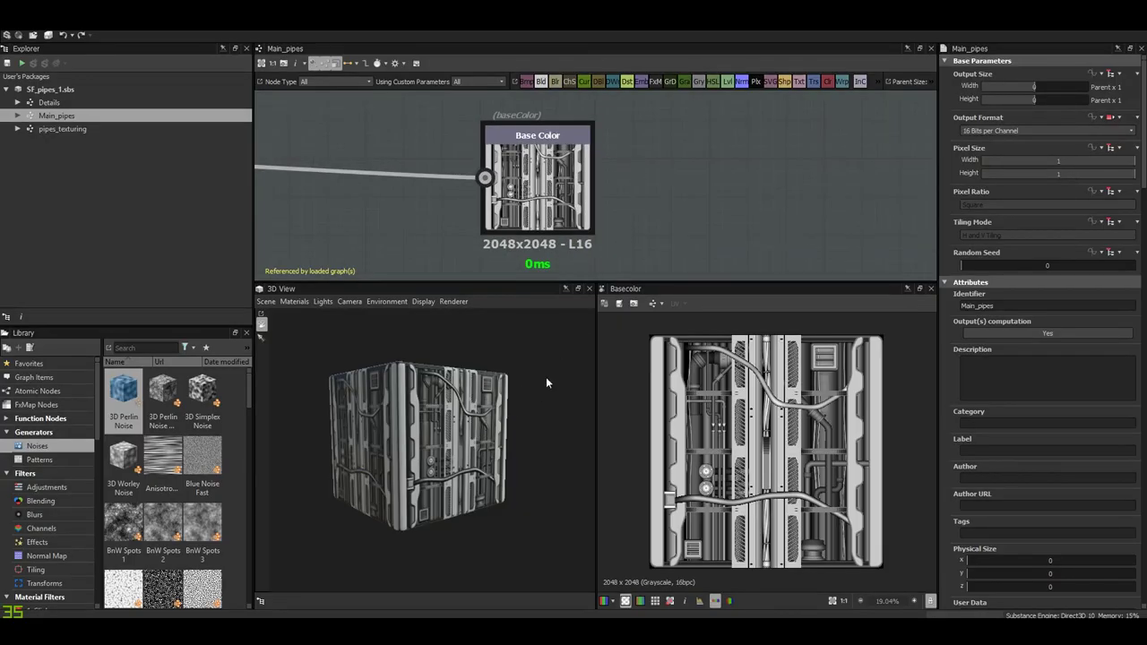
- Maximize the 3D View and turn the preview cube to face front
click(579, 289)
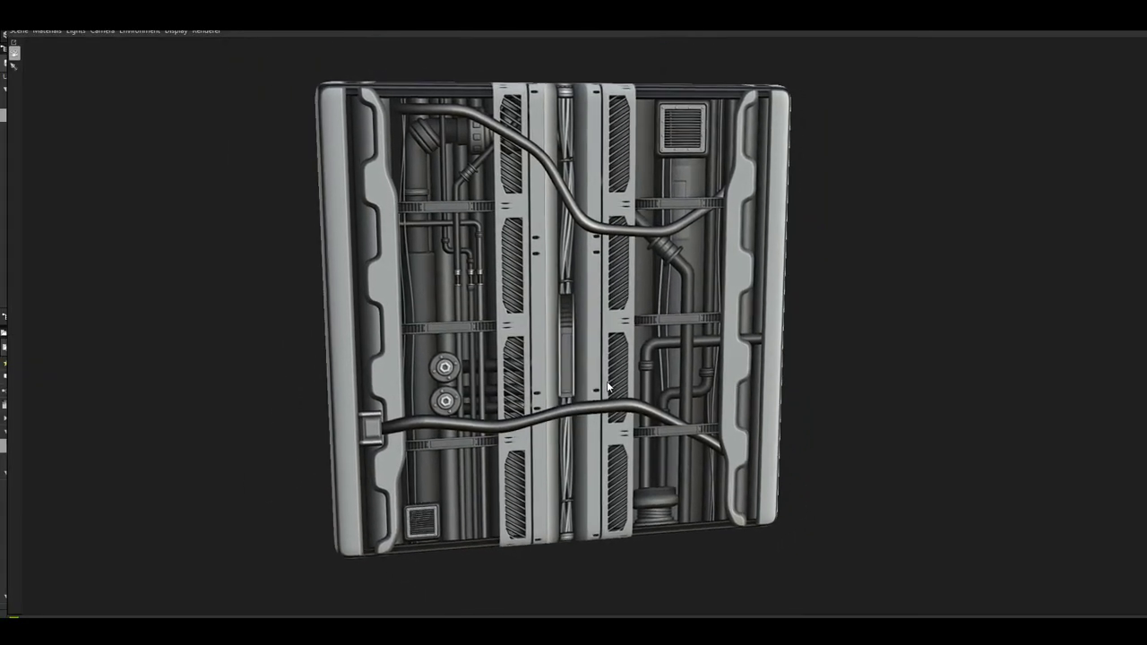
middle_drag(607, 387, 590, 364)
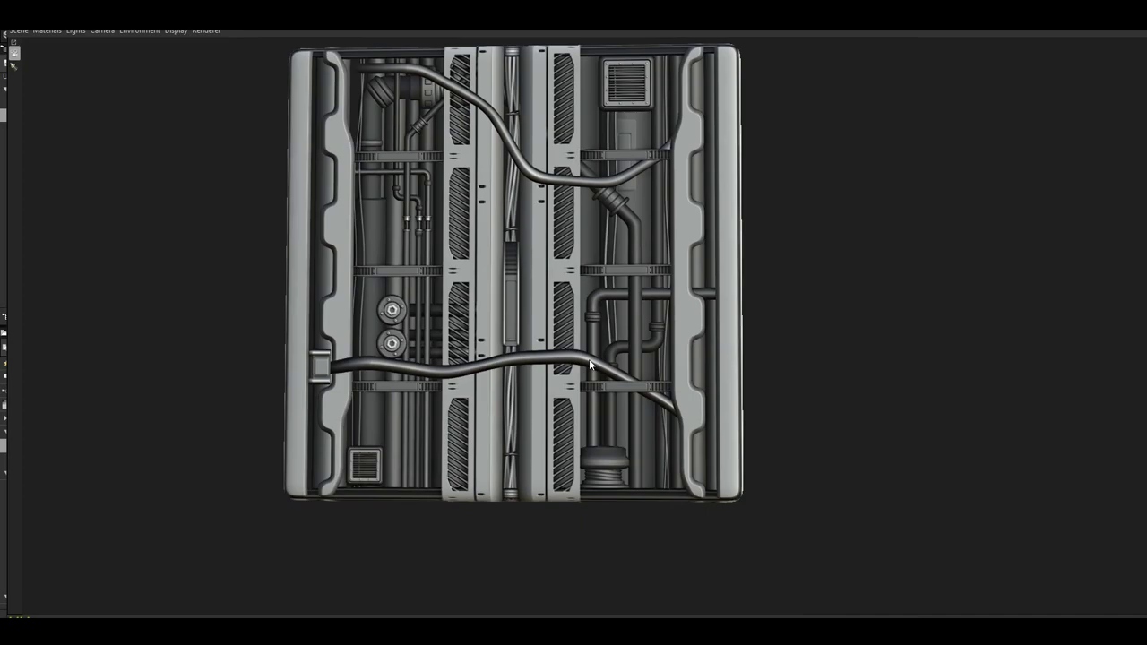
scroll(590, 359, down, 3)
mouse_move(591, 359)
mouse_down()
mouse_move(556, 372)
mouse_move(600, 370)
mouse_up()
- Switch the preview mesh to Plane (hi-res) and orbit to a near straight-on view
click(20, 32)
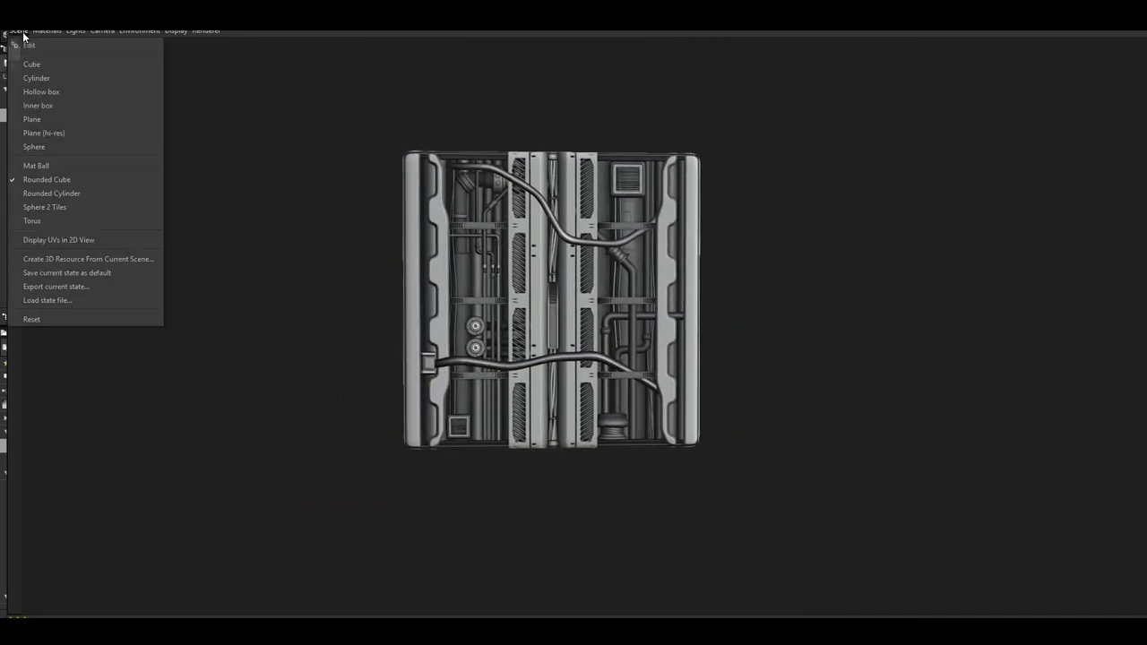
click(51, 135)
mouse_move(542, 255)
mouse_down()
mouse_move(569, 320)
mouse_move(569, 387)
mouse_move(616, 430)
mouse_up()
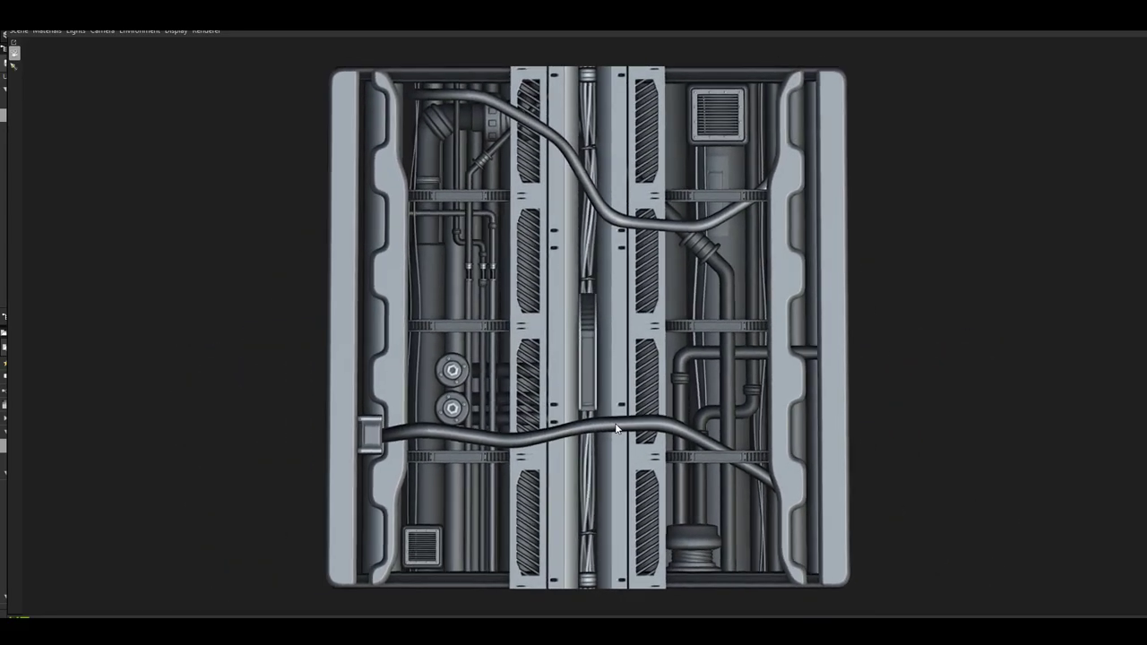
drag(615, 430, 621, 408)
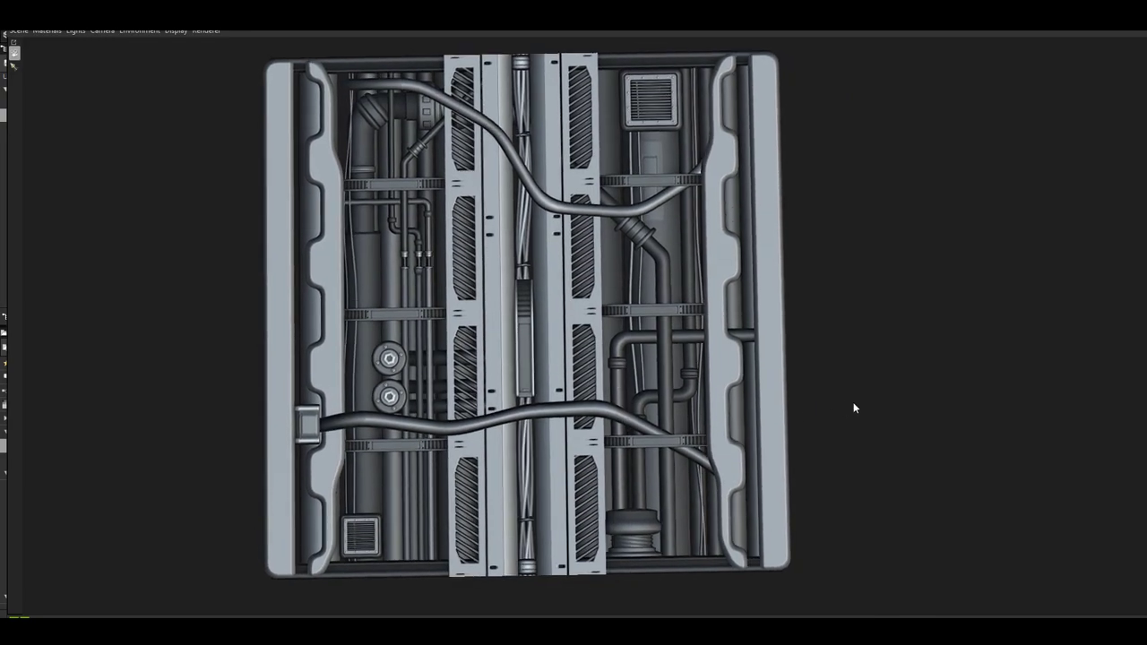
drag(736, 448, 738, 454)
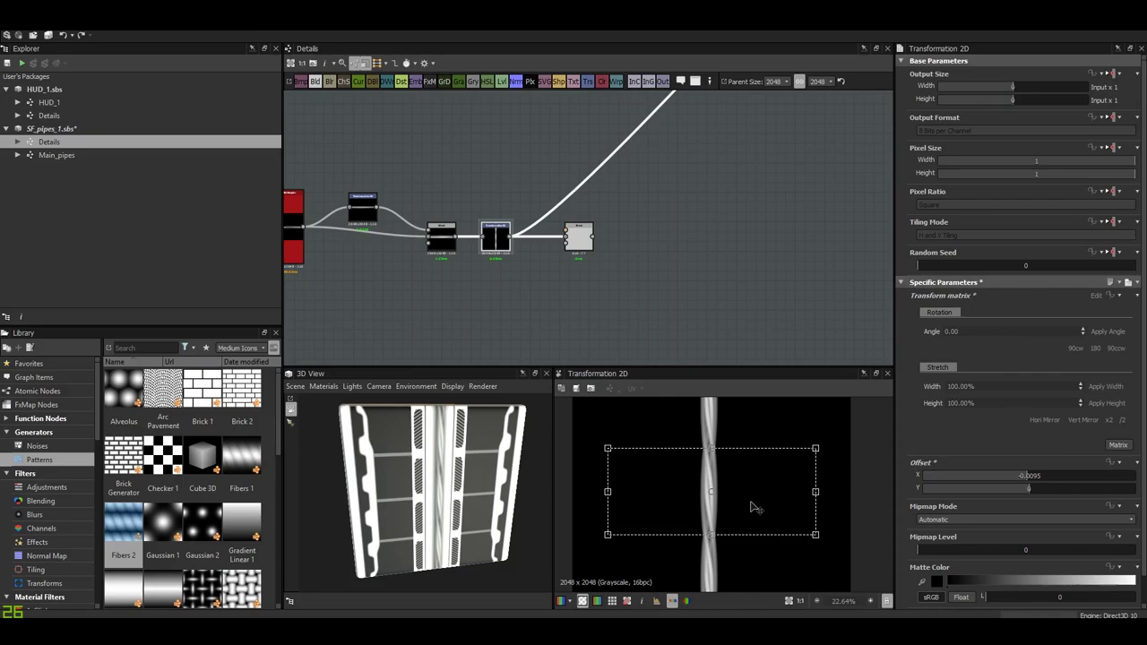
- Preview the Blend, Gradient Linear 2 and Directional Warp cable nodes
double_click(441, 237)
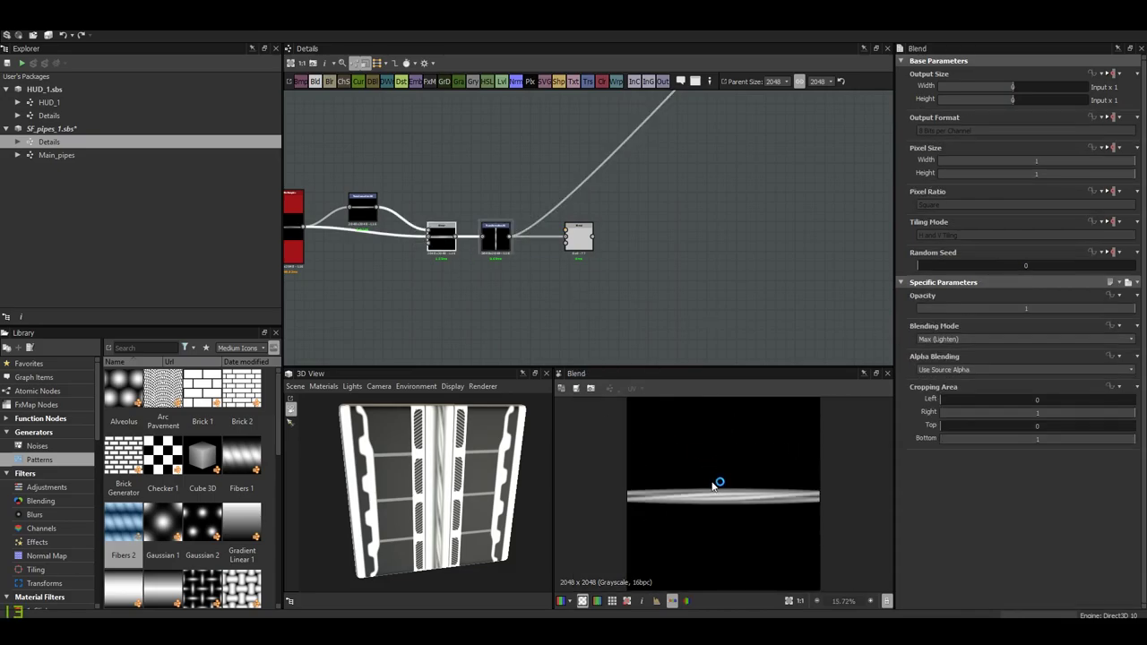
key(f)
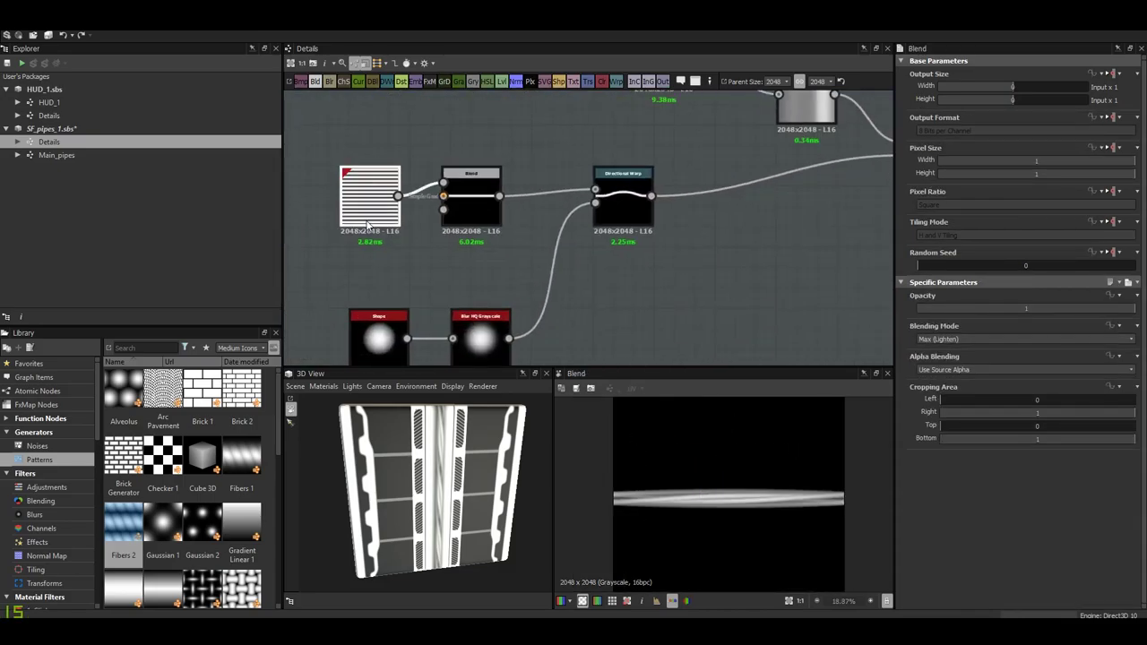
double_click(367, 224)
double_click(623, 199)
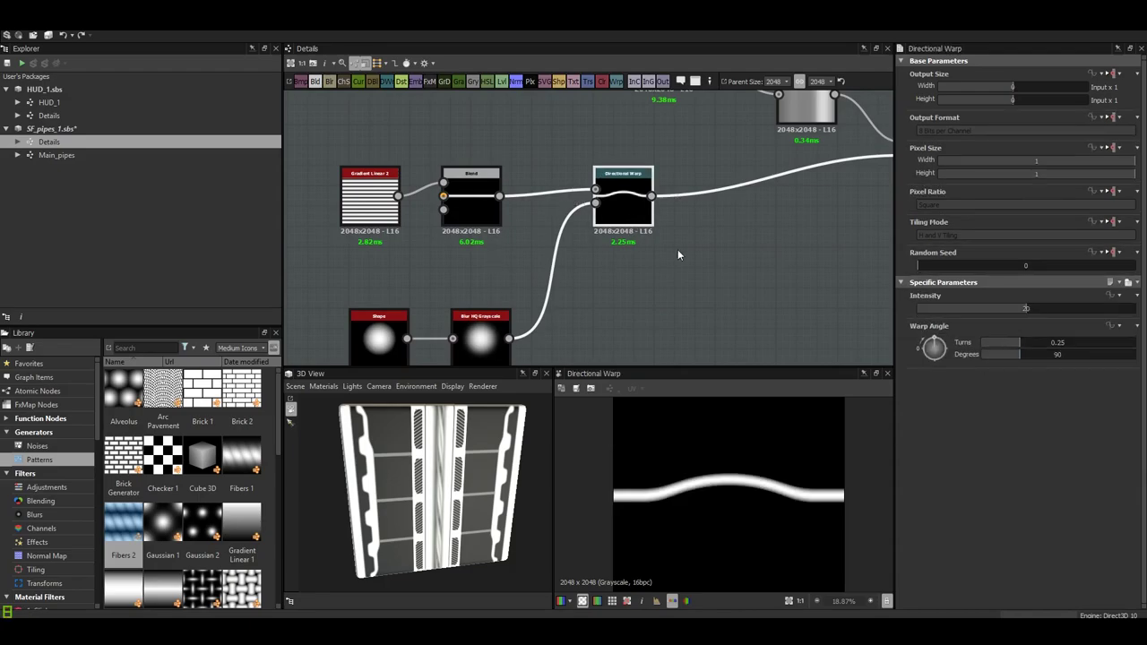
scroll(592, 255, down, 3)
scroll(507, 259, up, 3)
- Preview the multiply Blend, Curve, Transformation 2D and Tile Sampler outputs and parameters
double_click(672, 215)
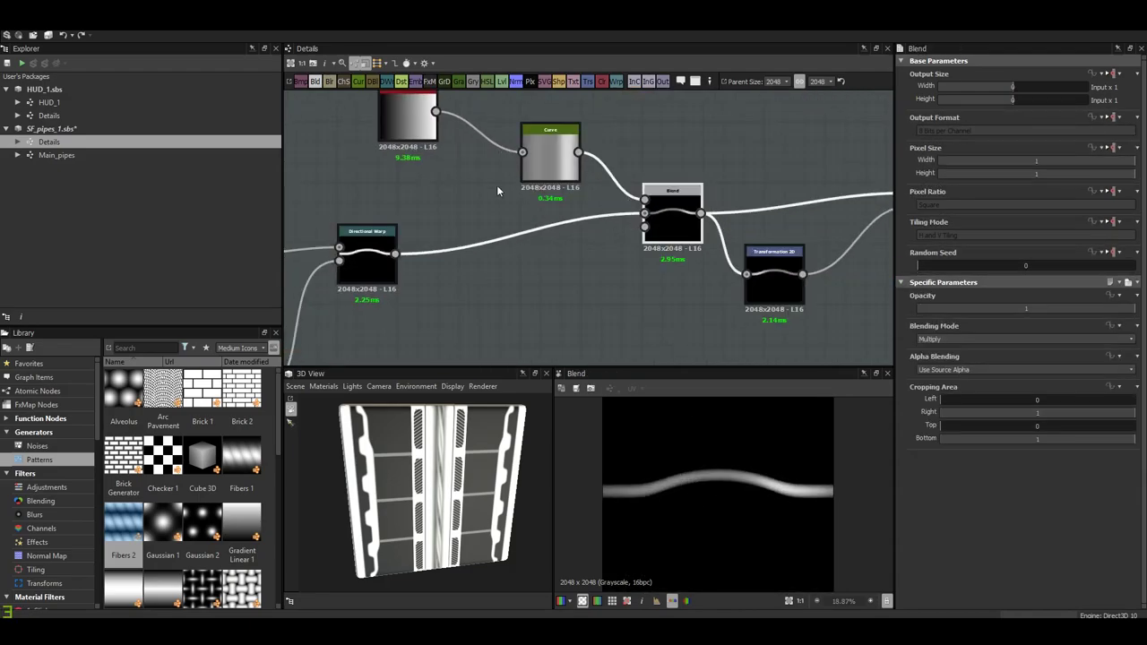
double_click(543, 179)
click(666, 244)
middle_drag(771, 308, 564, 270)
double_click(564, 271)
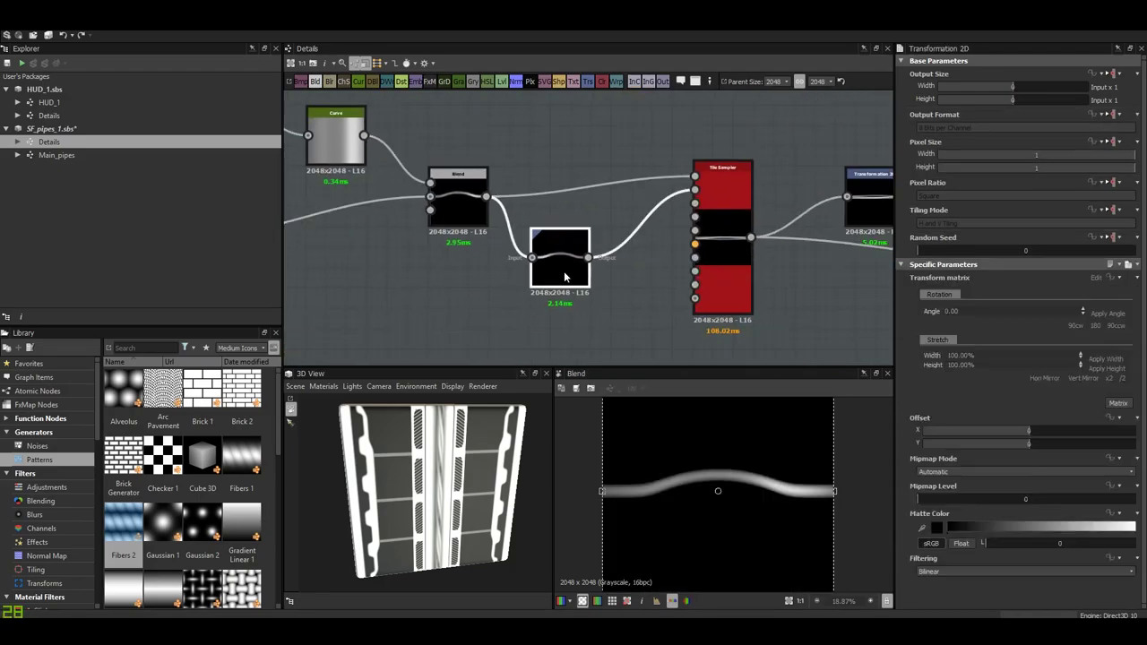
double_click(712, 262)
- Set the Tile Sampler's Symmetry Random to 0.5 in the Pattern parameters
scroll(1036, 480, down, 3)
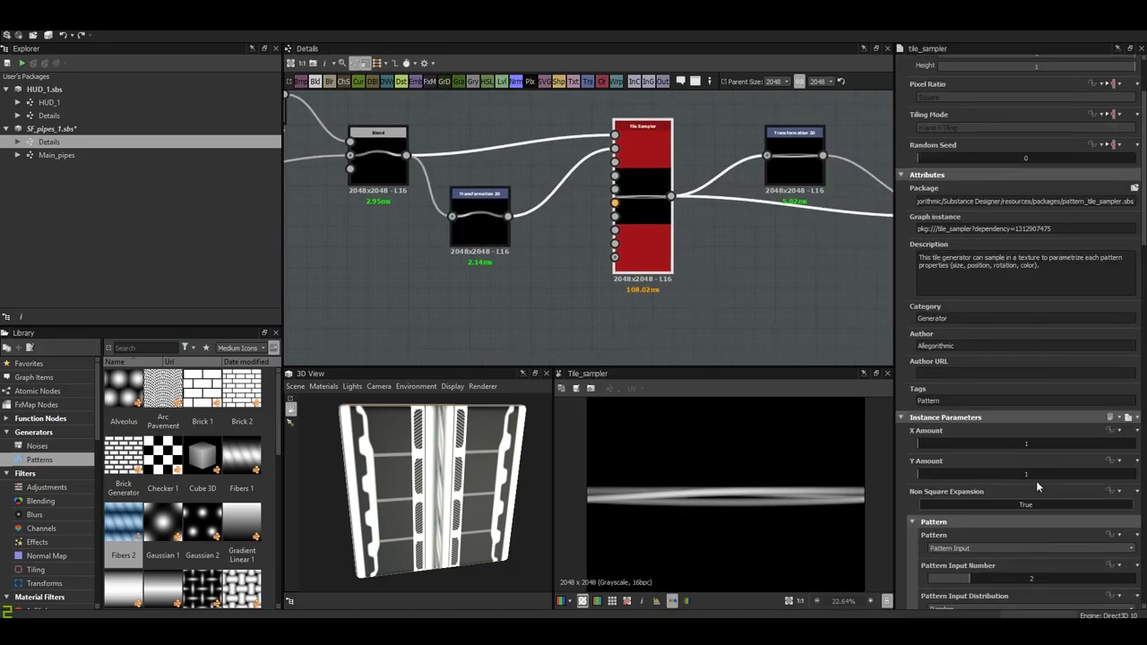
scroll(1037, 481, down, 3)
scroll(1052, 498, down, 4)
scroll(1055, 484, down, 2)
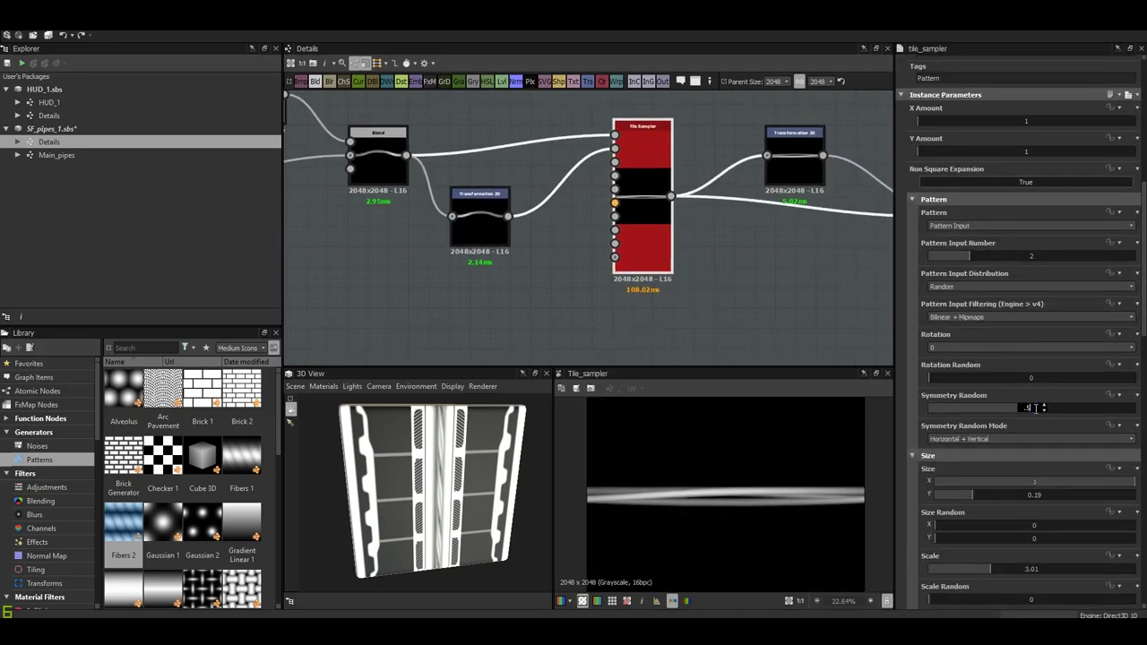
scroll(632, 471, up, 4)
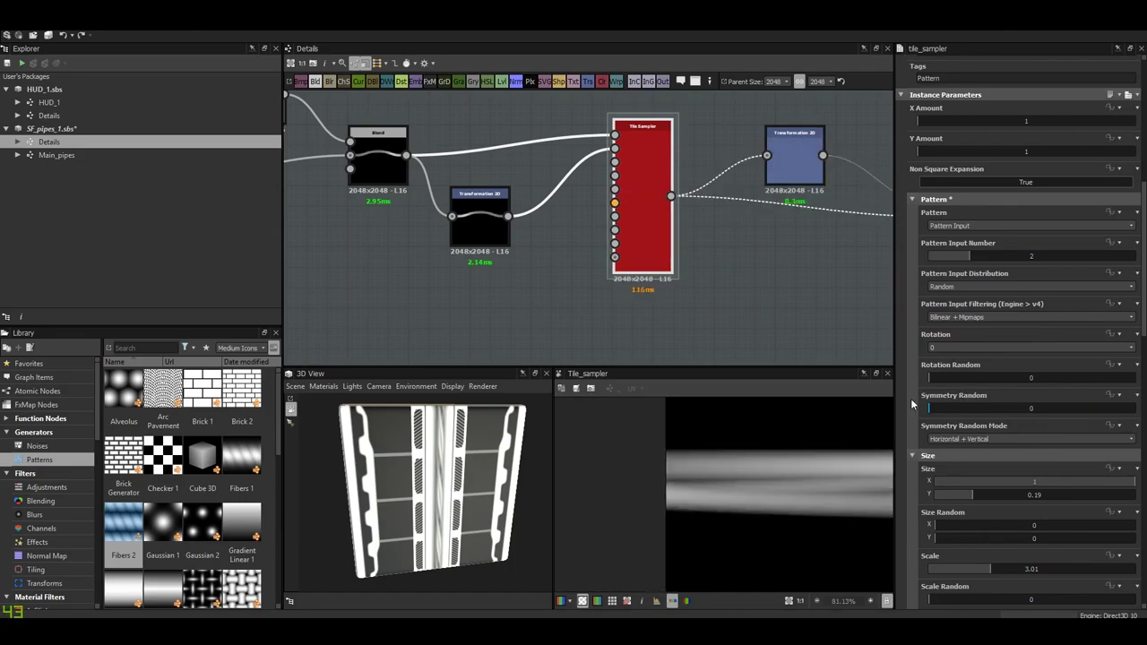
drag(928, 408, 1054, 409)
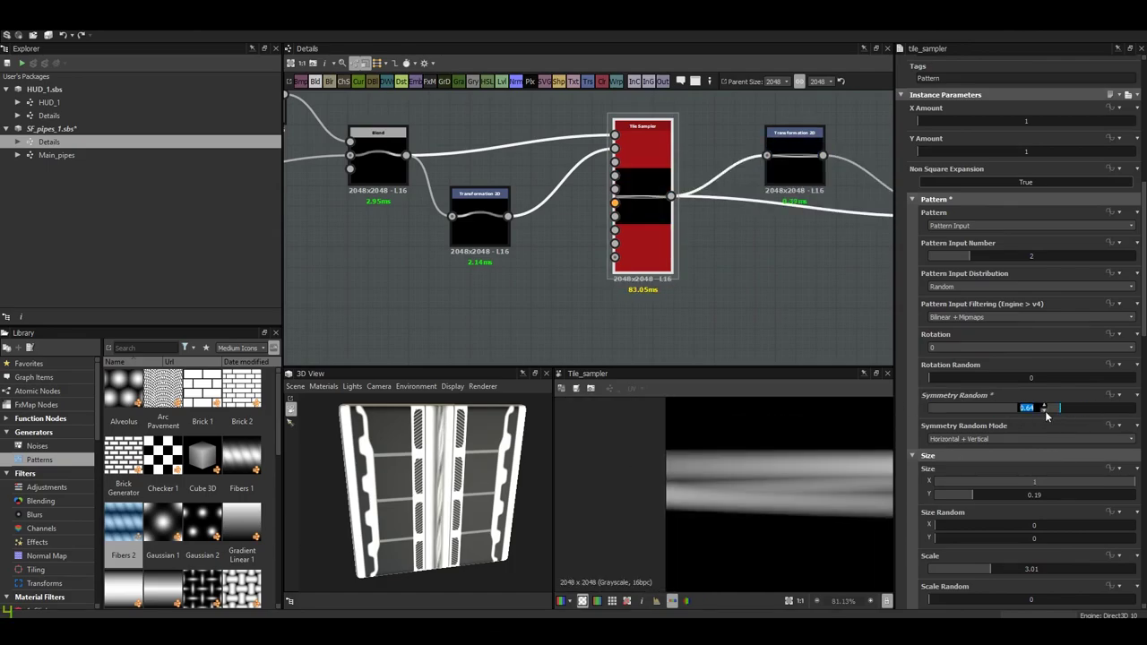
text(0.5)
key(Return)
- Raise Symmetry Random to 0.73 and check the mirrored cables in the 3D View
drag(1069, 409, 1078, 410)
scroll(430, 493, up, 3)
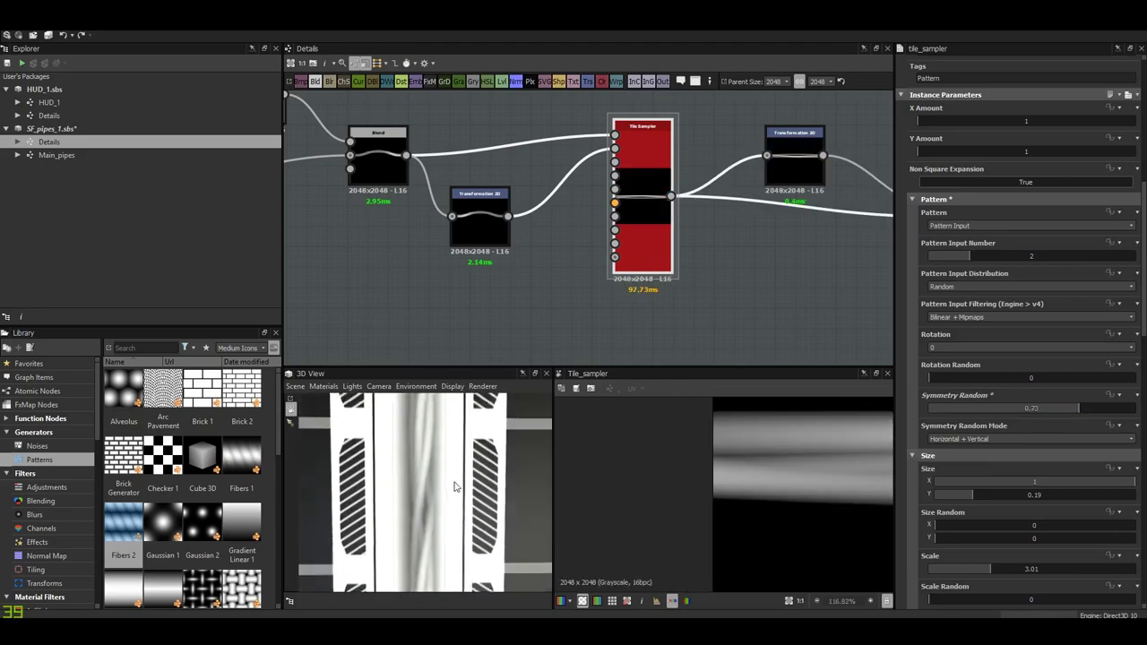
drag(445, 509, 466, 502)
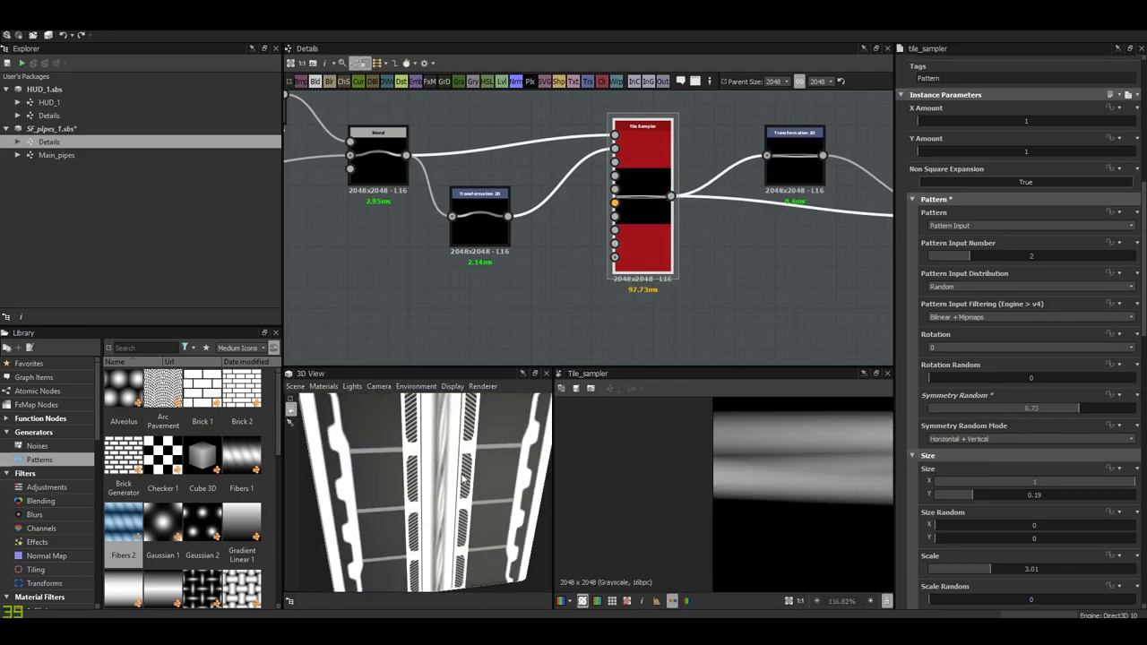
scroll(699, 492, down, 5)
middle_drag(705, 289, 621, 308)
scroll(1061, 434, down, 4)
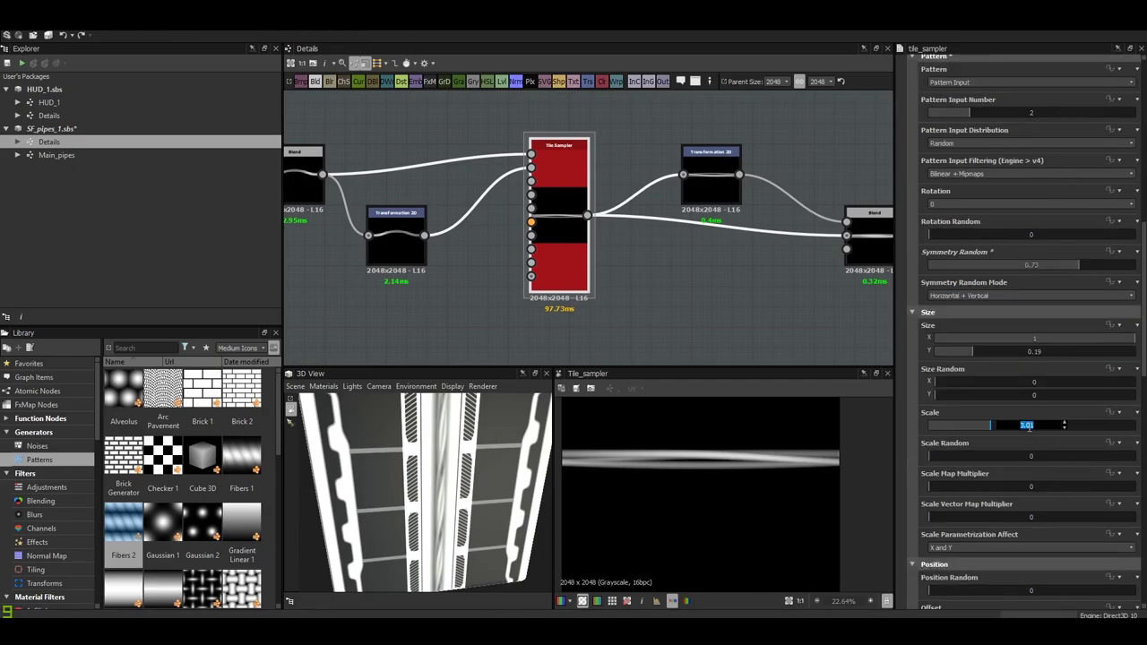
scroll(1058, 464, down, 5)
scroll(1066, 517, down, 4)
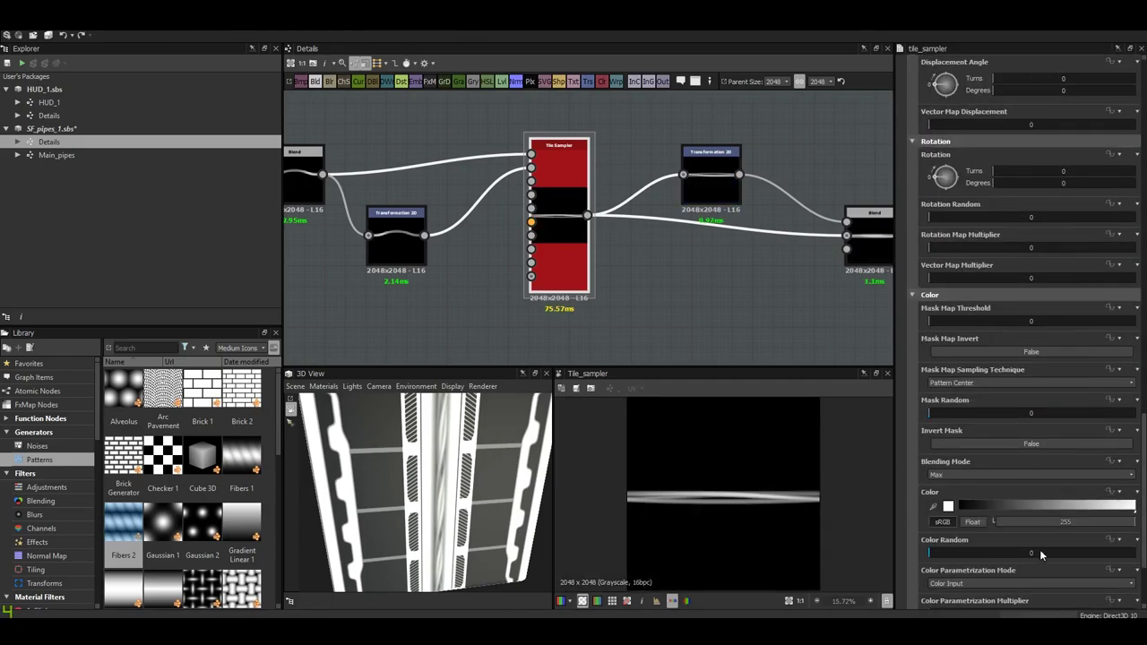
- Preview the Transformation 2D, Blend and vertical Transformation 2D outputs in the cable chain
middle_drag(615, 237, 585, 259)
click(686, 181)
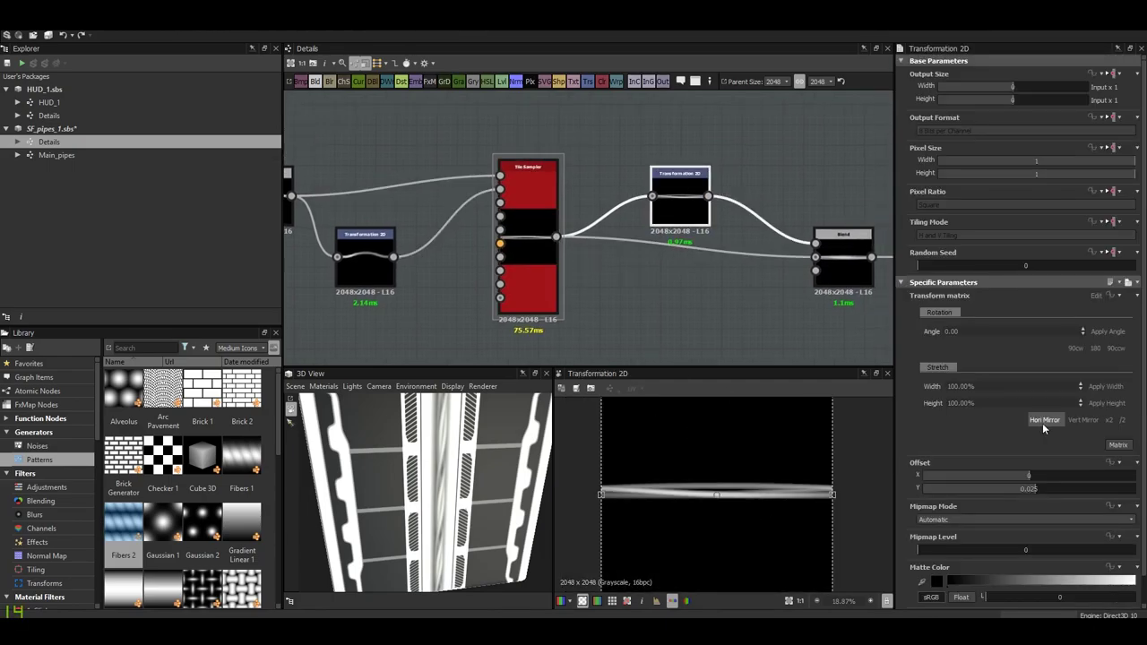
scroll(758, 509, up, 4)
scroll(759, 509, up, 4)
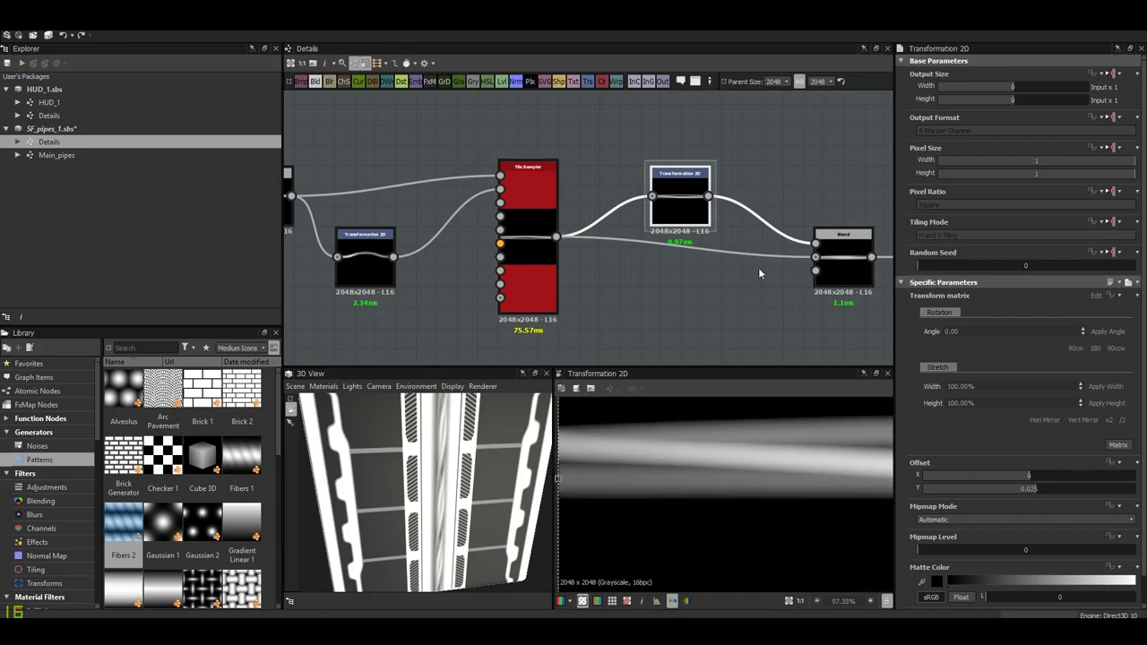
middle_drag(758, 267, 628, 267)
click(712, 256)
scroll(623, 464, down, 3)
scroll(740, 470, down, 3)
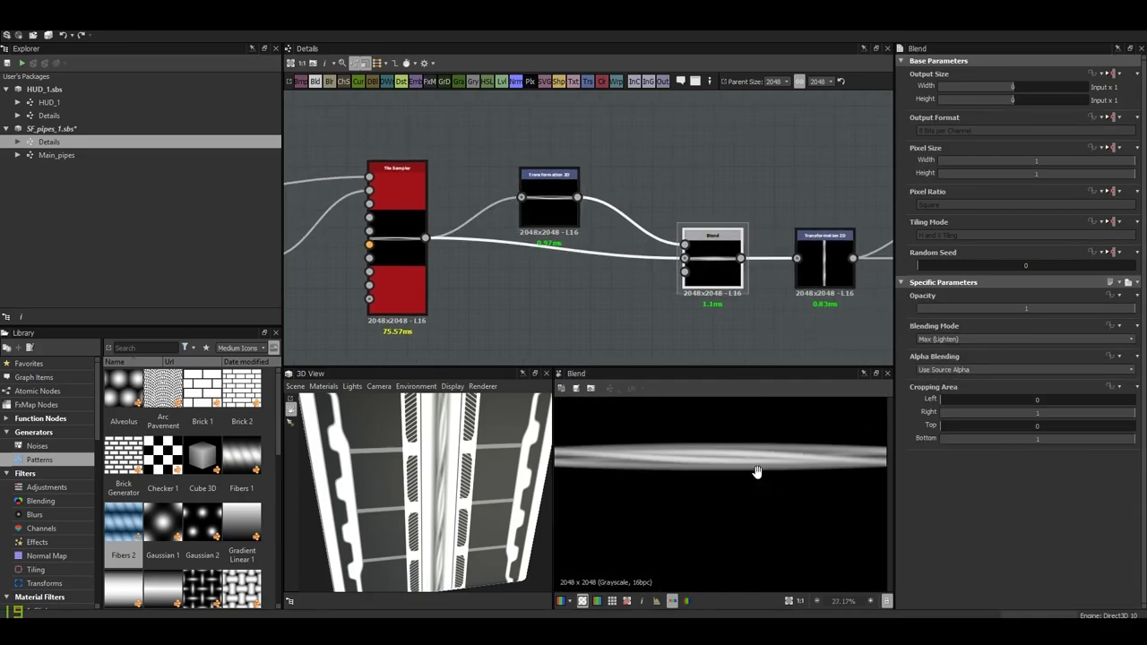
double_click(824, 260)
- Try 50%, then set the Transformation 2D Stretch Height to 125%
scroll(733, 486, up, 2)
scroll(708, 520, up, 2)
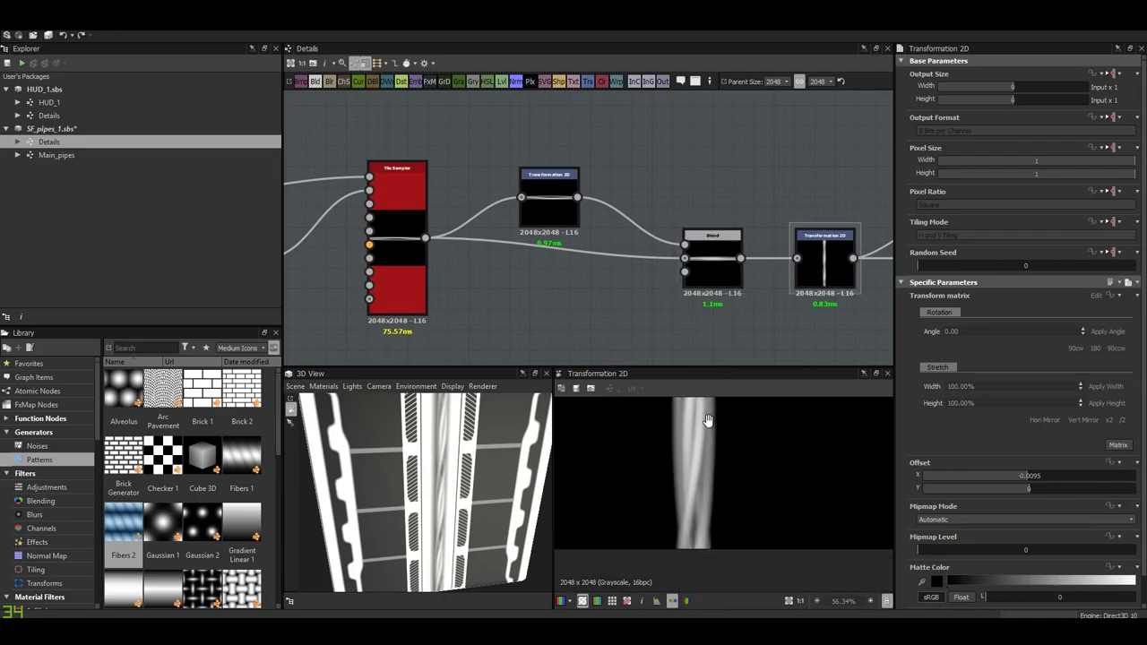
scroll(691, 544, up, 2)
scroll(678, 454, up, 2)
scroll(696, 458, down, 3)
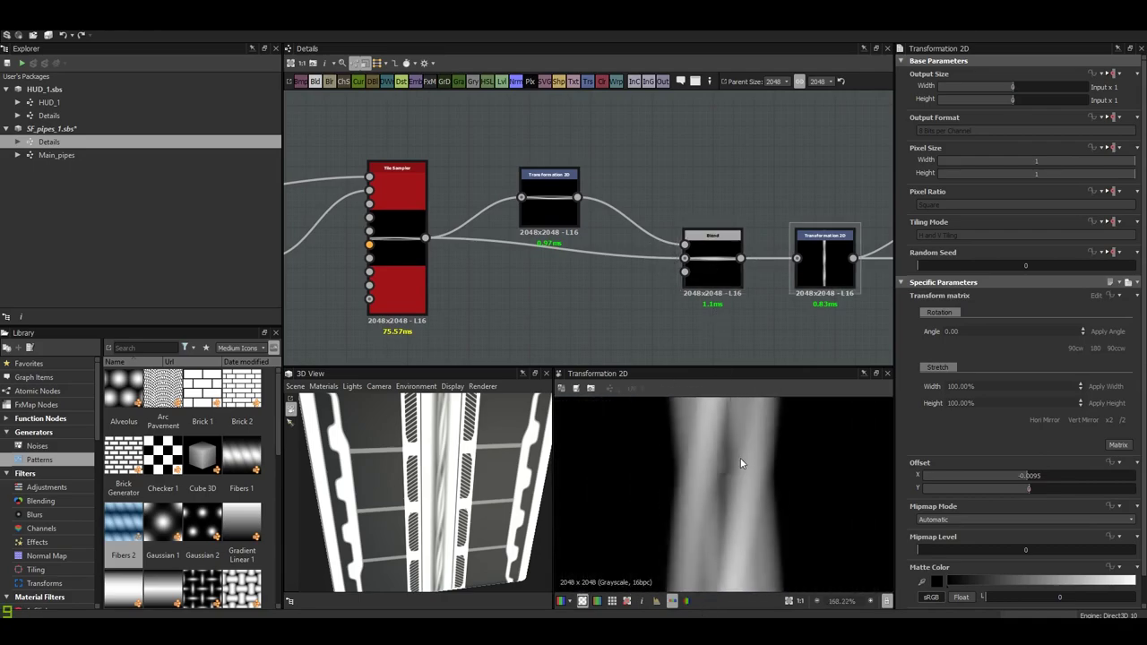
scroll(762, 524, down, 2)
scroll(761, 524, down, 4)
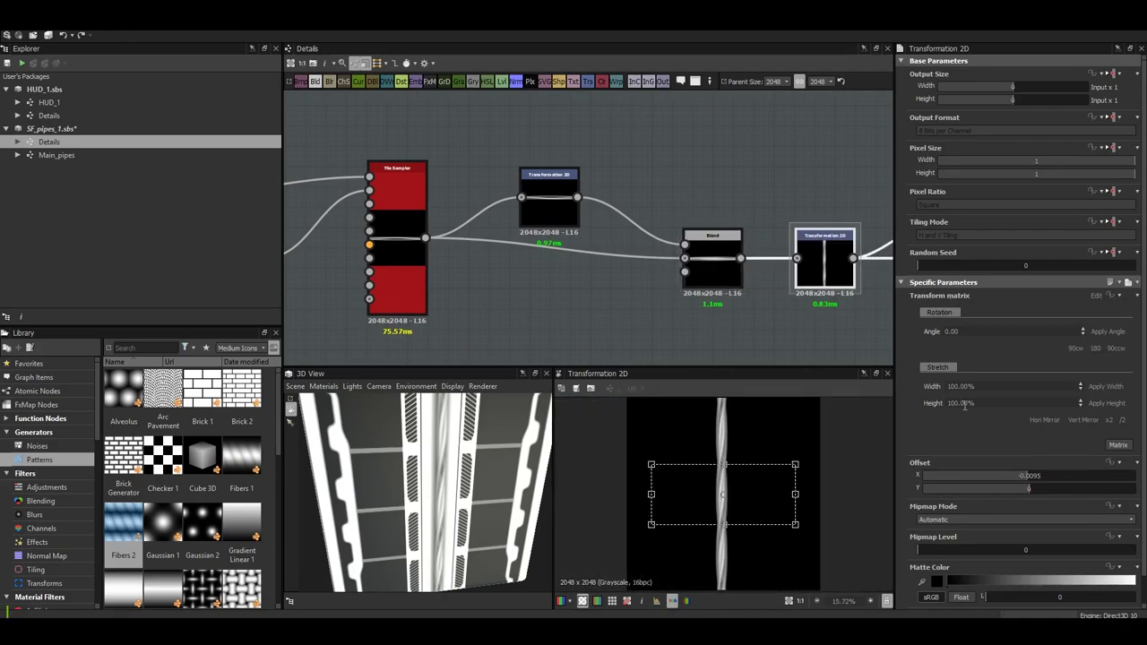
text(50)
key(Return)
drag(427, 499, 447, 491)
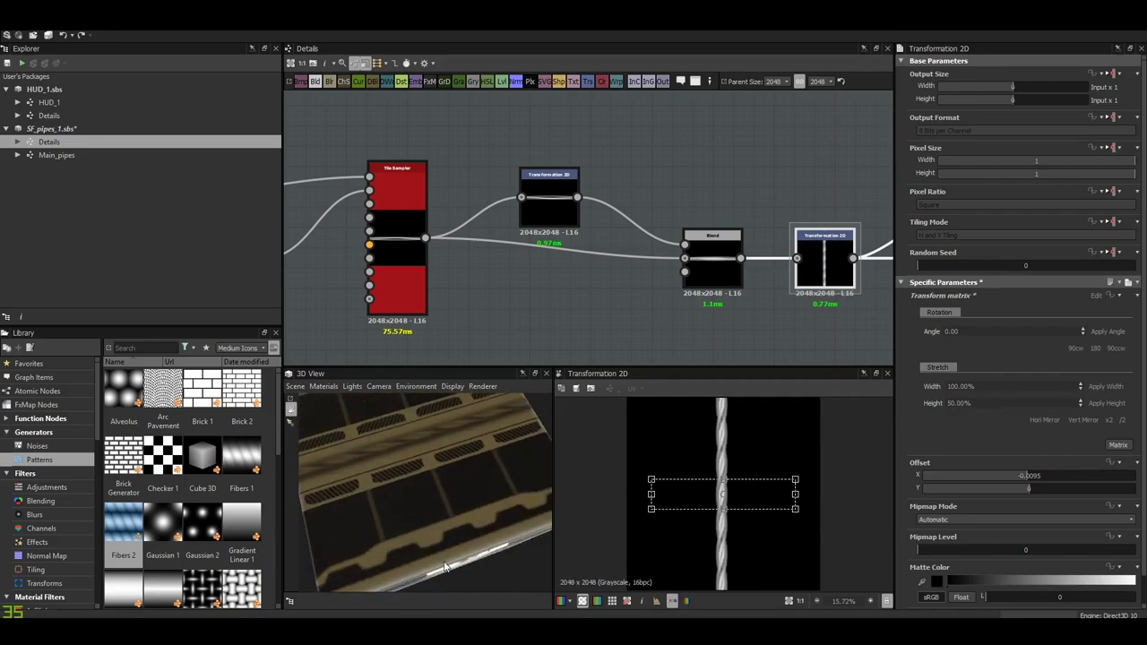
scroll(447, 491, up, 3)
text(125)
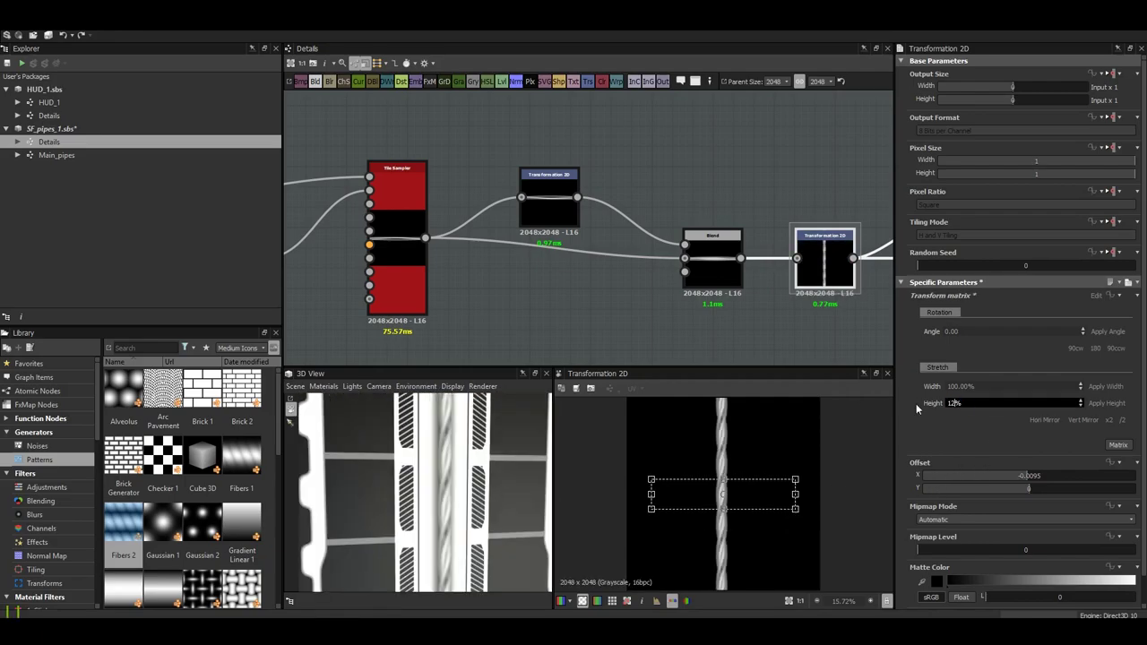
key(Return)
scroll(499, 510, down, 3)
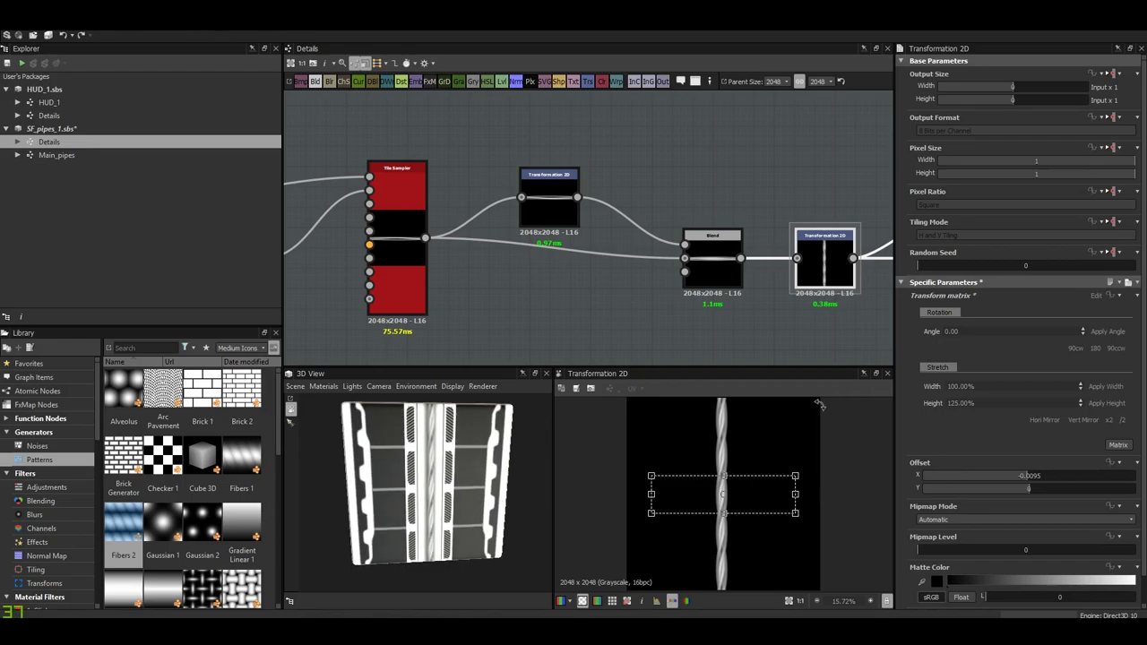
drag(412, 484, 455, 506)
- Orbit the 3D preview to inspect the stretched cable and reframe the node chain
middle_drag(831, 309, 713, 308)
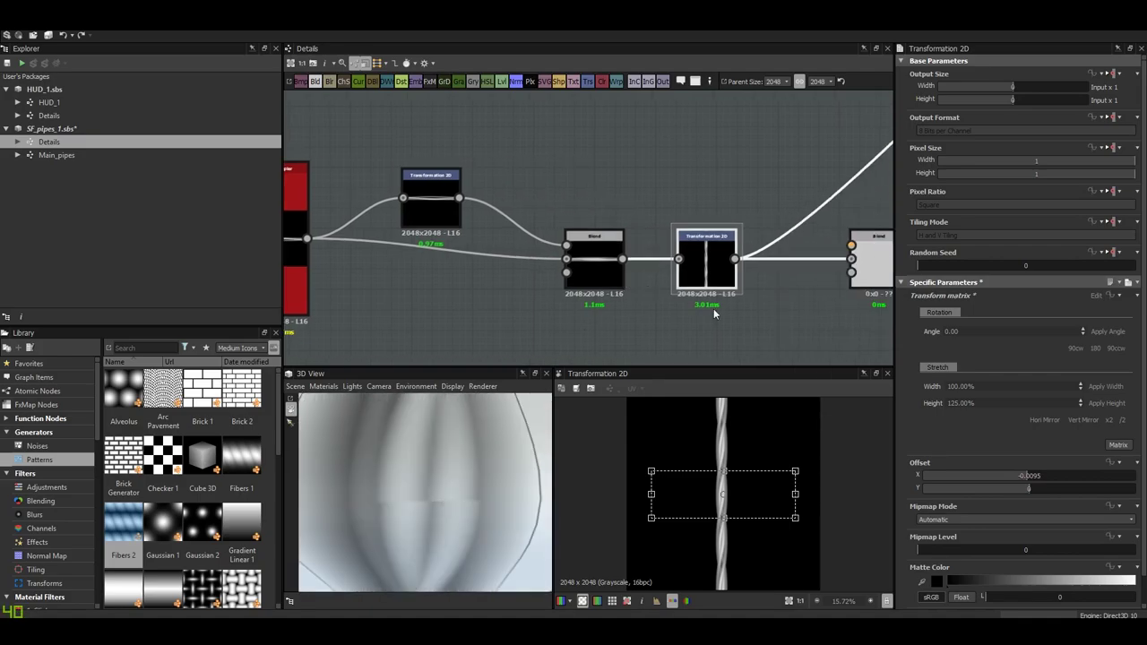
scroll(726, 400, up, 2)
scroll(759, 465, up, 10)
scroll(470, 524, down, 5)
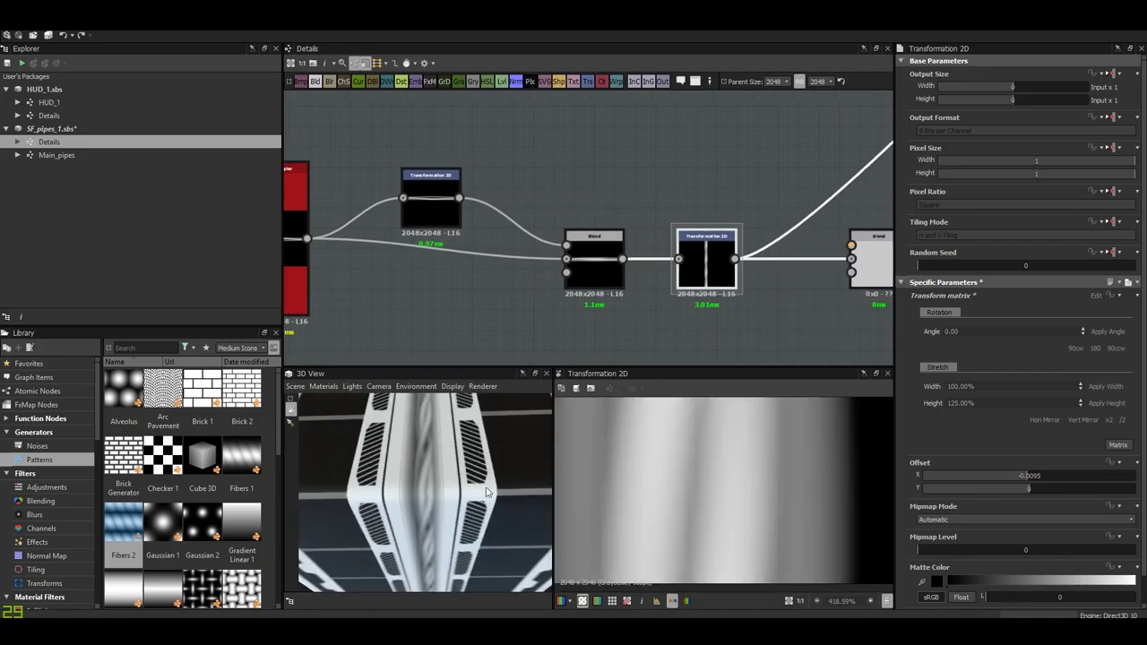
scroll(745, 521, down, 10)
scroll(746, 521, up, 2)
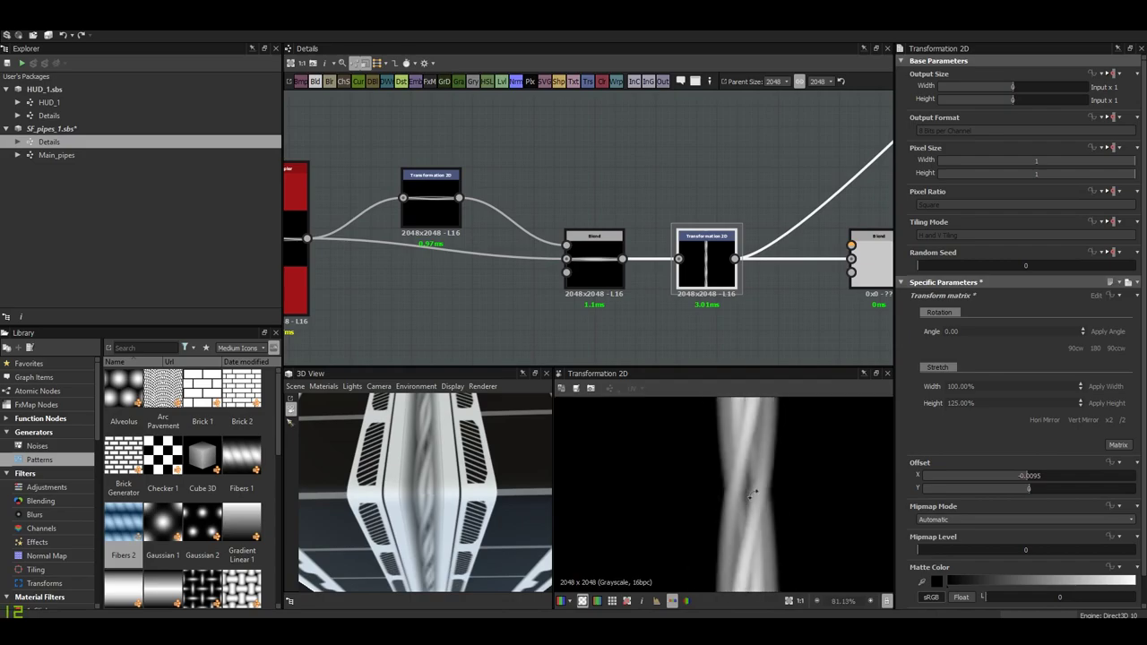
scroll(745, 521, up, 2)
drag(421, 493, 427, 435)
scroll(639, 286, down, 3)
- Insert a Directional Warp after Transformation 2D and feed the transformed cable into it
middle_drag(639, 286, 550, 293)
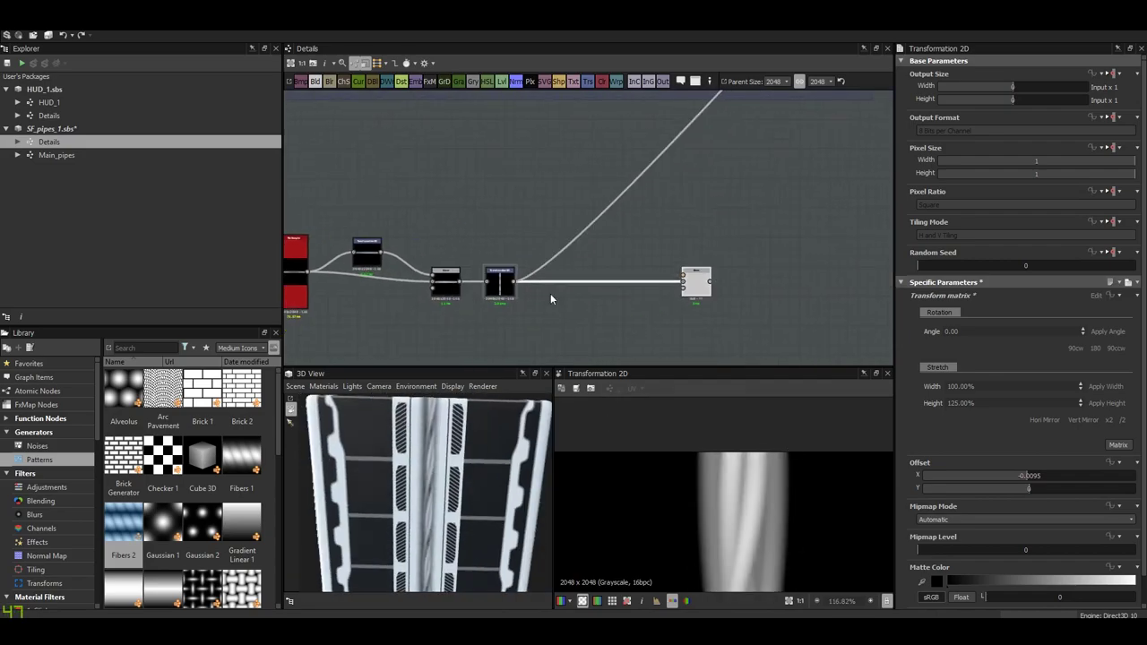
click(448, 288)
key(space)
click(493, 278)
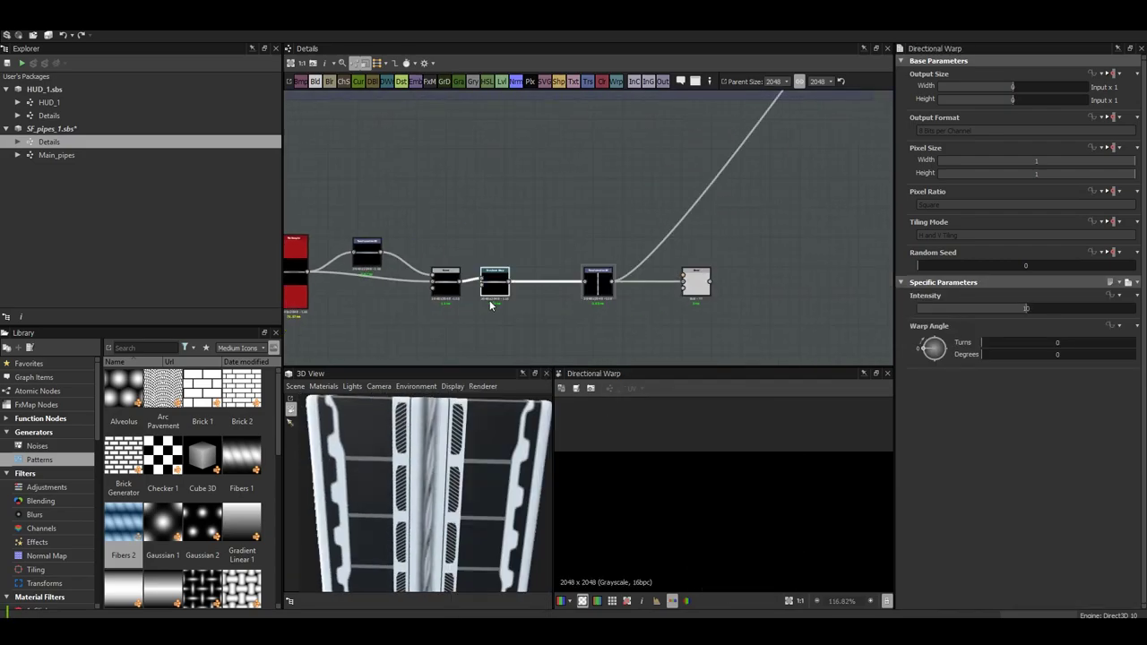
scroll(743, 505, down, 5)
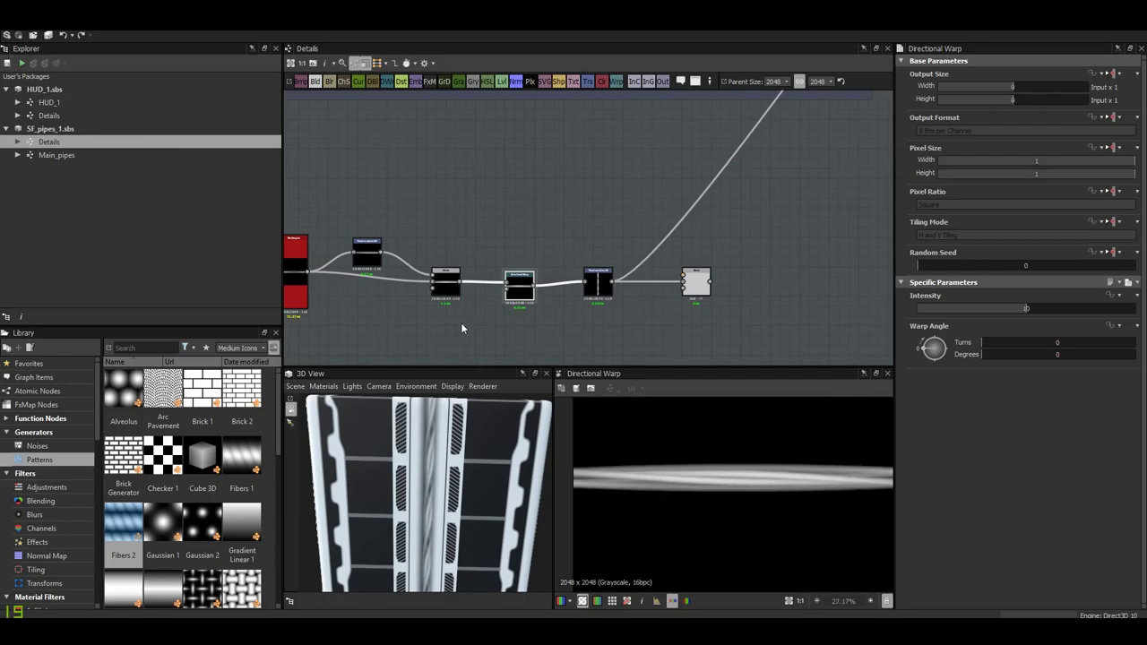
middle_drag(461, 328, 495, 305)
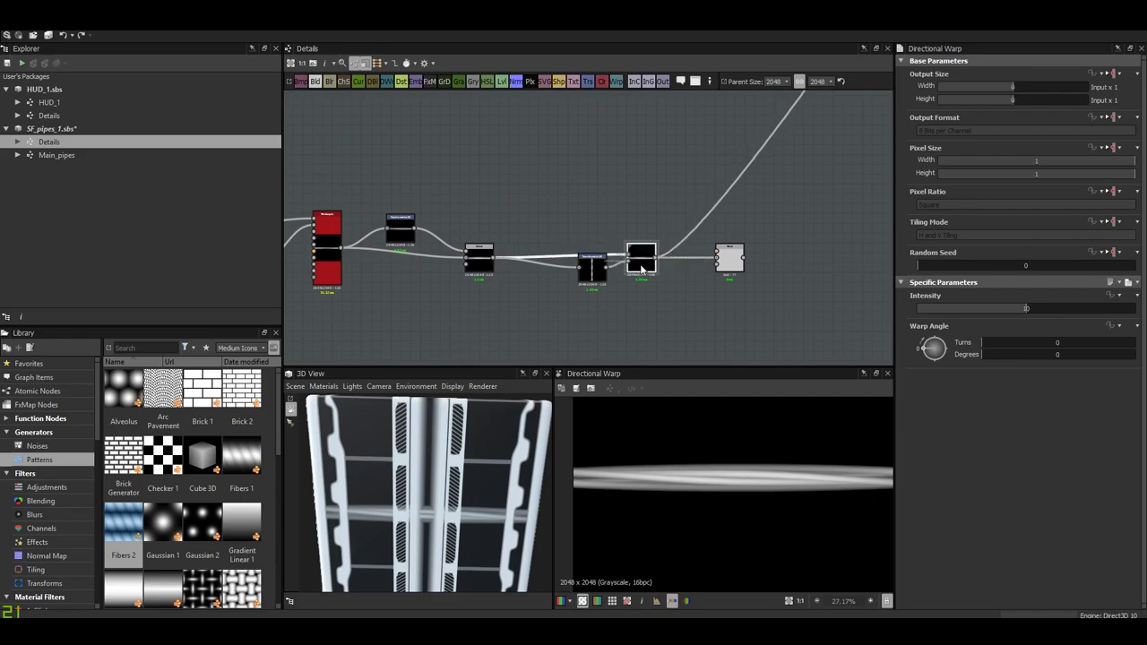
scroll(601, 267, up, 3)
drag(610, 270, 655, 250)
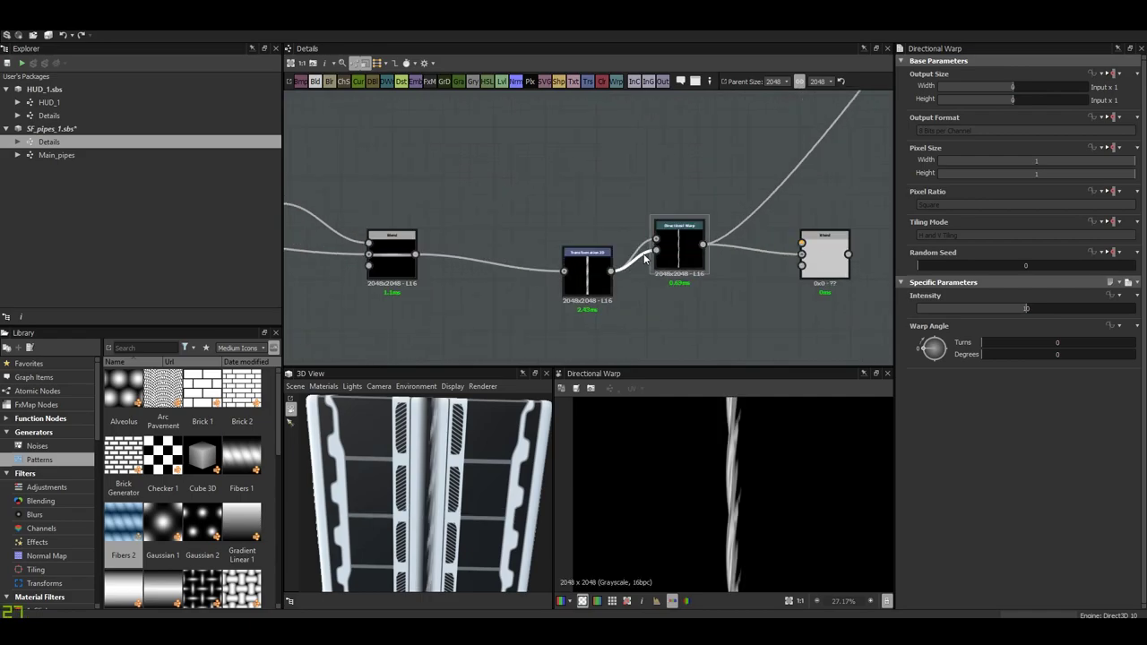
- Drive the warp with a Library Perlin Noise at scale 5, intensity 14.07, angle 15°
click(62, 447)
scroll(239, 534, down, 5)
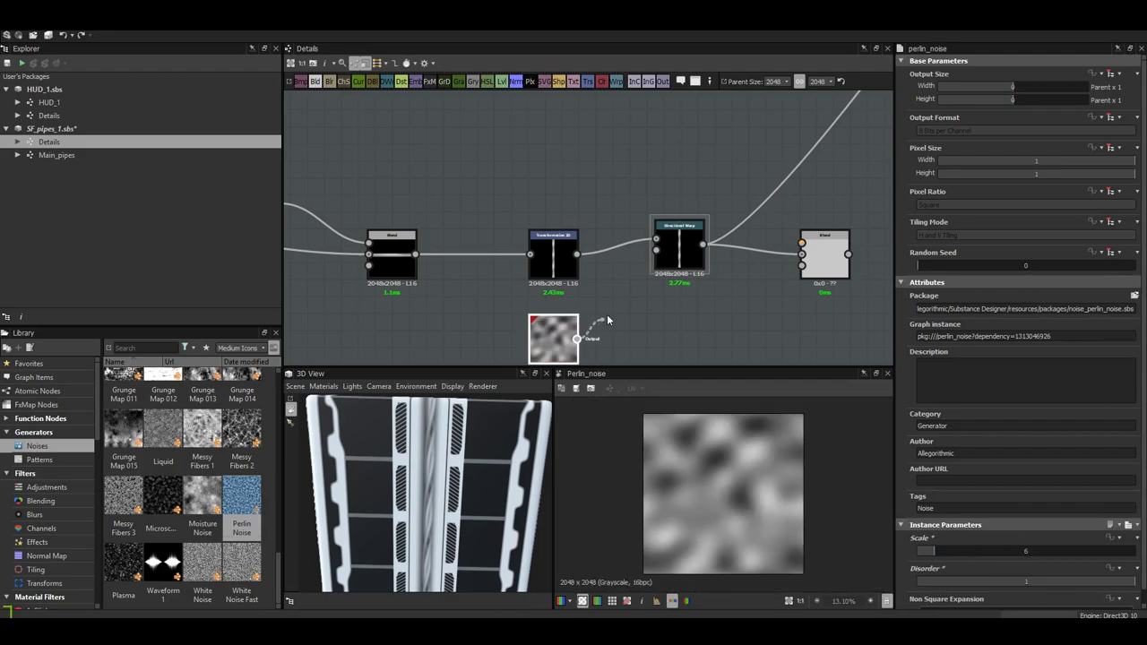
drag(608, 320, 656, 250)
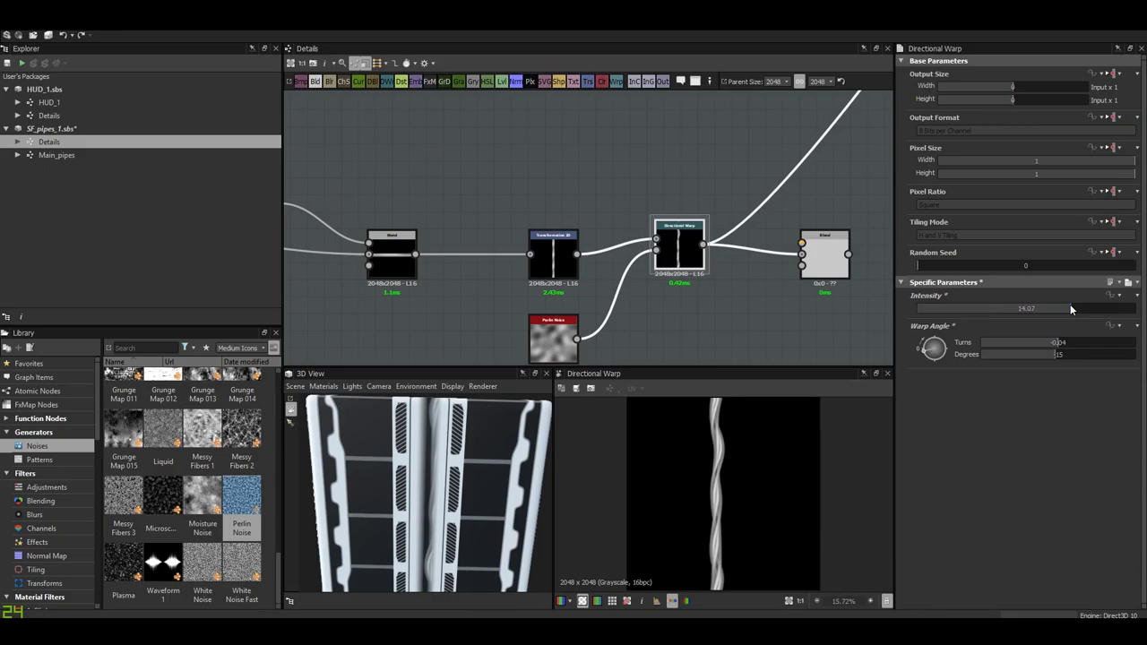
click(553, 339)
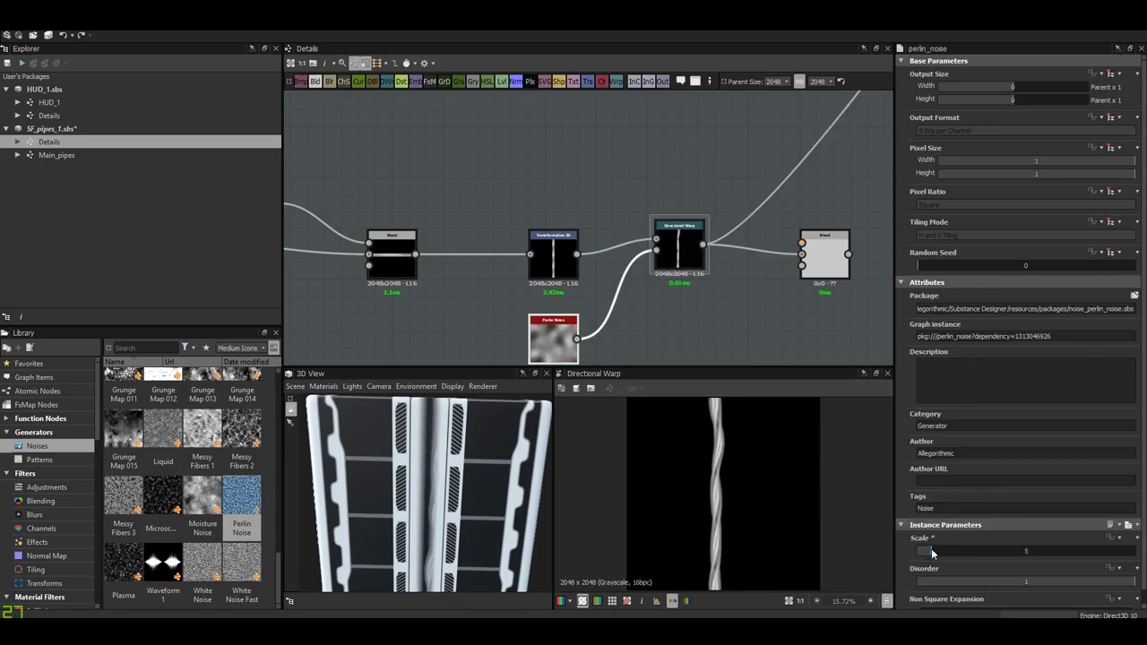
scroll(737, 527, down, 1)
drag(475, 479, 468, 445)
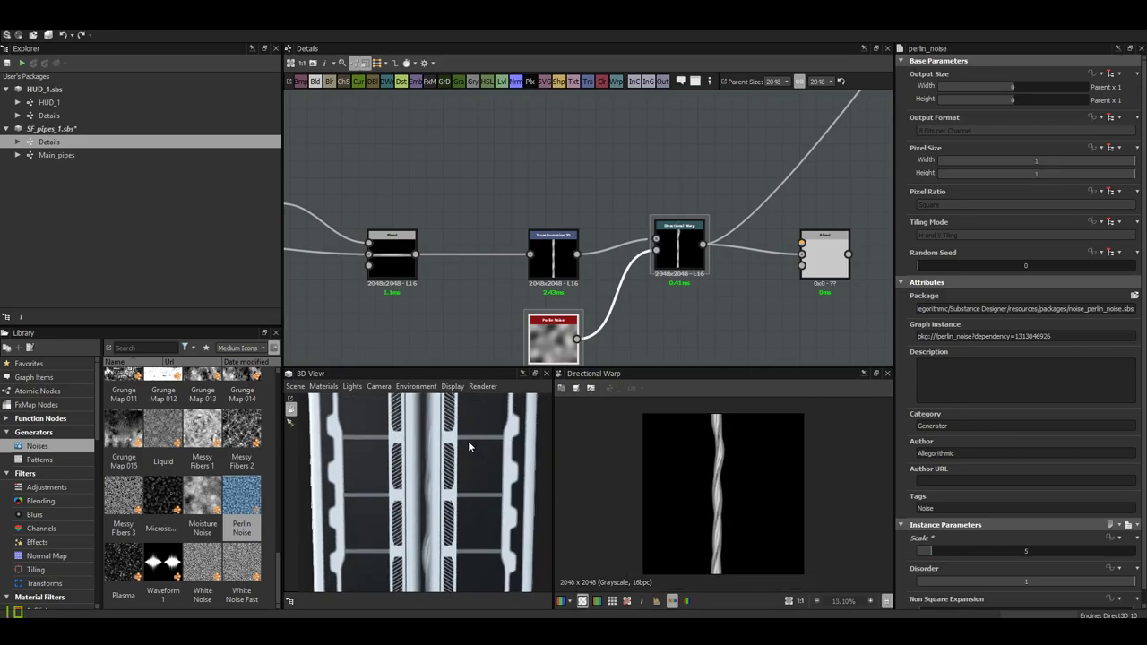
click(758, 494)
middle_drag(819, 264, 740, 278)
- Shift the cable's Transformation 2D offset to X 0.0118, Y 0.0459
click(482, 279)
scroll(656, 291, up, 3)
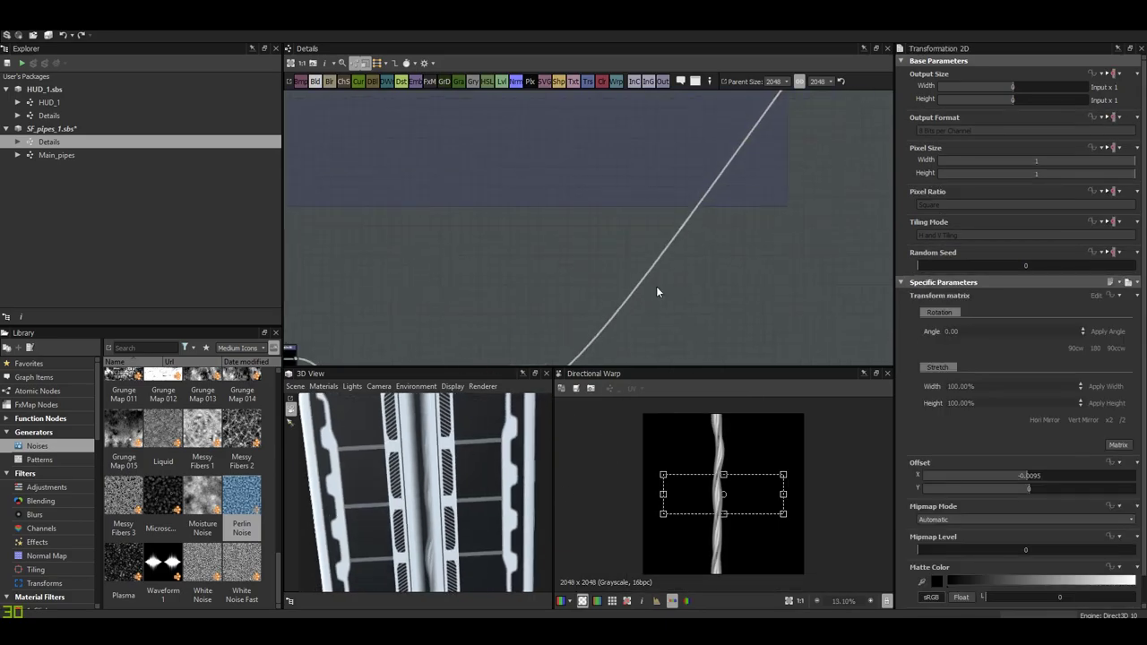
double_click(738, 212)
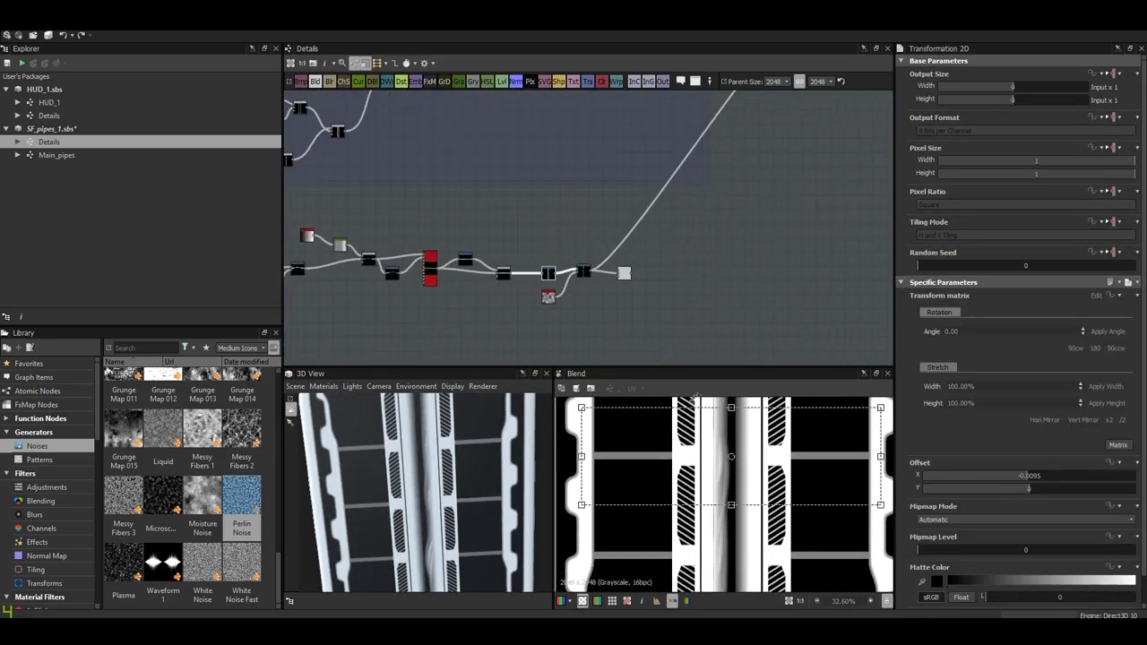
drag(726, 503, 730, 491)
scroll(751, 489, down, 4)
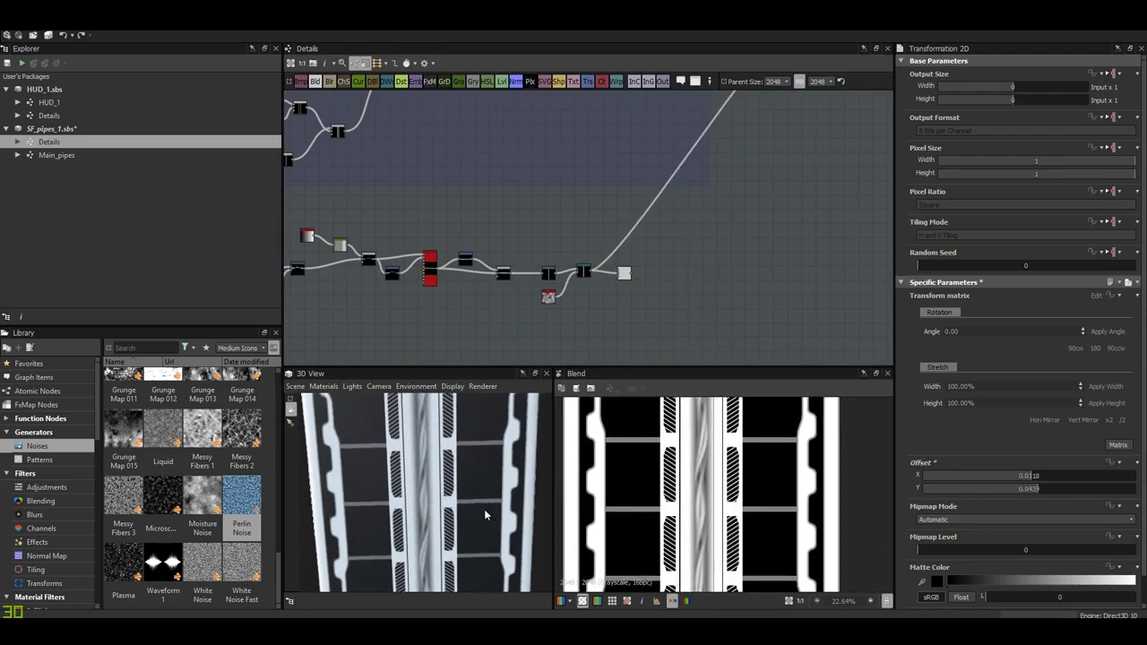
scroll(663, 223, up, 2)
- Insert a Levels node before the Blend and pull its white handle left
key(space)
click(686, 208)
drag(517, 146, 580, 159)
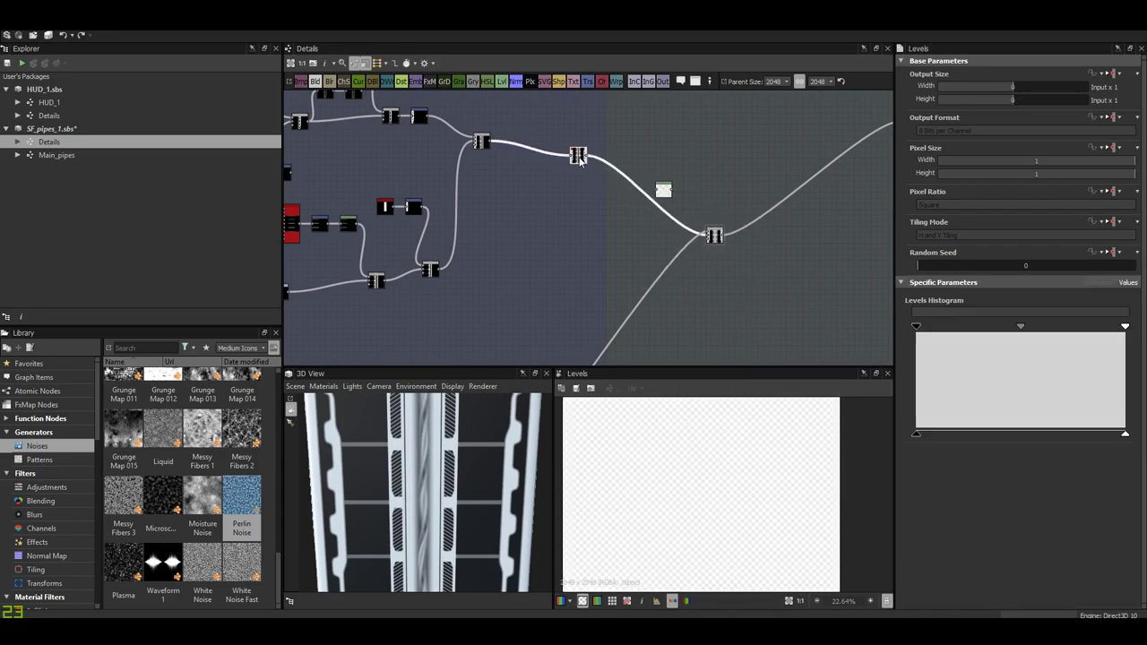
drag(673, 190, 689, 215)
click(714, 238)
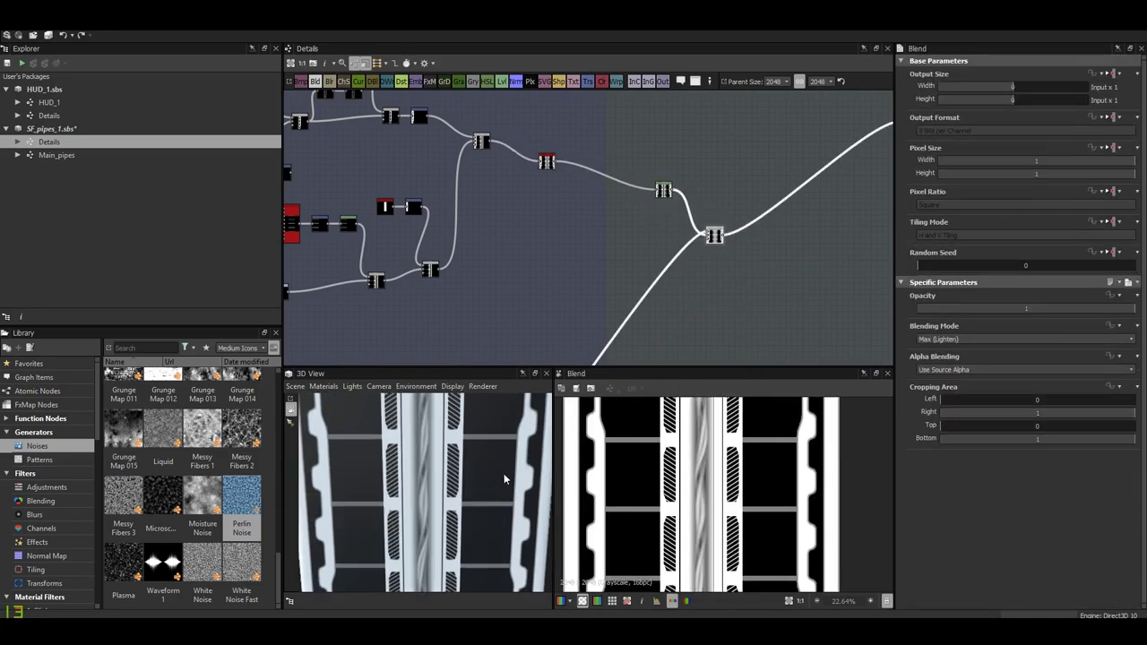
drag(1125, 436, 1083, 437)
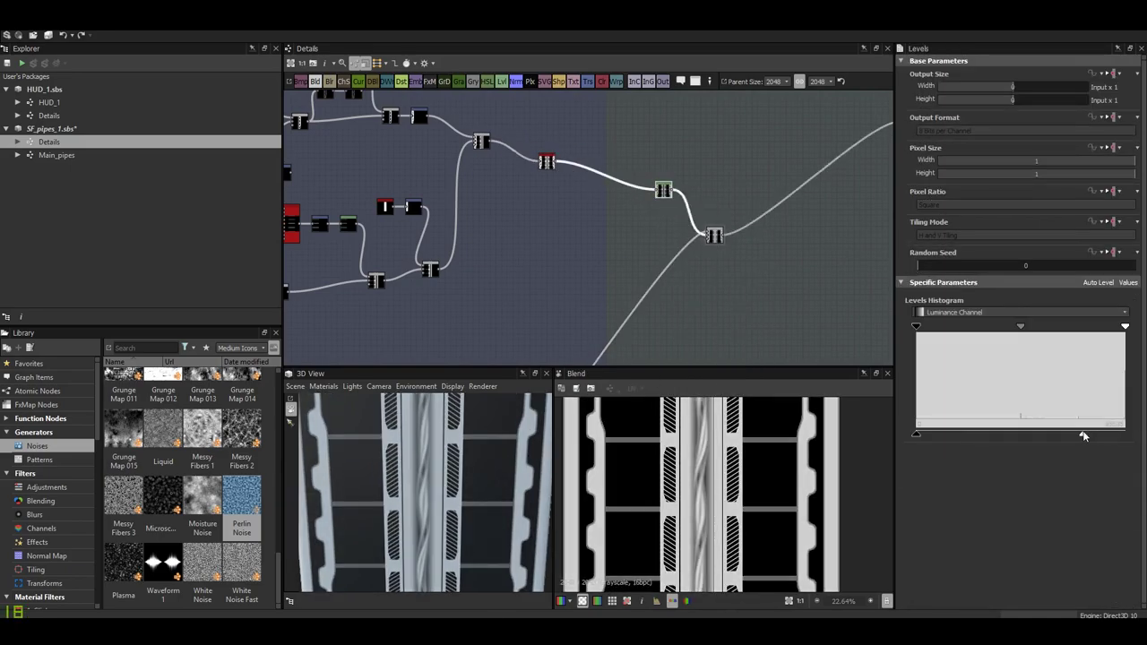
mouse_move(481, 476)
mouse_down()
mouse_move(448, 470)
mouse_move(466, 545)
mouse_move(441, 453)
mouse_move(477, 251)
mouse_up()
scroll(445, 467, up, 3)
key(f)
scroll(681, 523, up, 3)
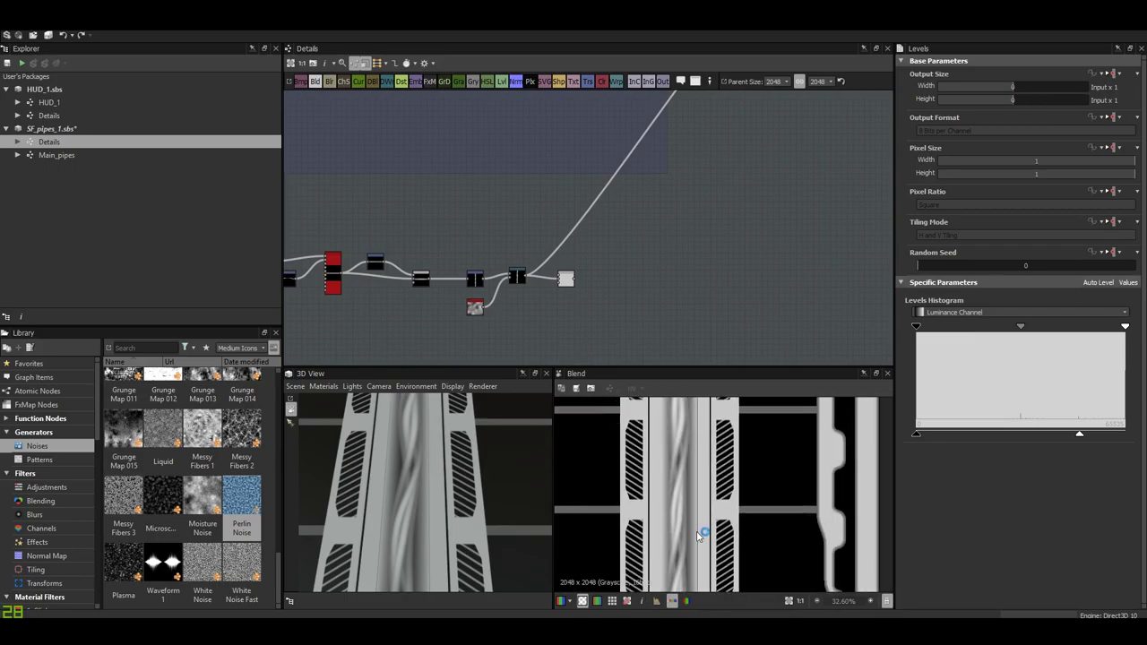
drag(431, 475, 475, 493)
scroll(522, 304, up, 2)
- Insert a Sharpen node after the Directional Warp with intensity 3
click(506, 232)
key(space)
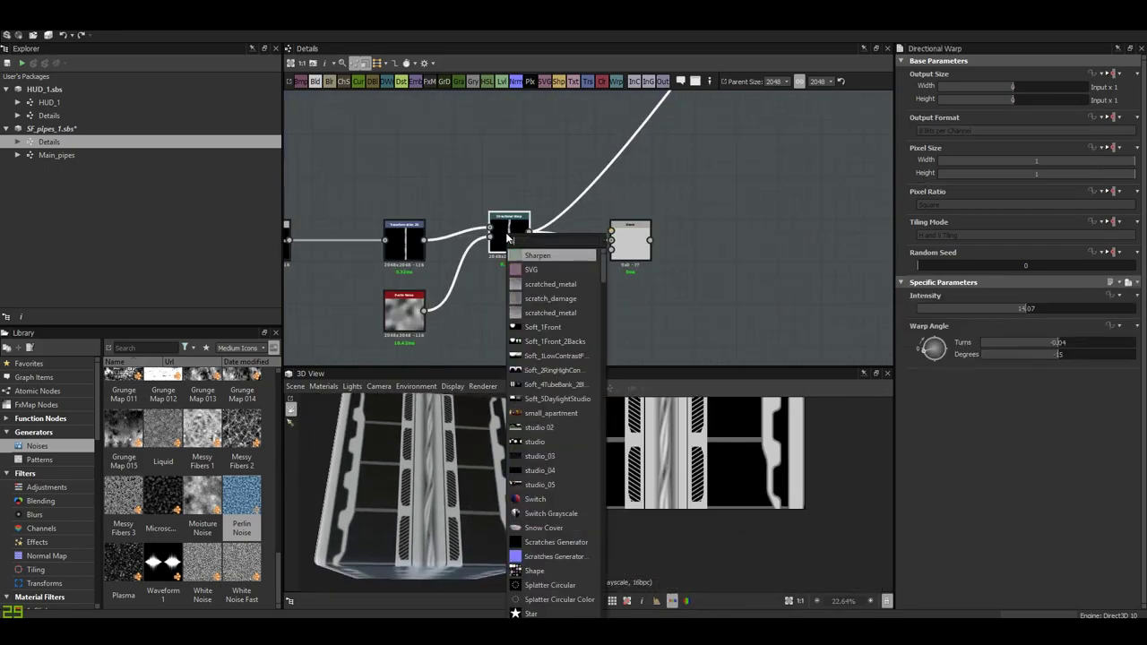
text(sharpen)
key(Return)
scroll(582, 284, up, 3)
scroll(725, 538, up, 5)
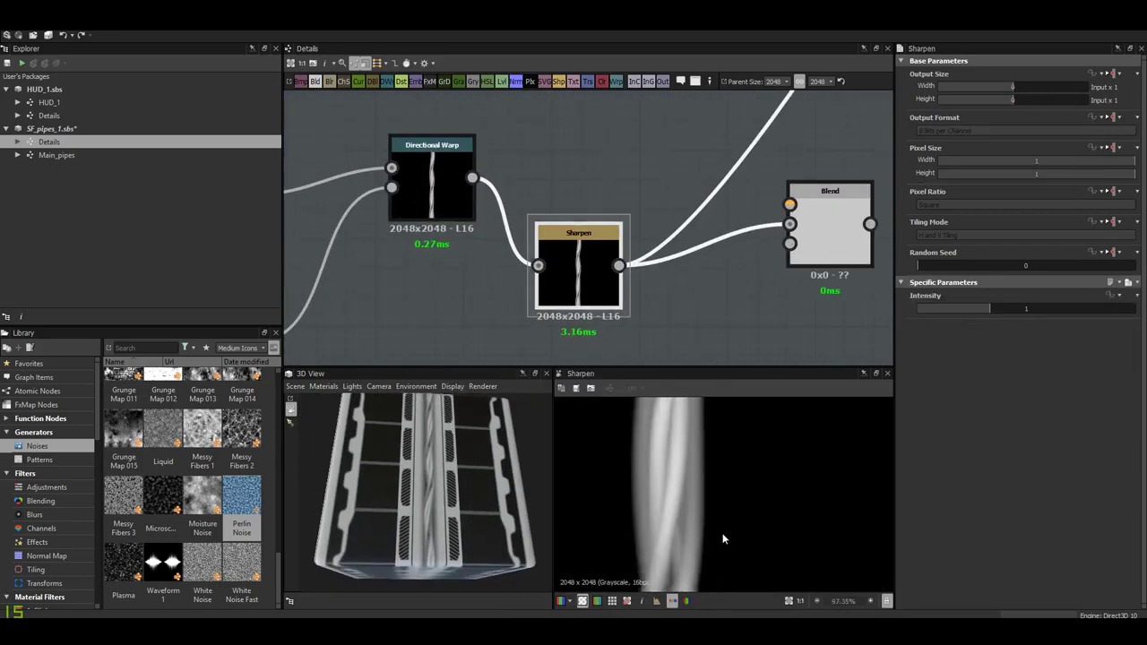
drag(989, 309, 1054, 314)
- Check the sharpened cable in the 3D preview and select the gradient_linear_2 node
scroll(686, 511, down, 3)
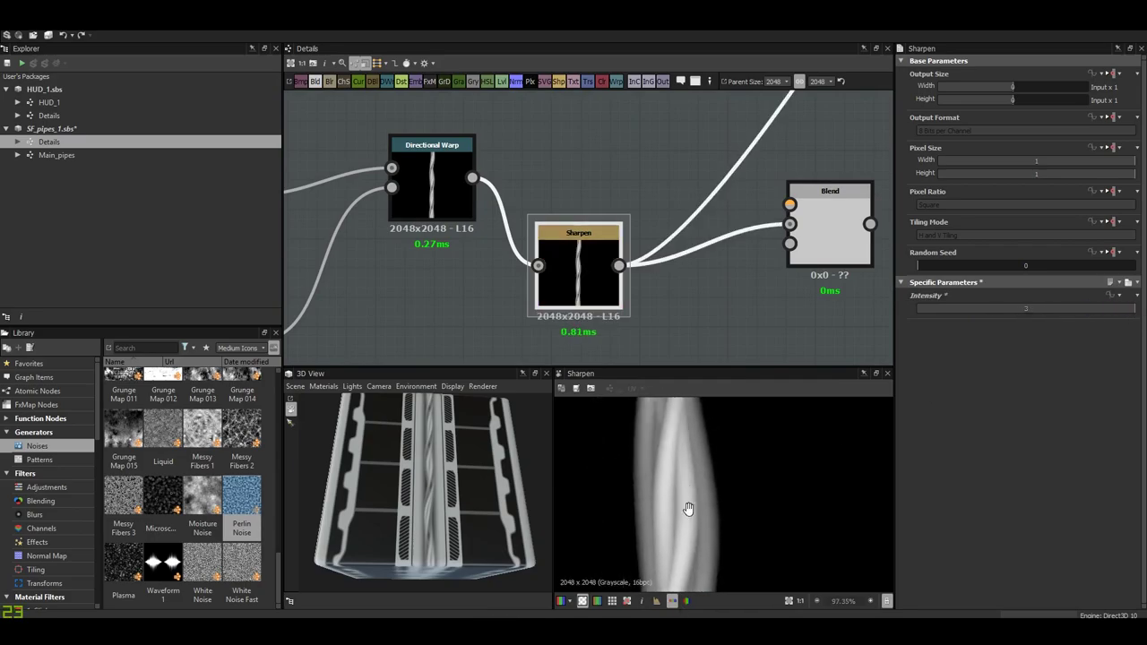
scroll(440, 473, up, 3)
scroll(349, 478, up, 2)
mouse_move(348, 477)
mouse_down()
mouse_move(403, 474)
mouse_move(419, 488)
mouse_up()
scroll(419, 493, down, 2)
scroll(454, 495, down, 2)
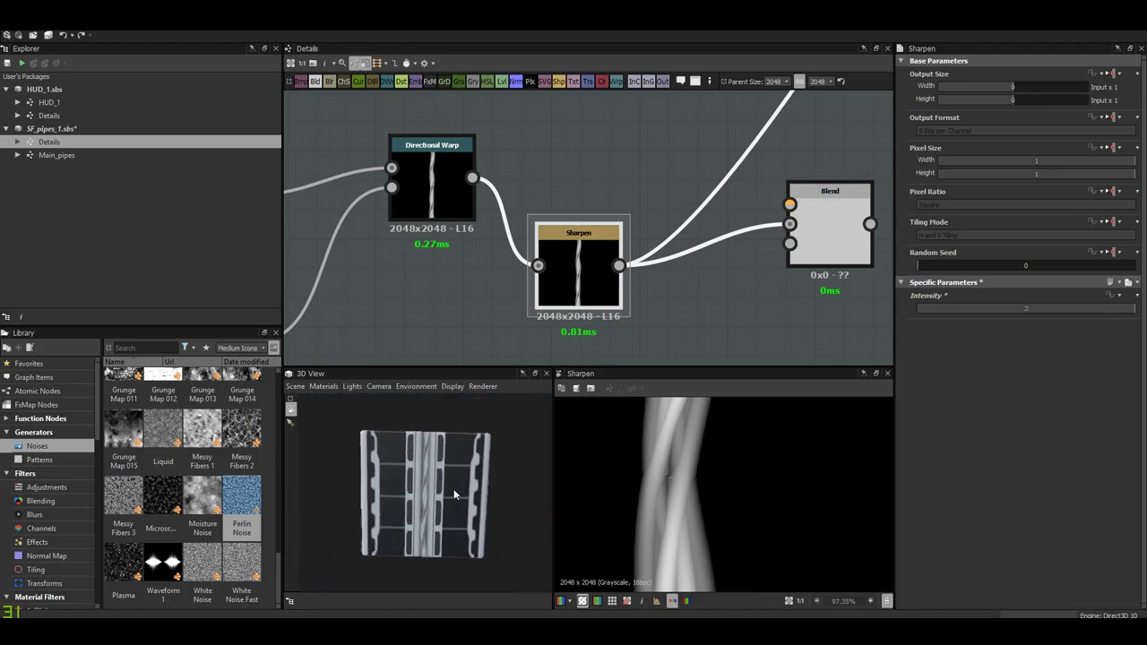
scroll(455, 482, up, 4)
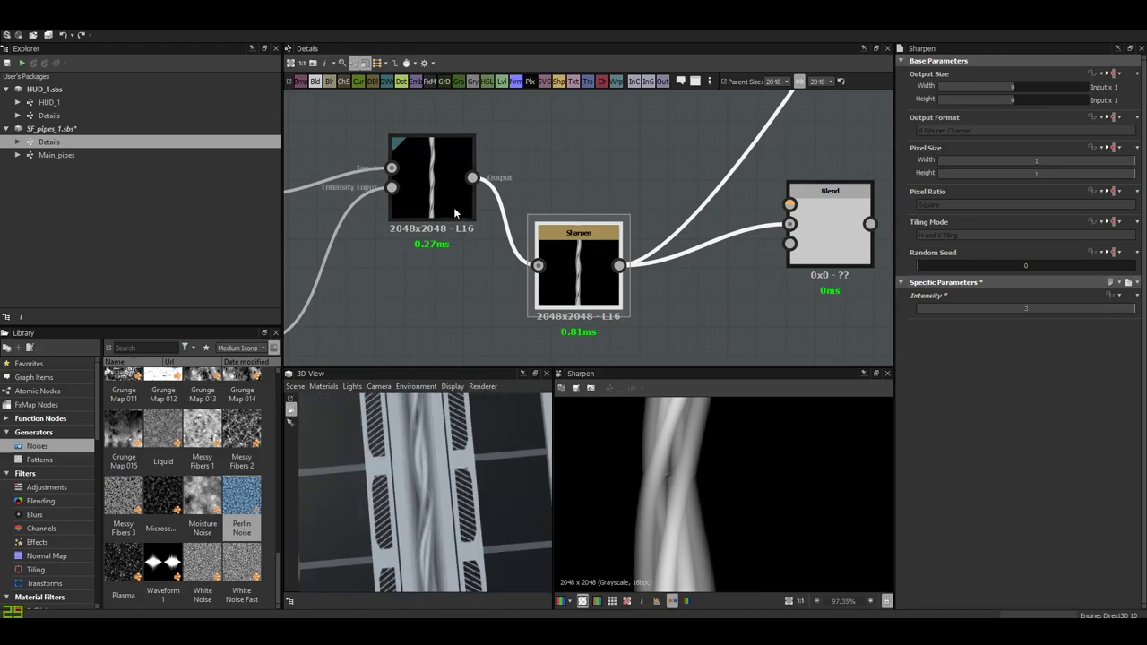
scroll(454, 212, down, 5)
scroll(466, 206, up, 2)
click(386, 159)
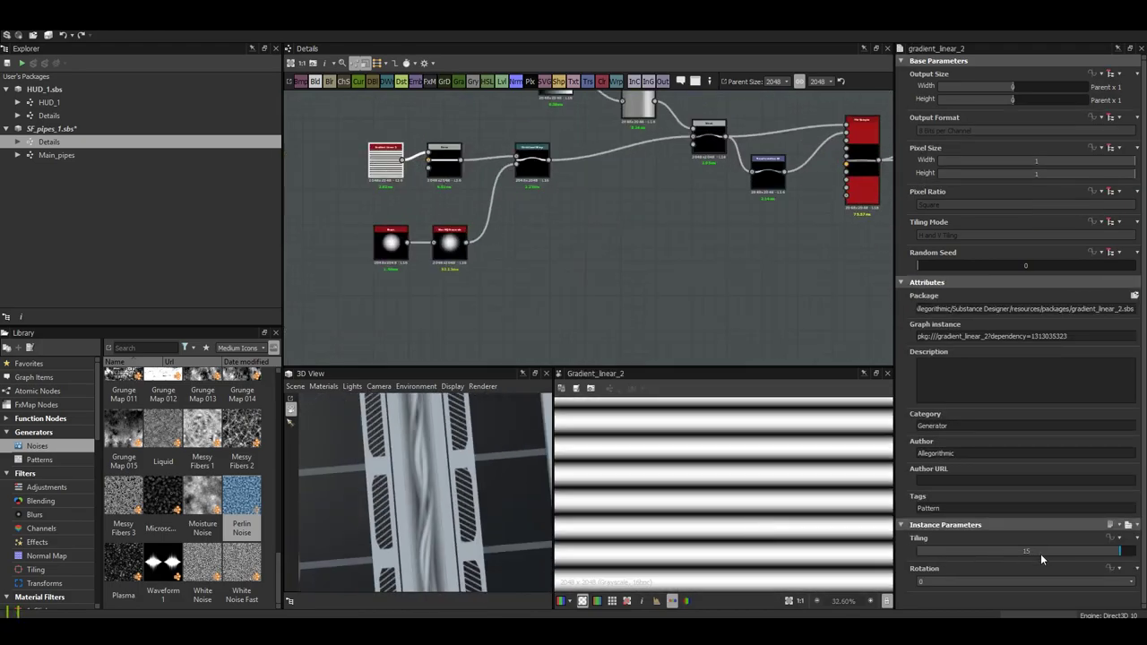
- Set the Gradient Linear 2 Tiling to 20
text(20)
key(Return)
mouse_move(432, 489)
mouse_down()
mouse_move(453, 535)
mouse_move(423, 509)
mouse_move(432, 476)
mouse_up()
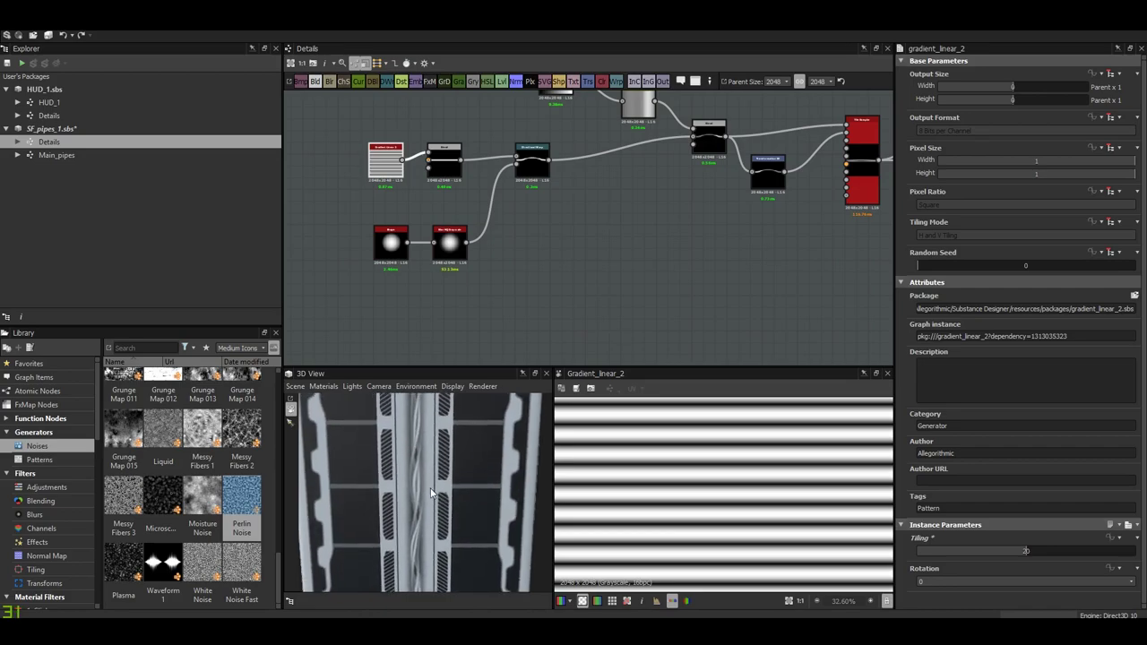
scroll(433, 476, up, 3)
scroll(430, 478, down, 1)
scroll(432, 471, down, 3)
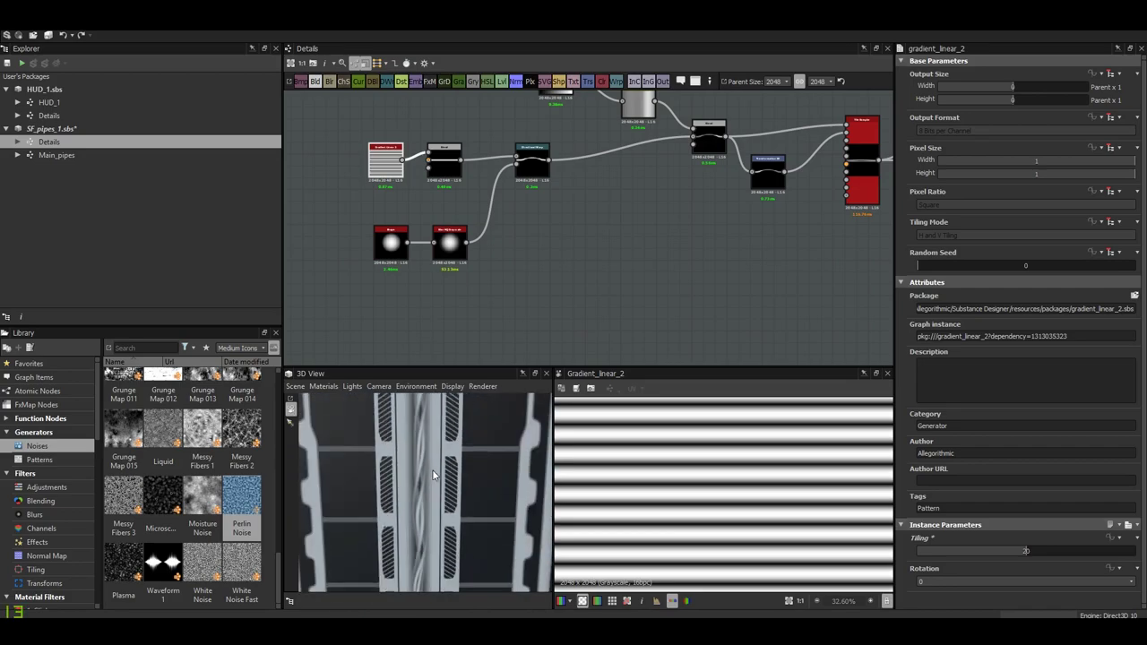
text(16)
key(Return)
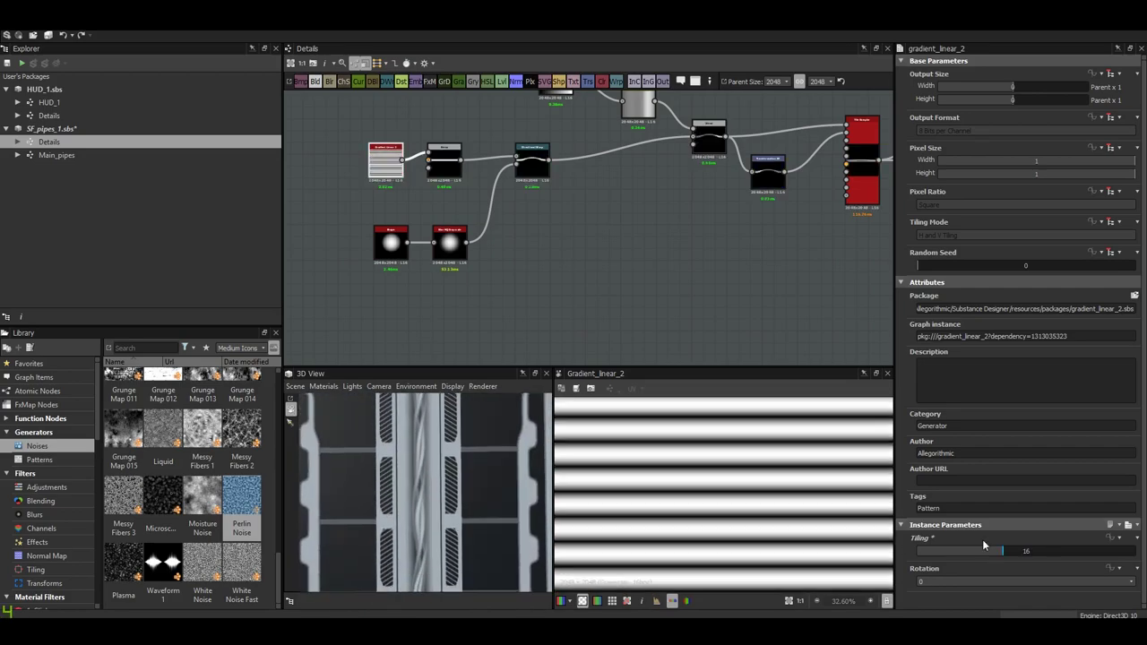
- Crop the bar Blend to top 0.48 and bottom 0.525, then check the rungs in 3D
double_click(445, 159)
double_click(371, 159)
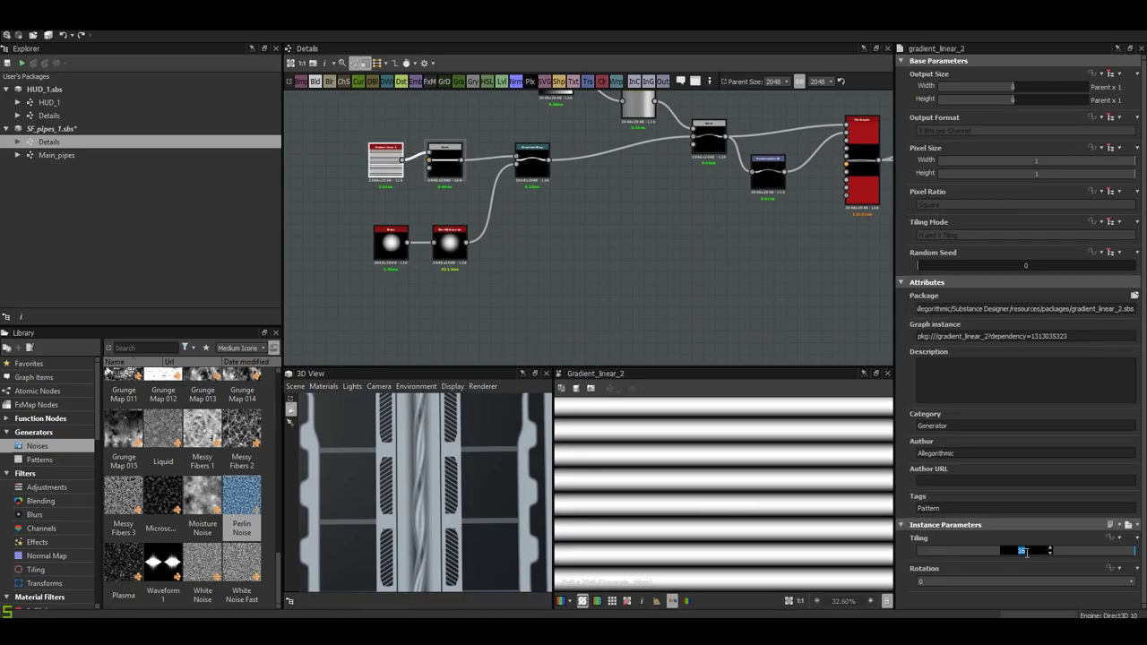
text(20)
double_click(445, 162)
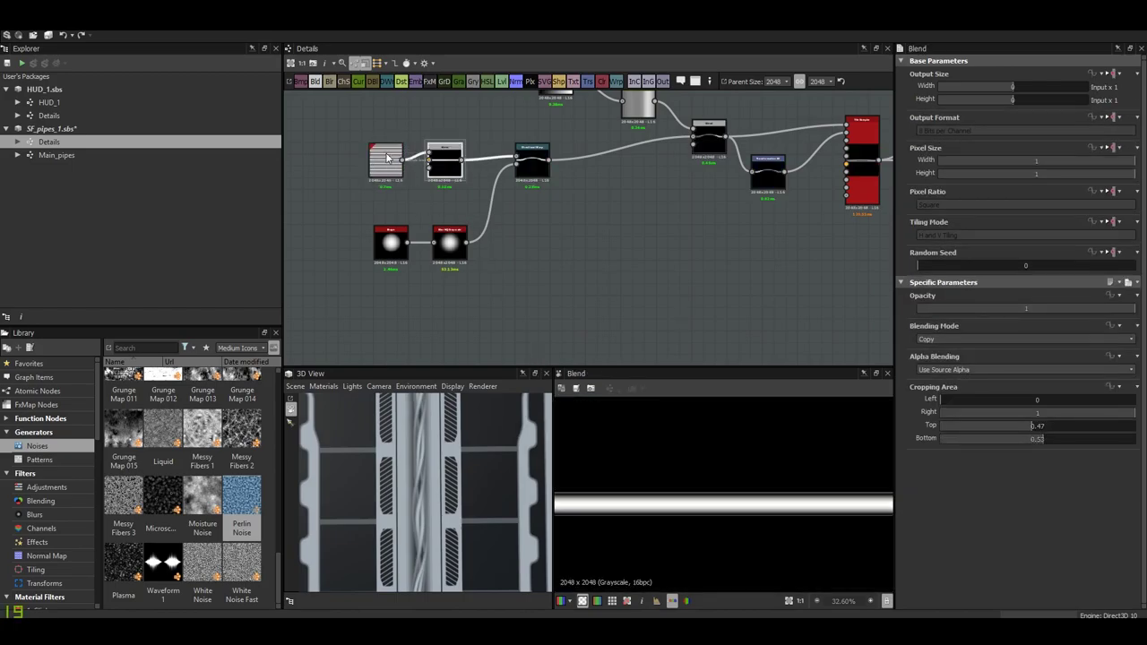
click(387, 158)
scroll(731, 475, up, 5)
scroll(757, 477, down, 4)
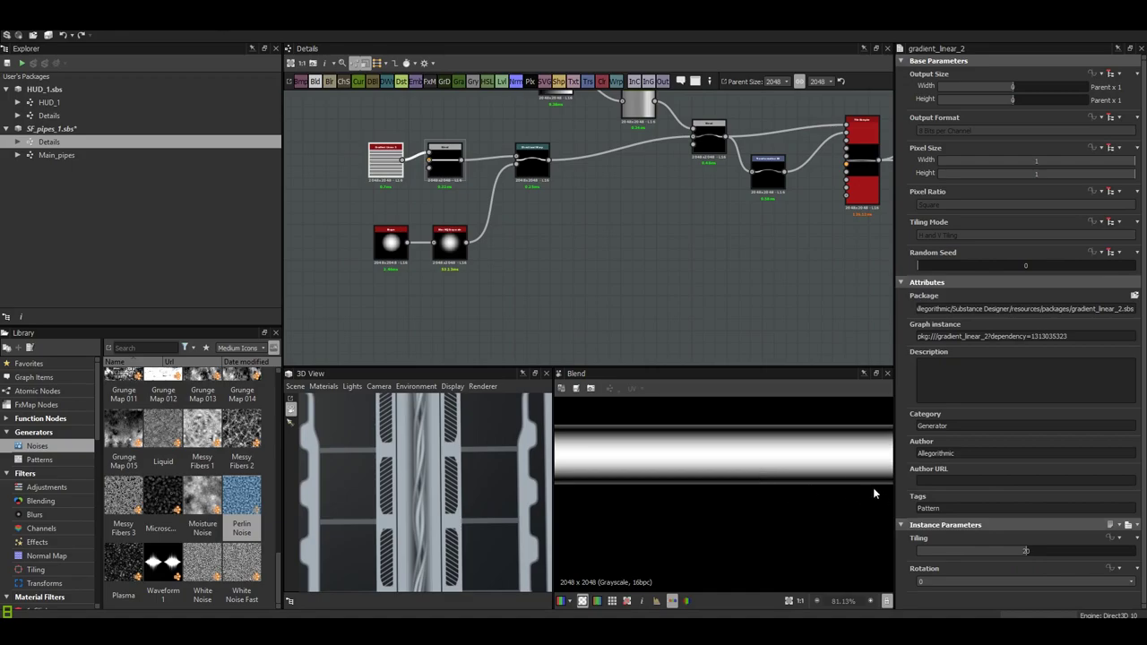
click(608, 278)
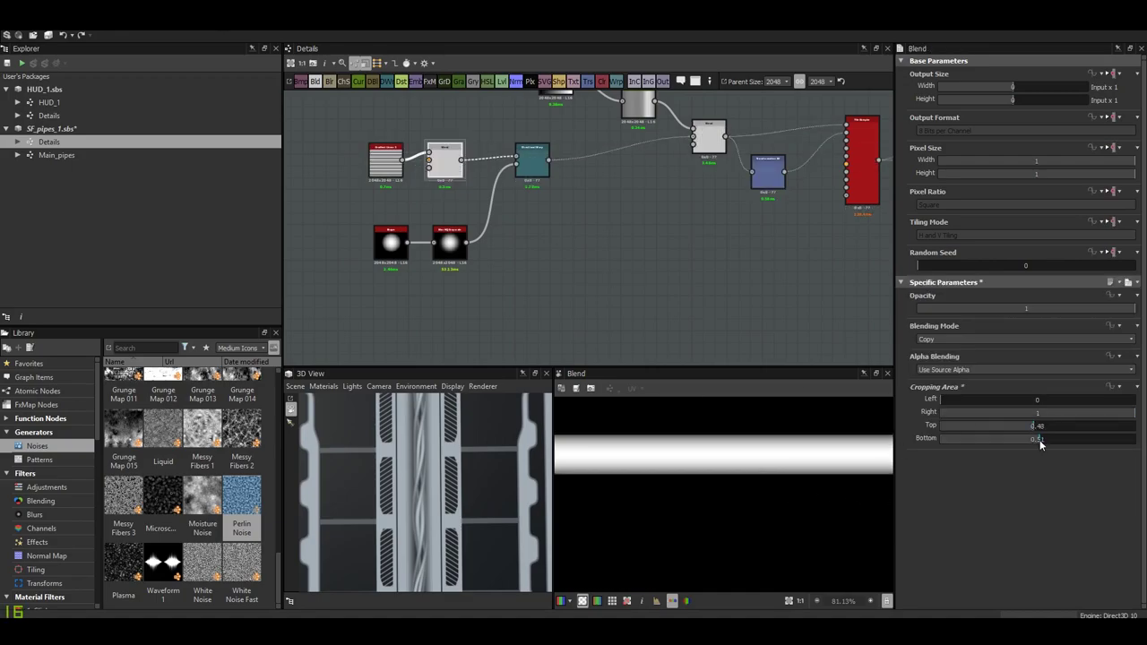
text(25)
key(Return)
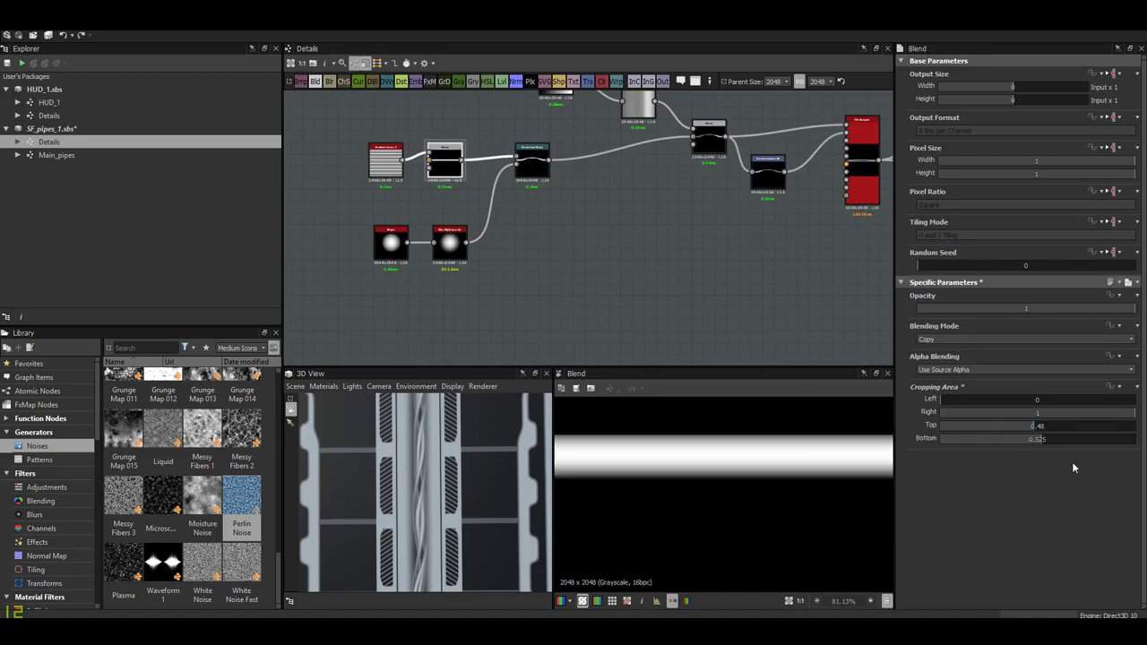
mouse_move(439, 421)
mouse_down()
mouse_move(418, 444)
mouse_move(546, 480)
mouse_up()
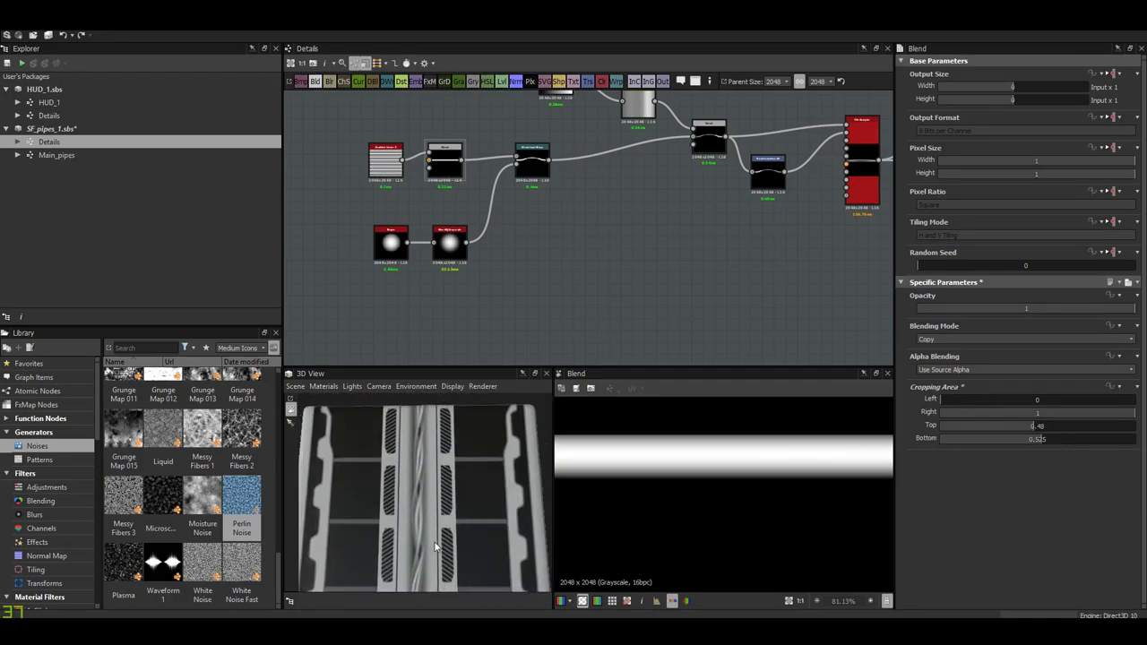
scroll(444, 521, up, 3)
scroll(444, 521, up, 2)
- Insert an Auto Levels node right after the cables' Directional Warp output
scroll(627, 224, down, 3)
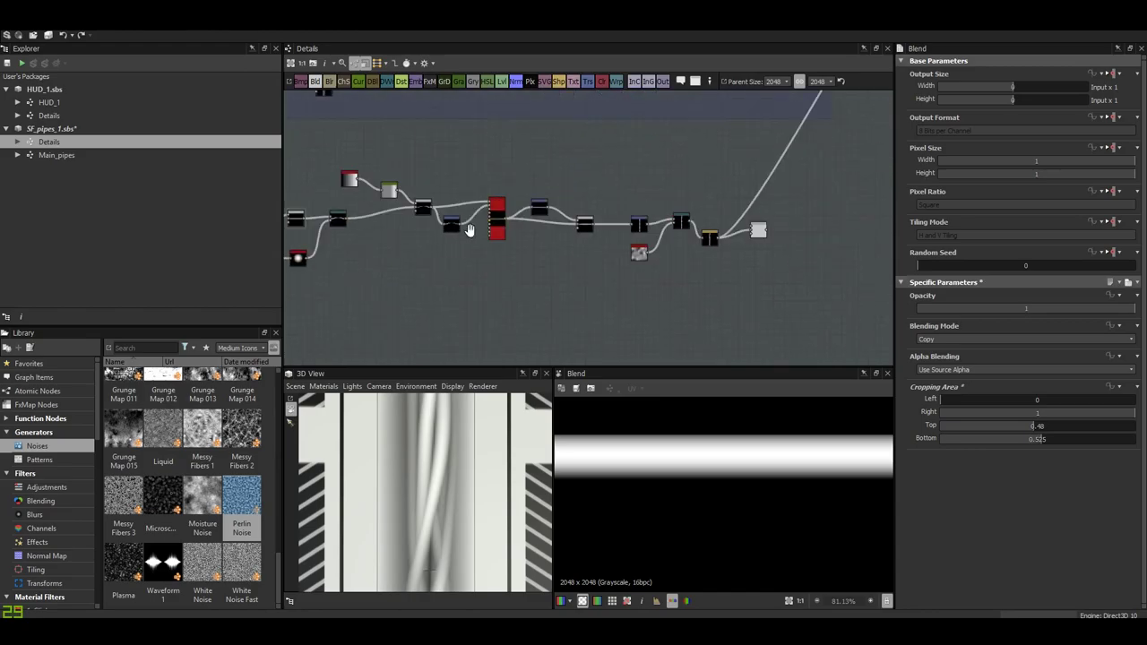
scroll(699, 242, up, 2)
click(702, 249)
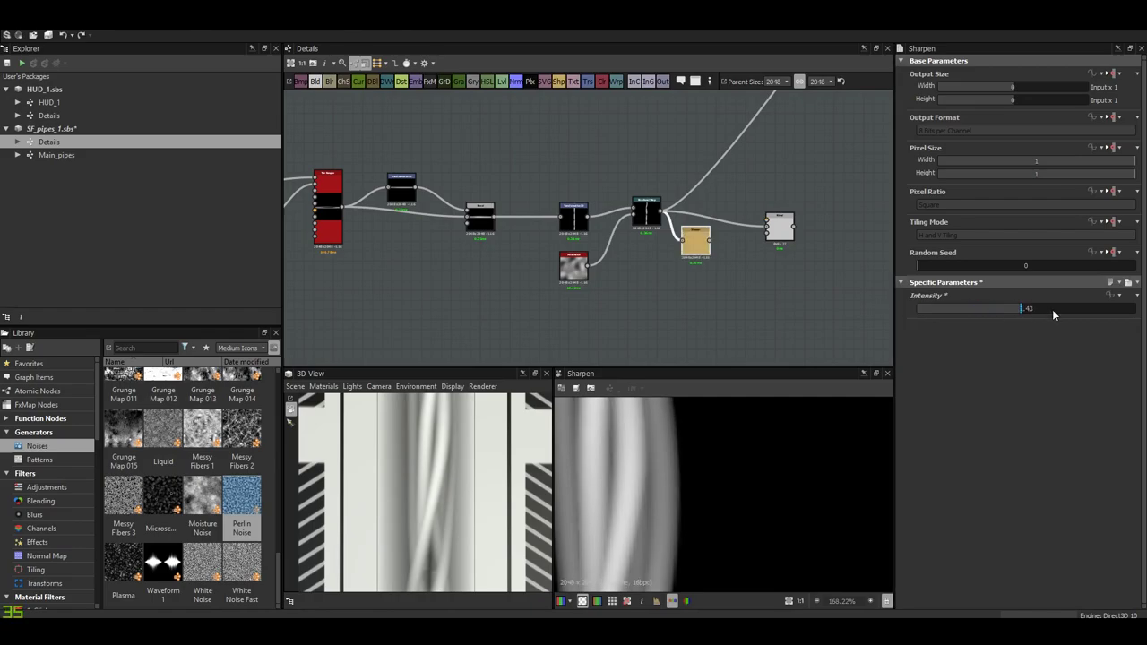
right_click(654, 217)
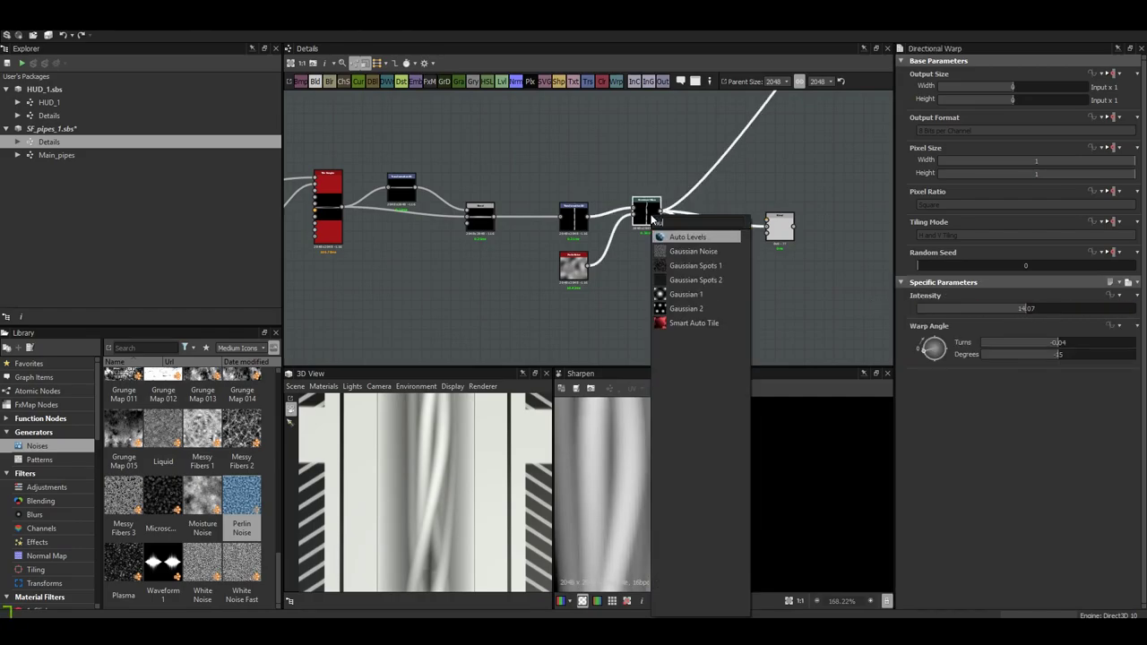
click(690, 235)
mouse_move(489, 497)
mouse_down()
mouse_move(440, 561)
mouse_move(543, 464)
mouse_move(455, 500)
mouse_move(451, 460)
mouse_move(346, 461)
mouse_move(437, 468)
mouse_move(425, 479)
mouse_move(439, 504)
mouse_up()
- Preview the cables' Max (Lighten) Blend in the 2D view
scroll(730, 195, down, 3)
scroll(731, 195, up, 4)
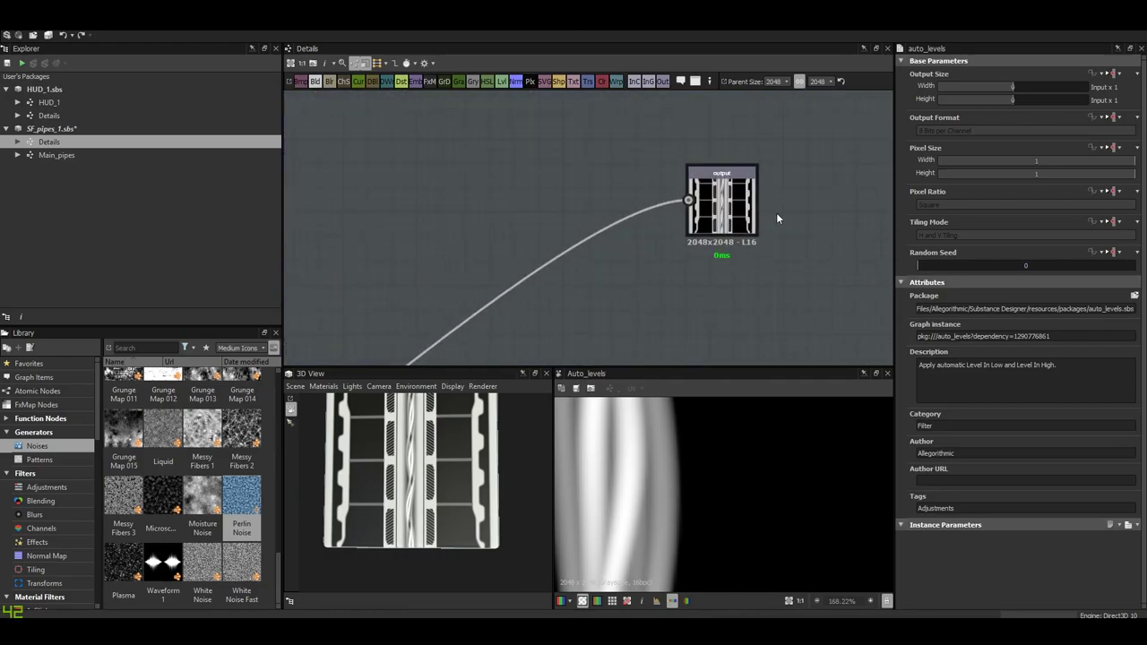
double_click(512, 260)
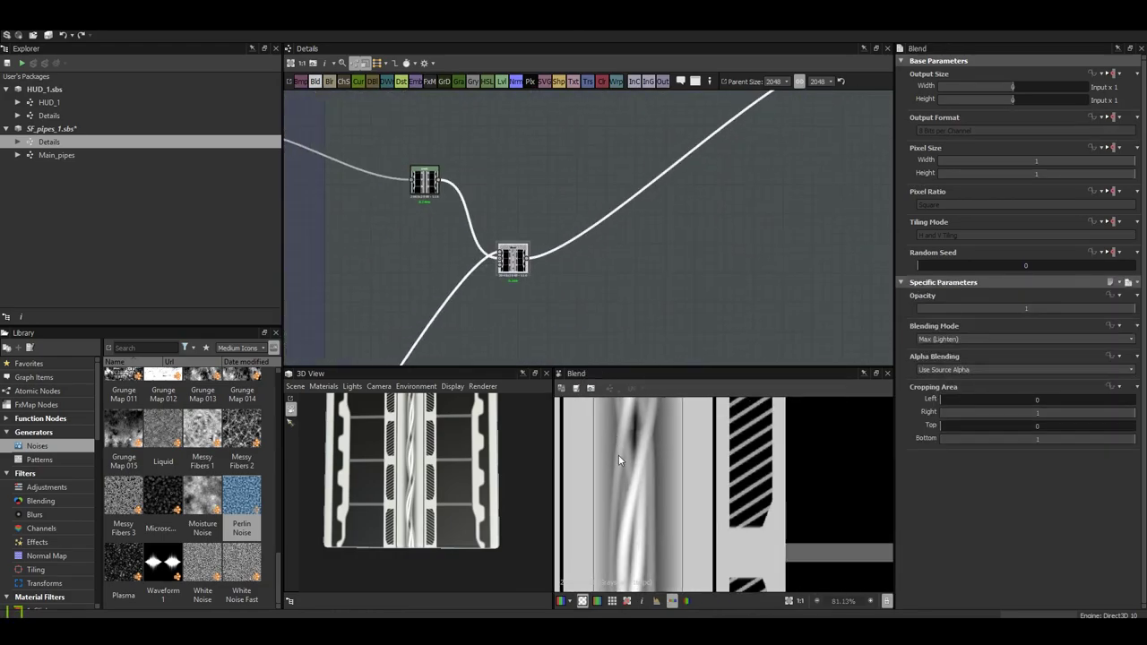
scroll(627, 471, down, 5)
mouse_move(641, 520)
middle_down()
mouse_move(739, 485)
mouse_move(749, 470)
middle_up()
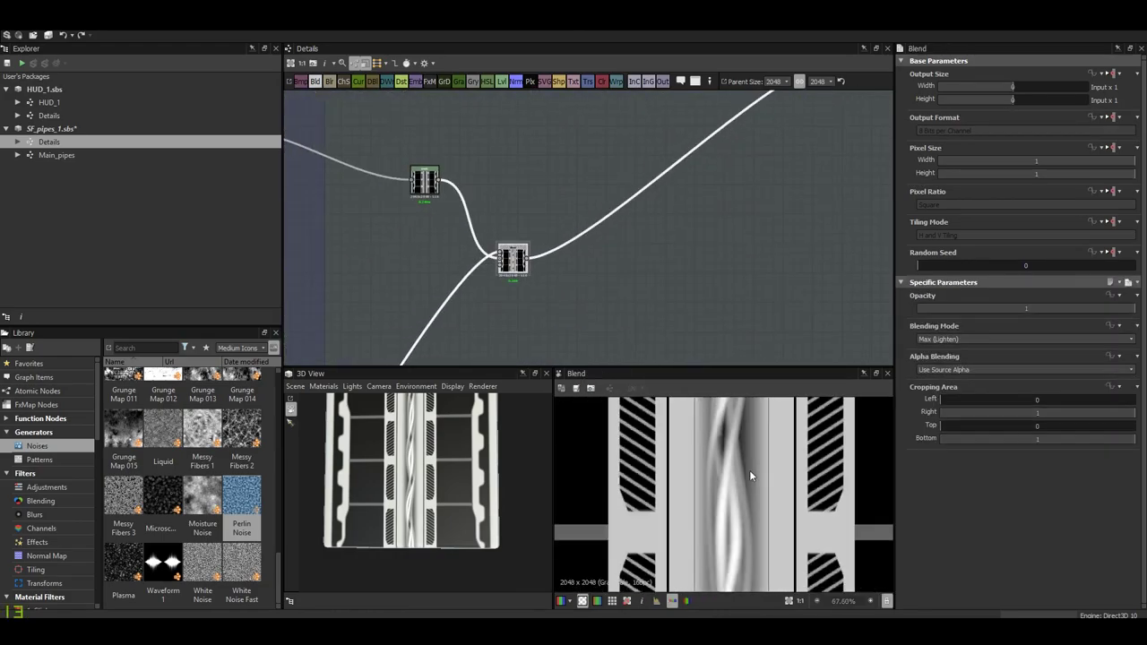
scroll(435, 482, up, 3)
- Offset the horizontal bar to X -0.1699, Y -0.134 so it meets the vertical bar
mouse_move(435, 482)
mouse_down()
mouse_move(530, 318)
mouse_move(431, 451)
mouse_move(386, 474)
mouse_move(402, 485)
mouse_up()
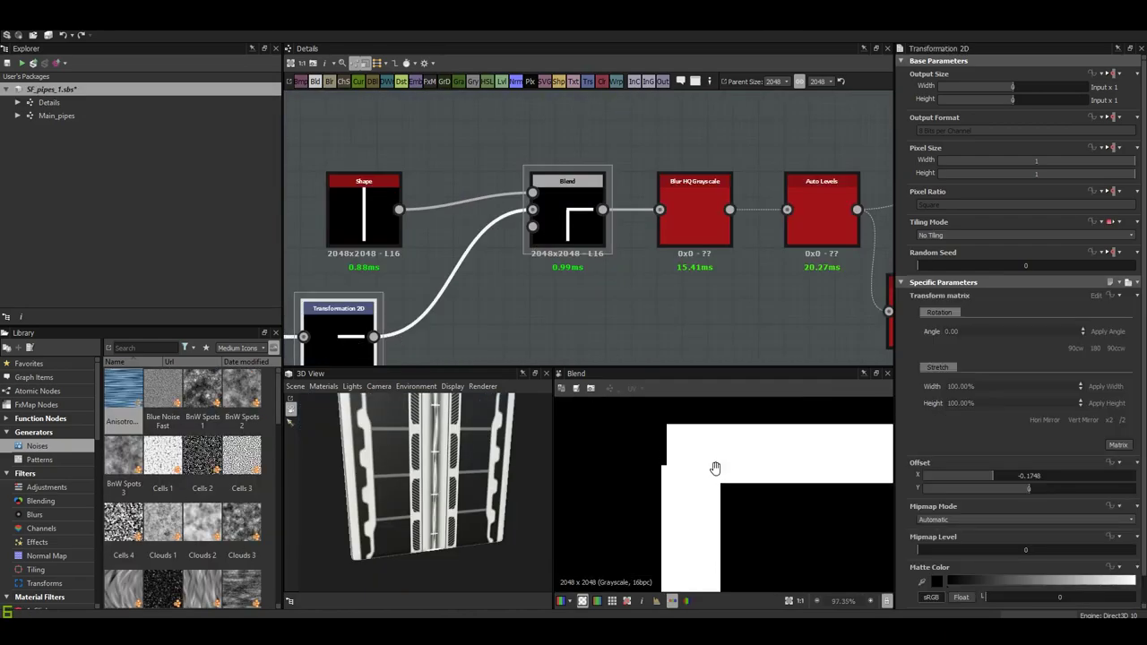
drag(717, 466, 732, 512)
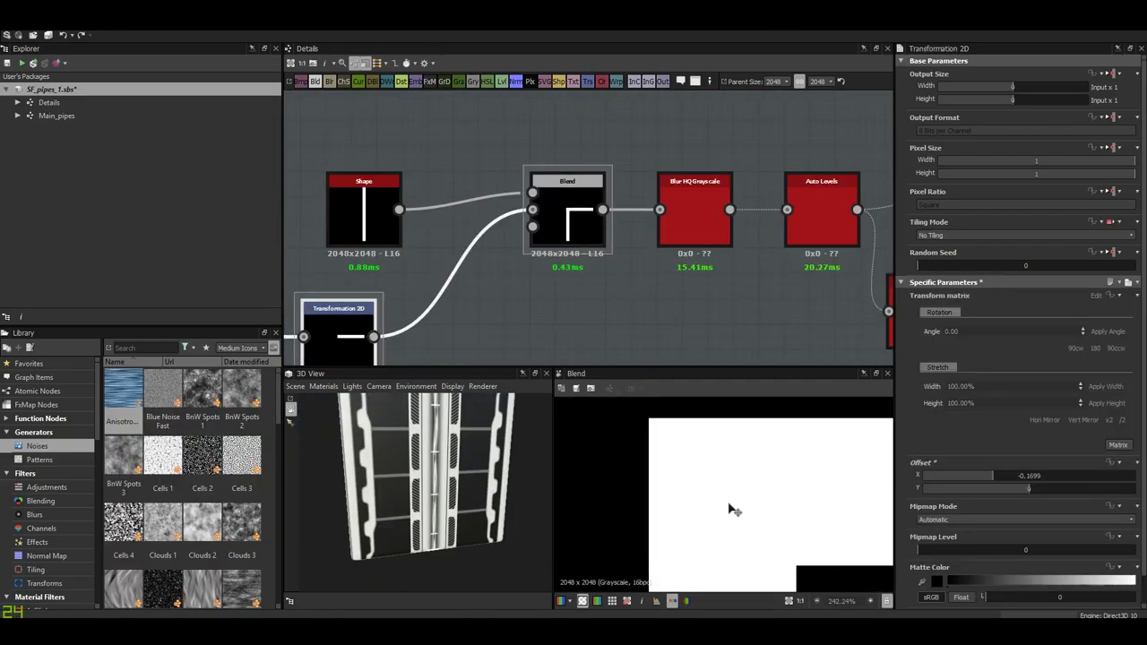
drag(730, 512, 687, 474)
scroll(681, 474, up, 2)
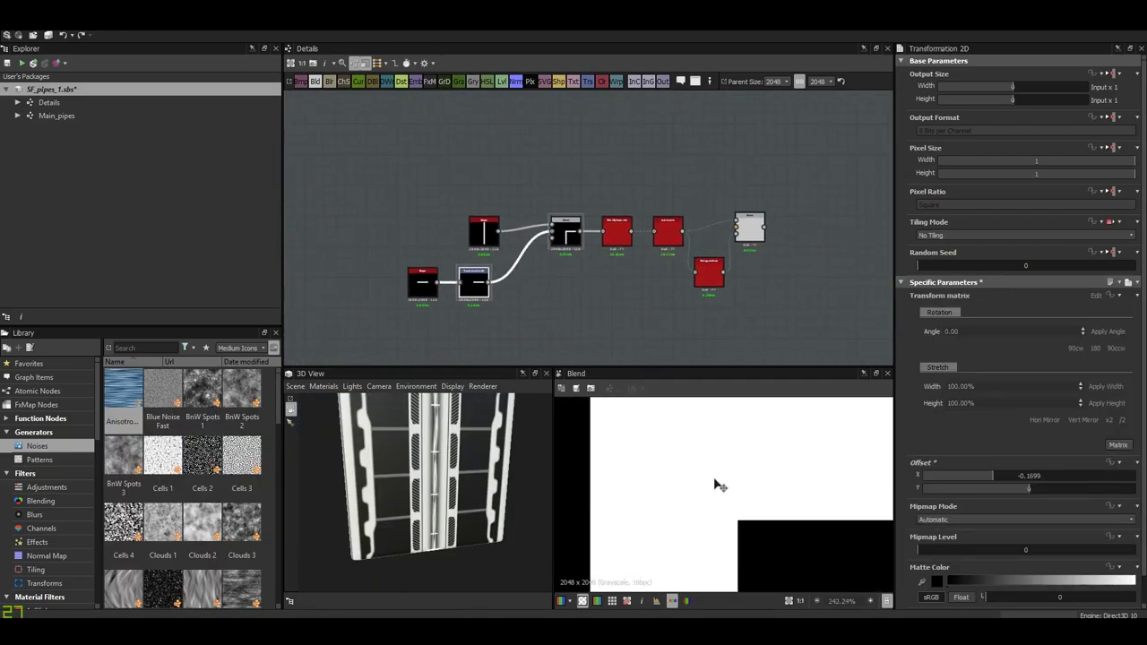
scroll(681, 471, down, 5)
scroll(678, 468, down, 3)
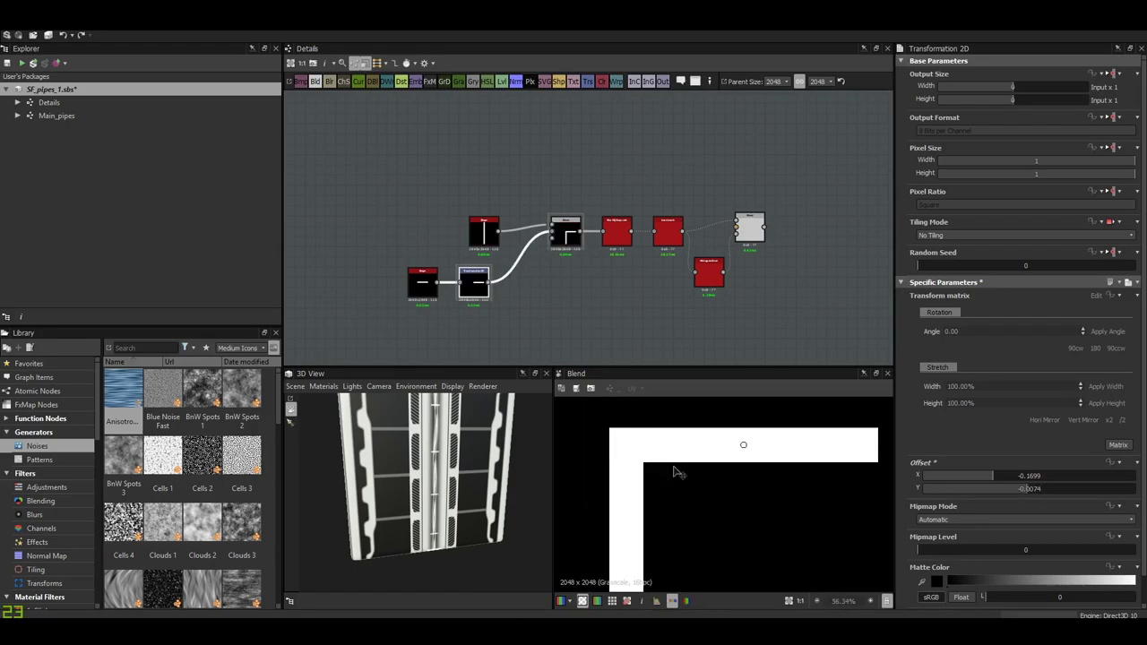
click(750, 235)
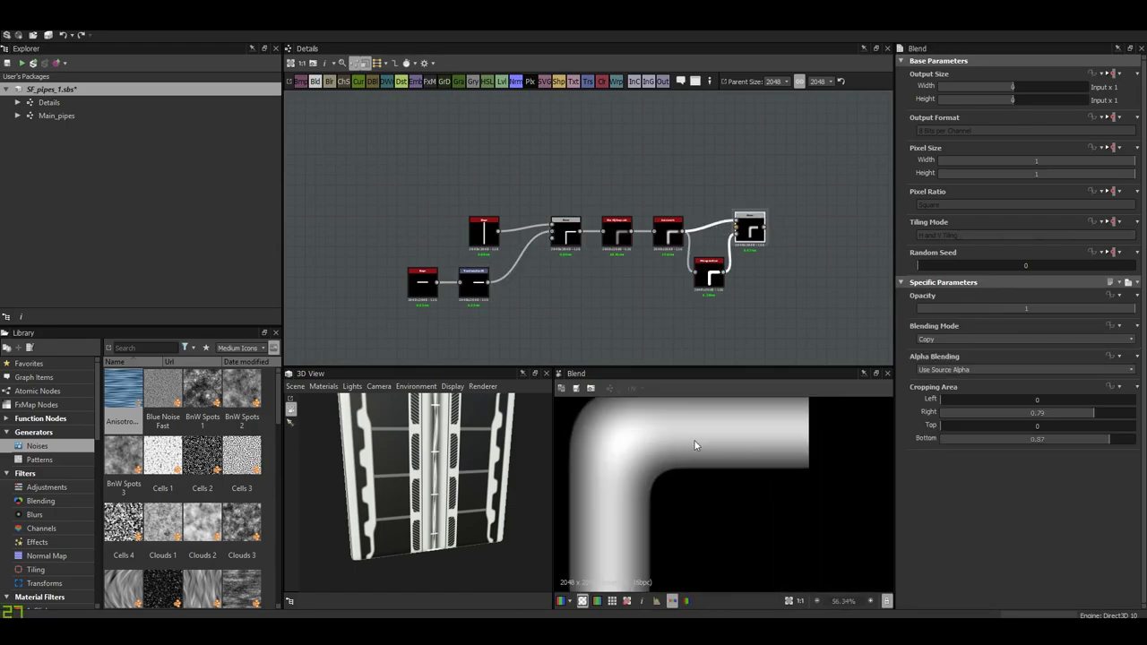
- Raise the elbow's Blur HQ Grayscale intensity to 15.69 to round the pipe bend
click(618, 235)
click(1032, 555)
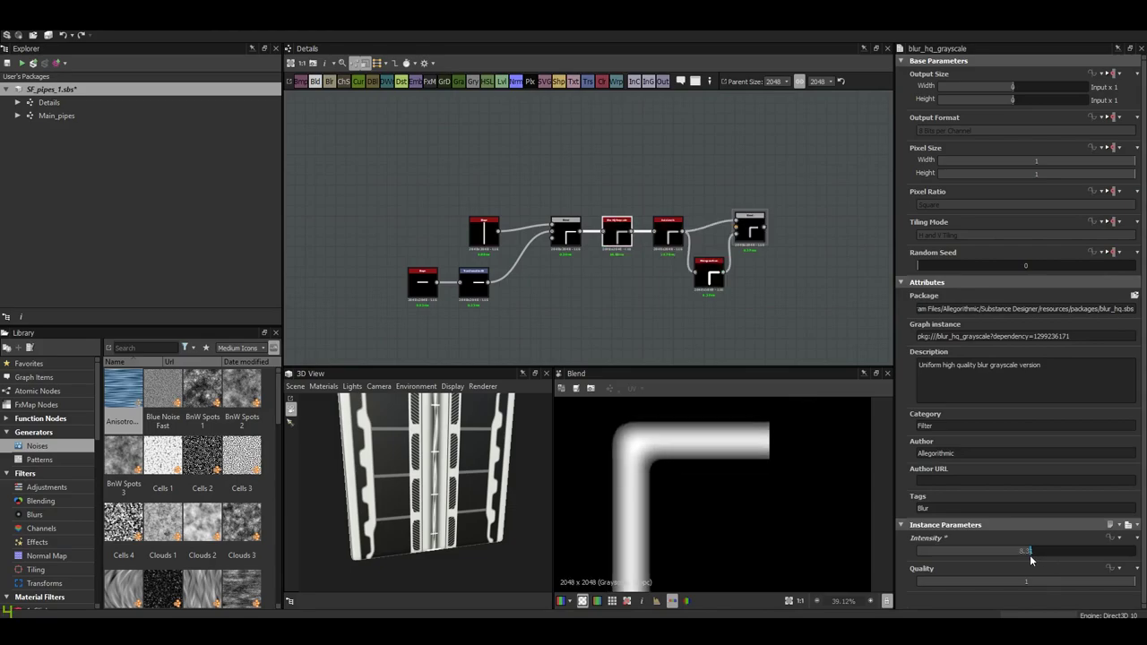
scroll(688, 498, down, 3)
drag(1031, 555, 1131, 555)
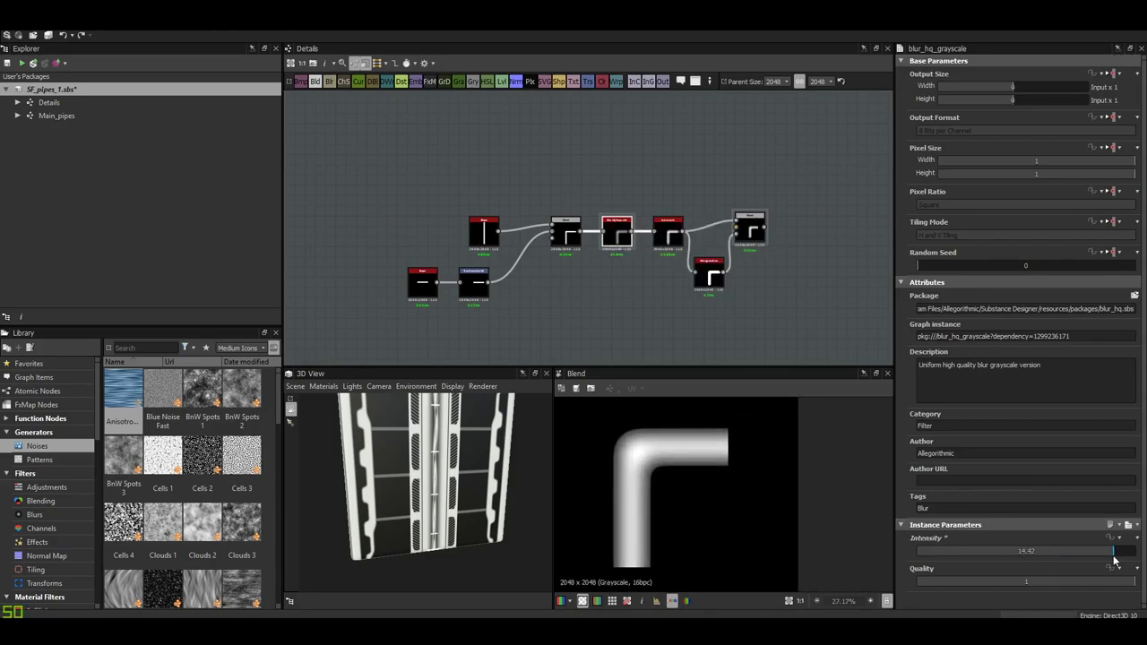
mouse_move(634, 503)
middle_down()
mouse_move(735, 511)
mouse_move(771, 573)
middle_up()
scroll(712, 530, up, 2)
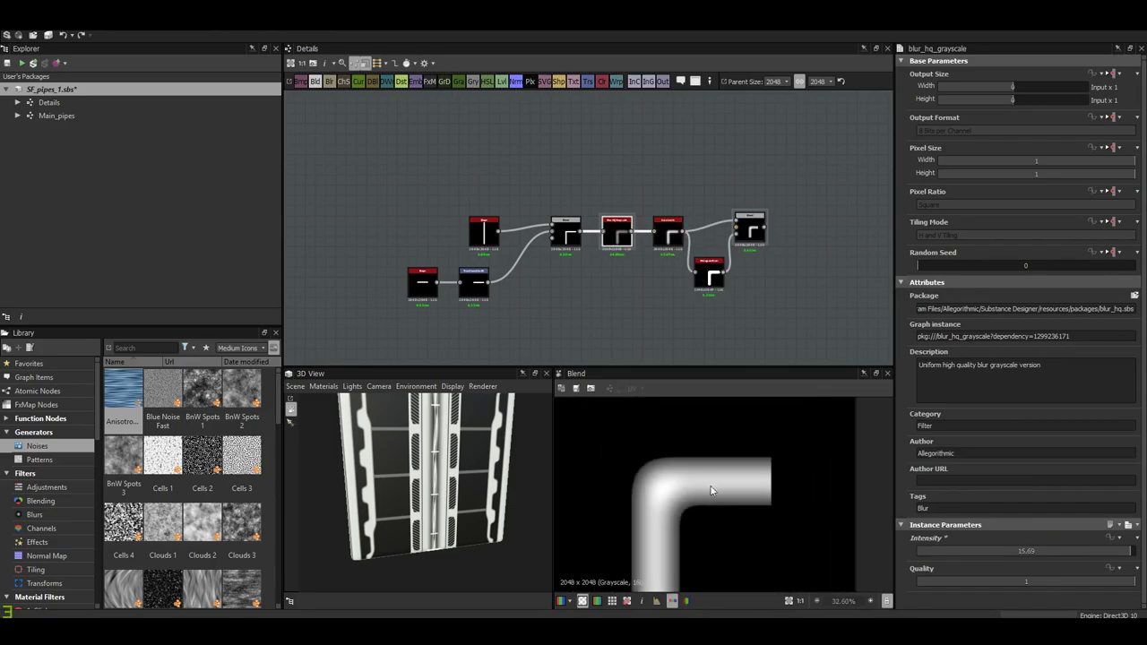
click(565, 231)
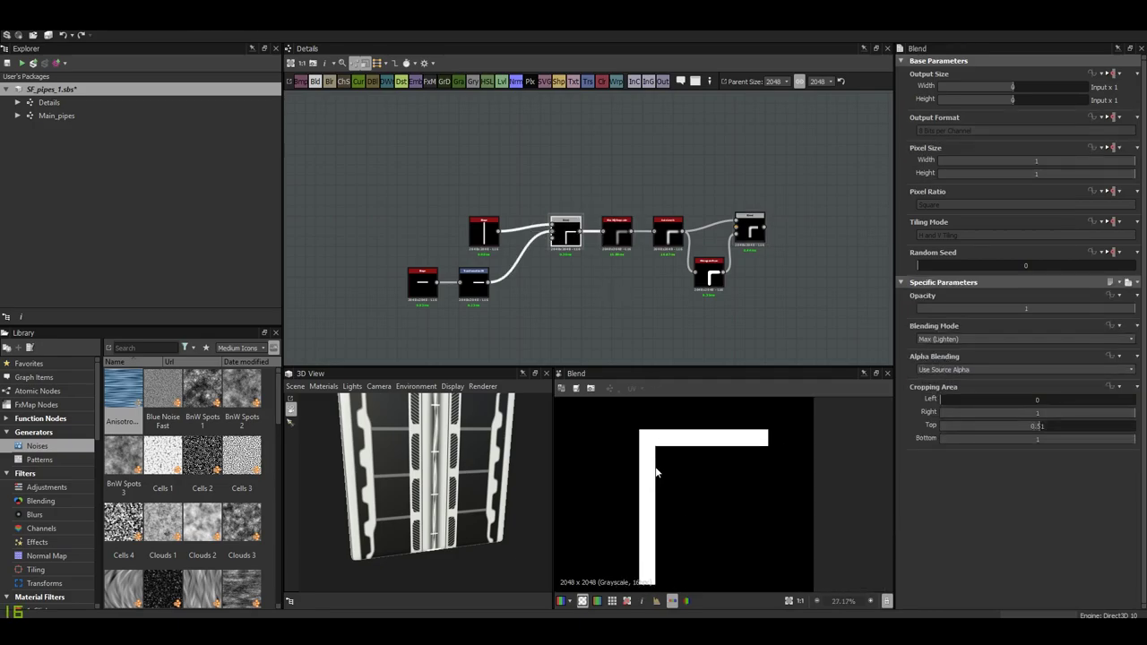
click(474, 283)
scroll(677, 520, up, 3)
- Lower the elbow's Blur HQ Grayscale intensity to 14
middle_drag(744, 238, 610, 224)
scroll(609, 223, down, 1)
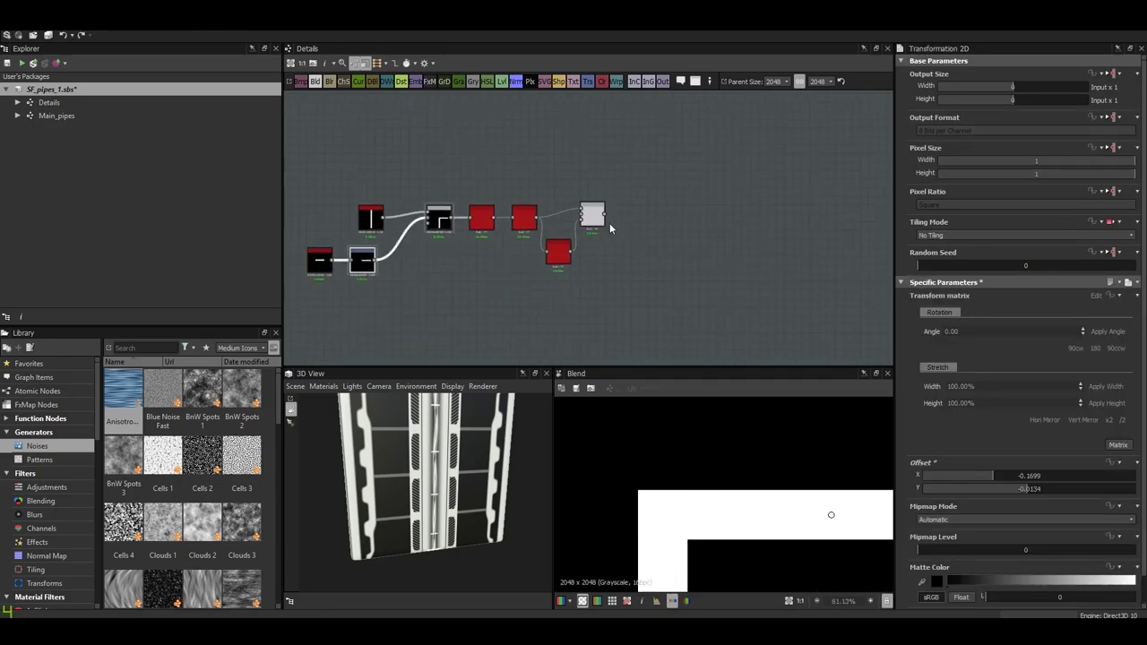
click(596, 218)
scroll(708, 542, down, 5)
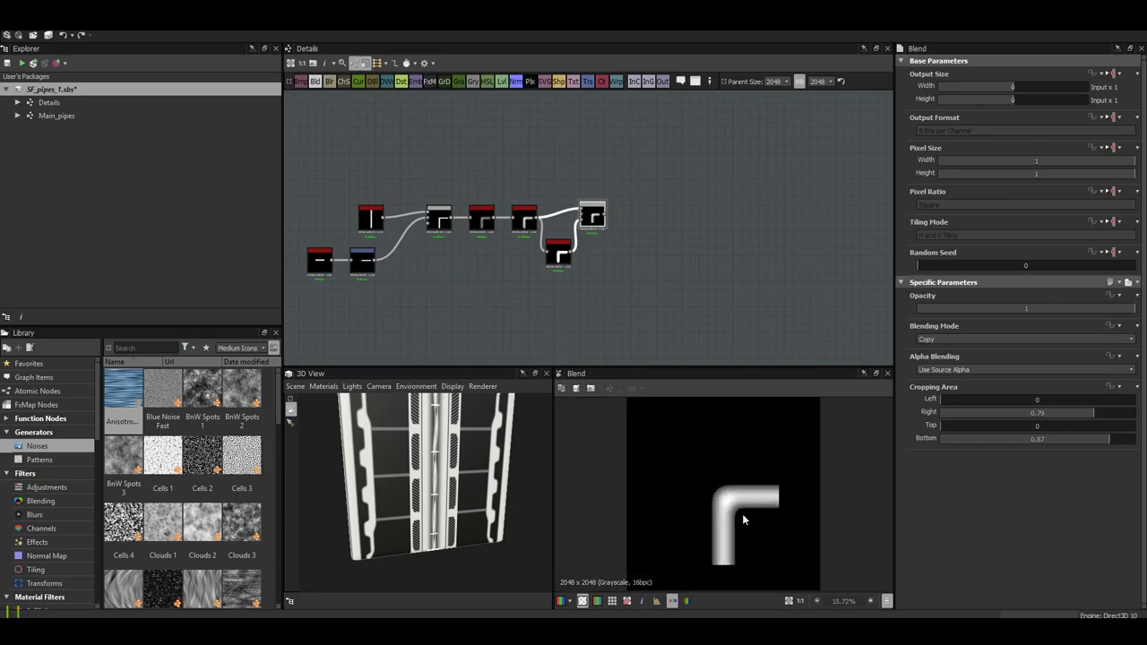
scroll(731, 515, up, 3)
click(481, 218)
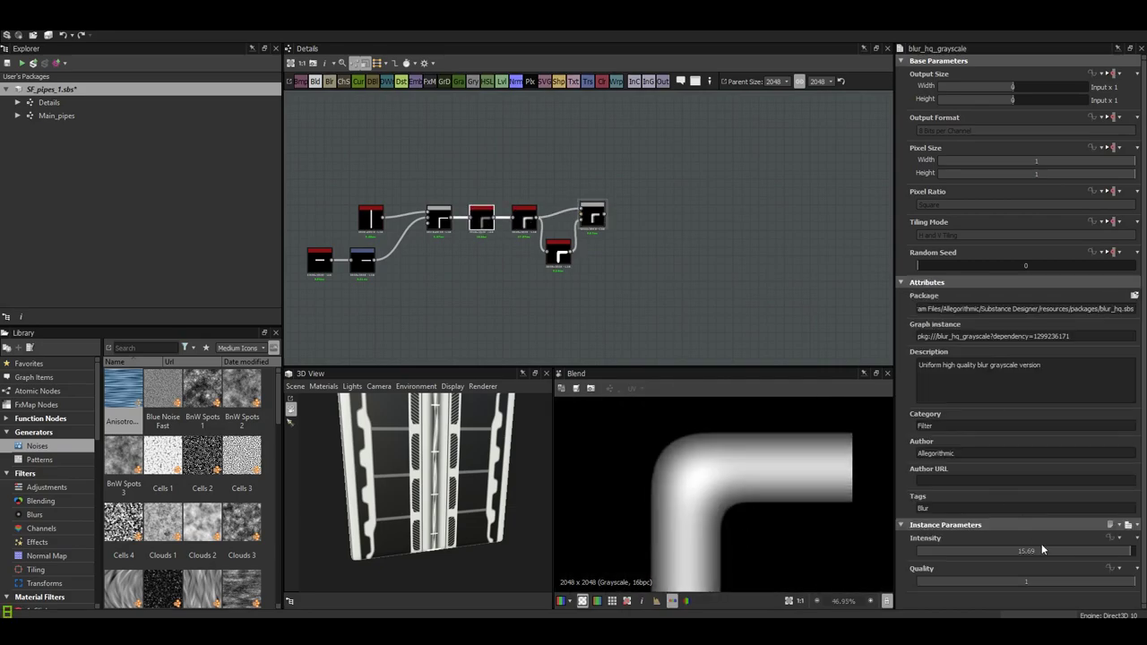
key(Return)
scroll(790, 500, down, 2)
scroll(780, 510, down, 2)
scroll(771, 520, down, 4)
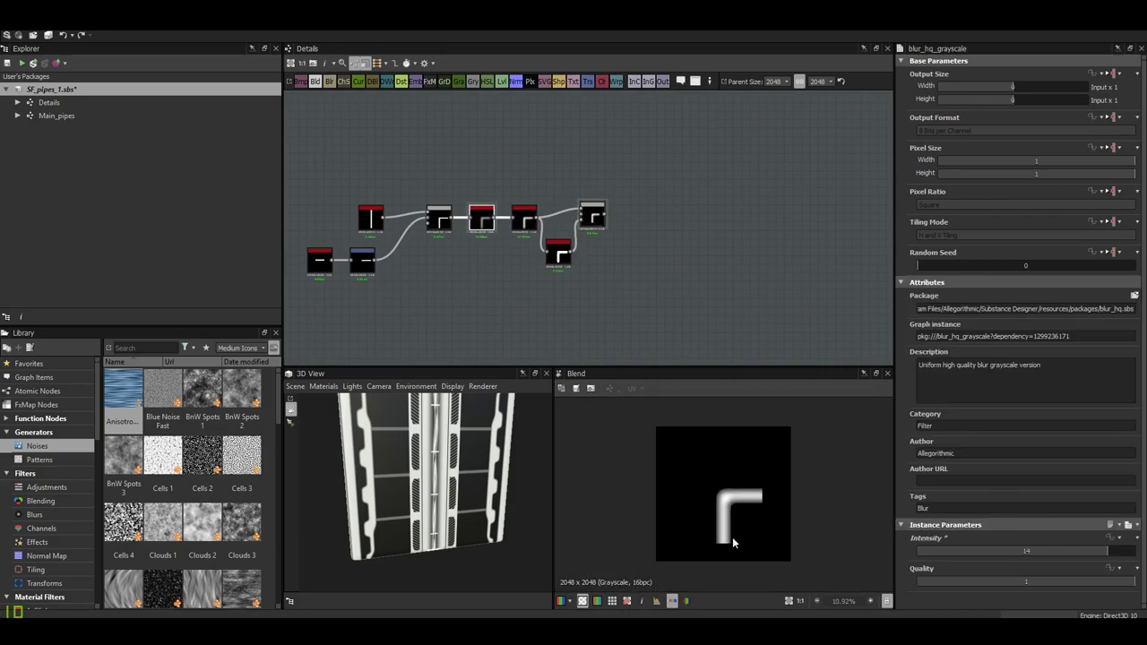
scroll(756, 536, up, 8)
scroll(762, 550, down, 7)
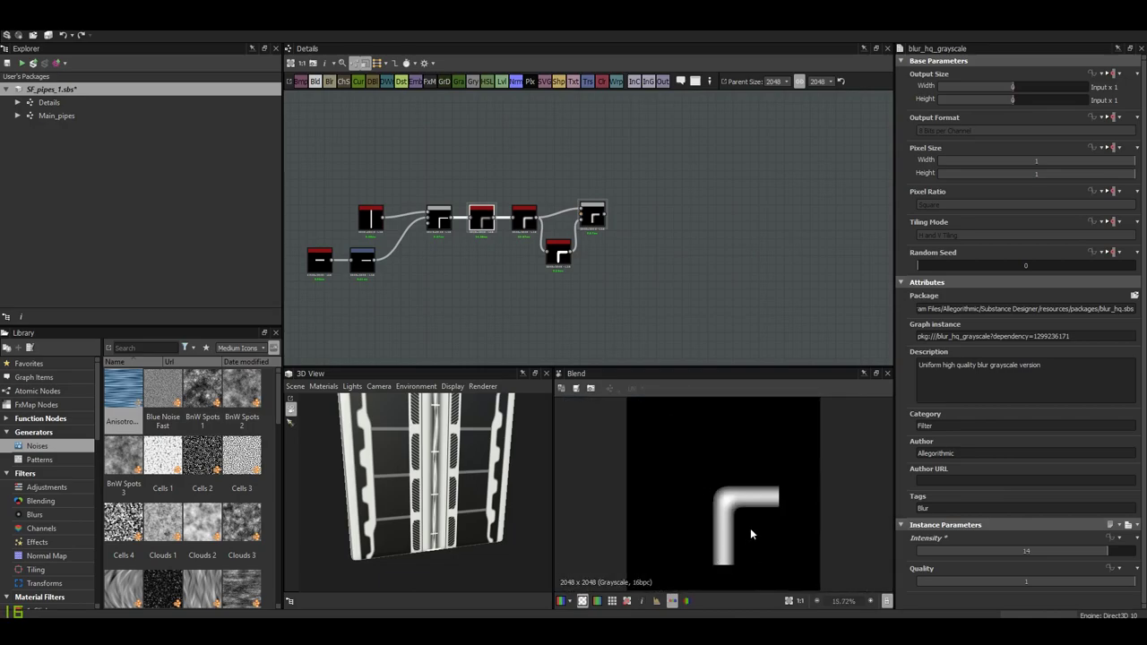
scroll(757, 529, up, 5)
scroll(767, 524, down, 6)
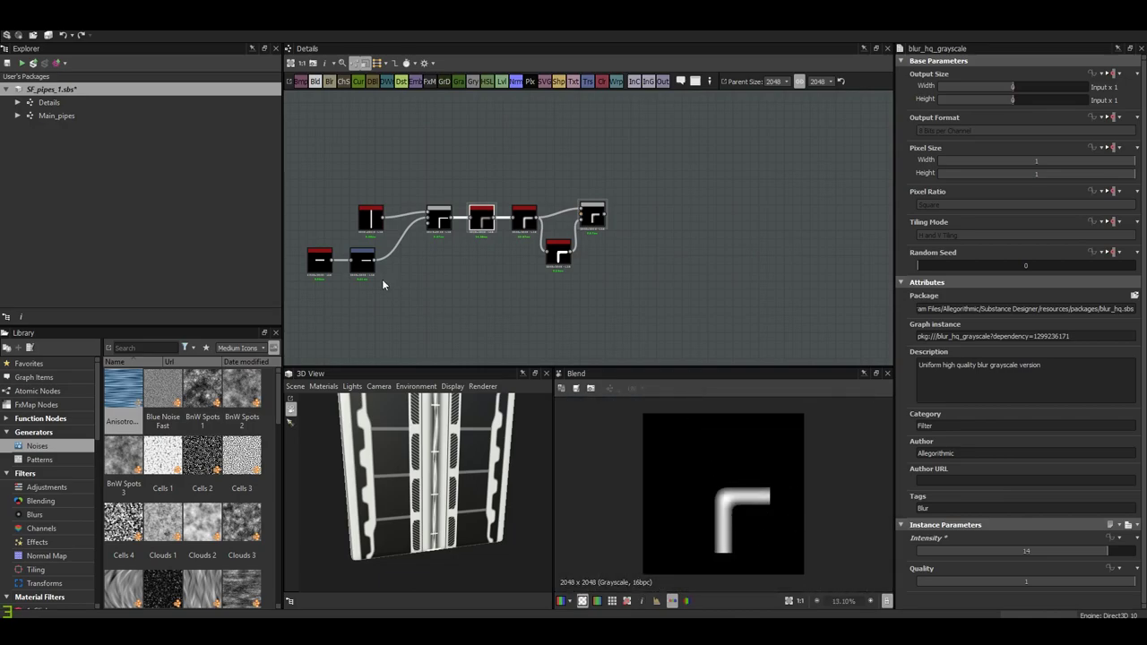
- Adjust the vertical bar Shape size and crop the final Blend to Right and Bottom 0.75
click(372, 228)
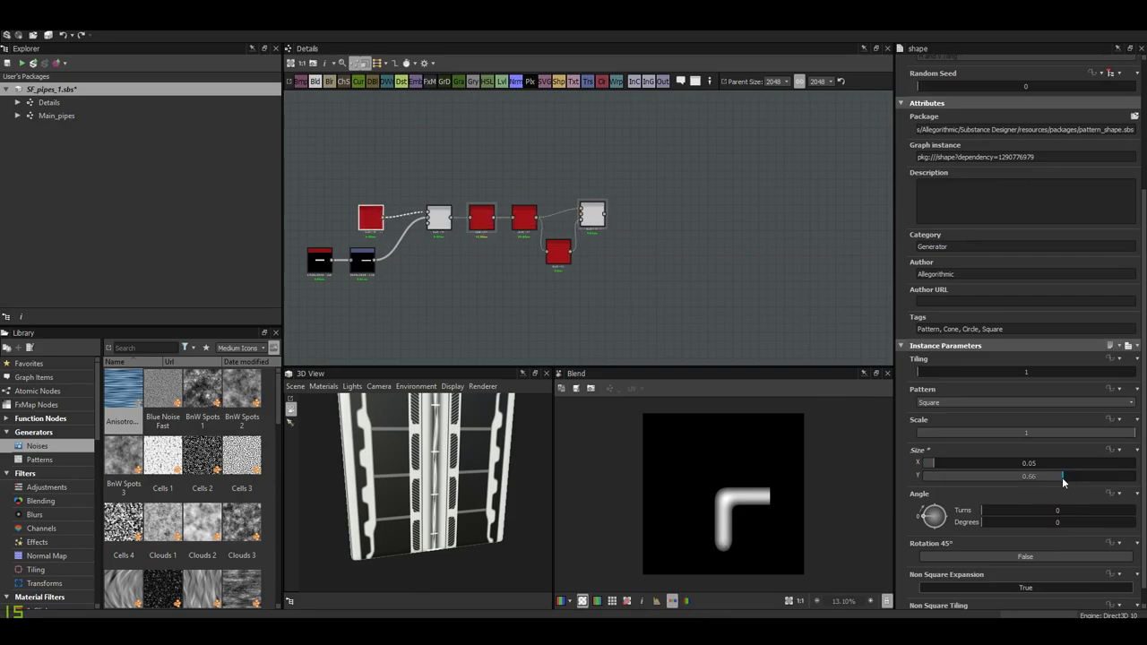
scroll(733, 518, up, 4)
click(595, 217)
scroll(521, 240, up, 2)
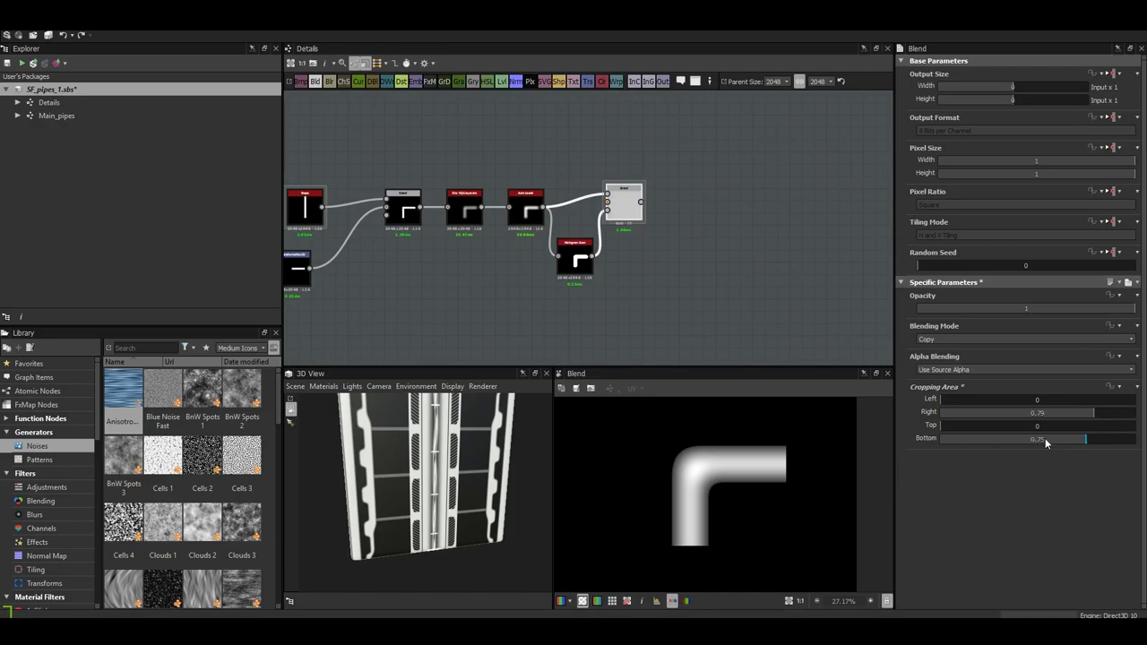
scroll(753, 493, down, 4)
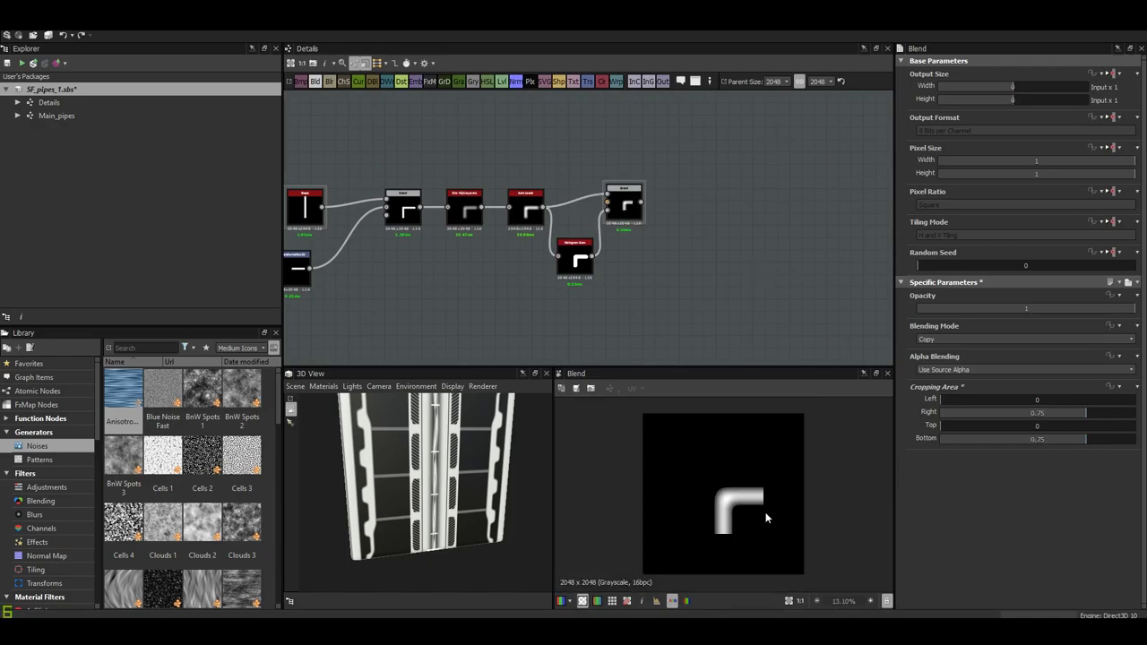
middle_drag(632, 300, 660, 300)
- Paste a copy of the elbow node chain below the original
scroll(593, 308, down, 5)
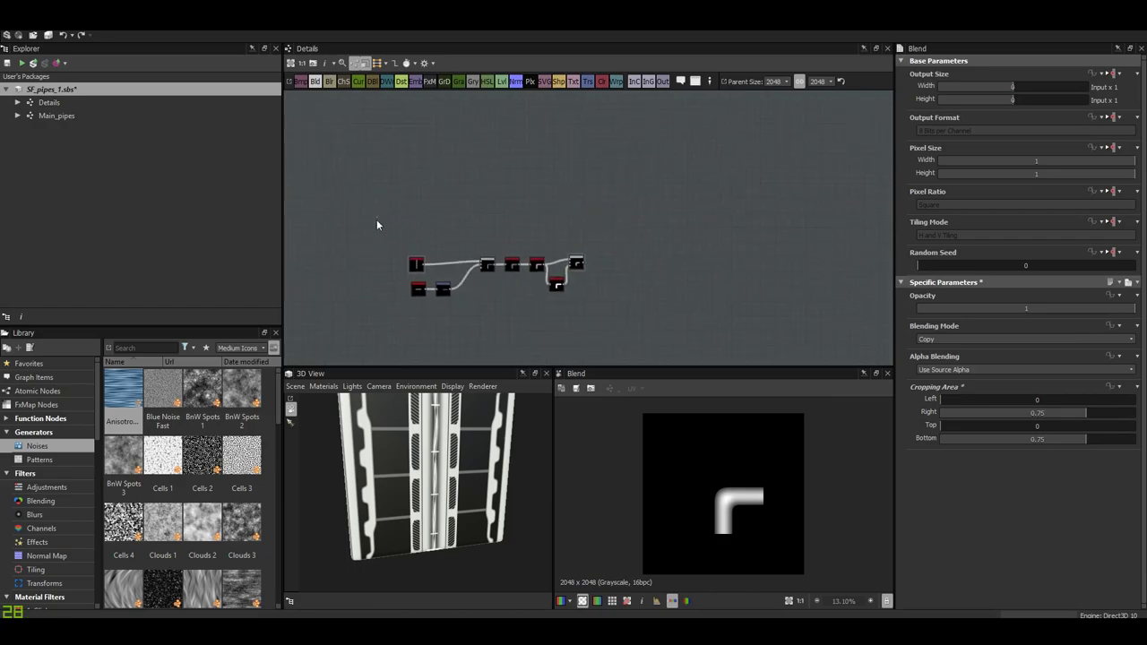
scroll(761, 525, up, 1)
scroll(684, 296, up, 3)
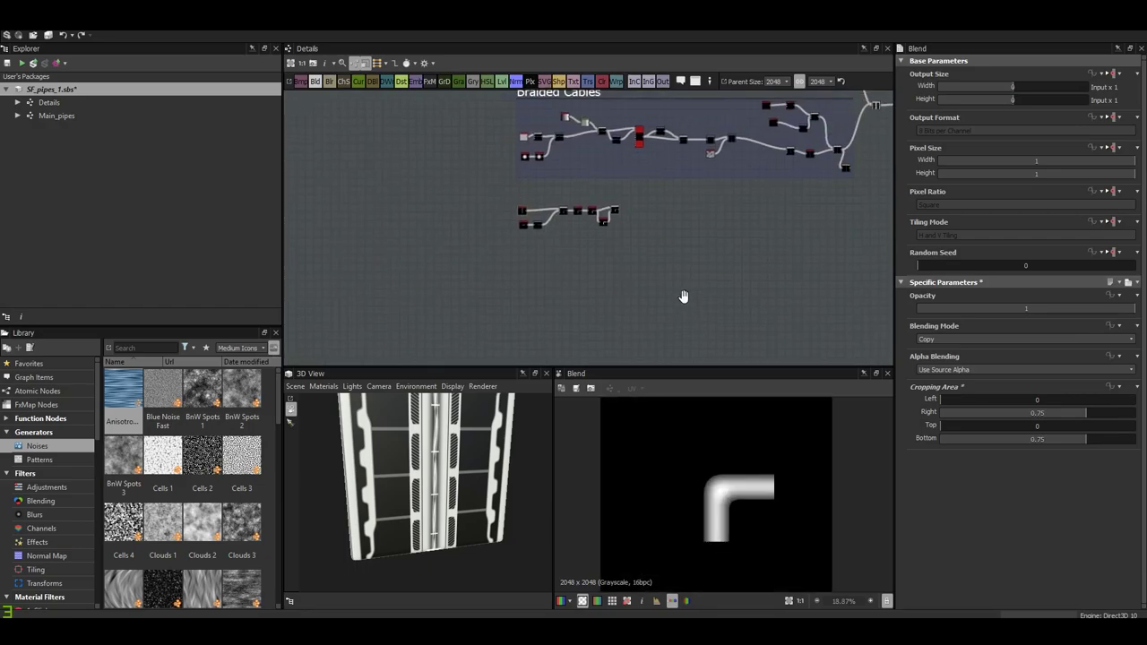
key(ctrl+v)
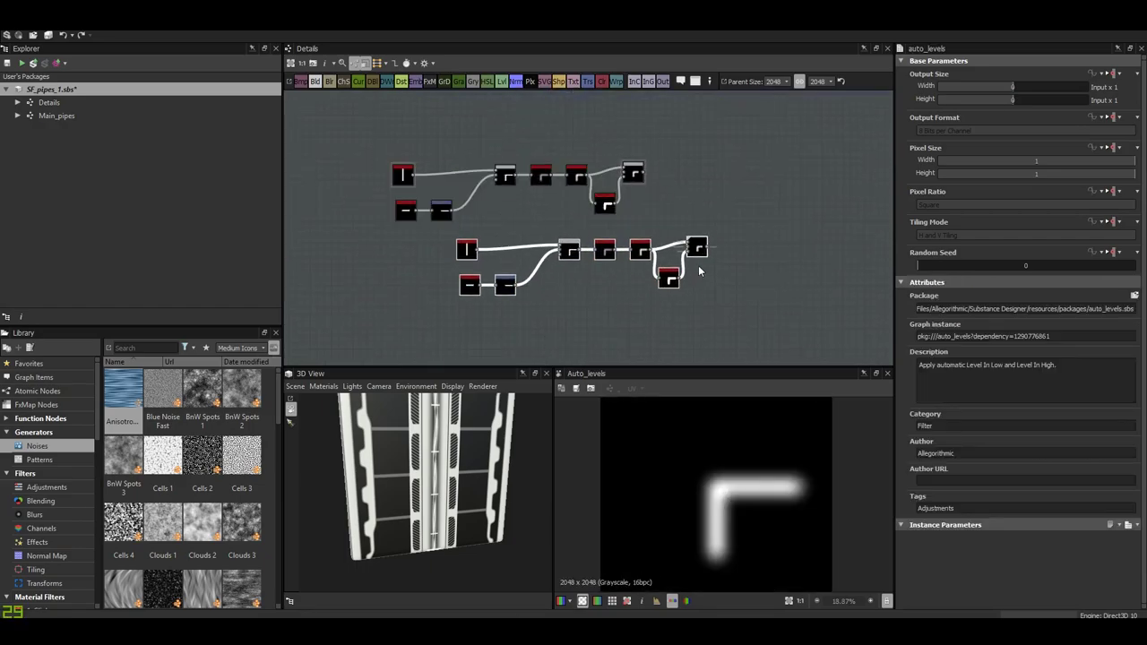
mouse_move(699, 269)
mouse_down()
mouse_move(641, 285)
mouse_move(474, 281)
mouse_up()
scroll(641, 281, up, 3)
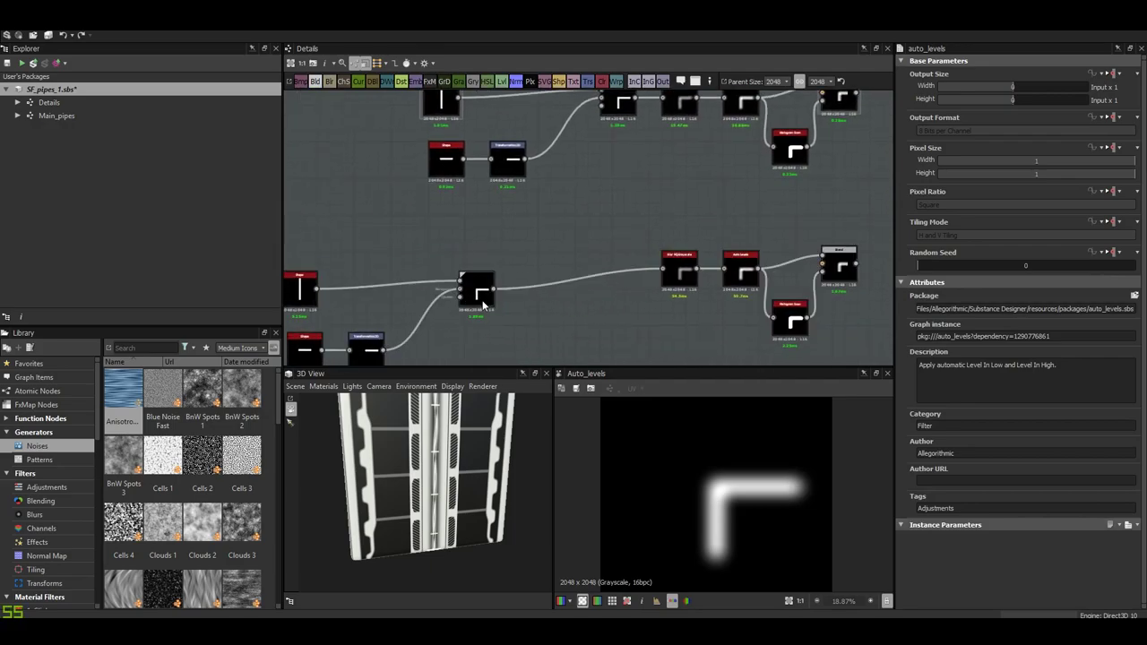
- Add a Max (Lighten) Blend and wire in the bar shapes plus a duplicated Transform 2D
key(ctrl+v)
click(1021, 340)
click(969, 385)
middle_drag(513, 260, 563, 242)
scroll(515, 260, up, 1)
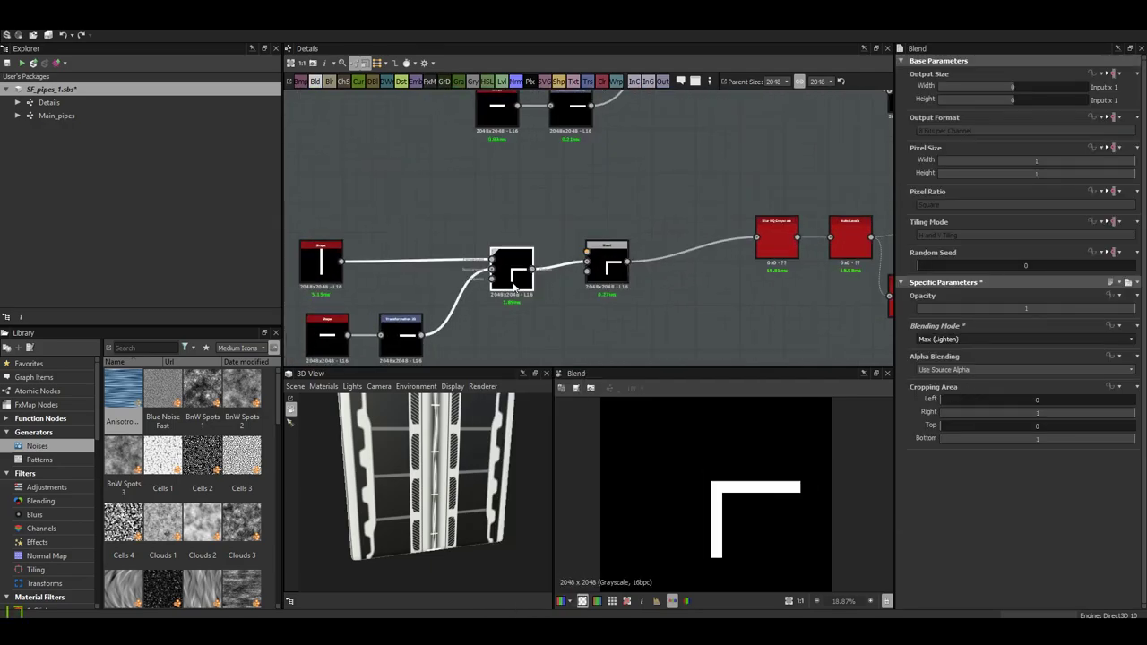
click(402, 332)
key(ctrl+d)
drag(503, 218, 587, 253)
- Rotate the copied bar's Transform 2D to 90 degrees and offset it into the corner
double_click(606, 248)
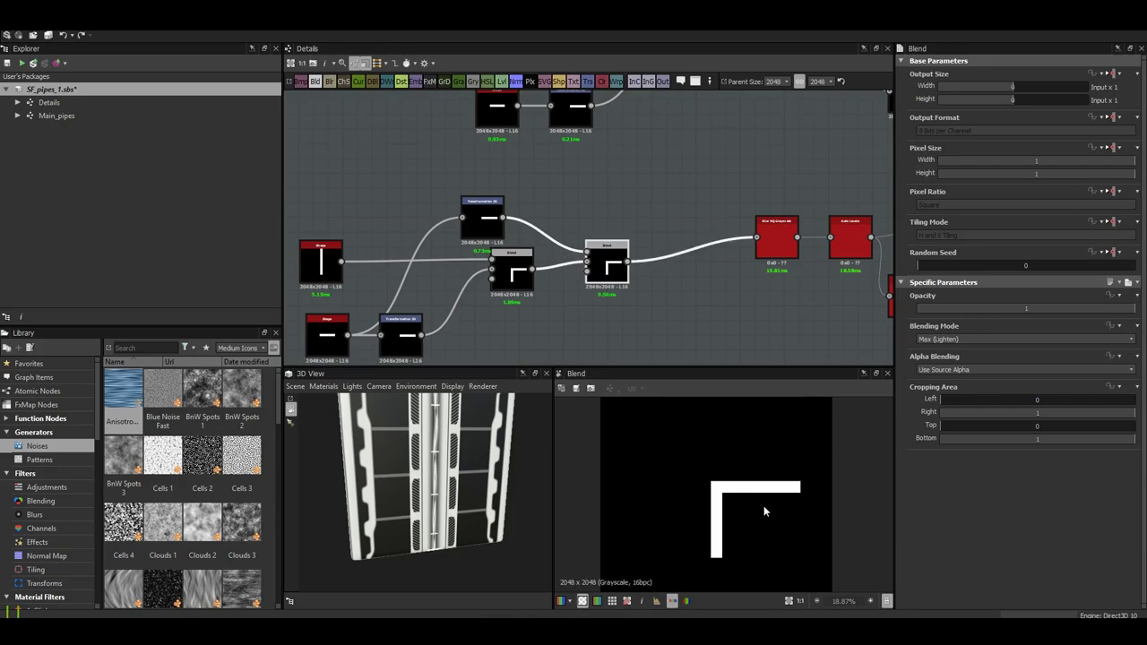
text(90)
key(Return)
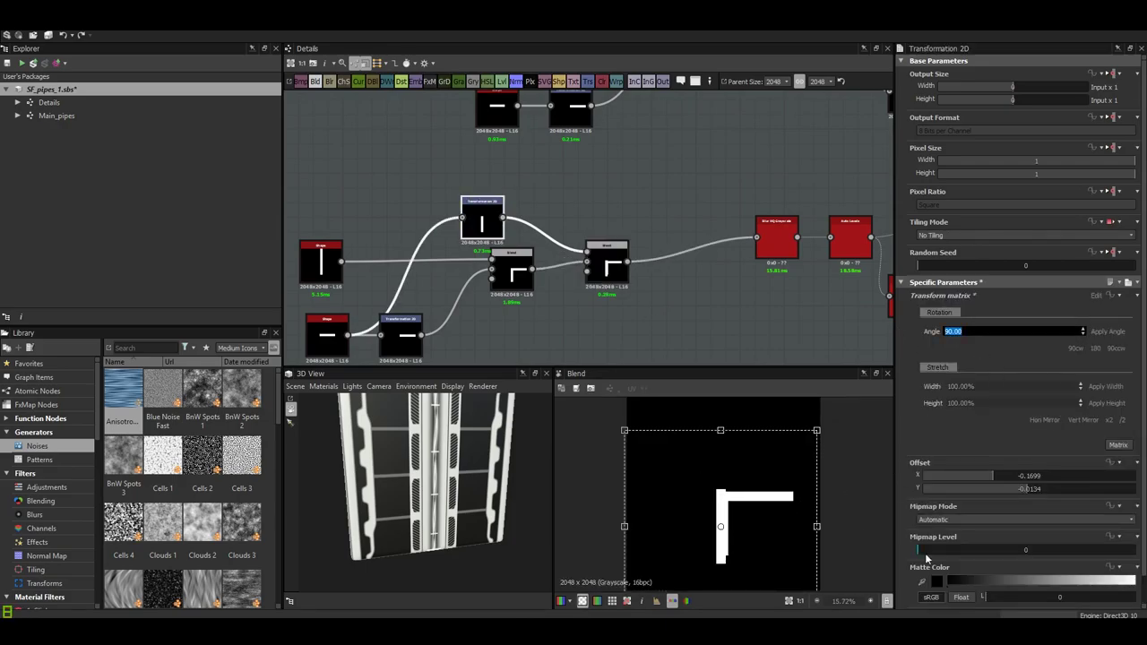
drag(755, 519, 811, 489)
scroll(743, 512, up, 5)
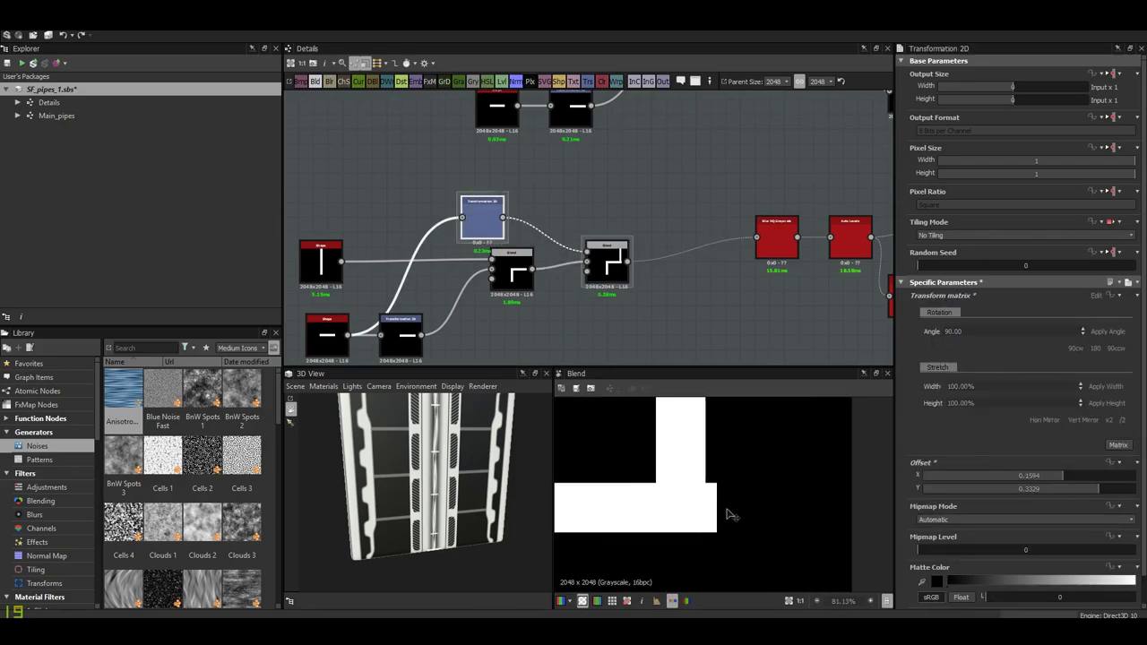
drag(730, 515, 738, 532)
scroll(758, 456, up, 5)
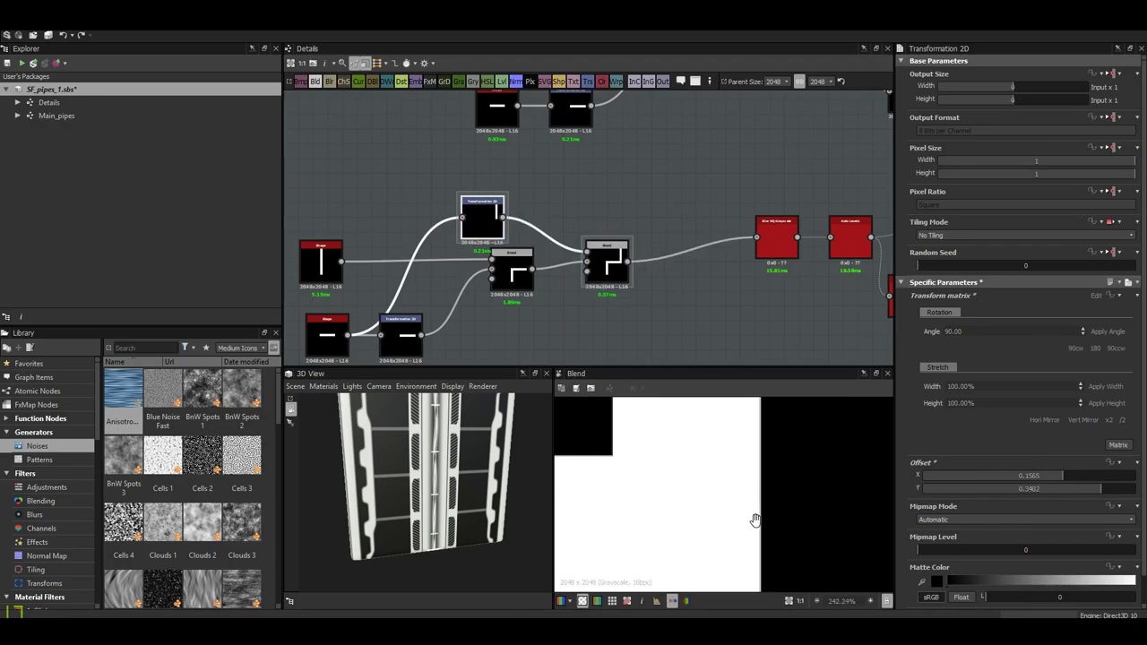
- Widen the cropping Blend to Right 1 and Top 0.23 to reveal the longer pipe
scroll(756, 519, down, 5)
scroll(723, 300, down, 3)
middle_drag(722, 300, 466, 287)
double_click(581, 250)
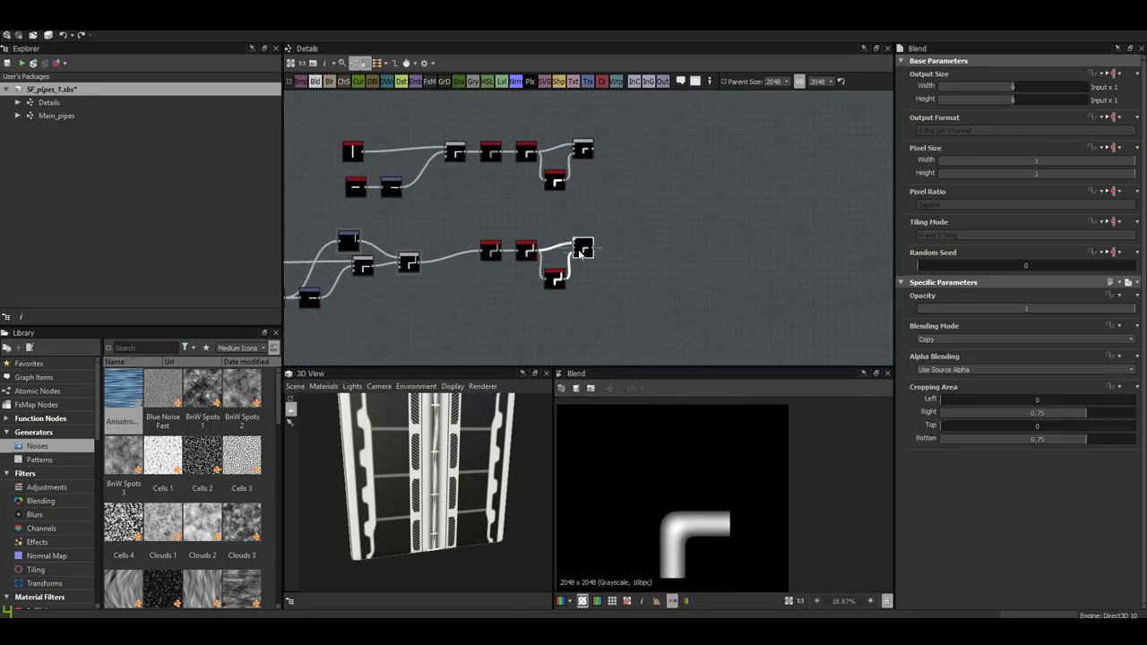
drag(1085, 413, 1131, 415)
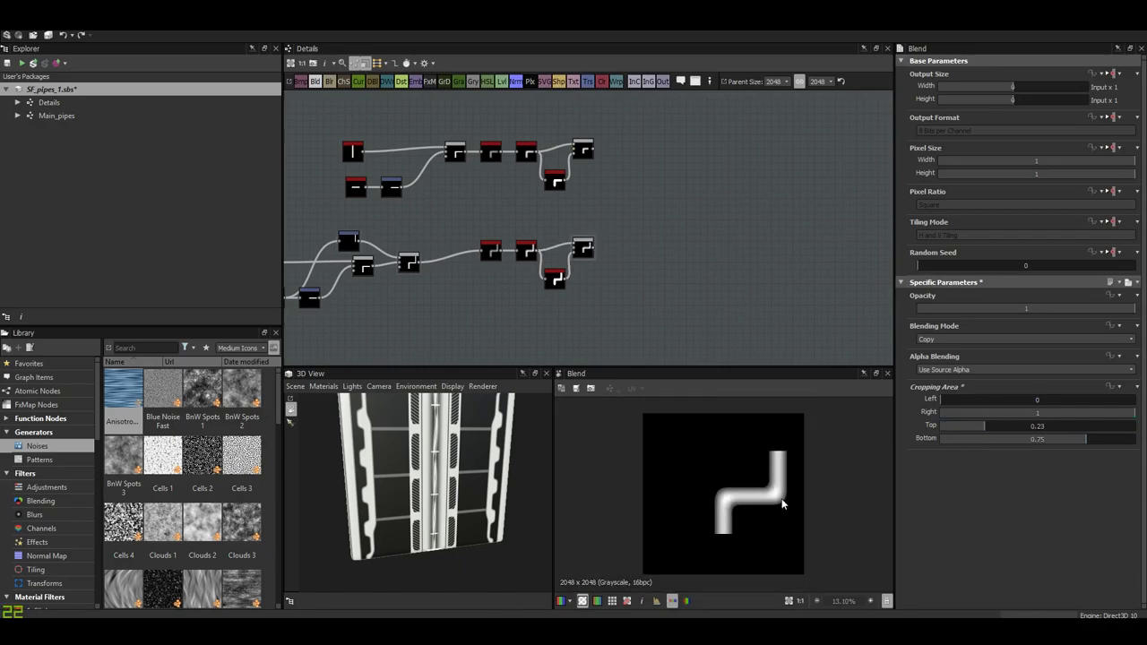
scroll(784, 500, up, 2)
scroll(713, 510, up, 3)
scroll(735, 430, down, 5)
key(f)
scroll(776, 510, up, 3)
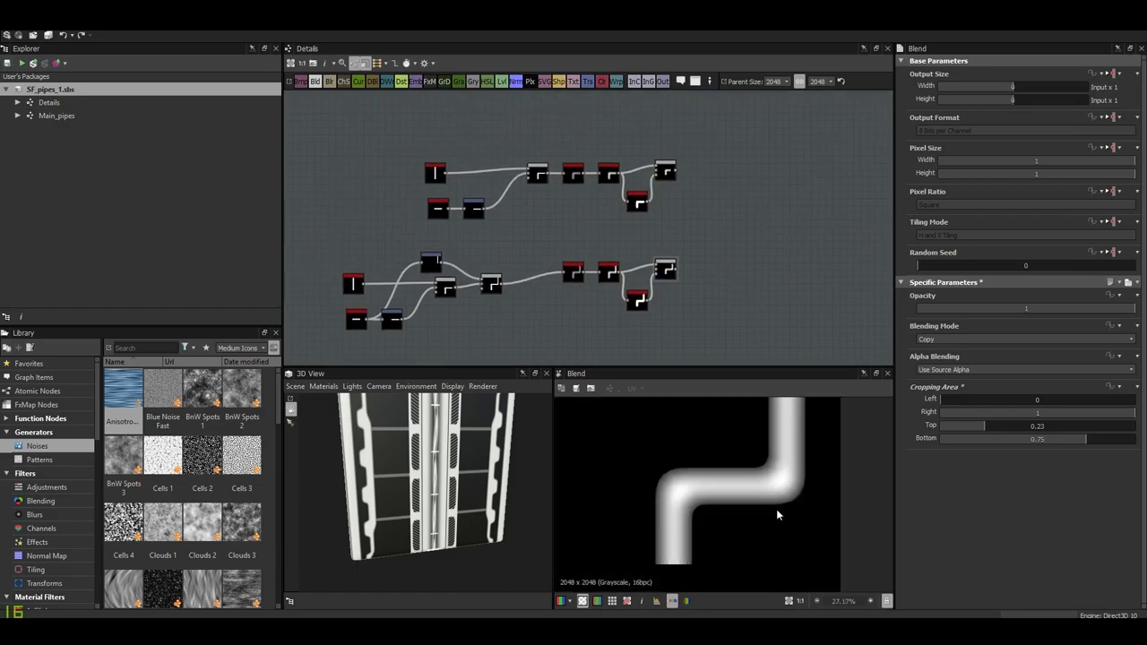
scroll(776, 509, up, 4)
scroll(753, 497, down, 6)
key(f)
scroll(622, 257, down, 3)
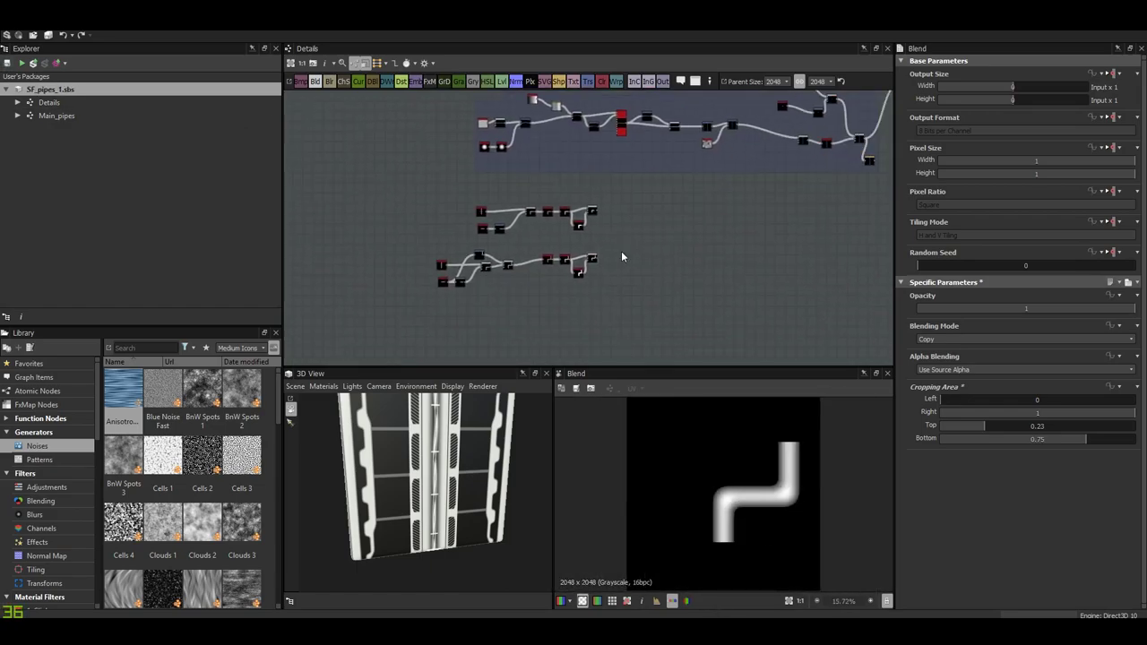
scroll(708, 431, up, 5)
scroll(538, 265, up, 5)
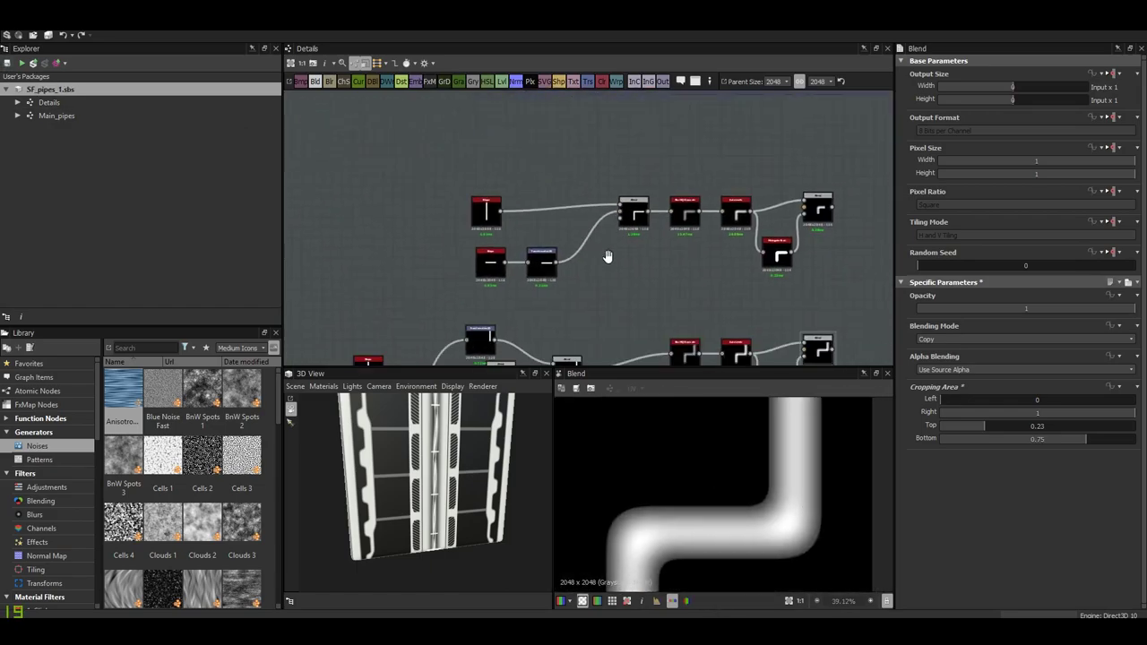
- Nudge the copied bar so both bends align into a Z-shaped pipe
click(415, 262)
drag(717, 493, 797, 533)
scroll(807, 530, up, 8)
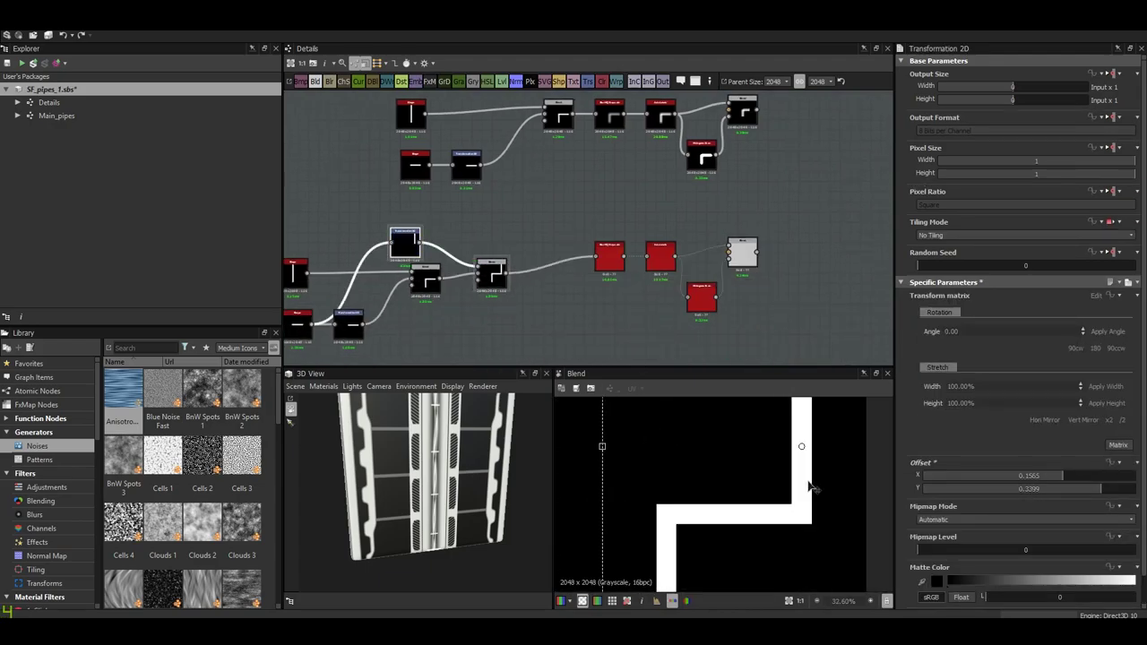
double_click(742, 251)
scroll(624, 276, down, 4)
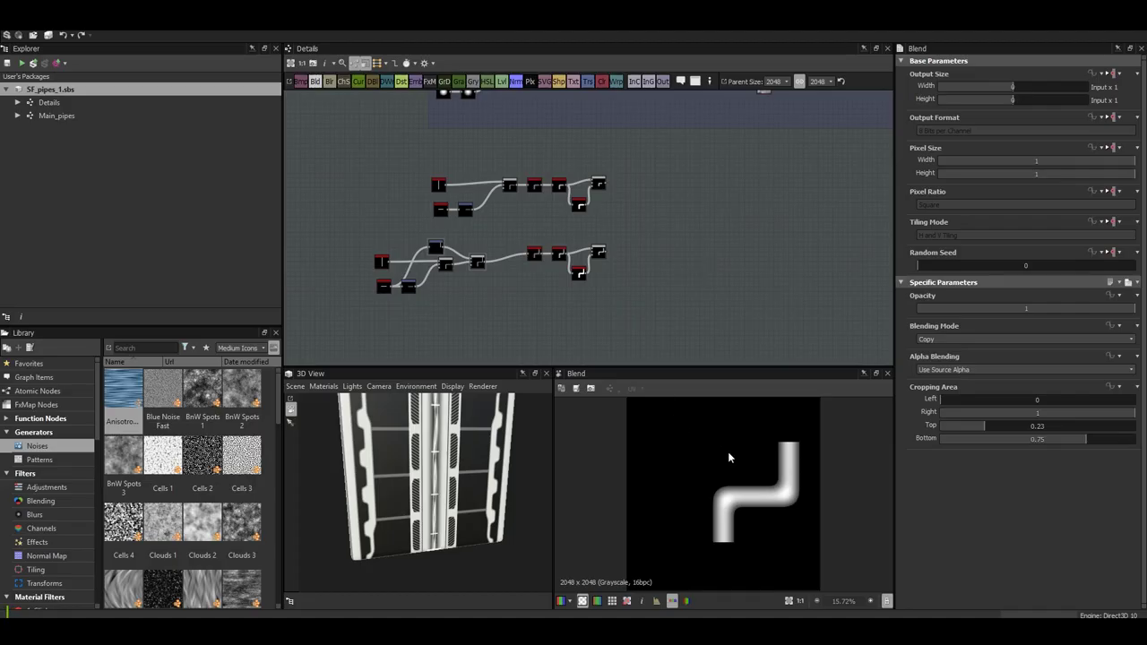
- Tilt the upper bar's Transform 2D to 45 degrees and offset it to meet the vertical bar
drag(499, 158, 715, 198)
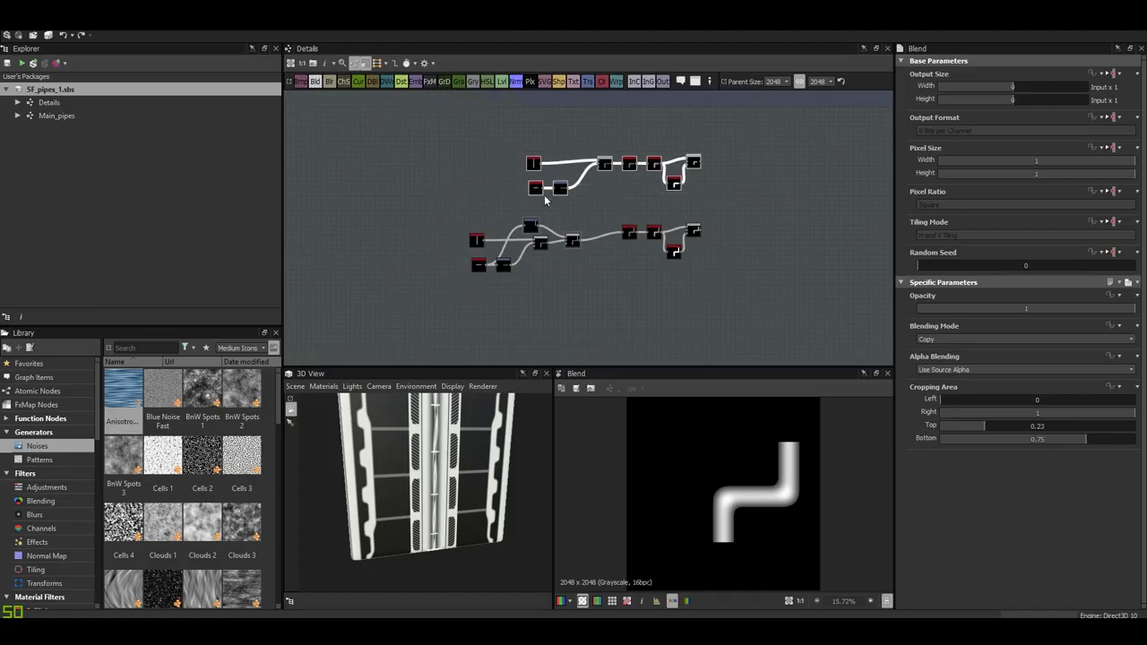
click(605, 164)
scroll(631, 190, up, 3)
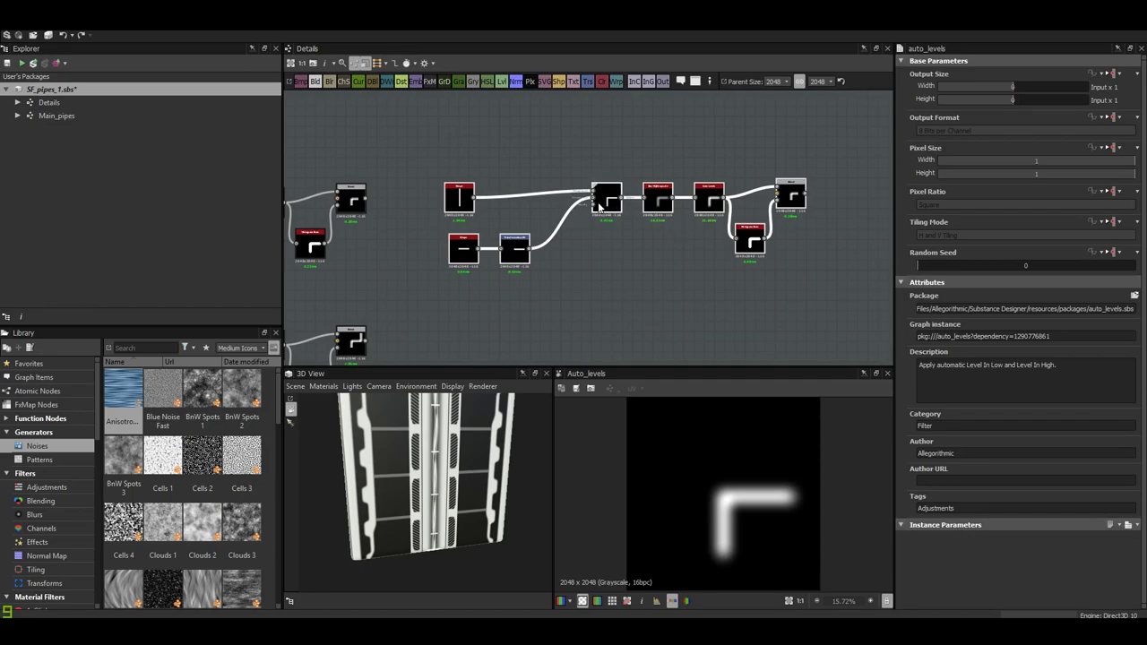
click(509, 252)
text(45)
key(Return)
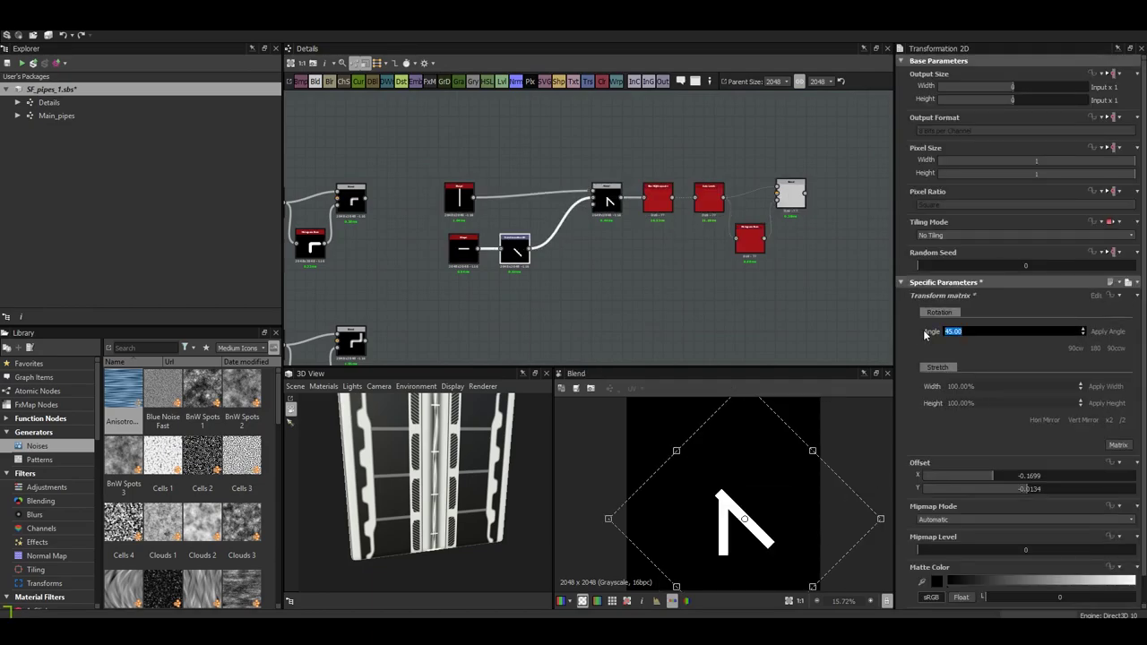
mouse_move(763, 511)
mouse_down()
mouse_move(778, 527)
mouse_move(743, 493)
mouse_up()
scroll(778, 527, up, 5)
scroll(778, 527, up, 4)
scroll(778, 527, up, 4)
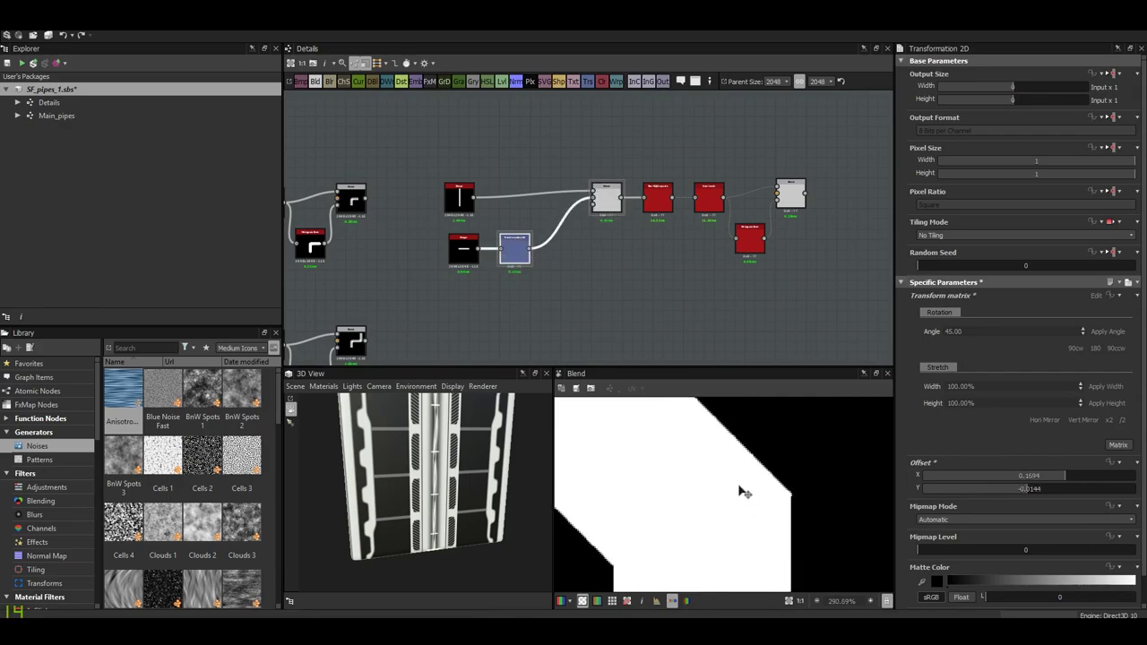
scroll(796, 327, down, 1)
double_click(614, 269)
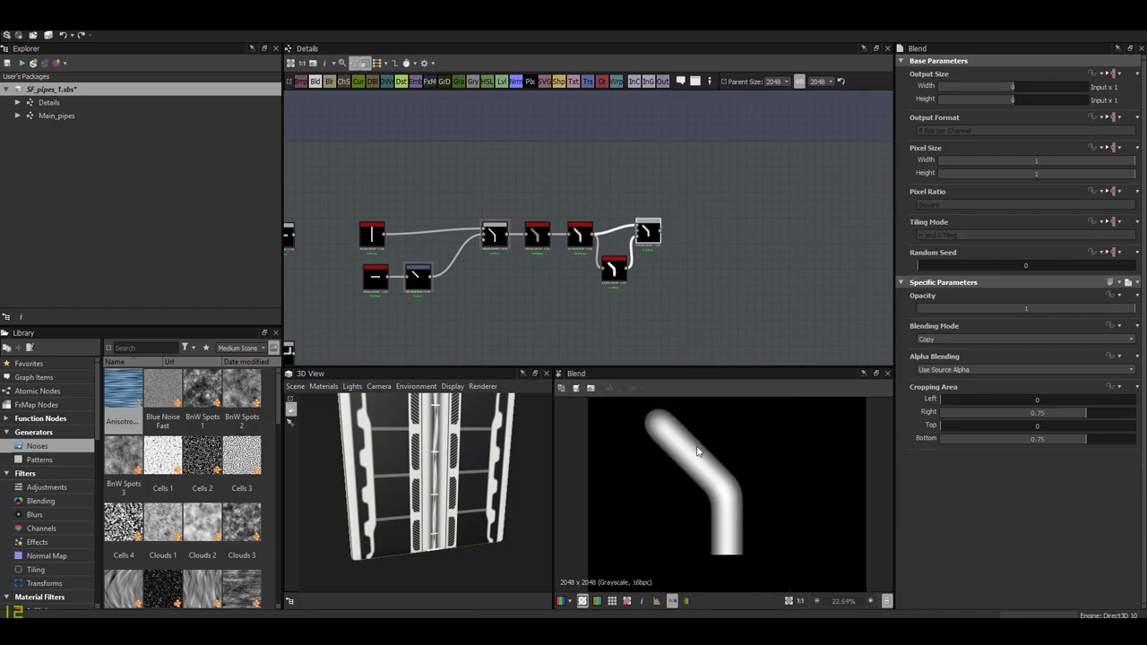
- Add a Subtract Blend after the angled pipe and duplicate the bar Transform 2D
key(space)
click(695, 282)
click(1022, 338)
click(995, 359)
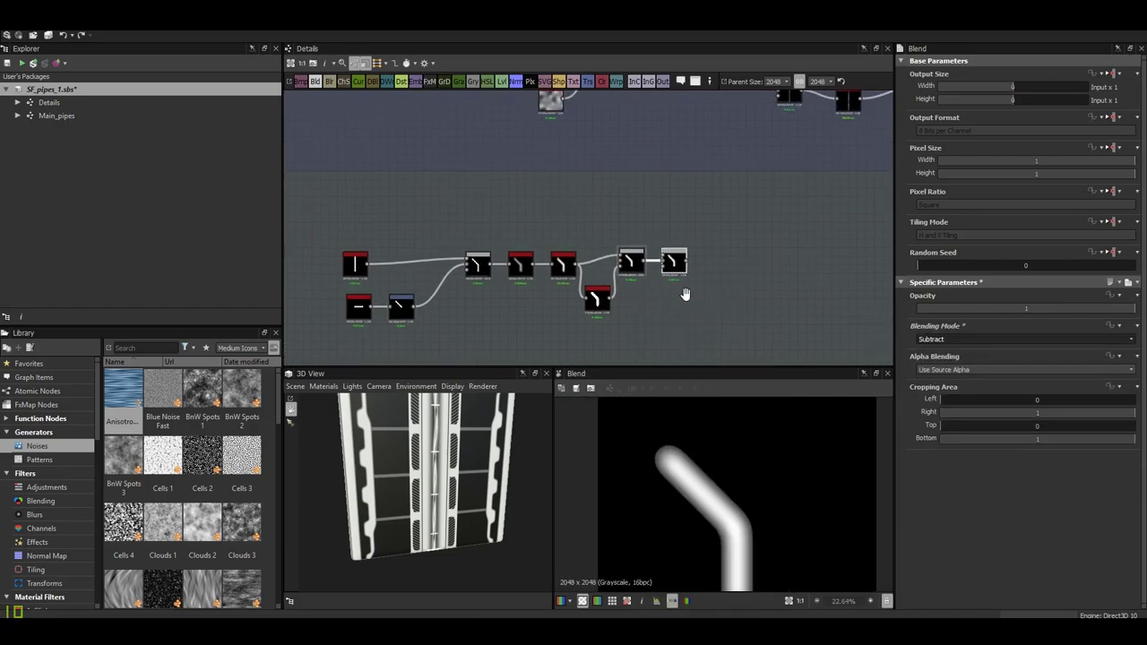
click(399, 312)
key(ctrl+d)
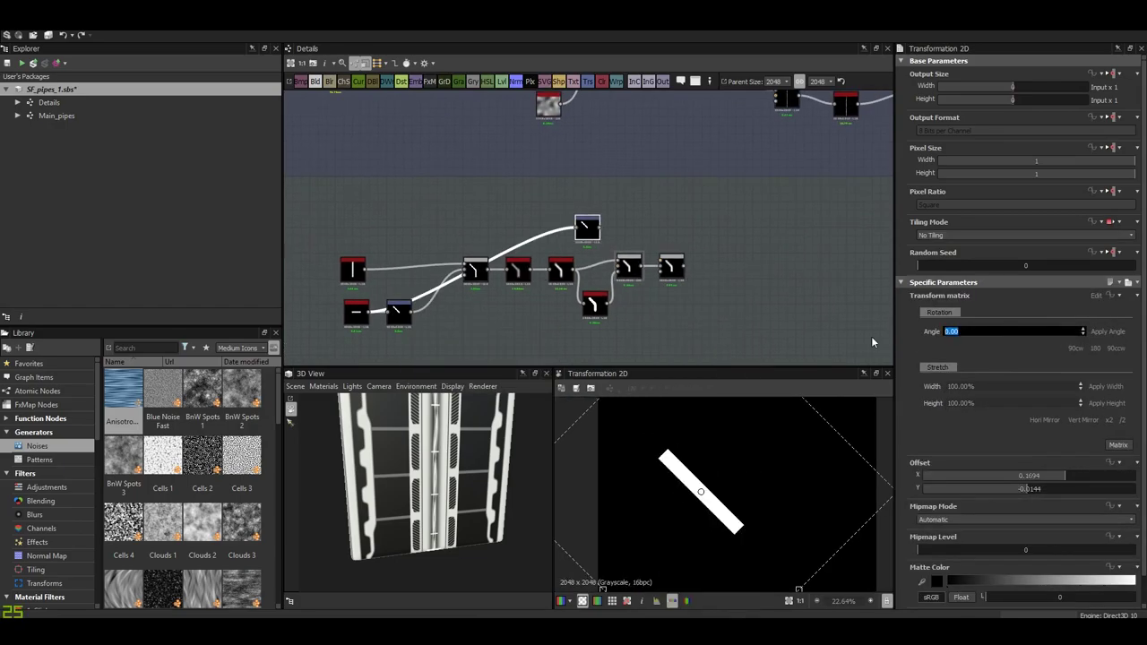
- Rotate the copied bar to 90 degrees and wire a bar shape into the Subtract Blend
text(90)
key(Return)
drag(600, 226, 660, 262)
double_click(672, 266)
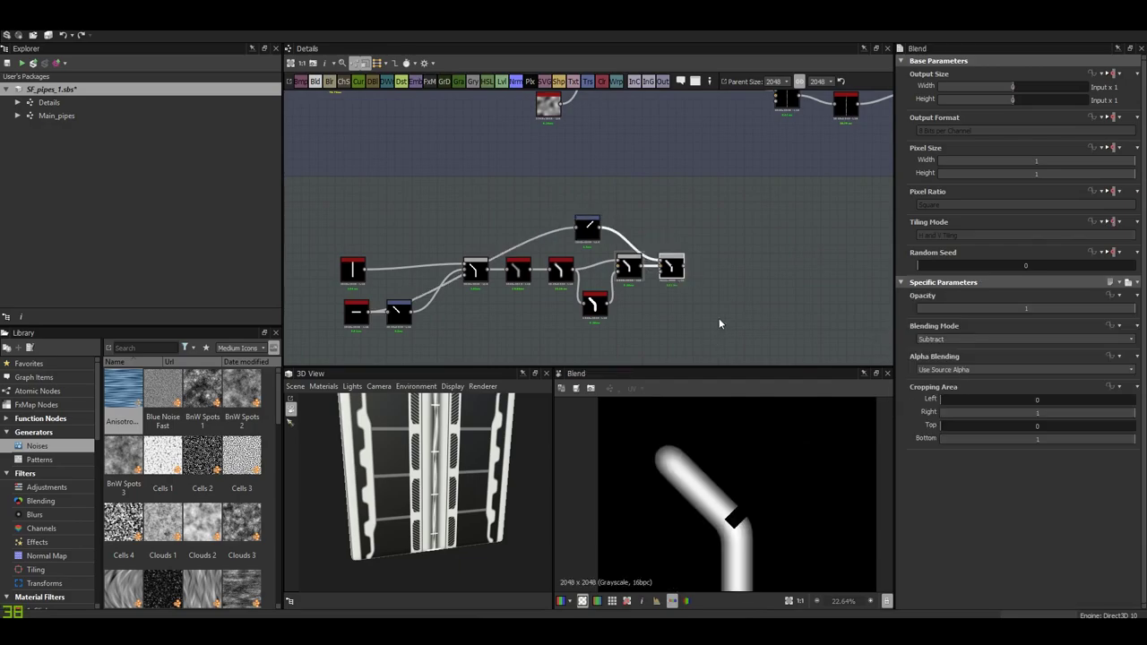
click(586, 226)
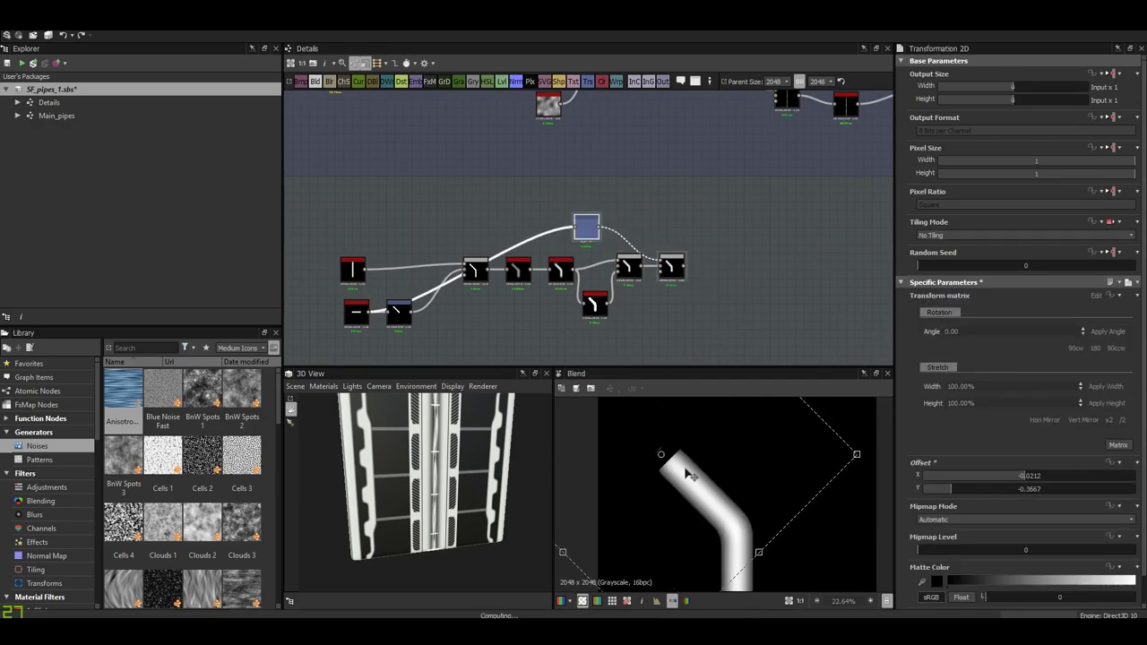
drag(357, 318, 585, 232)
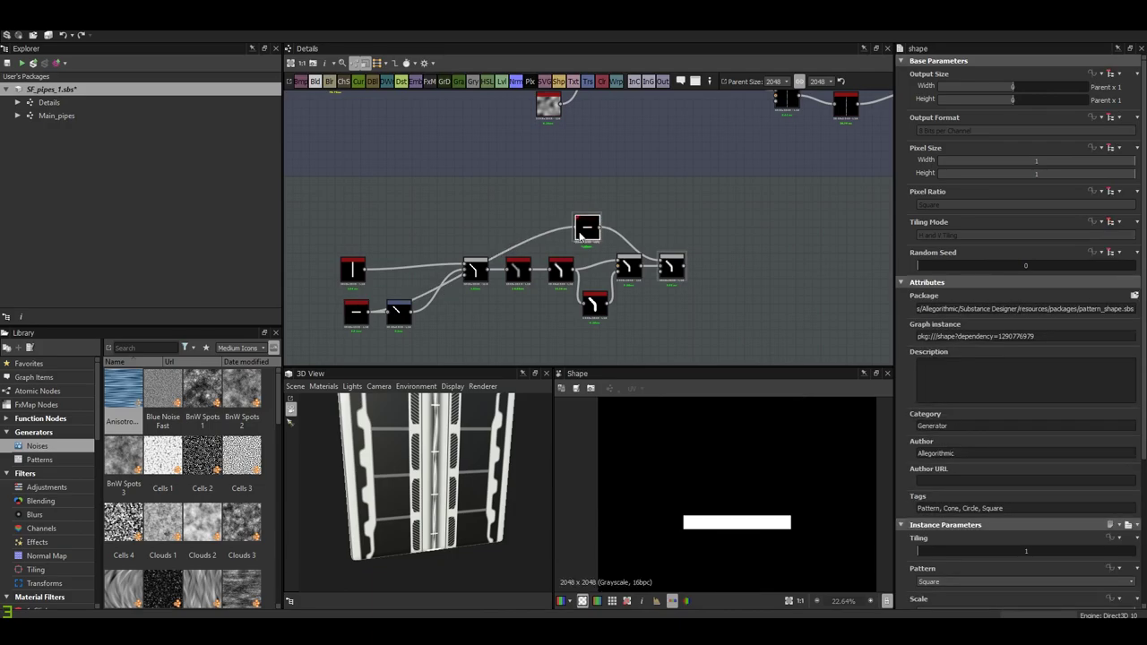
double_click(672, 266)
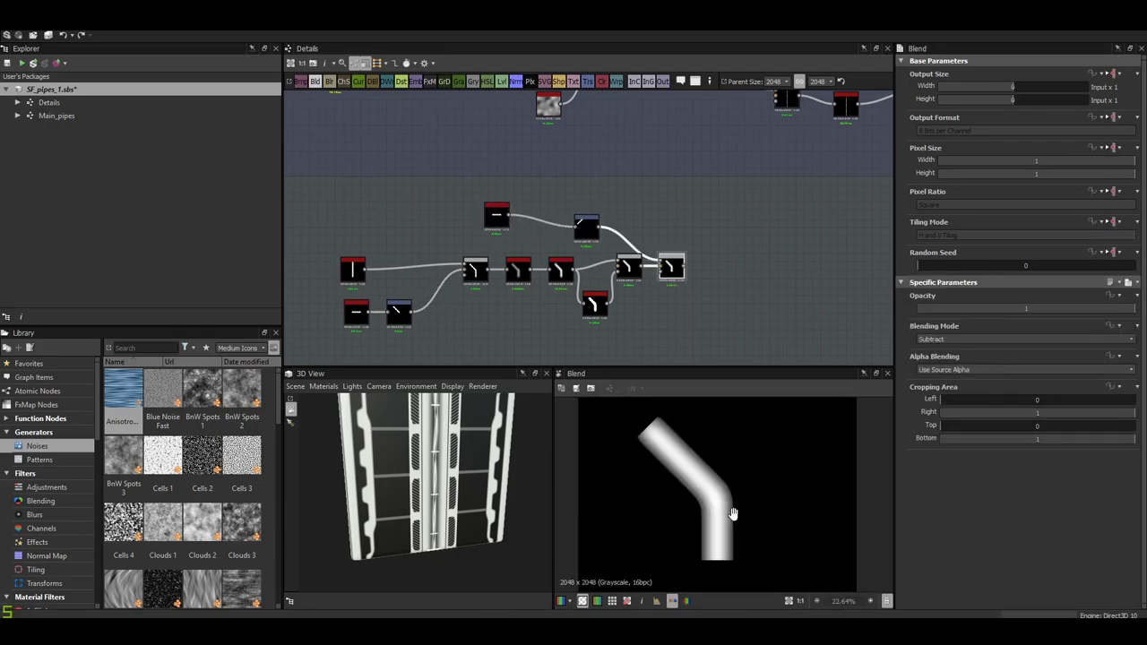
- Set the square cutting Shape to X 0.22, Y 0.39 and save the package
click(496, 218)
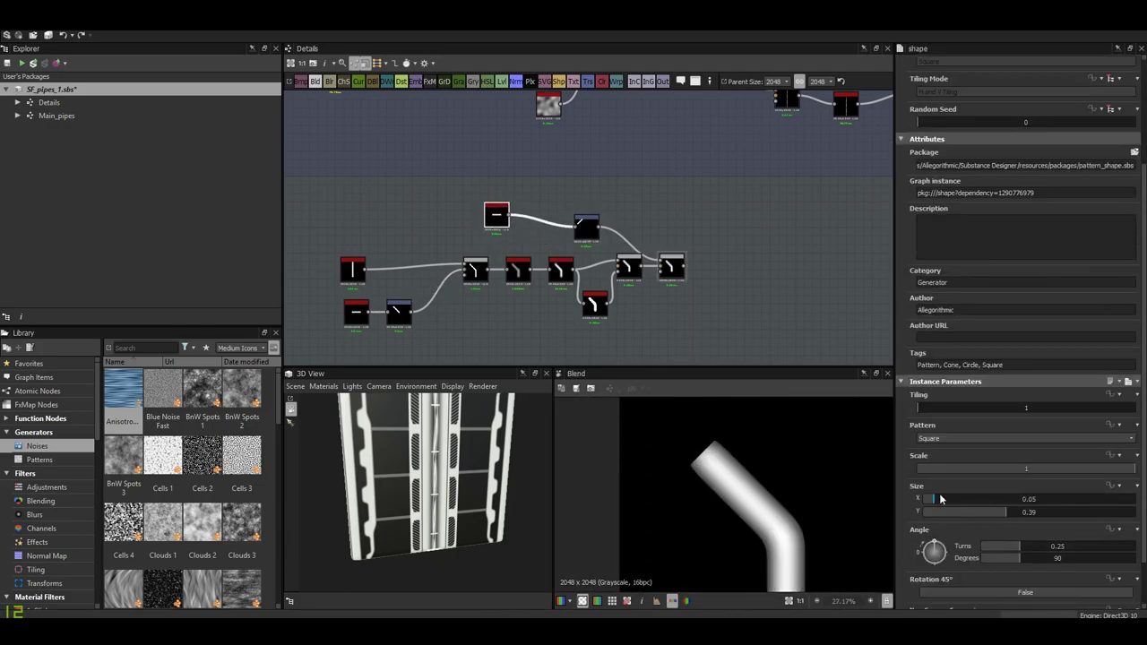
scroll(761, 513, down, 2)
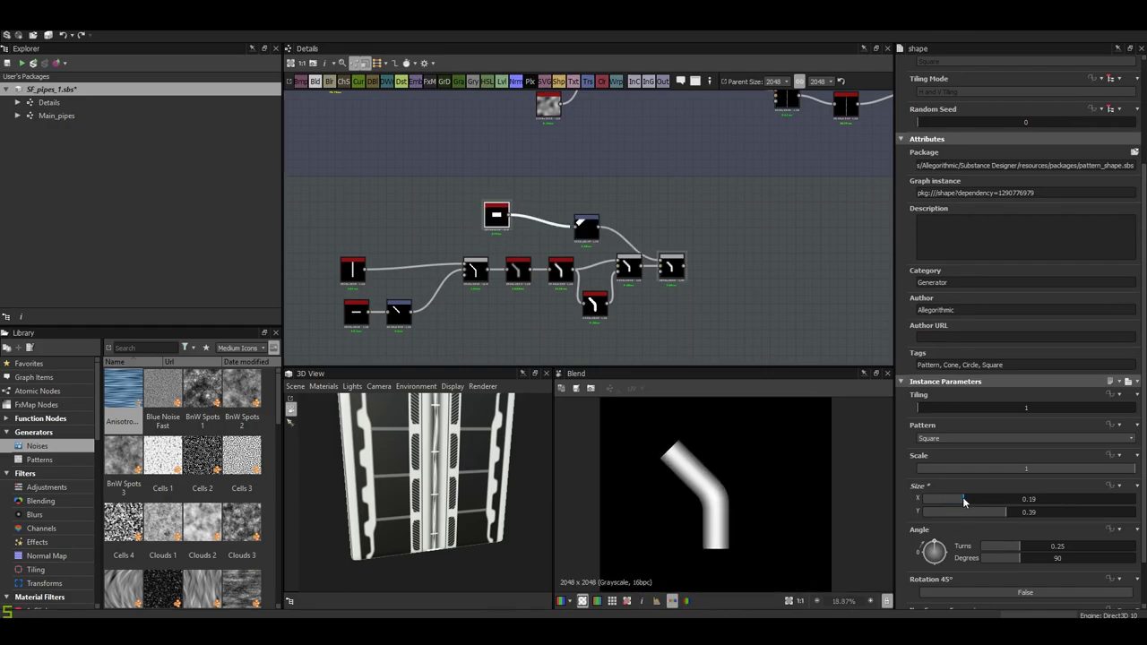
scroll(759, 518, down, 3)
scroll(666, 402, up, 2)
key(ctrl+s)
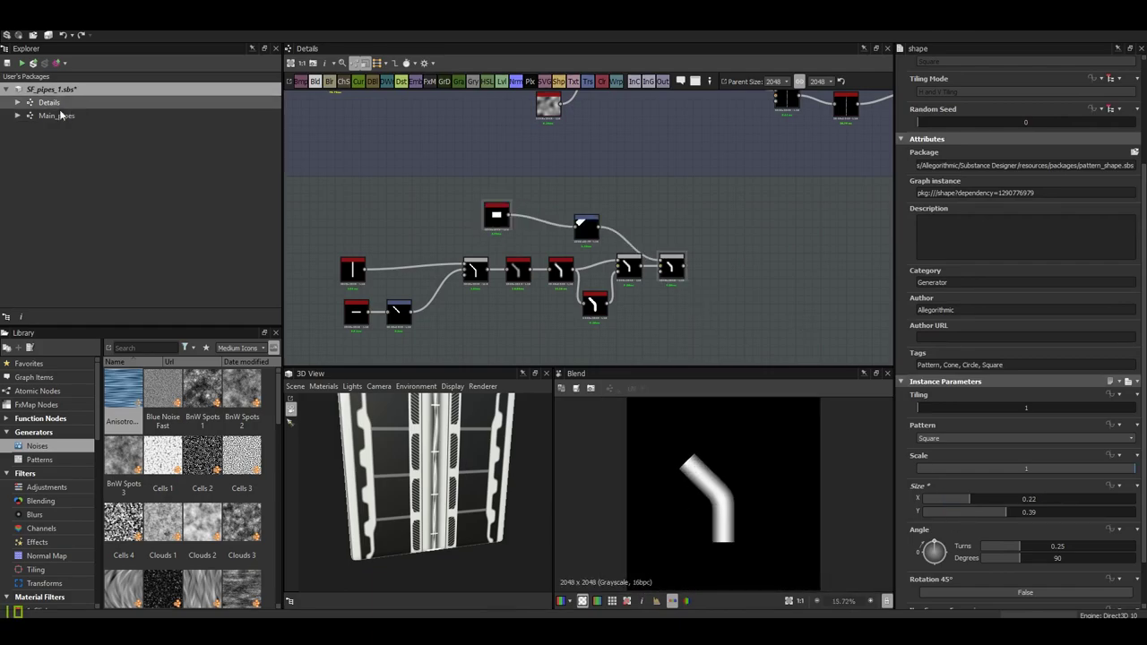
- Preview the rounded 90-degree elbow Blend output in the 2D view
scroll(683, 241, down, 2)
scroll(667, 259, down, 1)
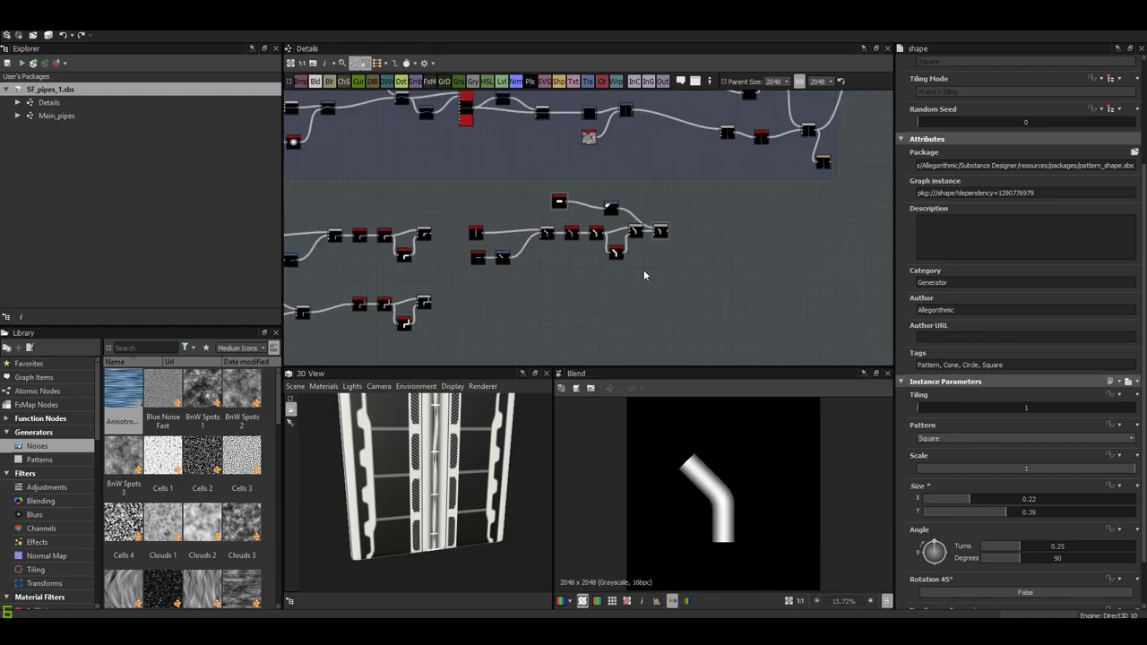
double_click(491, 269)
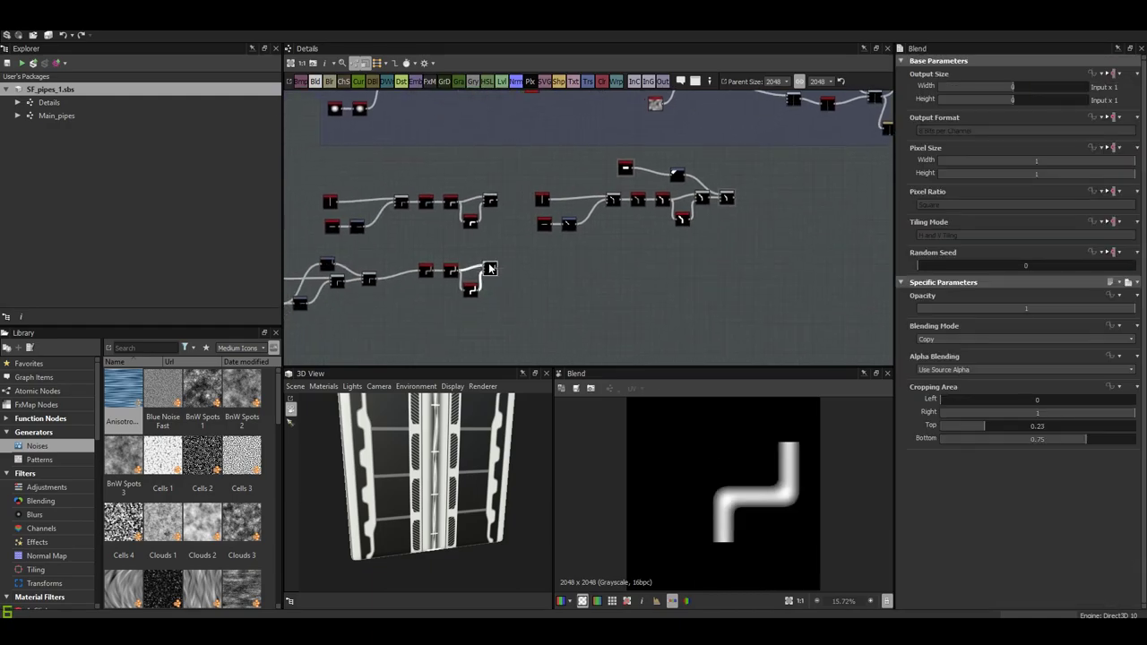
- Place a copy of the elbow node chain in the graph
double_click(727, 199)
scroll(643, 257, down, 2)
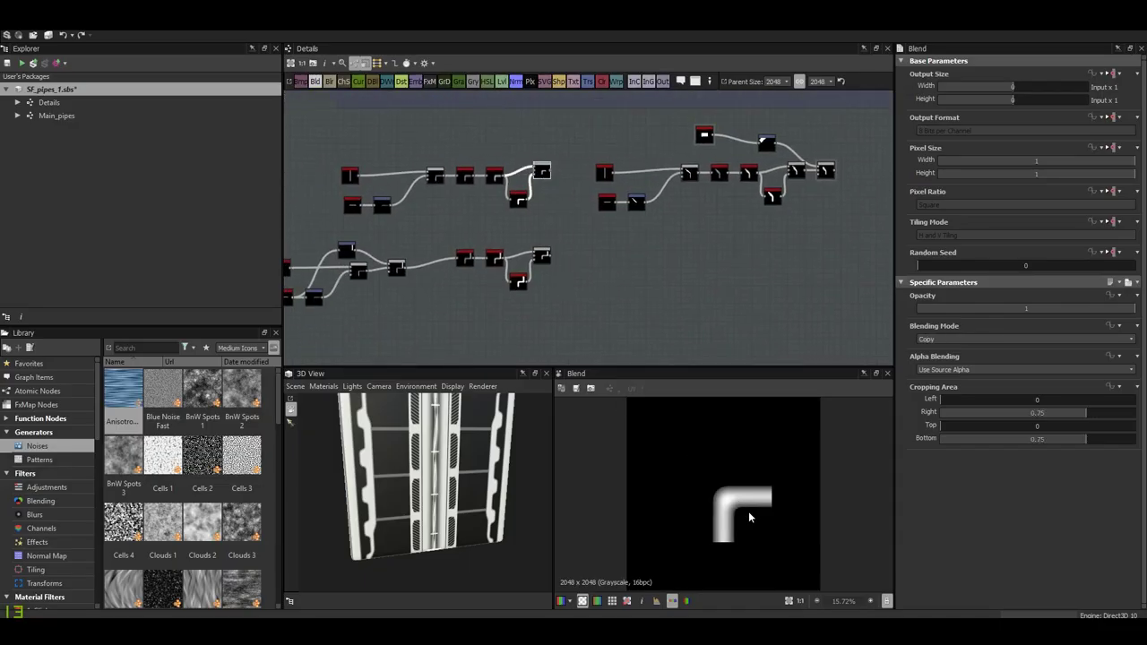
middle_drag(348, 165, 329, 172)
drag(588, 225, 689, 262)
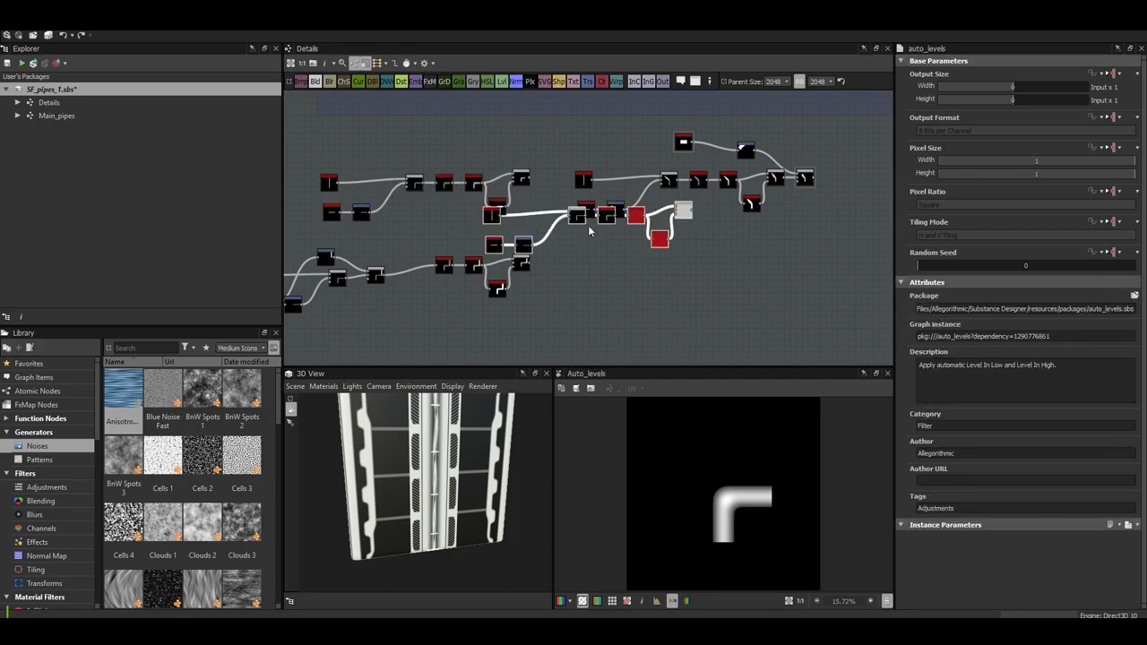
scroll(689, 262, up, 3)
- Strengthen the elbow's Blur HQ intensity and check the Blend output, cropped at Right and Bottom 0.75
click(793, 258)
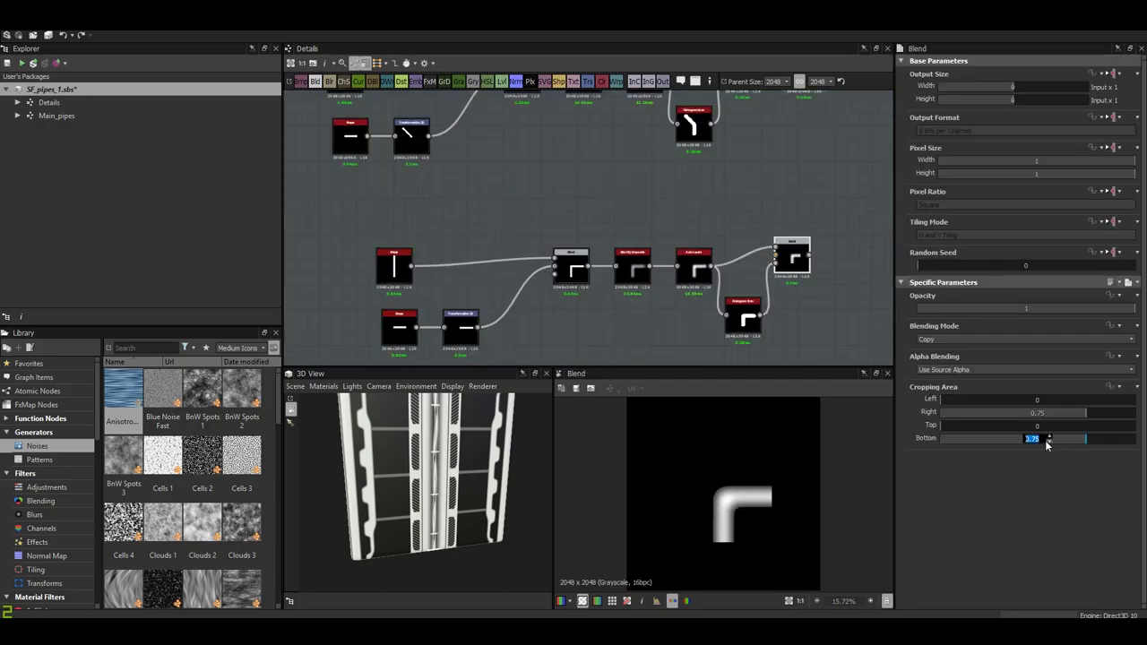
text(0.7)
click(645, 268)
key(Return)
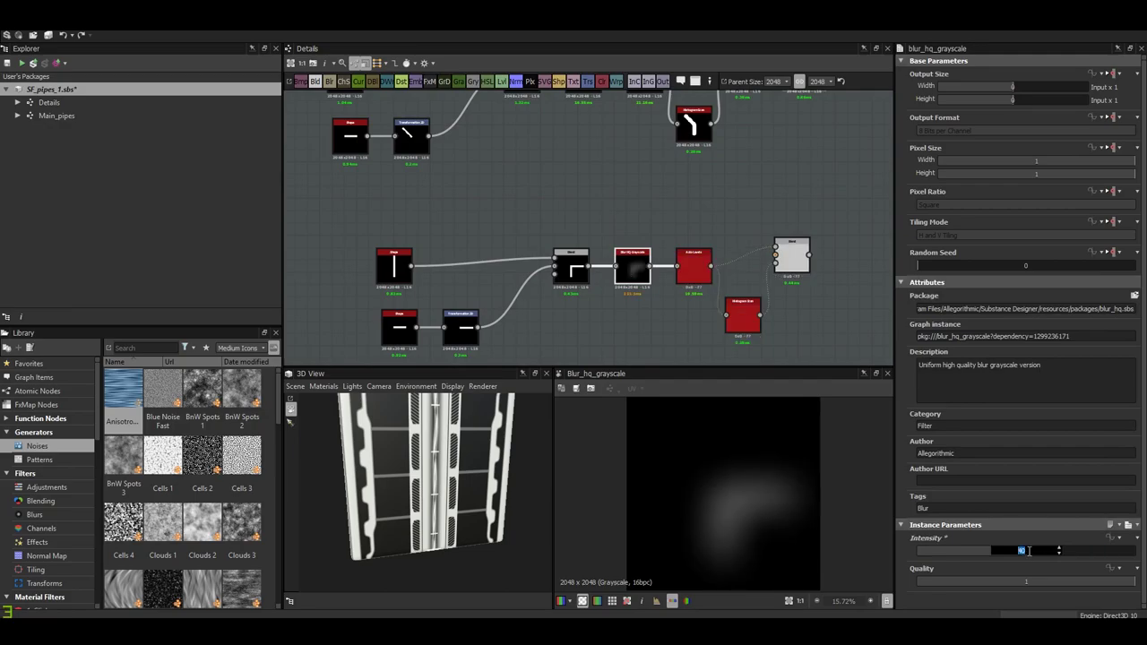
click(792, 258)
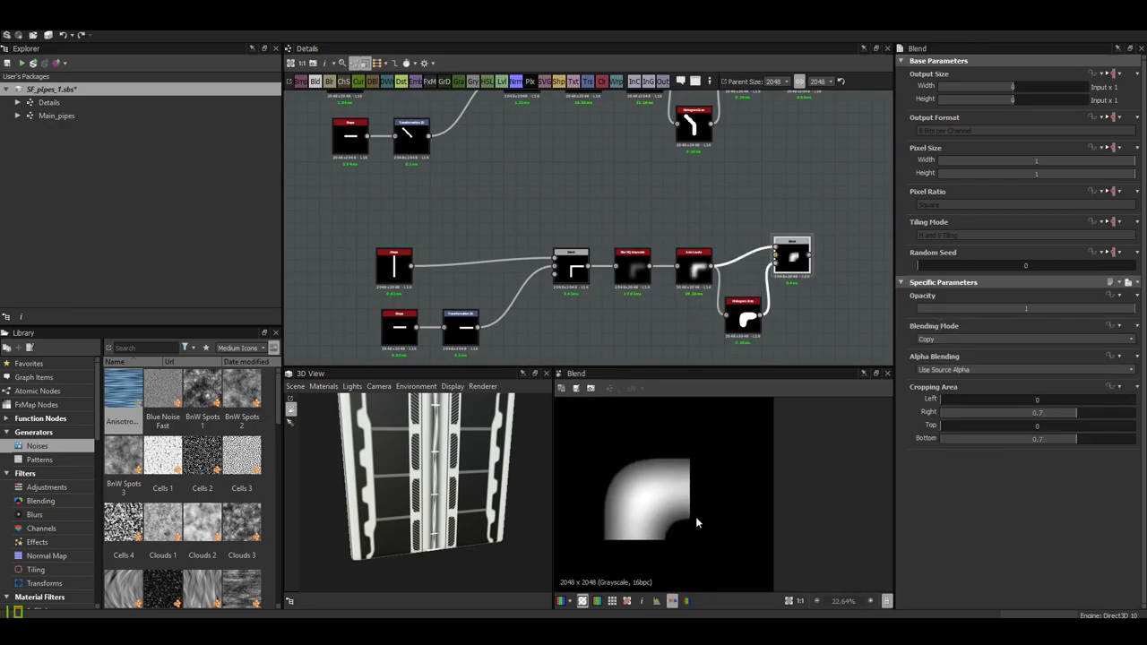
click(633, 268)
click(1025, 553)
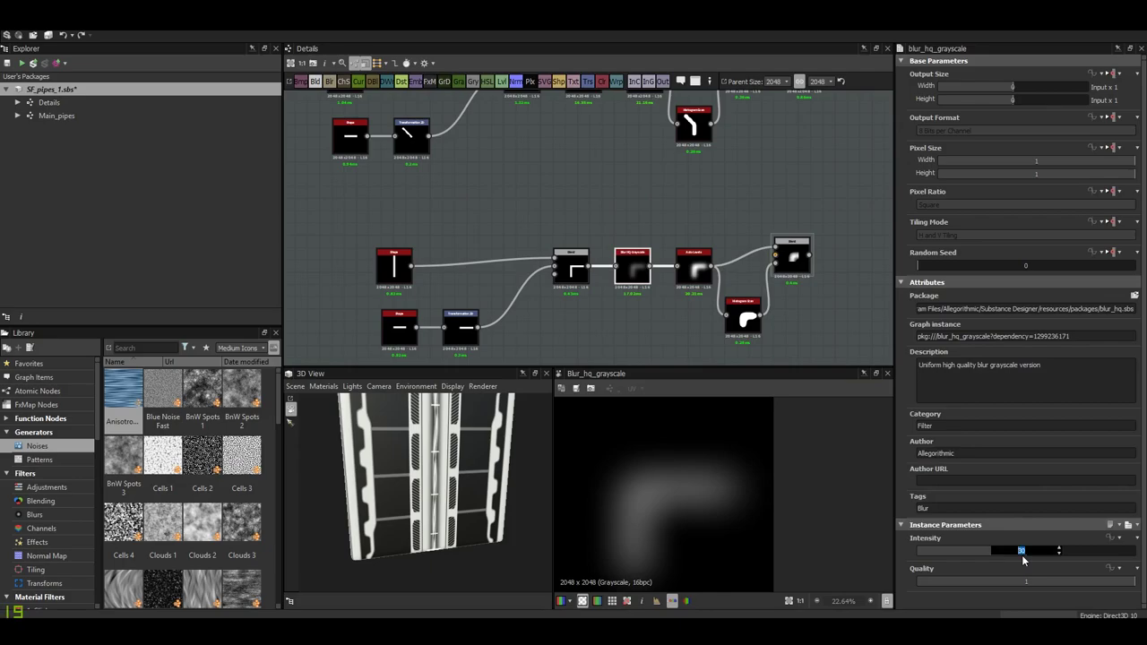
click(796, 263)
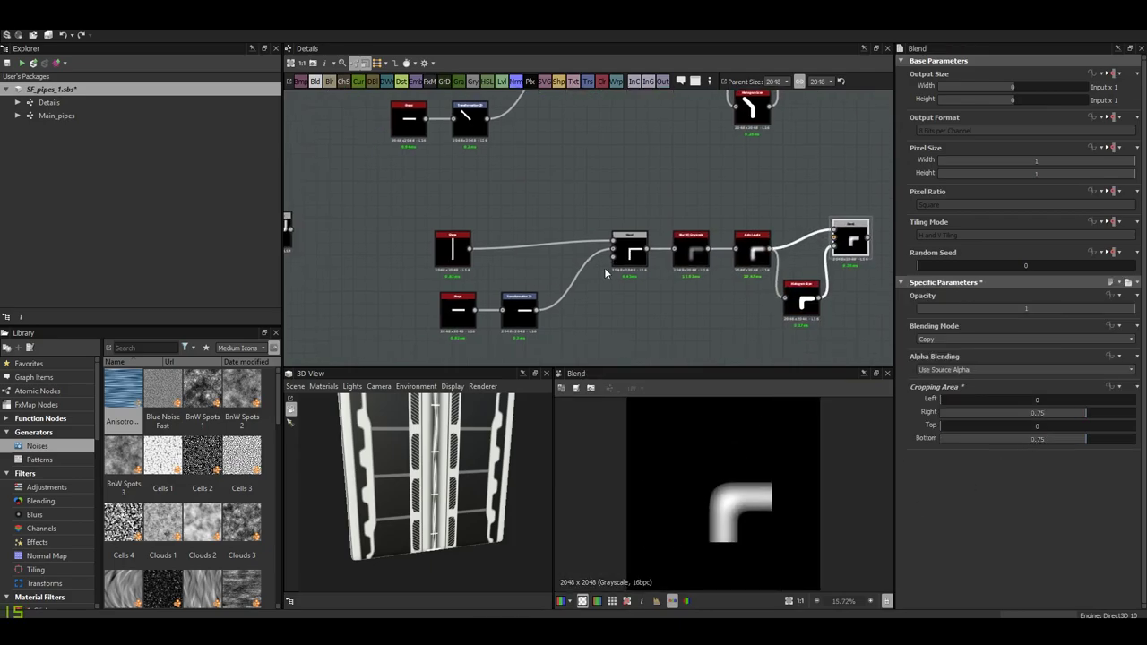
click(606, 261)
scroll(618, 269, up, 2)
- Shift the horizontal bar right, and add a Transformation 2D after the vertical bar's Shape to lower it
click(513, 334)
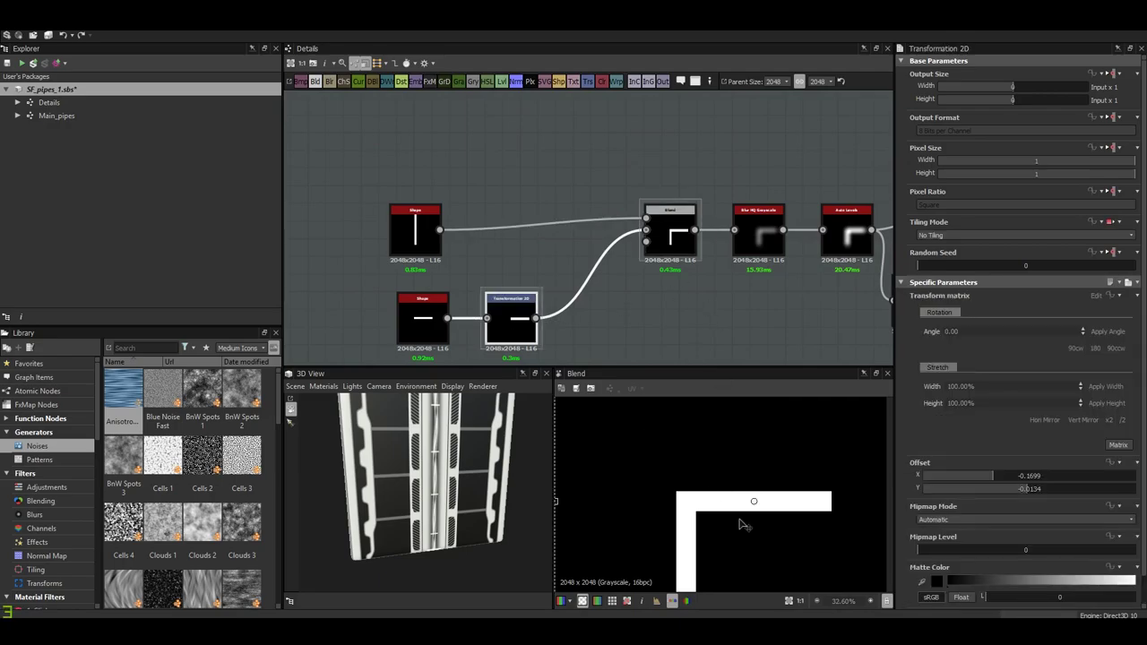
drag(743, 526, 769, 529)
click(415, 231)
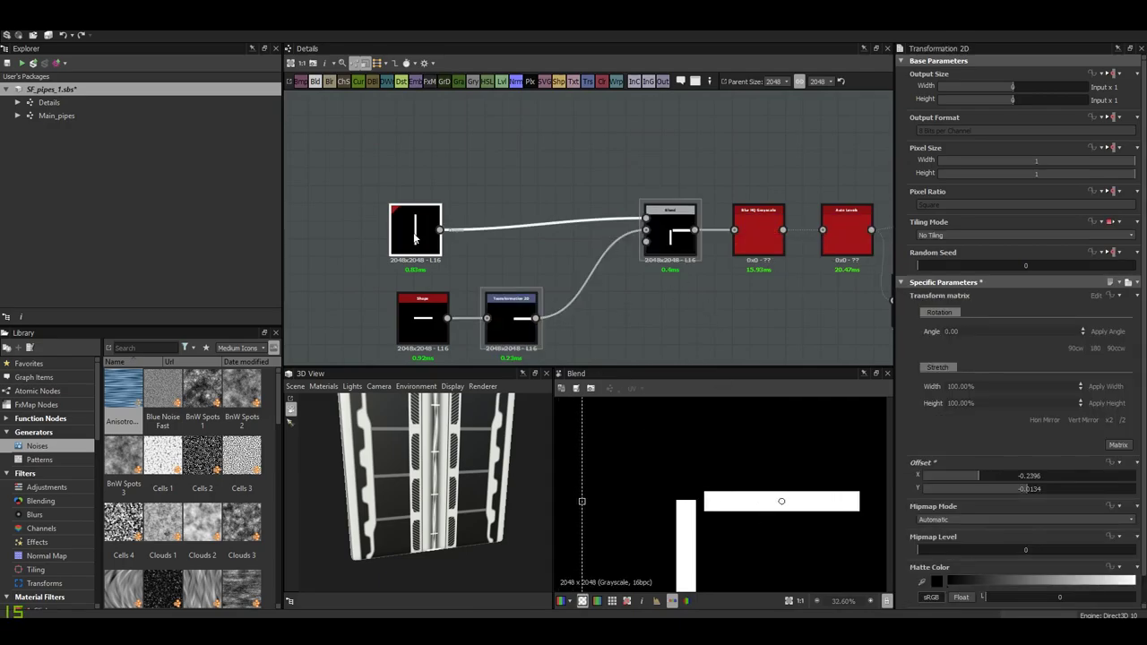
key(space)
click(492, 411)
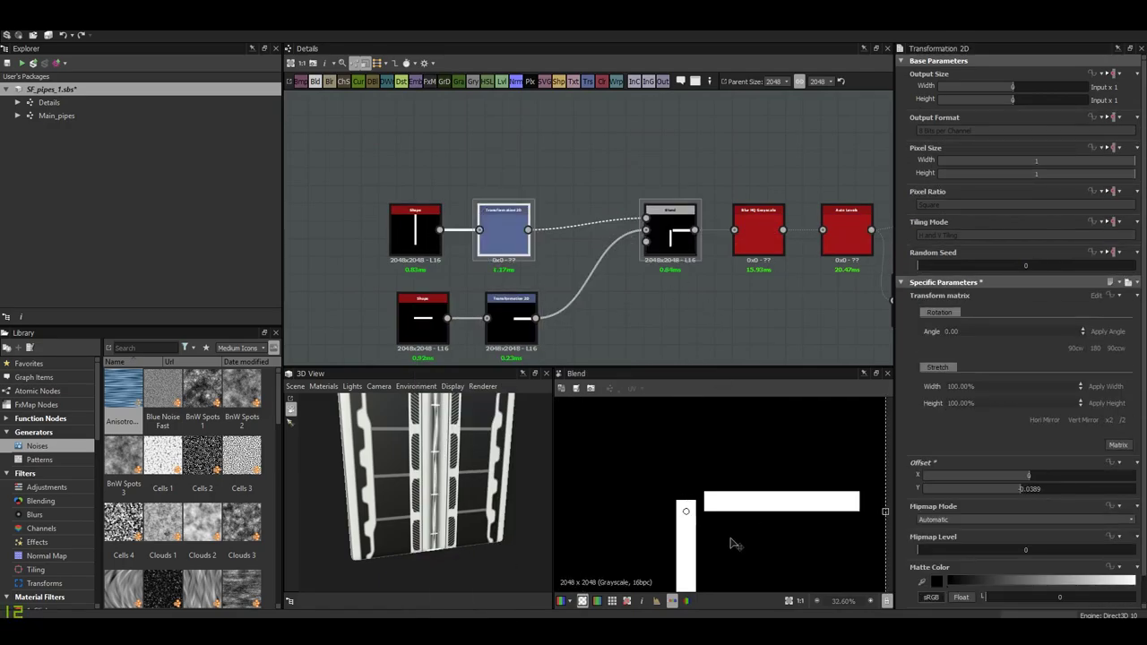
scroll(730, 540, up, 3)
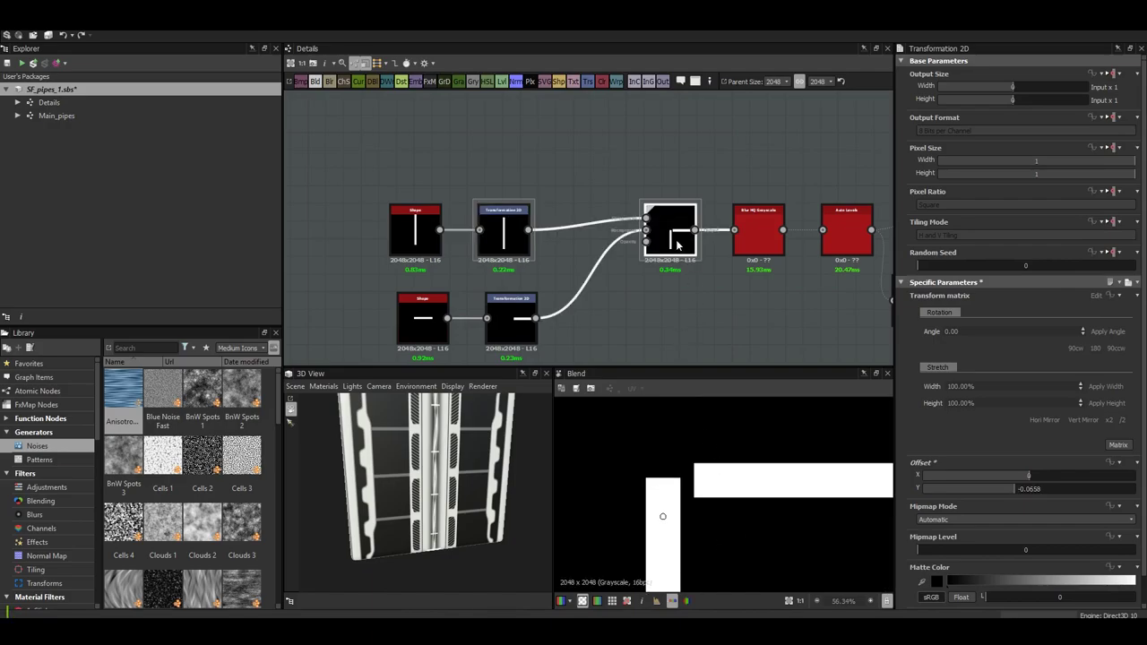
click(415, 226)
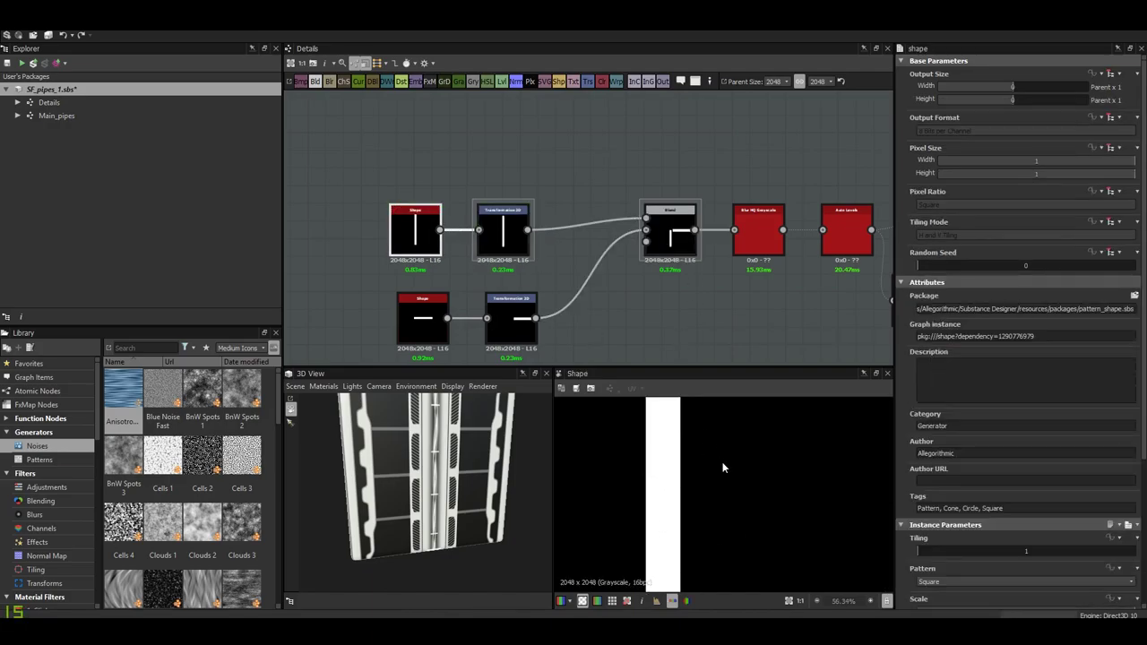
scroll(1022, 359, down, 5)
drag(985, 512, 1008, 514)
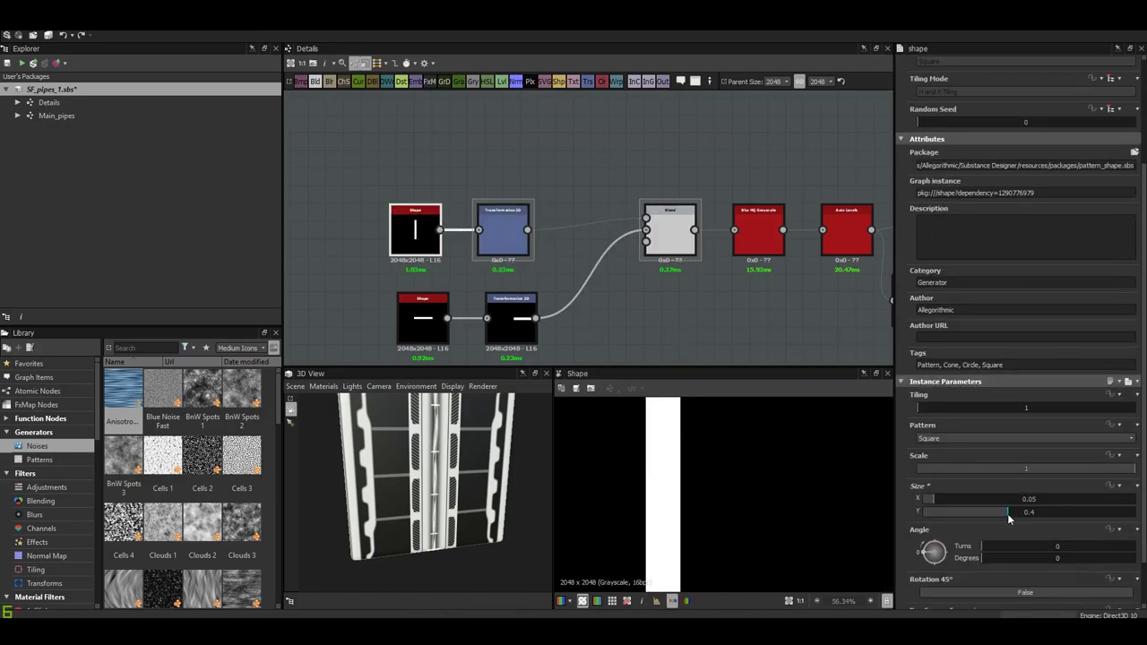
click(654, 237)
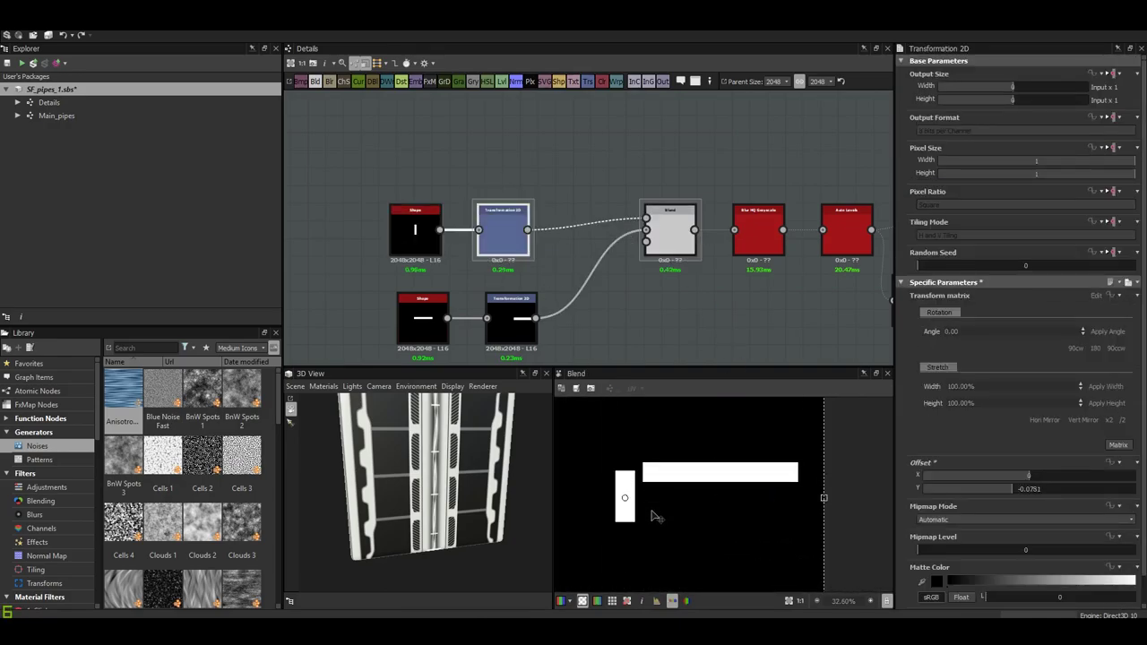
drag(654, 511, 652, 547)
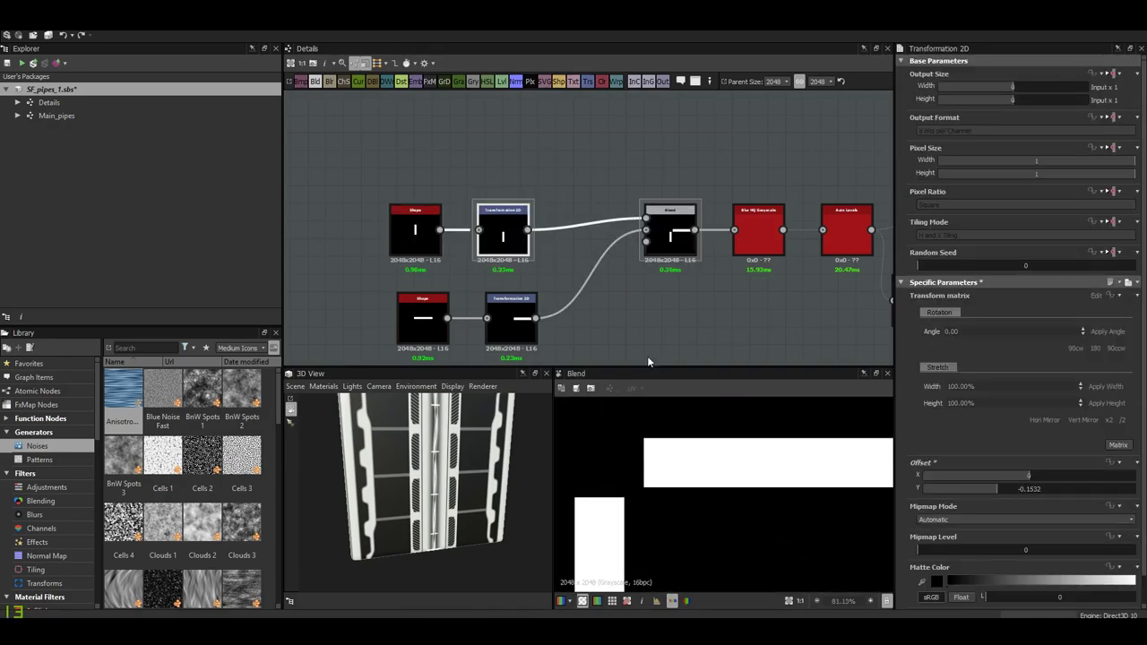
middle_drag(647, 356, 670, 388)
- Duplicate the vertical bar's transform into a new Blend, rotated 45 degrees toward the horizontal bar
key(ctrl+d)
drag(485, 157, 576, 191)
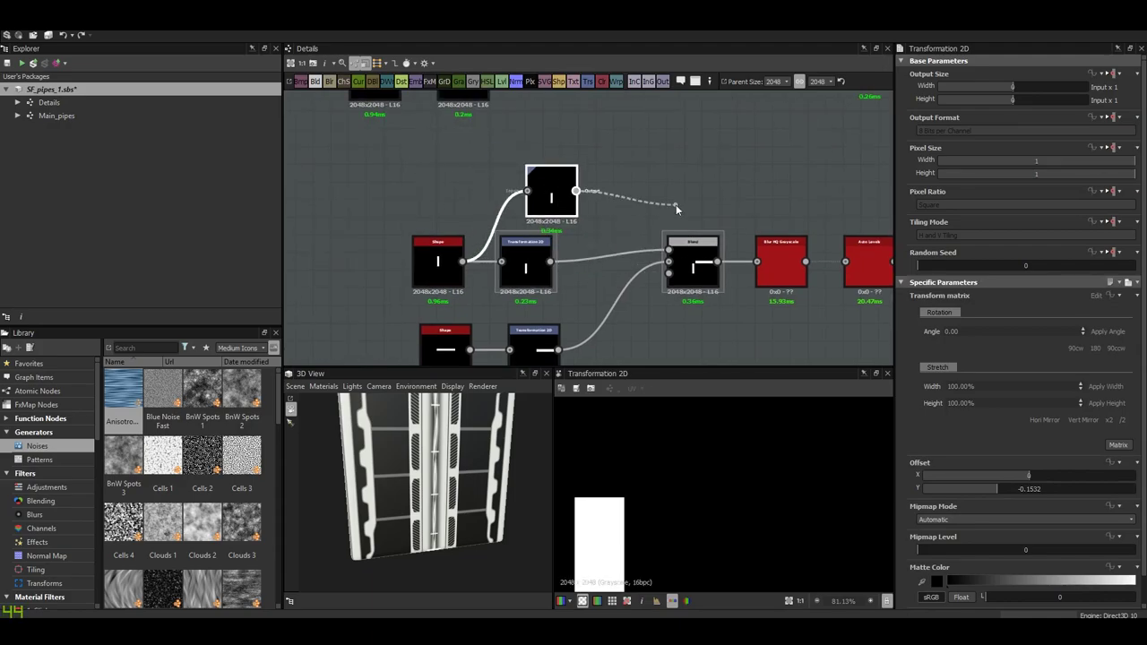
drag(676, 204, 675, 205)
drag(705, 240, 704, 211)
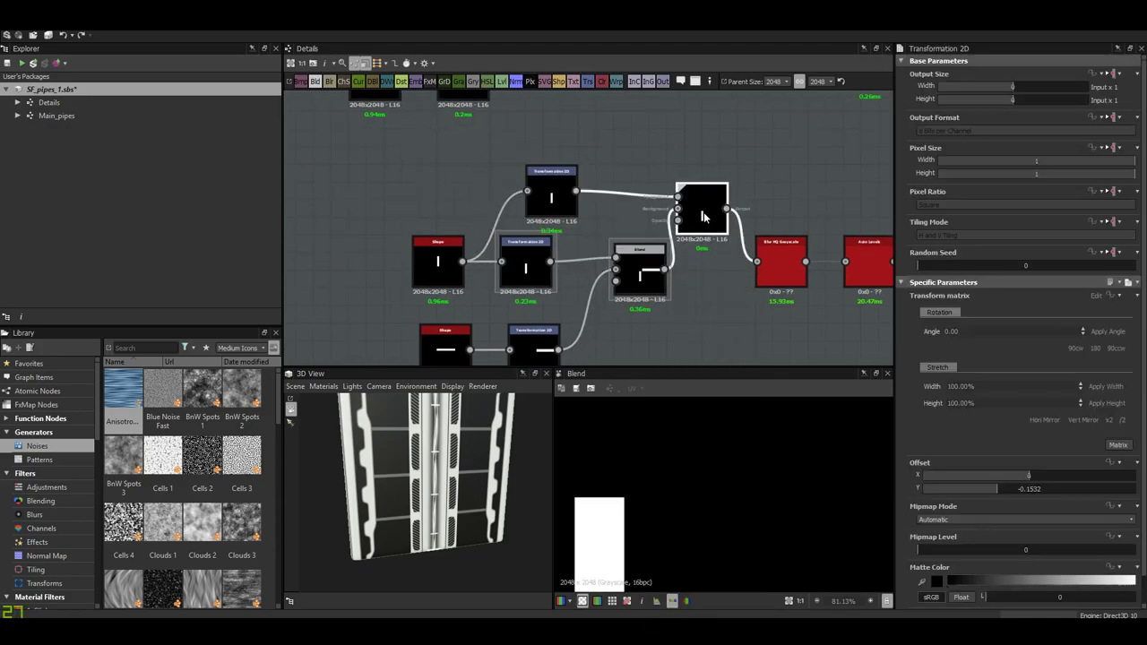
click(986, 344)
click(964, 385)
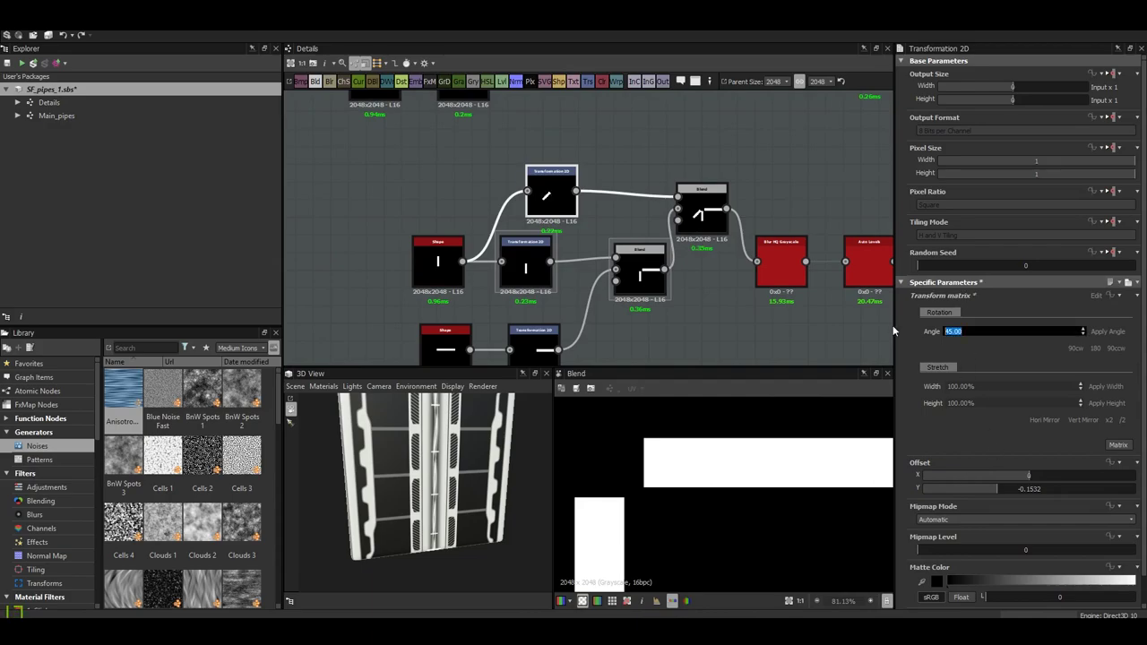
key(Return)
drag(661, 511, 730, 515)
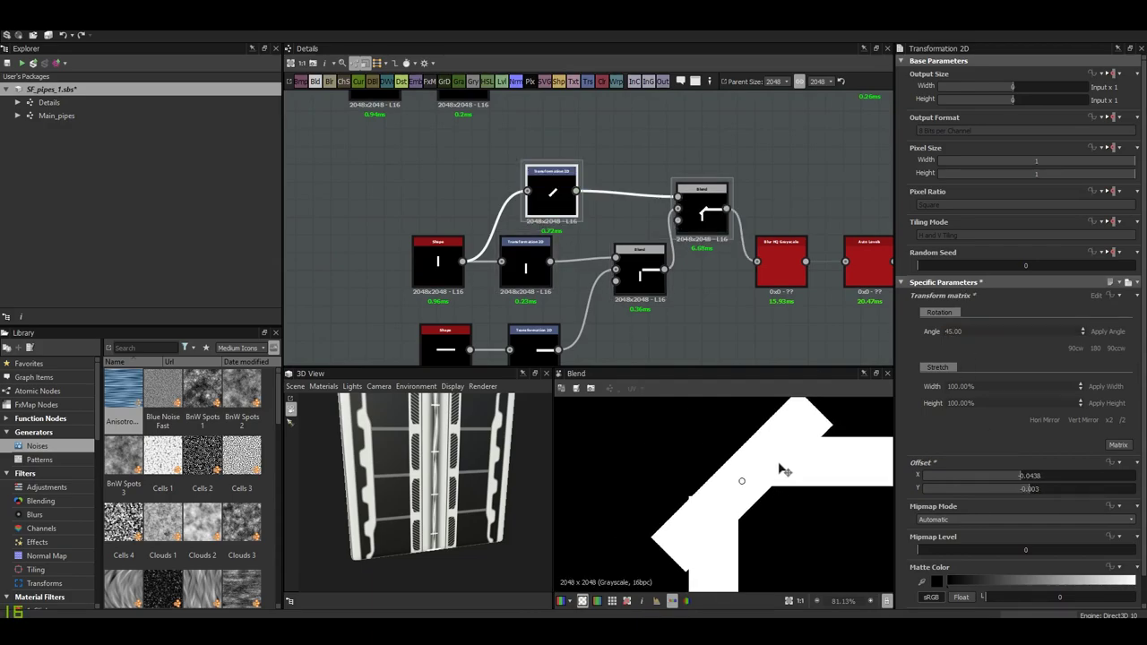
- Feed a duplicated Shape into the diagonal transform and reduce its Size Y to 0.08
click(437, 267)
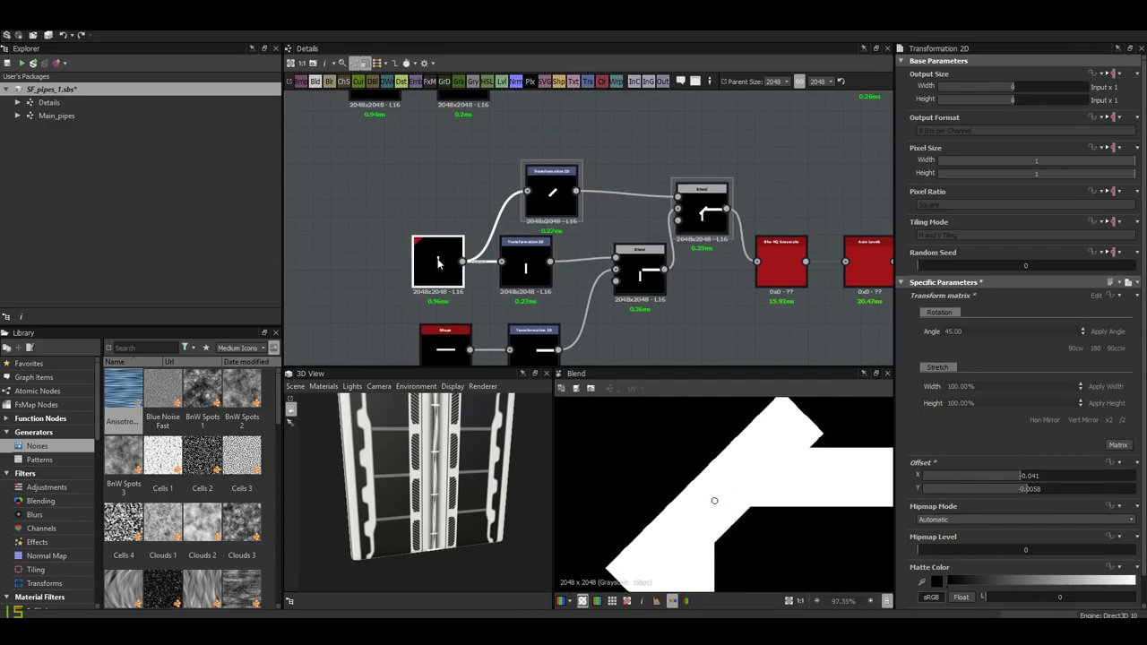
key(ctrl+d)
click(427, 189)
drag(452, 182, 527, 191)
double_click(701, 208)
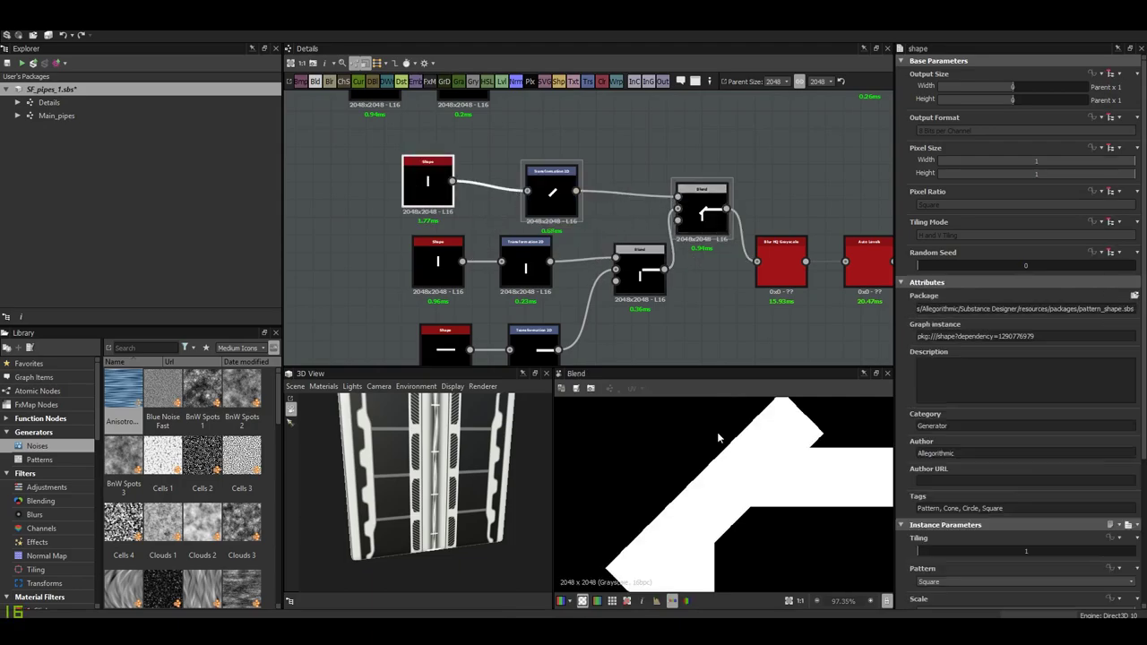
scroll(984, 538, down, 2)
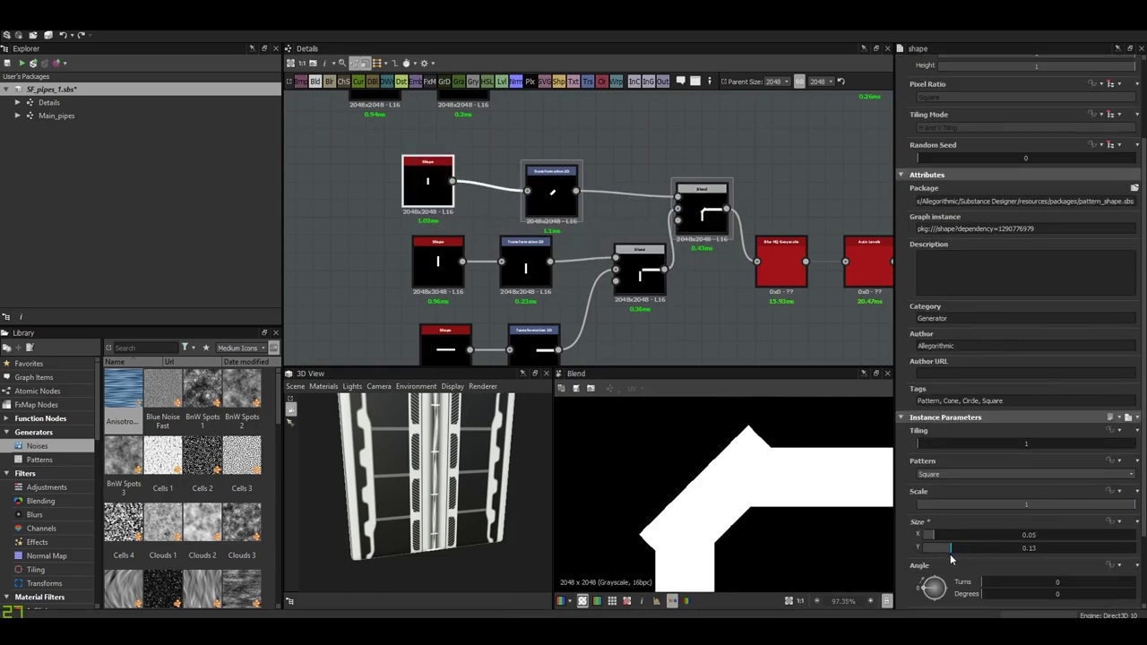
drag(952, 559, 944, 558)
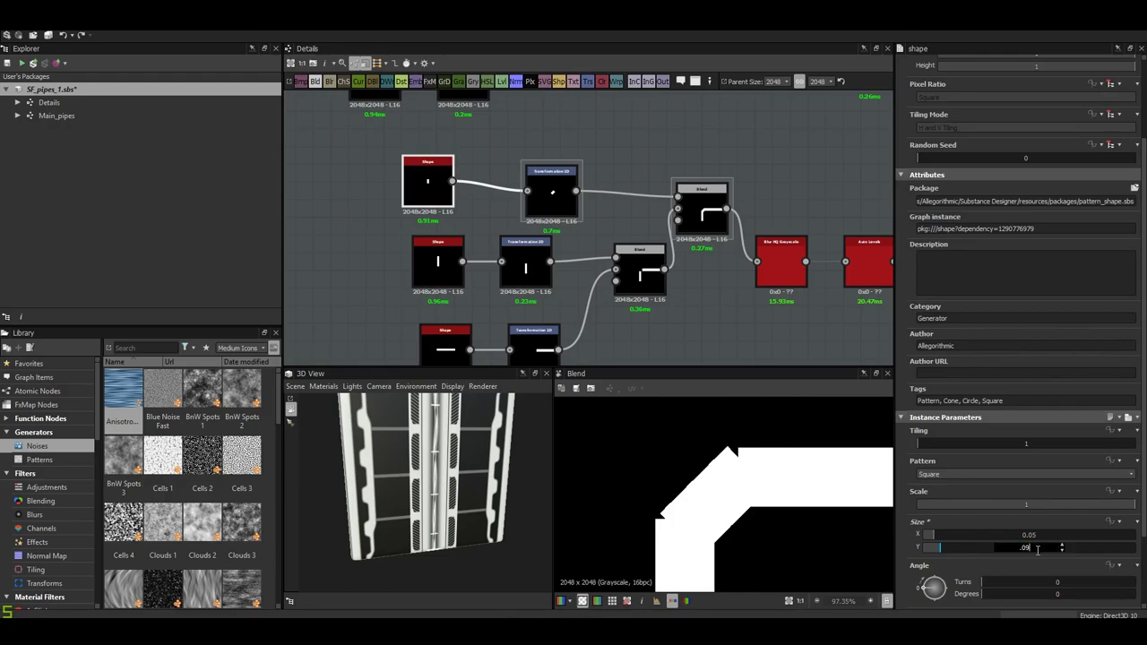
- Nudge the diagonal bar to offset X -0.0425, Y -0.0045 so it joins cleanly
click(552, 192)
scroll(735, 536, up, 2)
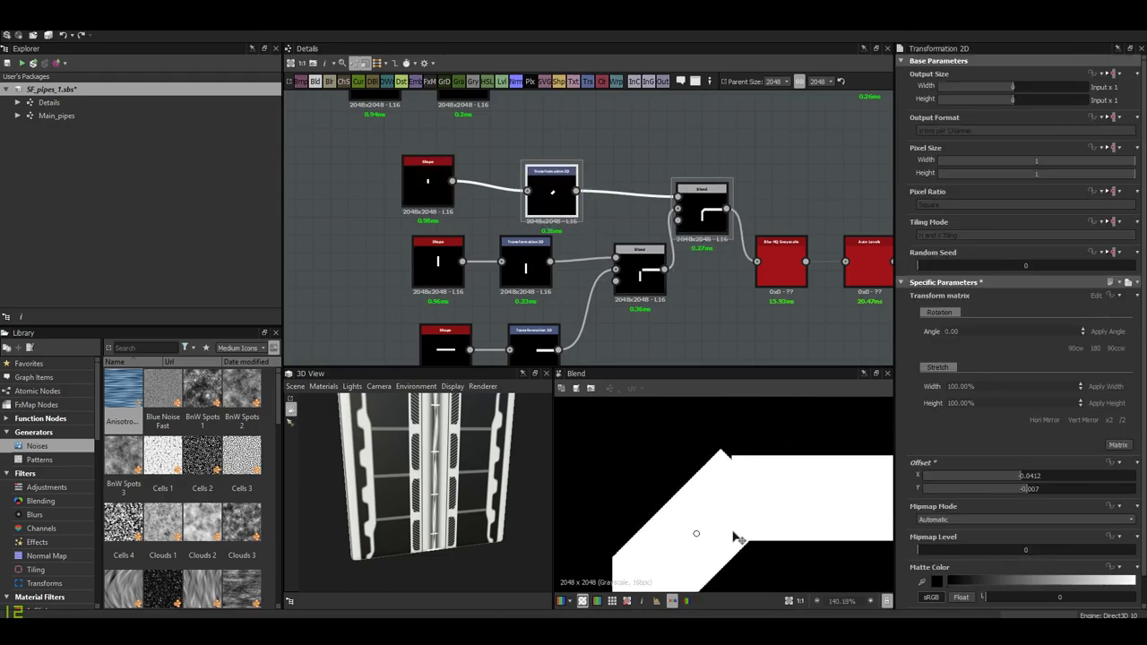
drag(734, 538, 732, 540)
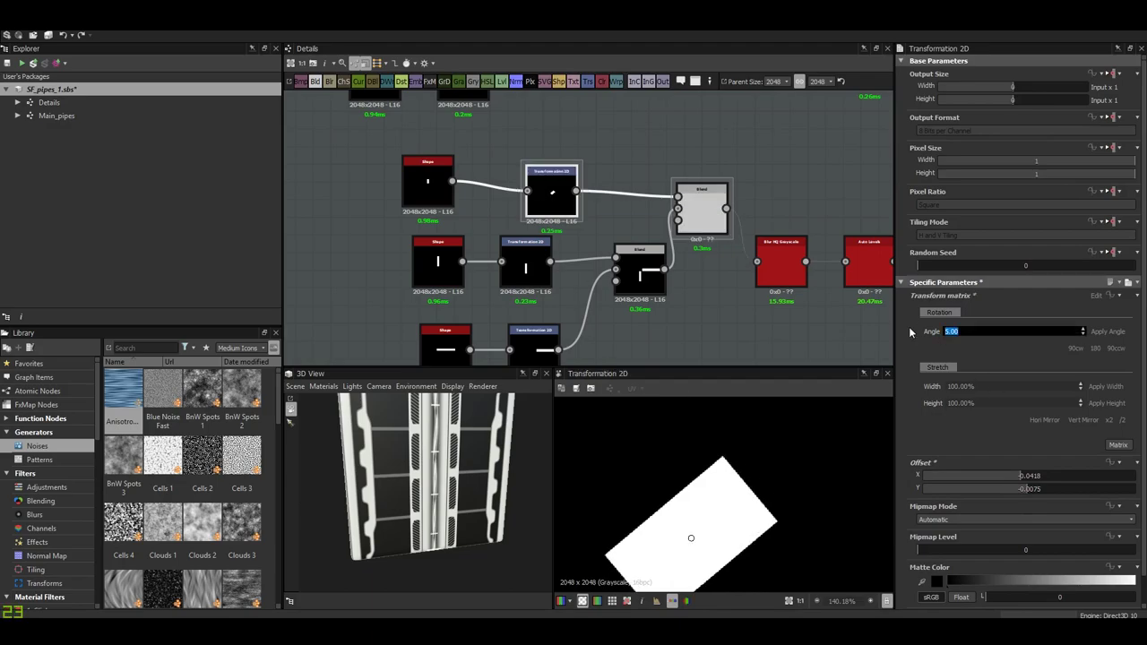
double_click(702, 211)
click(552, 193)
drag(717, 495, 717, 509)
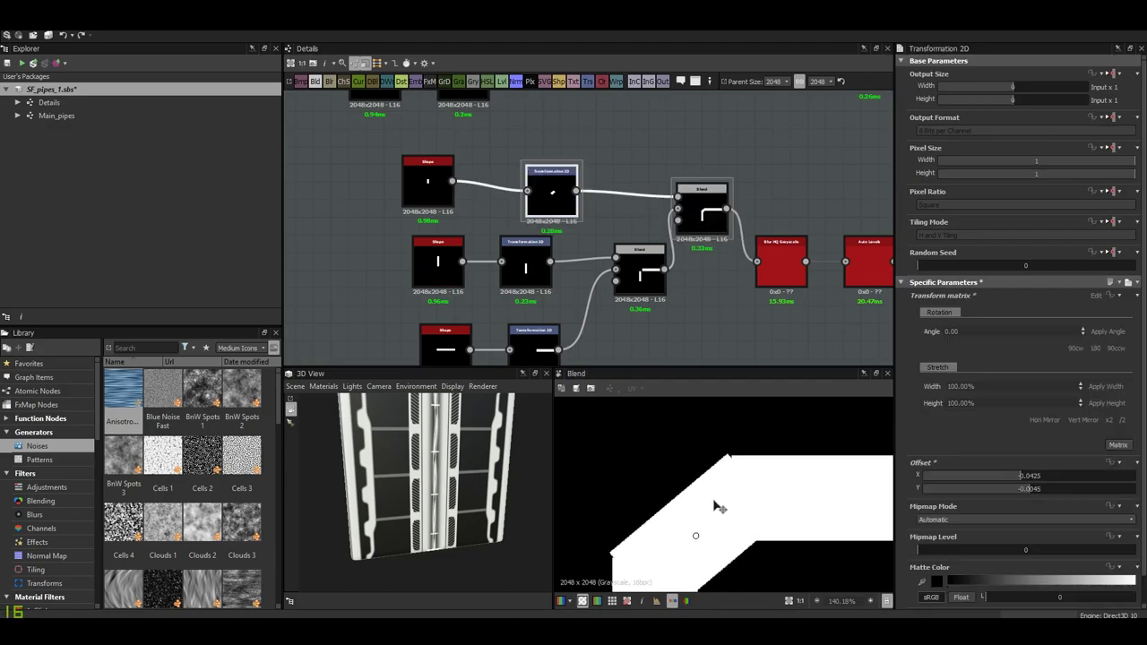
- Set the elbow's blur intensity to 15 and preview its final Blend
scroll(735, 274, down, 3)
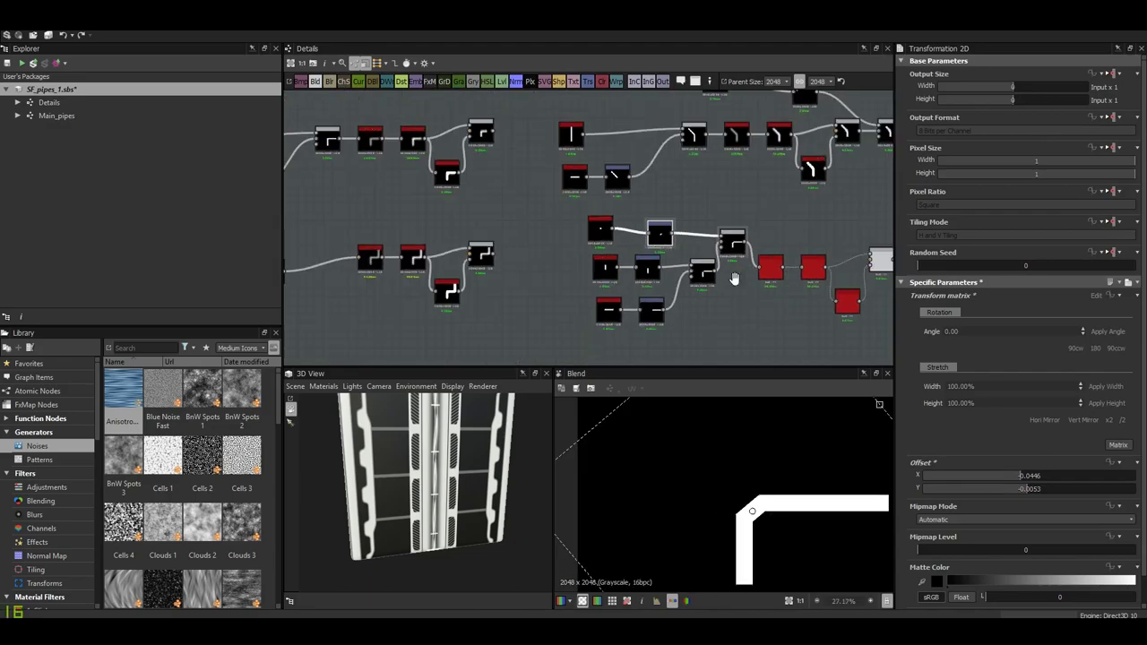
scroll(807, 260, up, 3)
double_click(823, 258)
double_click(604, 280)
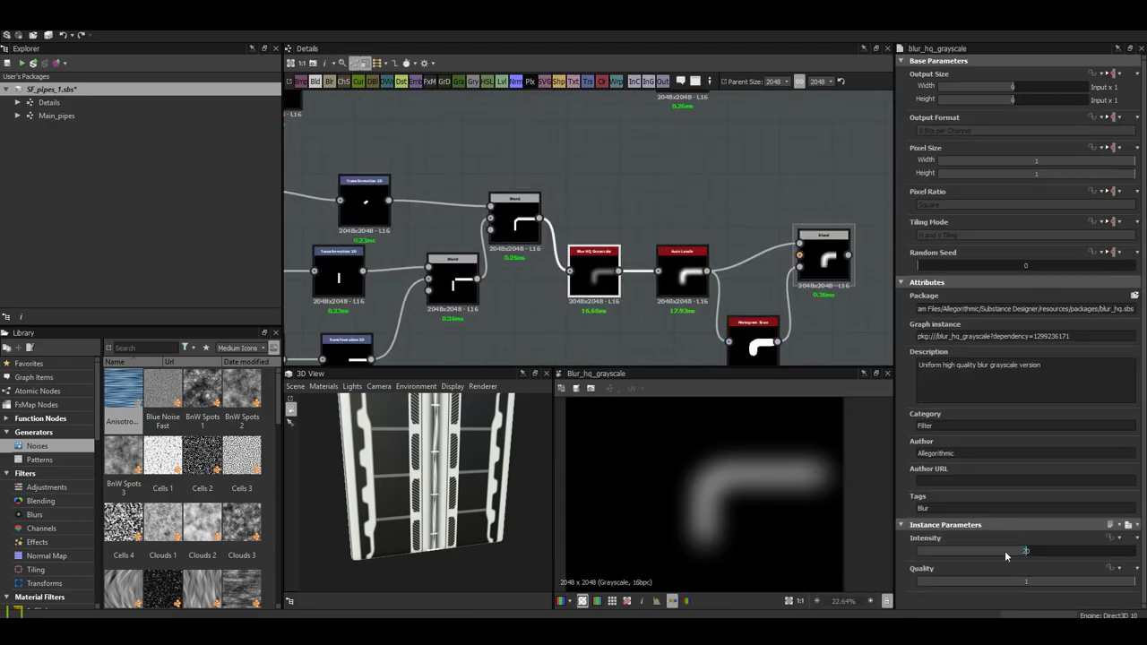
click(1003, 550)
double_click(820, 277)
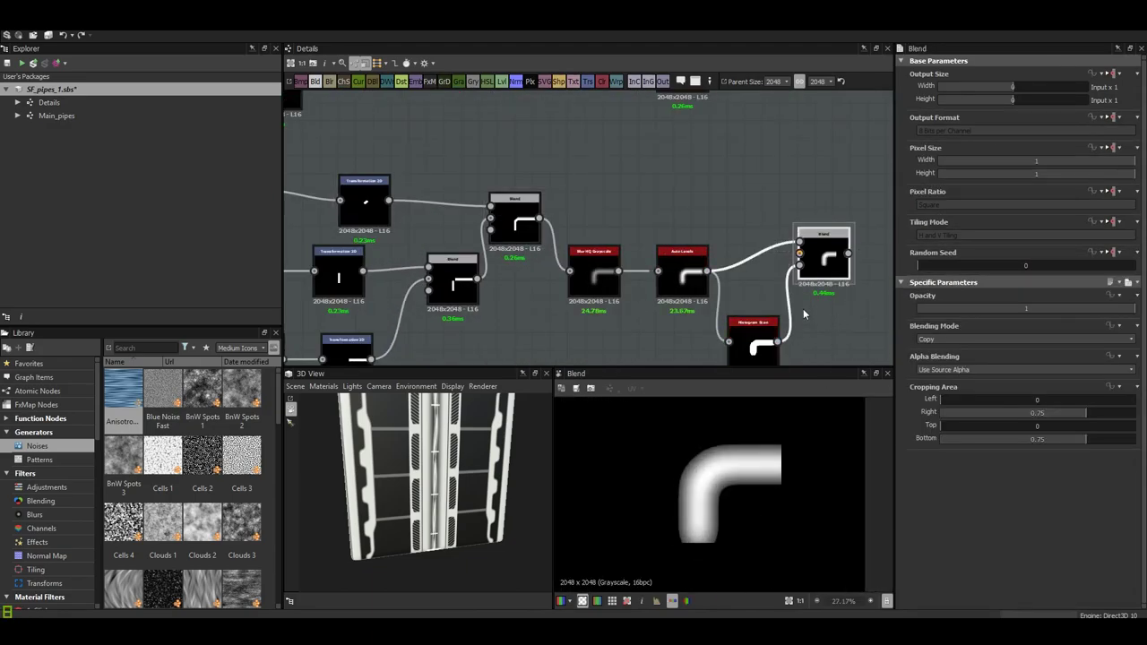
- Set the vertical bar's Shape Size Y to 0.25
middle_drag(639, 354, 740, 323)
click(439, 240)
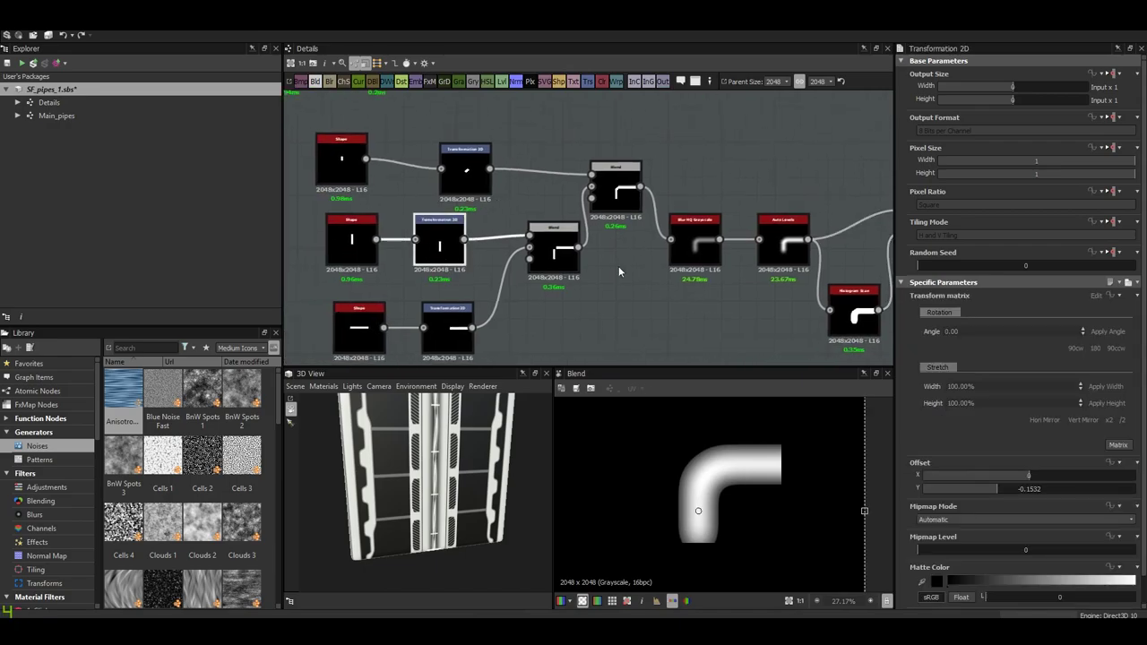
double_click(553, 251)
click(351, 240)
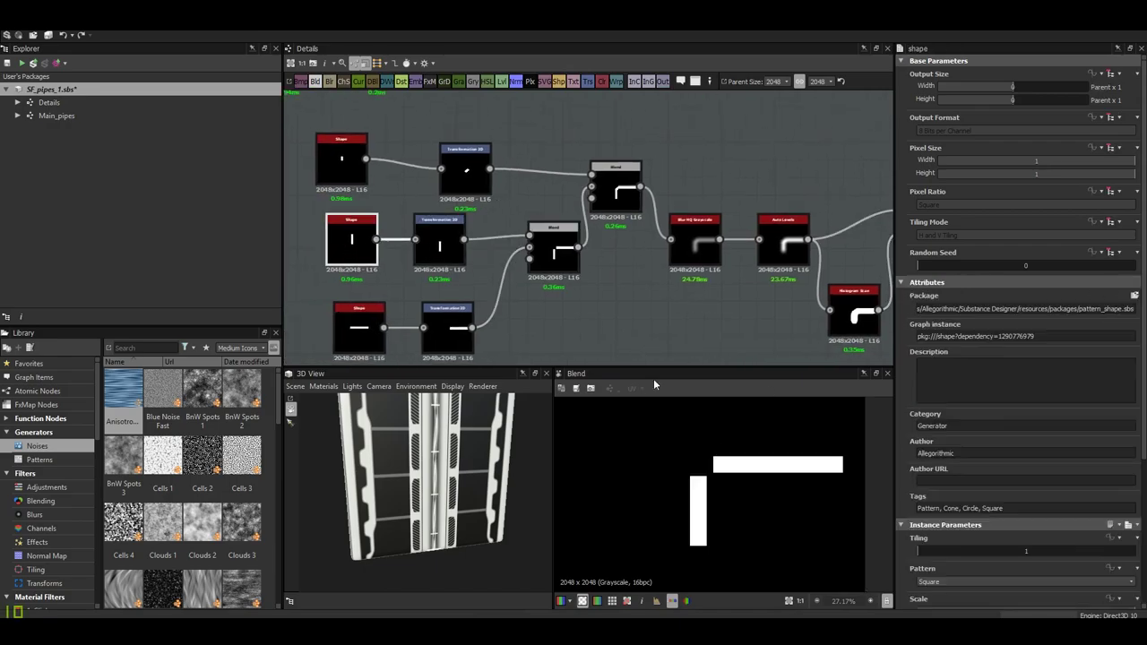
scroll(1018, 541, down, 3)
text(0.25)
key(Return)
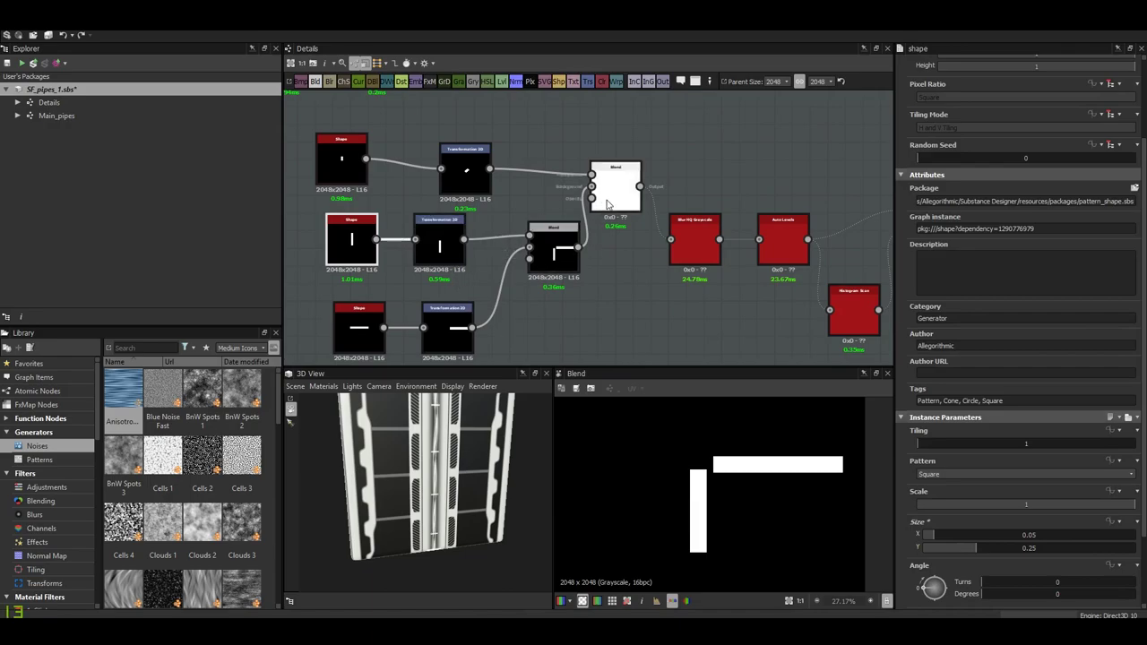
- Shift the vertical bar's transform so it meets the horizontal bar
click(440, 240)
scroll(707, 491, up, 3)
drag(704, 498, 698, 489)
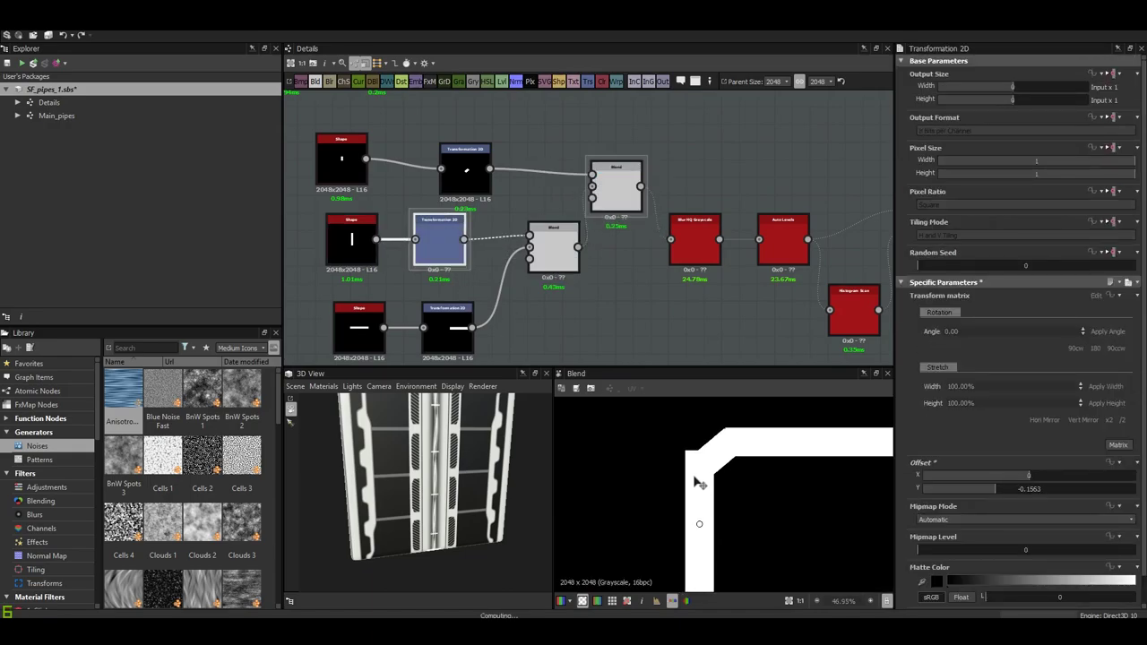
scroll(663, 289, down, 3)
click(622, 256)
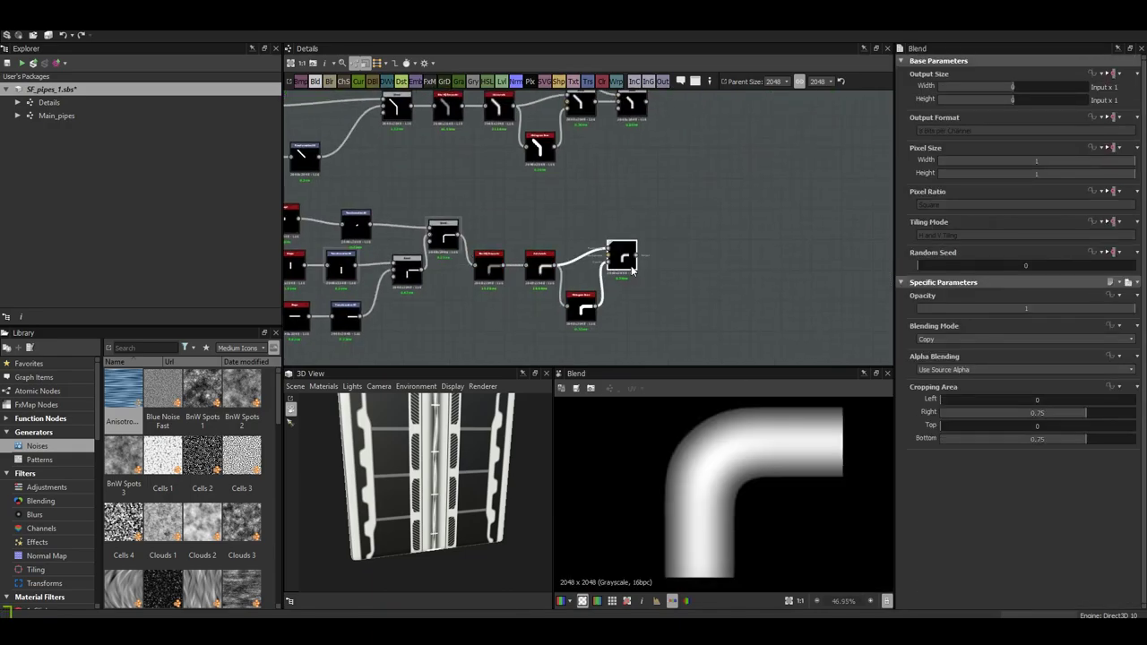
- Tune the elbow's Blur HQ intensity to about 12.1 and preview the rounded elbow
click(492, 274)
drag(1076, 557, 1083, 557)
scroll(743, 499, up, 1)
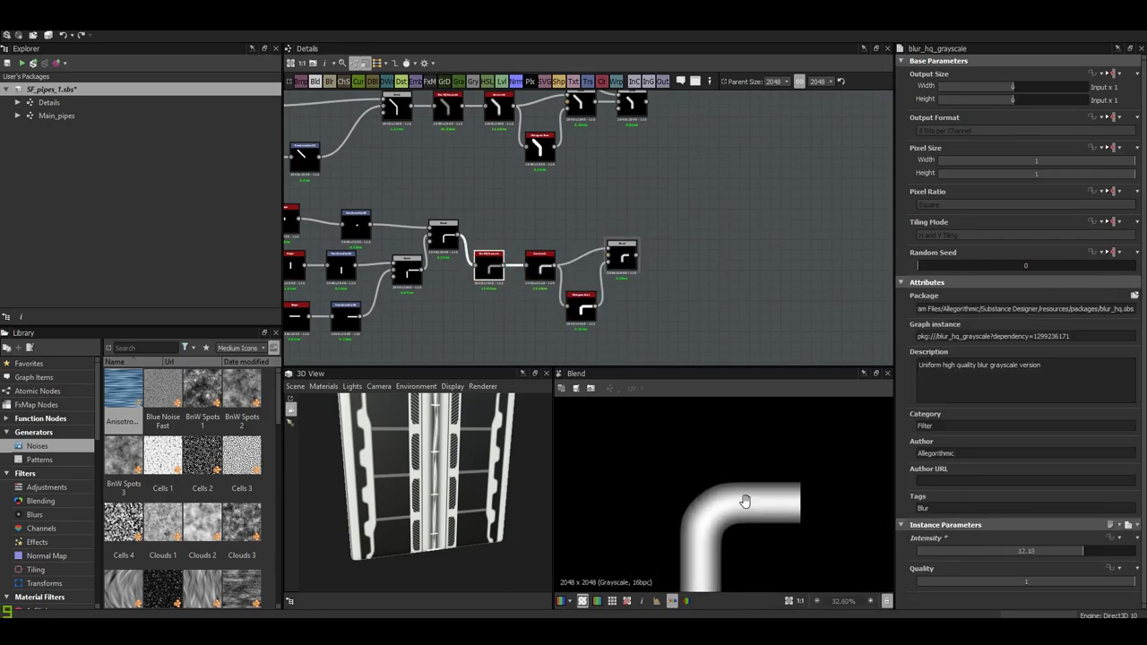
middle_drag(691, 202, 645, 241)
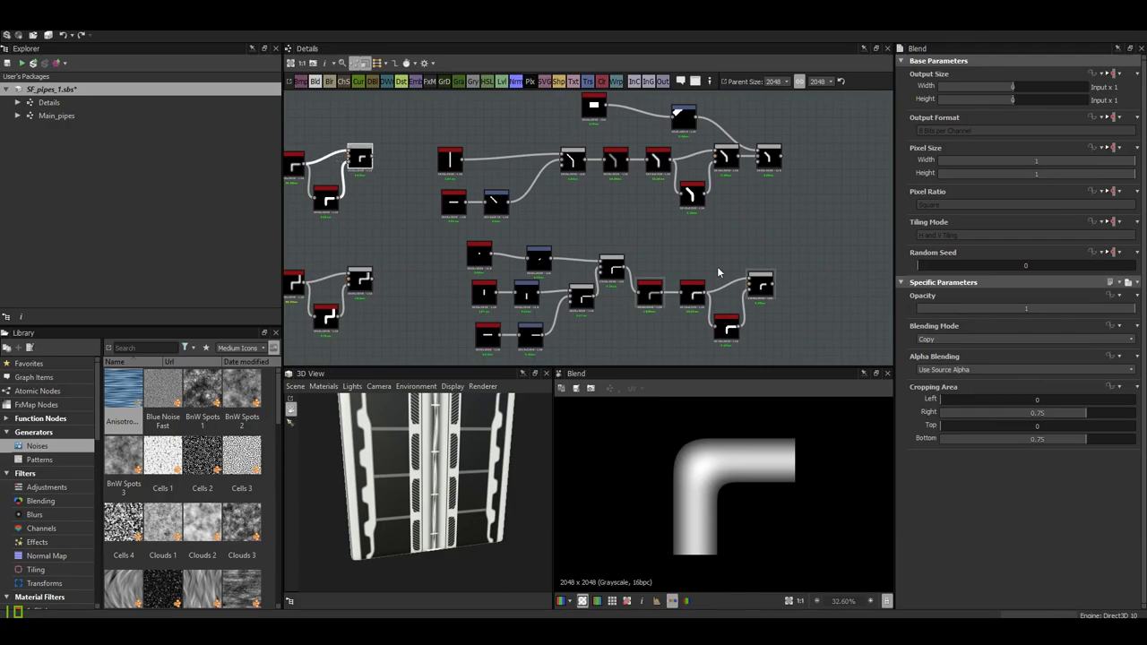
click(766, 285)
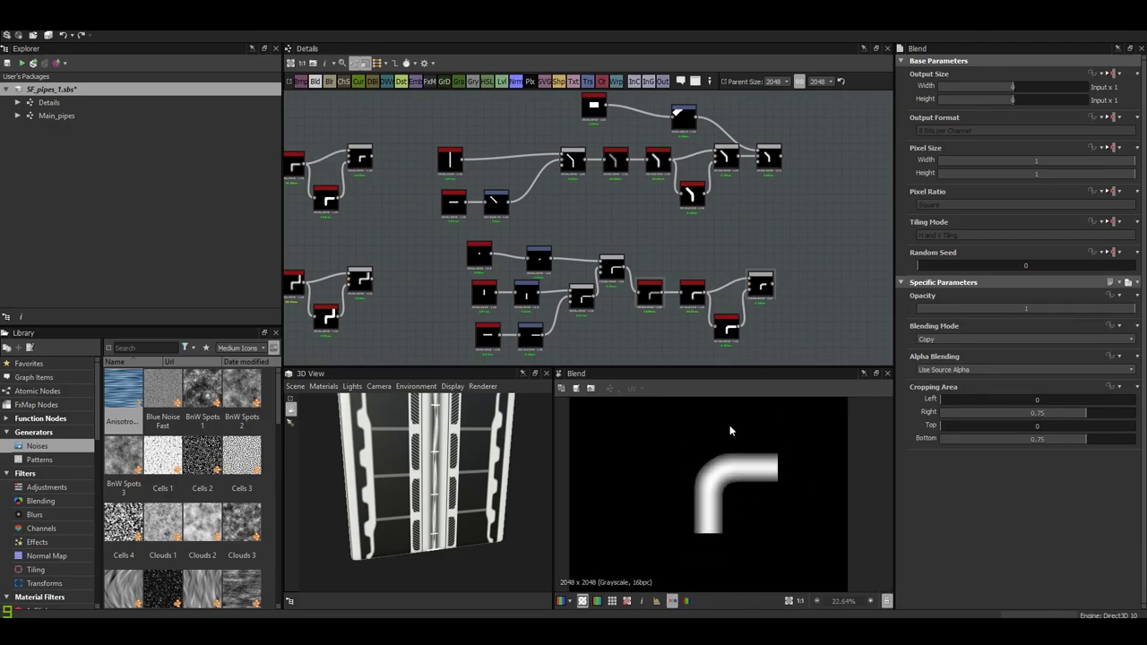
scroll(742, 461, up, 5)
scroll(625, 539, down, 6)
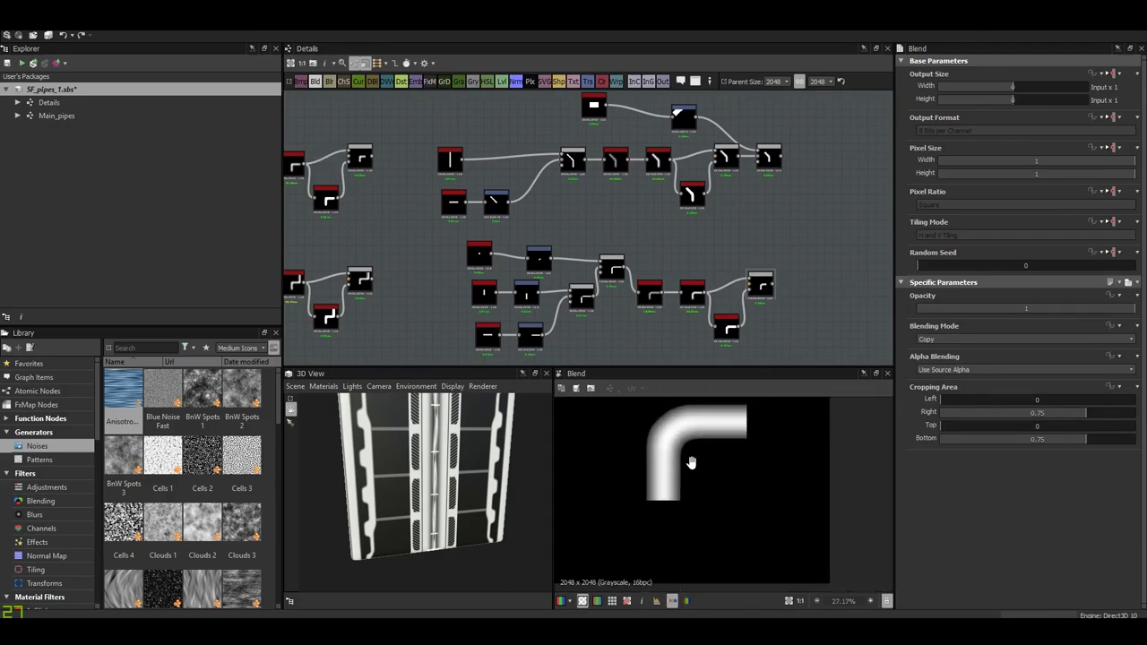
- Set the second elbow's horizontal bar Size Y to 0.33 and adjust its transform offset
click(627, 304)
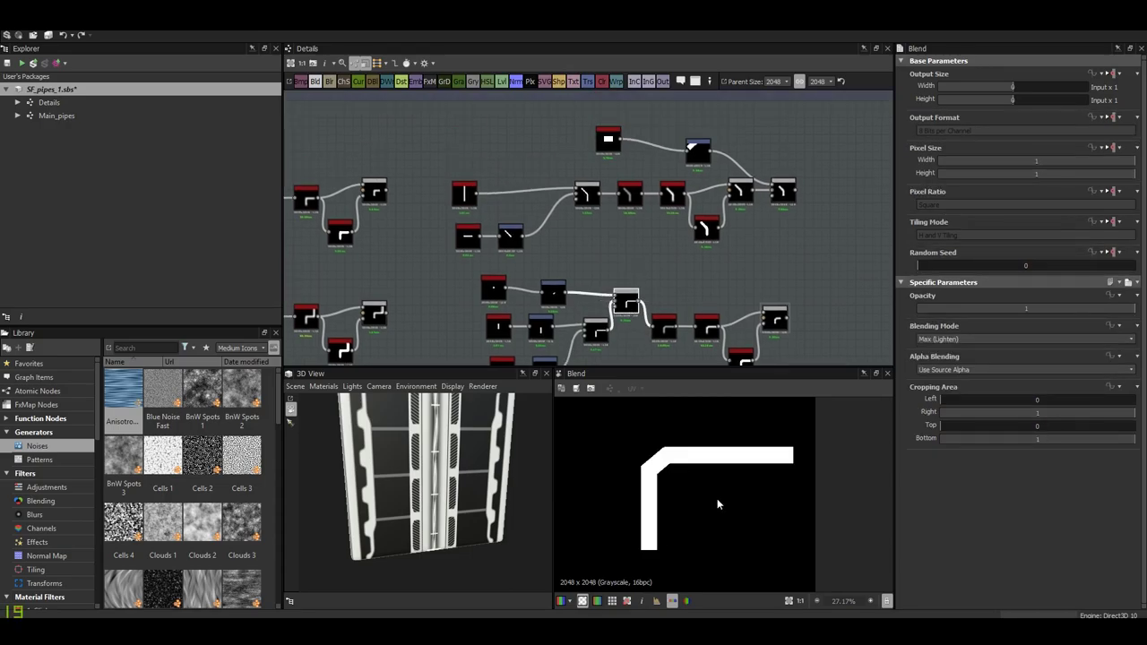
middle_drag(589, 322, 586, 280)
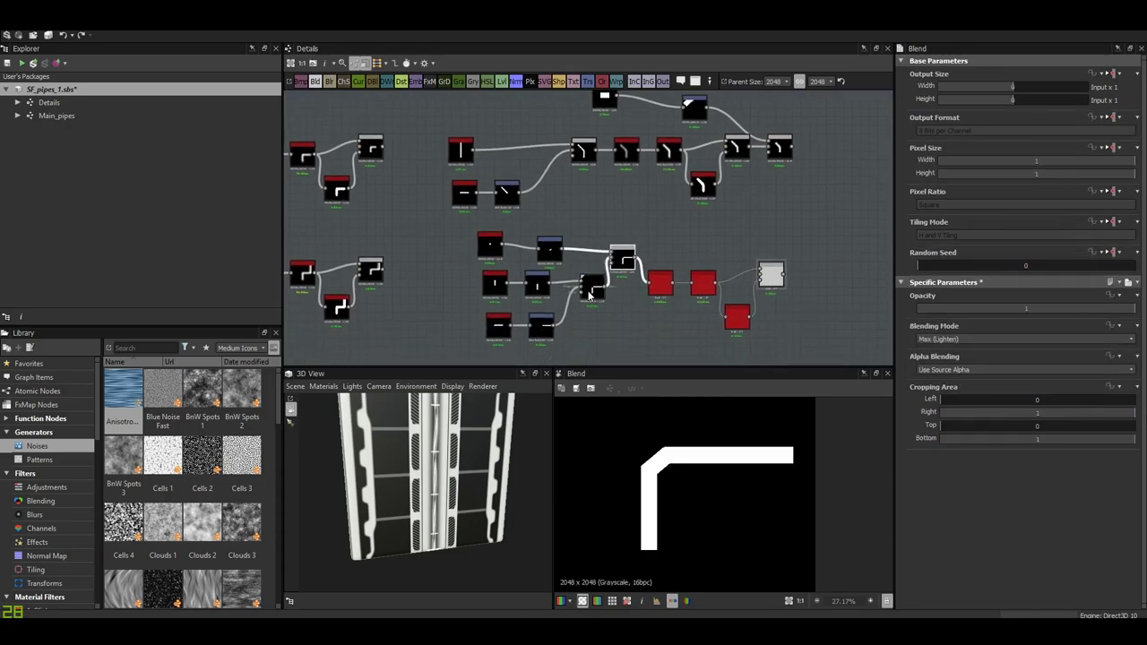
scroll(628, 278, up, 2)
click(479, 330)
scroll(1008, 520, down, 4)
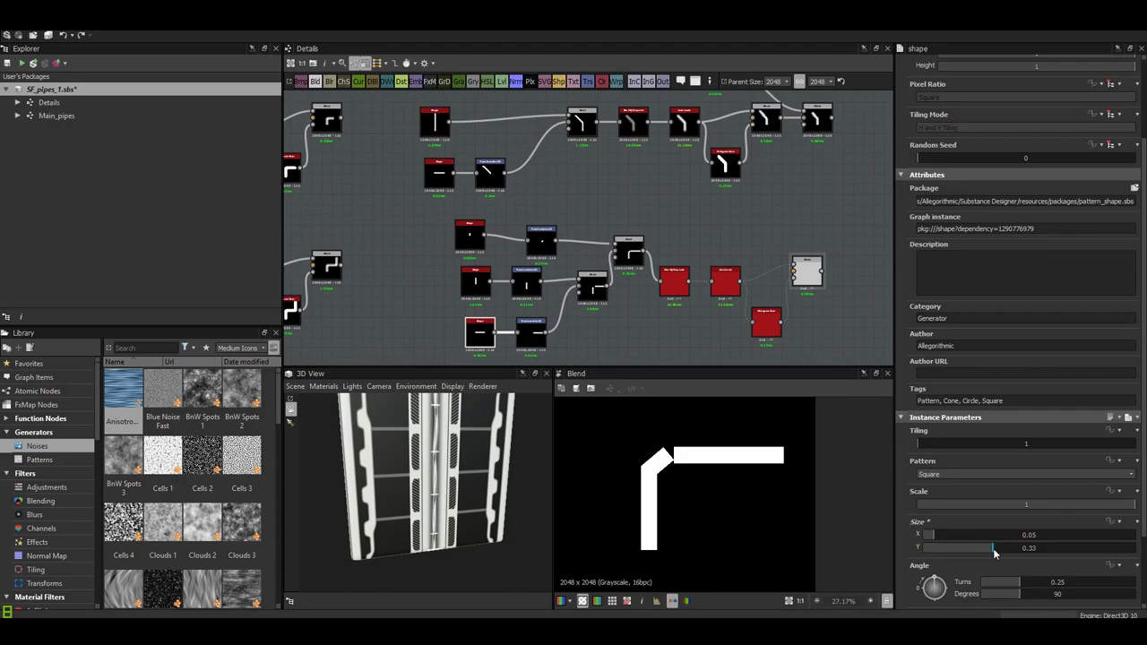
click(531, 330)
scroll(724, 485, up, 4)
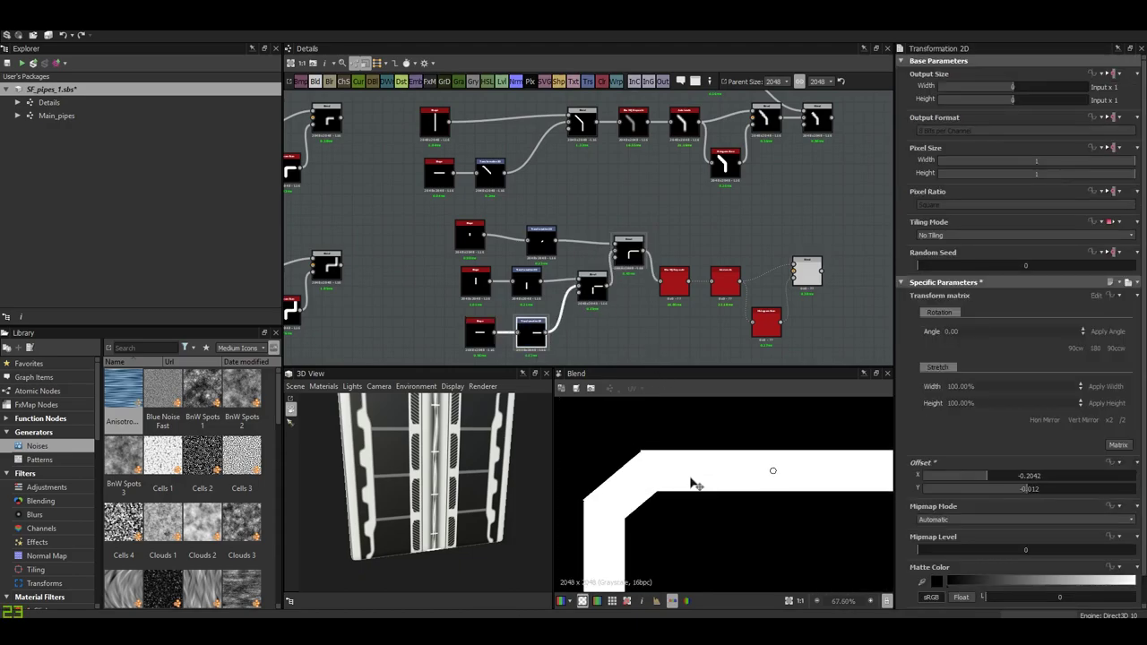
click(817, 284)
- Compare the diagonal bend and Z-shaped double-bend previews, then select the vertical pipe's transform
scroll(747, 507, down, 5)
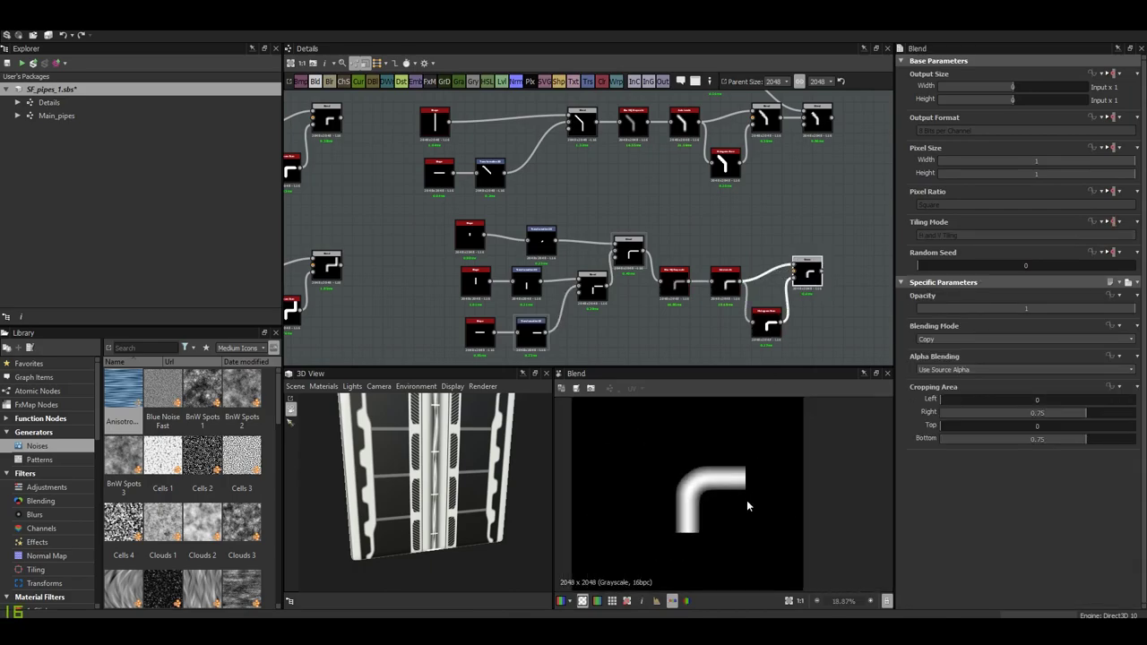
scroll(723, 411, down, 3)
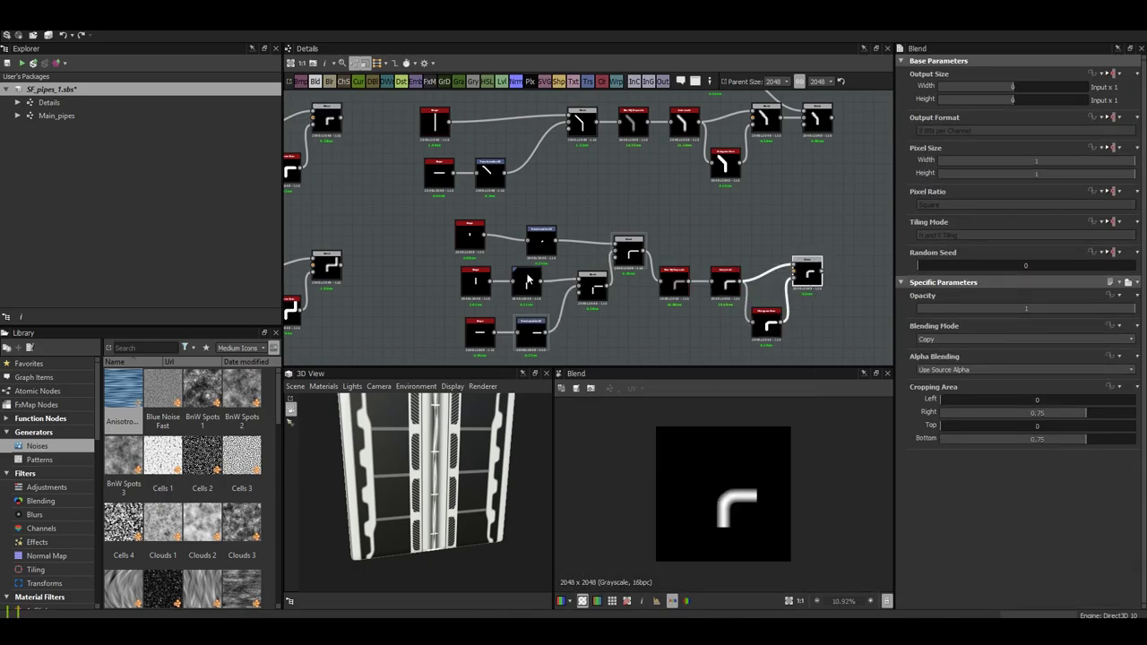
middle_drag(336, 271, 452, 253)
scroll(803, 515, up, 1)
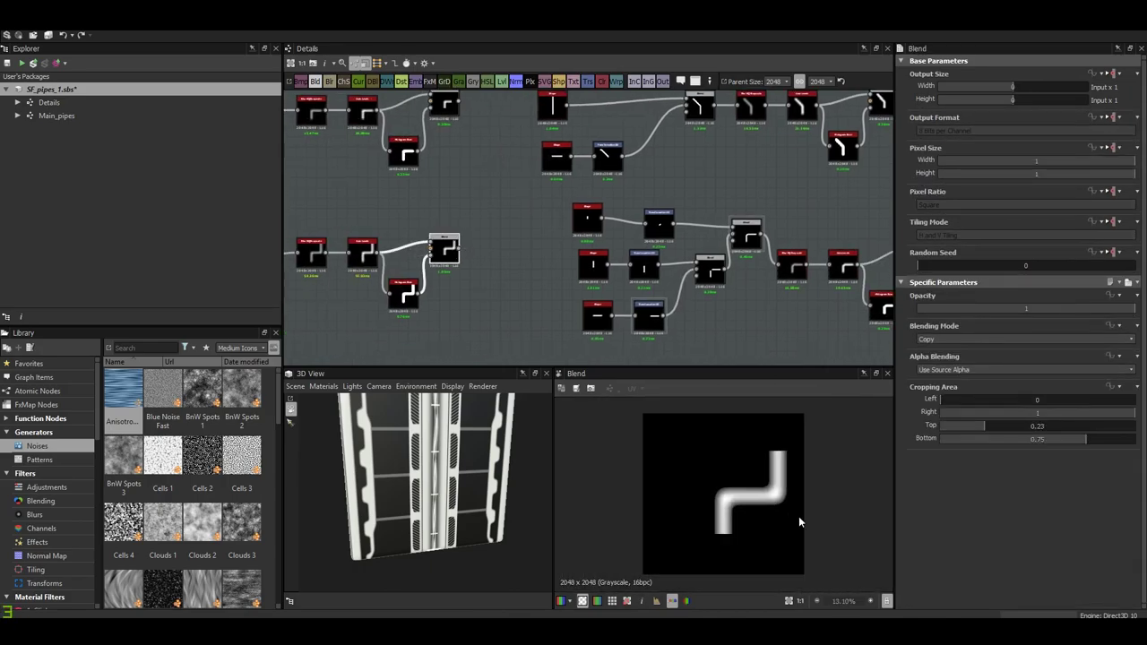
scroll(667, 308, down, 3)
click(657, 182)
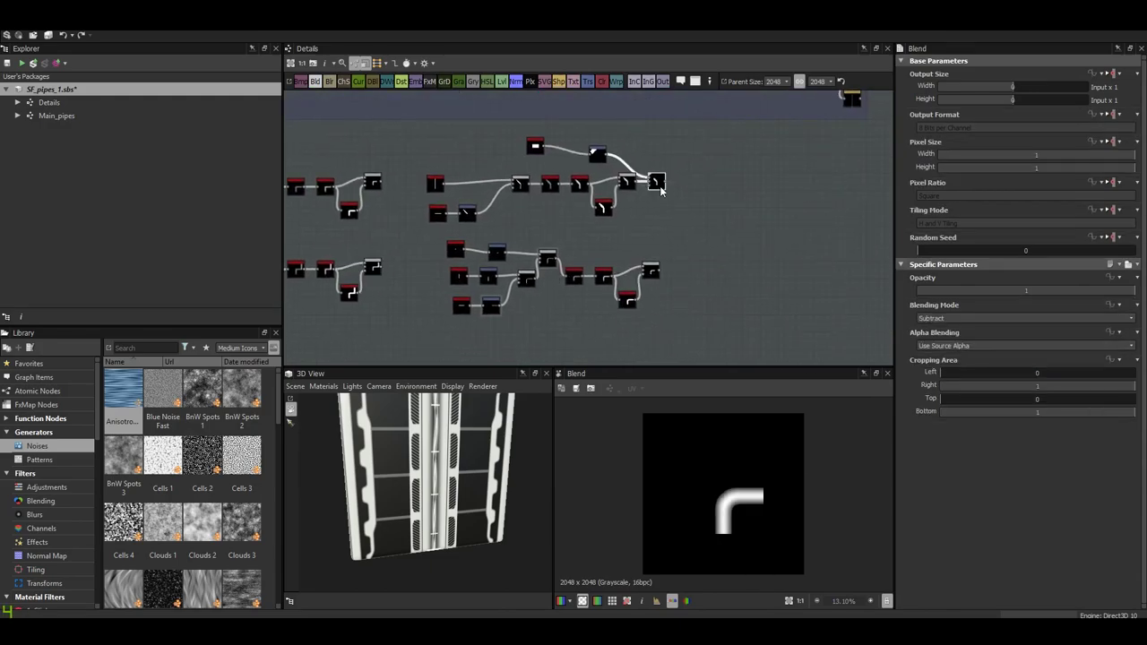
click(650, 270)
scroll(767, 524, up, 2)
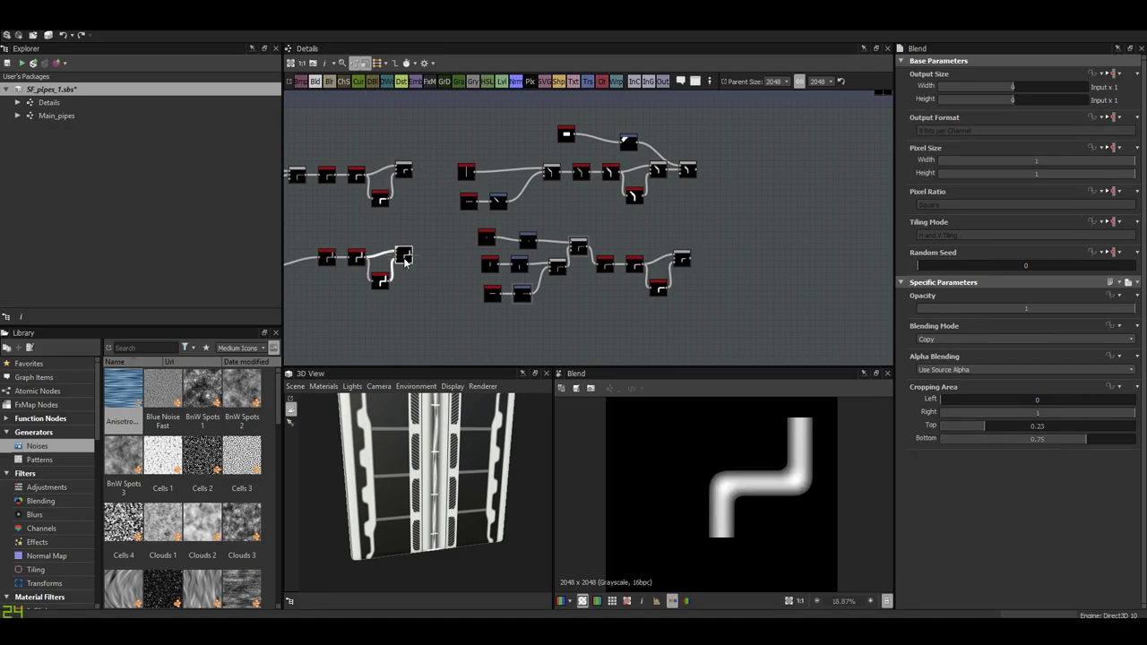
click(492, 294)
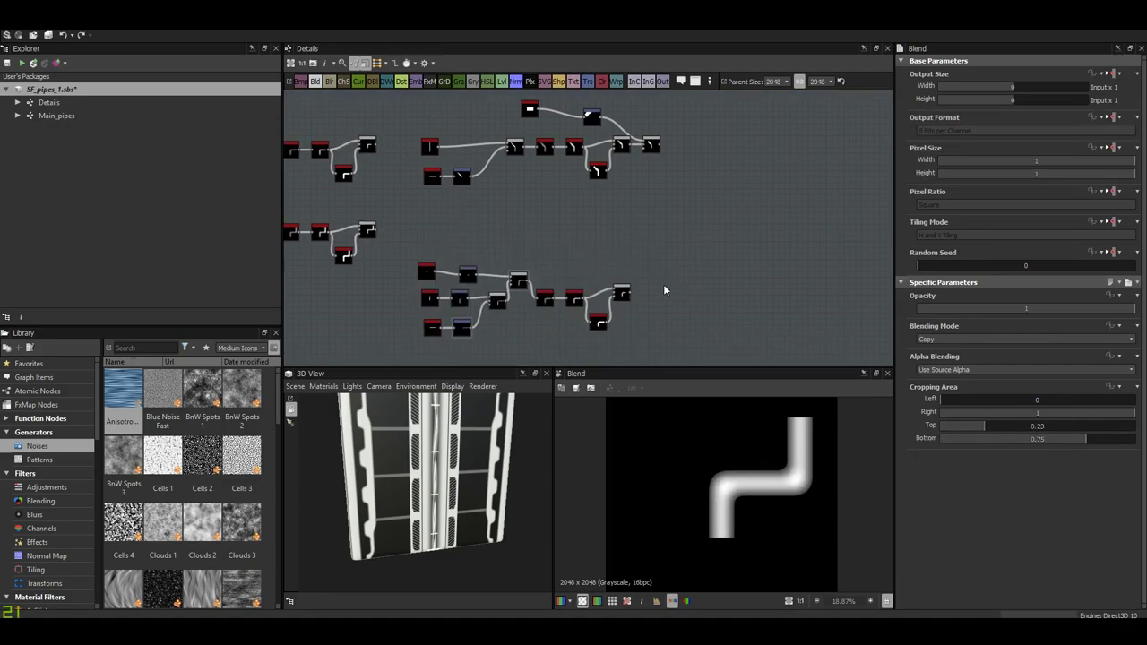
scroll(663, 284, up, 3)
- Nudge the straight vertical pipe sideways
drag(739, 508, 735, 507)
scroll(678, 482, up, 10)
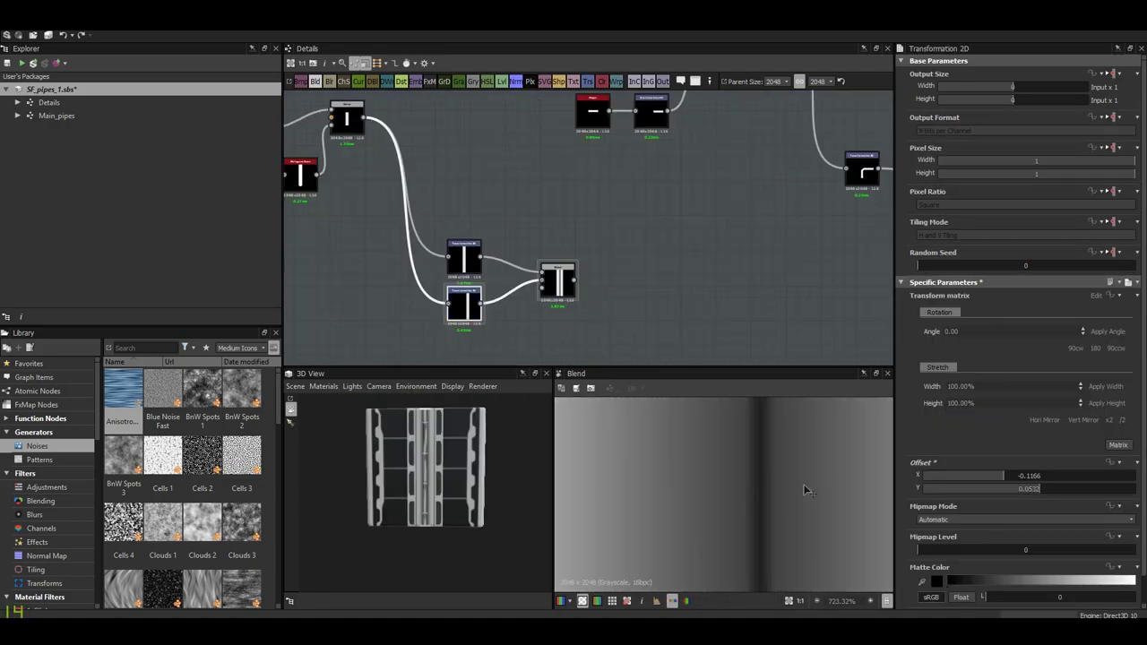
scroll(802, 500, down, 10)
scroll(714, 251, down, 3)
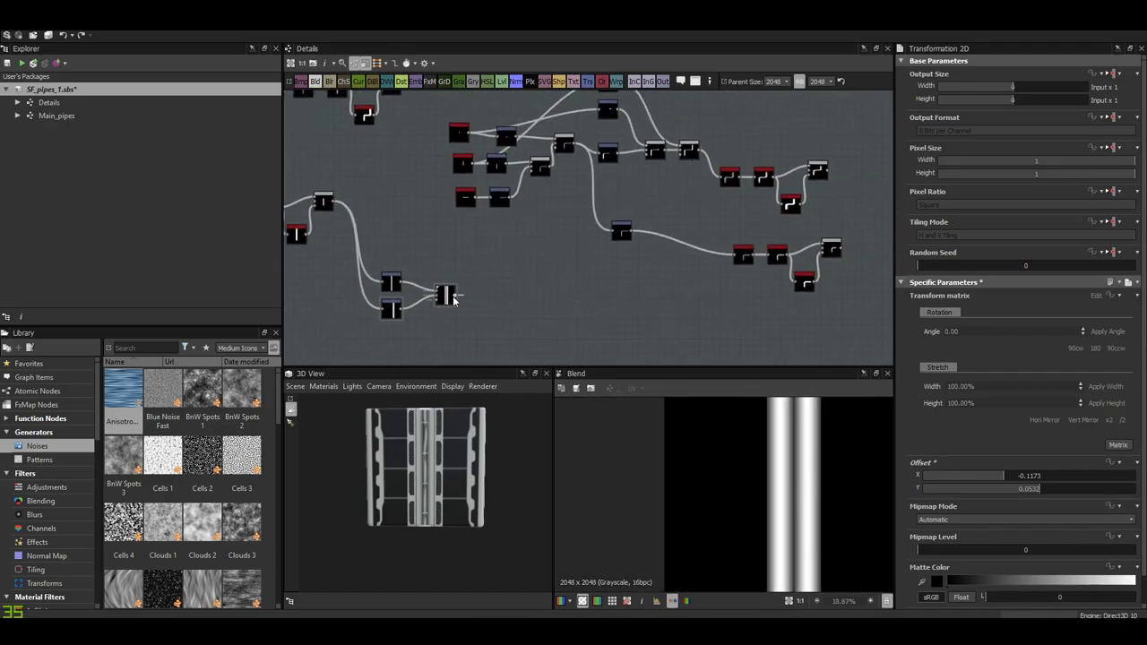
scroll(519, 324, down, 2)
scroll(367, 297, up, 5)
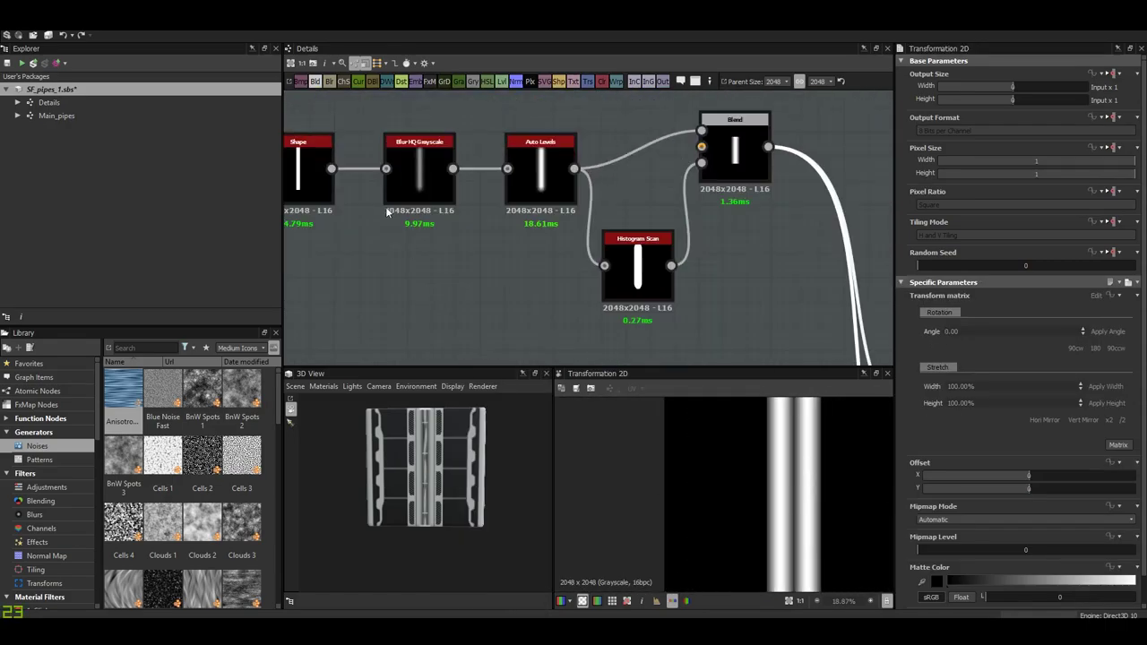
scroll(367, 296, down, 3)
scroll(538, 305, down, 2)
scroll(717, 317, up, 2)
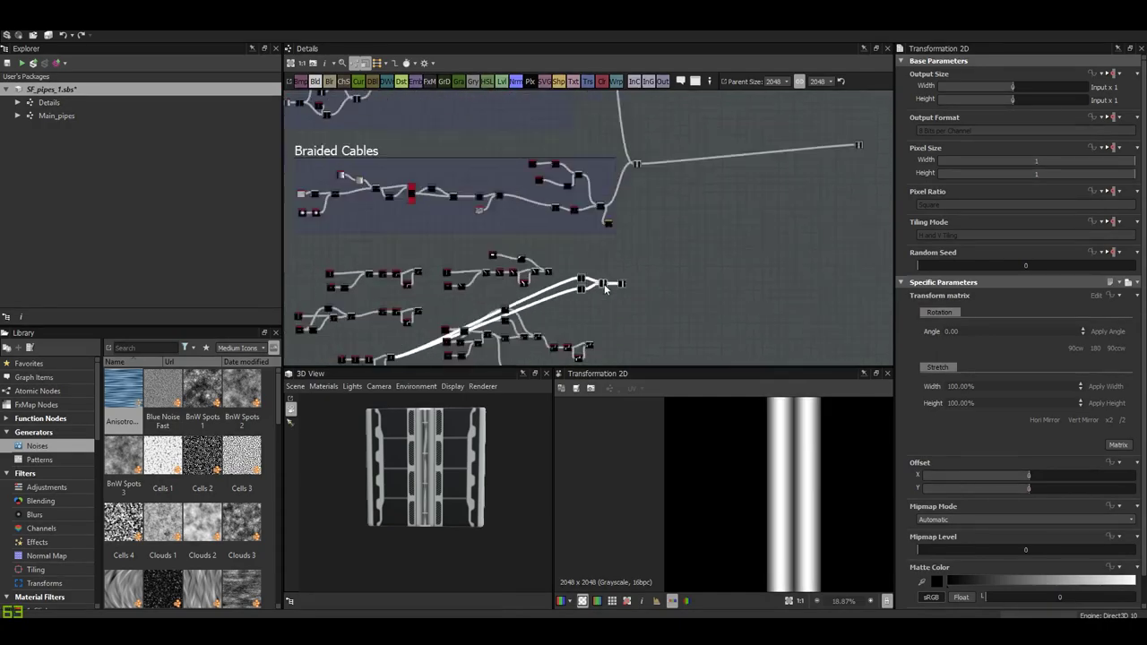
scroll(538, 224, down, 2)
scroll(512, 108, up, 2)
- Add a new Blend fed by the vertical pipe to layer it into the panel
right_click(506, 186)
key(Escape)
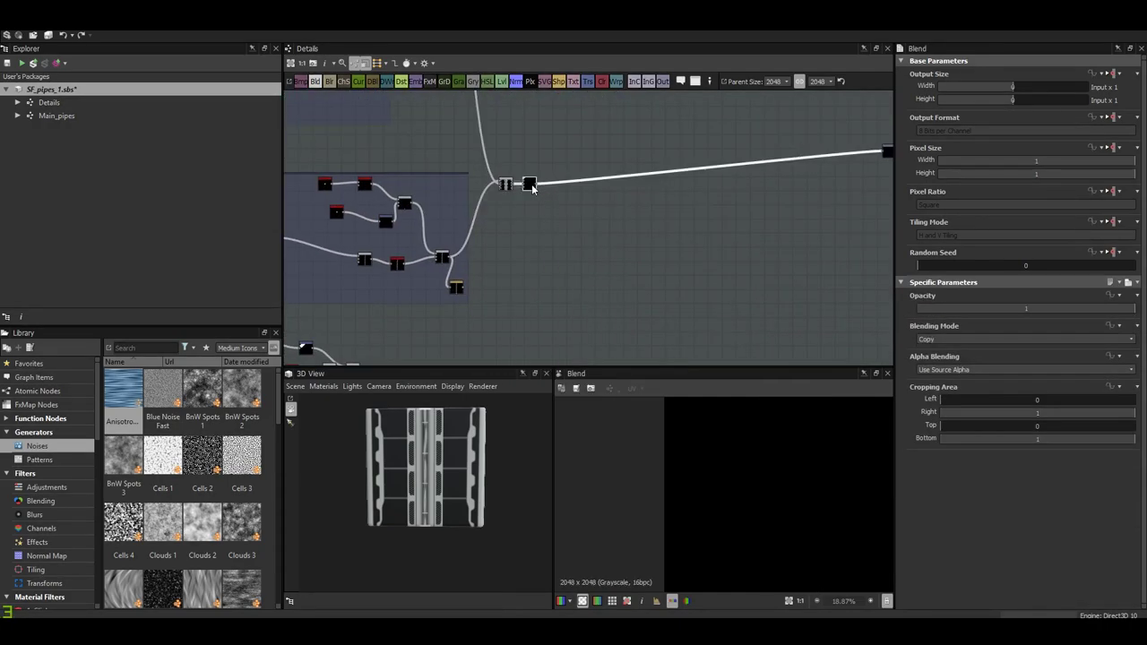
scroll(538, 224, down, 3)
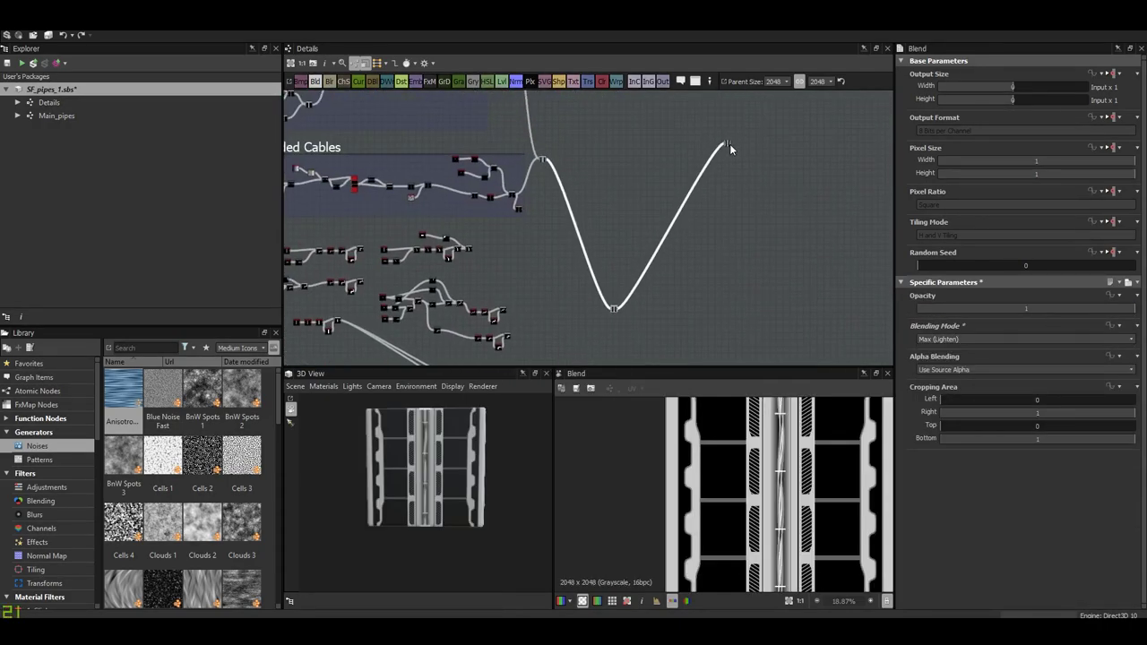
middle_drag(744, 213, 664, 233)
click(682, 146)
scroll(555, 296, down, 2)
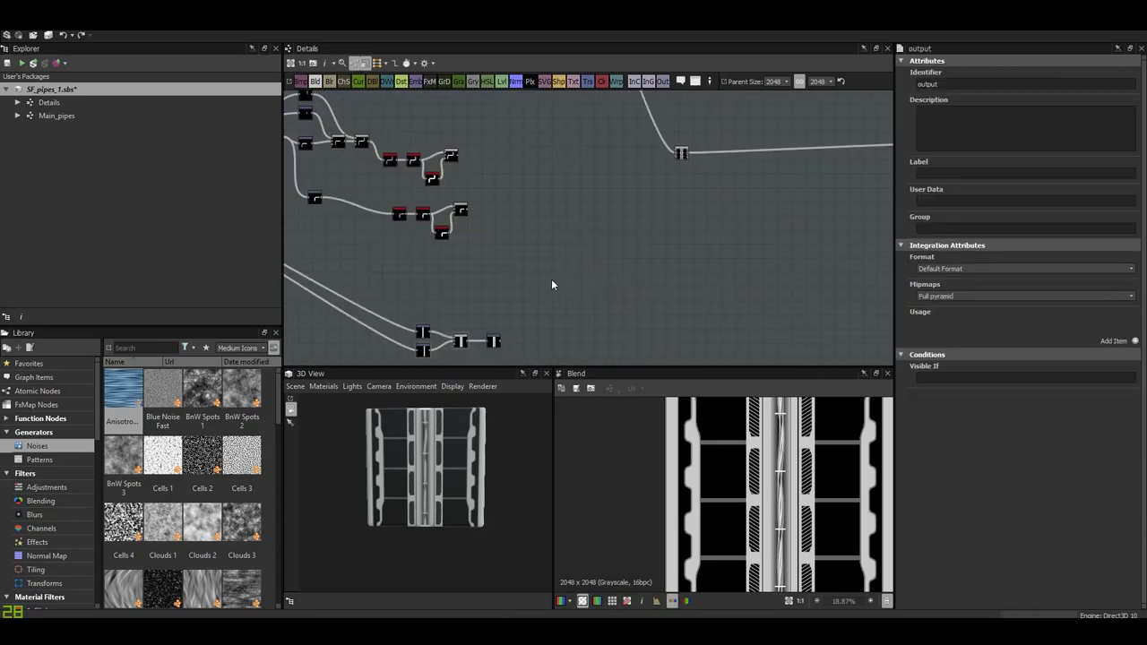
right_click(552, 279)
click(591, 264)
drag(557, 276, 649, 192)
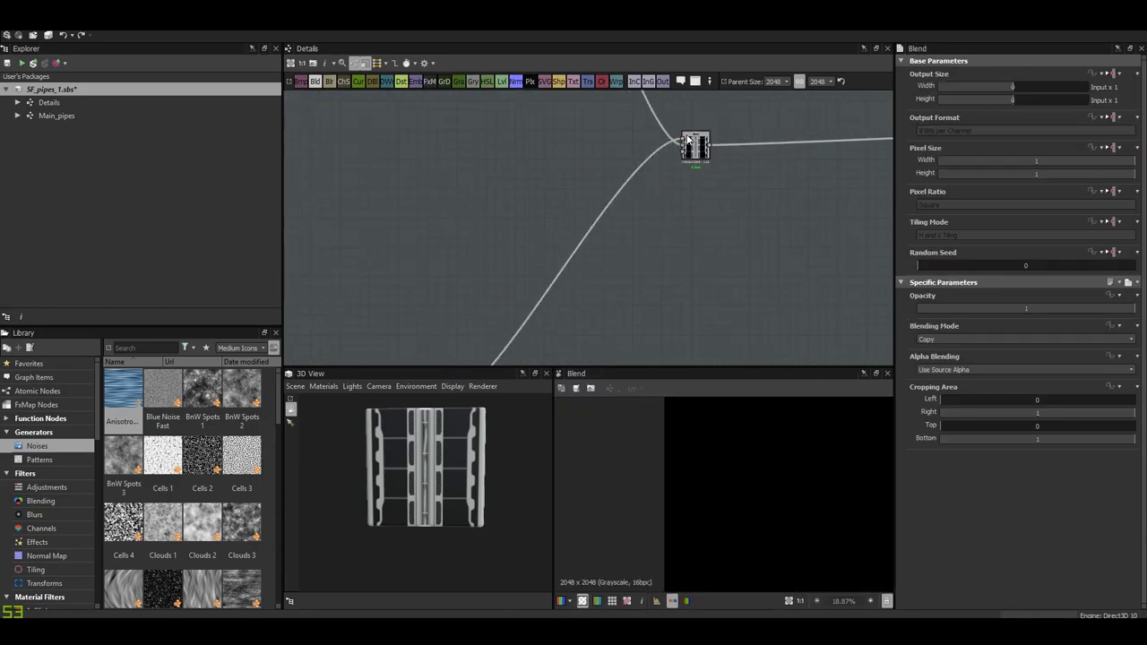
scroll(538, 238, down, 2)
click(1021, 339)
- Set the new Blend to Max (Lighten) and slide the vertical pipe sideways
click(950, 389)
scroll(618, 174, up, 2)
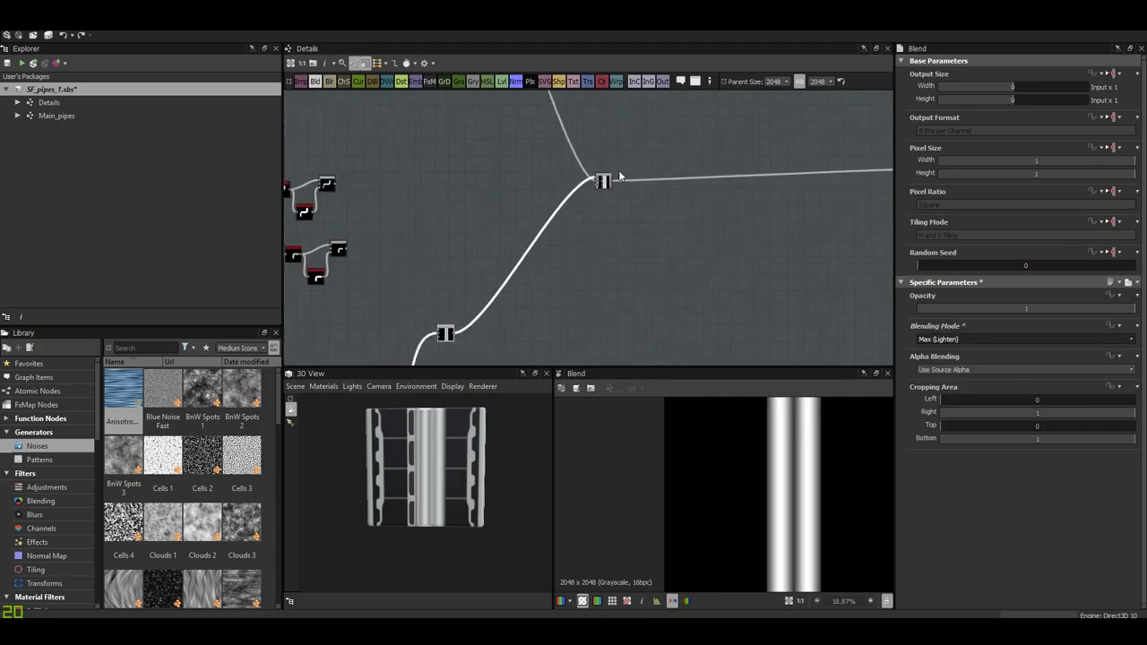
scroll(619, 175, up, 1)
scroll(486, 452, up, 3)
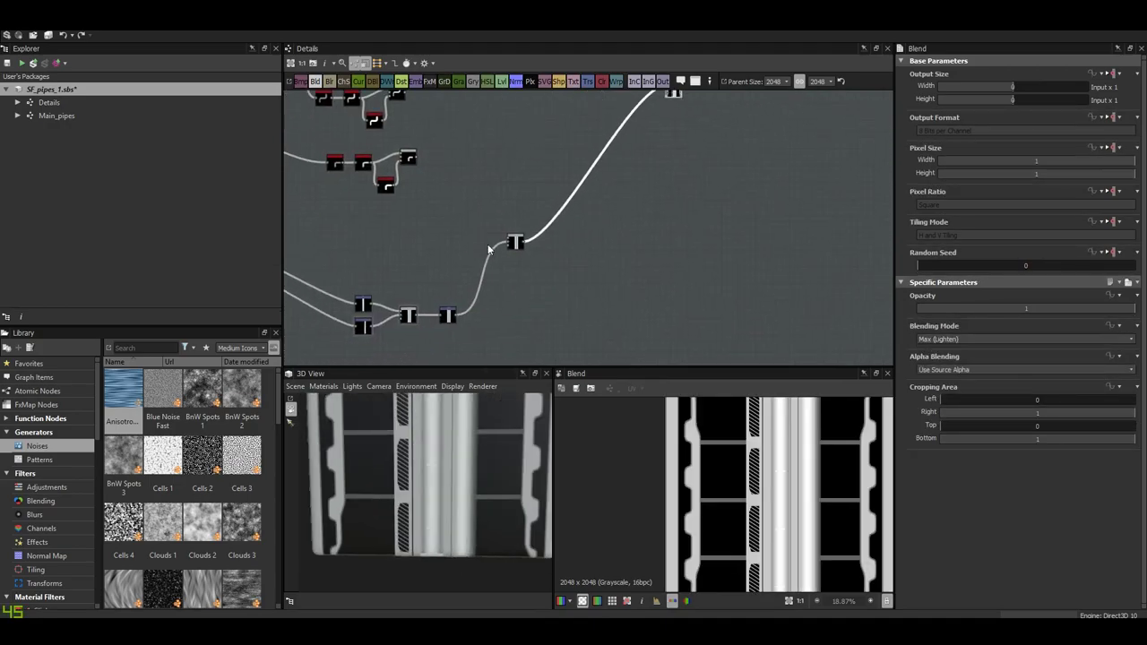
click(447, 316)
scroll(801, 525, up, 2)
drag(801, 526, 740, 526)
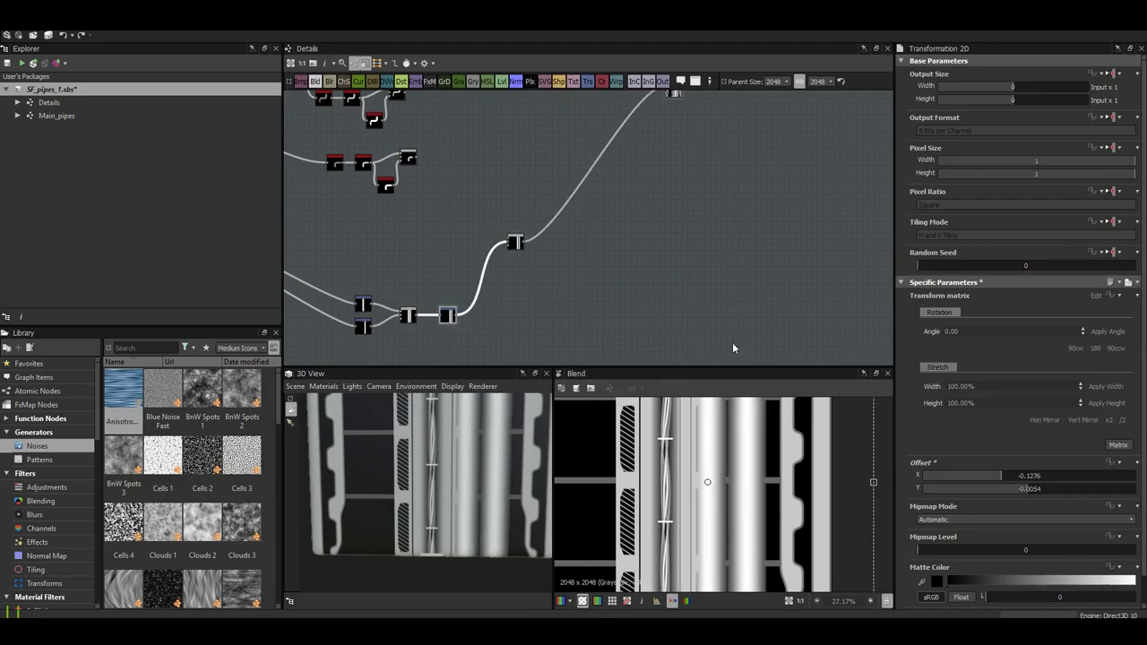
- Lower the pipe Blend's opacity to 0.7, checking it in the 3D preview
middle_drag(733, 349, 654, 462)
click(594, 202)
drag(1129, 307, 1027, 308)
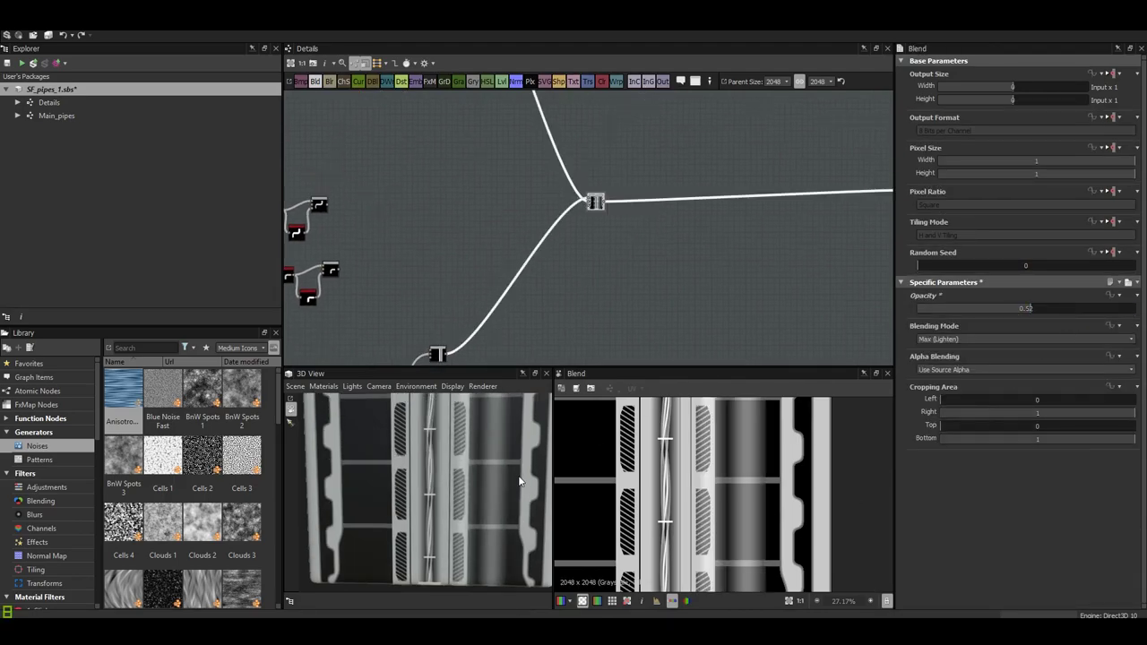
mouse_move(519, 481)
mouse_down()
mouse_move(449, 447)
mouse_move(461, 438)
mouse_move(481, 512)
mouse_move(454, 510)
mouse_move(453, 487)
mouse_move(497, 470)
mouse_move(486, 496)
mouse_move(609, 426)
mouse_up()
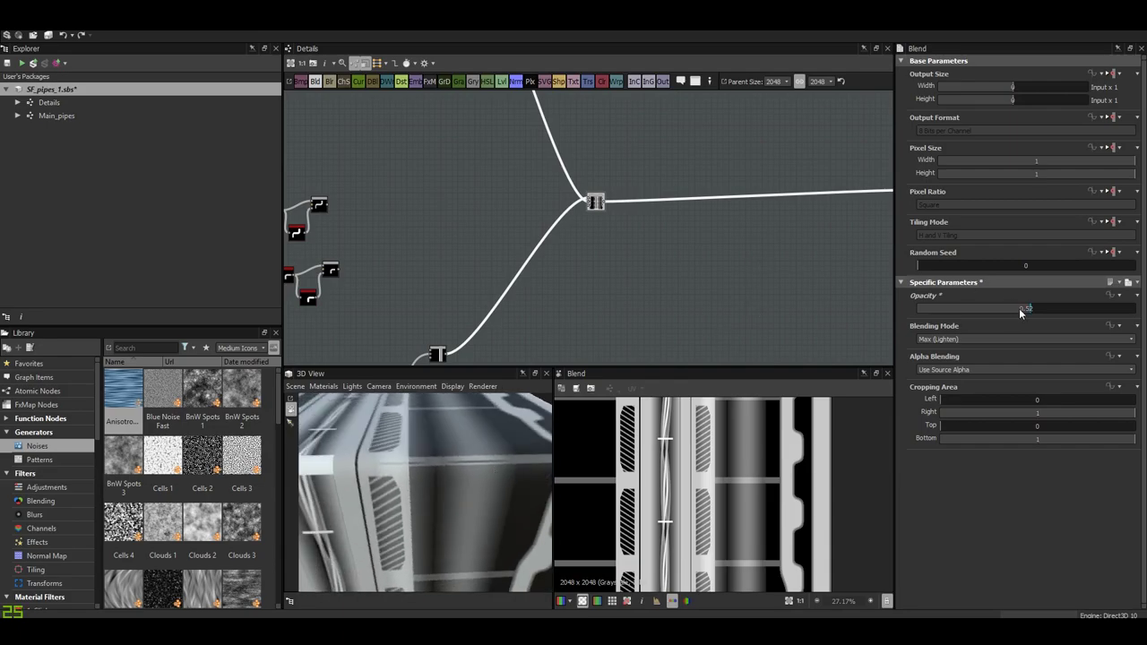
mouse_move(1020, 312)
mouse_down()
mouse_move(999, 316)
mouse_move(1091, 311)
mouse_up()
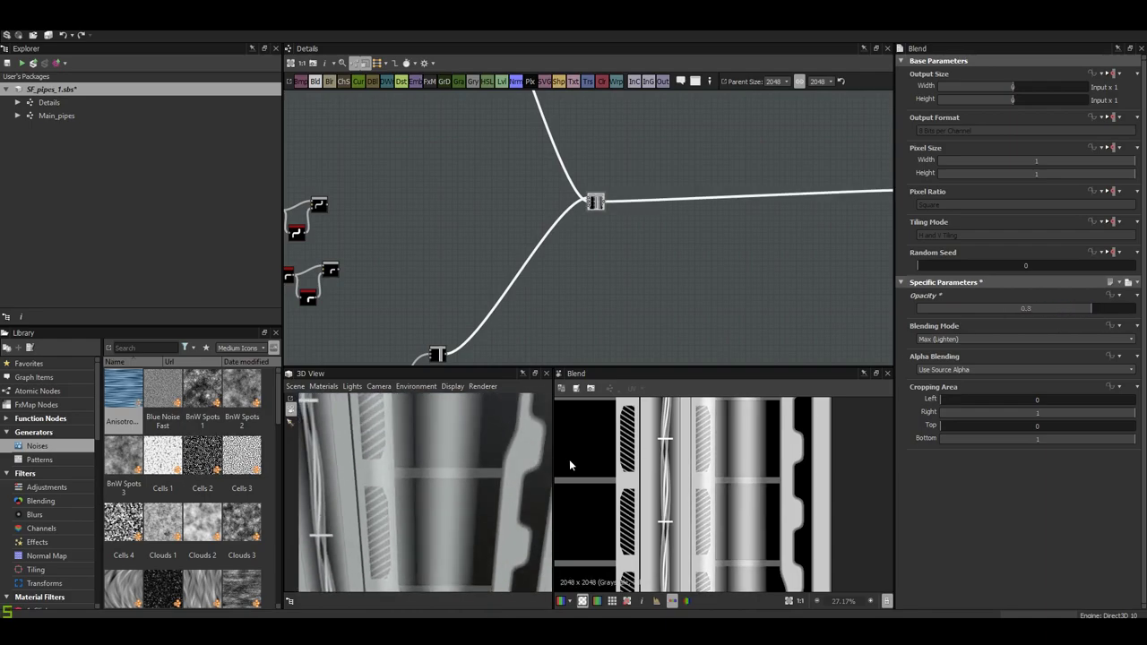
drag(1092, 312, 1069, 312)
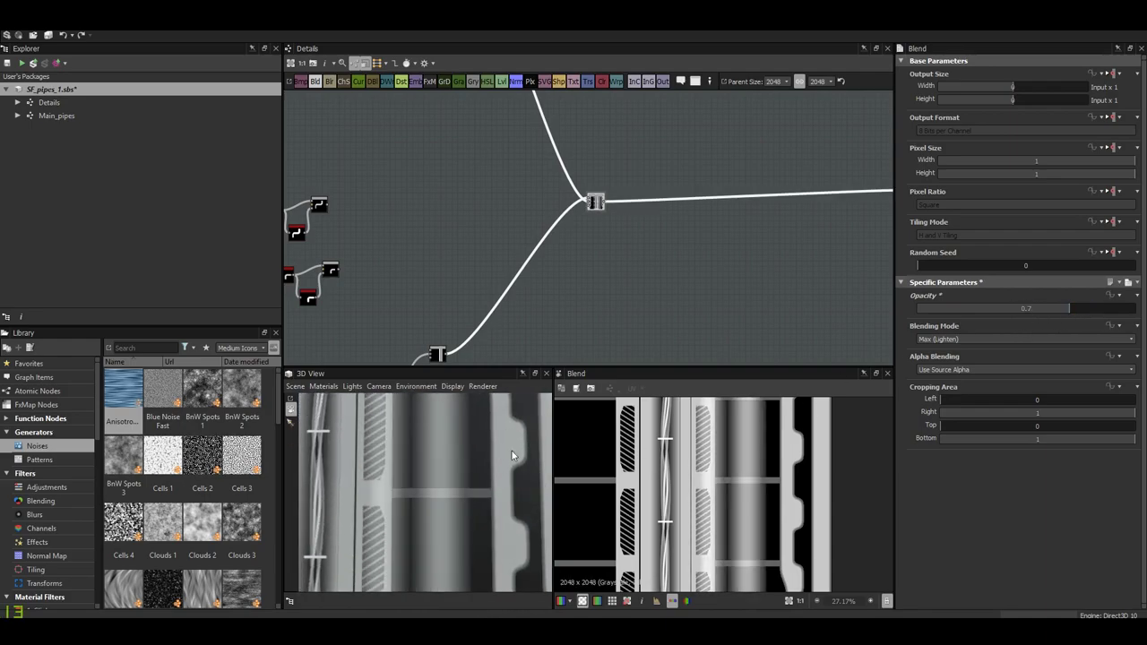
scroll(475, 502, down, 5)
mouse_move(427, 459)
mouse_down()
mouse_move(429, 510)
mouse_move(440, 421)
mouse_move(475, 463)
mouse_move(465, 509)
mouse_up()
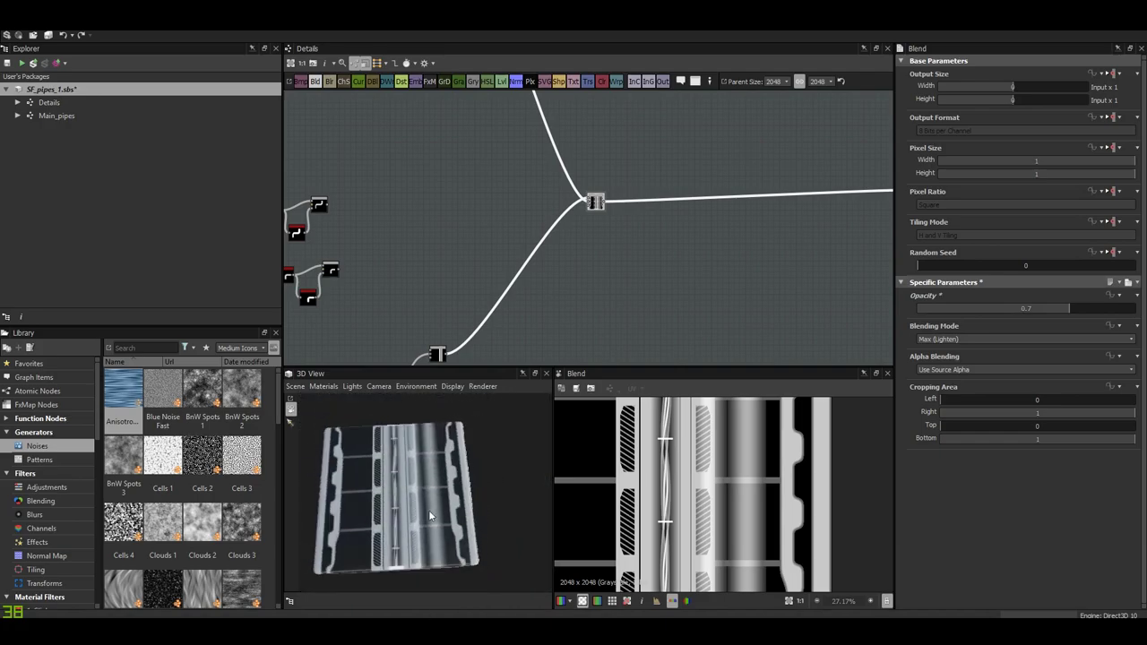
- Save the package and duplicate the vertical pipe node chain
click(9, 63)
scroll(457, 236, down, 3)
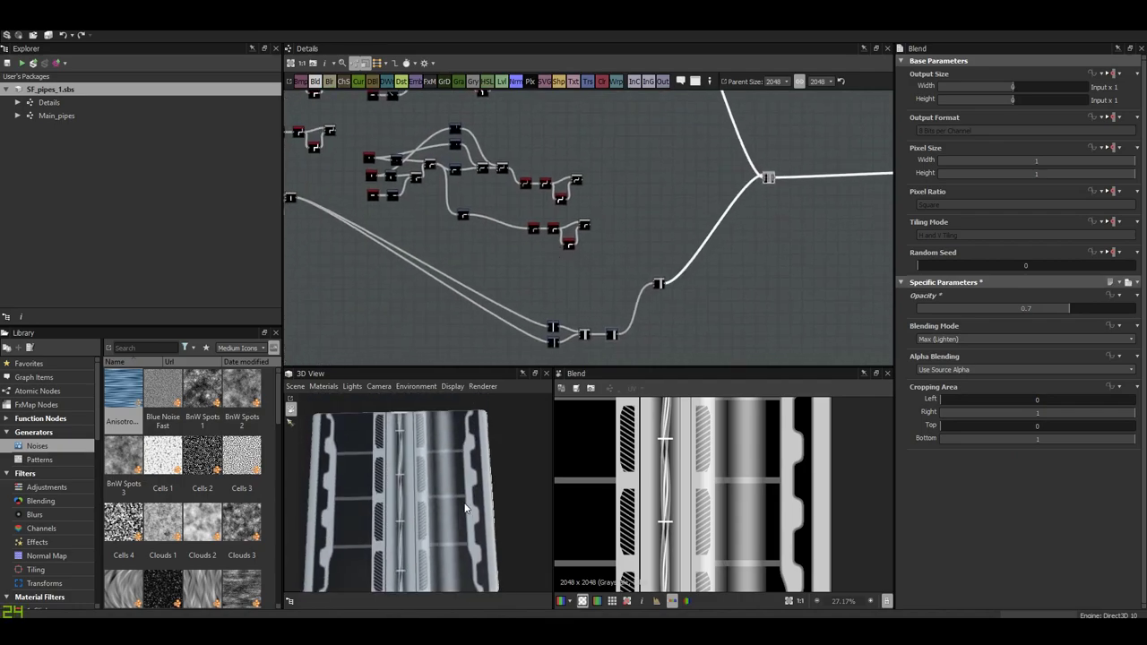
scroll(543, 264, down, 2)
scroll(559, 264, down, 2)
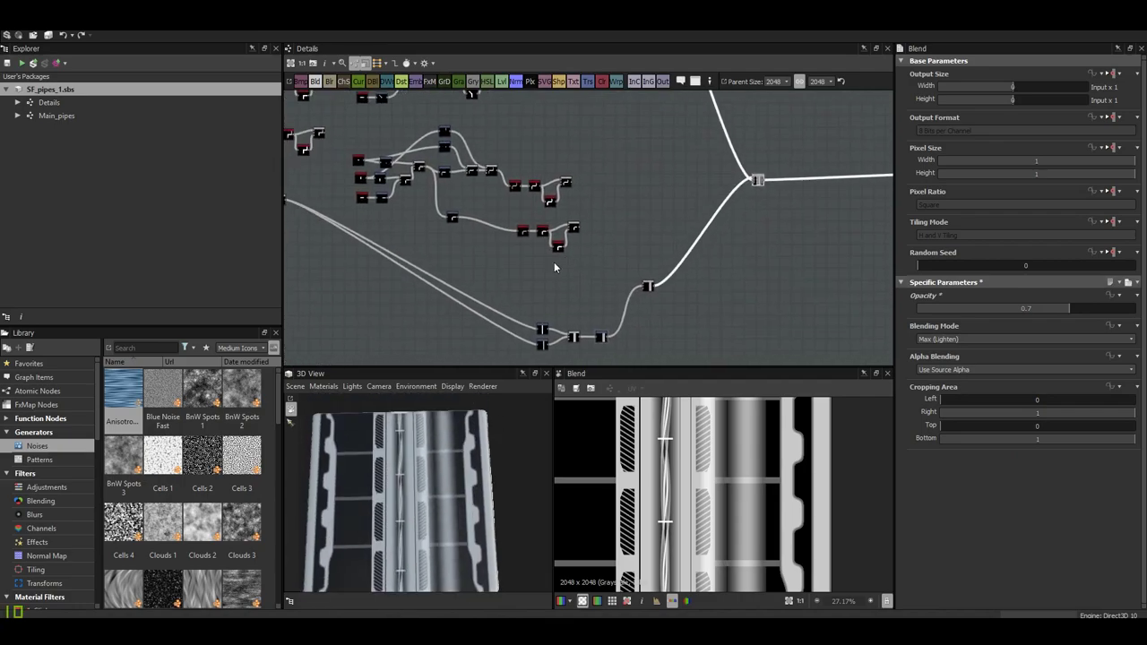
scroll(430, 210, down, 2)
middle_drag(668, 307, 588, 305)
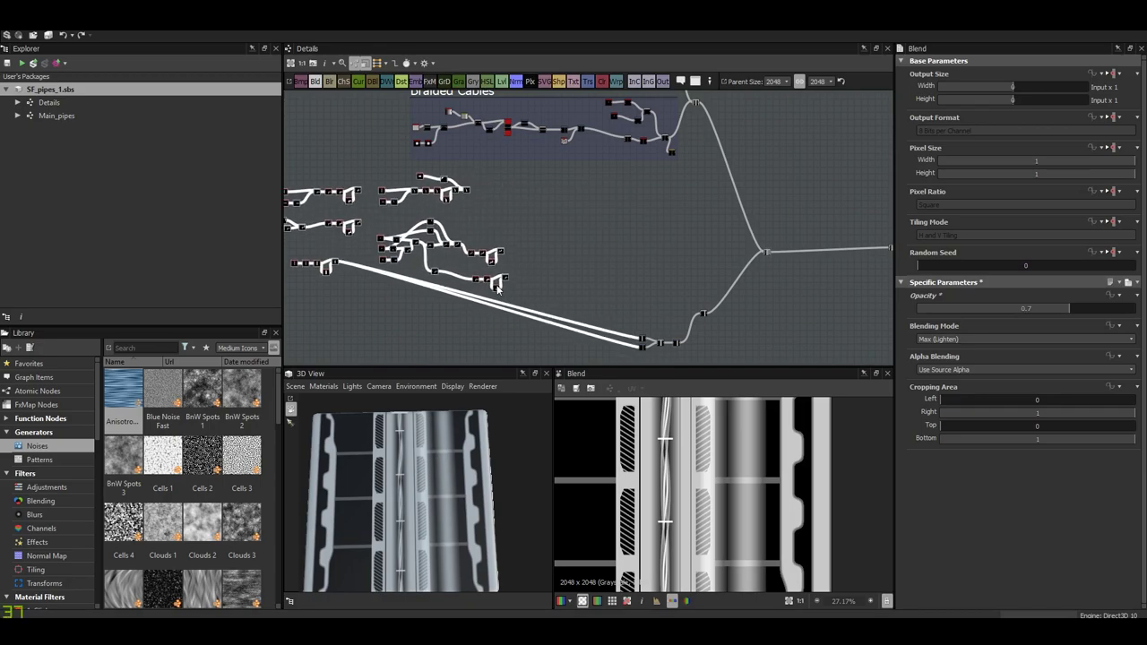
scroll(579, 267, up, 2)
drag(452, 423, 478, 533)
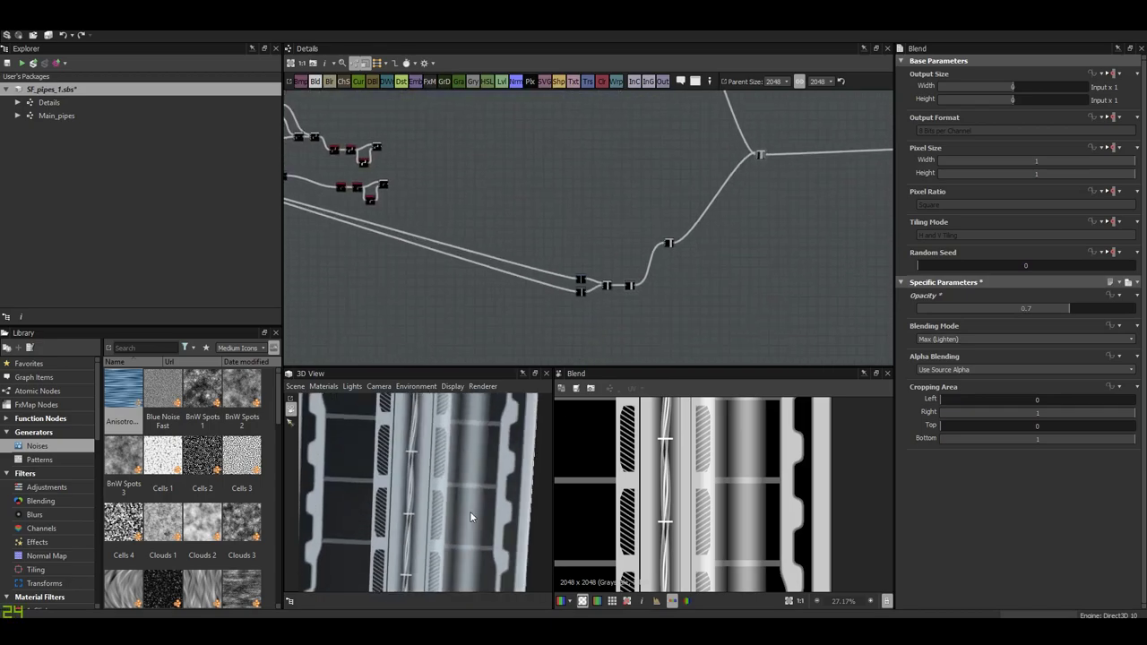
key(ctrl+d)
- Place the duplicate chain above the original and shift its pipes sideways
click(627, 269)
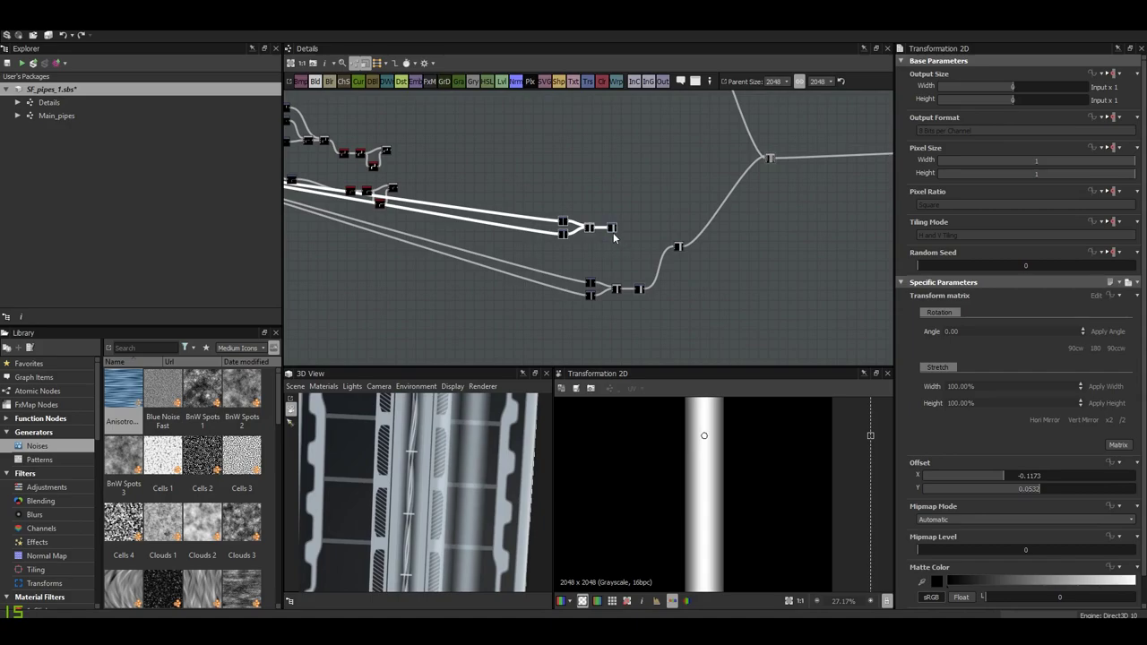
mouse_move(488, 431)
mouse_down()
mouse_move(487, 487)
mouse_move(502, 484)
mouse_up()
scroll(599, 251, up, 3)
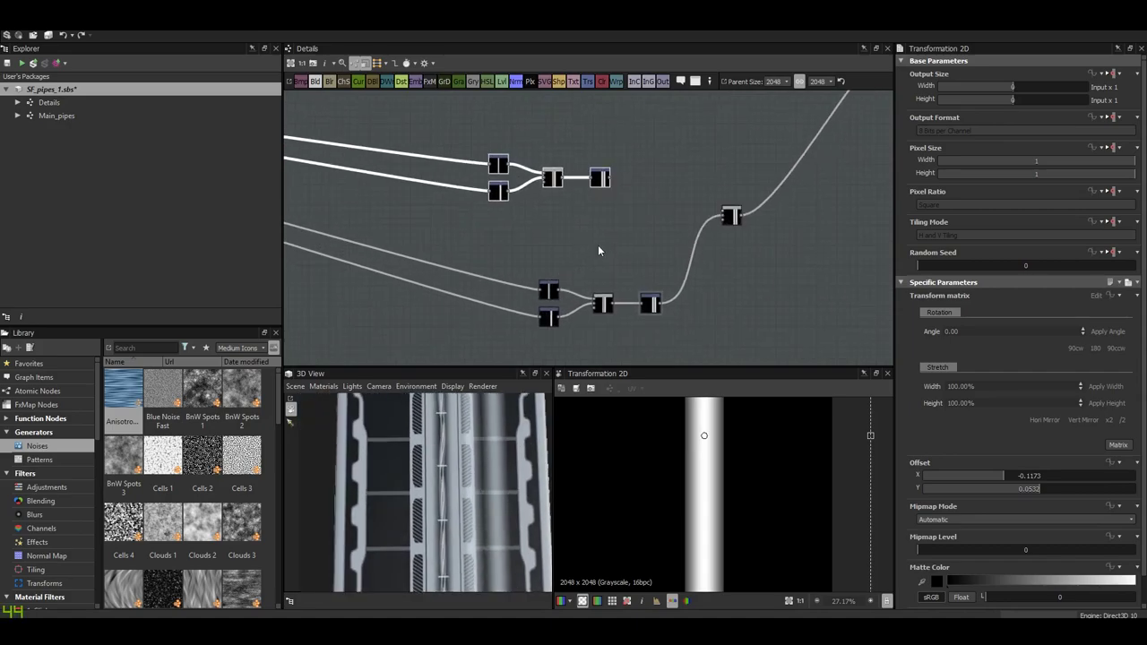
double_click(734, 222)
click(600, 177)
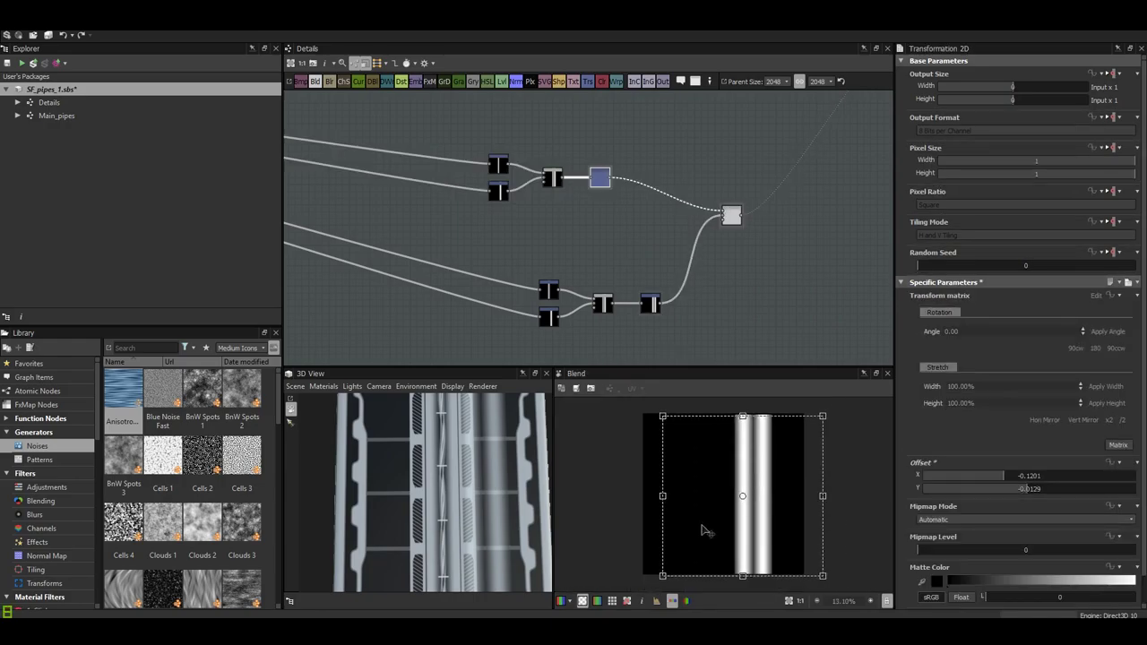
mouse_move(705, 530)
mouse_down()
mouse_move(664, 524)
mouse_move(676, 525)
mouse_up()
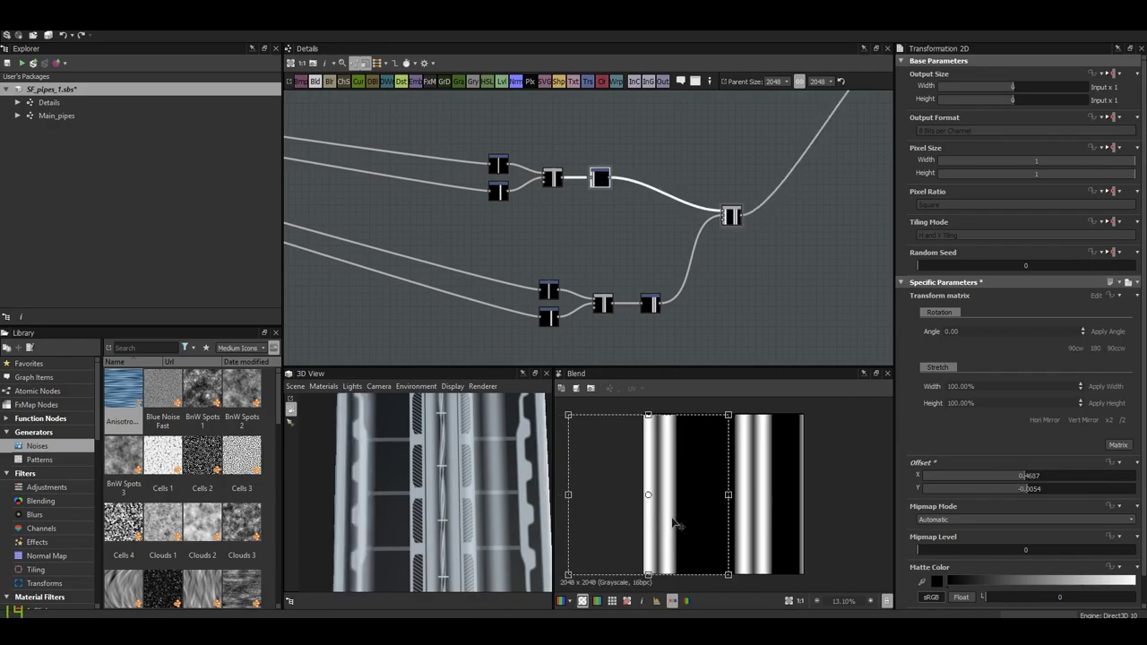
double_click(503, 195)
key(ctrl+z)
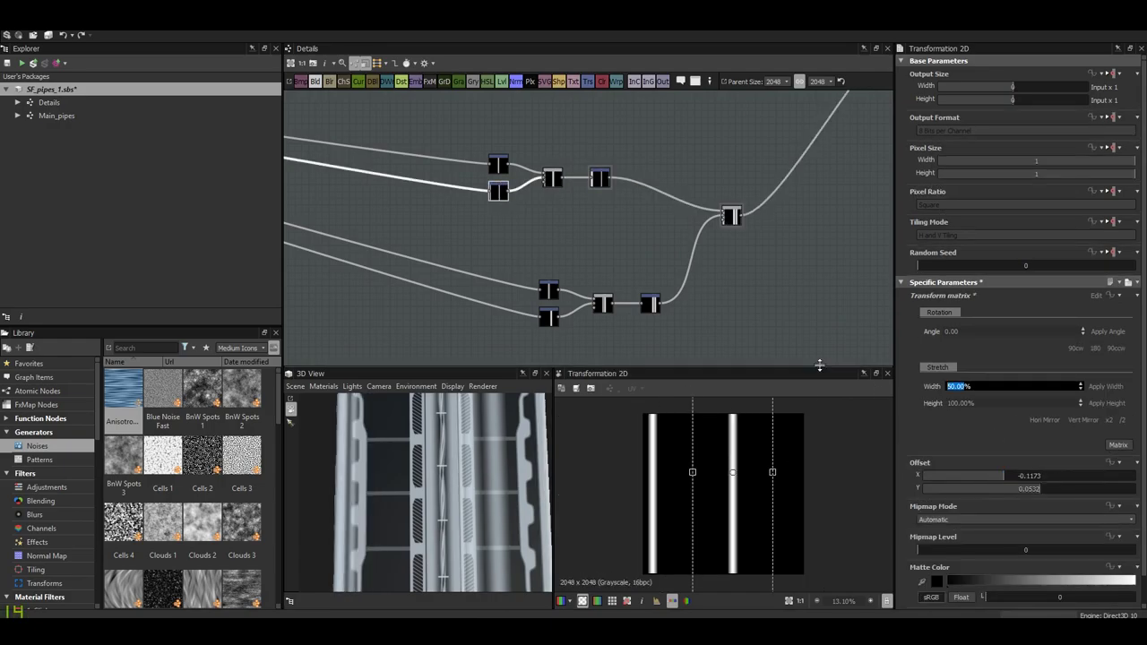
key(ctrl+z)
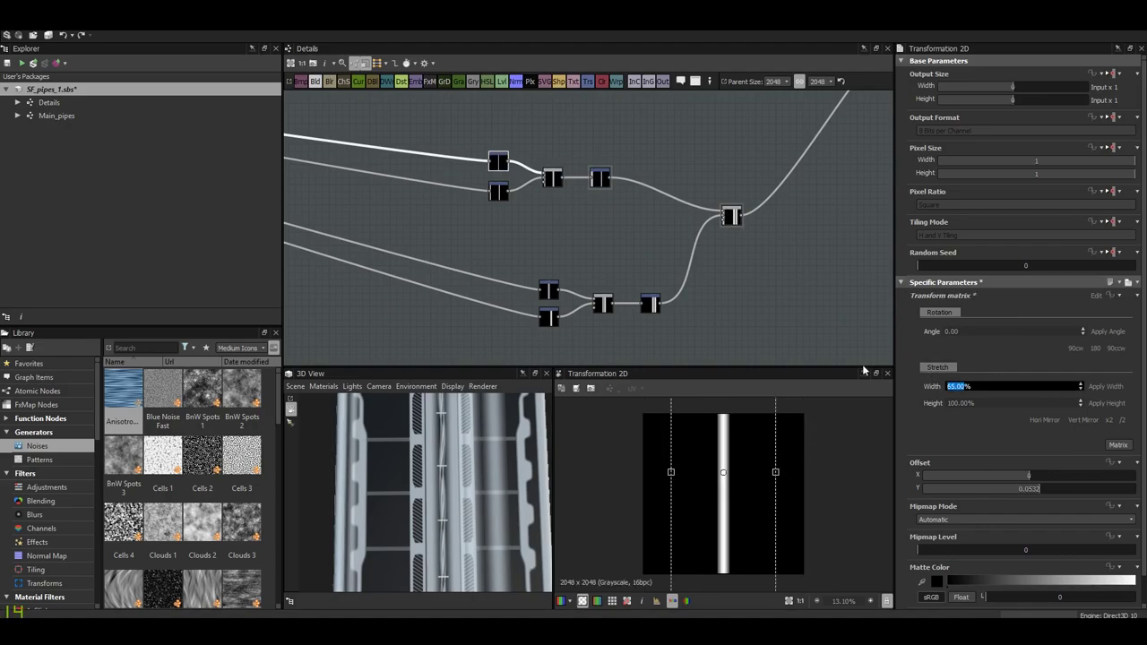
double_click(731, 217)
- Move the upper pipe to offset X 0.5643 and disable tiling on its transform
scroll(748, 500, up, 1)
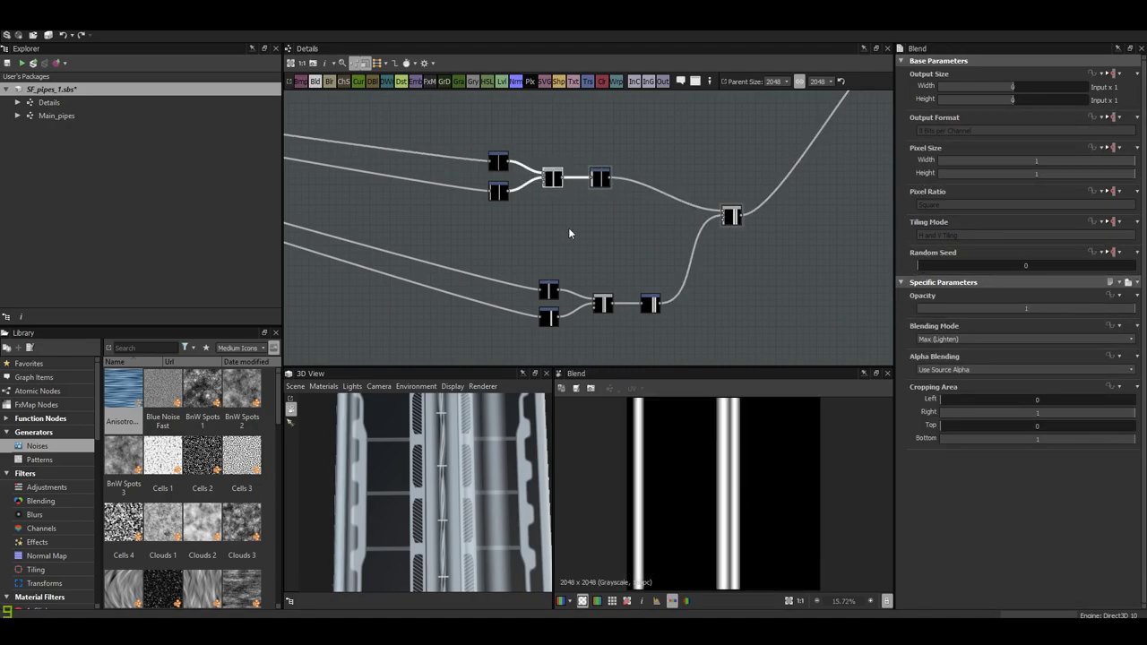
click(499, 161)
drag(732, 518, 662, 515)
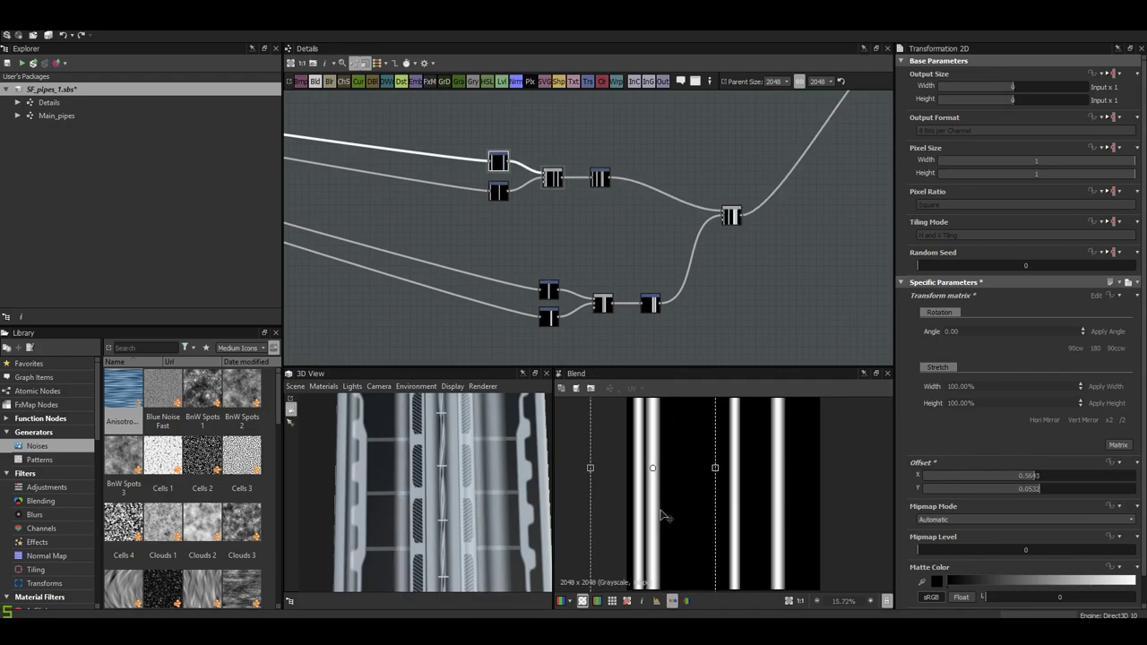
drag(653, 467, 690, 470)
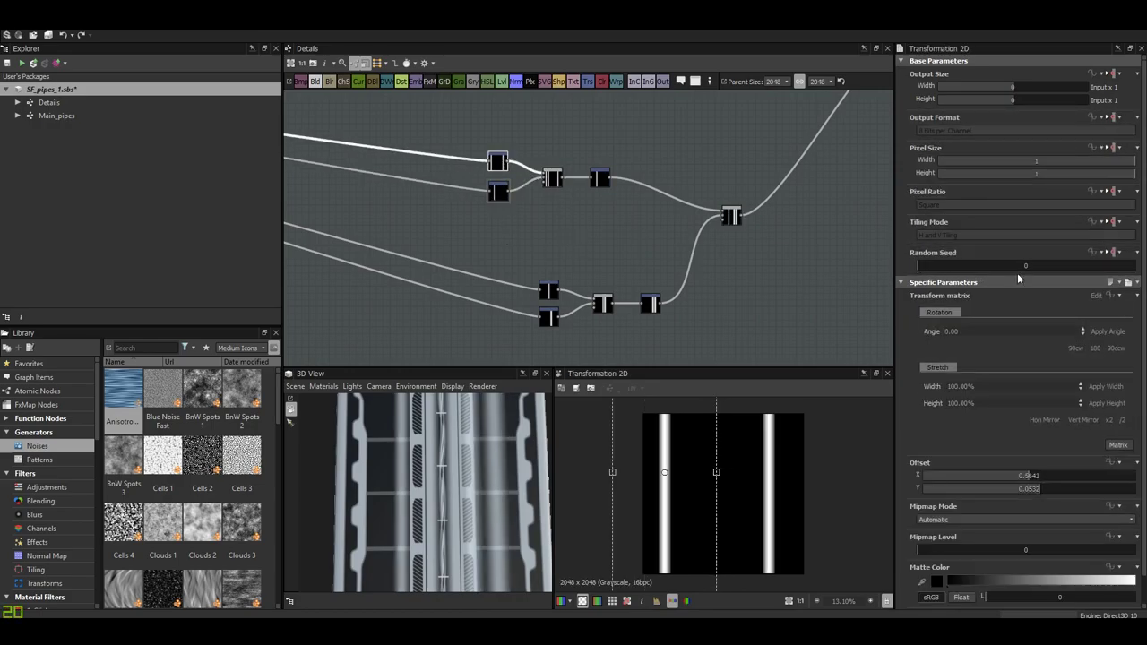
click(1108, 266)
- Shift the copied pipe's Transformation 2D offset sideways to X -0.2512
double_click(552, 178)
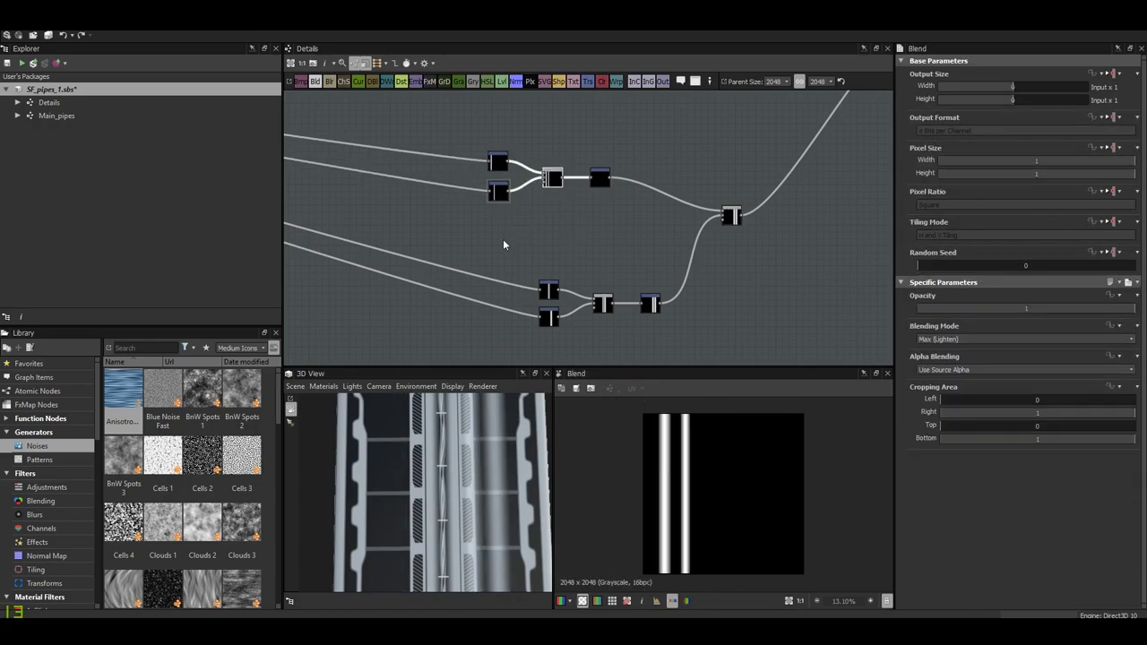
click(497, 191)
drag(674, 500, 654, 499)
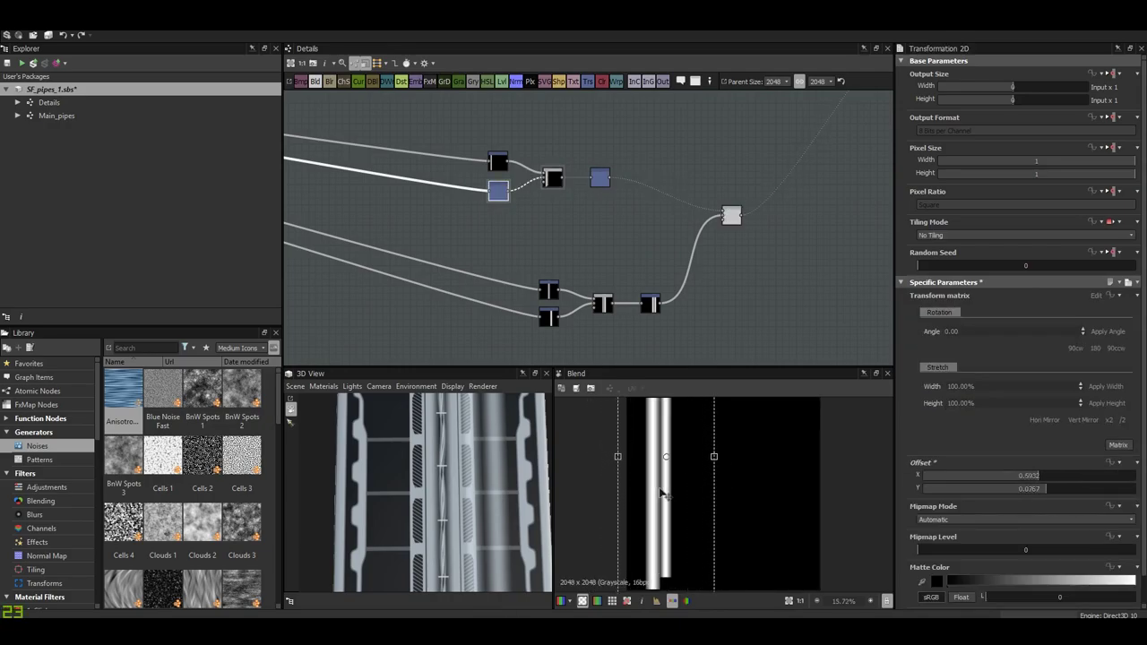
double_click(462, 237)
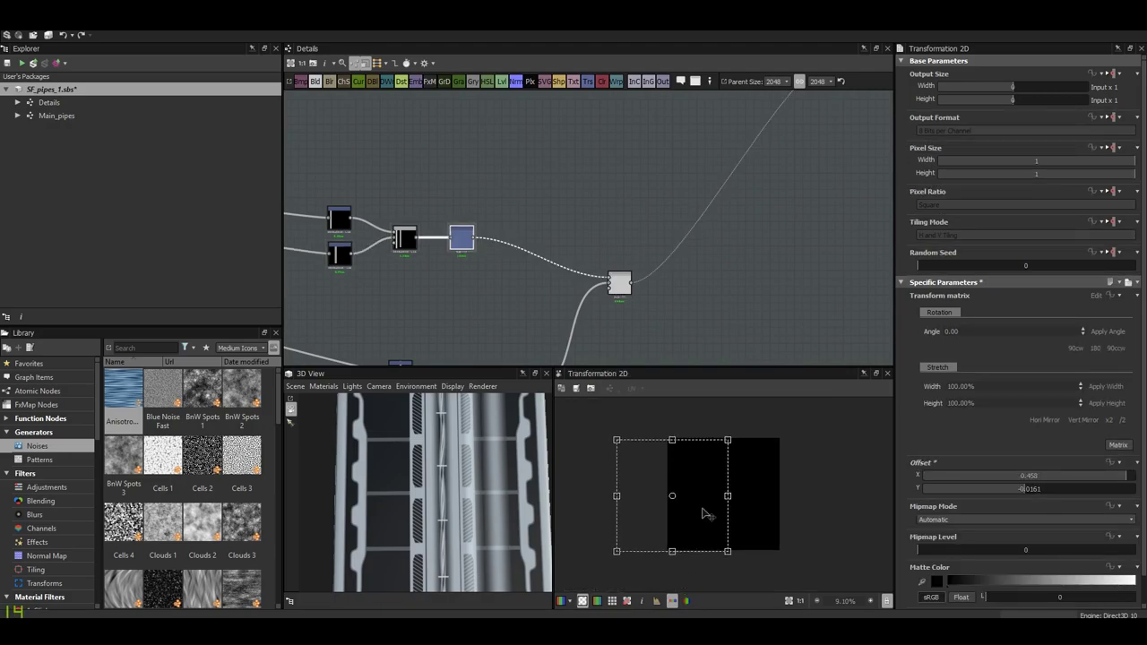
middle_drag(543, 256, 593, 228)
click(387, 194)
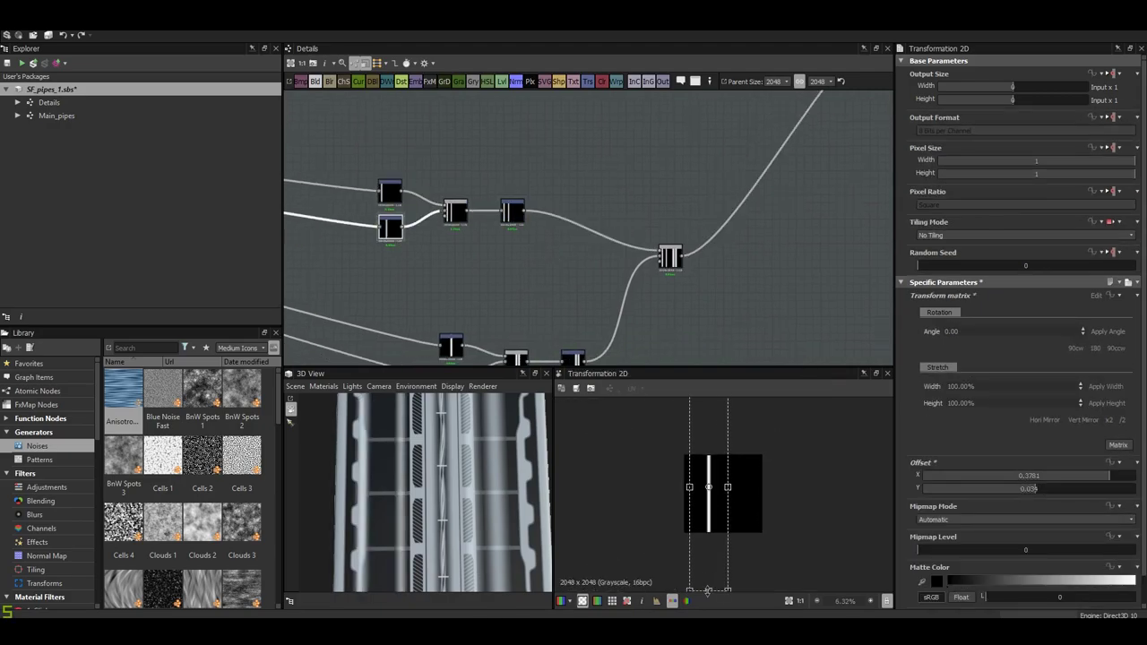
scroll(538, 269, down, 2)
double_click(462, 296)
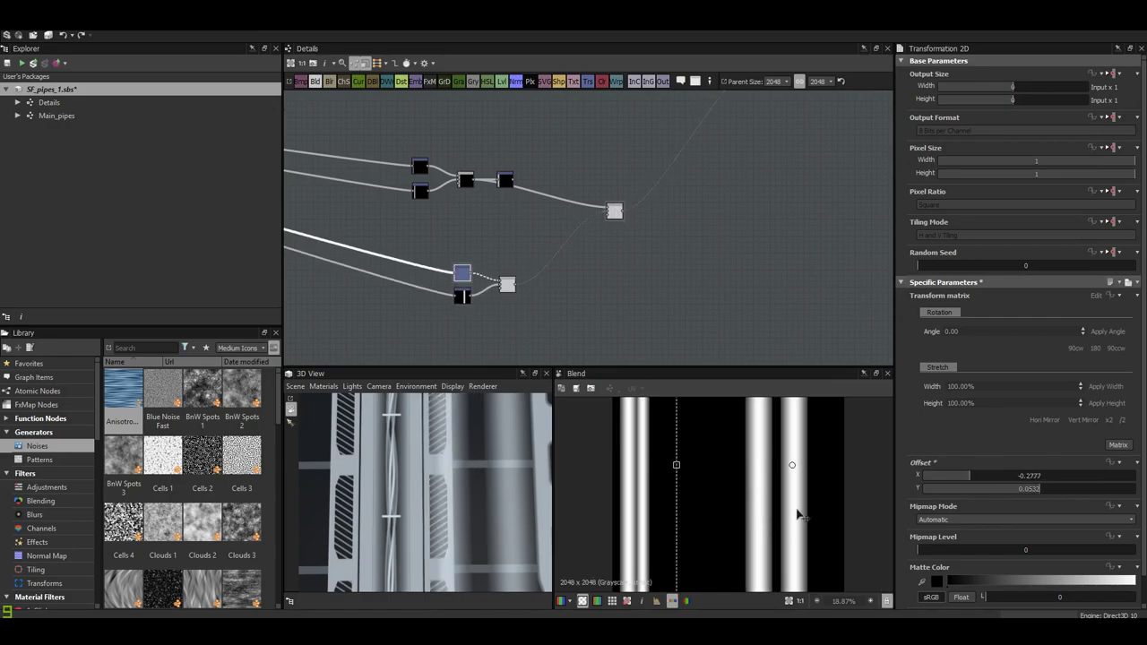
drag(799, 514, 791, 518)
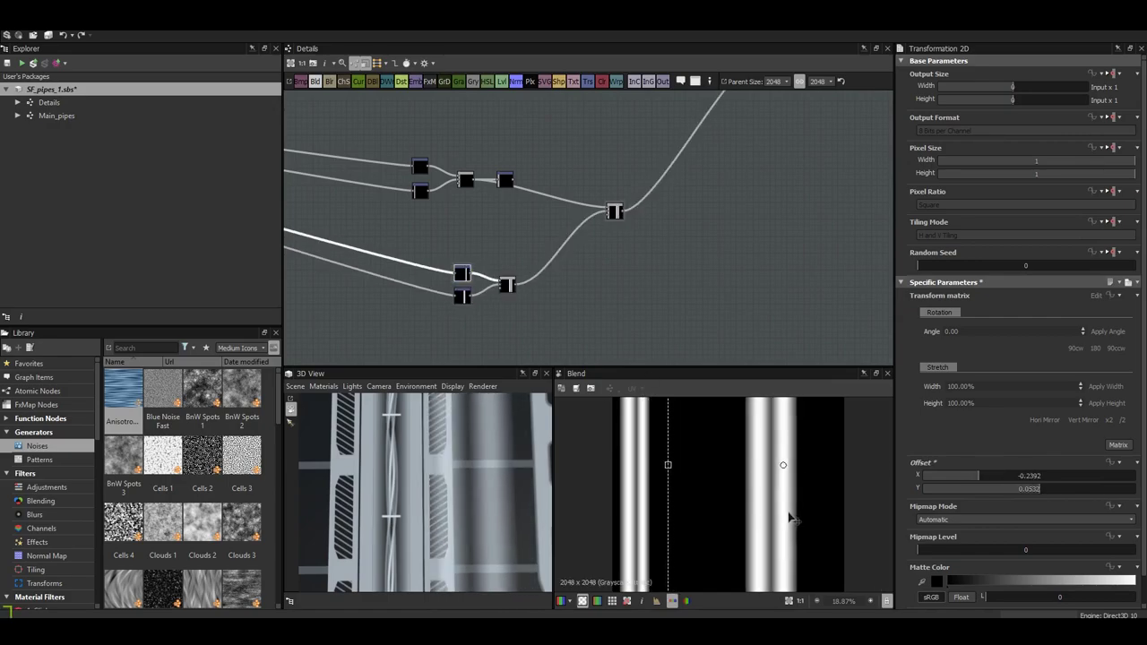
scroll(762, 502, up, 10)
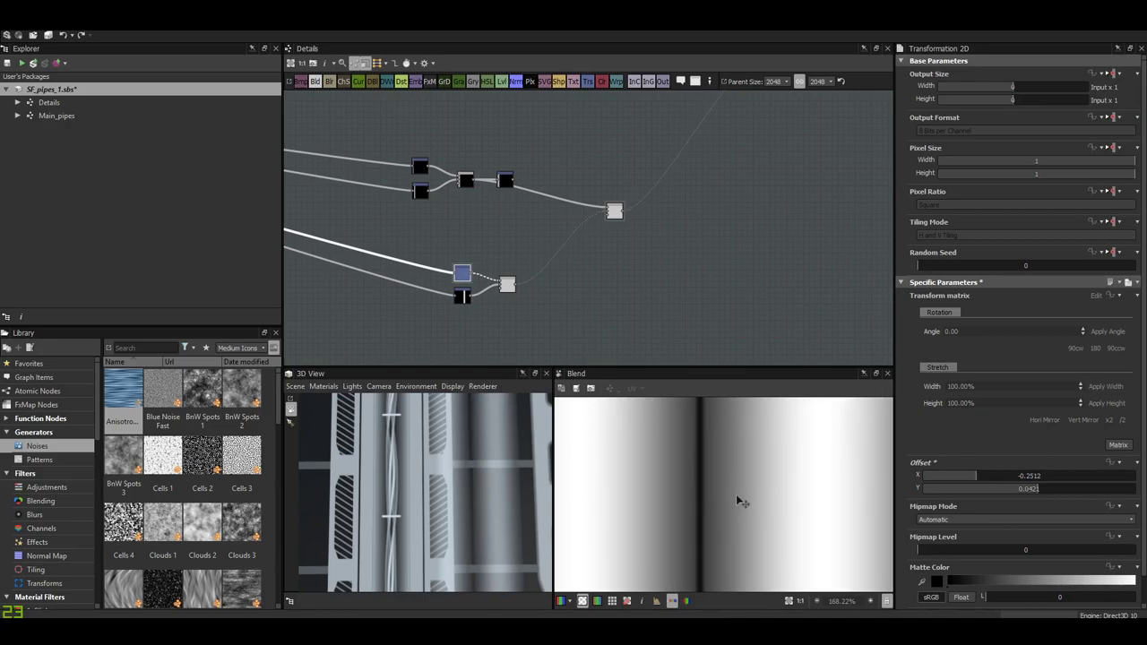
scroll(468, 482, up, 3)
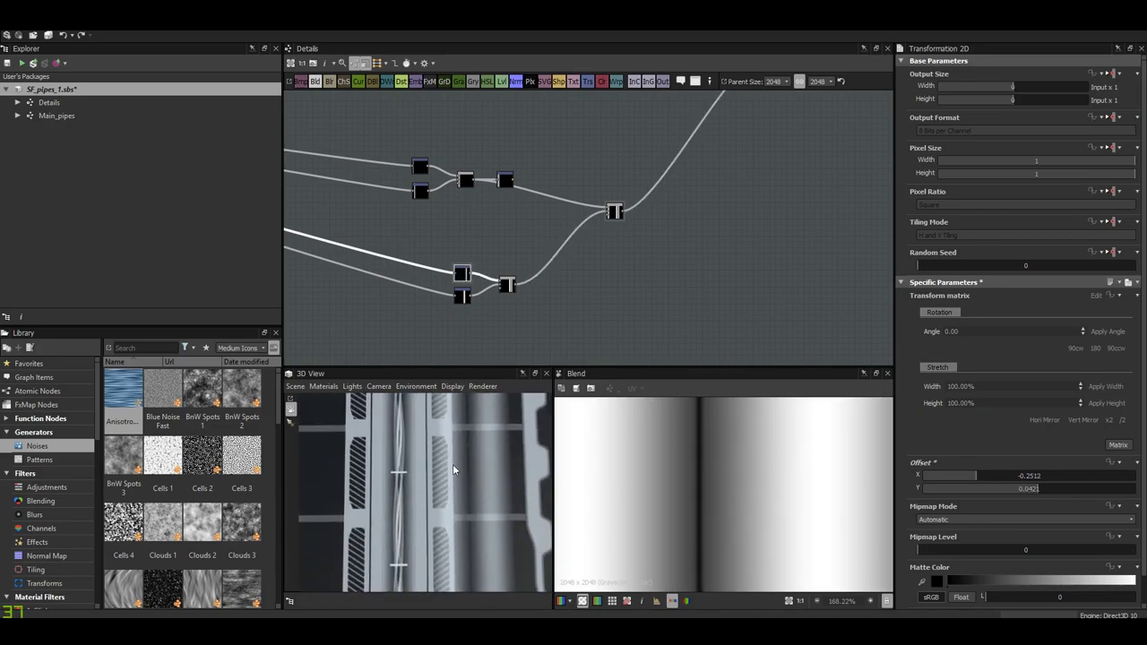
scroll(452, 475, up, 3)
scroll(446, 490, up, 2)
- Lower the next Max (Lighten) Blend's opacity to about 0.73
double_click(614, 211)
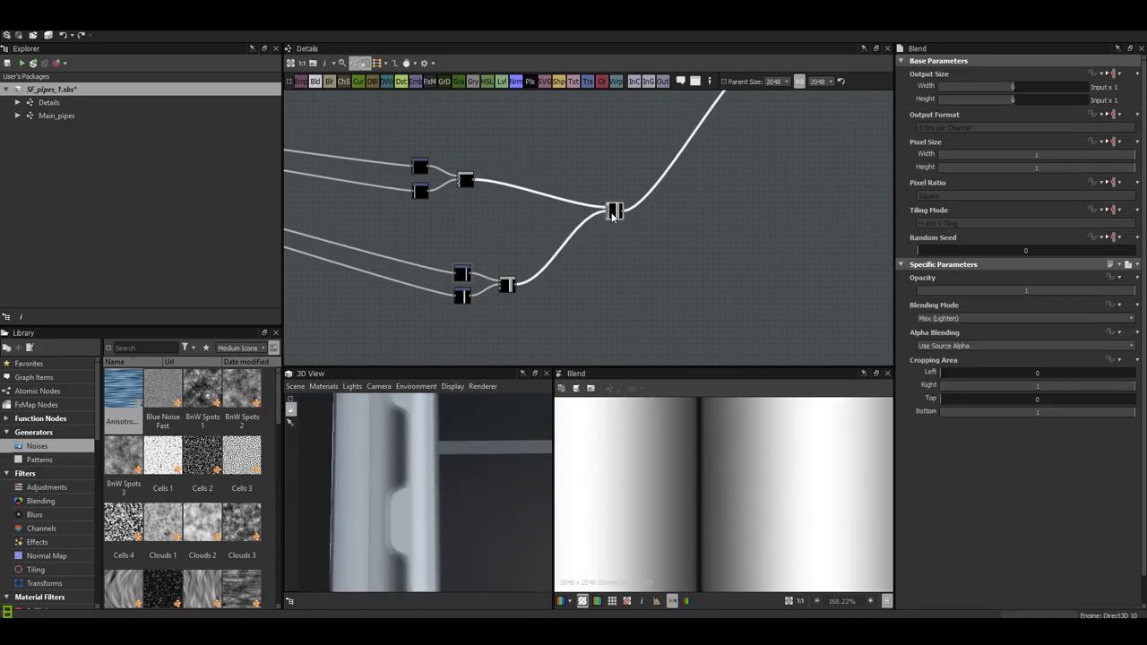
scroll(750, 514, up, 2)
scroll(749, 514, up, 2)
scroll(749, 514, up, 2)
scroll(492, 267, up, 3)
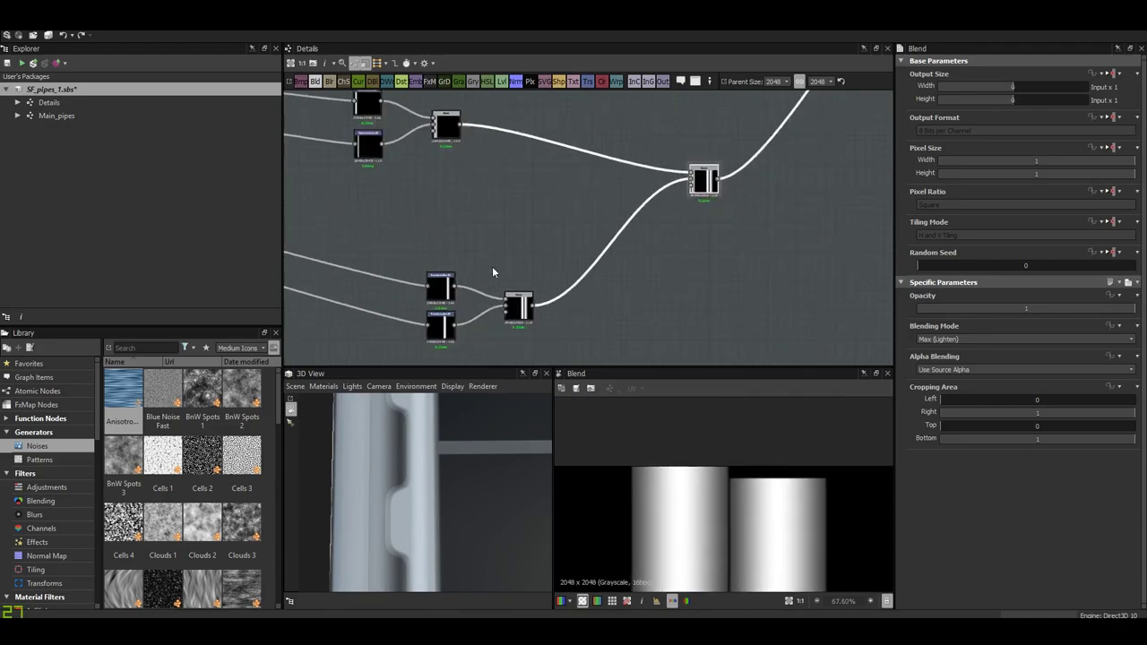
double_click(420, 299)
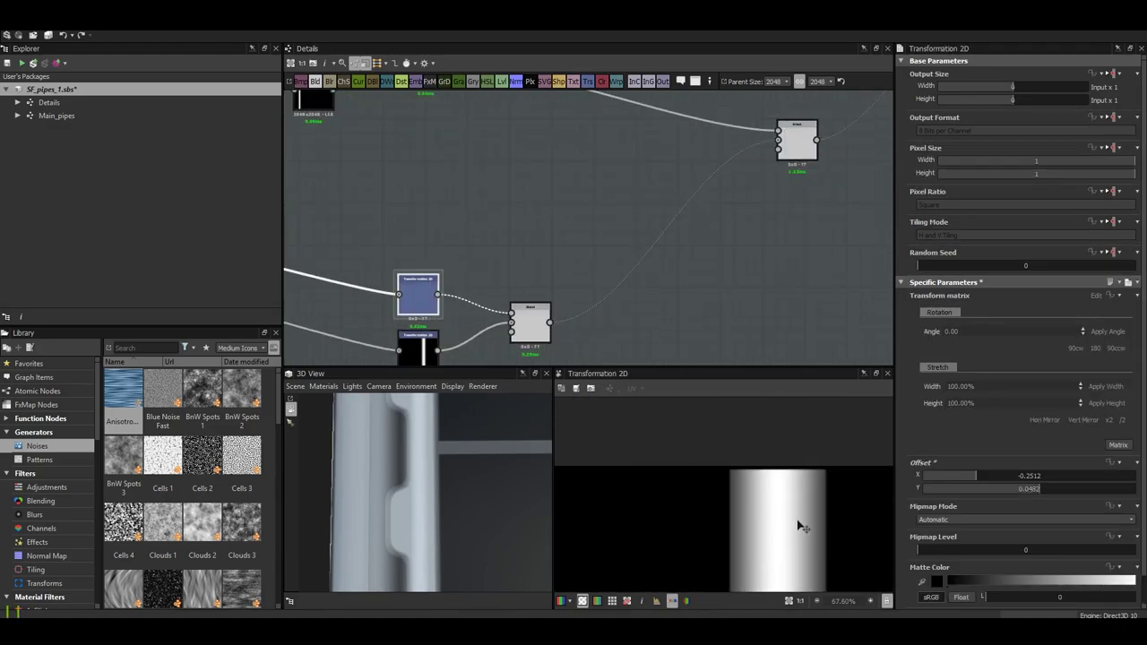
click(779, 332)
scroll(755, 550, down, 3)
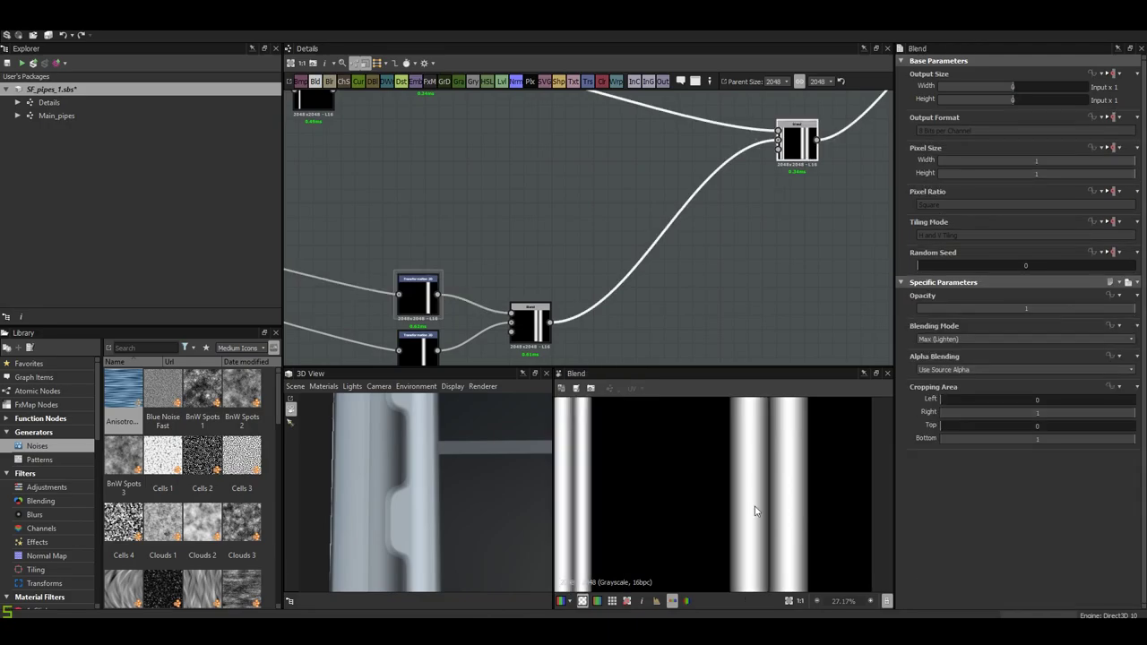
click(1097, 309)
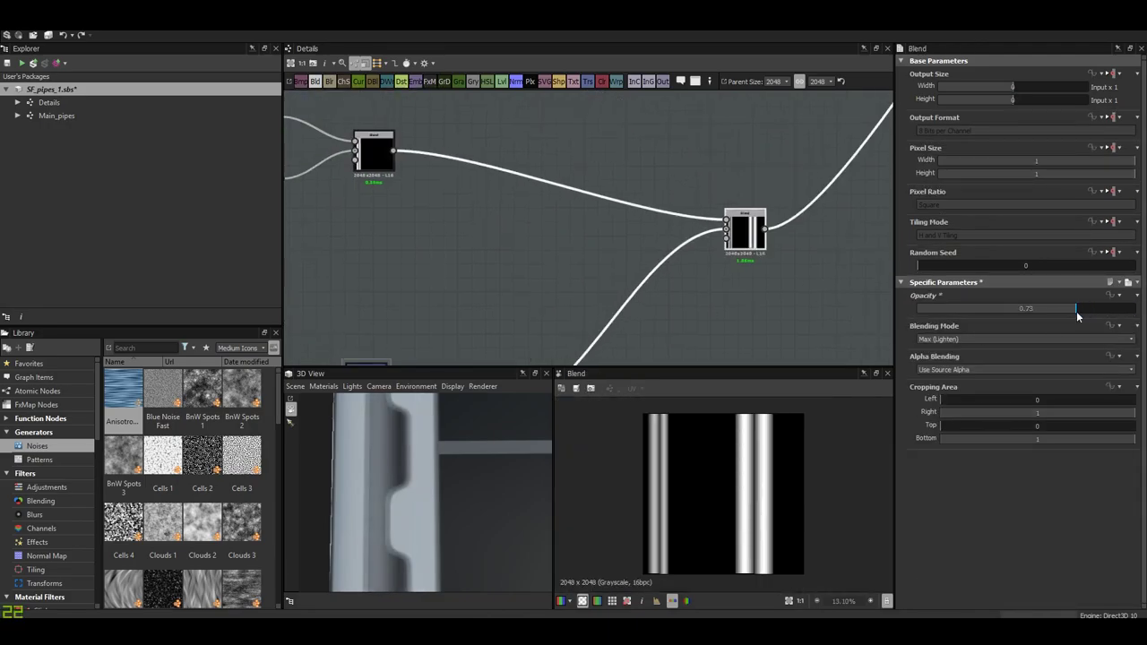
- Re-offset the copied pipe transforms so four vertical pipes of varying widths sit side by side
mouse_move(422, 495)
mouse_down()
mouse_move(400, 470)
mouse_move(388, 509)
mouse_move(409, 486)
mouse_move(446, 526)
mouse_move(436, 476)
mouse_move(450, 462)
mouse_move(453, 478)
mouse_move(490, 469)
mouse_move(357, 482)
mouse_move(408, 536)
mouse_move(418, 489)
mouse_up()
middle_drag(423, 285, 539, 253)
click(539, 253)
scroll(652, 491, up, 5)
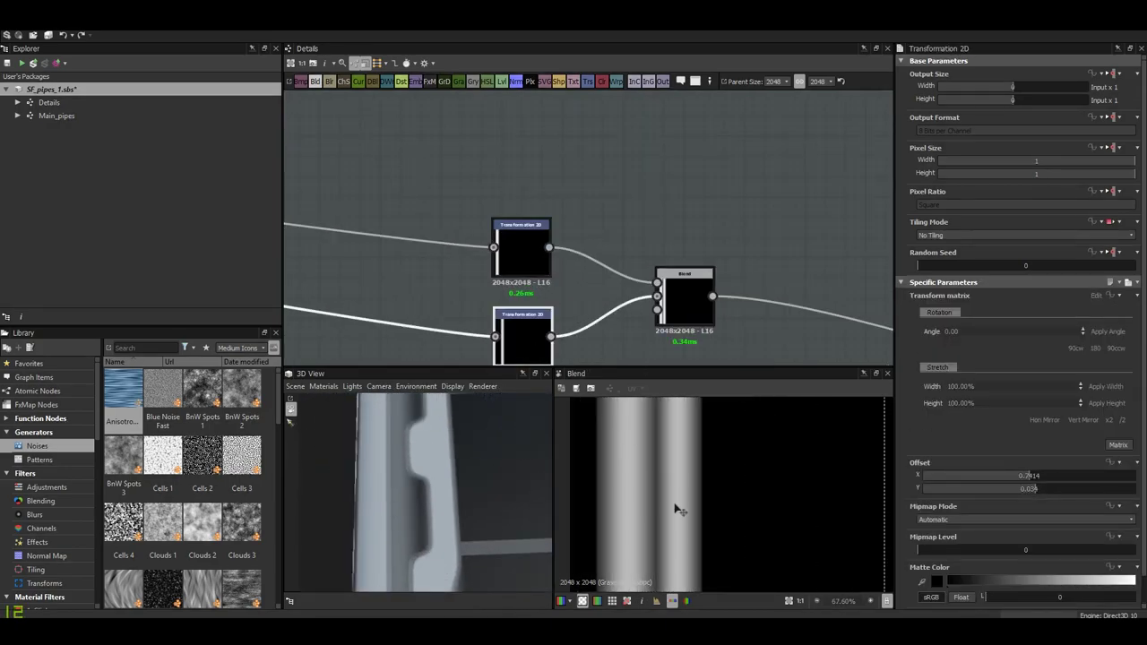
drag(678, 510, 689, 509)
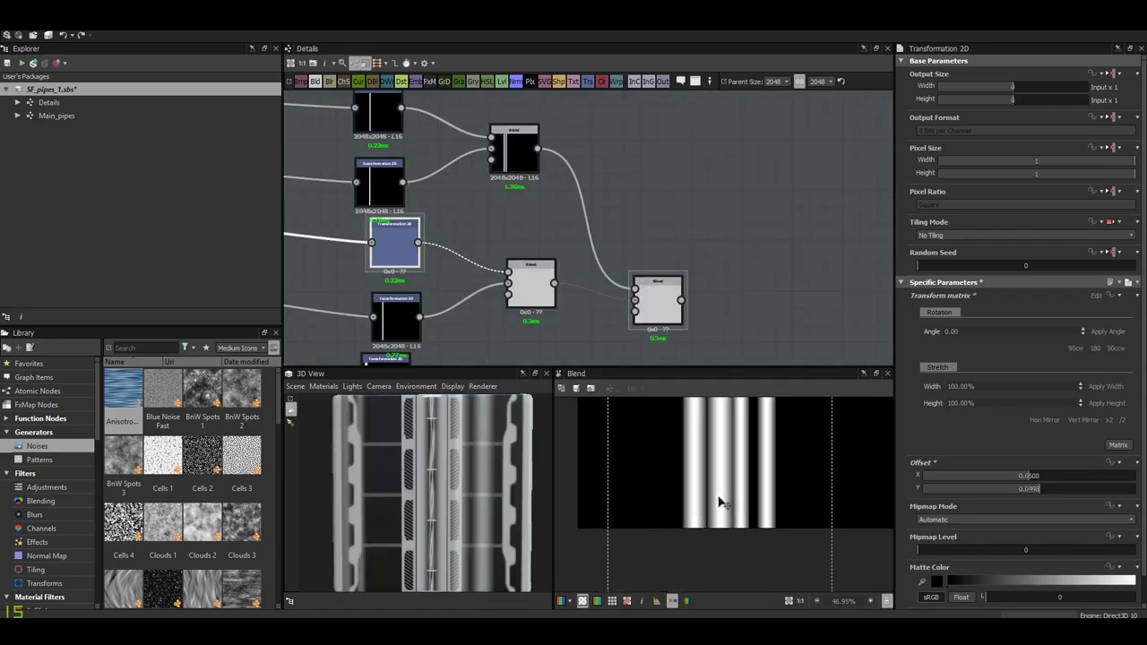
scroll(732, 528, down, 3)
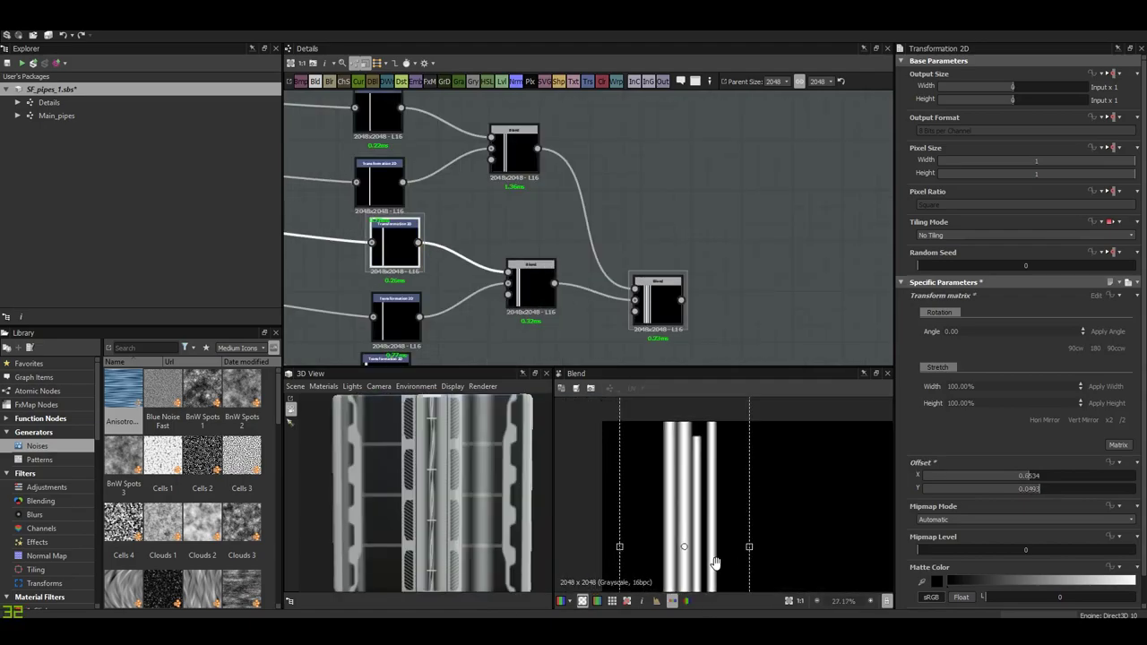
scroll(716, 563, up, 6)
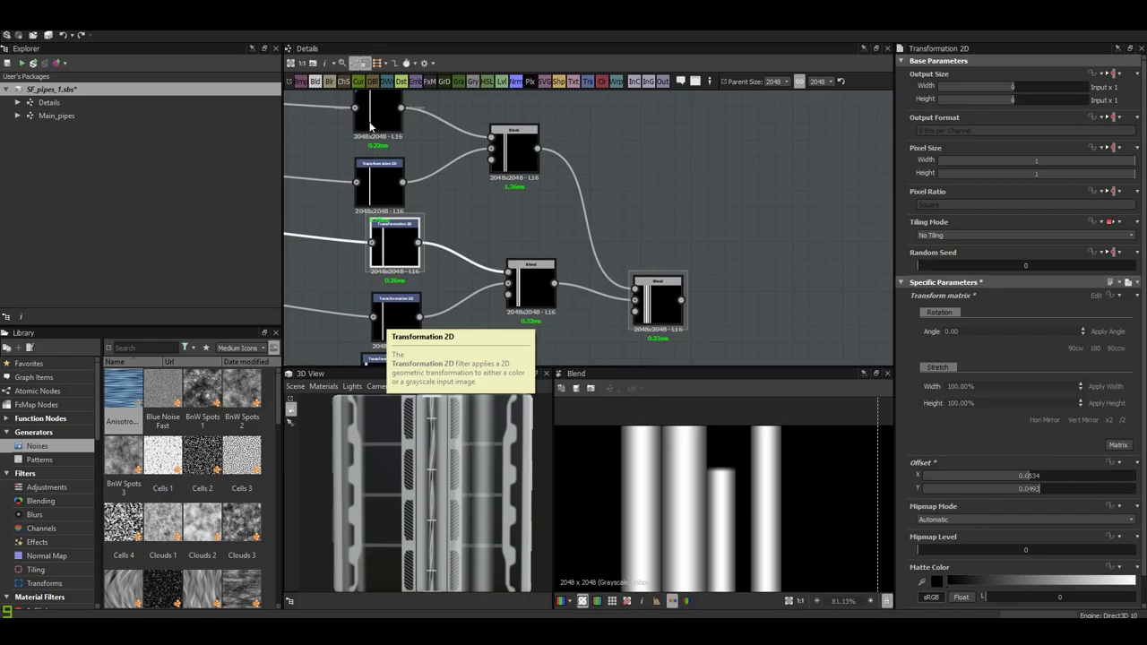
mouse_move(741, 517)
mouse_down()
mouse_move(750, 505)
mouse_move(666, 460)
mouse_move(691, 466)
mouse_move(699, 511)
mouse_move(695, 452)
mouse_move(735, 520)
mouse_move(781, 491)
mouse_move(784, 521)
mouse_move(724, 453)
mouse_up()
scroll(757, 502, up, 5)
scroll(694, 452, up, 1)
- Darken the rear pipe layers by lowering Blend opacities, ending at about 0.52
scroll(618, 296, down, 2)
double_click(609, 301)
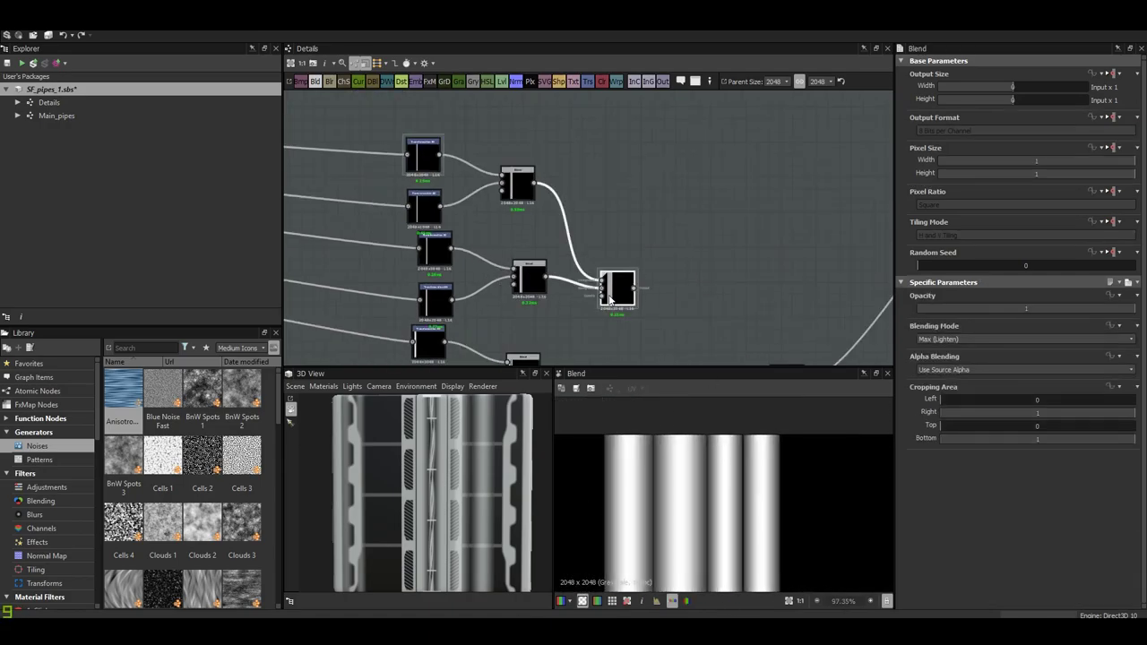
scroll(583, 296, down, 2)
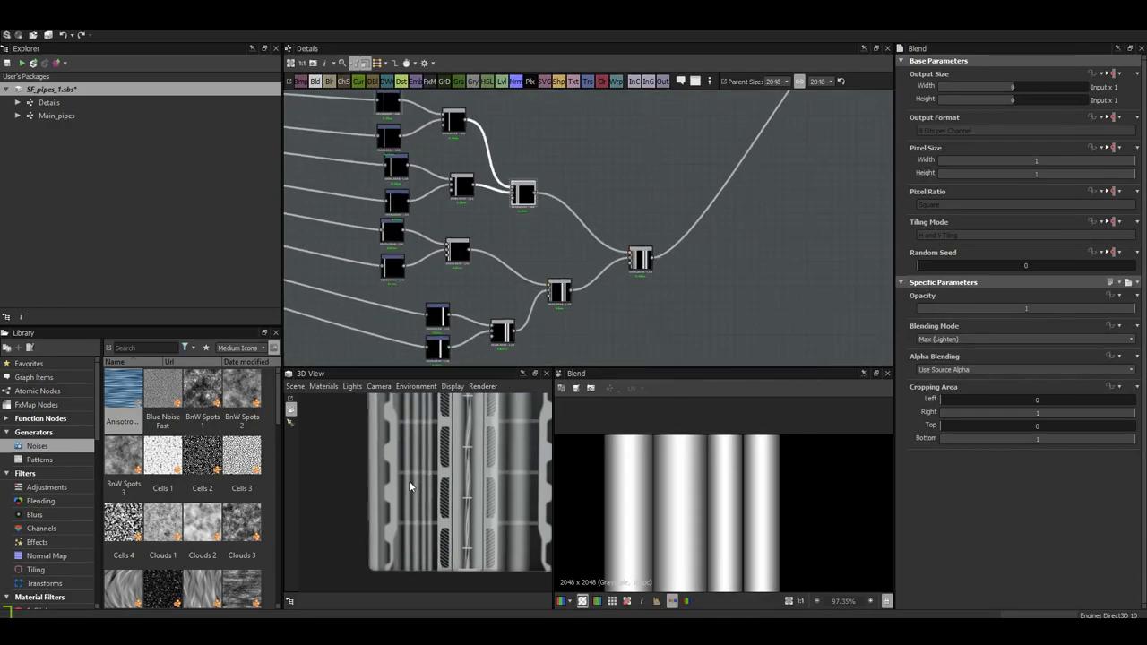
drag(1089, 313, 1071, 323)
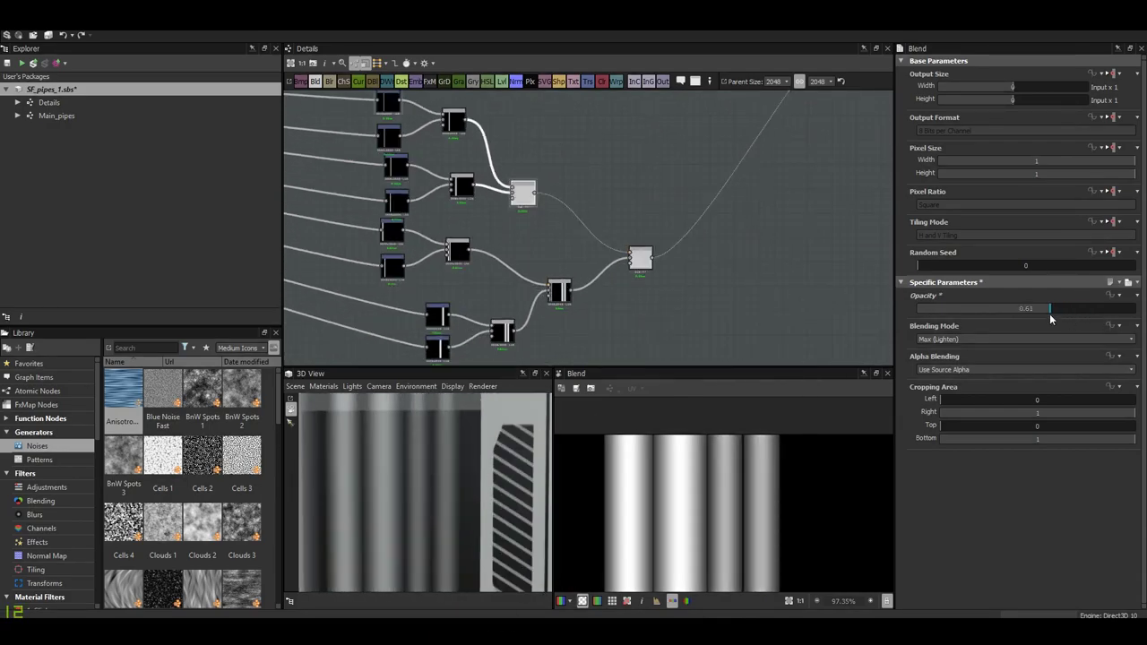
drag(435, 453, 492, 514)
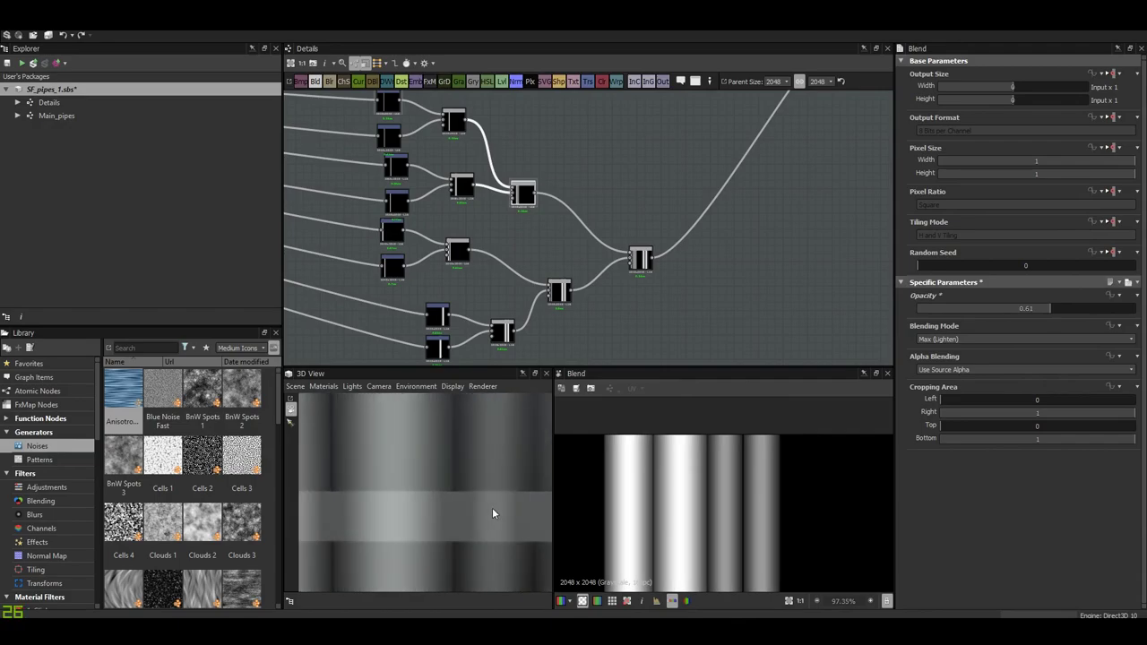
drag(473, 471, 556, 465)
drag(1023, 309, 990, 307)
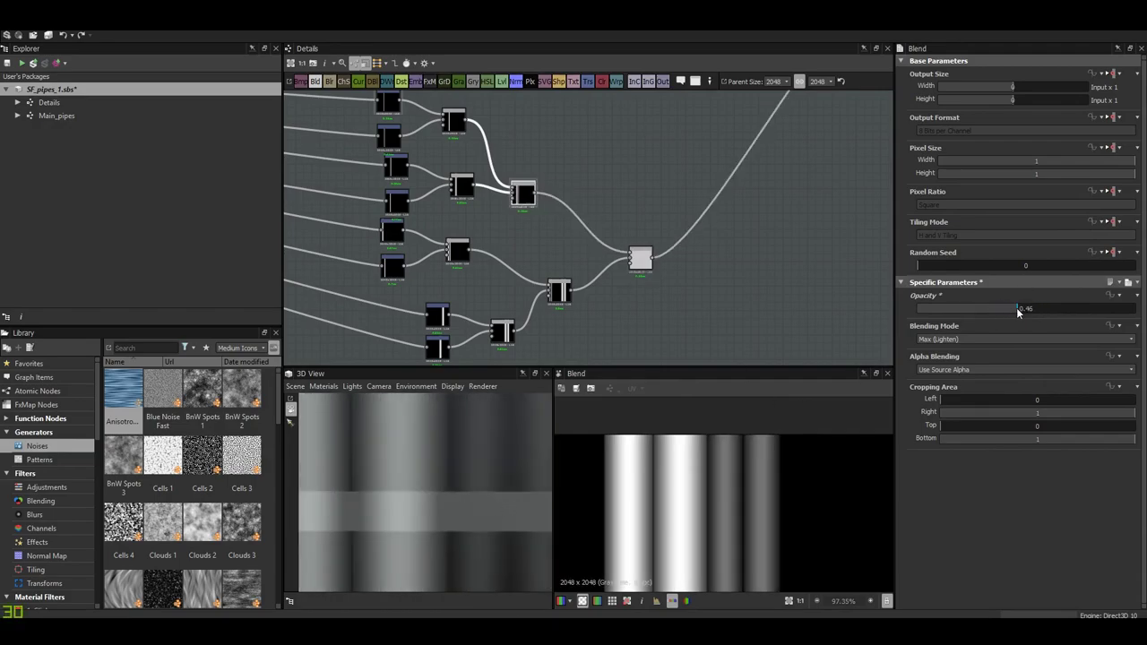
scroll(574, 295, up, 1)
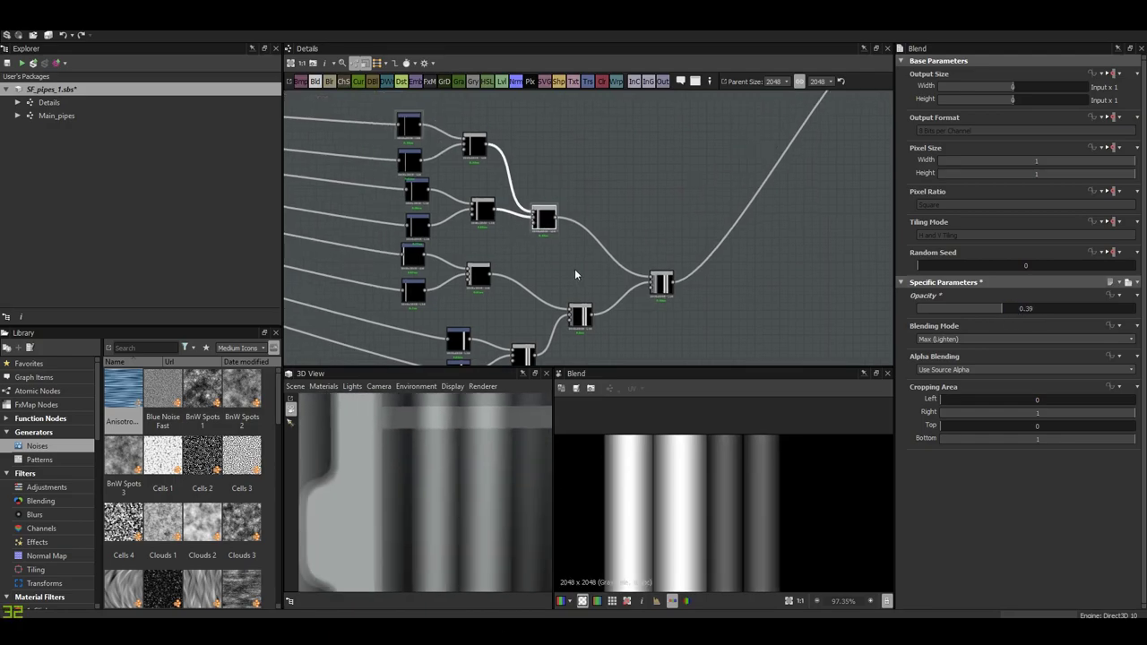
scroll(537, 267, up, 1)
- Insert a Levels node after the rear-pipe blend and pull its white point down to darken it
click(472, 202)
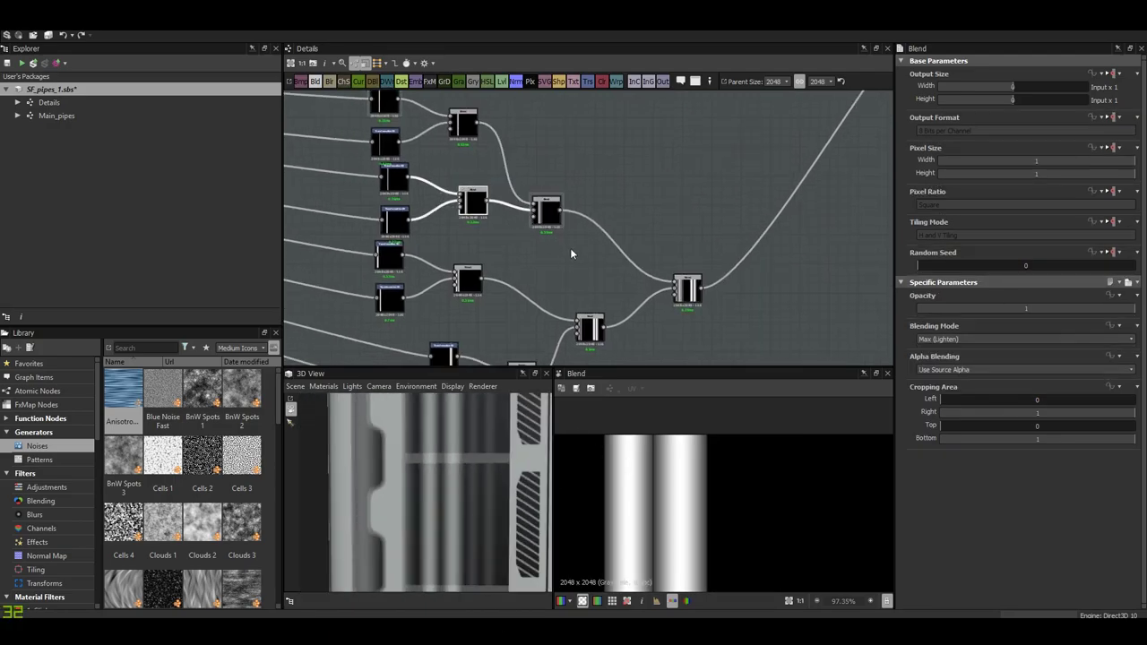
scroll(546, 241, up, 2)
key(ctrl+l)
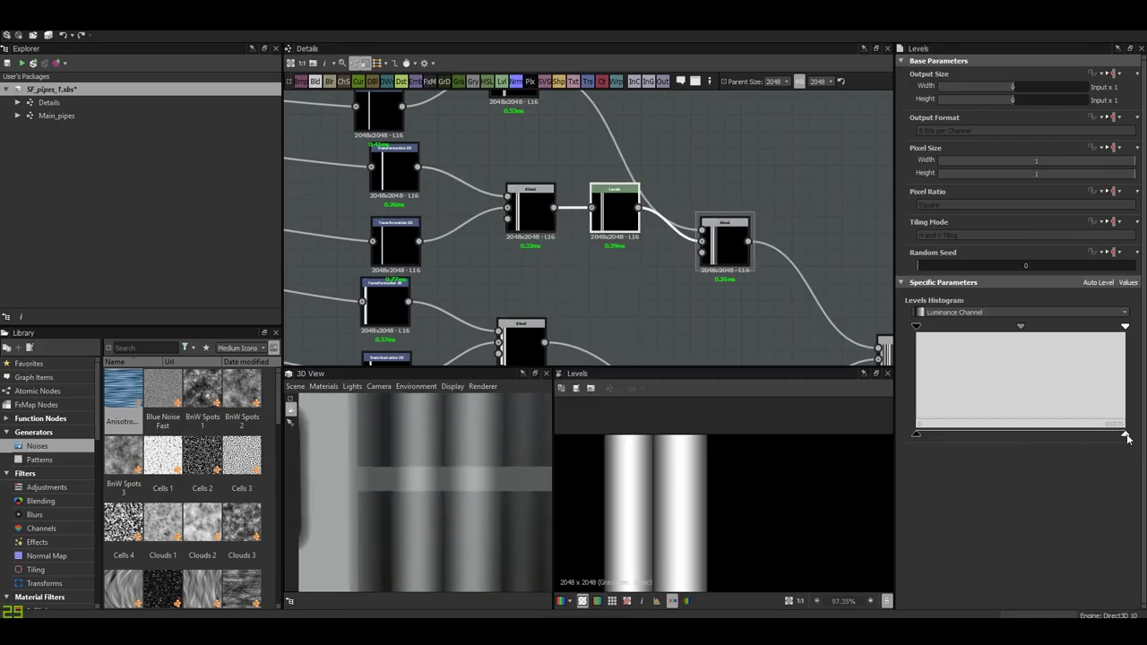
drag(1067, 436, 990, 434)
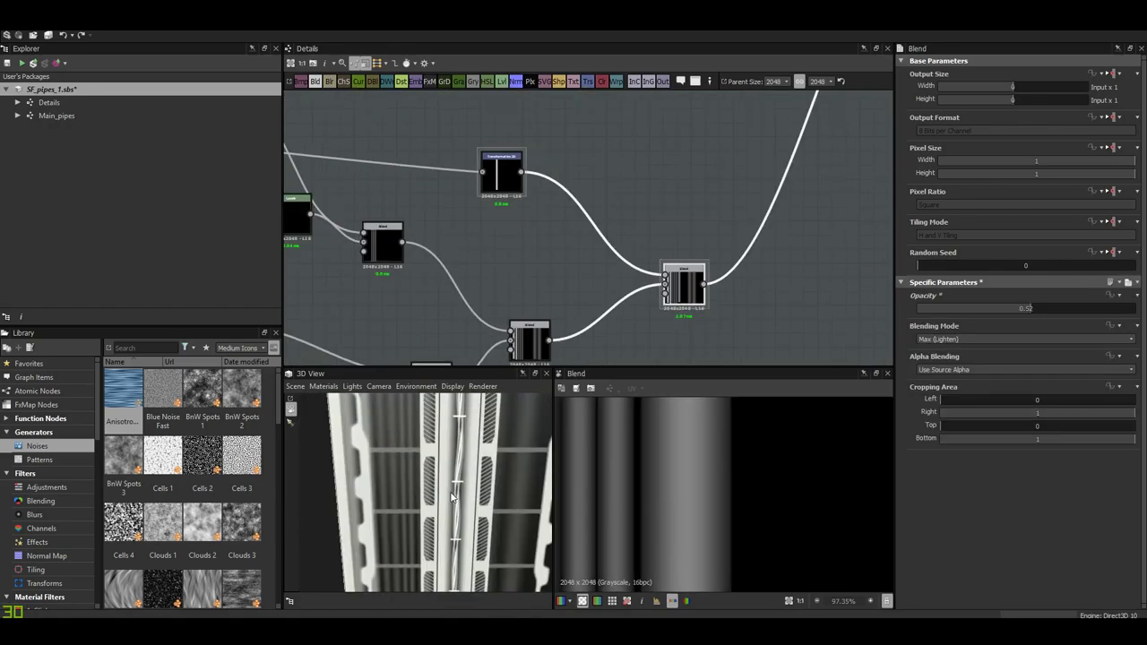
mouse_move(474, 486)
mouse_down()
mouse_move(486, 538)
mouse_move(401, 431)
mouse_move(463, 516)
mouse_move(484, 511)
mouse_up()
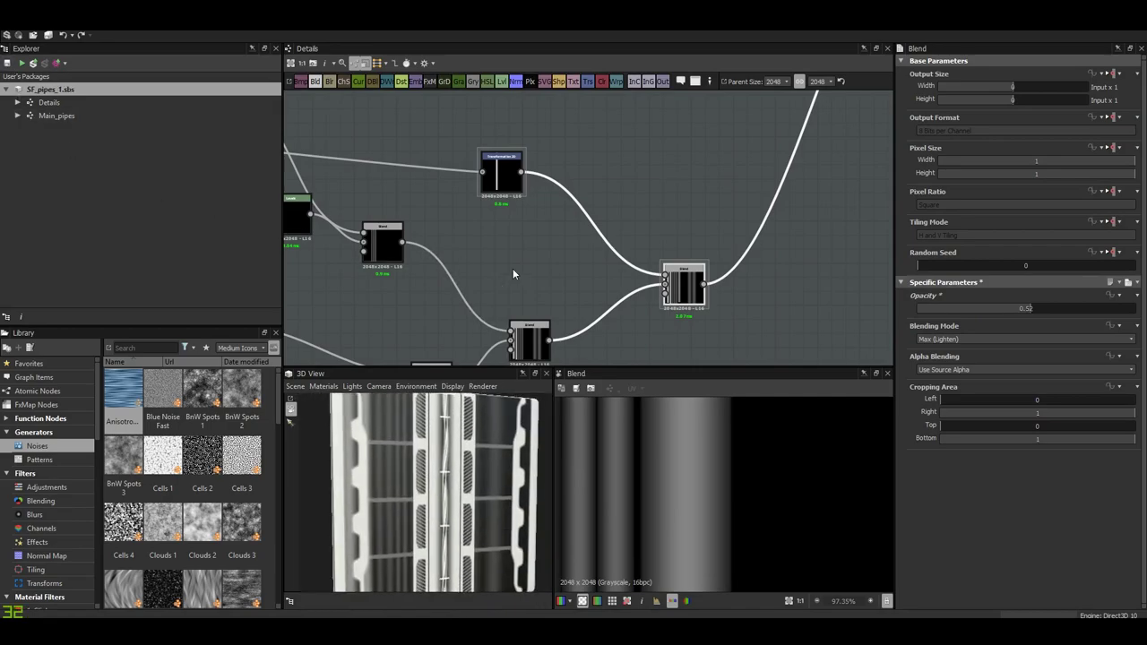
mouse_move(380, 495)
mouse_down()
mouse_move(453, 523)
mouse_move(444, 489)
mouse_up()
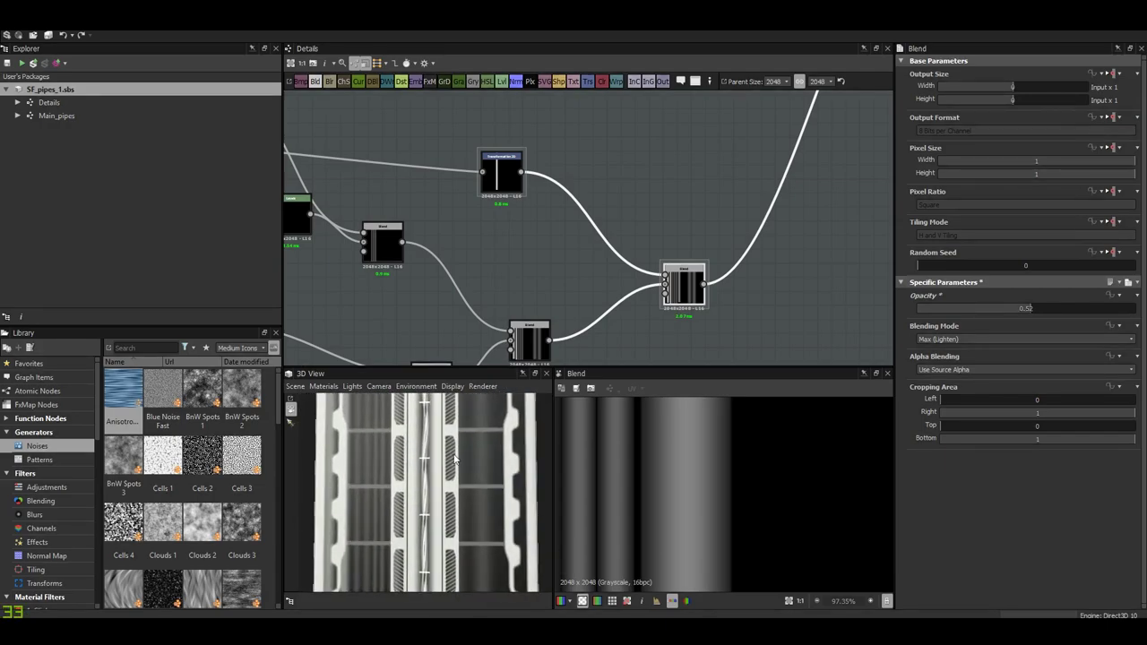
scroll(606, 207, down, 5)
scroll(606, 214, up, 1)
key(space)
- Add an output node output_1 with its usage set to normal
text(output)
key(Return)
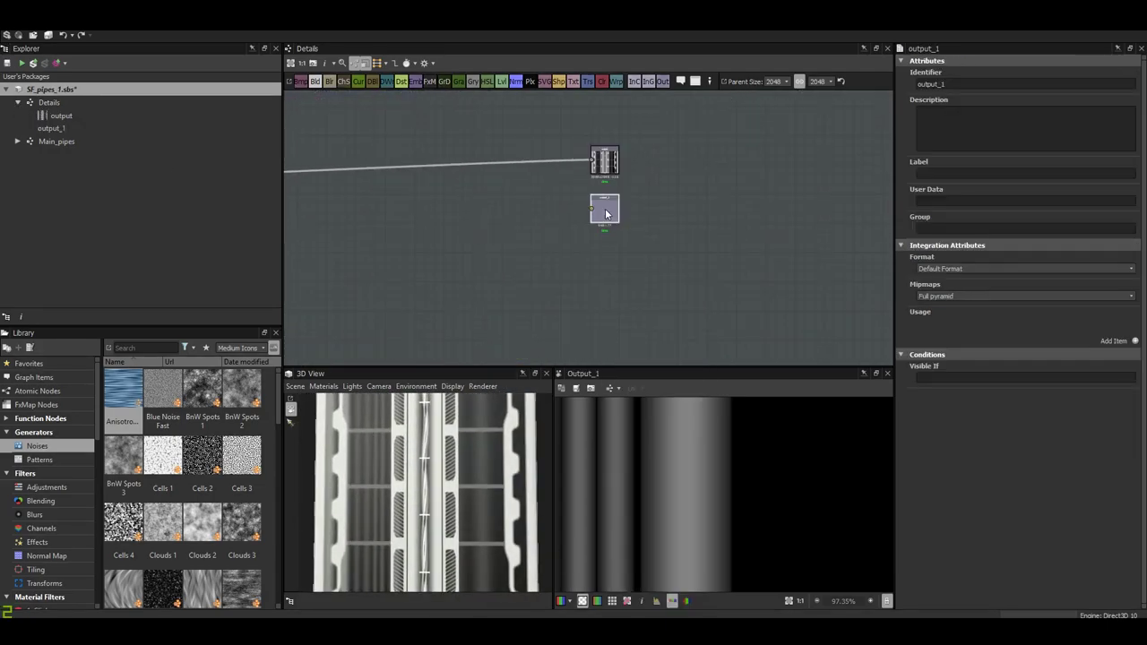
click(1064, 323)
click(1040, 388)
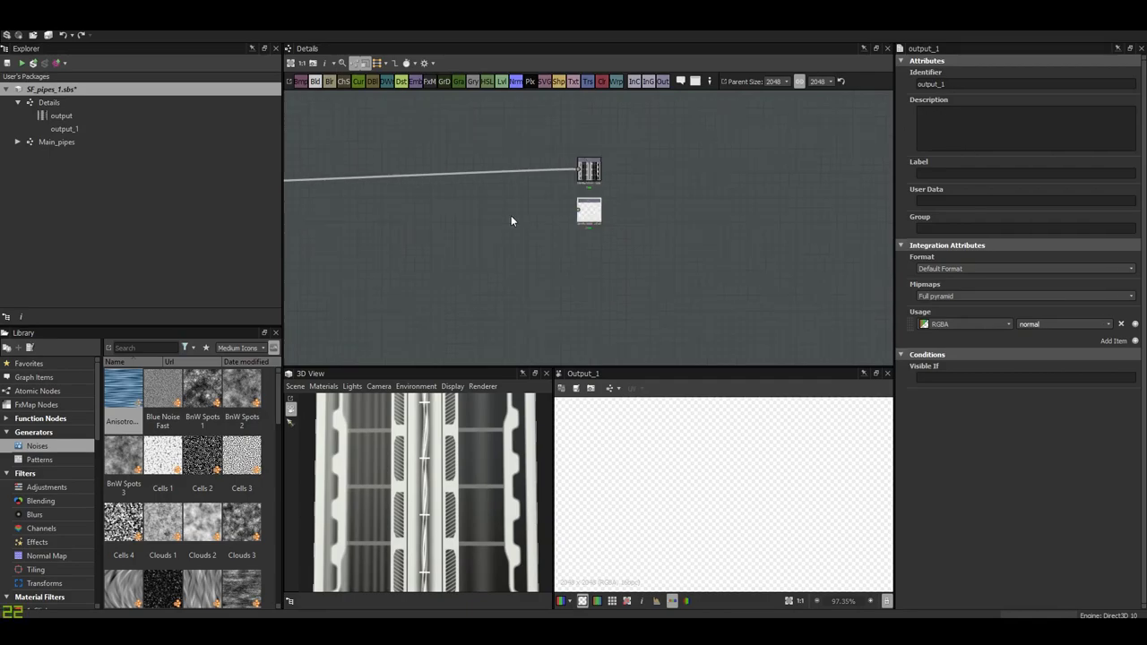
- Add a Normal node between the pipes blend and output_1
key(space)
text(normal)
key(Return)
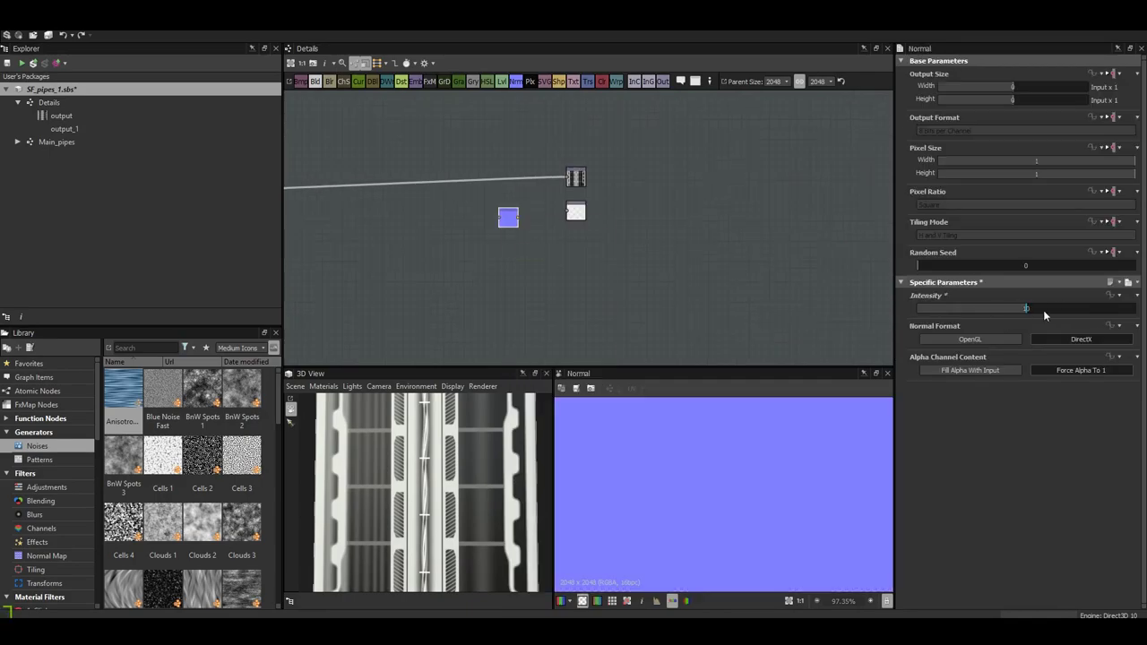
drag(490, 238, 645, 238)
drag(655, 237, 697, 235)
right_click(711, 287)
scroll(443, 484, up, 5)
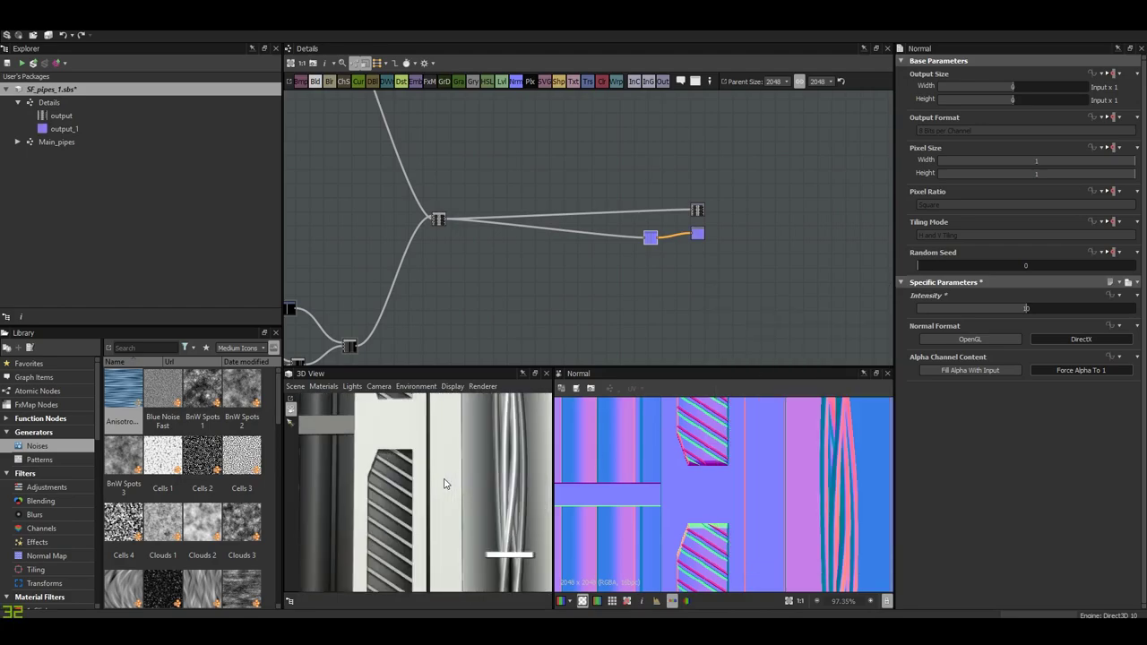
mouse_move(443, 484)
mouse_down()
mouse_move(459, 466)
mouse_move(408, 484)
mouse_move(424, 490)
mouse_move(429, 523)
mouse_move(451, 500)
mouse_move(429, 498)
mouse_move(421, 529)
mouse_move(439, 464)
mouse_up()
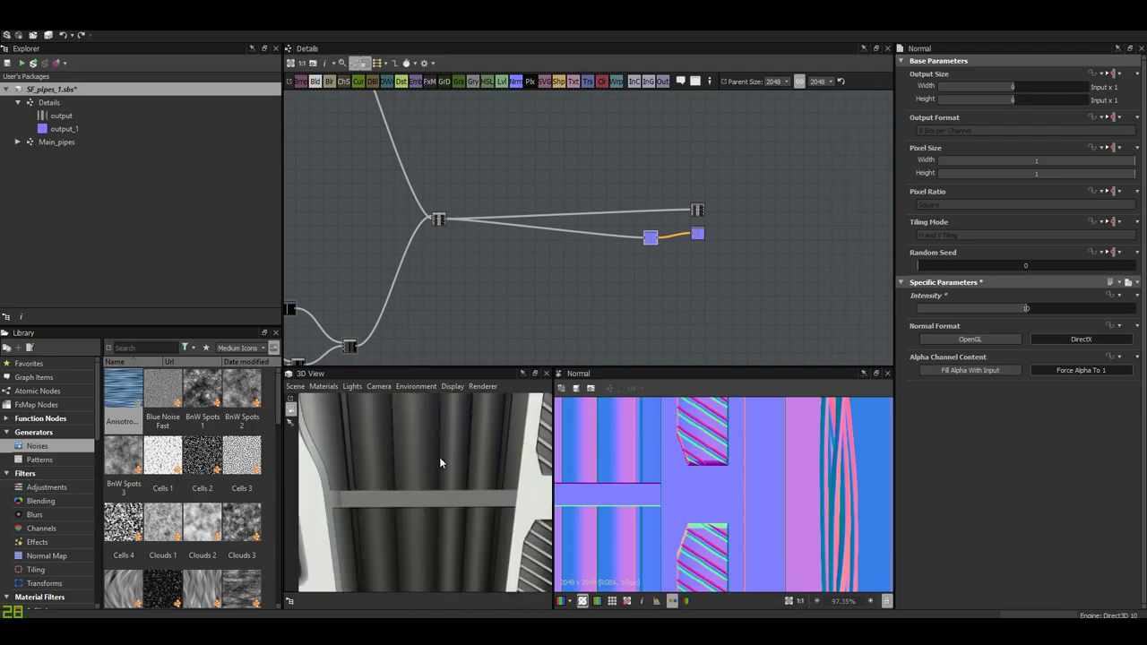
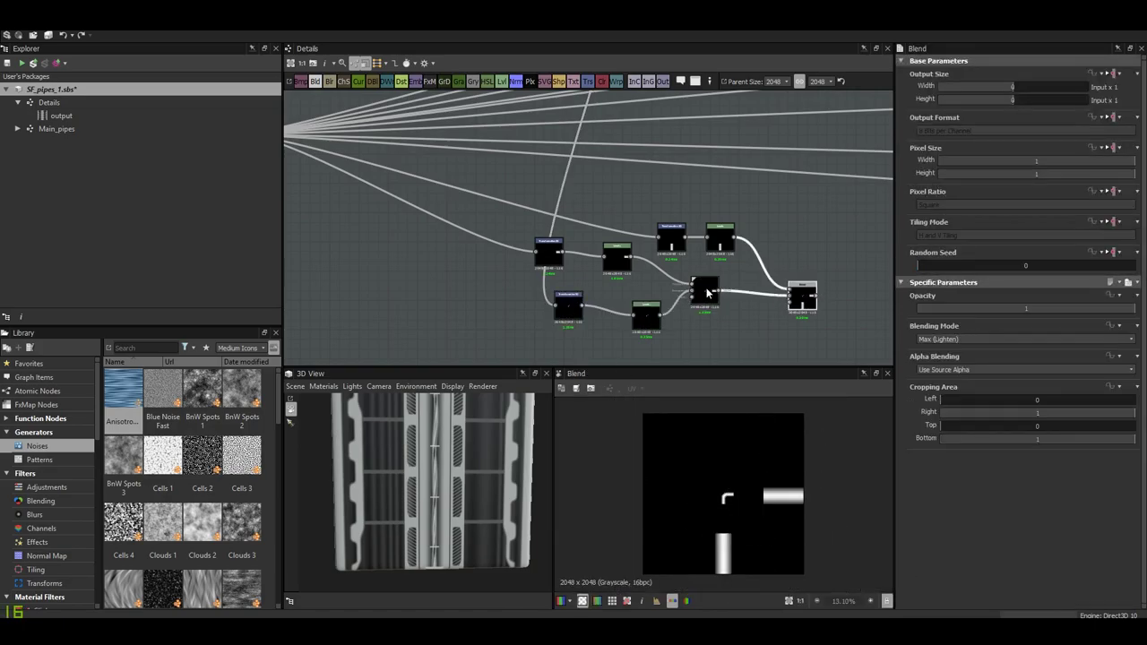
- Move the straight pipe piece up so it meets the elbow bend
scroll(709, 337, up, 2)
scroll(709, 337, up, 3)
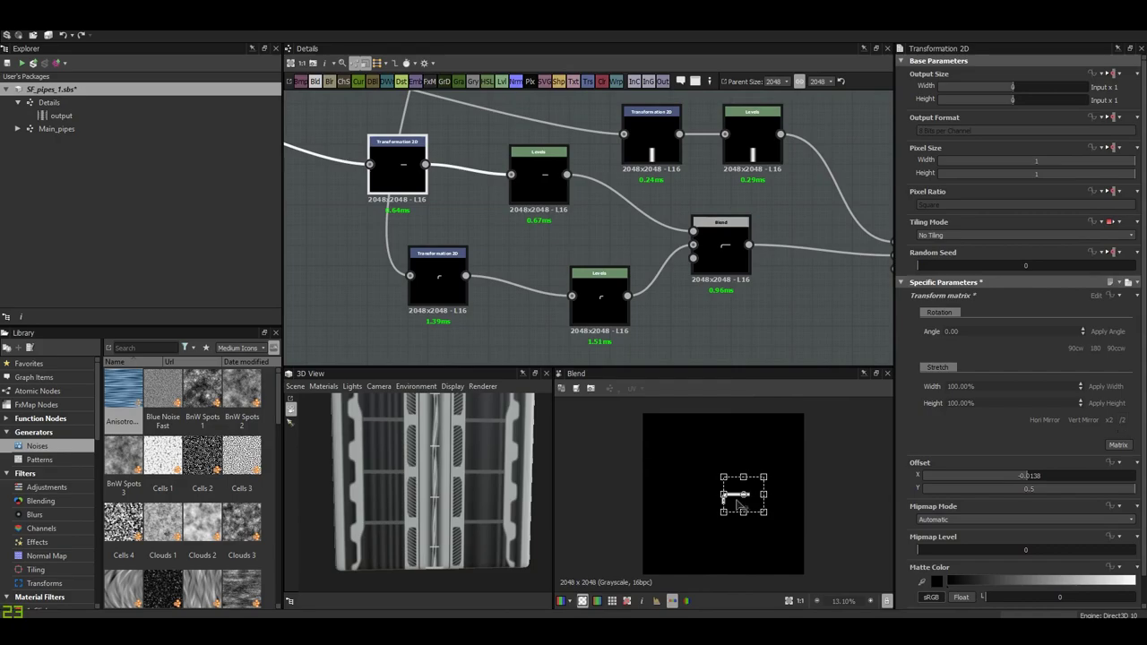
scroll(408, 282, down, 3)
click(655, 278)
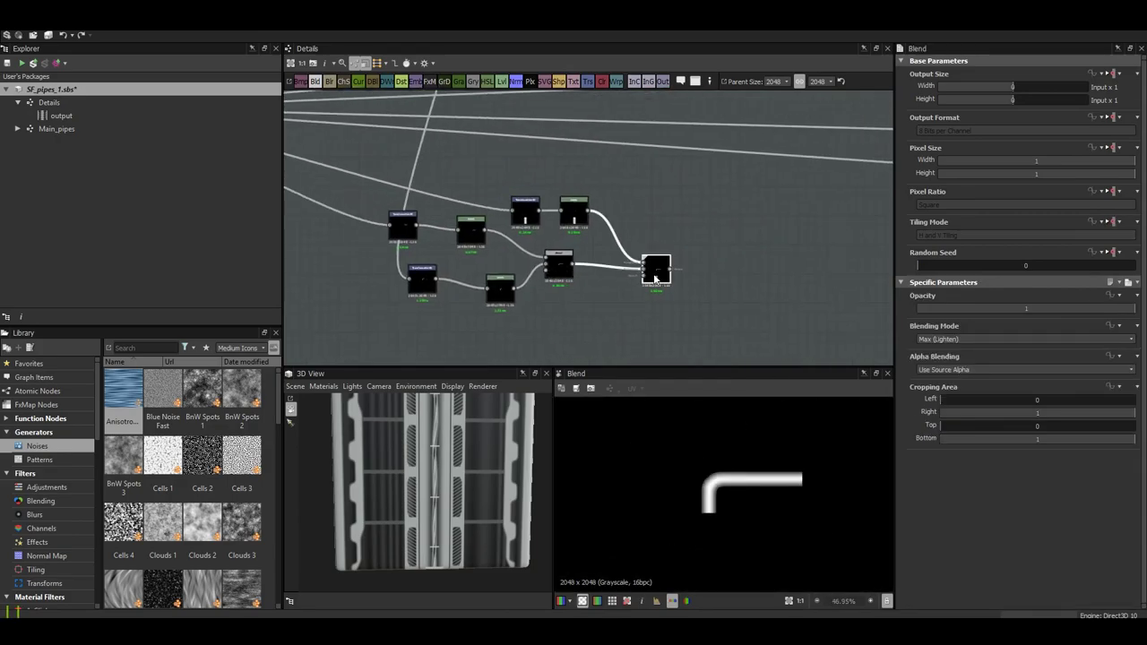
scroll(748, 509, down, 2)
click(526, 219)
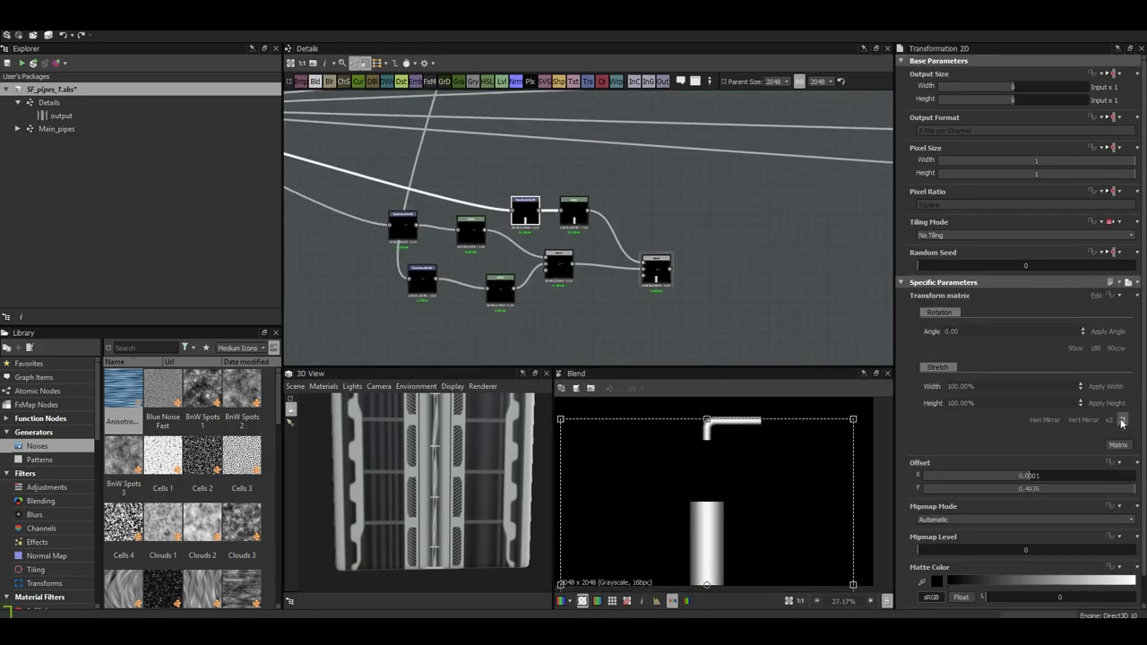
scroll(786, 469, up, 2)
scroll(781, 468, down, 4)
middle_drag(666, 261, 594, 248)
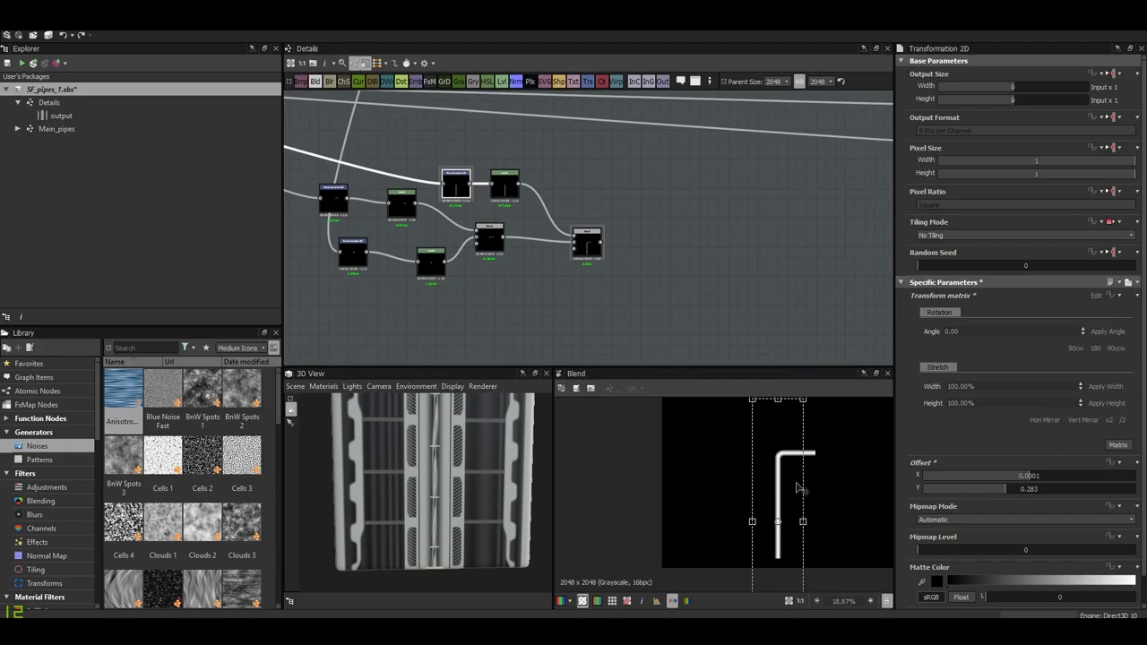
- Nudge the vertical pipe to close the gap, ending at offset X -0.0138, Y 0.2906
scroll(800, 488, up, 2)
scroll(800, 489, up, 2)
scroll(780, 502, down, 4)
scroll(756, 511, down, 1)
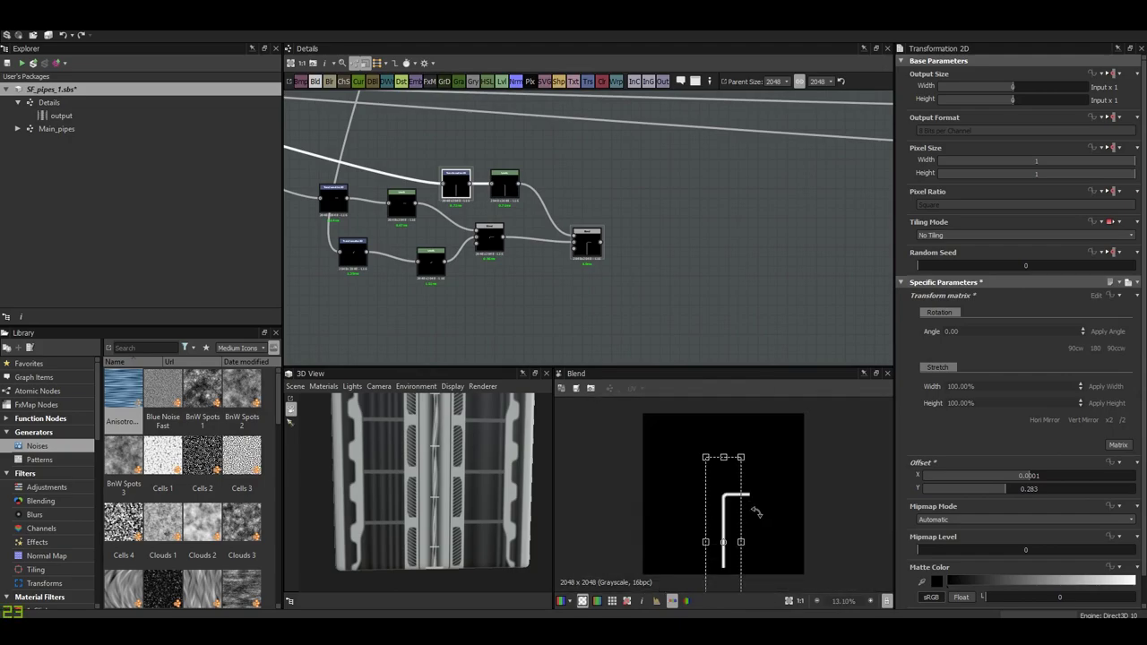
scroll(756, 512, up, 2)
scroll(762, 502, up, 5)
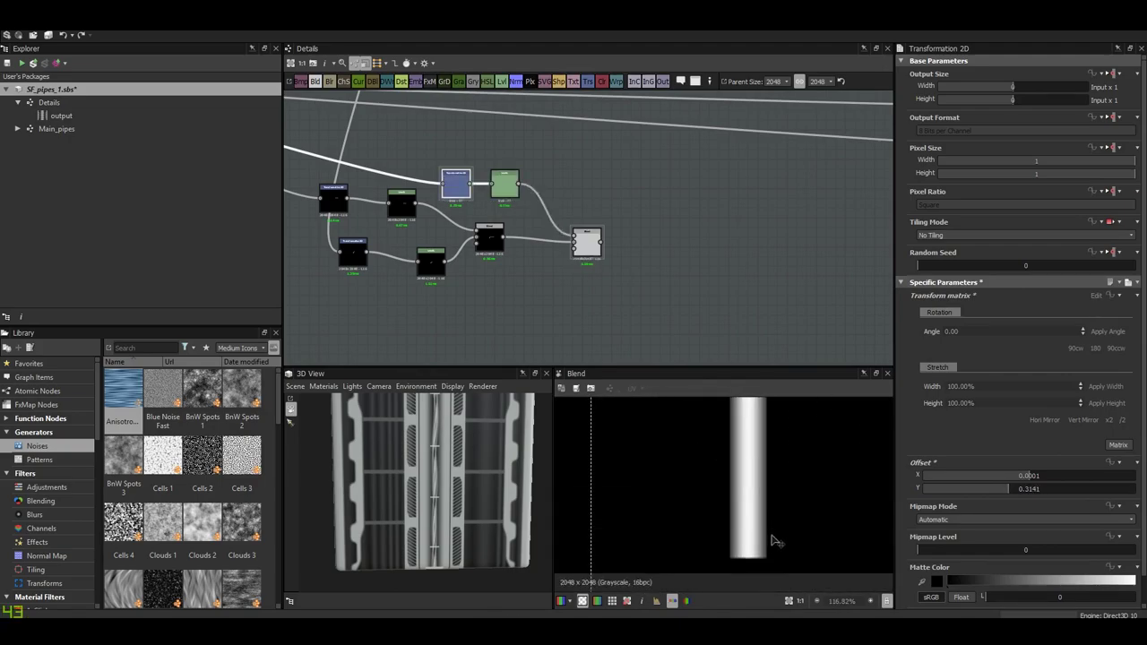
scroll(776, 552, down, 6)
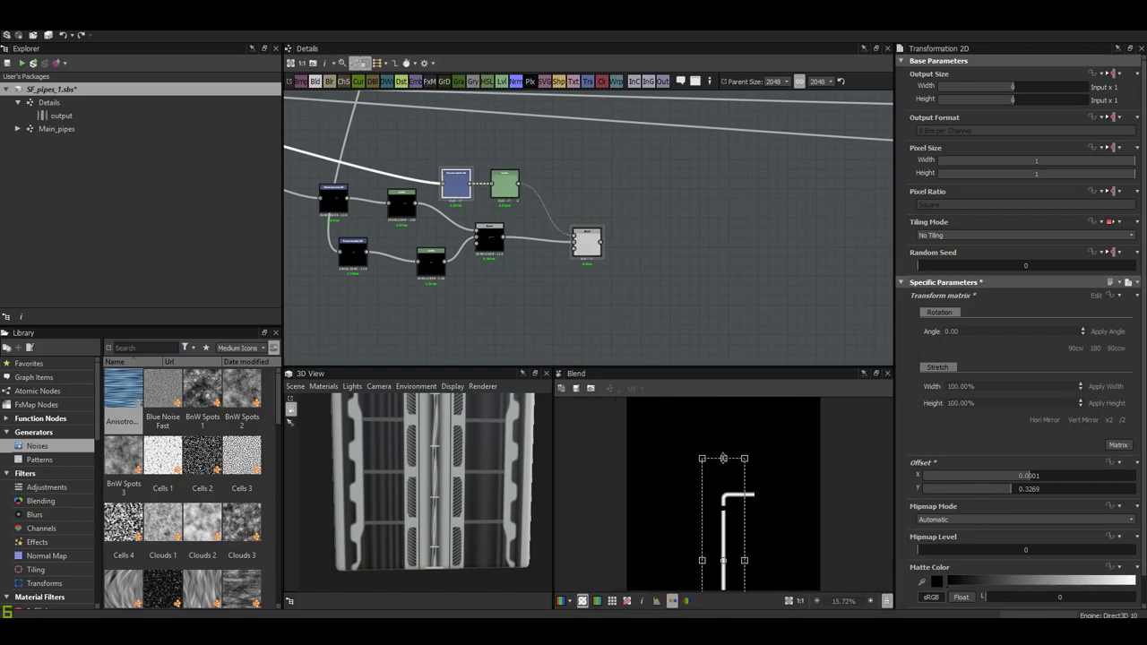
drag(726, 447, 726, 451)
scroll(730, 455, up, 9)
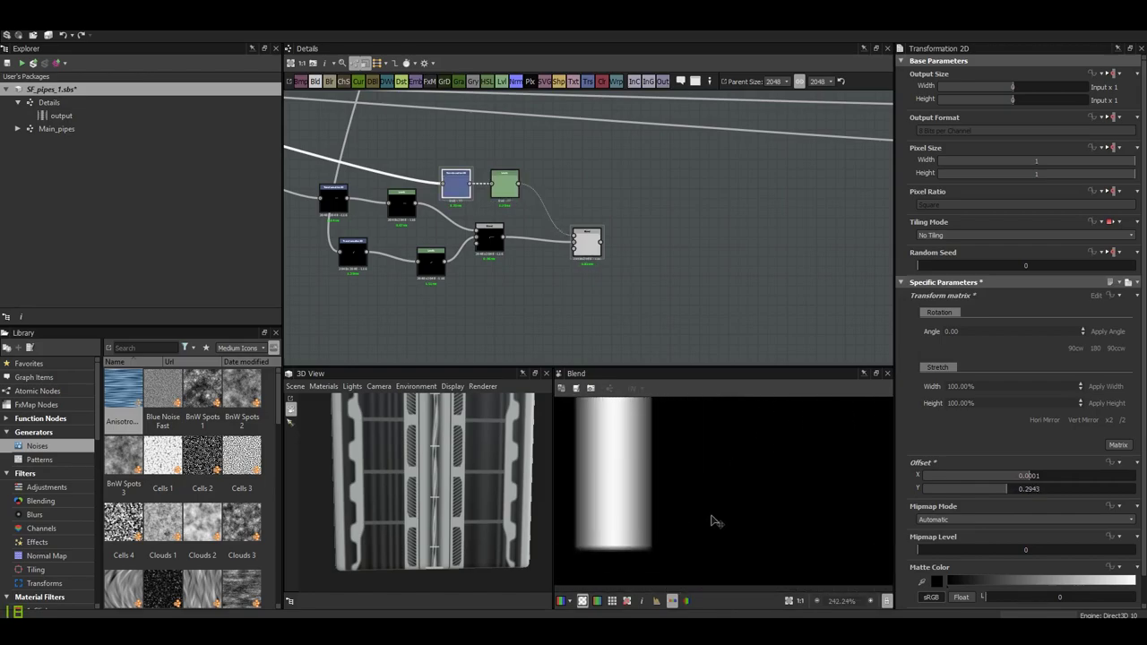
scroll(713, 457, down, 4)
scroll(720, 502, down, 3)
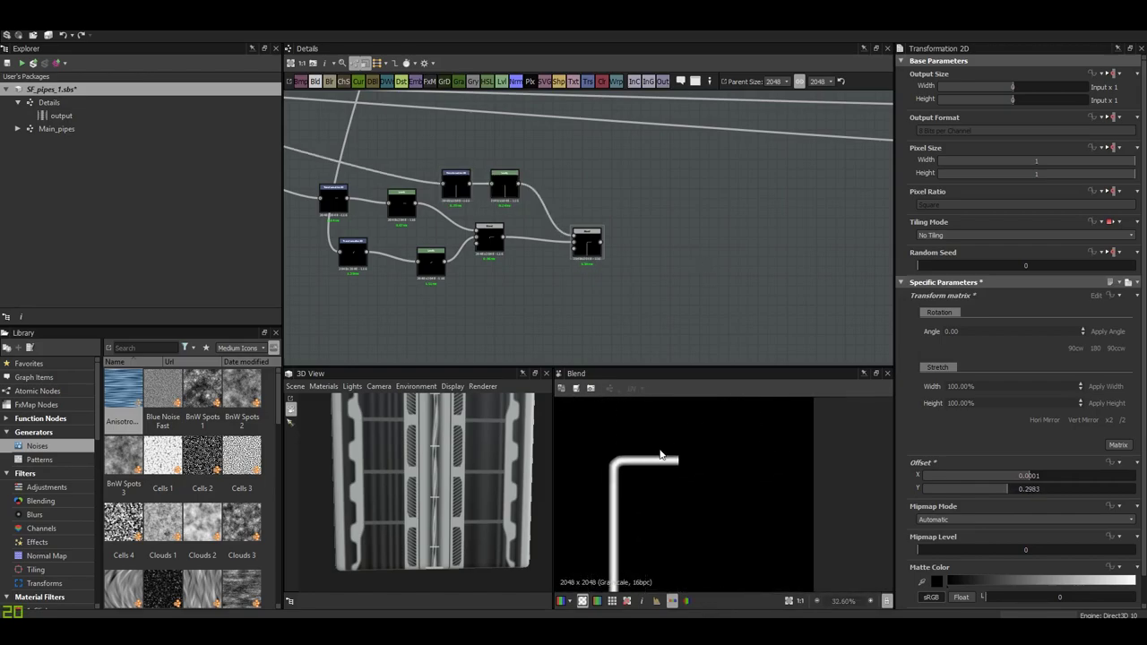
scroll(719, 502, down, 2)
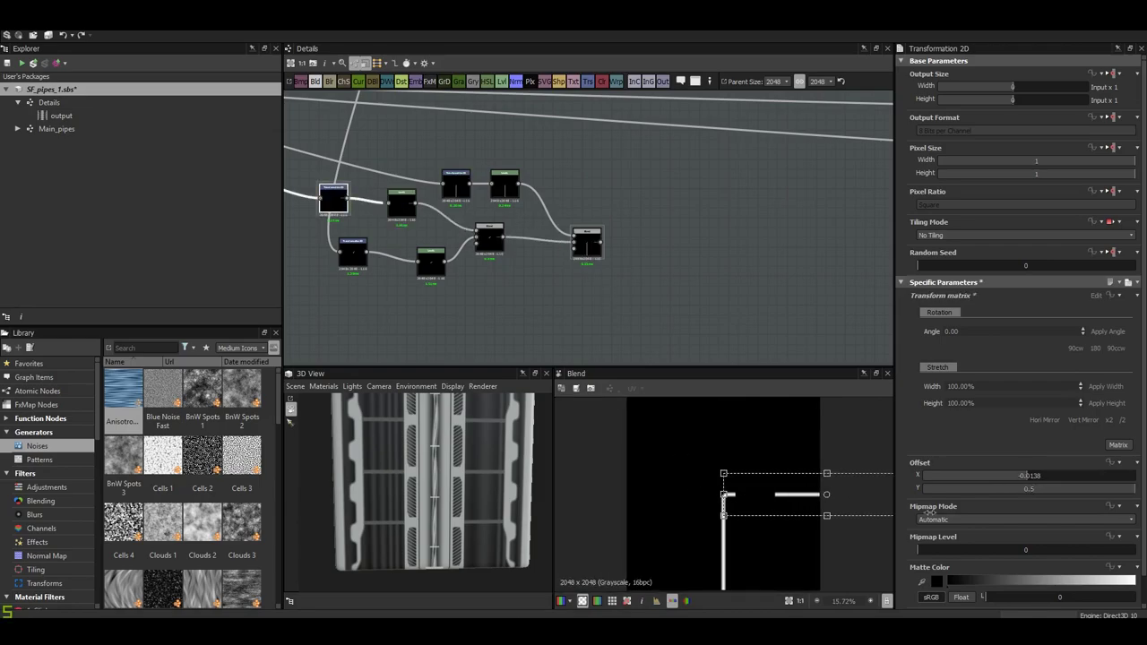
scroll(809, 507, up, 2)
scroll(708, 507, up, 3)
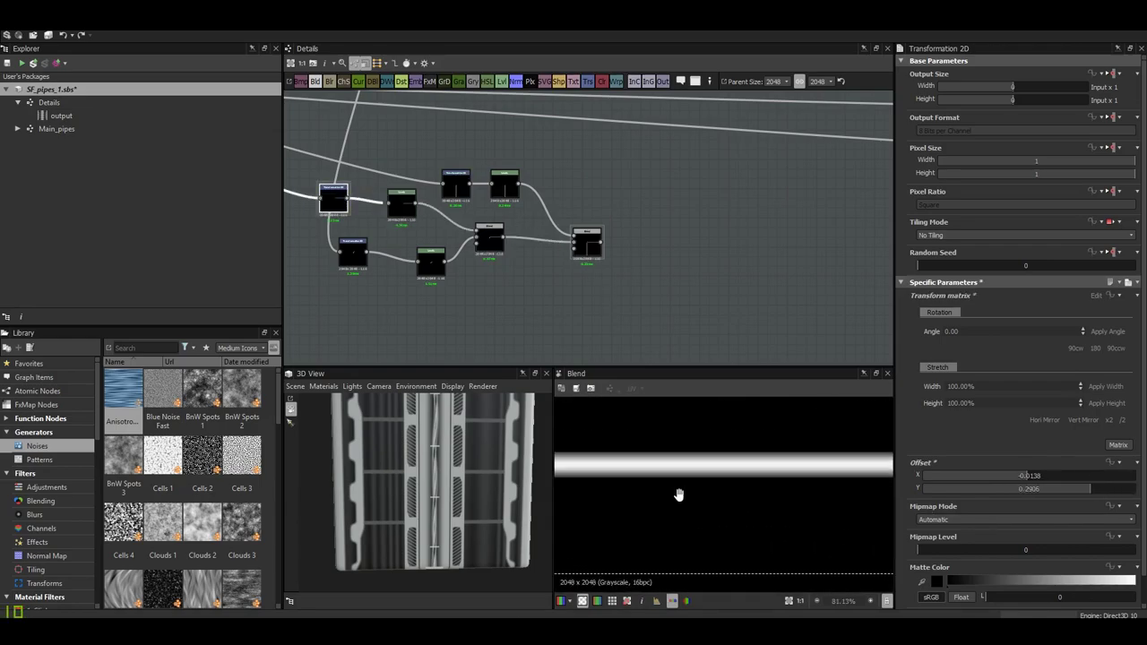
scroll(769, 501, down, 8)
- Add a Transformation 2D node after the pipe Blend and make room for it downstream
scroll(681, 295, down, 3)
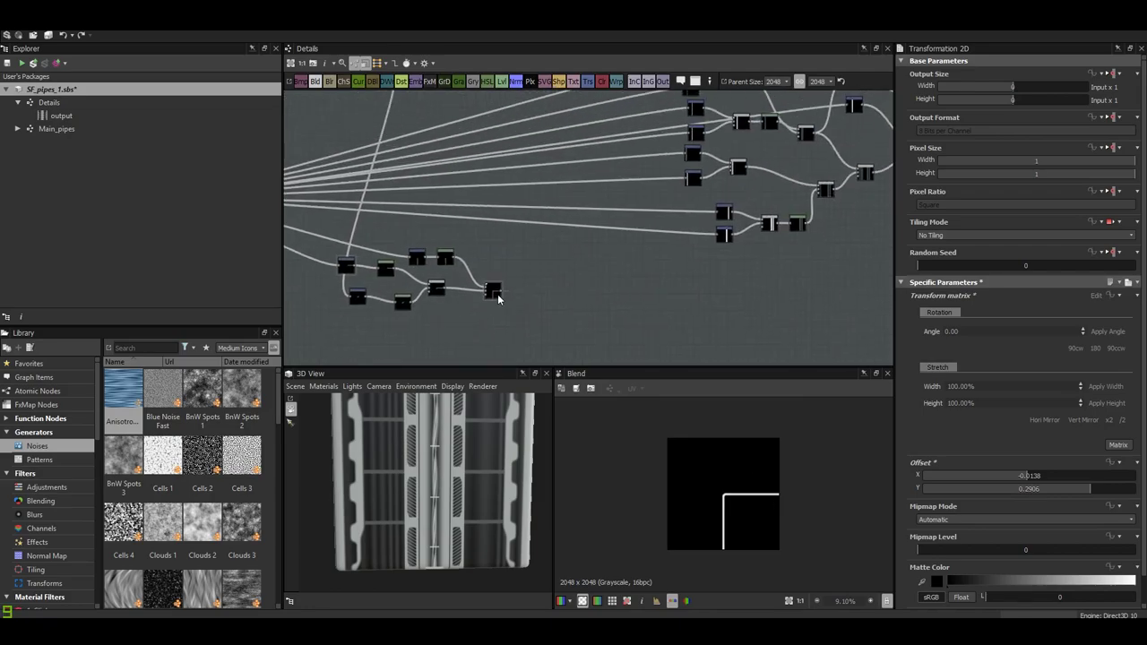
right_click(499, 258)
click(546, 404)
scroll(531, 312, down, 2)
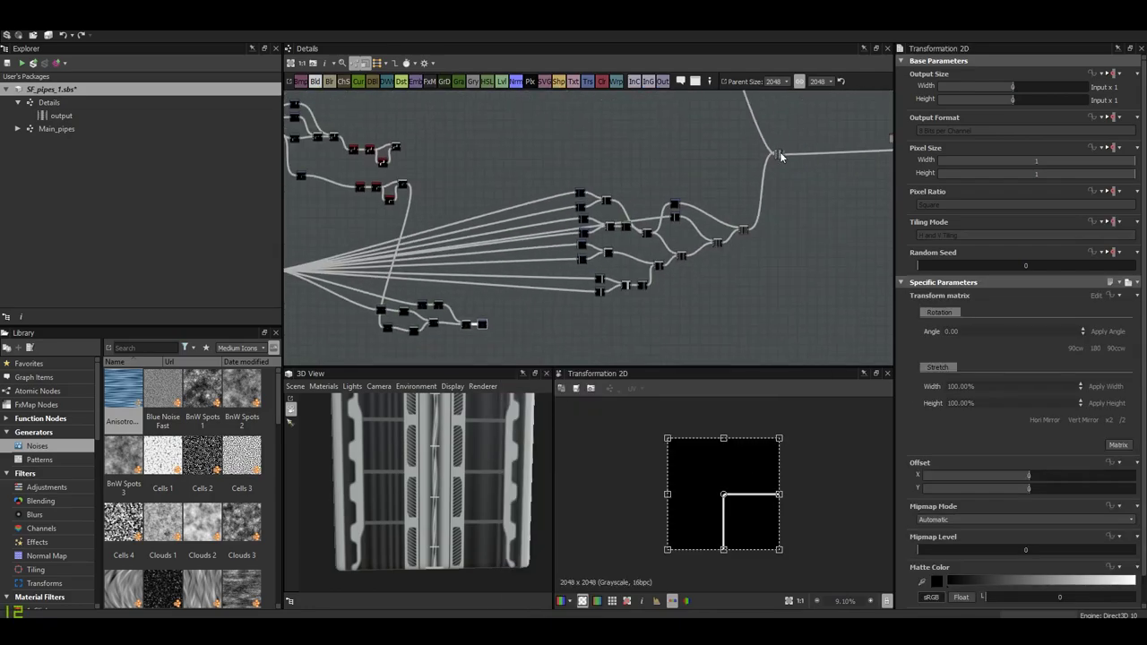
drag(780, 157, 632, 215)
drag(803, 152, 811, 283)
scroll(626, 192, up, 1)
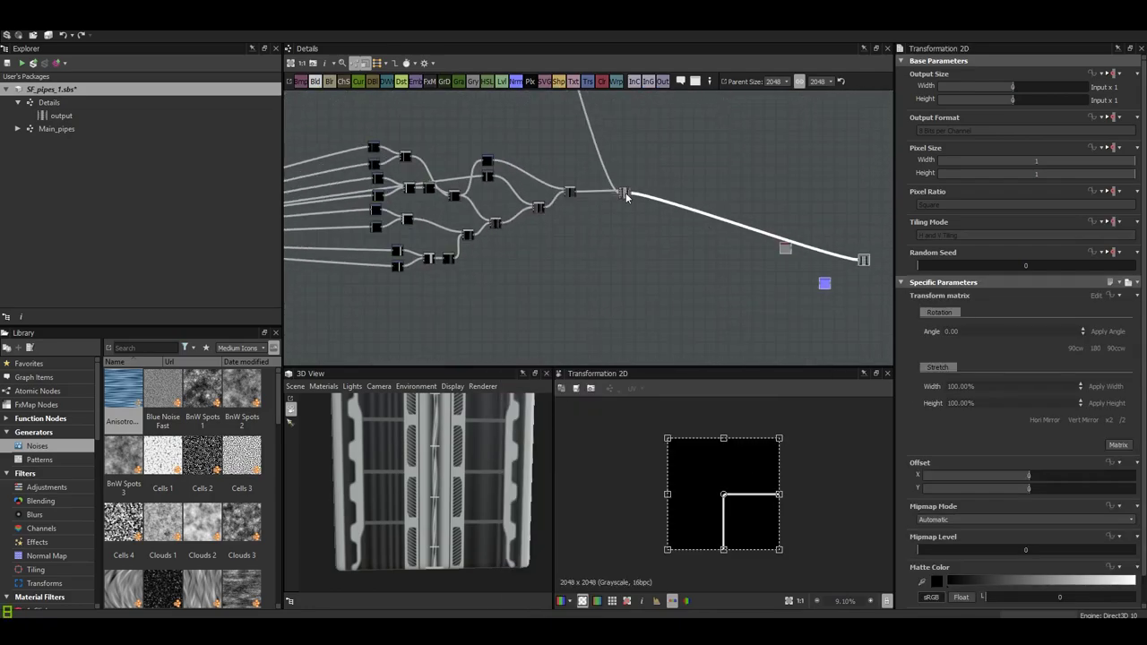
- Set the Blend node's blending mode to Max (Lighten)
click(626, 192)
scroll(484, 283, up, 3)
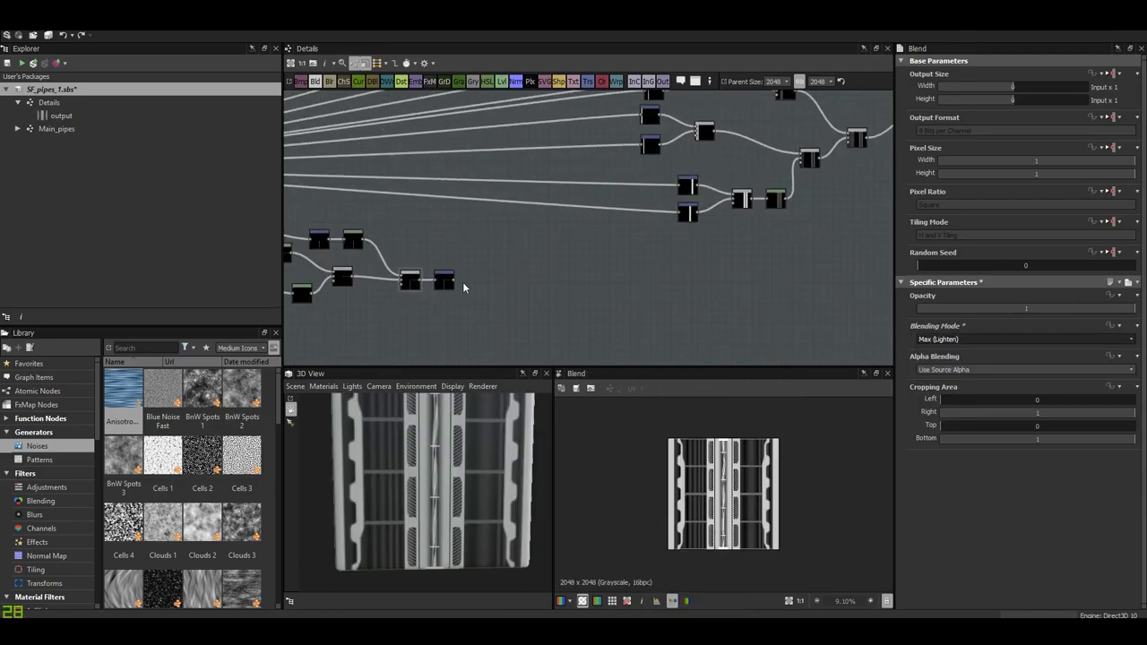
click(977, 340)
click(950, 403)
scroll(482, 293, up, 2)
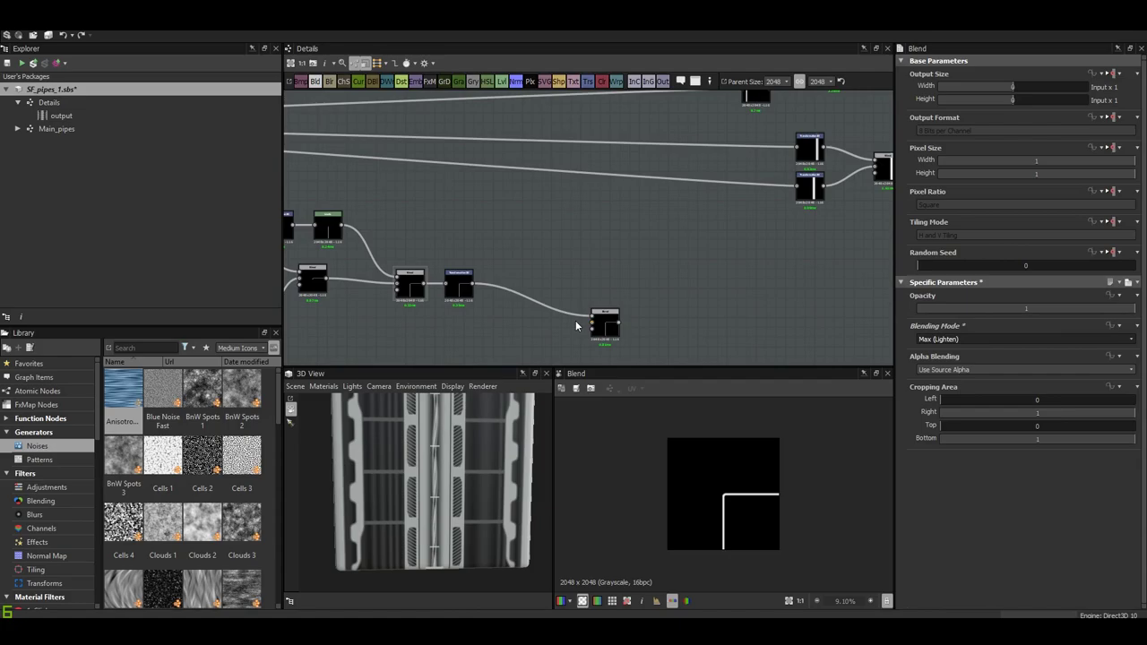
scroll(575, 326, down, 3)
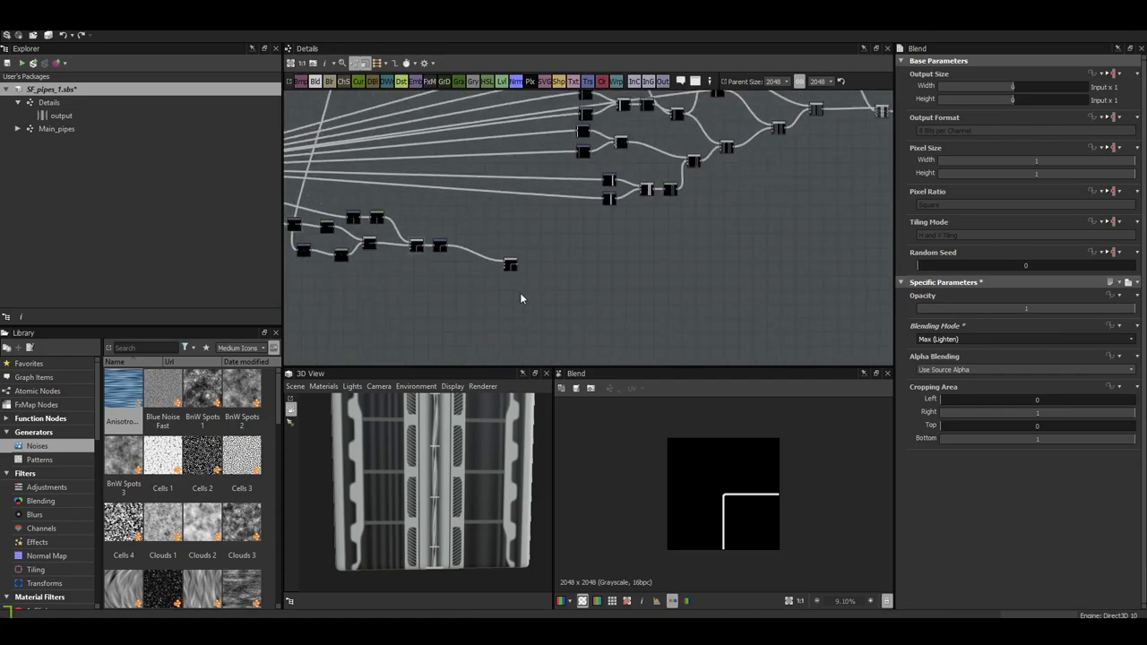
- Wire the pipe blend into the height chain and offset the copy to X -0.1889, Y -0.1277
mouse_move(517, 258)
mouse_down()
mouse_move(821, 234)
mouse_move(847, 212)
mouse_up()
middle_drag(538, 269, 813, 238)
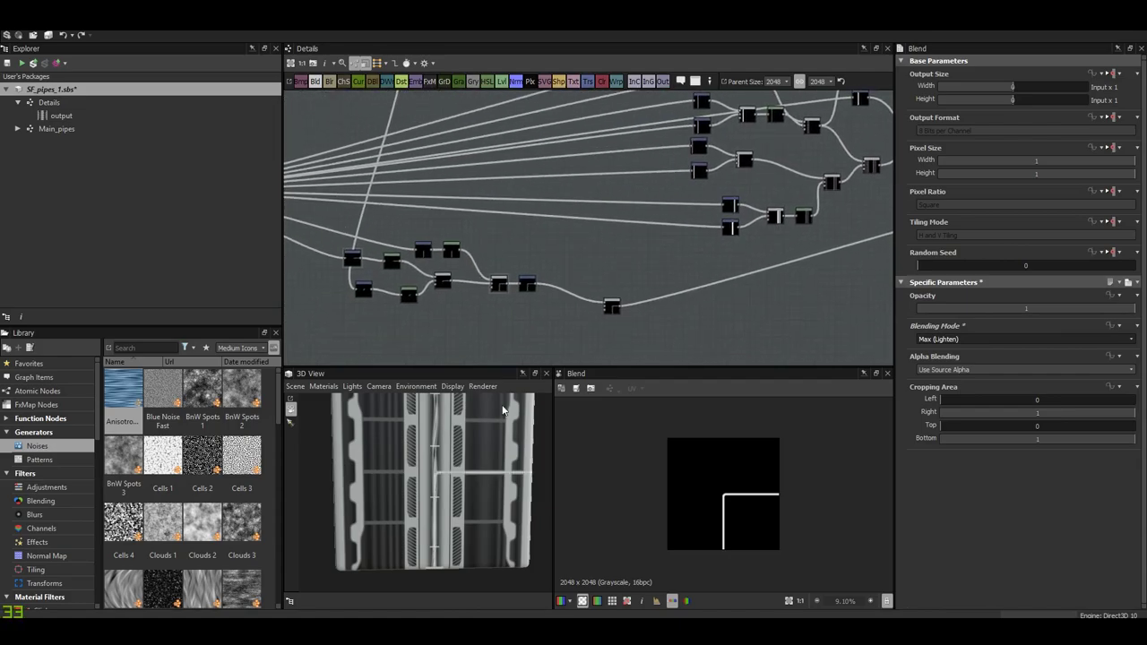
scroll(507, 541, up, 3)
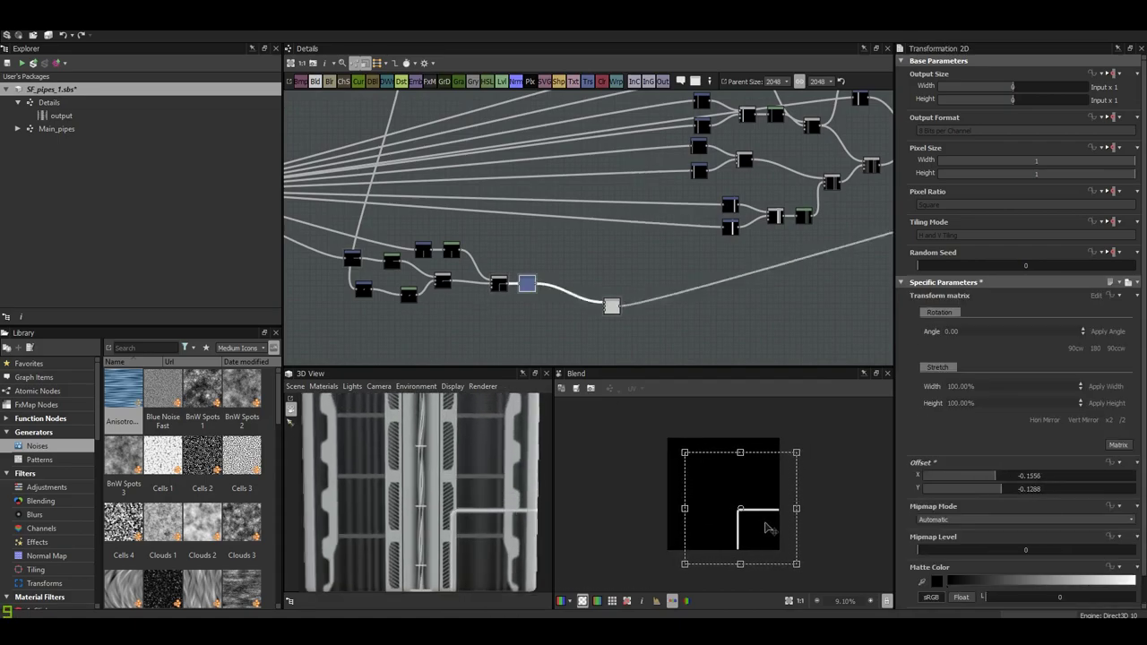
drag(767, 528, 749, 497)
scroll(497, 502, down, 3)
scroll(749, 495, up, 5)
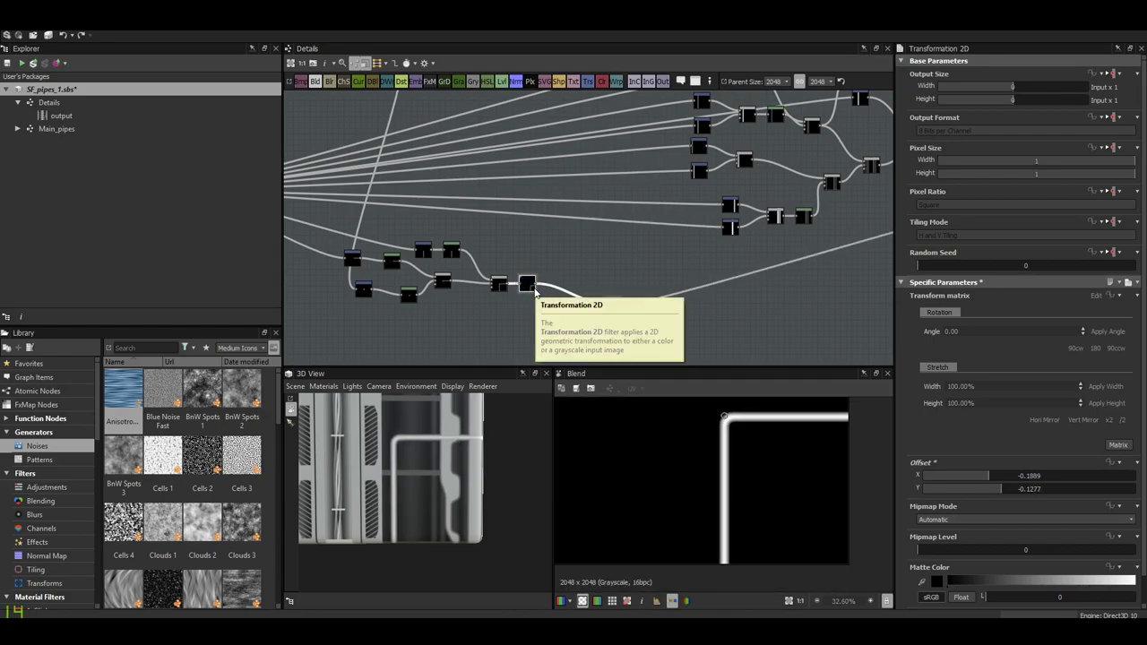
scroll(597, 307, up, 5)
- Select the pipe-adding Blend and preview its result on the panel
click(630, 313)
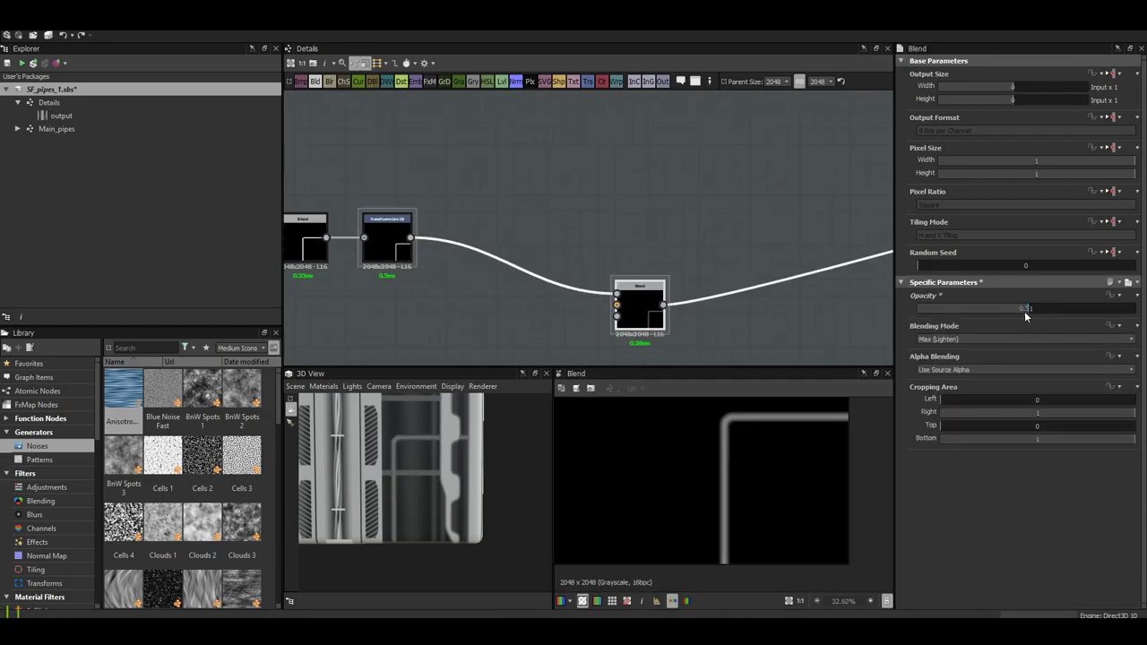
scroll(464, 479, up, 5)
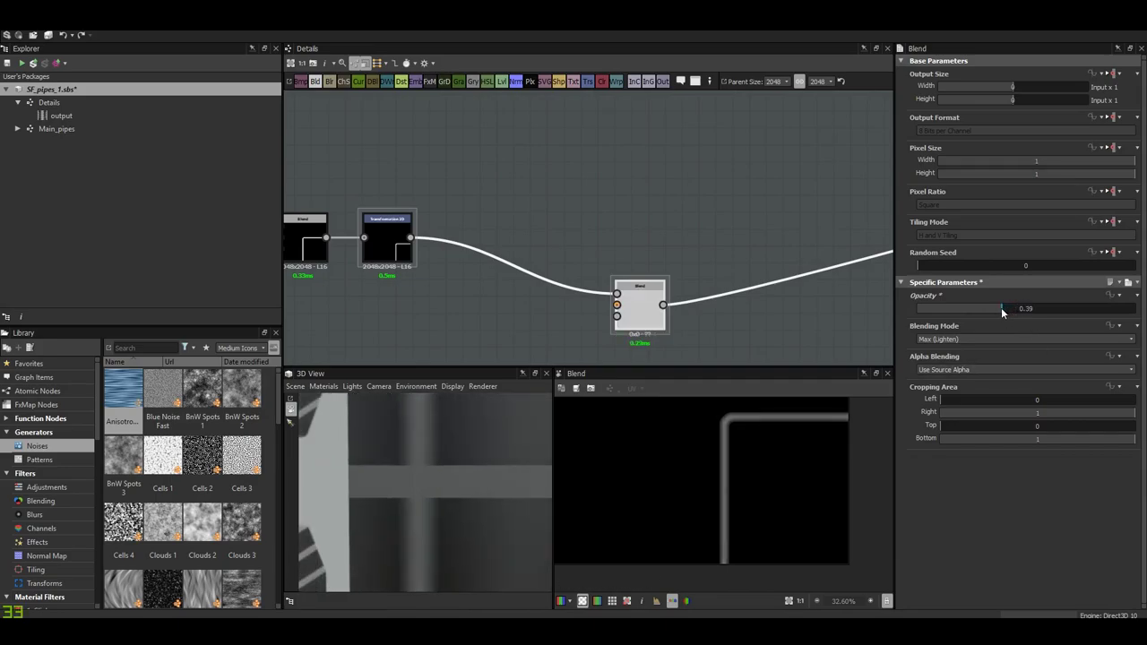
mouse_move(460, 484)
mouse_down()
mouse_move(421, 498)
mouse_move(441, 473)
mouse_up()
scroll(449, 473, up, 3)
scroll(418, 286, down, 3)
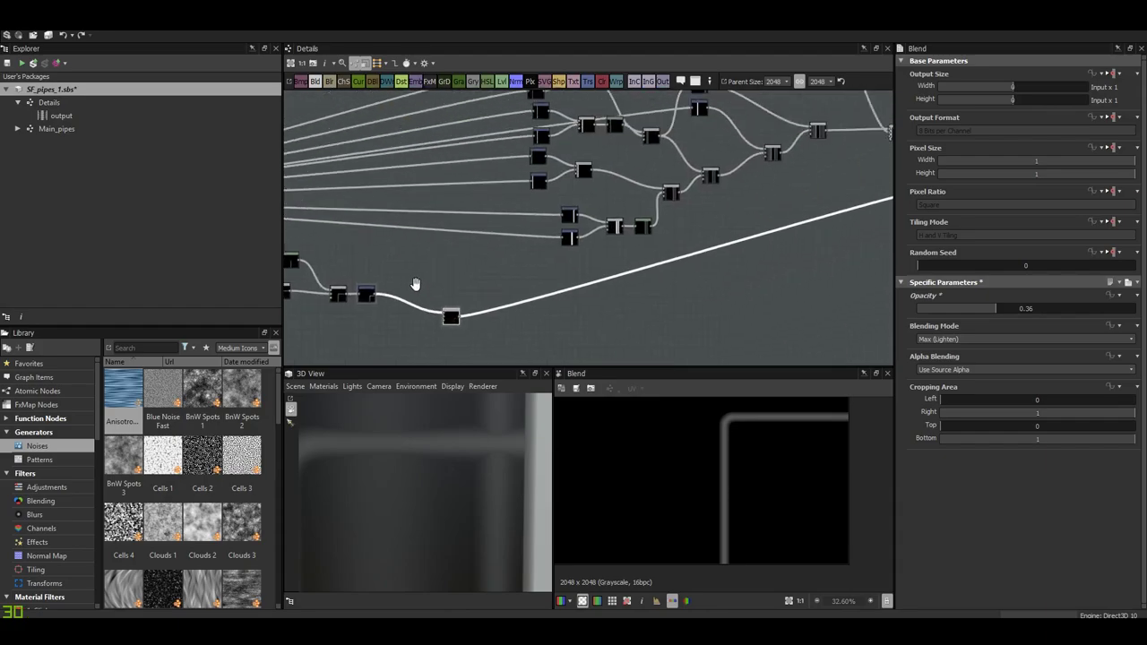
scroll(665, 260, up, 2)
double_click(596, 128)
scroll(787, 466, up, 2)
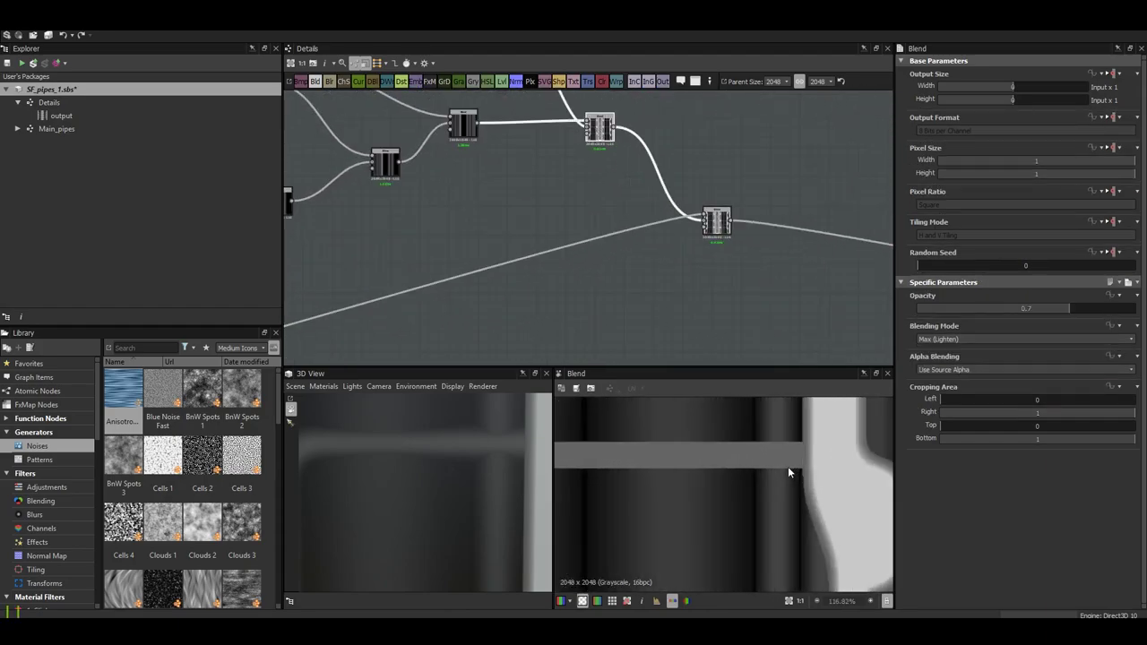
scroll(788, 466, down, 1)
scroll(652, 222, down, 2)
- Lower the other pipe Blend's opacity to 0.3
click(624, 190)
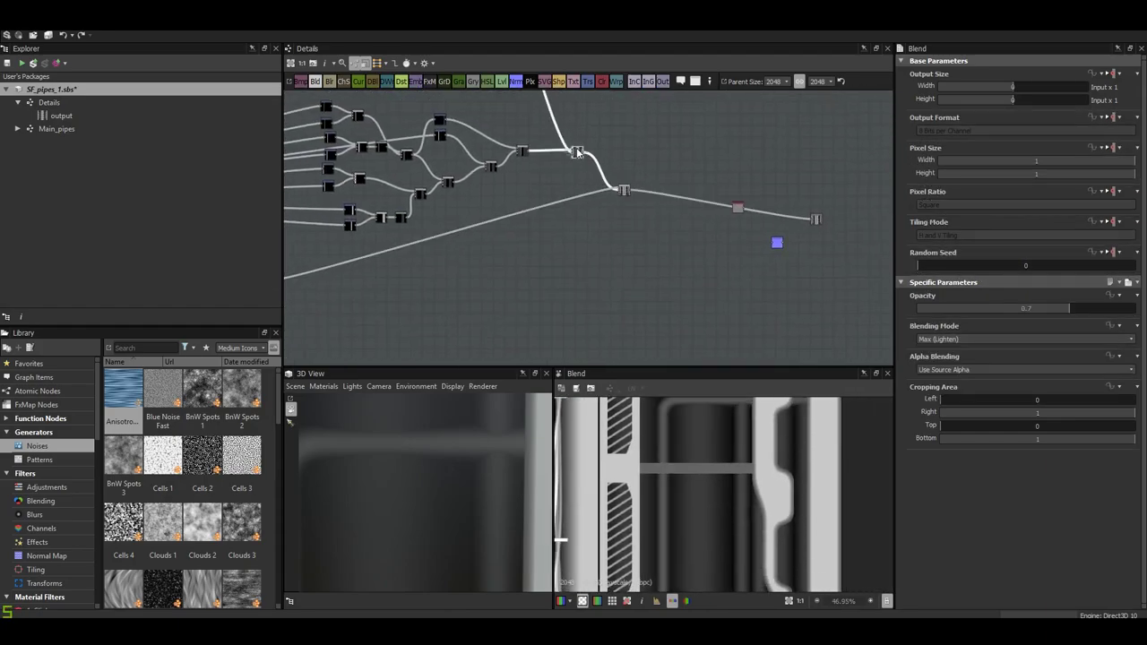
scroll(755, 474, up, 2)
scroll(772, 482, down, 2)
scroll(773, 481, up, 2)
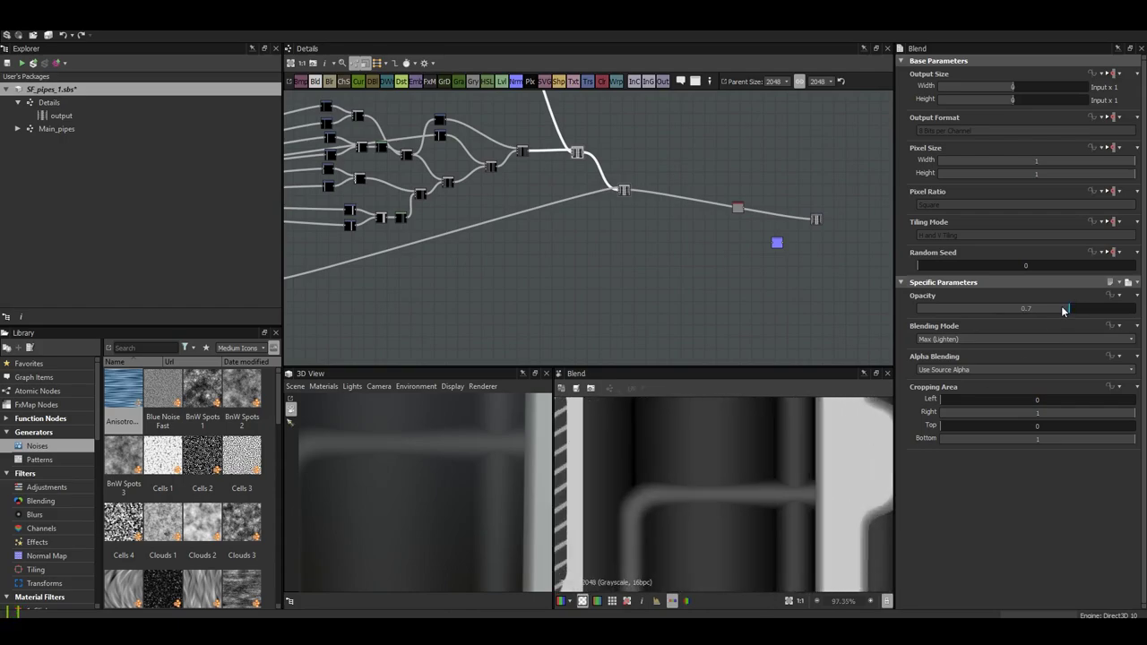
mouse_move(1028, 306)
mouse_down()
mouse_move(981, 303)
mouse_move(1001, 304)
mouse_up()
scroll(735, 521, up, 3)
click(1050, 309)
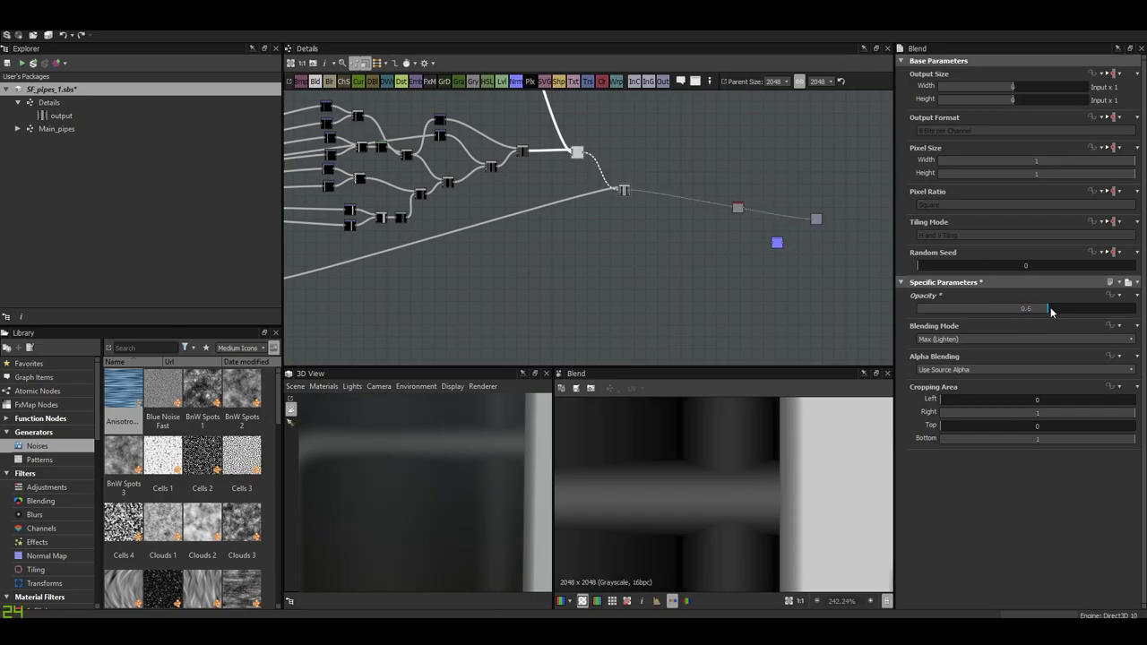
drag(1057, 309, 990, 310)
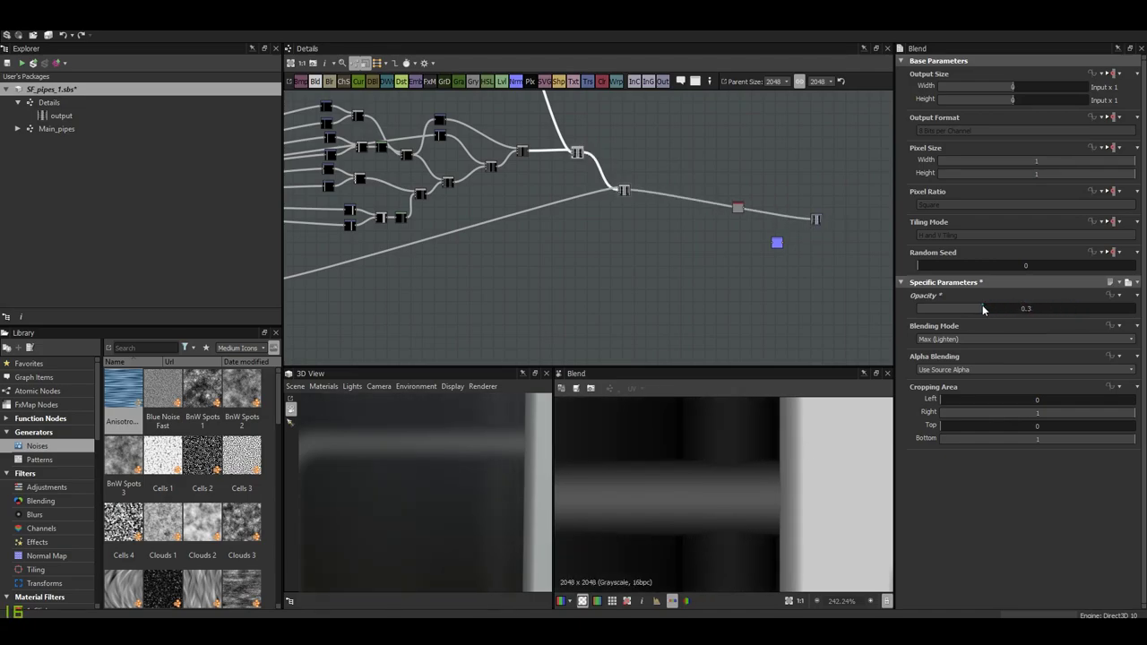
scroll(762, 488, down, 10)
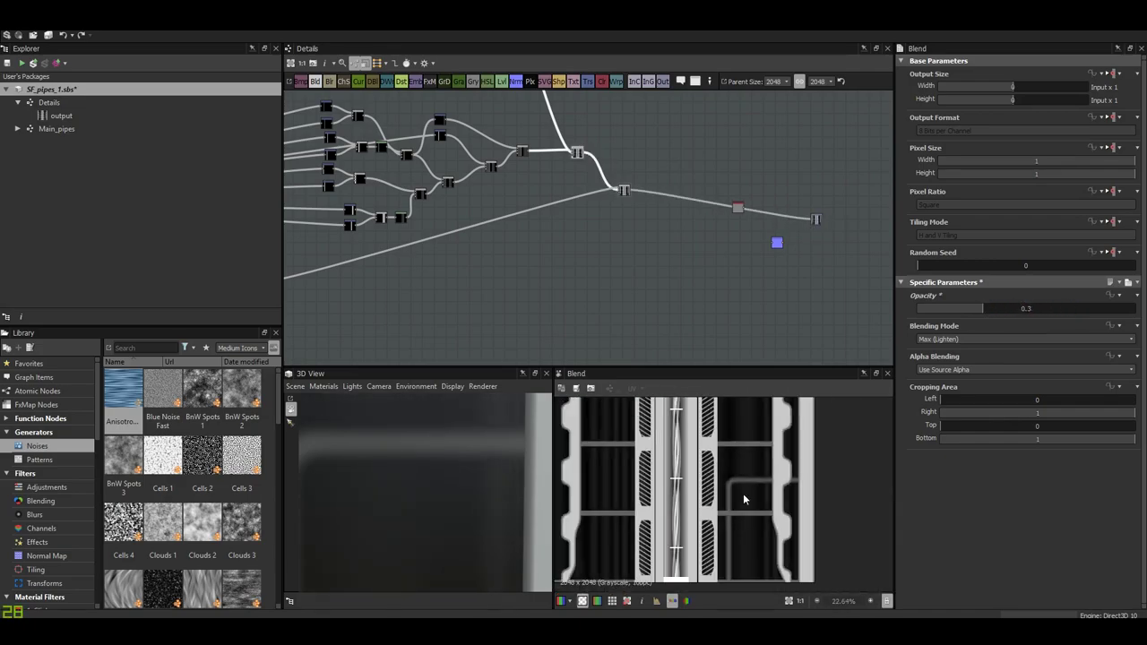
- Preview the normal map result in the 2D view
double_click(777, 243)
scroll(771, 544, up, 4)
scroll(775, 435, up, 4)
scroll(808, 500, up, 3)
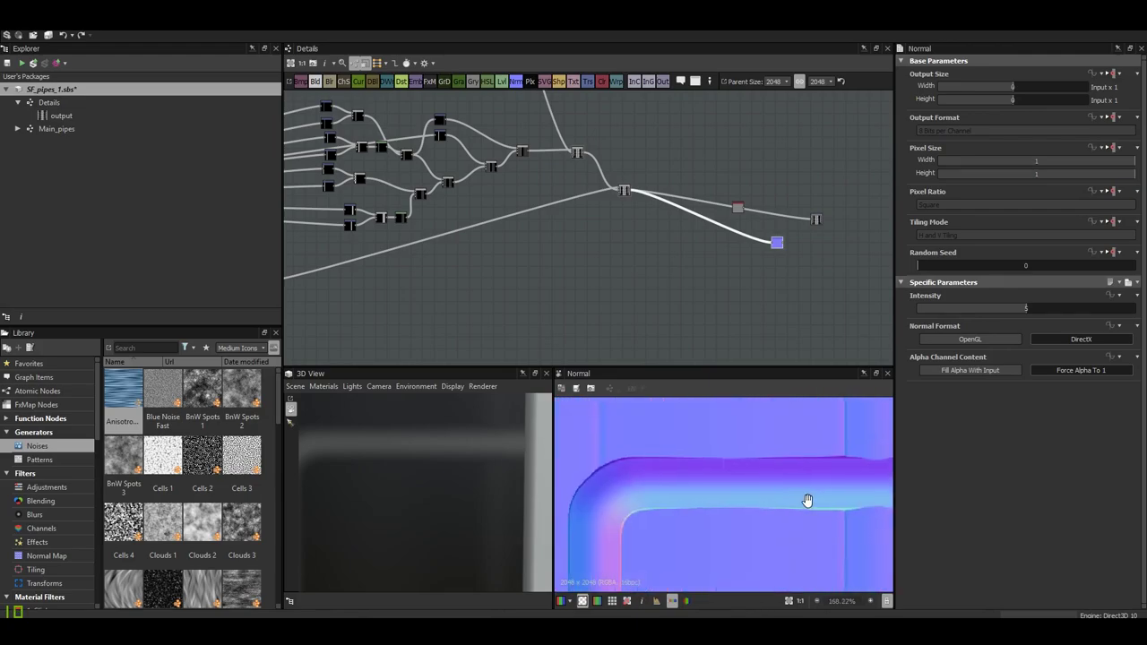
scroll(704, 458, down, 2)
scroll(699, 441, down, 3)
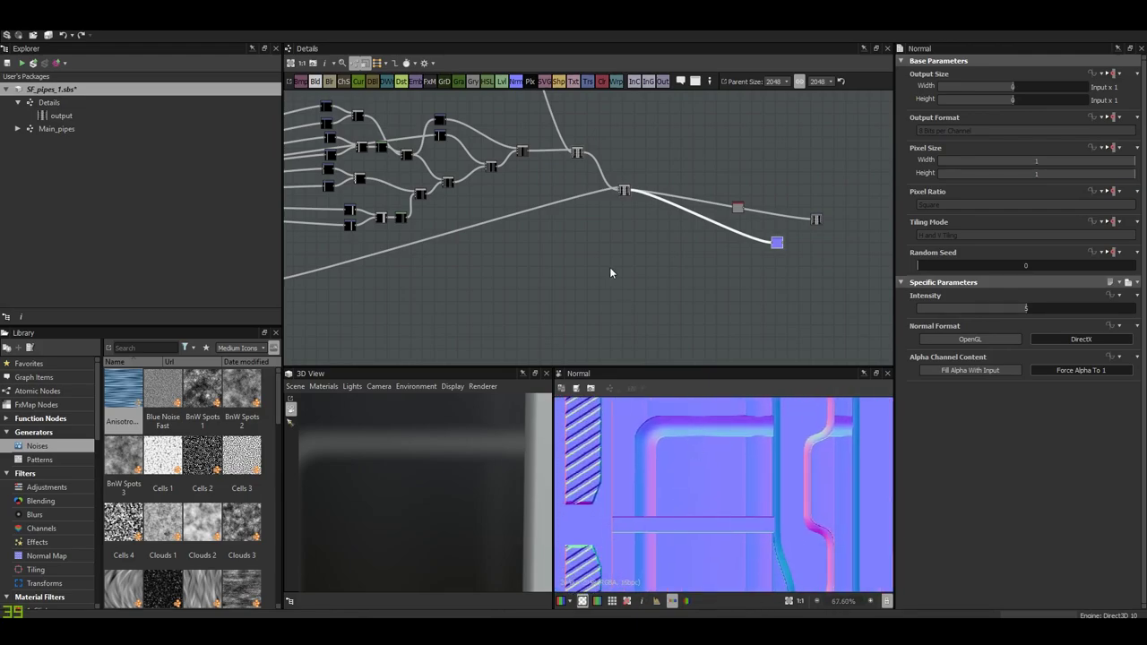
scroll(805, 247, up, 3)
right_click(806, 246)
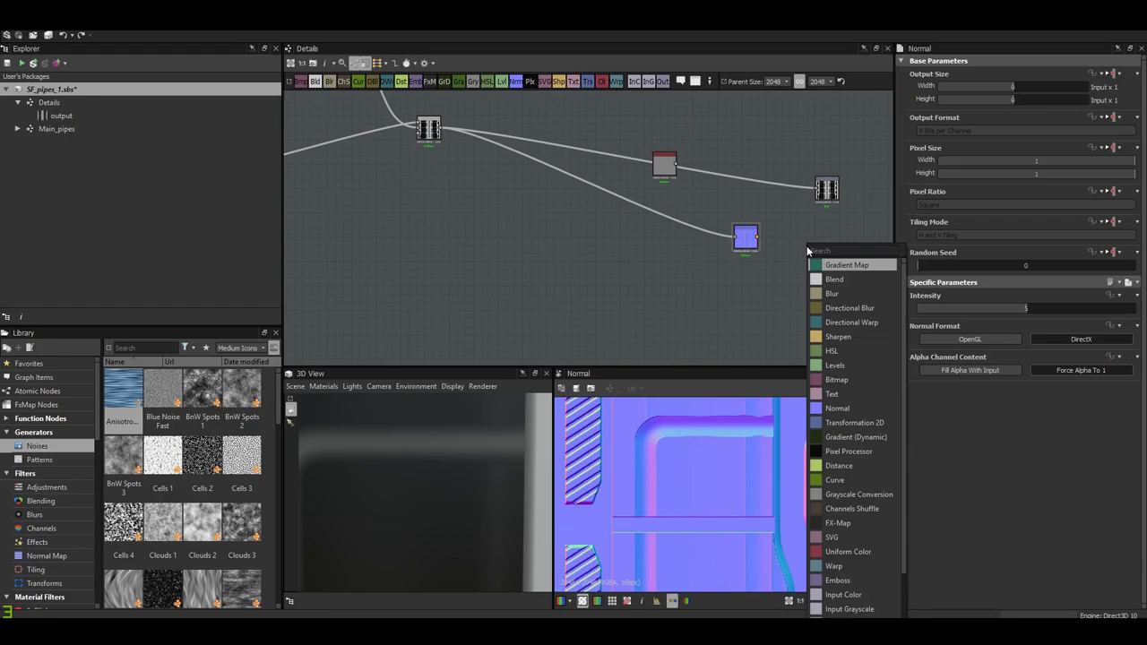
key(Escape)
scroll(472, 455, down, 2)
scroll(472, 493, down, 2)
scroll(470, 500, down, 2)
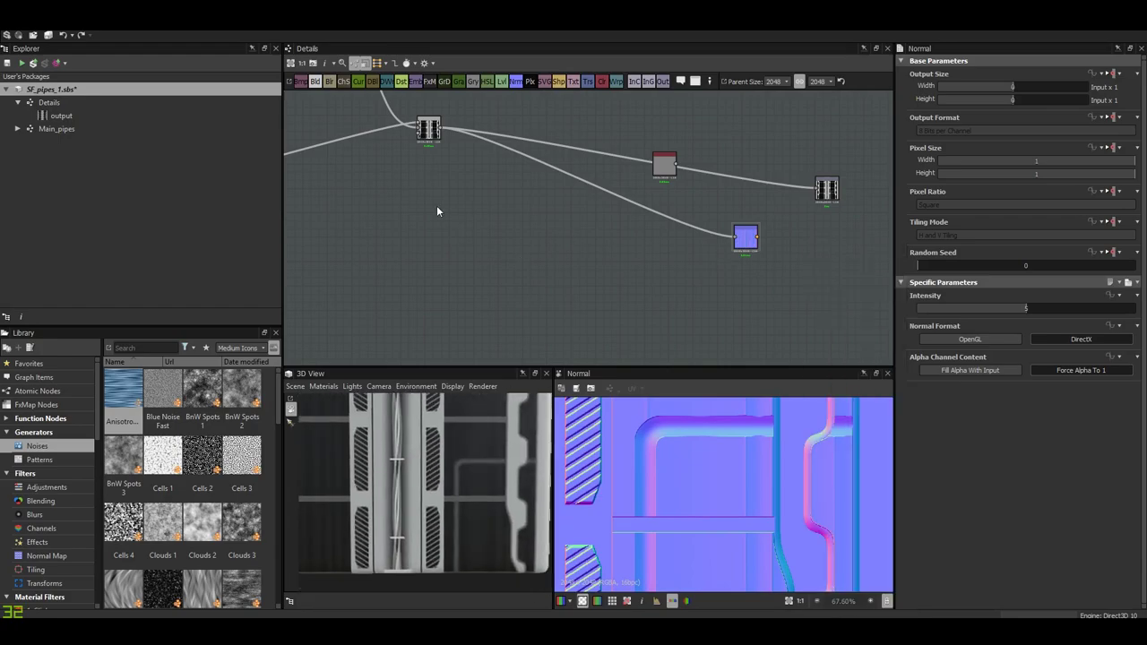
- Set the pipe Blend's opacity to 0.36
middle_drag(436, 212, 479, 205)
click(568, 201)
scroll(503, 510, up, 2)
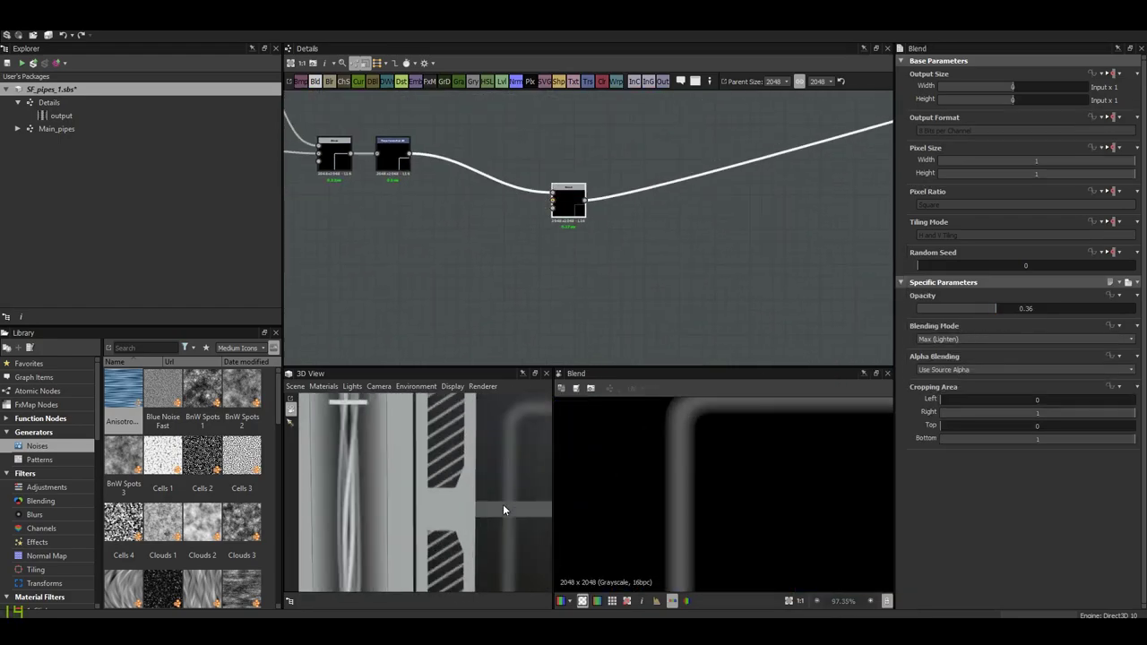
scroll(503, 510, up, 2)
scroll(479, 490, up, 2)
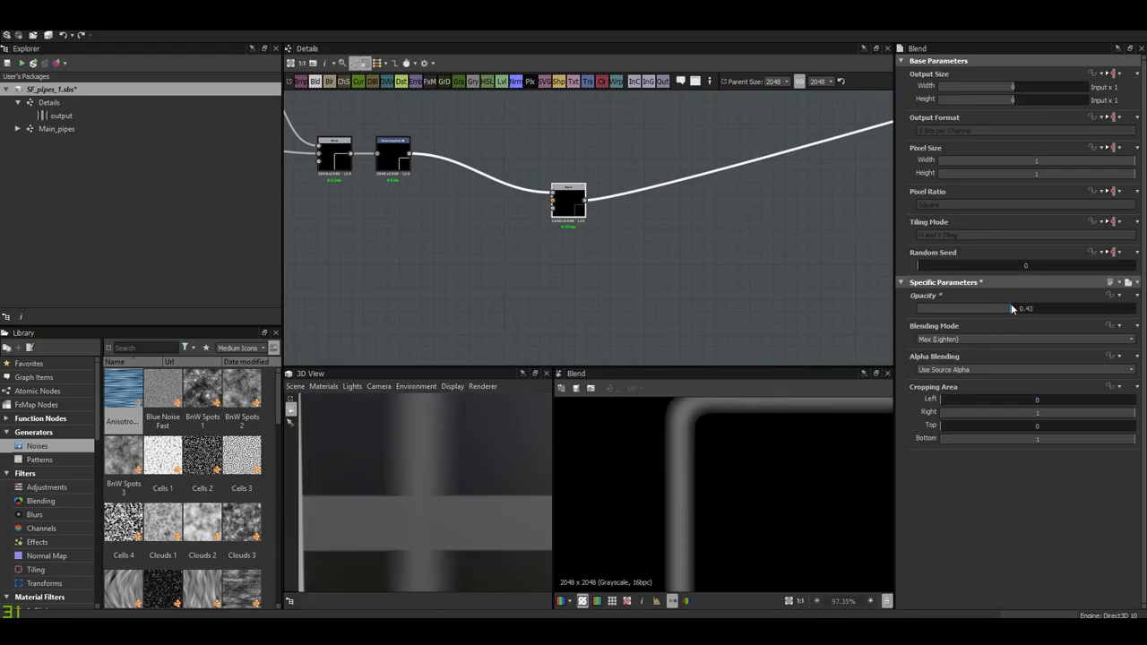
drag(1011, 308, 996, 307)
scroll(658, 266, down, 3)
scroll(530, 454, down, 3)
scroll(448, 448, down, 2)
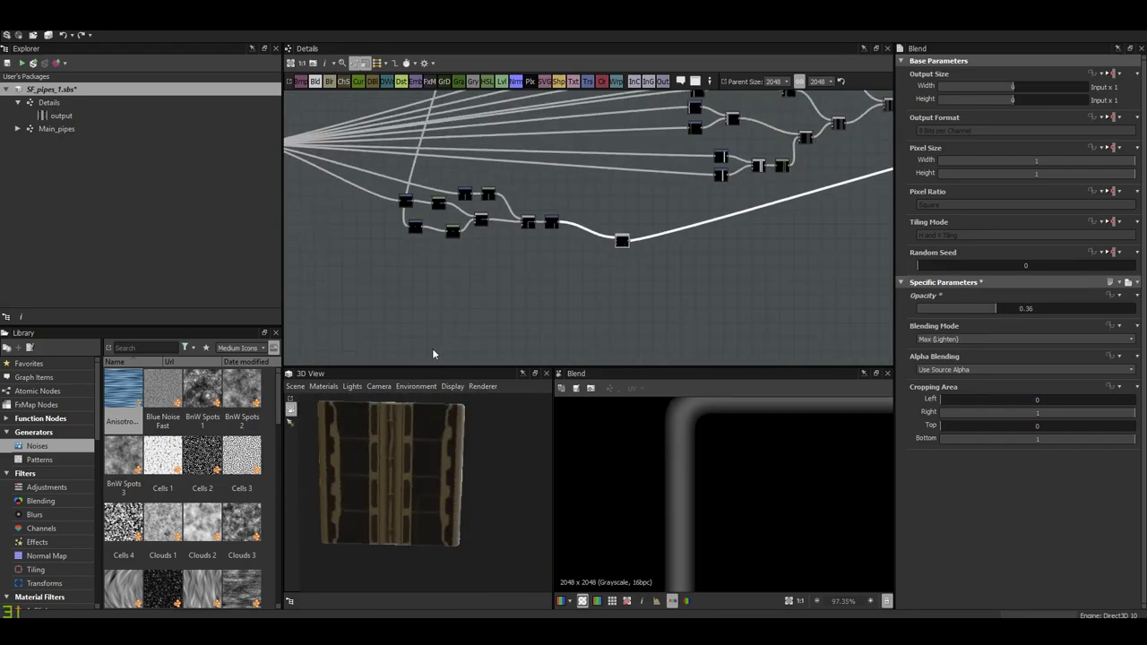
scroll(440, 504, up, 3)
scroll(440, 504, up, 2)
scroll(628, 224, down, 3)
scroll(778, 247, up, 3)
- Add an Output node with normal usage and feed it from the Normal node
key(space)
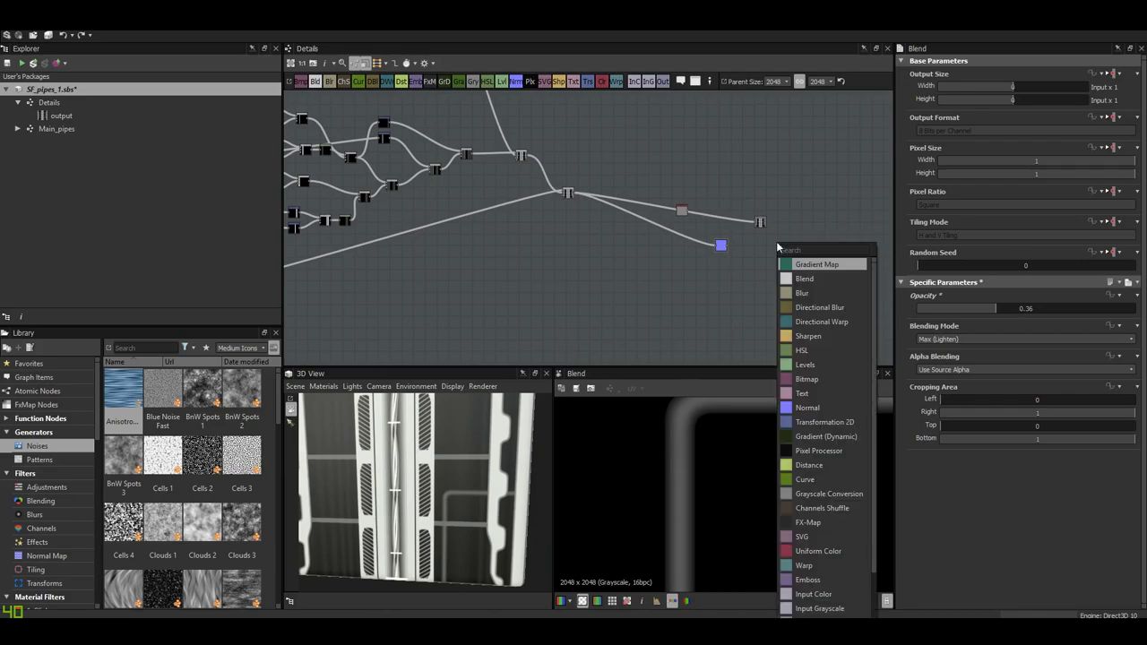
text(output)
key(Return)
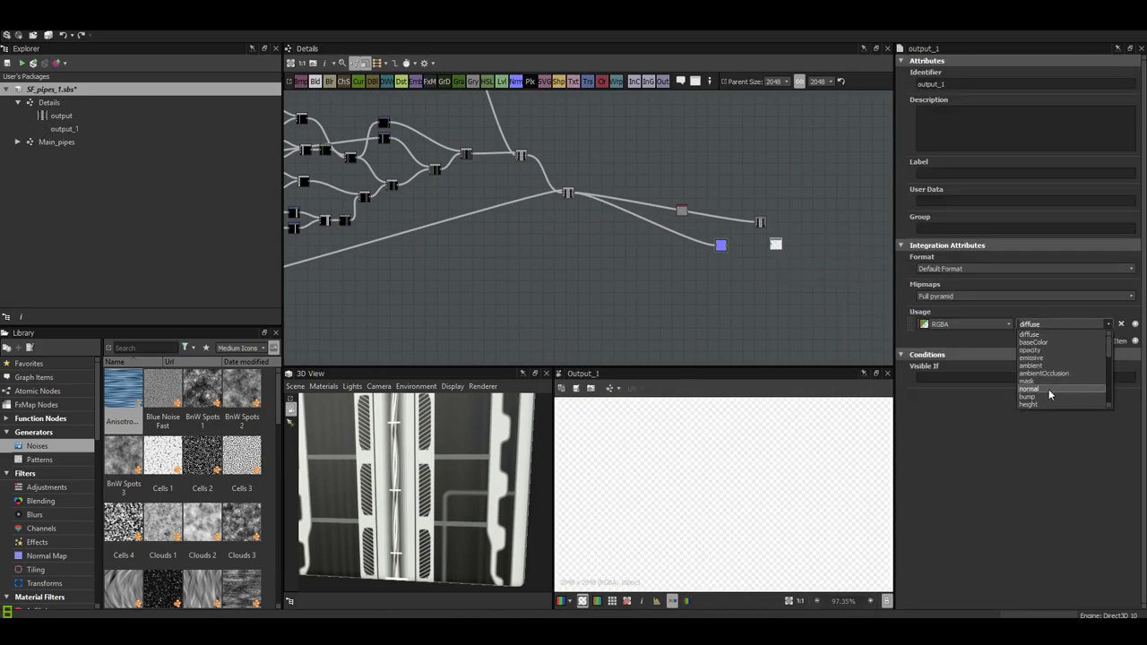
click(1050, 395)
scroll(717, 247, up, 2)
drag(730, 248, 820, 246)
right_click(760, 288)
click(717, 252)
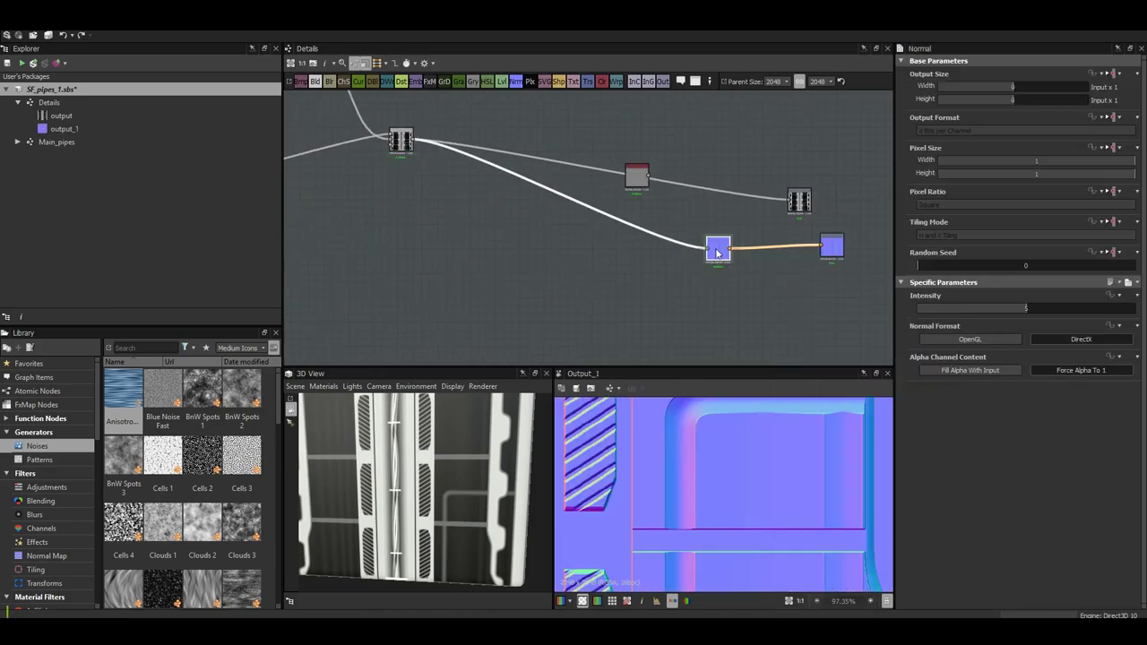
right_click(489, 506)
click(489, 505)
scroll(486, 475, up, 2)
- Lower the Max (Lighten) pipe blend's opacity to 0.13
scroll(491, 510, up, 2)
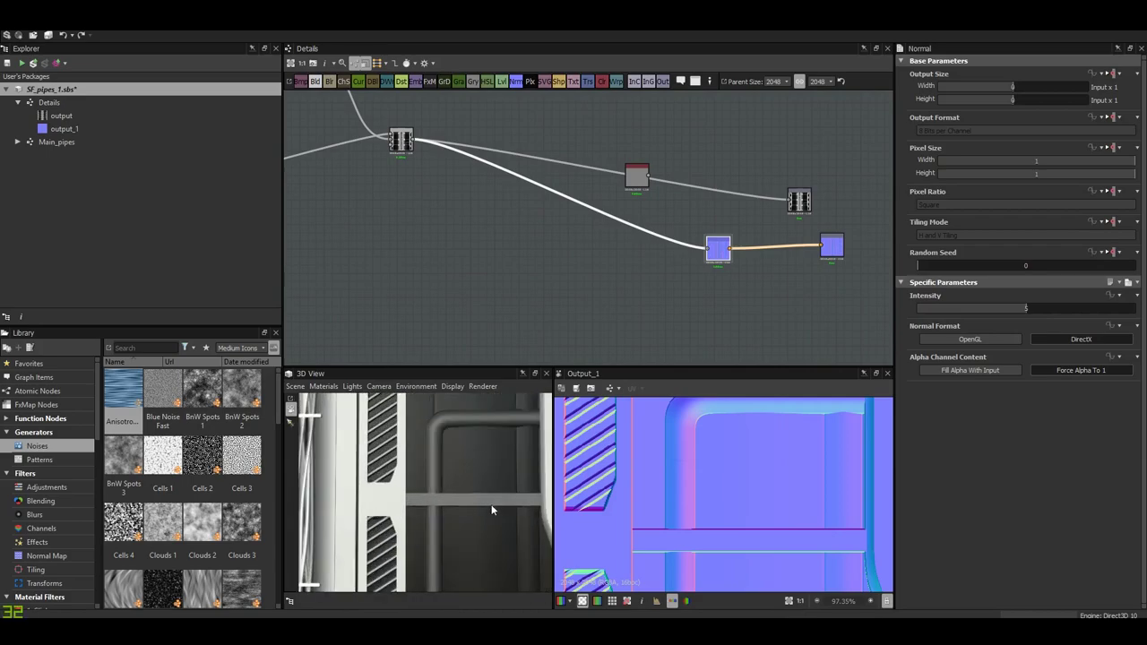
mouse_move(491, 510)
mouse_down()
mouse_move(482, 535)
mouse_move(480, 500)
mouse_move(427, 491)
mouse_move(475, 503)
mouse_move(483, 495)
mouse_move(467, 500)
mouse_move(463, 482)
mouse_move(471, 464)
mouse_move(515, 455)
mouse_move(466, 476)
mouse_move(475, 466)
mouse_up()
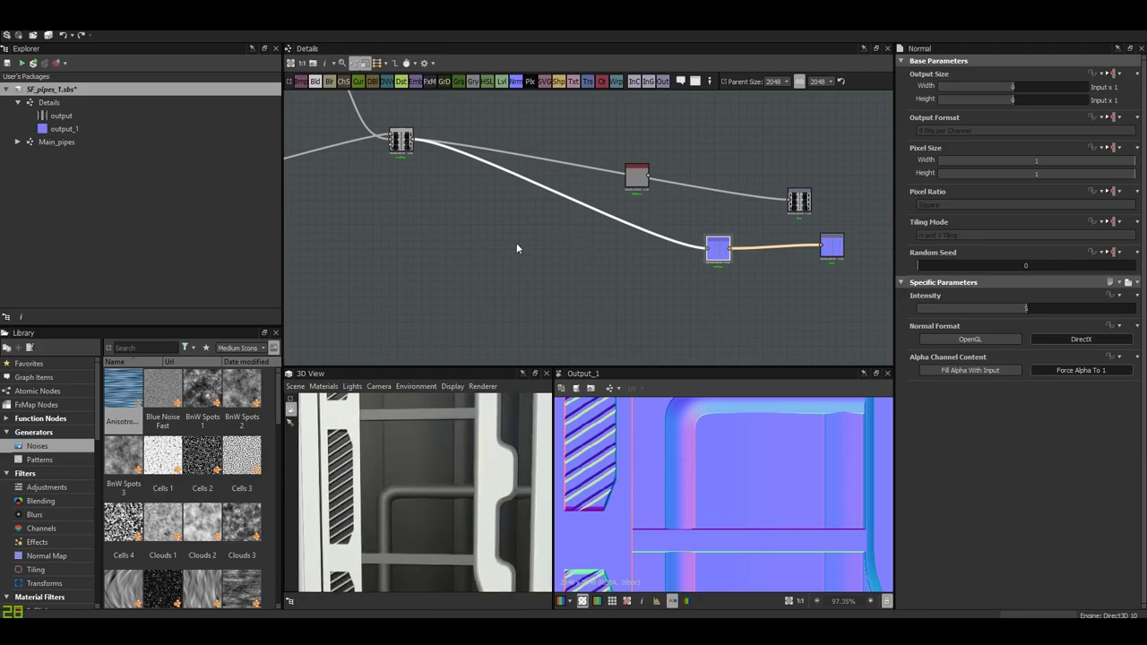
scroll(516, 248, down, 3)
scroll(573, 224, up, 4)
middle_drag(495, 94, 535, 182)
double_click(535, 183)
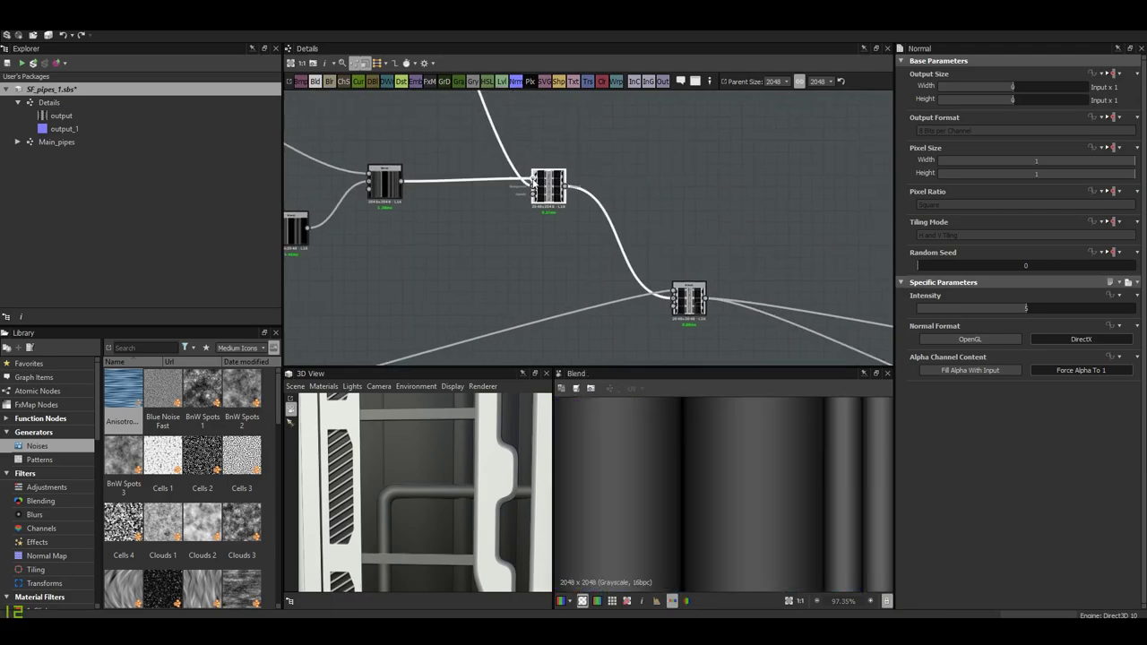
mouse_move(417, 529)
mouse_down()
mouse_move(440, 546)
mouse_move(567, 475)
mouse_up()
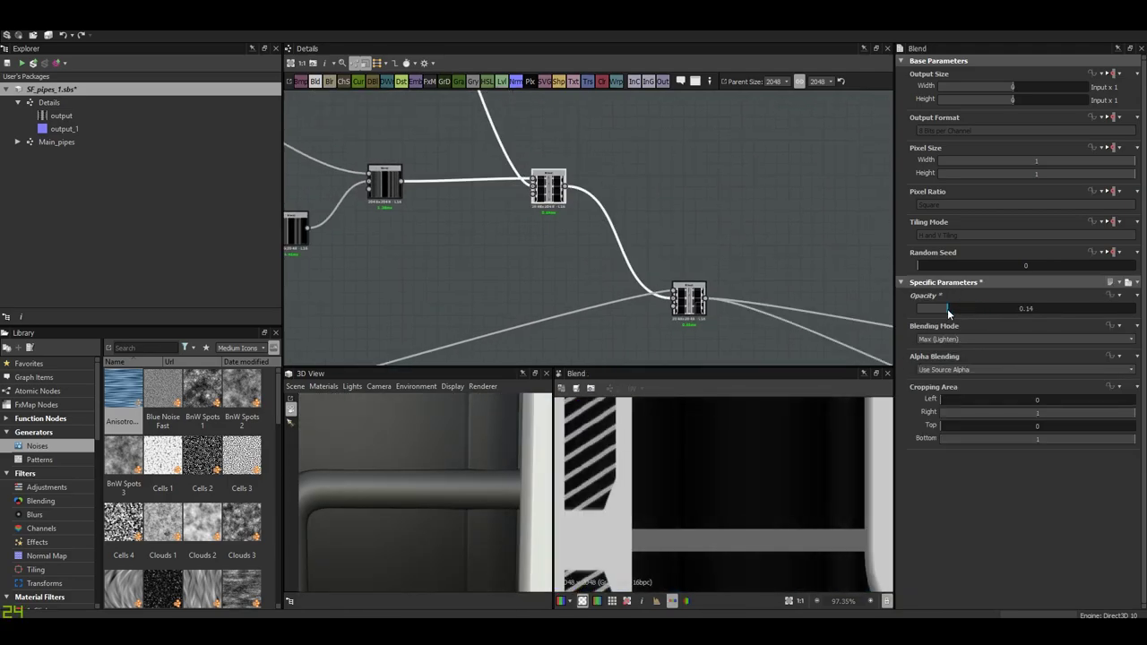
mouse_move(519, 476)
mouse_down()
mouse_move(488, 513)
mouse_move(460, 467)
mouse_move(531, 467)
mouse_move(511, 452)
mouse_up()
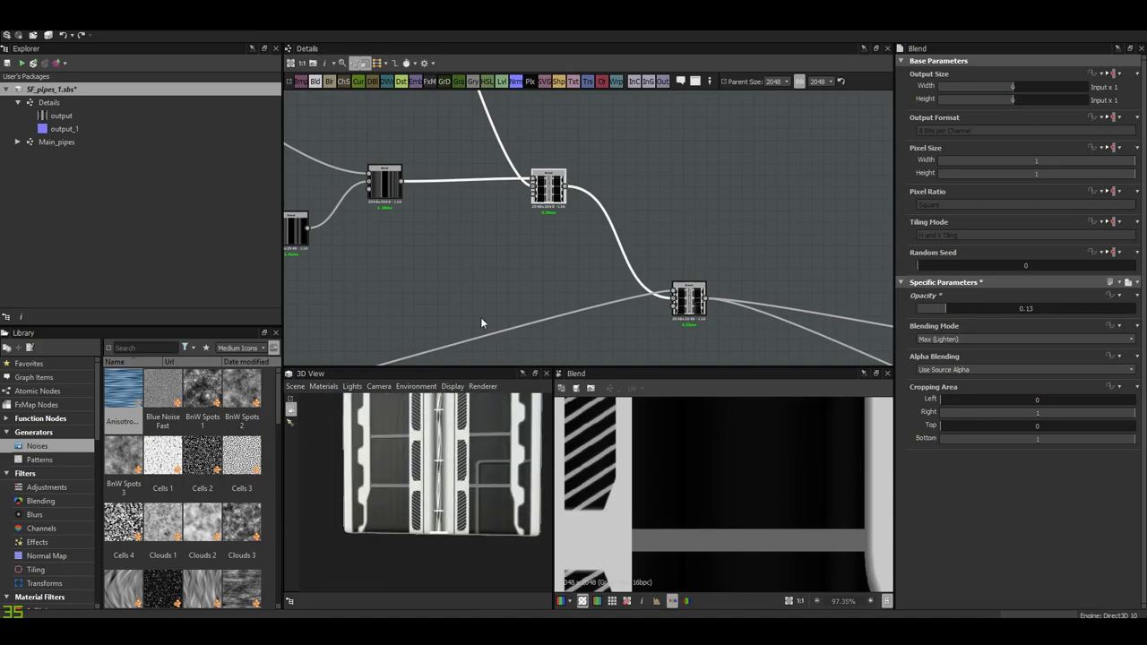
- Duplicate the L-shaped pipe node group, with its input links, below the original
scroll(463, 316, down, 5)
scroll(503, 257, up, 3)
scroll(560, 223, down, 1)
scroll(556, 232, up, 1)
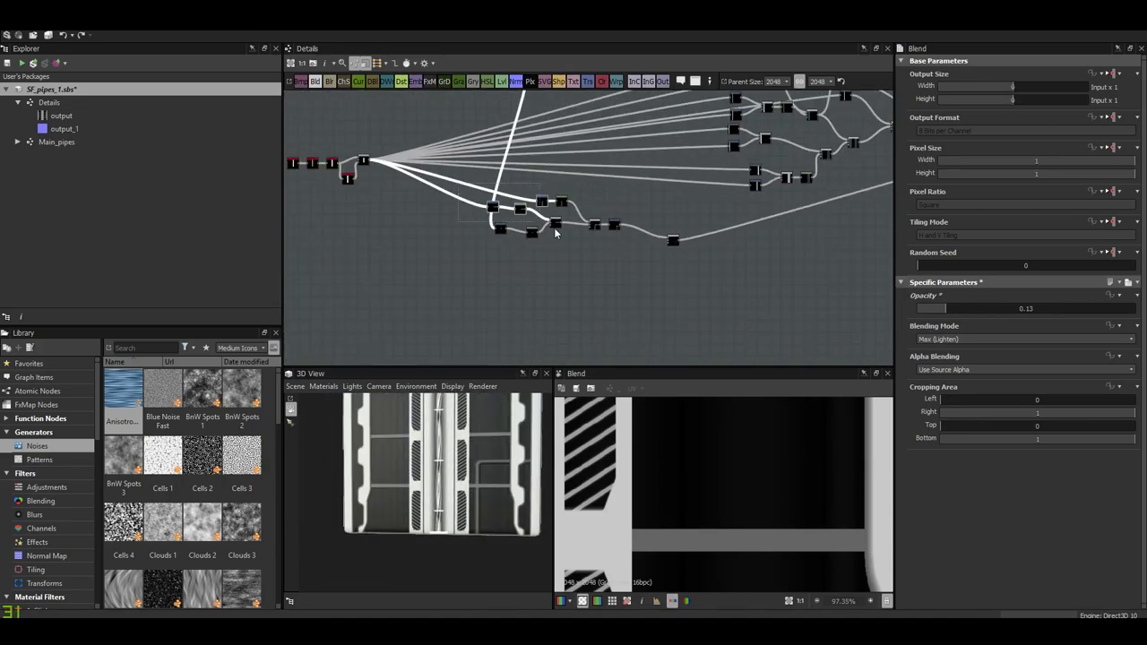
key(ctrl+d)
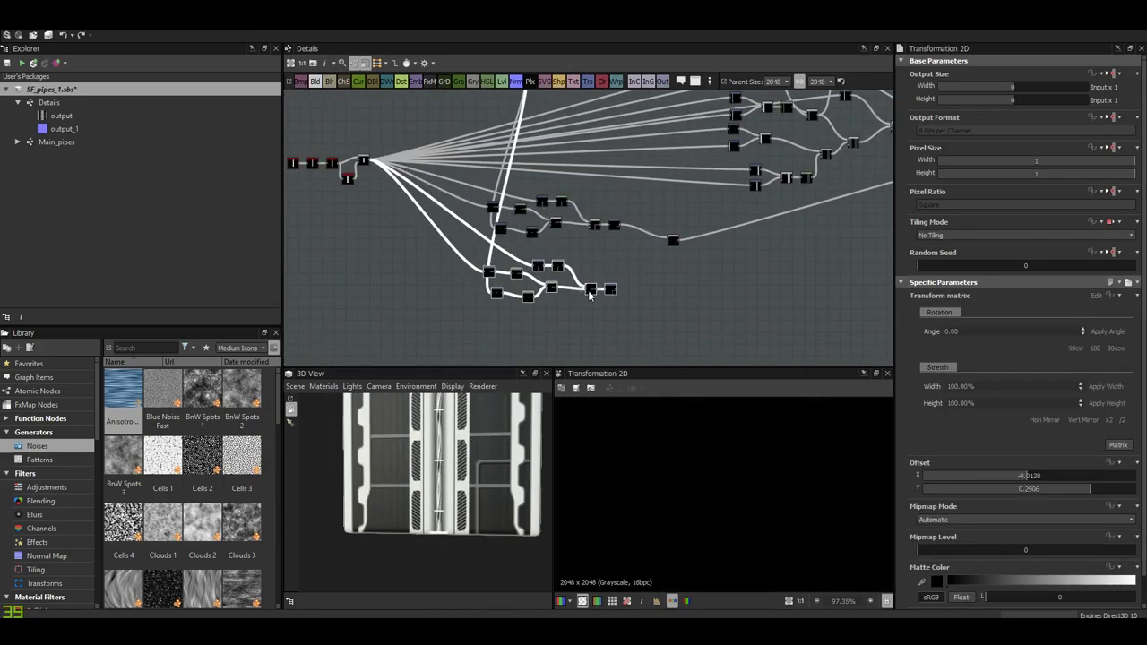
mouse_move(501, 466)
mouse_down()
mouse_move(476, 486)
mouse_move(491, 448)
mouse_move(480, 439)
mouse_up()
- Rotate the left pipe piece's Transformation 2D by 90 degrees
scroll(538, 233, down, 2)
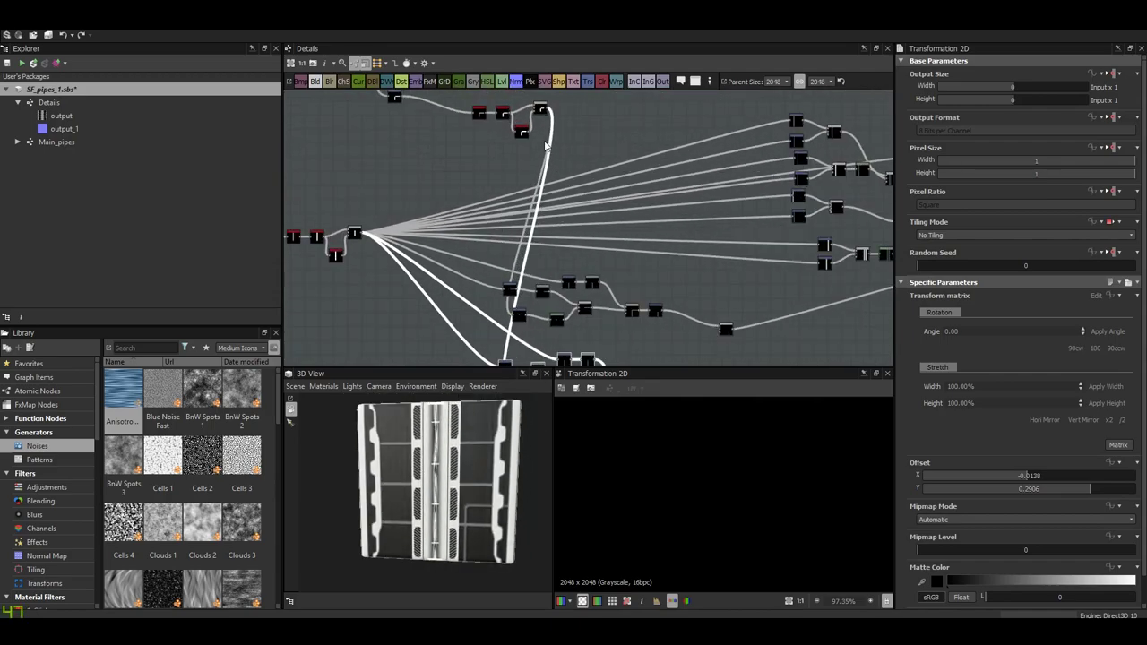
middle_drag(537, 242, 570, 152)
scroll(570, 152, up, 4)
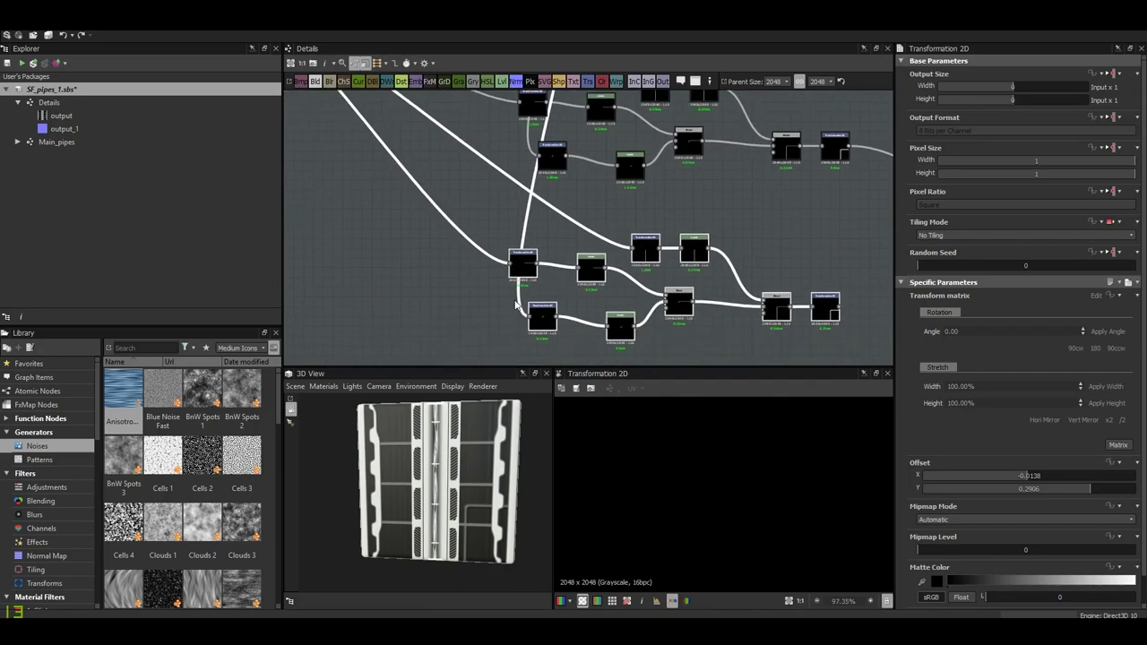
scroll(524, 302, down, 3)
scroll(552, 148, up, 5)
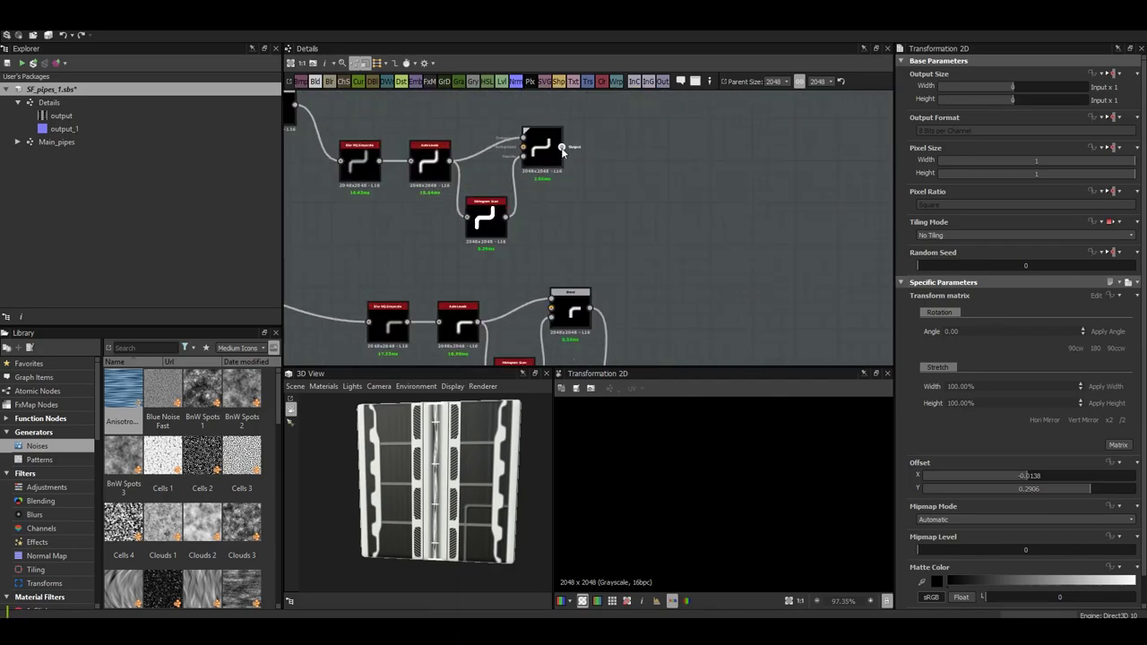
scroll(562, 153, down, 3)
scroll(562, 170, up, 3)
middle_drag(556, 278, 481, 251)
double_click(742, 283)
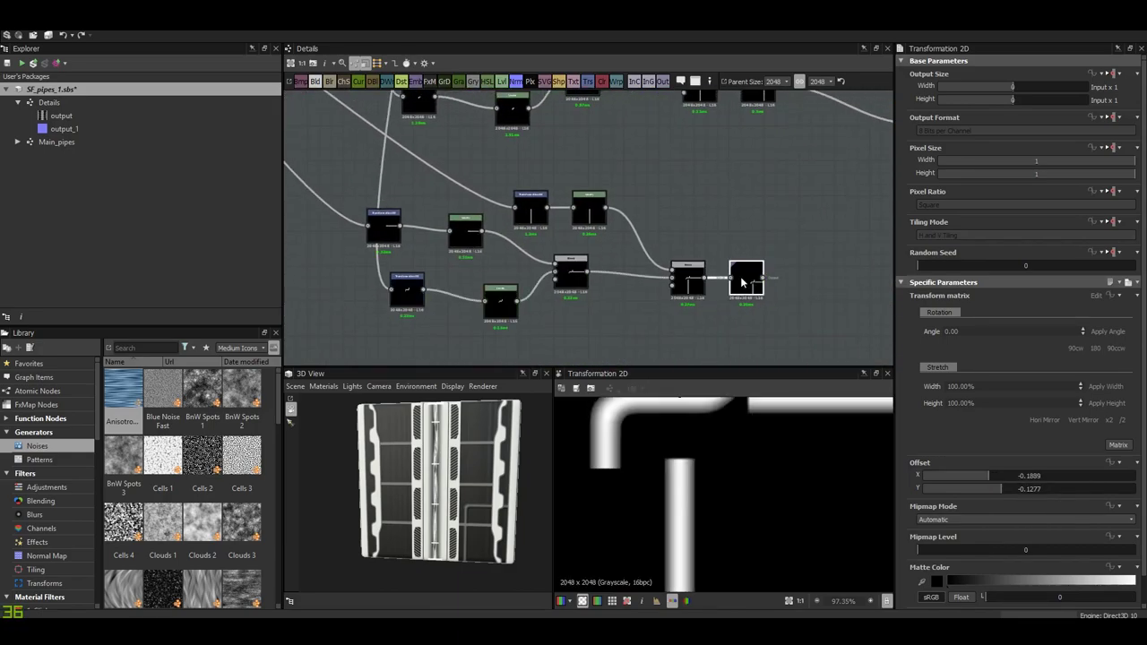
scroll(681, 448, down, 5)
click(384, 224)
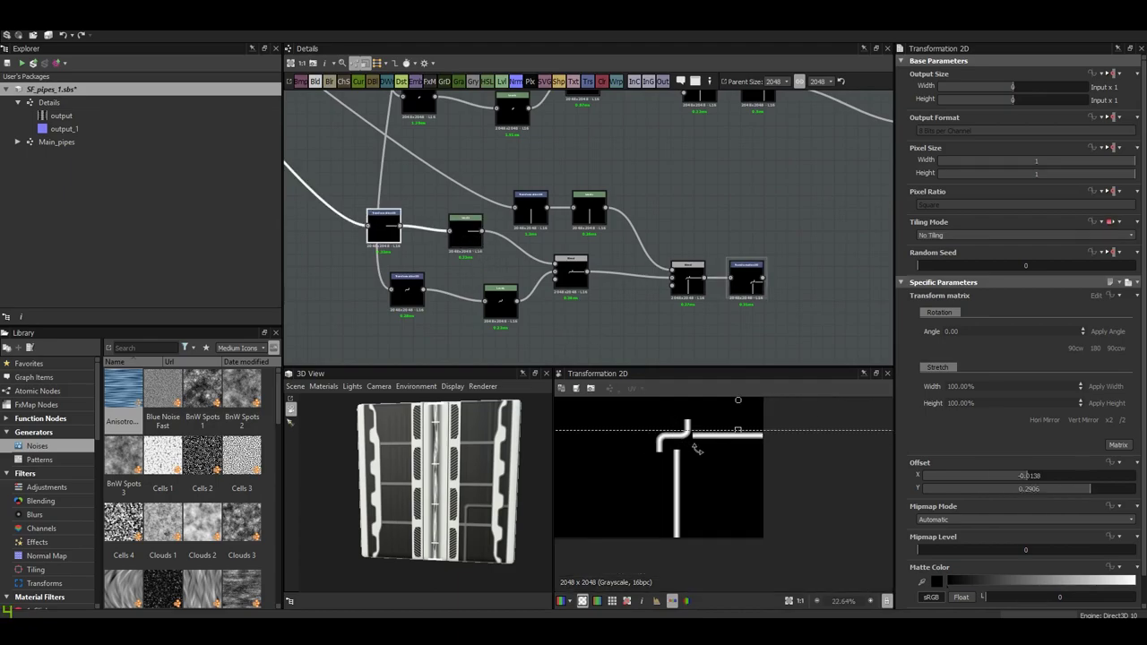
scroll(796, 484, down, 1)
text(90)
key(Return)
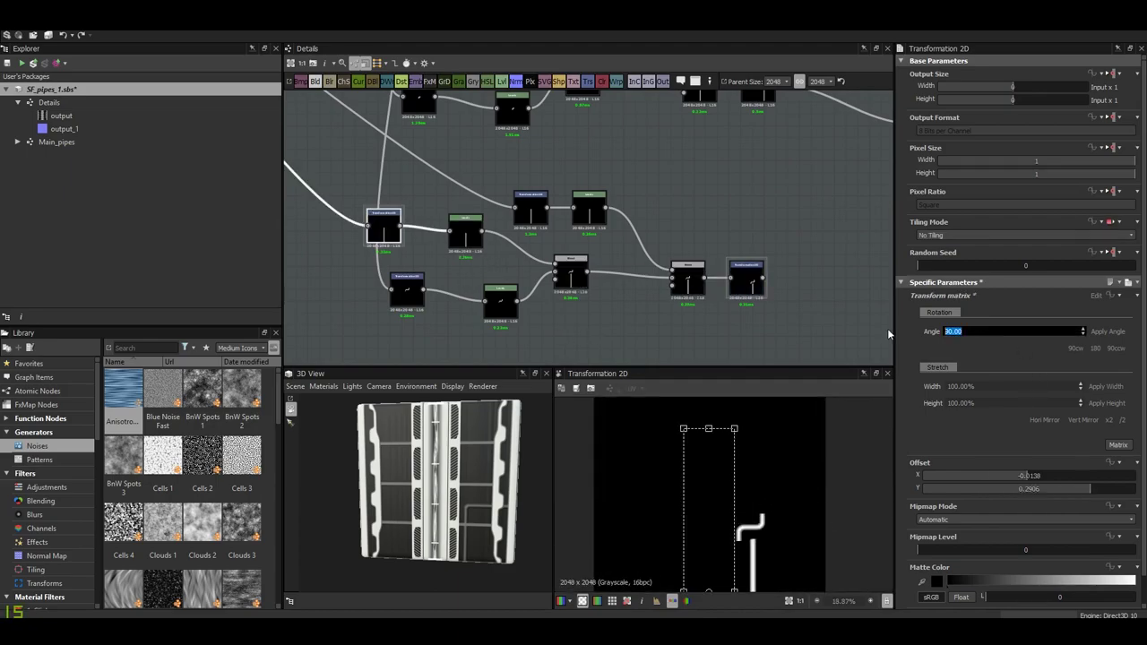
- Shift the rotated pipe piece slightly right into position
scroll(722, 500, up, 3)
scroll(722, 500, up, 2)
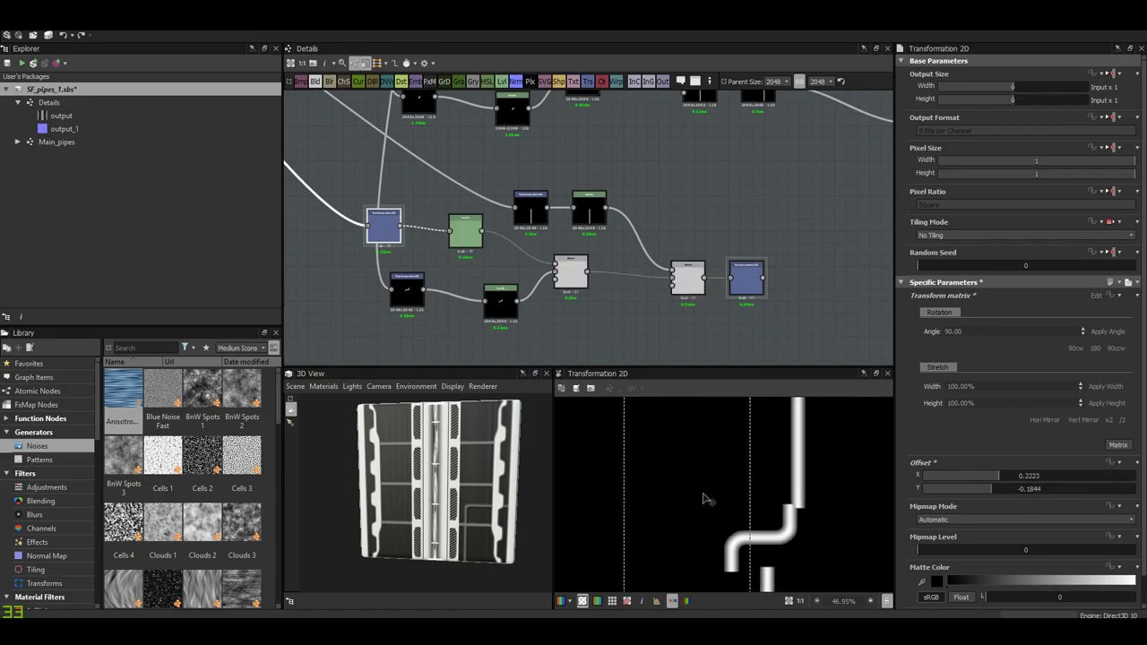
drag(703, 499, 717, 502)
scroll(717, 501, up, 7)
scroll(753, 507, up, 2)
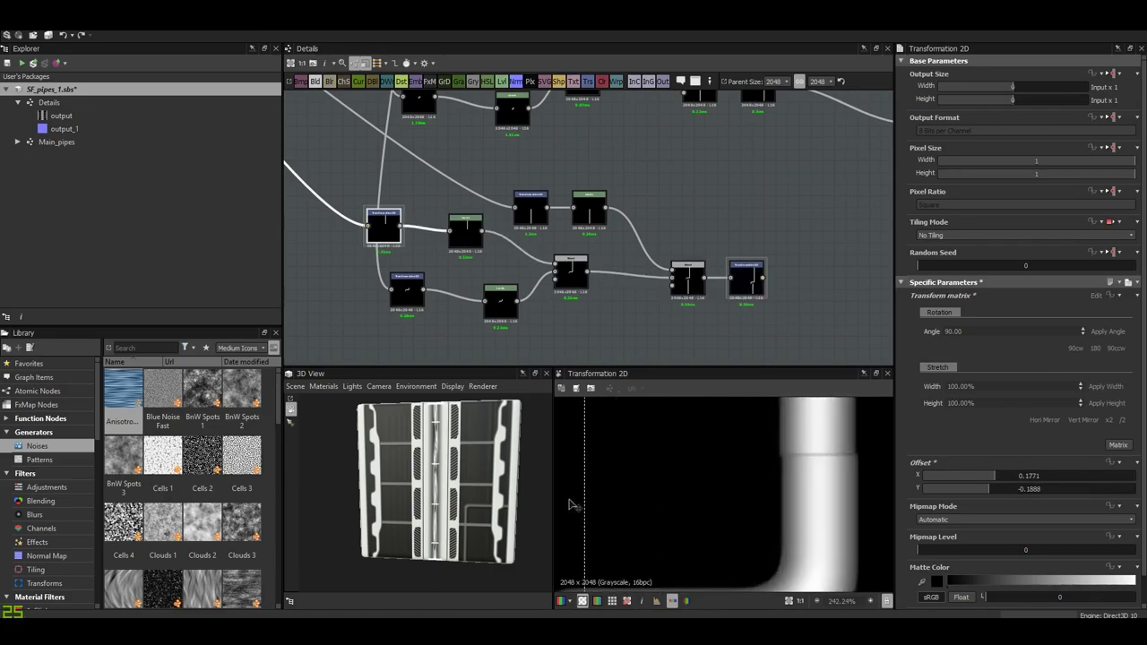
drag(568, 507, 572, 507)
scroll(574, 508, down, 8)
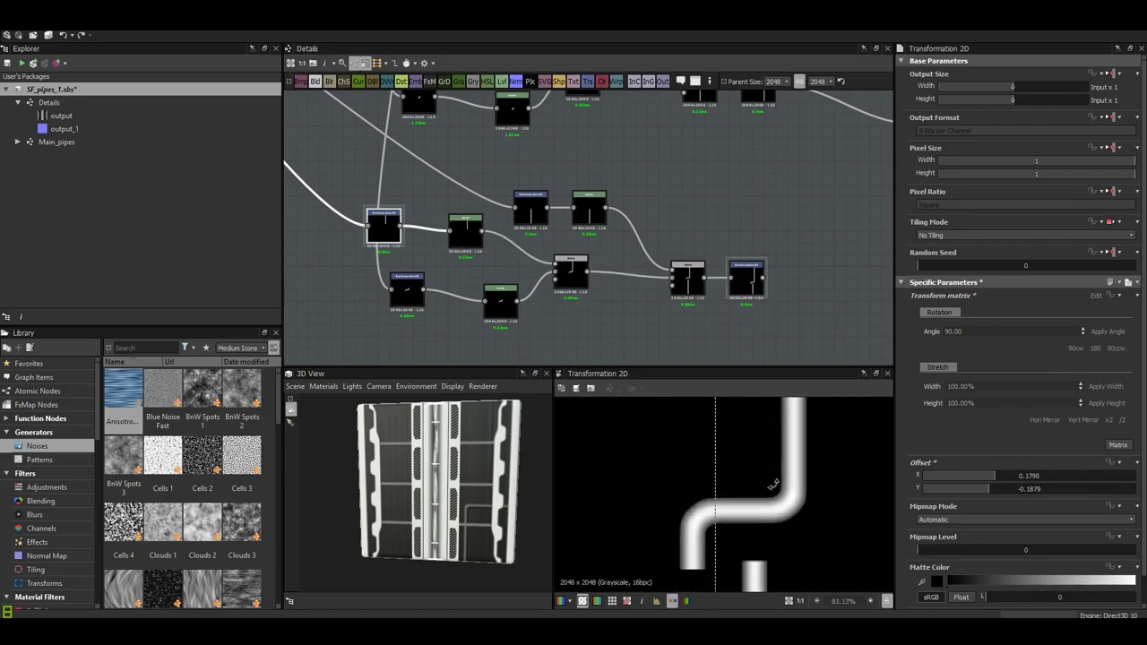
scroll(574, 508, down, 7)
- Offset the duplicated pipe chain's transform to about X 0.0444, Y -0.1665
middle_drag(449, 292, 439, 236)
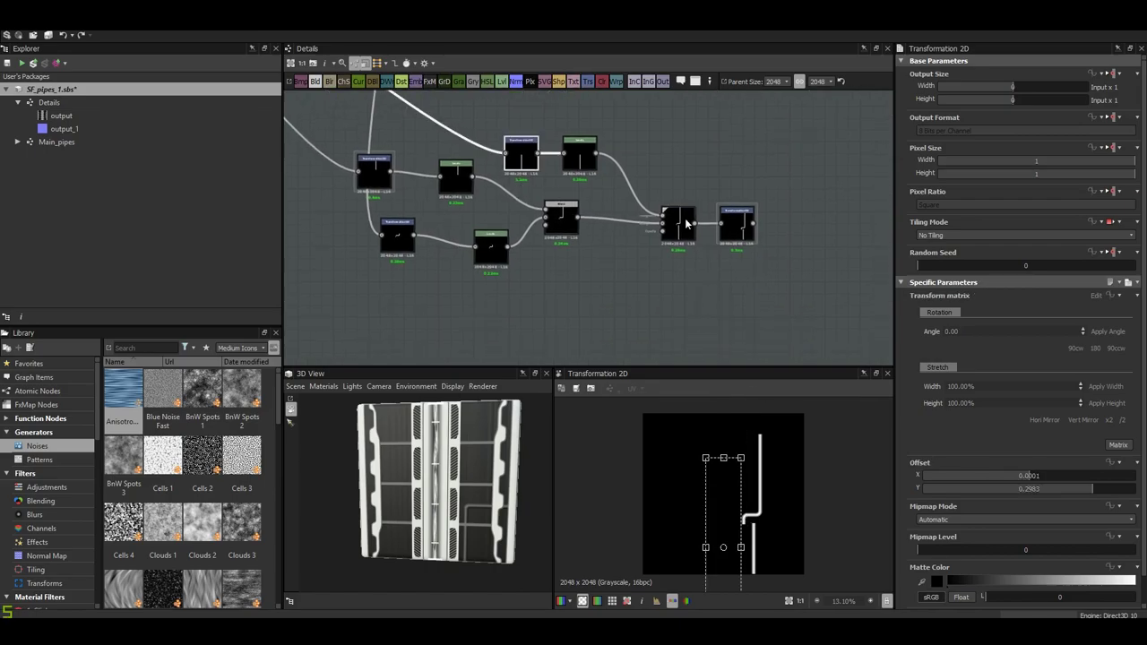
scroll(791, 574, up, 12)
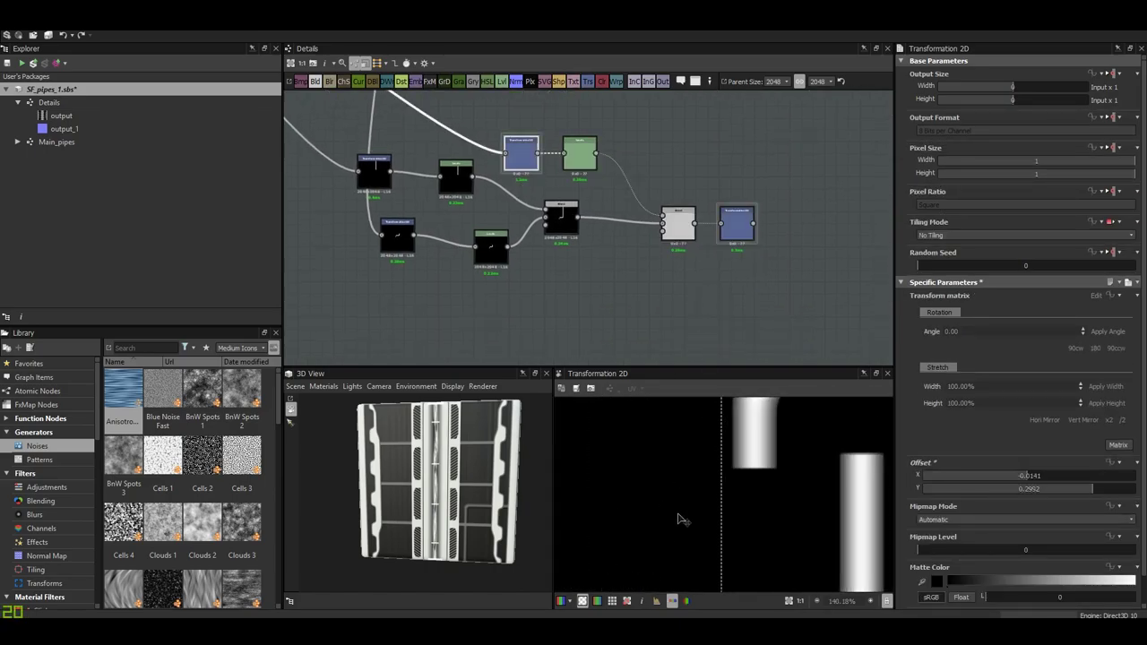
drag(679, 512, 580, 525)
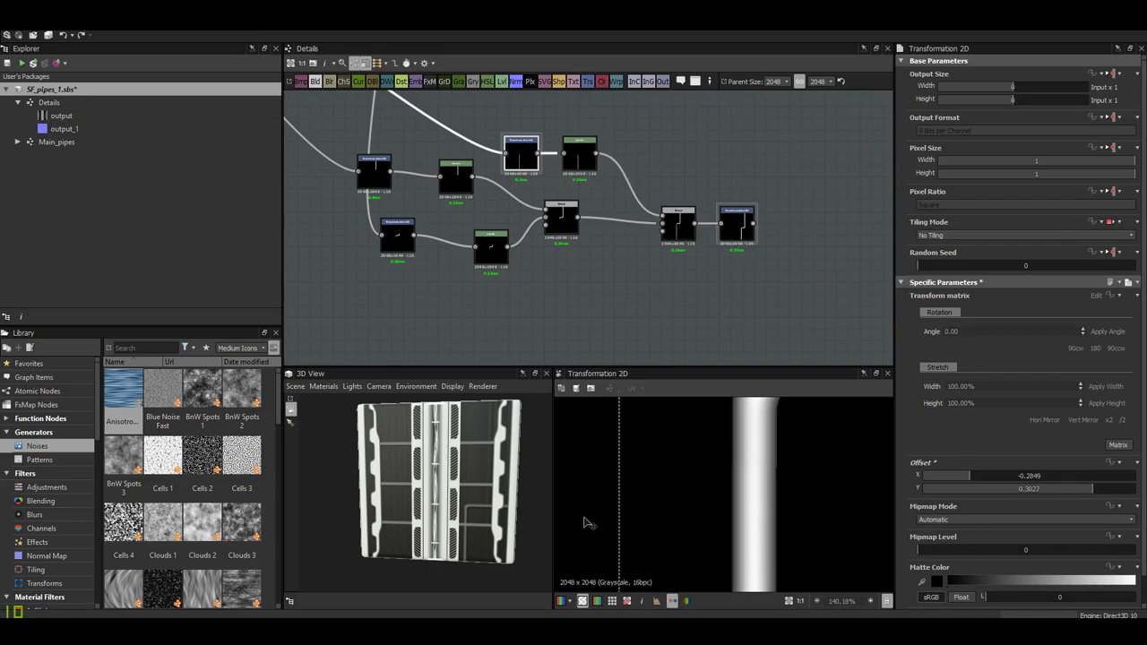
scroll(583, 523, up, 3)
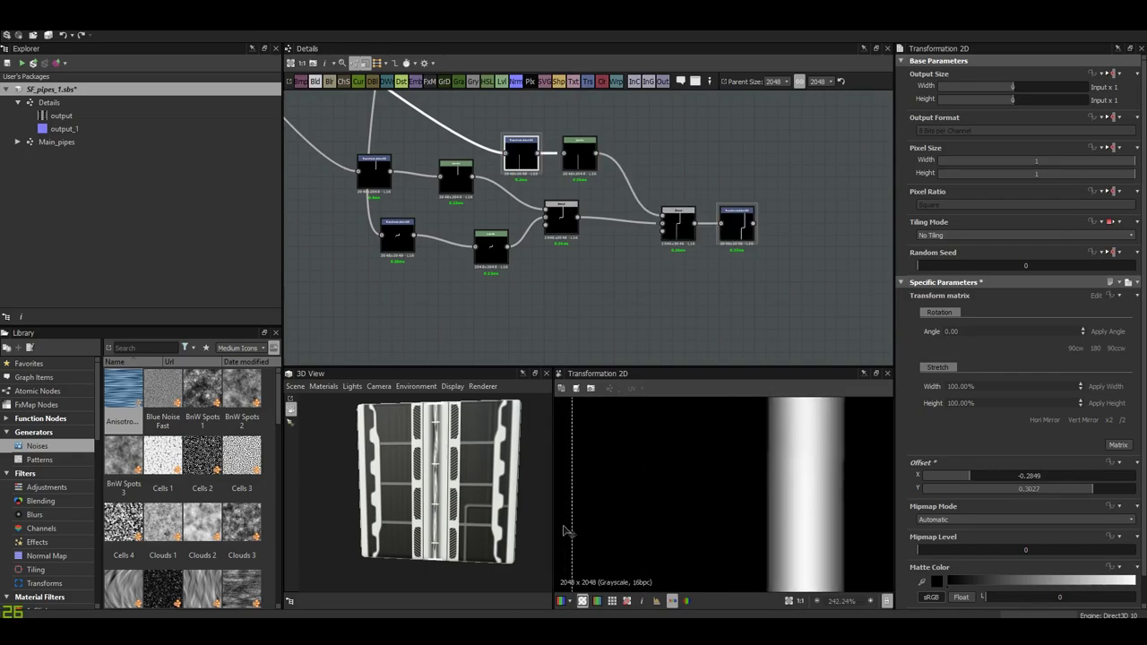
scroll(698, 309, down, 5)
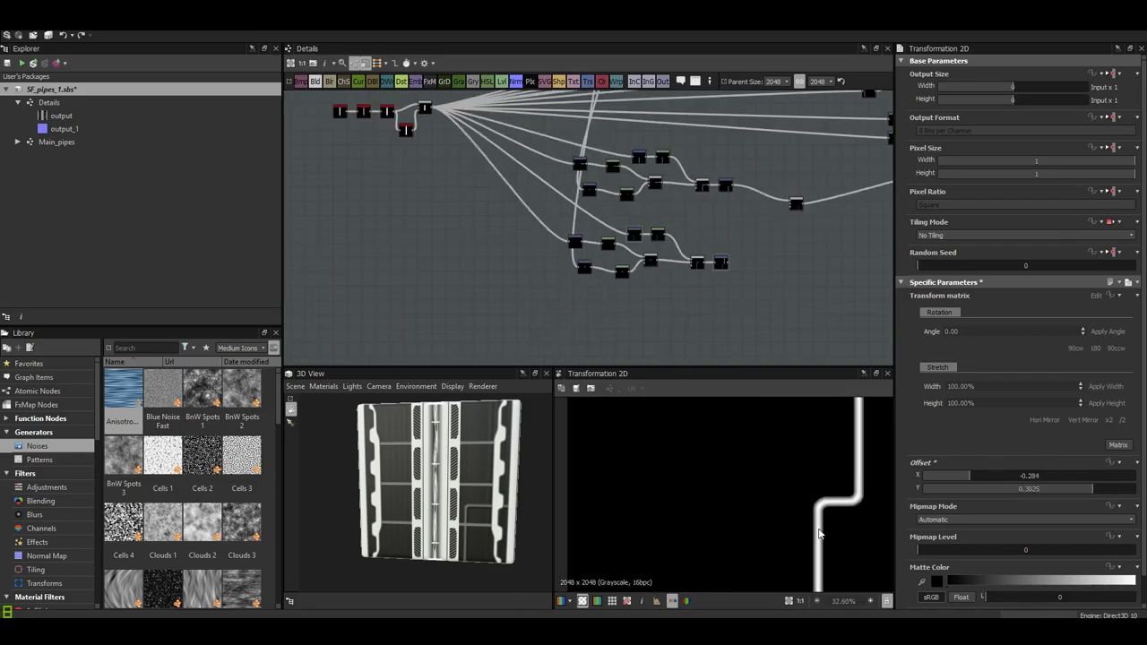
scroll(574, 328, up, 2)
scroll(537, 262, up, 2)
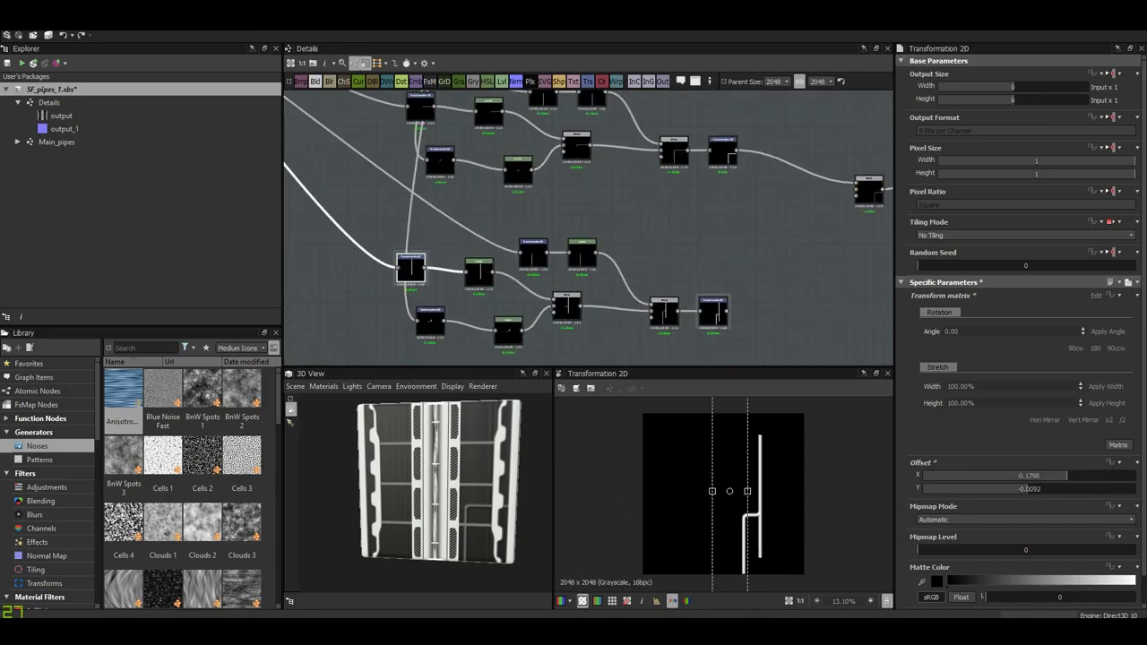
scroll(731, 494, up, 5)
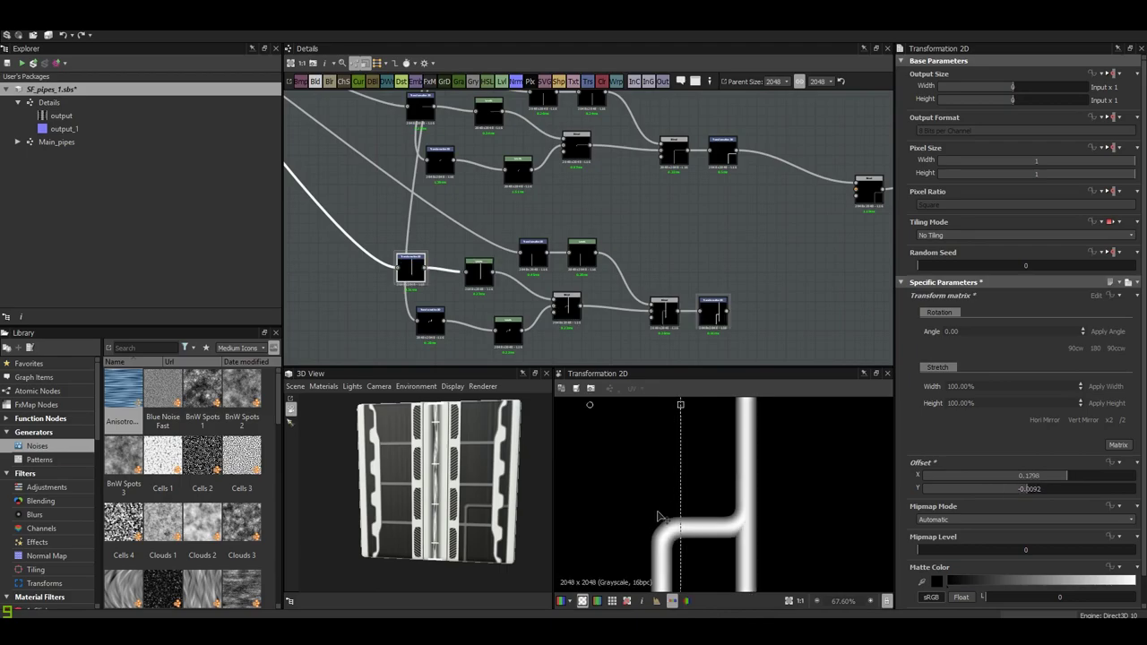
- Open a pipe piece's transform and preview the blended pipe result
double_click(714, 312)
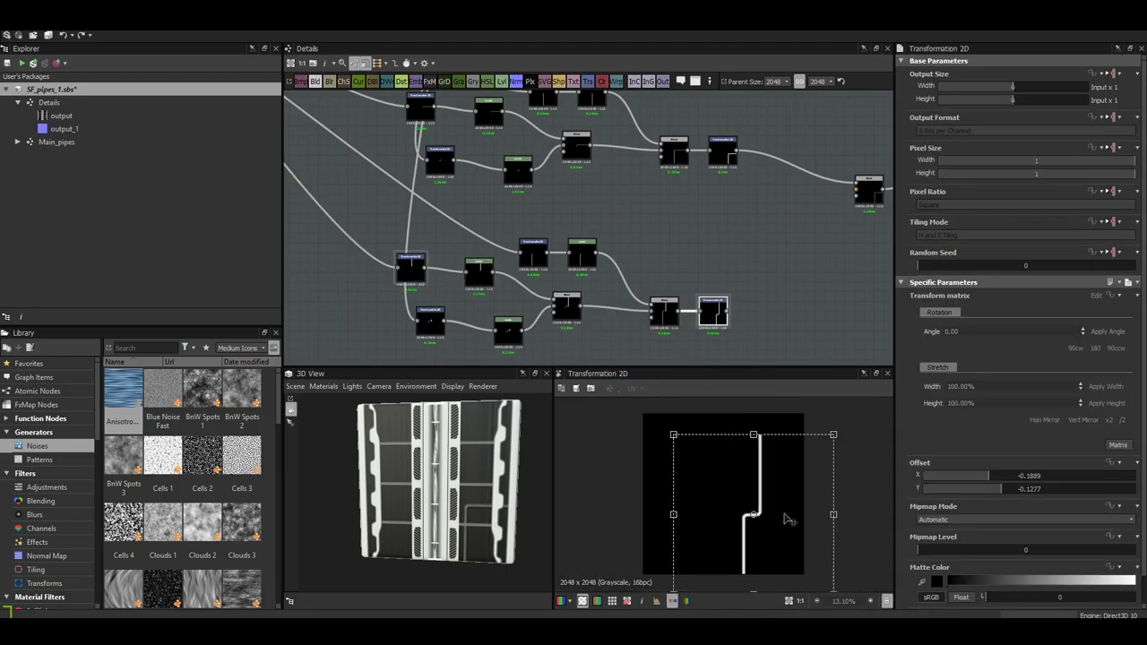
scroll(760, 526, up, 3)
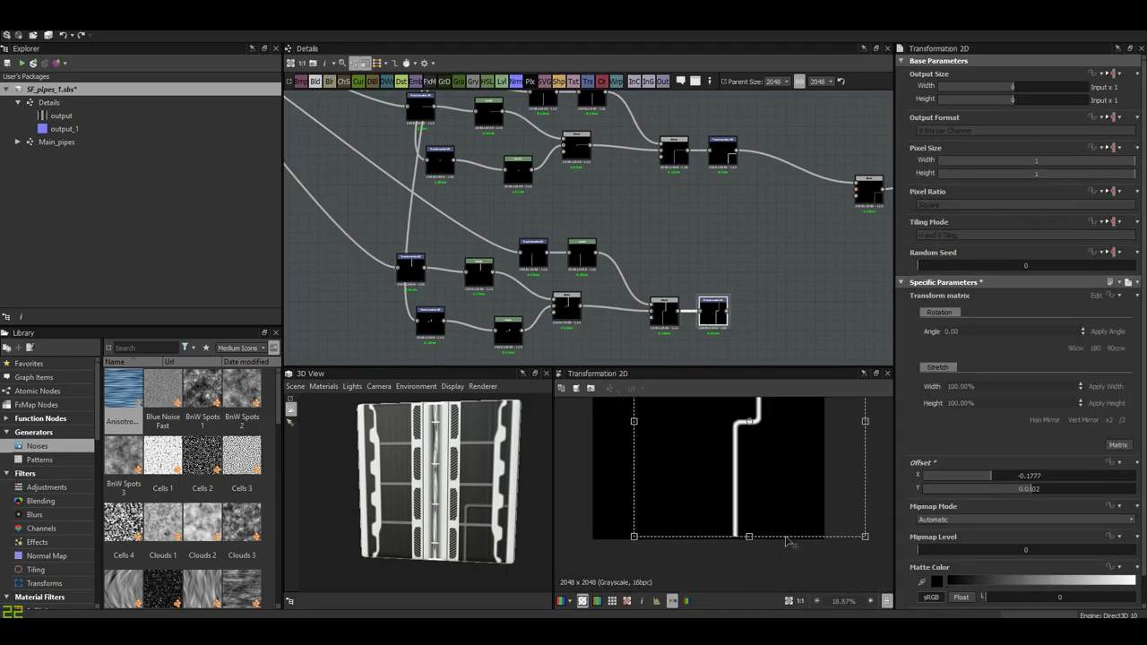
scroll(730, 527, down, 2)
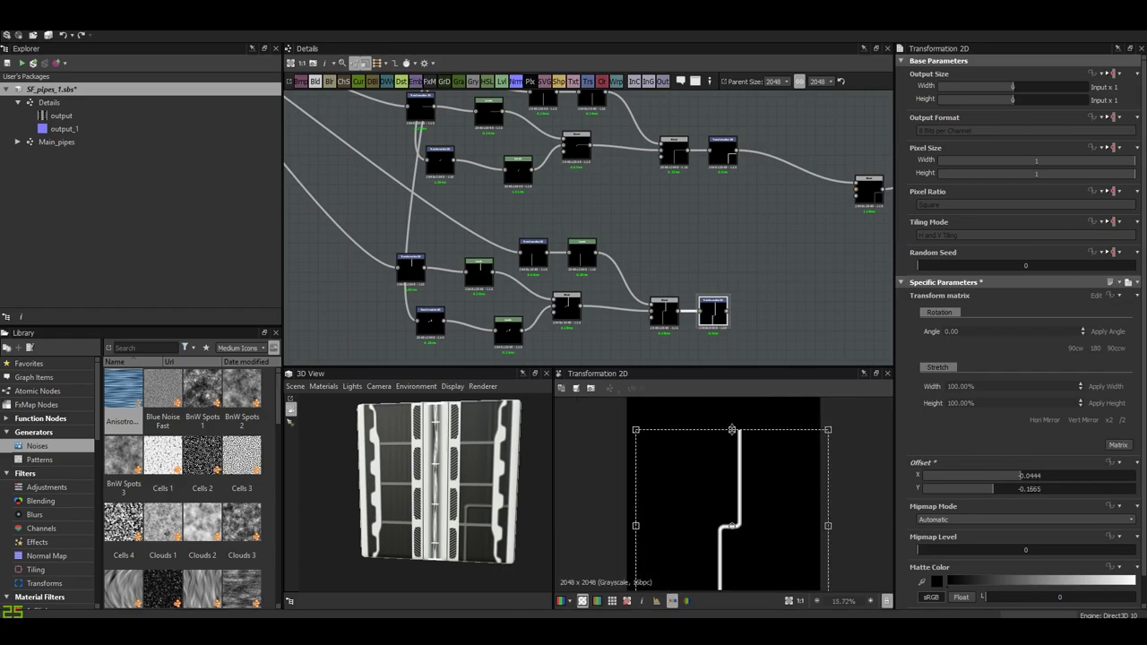
scroll(679, 350, up, 1)
double_click(661, 307)
- Move the lower pipe piece down in its tile
middle_drag(454, 347, 482, 327)
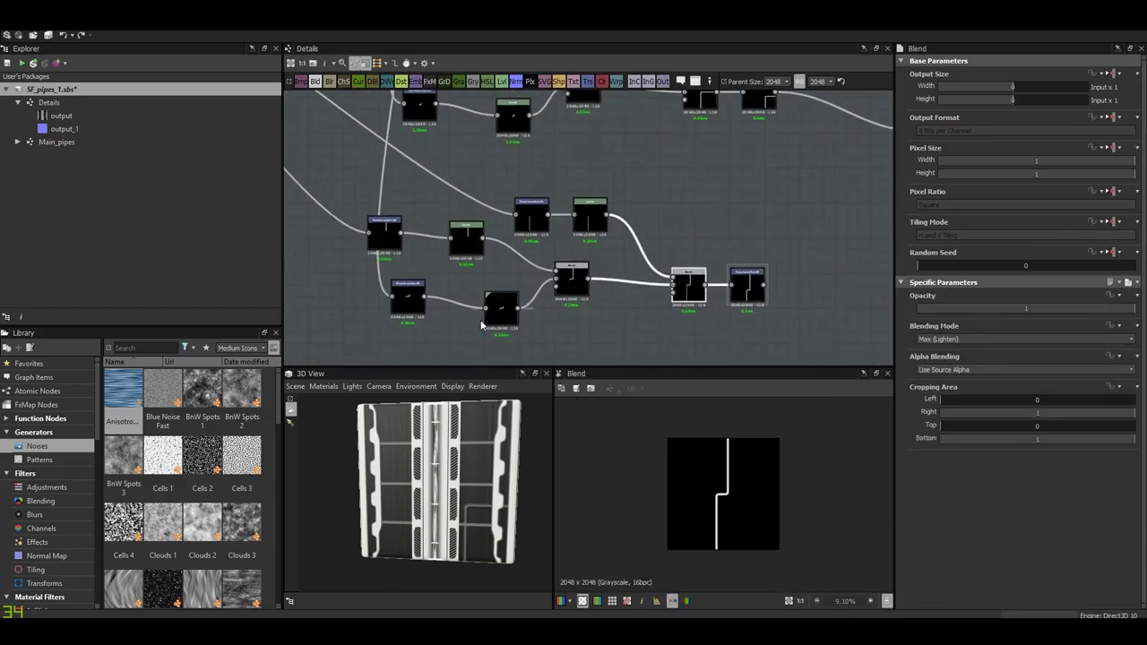
click(407, 299)
scroll(722, 493, up, 2)
drag(733, 499, 730, 536)
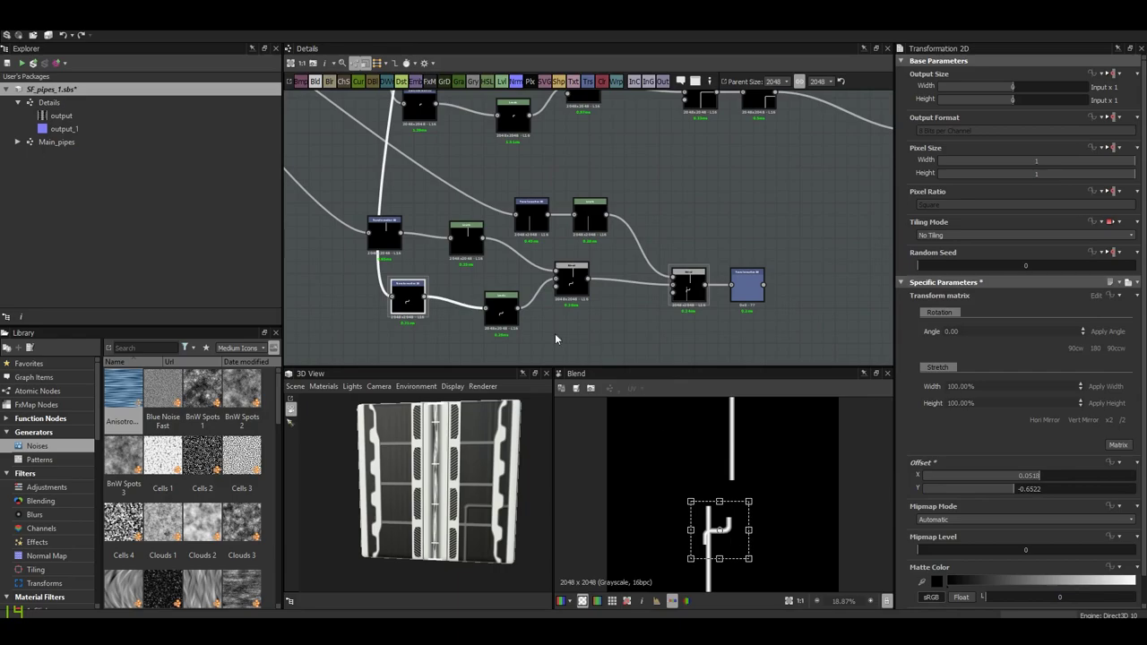
- Nudge the upper pipe piece so it lines up at the joint
double_click(385, 231)
scroll(731, 537, up, 2)
scroll(735, 543, up, 4)
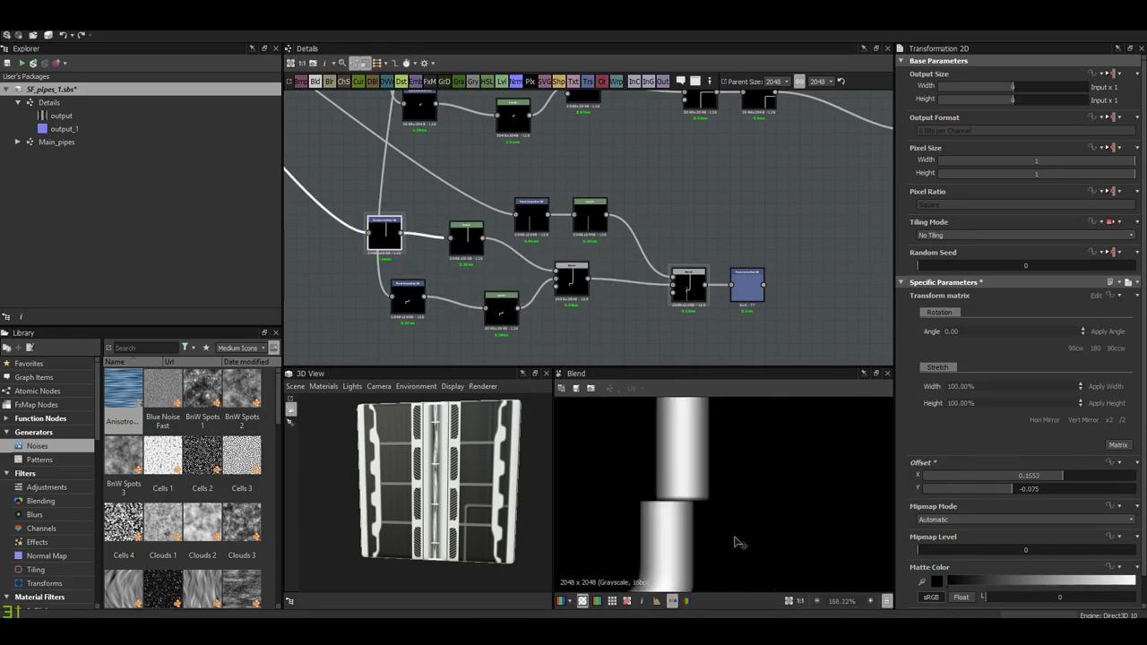
drag(735, 543, 673, 511)
scroll(682, 516, up, 3)
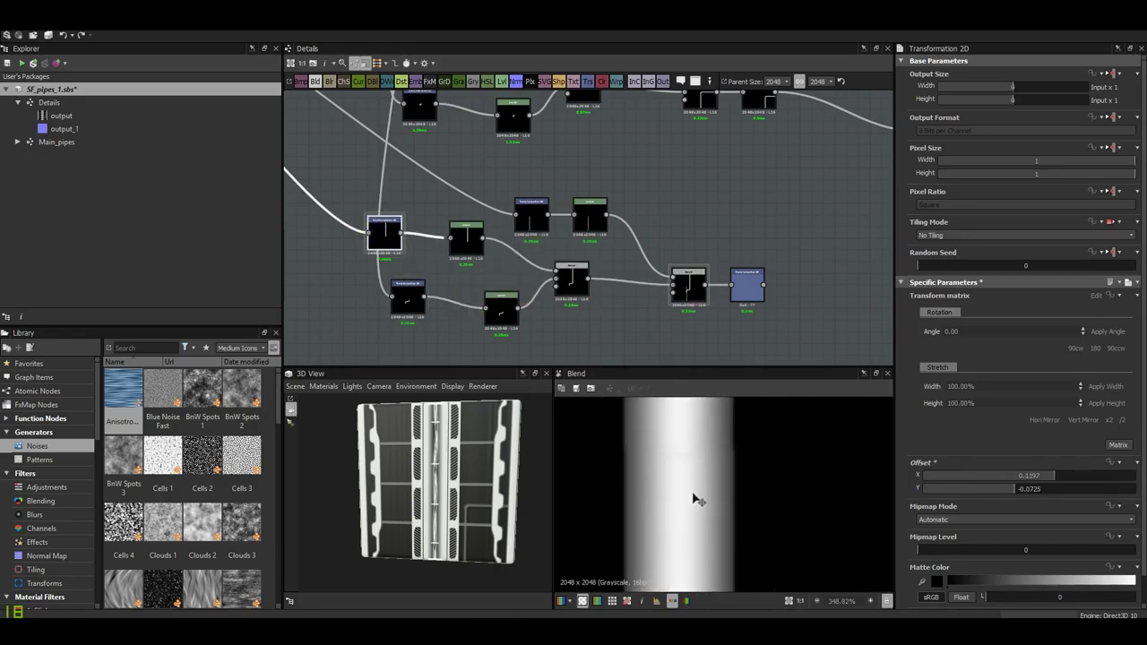
scroll(717, 499, up, 6)
scroll(745, 498, down, 4)
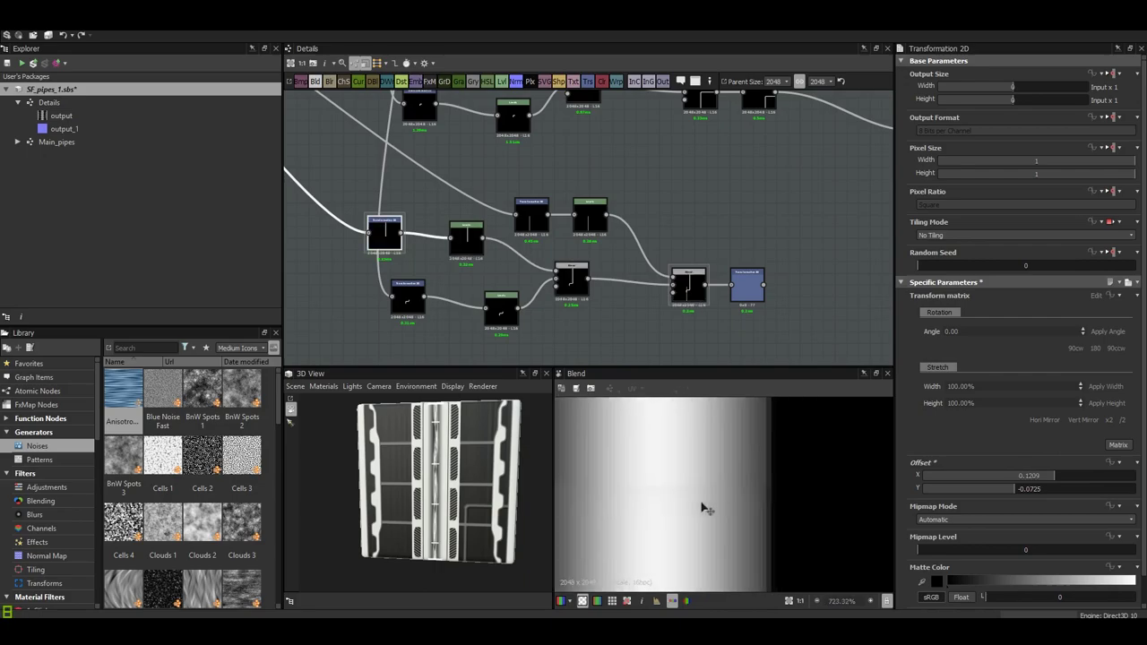
scroll(705, 508, down, 4)
scroll(691, 512, down, 5)
scroll(697, 512, down, 4)
scroll(726, 529, down, 1)
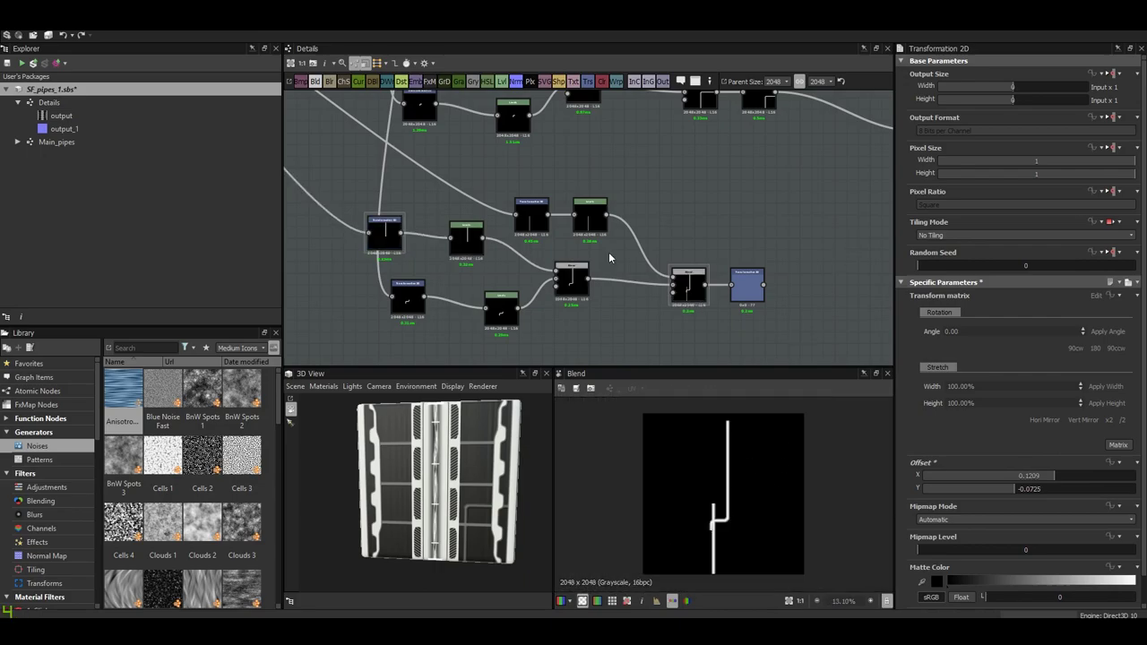
scroll(744, 480, up, 5)
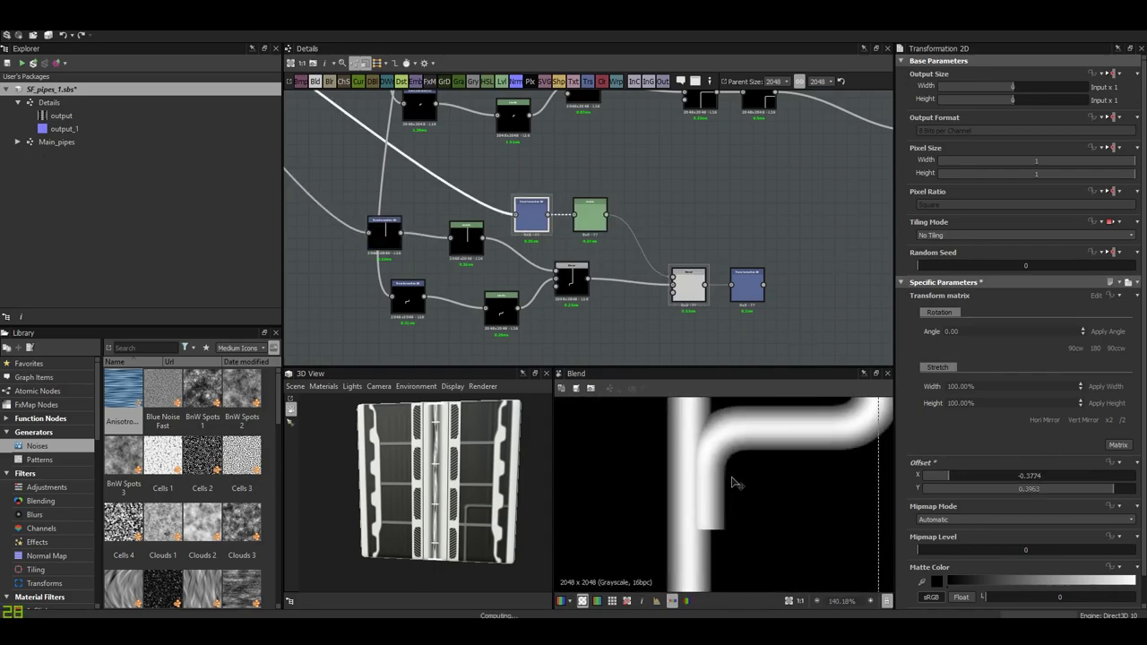
scroll(713, 515, up, 5)
scroll(726, 547, up, 3)
mouse_move(728, 561)
mouse_down()
mouse_move(723, 571)
mouse_move(761, 499)
mouse_move(730, 536)
mouse_up()
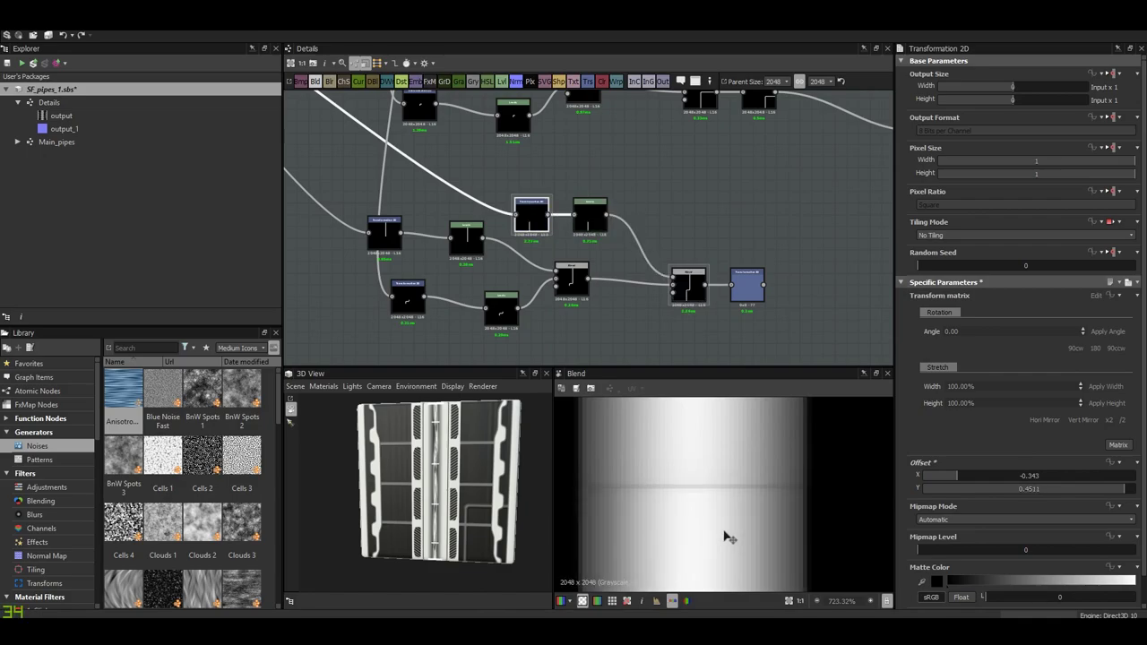
- Shift the straight pipe piece left and down, and the left piece upward
scroll(727, 536, down, 8)
scroll(758, 528, up, 1)
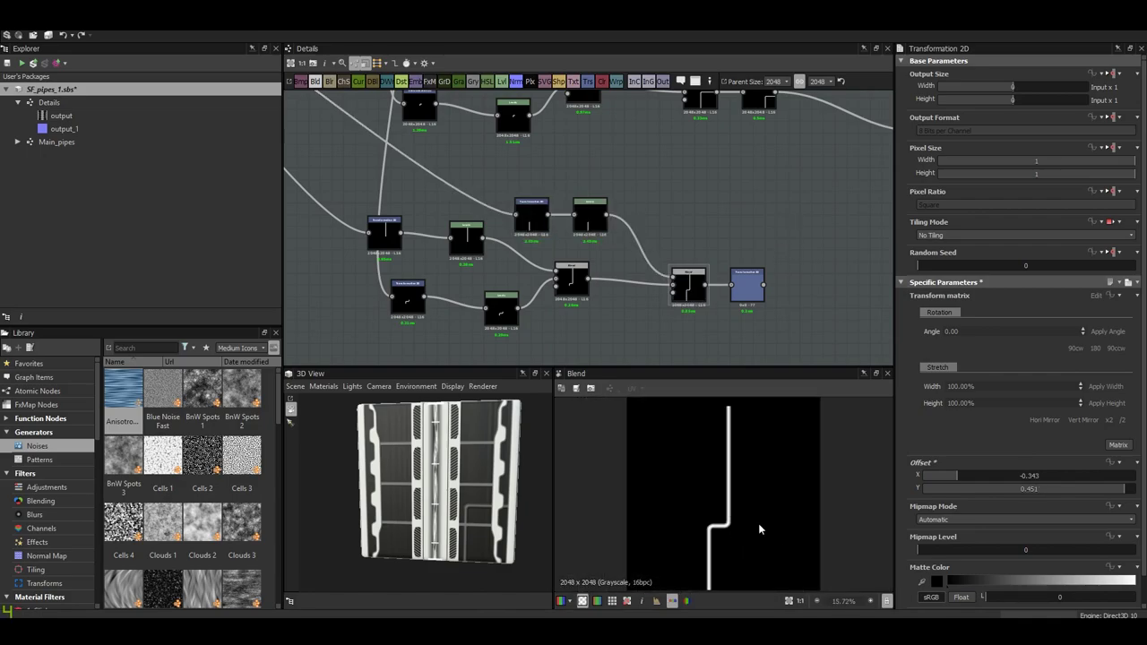
double_click(742, 287)
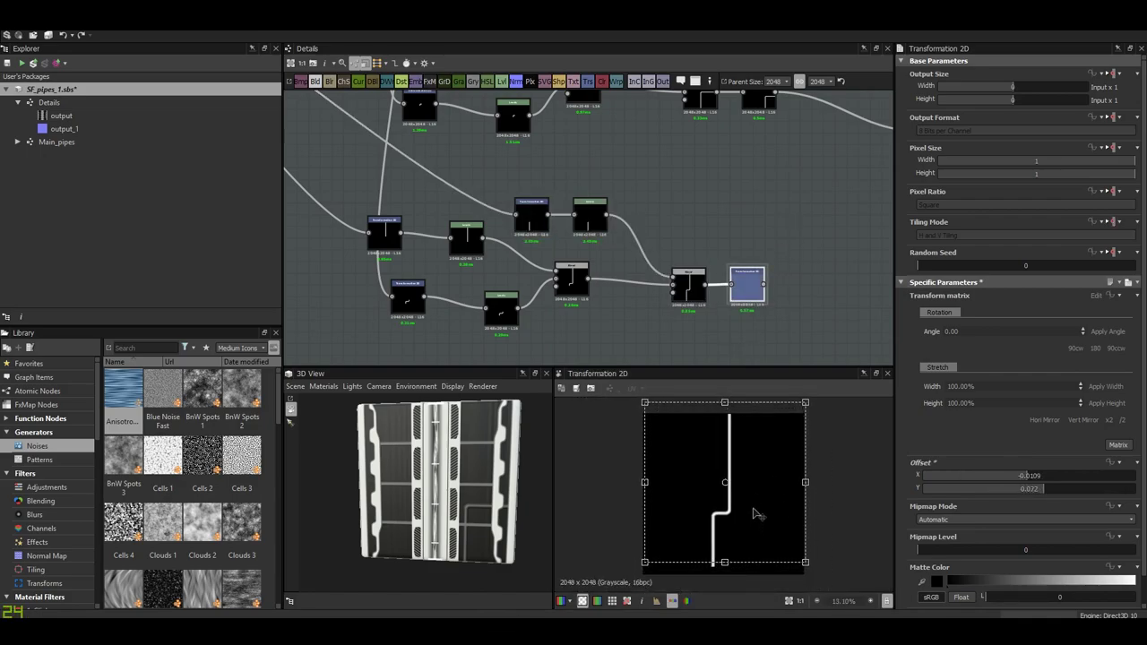
drag(754, 513, 745, 530)
double_click(389, 240)
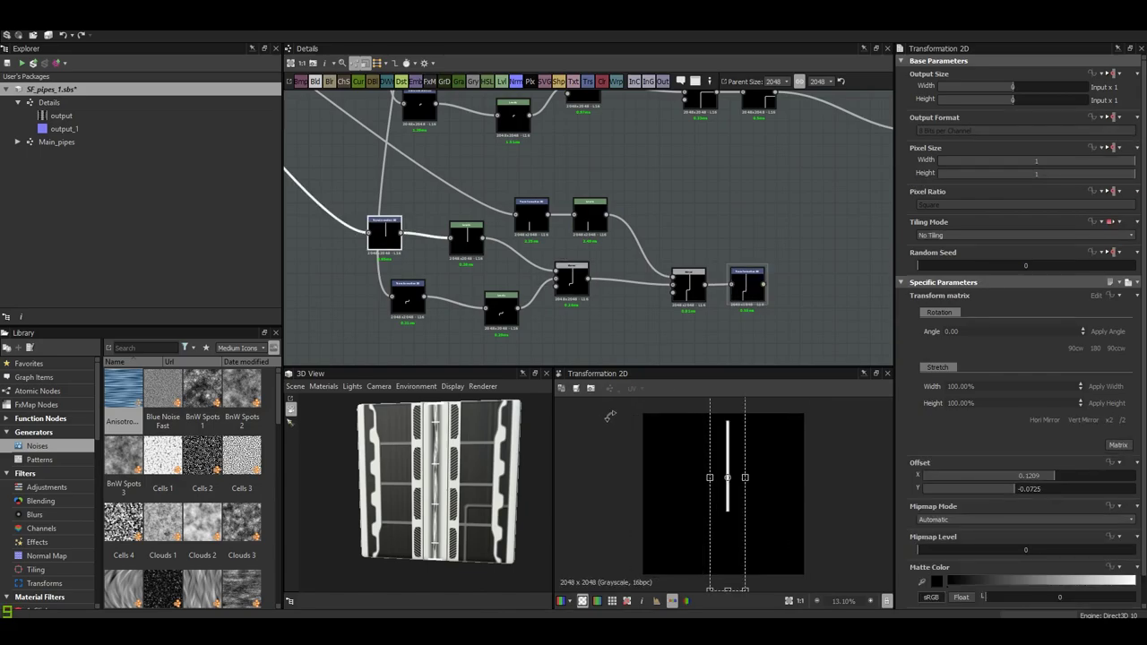
scroll(726, 538, down, 3)
drag(726, 466, 734, 353)
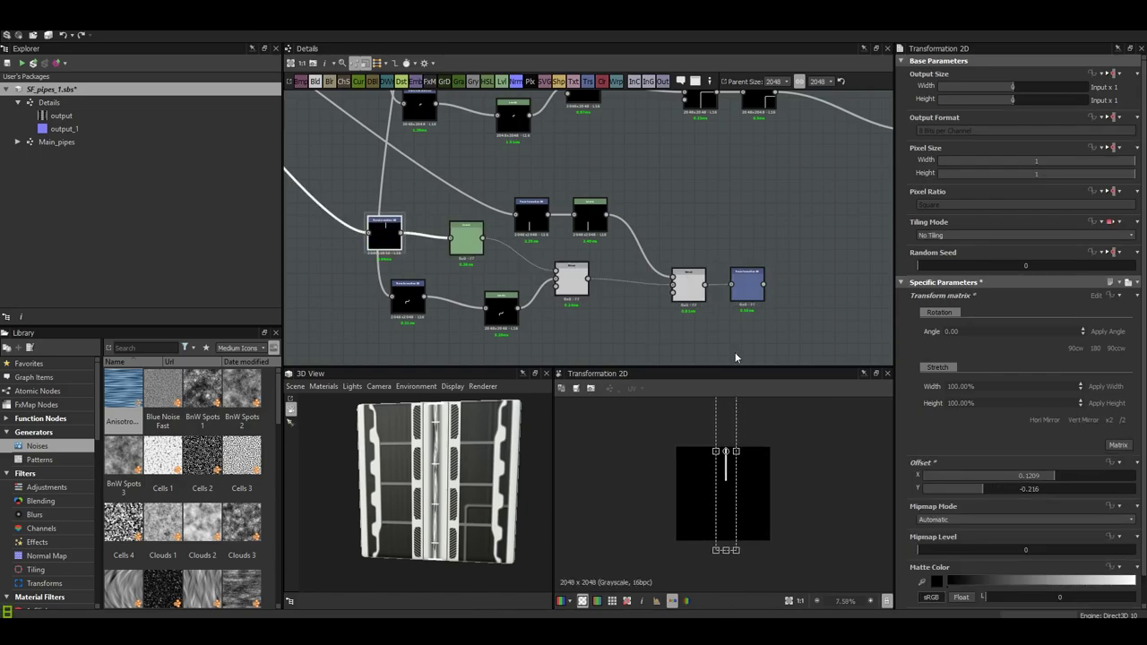
- Close the gap at the joint by nudging the pipe piece right and down
double_click(572, 280)
click(390, 240)
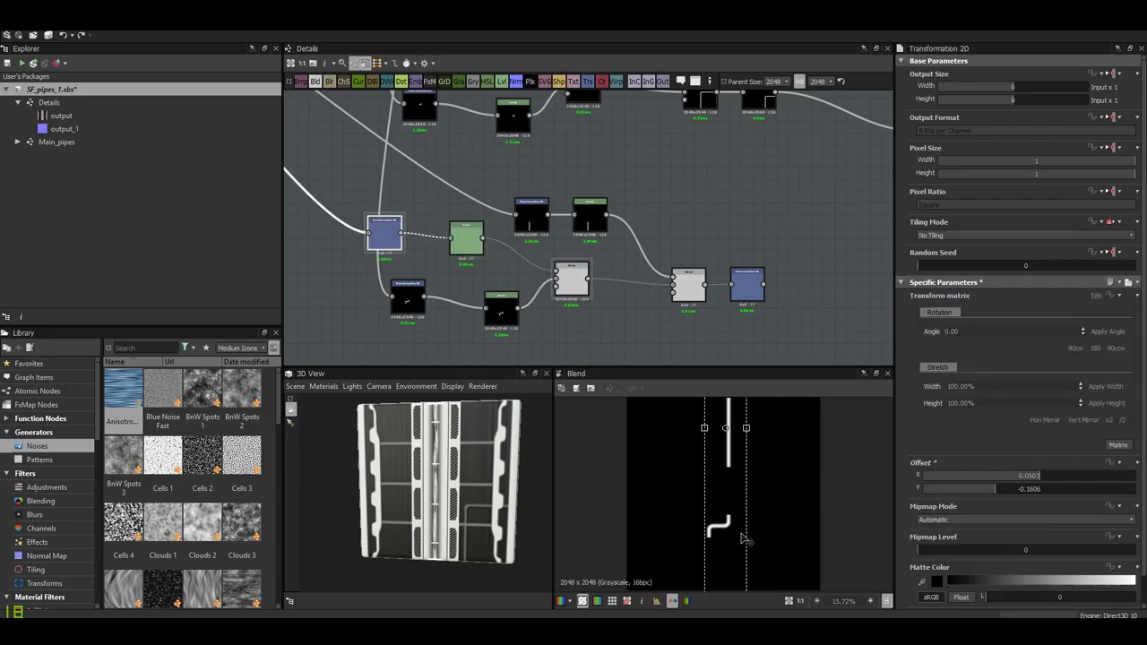
drag(728, 502, 744, 502)
scroll(665, 483, up, 10)
drag(665, 483, 675, 529)
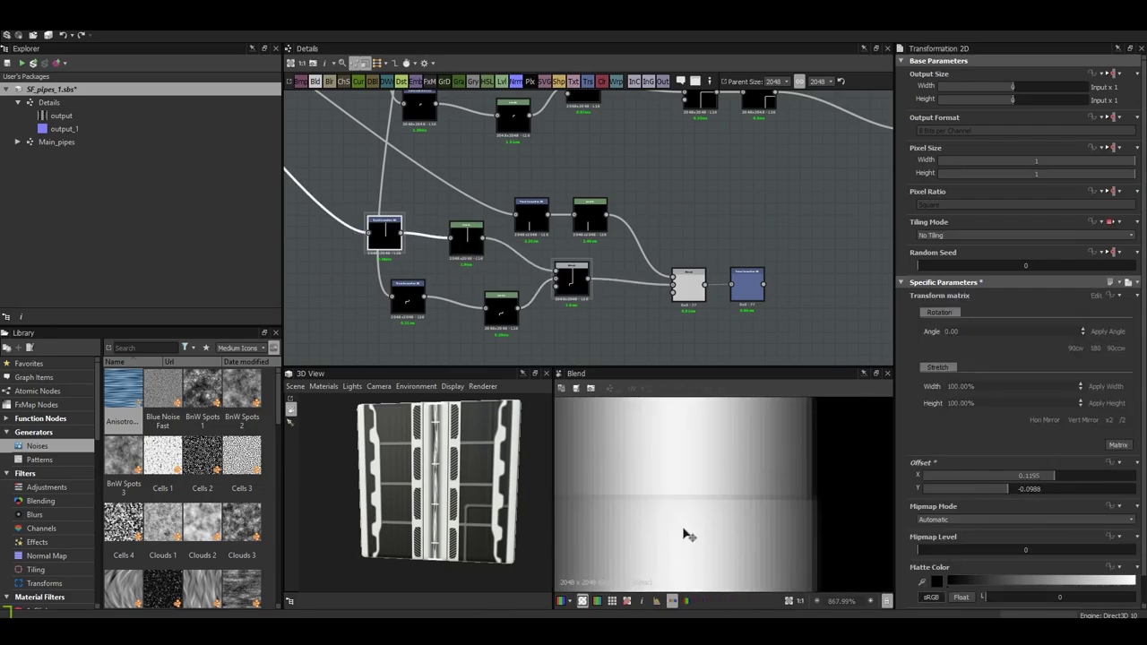
drag(681, 535, 748, 535)
- Review the combined pipe shape and commit a new horizontal offset on its final transform
scroll(747, 535, down, 10)
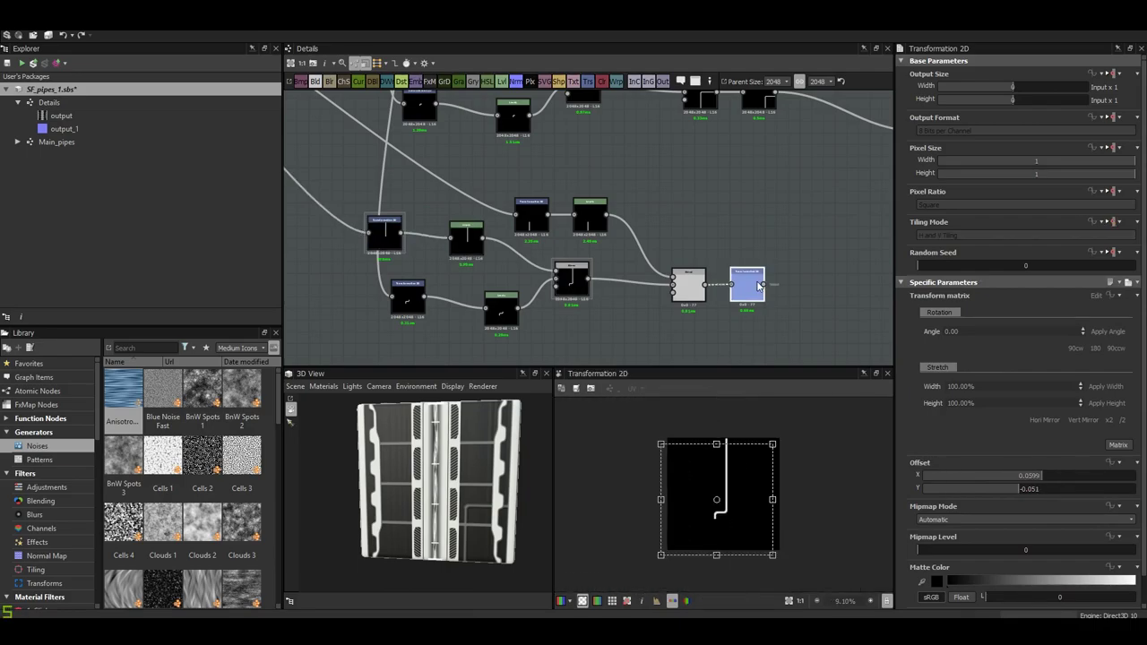
scroll(728, 453, up, 2)
double_click(689, 288)
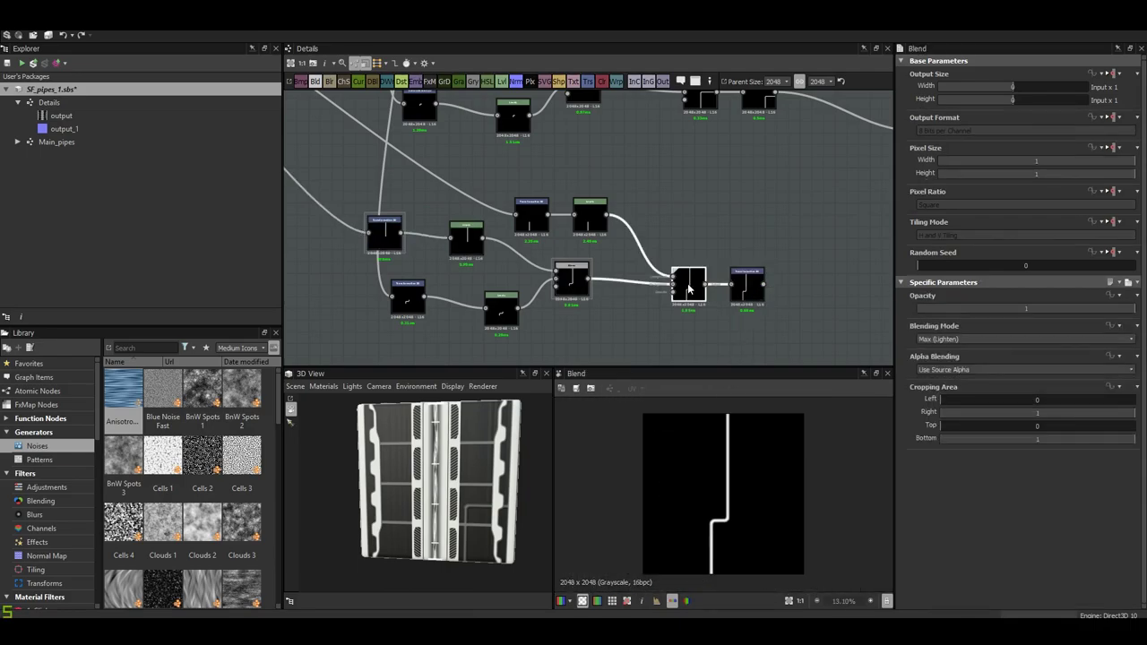
double_click(747, 285)
key(Return)
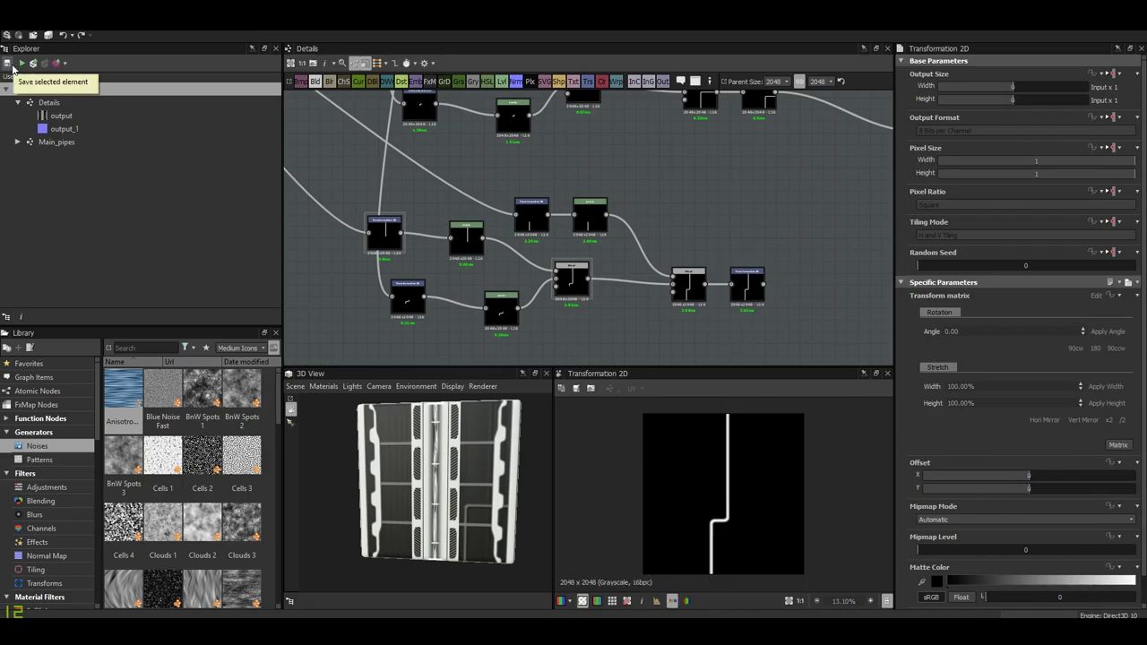
scroll(553, 289, down, 2)
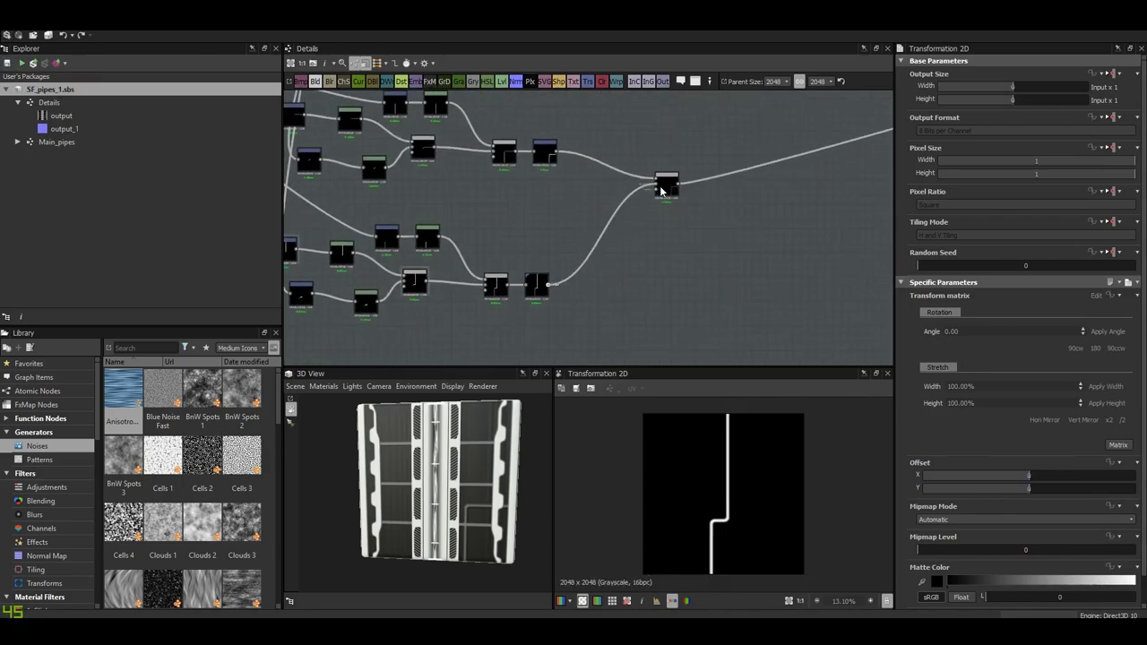
- Add a Levels node after the final pipe blend and connect the new branch
drag(647, 195, 659, 187)
click(670, 192)
key(space)
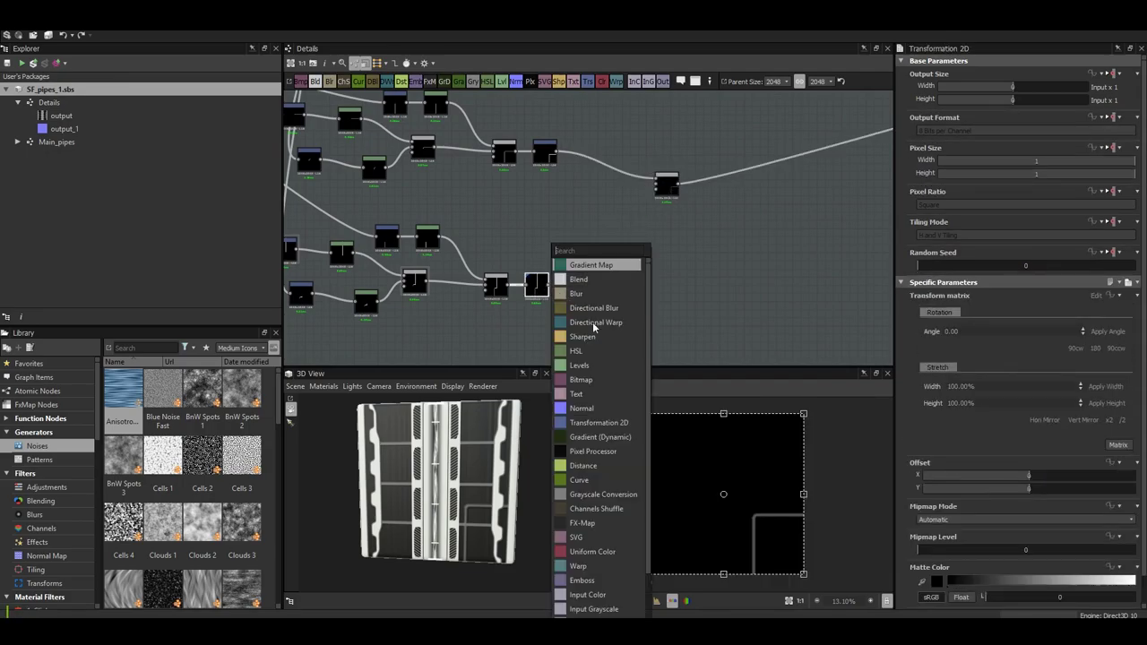
click(587, 287)
drag(677, 187, 666, 188)
click(668, 194)
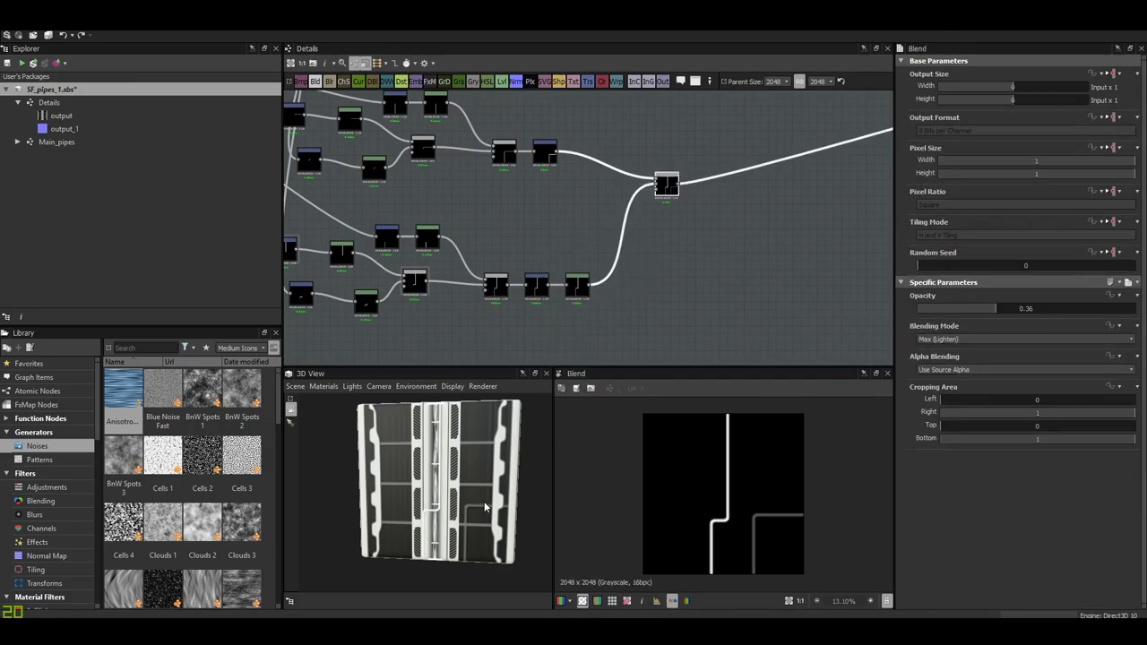
- Slide the horizontal pipe piece slightly to the right
click(536, 285)
drag(757, 545, 764, 547)
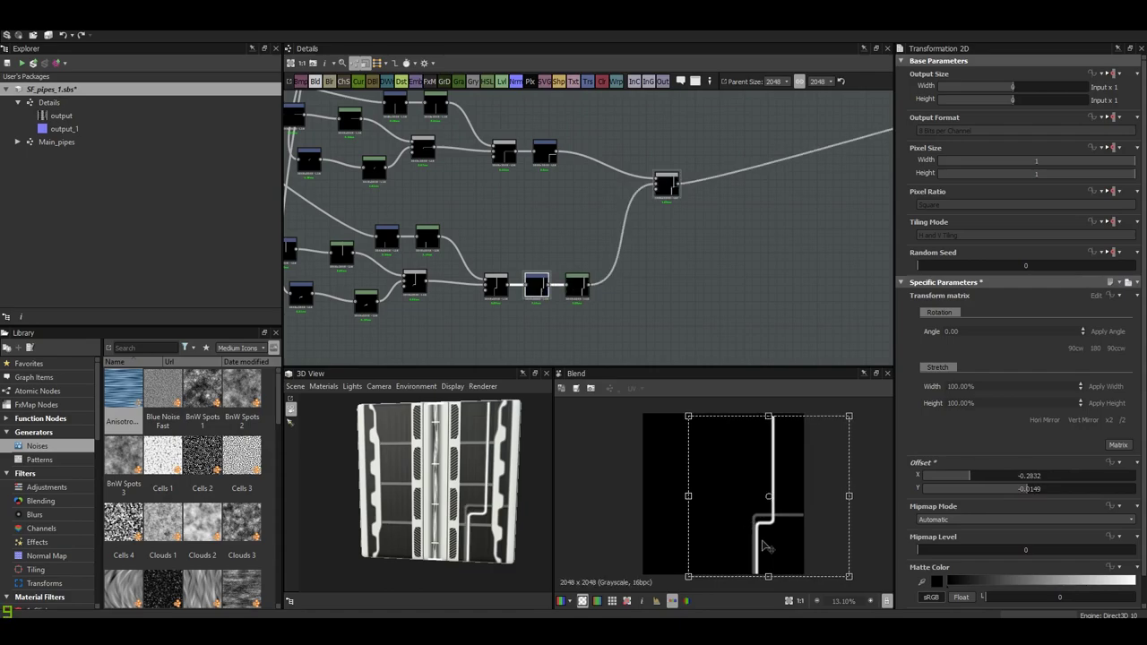
scroll(421, 475, up, 5)
drag(421, 475, 427, 461)
scroll(437, 463, up, 5)
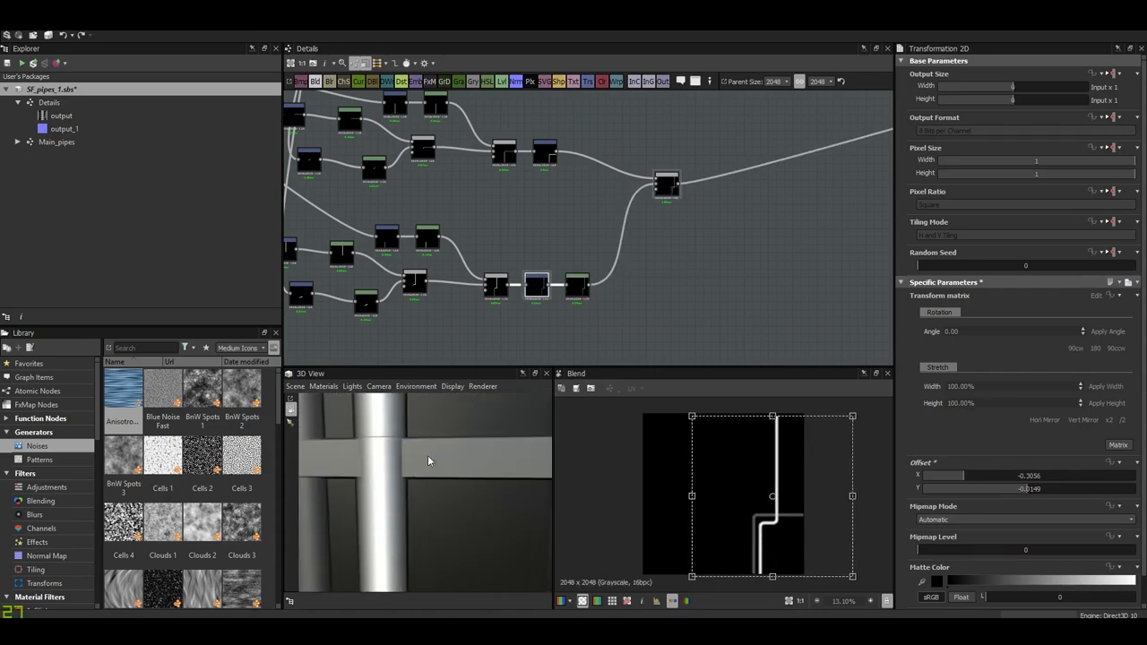
- Lower the new pipe layer's brightness with the Levels node and inspect the 3D preview
click(578, 285)
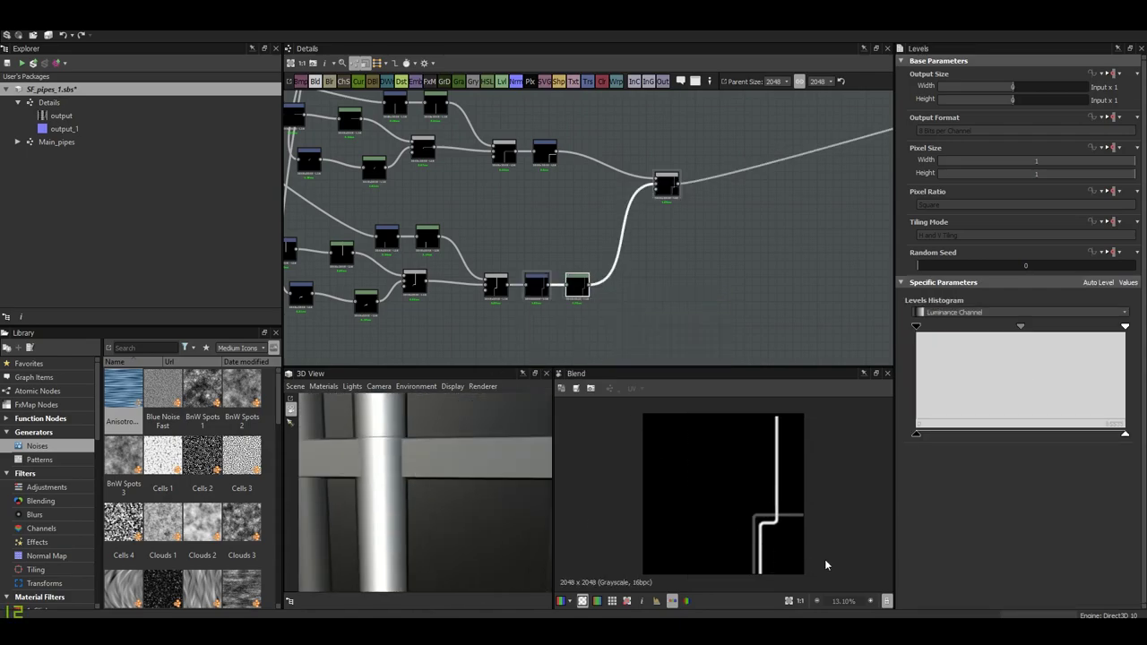
drag(1116, 437, 990, 439)
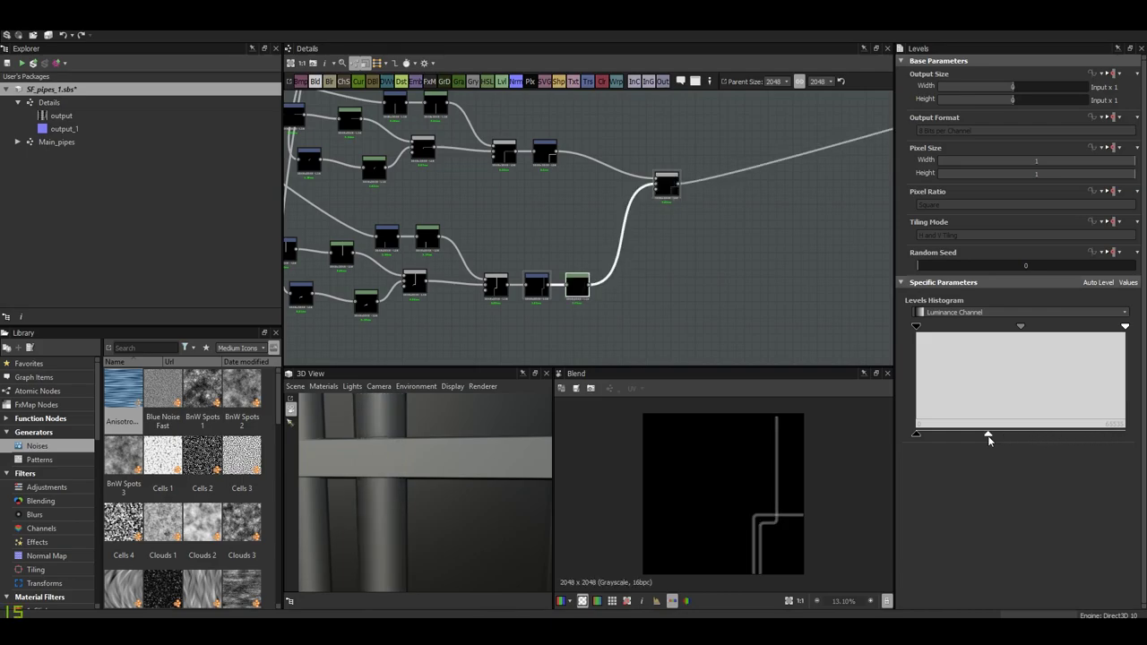
drag(516, 509, 491, 452)
scroll(468, 477, up, 2)
scroll(468, 477, down, 3)
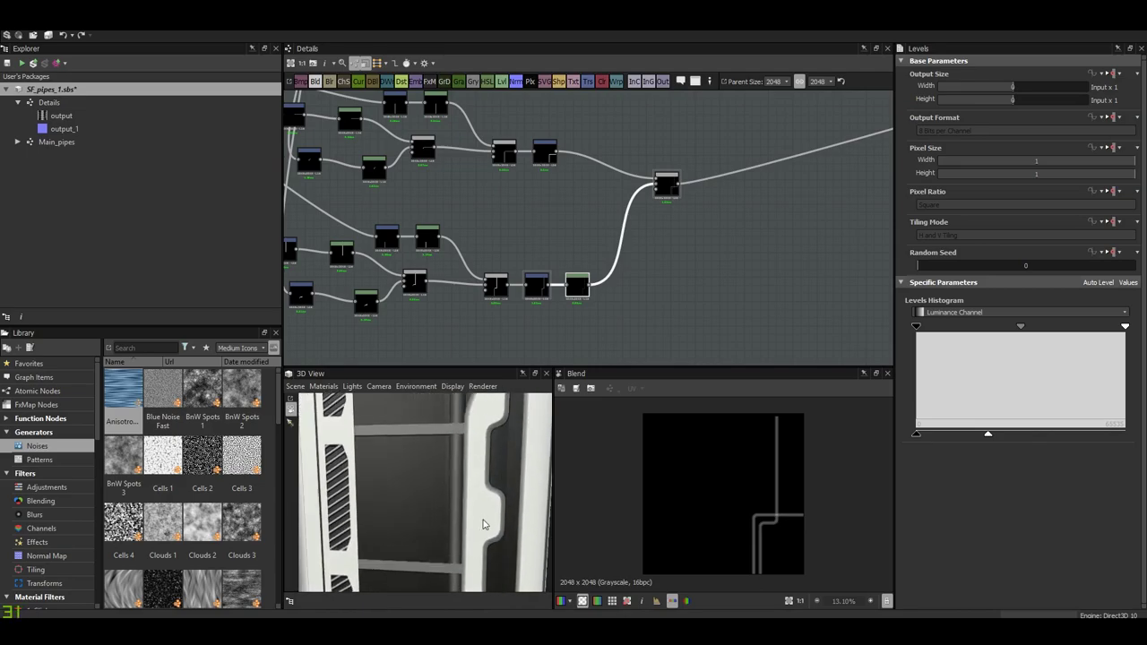
mouse_move(482, 522)
mouse_down()
mouse_move(485, 486)
mouse_move(501, 484)
mouse_up()
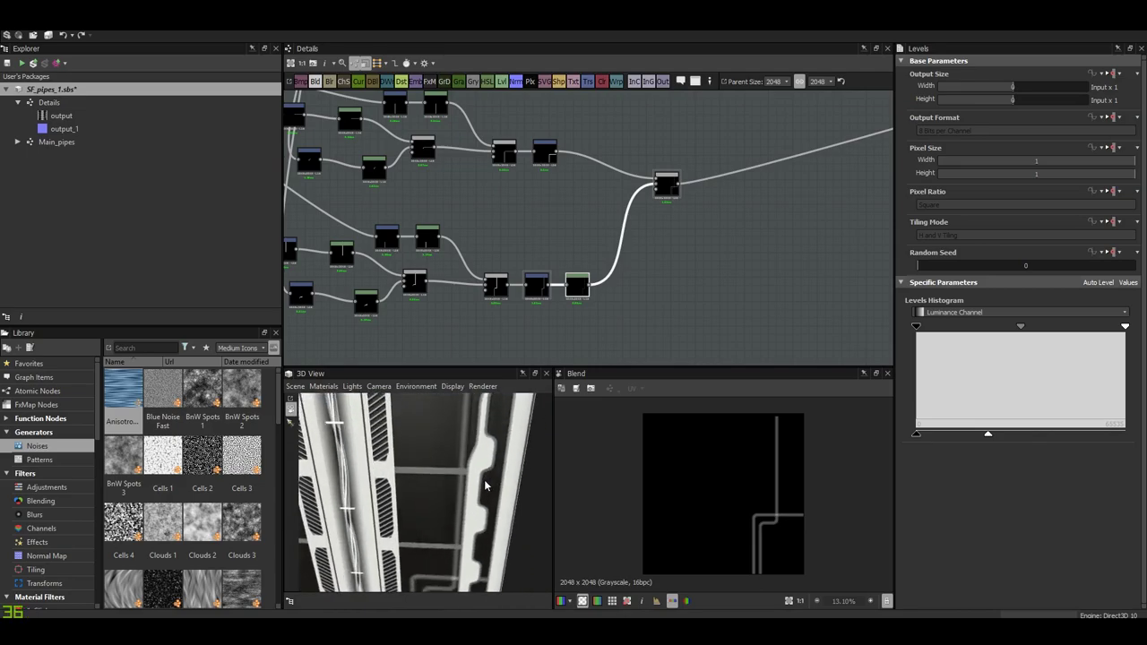
scroll(717, 493, up, 3)
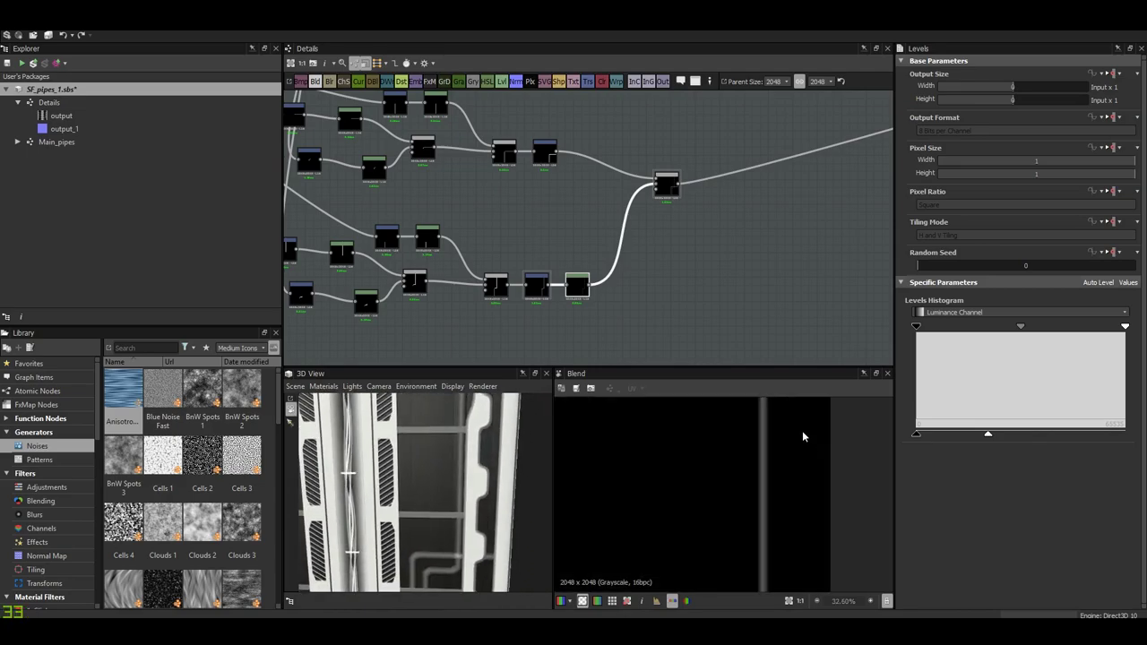
scroll(484, 287, up, 2)
- Reset the bend piece's transform offset to X 0, Y 0
double_click(481, 284)
scroll(792, 503, up, 10)
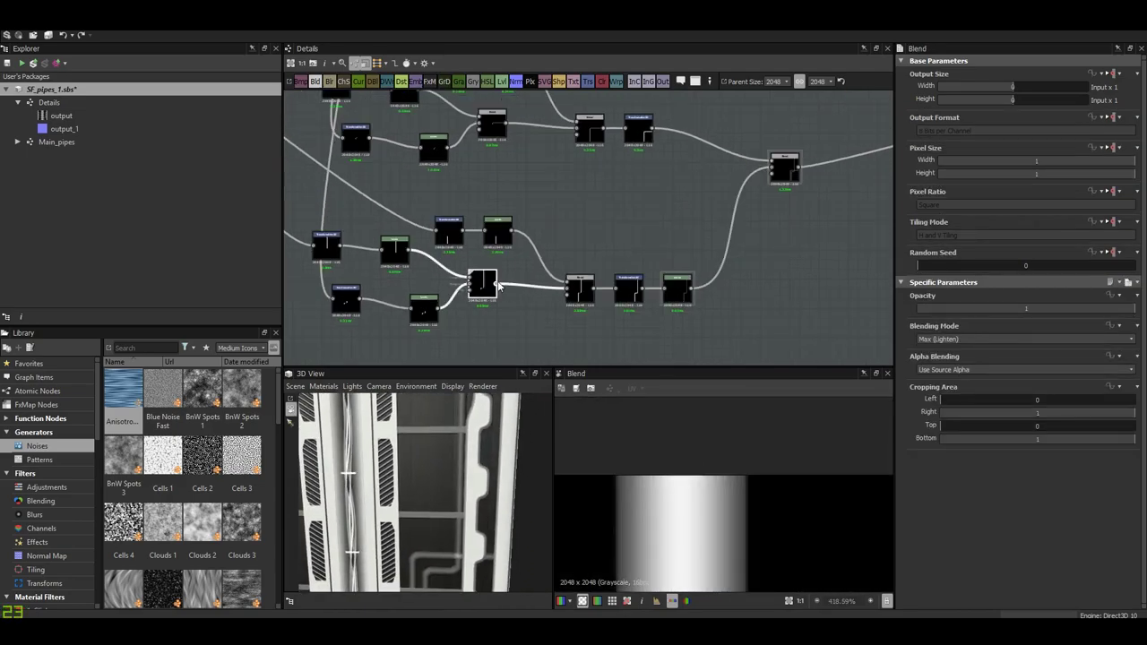
double_click(628, 288)
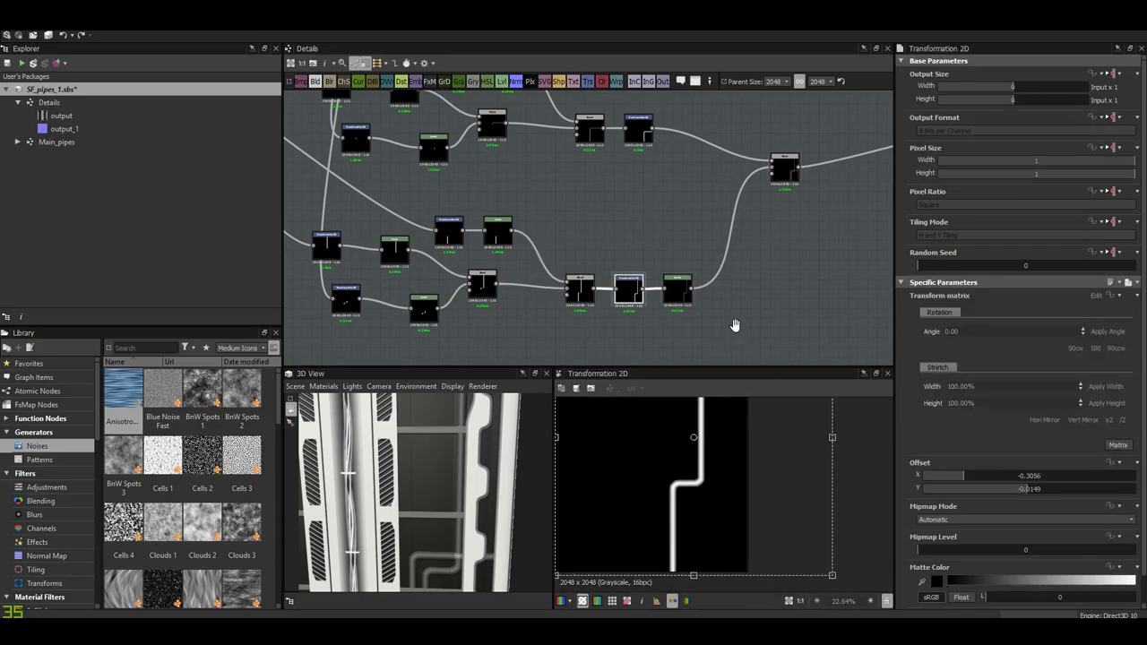
scroll(727, 256, up, 1)
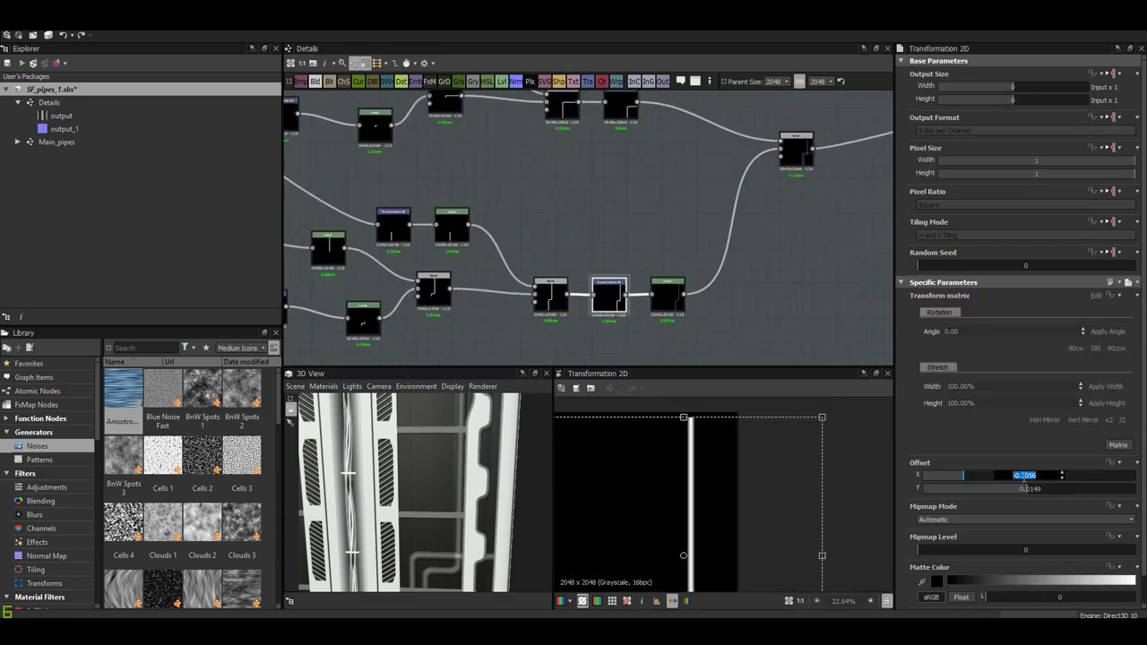
text(0)
key(Return)
key(Return)
- Recentre the vertical pipe piece in its tile
scroll(680, 452, up, 6)
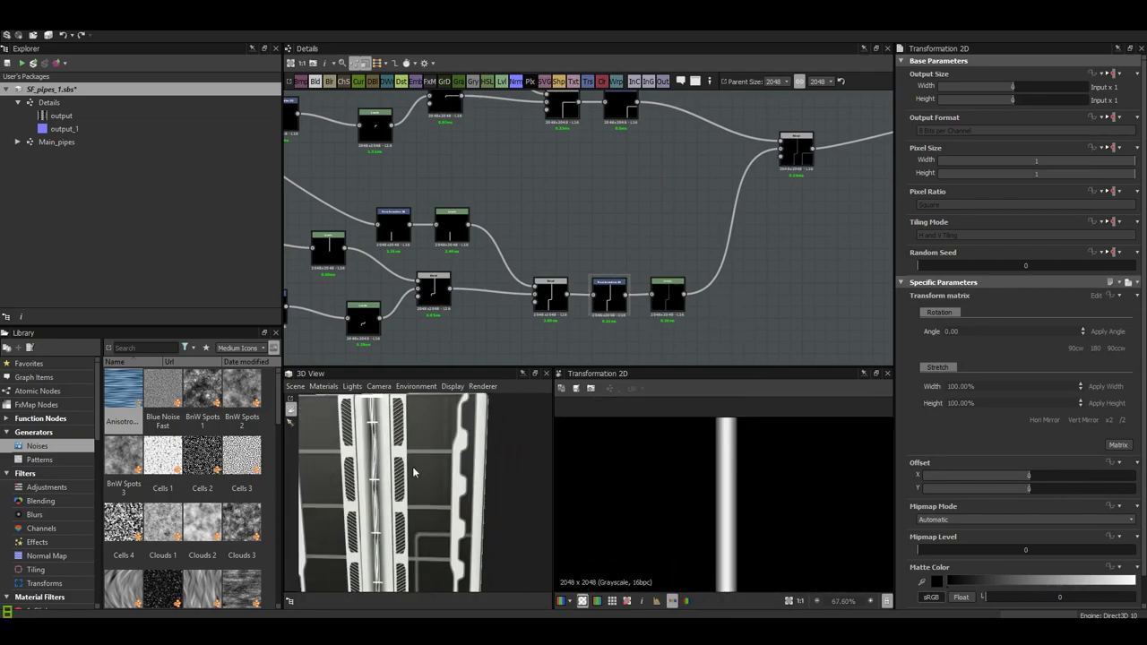
drag(778, 490, 767, 488)
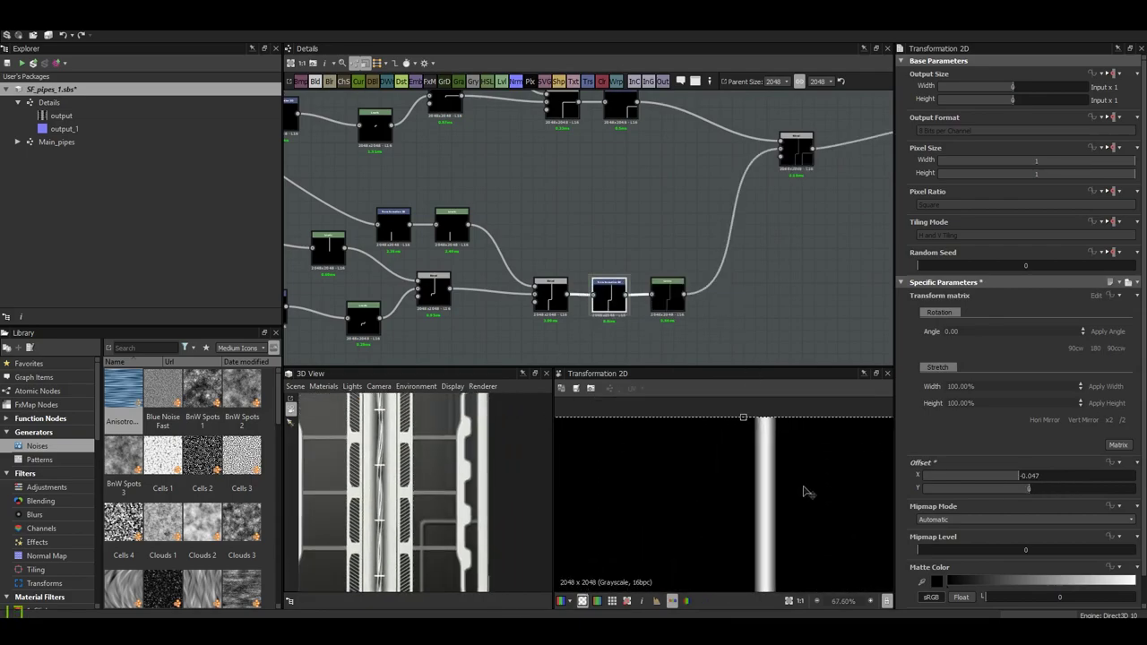
middle_drag(428, 515, 448, 484)
middle_drag(628, 224, 576, 254)
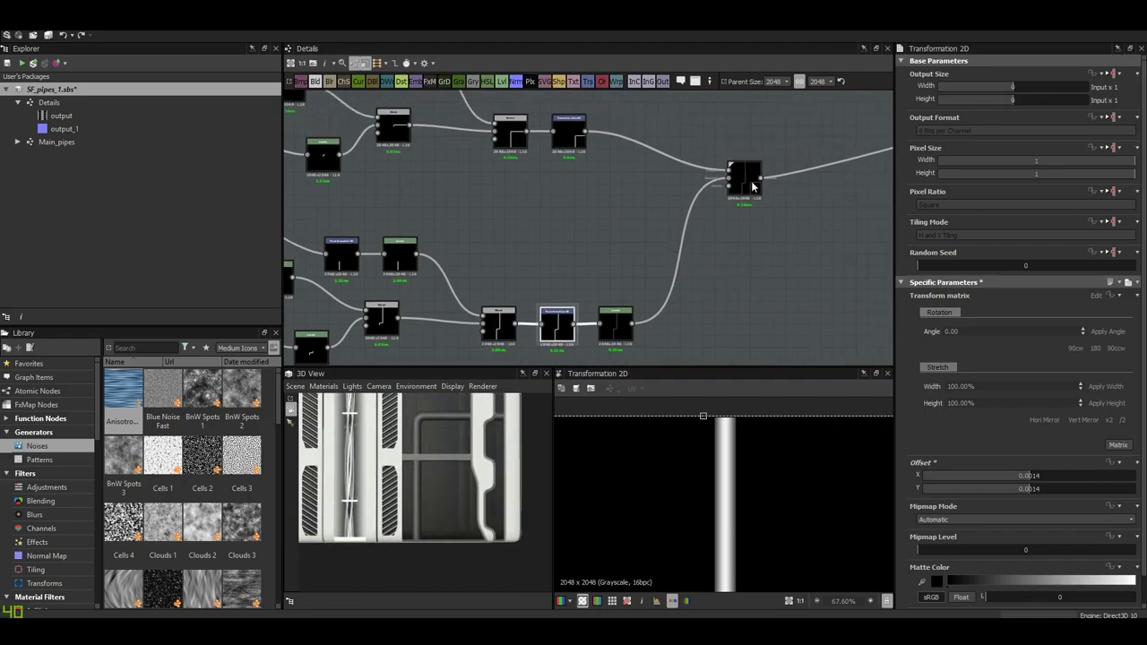
- Slide the vertical pipe sideways to an Offset X of about -0.29
click(744, 176)
click(565, 339)
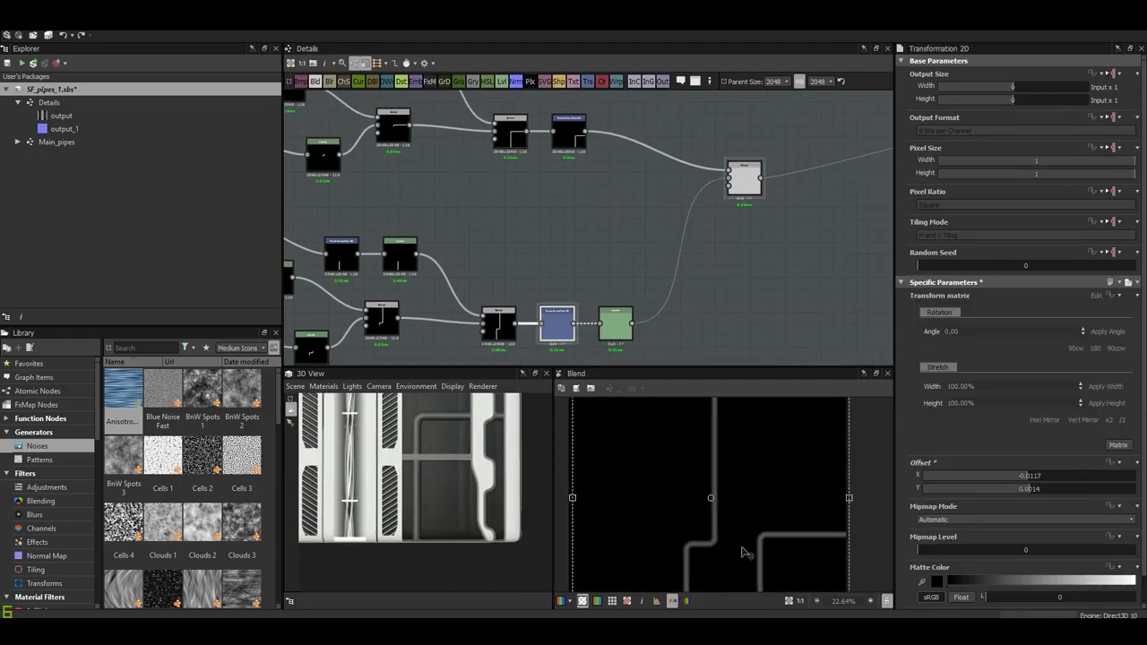
drag(627, 556, 805, 560)
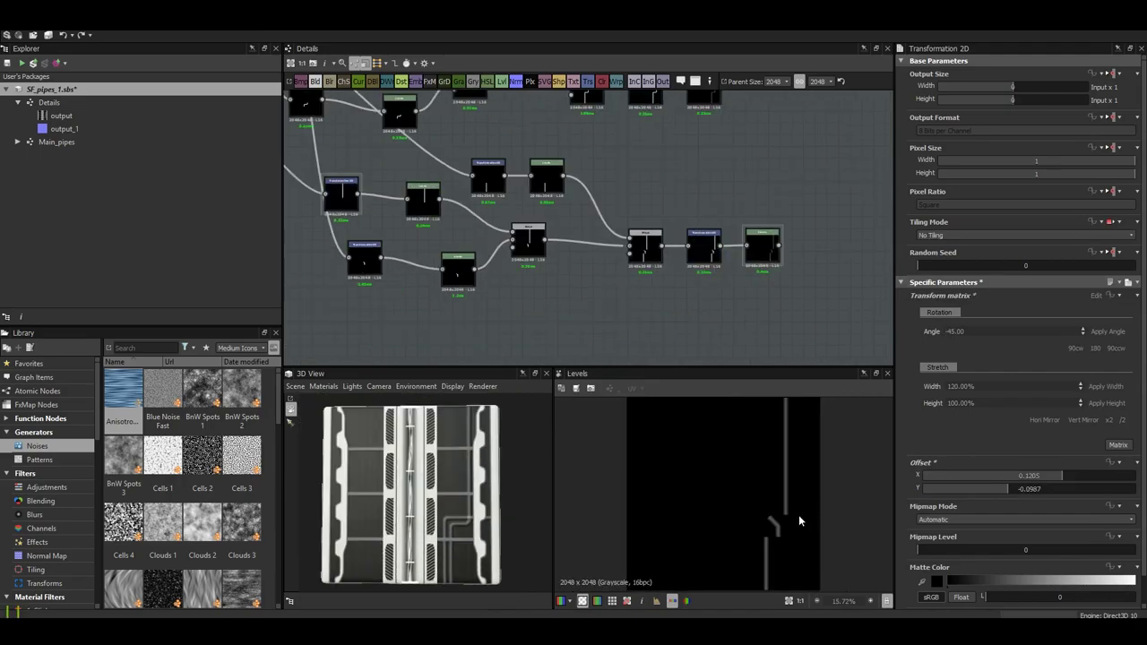
scroll(801, 521, up, 5)
- Stretch a pipe piece to 120% width, rotate it 45°, and position it
click(1106, 386)
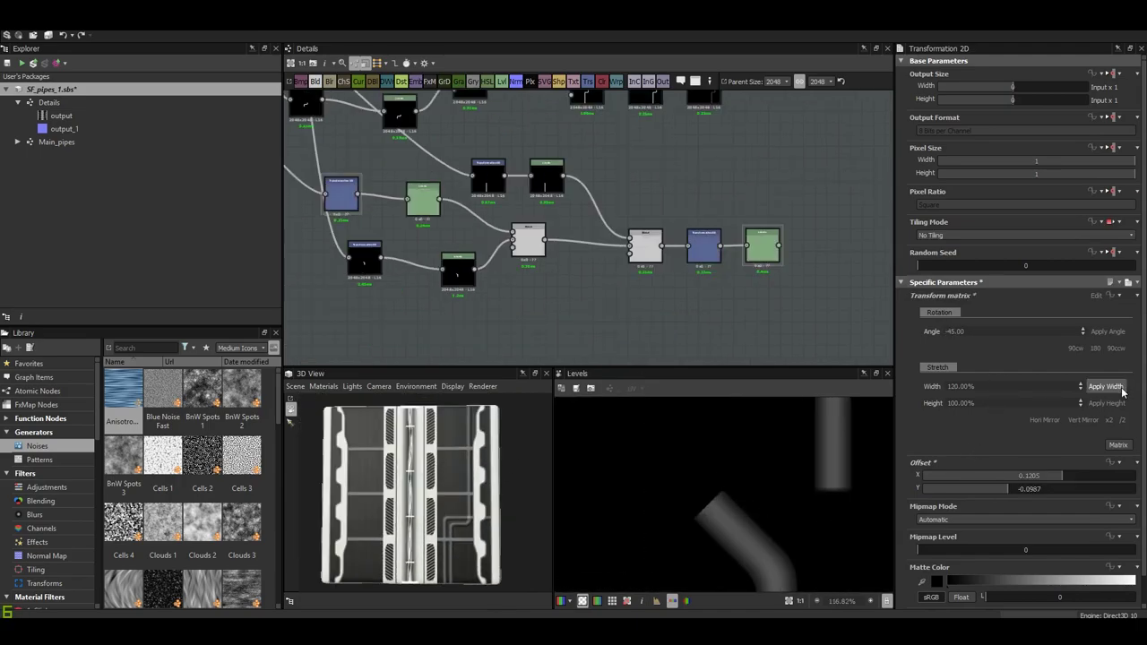
click(1107, 331)
scroll(751, 509, down, 4)
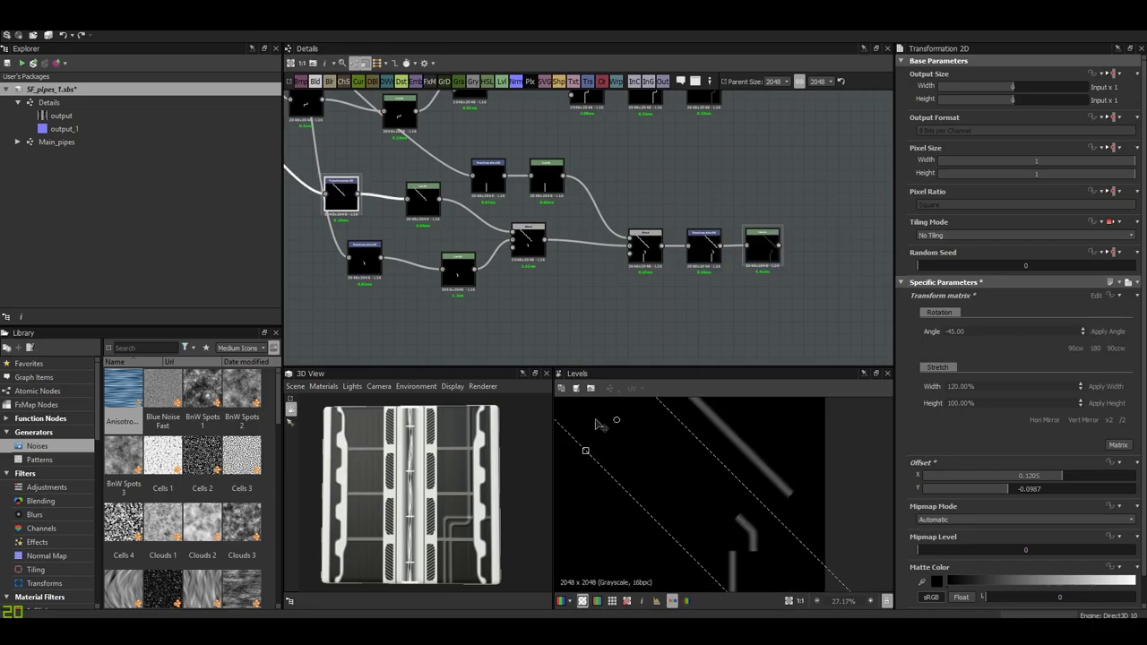
scroll(599, 425, up, 5)
drag(640, 508, 705, 517)
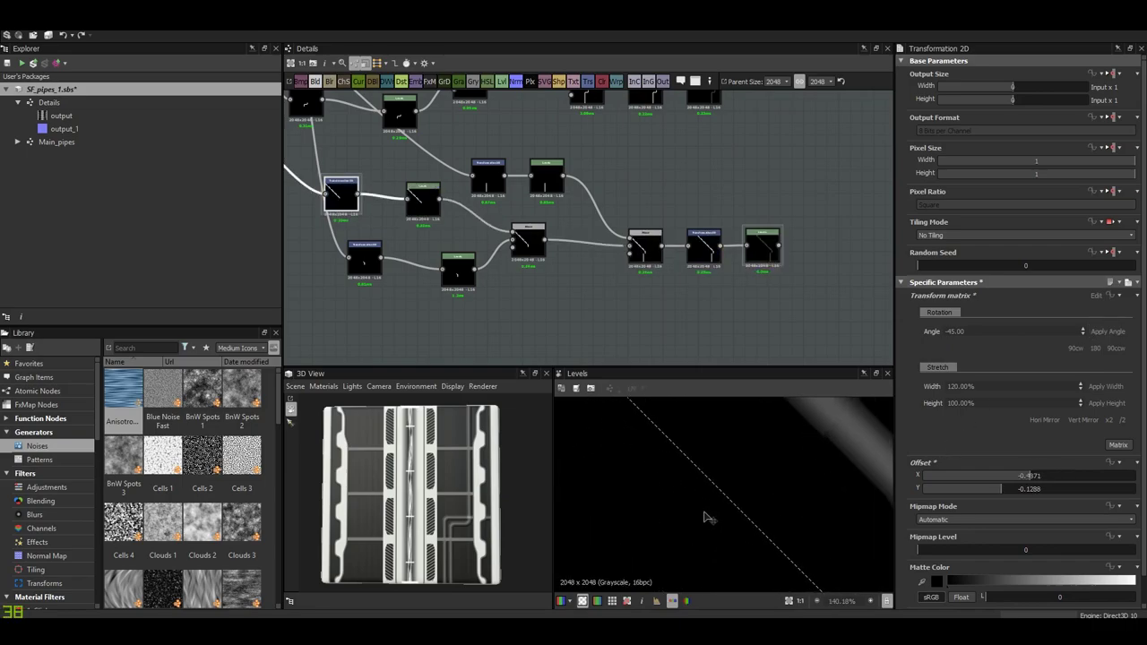
scroll(606, 560, up, 1)
drag(606, 559, 604, 555)
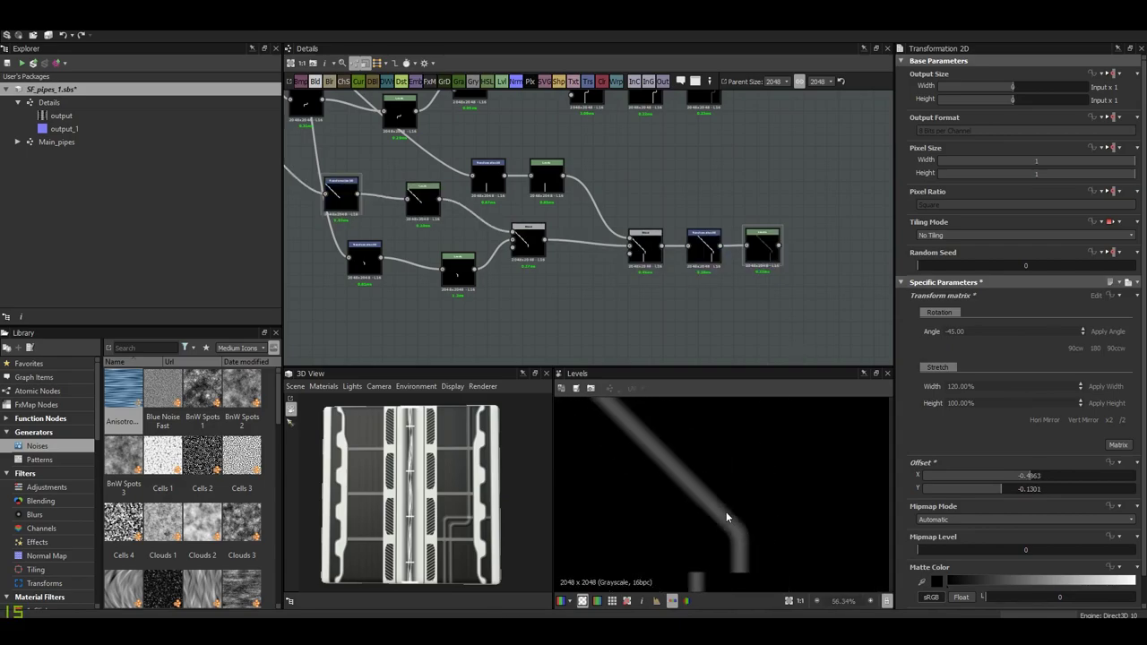
- Slide the straight pipe piece sideways and give it 120% width
scroll(777, 531, down, 10)
scroll(777, 531, up, 2)
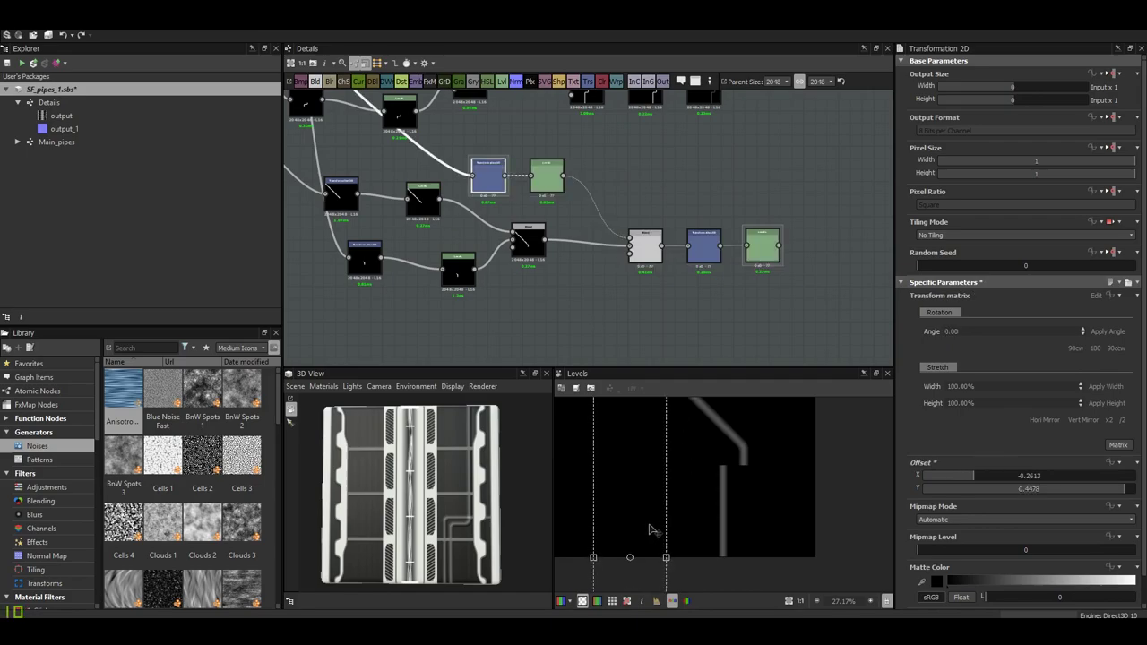
scroll(661, 530, up, 4)
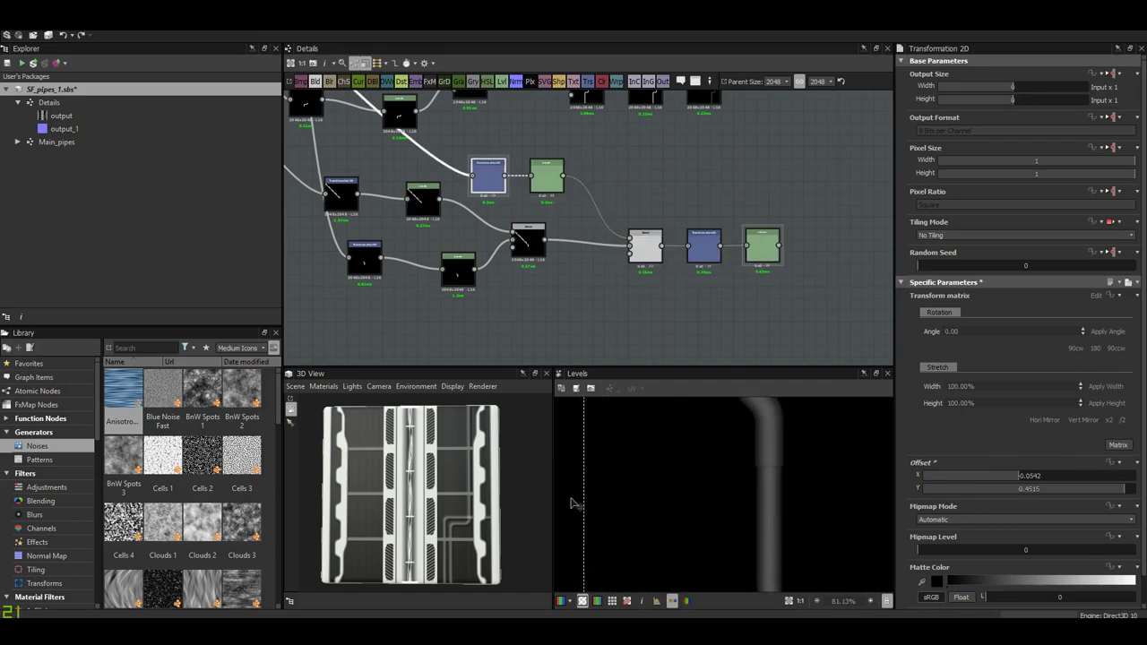
drag(574, 502, 731, 491)
scroll(683, 490, up, 3)
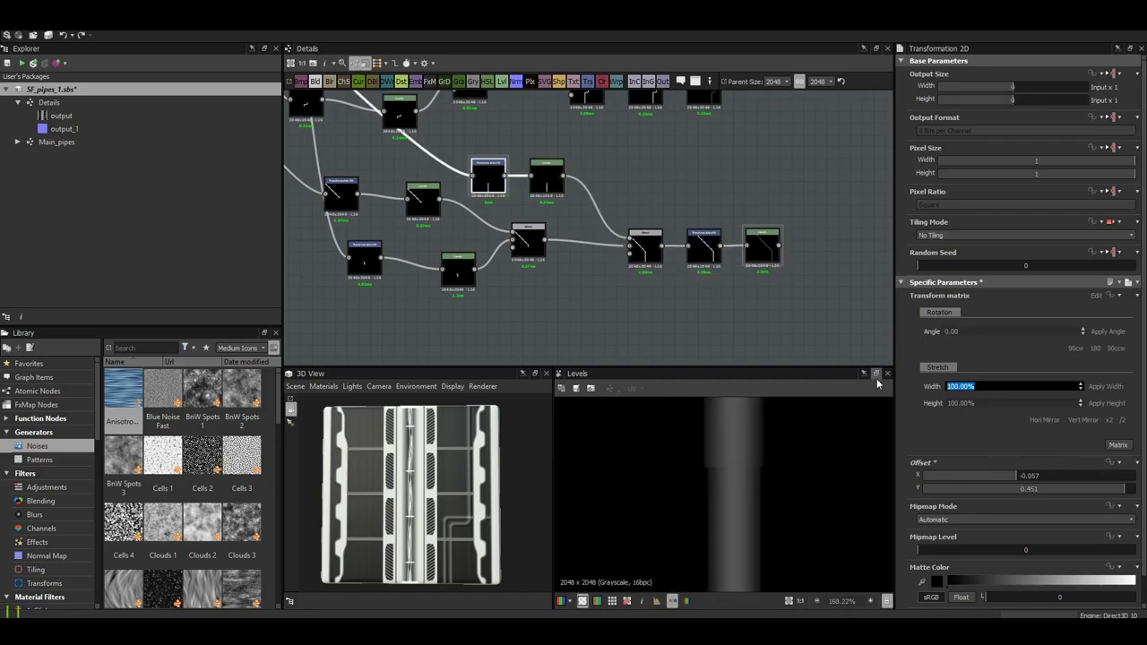
text(120)
key(Return)
- Reduce the straight pipe's width to 115% and align it with the diagonal
scroll(851, 448, down, 4)
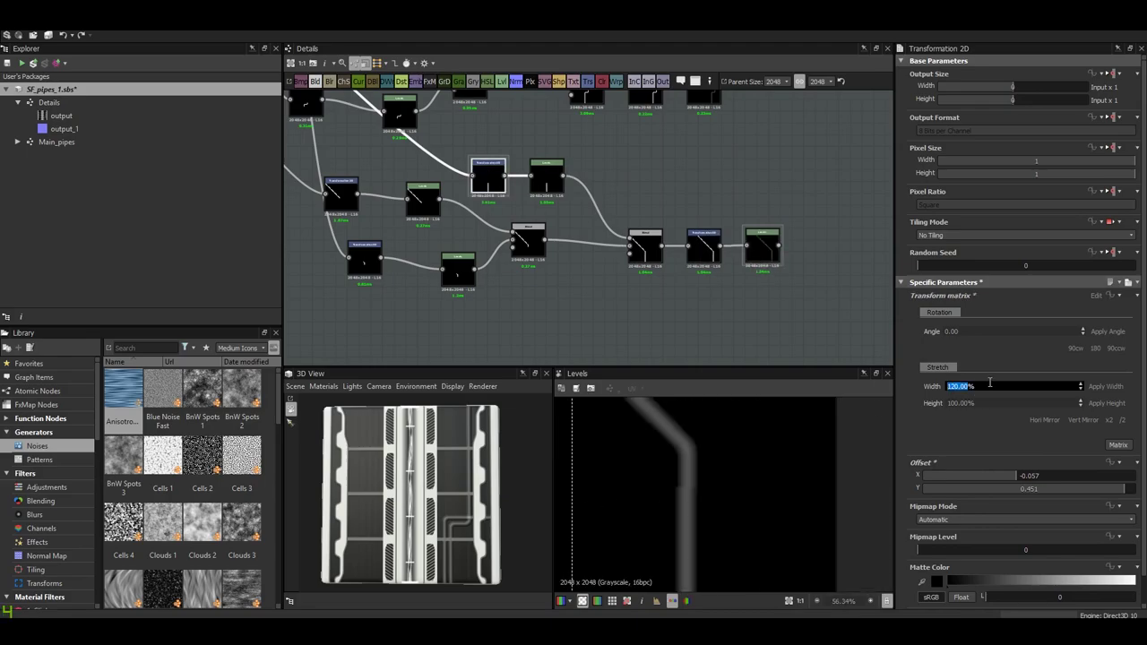
scroll(729, 536, up, 2)
scroll(729, 535, up, 2)
text(15)
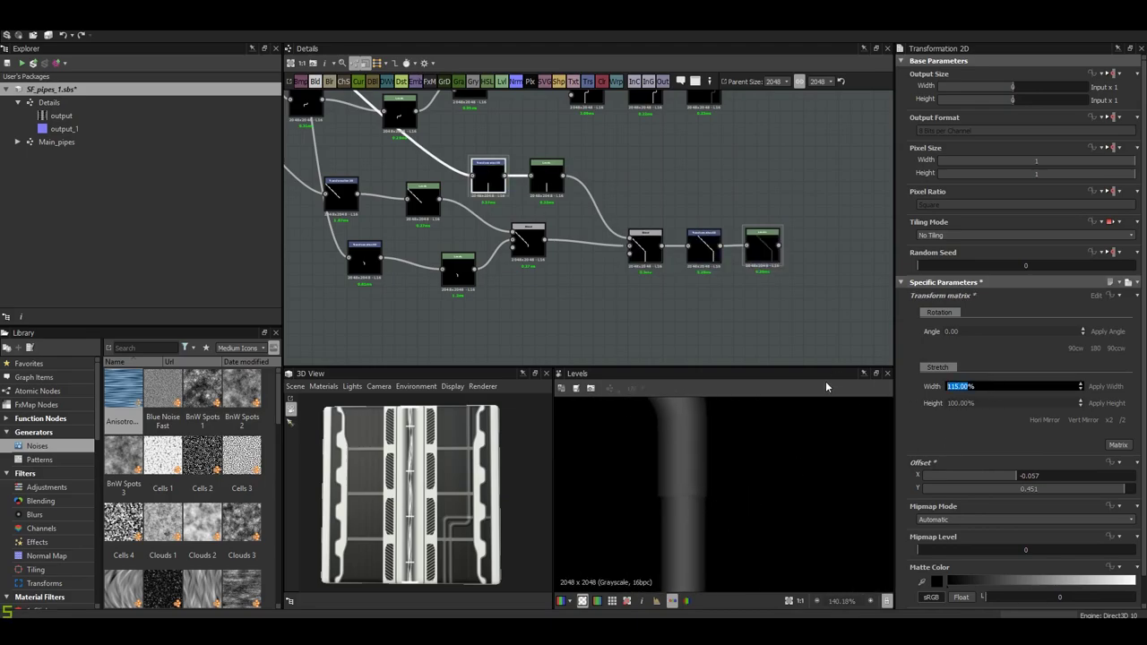
key(Return)
scroll(595, 526, down, 1)
drag(594, 526, 596, 520)
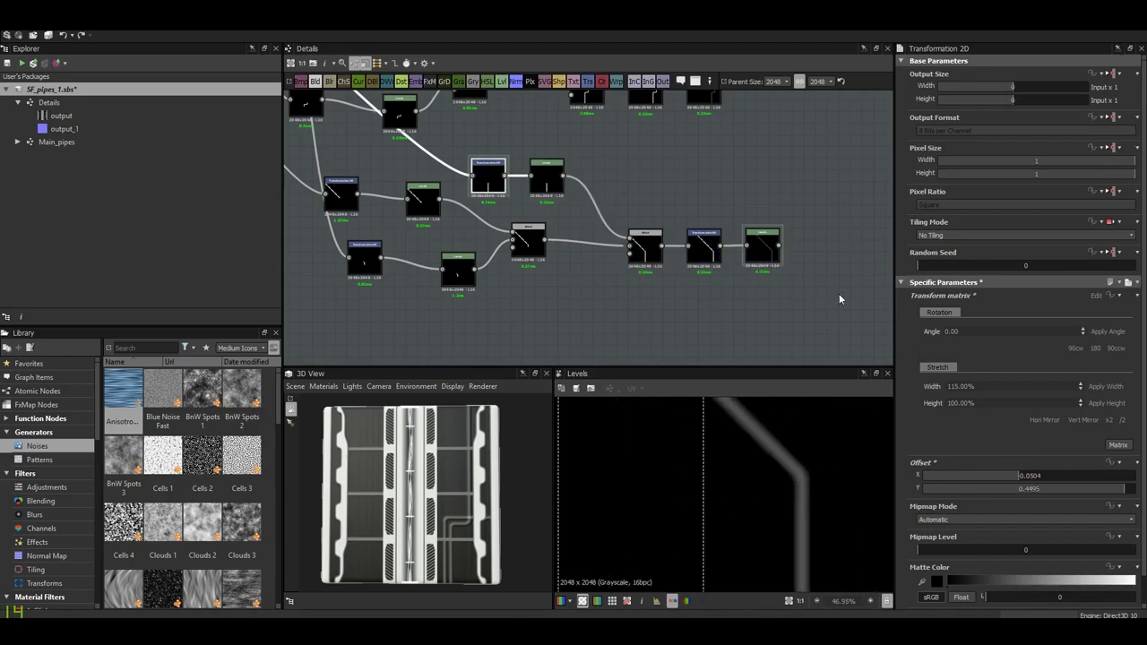
- Delete the spare Transformation 2D node
scroll(826, 487, down, 5)
scroll(561, 325, down, 2)
scroll(521, 329, down, 2)
key(Delete)
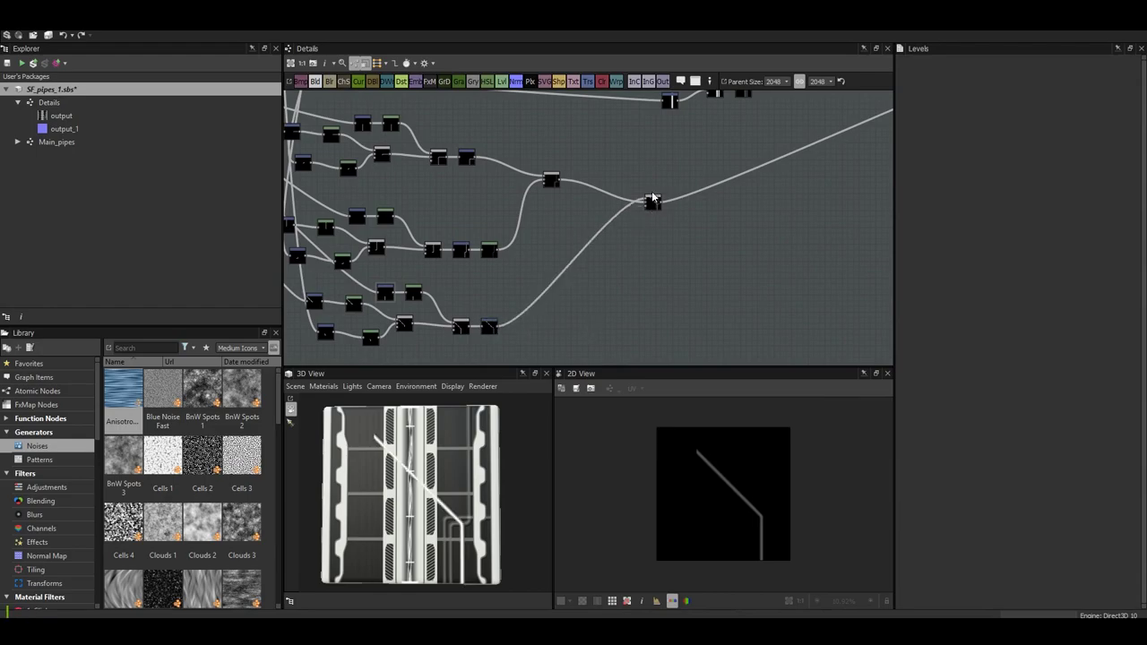
- Move the diagonal pipe into place and lower its blend opacity to 0.36
double_click(653, 199)
click(489, 325)
mouse_move(758, 516)
mouse_down()
mouse_move(759, 486)
mouse_move(758, 498)
mouse_up()
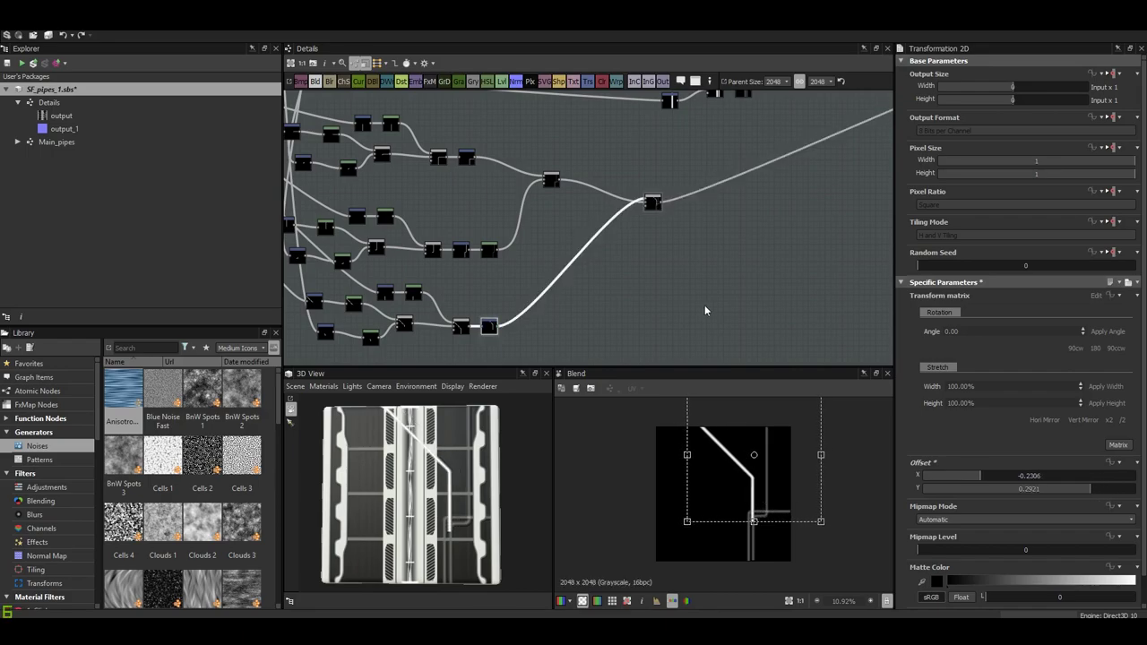
click(656, 203)
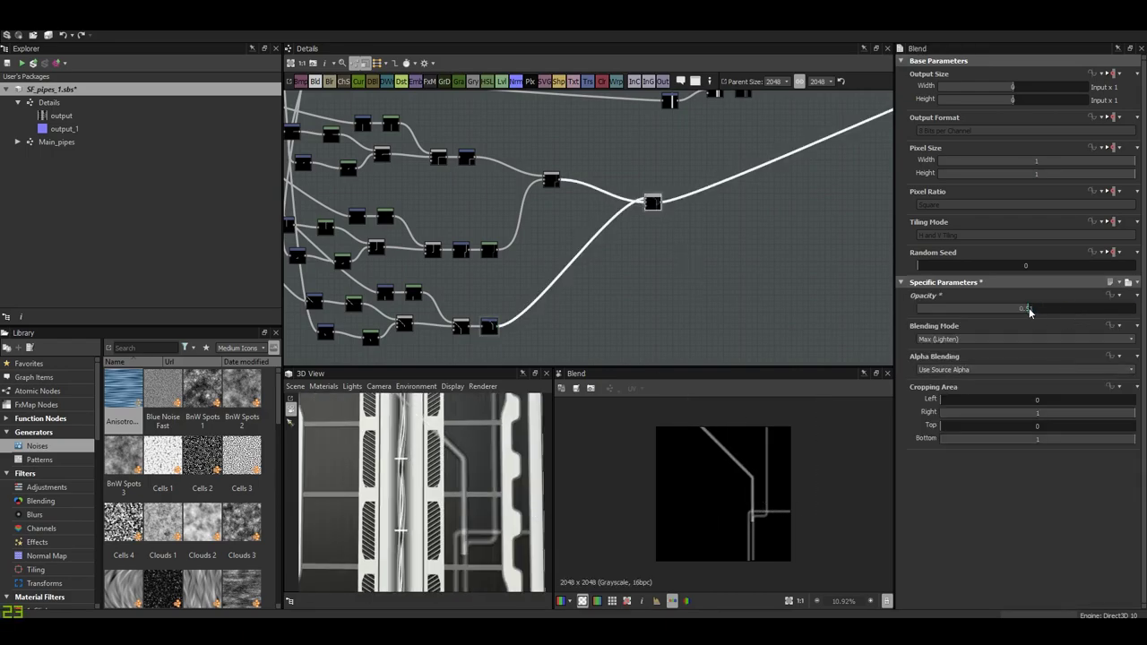
drag(998, 314, 994, 315)
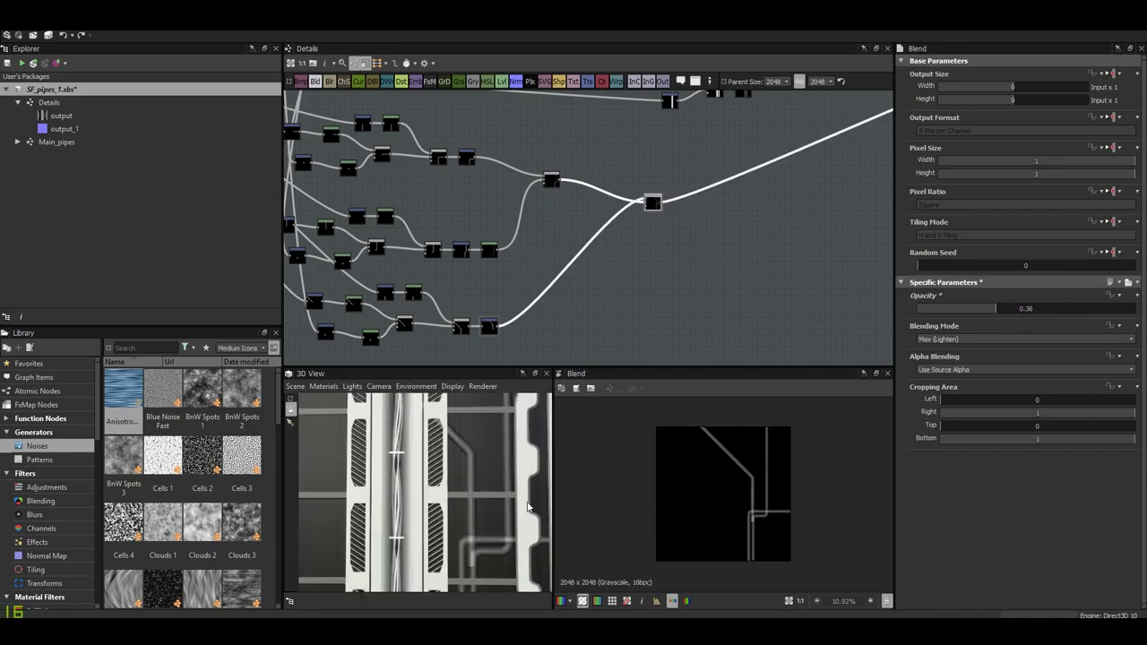
scroll(421, 511, up, 3)
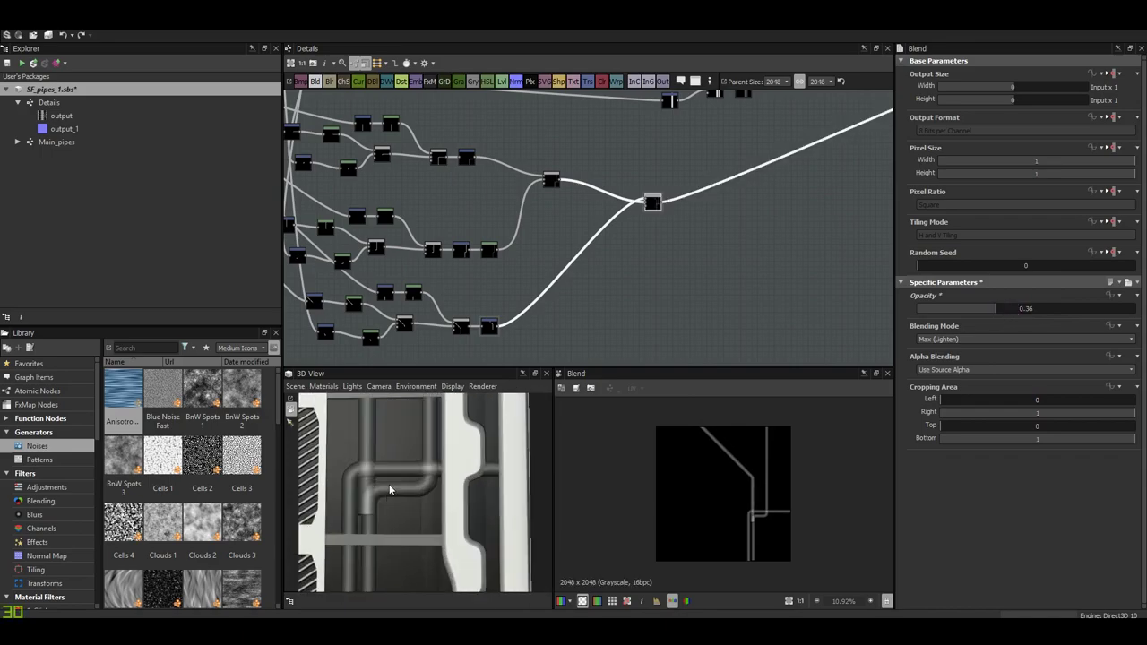
- Insert a Max (Lighten) Blend node after the other pipe Transformation 2D
middle_drag(498, 332, 656, 280)
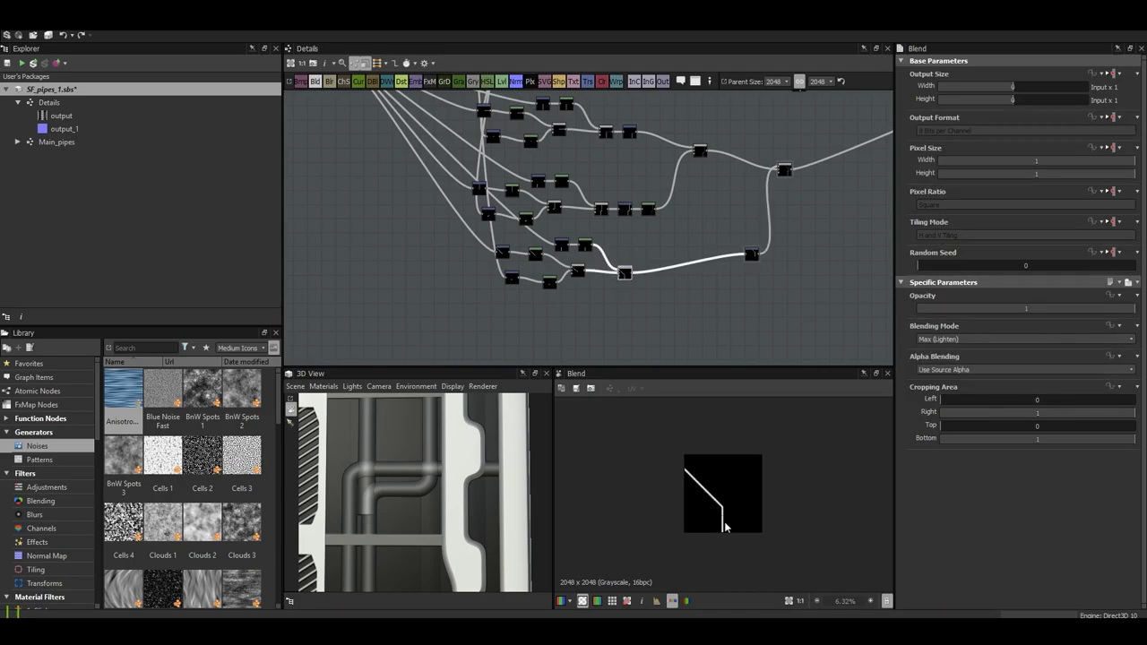
mouse_move(751, 255)
mouse_down()
mouse_move(660, 275)
mouse_move(683, 273)
mouse_up()
click(705, 281)
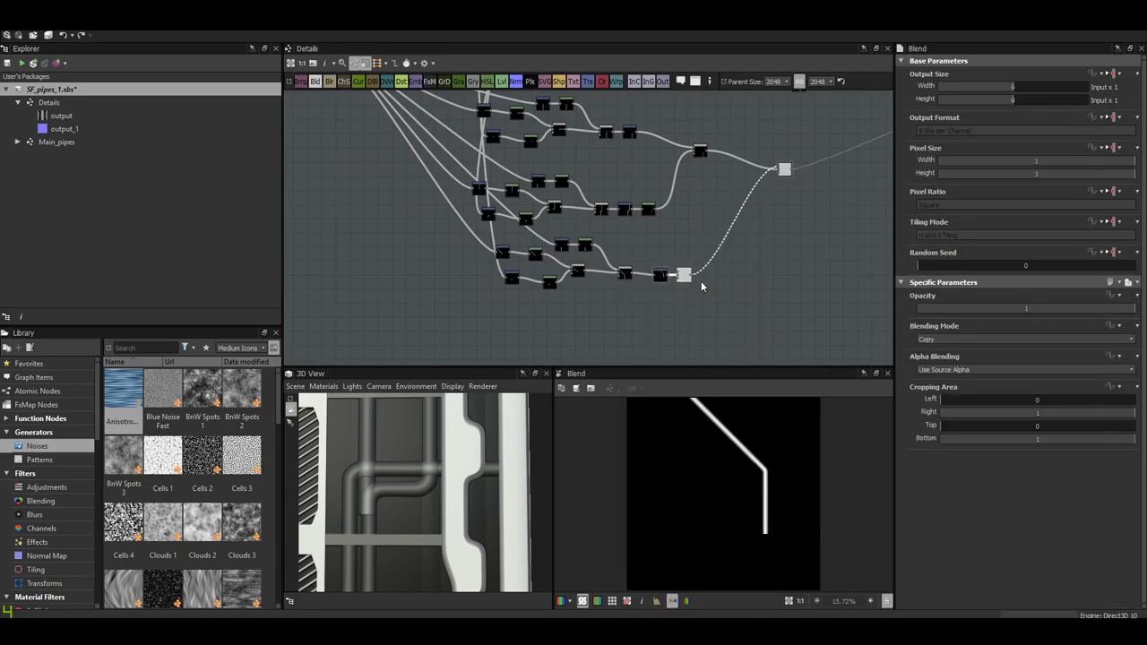
click(1024, 338)
click(974, 387)
- Navigate the graph and select the blend that crops the elbow pipe
scroll(541, 302, down, 3)
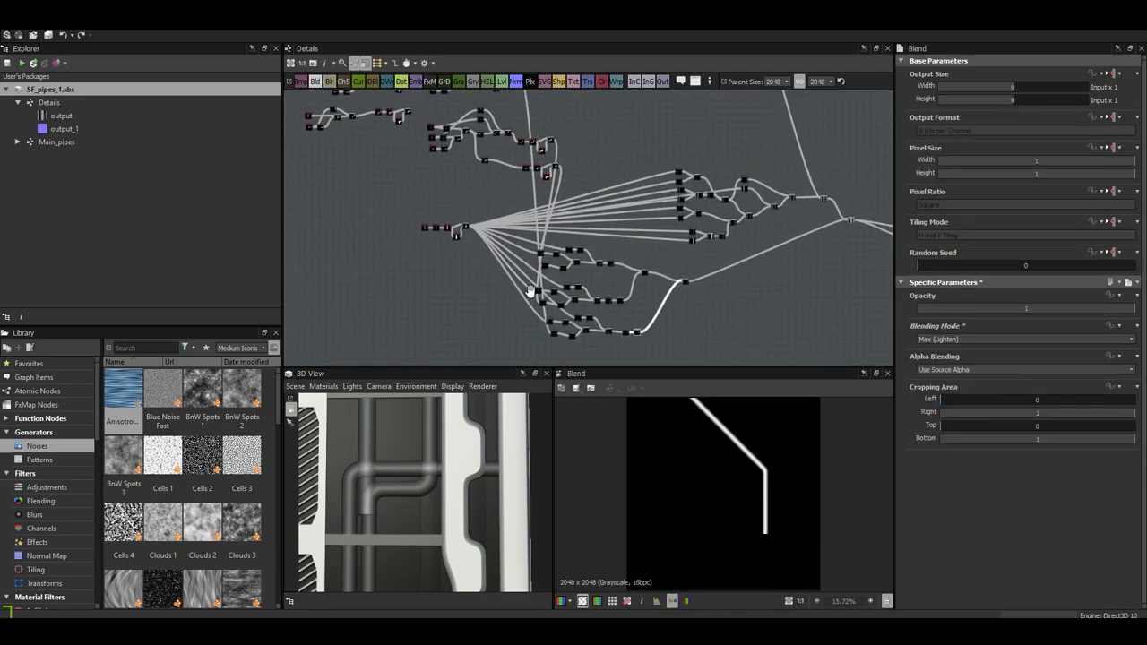
scroll(541, 302, up, 3)
mouse_move(577, 265)
middle_down()
mouse_move(518, 275)
mouse_move(583, 249)
mouse_move(547, 212)
middle_up()
click(582, 249)
click(550, 216)
scroll(549, 216, down, 3)
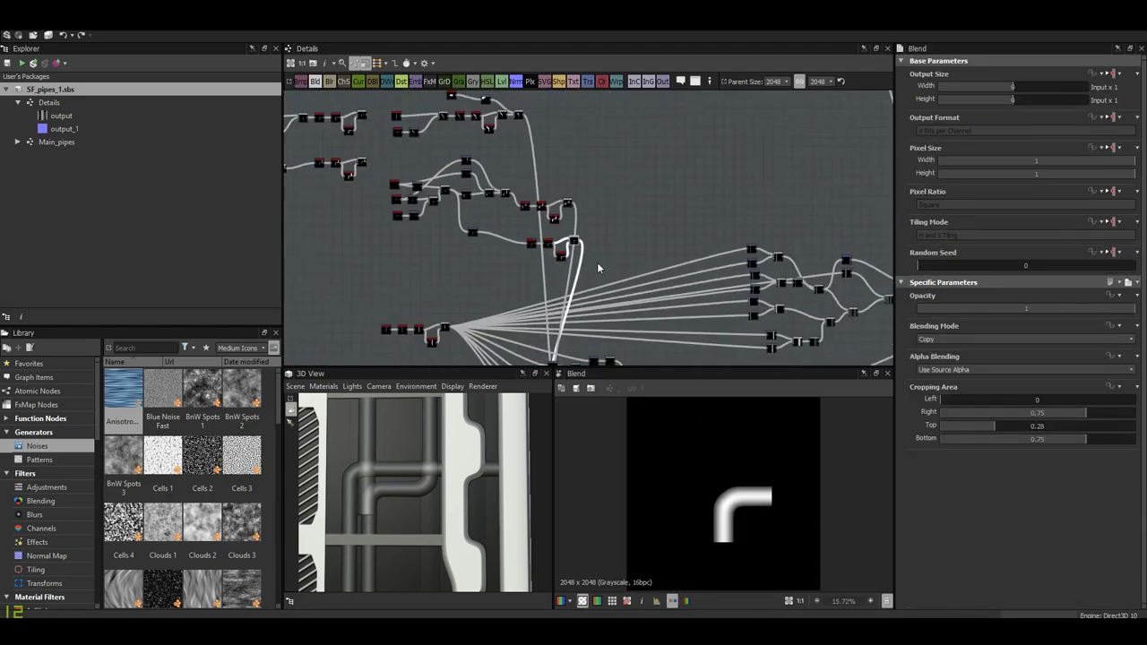
middle_drag(596, 266, 592, 125)
scroll(563, 278, up, 5)
- Shift the elbow pipe right and down and raise its blend opacity
scroll(475, 511, down, 2)
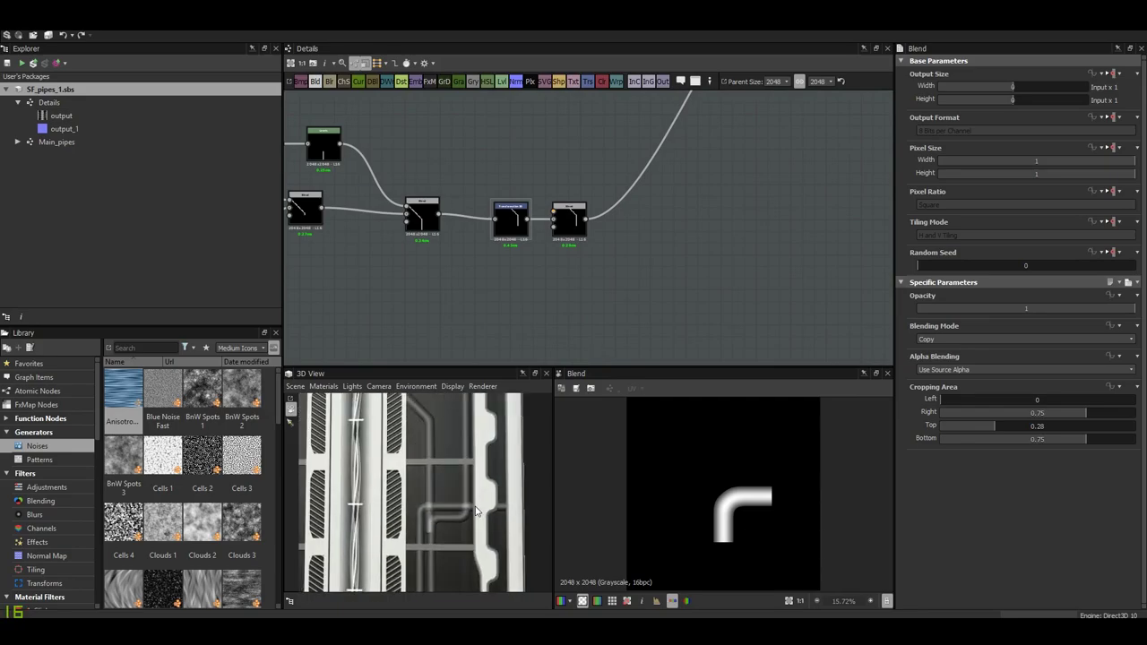
middle_drag(464, 511, 448, 511)
click(525, 224)
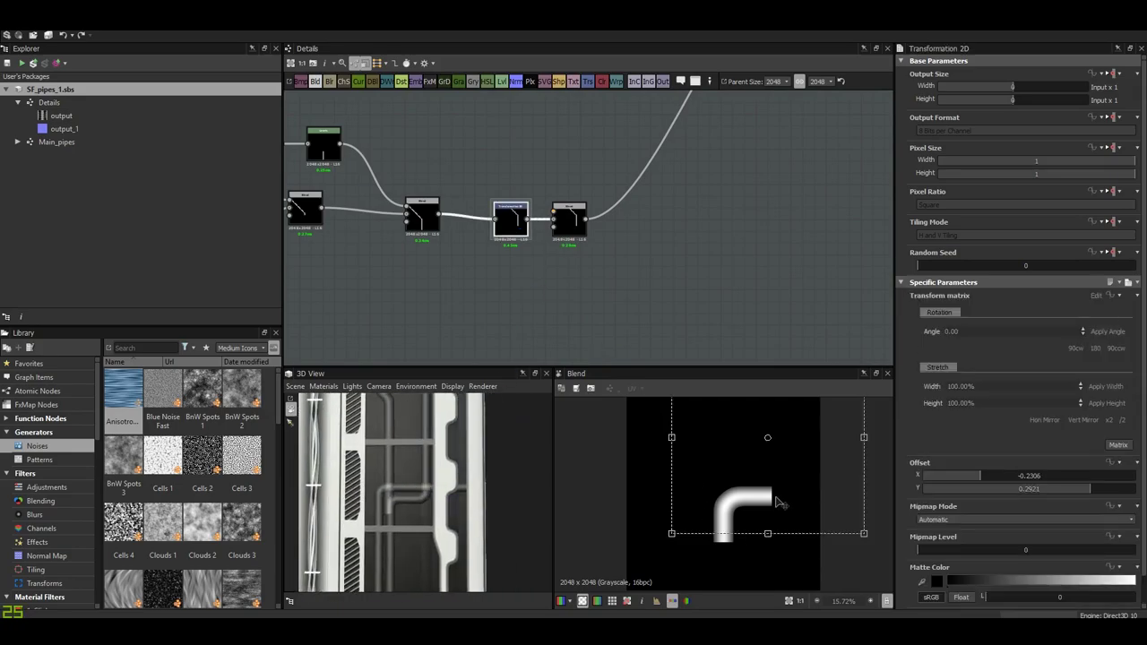
drag(783, 501, 788, 507)
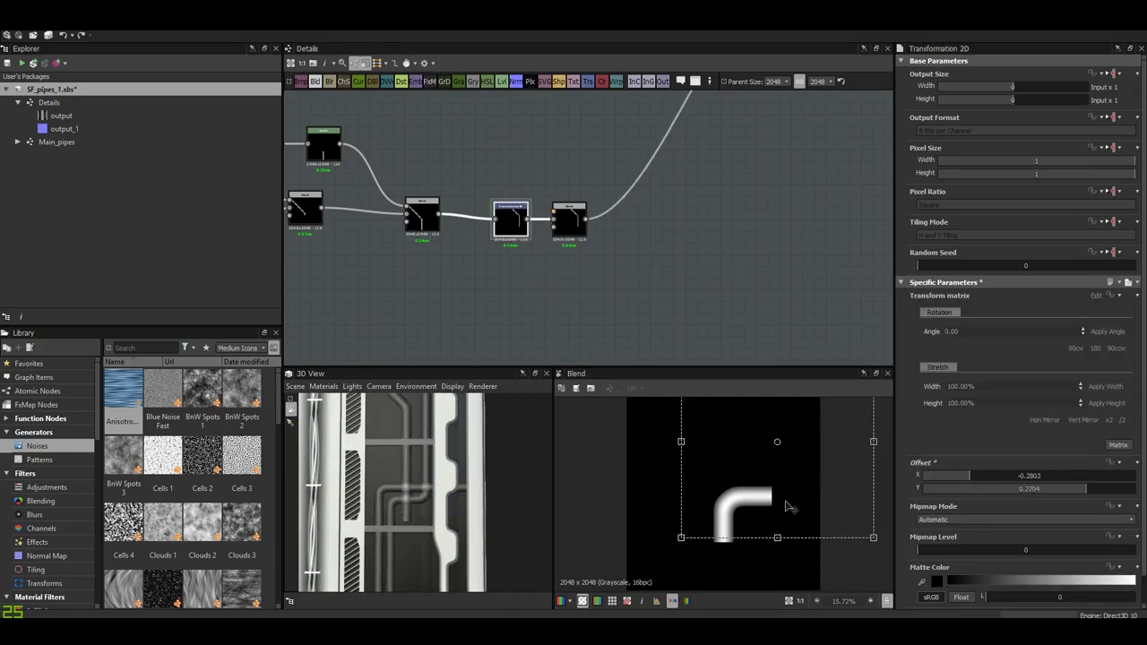
scroll(478, 490, down, 1)
scroll(478, 490, up, 1)
scroll(582, 246, down, 2)
click(630, 155)
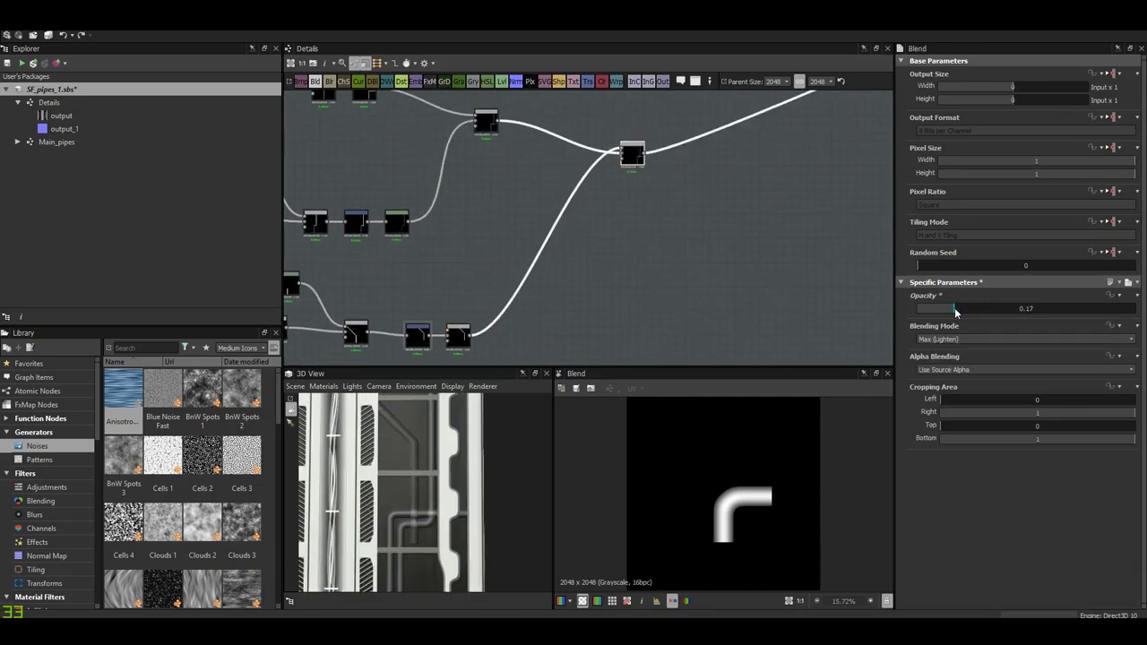
drag(956, 311, 995, 308)
- Reframe the 3D preview of the pipes and save SF_pipes_1.sbs
scroll(404, 477, up, 2)
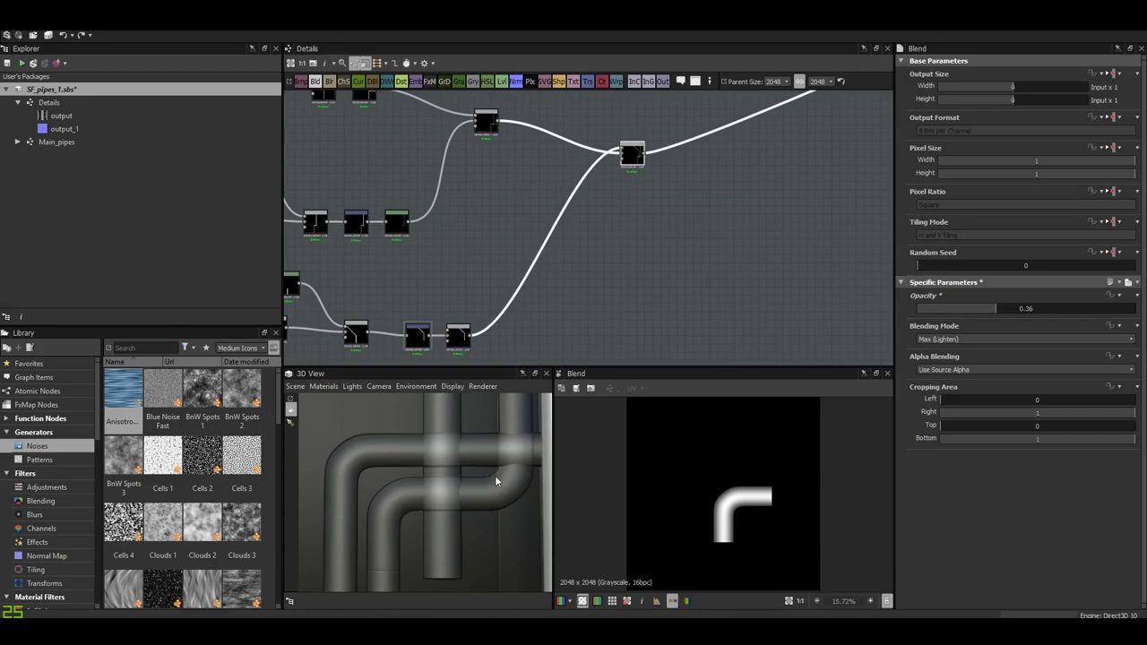
scroll(496, 481, down, 2)
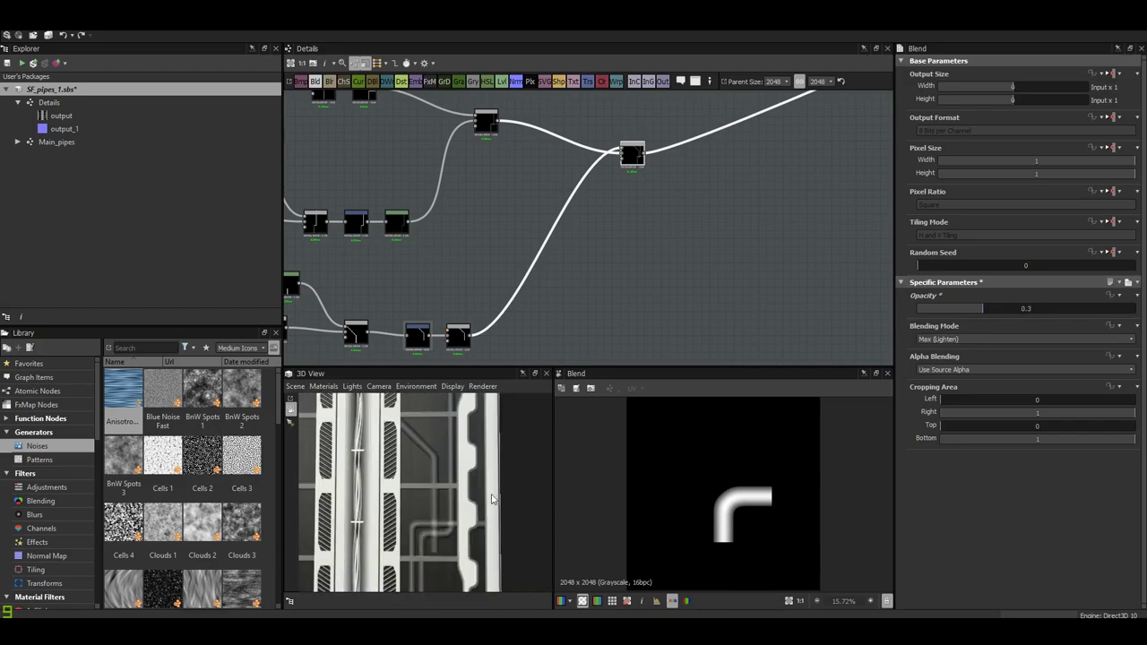
drag(412, 484, 446, 451)
scroll(485, 499, down, 2)
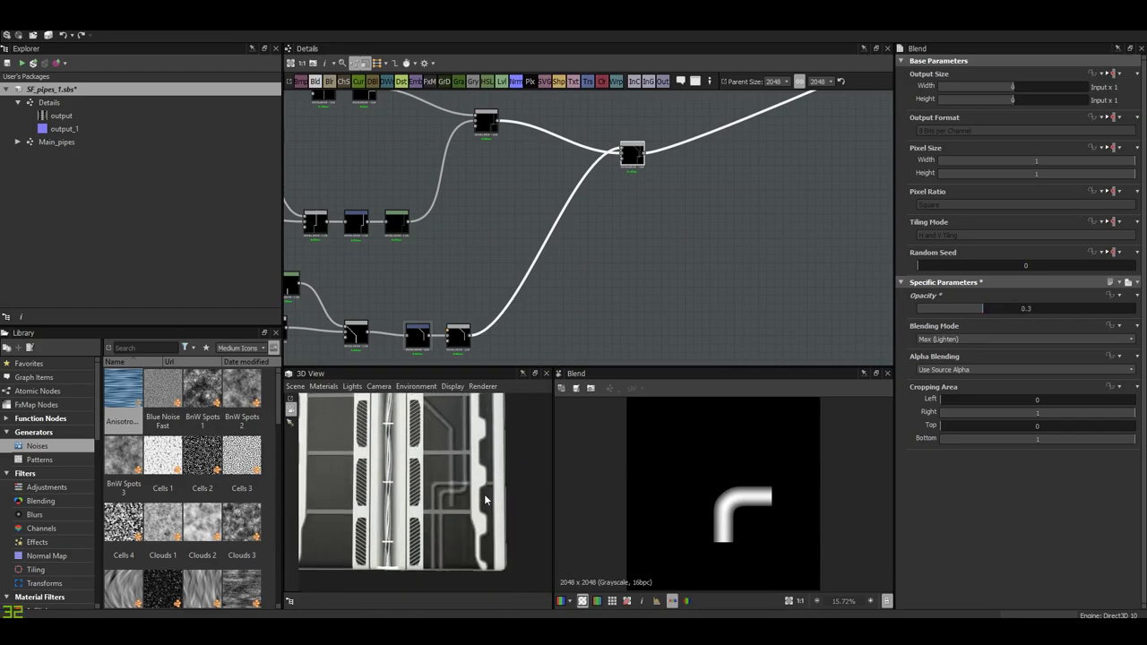
click(6, 64)
scroll(480, 458, up, 3)
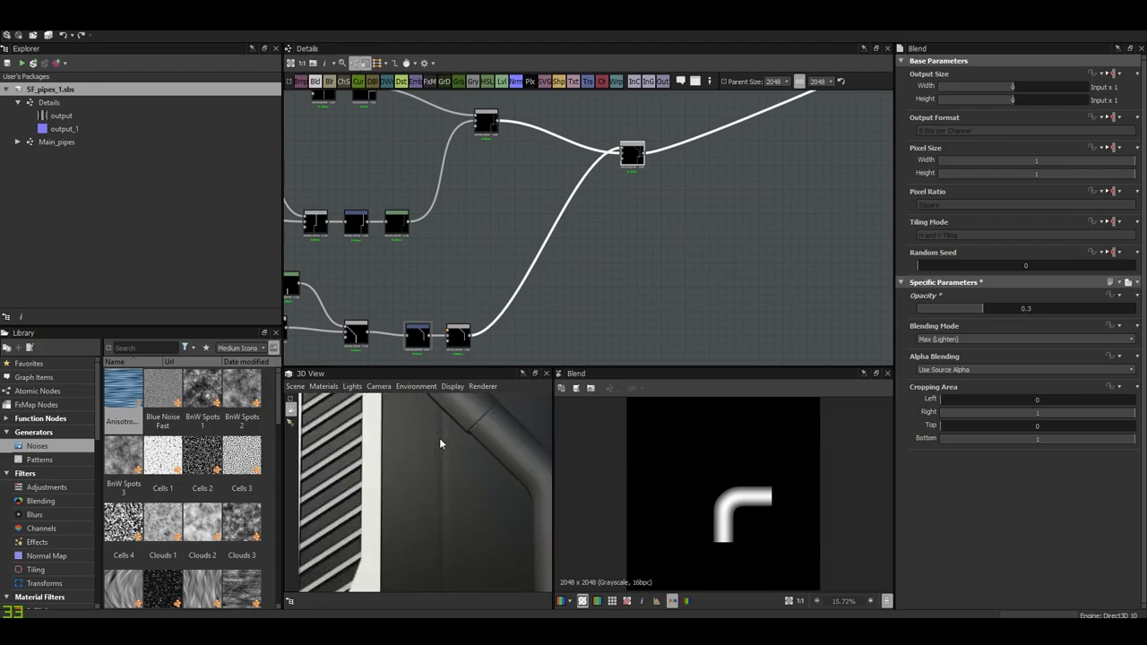
scroll(480, 458, down, 2)
scroll(470, 485, up, 2)
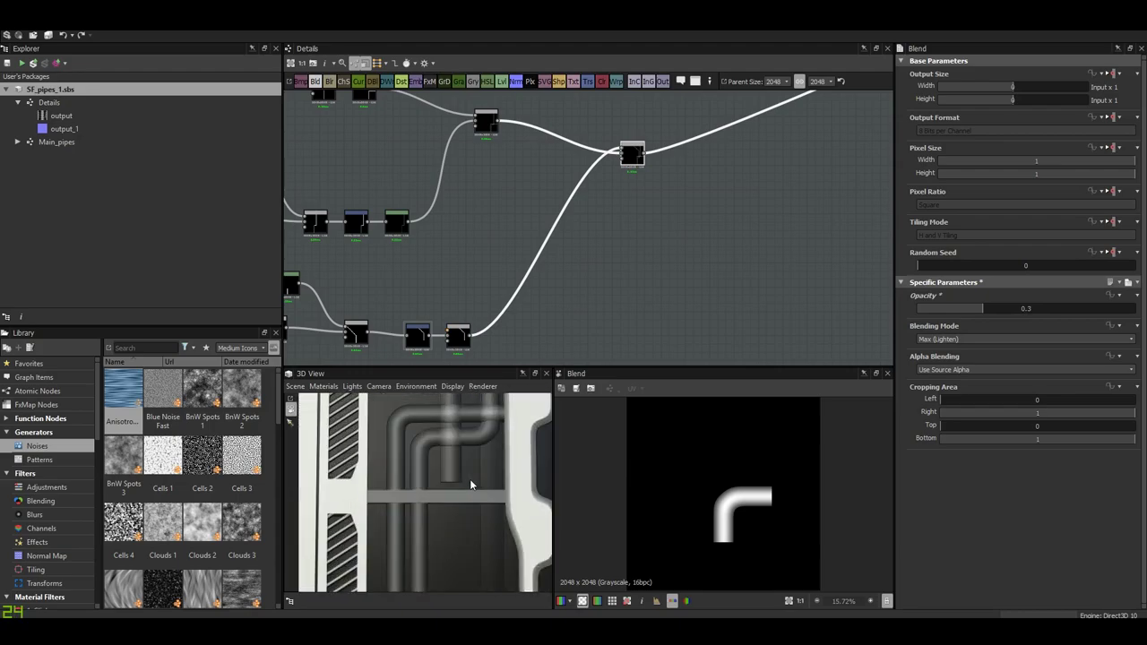
scroll(471, 485, down, 1)
scroll(520, 243, down, 2)
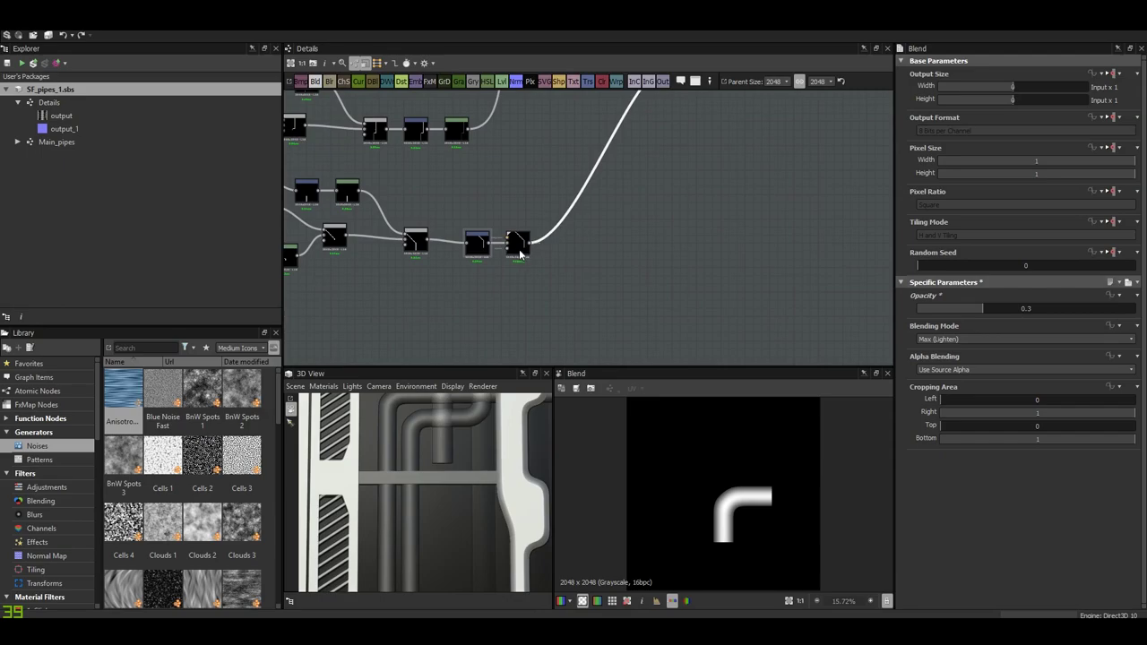
scroll(539, 266, down, 1)
- Add a Transformation 2D pipe piece wired into the Blend node and shift it sideways
double_click(419, 230)
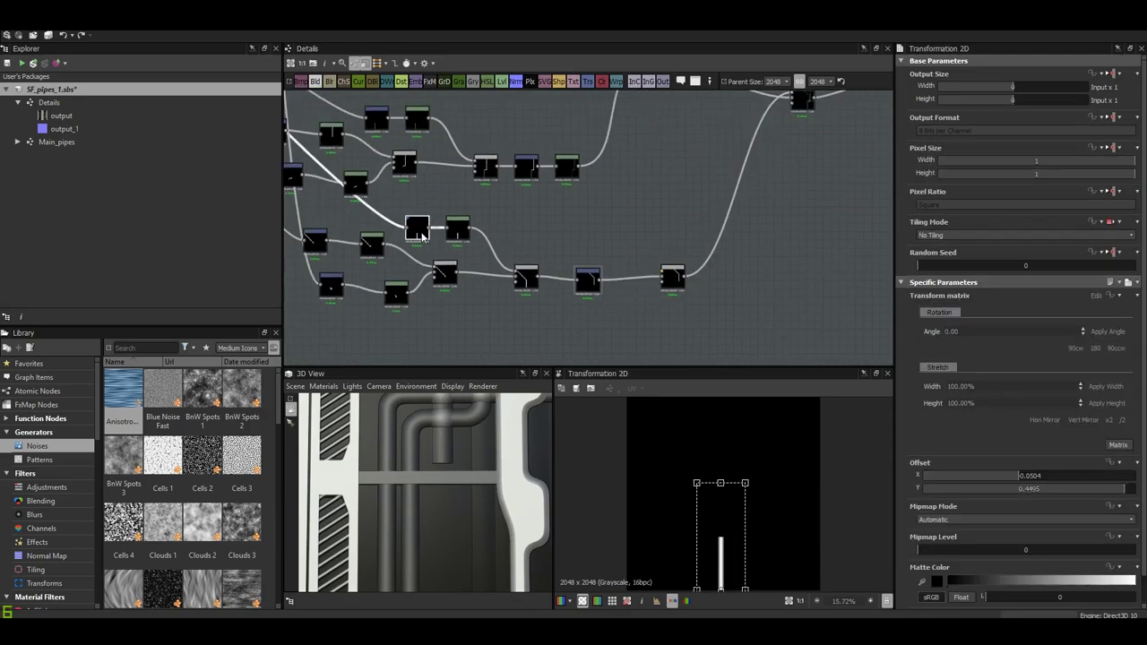
right_click(502, 223)
click(548, 484)
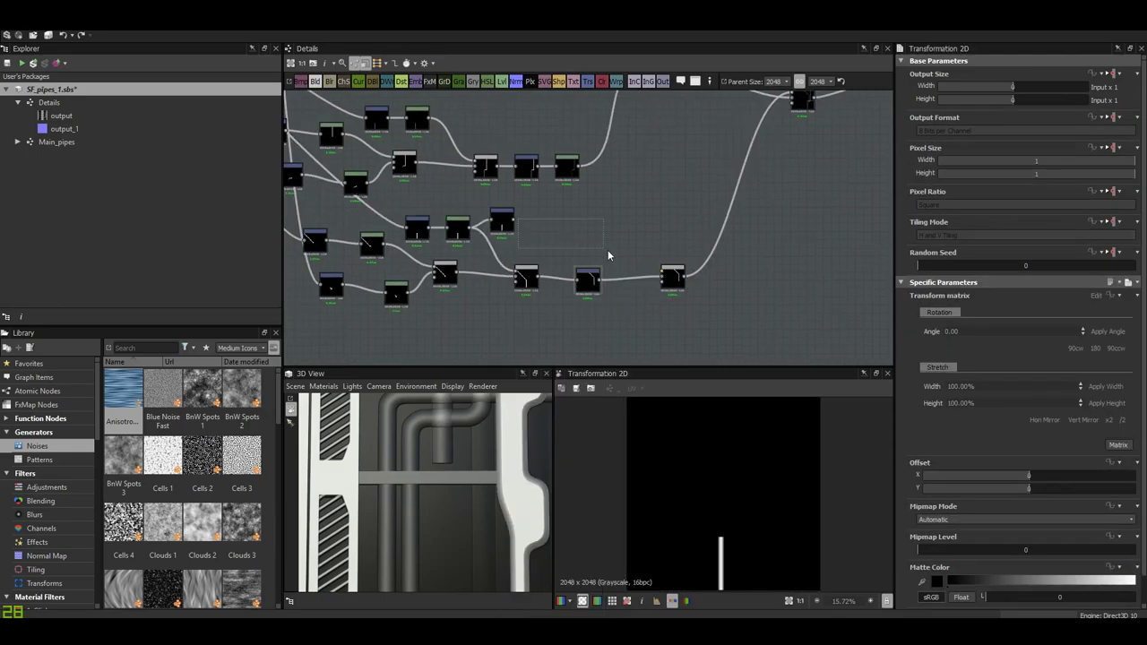
drag(631, 265, 663, 274)
double_click(673, 278)
click(502, 222)
drag(758, 548, 805, 556)
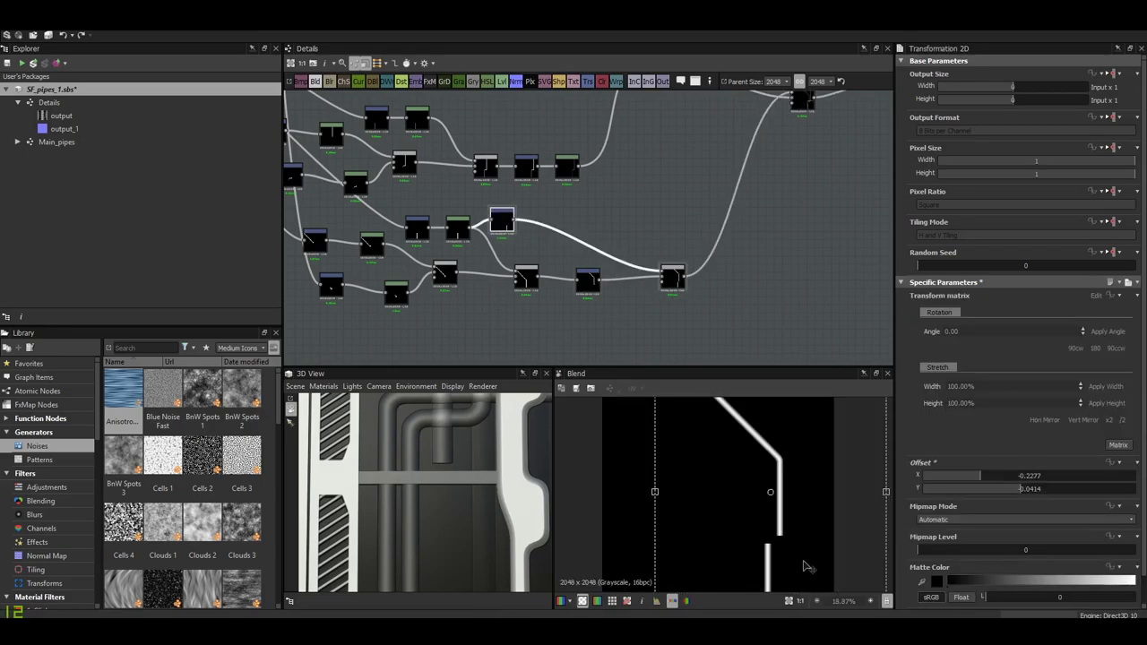
- Fine-tune the pipe piece's offset to X -0.2803, Y -0.0053 so its edges line up
scroll(804, 556, up, 10)
mouse_move(681, 538)
mouse_down()
mouse_move(742, 543)
mouse_move(678, 496)
mouse_move(729, 527)
mouse_up()
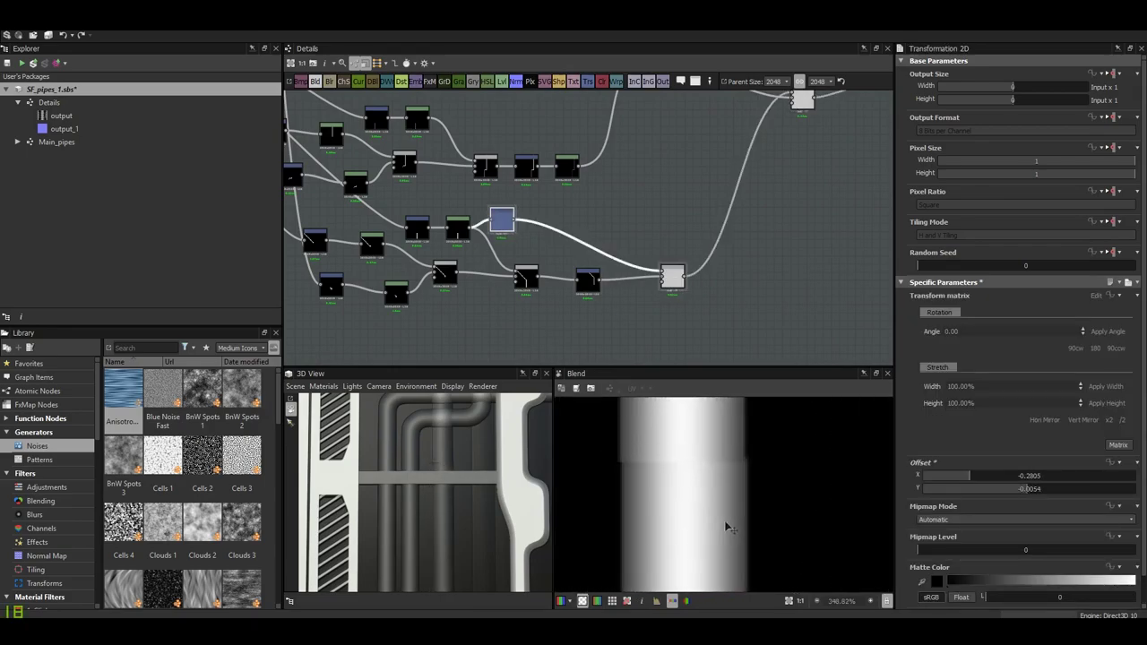
scroll(712, 503, up, 2)
scroll(741, 520, up, 2)
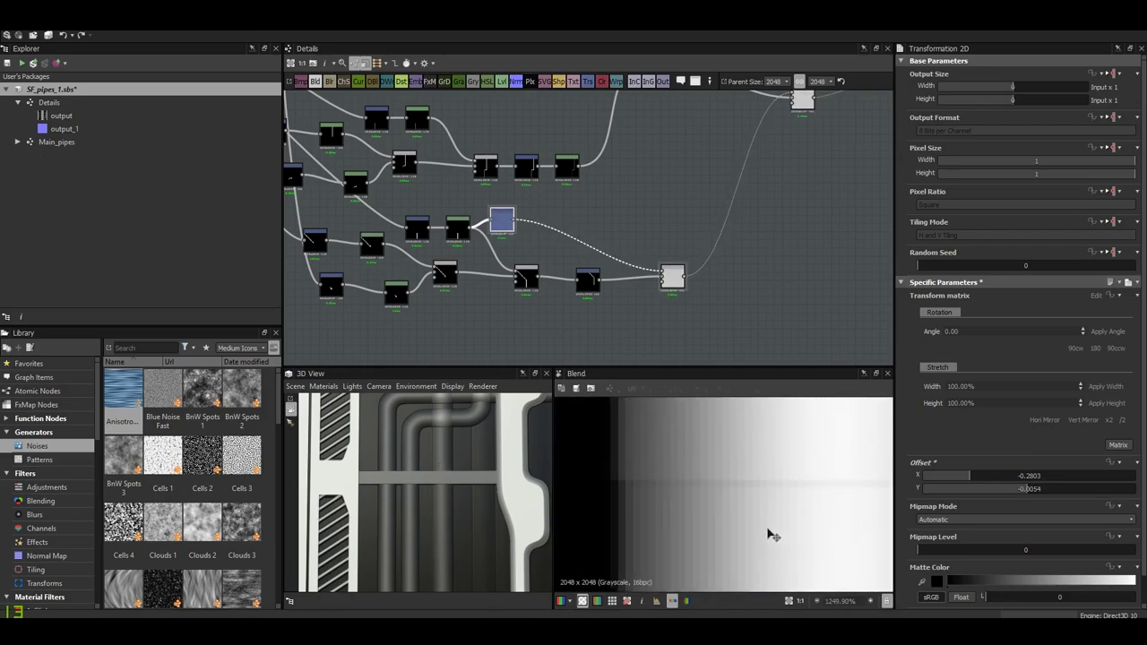
drag(766, 529, 764, 529)
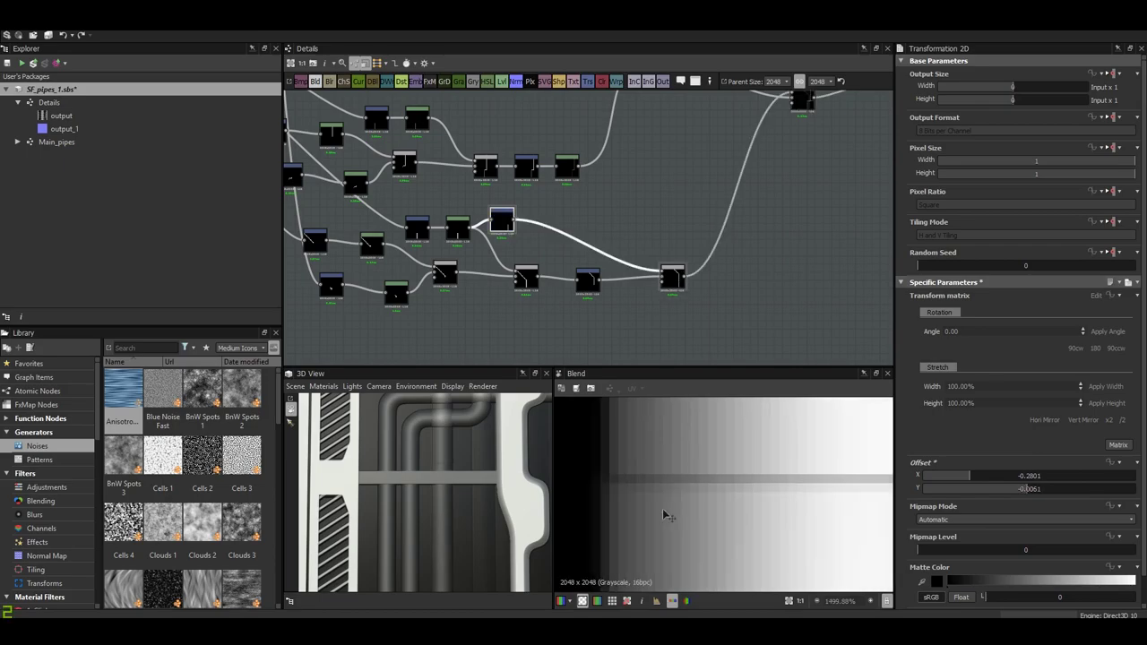
scroll(654, 511, up, 2)
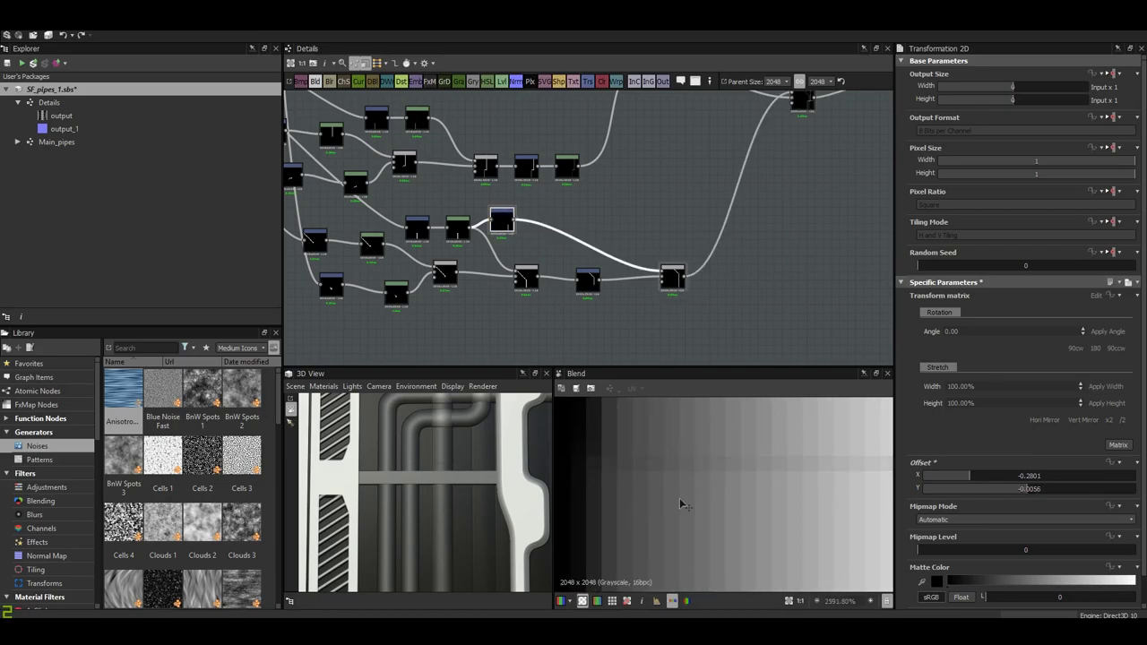
drag(729, 496, 779, 514)
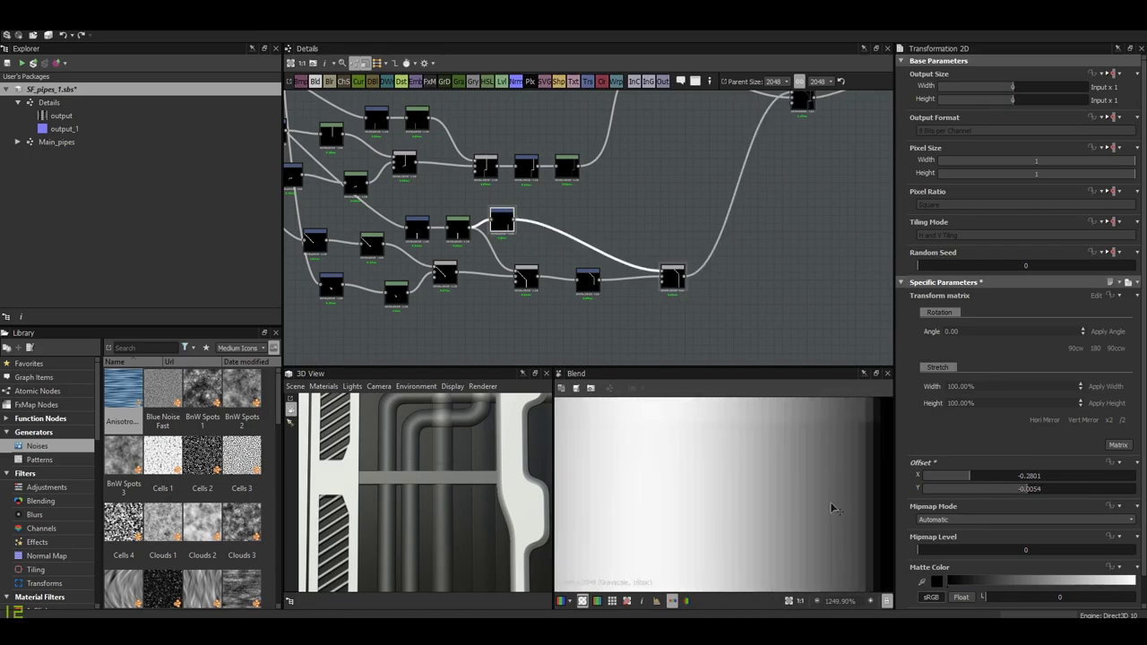
scroll(760, 449, down, 5)
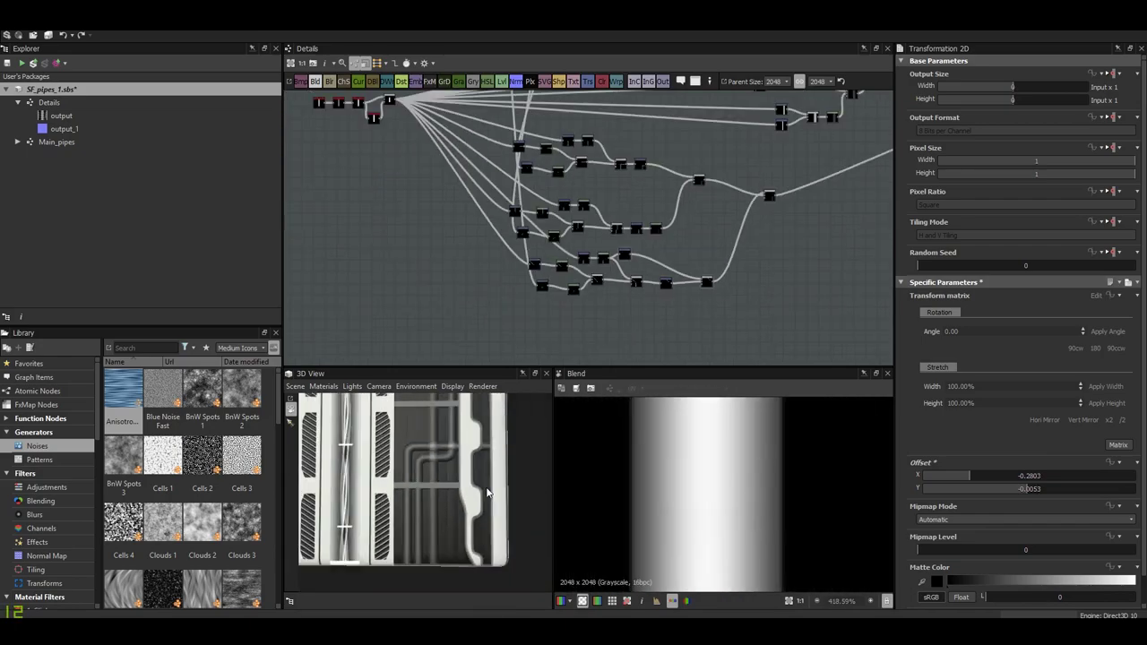
scroll(461, 535, down, 3)
scroll(461, 535, down, 3)
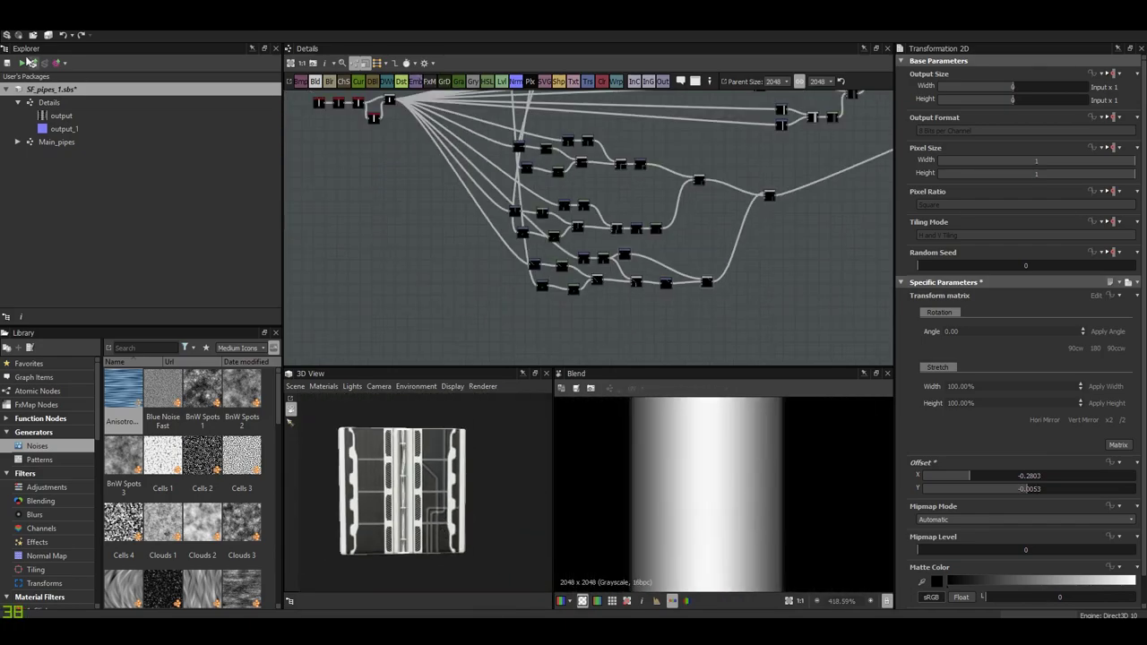
scroll(444, 468, up, 3)
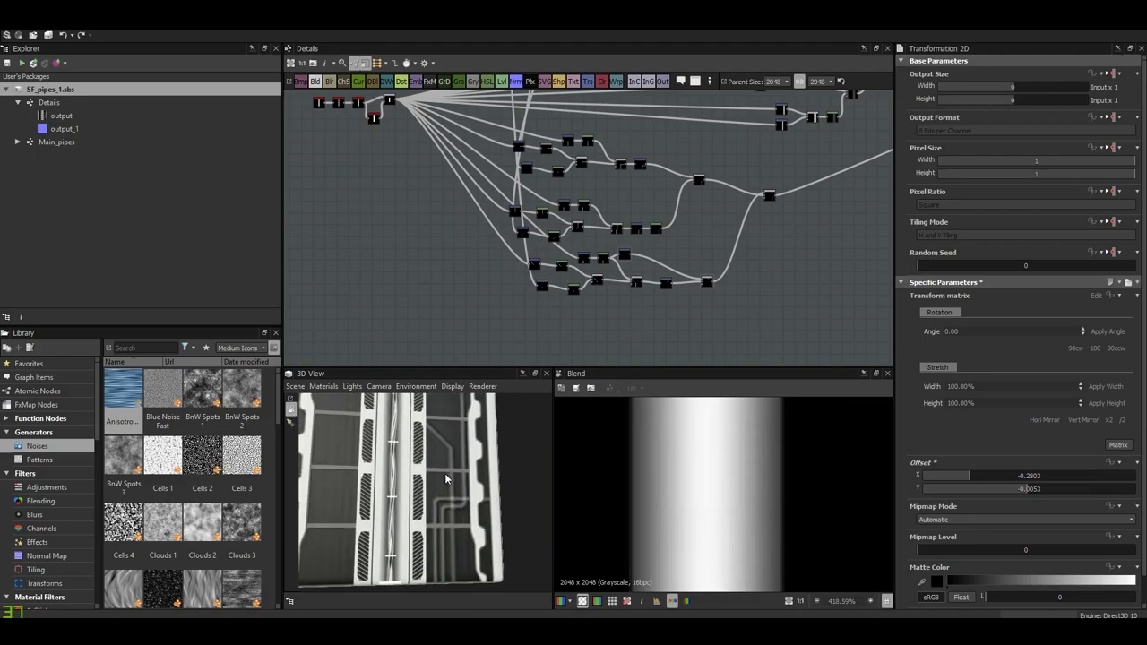
scroll(458, 507, up, 2)
scroll(459, 510, down, 3)
- Orbit the 3D preview around the textured cube and back to face the panel
drag(459, 510, 575, 591)
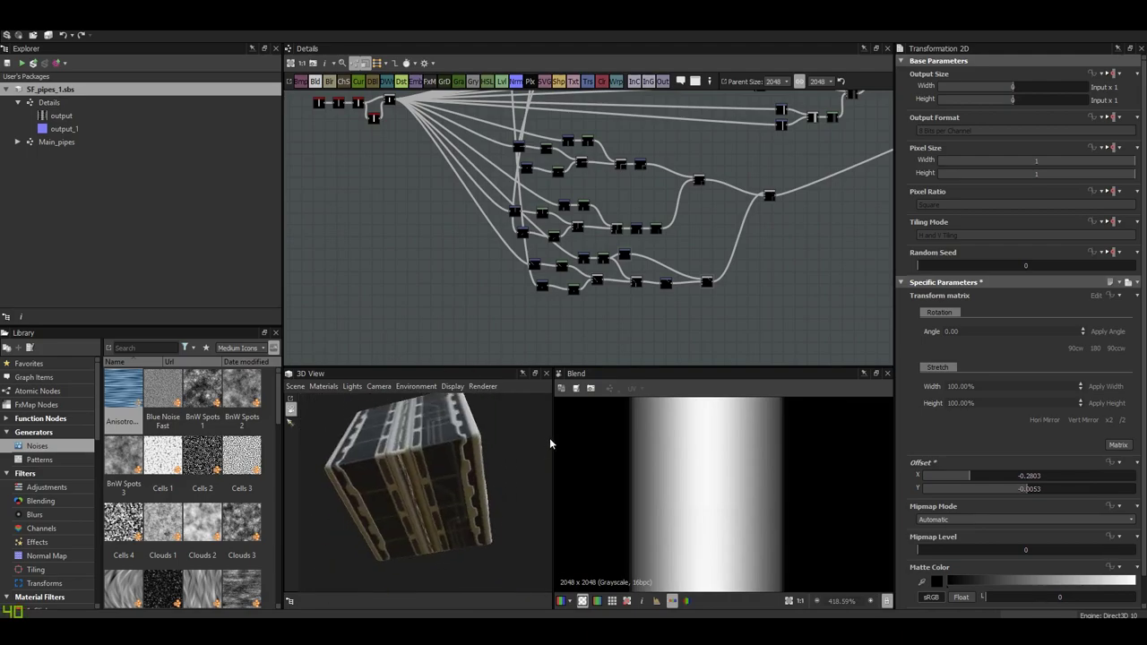
drag(484, 537, 532, 457)
scroll(532, 456, up, 2)
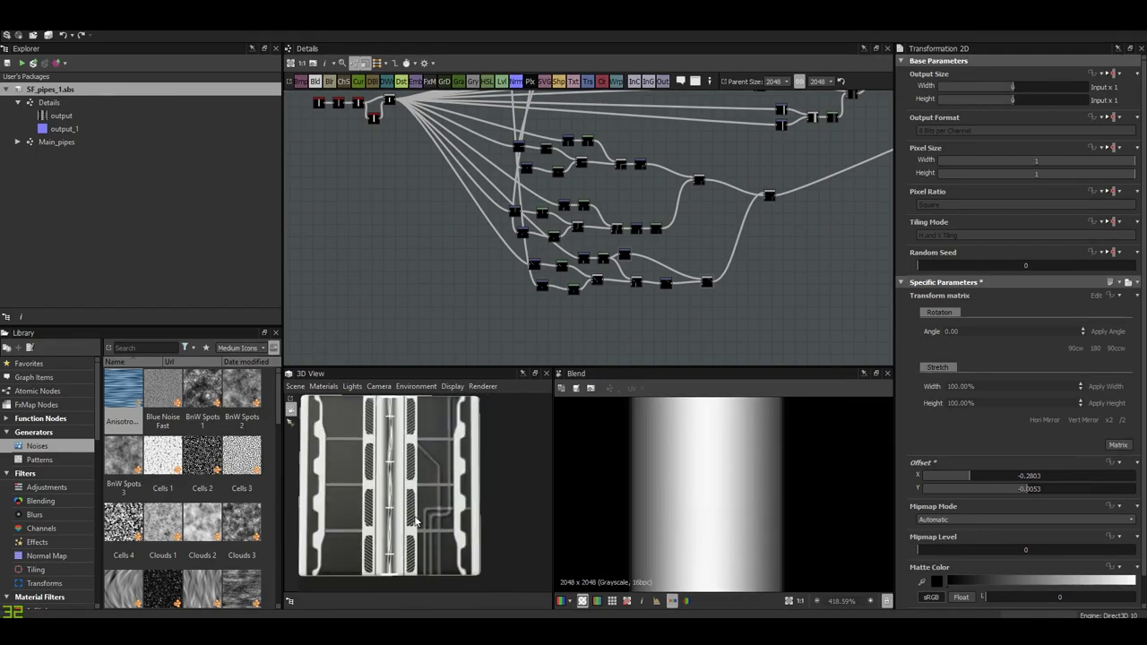
scroll(433, 527, up, 2)
drag(433, 527, 363, 458)
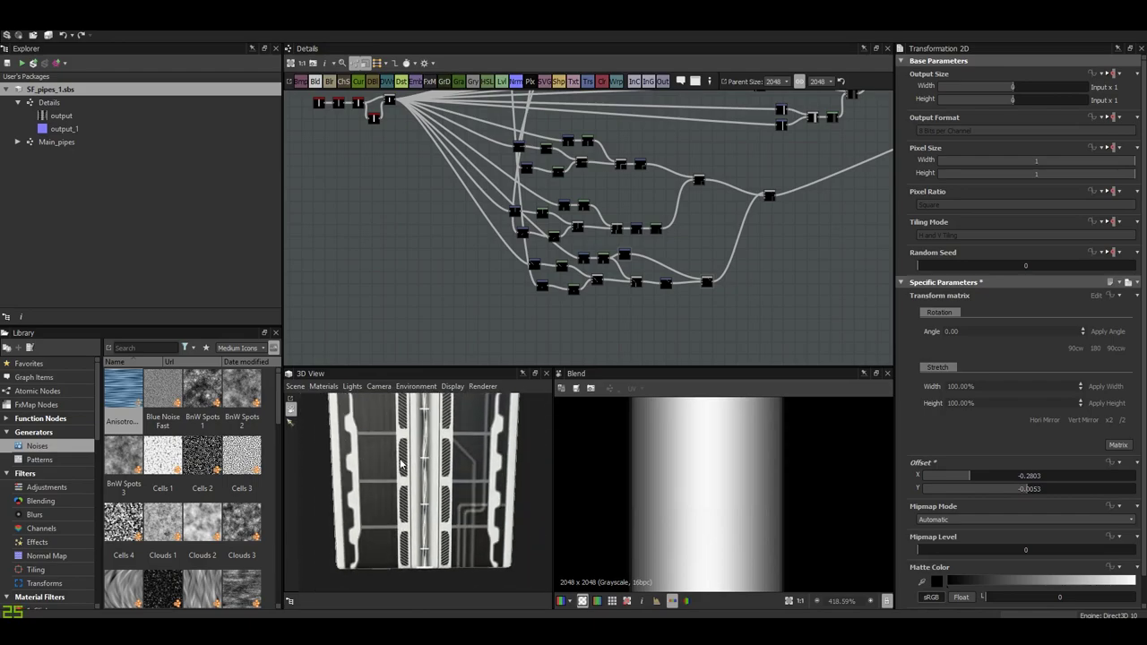
scroll(704, 273, down, 2)
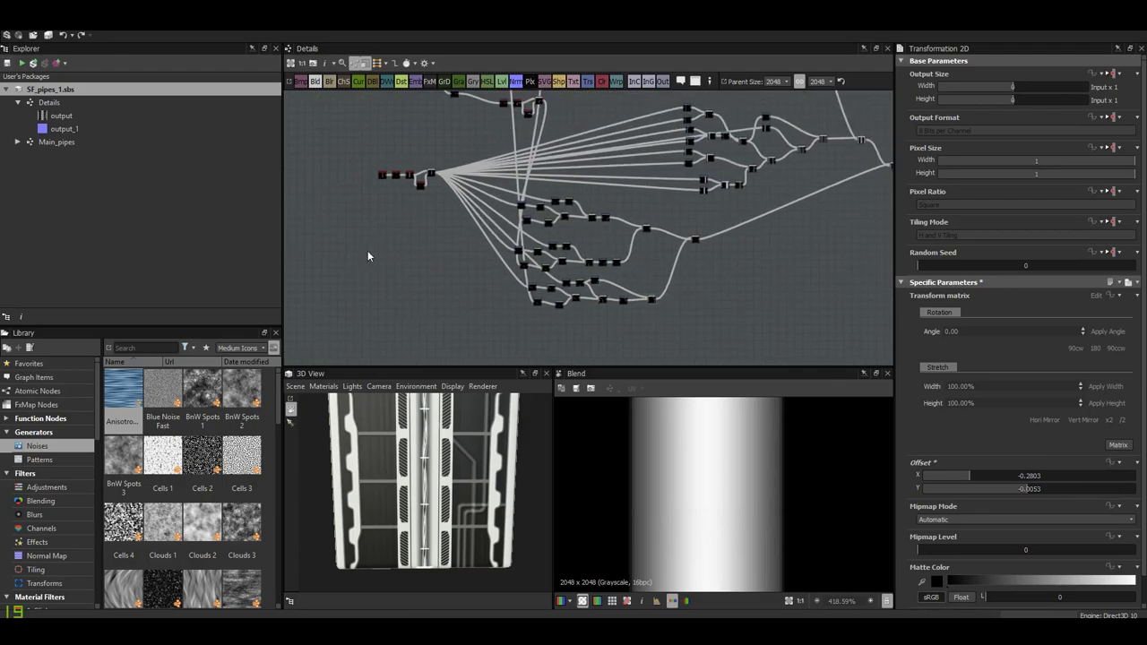
mouse_move(480, 470)
mouse_down()
mouse_move(493, 491)
mouse_move(502, 475)
mouse_up()
scroll(637, 239, up, 2)
scroll(638, 240, up, 2)
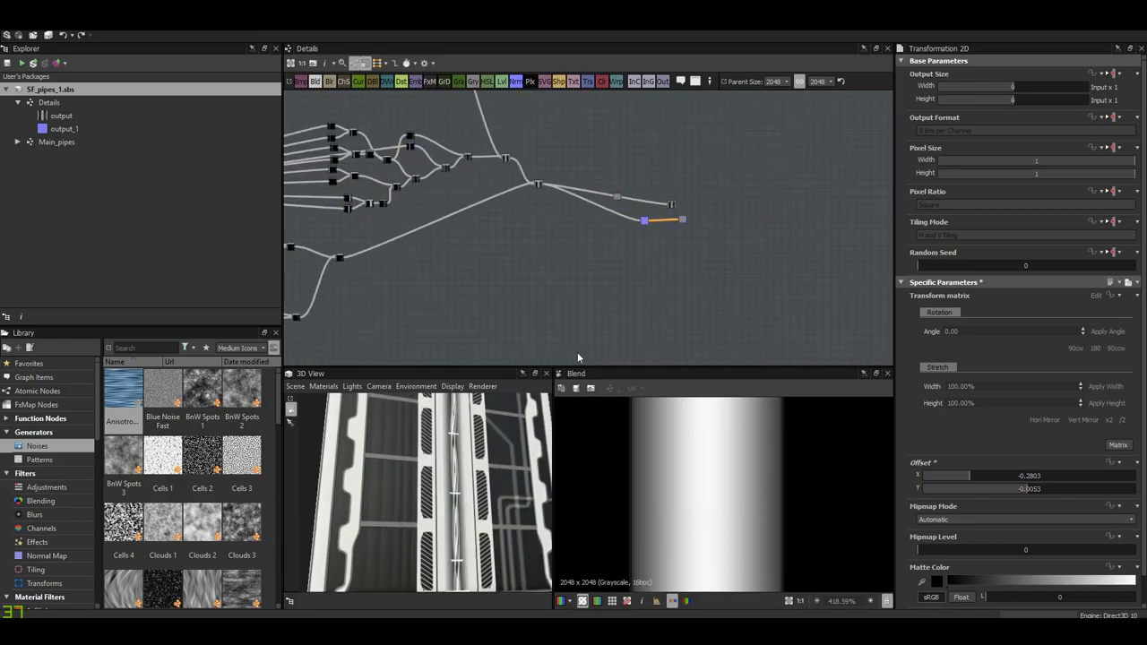
- Browse the 3D view's material channel list, then return to a flat front view
right_click(645, 222)
click(620, 238)
click(498, 518)
scroll(511, 505, up, 3)
scroll(440, 468, up, 2)
scroll(428, 502, down, 3)
scroll(427, 502, down, 3)
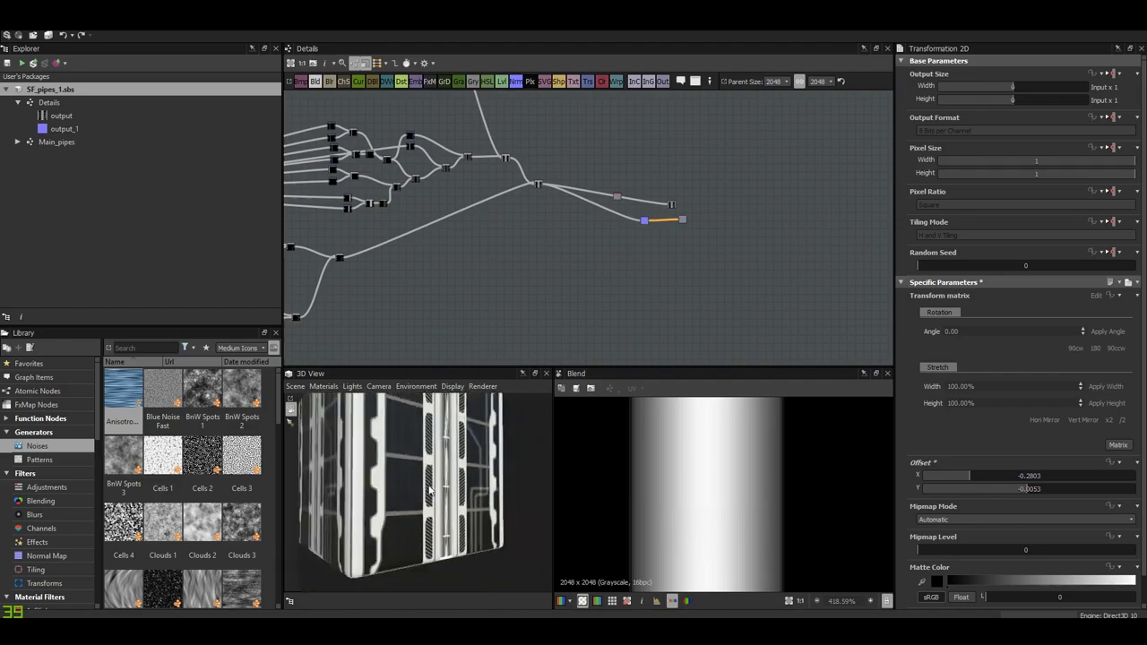
drag(427, 502, 367, 498)
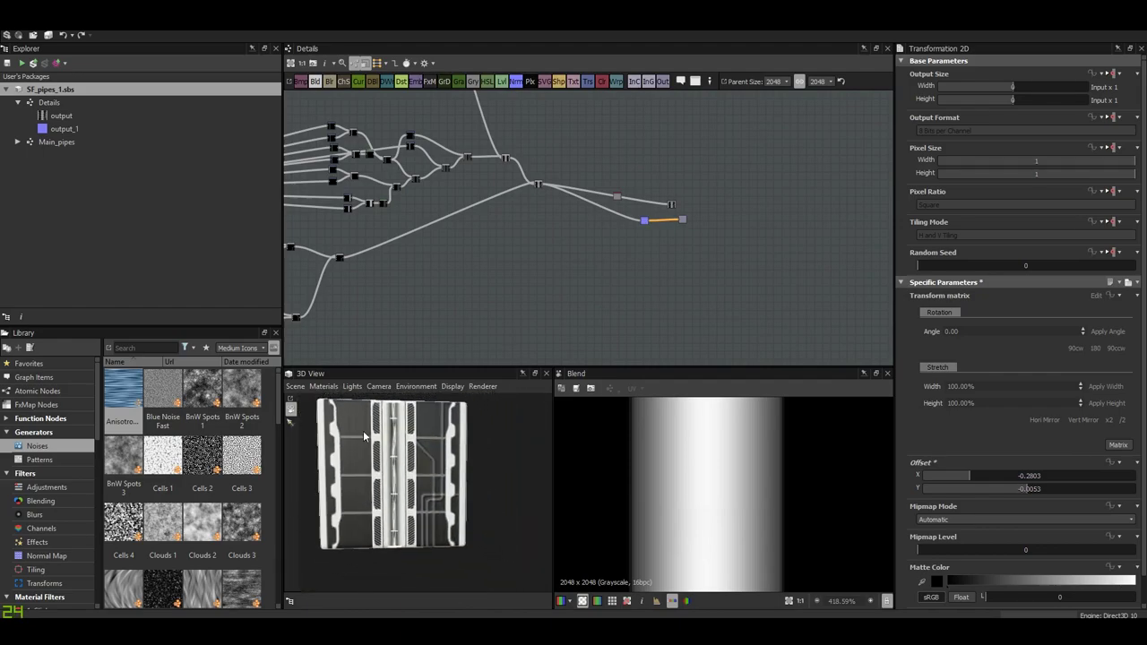
scroll(407, 214, up, 3)
scroll(628, 247, up, 5)
- Add a Multiply Blend node fed by the main pipe blend
double_click(630, 188)
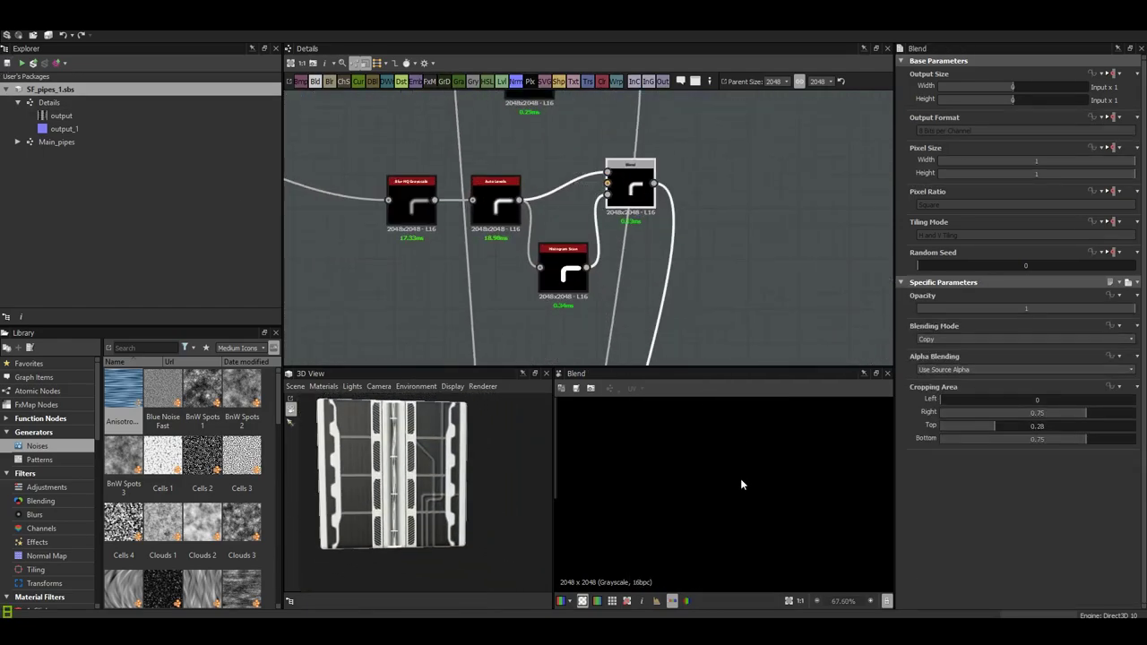
middle_drag(685, 253, 602, 325)
key(space)
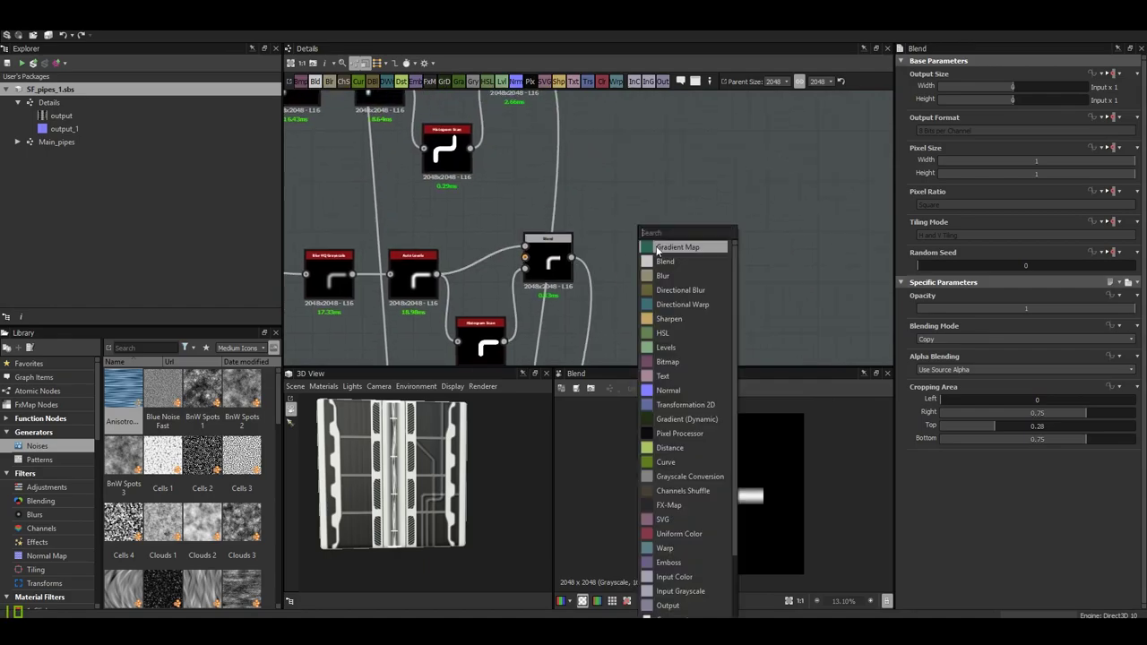
click(662, 242)
drag(628, 231, 728, 248)
click(1026, 339)
click(950, 370)
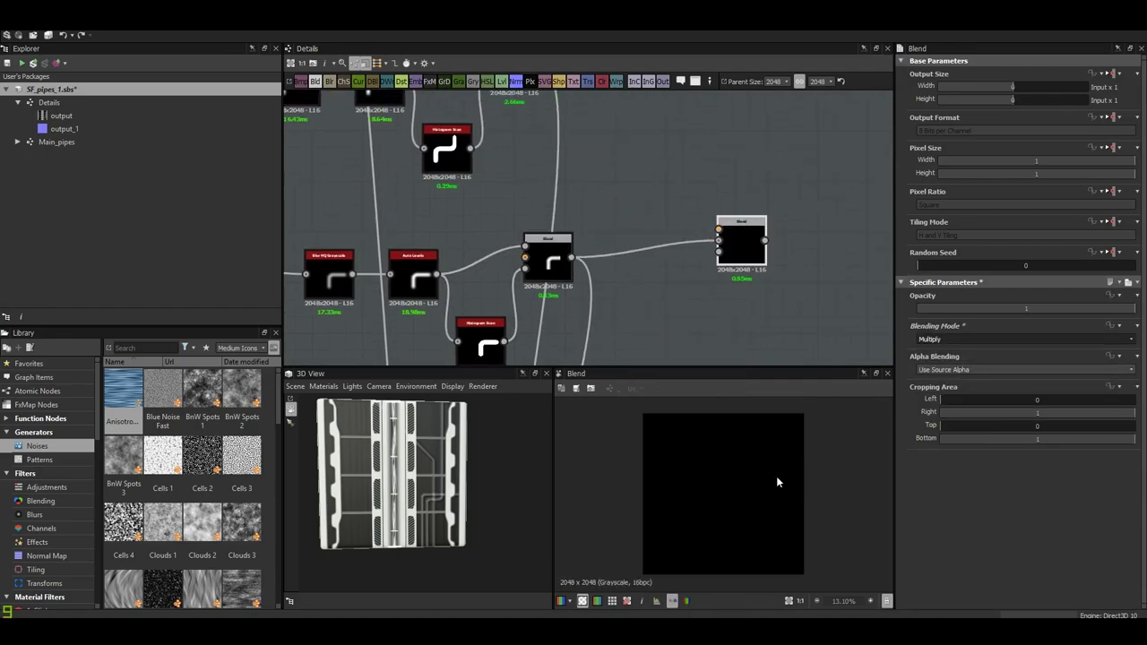
- Add a Gradient Linear 1 rotated 270° with tiling 6 into the Multiply blend
click(81, 460)
drag(230, 518, 624, 157)
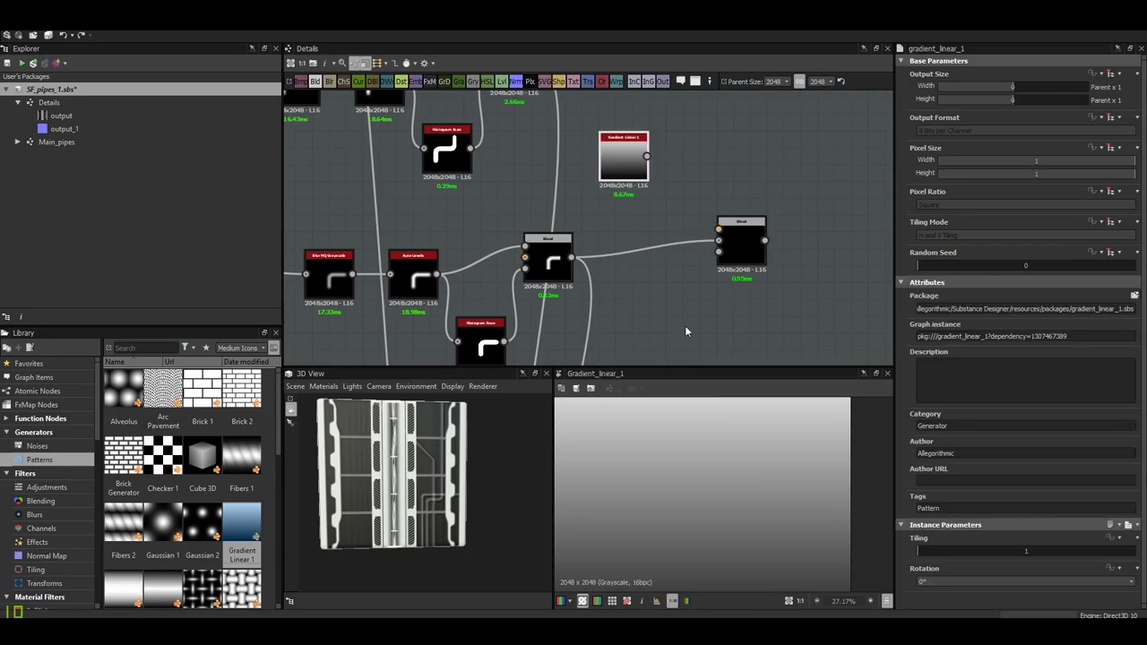
click(943, 582)
click(944, 582)
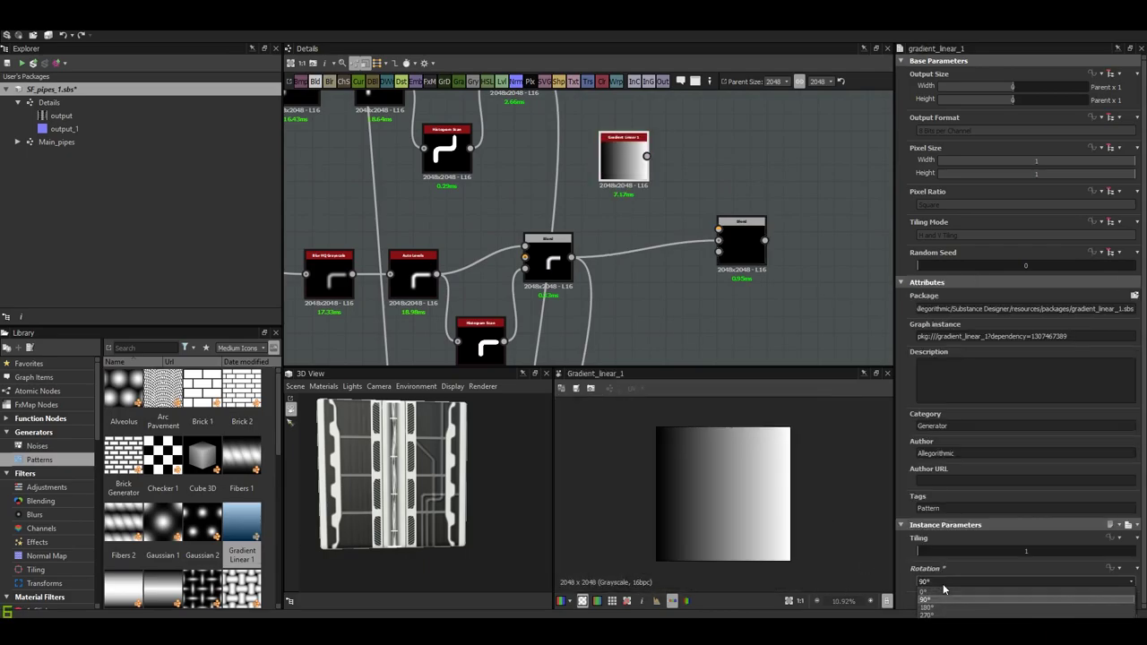
click(940, 615)
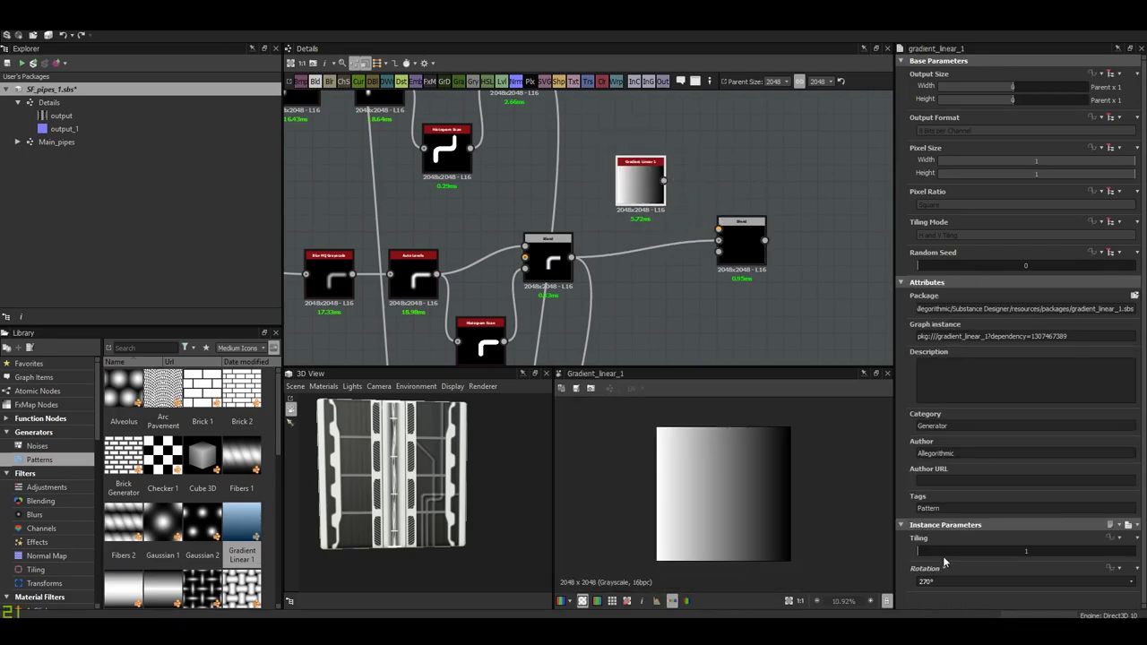
drag(944, 562, 991, 562)
drag(664, 180, 718, 240)
double_click(742, 246)
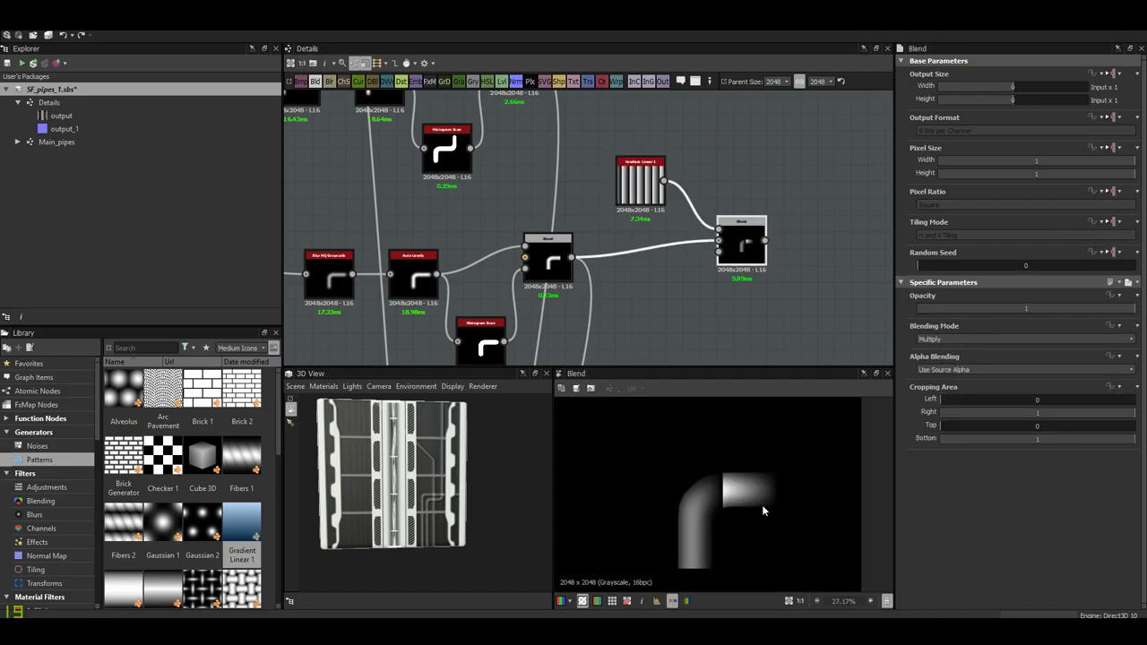
- Reduce the gradient tiling to 4 and insert a Transformation 2D to shift its stripes
click(618, 193)
drag(982, 551, 961, 551)
drag(747, 251, 780, 282)
key(space)
click(671, 280)
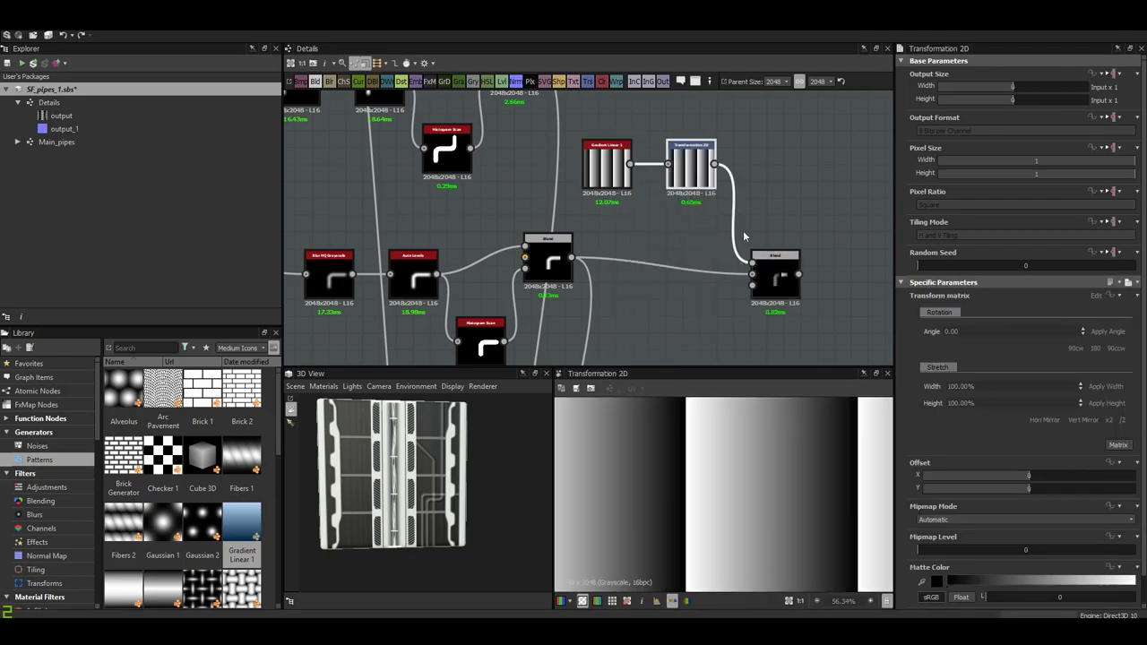
mouse_move(787, 504)
mouse_down()
mouse_move(658, 479)
mouse_move(708, 520)
mouse_up()
scroll(694, 483, down, 2)
scroll(689, 484, up, 2)
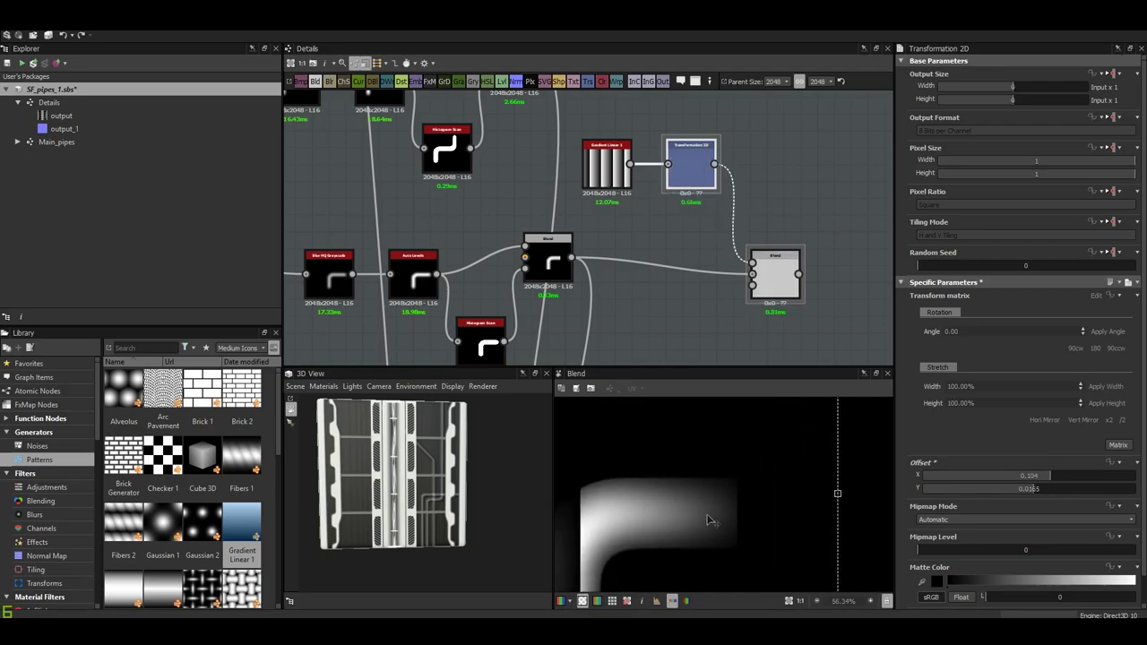
scroll(704, 520, down, 2)
- Set the gradient tiling to 3 and offset it to X 0.2375, Y -0.0102 across the bend
click(607, 166)
click(954, 554)
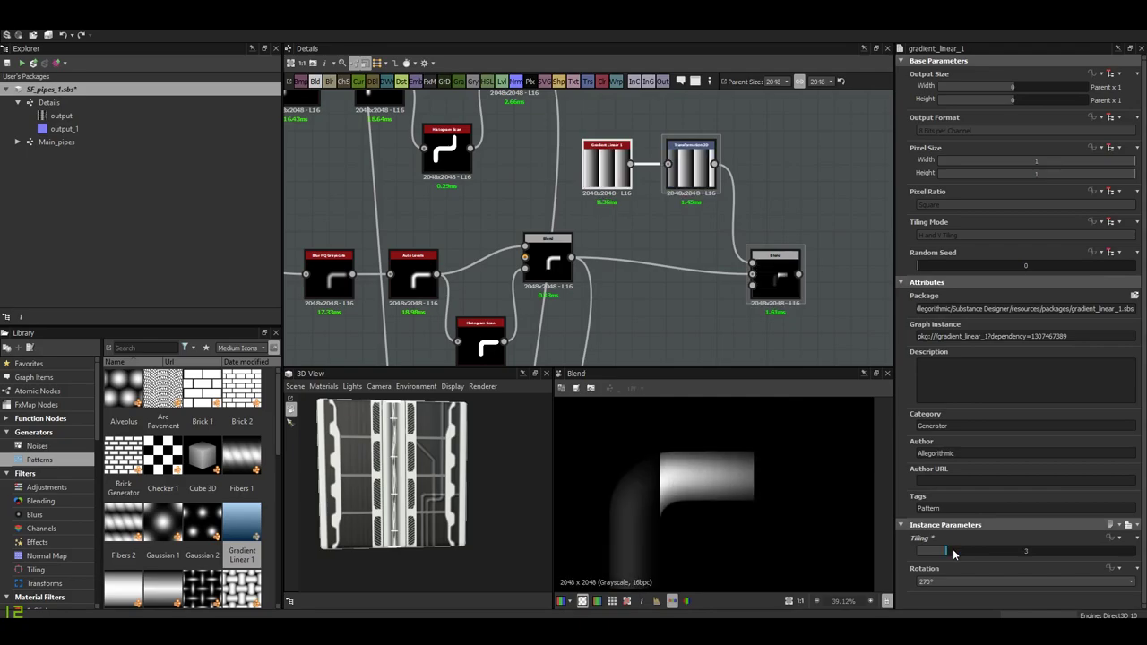
click(692, 177)
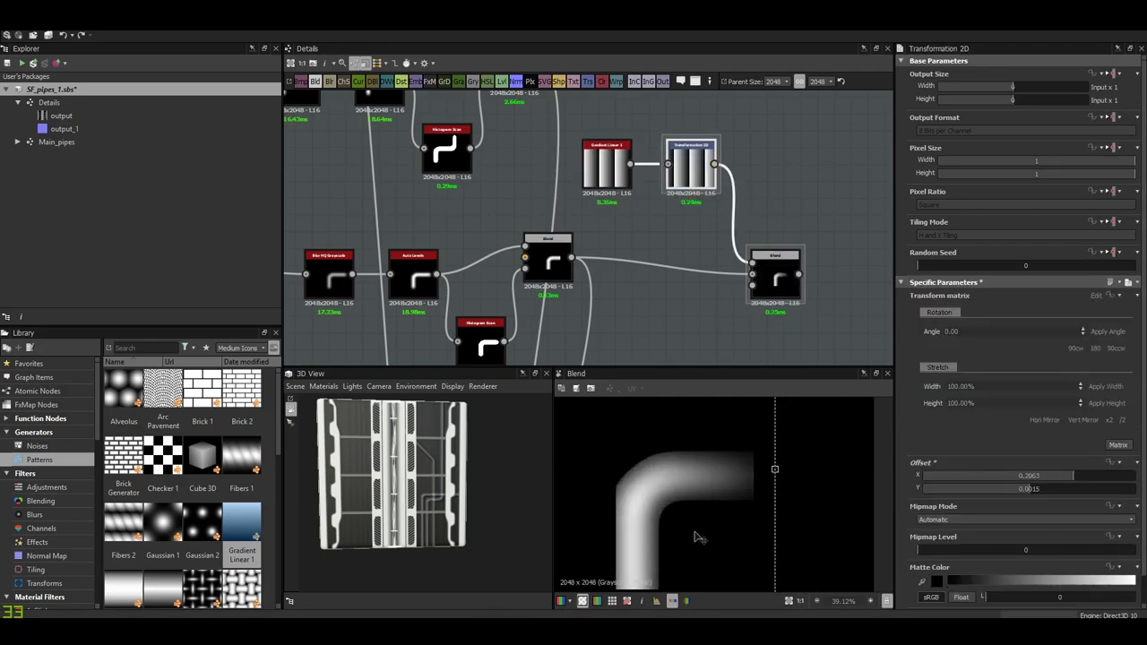
drag(698, 536, 719, 521)
scroll(686, 537, up, 5)
scroll(708, 523, down, 4)
scroll(702, 461, down, 3)
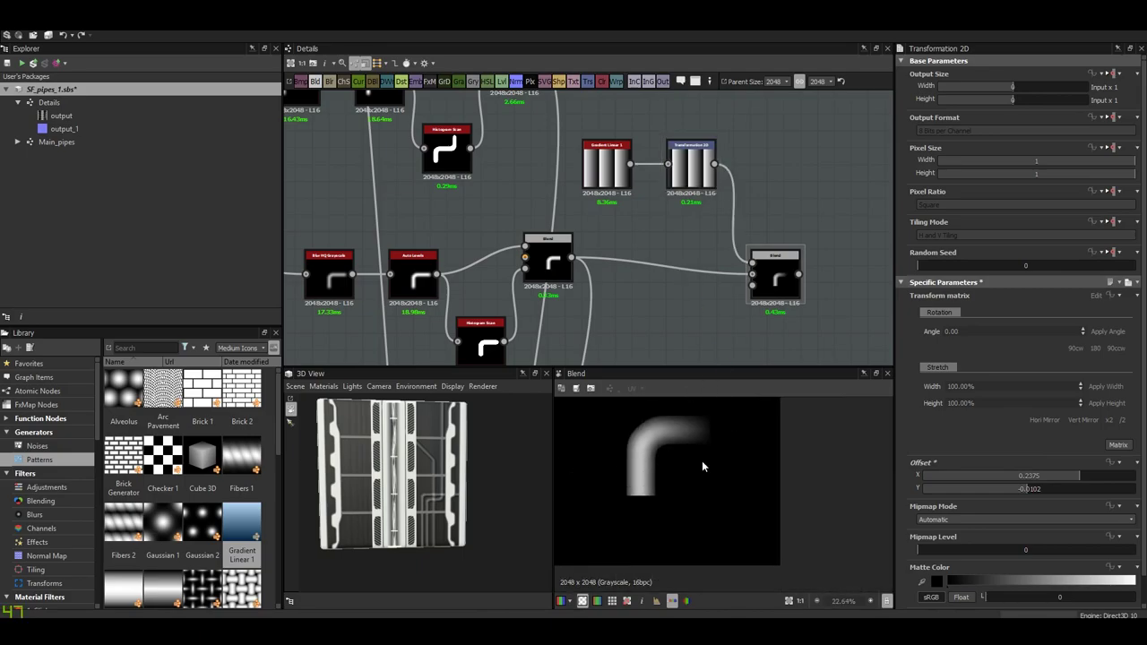
scroll(703, 466, up, 3)
scroll(688, 518, down, 5)
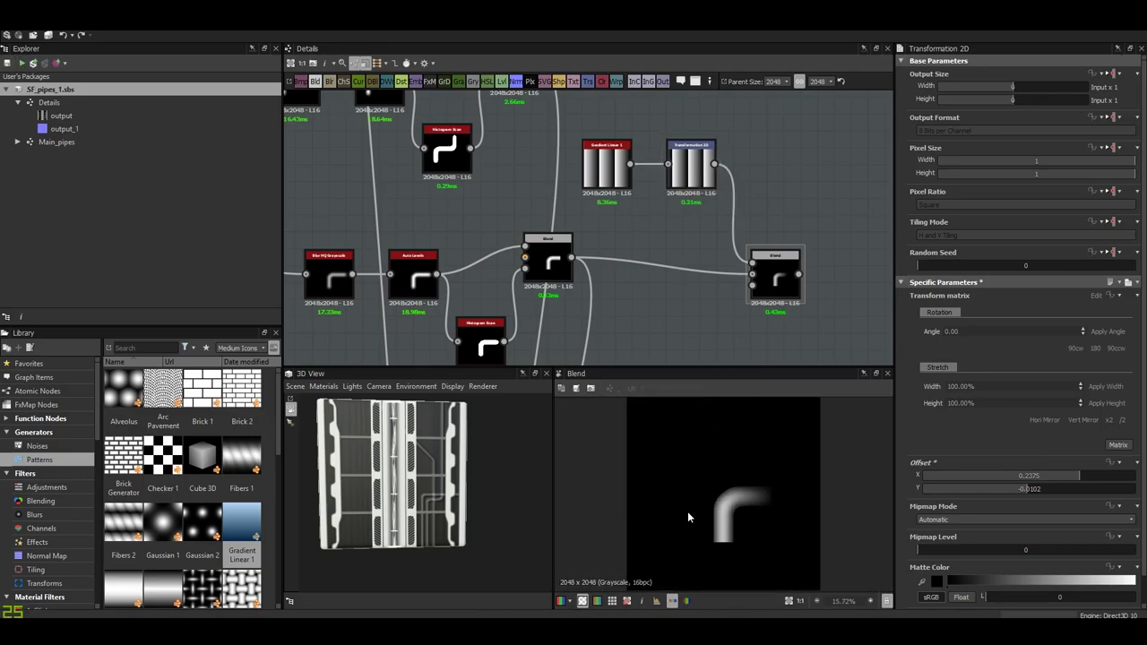
scroll(708, 265, down, 3)
mouse_move(708, 266)
middle_down()
mouse_move(475, 199)
mouse_move(618, 287)
middle_up()
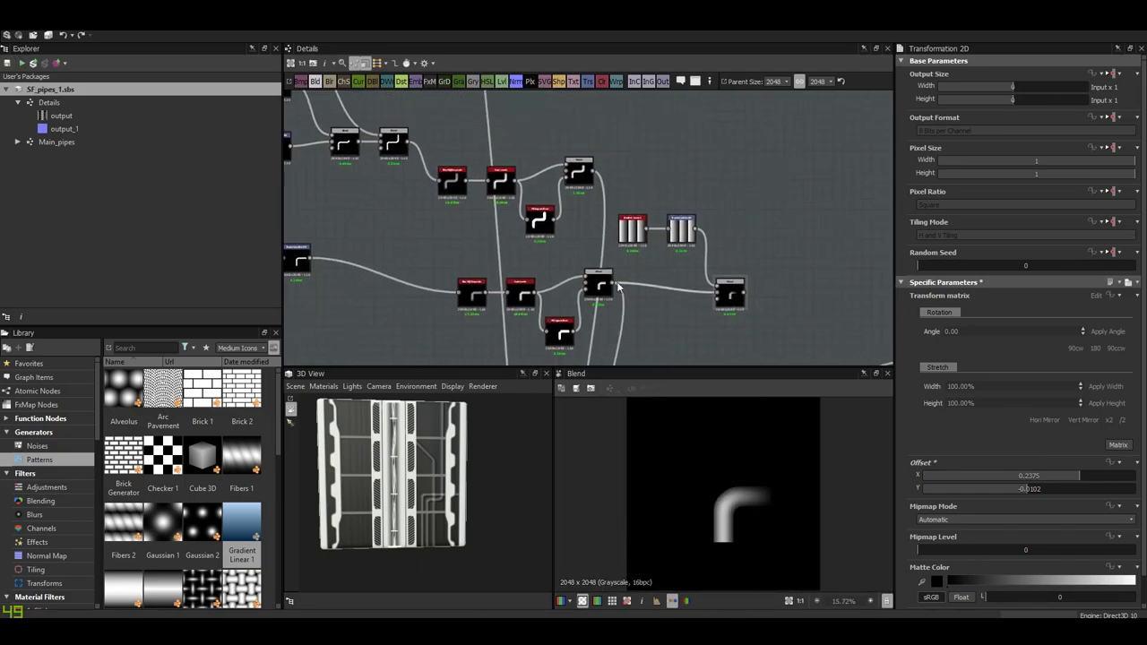
- Add a Transformation 2D node fed by the cropped straight pipe blend
scroll(516, 268, down, 2)
scroll(581, 275, down, 2)
mouse_move(460, 243)
middle_down()
mouse_move(656, 233)
mouse_move(624, 309)
mouse_move(676, 220)
middle_up()
scroll(581, 238, up, 2)
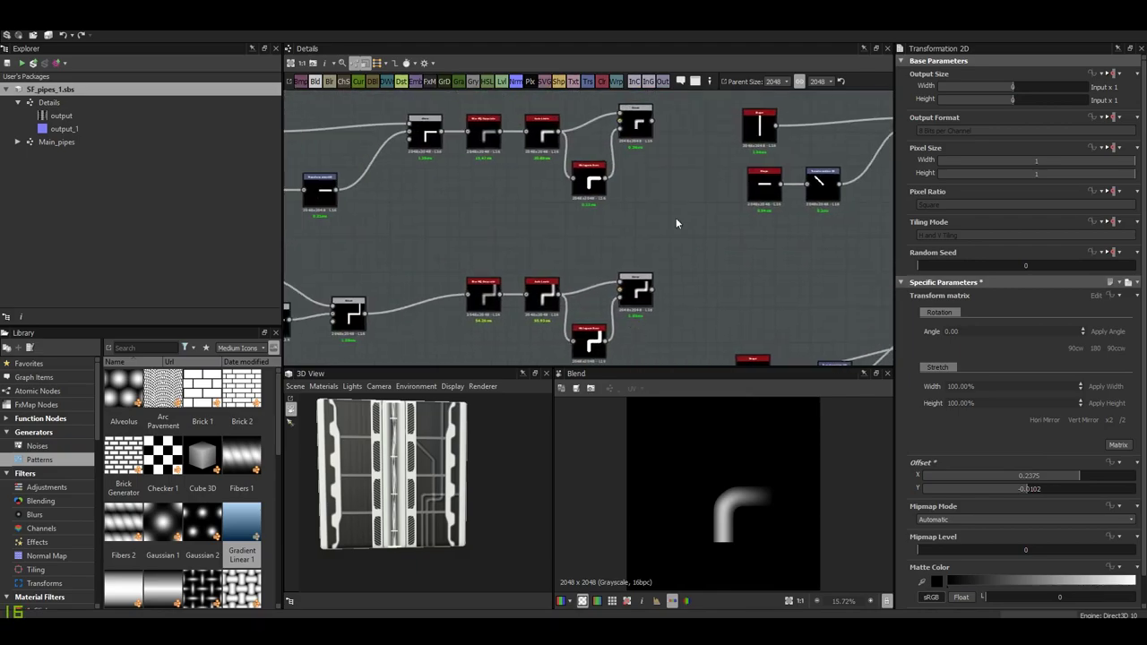
scroll(717, 226, down, 2)
scroll(751, 230, up, 3)
mouse_move(751, 231)
middle_down()
mouse_move(654, 191)
mouse_move(542, 252)
mouse_move(692, 317)
mouse_move(505, 179)
mouse_move(359, 191)
mouse_move(702, 205)
mouse_move(507, 259)
middle_up()
scroll(653, 191, down, 2)
scroll(542, 252, up, 2)
scroll(692, 316, down, 2)
scroll(358, 192, up, 3)
click(702, 205)
scroll(701, 204, down, 2)
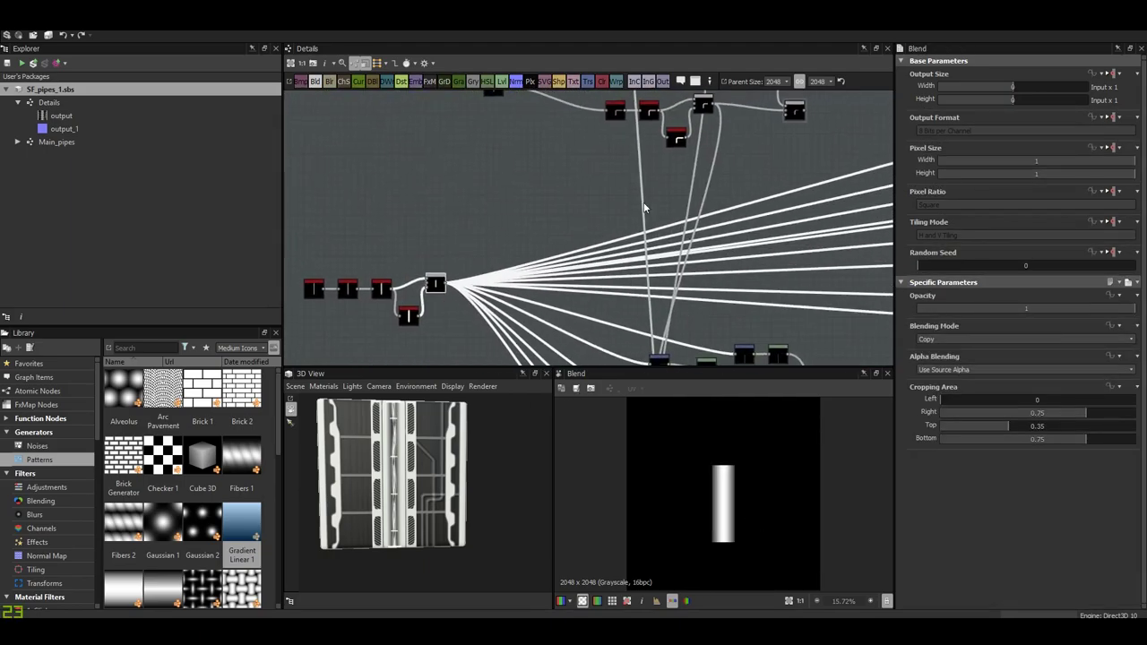
key(space)
click(549, 417)
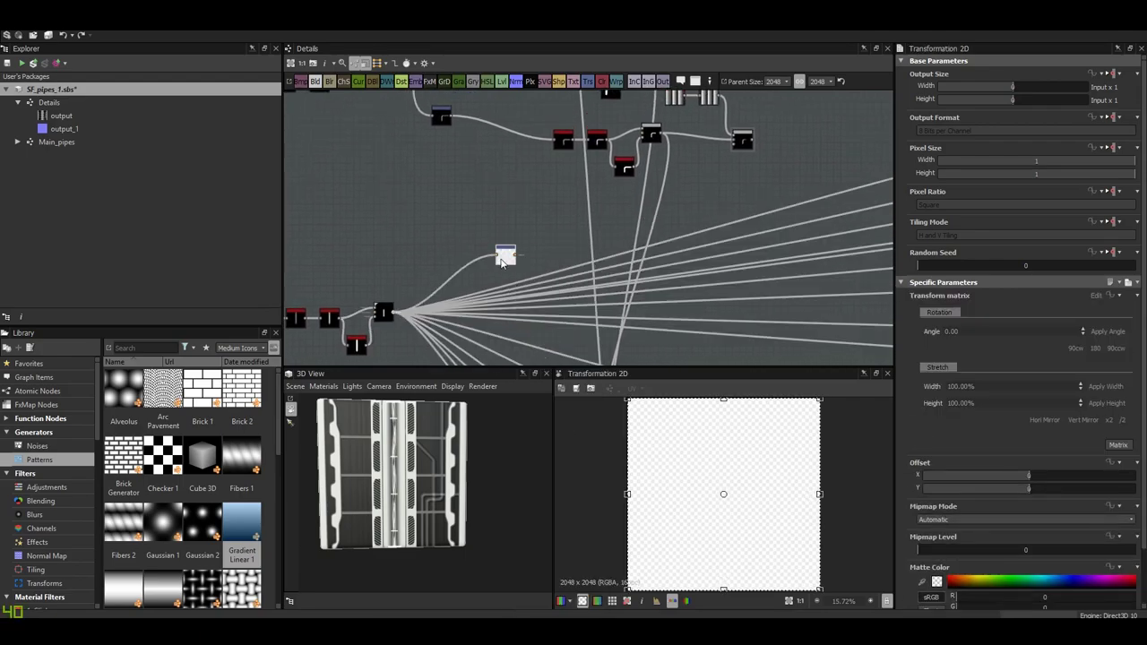
mouse_move(573, 354)
middle_down()
mouse_move(636, 213)
mouse_move(598, 269)
middle_up()
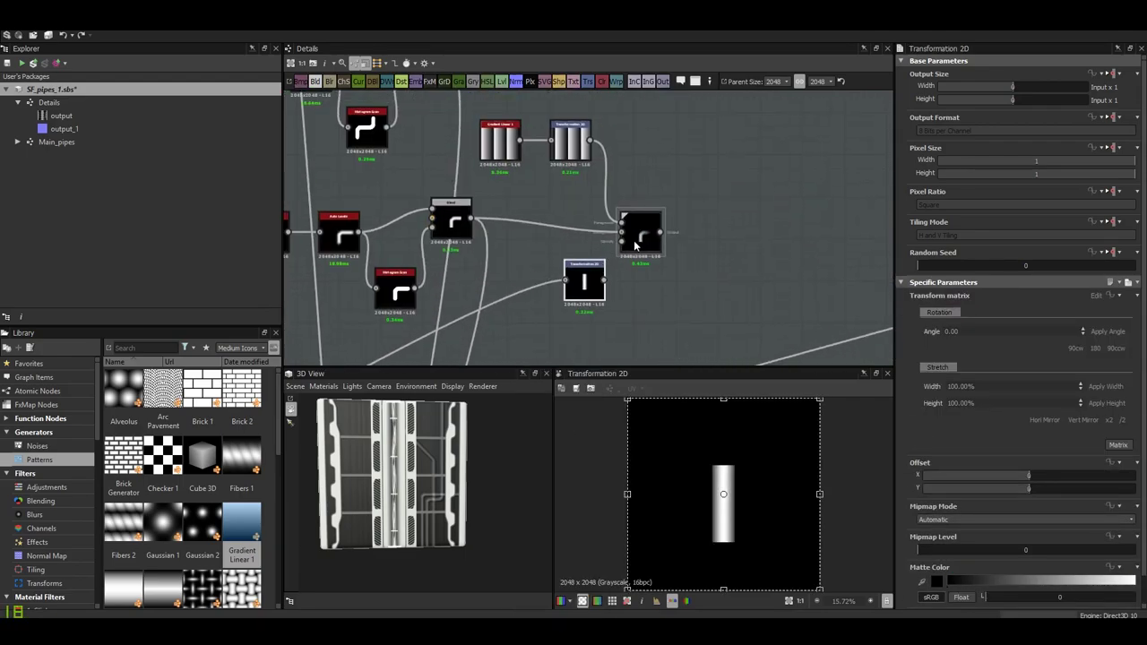
- Add a Blend fed by the shaded bend, set to Max (Lighten) mode
drag(662, 225, 682, 257)
click(682, 257)
click(1021, 339)
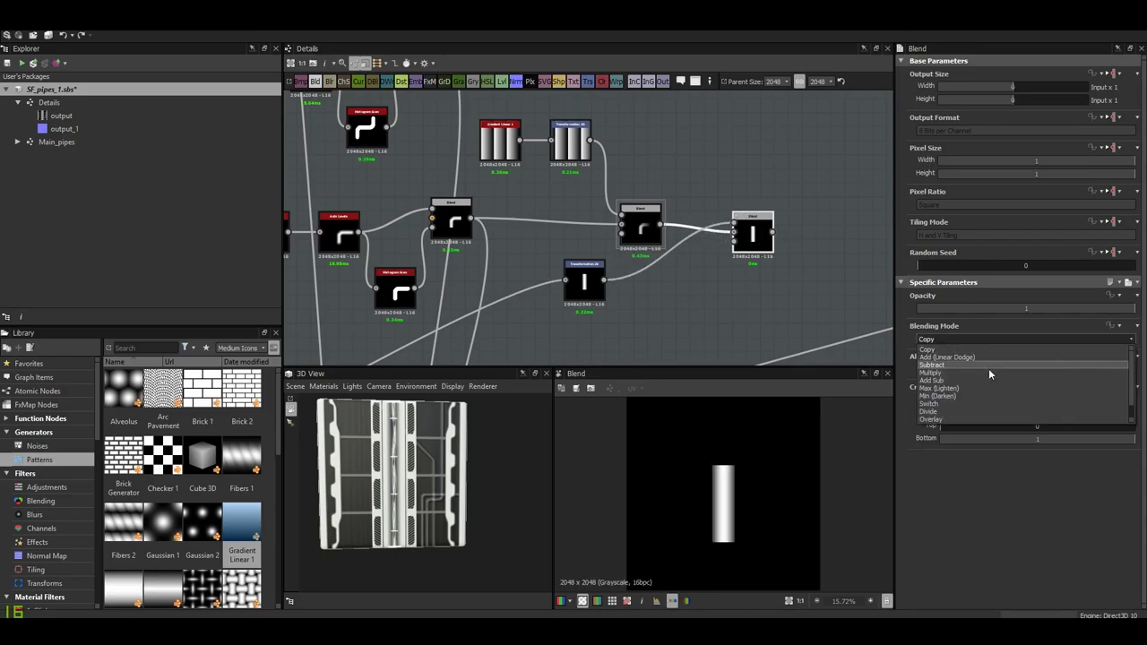
click(986, 391)
- Move the straight pipe down under the bend and set stretch width to 95%
click(584, 282)
drag(739, 478, 742, 536)
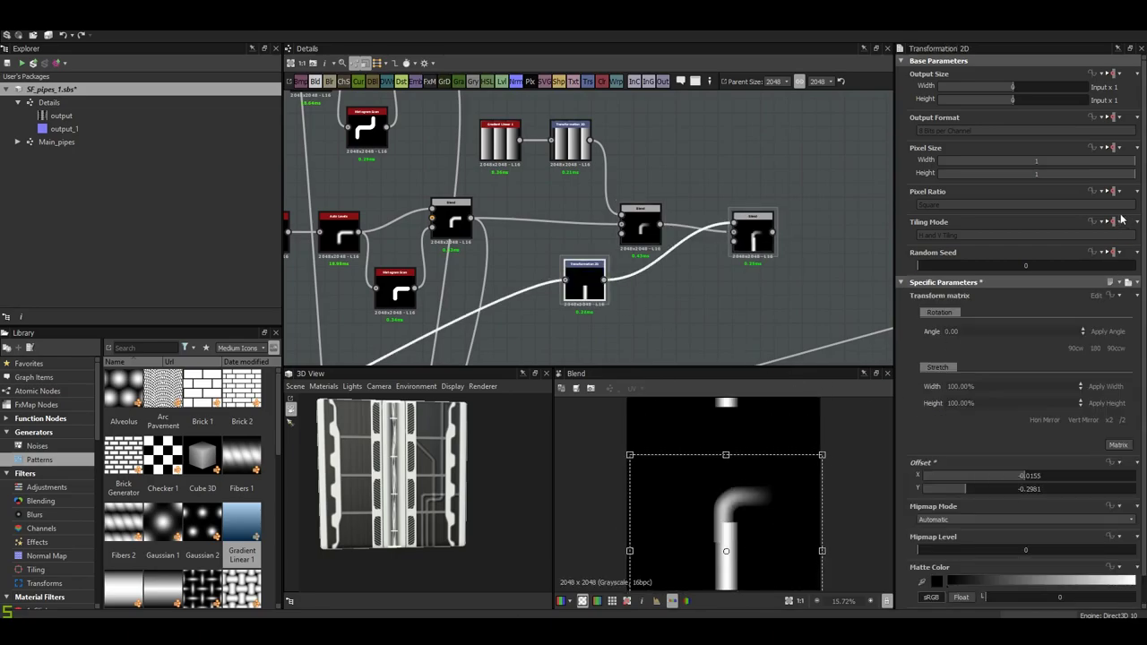
scroll(782, 493, up, 5)
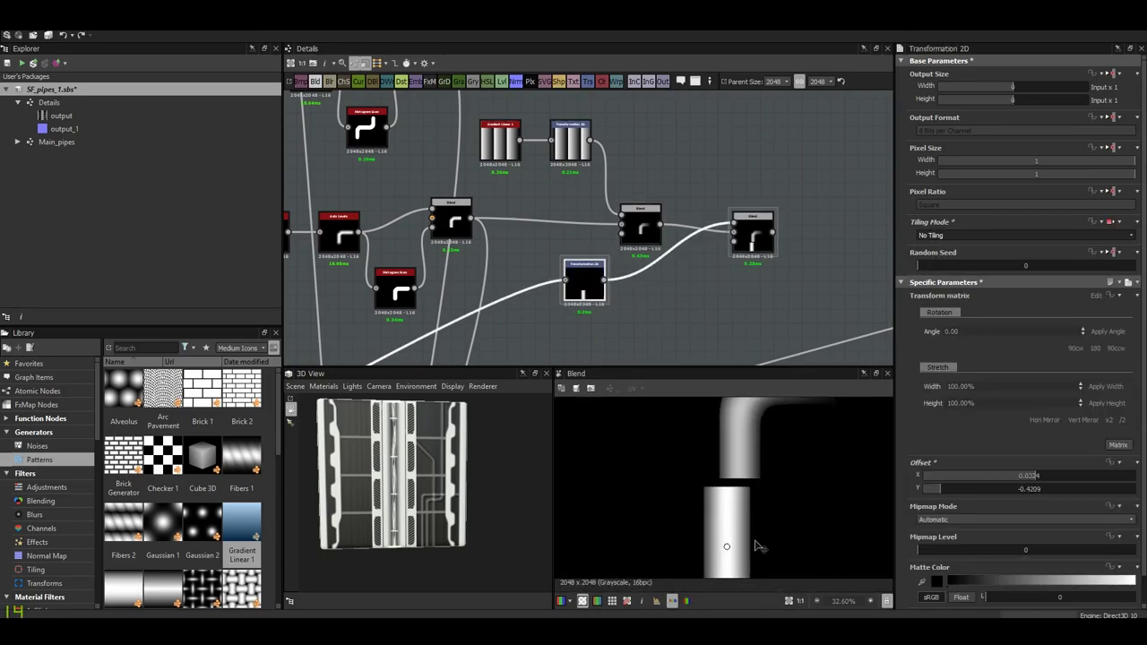
drag(753, 448, 764, 492)
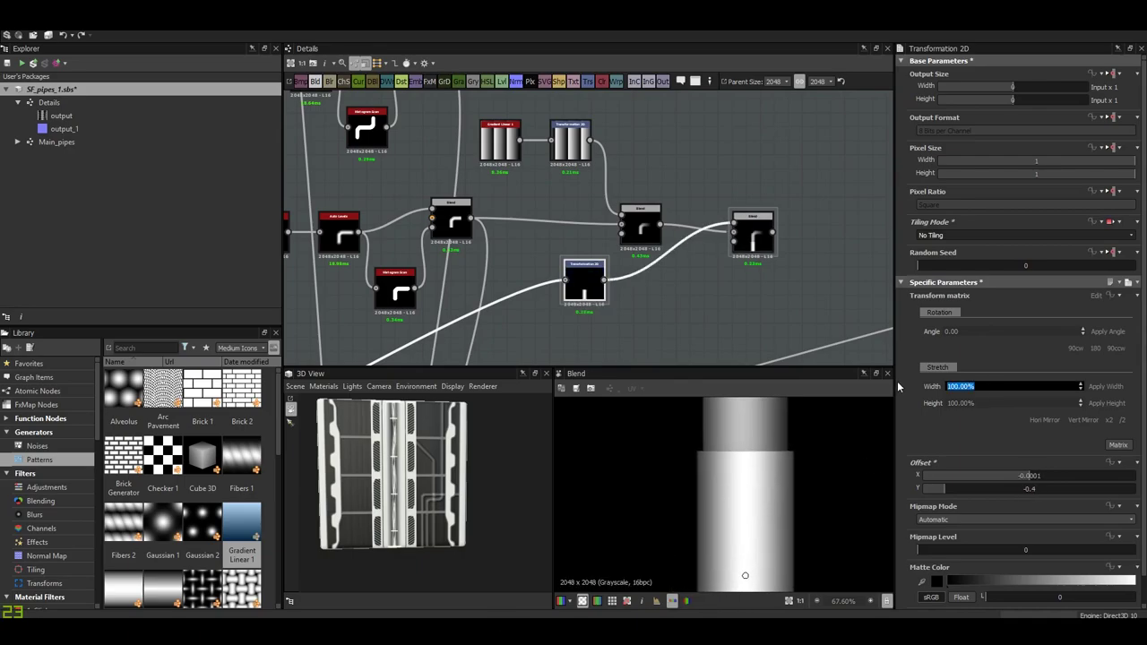
text(95)
key(Return)
scroll(814, 455, up, 2)
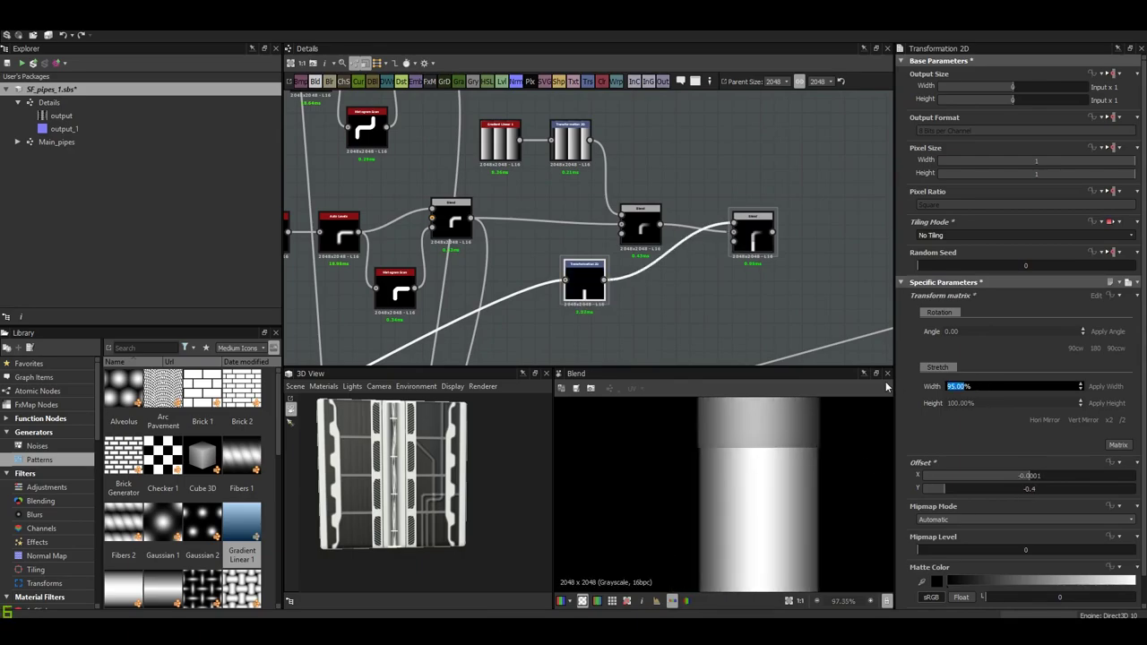
- Lower the new blend's opacity to 0.57 and fine-align the straight pipe
click(753, 231)
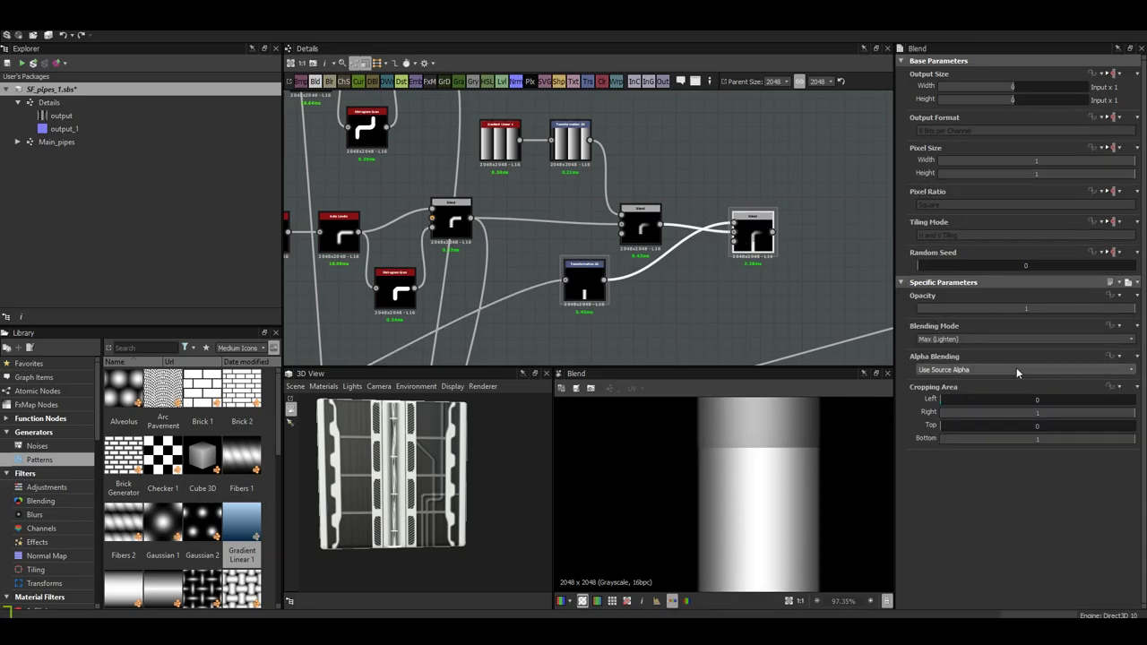
drag(1134, 309, 1095, 310)
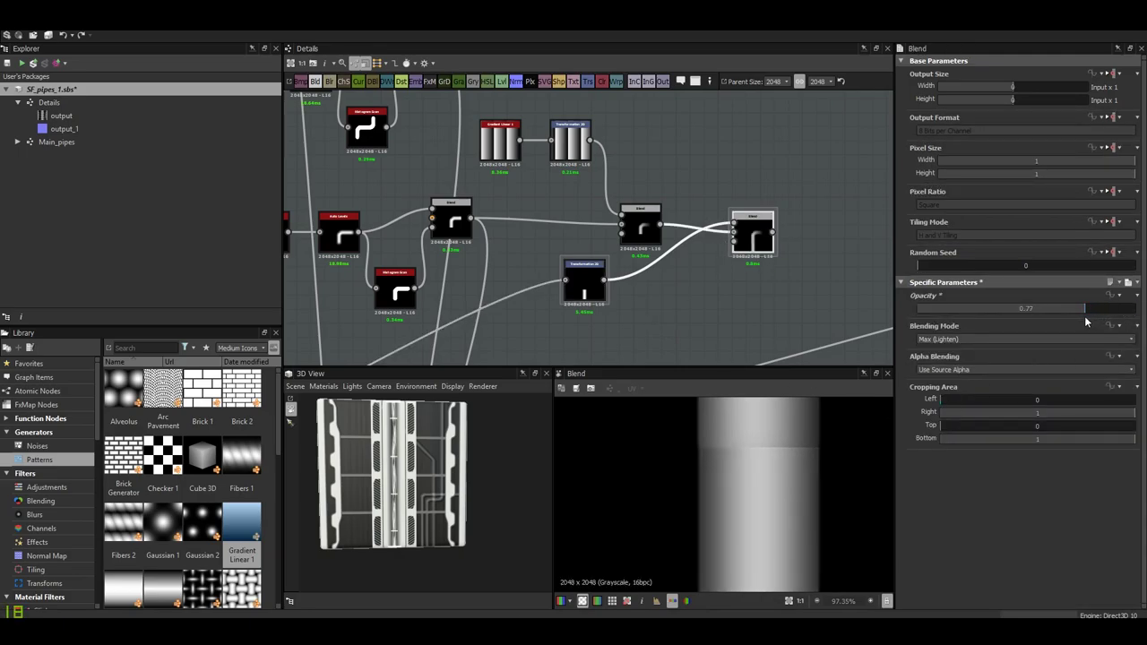
click(585, 280)
scroll(811, 534, up, 5)
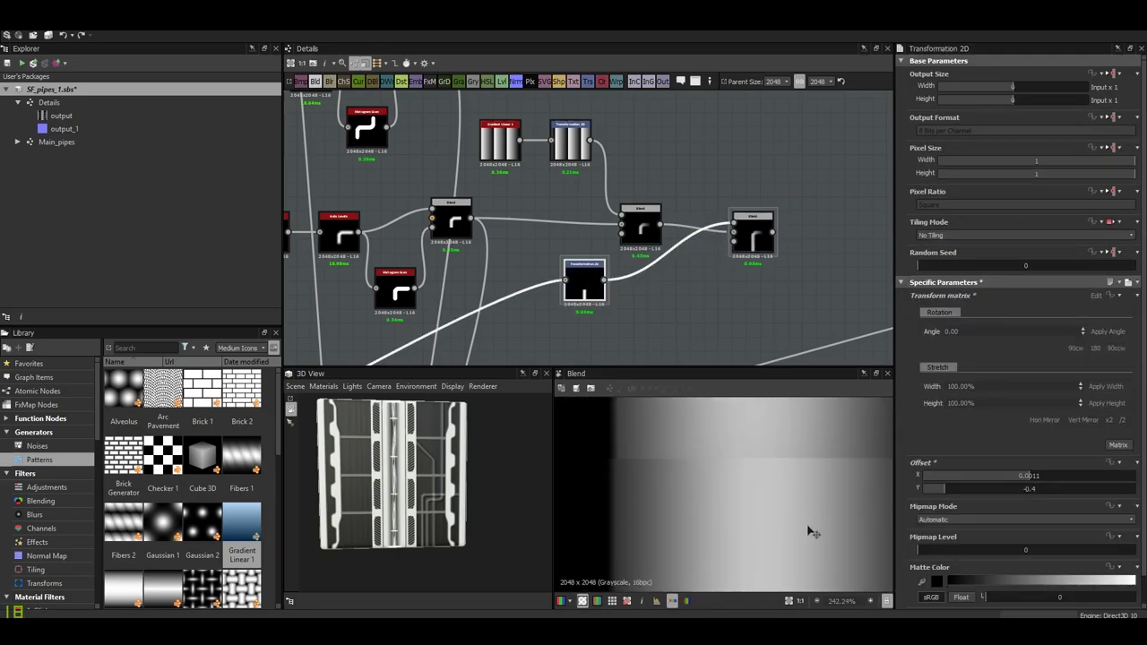
drag(807, 526, 808, 524)
scroll(771, 509, down, 3)
click(753, 228)
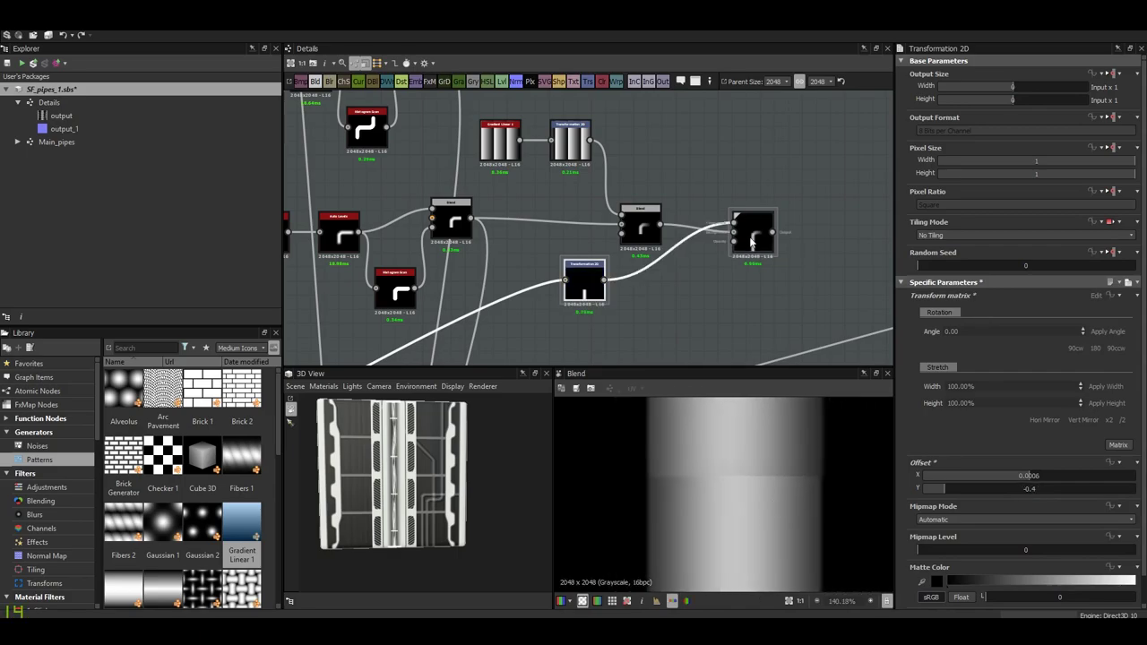
drag(1056, 310, 1051, 311)
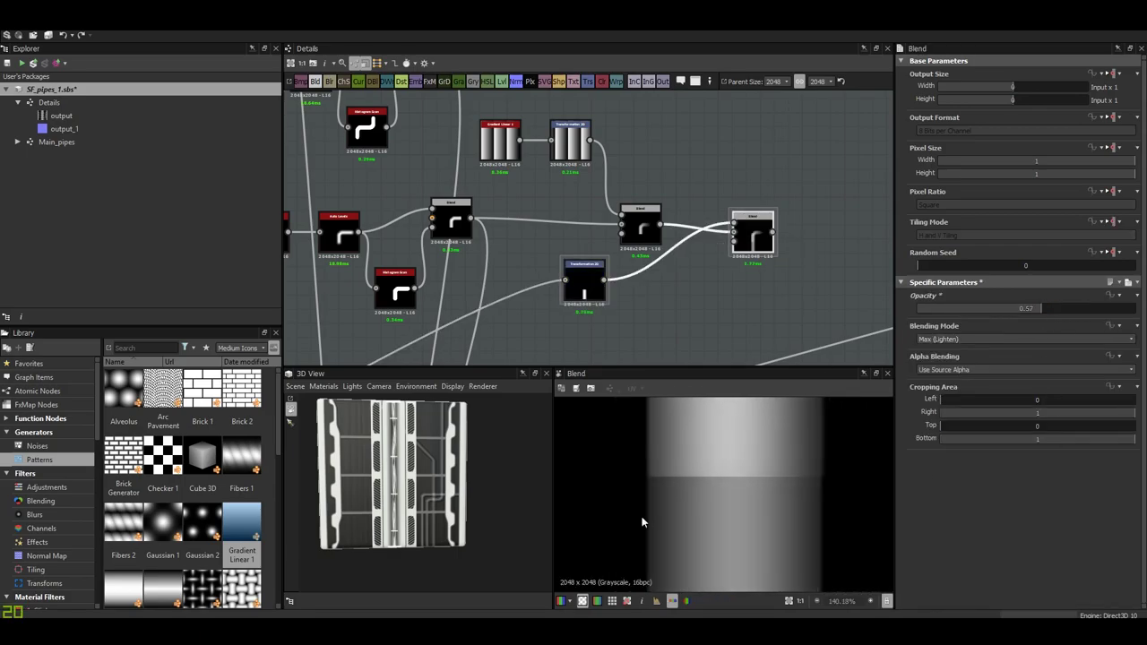
scroll(669, 532, down, 8)
scroll(663, 529, up, 4)
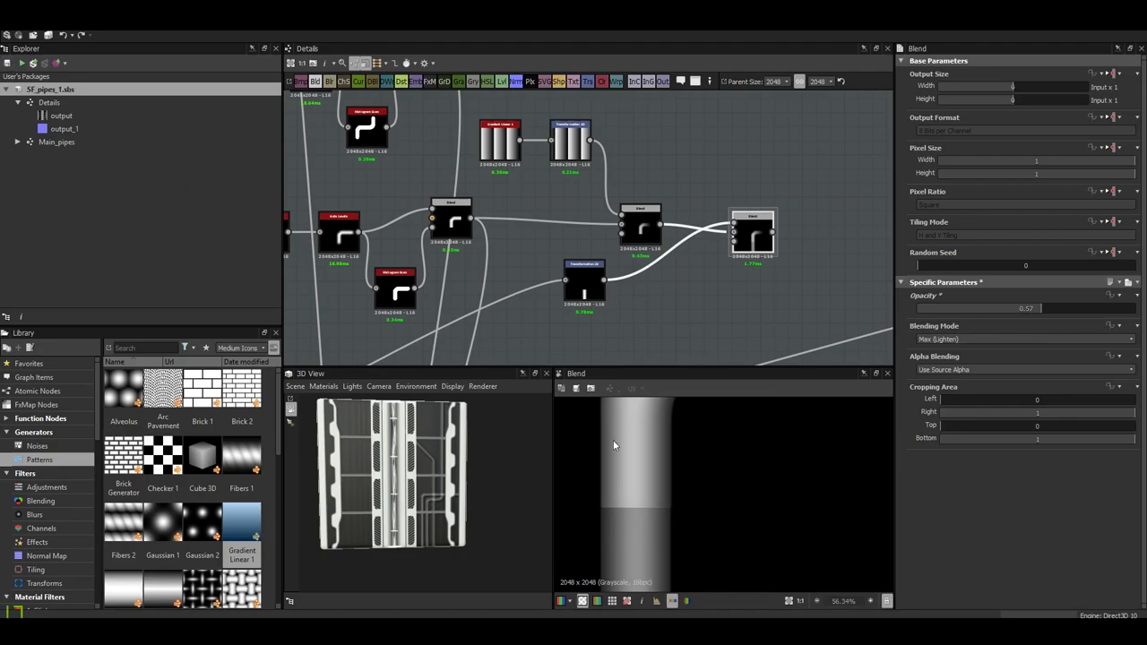
scroll(614, 445, down, 4)
scroll(711, 258, down, 3)
scroll(663, 215, down, 3)
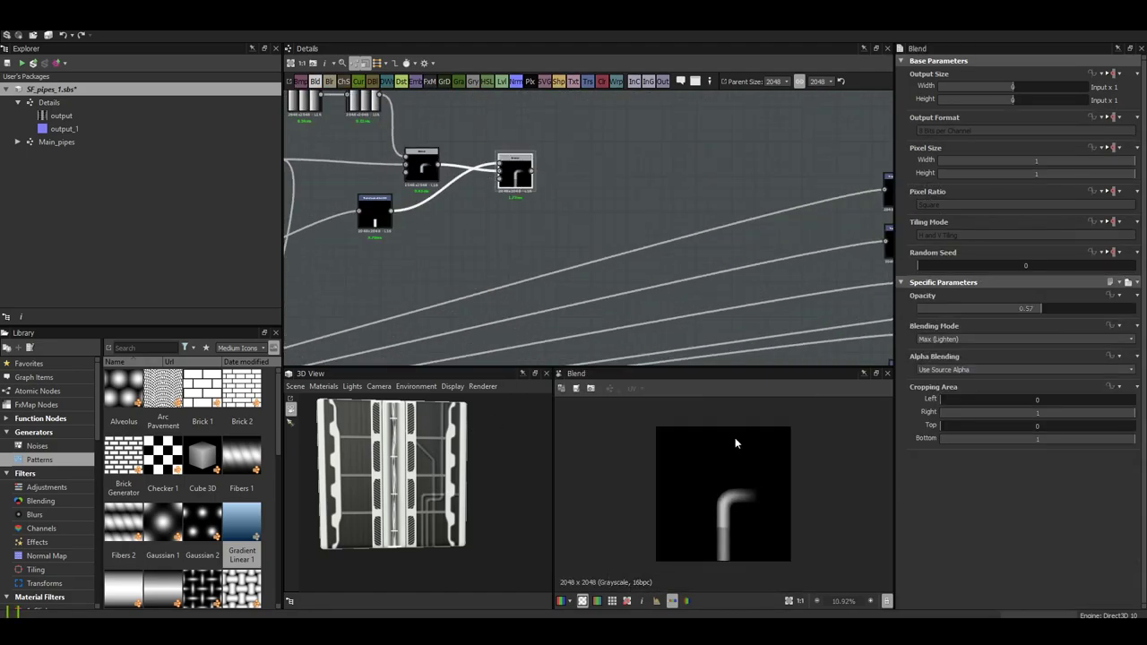
- Add another Transformation 2D with tiling off, feeding the pipe copy into the blend
right_click(516, 175)
click(592, 297)
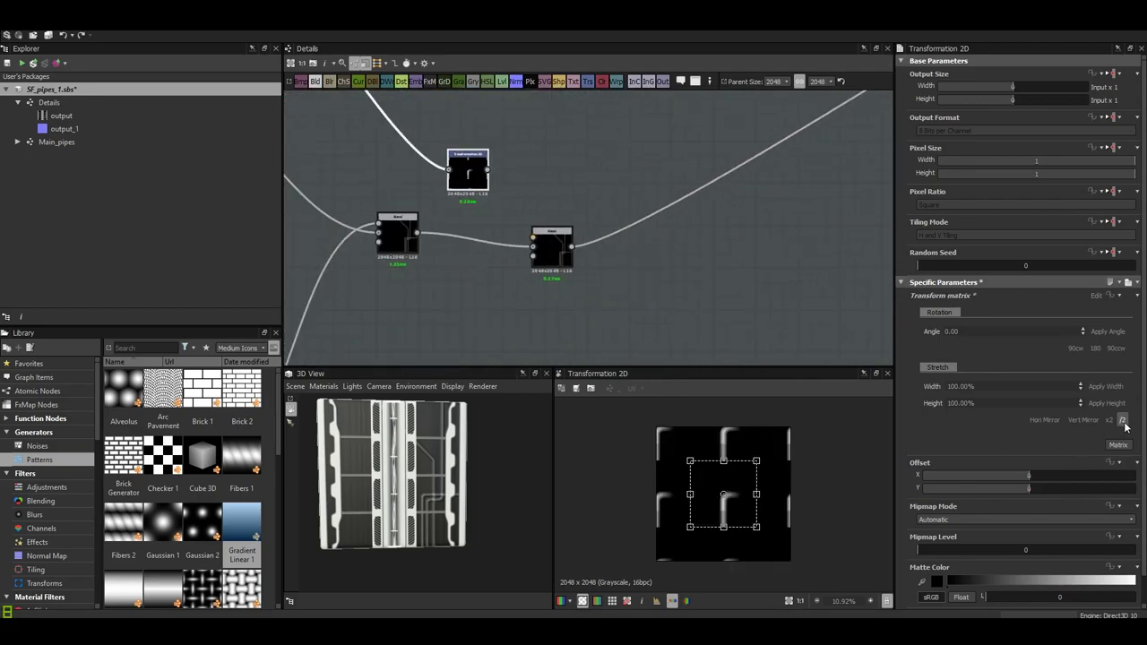
click(1124, 230)
click(986, 224)
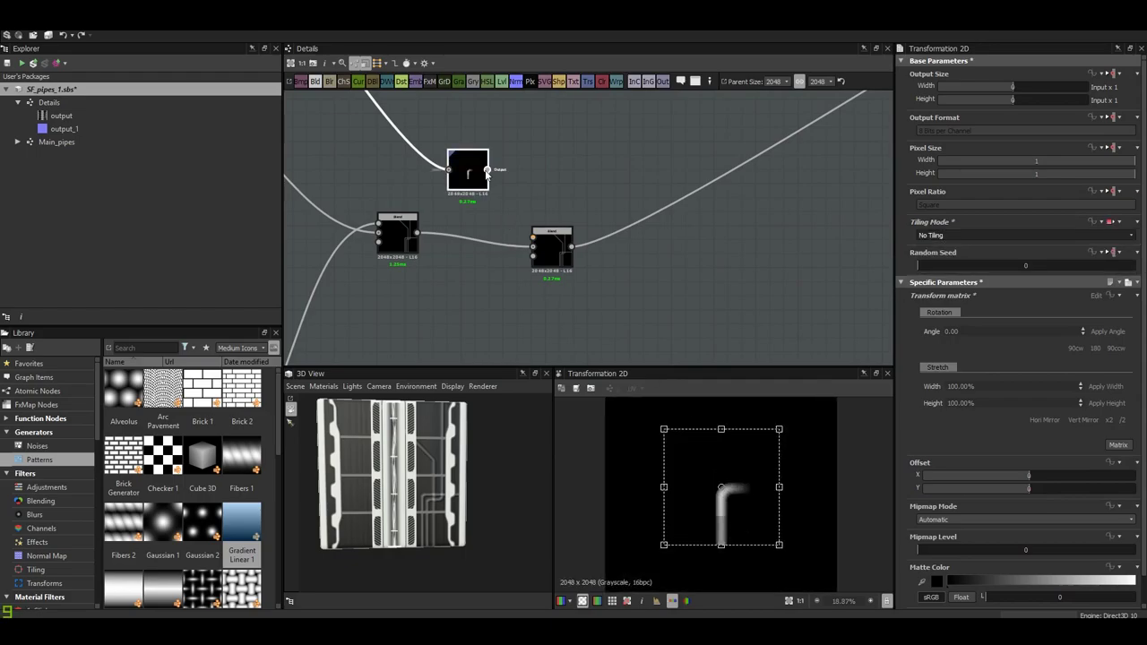
drag(486, 170, 532, 237)
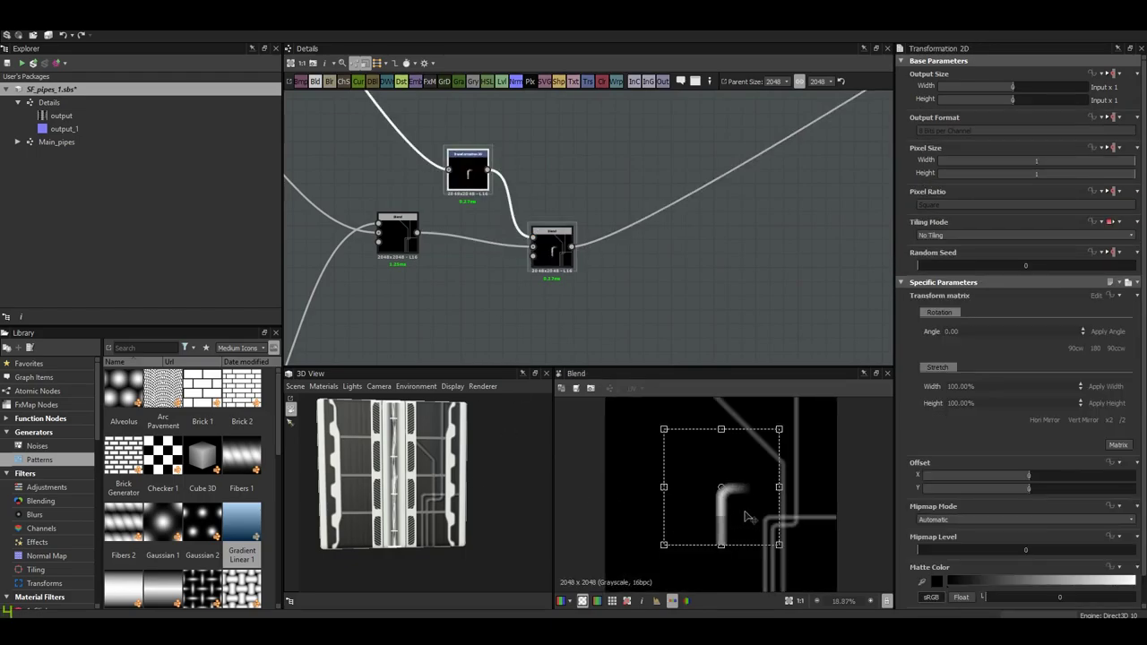
- Move the pipe copy up and left, fine-tuning its horizontal position
drag(744, 517, 690, 440)
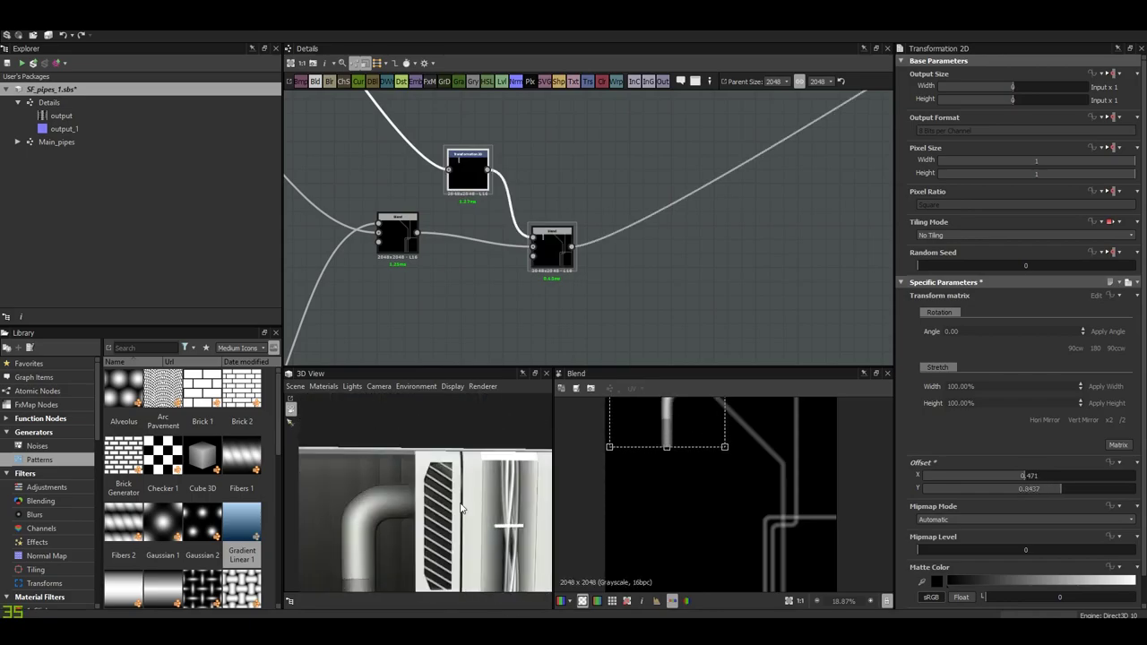
drag(690, 420, 660, 435)
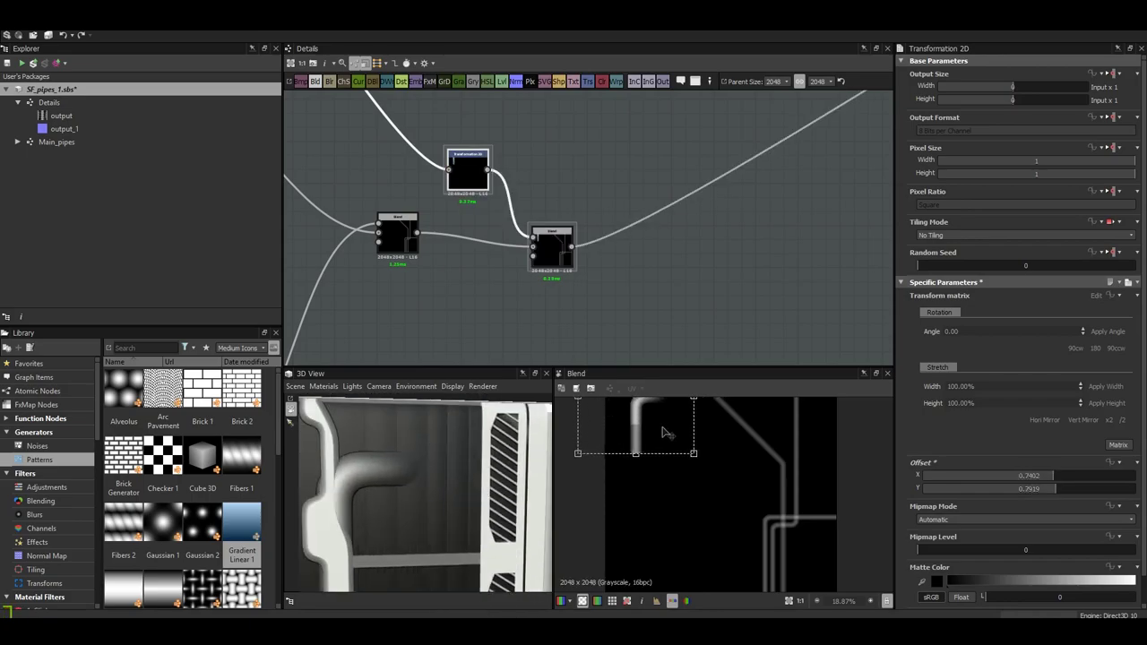
scroll(439, 491, up, 5)
scroll(473, 475, up, 3)
scroll(691, 474, up, 5)
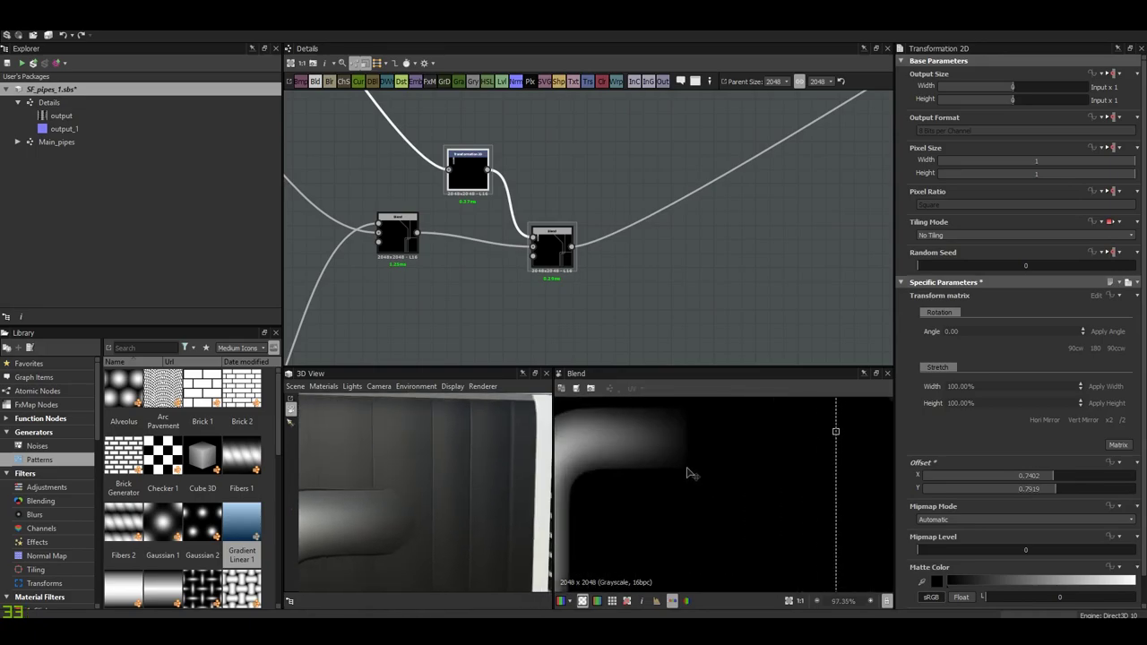
drag(678, 477, 680, 475)
scroll(445, 532, down, 2)
scroll(440, 510, down, 2)
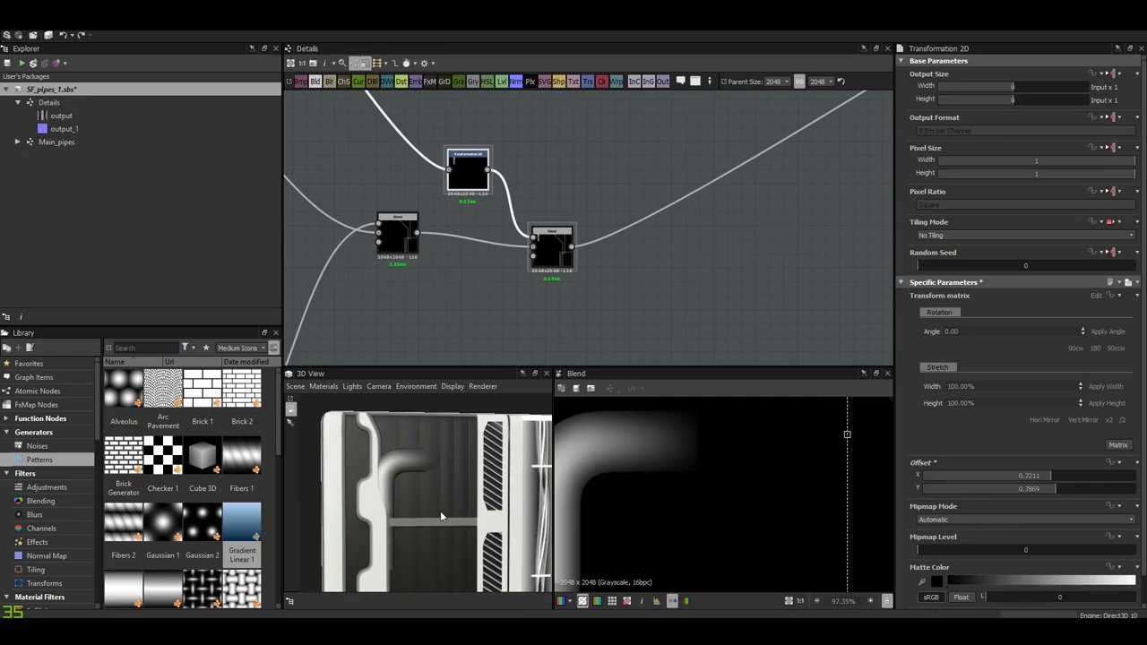
middle_drag(439, 517, 387, 491)
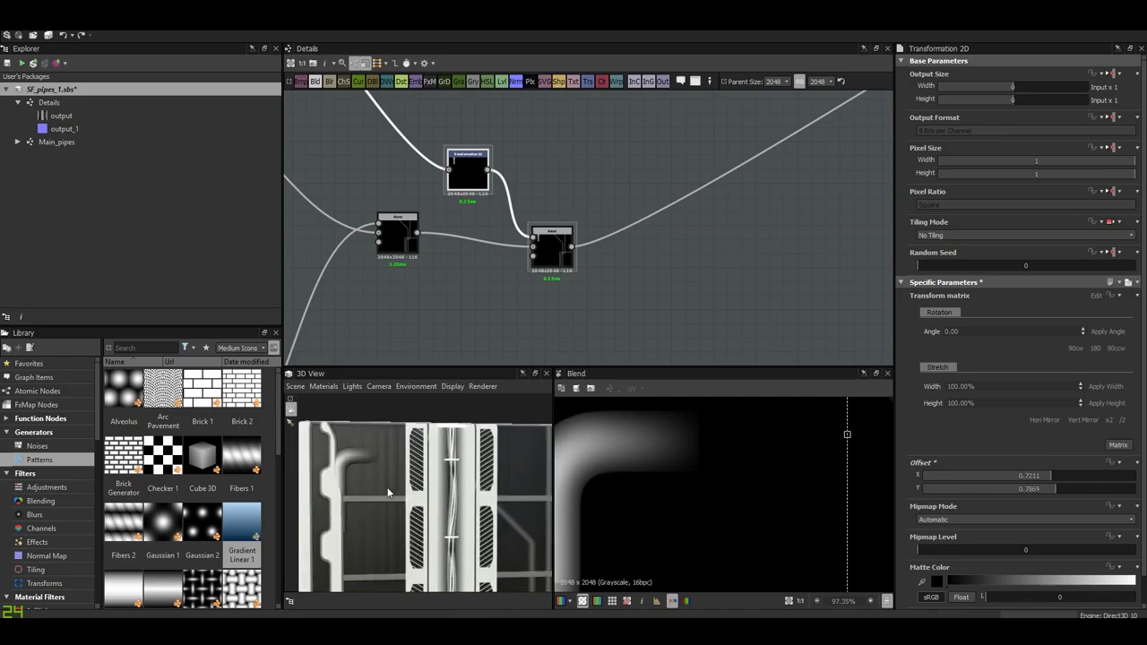
- Lower the pipe copy's blend opacity to 0.48 and shift the elbow right
click(552, 249)
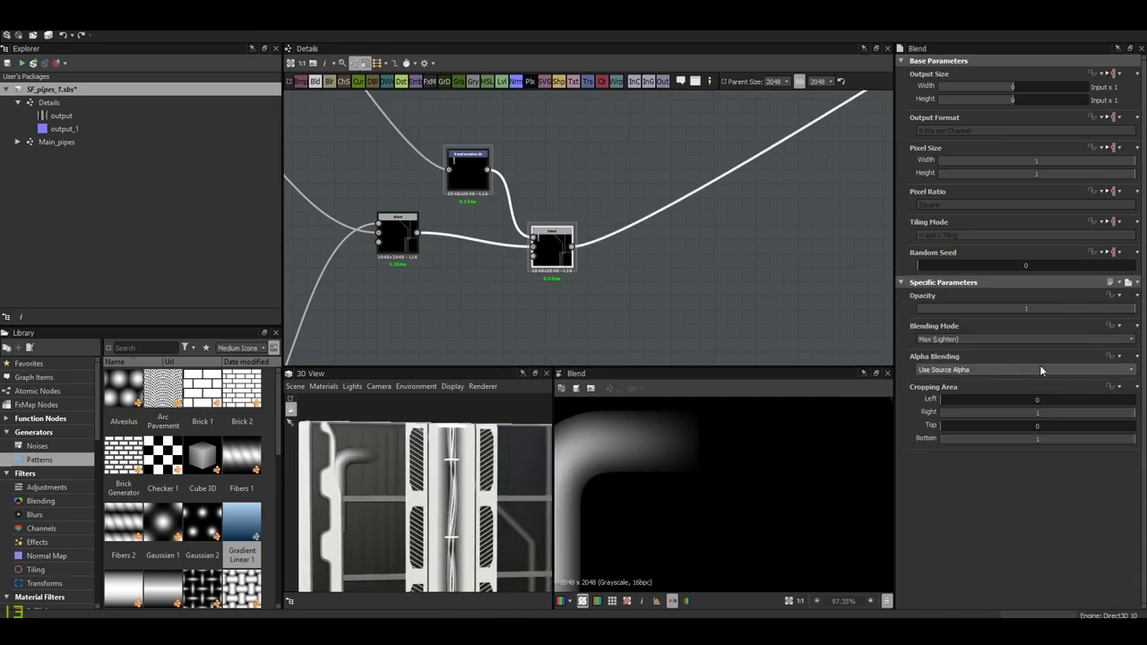
drag(1078, 308, 1022, 308)
scroll(396, 505, up, 2)
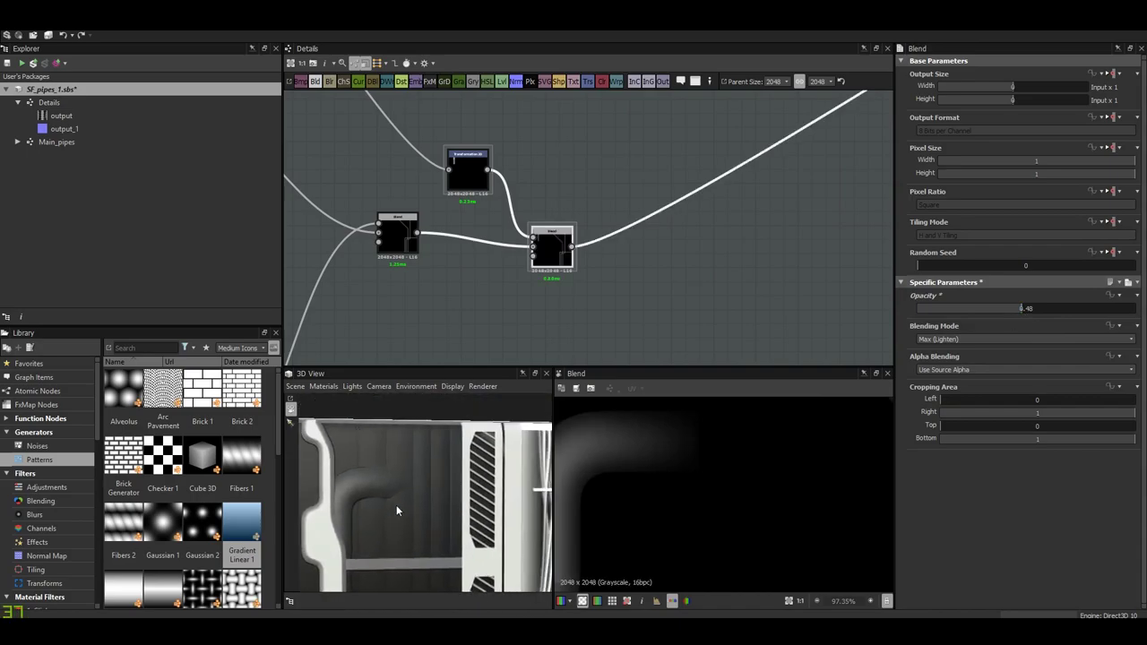
scroll(400, 508, up, 2)
click(480, 179)
scroll(437, 541, down, 2)
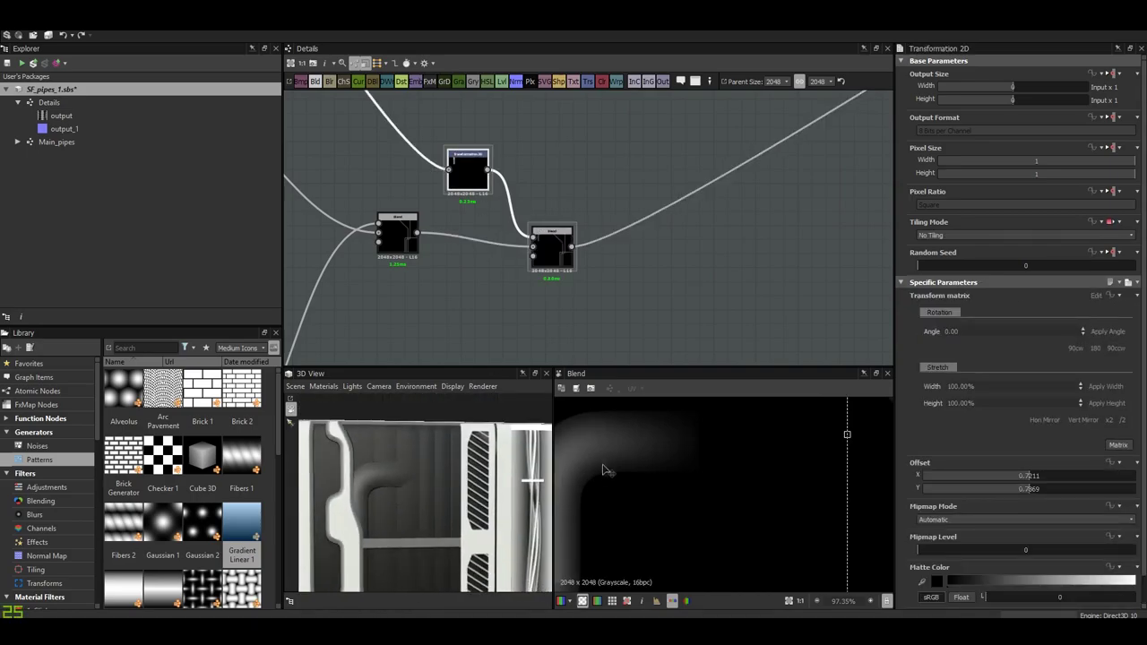
mouse_move(603, 469)
mouse_down()
mouse_move(661, 461)
mouse_move(638, 441)
mouse_up()
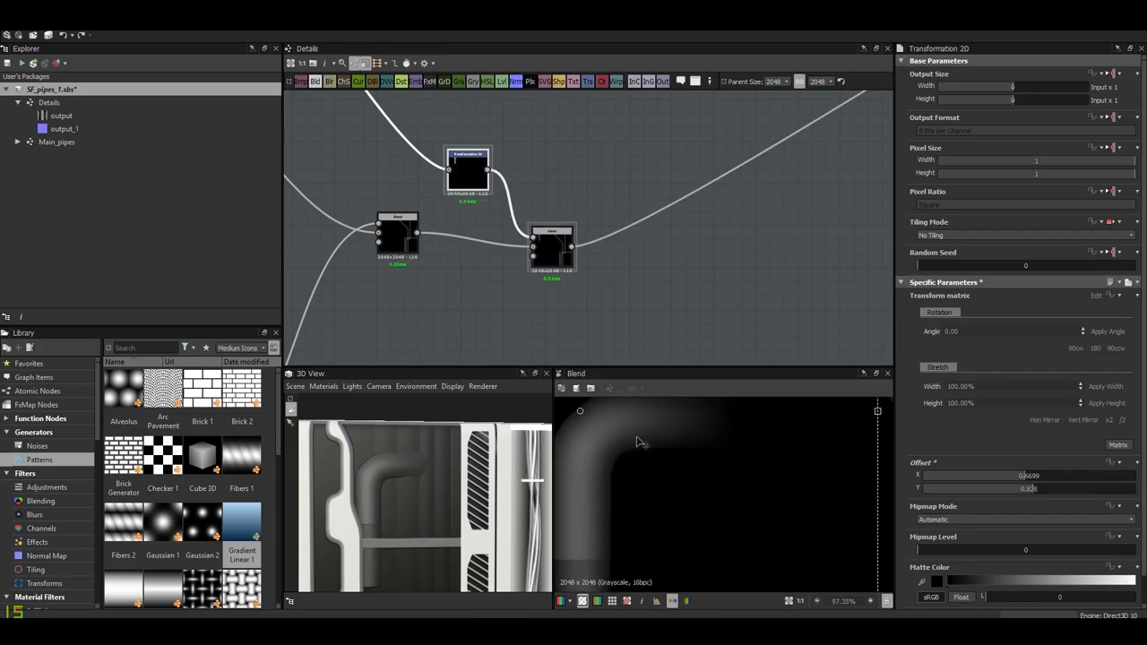
- Set the pipe blend opacity to 0.64 and nudge the elbow slightly
click(551, 244)
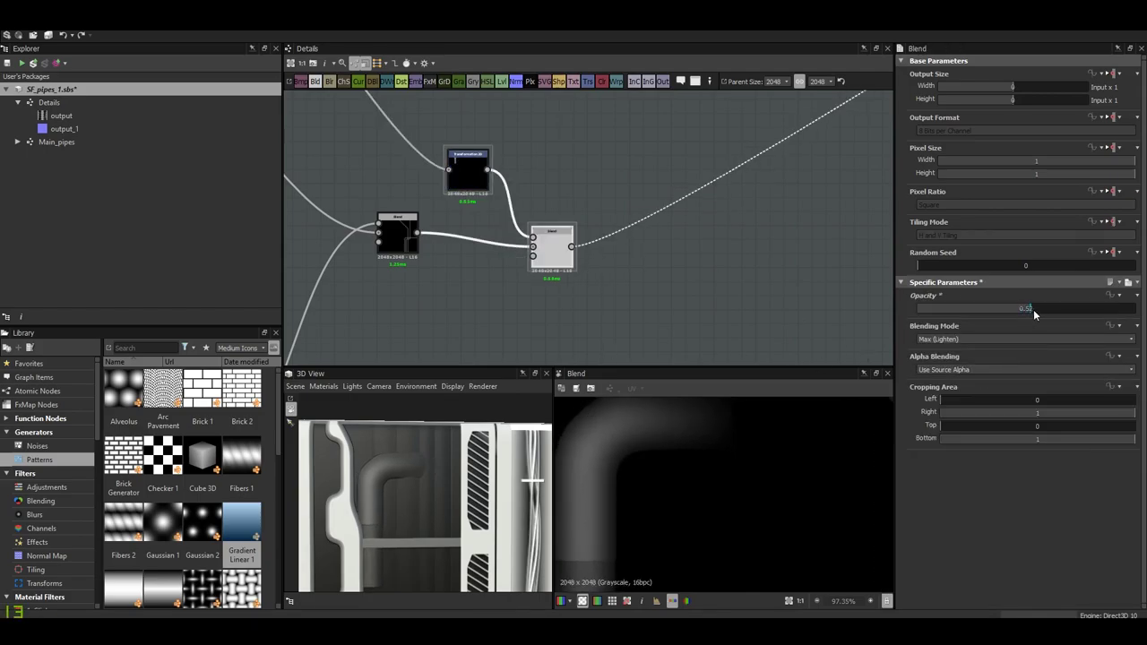
drag(1034, 311, 1055, 316)
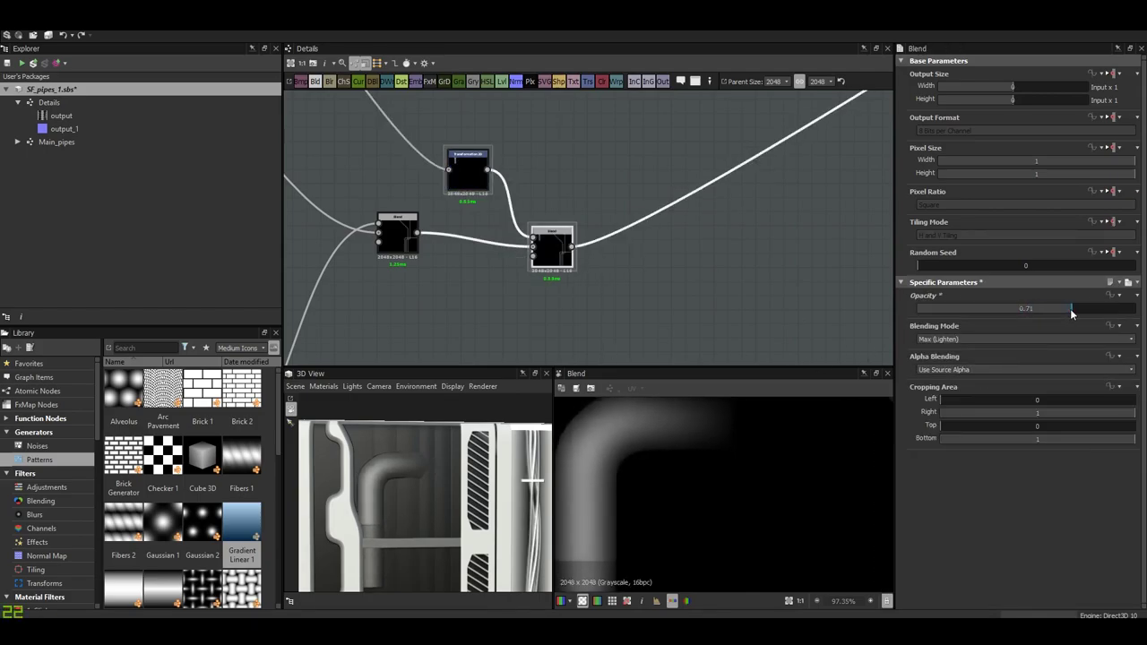
scroll(443, 491, up, 3)
drag(1069, 311, 1056, 309)
drag(405, 483, 458, 490)
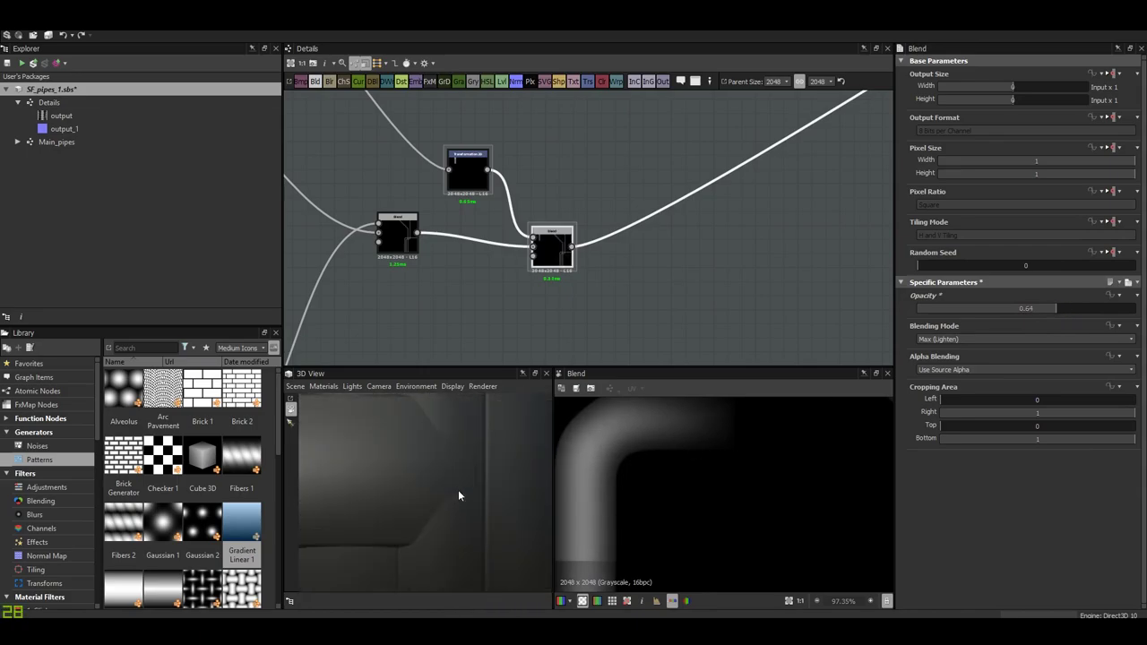
click(471, 184)
mouse_move(684, 483)
mouse_down()
mouse_move(707, 484)
mouse_move(697, 481)
mouse_up()
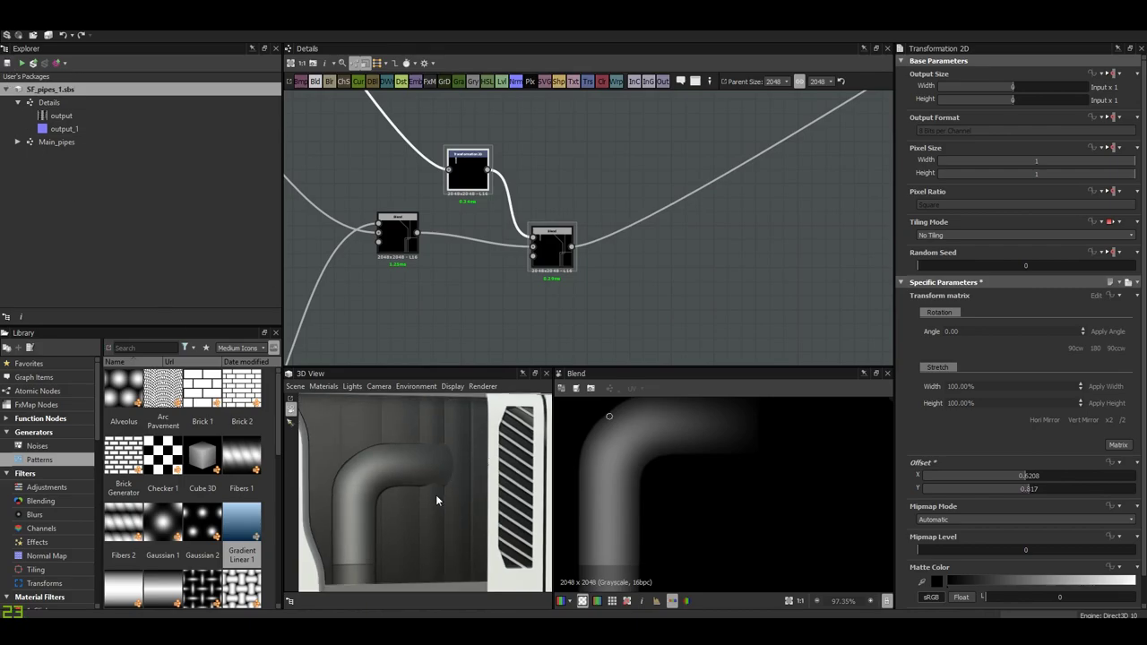
- Insert a new Blend node on the pipe transform's output link
scroll(435, 494, down, 5)
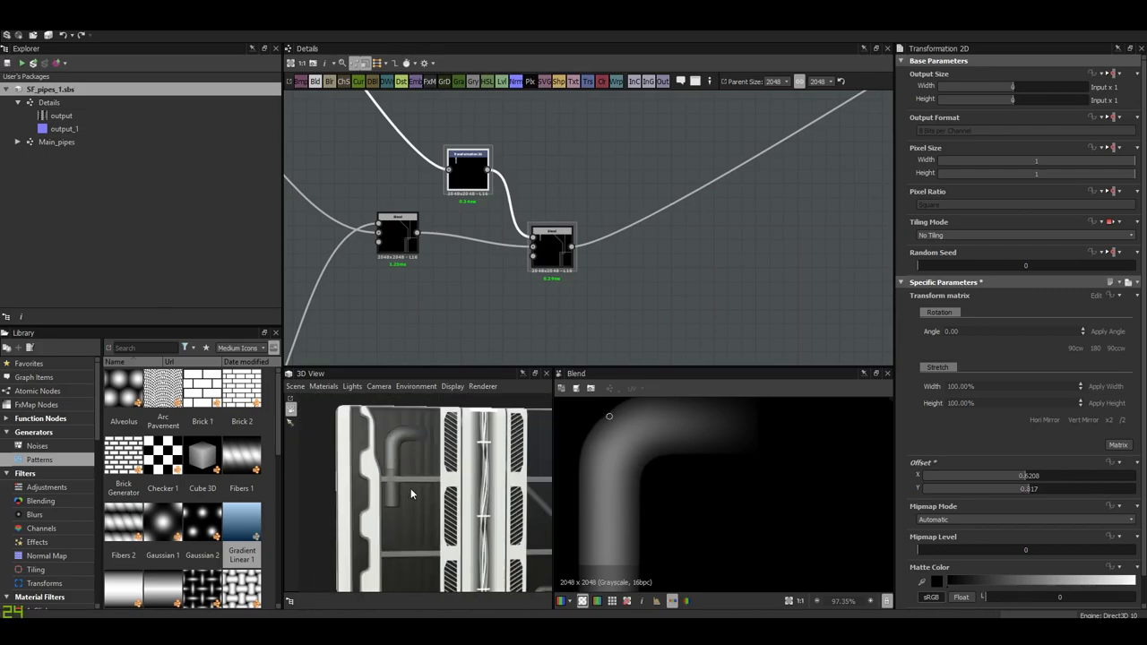
scroll(411, 491, up, 5)
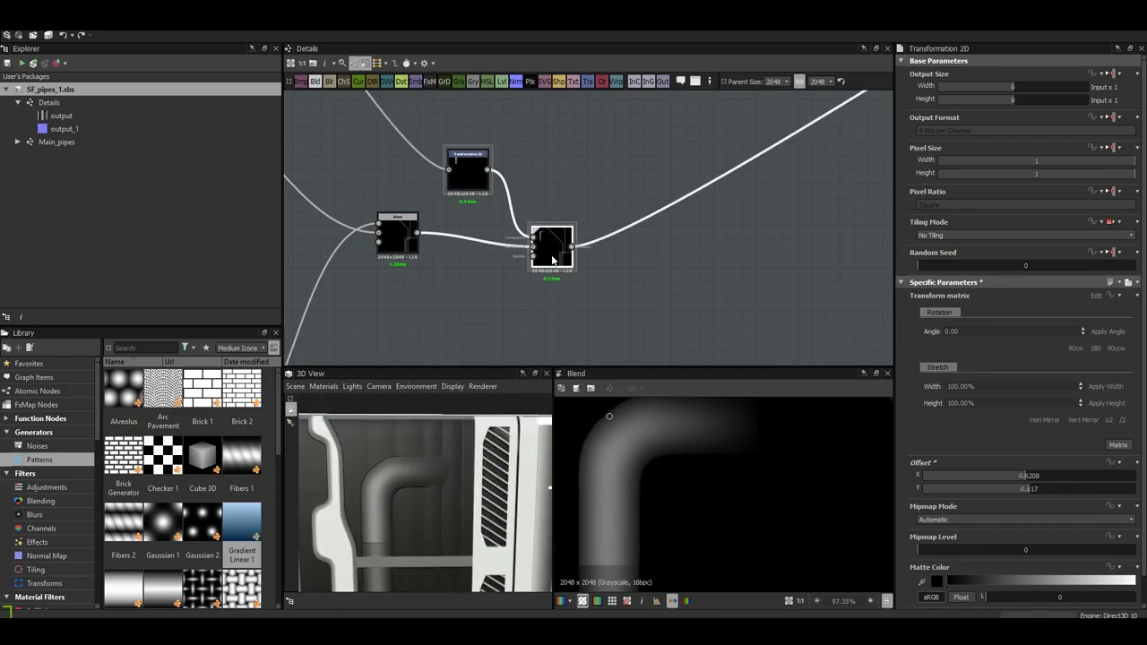
drag(553, 260, 596, 289)
mouse_move(467, 170)
mouse_down()
mouse_move(448, 179)
mouse_move(499, 211)
mouse_up()
click(499, 211)
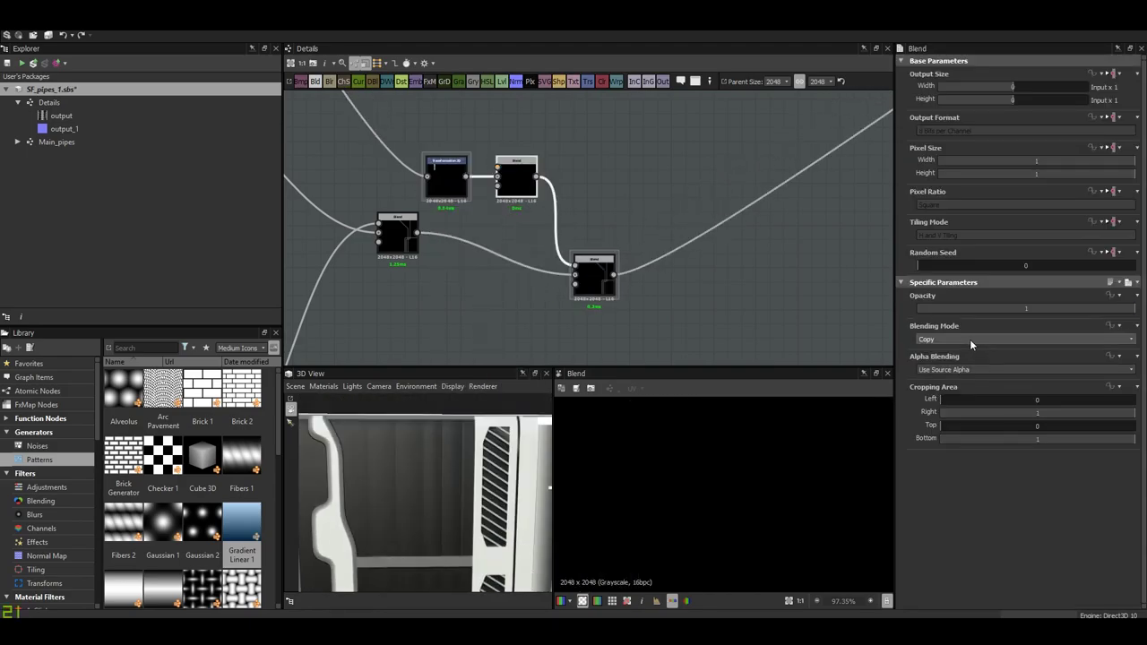
middle_drag(431, 113, 468, 171)
- Add a square Shape node with a Transformation 2D feeding the new Blend
right_click(468, 171)
click(502, 222)
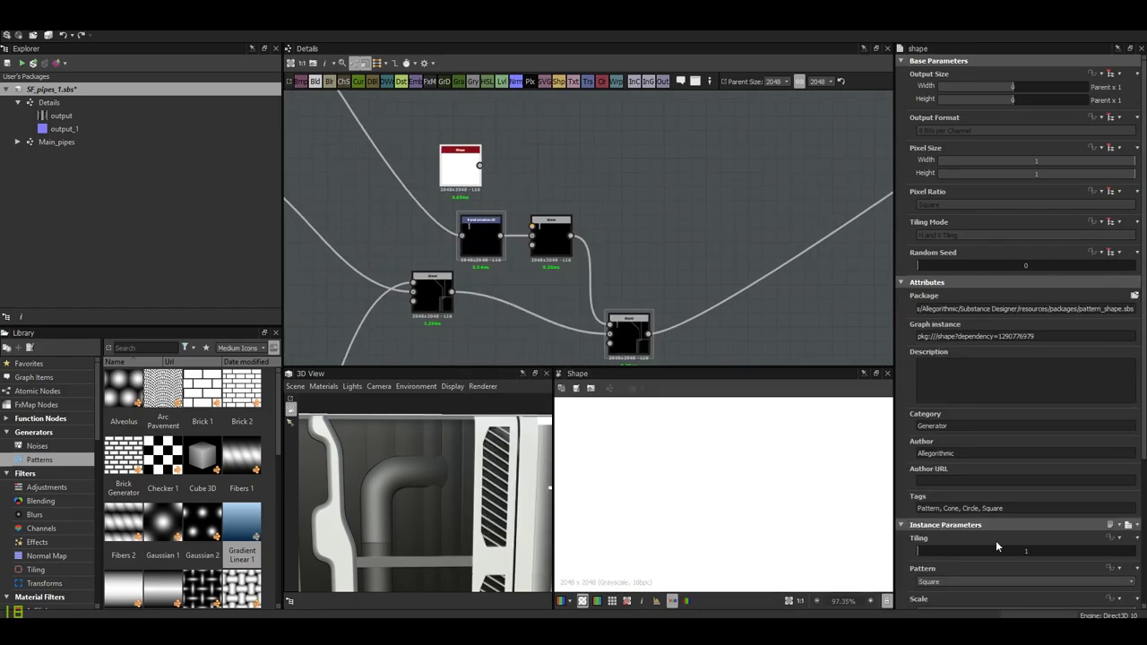
scroll(996, 540, down, 3)
drag(466, 176, 411, 132)
drag(423, 122, 406, 143)
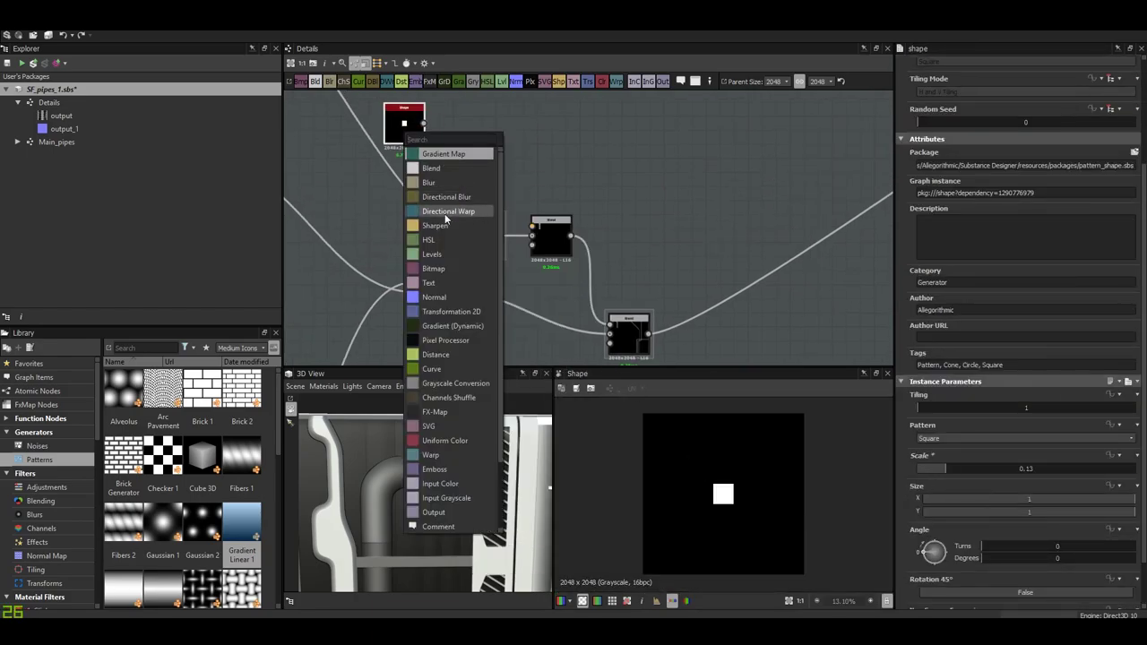
click(445, 214)
double_click(538, 234)
- Move the square up and left over the pipe
scroll(731, 513, up, 1)
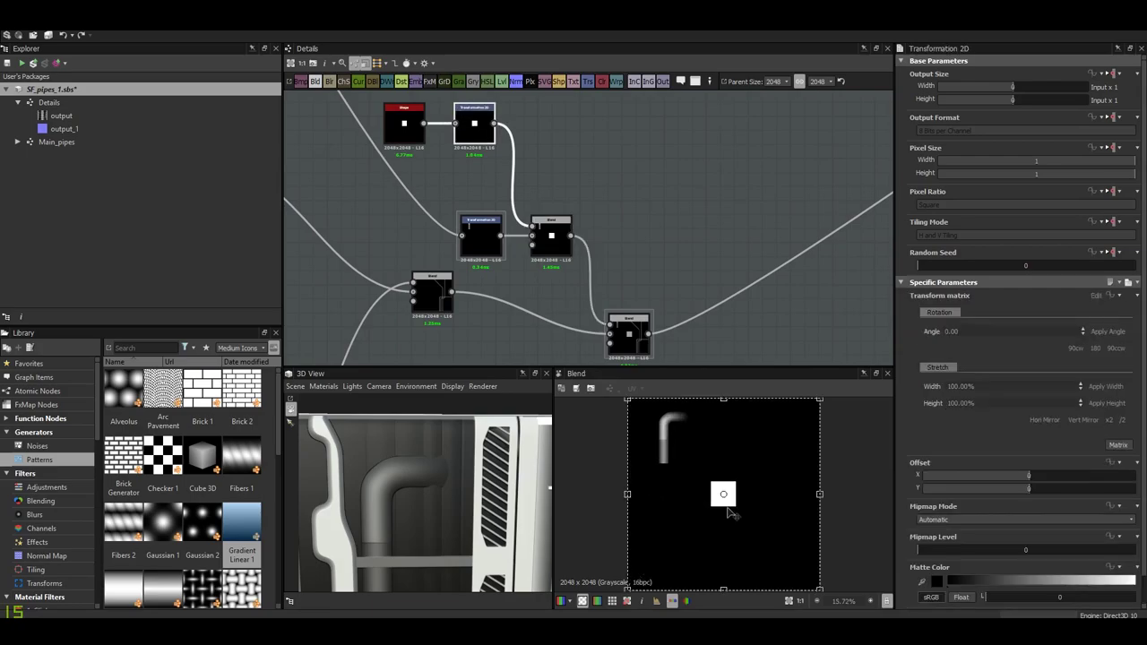
drag(731, 513, 695, 438)
scroll(695, 437, up, 5)
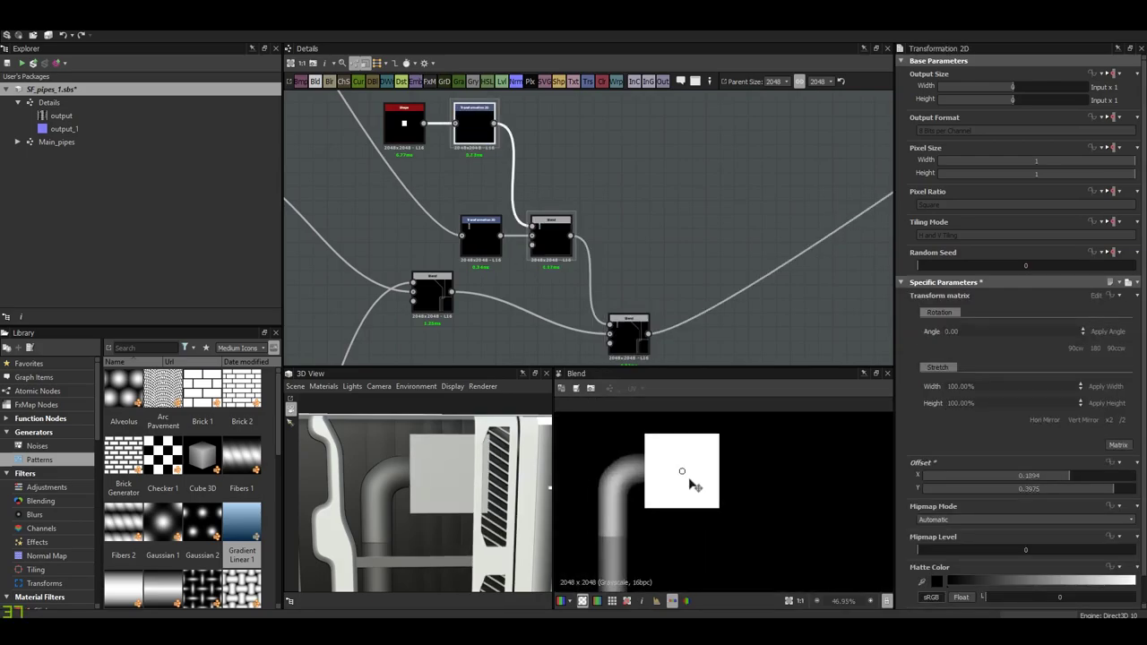
click(404, 122)
click(473, 123)
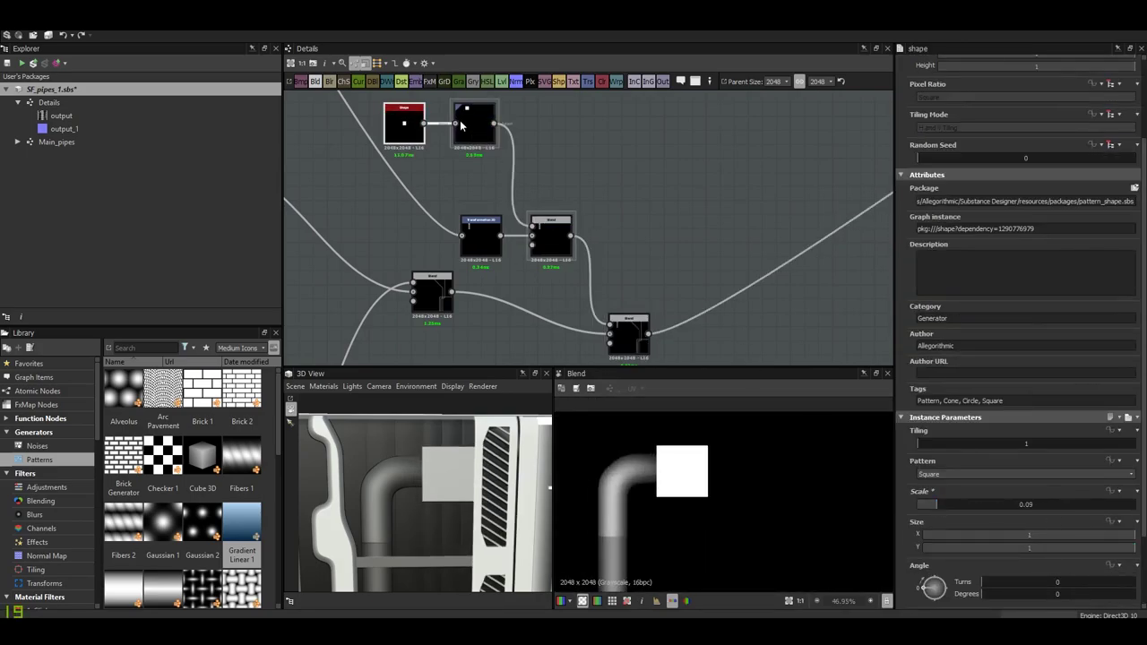
scroll(684, 492, up, 3)
drag(679, 492, 684, 497)
- Fade the square by lowering the new Blend's opacity to 0.06
click(557, 244)
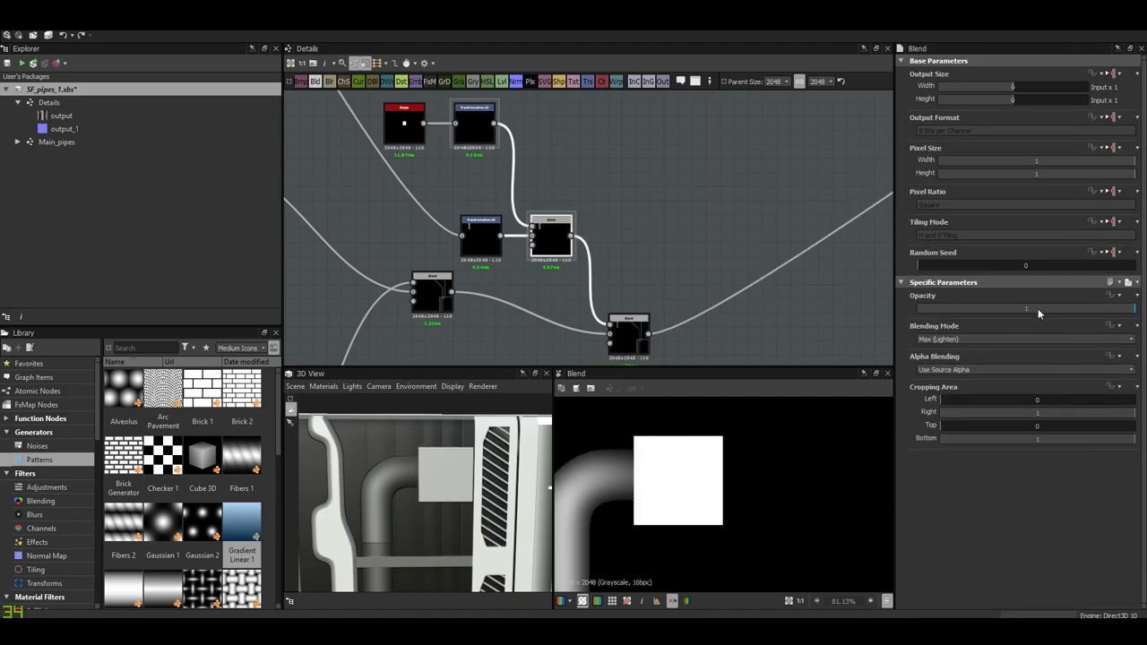
drag(1022, 309, 973, 312)
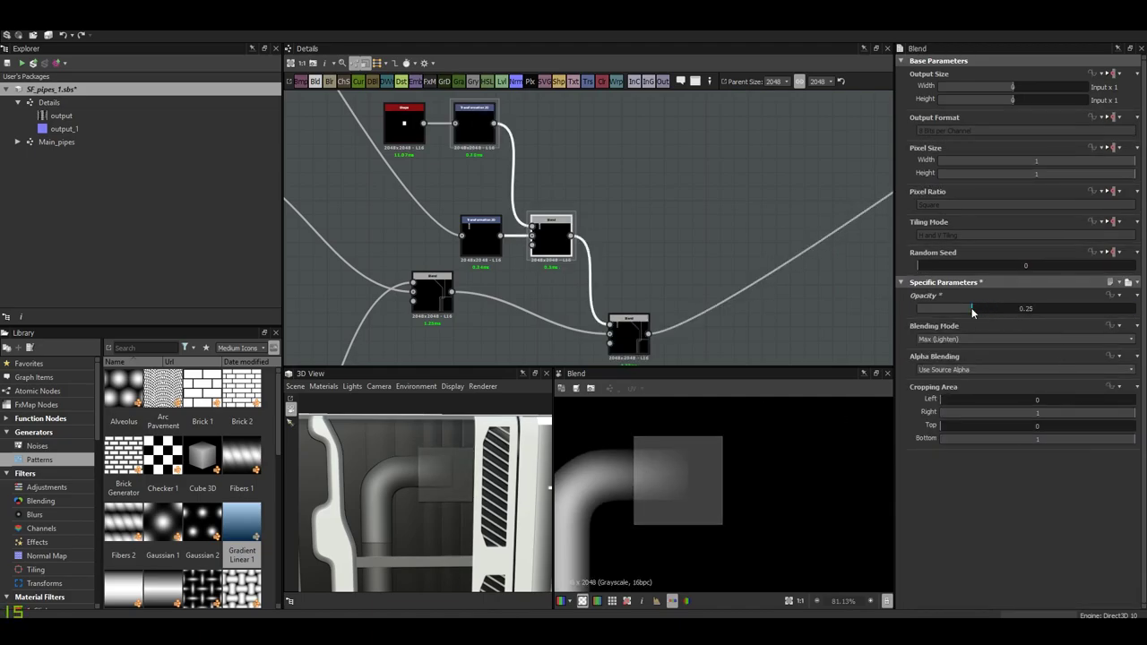
click(631, 341)
scroll(695, 518, up, 3)
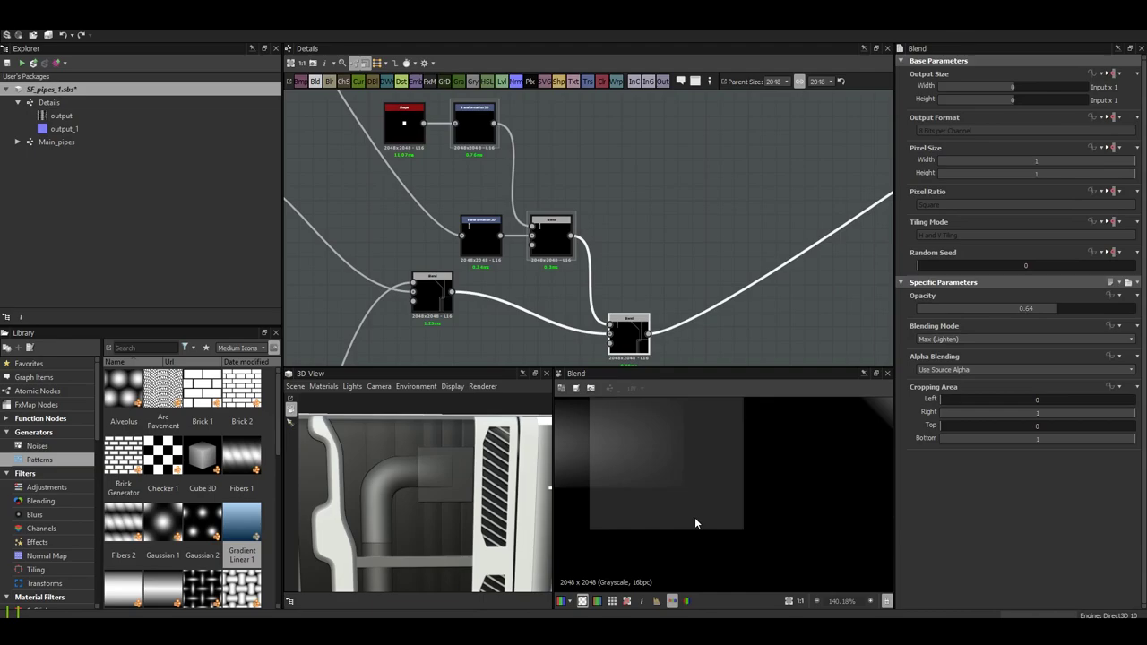
scroll(437, 507, up, 2)
drag(959, 312, 935, 315)
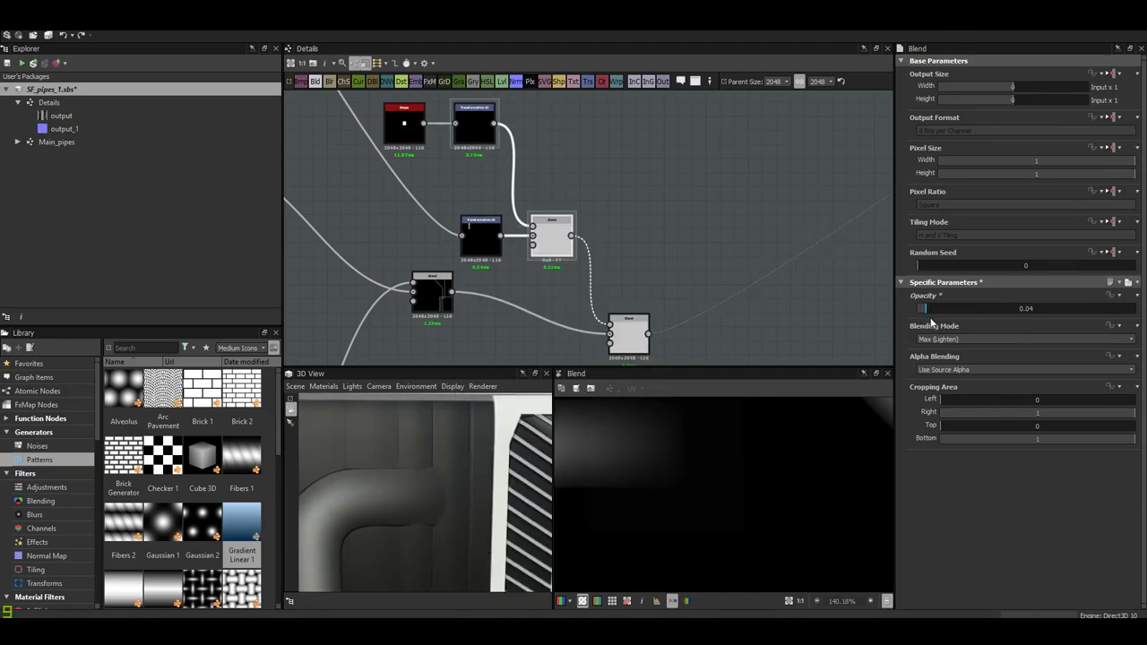
- Delete the square Shape and its Transformation 2D
scroll(468, 500, up, 2)
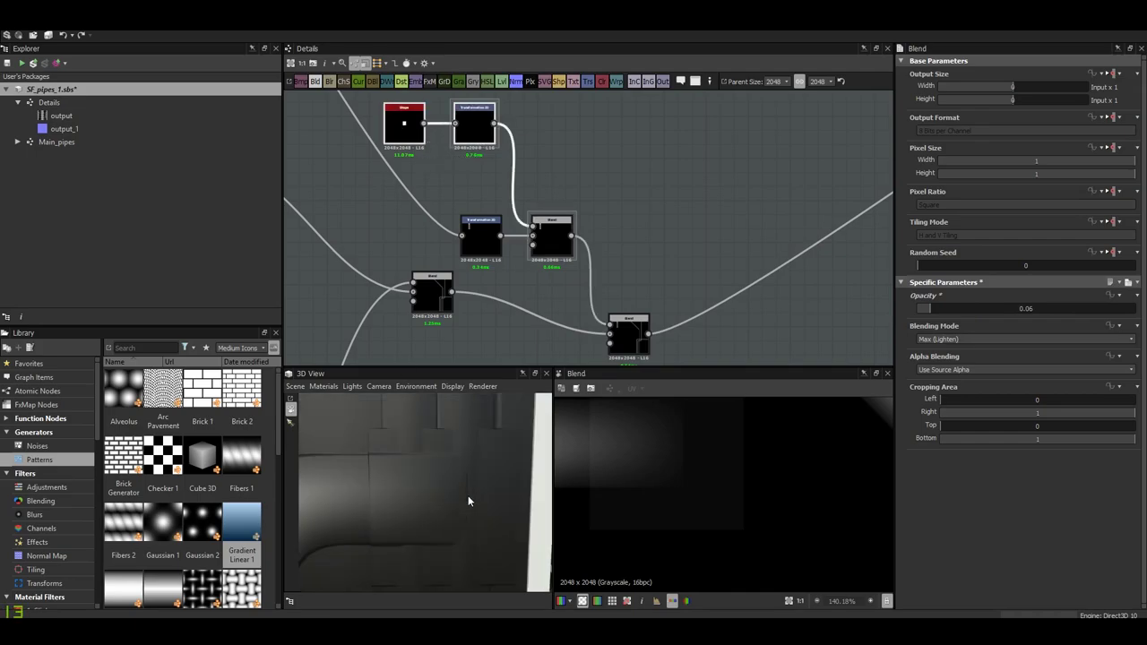
key(Delete)
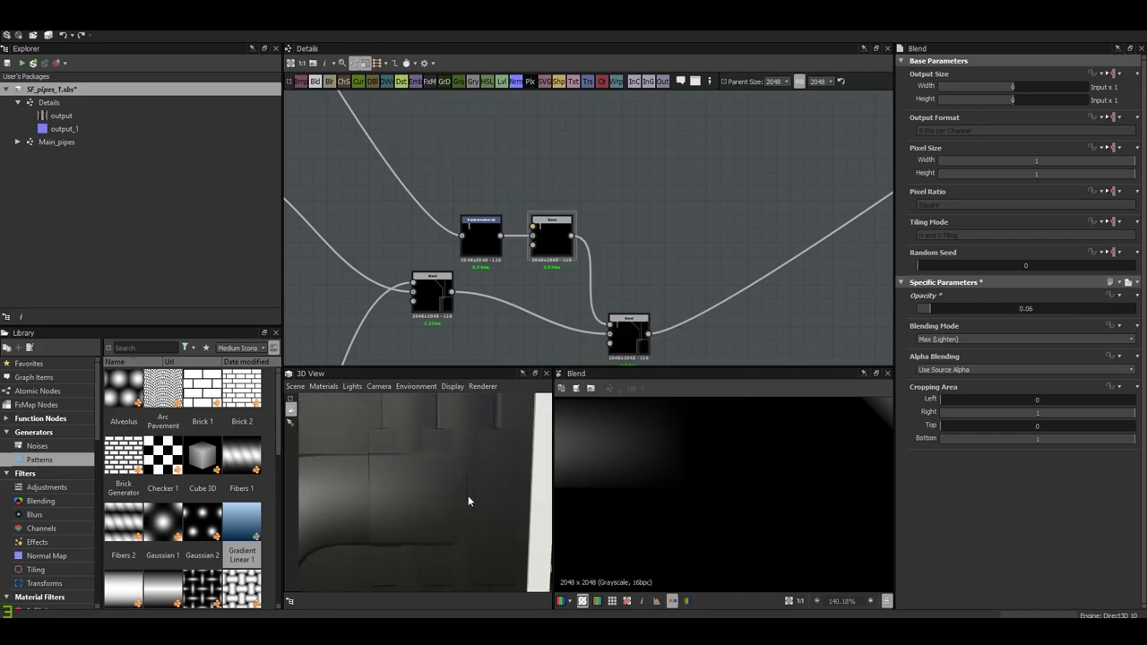
scroll(466, 498, down, 2)
scroll(731, 520, down, 5)
- Switch the blend mode to Copy and raise its opacity to nearly full
click(1021, 339)
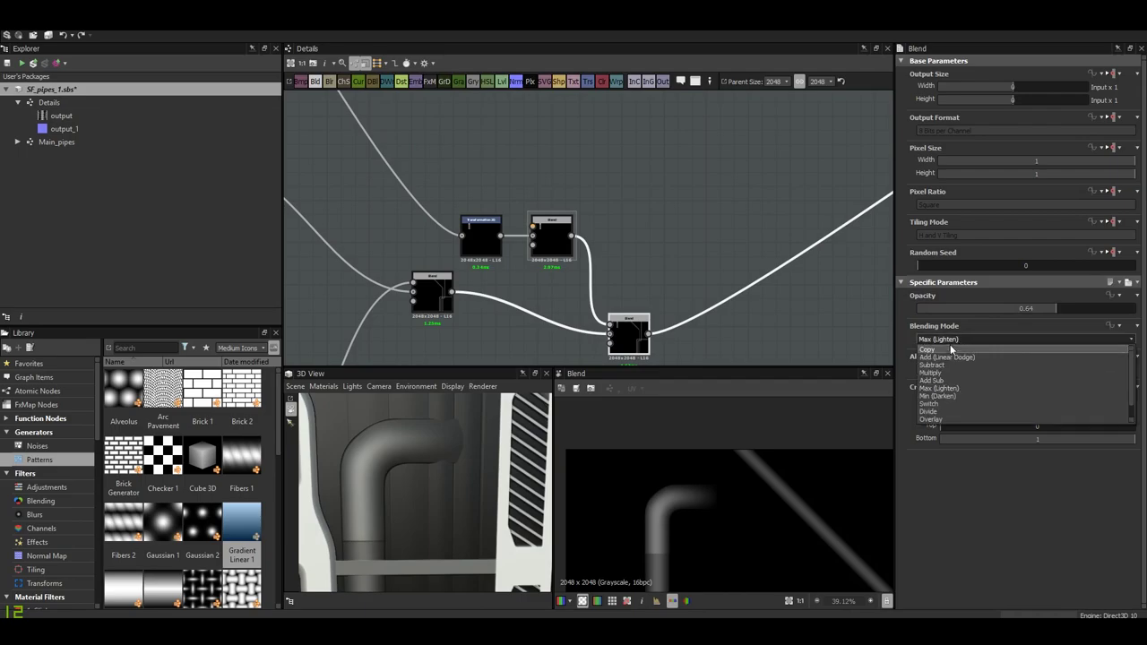
click(950, 346)
drag(1031, 308, 1131, 308)
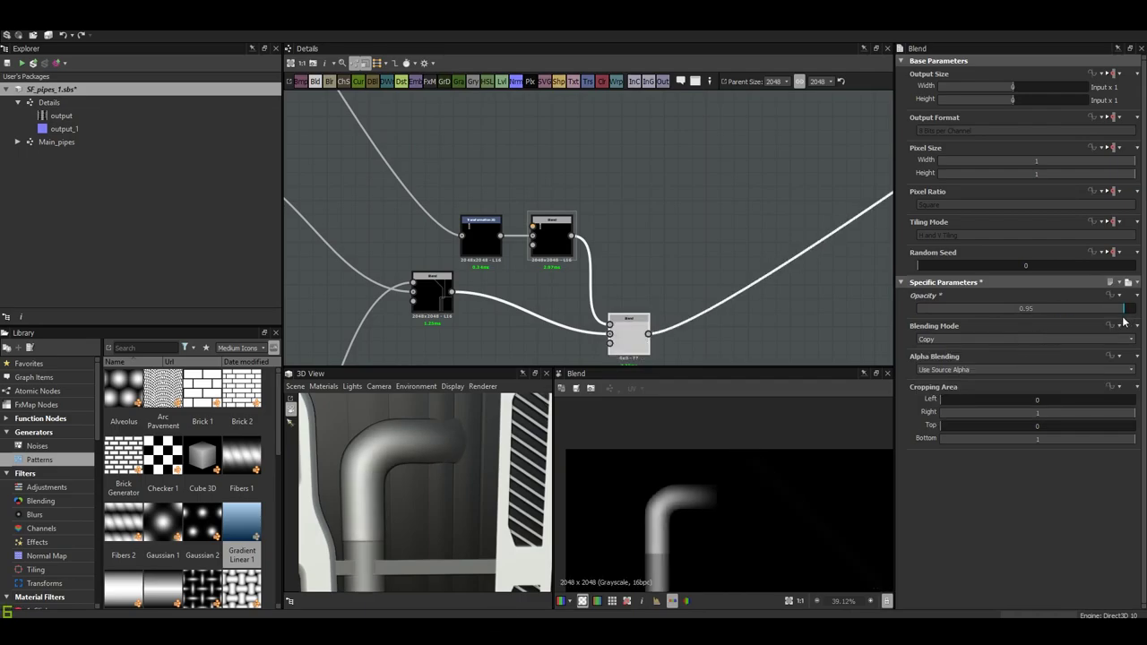
key(space)
text(his)
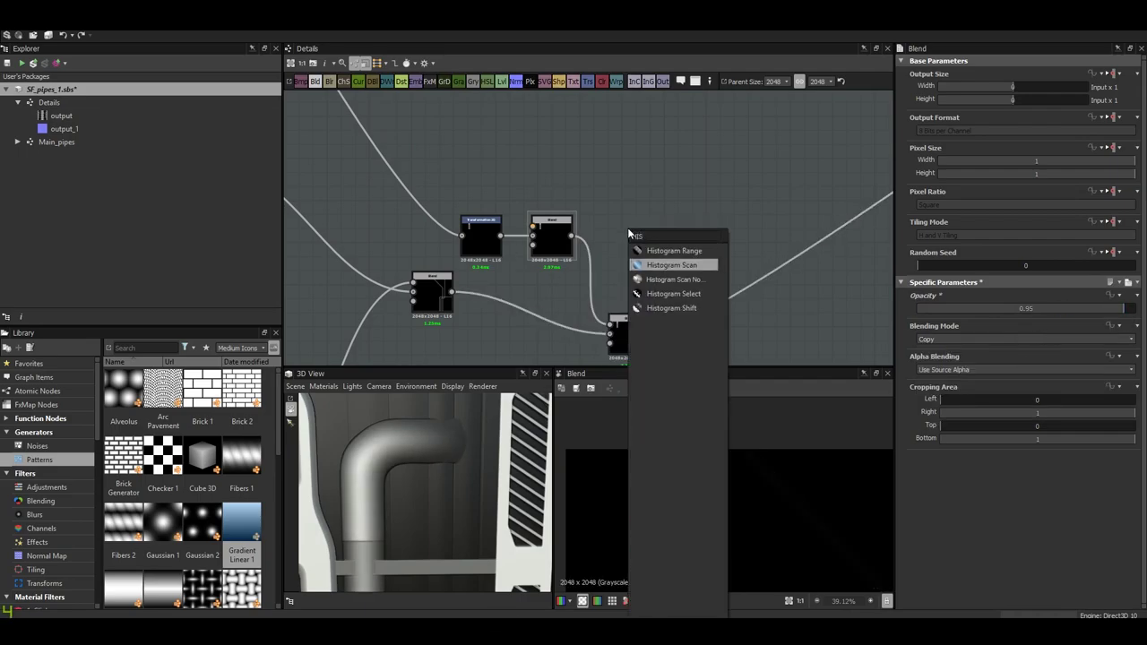
key(Escape)
click(1022, 339)
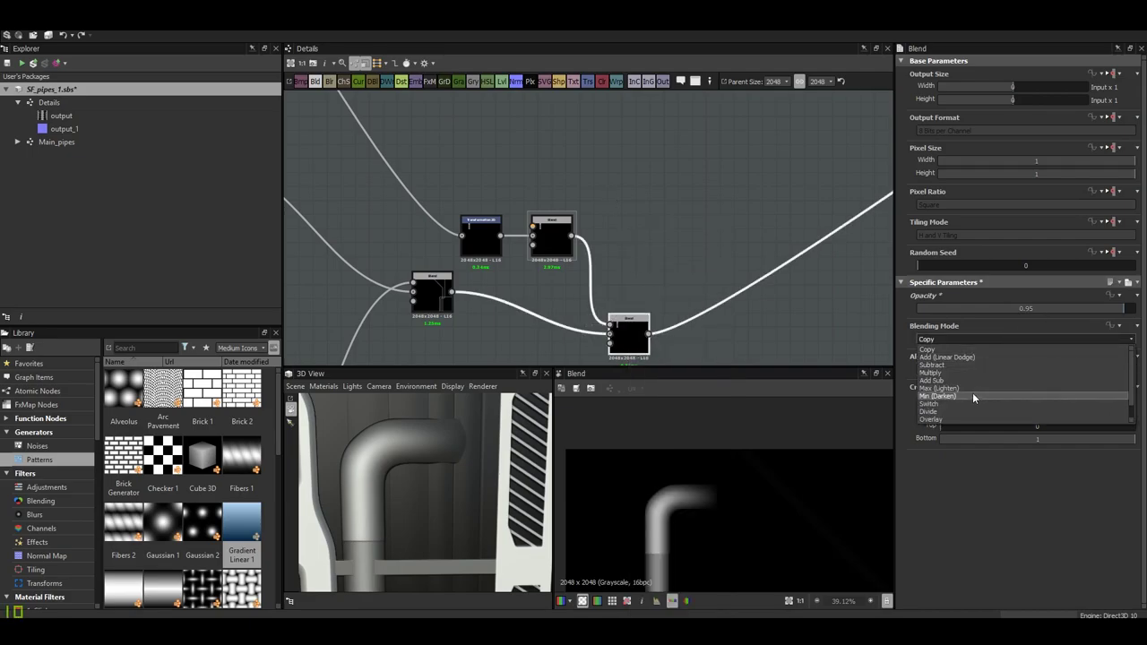
click(972, 395)
- Raise the right pipe Blend's opacity to about 0.74 while checking the 3D view
drag(552, 445, 420, 490)
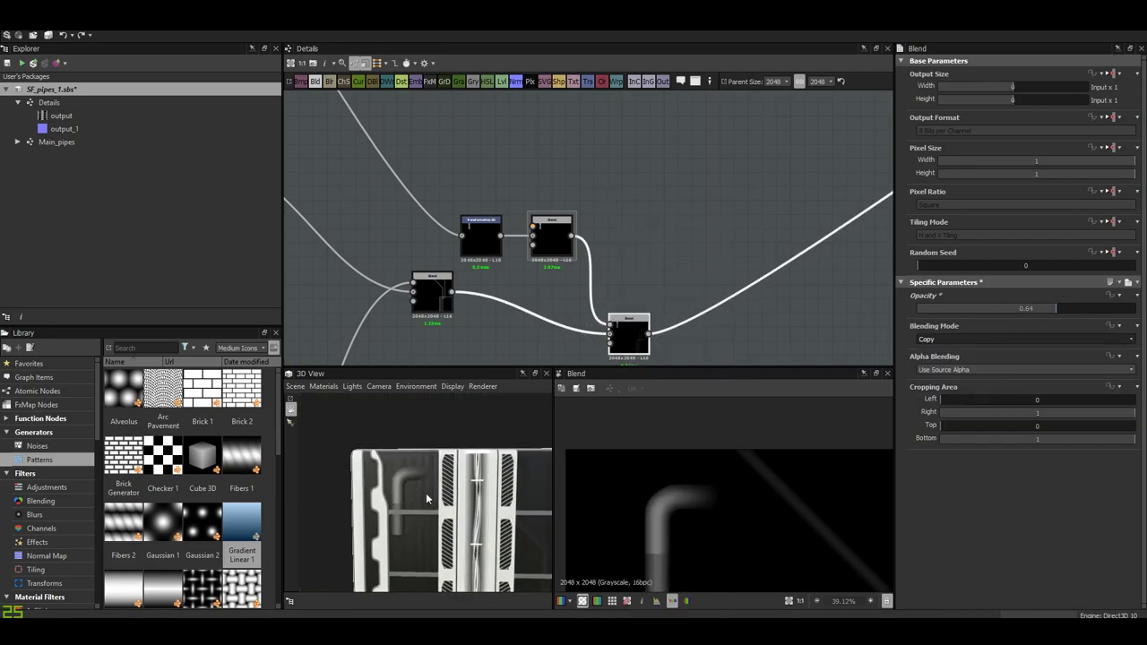
scroll(420, 490, down, 3)
scroll(422, 496, up, 3)
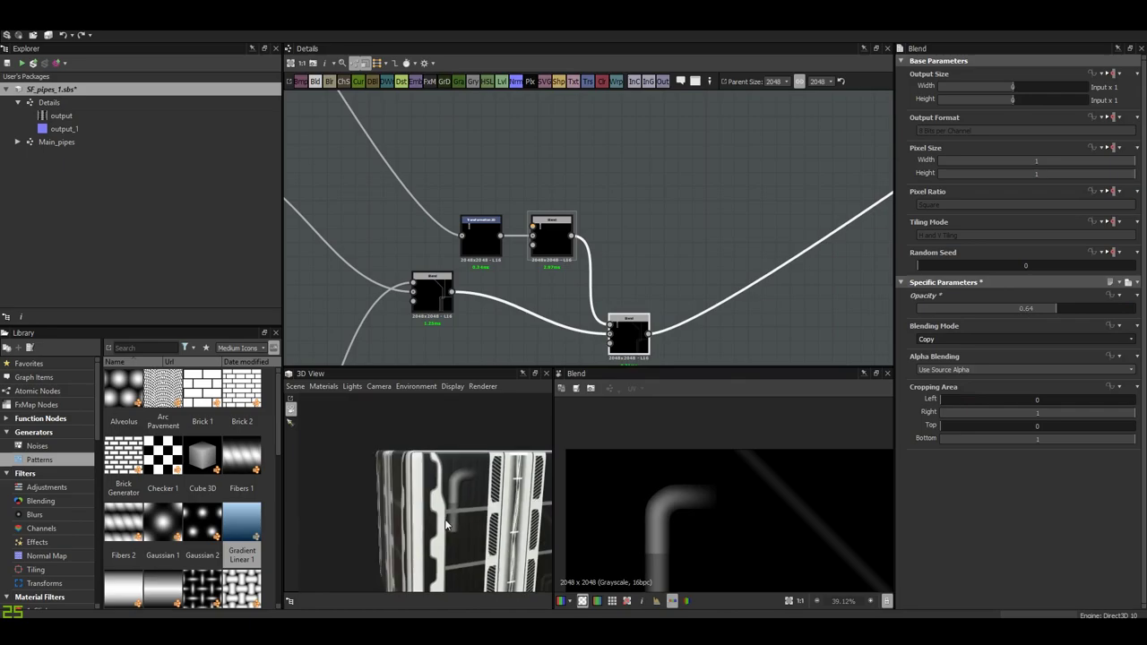
scroll(426, 509, down, 2)
drag(419, 509, 484, 467)
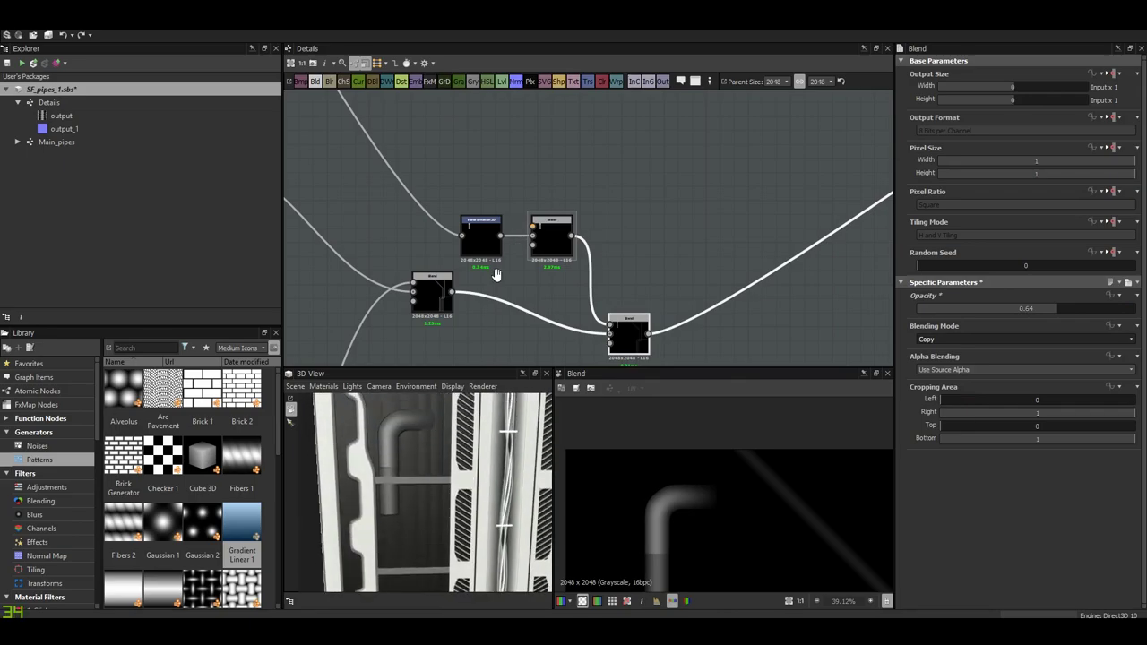
middle_drag(496, 274, 596, 193)
click(596, 194)
scroll(596, 194, down, 4)
scroll(496, 248, up, 8)
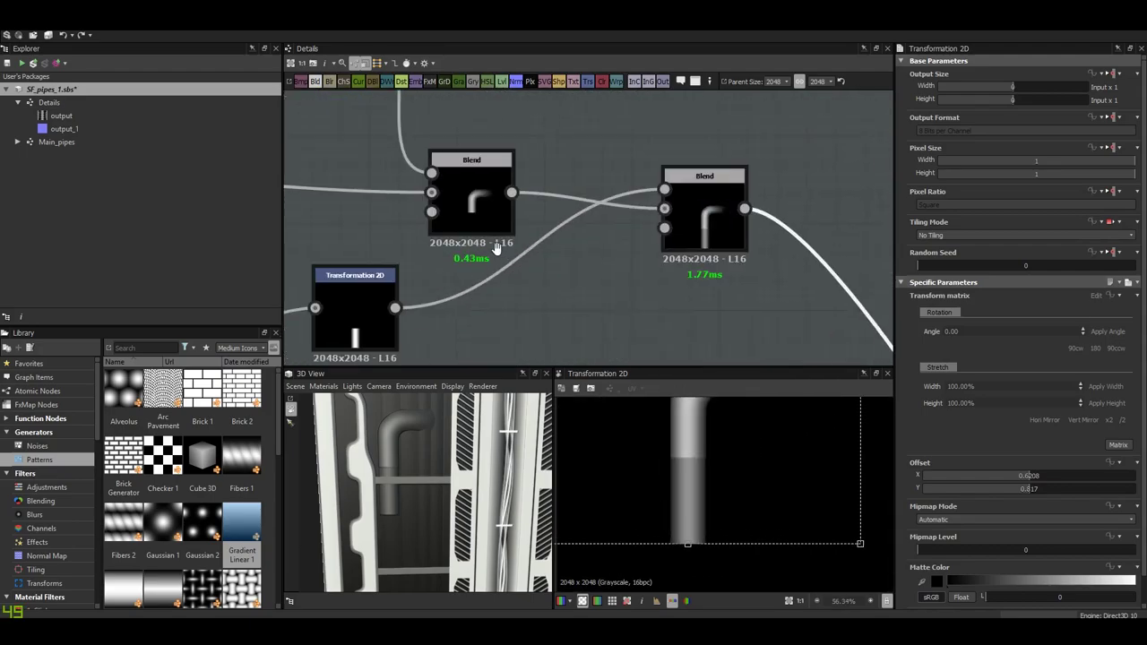
double_click(697, 197)
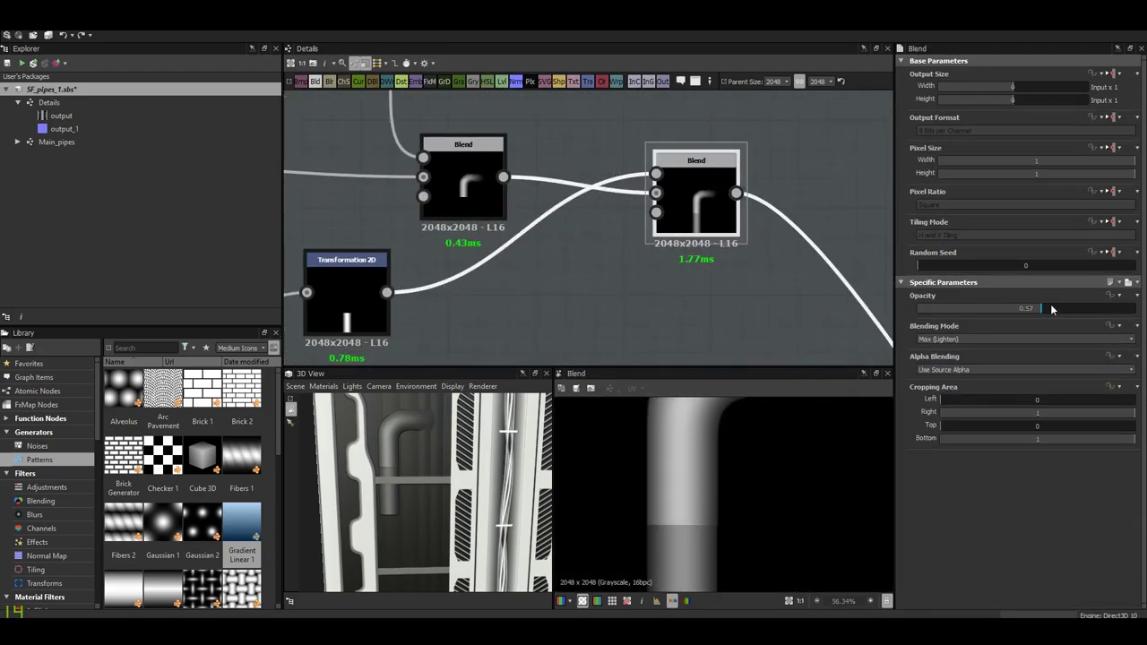
drag(1052, 309, 1079, 308)
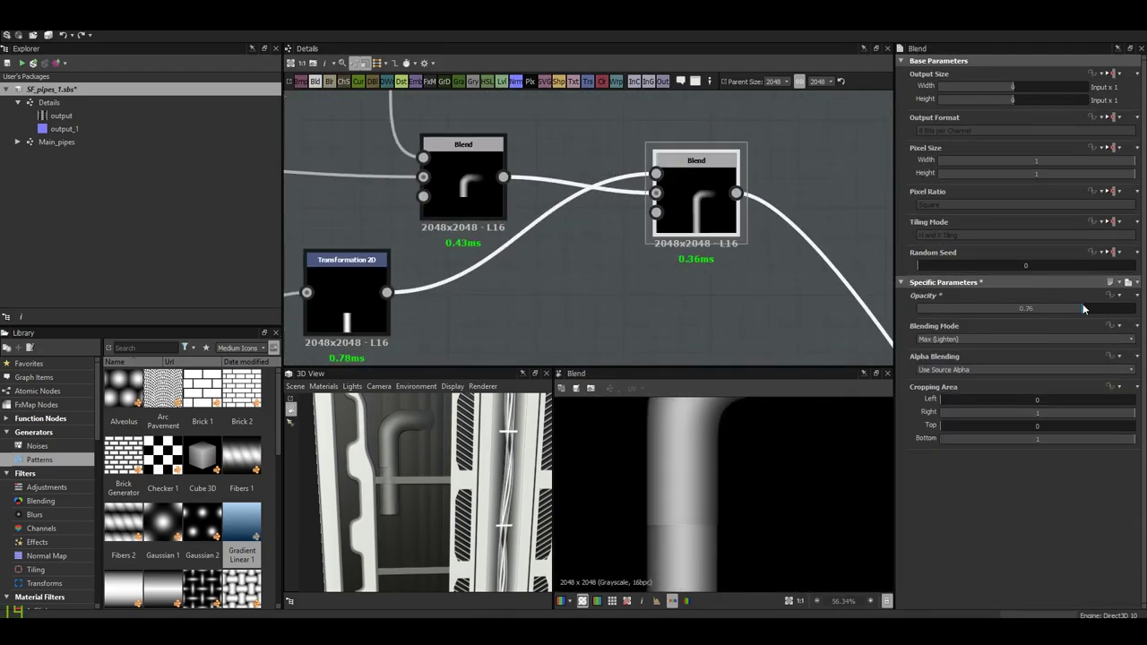
- Review the final pipe Blend's settings and 2D preview
scroll(712, 479, up, 4)
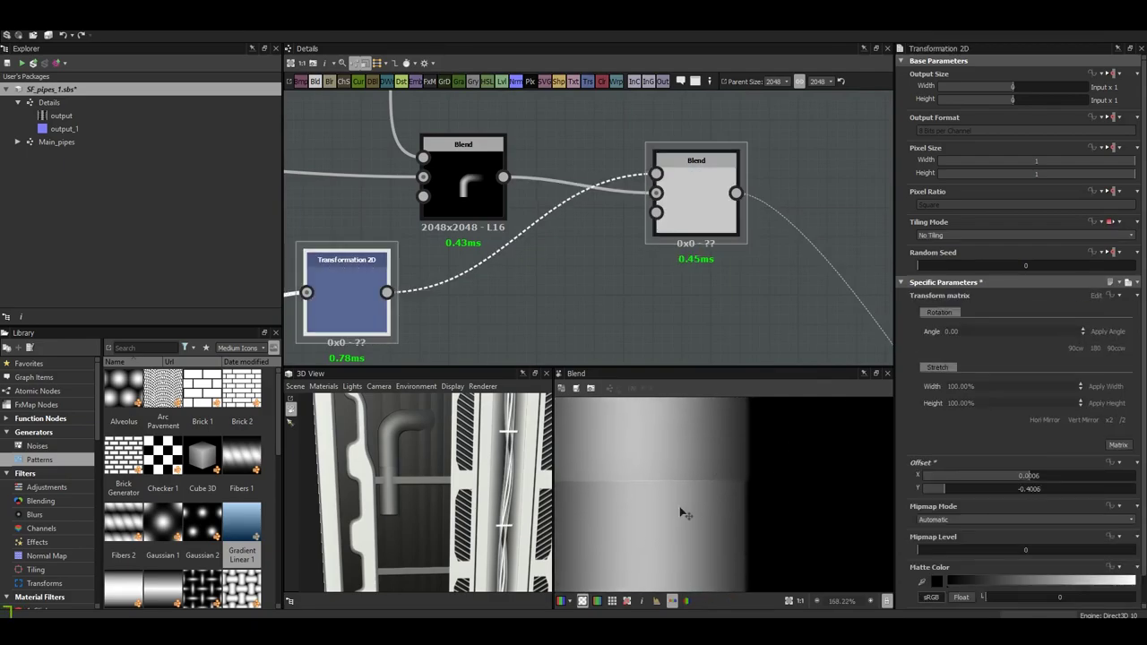
scroll(728, 497, up, 5)
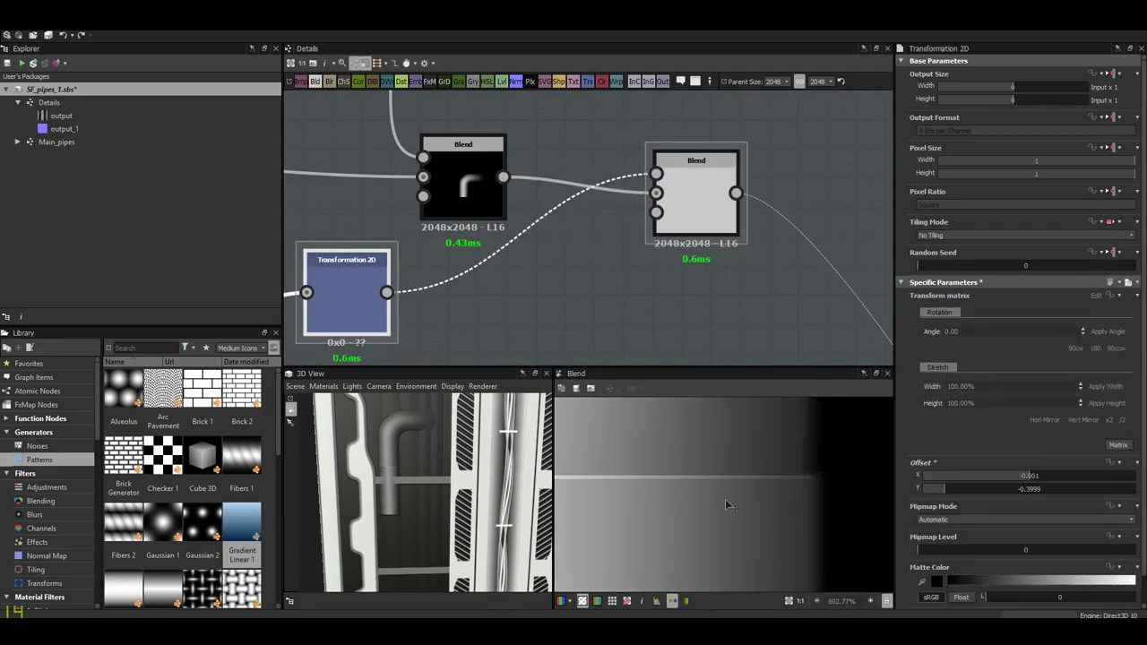
scroll(721, 504, down, 2)
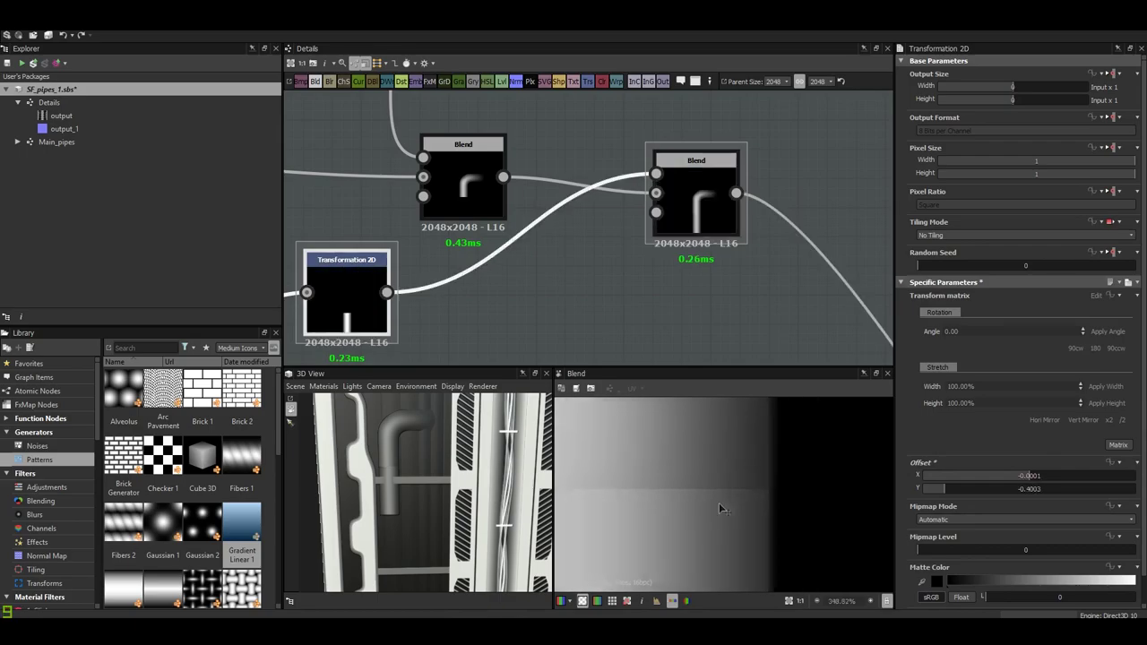
scroll(735, 512, down, 3)
scroll(717, 512, up, 7)
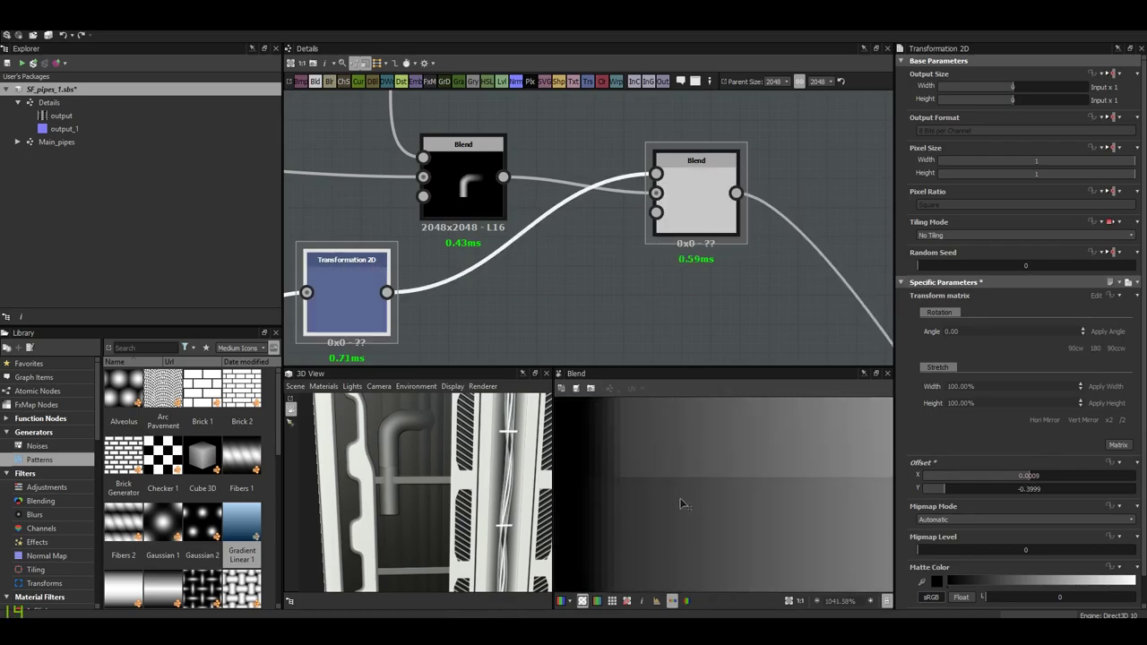
scroll(701, 485, down, 2)
scroll(414, 444, up, 3)
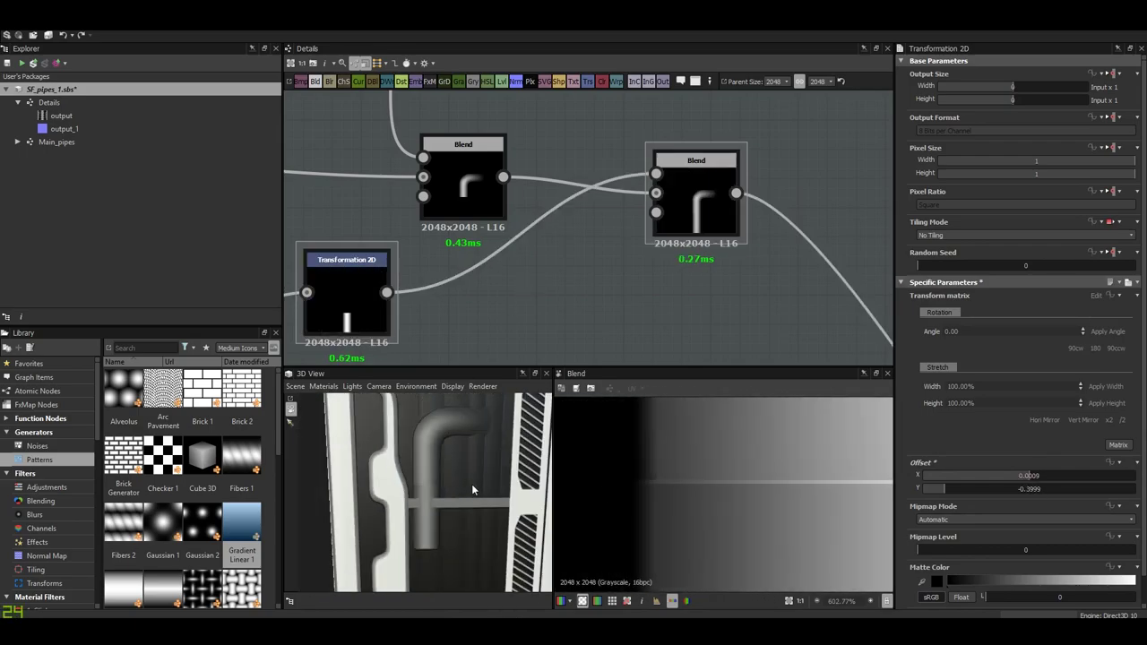
scroll(611, 258, down, 5)
scroll(584, 256, down, 2)
scroll(672, 309, up, 4)
double_click(673, 296)
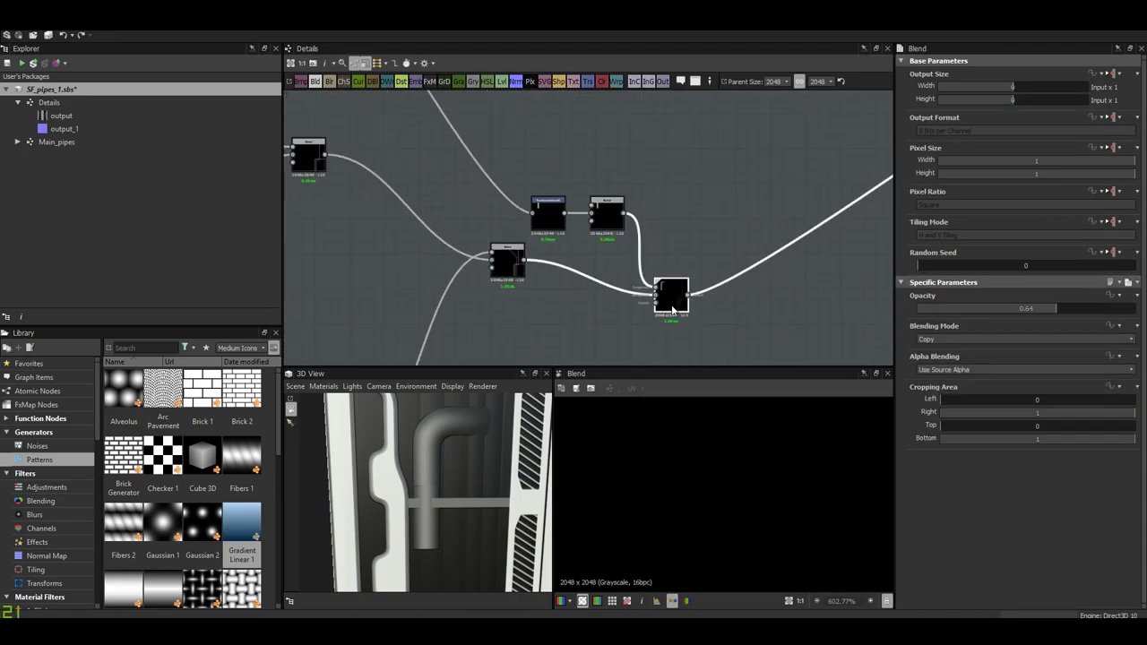
scroll(787, 491, down, 10)
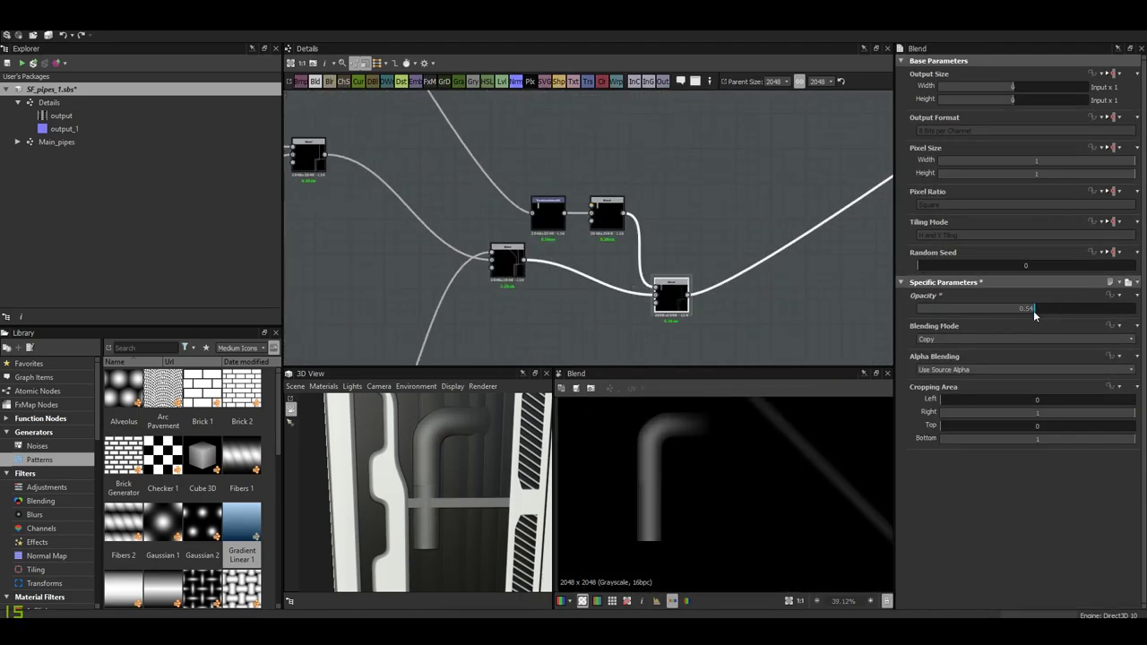
scroll(456, 484, up, 3)
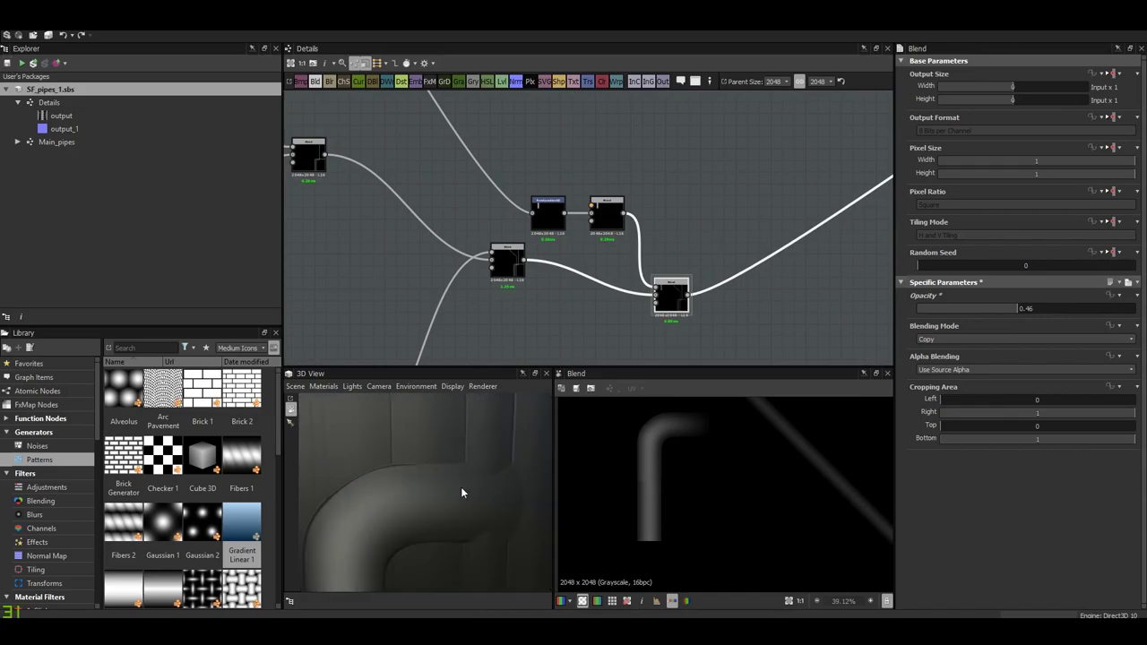
scroll(450, 487, down, 5)
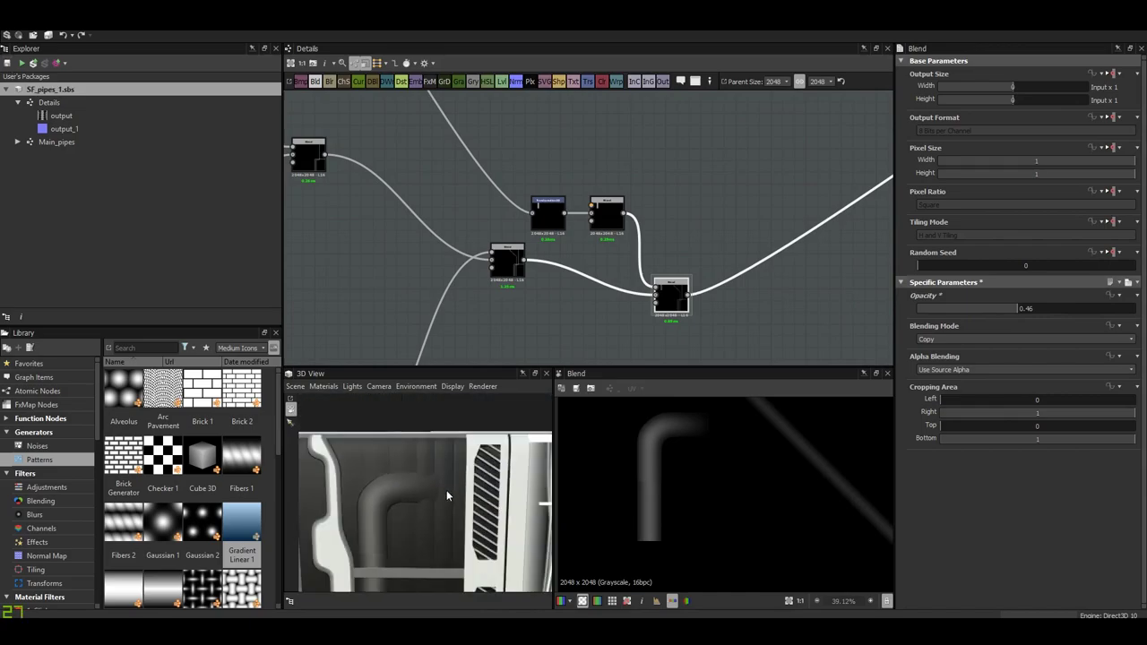
scroll(567, 240, down, 3)
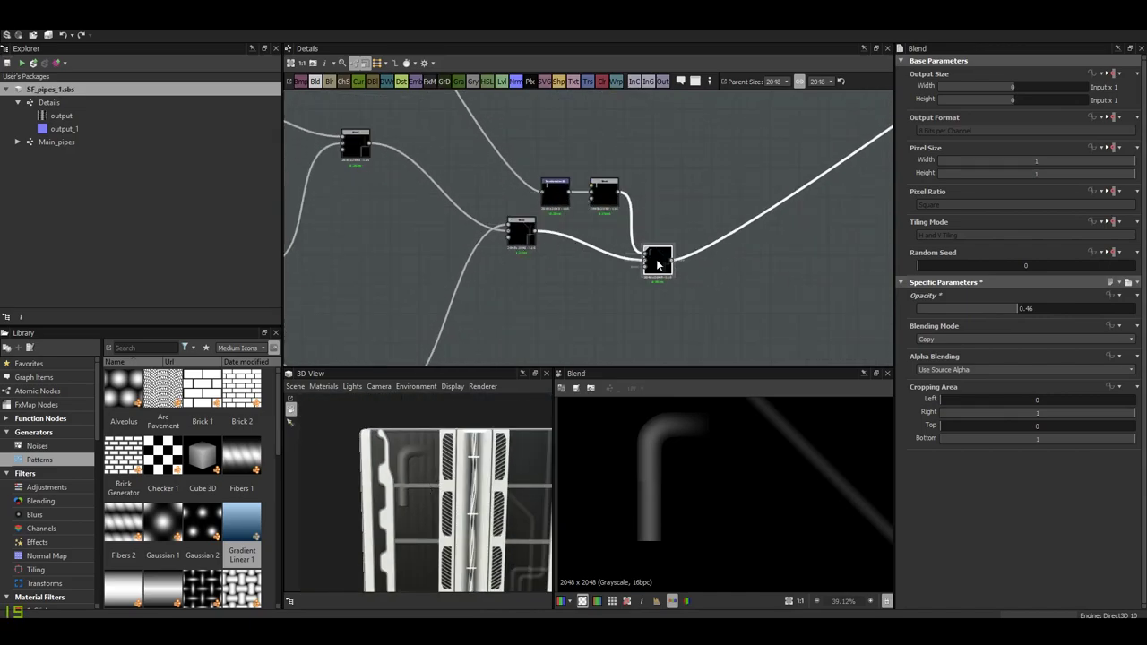
scroll(667, 457, down, 3)
- Inspect the existing pipe transforms and blend, and reposition the pipe transform node in the graph
middle_drag(611, 310, 572, 279)
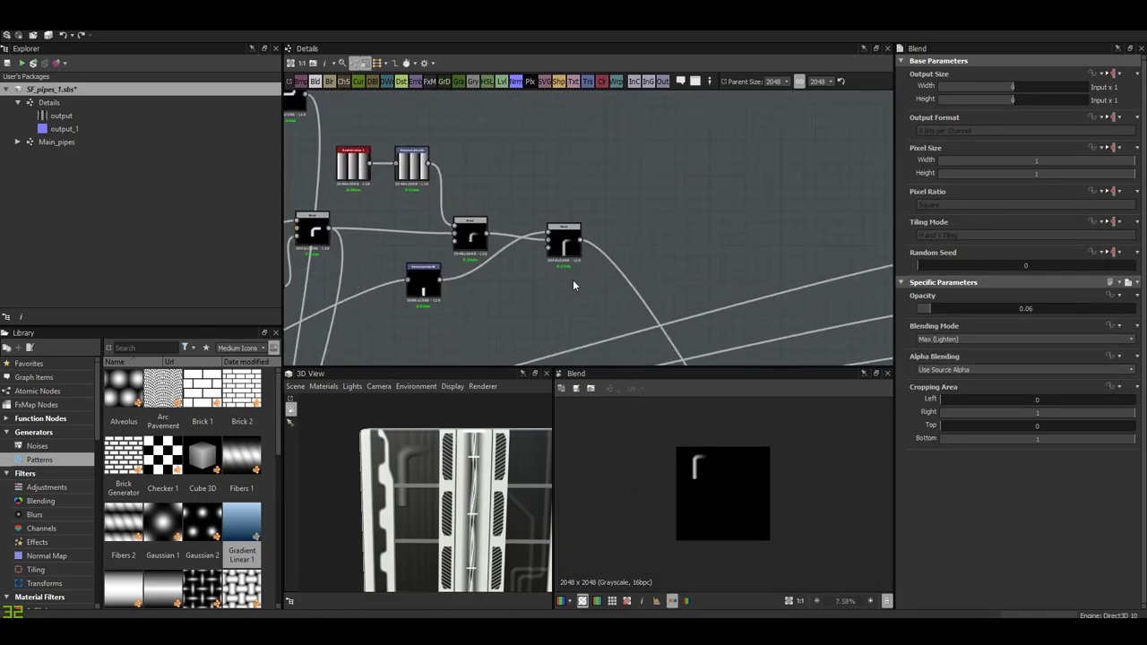
click(476, 255)
double_click(476, 261)
scroll(518, 290, down, 2)
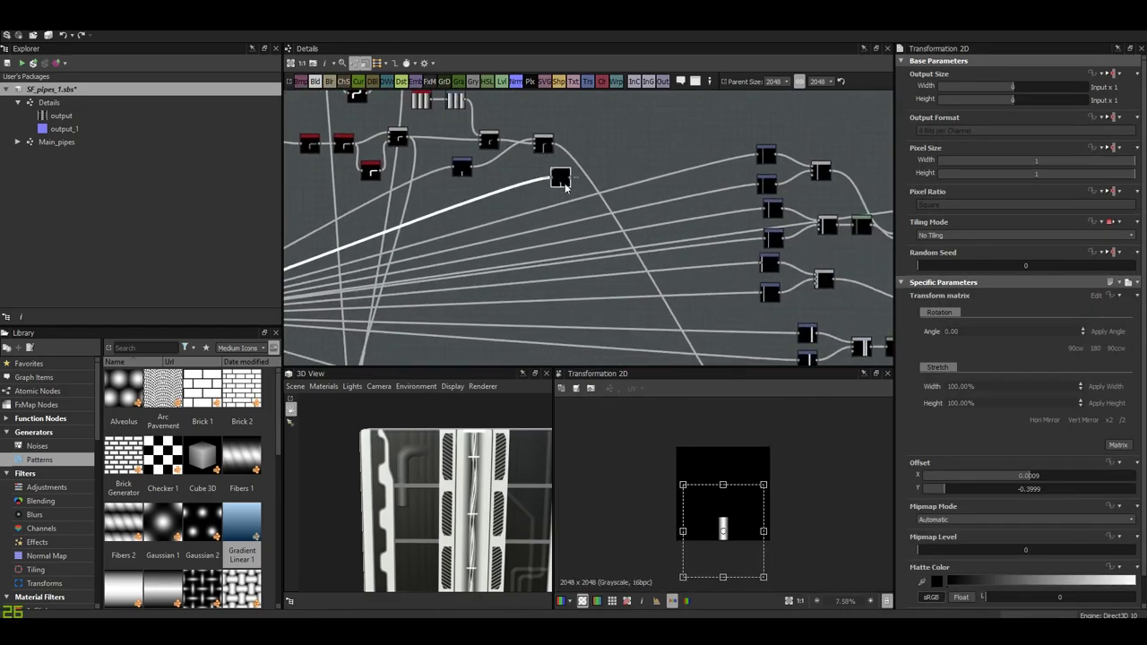
scroll(634, 220, up, 5)
drag(703, 269, 675, 185)
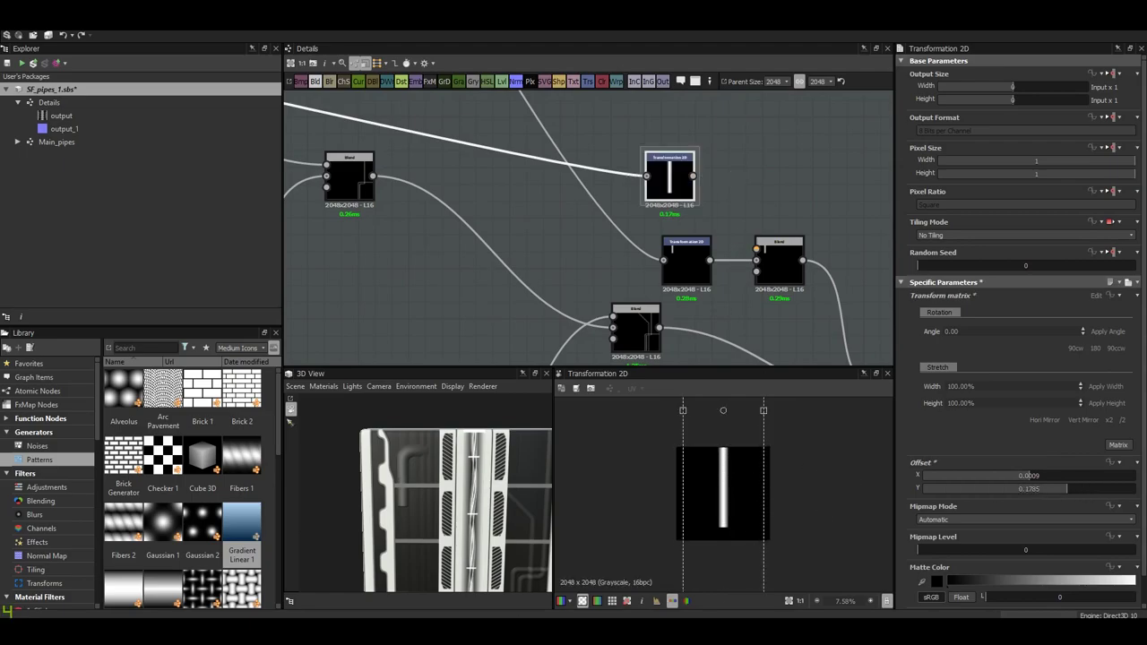
double_click(773, 266)
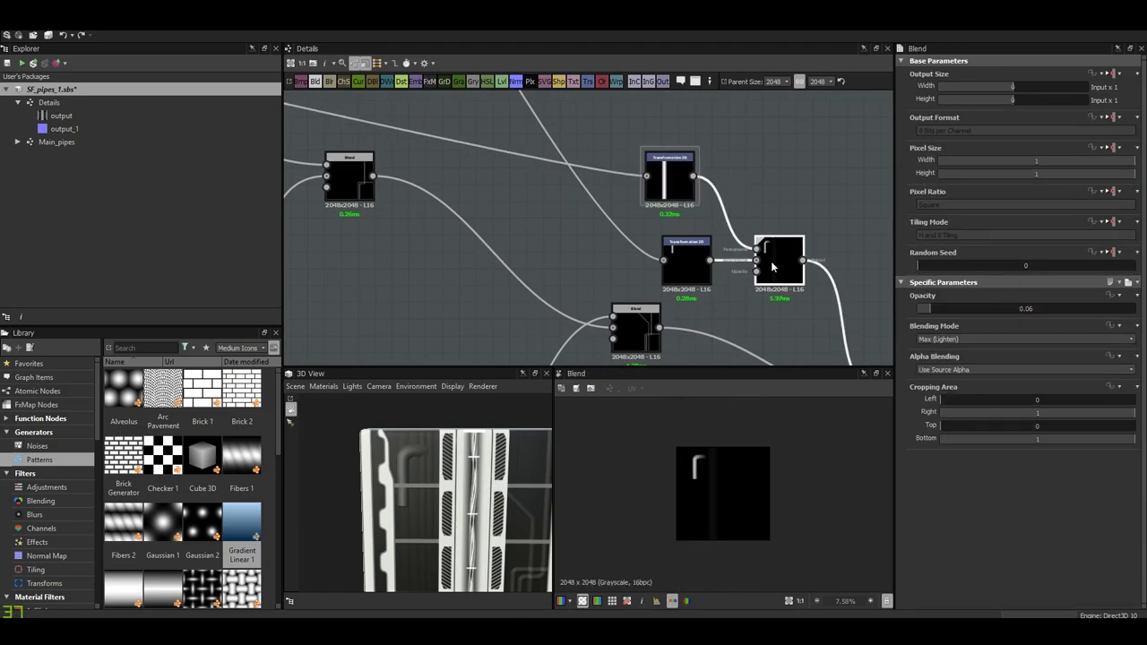
- Slide the vertical pipe's Transformation 2D offset further to the right
click(695, 201)
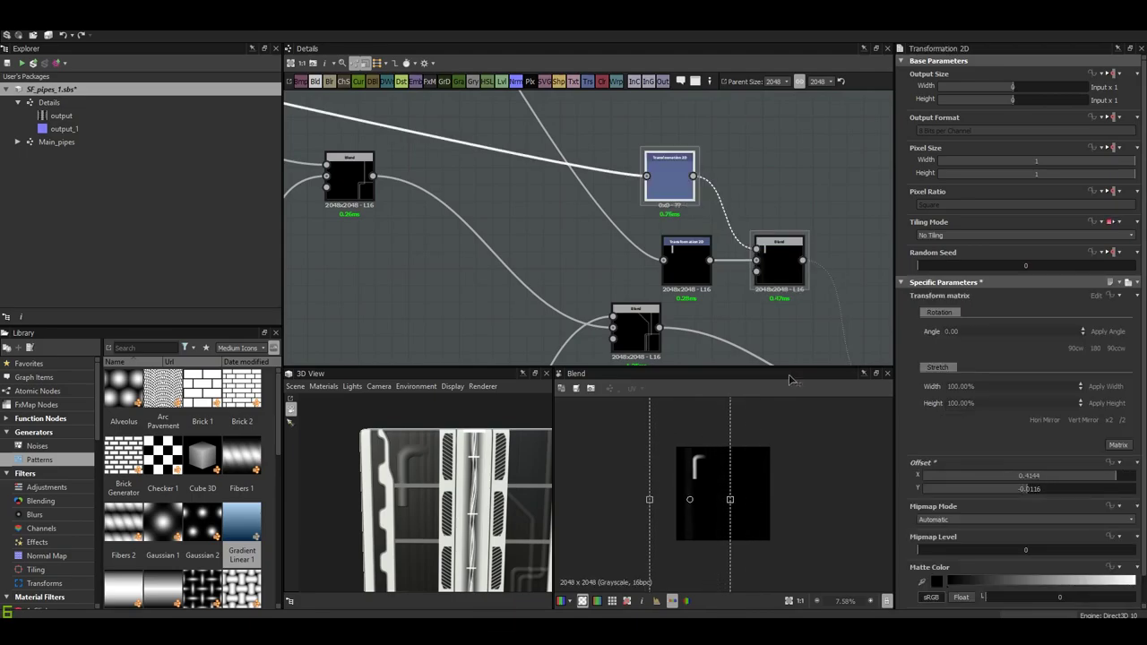
middle_drag(790, 279, 627, 257)
click(601, 233)
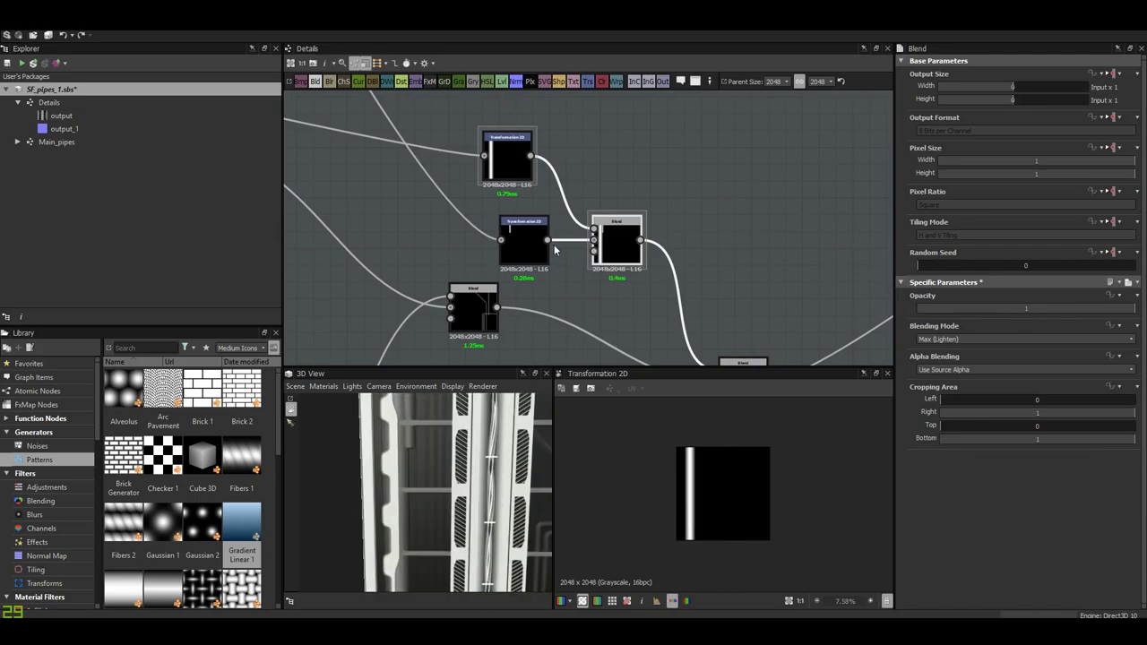
click(508, 154)
middle_drag(538, 224, 511, 134)
click(716, 294)
middle_drag(565, 161, 590, 229)
click(505, 135)
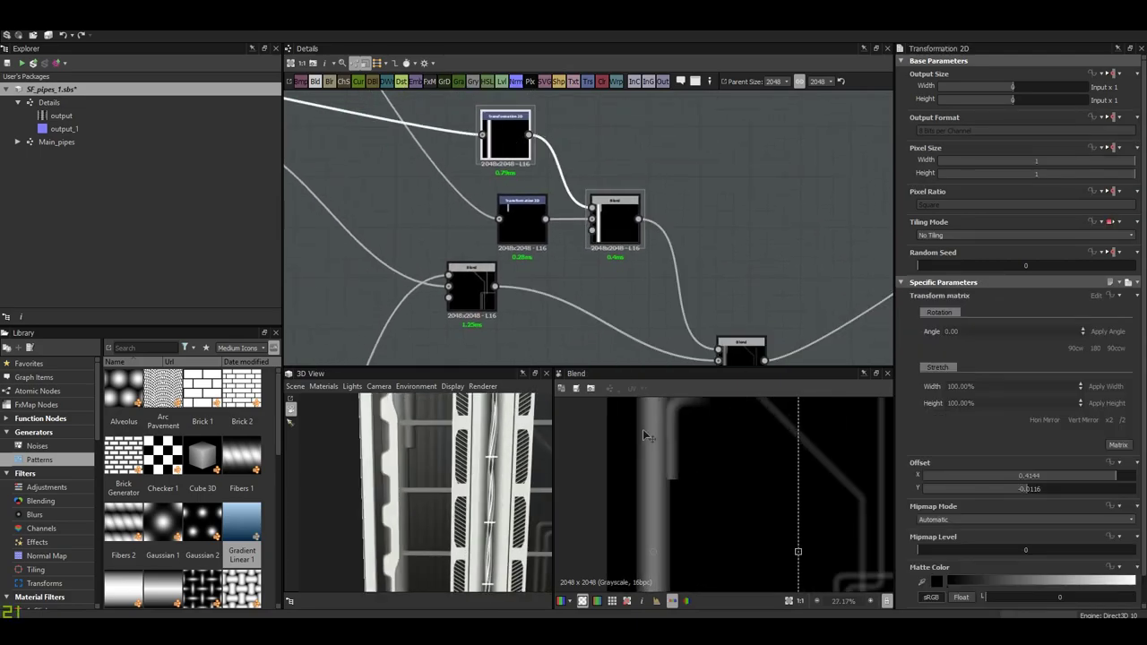
mouse_move(628, 484)
mouse_down()
mouse_move(664, 487)
mouse_move(663, 543)
mouse_move(683, 492)
mouse_up()
- Try a higher opacity on the pipe blend, undo it, and check the 3D preview
scroll(667, 474, up, 5)
scroll(663, 536, up, 3)
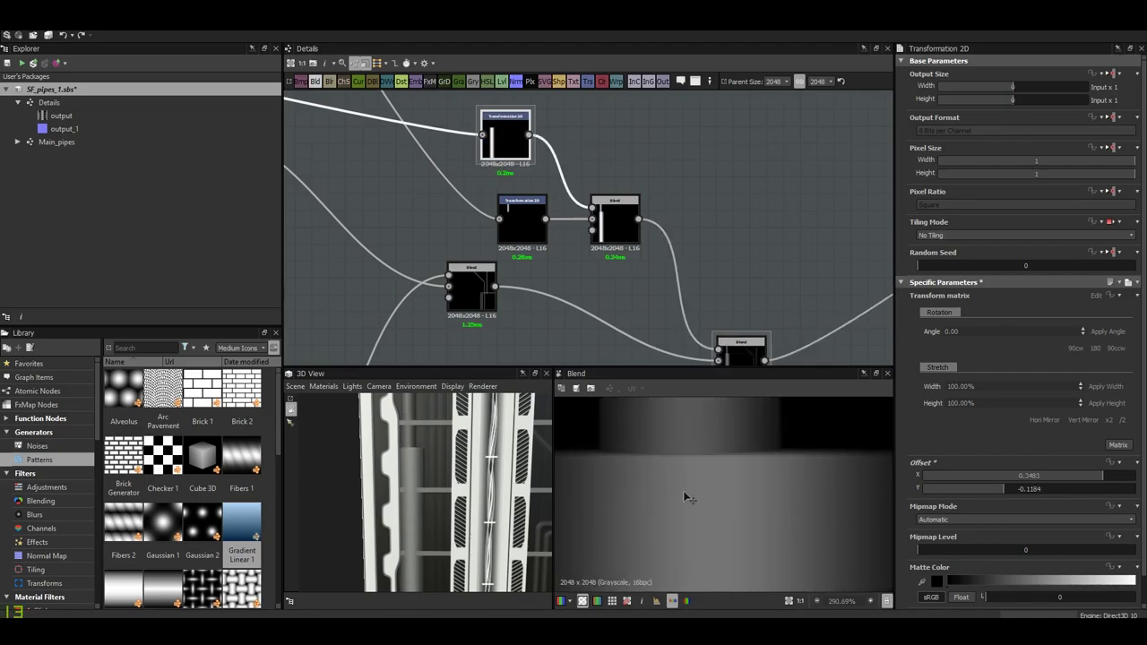
click(615, 219)
drag(1131, 309, 1074, 312)
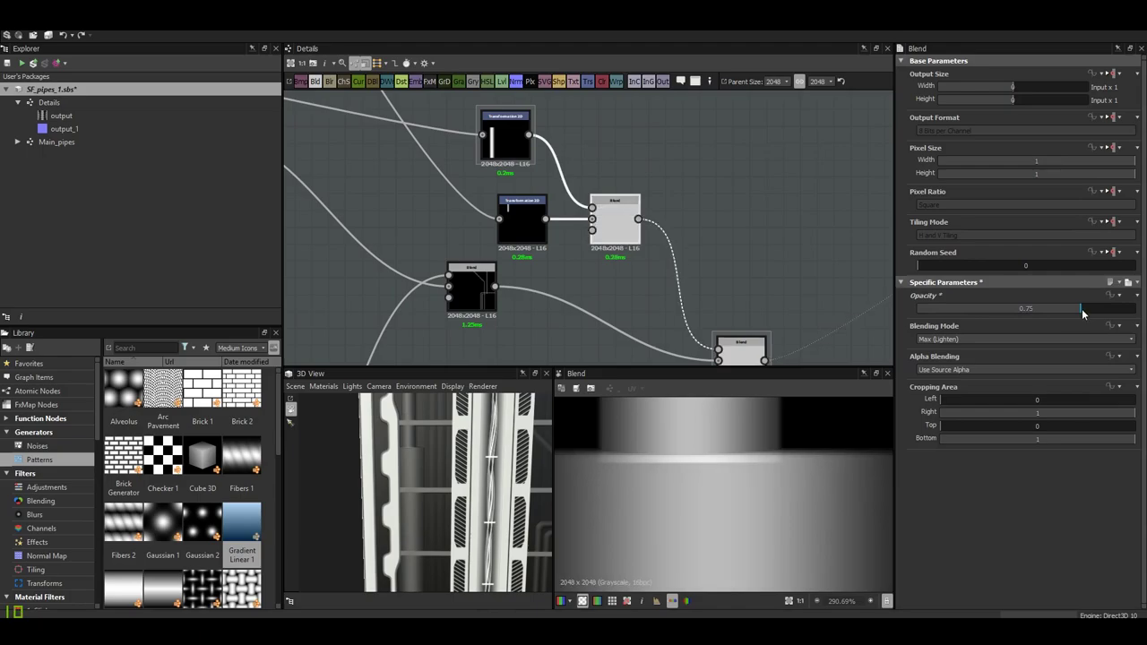
key(ctrl+z)
key(ctrl+z)
scroll(734, 485, down, 6)
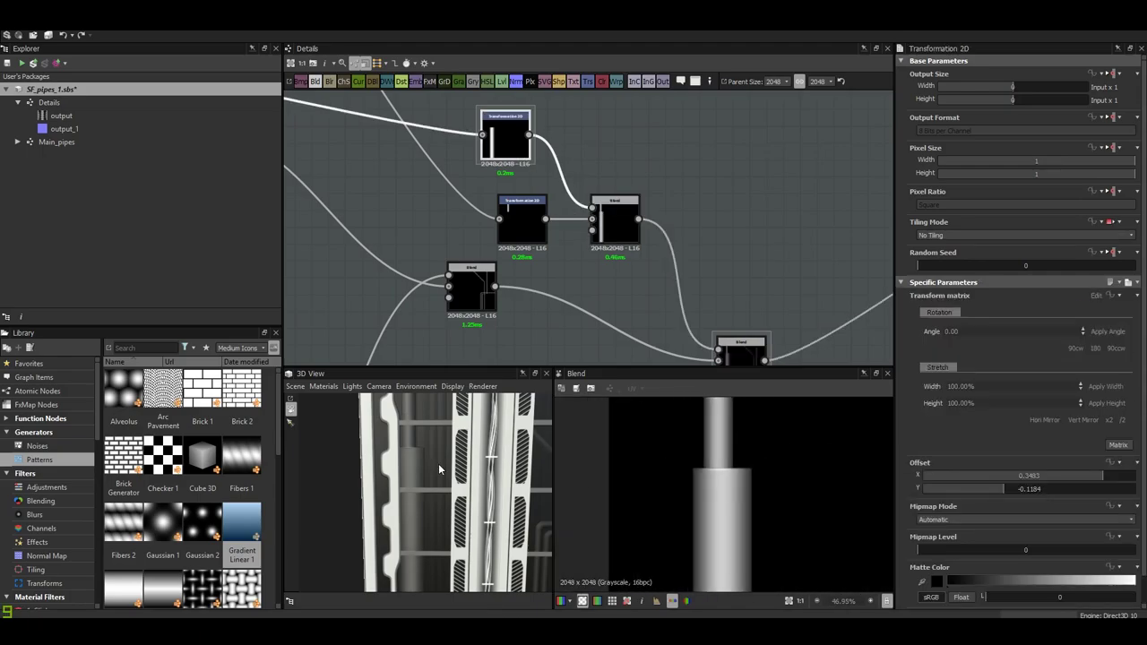
mouse_move(439, 463)
mouse_down()
mouse_move(424, 490)
mouse_move(507, 439)
mouse_up()
- Seat the narrower pipe onto the wider one at offset X 0.5666, Y -0.1287
scroll(424, 490, up, 5)
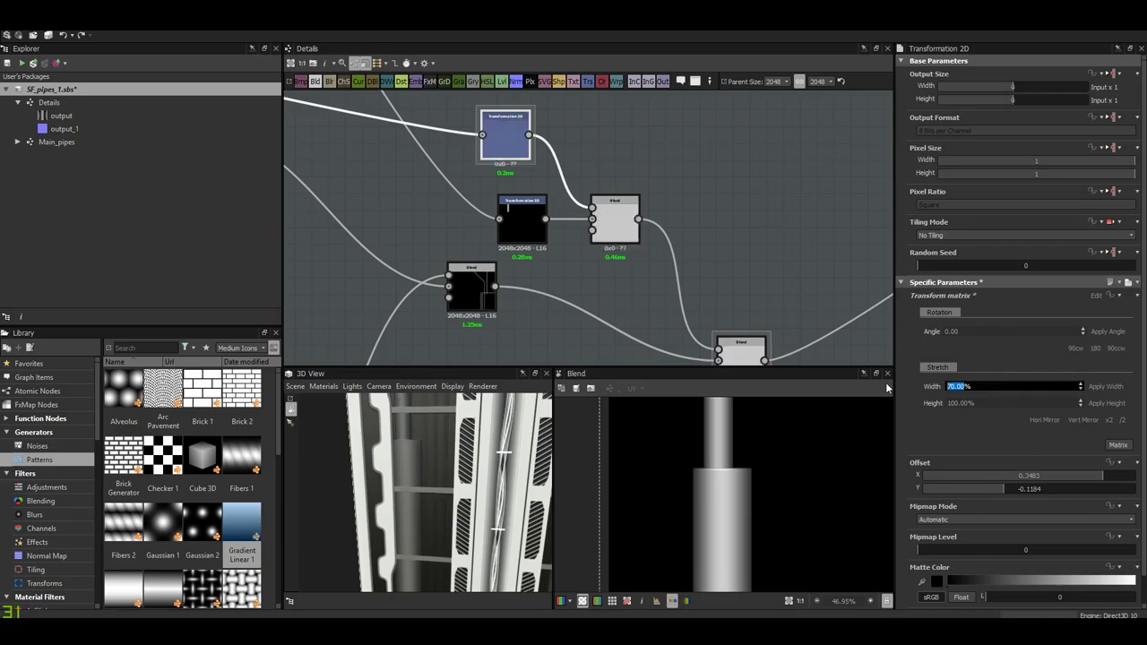
scroll(717, 493, up, 5)
drag(693, 543, 745, 525)
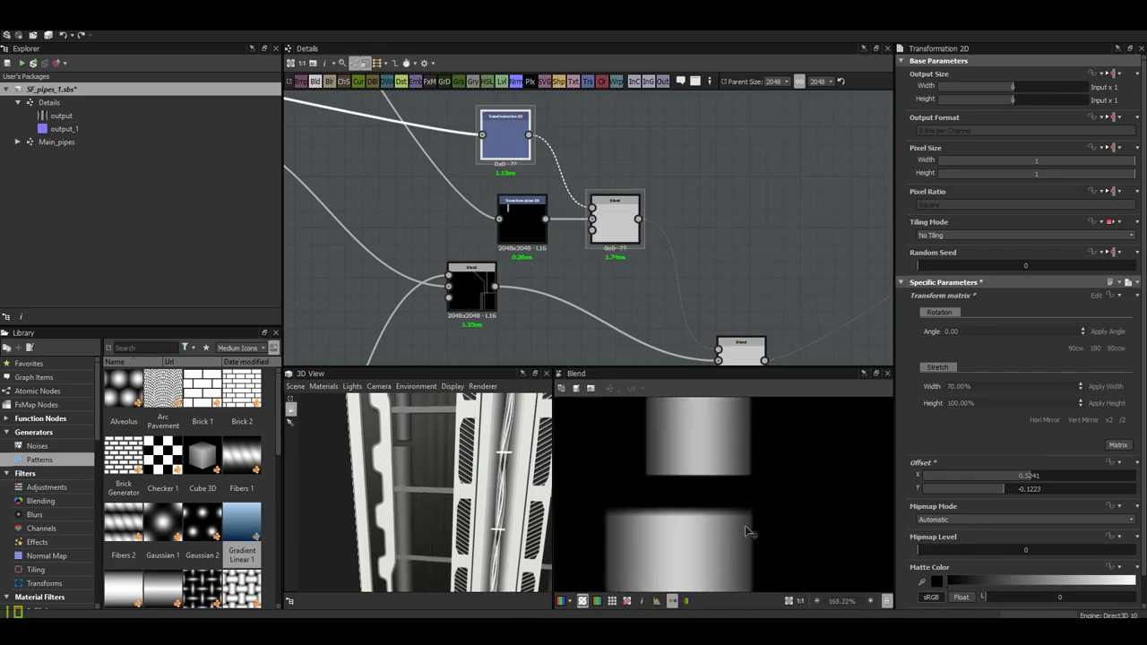
scroll(744, 511, up, 4)
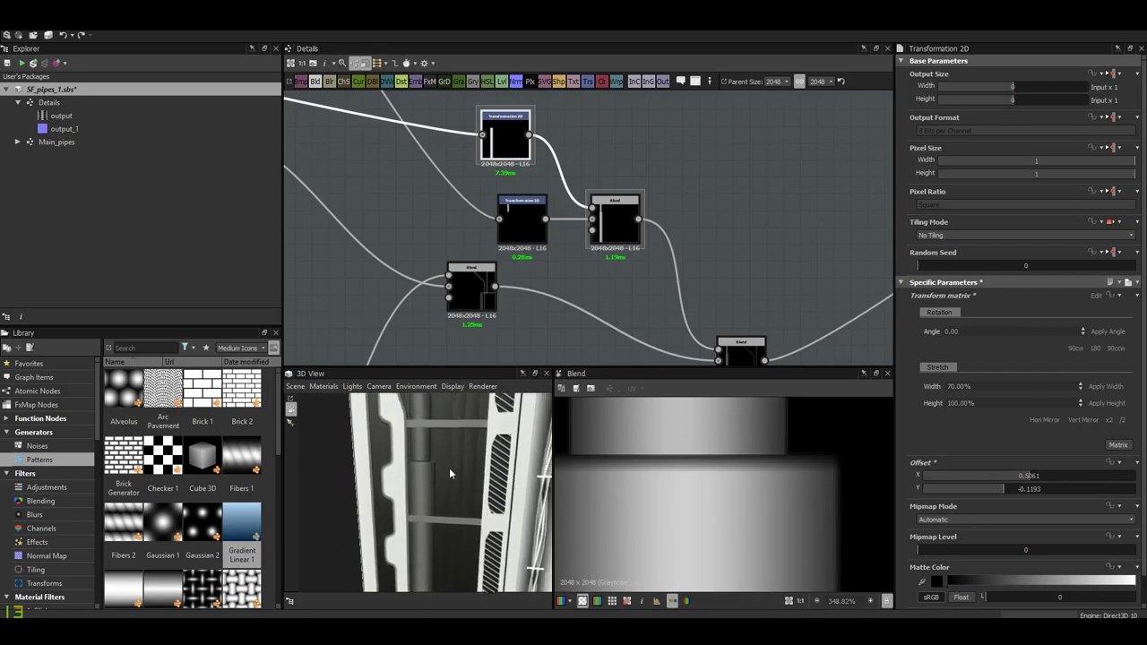
drag(450, 470, 709, 489)
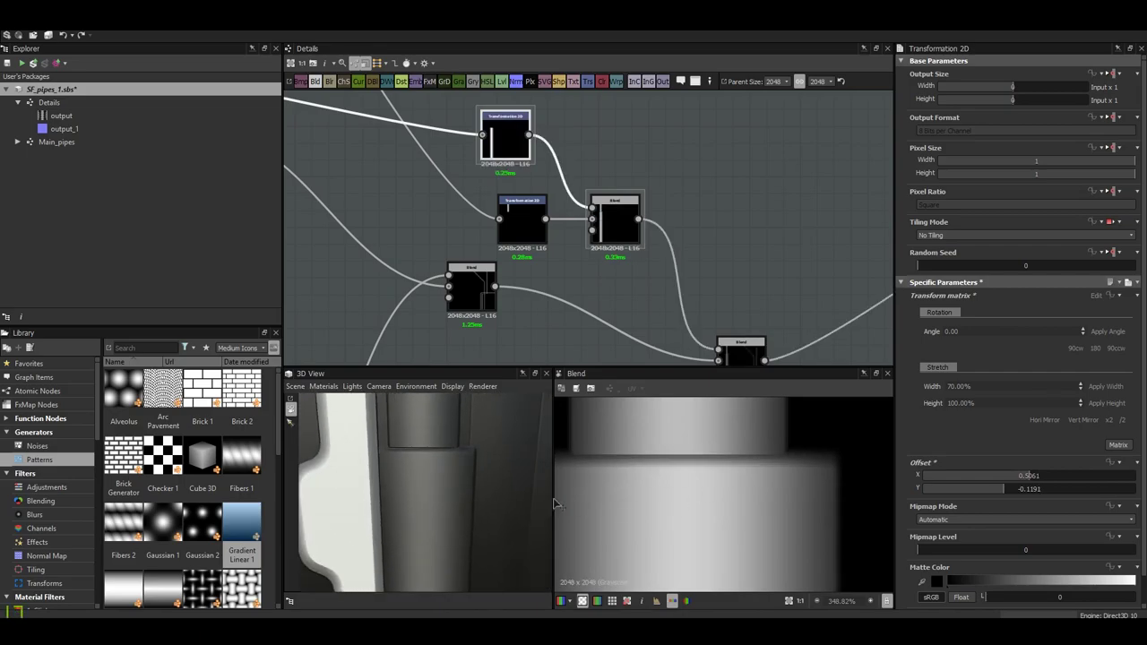
scroll(462, 464, up, 3)
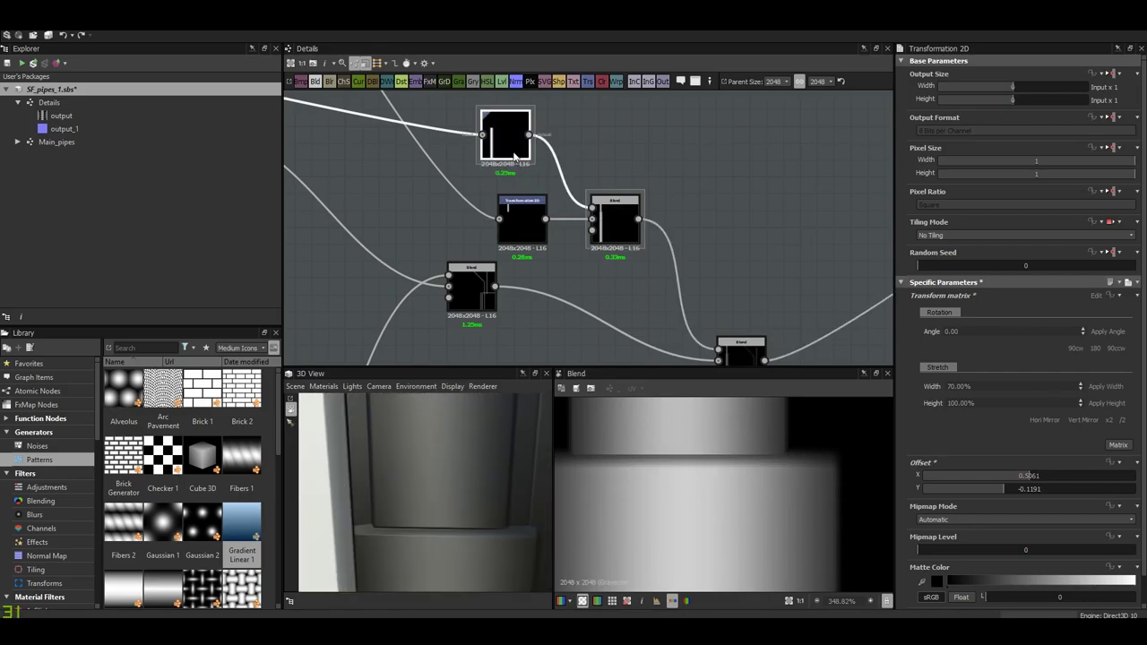
double_click(515, 157)
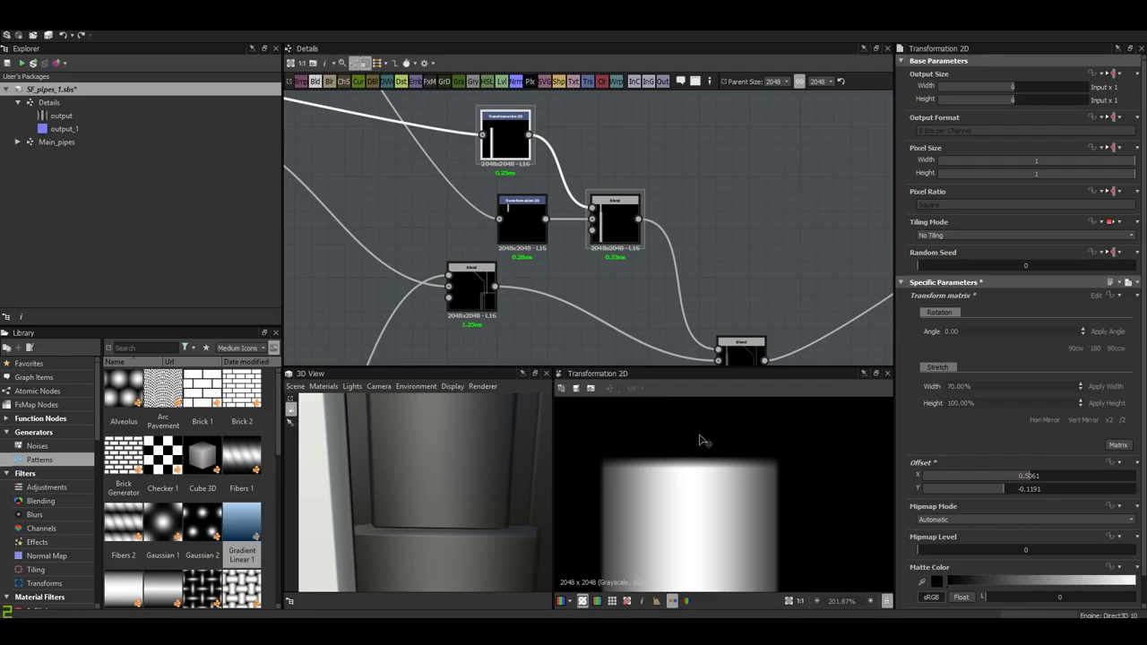
scroll(717, 493, down, 10)
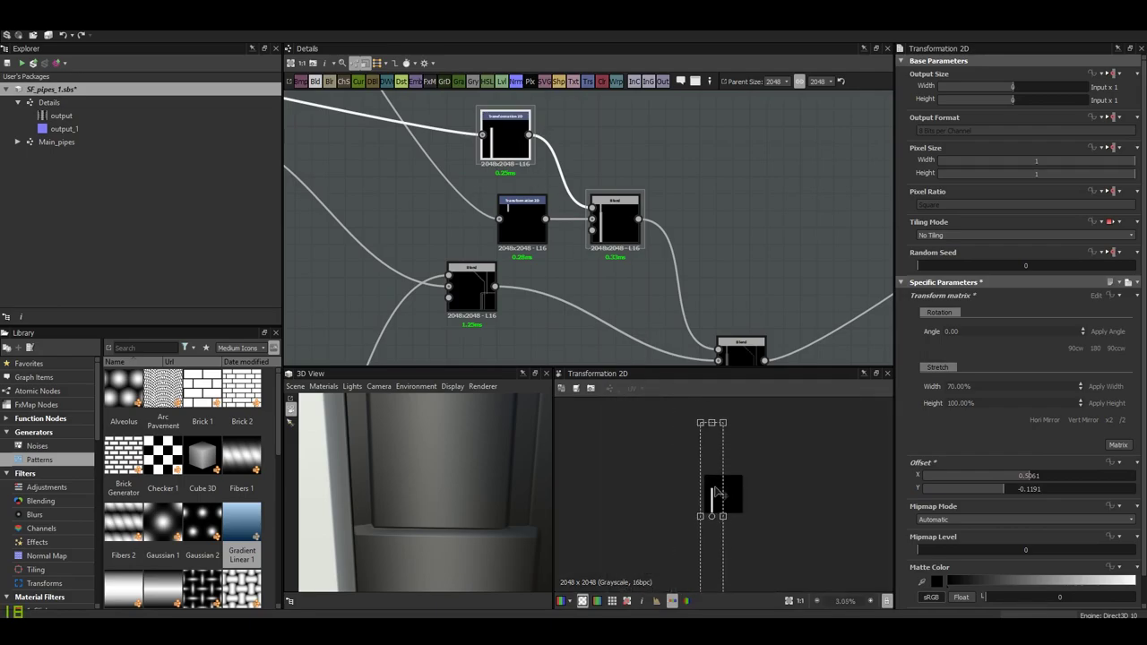
scroll(717, 486, up, 5)
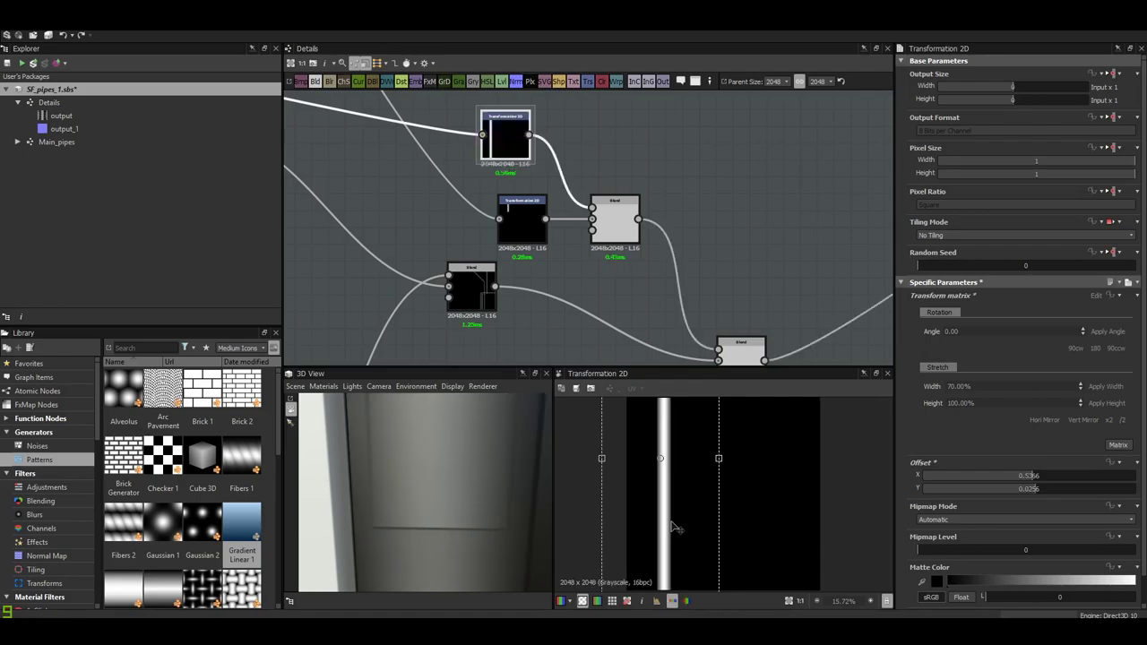
mouse_move(671, 530)
mouse_down()
mouse_move(687, 523)
mouse_move(660, 503)
mouse_up()
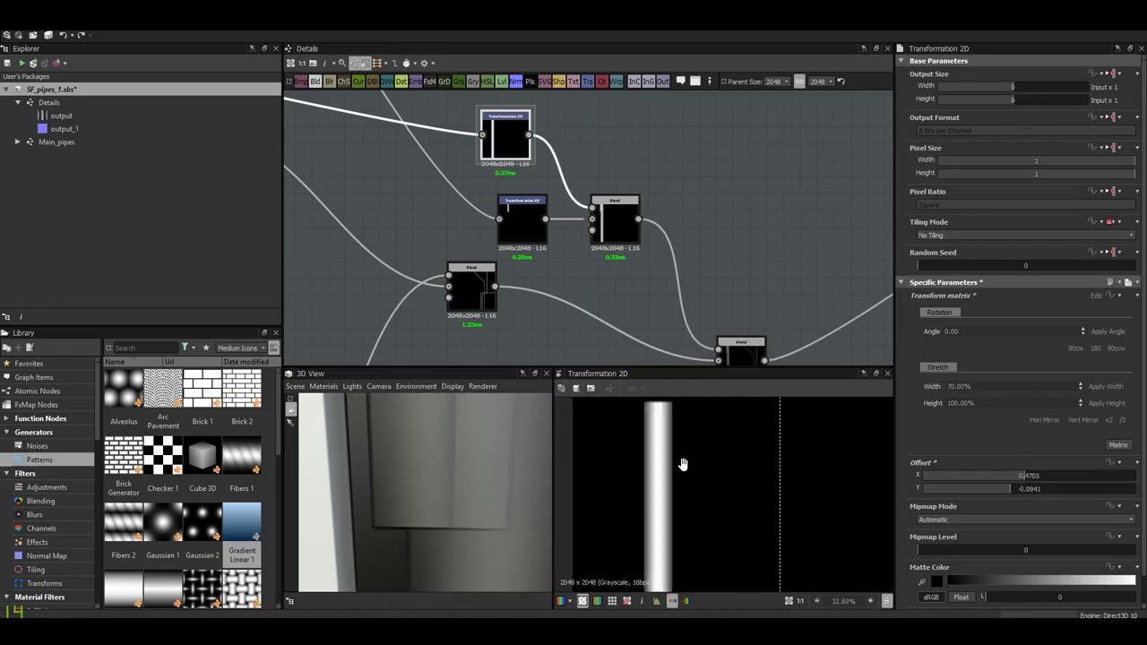
scroll(659, 504, up, 8)
middle_drag(660, 503, 743, 545)
- Move the elbow pipe piece upward and recheck the vertical pipe's transform
double_click(618, 228)
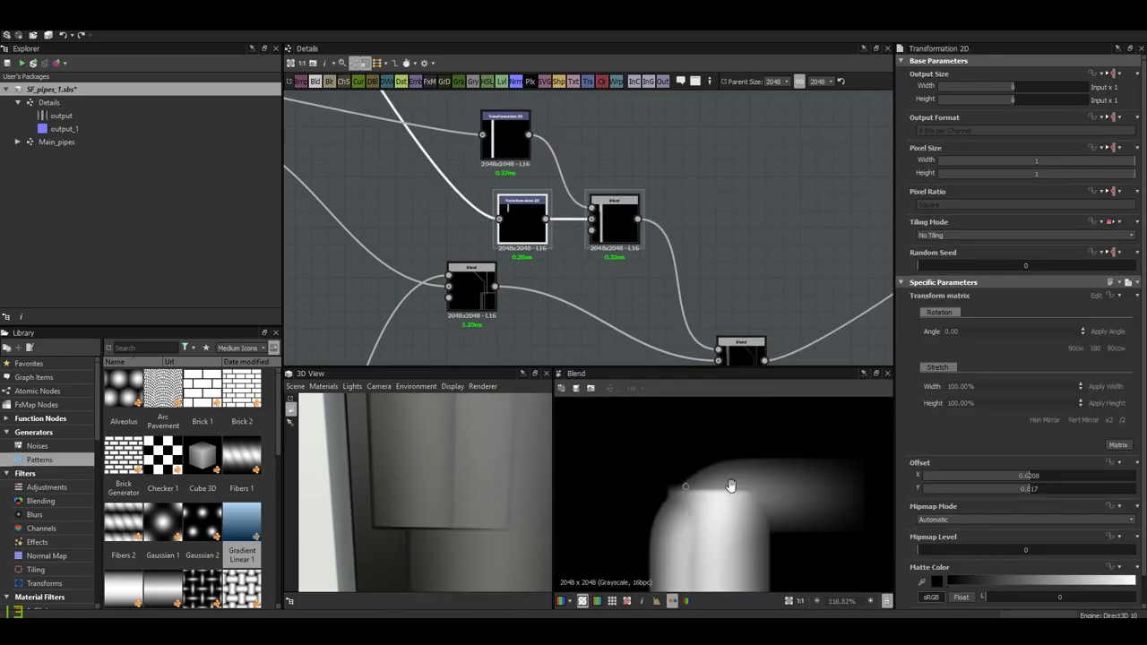
click(523, 220)
scroll(700, 555, down, 5)
drag(712, 457, 716, 427)
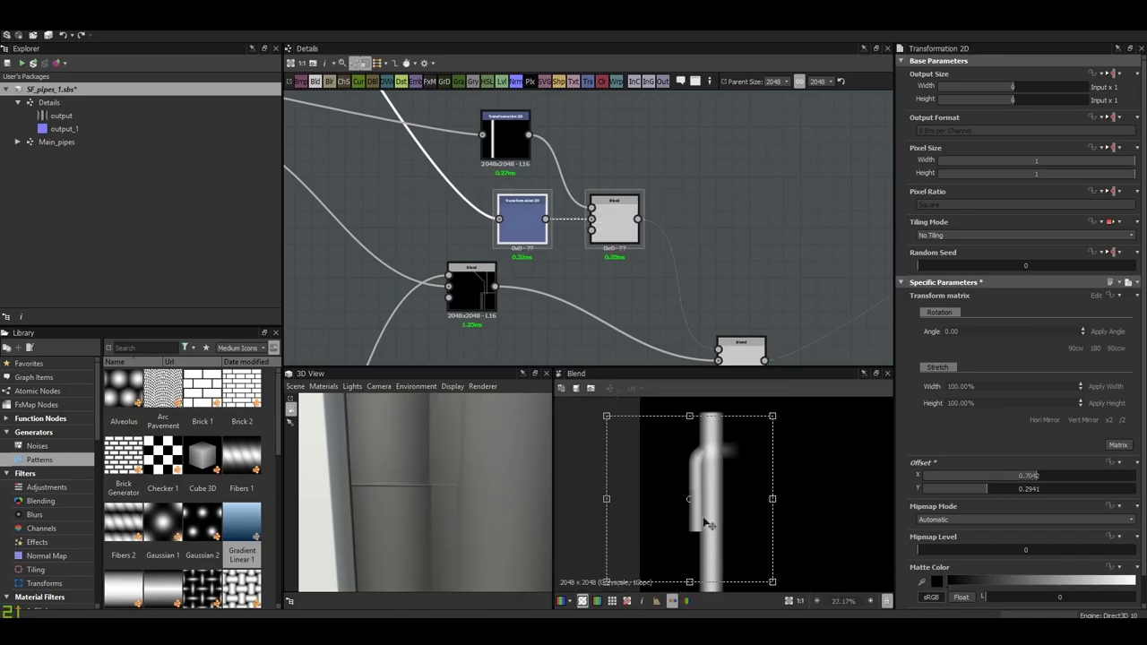
click(507, 148)
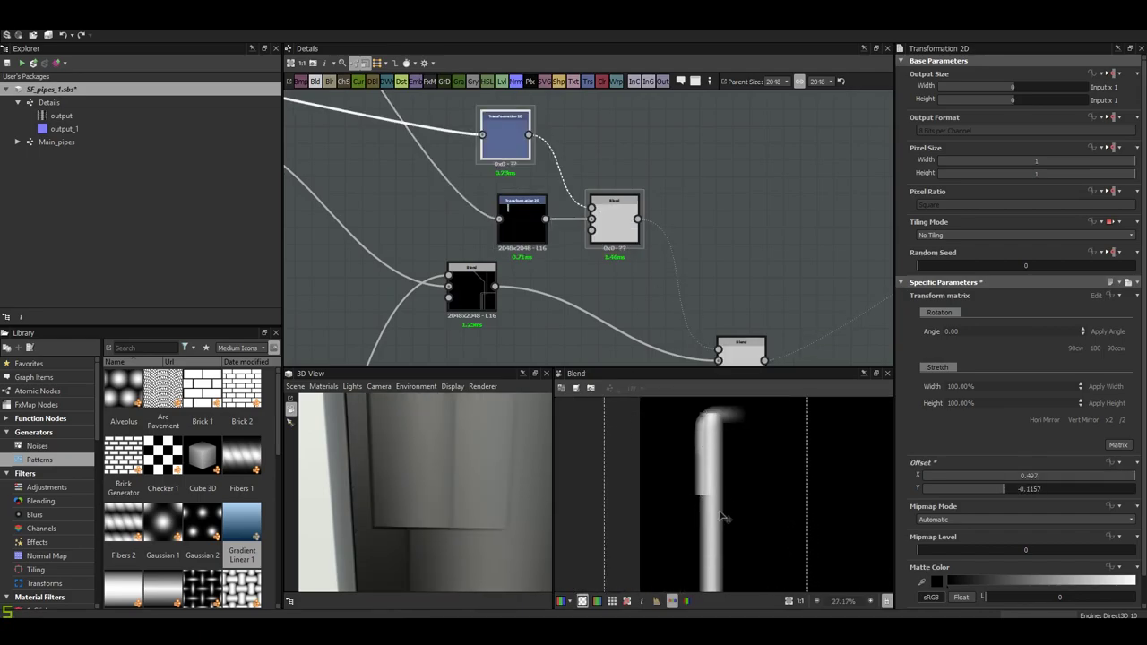
scroll(695, 542, up, 5)
scroll(705, 514, up, 2)
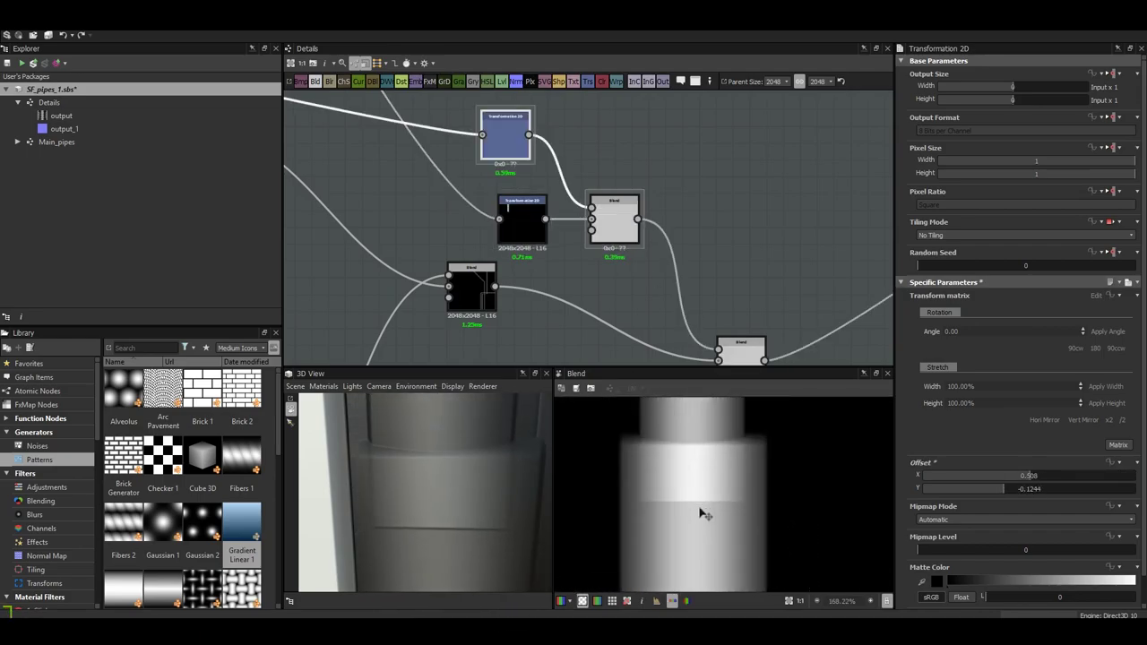
scroll(707, 528, up, 4)
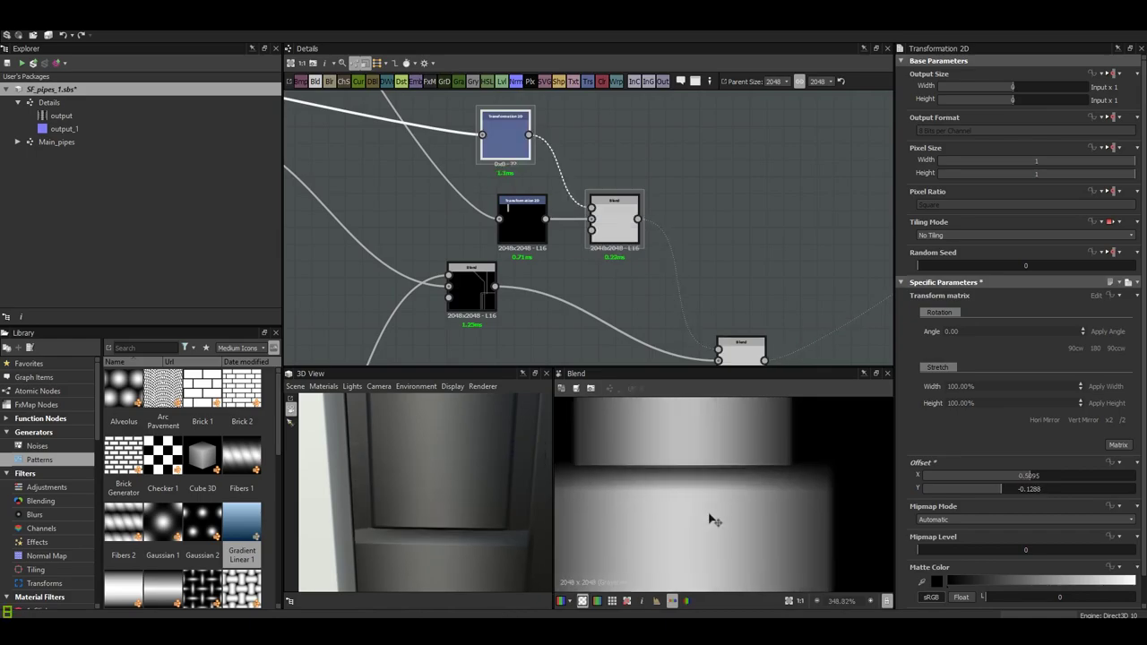
scroll(717, 520, down, 1)
scroll(723, 525, down, 1)
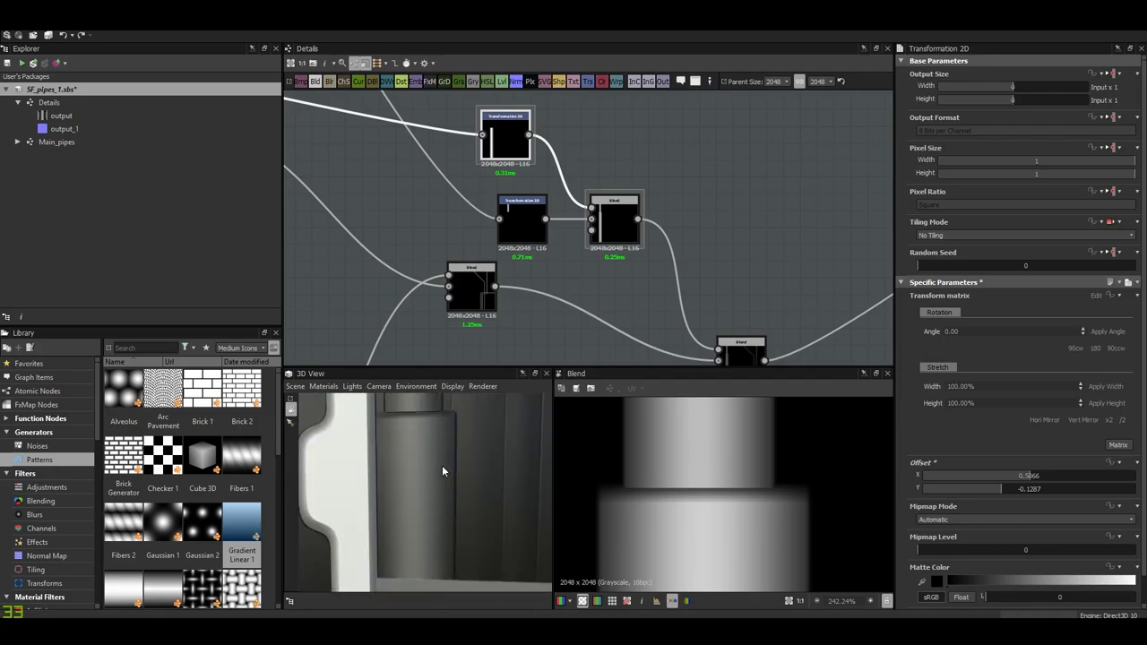
scroll(693, 517, up, 4)
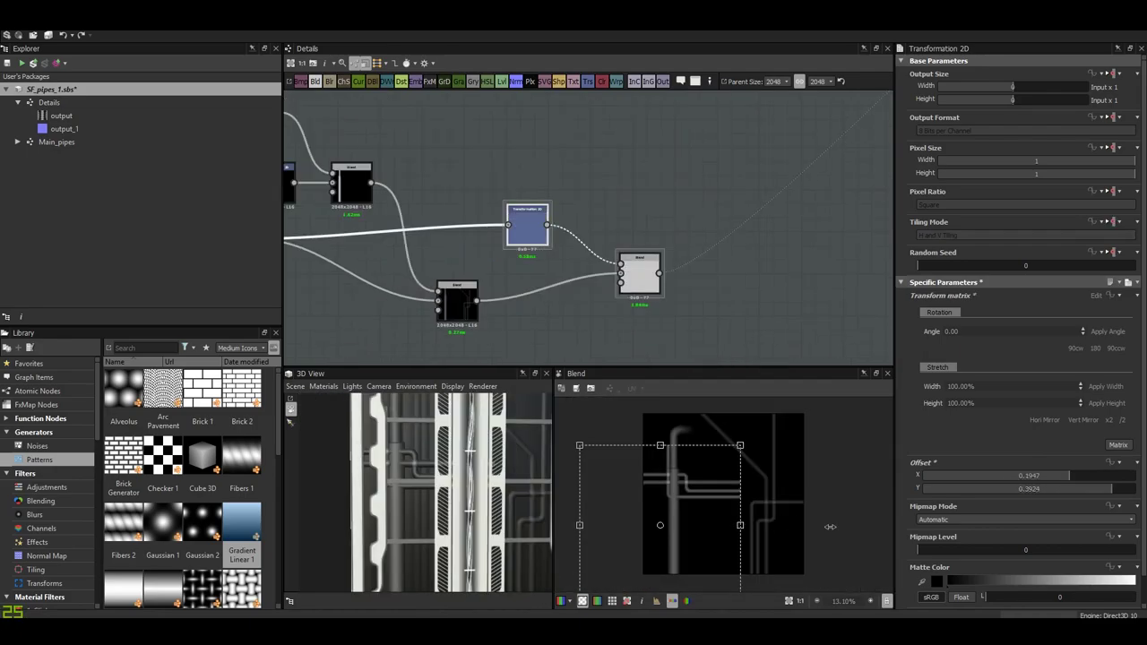
- Drag the copied pipes toward the upper left with the Transformation 2D gizmo
drag(866, 527, 725, 521)
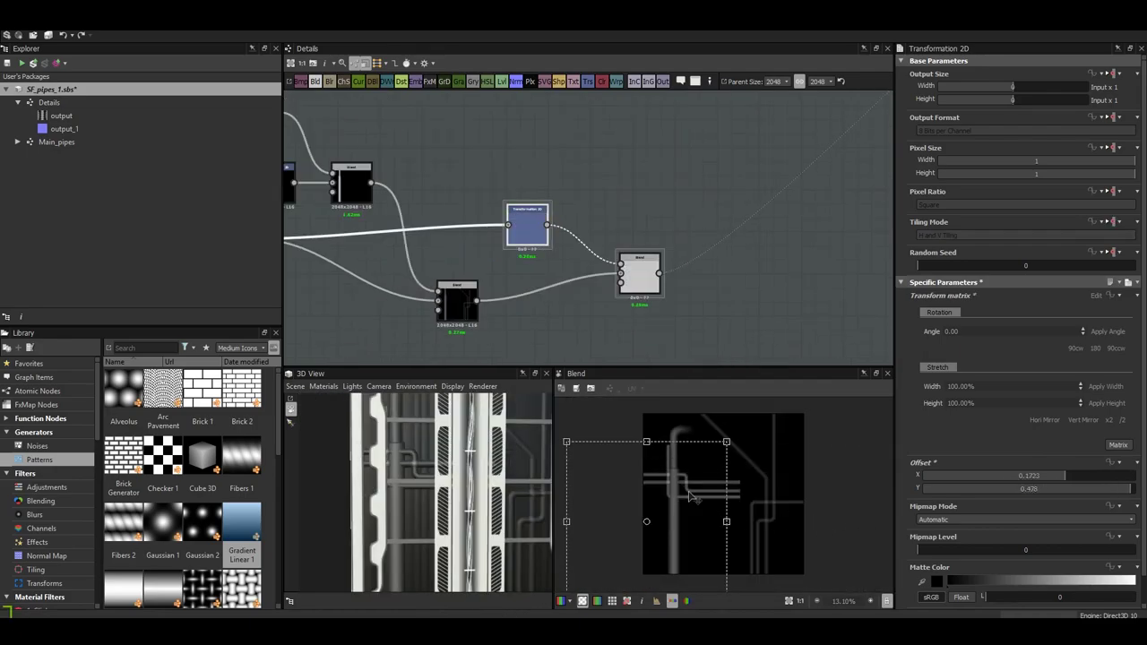
drag(402, 467, 439, 507)
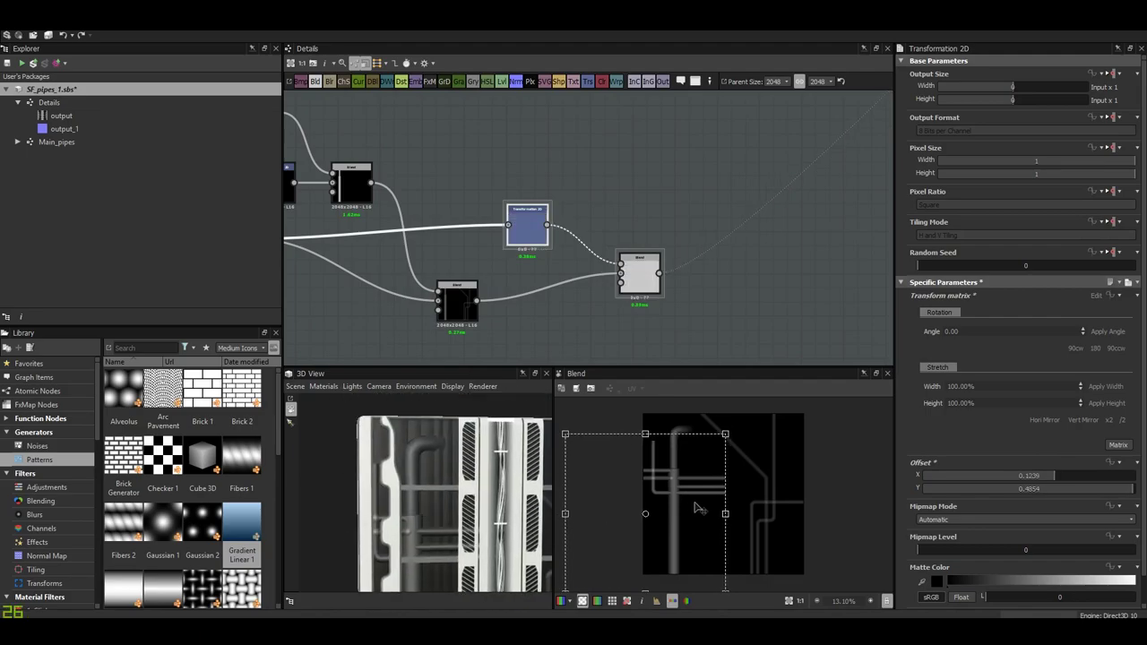
mouse_move(698, 522)
mouse_down()
mouse_move(701, 494)
mouse_move(701, 566)
mouse_up()
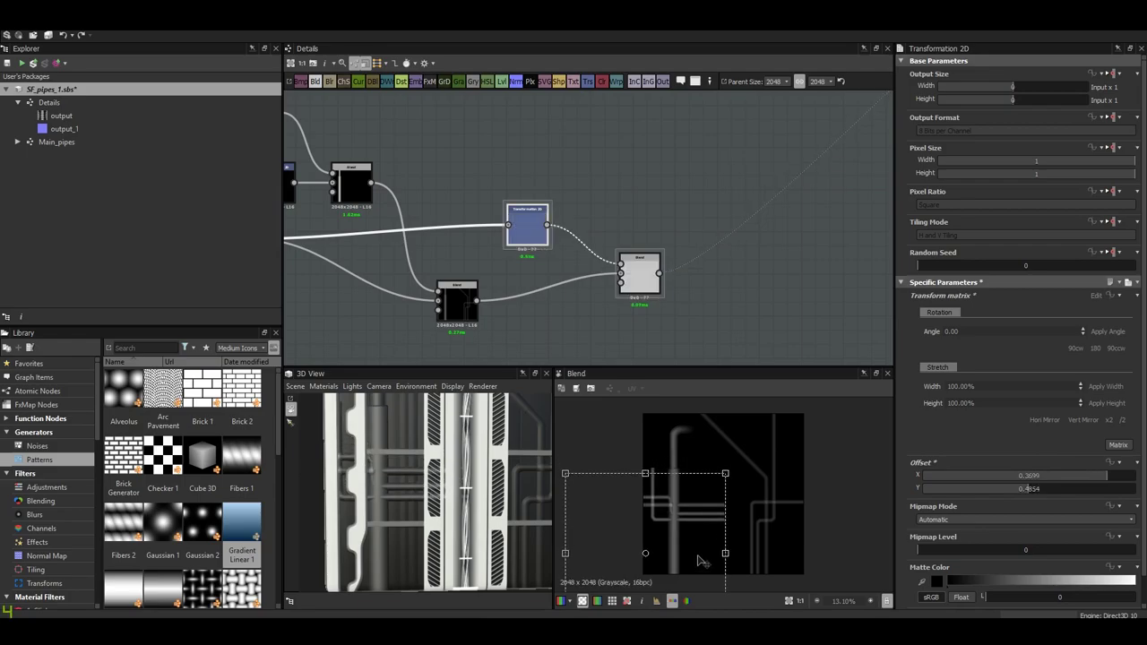
scroll(620, 545, up, 3)
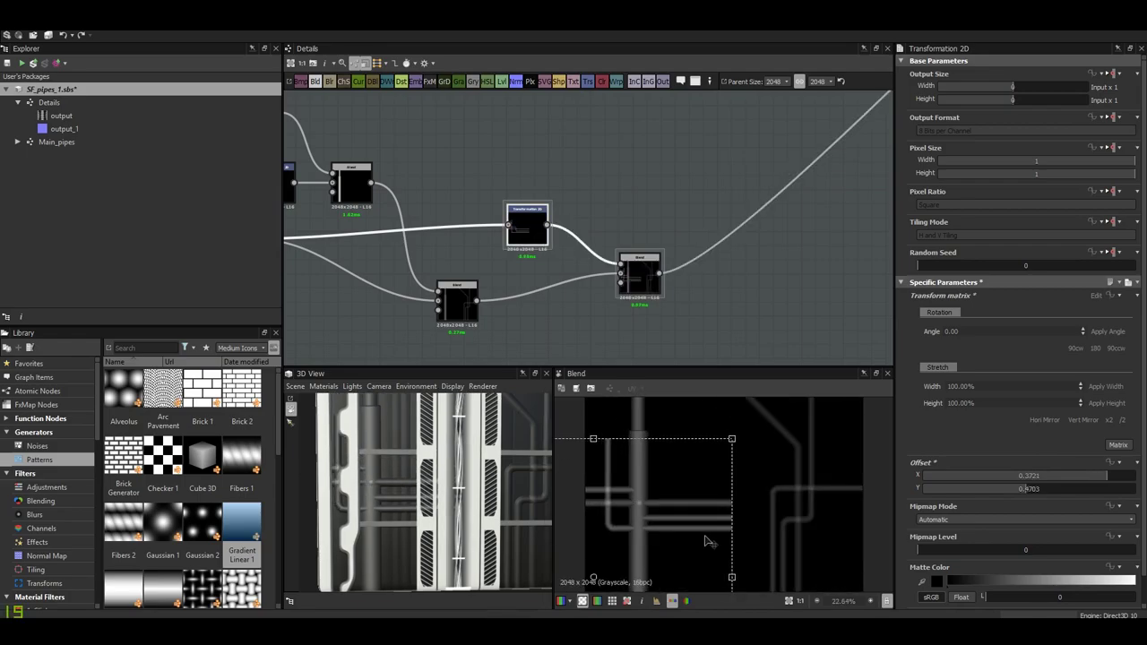
scroll(430, 510, up, 3)
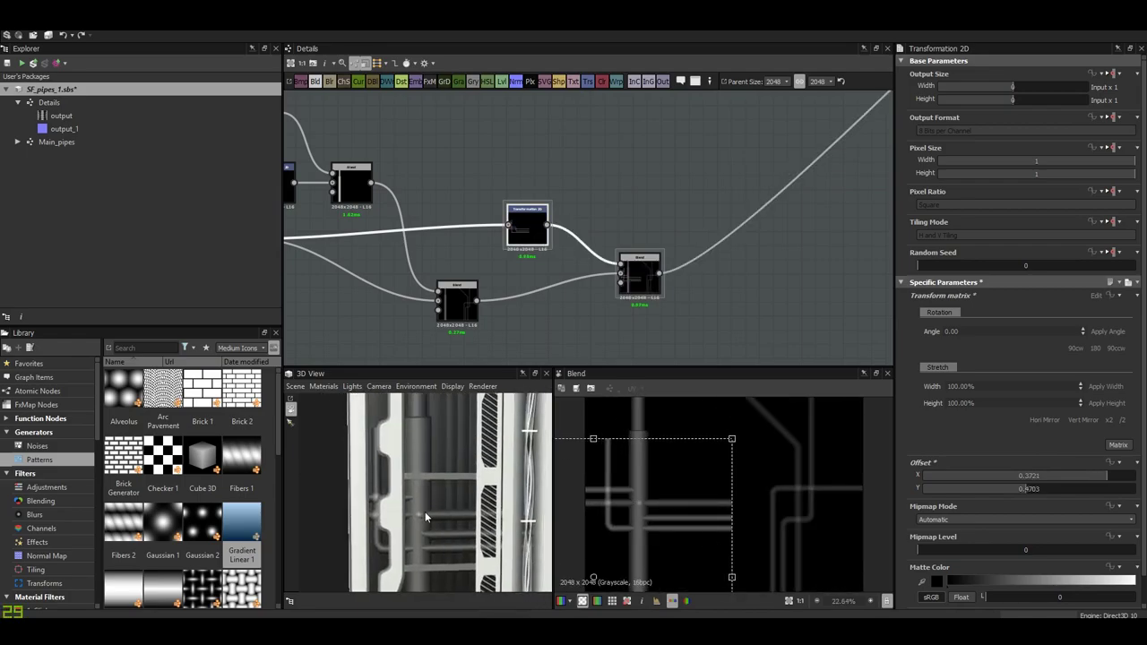
scroll(424, 512, down, 3)
- Try pipe blend opacities of 0.34, 0.15 and 0.69
click(640, 273)
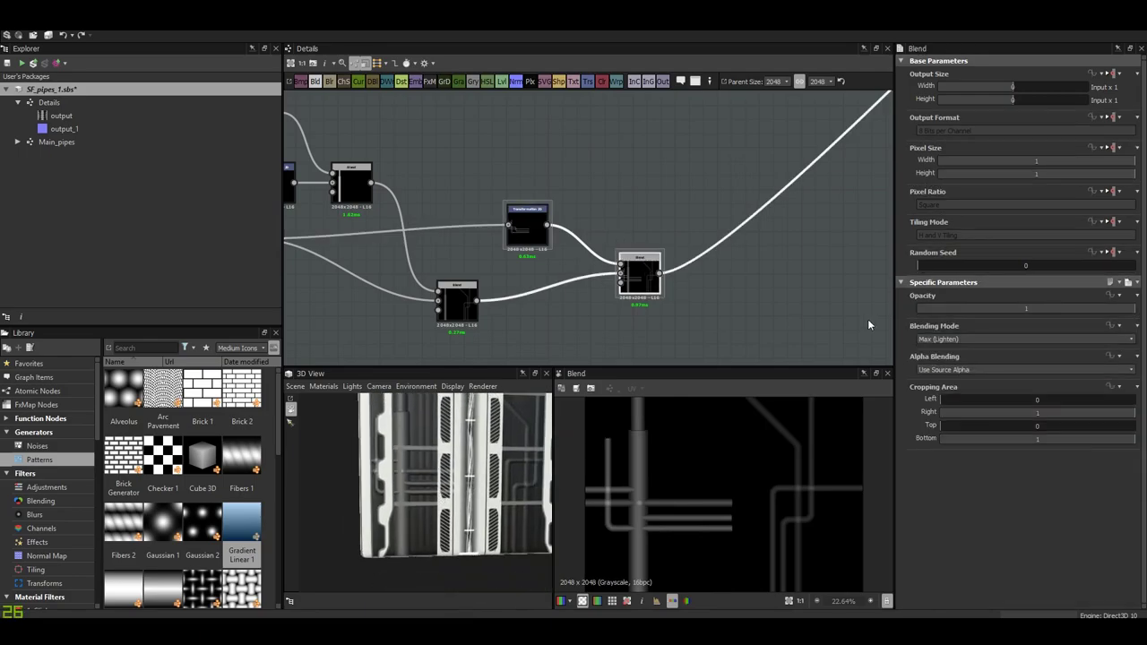
drag(1050, 306, 992, 307)
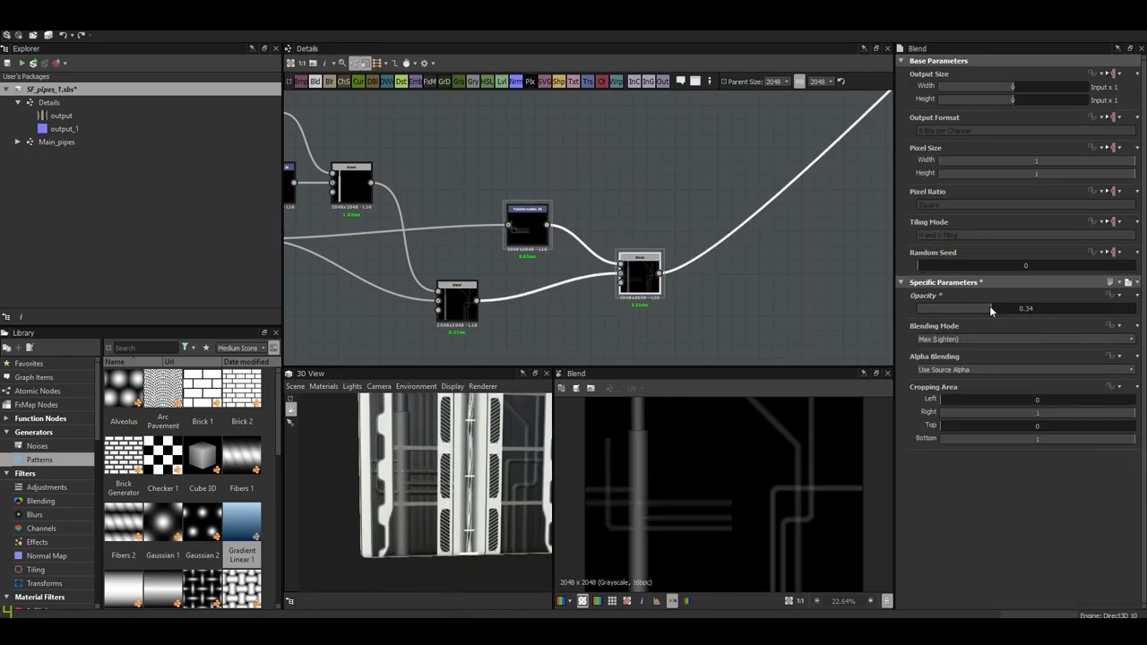
scroll(450, 492, up, 3)
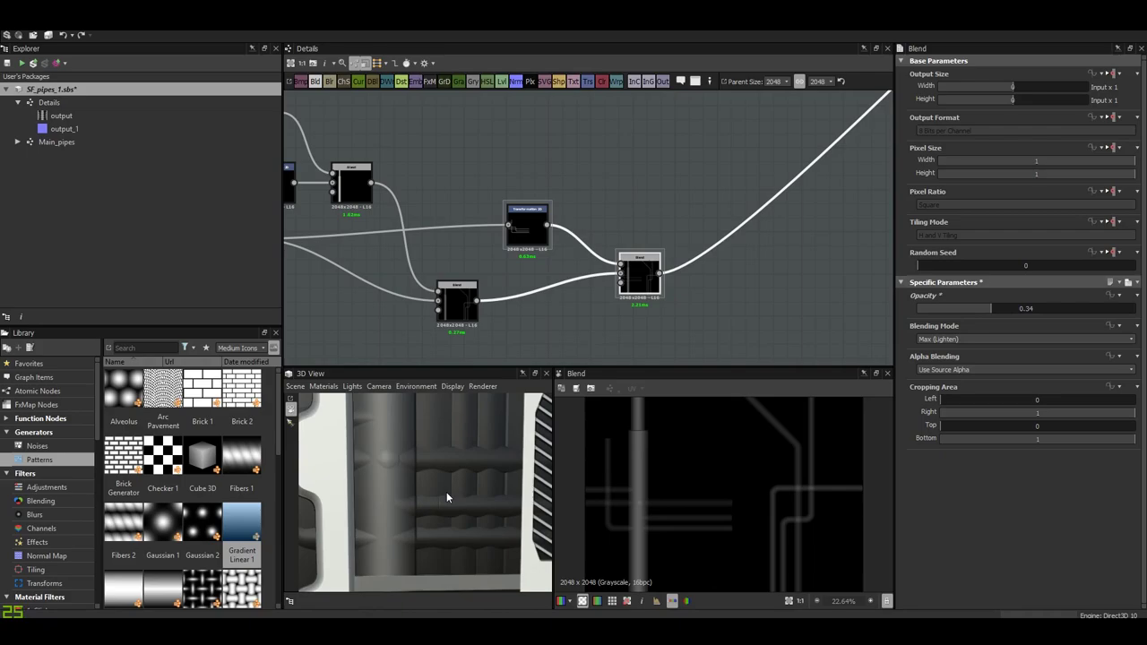
drag(969, 309, 951, 314)
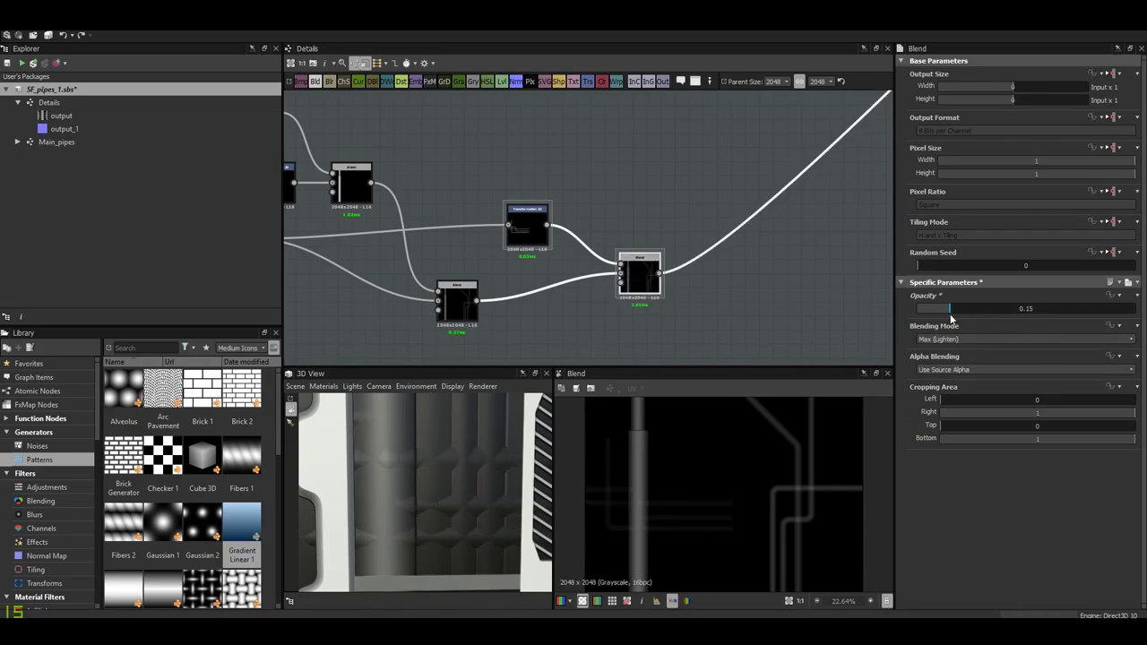
drag(1033, 311, 1066, 308)
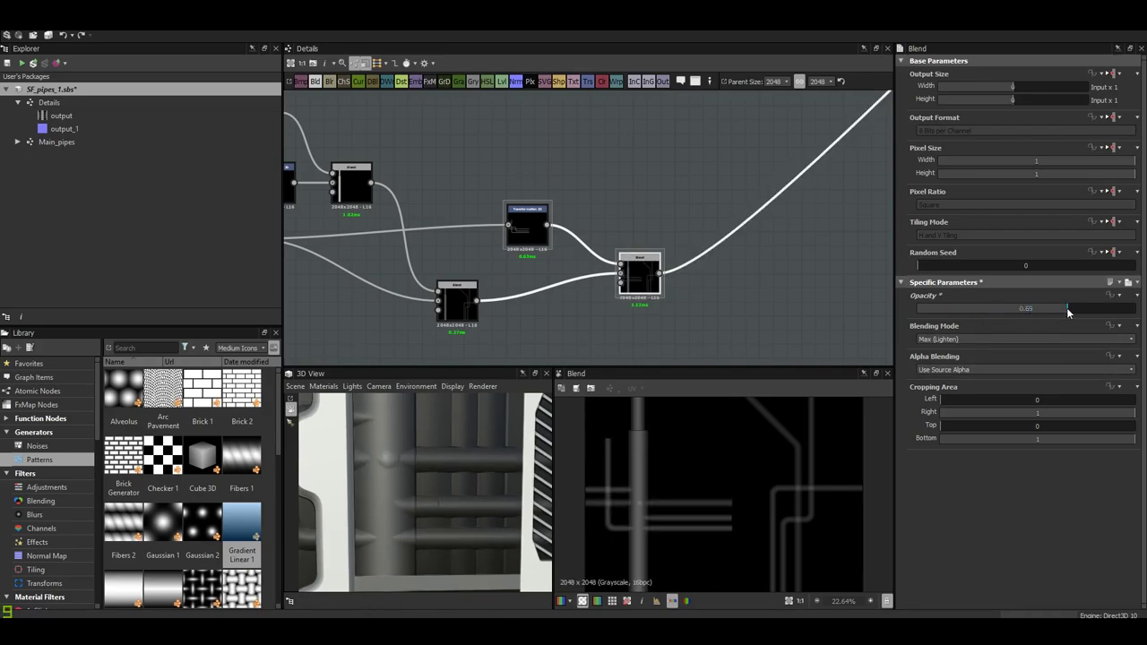
scroll(461, 505, down, 3)
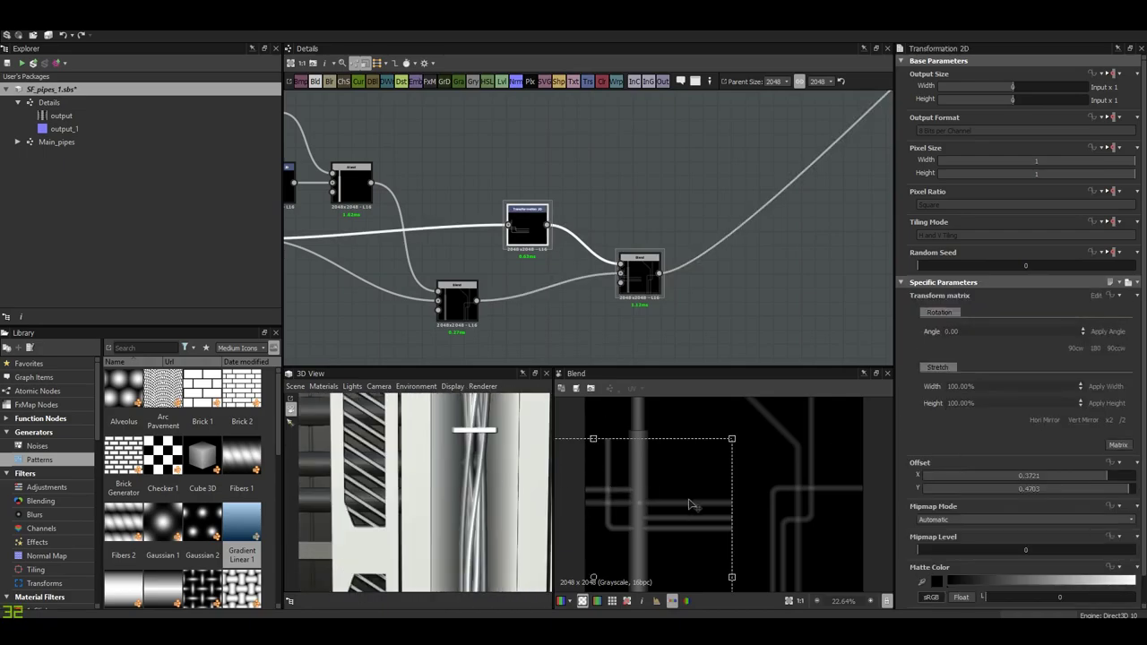
- Fine-tune the copied pipes' position, set blend opacity to 0.9, and save SF_pipes_1.sbs
drag(686, 512, 662, 511)
mouse_move(488, 507)
mouse_down()
mouse_move(454, 472)
mouse_move(421, 502)
mouse_up()
click(638, 273)
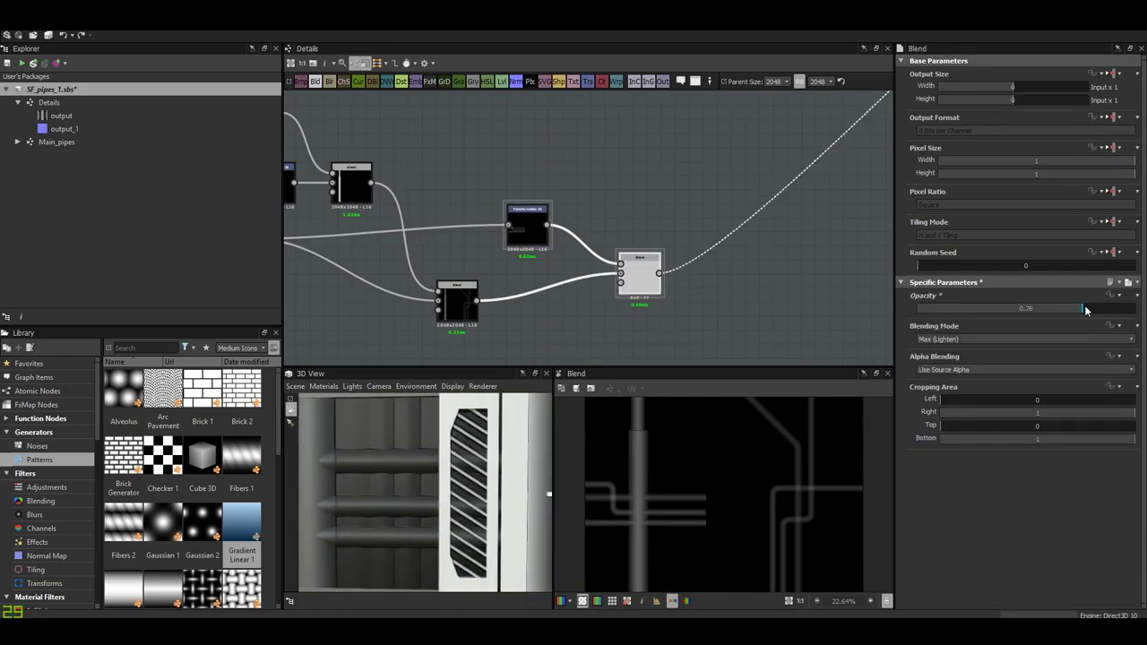
mouse_move(384, 526)
mouse_down()
mouse_move(420, 518)
mouse_move(391, 473)
mouse_move(430, 473)
mouse_move(410, 493)
mouse_move(425, 529)
mouse_up()
key(ctrl+s)
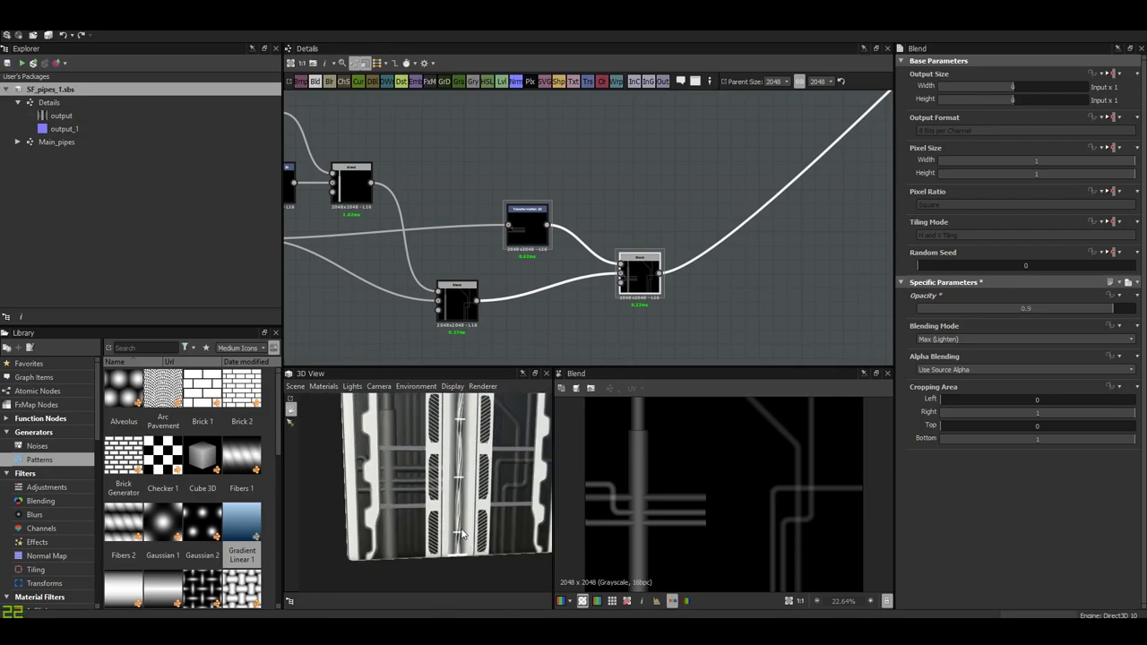
- Add a Transformation 2D on the pipe pattern feeding a new Max (Lighten) Blend
double_click(663, 244)
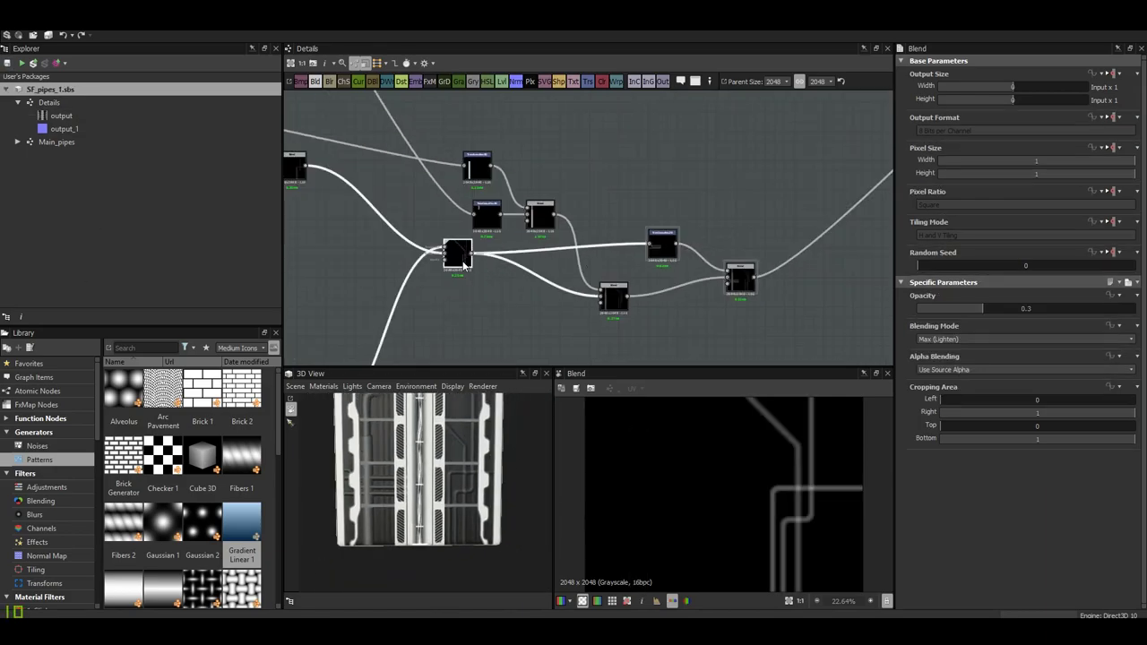
middle_drag(638, 257, 559, 271)
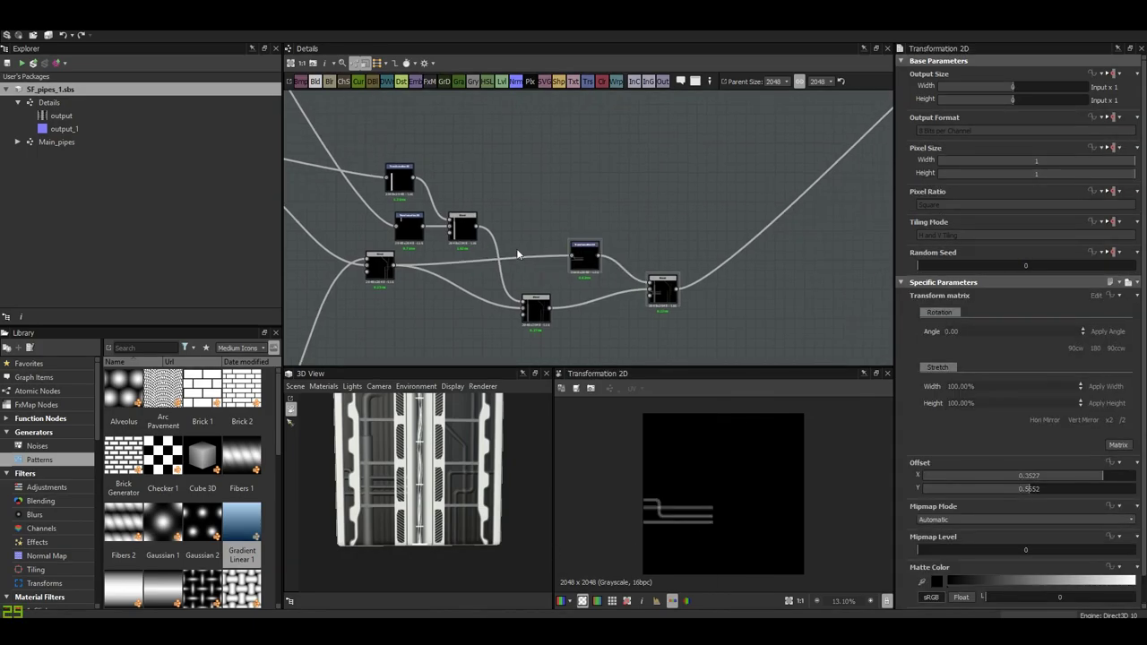
right_click(575, 209)
click(627, 377)
drag(488, 243, 562, 208)
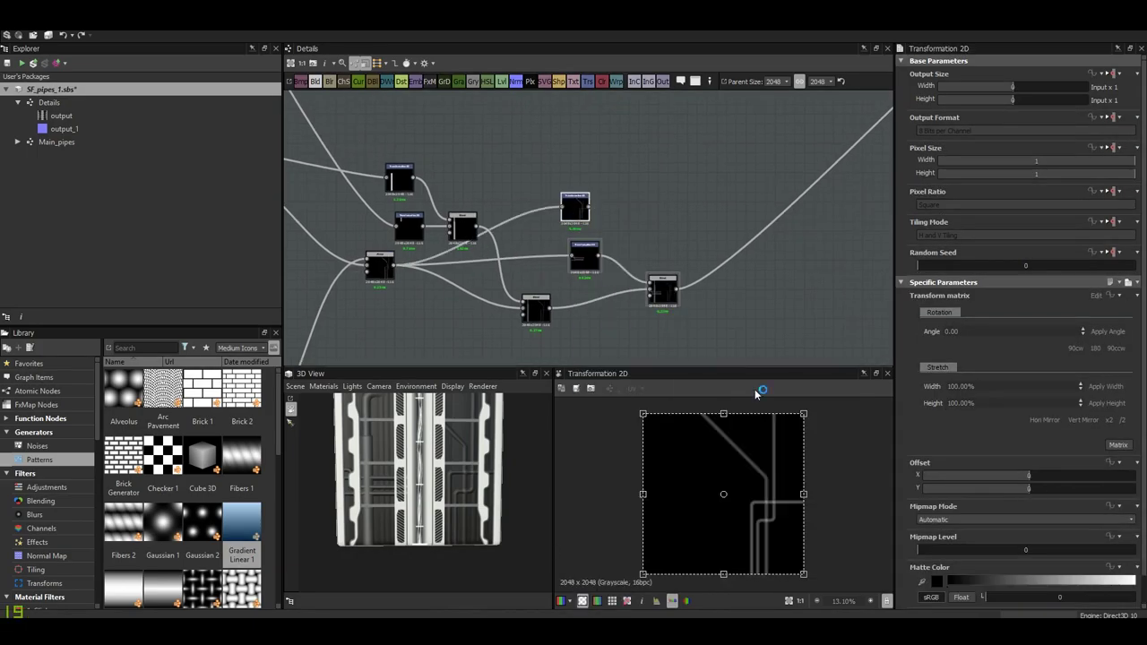
click(314, 82)
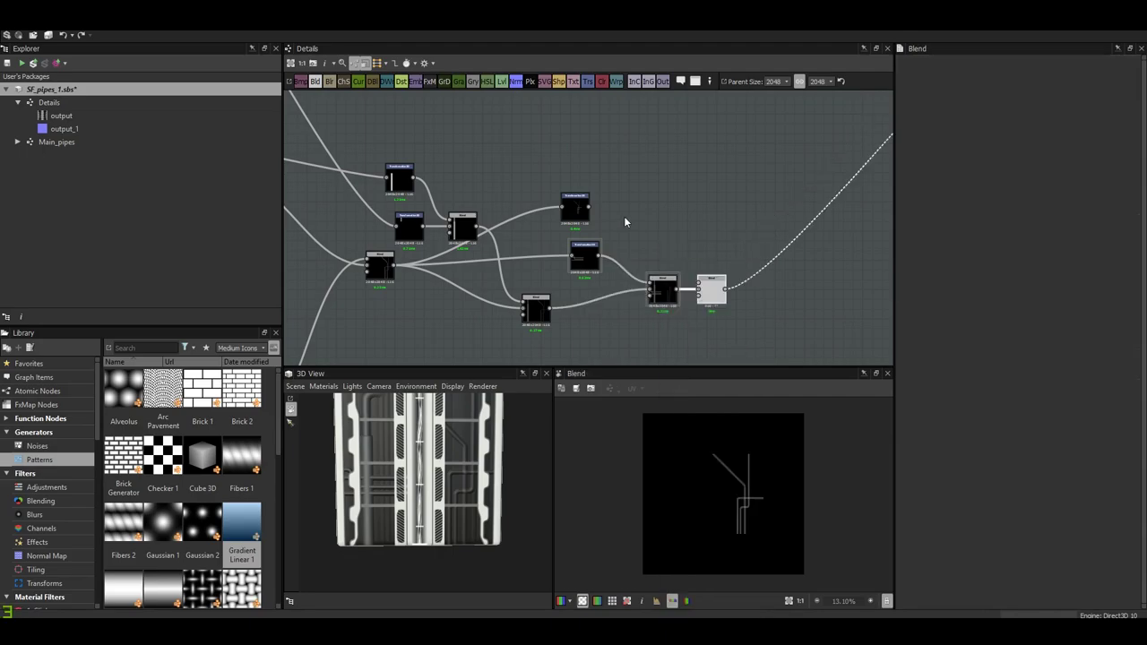
click(951, 339)
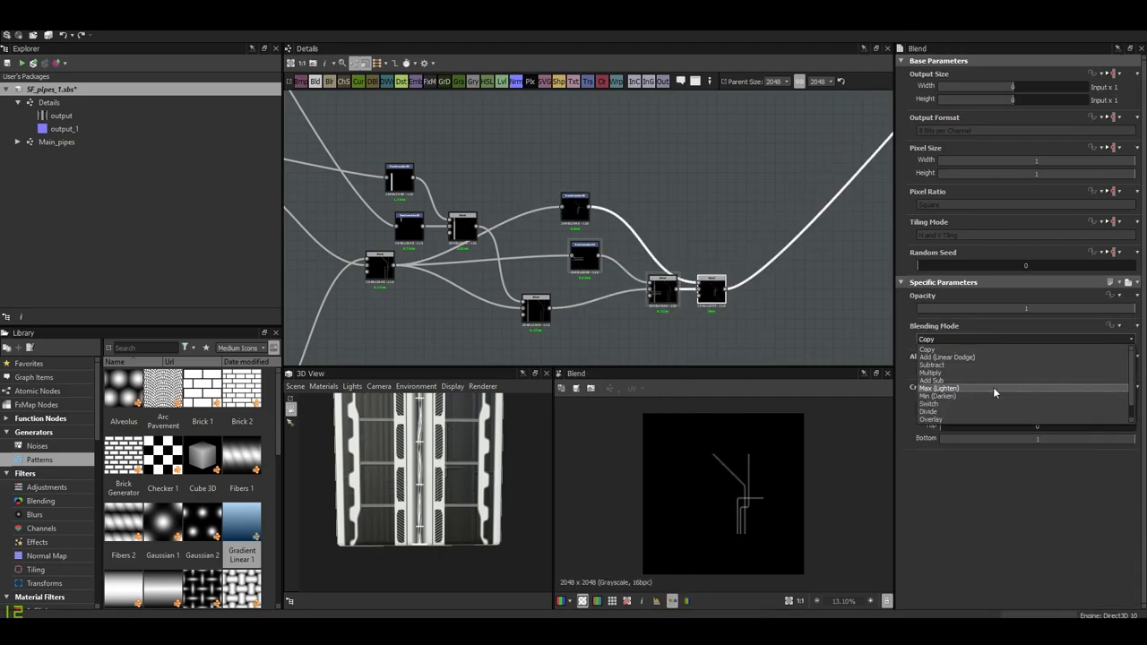
click(993, 387)
- Offset the new pipe copy to the upper left at X -0.1882, Y 0.4845
click(581, 216)
drag(698, 491, 693, 489)
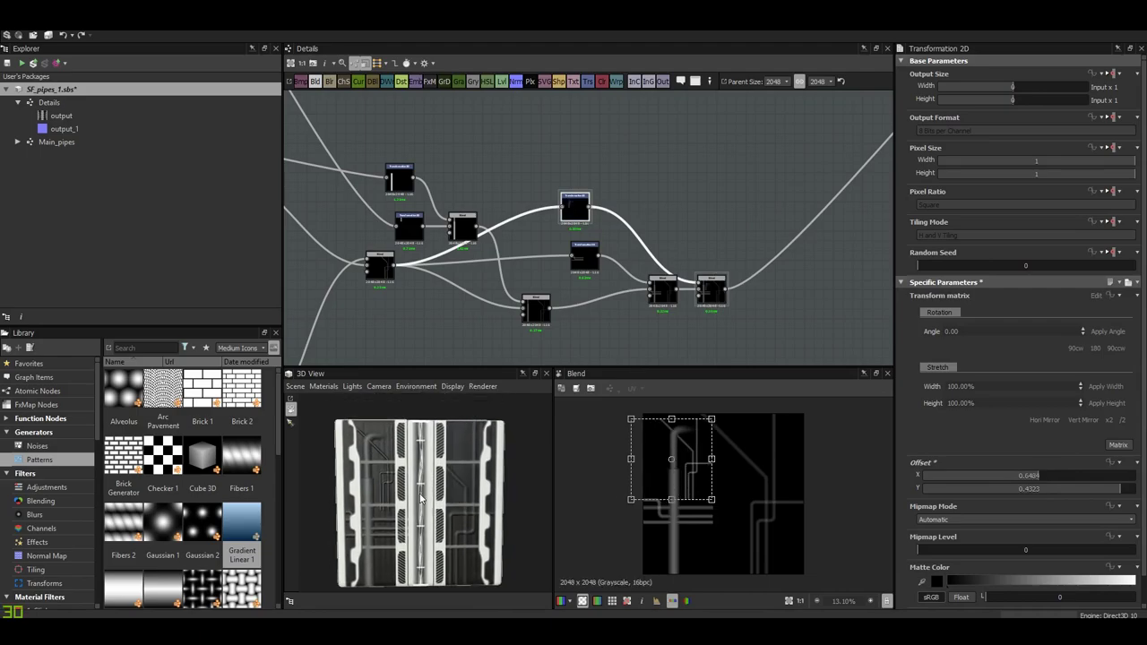
click(1046, 420)
drag(791, 479, 706, 475)
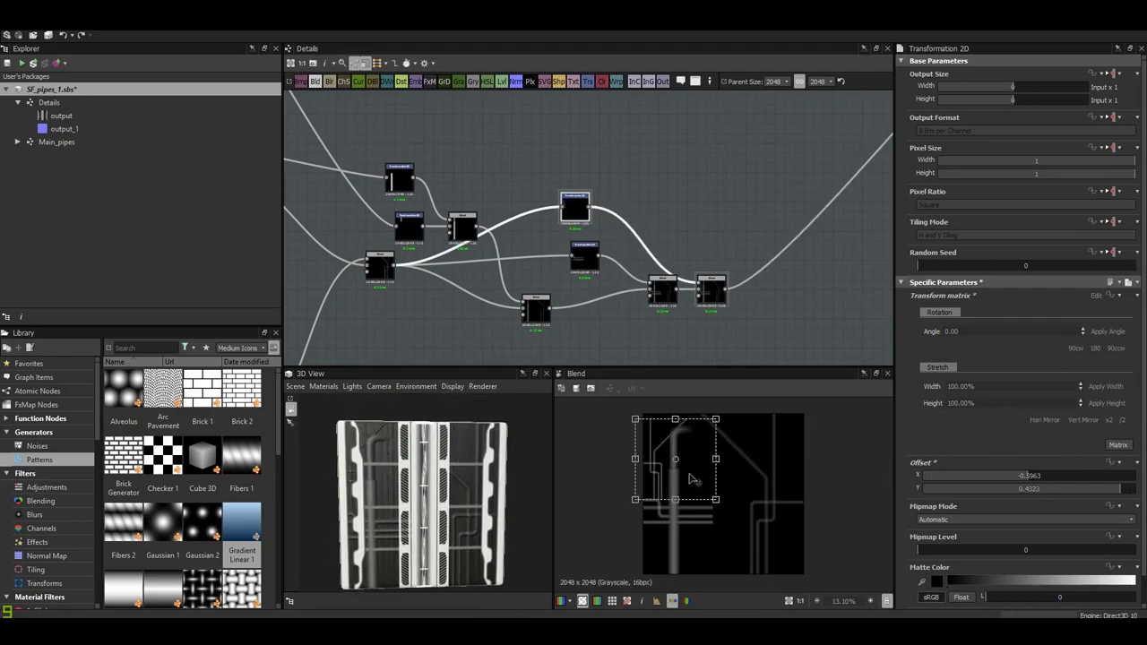
scroll(418, 483, up, 5)
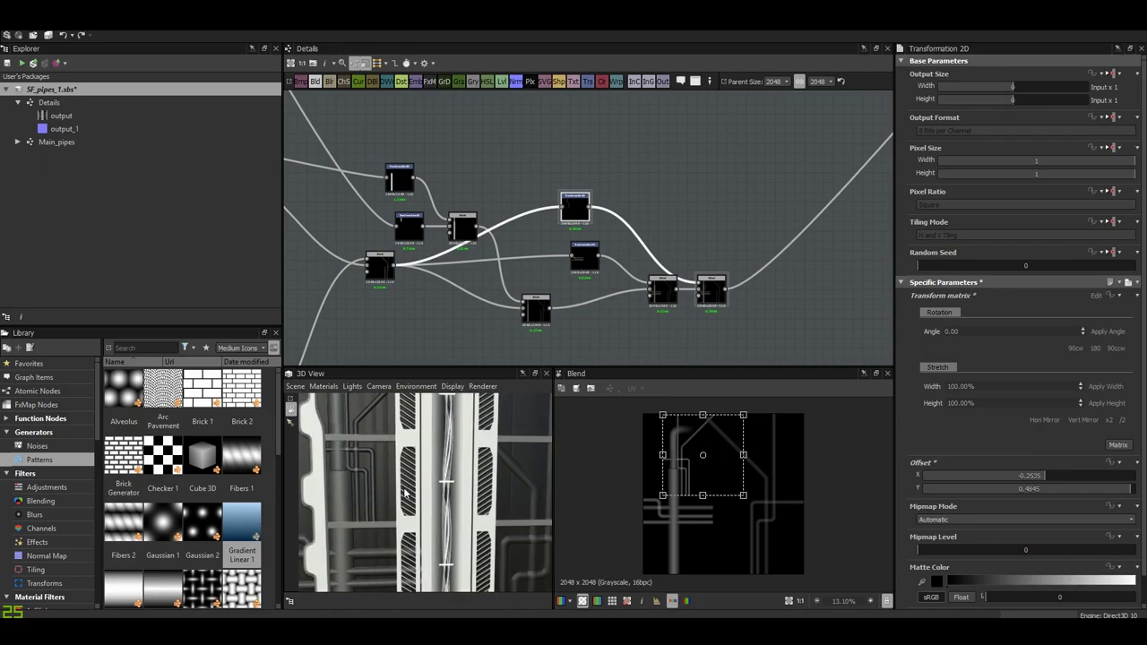
scroll(419, 483, up, 3)
scroll(708, 472, up, 3)
scroll(478, 498, down, 2)
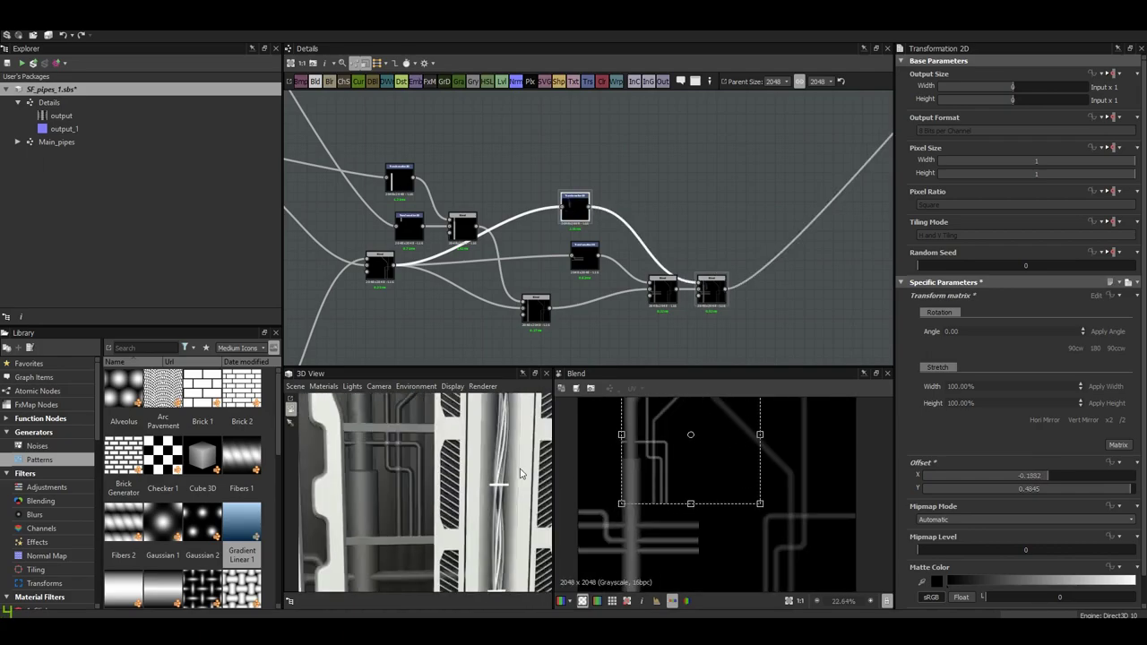
scroll(478, 498, down, 2)
scroll(477, 498, down, 2)
scroll(477, 498, down, 2)
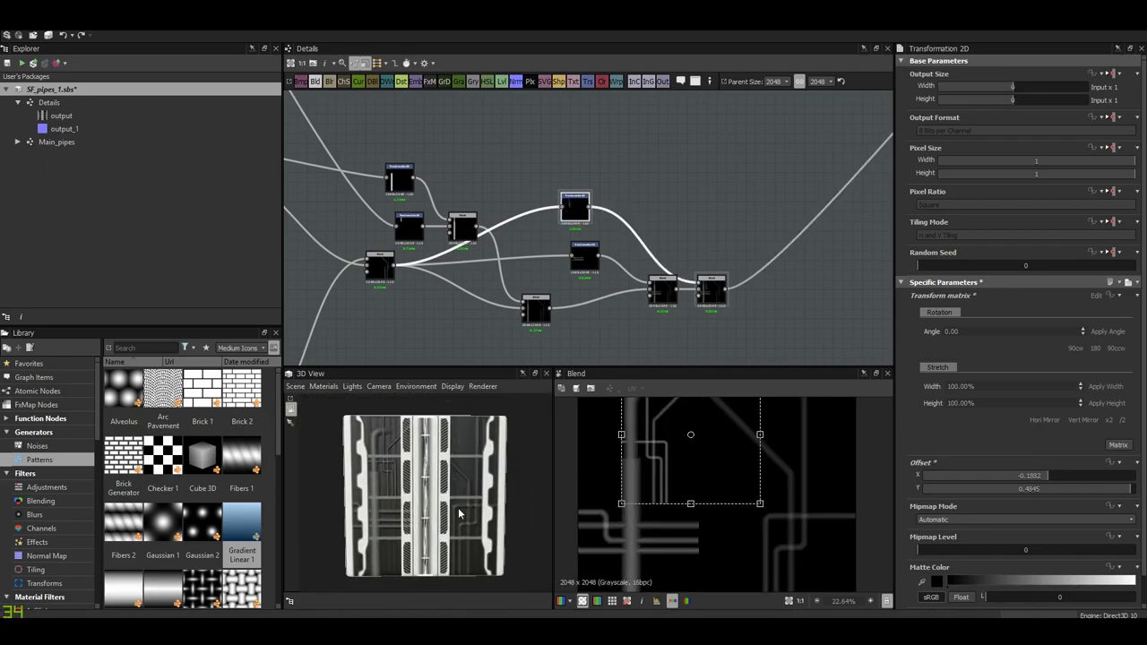
scroll(418, 460, up, 2)
scroll(415, 460, up, 2)
scroll(416, 462, up, 2)
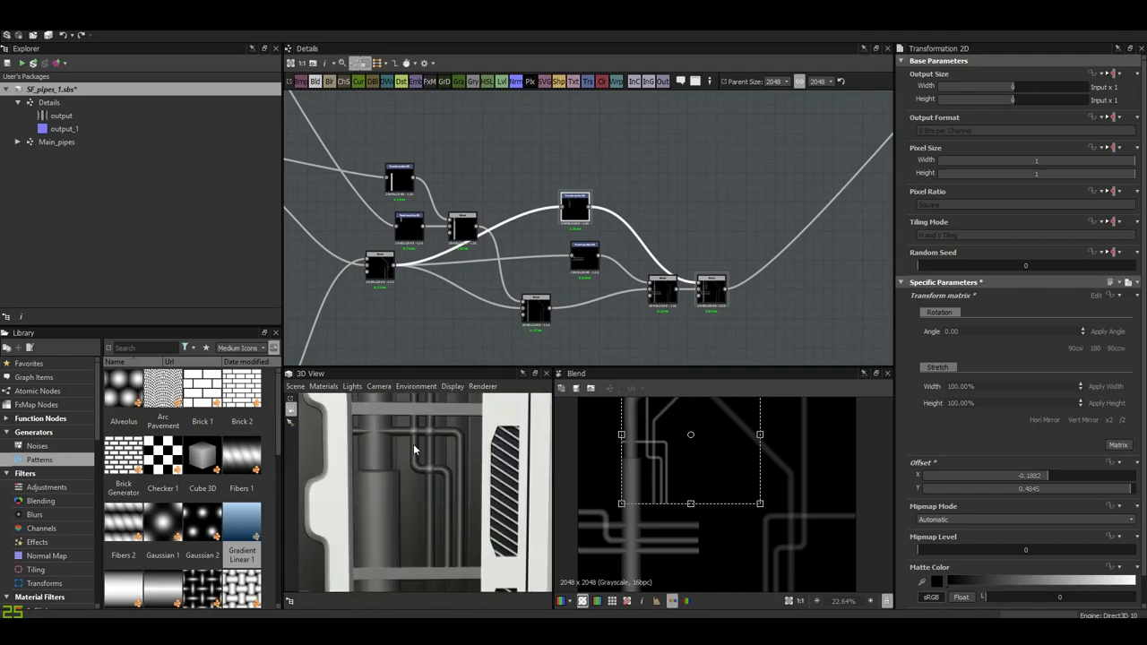
scroll(430, 466, up, 2)
scroll(435, 467, up, 2)
- Insert a Levels node between the new transform and the blend
click(708, 292)
click(575, 208)
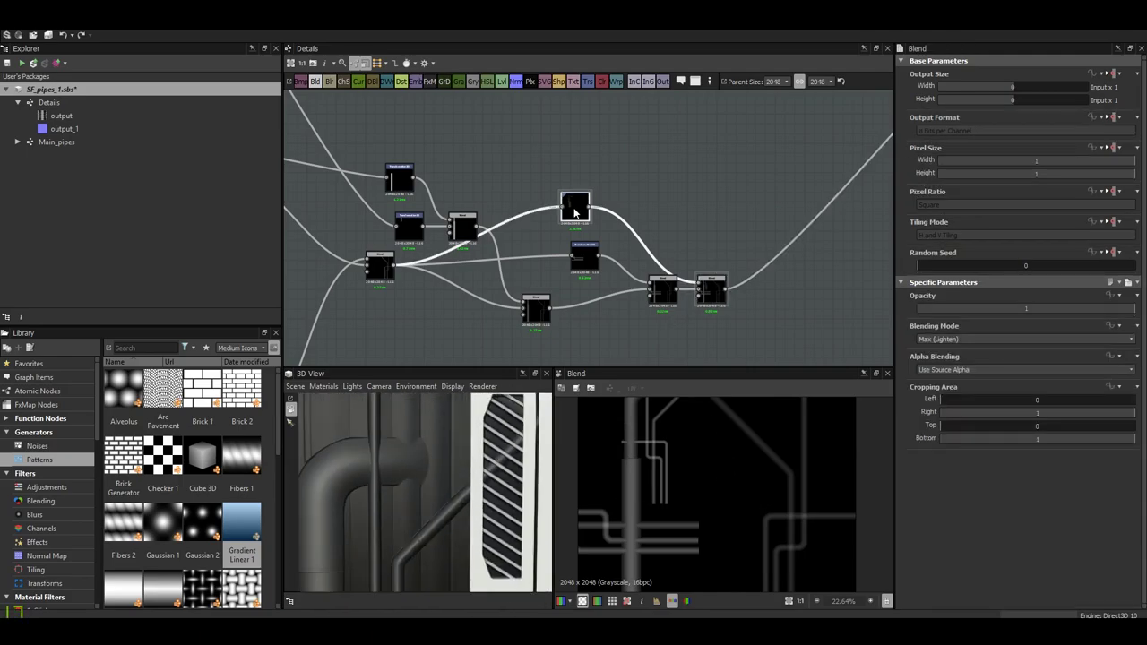
right_click(583, 215)
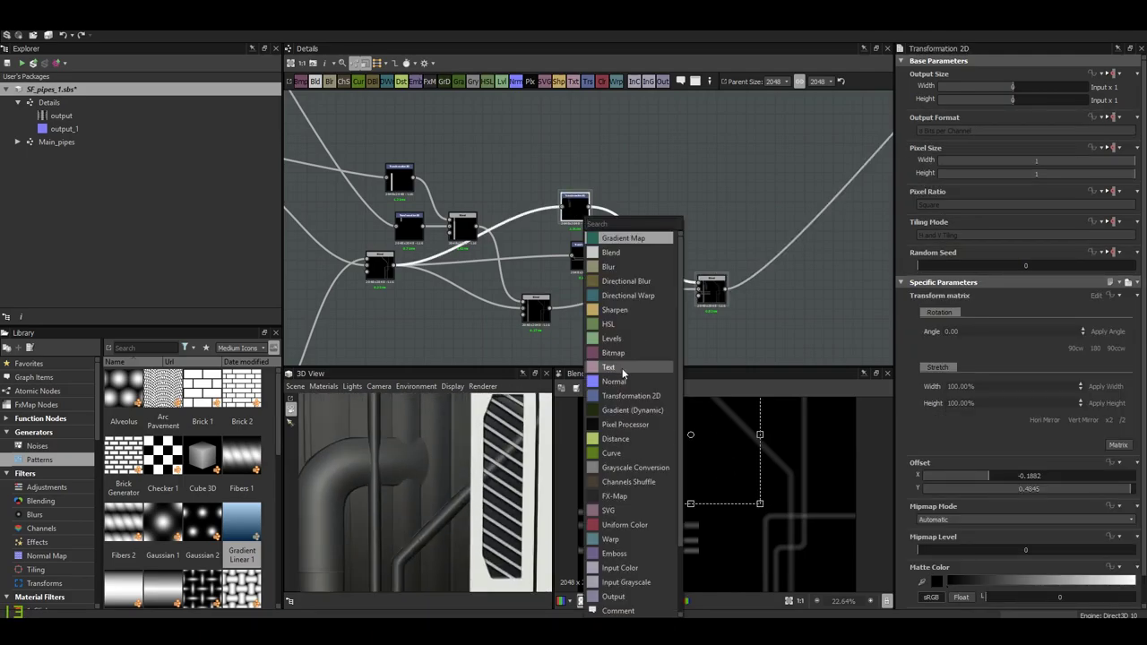
click(618, 421)
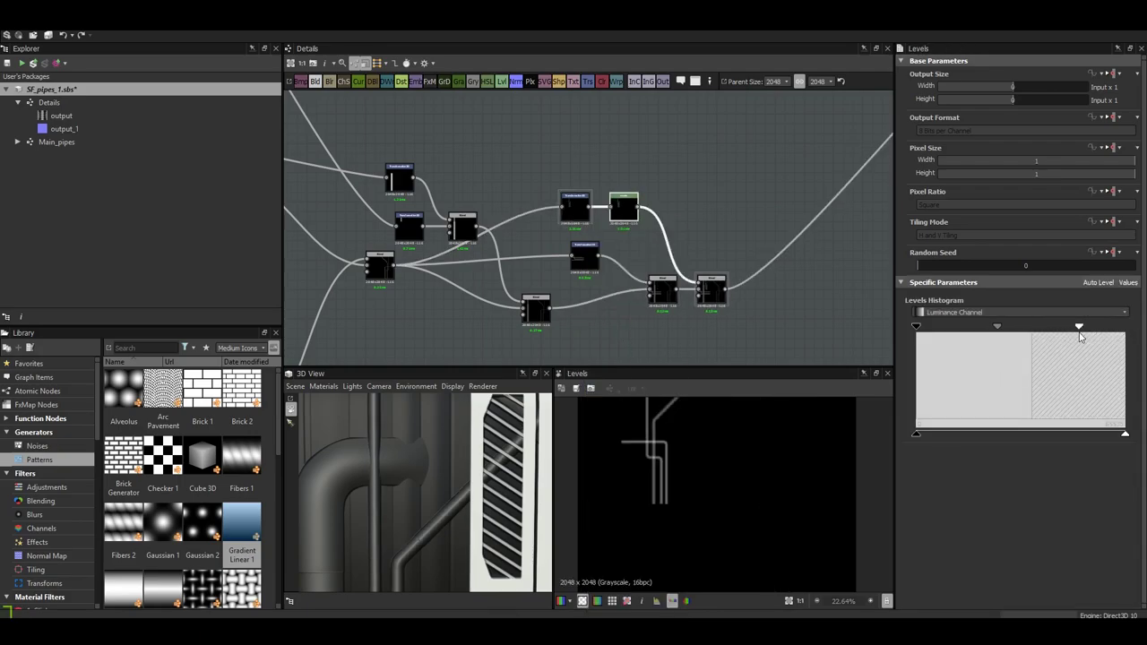
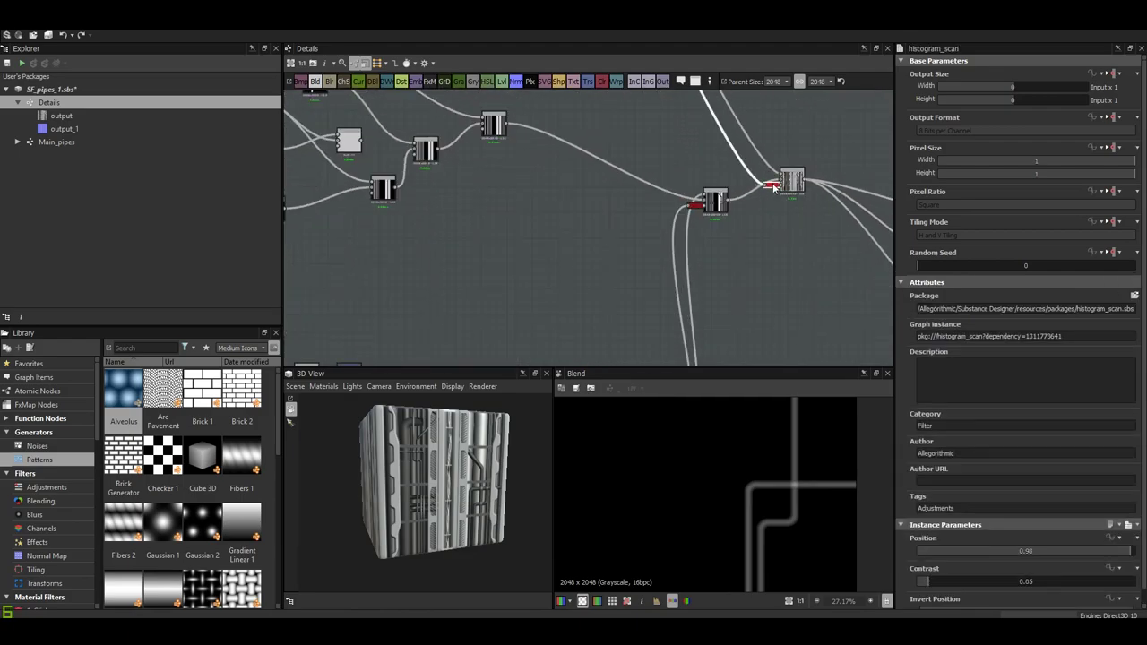
- Connect the histogram-scan node to the Blend's mask input
scroll(538, 197, down, 5)
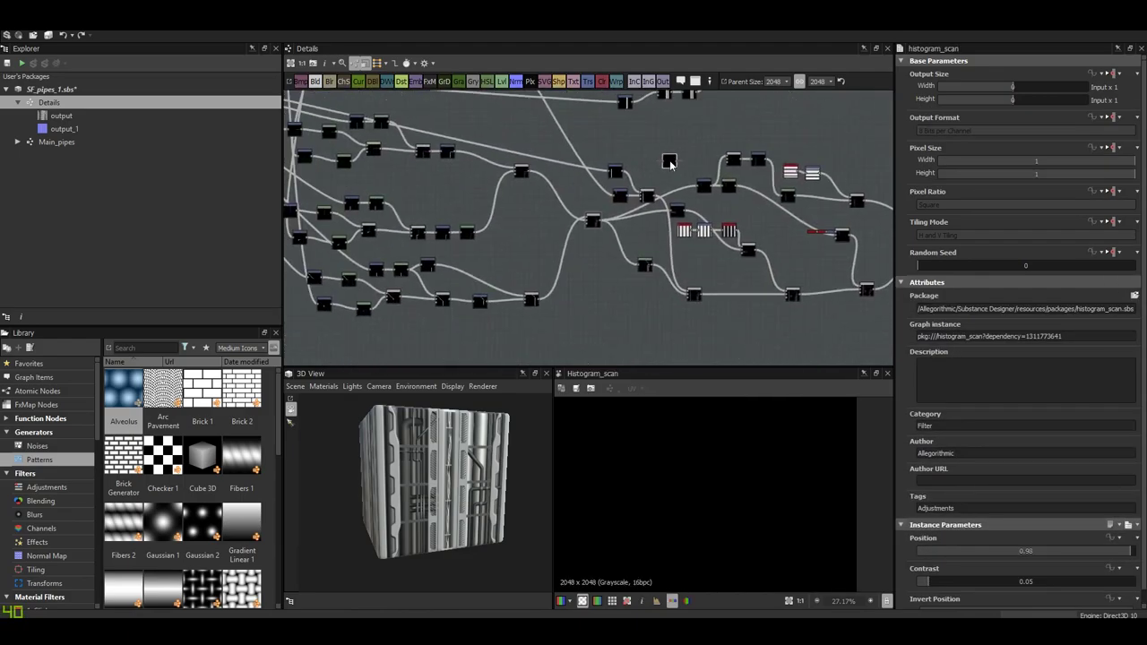
scroll(535, 194, up, 4)
middle_drag(614, 233, 442, 193)
scroll(442, 193, up, 1)
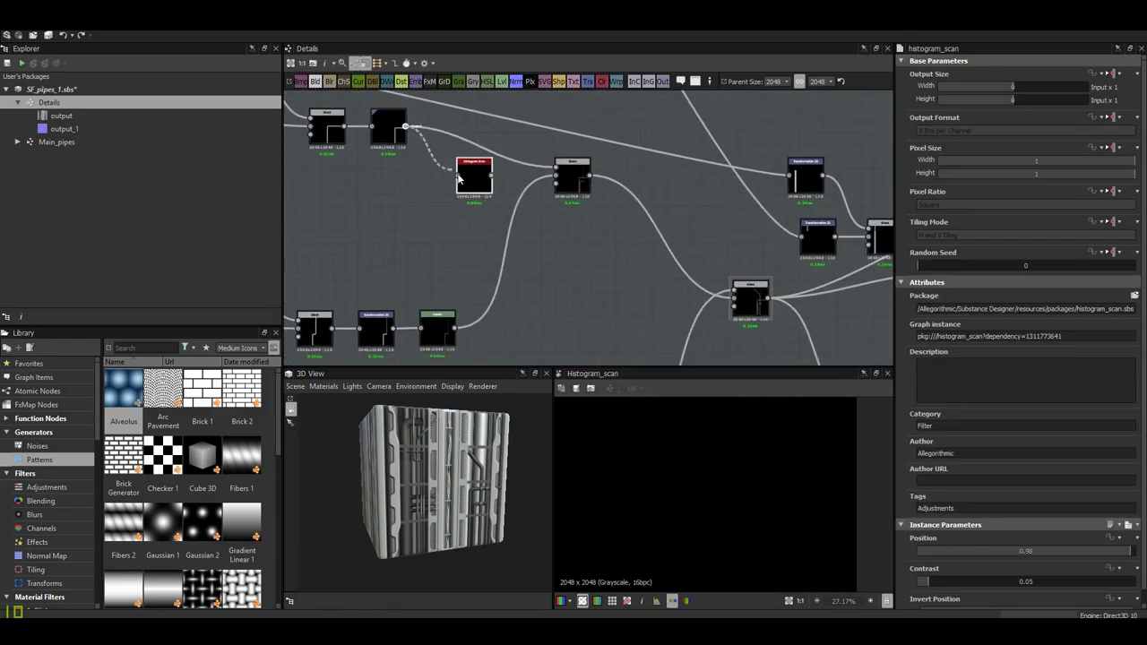
middle_drag(788, 506, 726, 488)
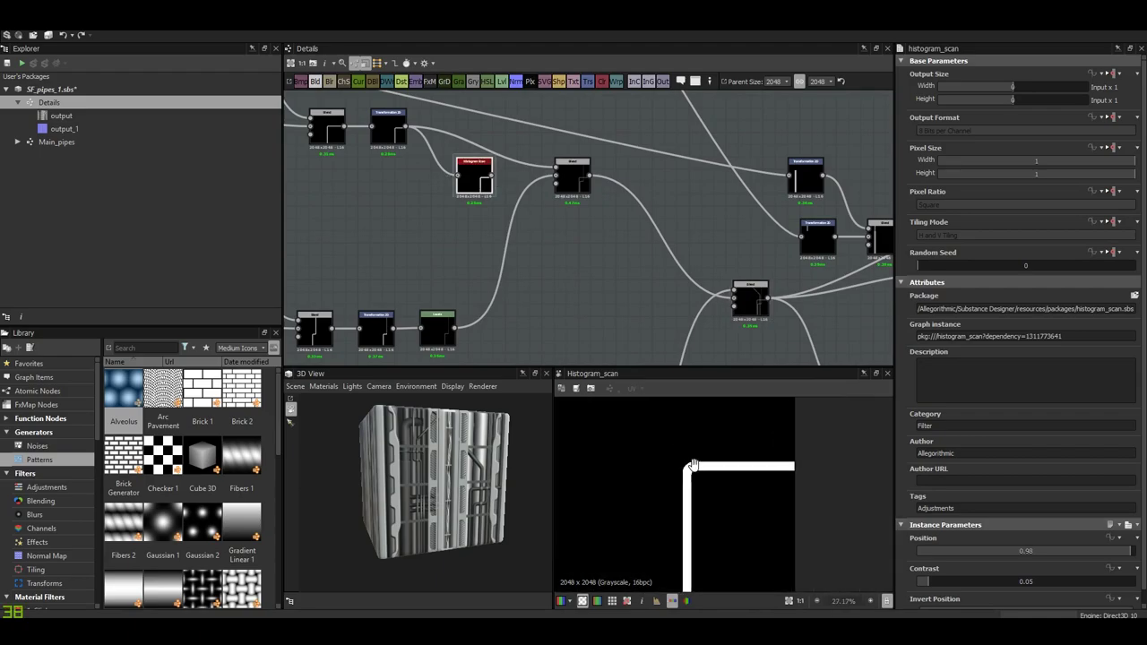
scroll(580, 196, up, 1)
click(580, 196)
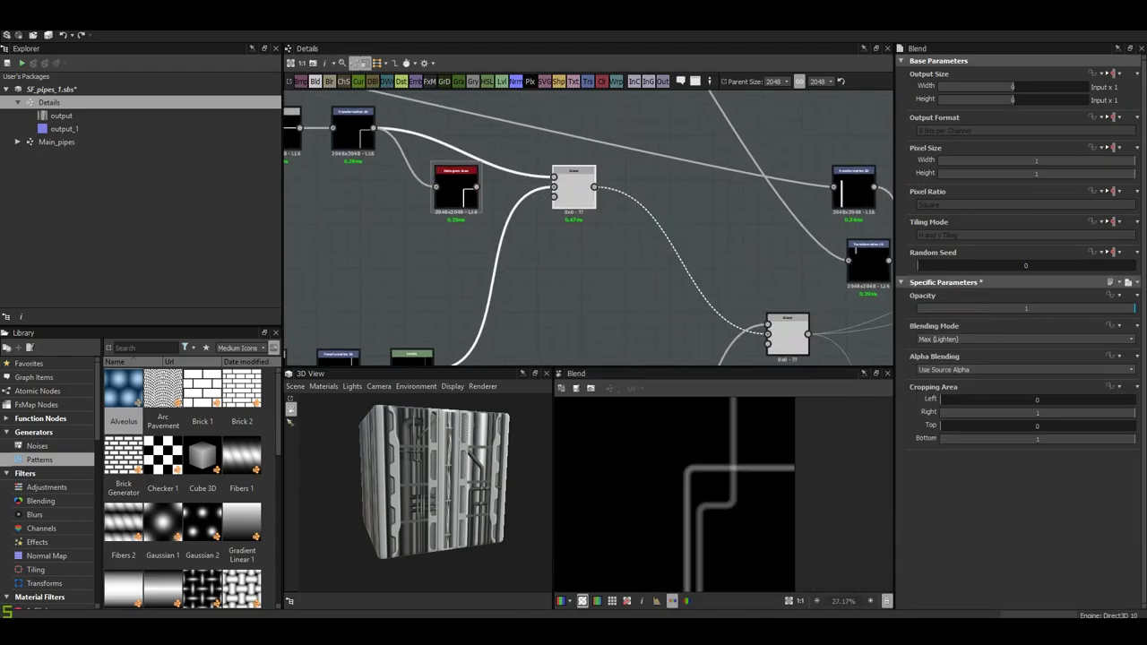
scroll(463, 188, up, 2)
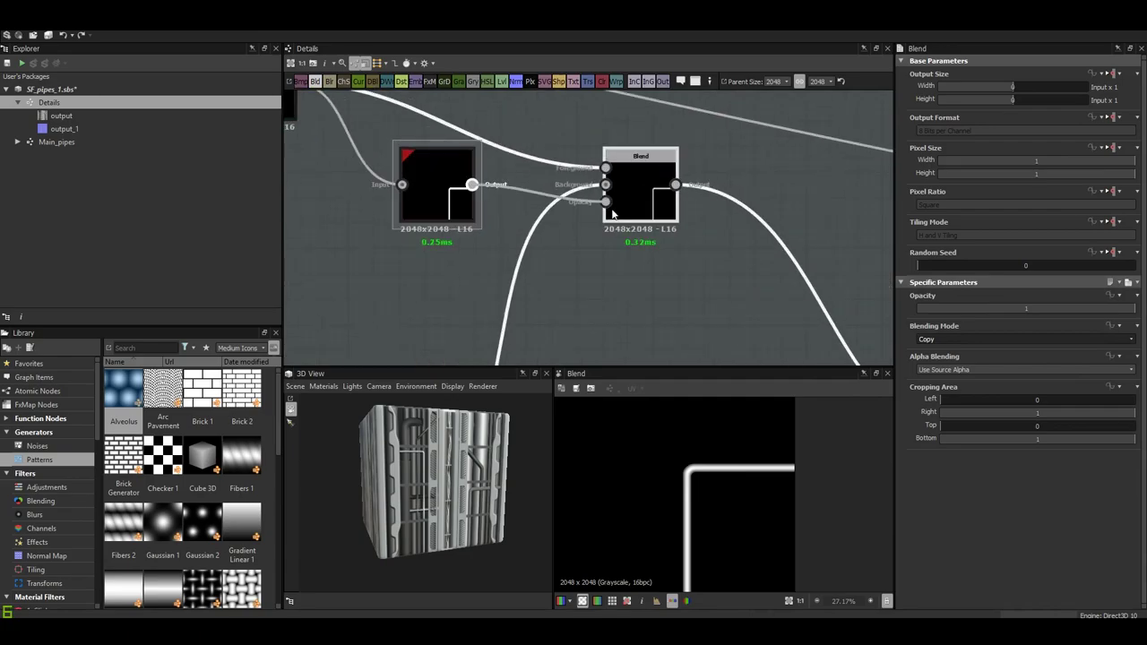
drag(441, 184, 578, 199)
drag(475, 459, 457, 455)
- Insert a Levels node after Transformation 2D, feeding the Blend's top input
scroll(457, 456, up, 2)
scroll(457, 455, up, 2)
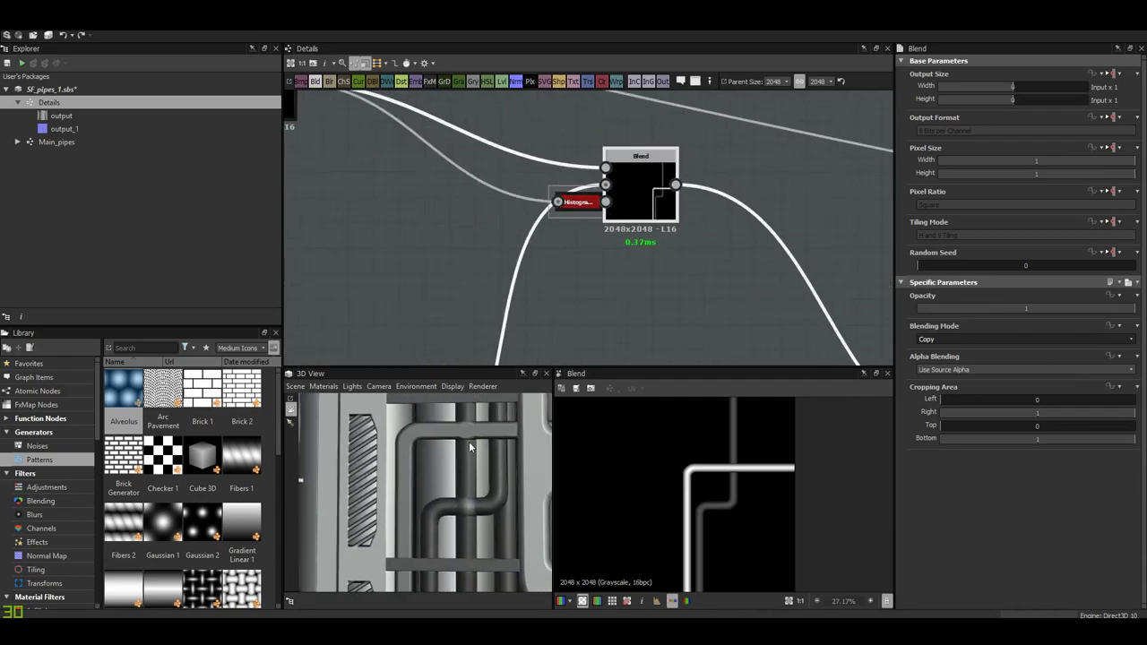
middle_drag(329, 114, 422, 178)
key(space)
key(space)
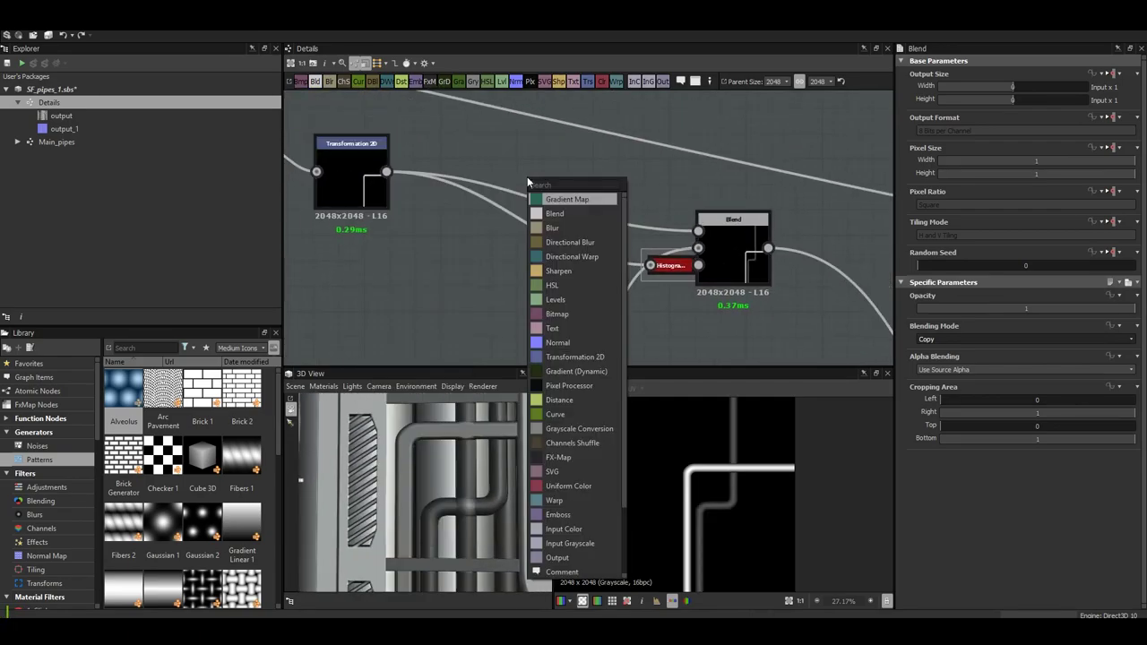
click(556, 300)
drag(529, 180, 677, 237)
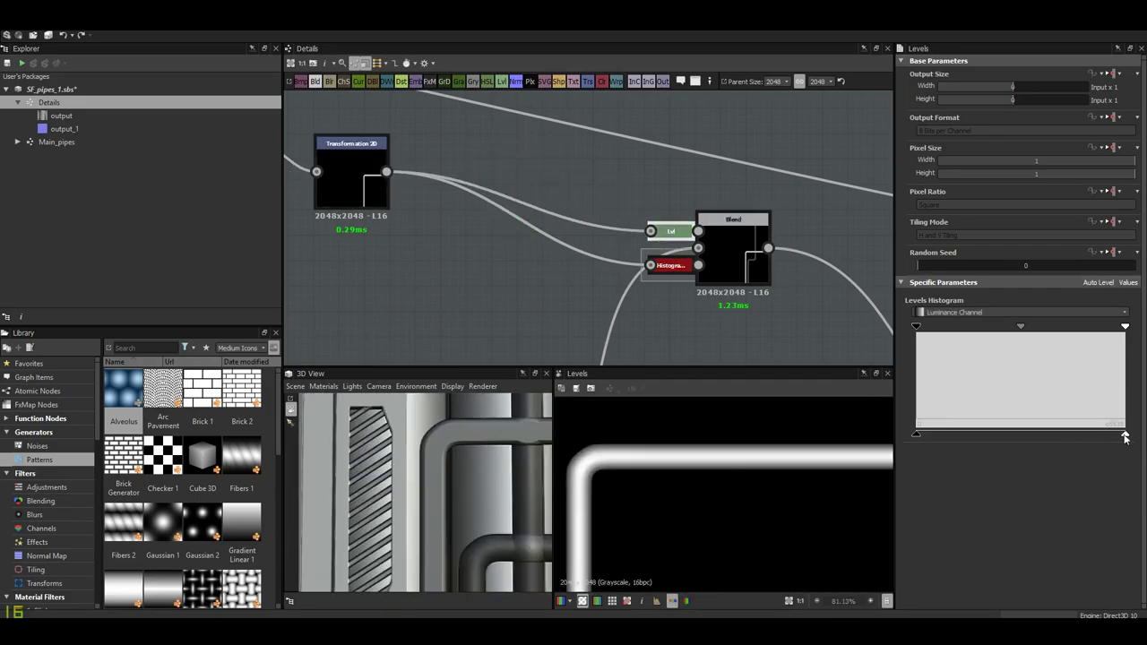
- Drag the Levels output white point left to turn the cable strip darker grey
mouse_move(1126, 436)
mouse_down()
mouse_move(1001, 431)
mouse_move(1020, 432)
mouse_up()
drag(506, 405, 513, 457)
mouse_move(1022, 434)
mouse_down()
mouse_move(1062, 436)
mouse_move(1024, 440)
mouse_up()
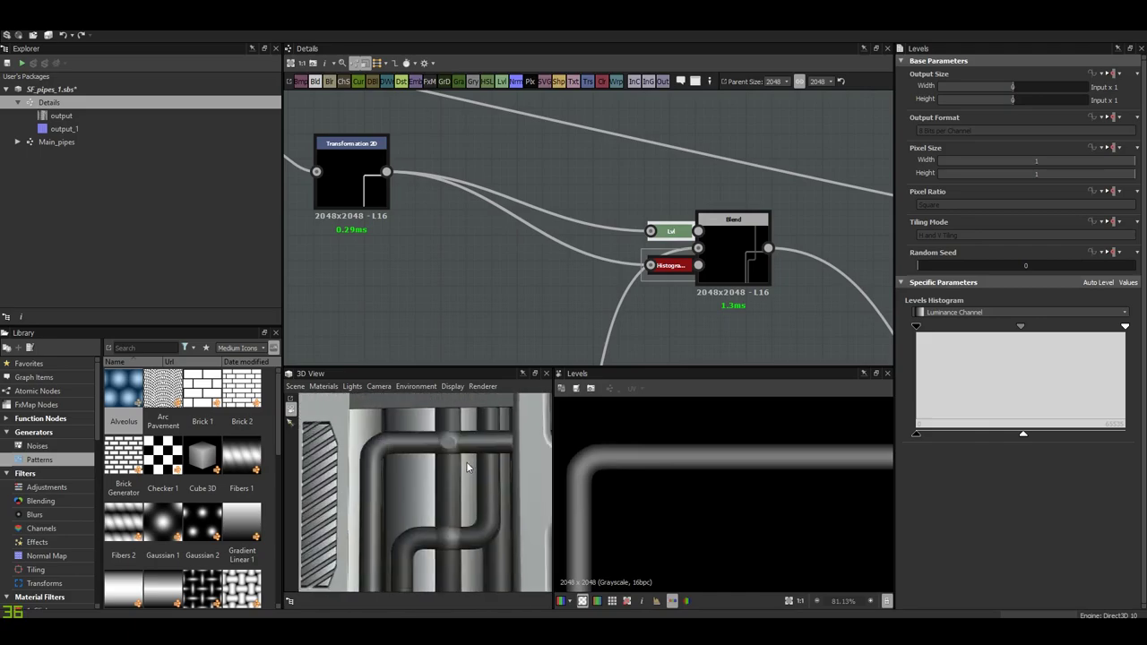
scroll(630, 184, down, 3)
middle_drag(630, 184, 465, 104)
click(664, 228)
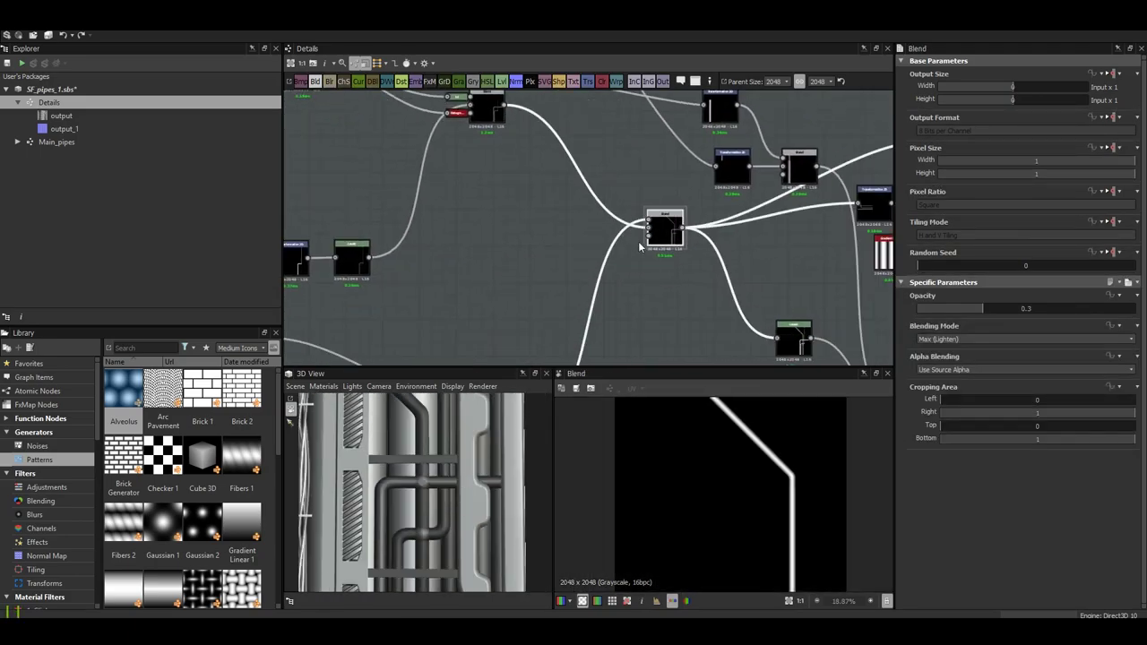
- Copy the Levels and histogram-scan nodes into the lower Blend, wired up in Copy mode
middle_drag(638, 241, 626, 279)
click(447, 158)
drag(447, 158, 558, 238)
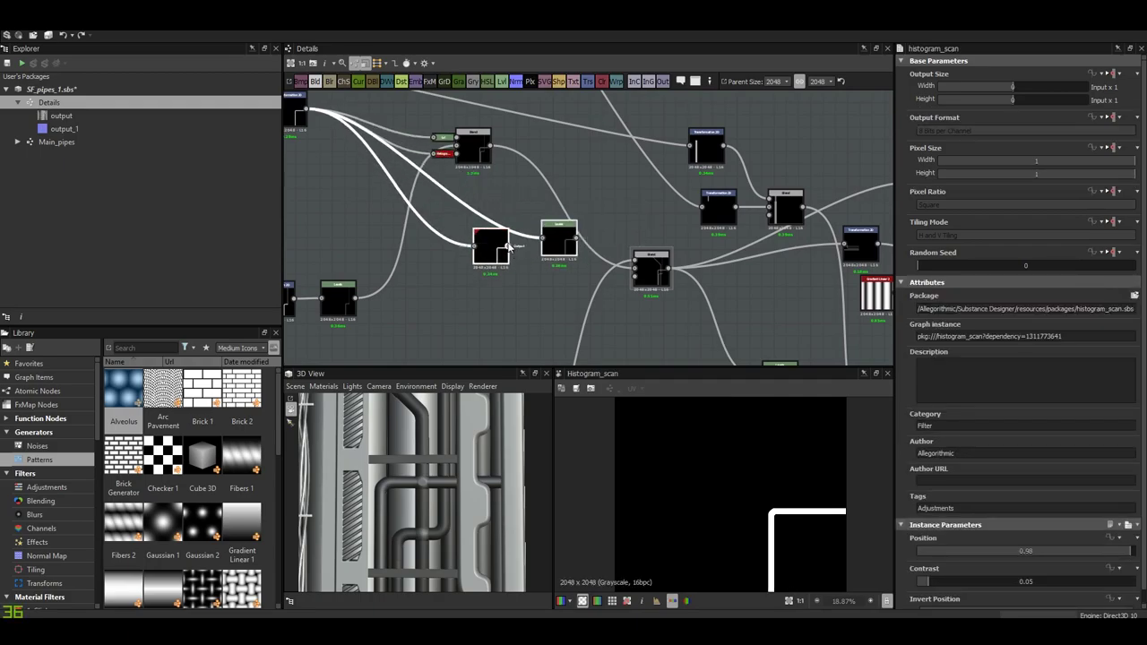
click(958, 341)
click(927, 350)
drag(1033, 304, 1134, 307)
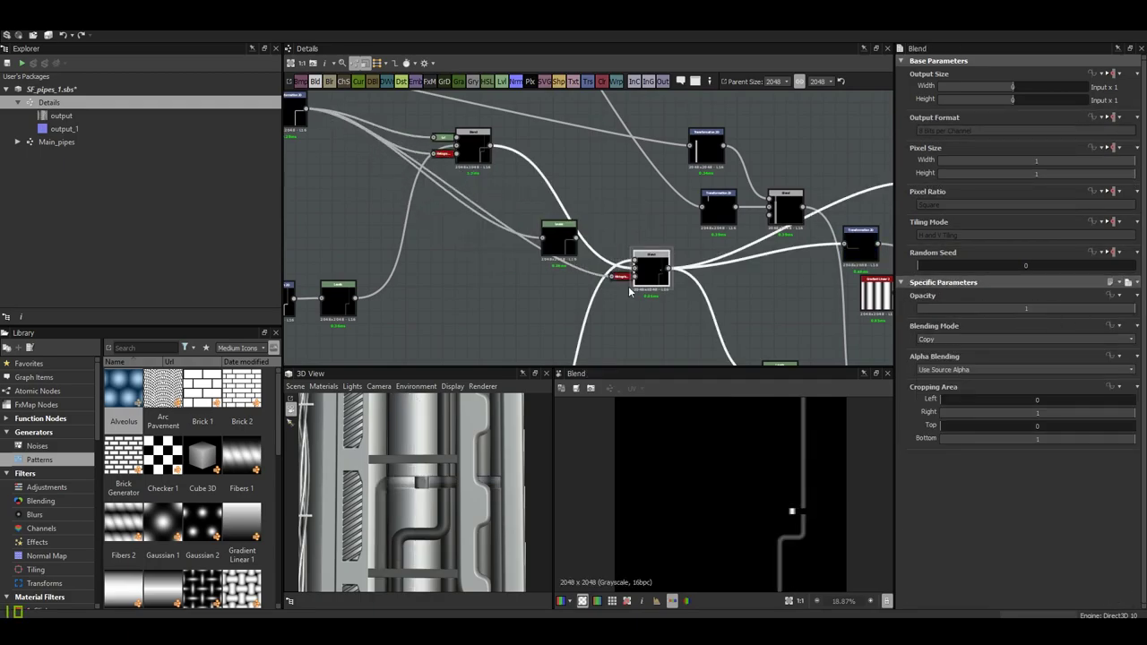
middle_drag(636, 264, 650, 144)
drag(618, 191, 643, 154)
- Raise the copied Levels output to brighten the lower cable strip
scroll(645, 170, up, 2)
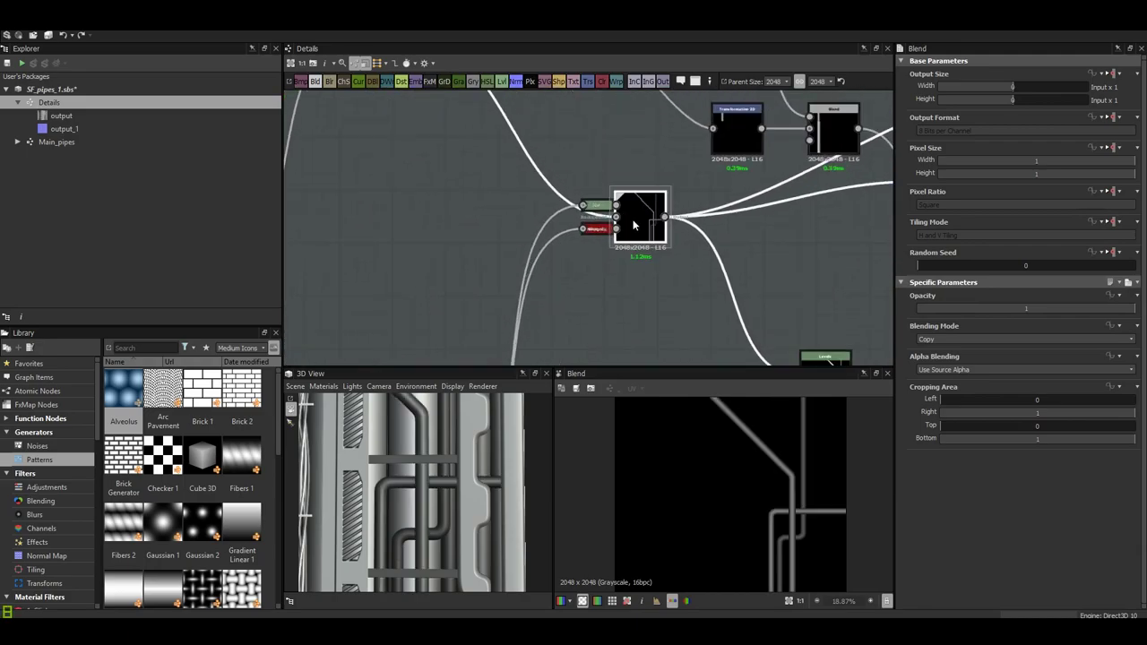
scroll(794, 525, up, 4)
scroll(449, 472, up, 3)
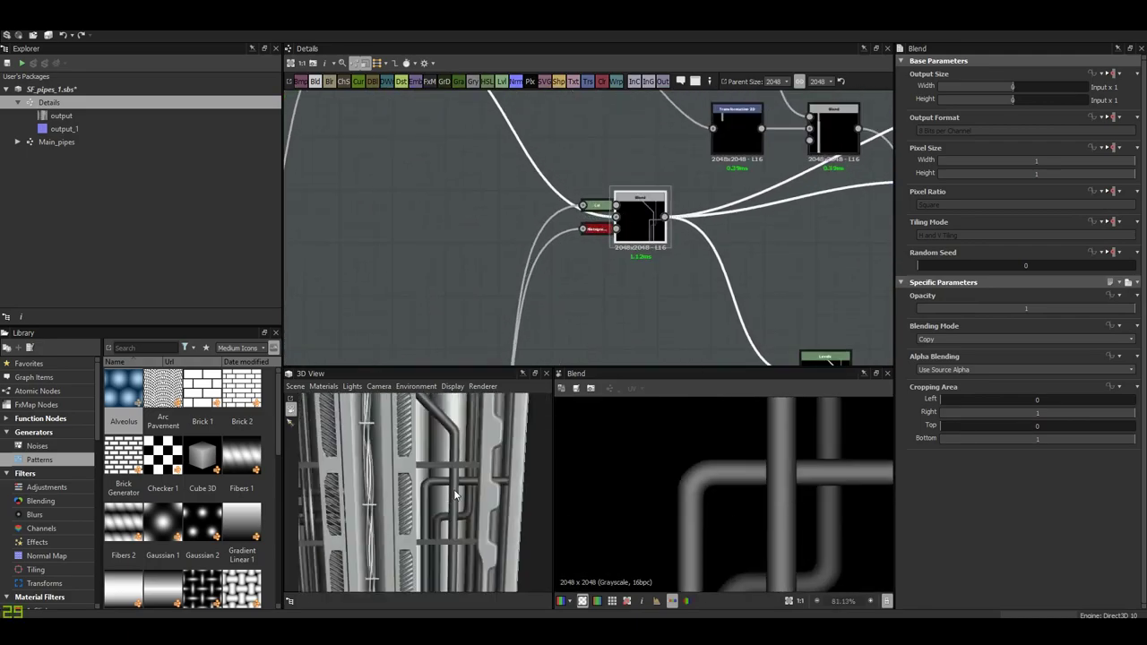
drag(1028, 438, 1078, 436)
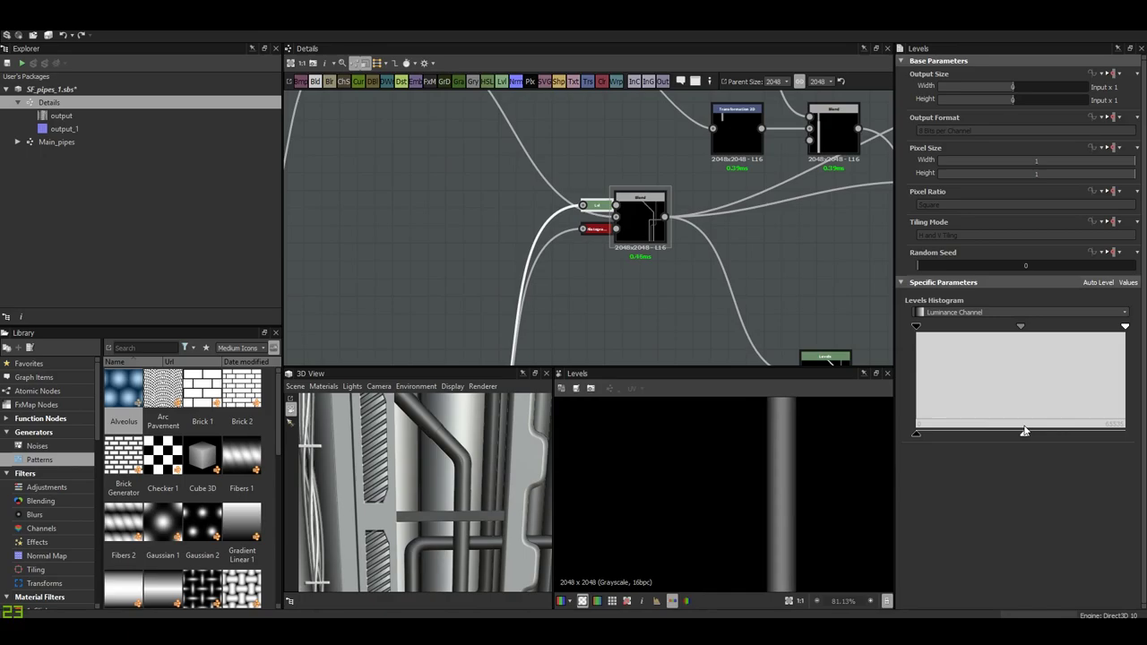
scroll(470, 490, down, 2)
scroll(457, 507, down, 3)
scroll(441, 507, up, 2)
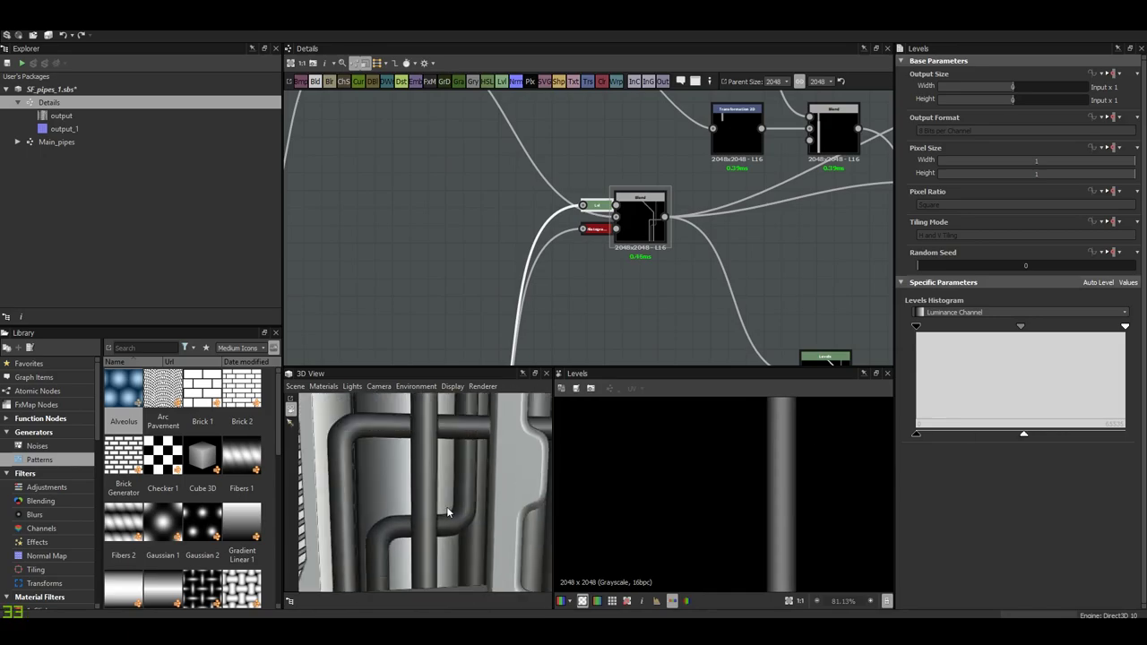
scroll(450, 486, up, 2)
scroll(444, 477, up, 2)
scroll(444, 477, up, 2)
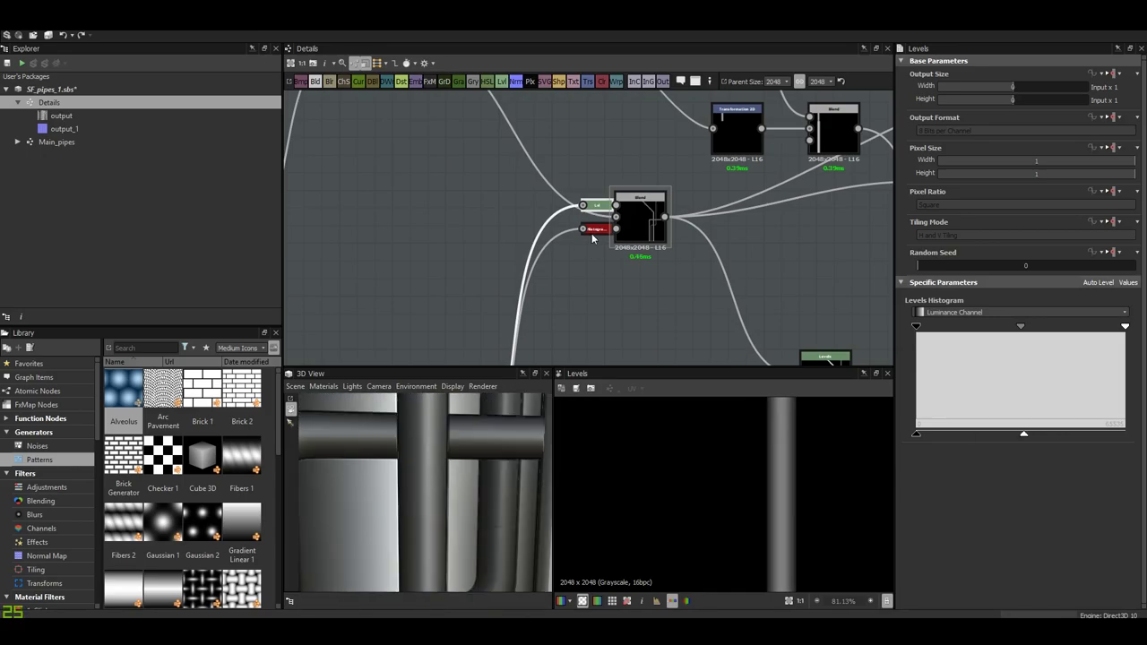
- Set the histogram-scan mask to Position 0.93 and Contrast 0.95
click(592, 231)
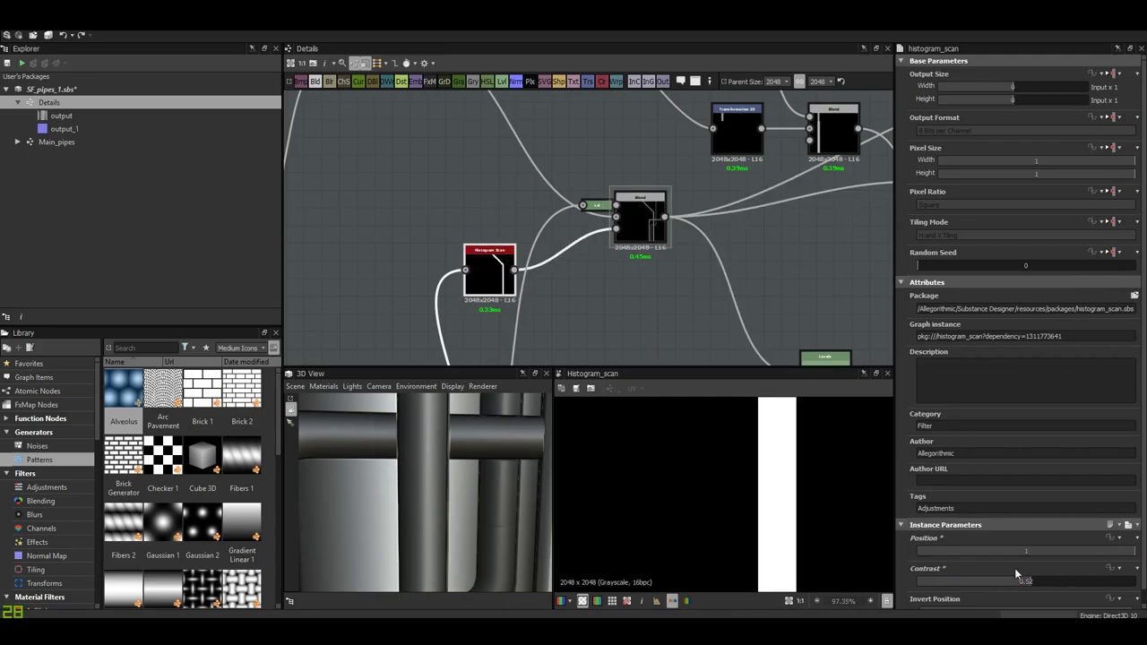
mouse_move(445, 495)
mouse_down()
mouse_move(416, 475)
mouse_move(434, 499)
mouse_up()
scroll(433, 499, up, 2)
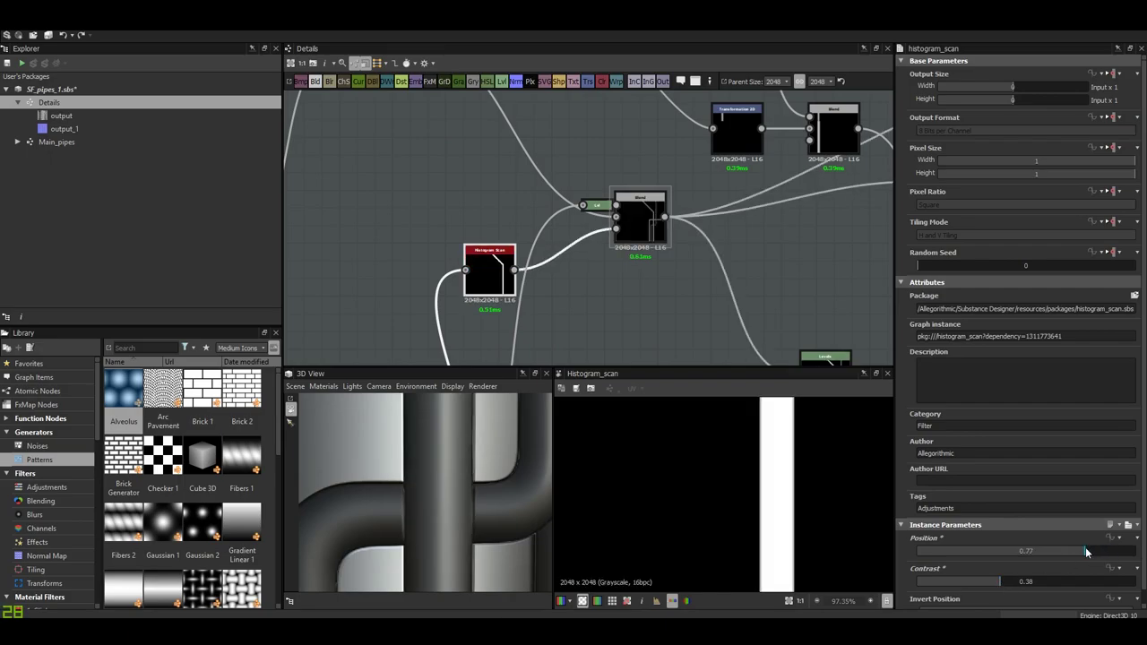
click(1062, 581)
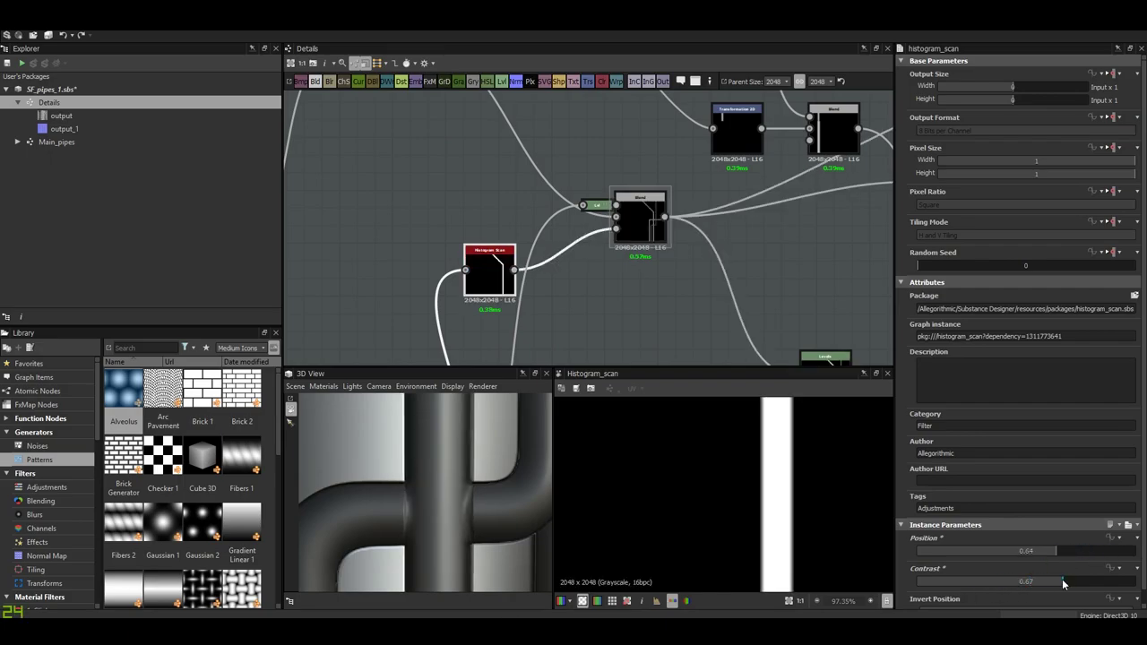
drag(1076, 582, 1128, 583)
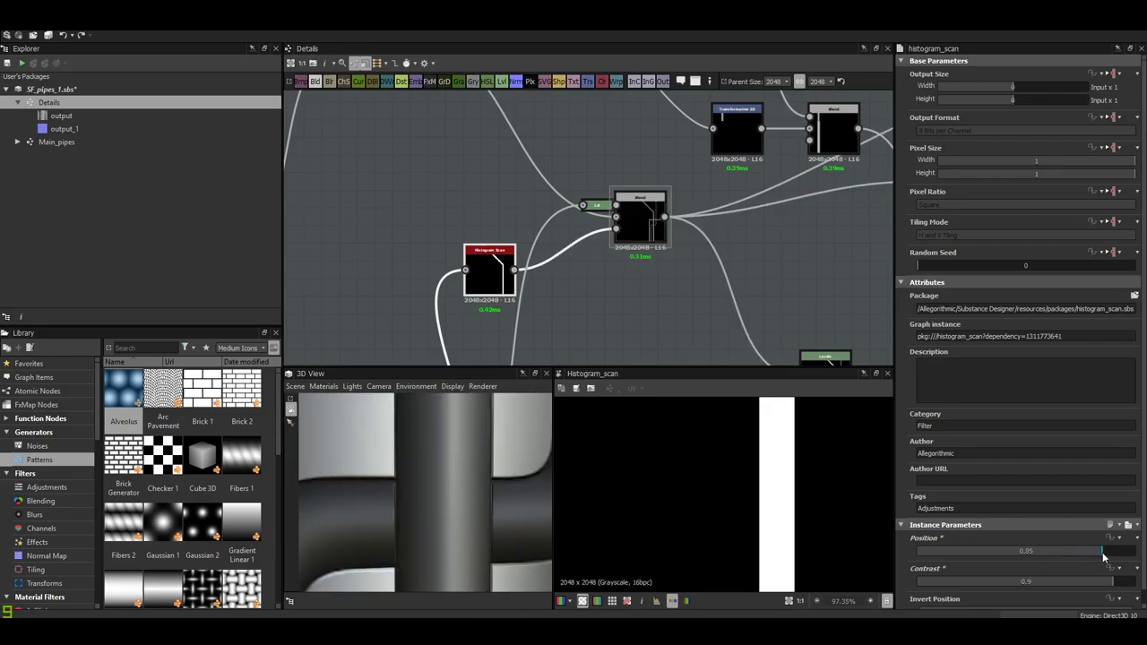
drag(1096, 552, 1104, 558)
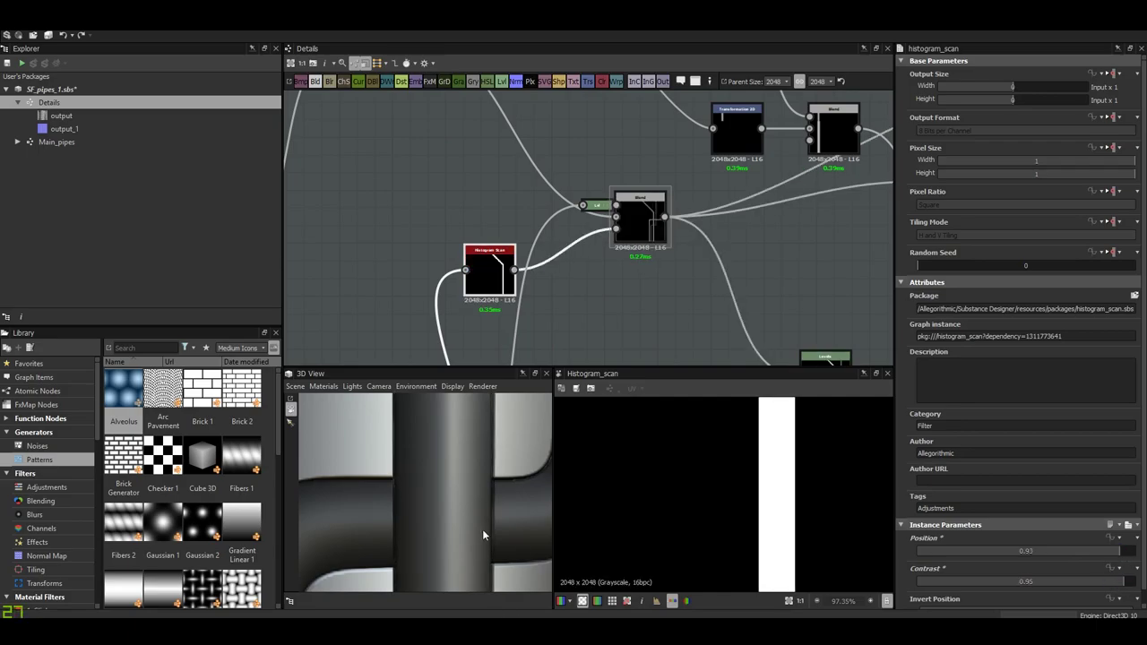
- Inspect the thin masked pipe strip in the 3D and 2D previews
scroll(483, 535, down, 5)
drag(482, 535, 416, 496)
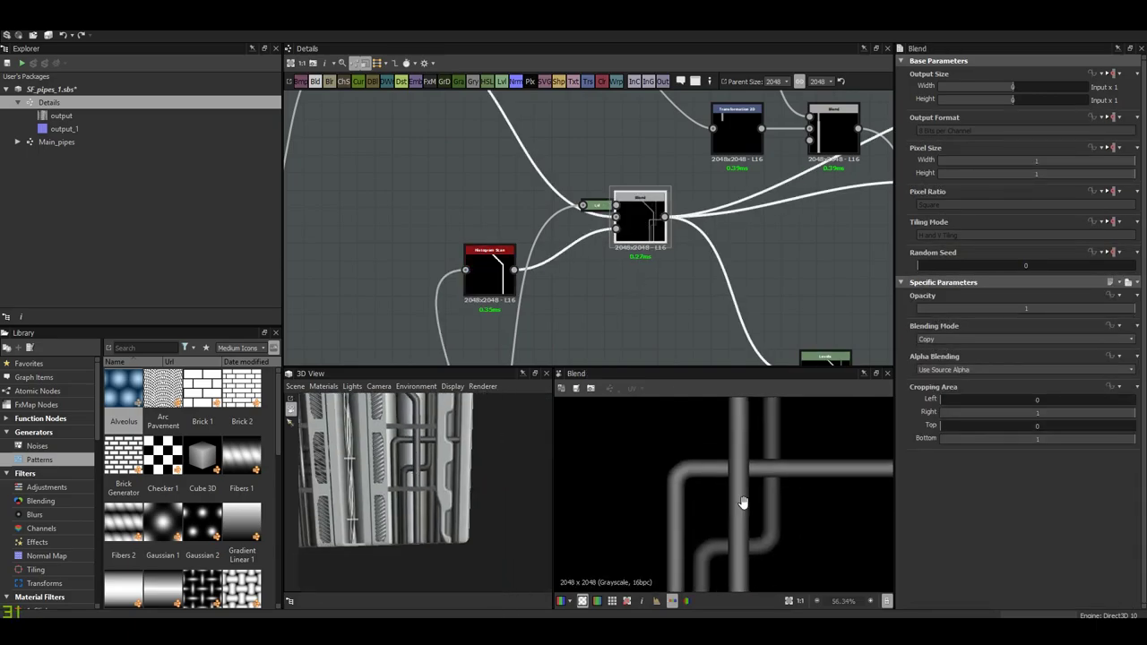
scroll(744, 480, down, 3)
mouse_move(664, 517)
middle_down()
mouse_move(769, 518)
mouse_move(725, 456)
mouse_move(704, 545)
middle_up()
scroll(768, 520, up, 4)
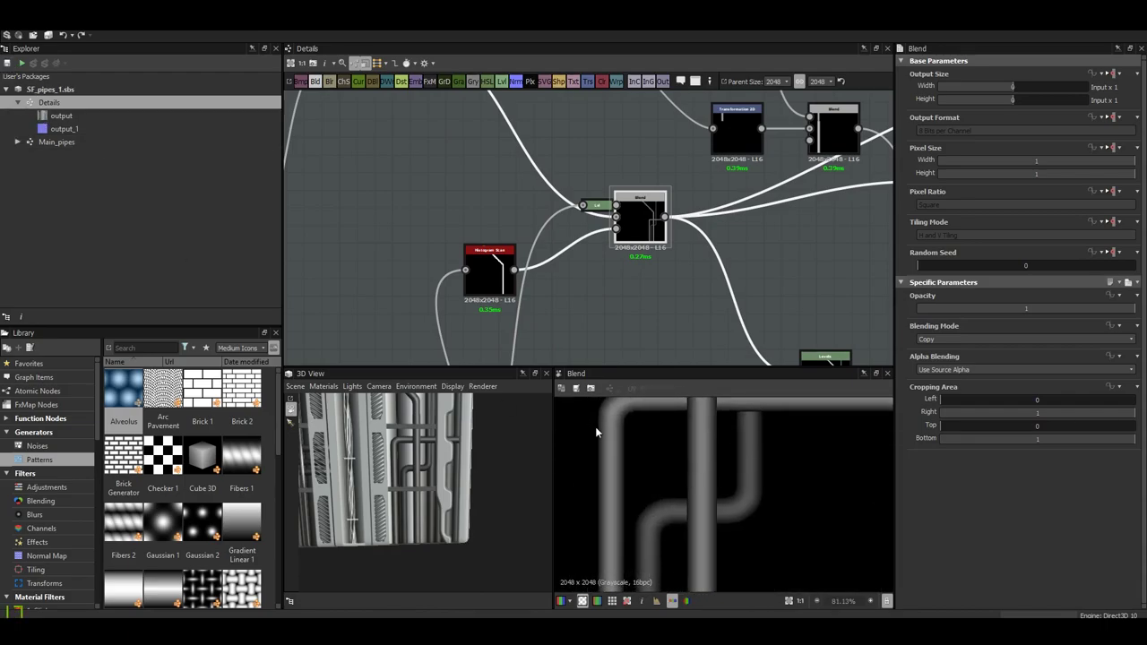
middle_drag(596, 433, 591, 491)
scroll(479, 470, up, 3)
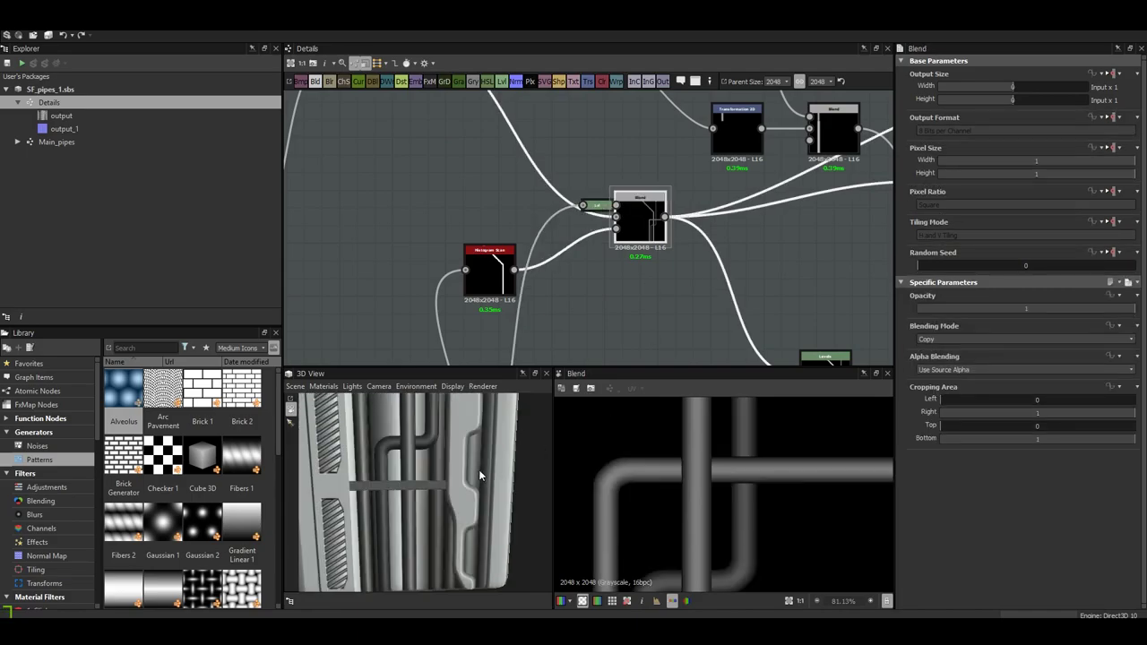
scroll(437, 473, up, 2)
click(598, 207)
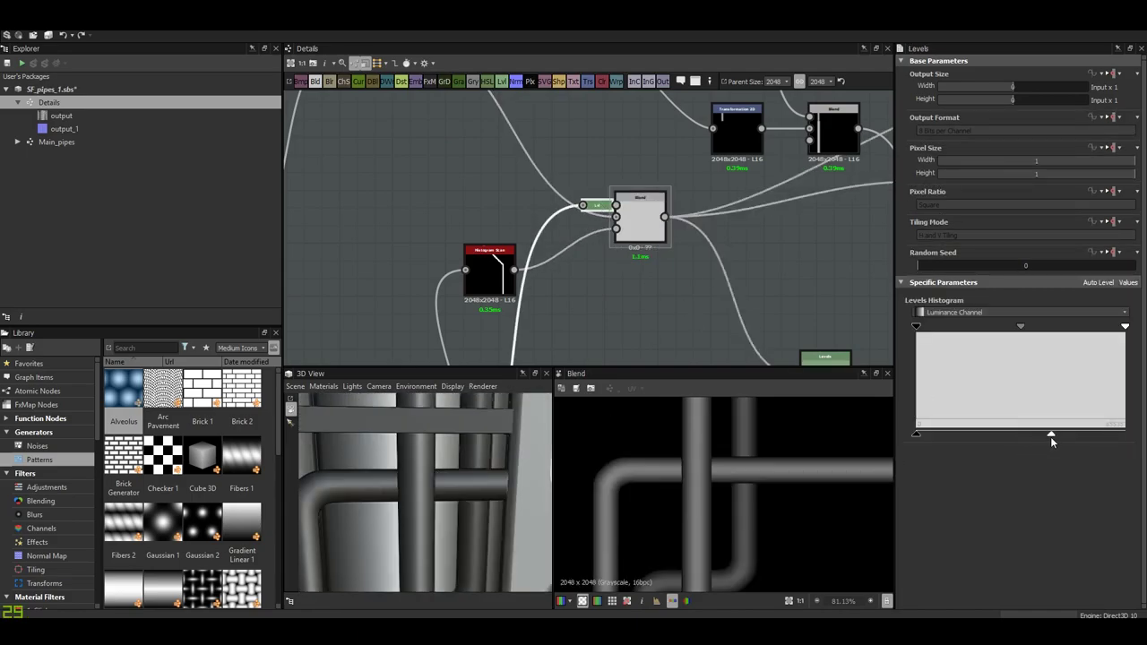
- Nudge the strip's Levels midtone darker and check the pipes in 3D
drag(1052, 436, 1028, 442)
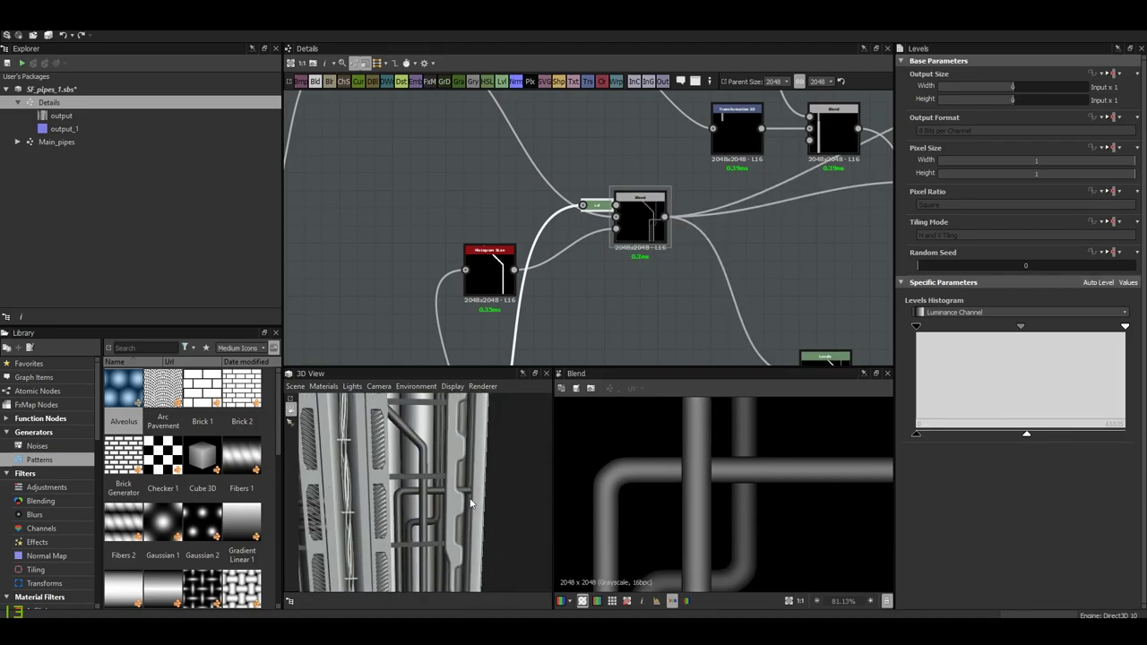
scroll(729, 485, up, 2)
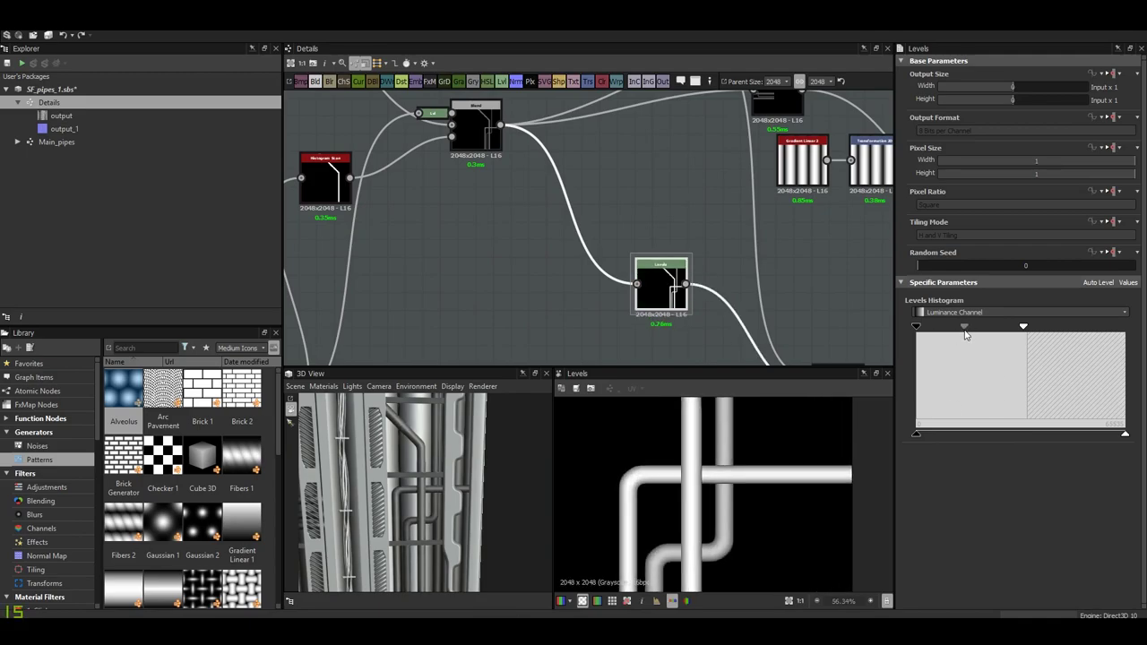
mouse_move(448, 501)
mouse_down()
mouse_move(442, 509)
mouse_move(426, 491)
mouse_move(435, 480)
mouse_move(470, 545)
mouse_move(441, 489)
mouse_up()
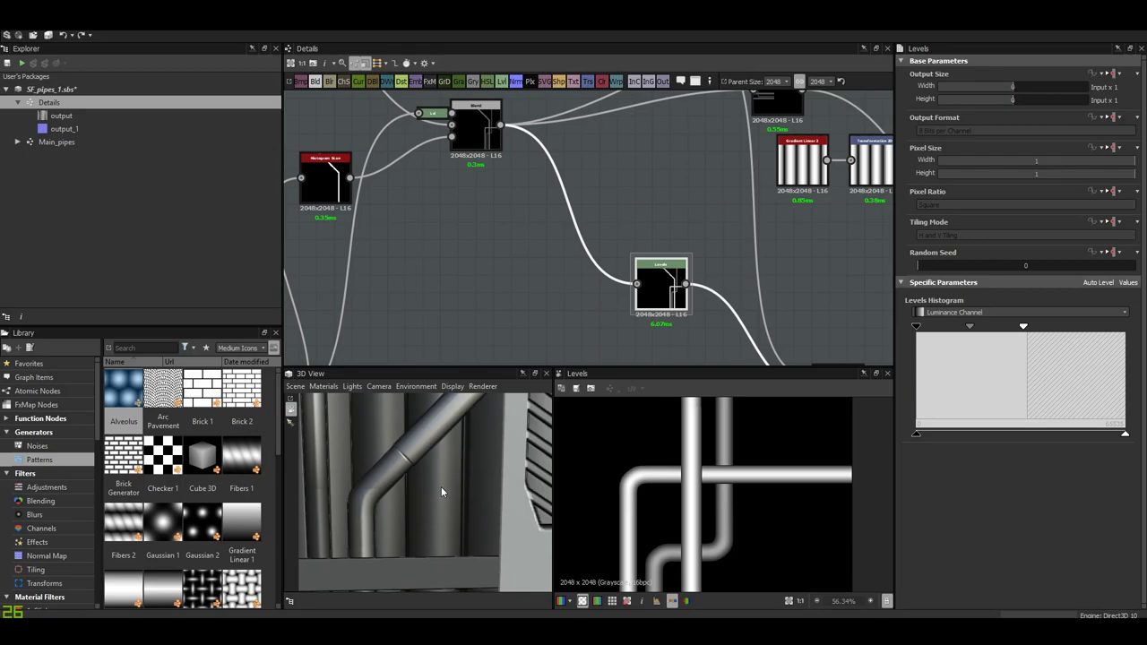
scroll(627, 269, down, 3)
- Inspect the diagonal-pipe Blend and disconnect a link from its input
click(757, 277)
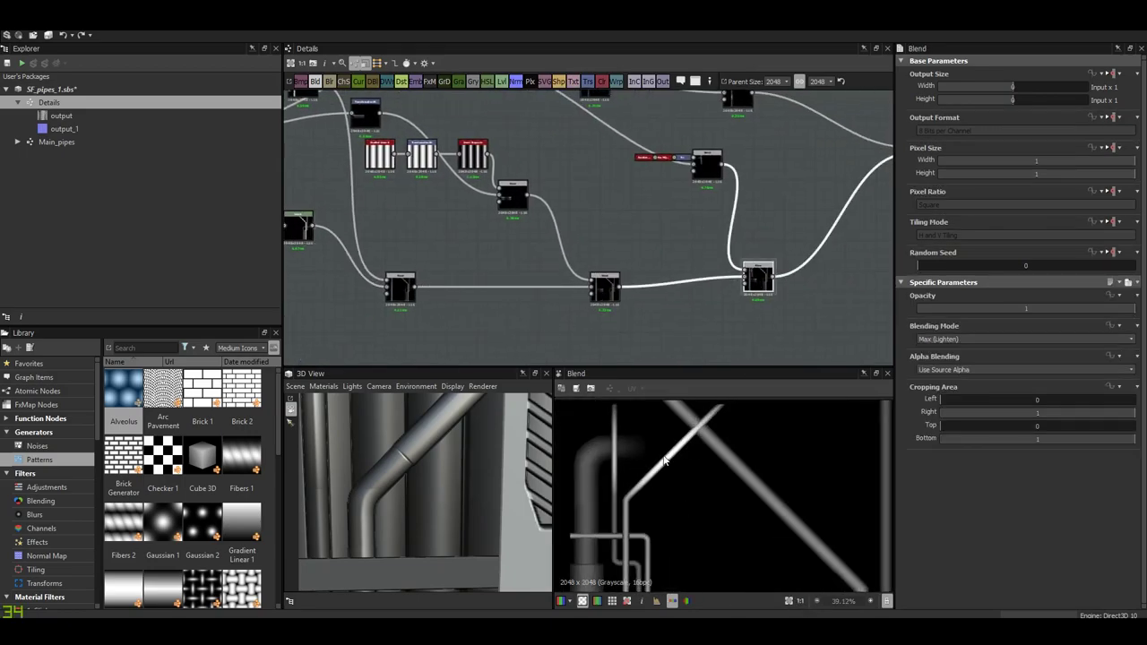
scroll(672, 314, up, 2)
middle_drag(673, 351, 673, 313)
scroll(681, 269, up, 3)
scroll(705, 233, up, 3)
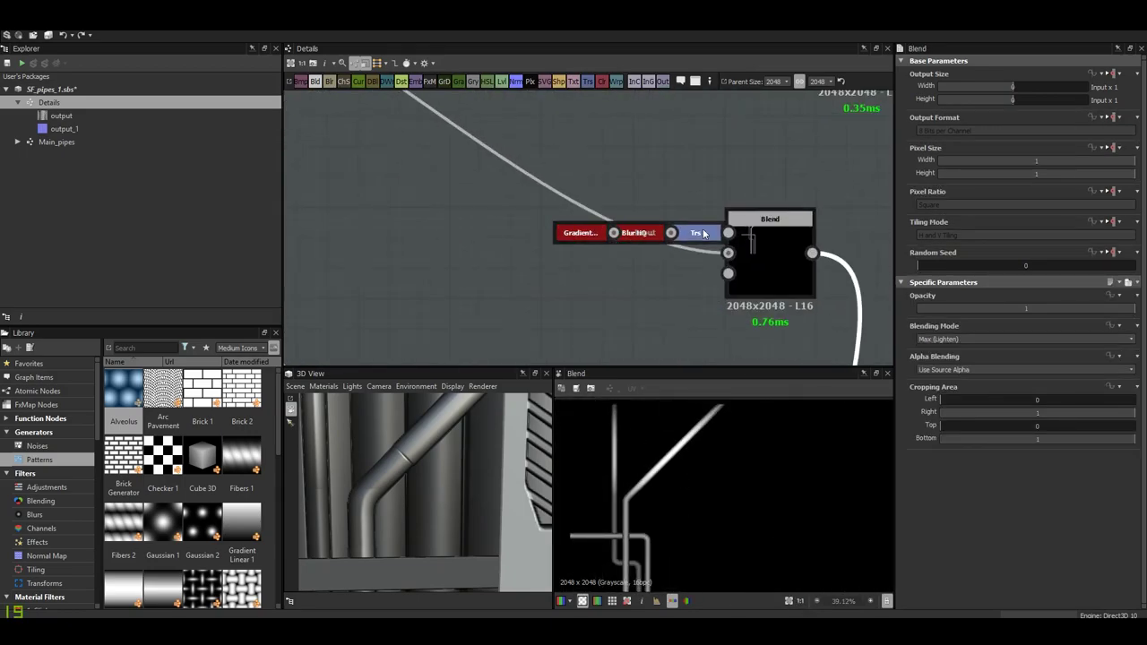
drag(733, 235, 594, 216)
scroll(682, 229, down, 3)
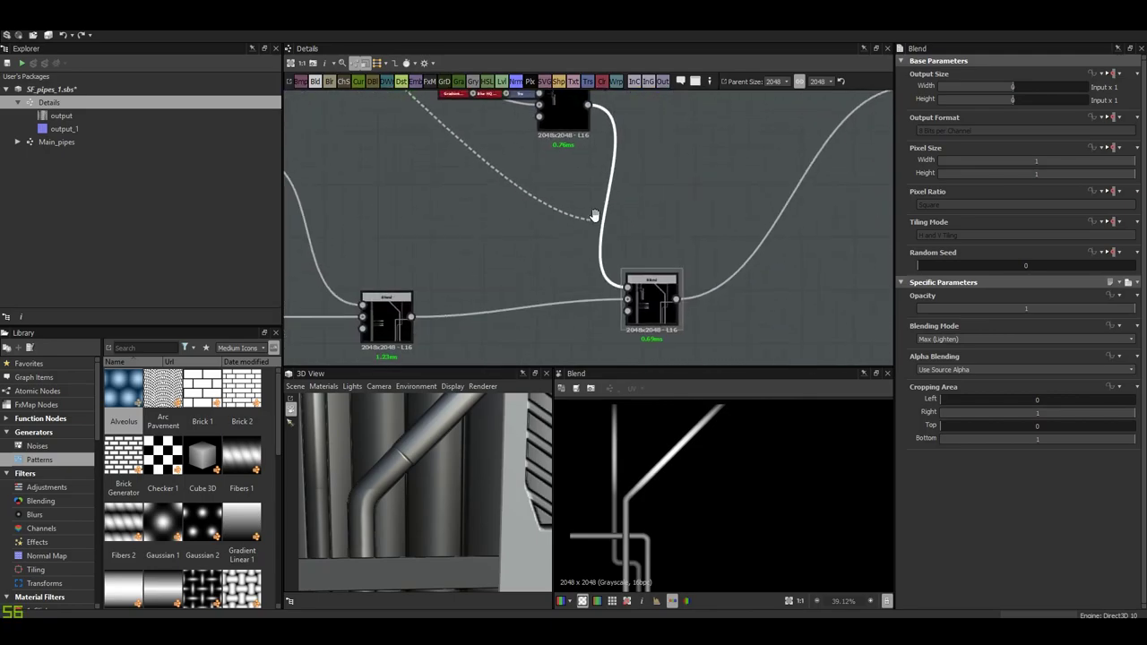
mouse_move(432, 463)
mouse_down()
mouse_move(425, 422)
mouse_move(434, 459)
mouse_up()
- Inspect the lower Blend's settings and output alongside its neighbouring Blends
scroll(434, 465, down, 3)
middle_drag(386, 269, 606, 260)
click(607, 300)
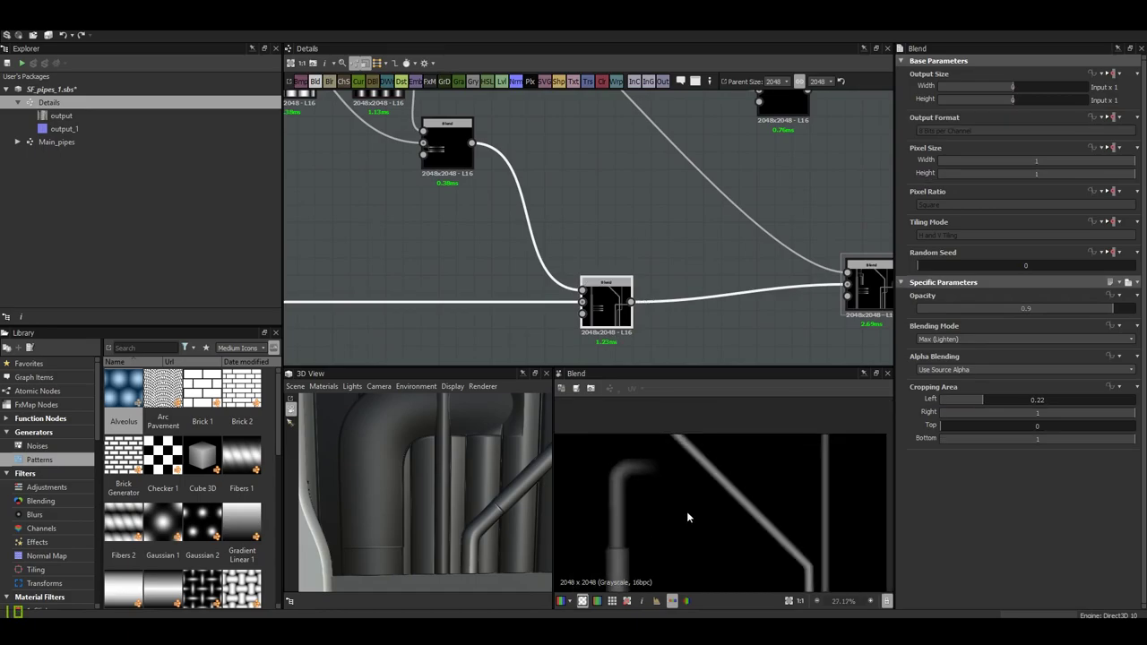
scroll(696, 547, down, 2)
drag(484, 488, 473, 484)
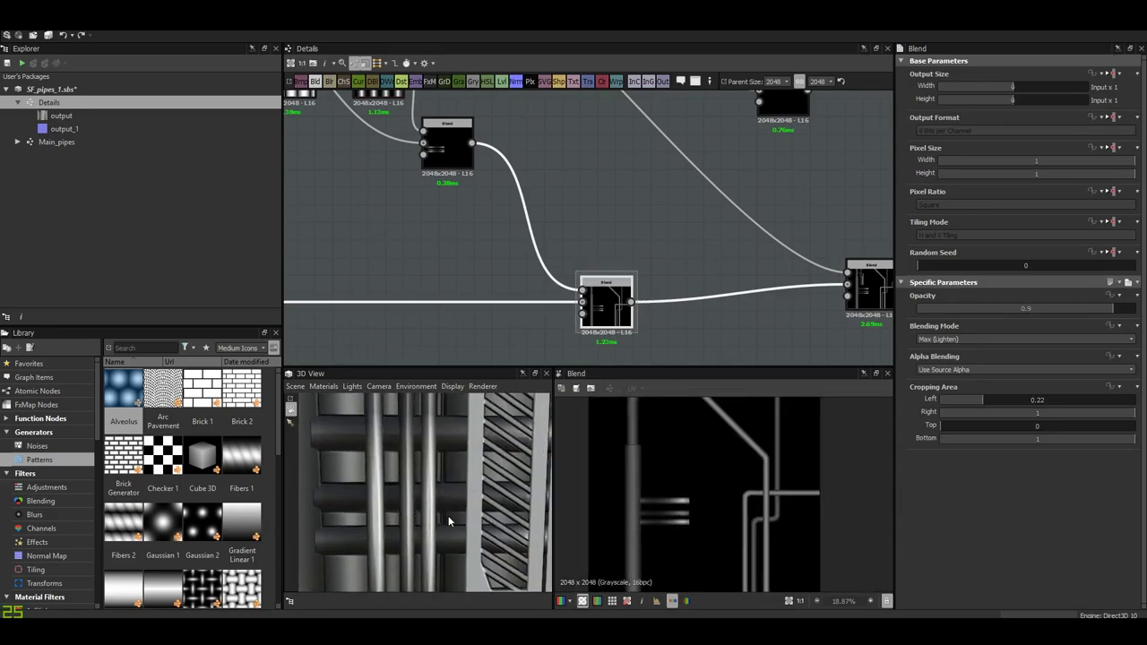
scroll(448, 520, down, 2)
scroll(708, 502, up, 1)
middle_drag(774, 278, 563, 298)
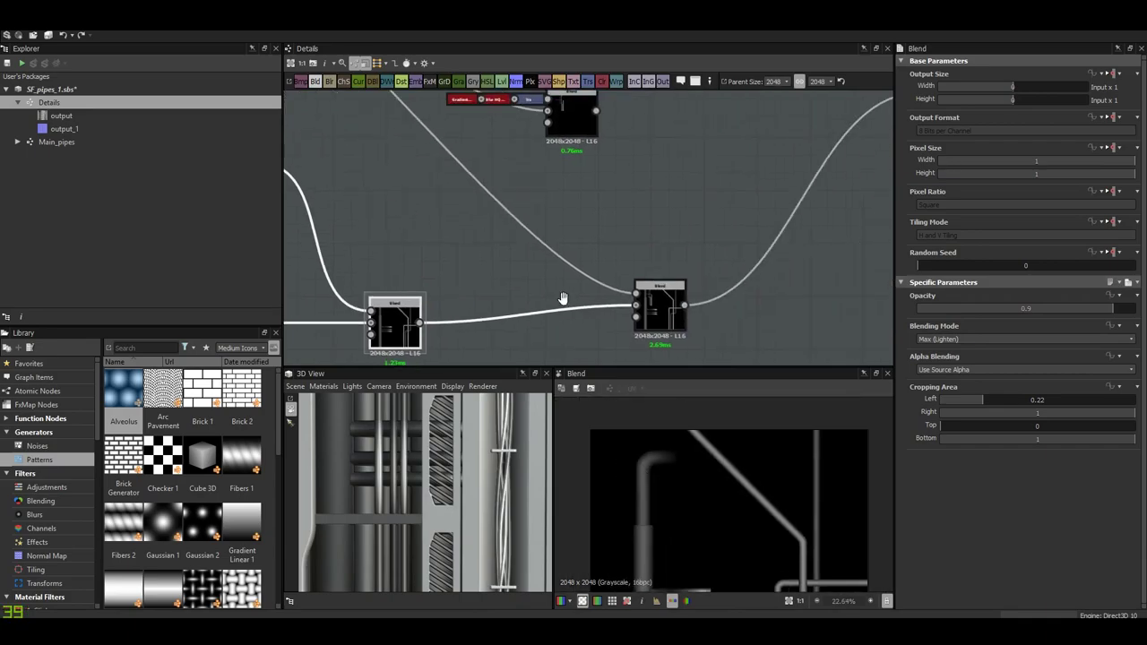
scroll(668, 452, up, 1)
scroll(645, 451, down, 1)
scroll(501, 489, down, 2)
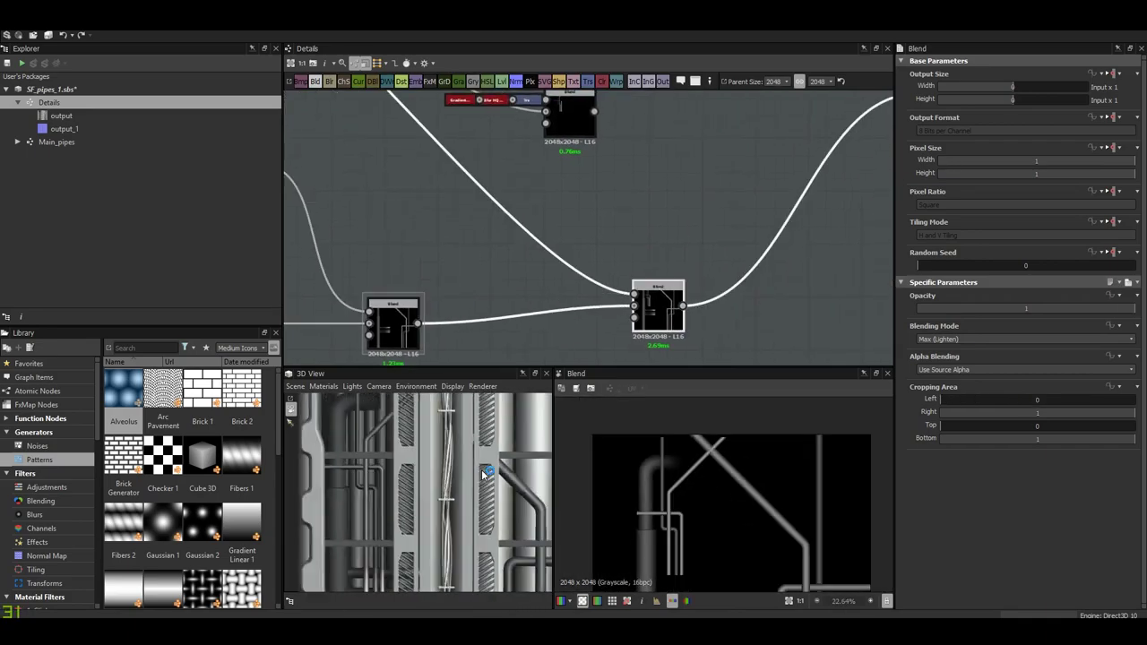
- Orbit the 3D view and preview the right-hand Blend's merged pipe height map
drag(490, 494, 412, 491)
scroll(400, 490, down, 2)
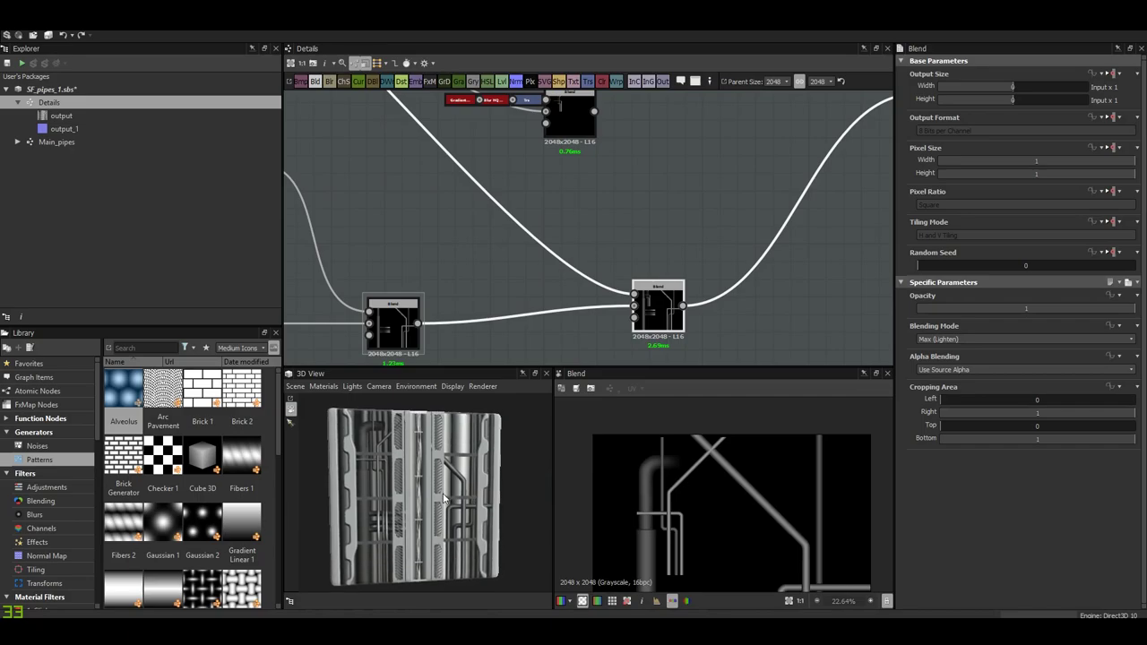
scroll(400, 490, up, 3)
middle_drag(422, 496, 430, 450)
scroll(740, 436, up, 4)
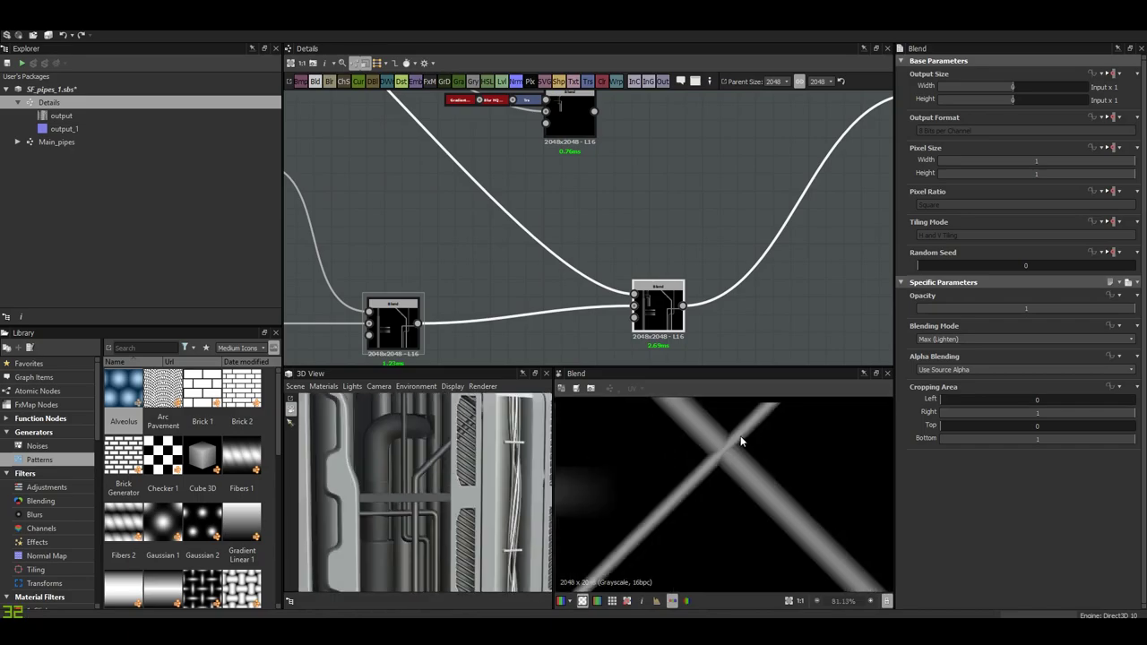
double_click(641, 300)
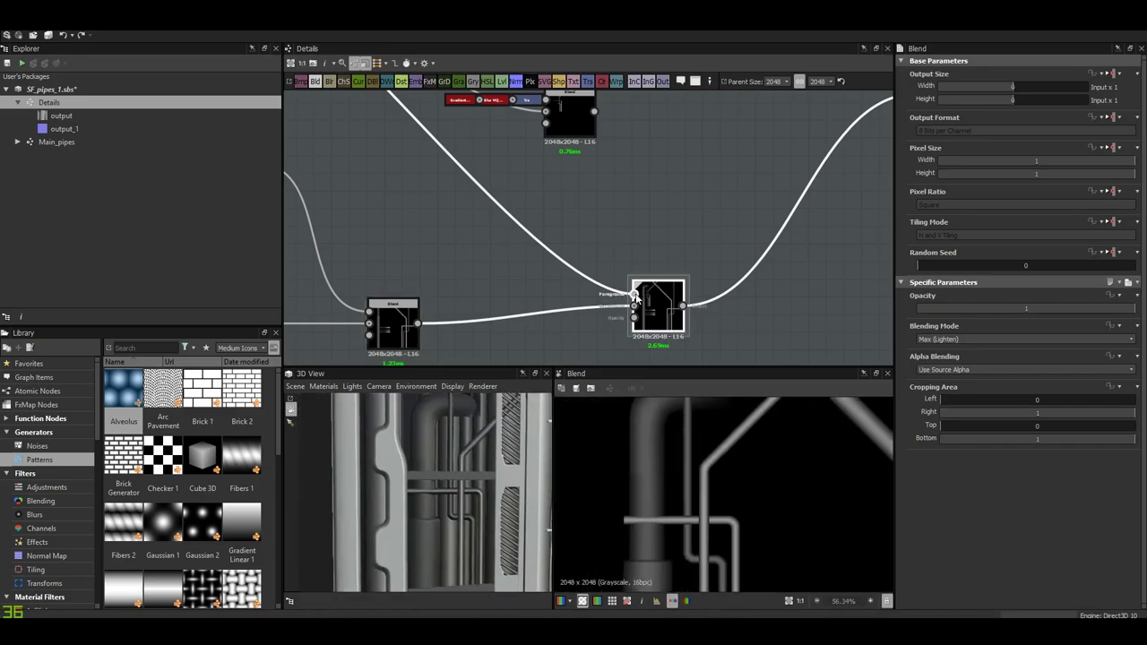
scroll(722, 515, up, 3)
scroll(607, 290, down, 3)
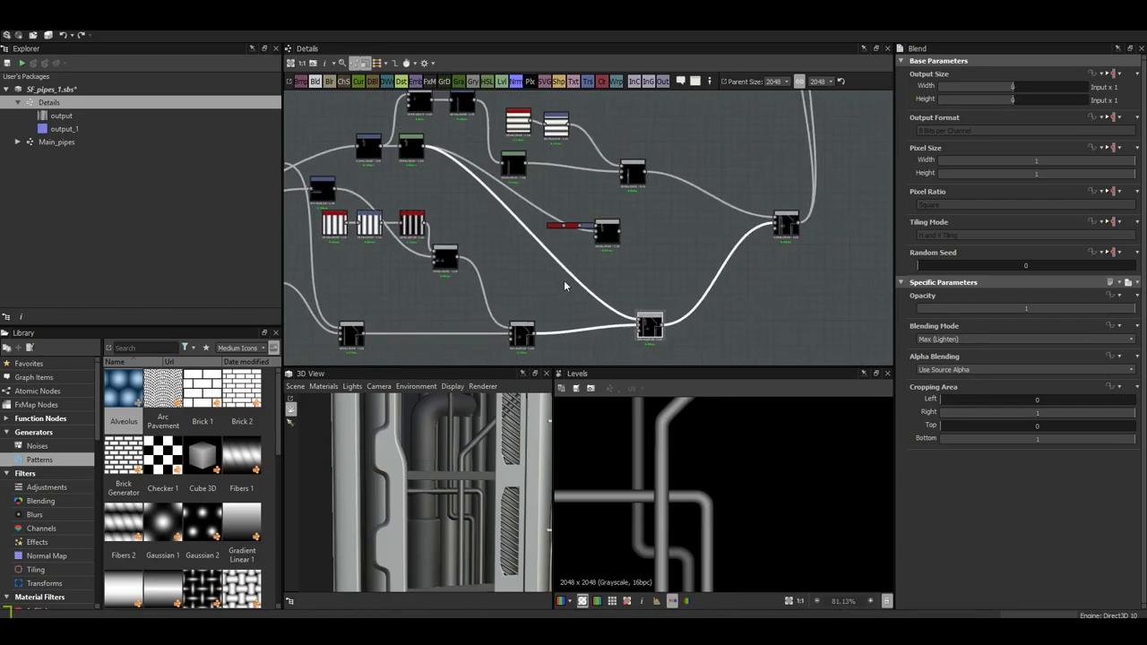
scroll(577, 204, up, 2)
scroll(577, 211, up, 2)
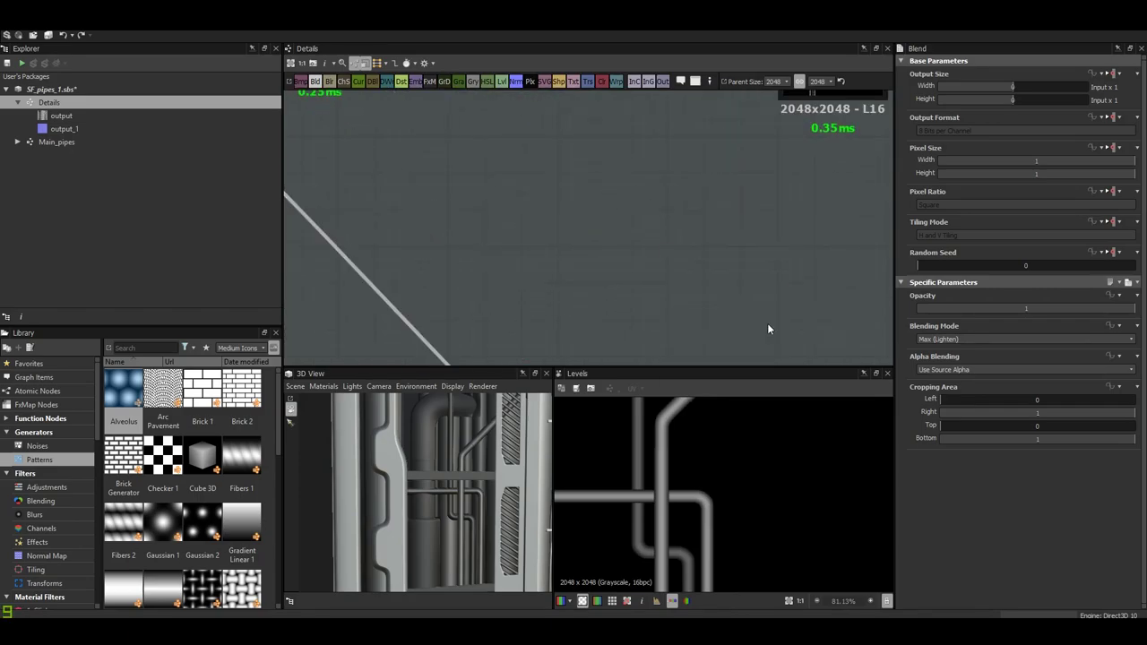
scroll(768, 324, down, 4)
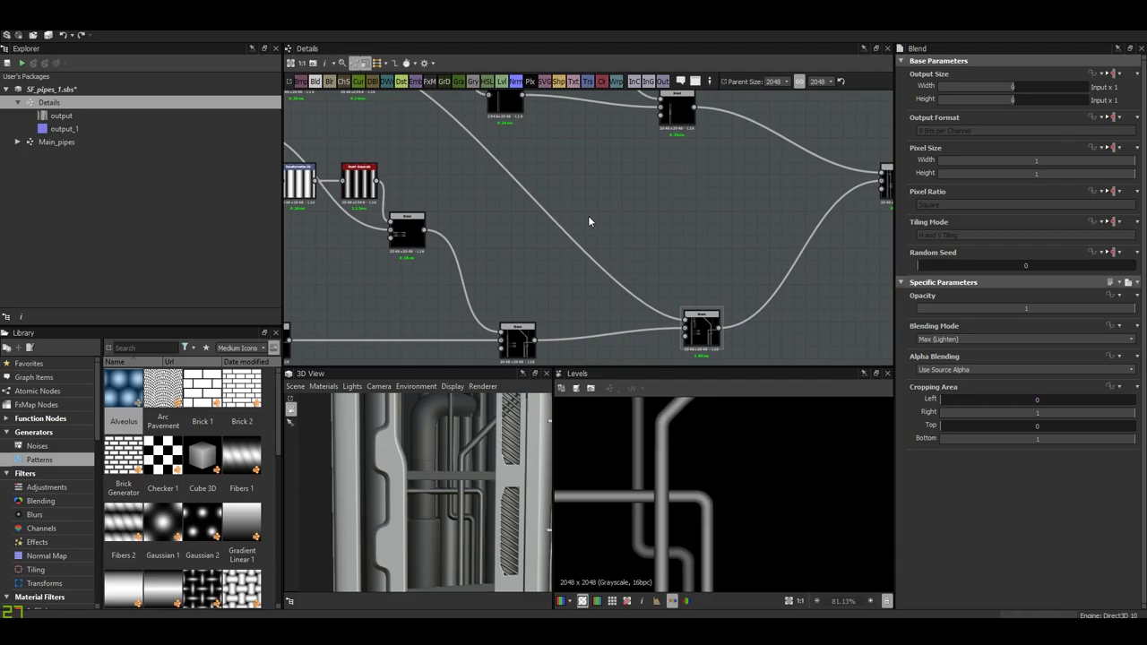
- Add a Histogram Scan node fed by the pipe map
scroll(589, 221, down, 2)
right_click(622, 223)
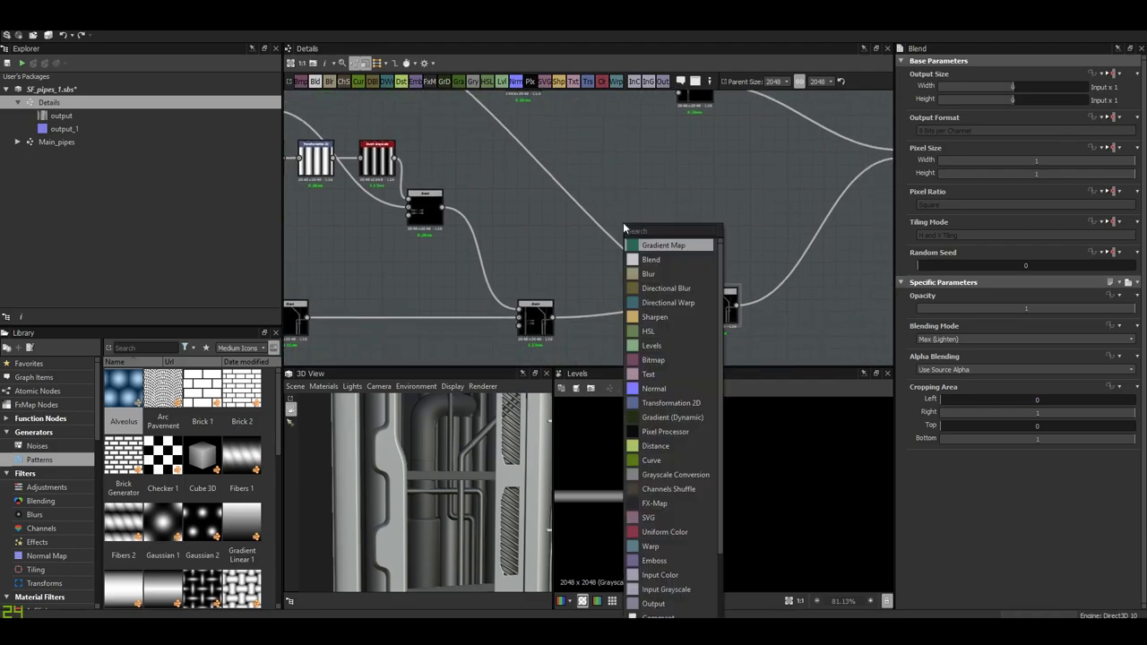
click(429, 221)
scroll(429, 221, up, 2)
scroll(583, 233, down, 2)
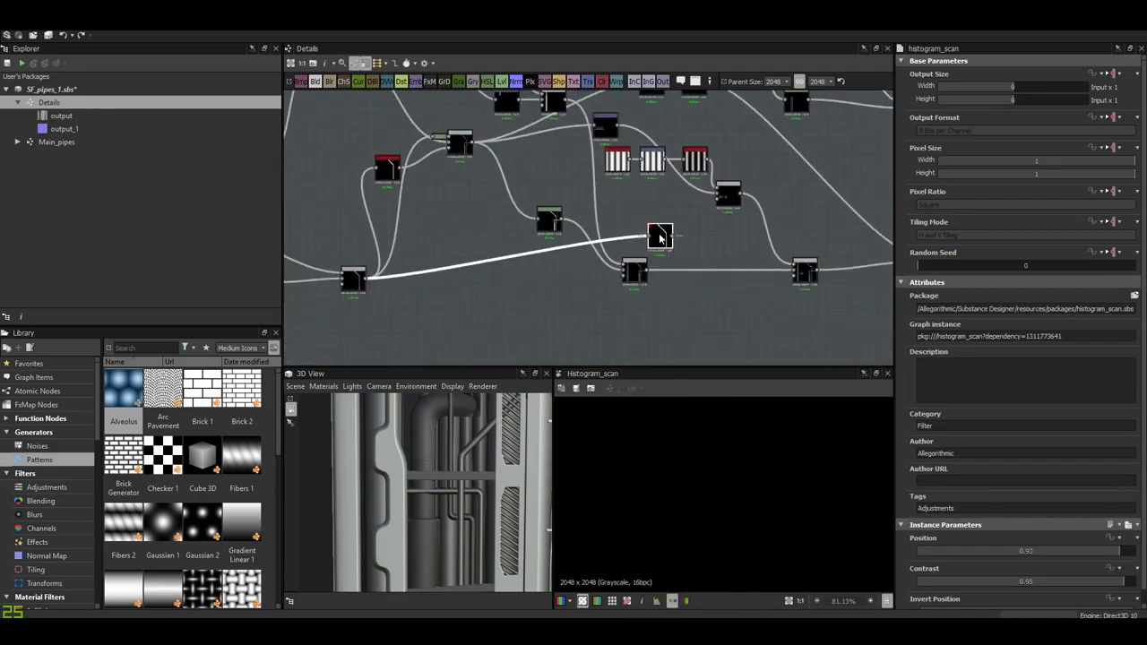
drag(658, 235, 583, 289)
scroll(448, 191, up, 3)
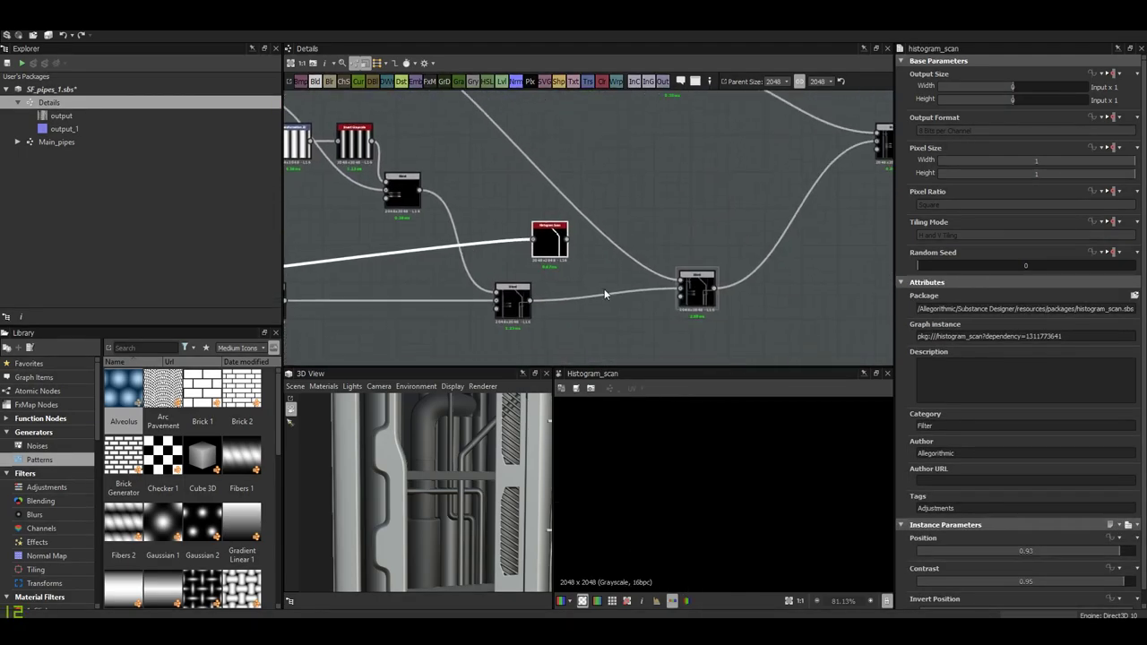
double_click(697, 288)
- Switch the Blend to Copy mode and preview the Histogram Scan mask
click(520, 308)
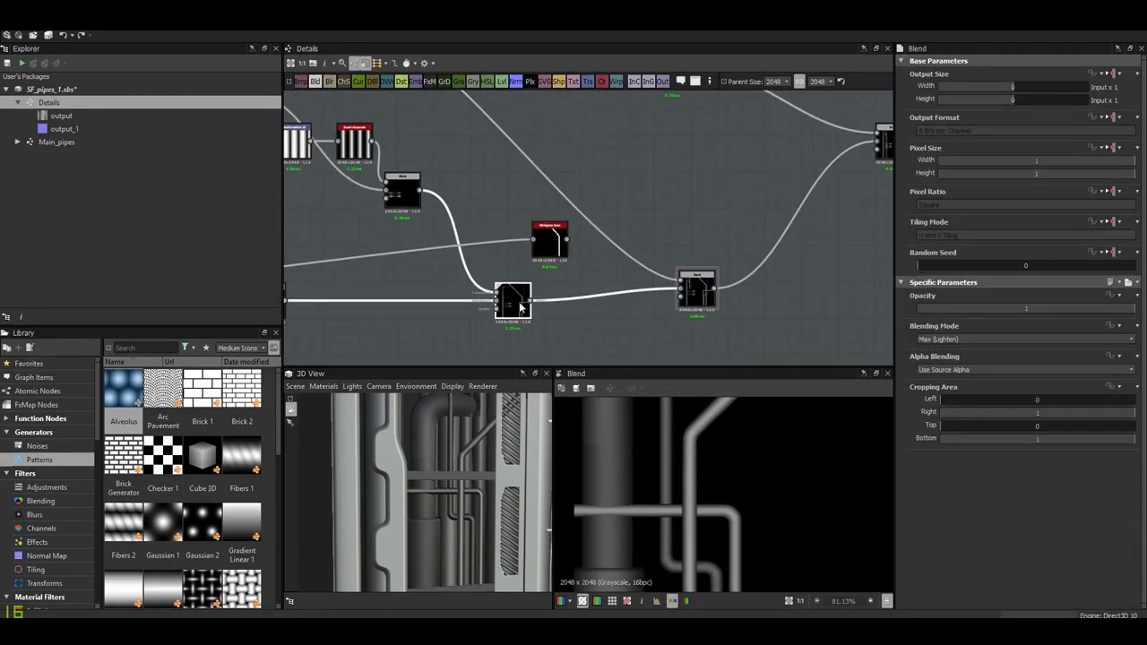
click(999, 342)
click(985, 351)
middle_drag(823, 328, 838, 348)
scroll(624, 301, down, 2)
scroll(625, 300, up, 2)
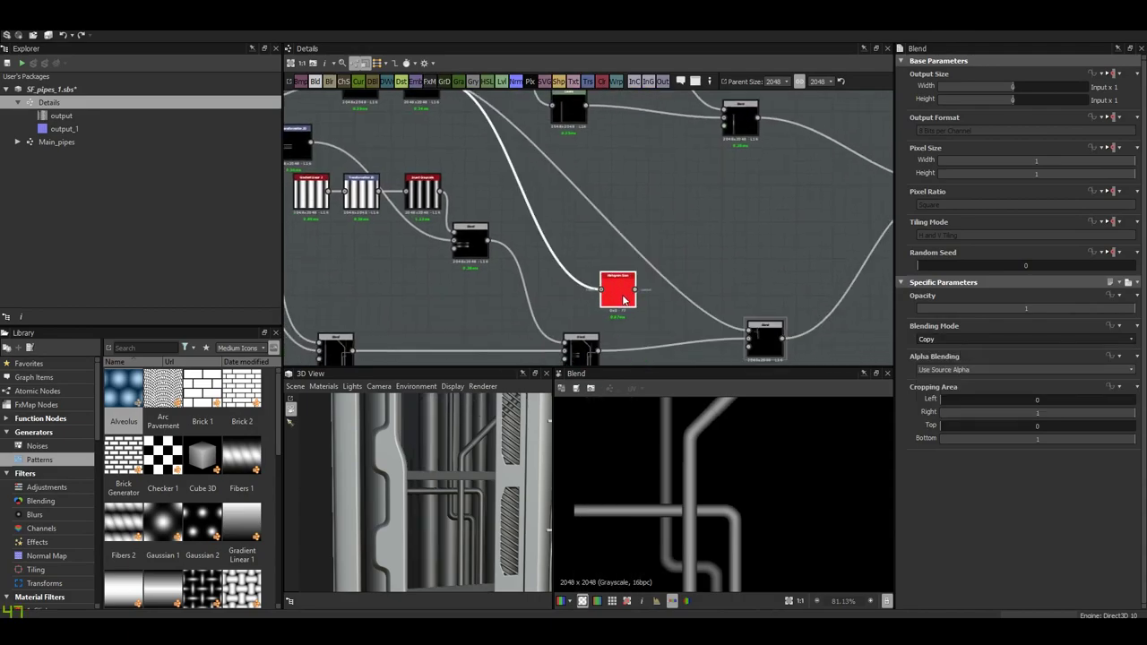
double_click(625, 300)
- Feed the Histogram Scan mask into the Blend's opacity input and preview the result
scroll(731, 532, down, 3)
middle_drag(645, 296, 499, 213)
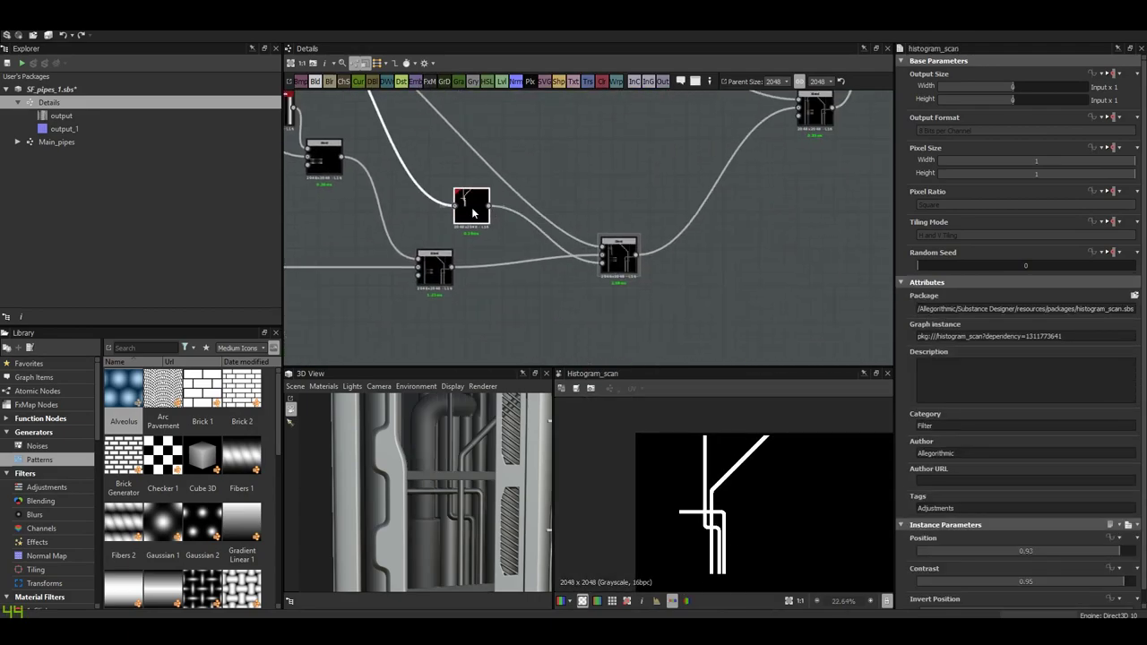
double_click(616, 255)
scroll(652, 472, up, 5)
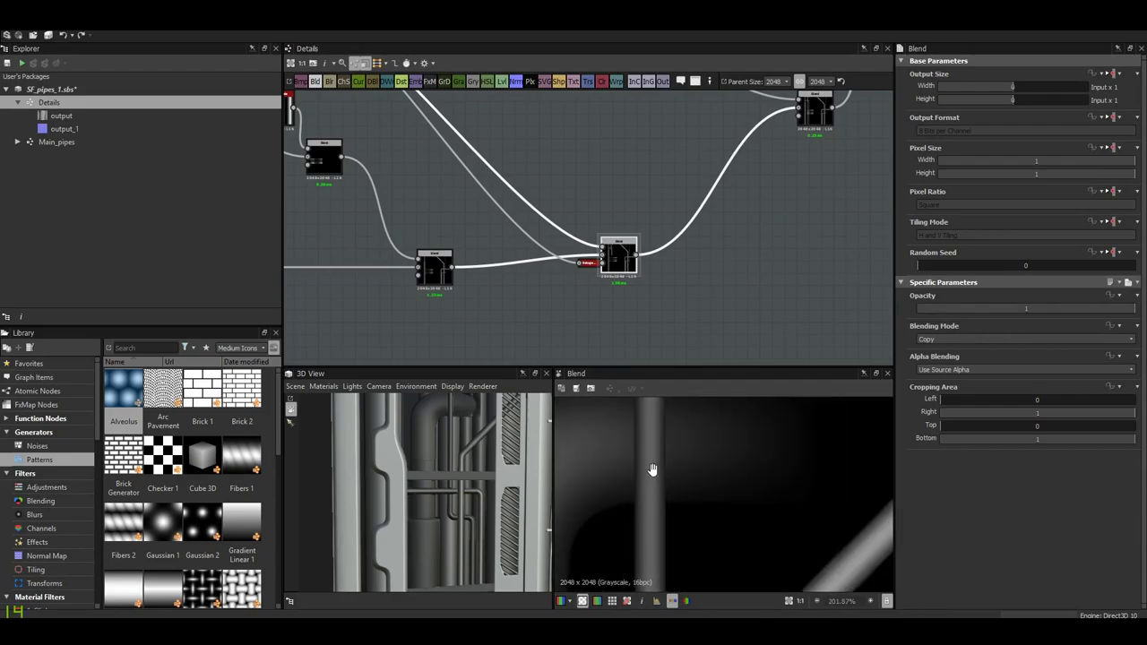
scroll(592, 231, up, 3)
scroll(674, 463, down, 2)
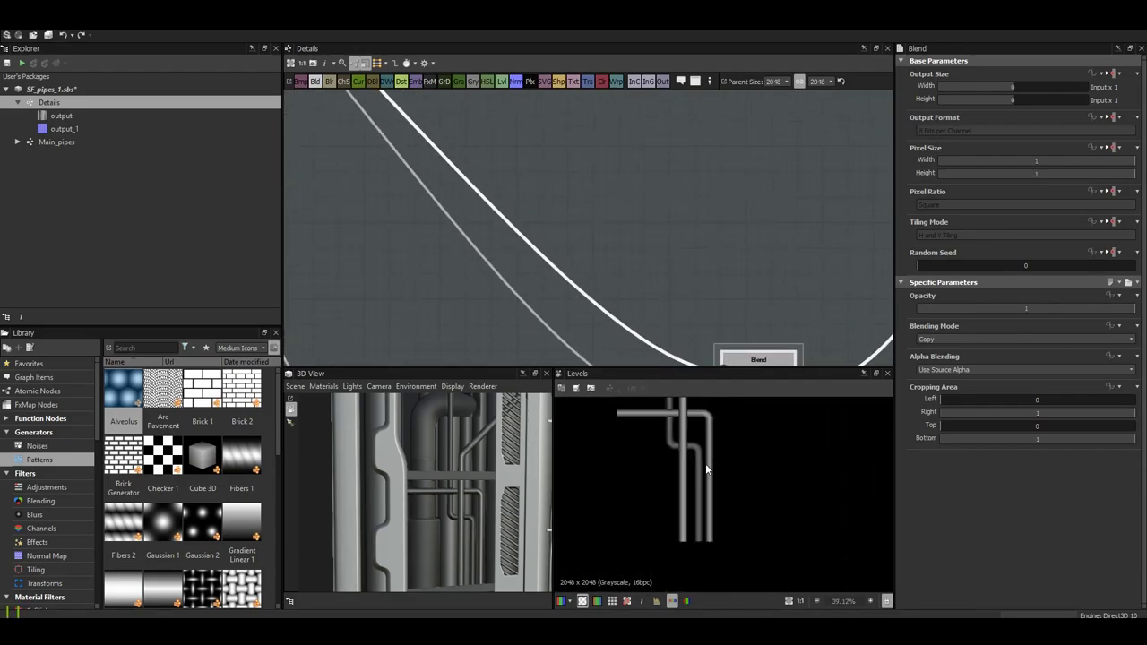
mouse_move(475, 477)
mouse_down()
mouse_move(442, 491)
mouse_move(452, 447)
mouse_move(438, 473)
mouse_move(445, 483)
mouse_move(443, 450)
mouse_up()
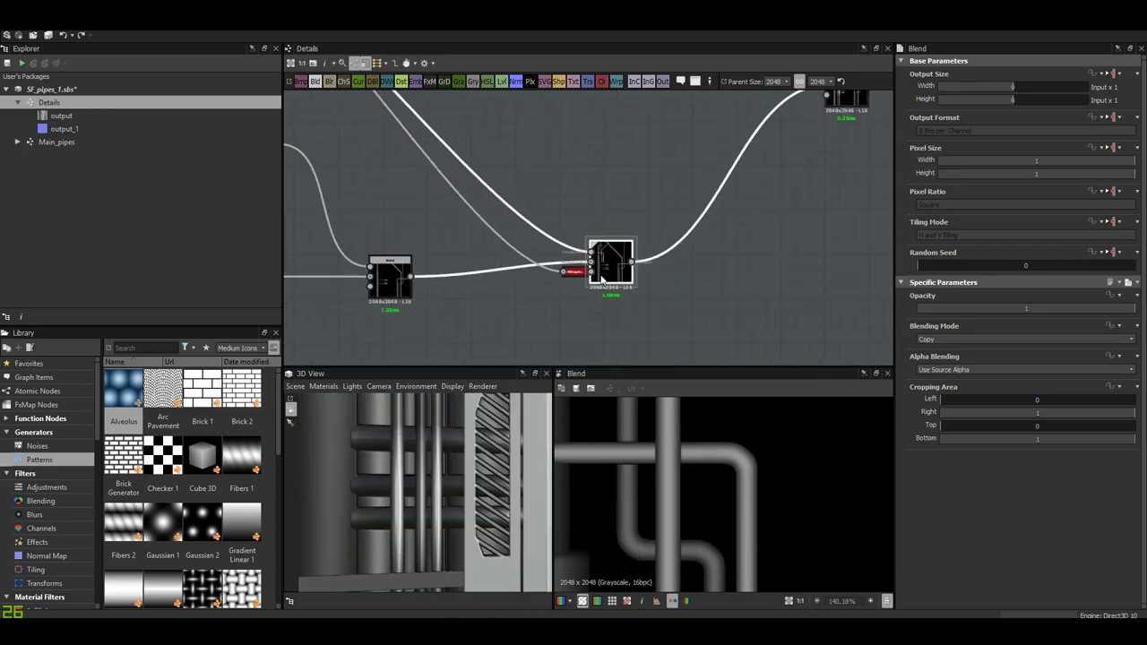
middle_drag(703, 395, 703, 387)
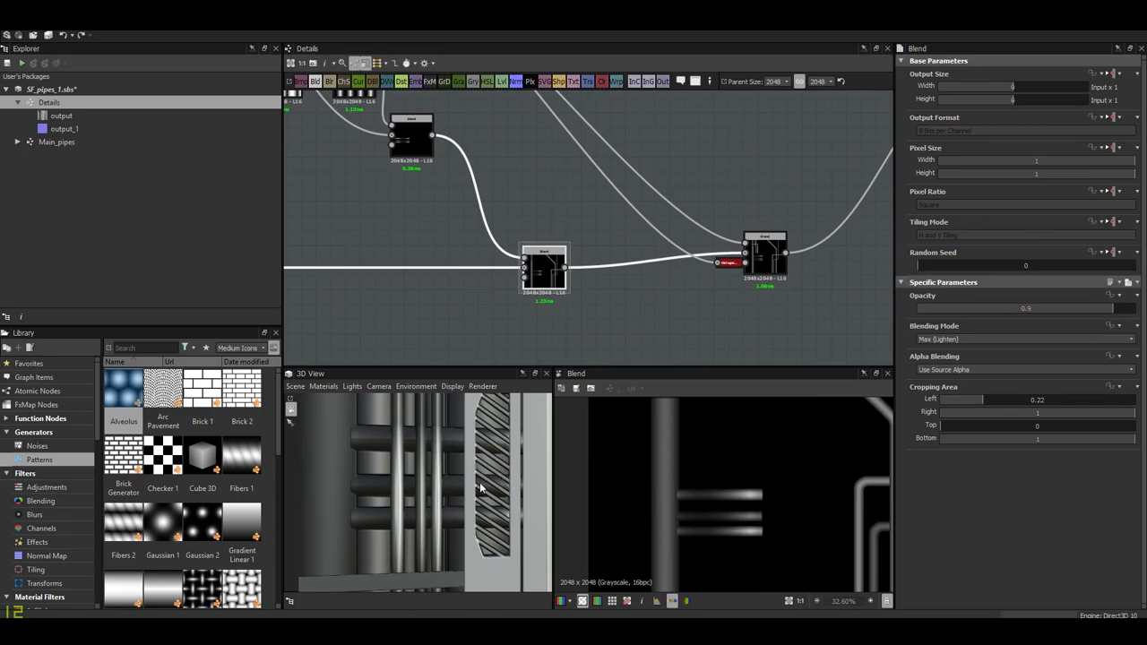
- Set the upper Blend node to Copy mode as well
middle_drag(742, 251, 642, 185)
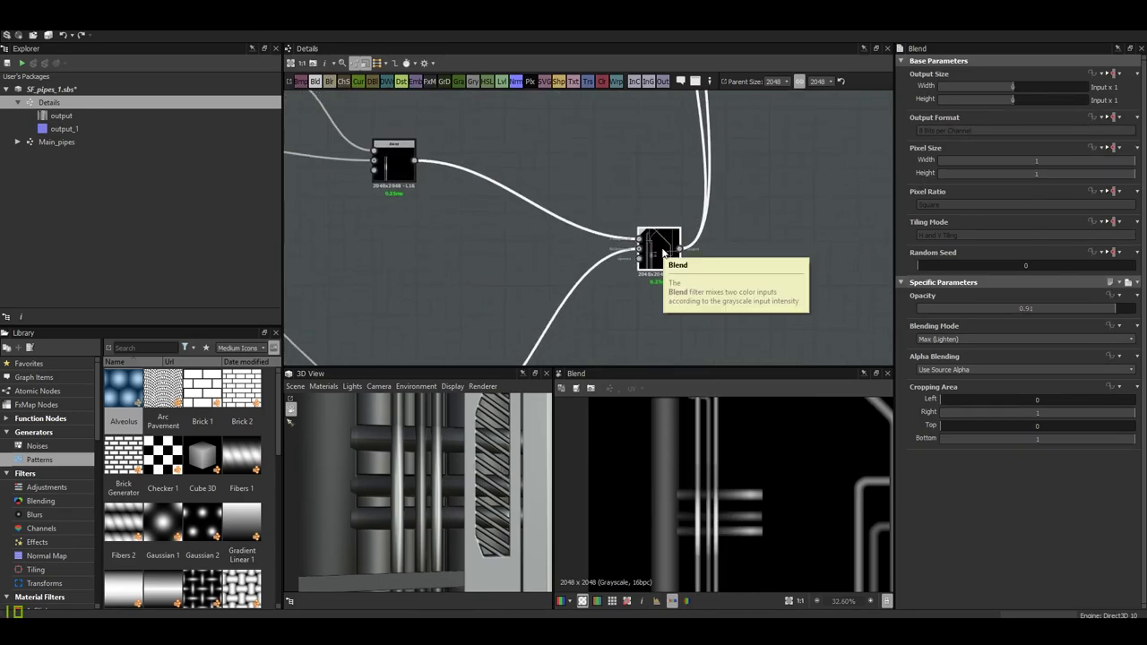
middle_drag(663, 254, 398, 173)
mouse_move(490, 259)
middle_down()
mouse_move(620, 261)
mouse_move(726, 292)
middle_up()
click(953, 349)
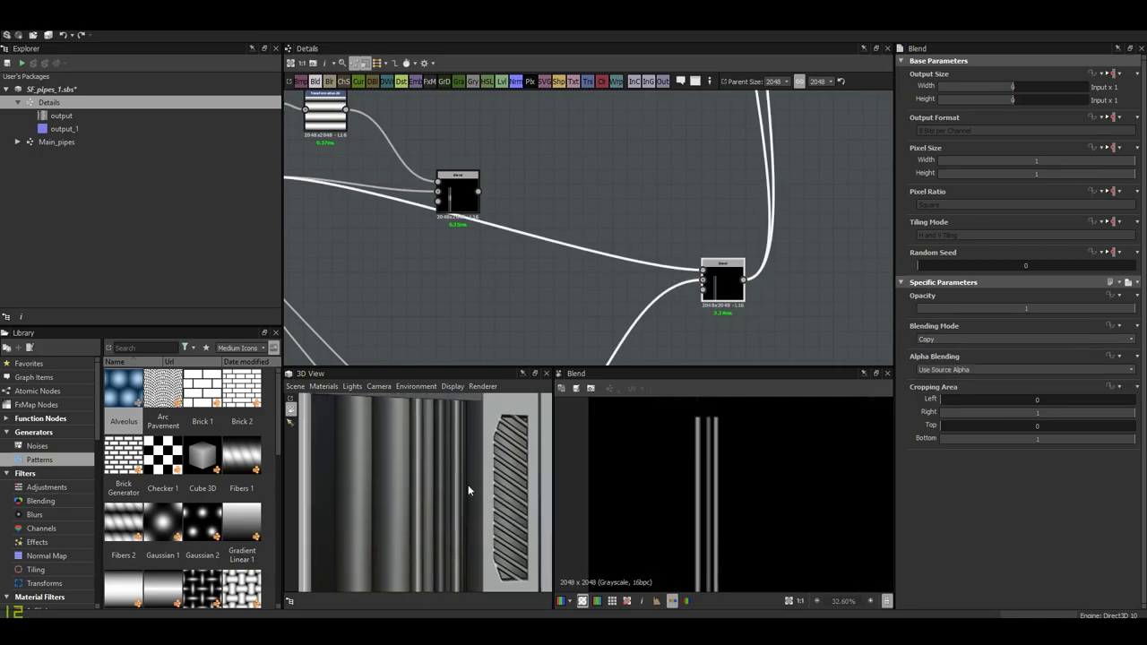
drag(469, 487, 450, 447)
middle_drag(493, 222, 528, 239)
- Inspect the second Histogram Scan mask with its Levels and gradient inputs
scroll(529, 240, down, 2)
scroll(406, 237, down, 2)
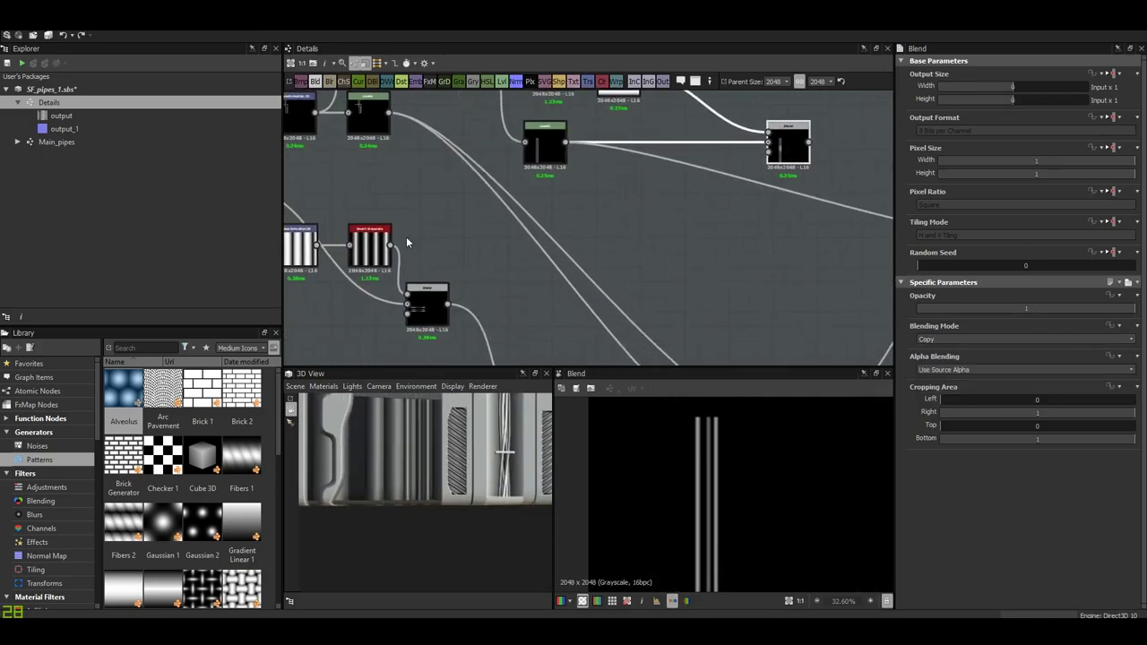
scroll(448, 235, down, 2)
scroll(462, 239, up, 1)
scroll(462, 238, up, 3)
click(758, 145)
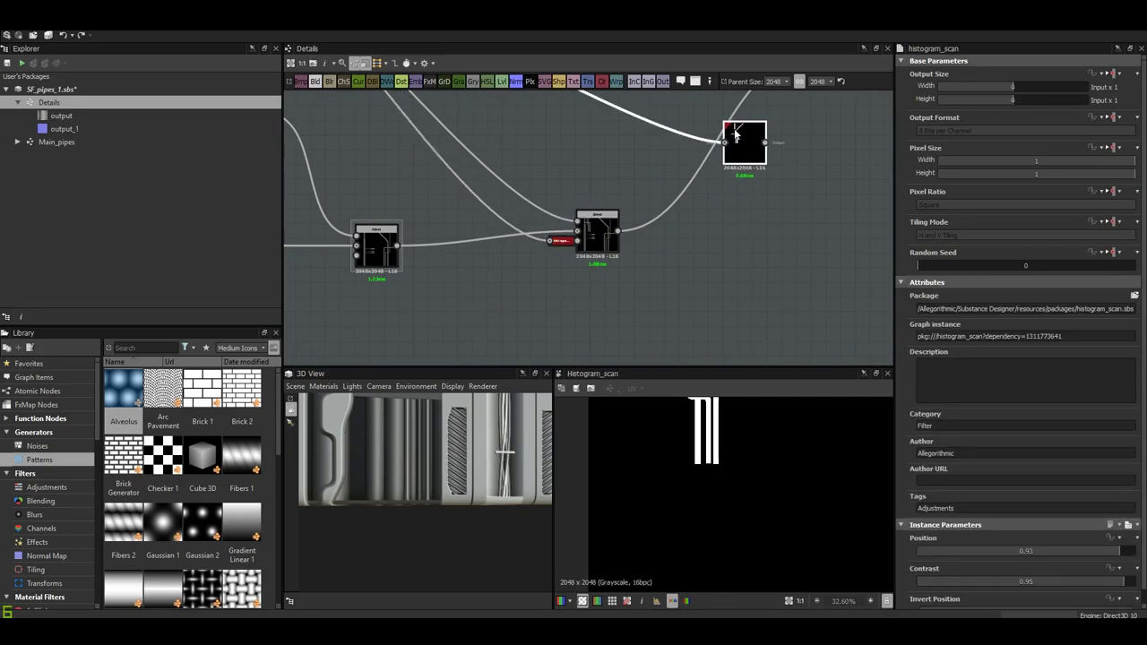
middle_drag(757, 145, 573, 280)
middle_drag(486, 234, 665, 320)
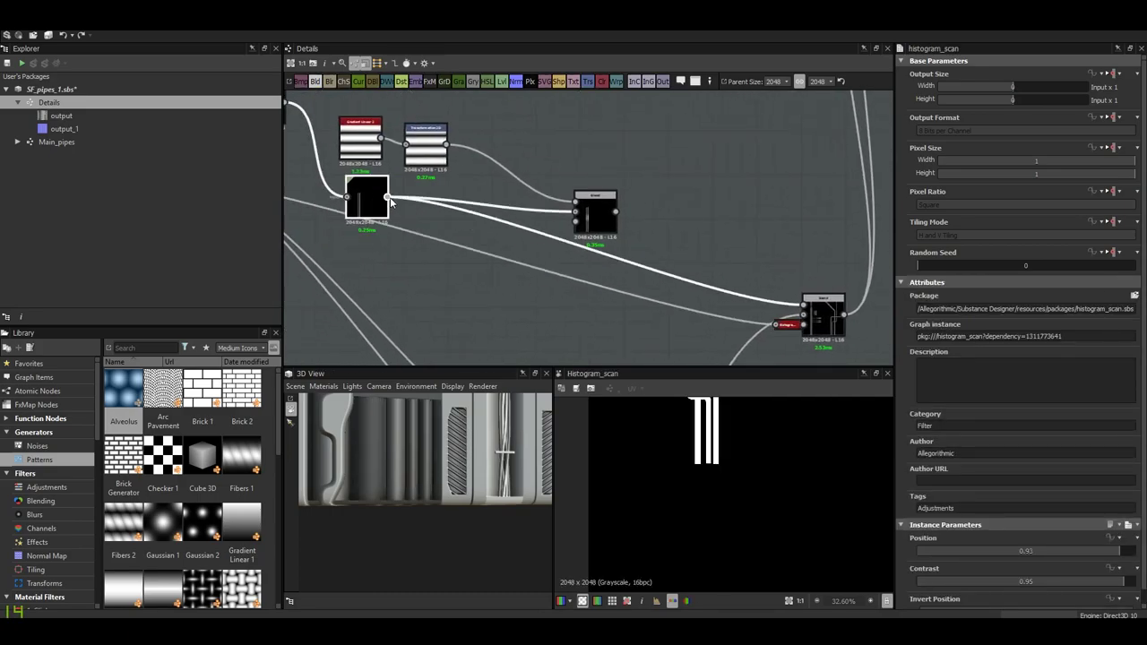
- Preview the Blend result, framing the vertical pipe bars in 2D
double_click(820, 318)
scroll(416, 473, up, 2)
scroll(416, 472, up, 2)
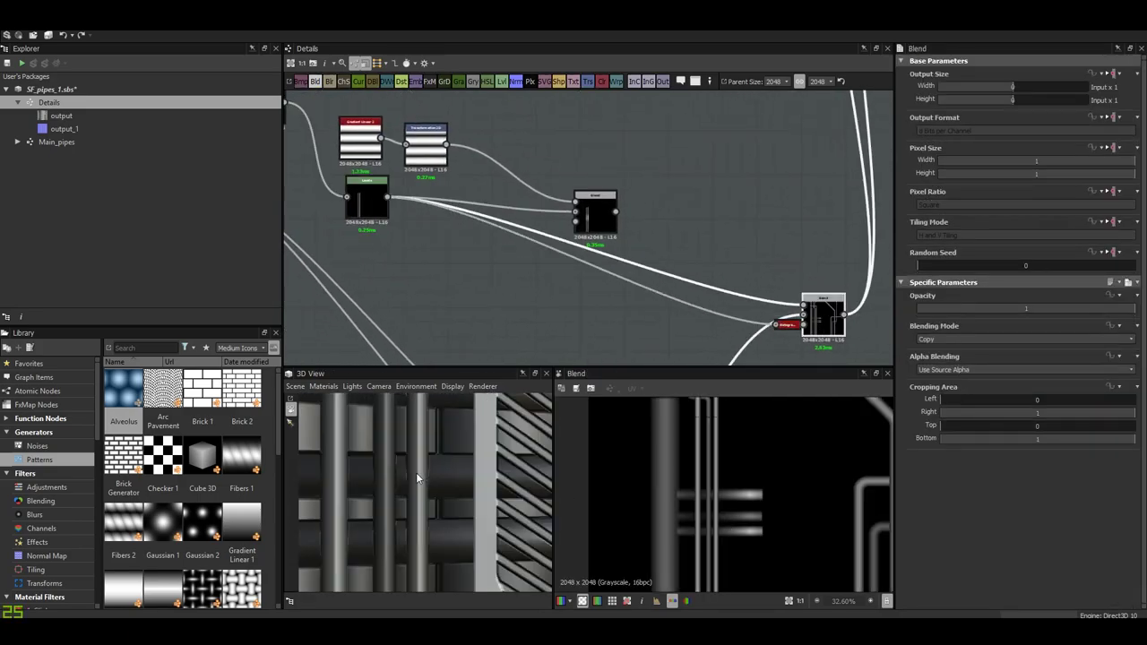
scroll(417, 452, up, 2)
scroll(422, 459, up, 2)
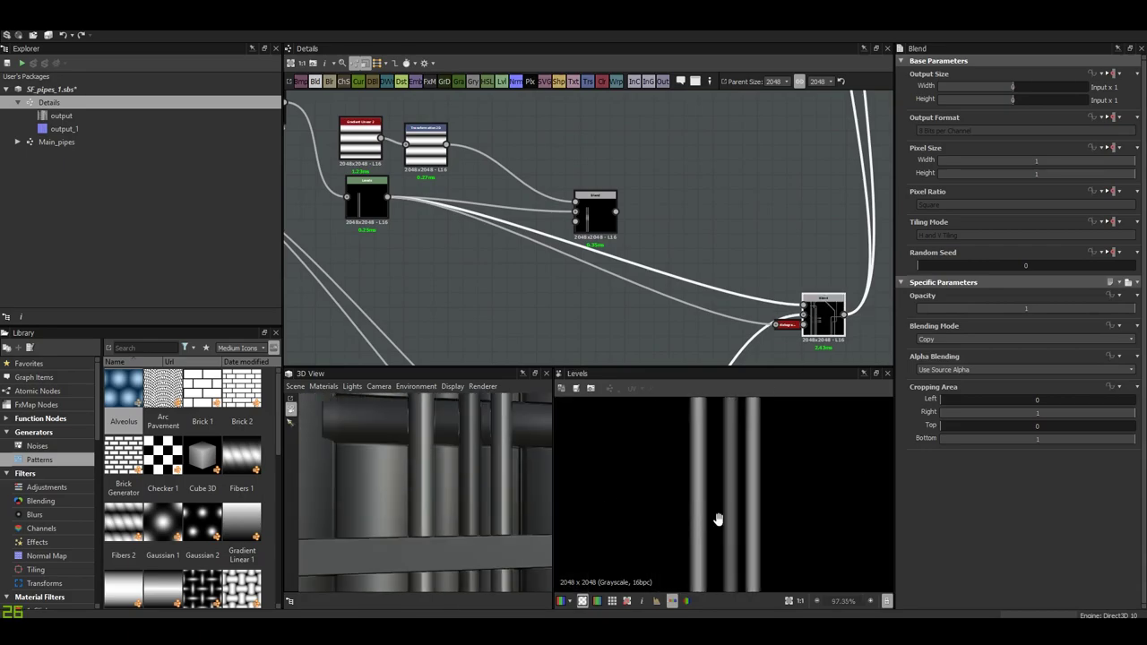
middle_drag(717, 520, 689, 525)
scroll(702, 522, up, 1)
scroll(468, 515, down, 2)
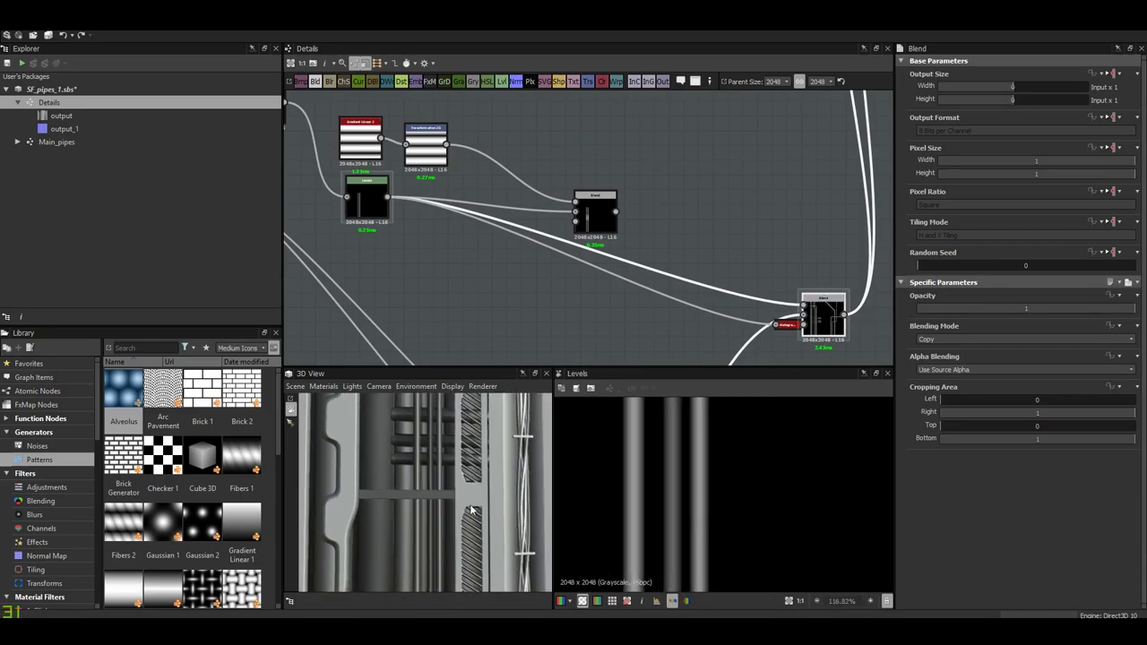
key(Delete)
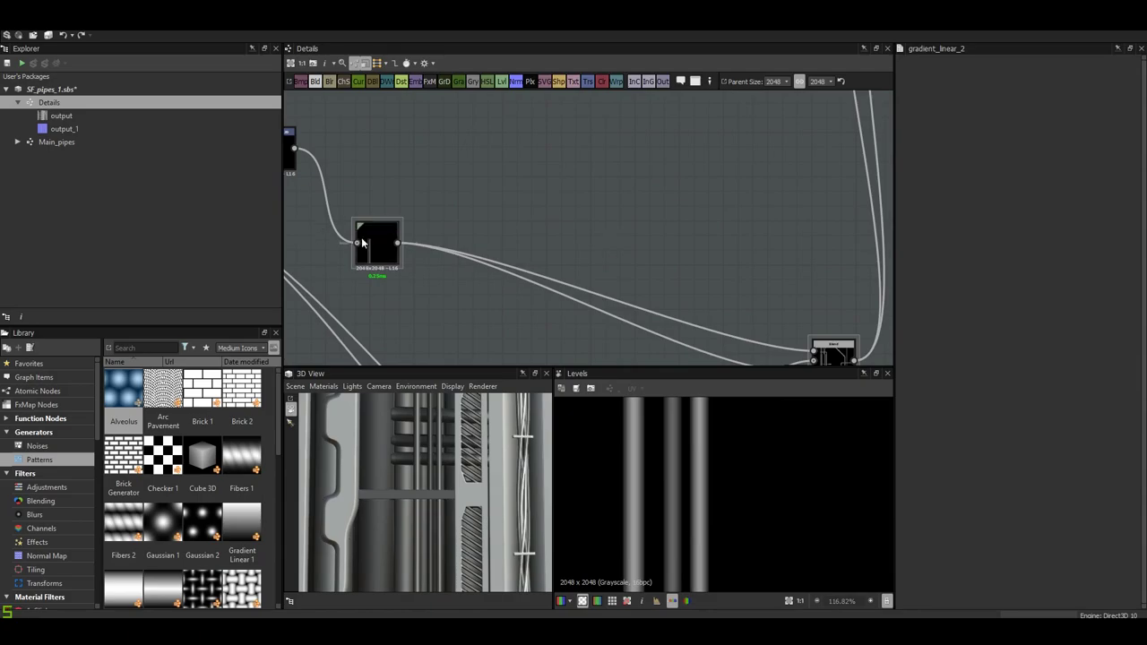
click(362, 239)
scroll(682, 488, up, 5)
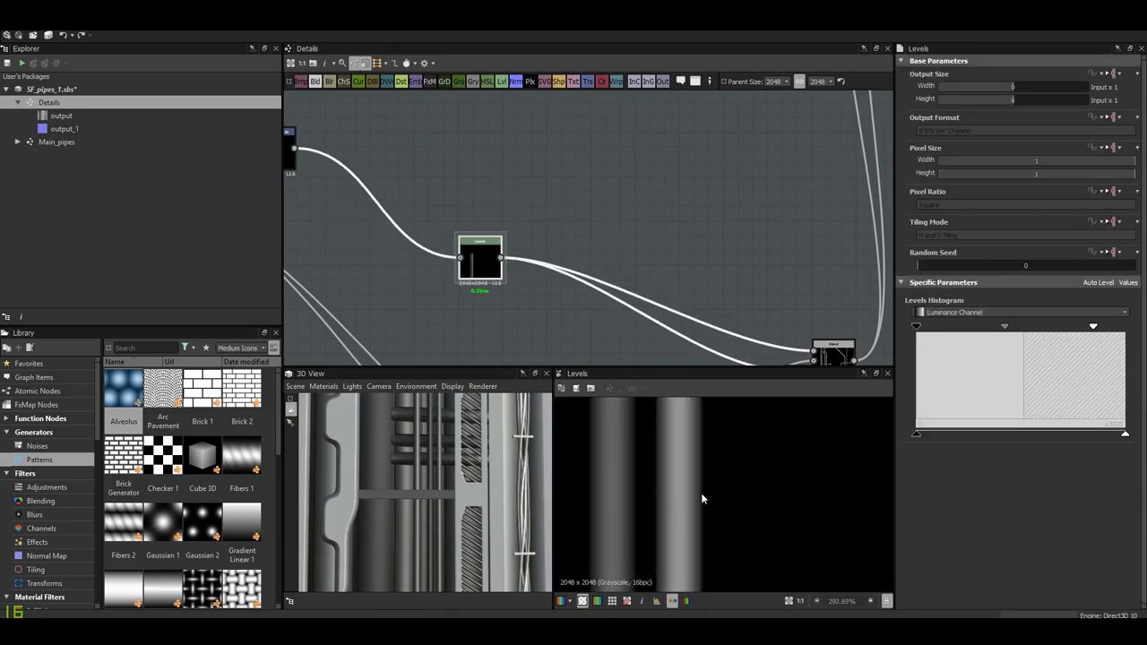
scroll(395, 504, up, 3)
scroll(395, 505, down, 3)
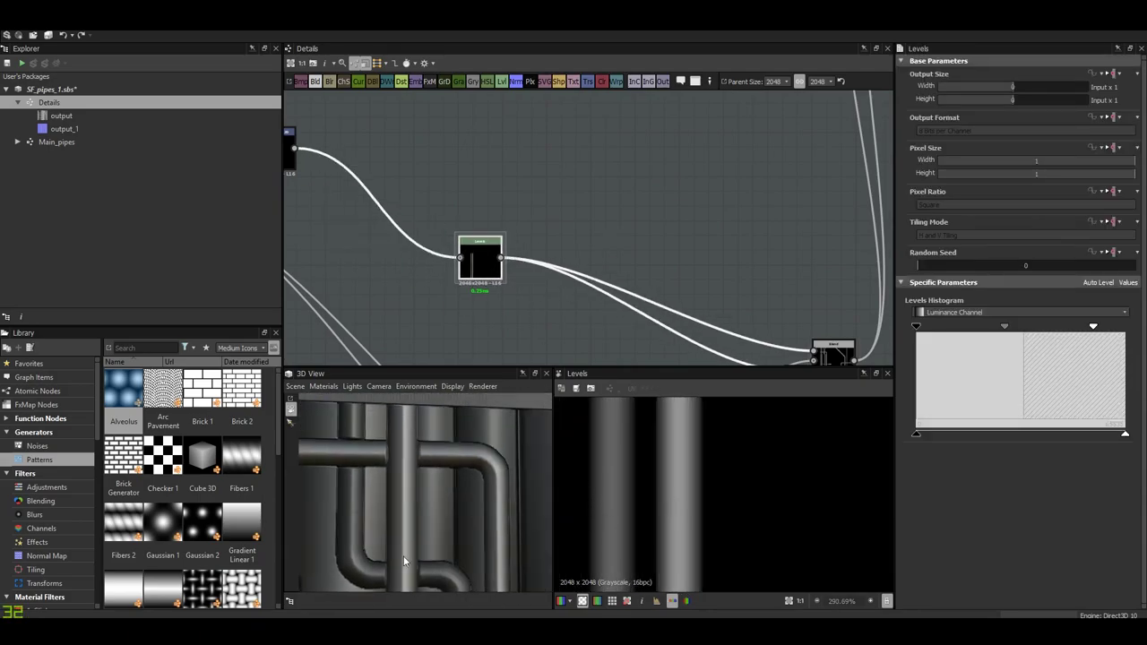
middle_drag(377, 206, 490, 176)
middle_drag(763, 294, 549, 228)
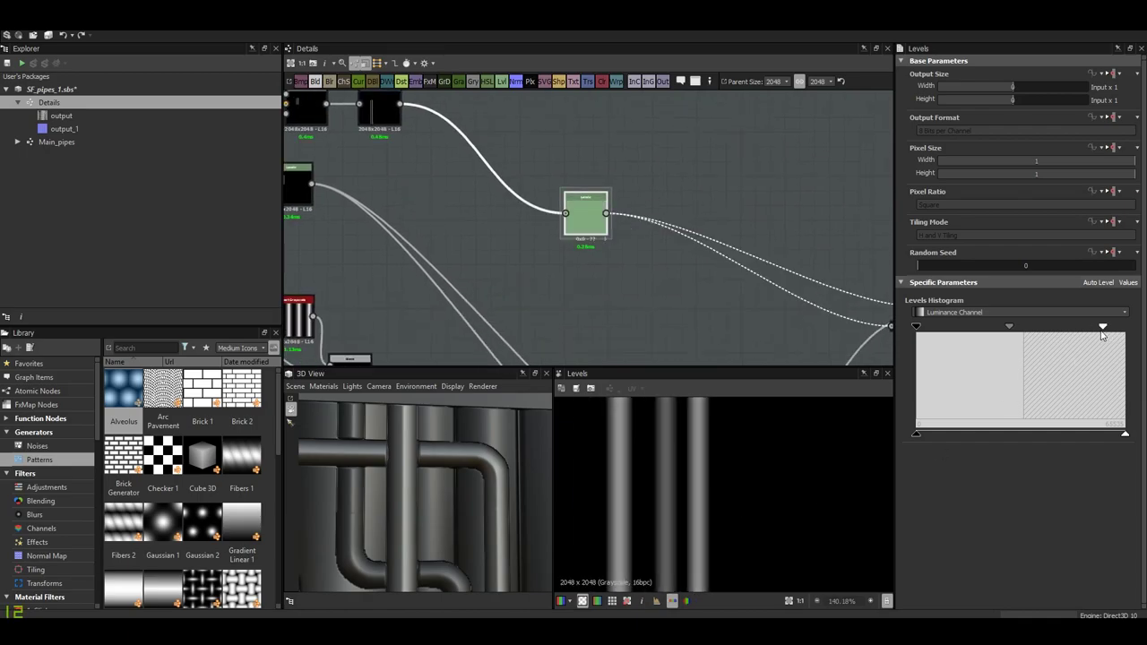
scroll(697, 529, up, 1)
scroll(691, 500, up, 6)
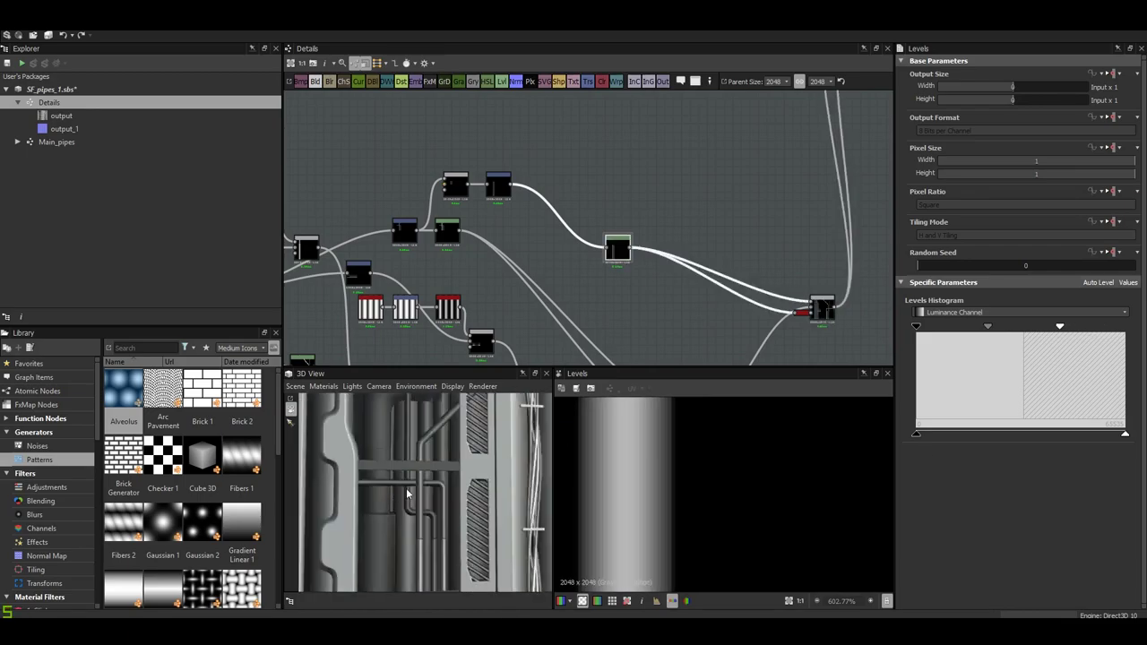
scroll(430, 497, up, 5)
scroll(399, 483, up, 4)
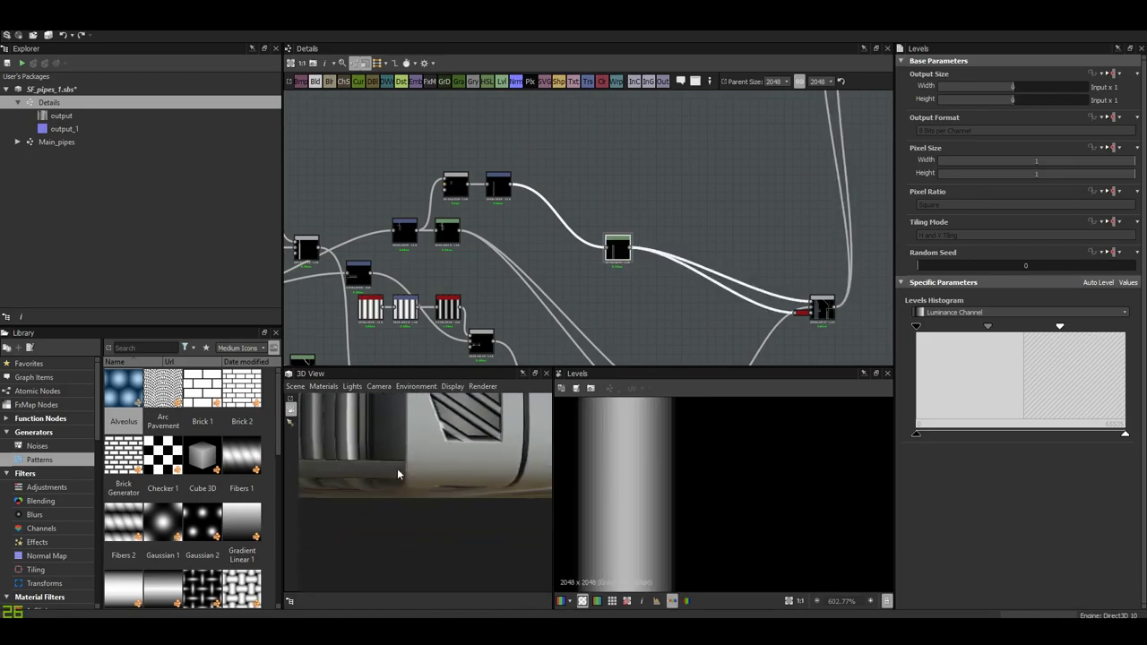
middle_drag(666, 259, 673, 252)
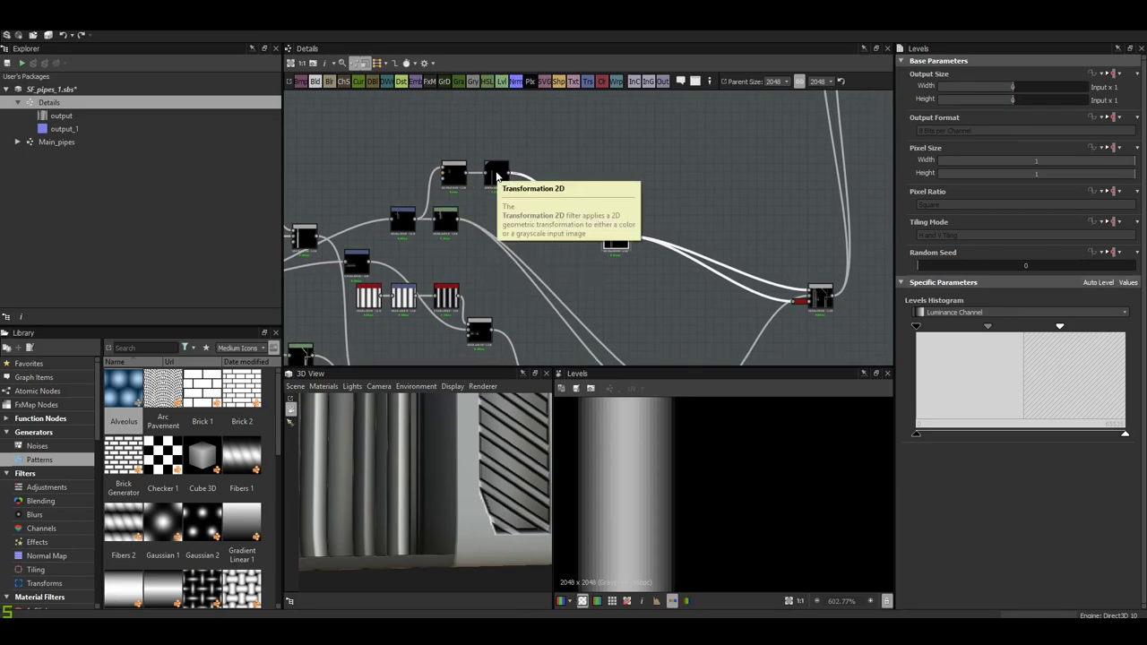
click(817, 296)
key(f)
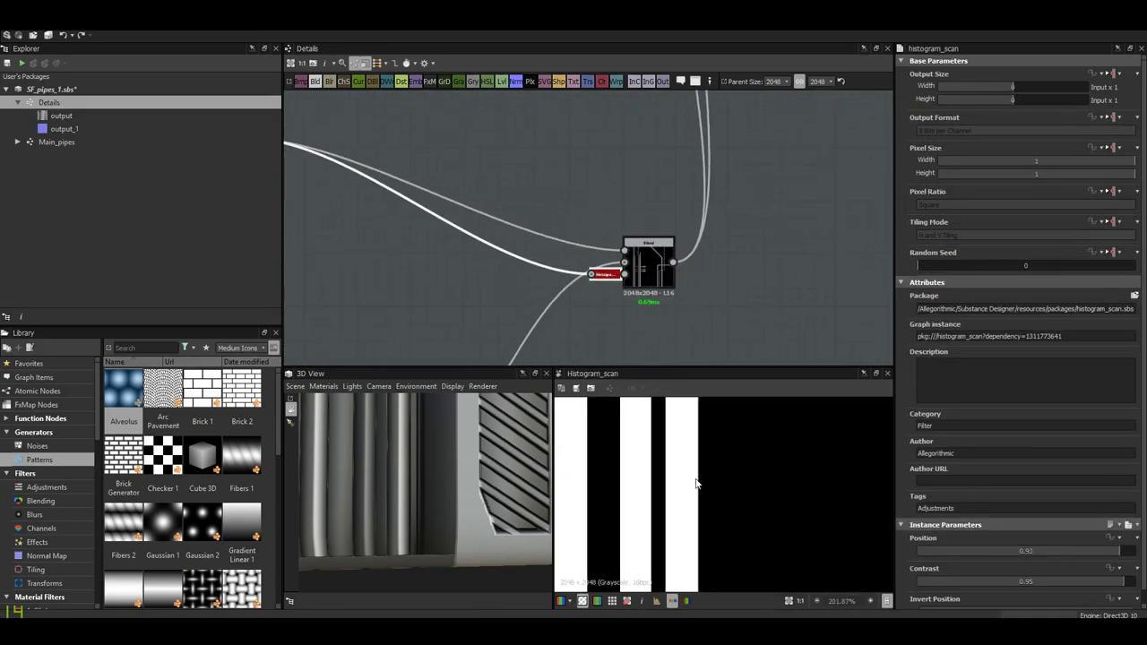
click(649, 260)
scroll(691, 203, up, 3)
scroll(691, 156, up, 2)
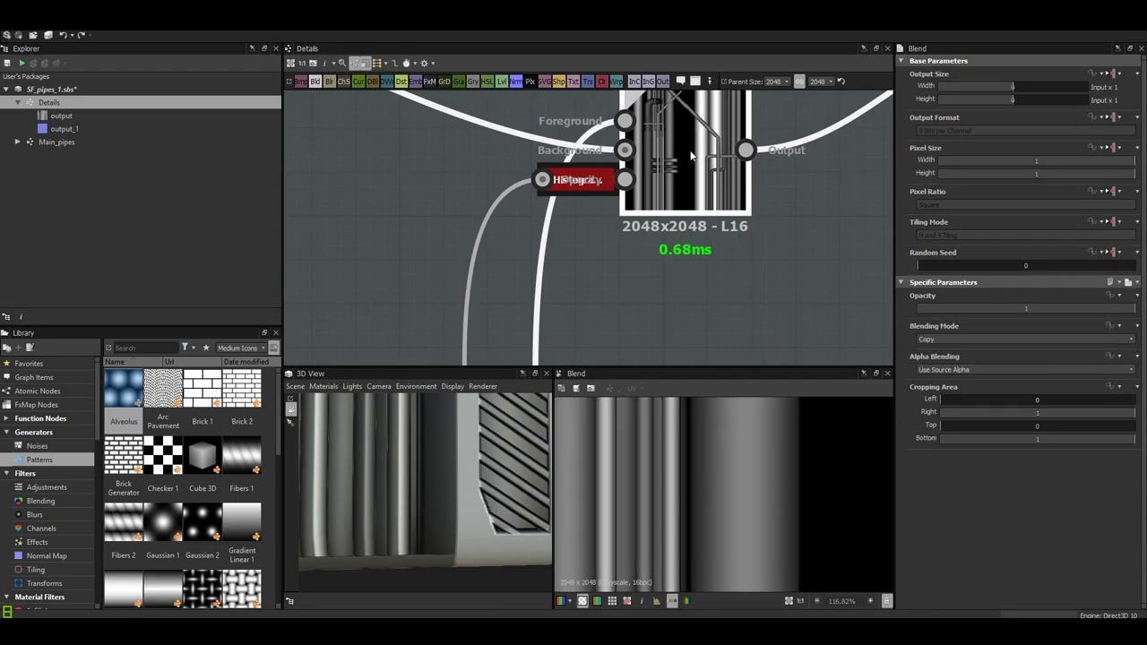
scroll(668, 472, up, 4)
scroll(627, 219, down, 3)
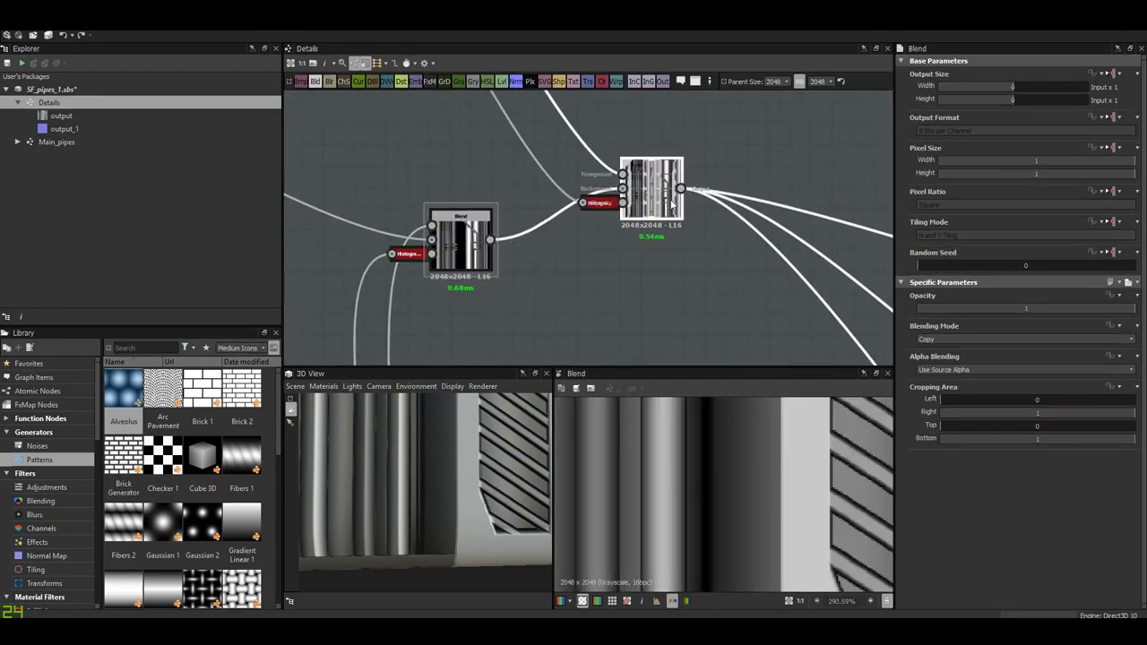
scroll(673, 204, down, 3)
scroll(713, 211, down, 5)
scroll(418, 465, down, 5)
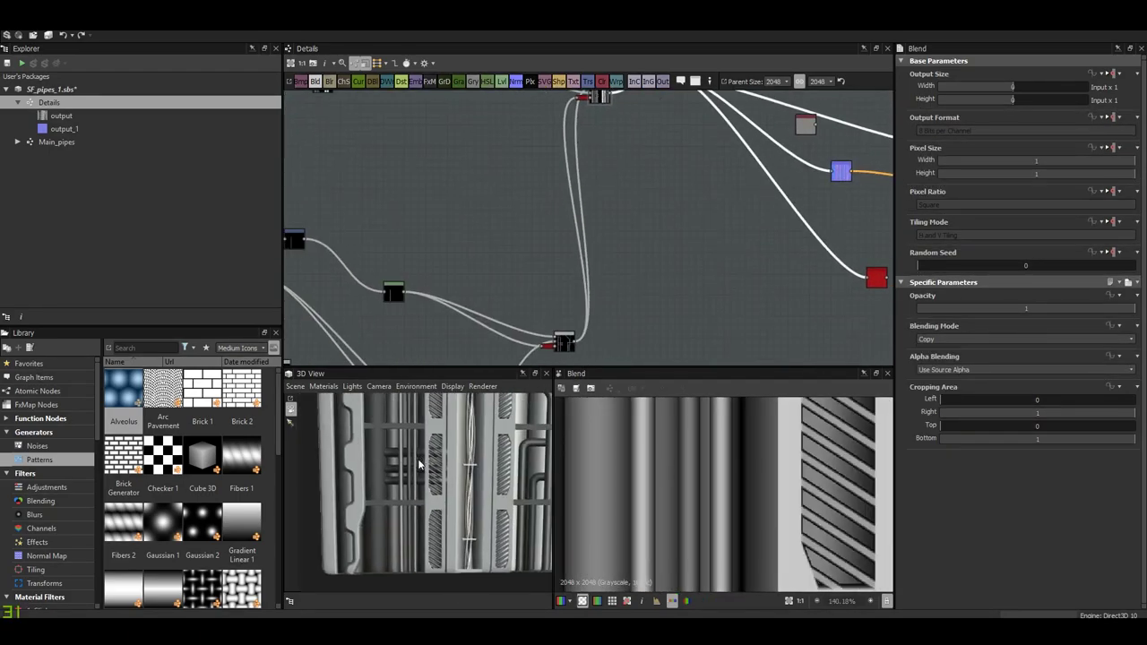
scroll(418, 464, up, 3)
scroll(418, 475, up, 3)
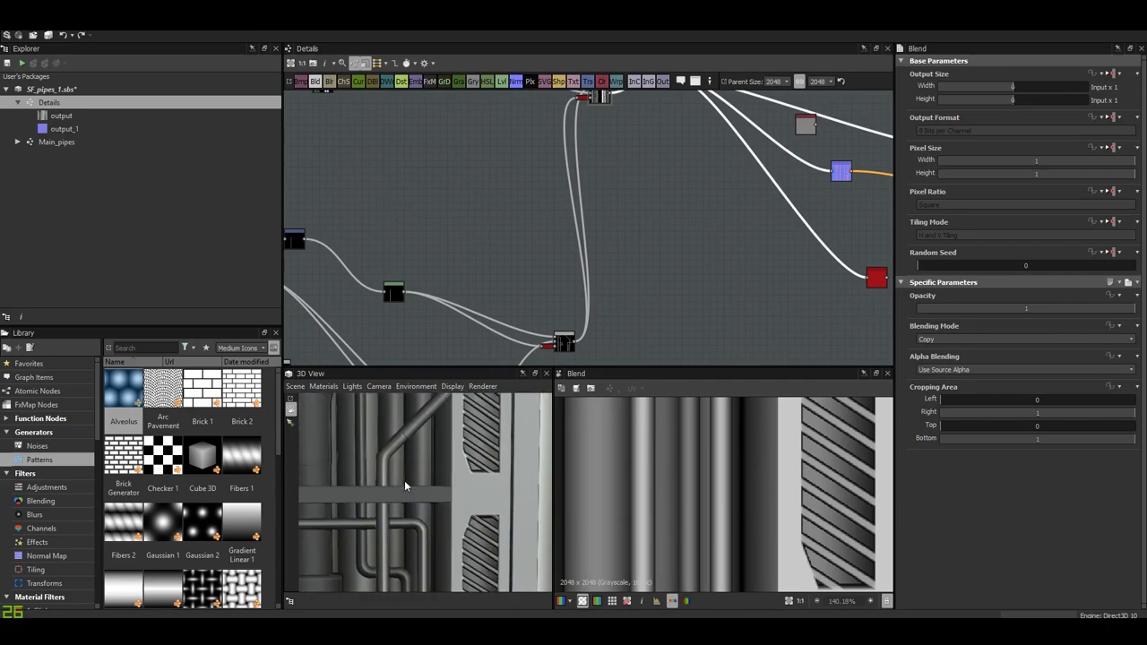
mouse_move(404, 485)
mouse_down()
mouse_move(410, 476)
mouse_move(410, 494)
mouse_move(399, 479)
mouse_move(426, 464)
mouse_up()
scroll(412, 471, up, 2)
scroll(431, 463, up, 2)
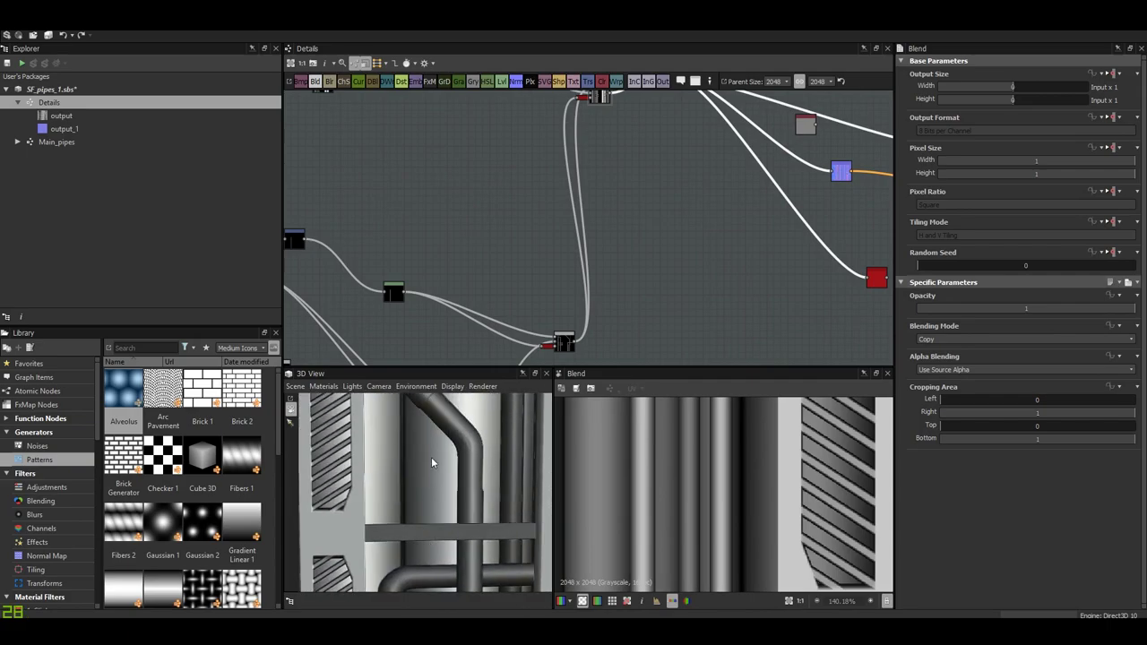
double_click(486, 192)
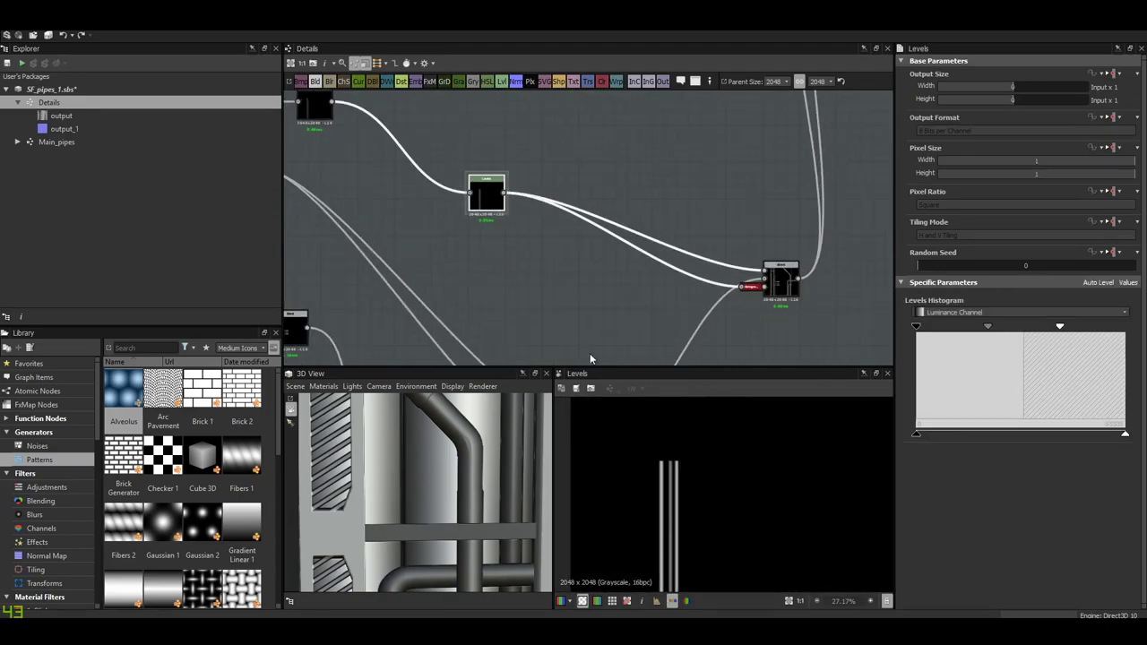
mouse_move(483, 447)
mouse_down()
mouse_move(405, 430)
mouse_move(414, 448)
mouse_up()
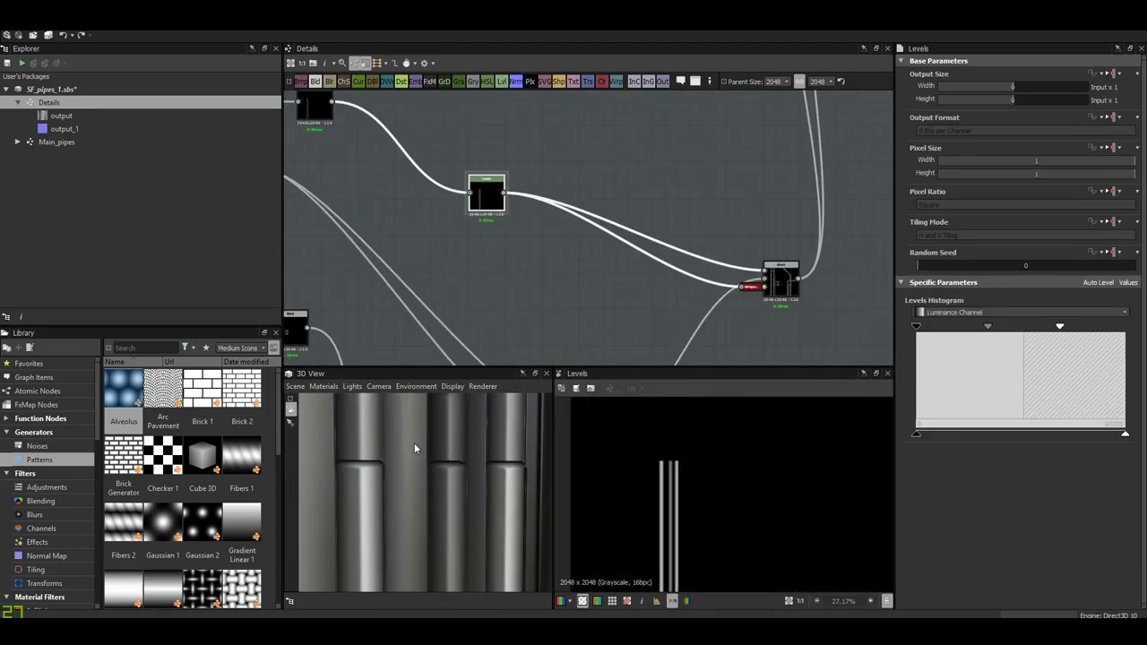
- Add a Blur HQ Grayscale after Levels with Intensity 0.18
key(space)
text(blur)
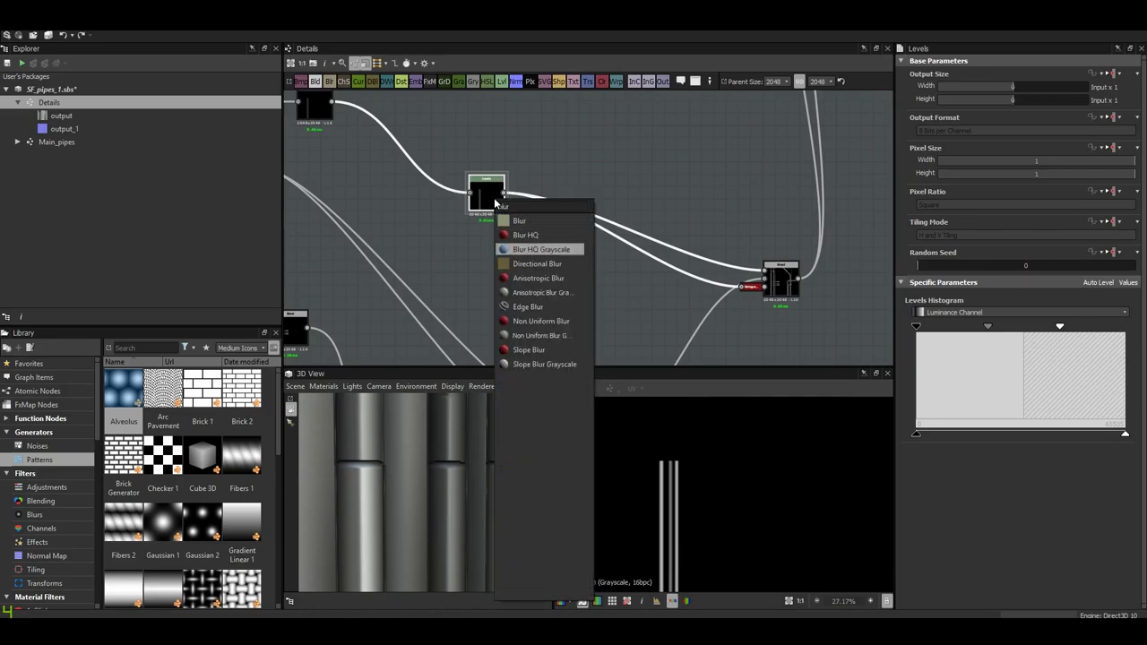
click(538, 248)
click(948, 552)
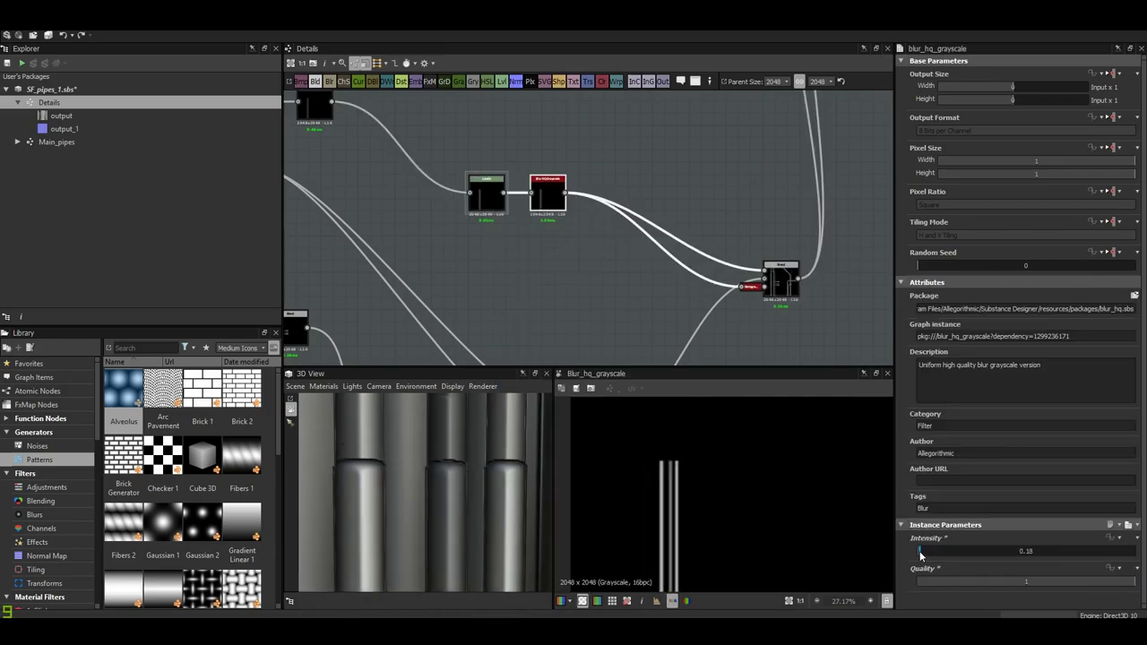
- Orbit the 3D preview and view the Transformation 2D node's output
mouse_move(488, 479)
mouse_down()
mouse_move(417, 491)
mouse_move(425, 469)
mouse_up()
middle_drag(339, 148, 518, 271)
double_click(360, 289)
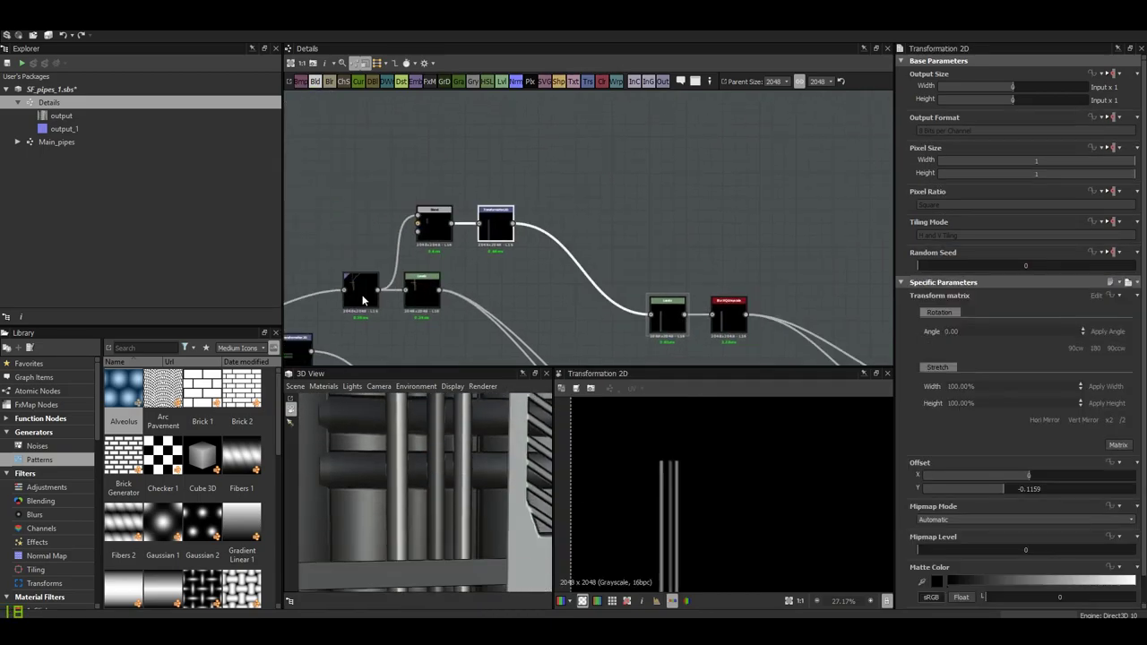
scroll(715, 498, up, 5)
scroll(483, 479, down, 5)
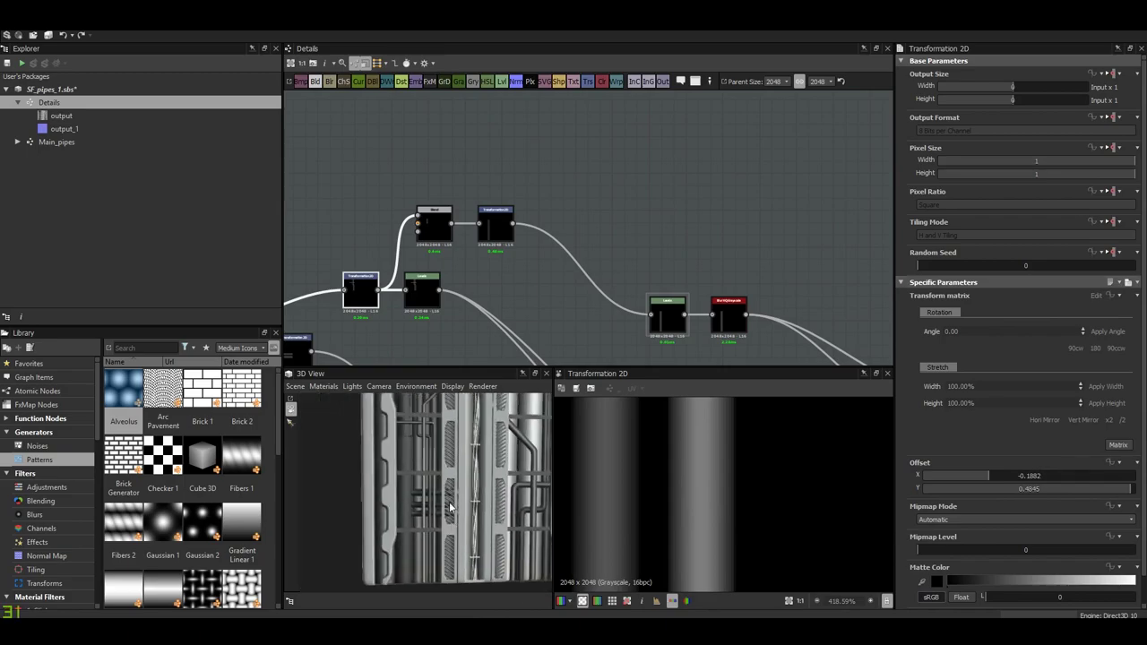
scroll(468, 516, down, 5)
scroll(446, 479, up, 5)
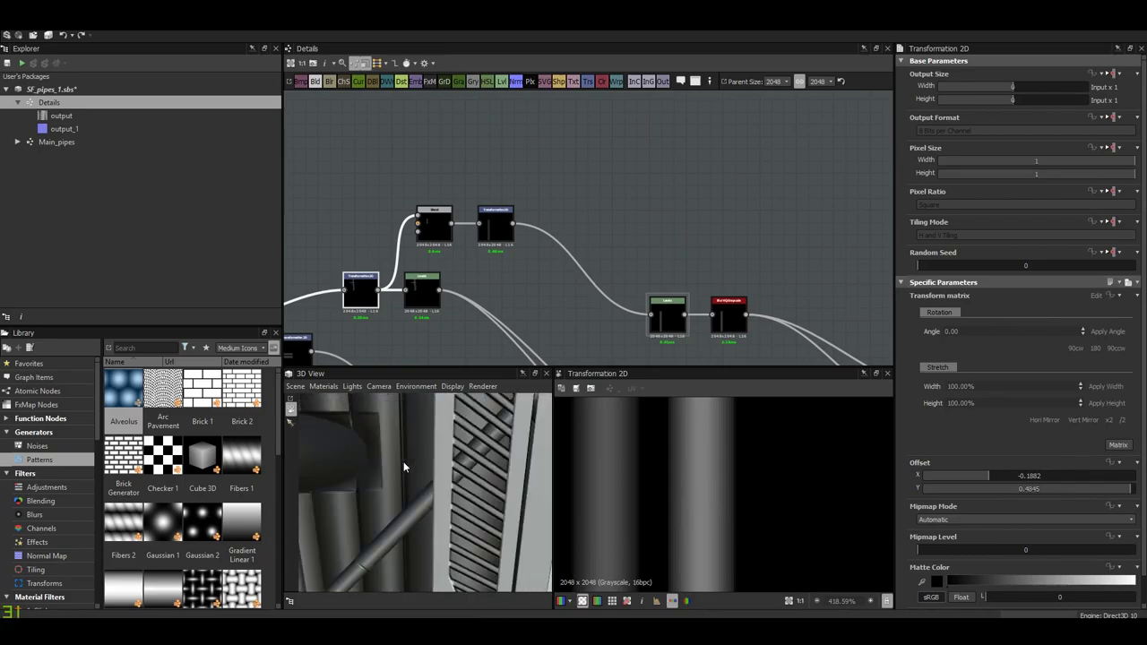
scroll(403, 464, up, 3)
- Orbit and zoom the 3D view to inspect the pipe texture from several angles
mouse_move(434, 516)
alt+mouse_down()
mouse_move(468, 479)
mouse_move(460, 499)
mouse_move(464, 456)
mouse_move(475, 475)
mouse_move(463, 529)
mouse_move(472, 485)
mouse_move(421, 480)
mouse_move(438, 505)
mouse_move(384, 515)
alt+mouse_up()
scroll(468, 466, down, 3)
scroll(484, 475, down, 2)
scroll(463, 528, down, 3)
scroll(464, 535, up, 4)
scroll(413, 493, down, 3)
scroll(413, 492, up, 3)
scroll(424, 476, down, 2)
scroll(438, 507, up, 2)
scroll(438, 505, up, 3)
scroll(417, 516, down, 3)
scroll(417, 515, down, 3)
alt+drag(403, 440, 448, 480)
scroll(447, 480, down, 2)
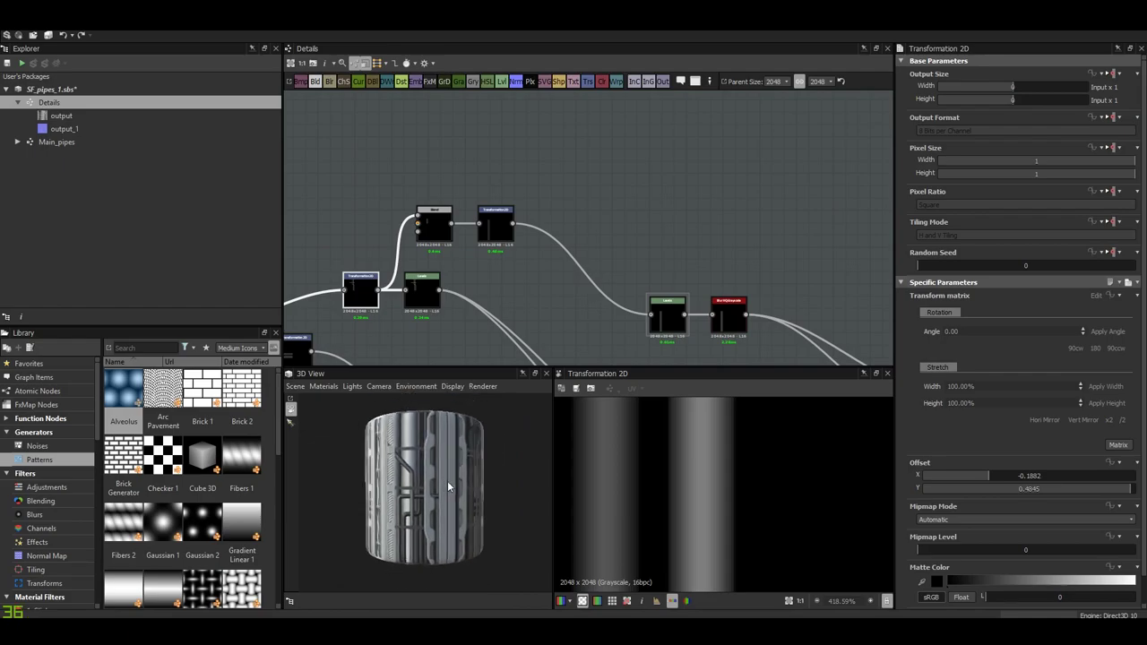
scroll(526, 486, up, 2)
alt+drag(525, 487, 492, 504)
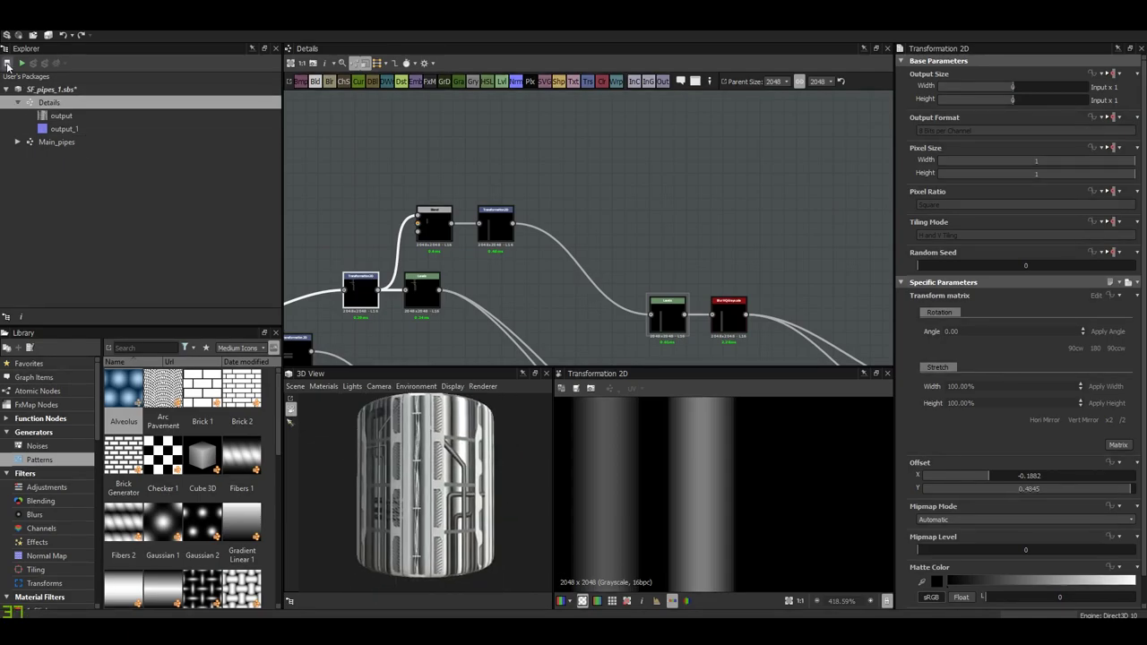
drag(455, 504, 368, 443)
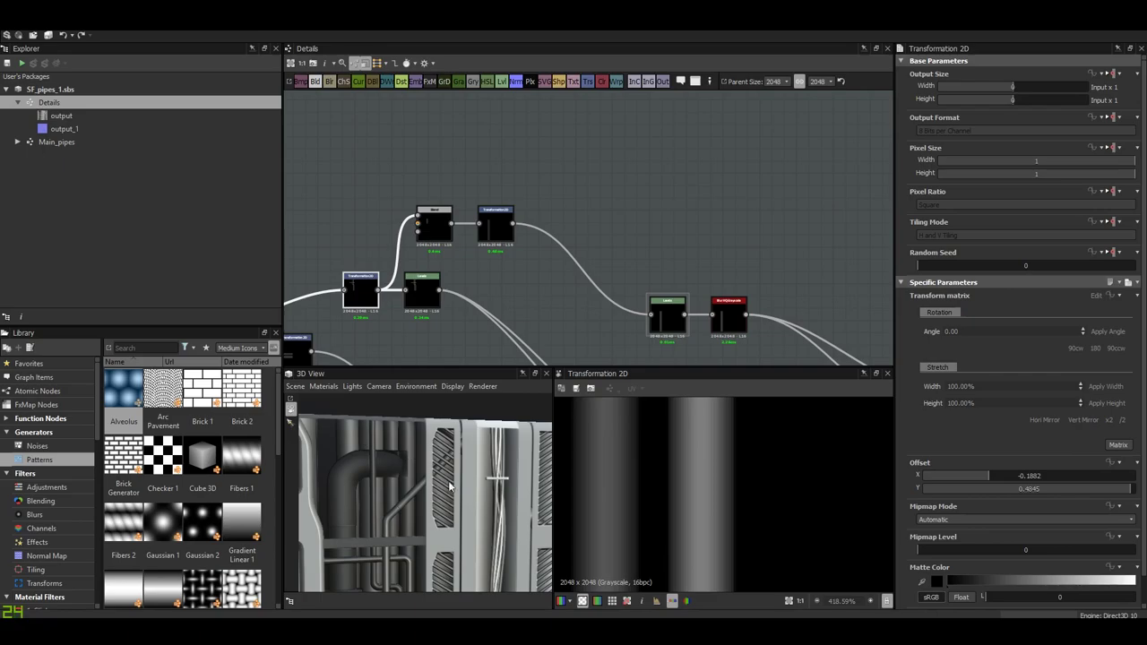
mouse_move(450, 487)
mouse_down()
mouse_move(470, 499)
mouse_move(445, 489)
mouse_up()
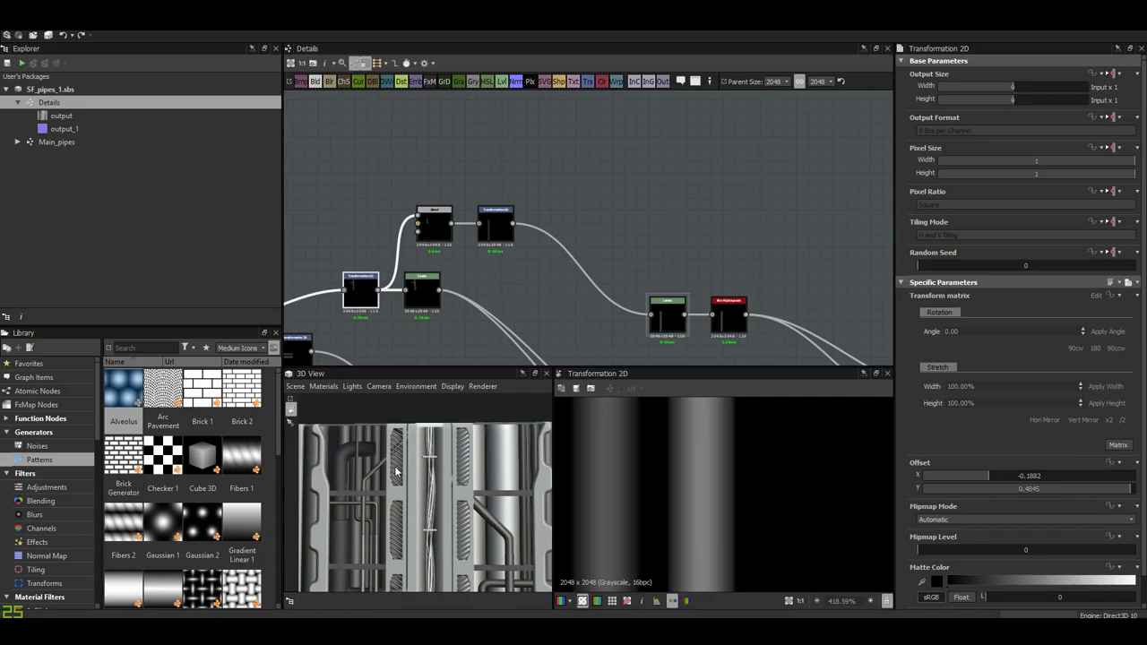
mouse_move(395, 472)
mouse_down()
mouse_move(421, 504)
mouse_move(430, 468)
mouse_move(412, 539)
mouse_up()
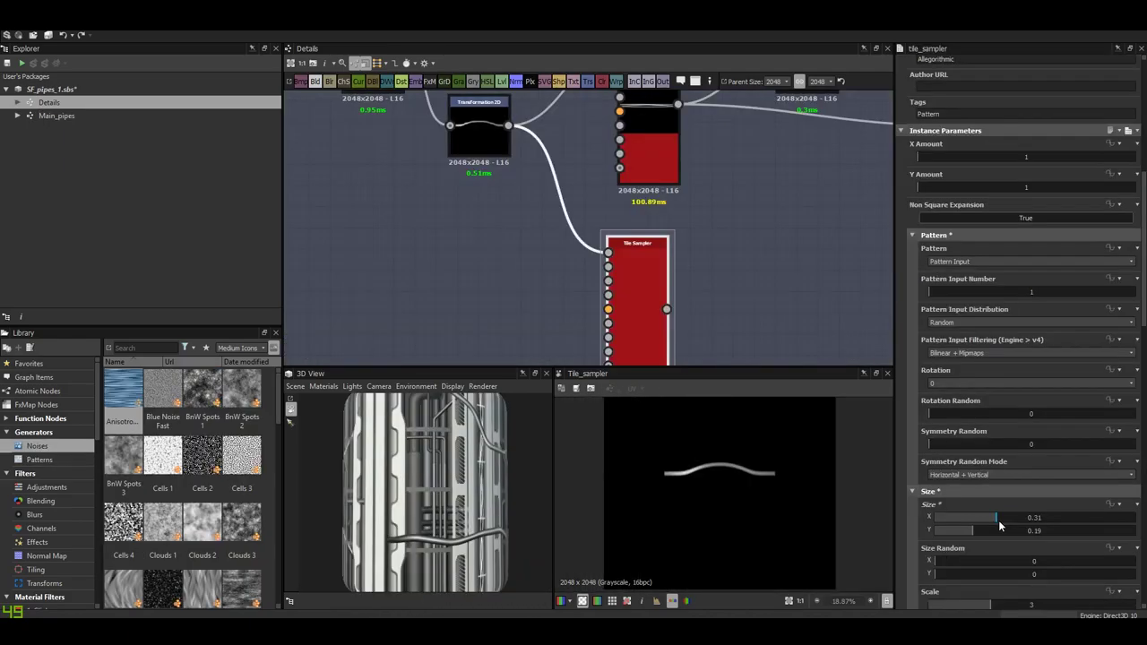
- Stretch the lower Tile Sampler strip to Size X 1 with Size Random X 0.69
drag(1006, 527, 1103, 532)
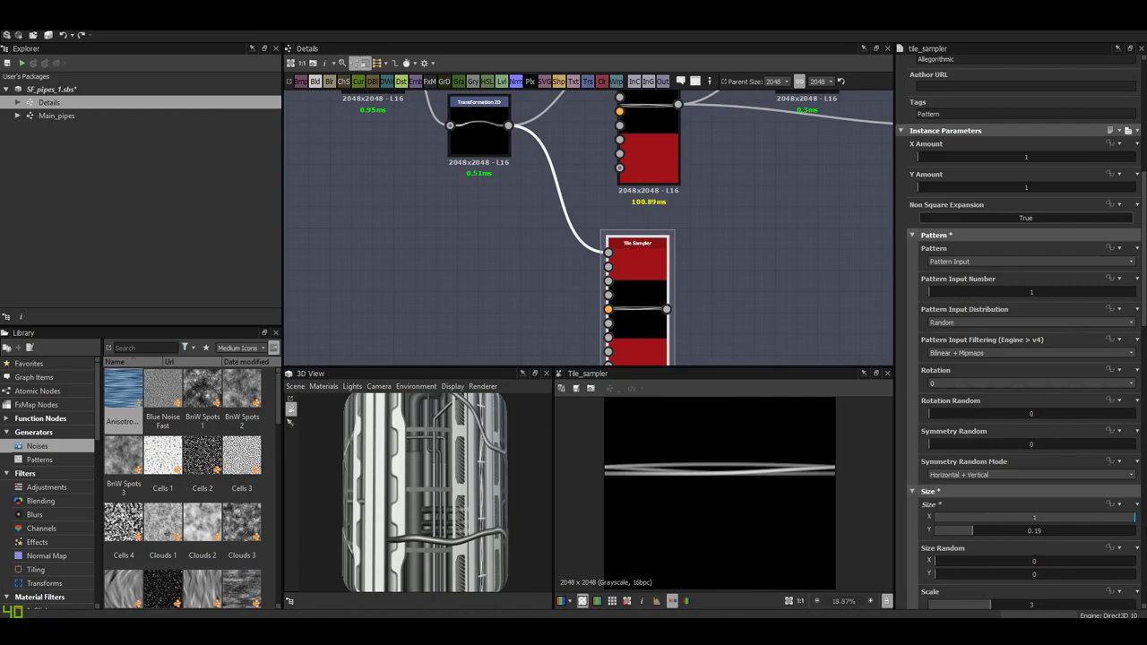
drag(994, 534, 956, 531)
scroll(707, 479, up, 3)
scroll(998, 529, down, 2)
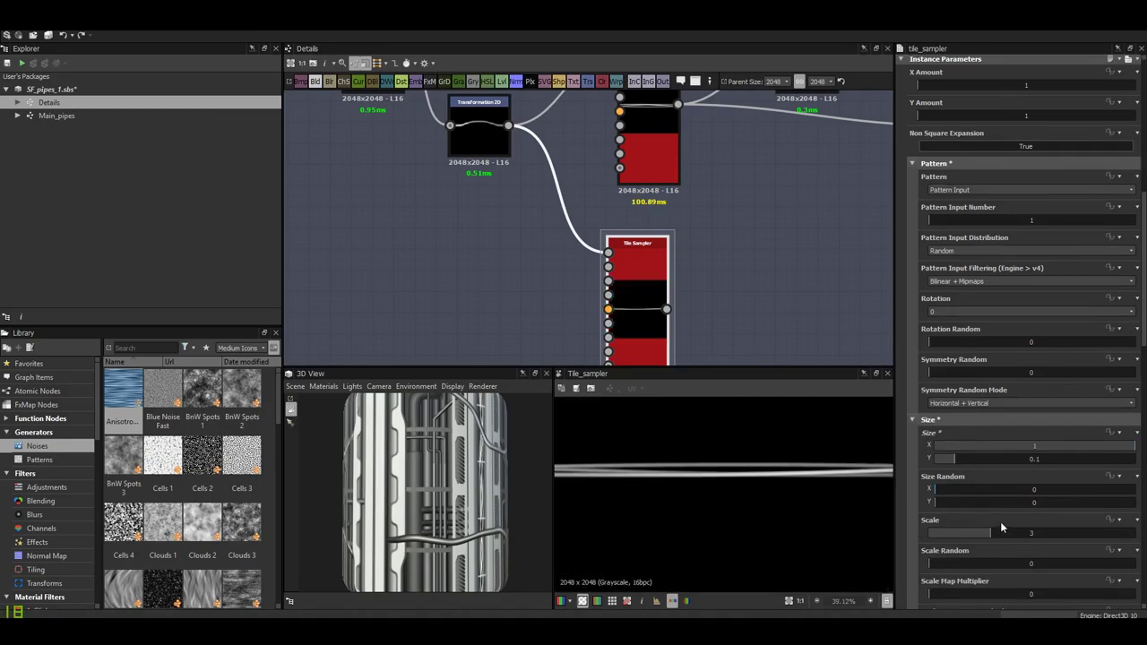
drag(1035, 490, 1073, 490)
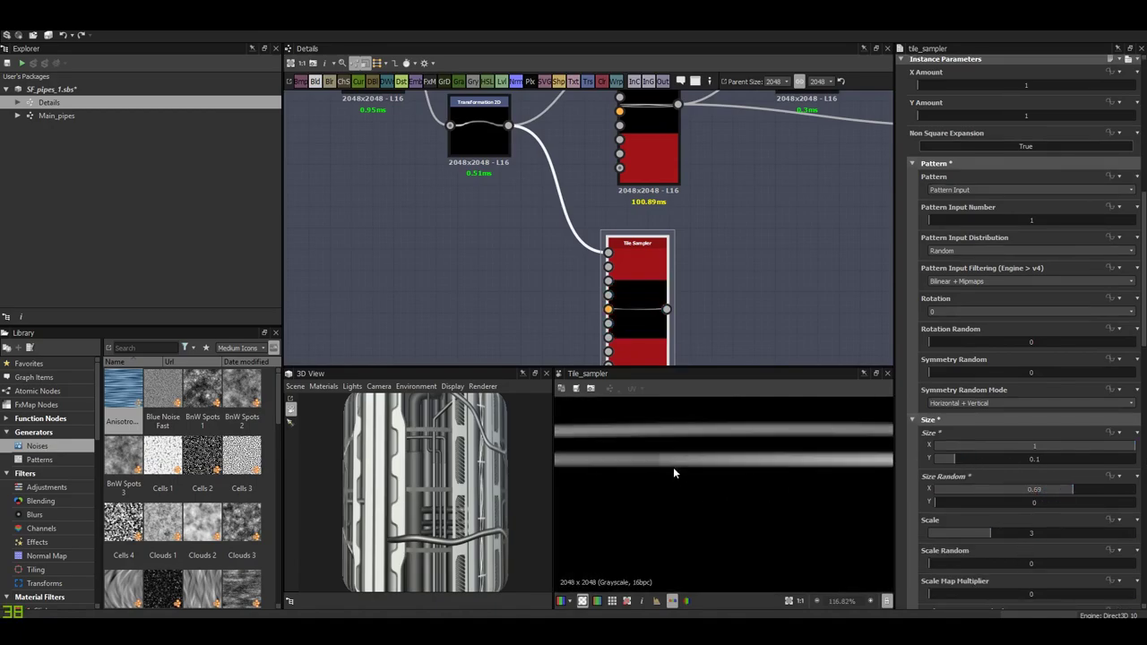
scroll(714, 483, up, 2)
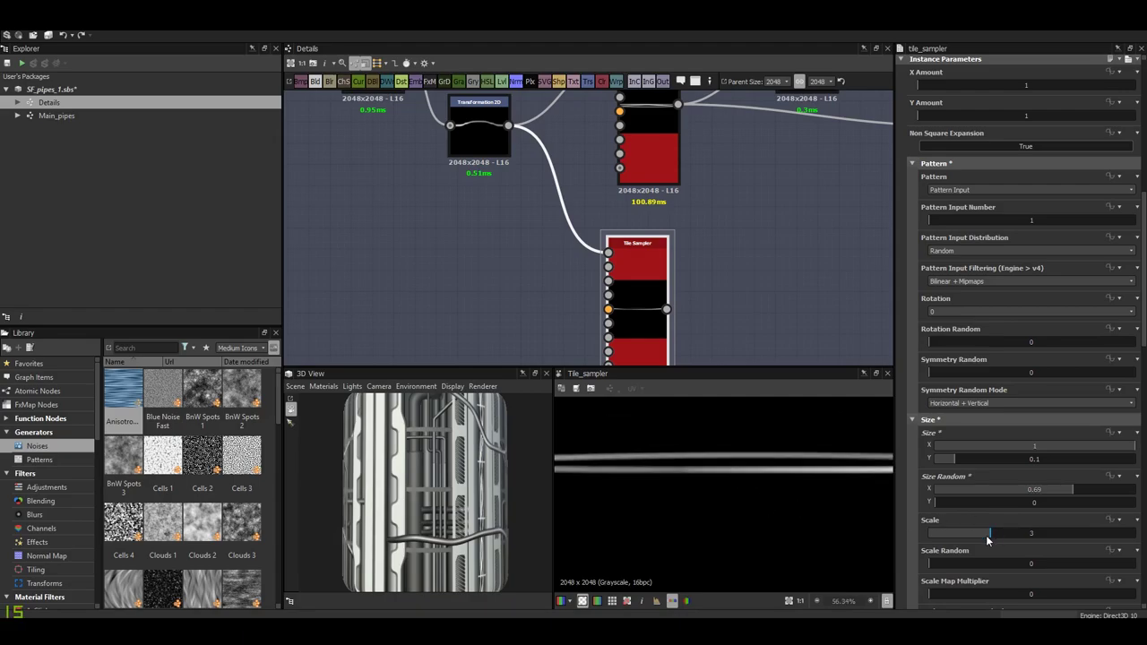
- Lower the tile Scale to 3.07, thin the strip to Size Y 0.05, and add a Directional Warp
drag(989, 539, 985, 528)
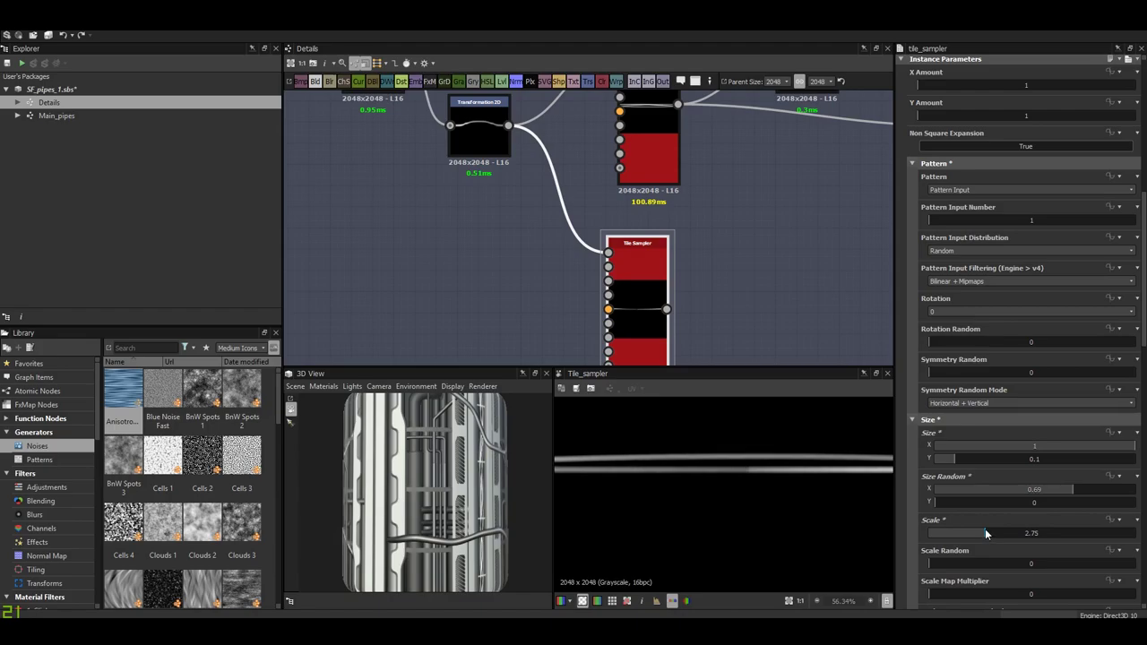
scroll(738, 486, down, 3)
mouse_move(986, 535)
mouse_down()
mouse_move(1001, 541)
mouse_move(987, 545)
mouse_move(992, 534)
mouse_up()
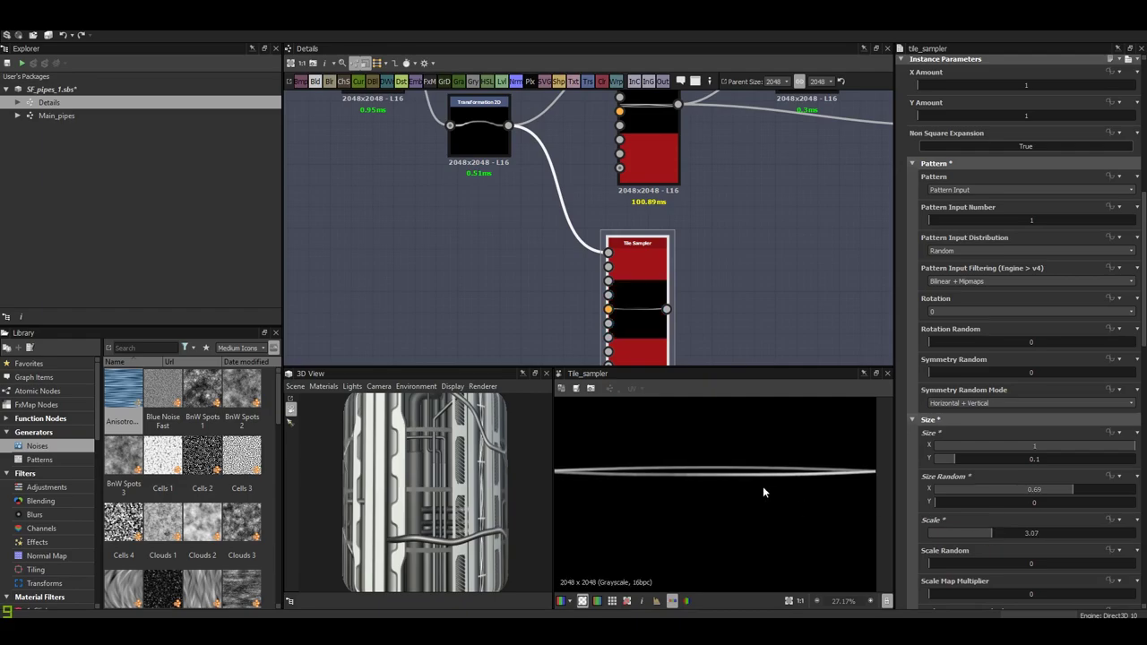
scroll(763, 486, down, 1)
drag(953, 459, 947, 457)
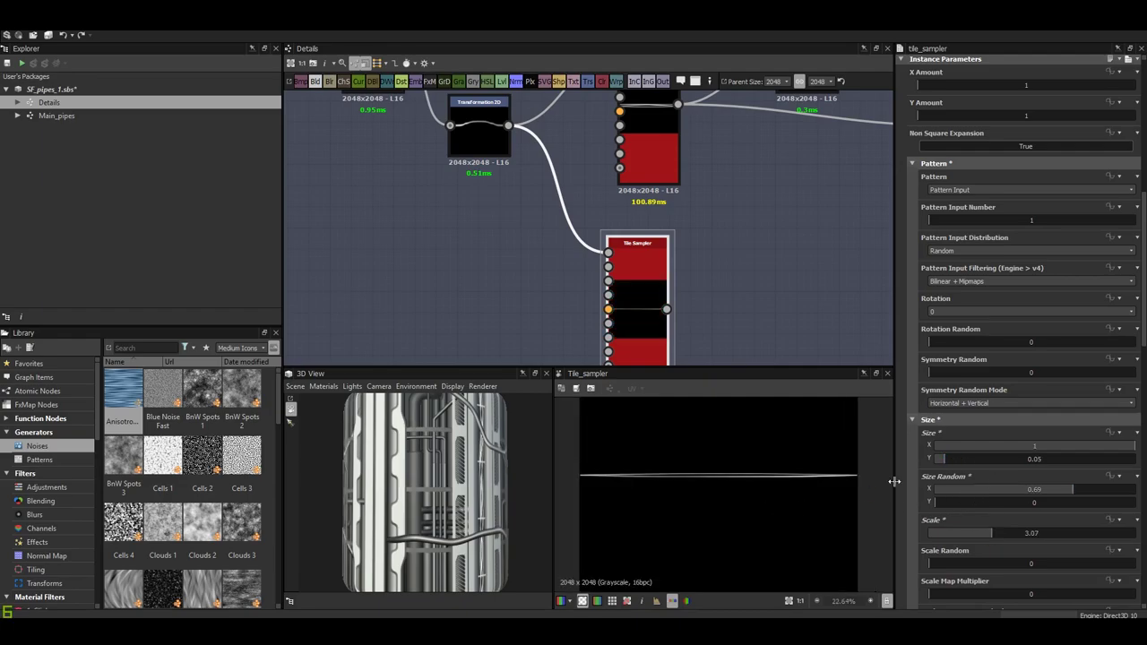
scroll(708, 489, down, 1)
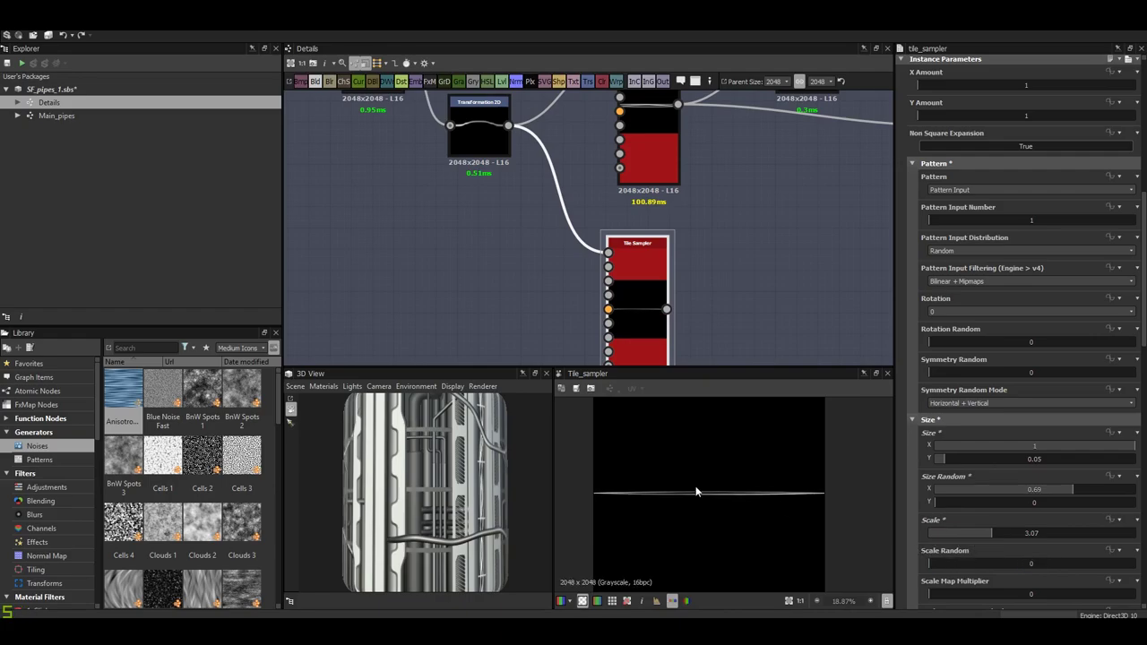
scroll(490, 196, down, 2)
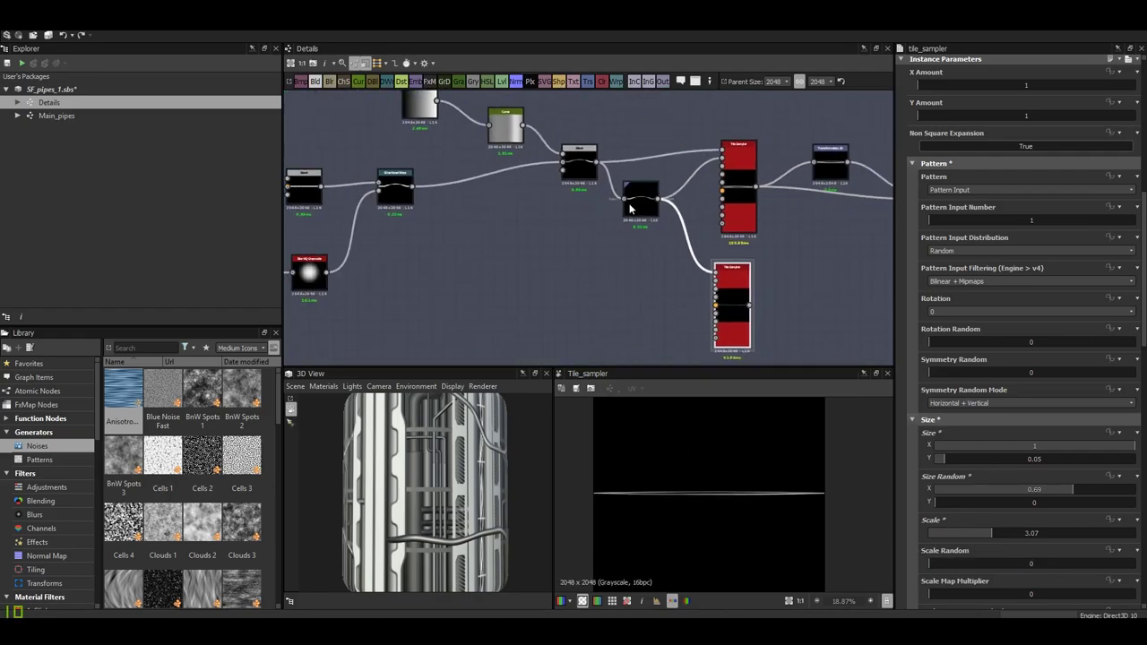
click(630, 209)
- Wire the Directional Warp into the chain and set the Tile Sampler's Color Random to 0.6
drag(409, 215, 496, 279)
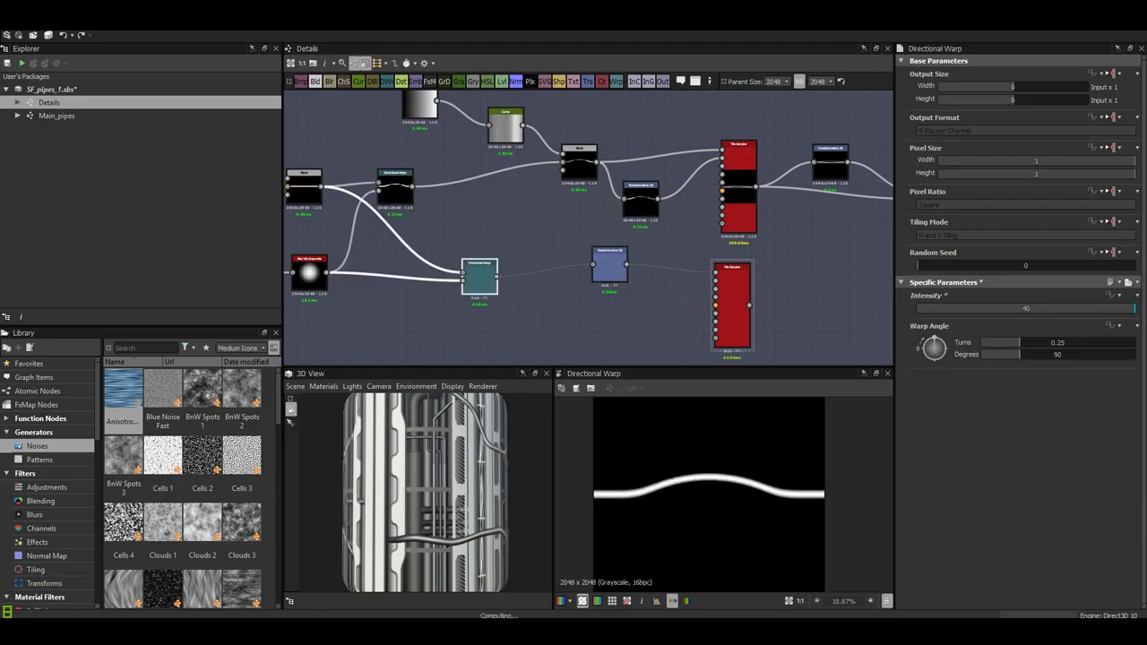
click(730, 307)
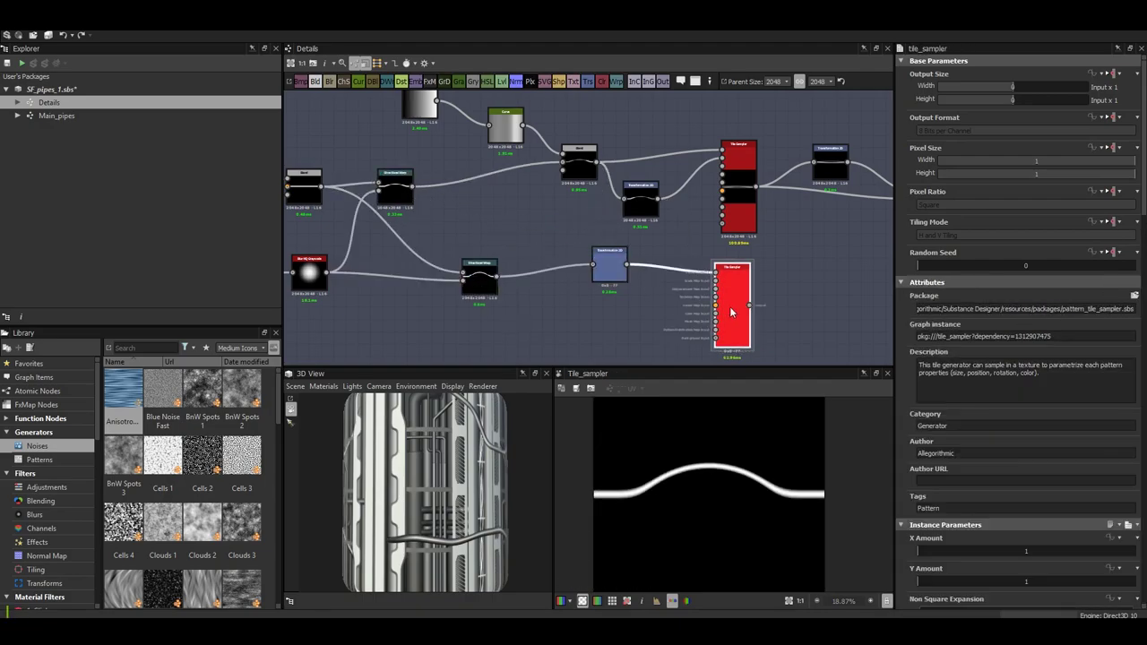
scroll(824, 508, up, 3)
scroll(709, 476, down, 2)
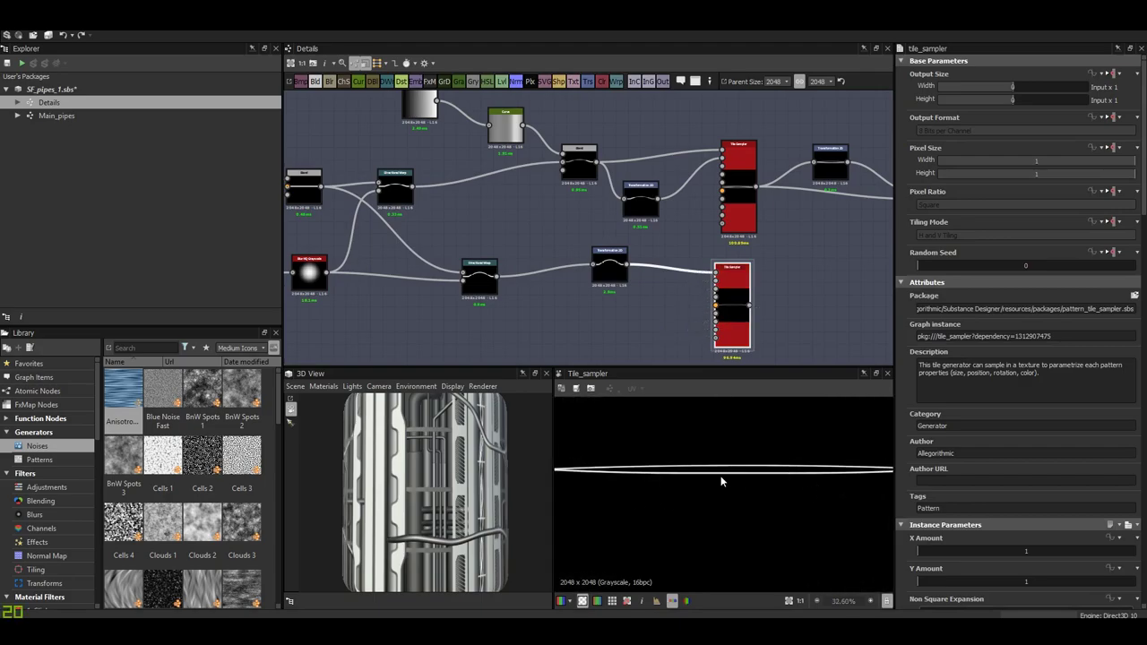
scroll(986, 553, down, 5)
scroll(1003, 537, down, 3)
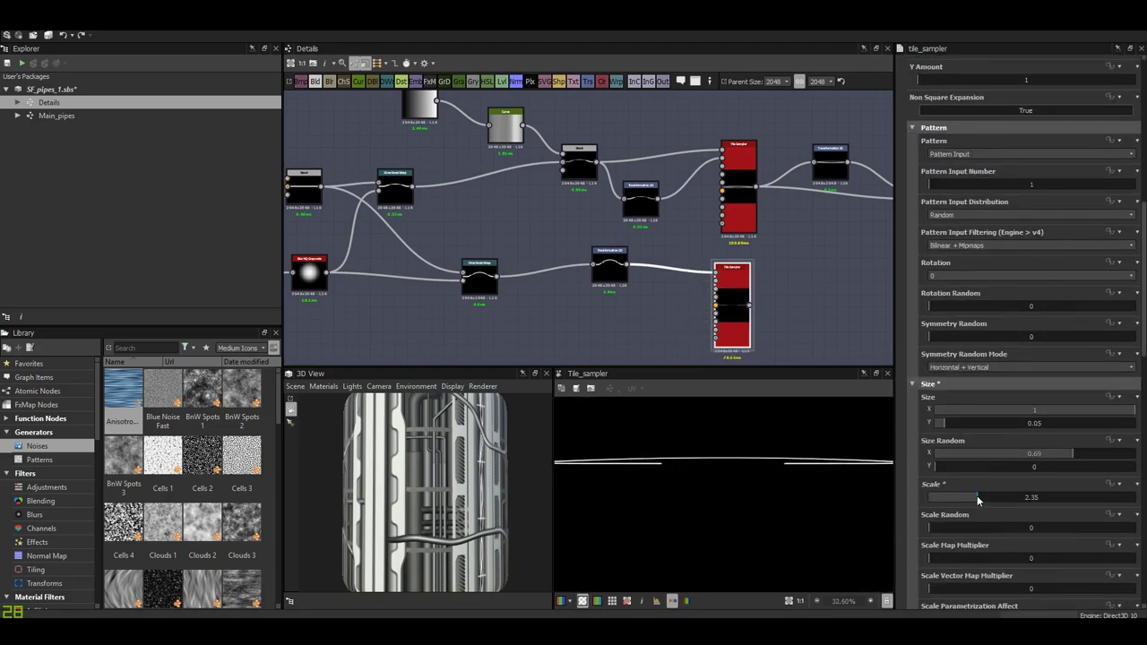
scroll(806, 491, down, 2)
scroll(968, 573, down, 8)
scroll(967, 579, down, 7)
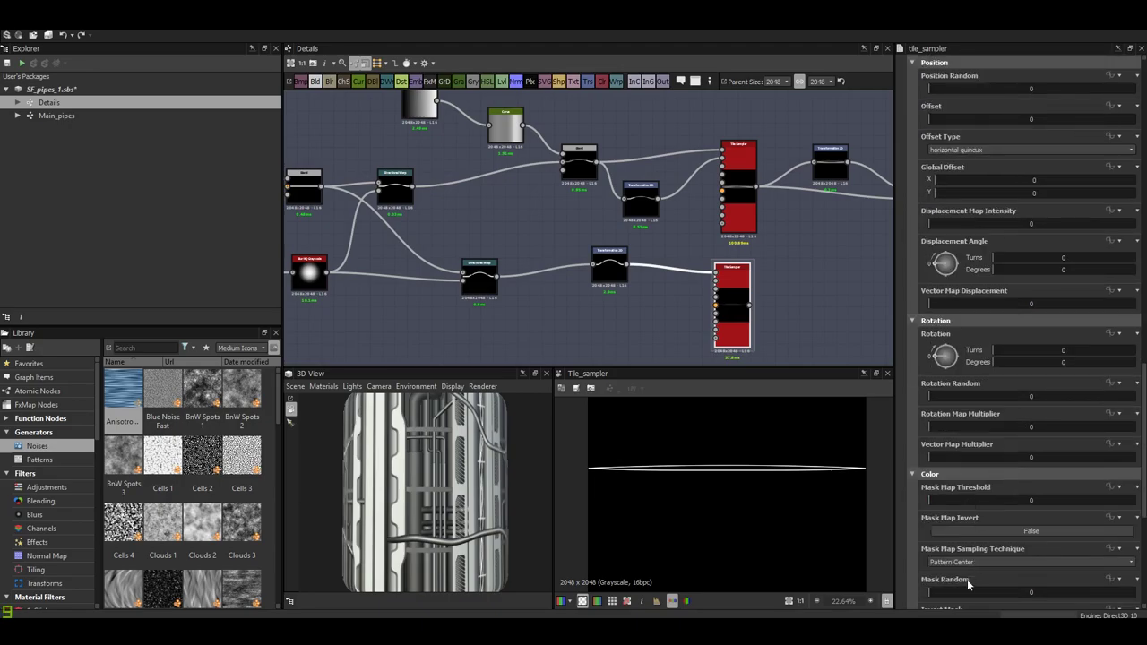
scroll(967, 579, down, 2)
scroll(972, 549, down, 2)
click(1021, 589)
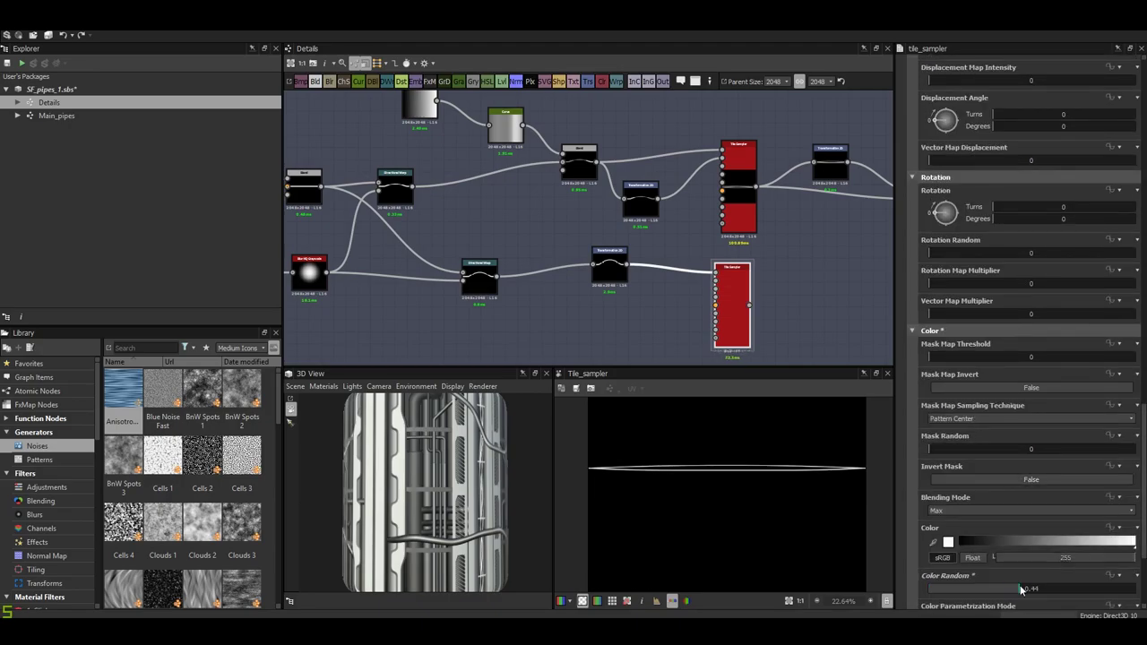
drag(1021, 589, 1052, 586)
- Tweak the Tile Sampler's size and scale, and switch the 3D preview mesh to Plane
scroll(801, 493, up, 2)
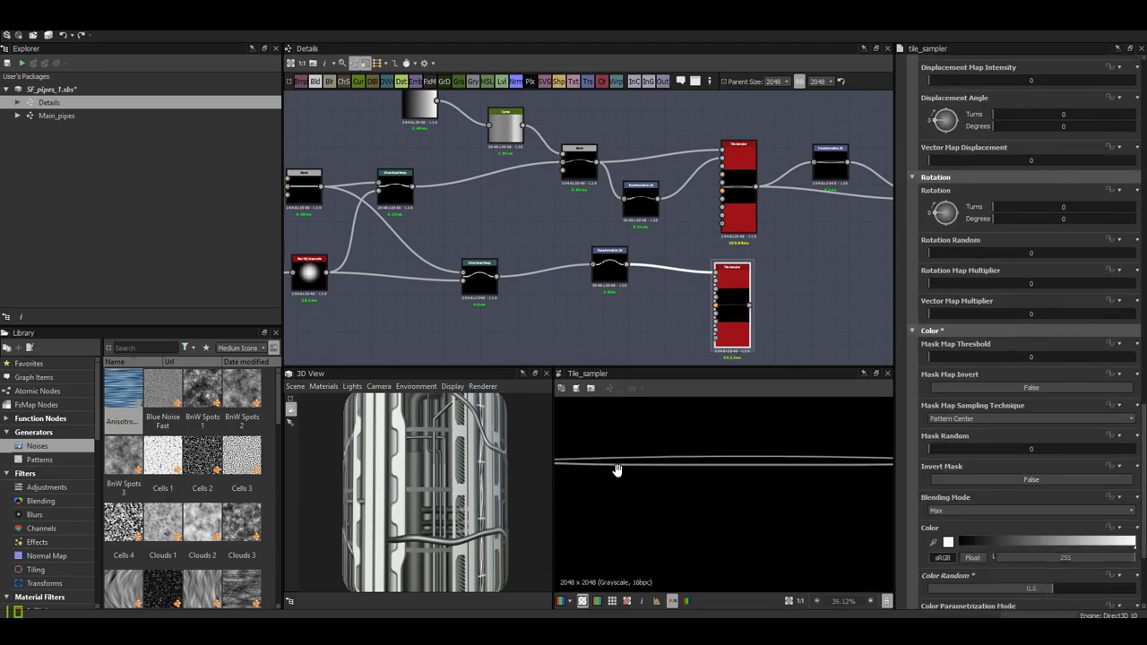
scroll(616, 469, down, 2)
scroll(963, 448, up, 3)
click(977, 395)
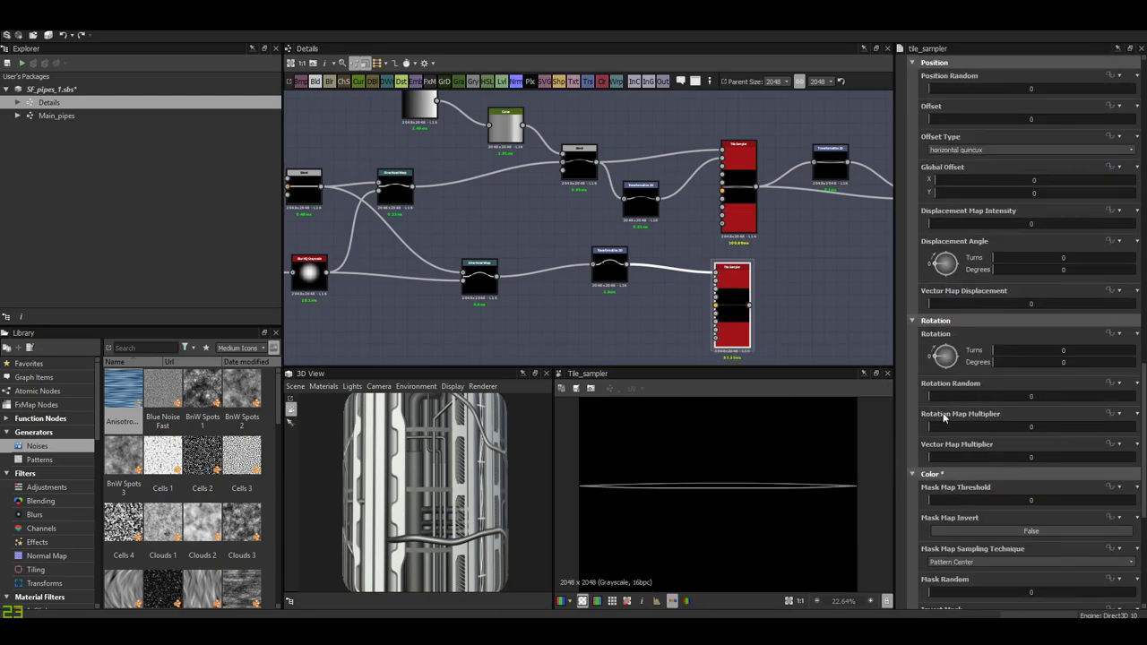
scroll(943, 418, up, 3)
scroll(960, 269, up, 2)
drag(1095, 194, 1128, 195)
scroll(741, 509, down, 2)
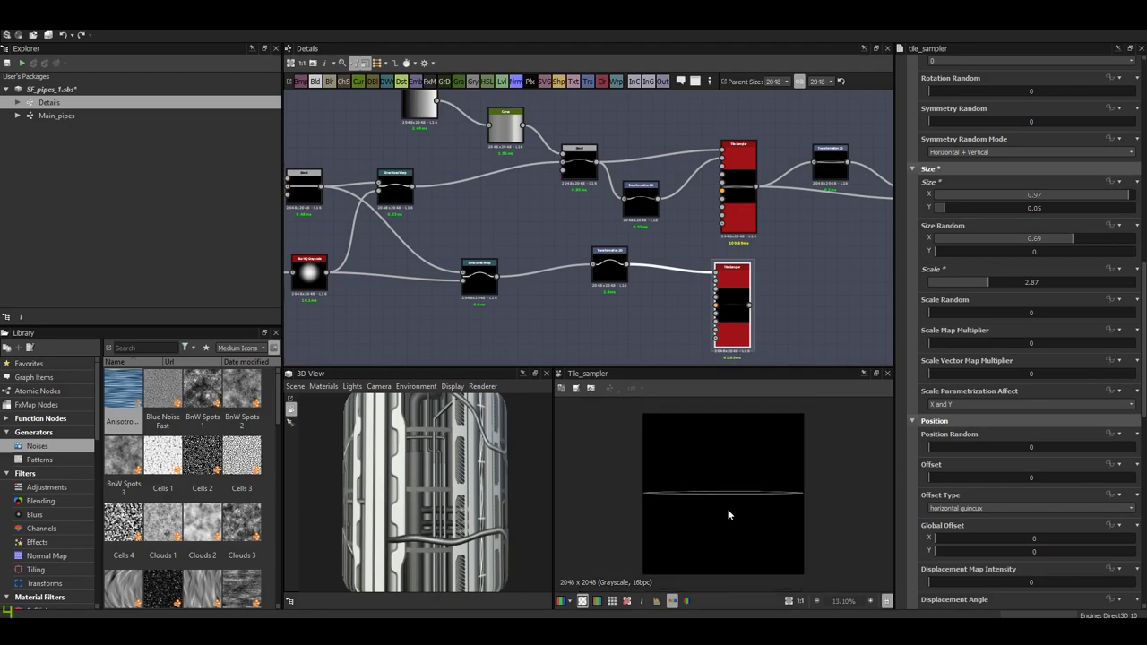
click(293, 409)
click(331, 524)
mouse_move(395, 525)
mouse_down()
mouse_move(453, 524)
mouse_move(488, 542)
mouse_up()
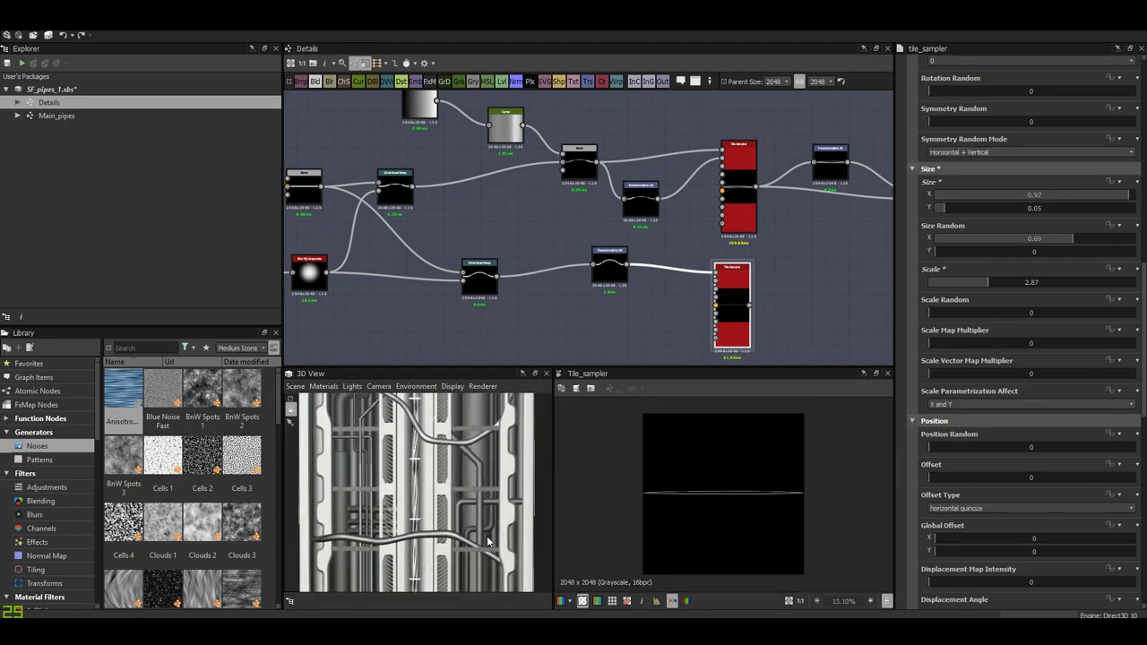
- Add a Blend node fed by the Tile Sampler, set to Lighten mode
middle_drag(770, 295, 617, 246)
drag(596, 255, 724, 259)
click(637, 261)
click(1022, 339)
click(1022, 359)
- Try a Transformation 2D and Levels after the Tile Sampler, shifting the line slightly up
click(657, 224)
mouse_move(595, 256)
mouse_down()
mouse_move(637, 215)
mouse_move(708, 231)
mouse_up()
click(722, 243)
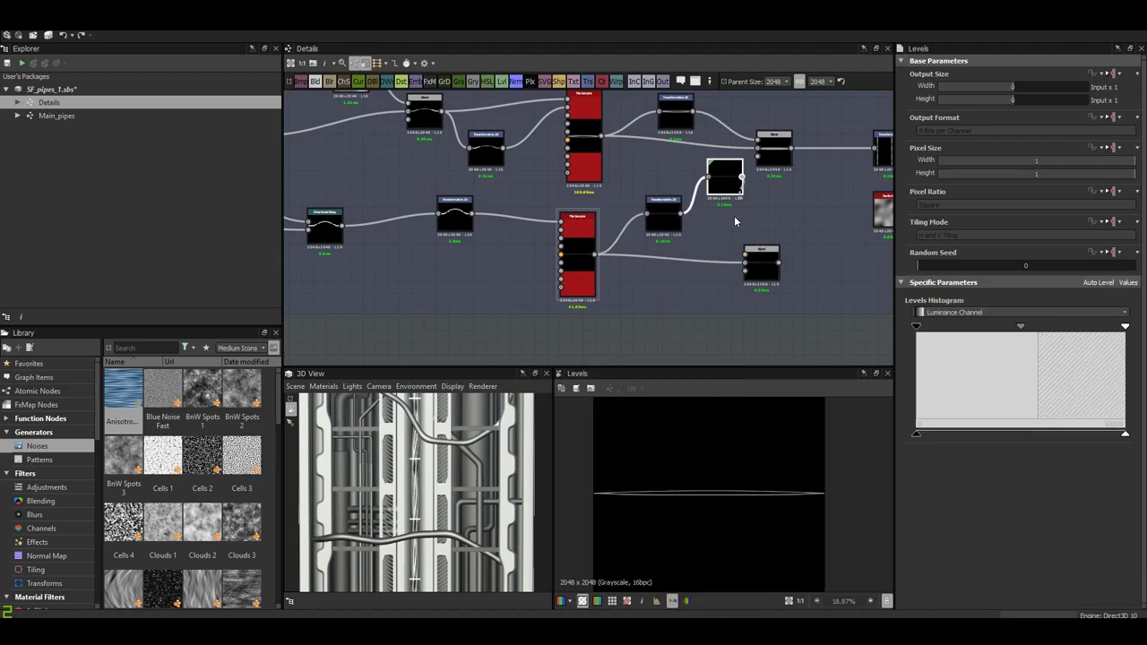
double_click(753, 269)
click(662, 215)
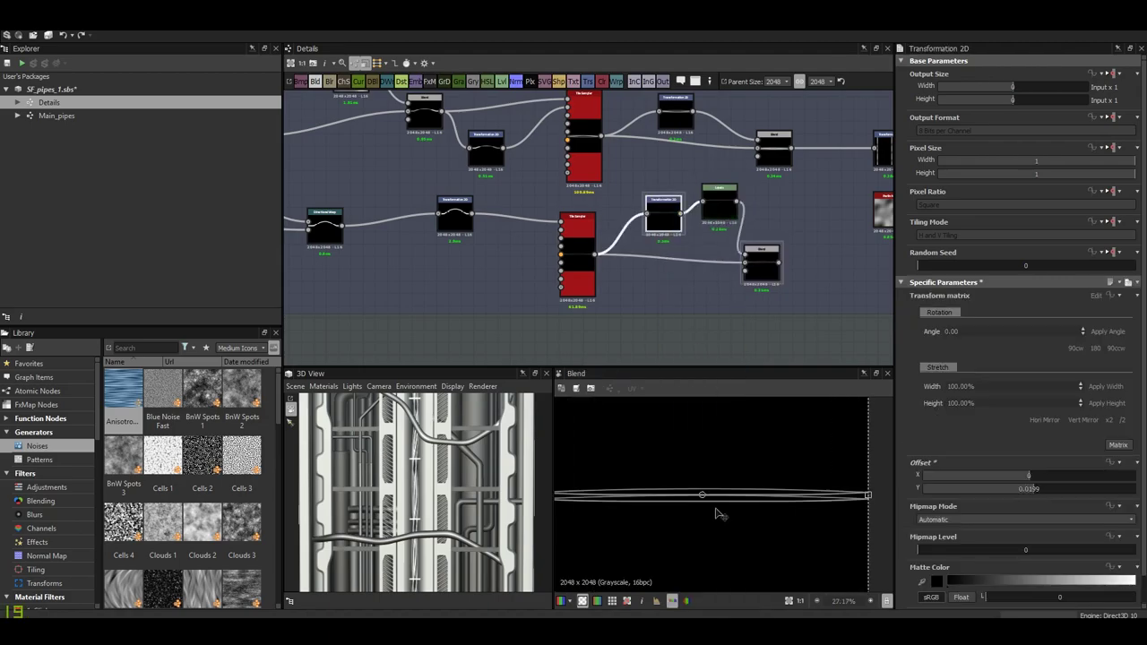
scroll(723, 530, up, 3)
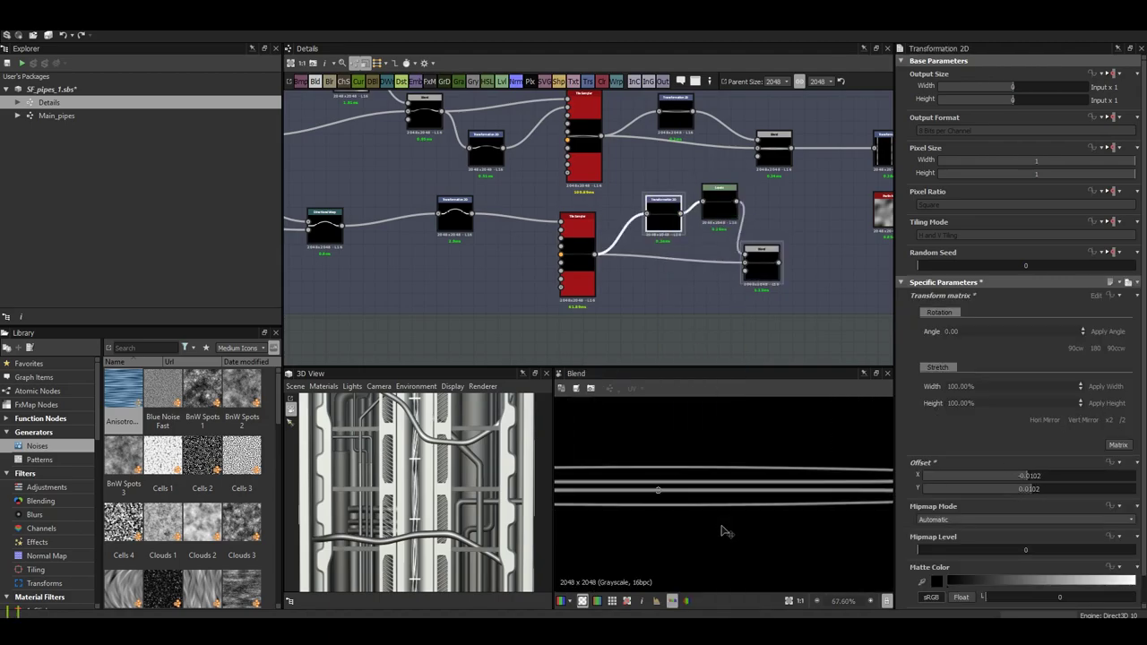
mouse_move(723, 523)
mouse_down()
mouse_move(724, 510)
mouse_move(708, 516)
mouse_move(723, 512)
mouse_up()
scroll(722, 512, down, 4)
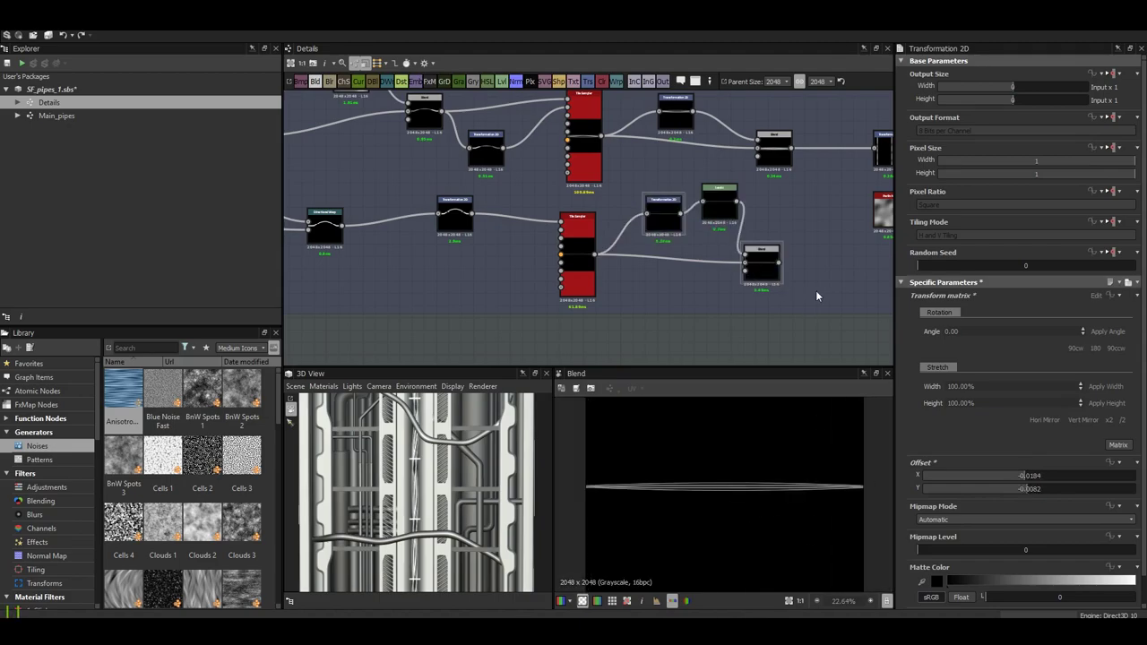
- Delete the Transformation 2D, Levels and Blend nodes and add a Directional Warp after the Tile Sampler
drag(678, 242, 713, 226)
key(Delete)
click(762, 261)
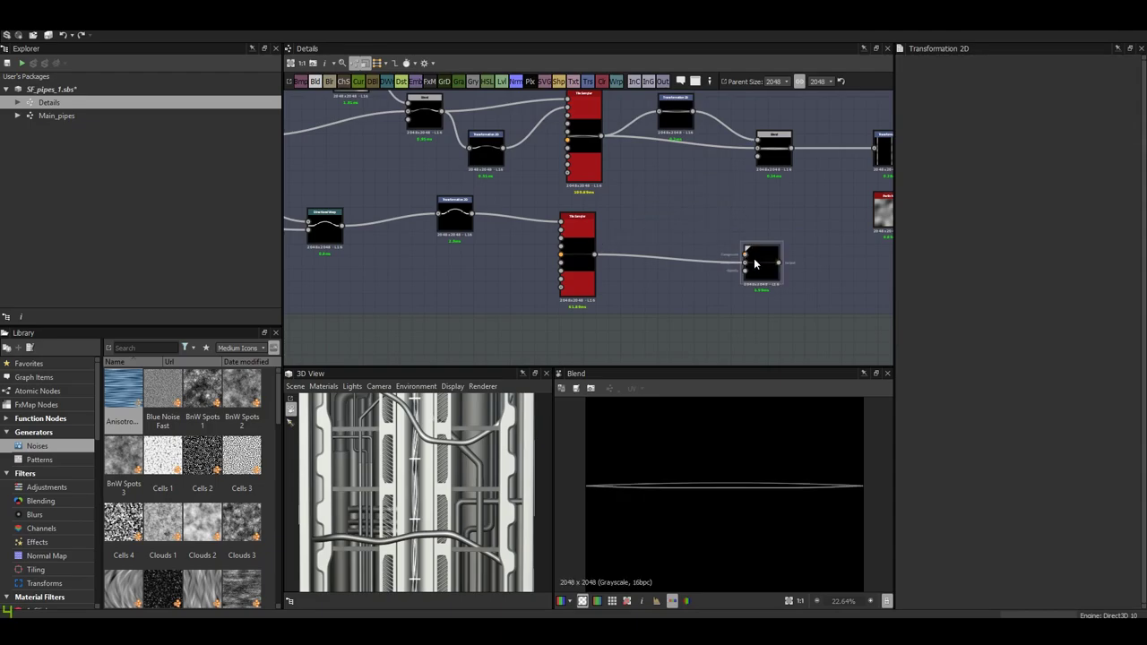
scroll(737, 487, up, 2)
middle_drag(775, 242, 575, 288)
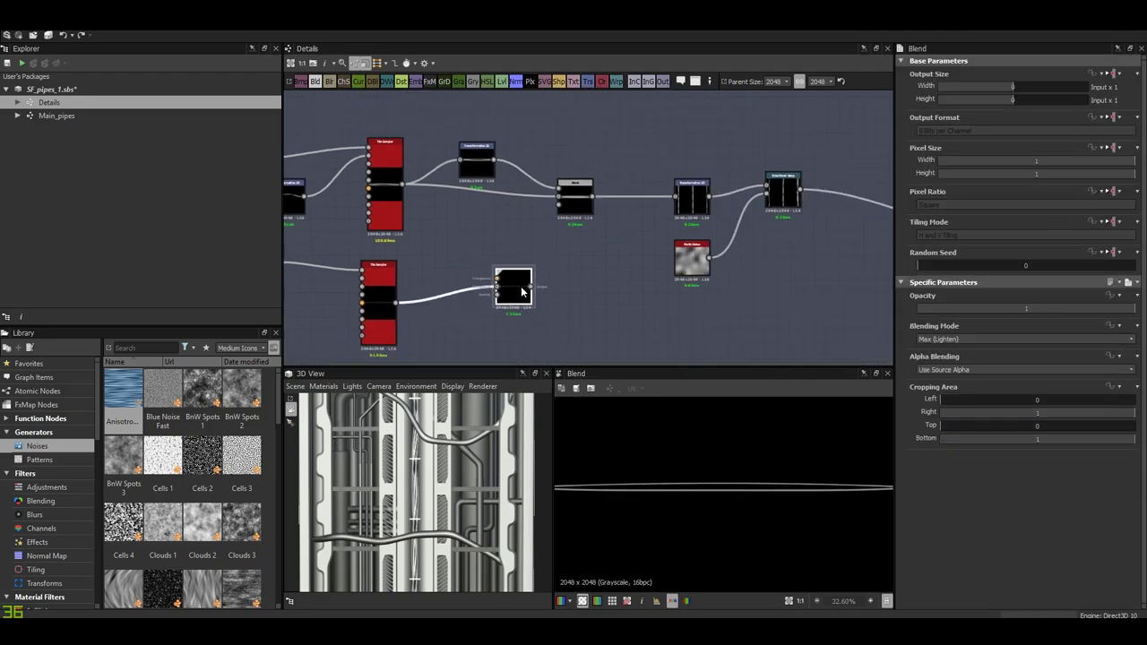
key(Delete)
click(380, 328)
key(space)
click(433, 325)
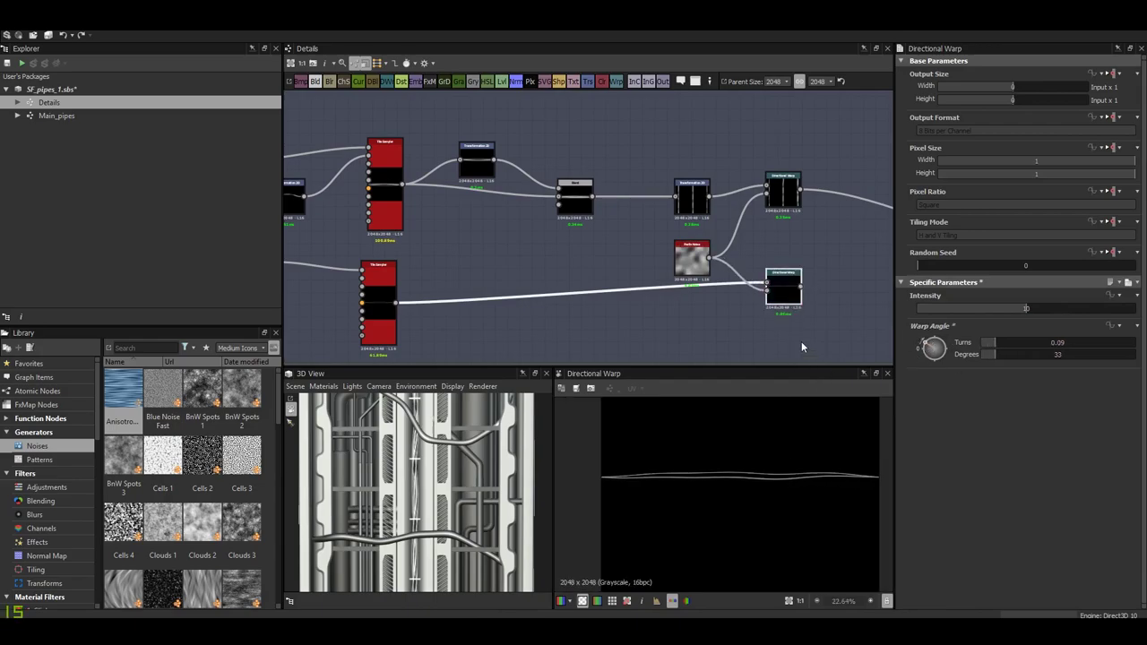
- Preview the striped Blend in the Pipes Assemblage frame and move it right
scroll(789, 502, up, 1)
middle_drag(710, 242, 474, 207)
scroll(595, 146, down, 5)
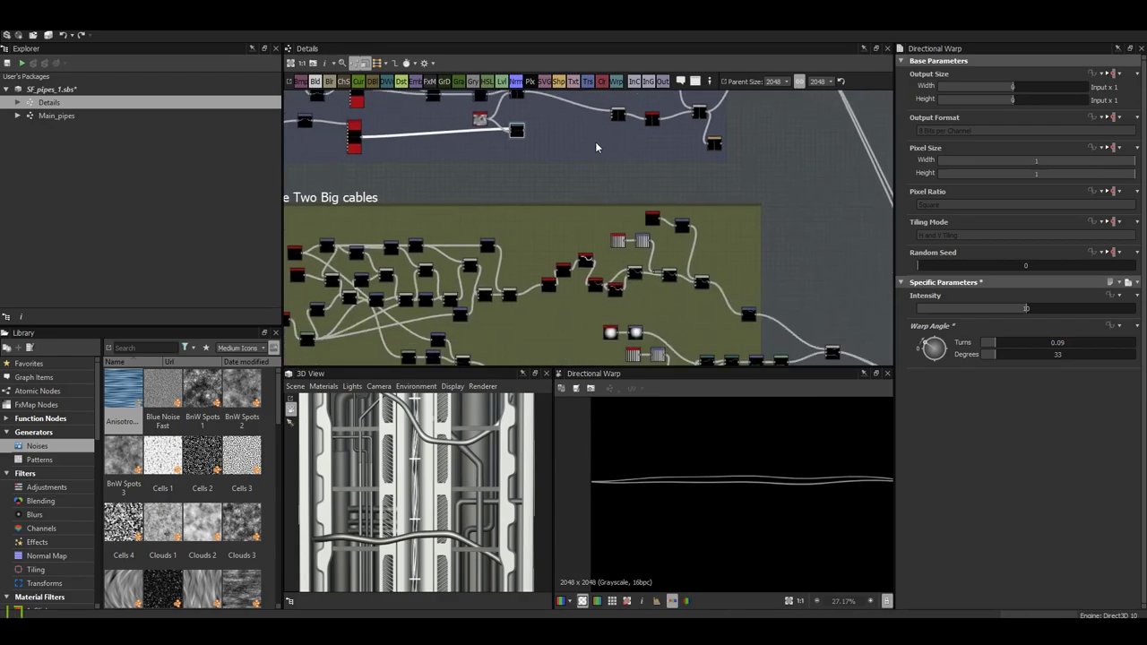
scroll(595, 147, down, 2)
scroll(619, 303, down, 2)
middle_drag(735, 269, 658, 209)
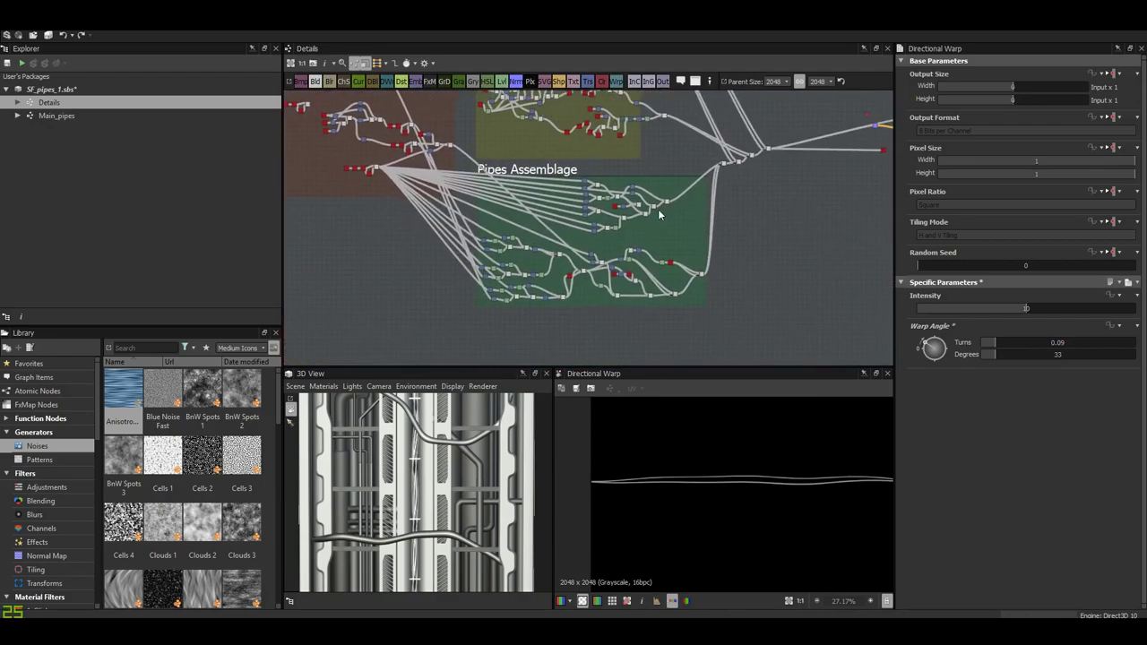
scroll(658, 209, up, 6)
click(682, 191)
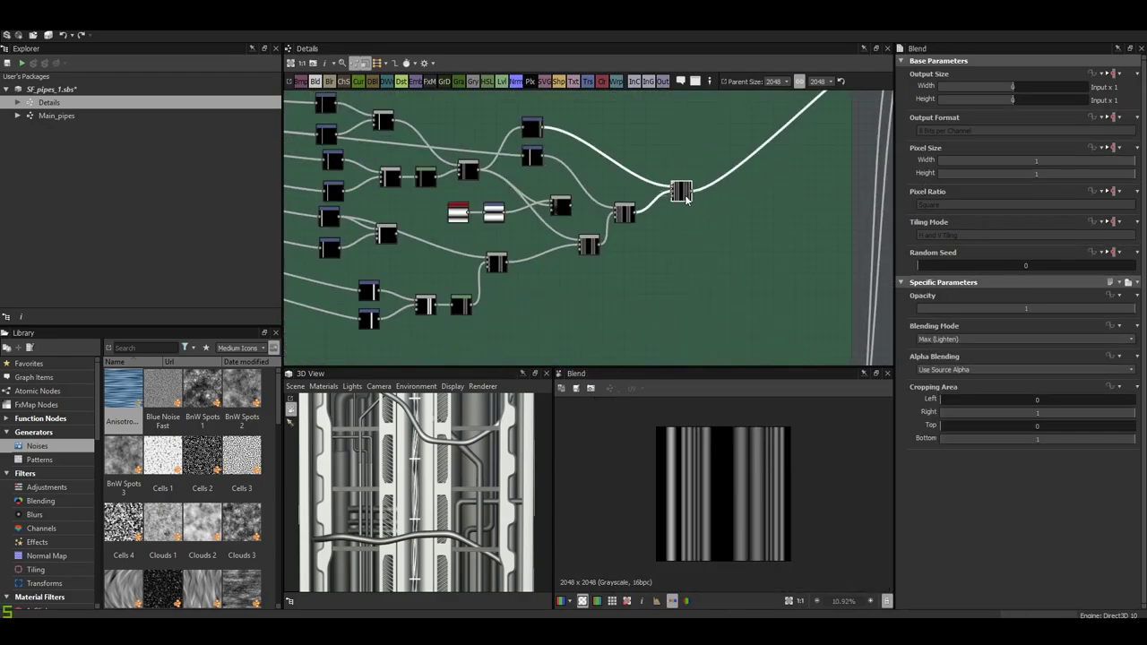
drag(685, 199, 751, 201)
- Pan back to the new detail nodes and select the Directional Warp
scroll(765, 276, down, 3)
mouse_move(765, 276)
middle_down()
mouse_move(538, 170)
mouse_move(574, 305)
middle_up()
scroll(525, 184, up, 3)
click(532, 174)
key(space)
text(tr)
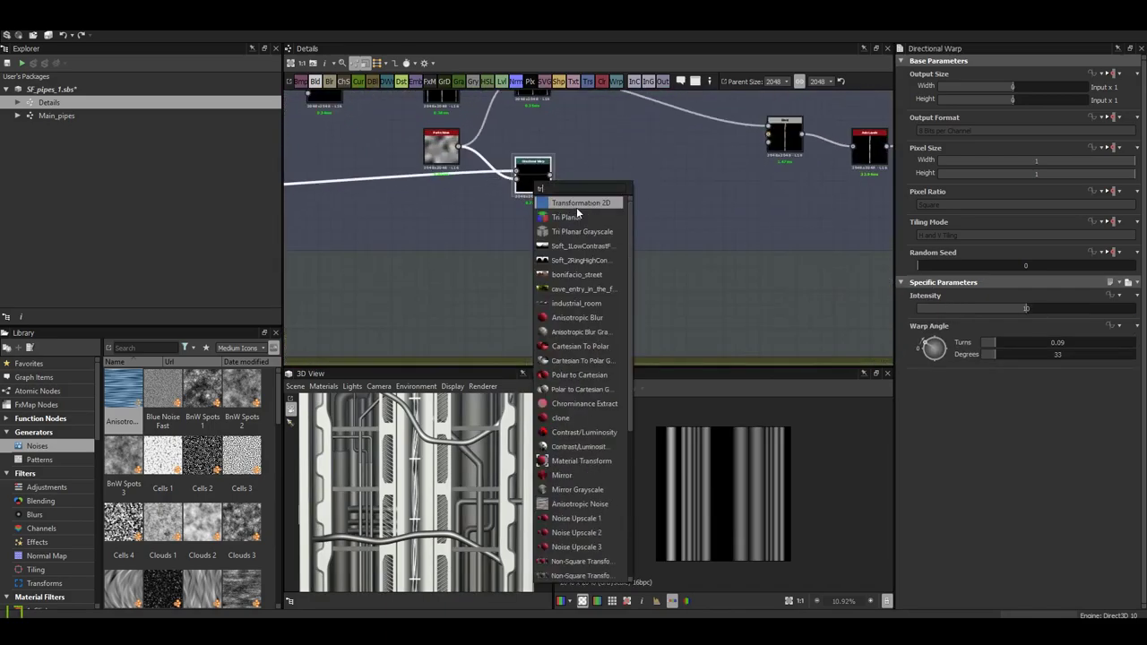
click(578, 207)
scroll(578, 207, down, 3)
scroll(504, 161, up, 2)
scroll(702, 238, up, 1)
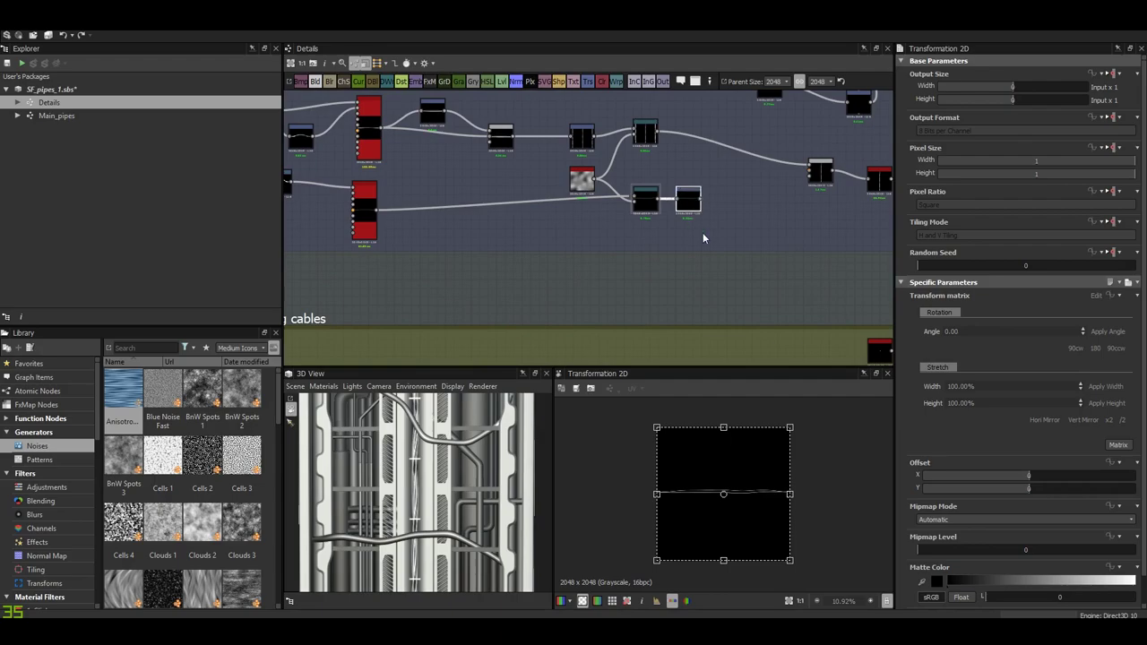
scroll(693, 210, down, 2)
scroll(670, 305, up, 2)
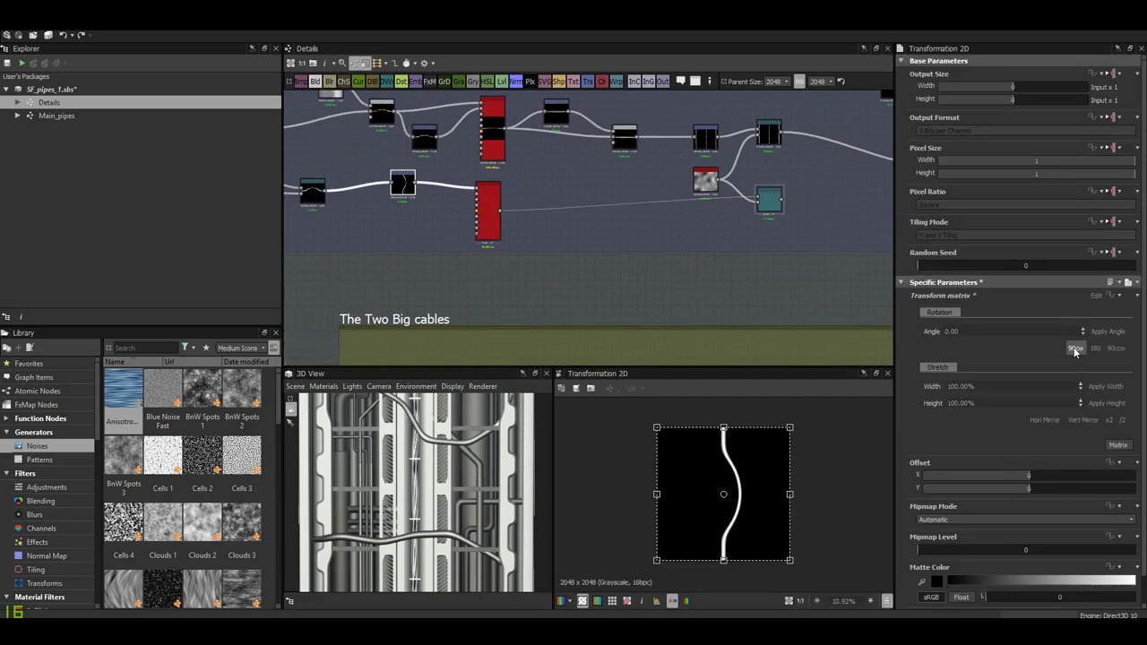
click(760, 205)
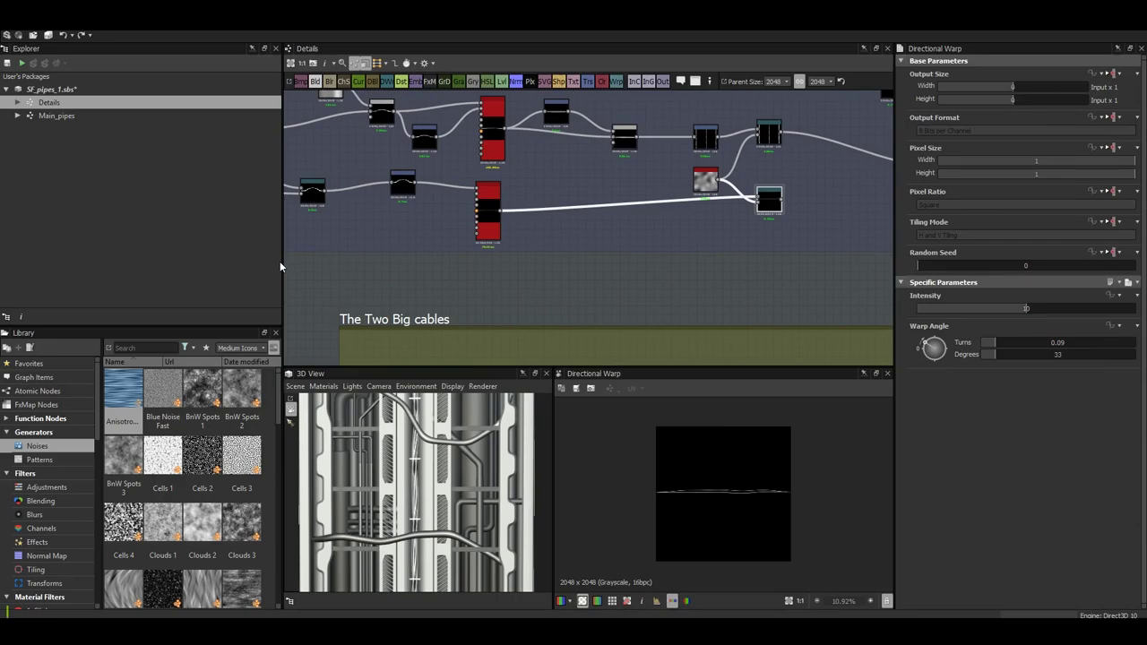
- Add a Transformation 2D after the Directional Warp, rotated 90° with Offset Y 0.1978, feeding the pipe Blend
middle_drag(392, 263, 72, 242)
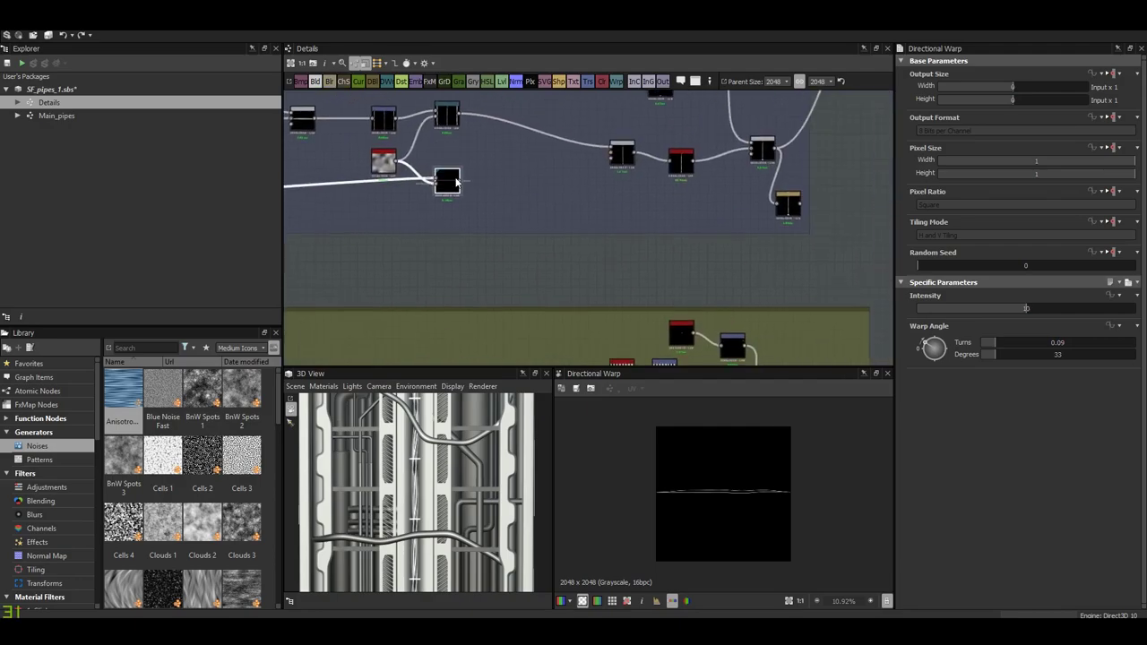
drag(459, 182, 448, 193)
click(502, 537)
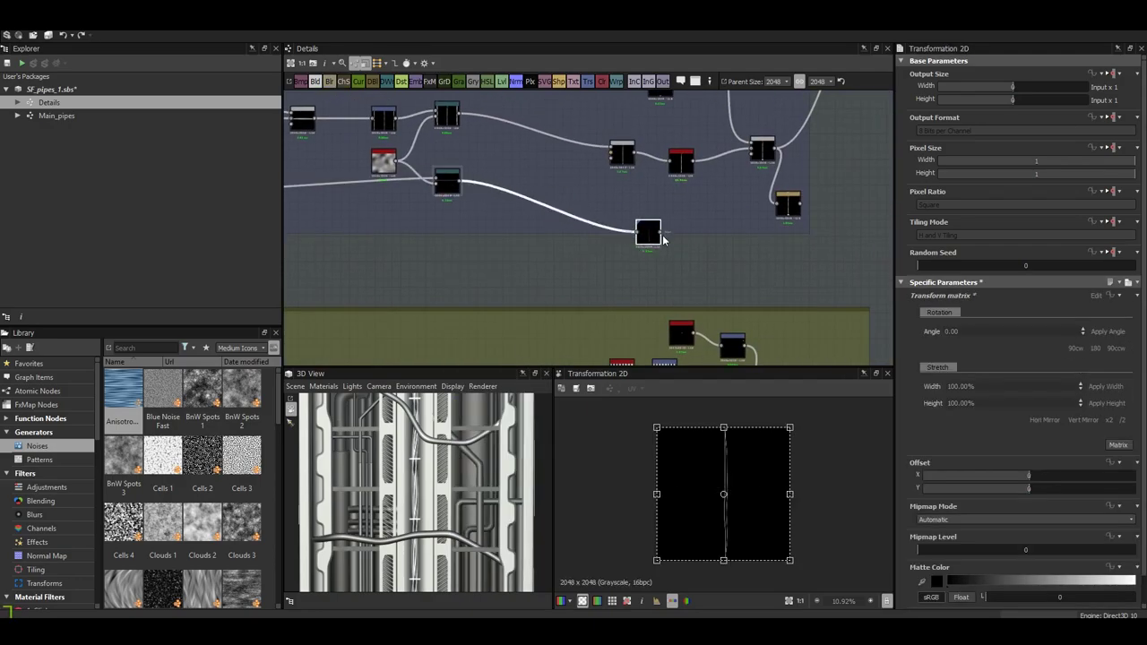
scroll(664, 240, down, 5)
scroll(631, 330, up, 4)
scroll(549, 195, up, 3)
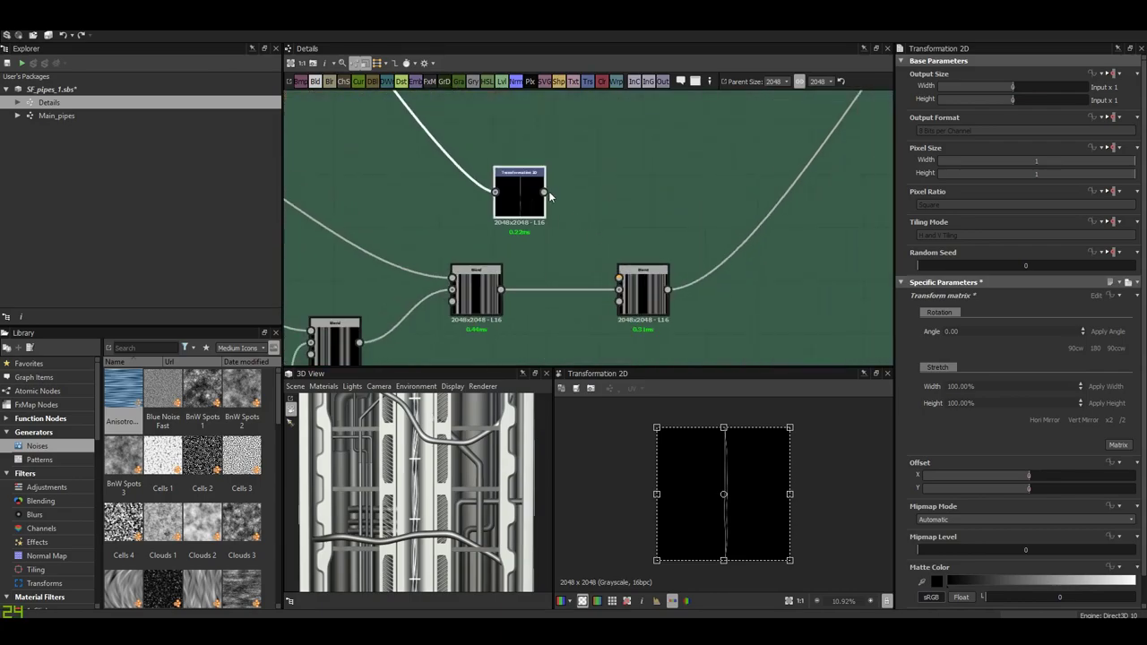
double_click(633, 303)
mouse_move(789, 514)
mouse_down()
mouse_move(789, 549)
mouse_move(799, 547)
mouse_up()
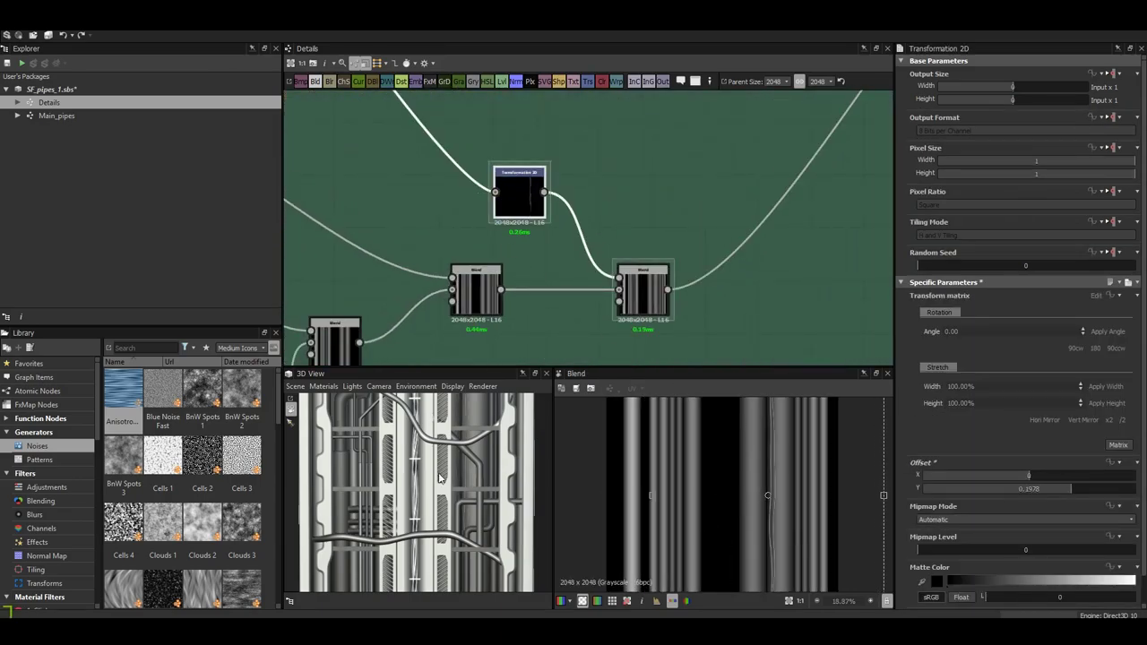
scroll(439, 477, up, 5)
scroll(404, 477, down, 2)
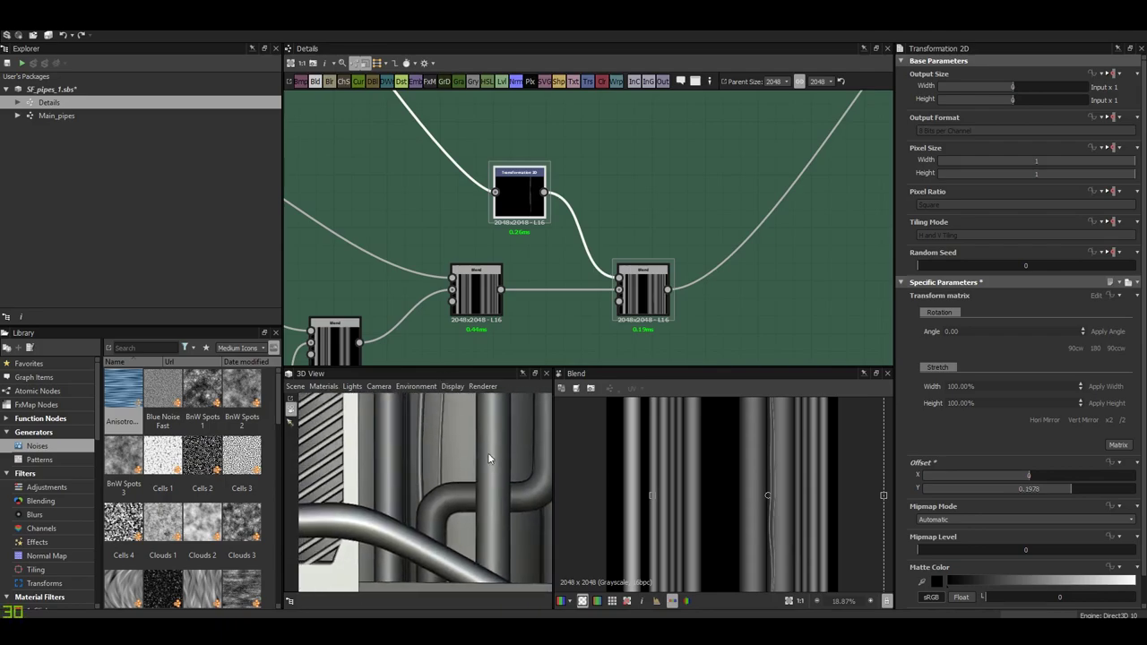
drag(488, 459, 538, 449)
- Insert a Levels node after the Transformation 2D and wire it into the pipe Blend
drag(544, 192, 520, 210)
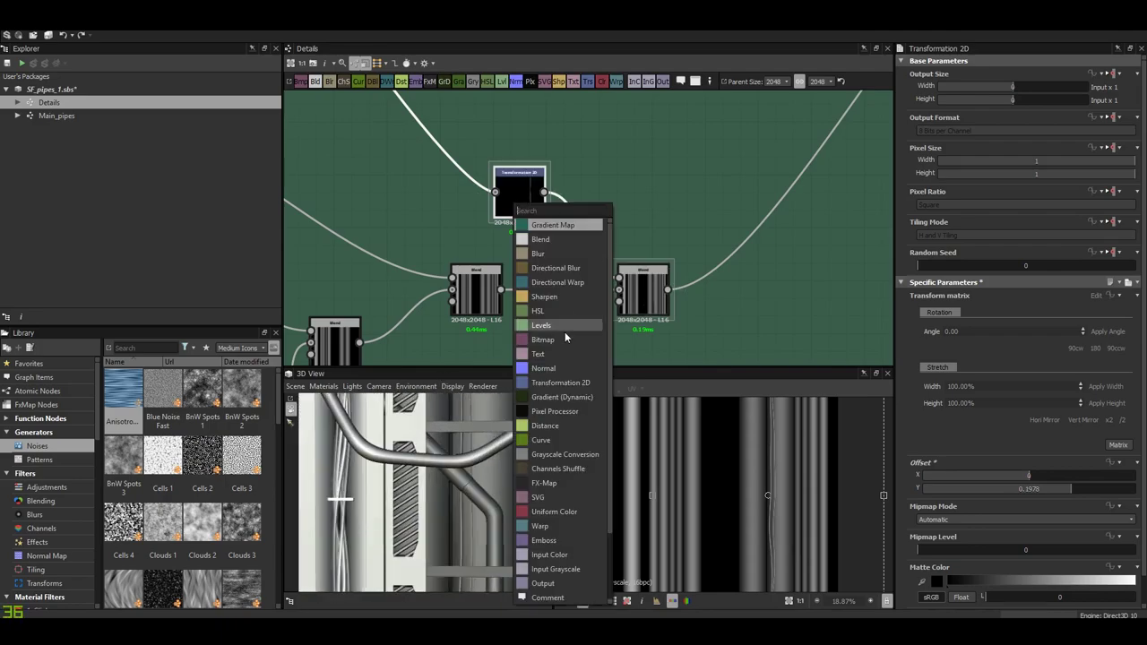
click(565, 328)
drag(643, 287, 679, 287)
drag(520, 448, 491, 455)
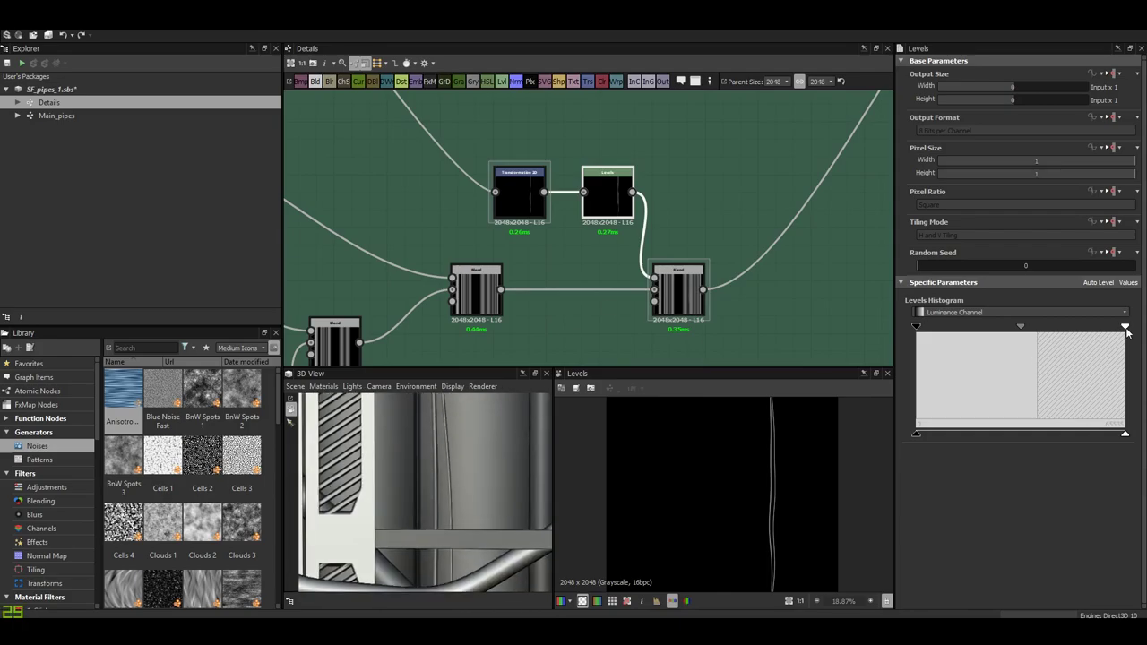
scroll(488, 466, down, 2)
scroll(490, 475, down, 2)
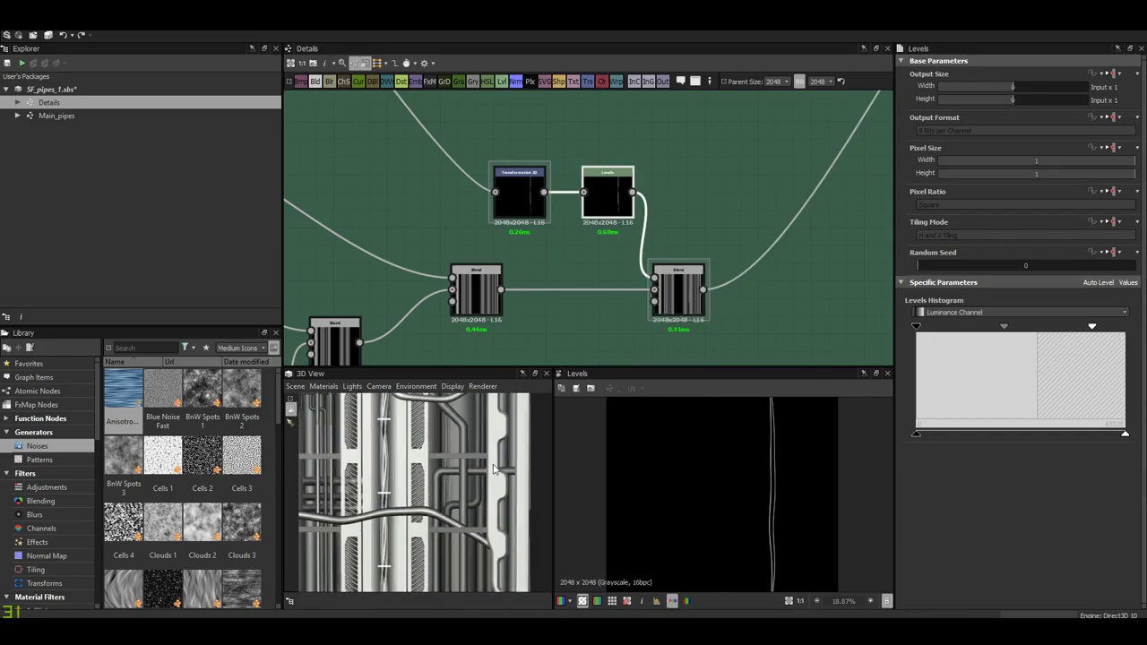
scroll(493, 485, down, 2)
scroll(467, 473, up, 2)
scroll(463, 537, up, 2)
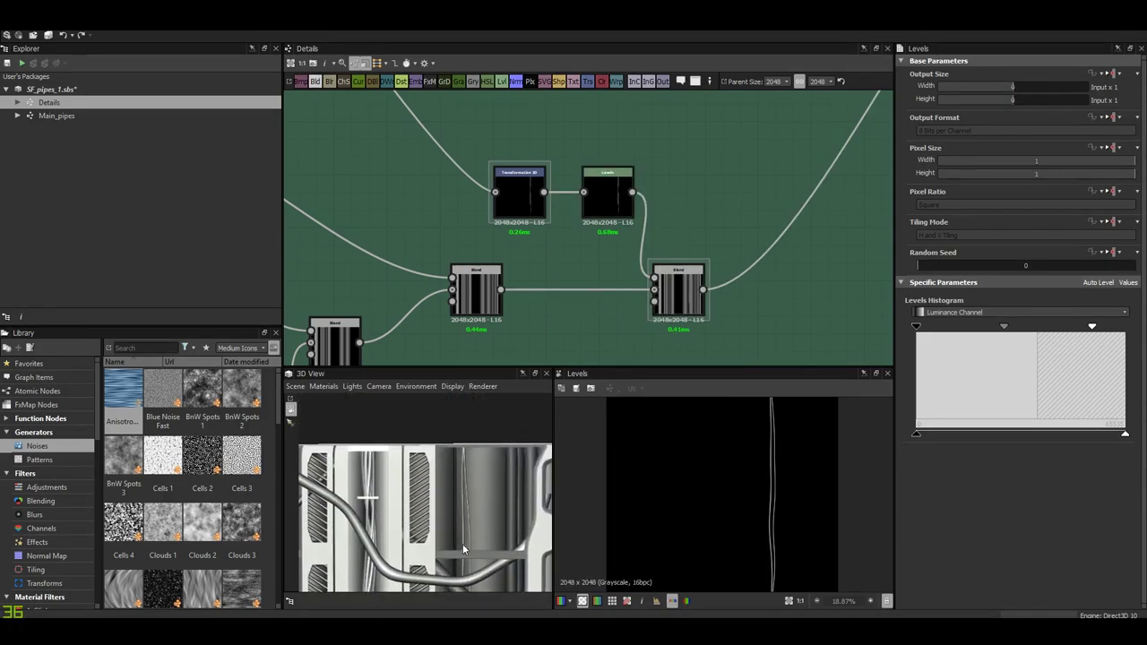
- Set the cable transform's Offset X to 0.134 and add a new Blend after the existing Blend
click(520, 192)
drag(785, 497, 795, 492)
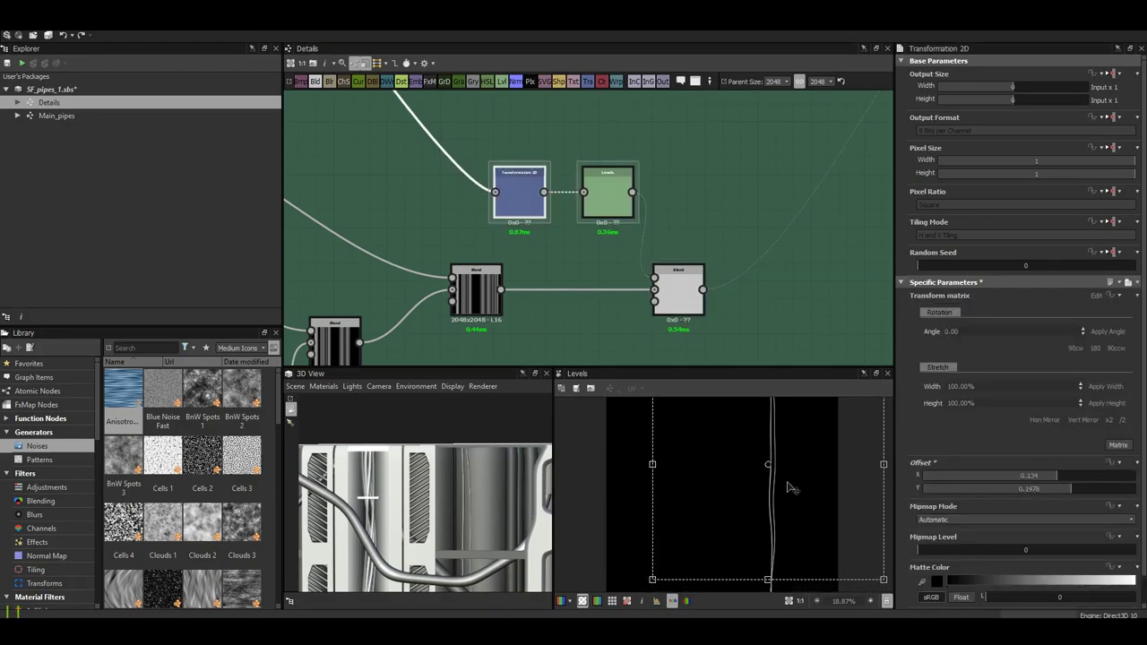
scroll(787, 491, down, 1)
scroll(486, 494, up, 3)
scroll(487, 493, down, 2)
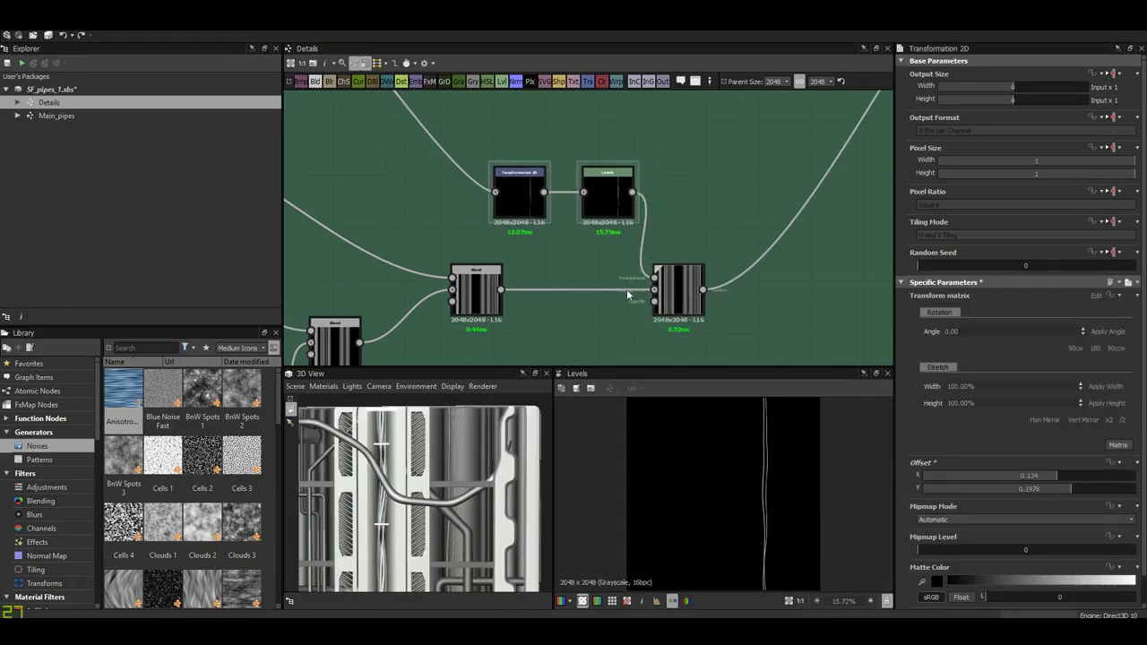
scroll(467, 504, down, 1)
drag(702, 290, 743, 290)
- Insert a Transformation 2D after Levels into the new Blend and slide the cable copy right
drag(632, 192, 691, 188)
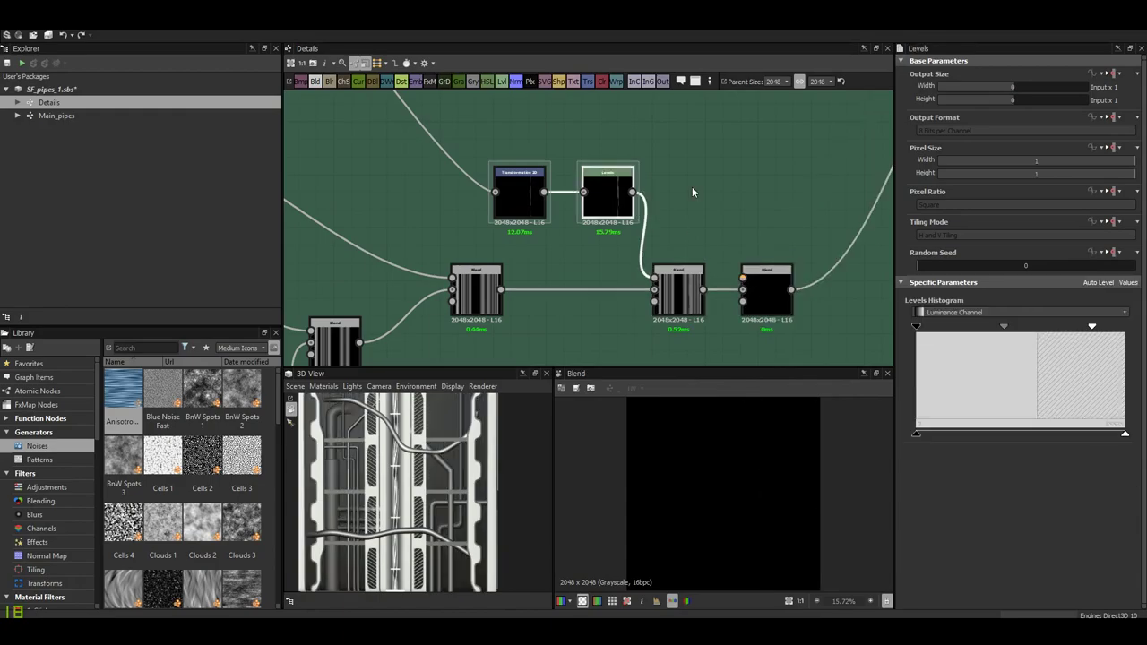
click(708, 206)
click(1022, 333)
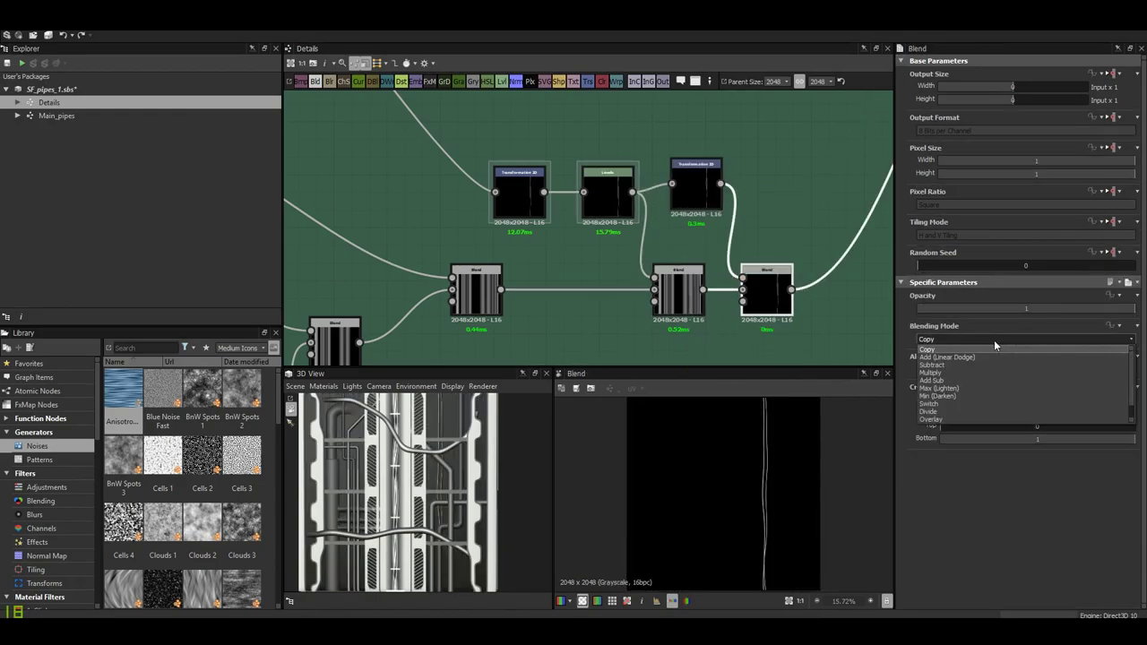
click(1022, 385)
click(696, 186)
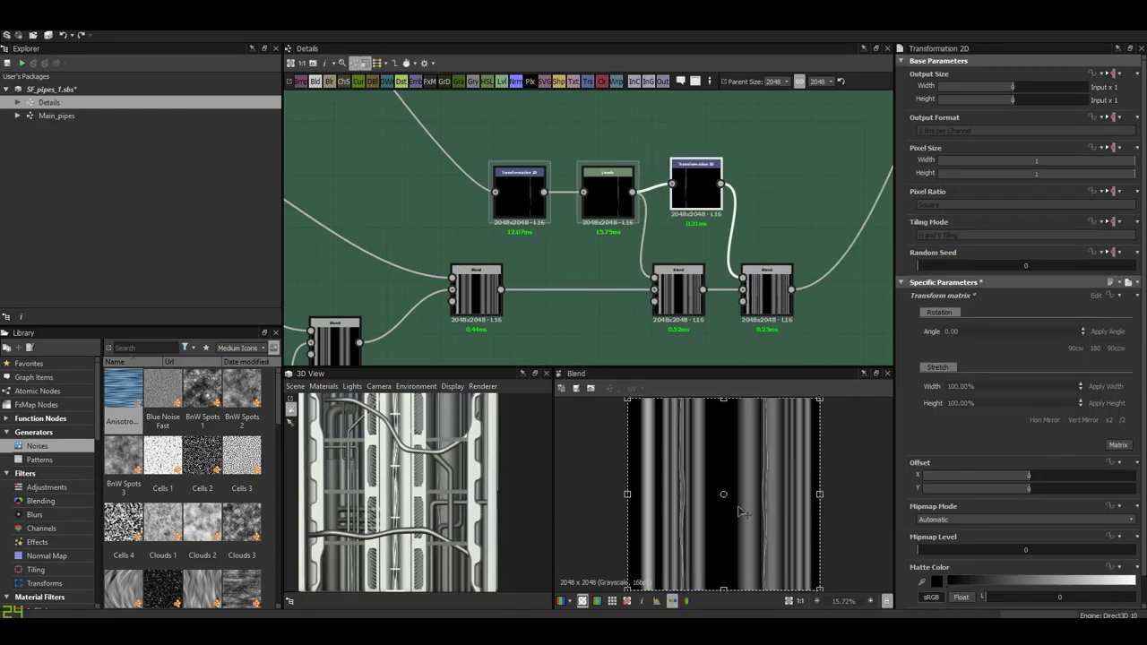
mouse_move(745, 522)
mouse_down()
mouse_move(859, 524)
mouse_move(818, 527)
mouse_up()
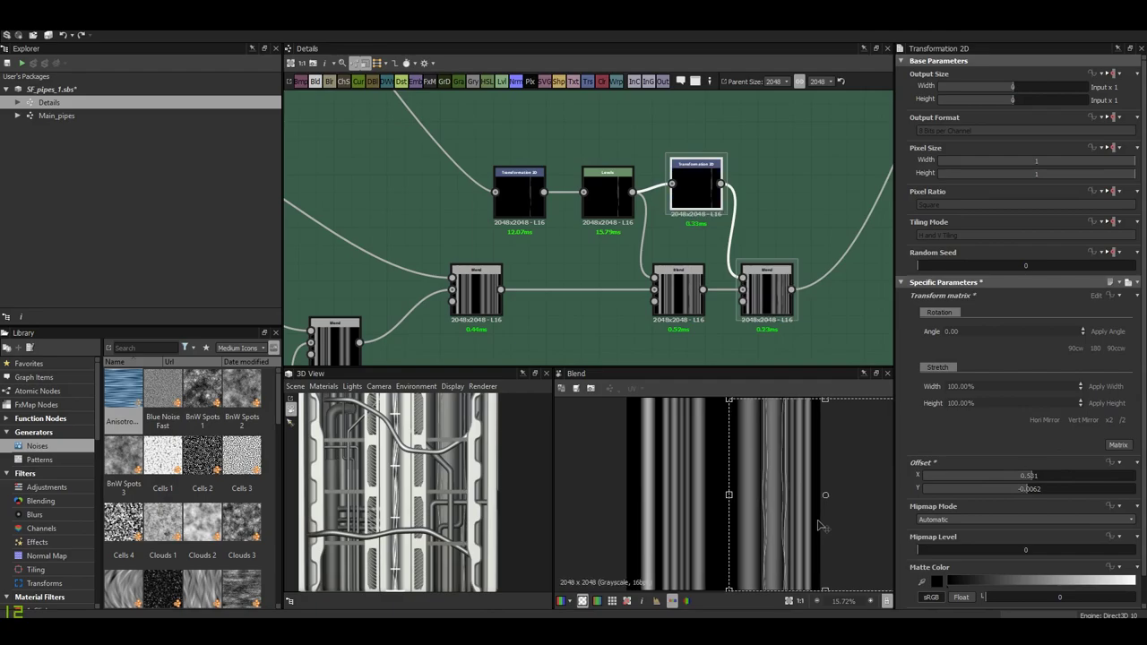
scroll(466, 472, up, 3)
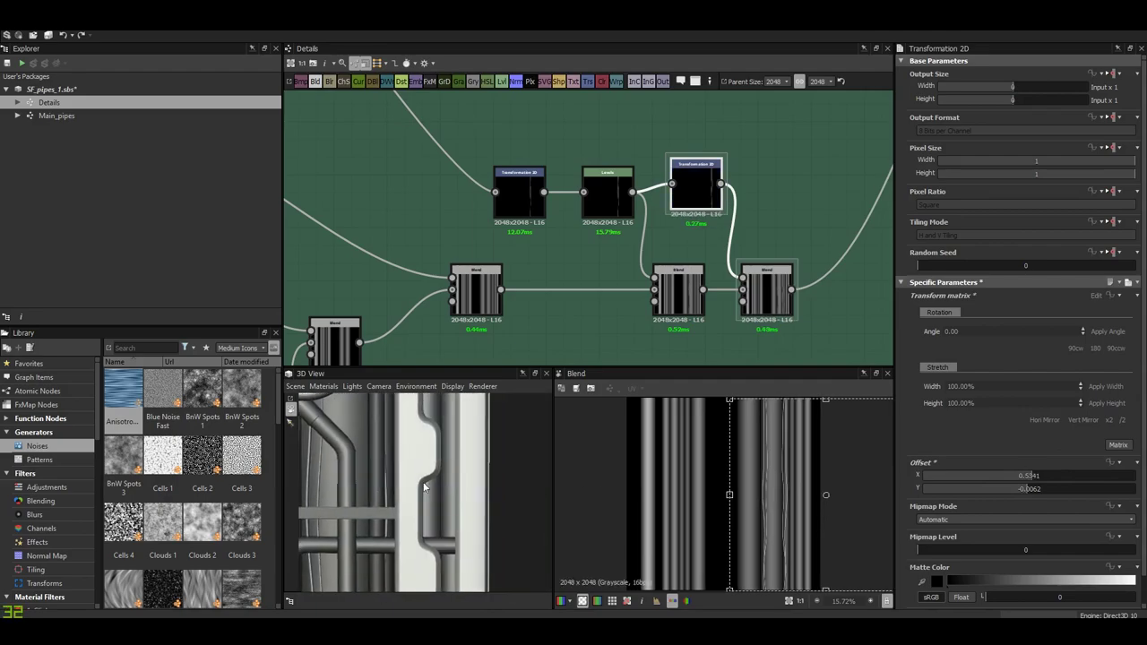
scroll(466, 471, up, 3)
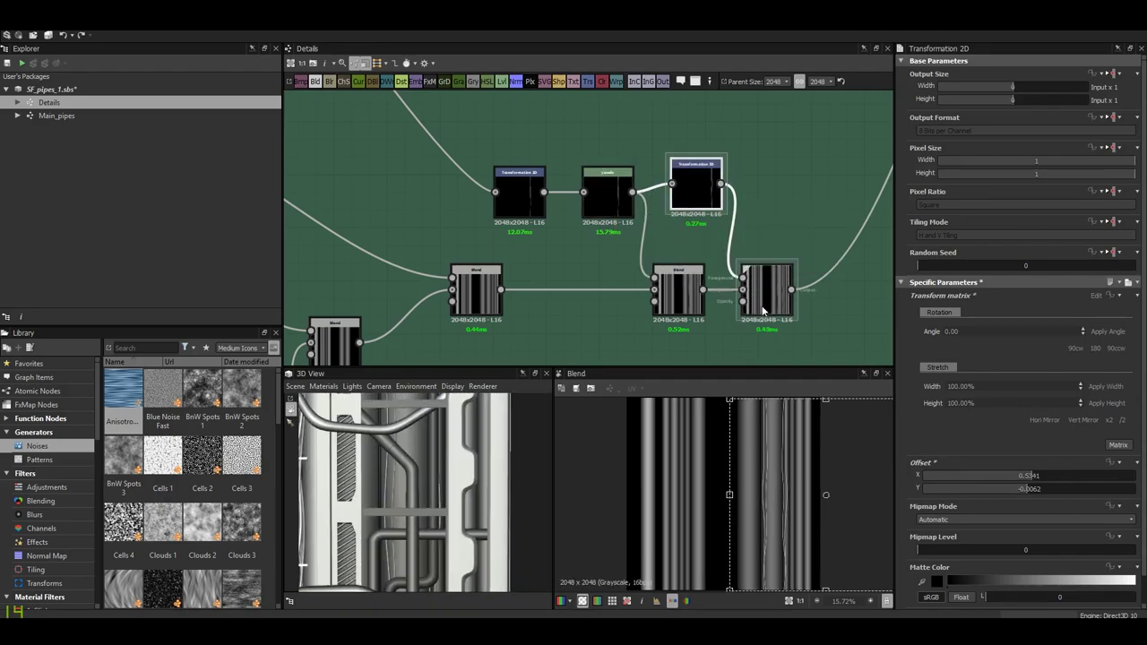
scroll(802, 501, up, 2)
scroll(802, 502, up, 2)
drag(439, 529, 461, 542)
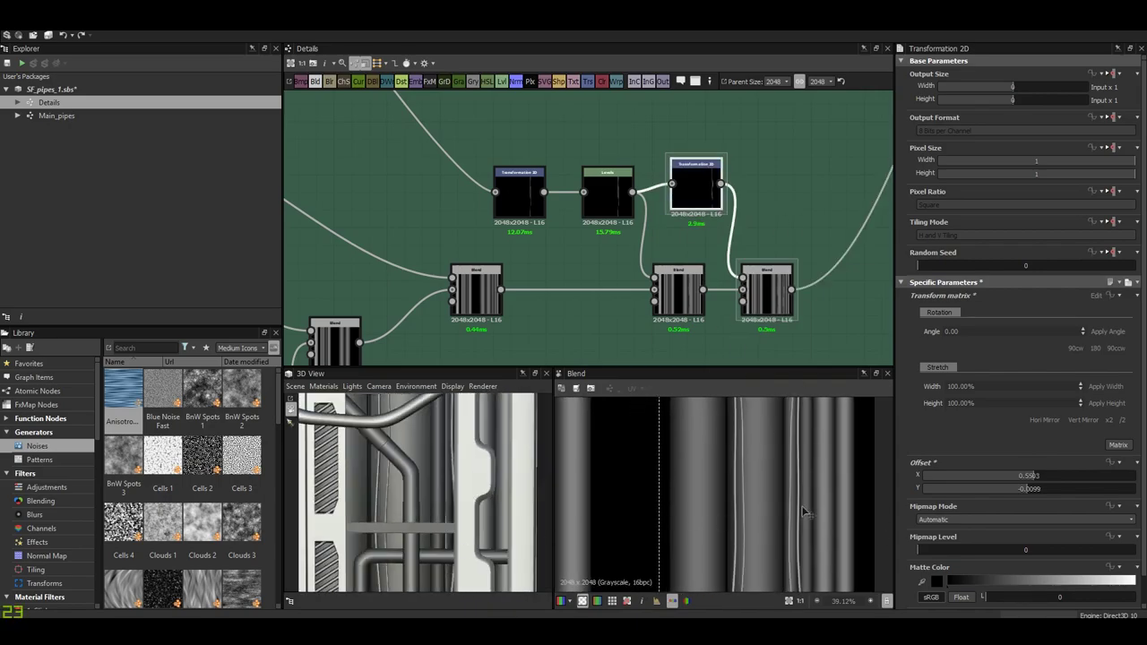
- Add a second Blend at the chain's end with blending mode Max (Lighten)
scroll(492, 475, down, 3)
drag(492, 478, 499, 518)
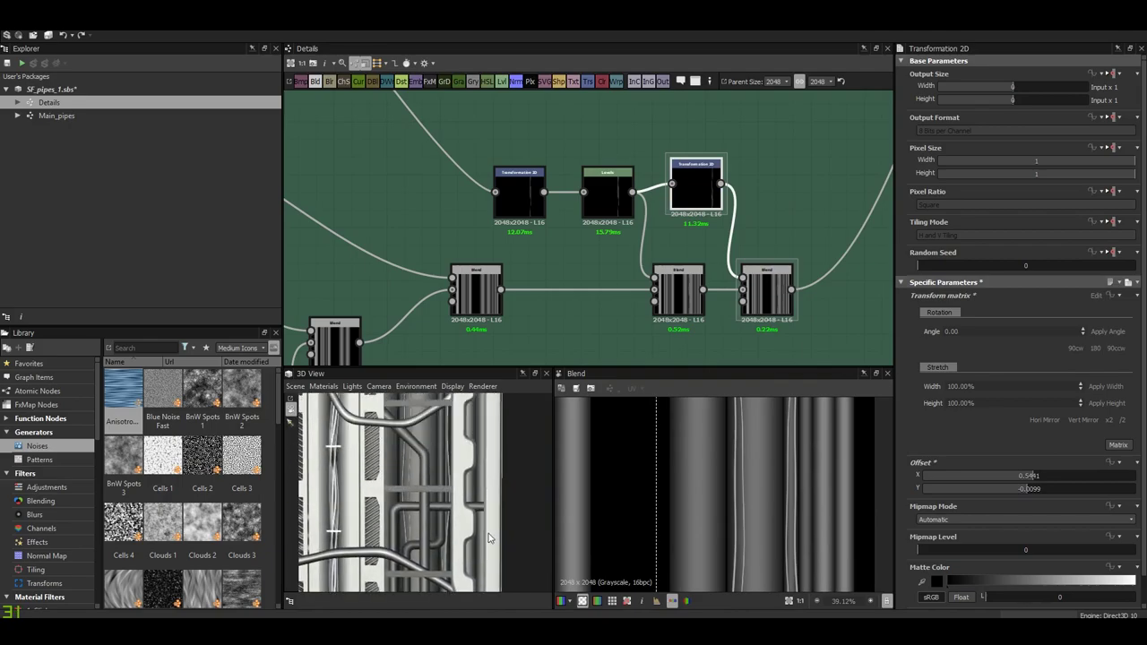
scroll(430, 495, up, 2)
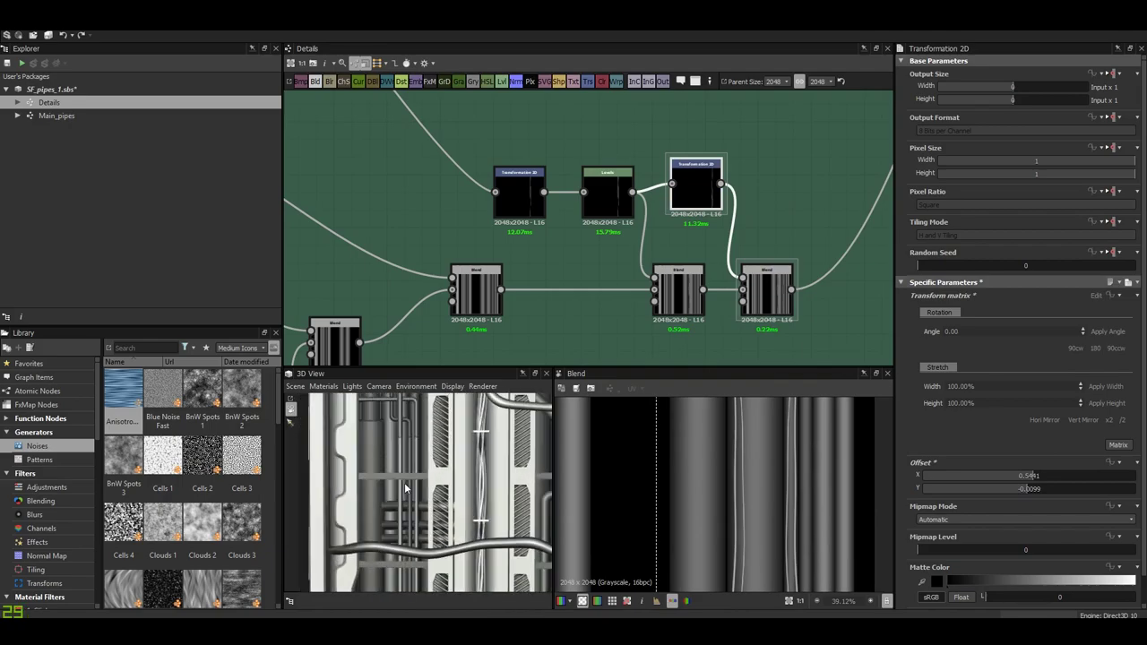
scroll(690, 192, down, 3)
scroll(650, 245, up, 2)
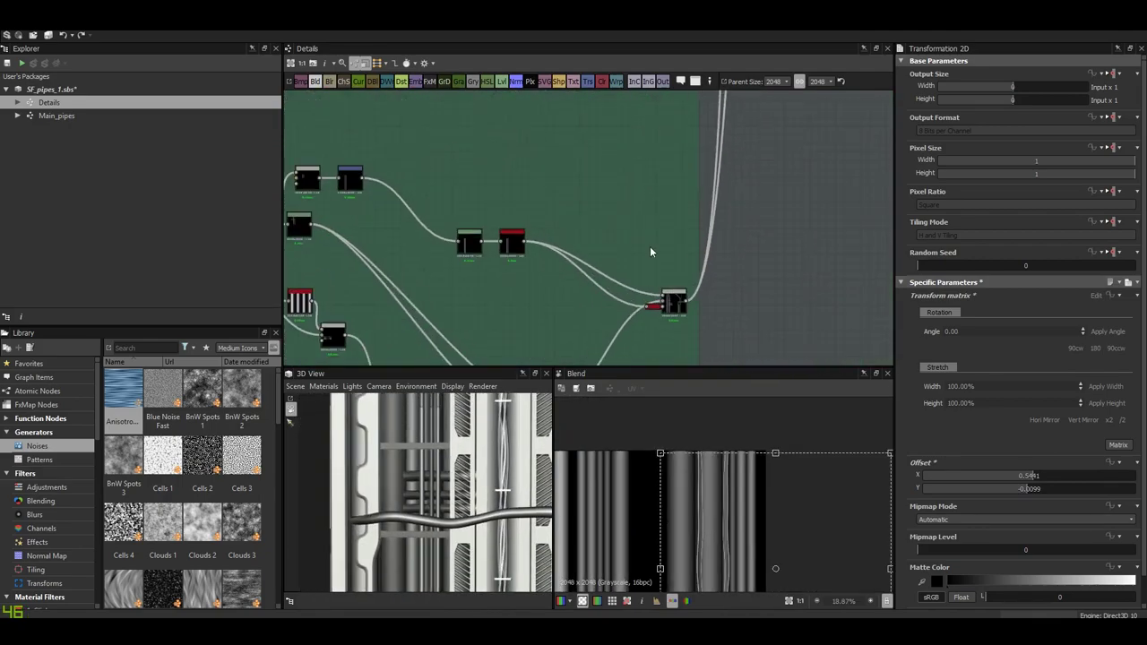
click(672, 303)
drag(686, 303, 610, 253)
click(627, 260)
click(1022, 339)
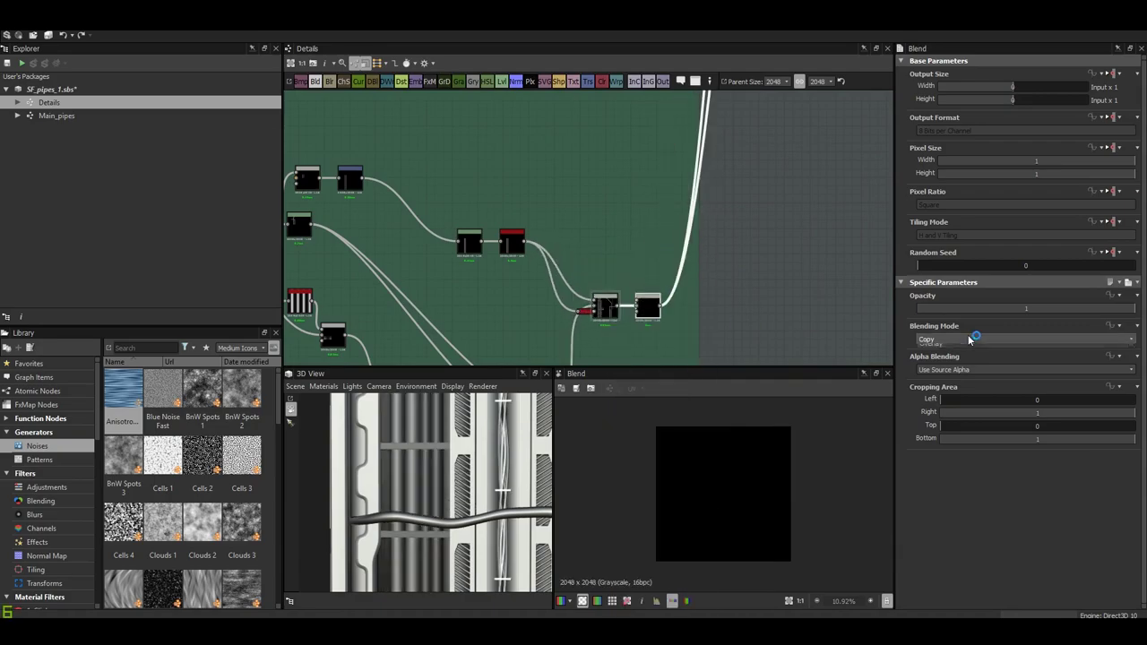
click(950, 385)
- Nudge the second Blend node right and check the layered pipes in the 3D preview
scroll(657, 267, down, 2)
click(584, 229)
scroll(589, 267, down, 2)
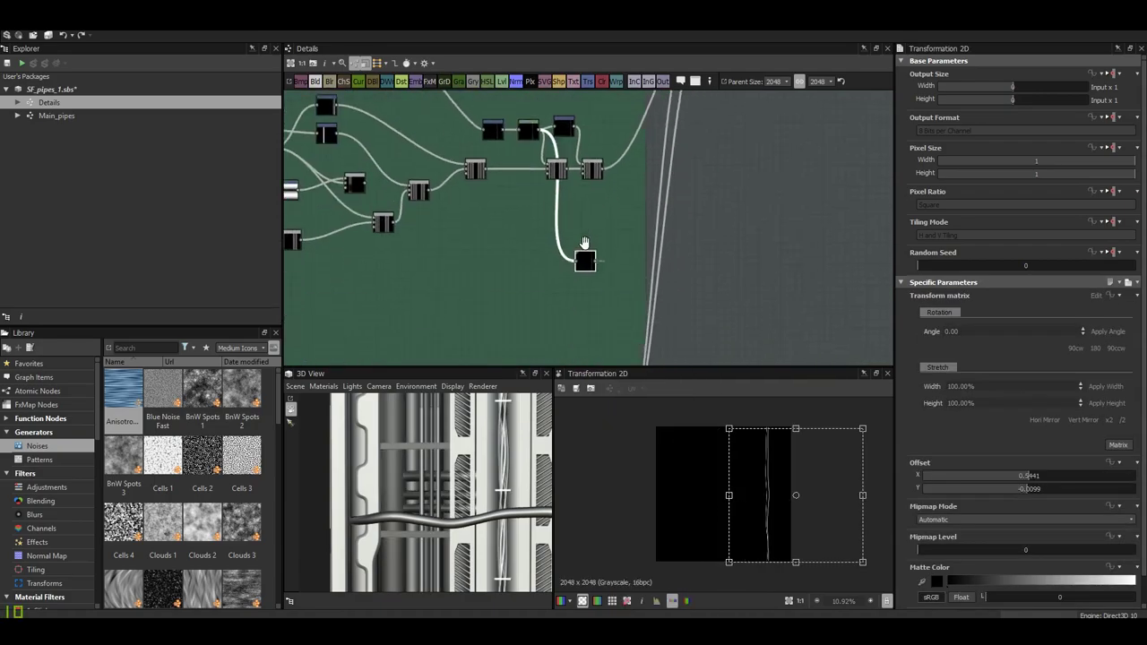
scroll(589, 267, down, 2)
scroll(589, 267, up, 5)
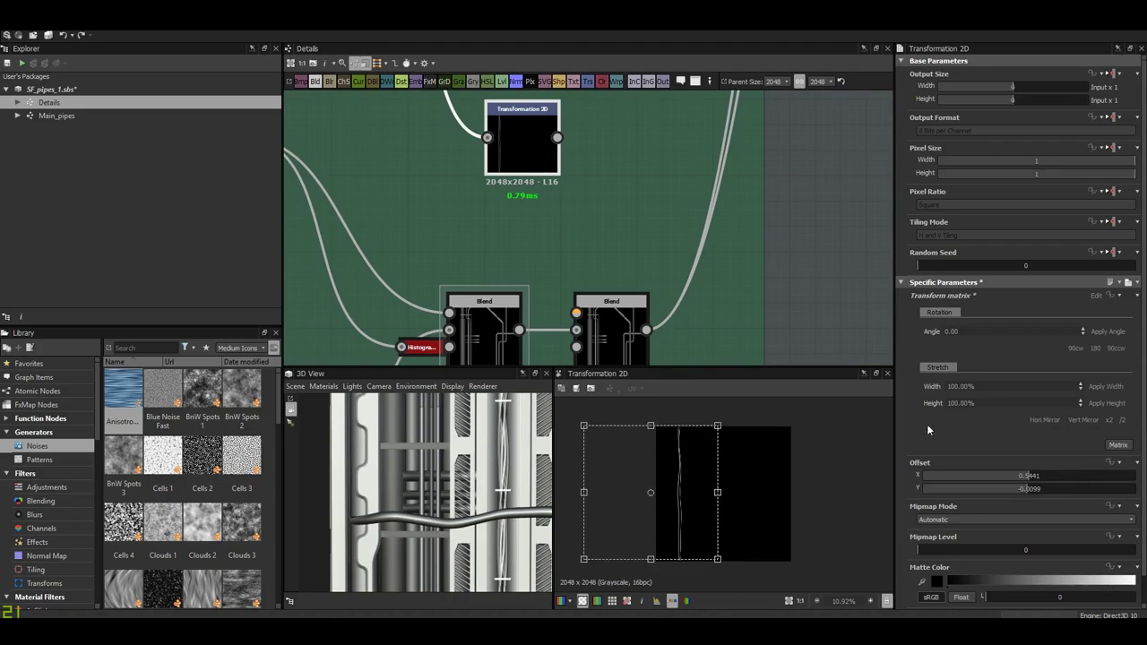
click(589, 302)
mouse_move(471, 498)
mouse_down()
mouse_move(463, 590)
mouse_move(476, 548)
mouse_move(457, 448)
mouse_move(421, 500)
mouse_move(398, 490)
mouse_up()
scroll(684, 452, up, 5)
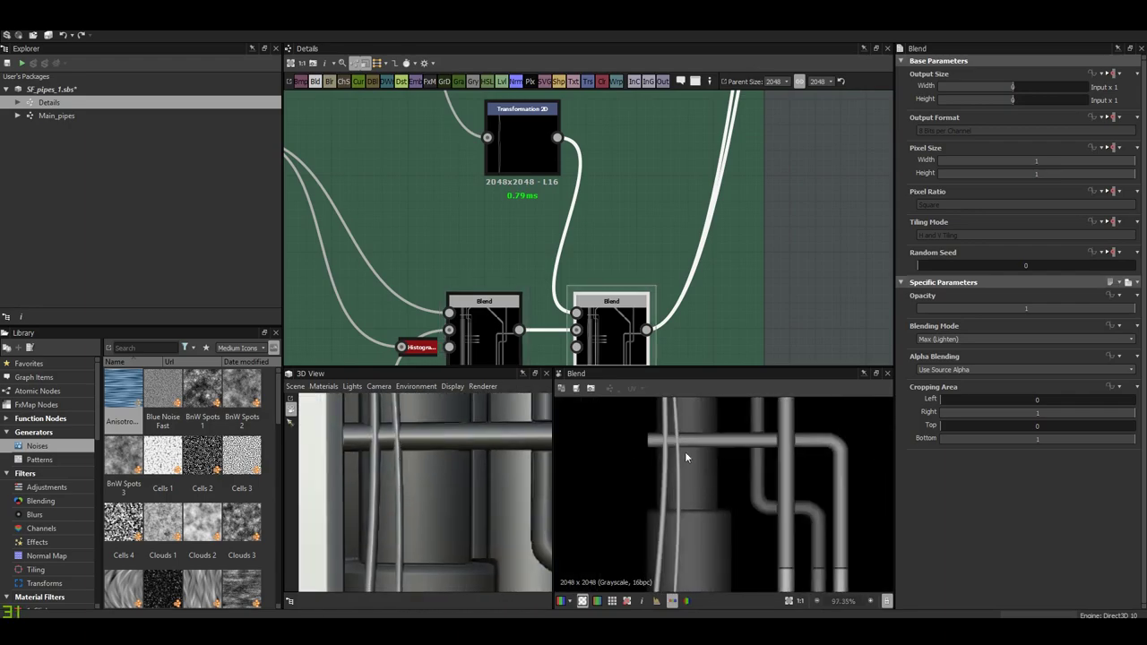
scroll(692, 471, up, 5)
drag(611, 301, 649, 312)
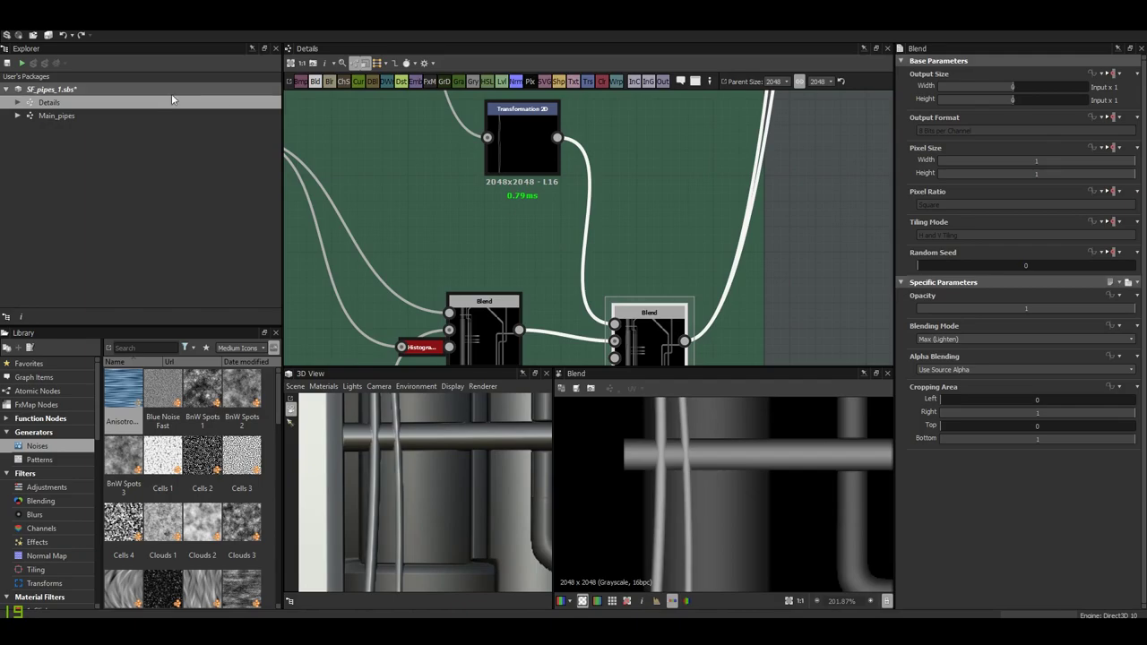
mouse_move(383, 436)
mouse_down()
mouse_move(435, 482)
mouse_move(429, 490)
mouse_move(428, 405)
mouse_move(404, 477)
mouse_move(391, 482)
mouse_up()
- Offset the mirrored cable copy left to X −0.1174, Y −0.0254
click(520, 166)
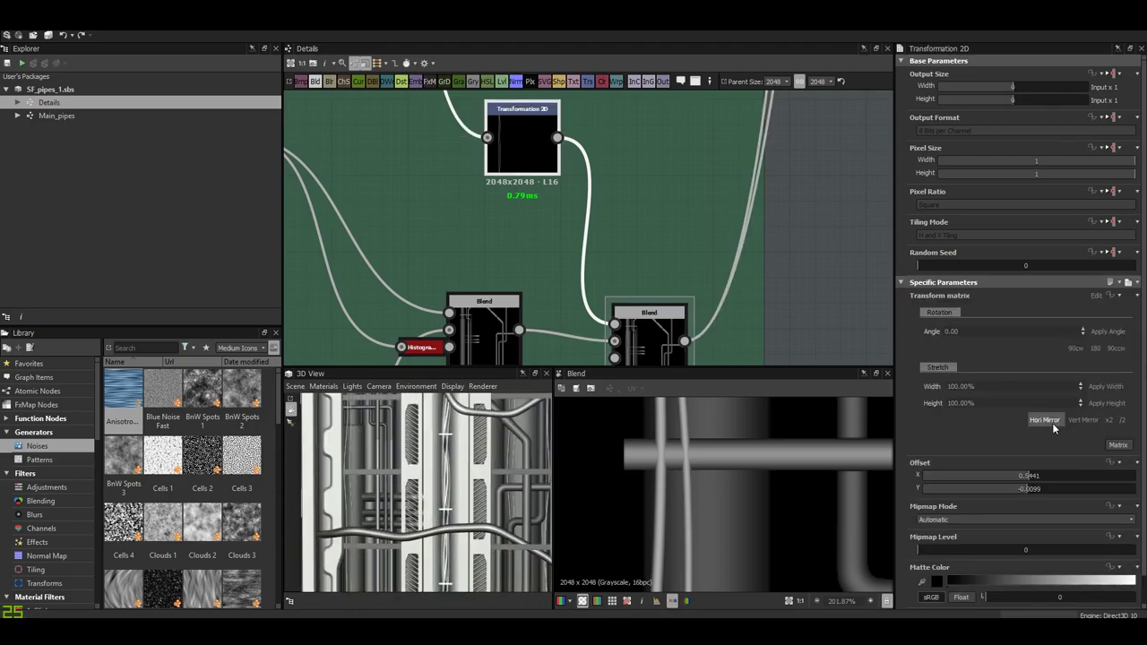
key(f)
drag(782, 491, 664, 492)
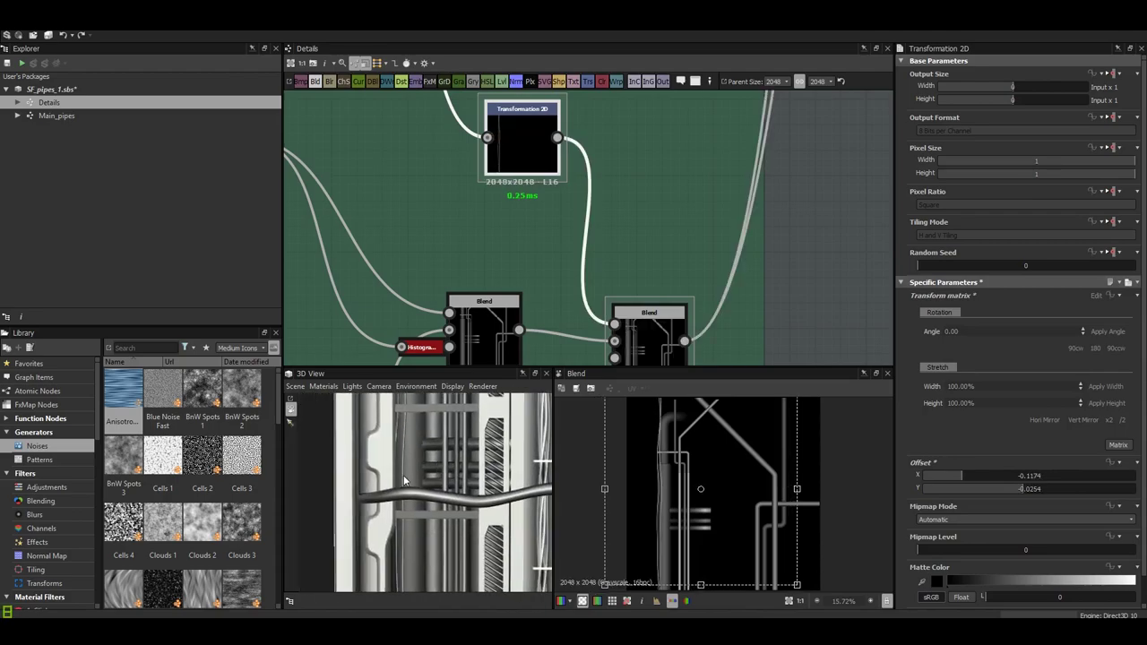
mouse_move(403, 475)
mouse_down()
mouse_move(450, 534)
mouse_move(418, 478)
mouse_up()
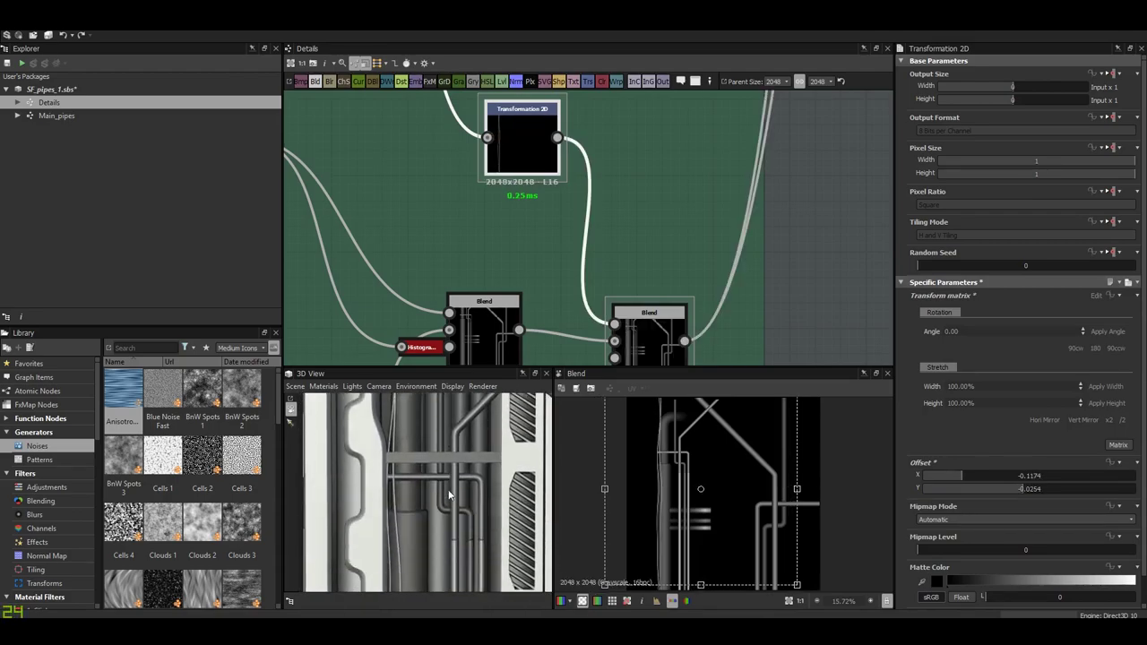
- Add a new Blend node and inspect the final Blend result in the 3D preview
scroll(574, 269, down, 3)
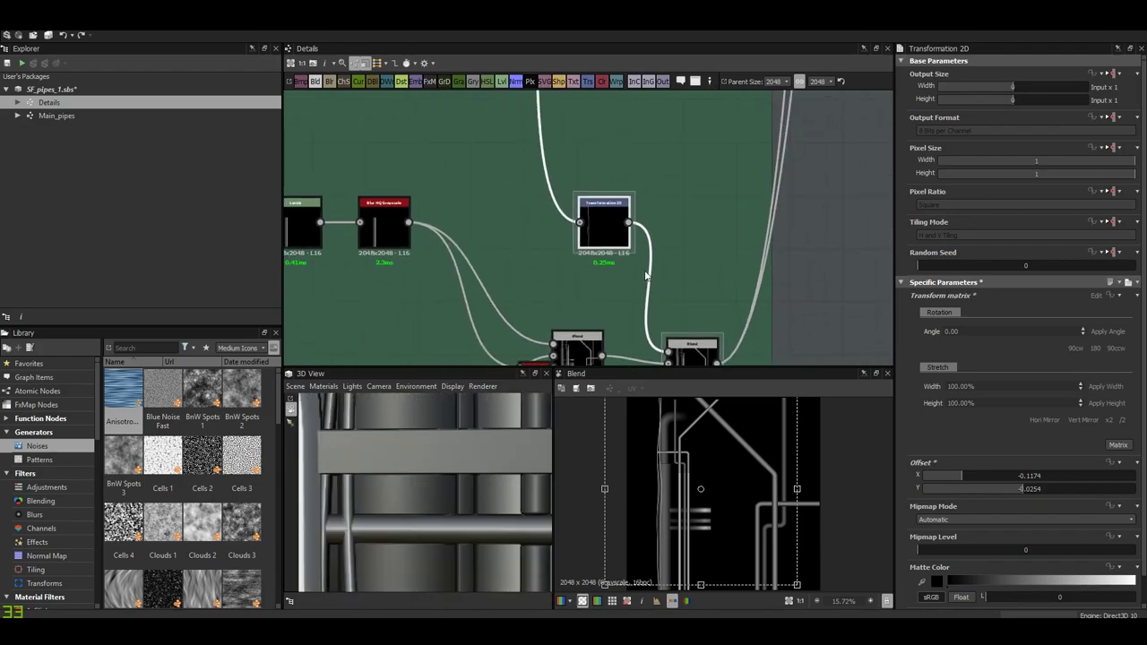
right_click(507, 181)
click(544, 209)
scroll(522, 251, up, 3)
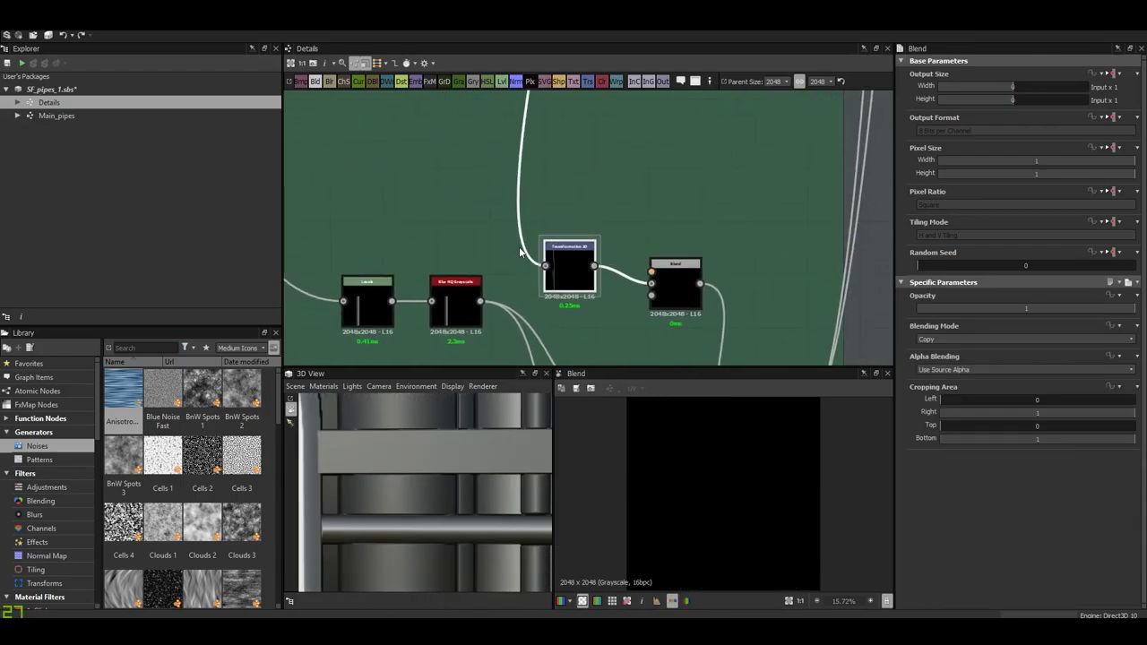
click(40, 459)
scroll(212, 440, down, 3)
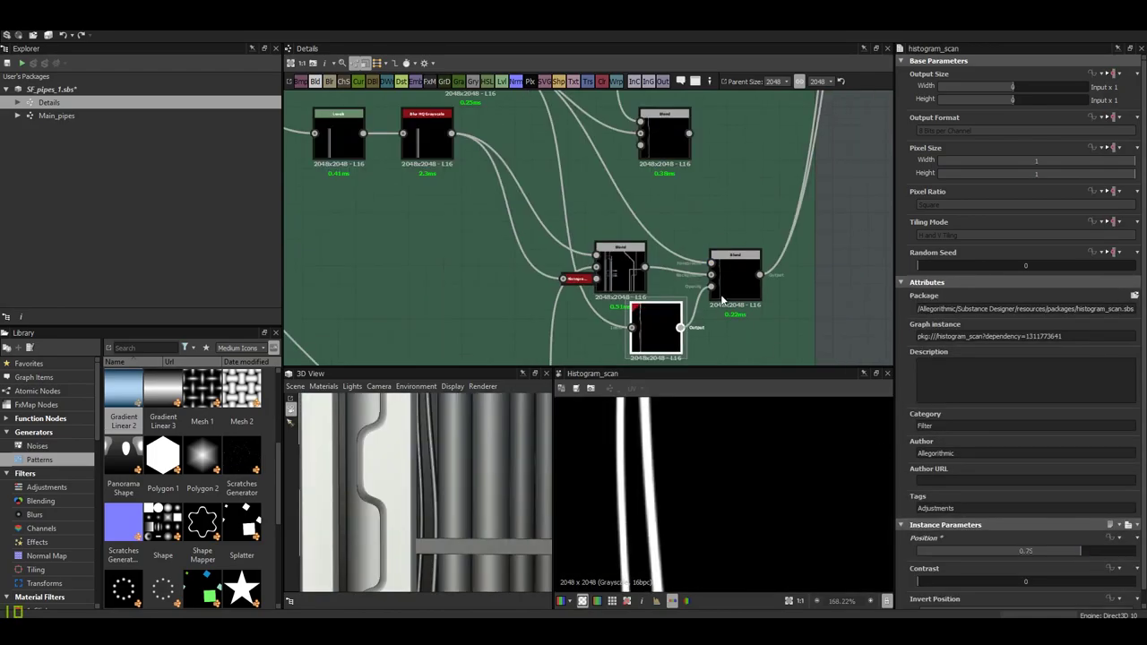
click(723, 295)
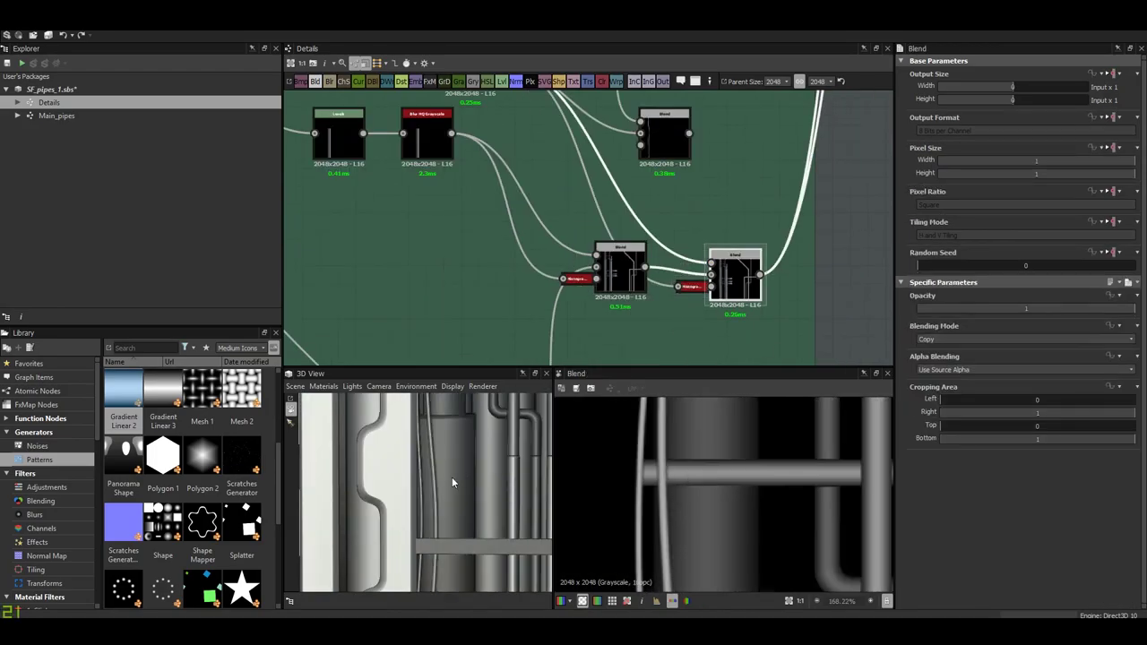
mouse_move(452, 483)
mouse_down()
mouse_move(445, 506)
mouse_move(442, 471)
mouse_up()
scroll(686, 486, down, 5)
scroll(687, 487, up, 3)
drag(459, 397, 467, 264)
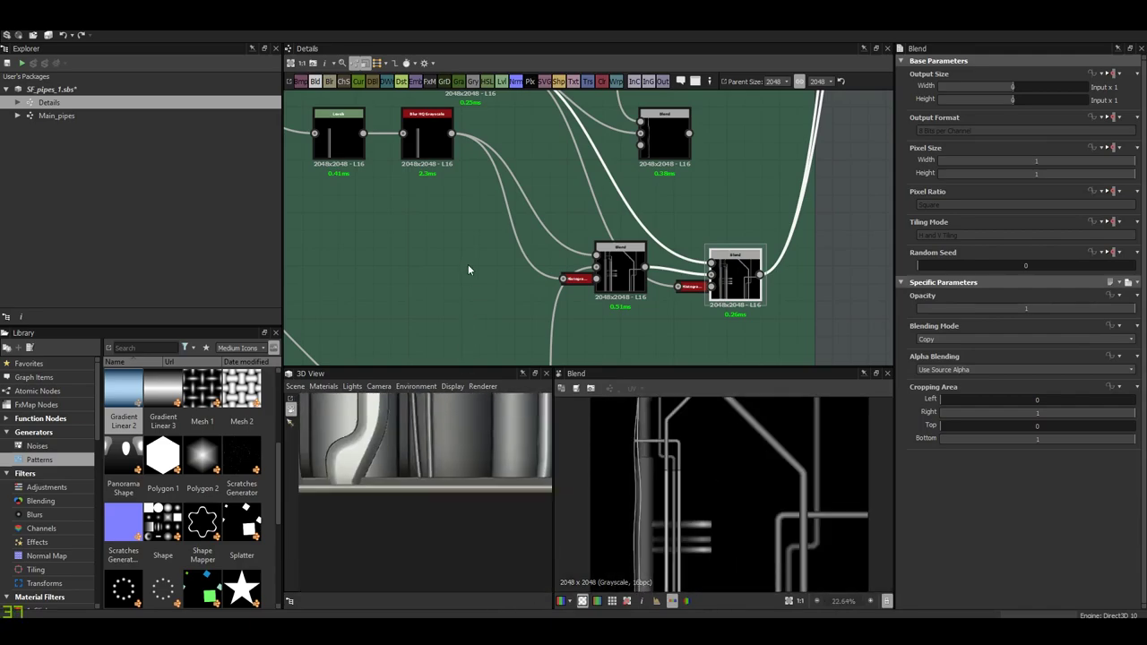
mouse_move(466, 430)
mouse_down()
mouse_move(466, 462)
mouse_move(444, 462)
mouse_up()
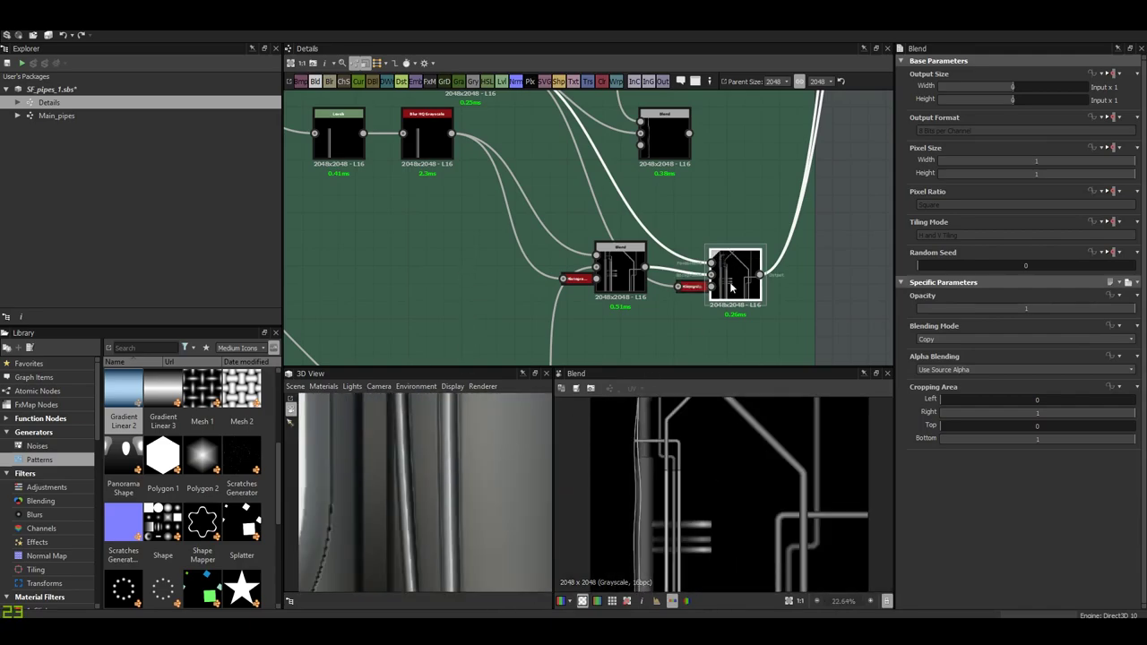
- Set the histogram scan mask to contrast 0.9 and position 0.38, then frame the pipes model
click(692, 286)
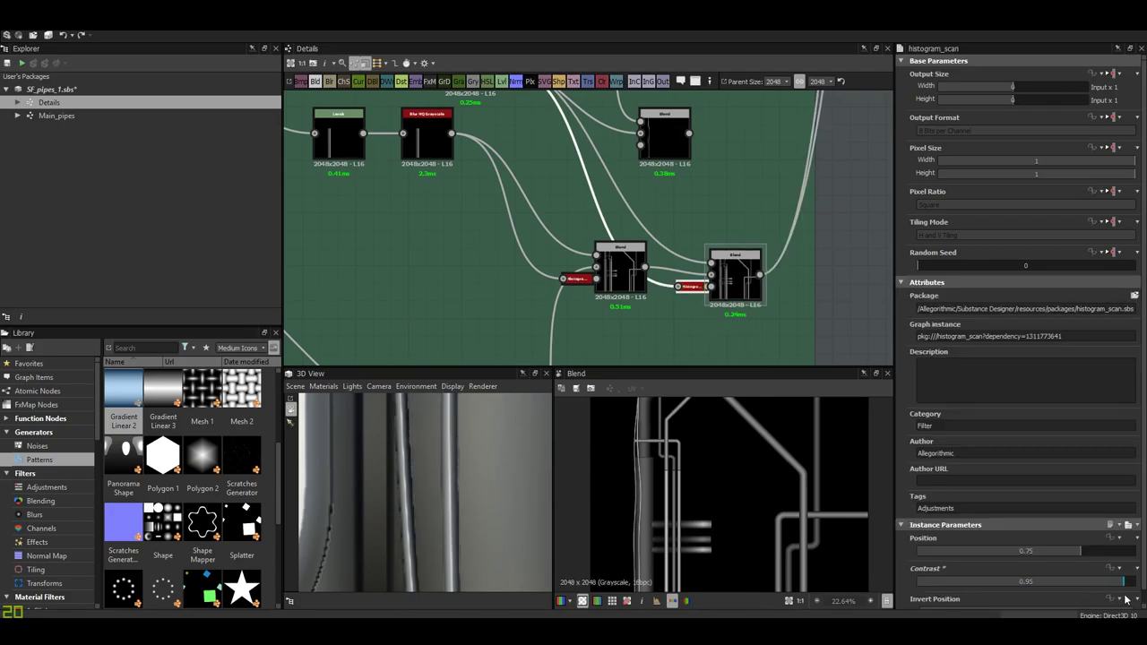
drag(1105, 555, 1049, 552)
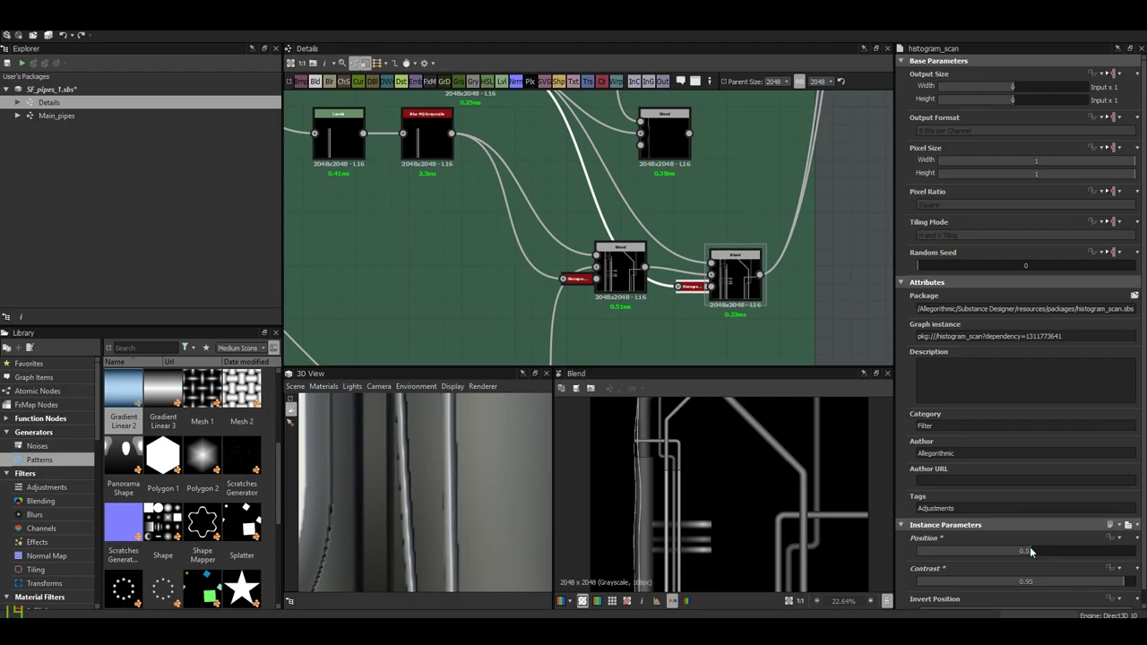
mouse_move(446, 500)
mouse_down()
mouse_move(460, 489)
mouse_move(473, 545)
mouse_move(484, 538)
mouse_up()
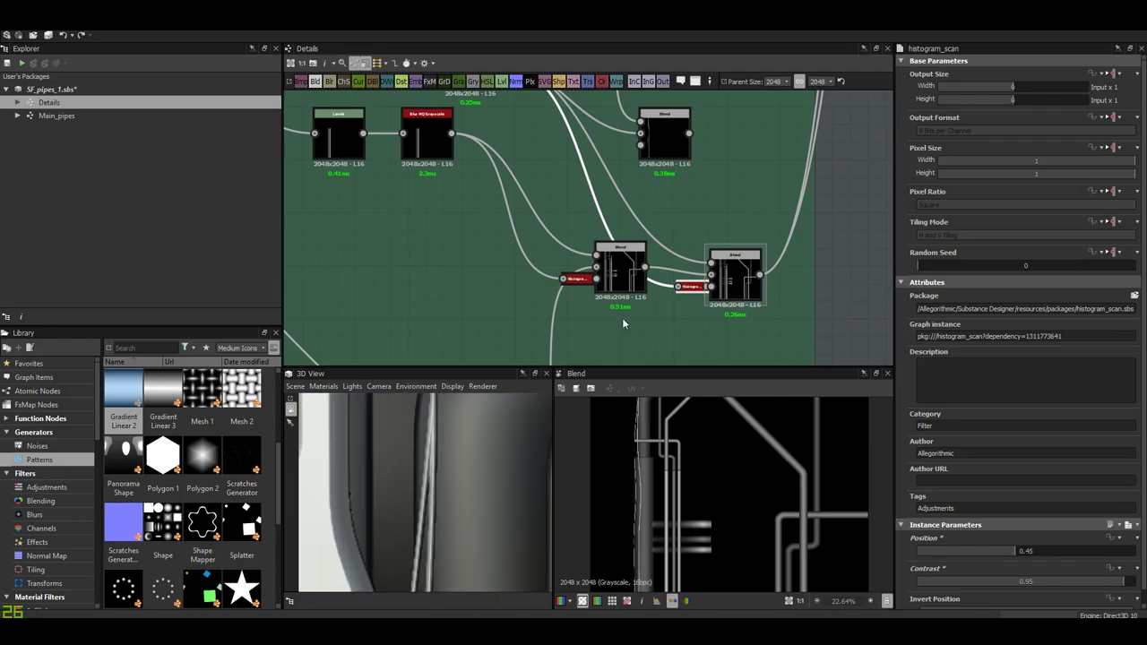
double_click(690, 286)
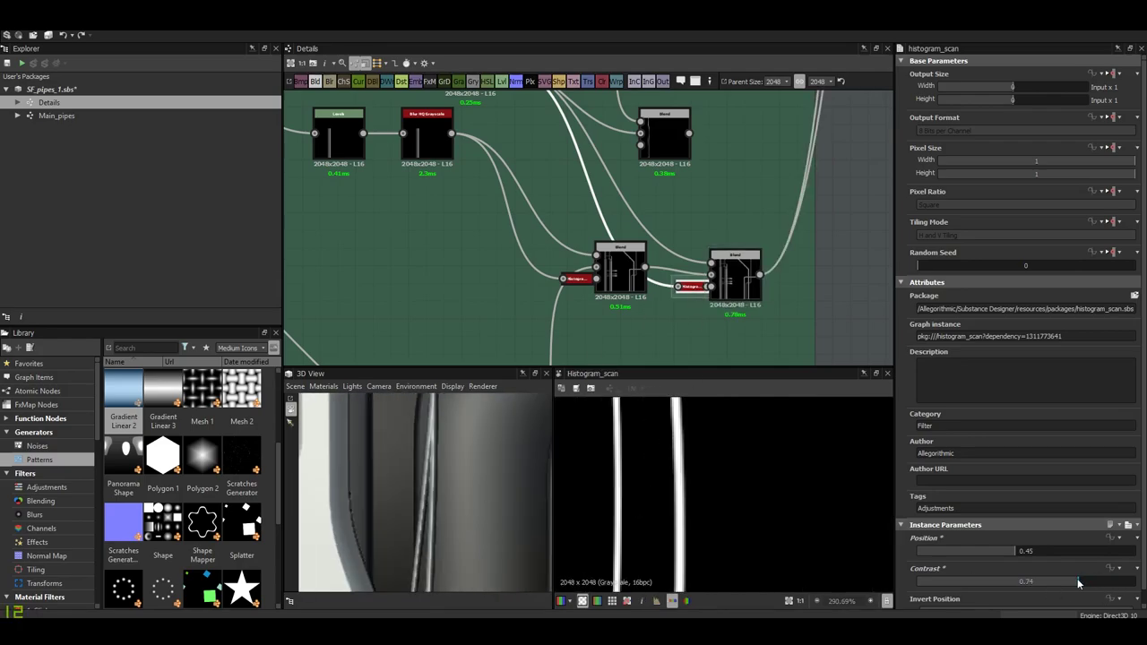
drag(1083, 578, 1055, 581)
scroll(454, 509, down, 3)
drag(454, 515, 448, 473)
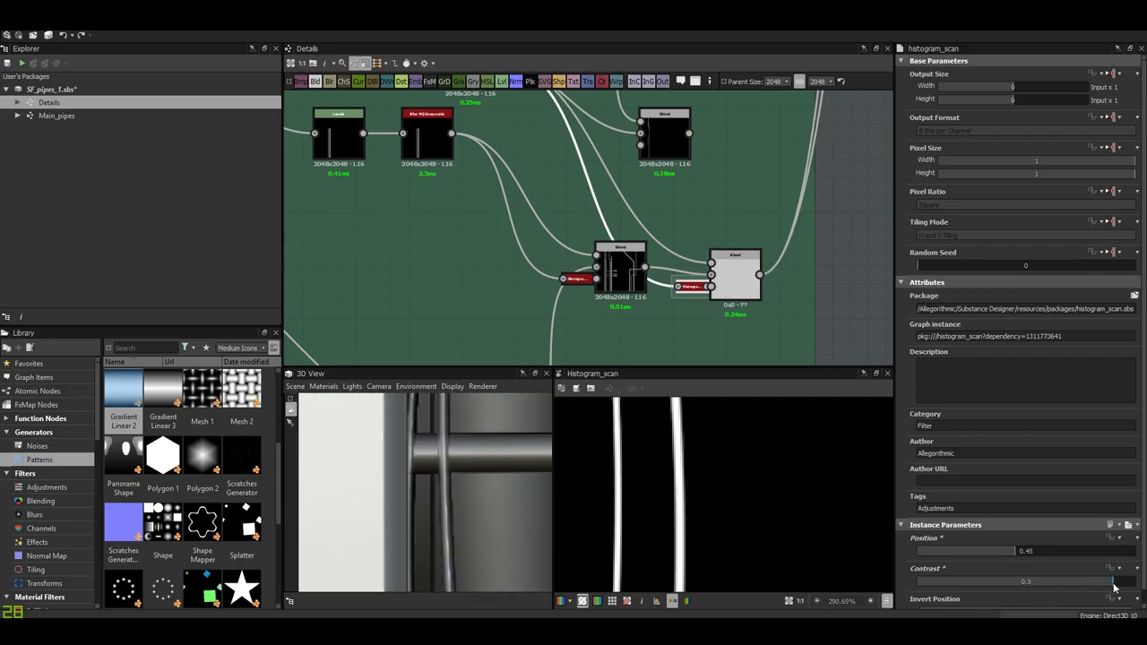
drag(1114, 587, 1126, 587)
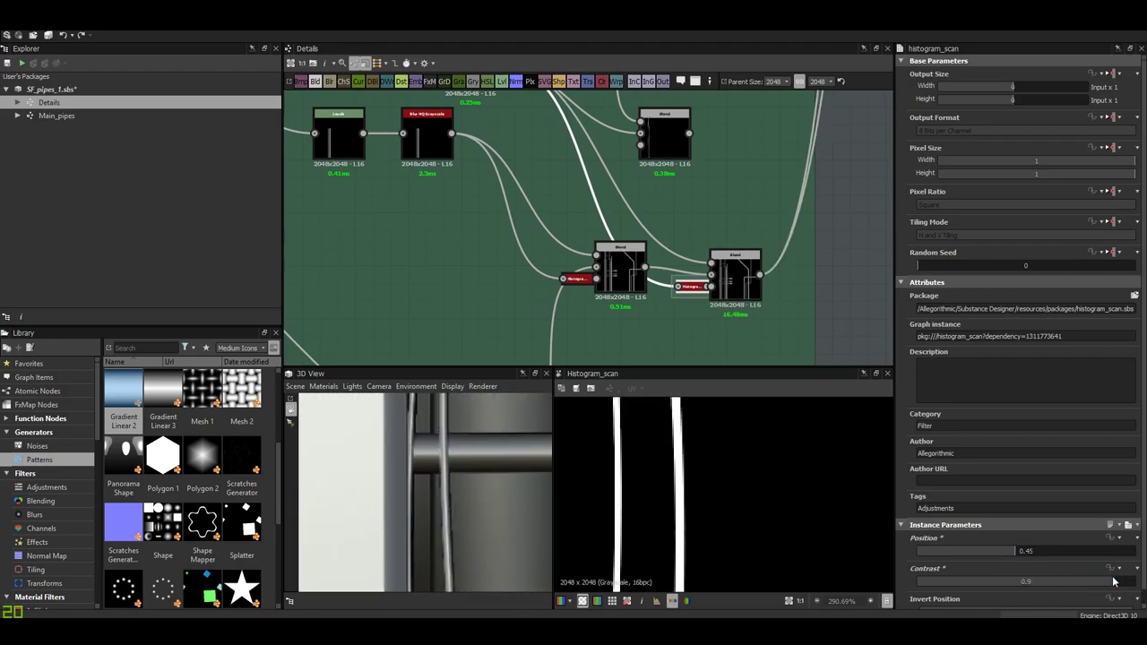
mouse_move(1047, 555)
mouse_down()
mouse_move(1077, 560)
mouse_move(1002, 544)
mouse_up()
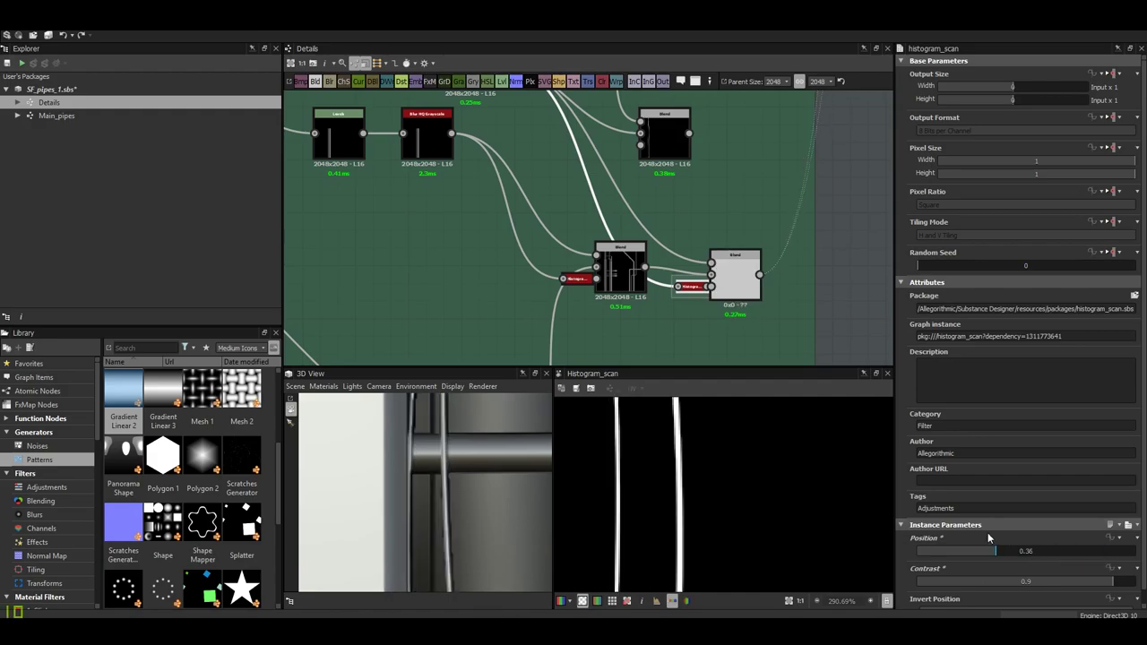
mouse_move(502, 484)
mouse_down()
mouse_move(476, 494)
mouse_move(472, 456)
mouse_move(432, 439)
mouse_move(420, 507)
mouse_move(468, 514)
mouse_move(436, 481)
mouse_move(393, 497)
mouse_move(466, 481)
mouse_move(482, 534)
mouse_up()
key(f)
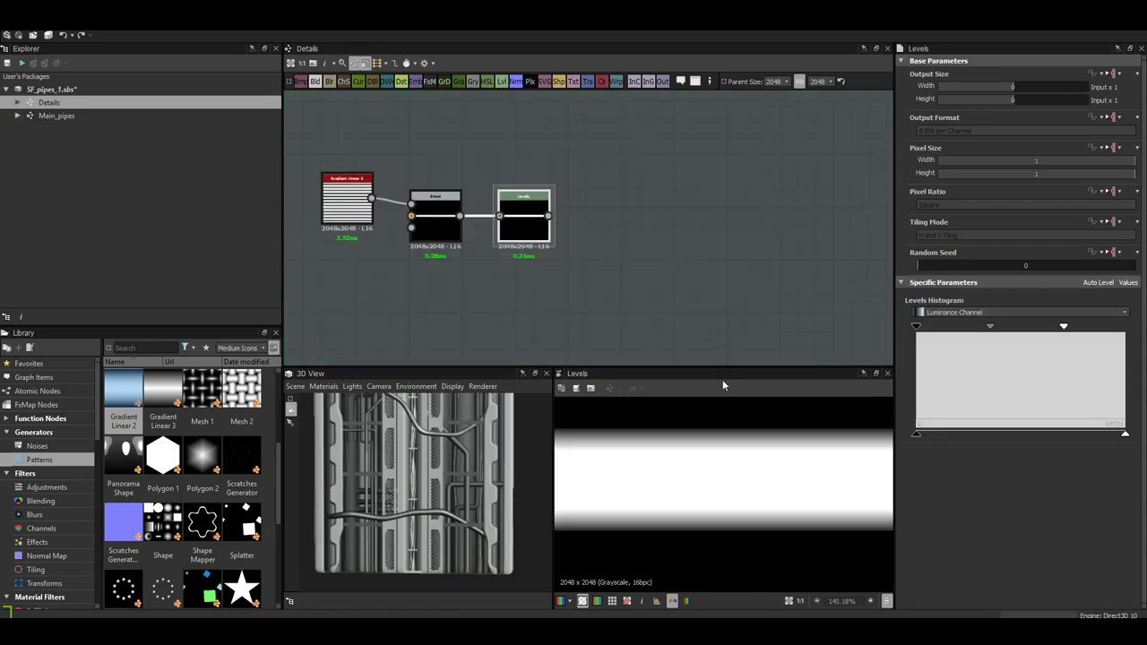
- Add a Shape node squashed into a thin horizontal bar
key(space)
text(shape)
key(Return)
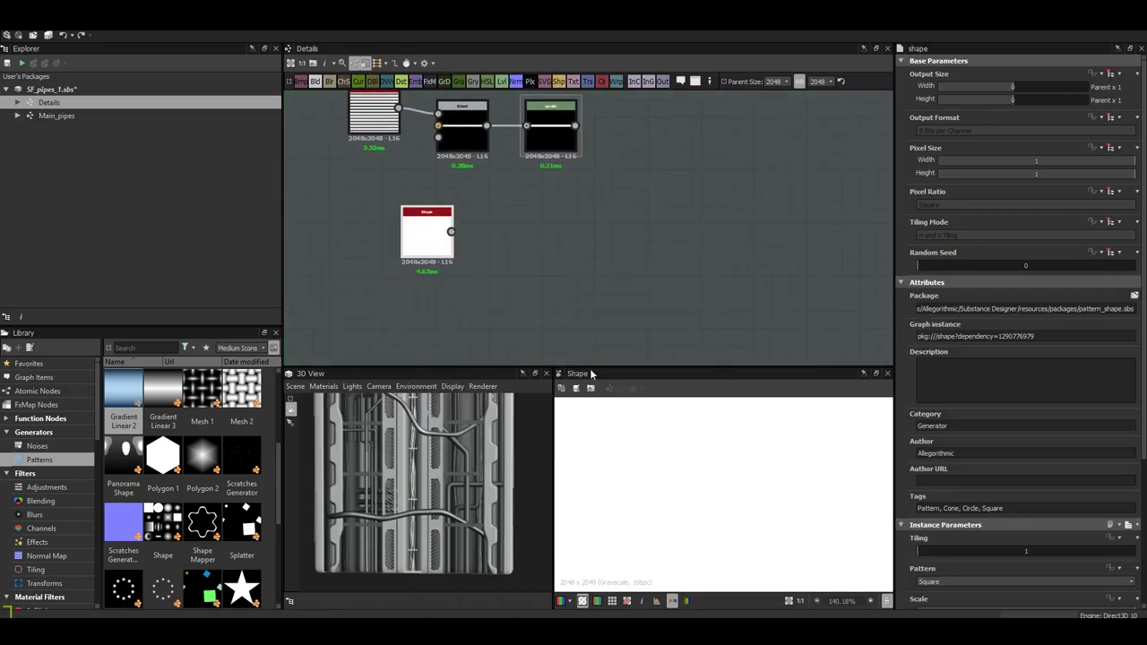
scroll(953, 551, down, 3)
scroll(950, 537, down, 2)
click(939, 511)
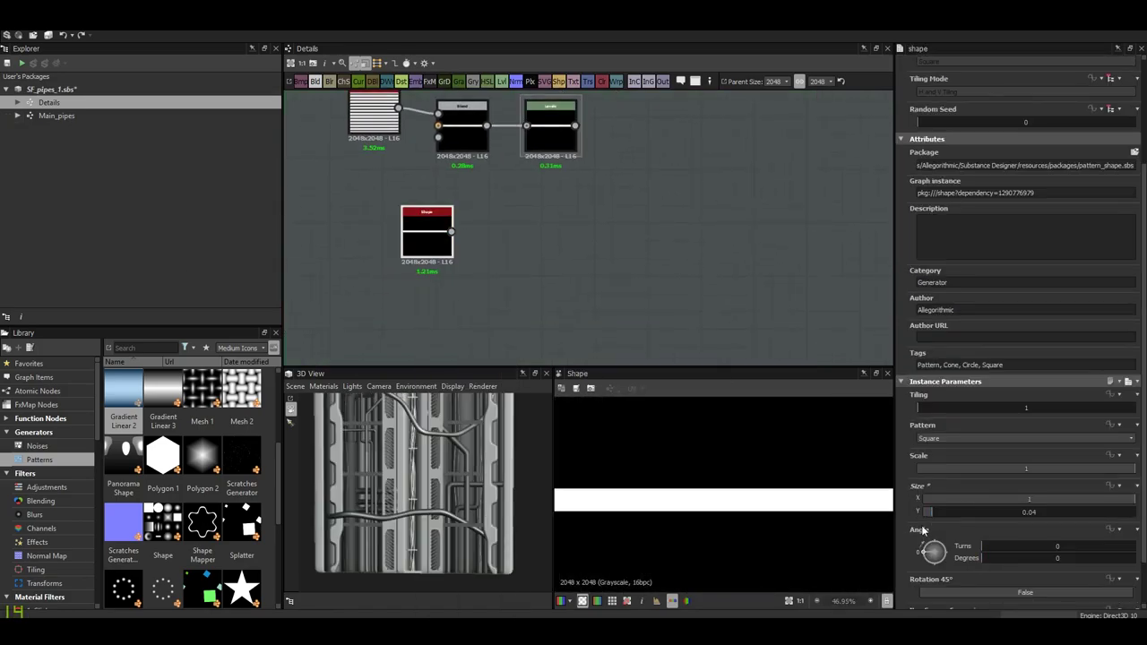
- Try a Bevel at distance 0.01 after the Shape, then delete it
right_click(430, 233)
click(444, 248)
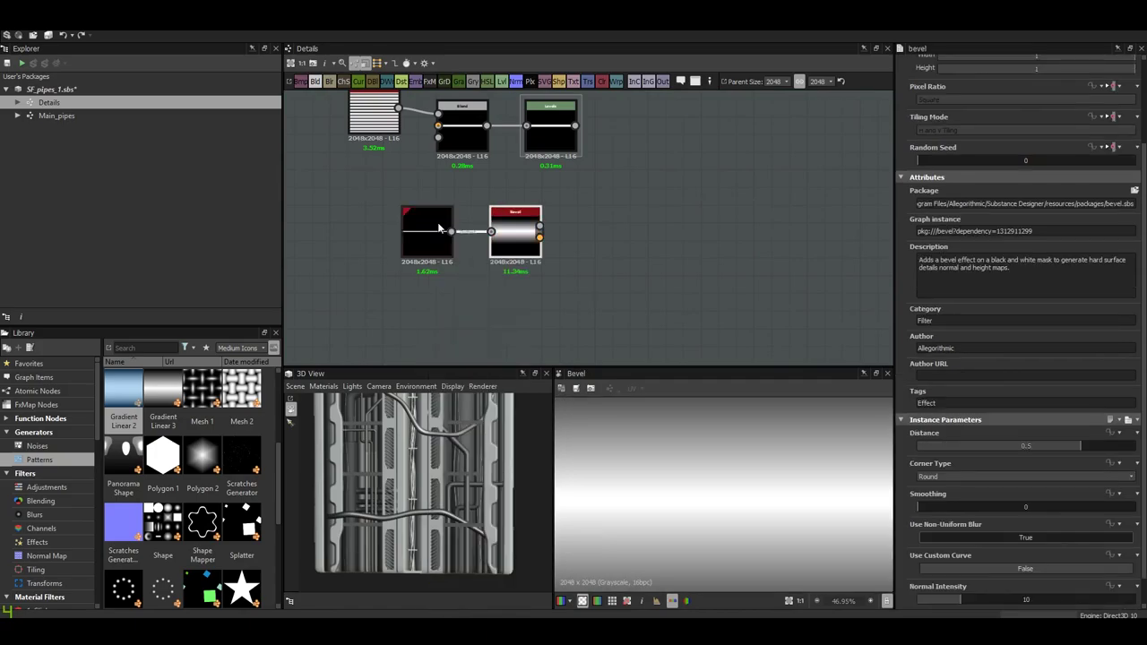
drag(1063, 447, 1026, 453)
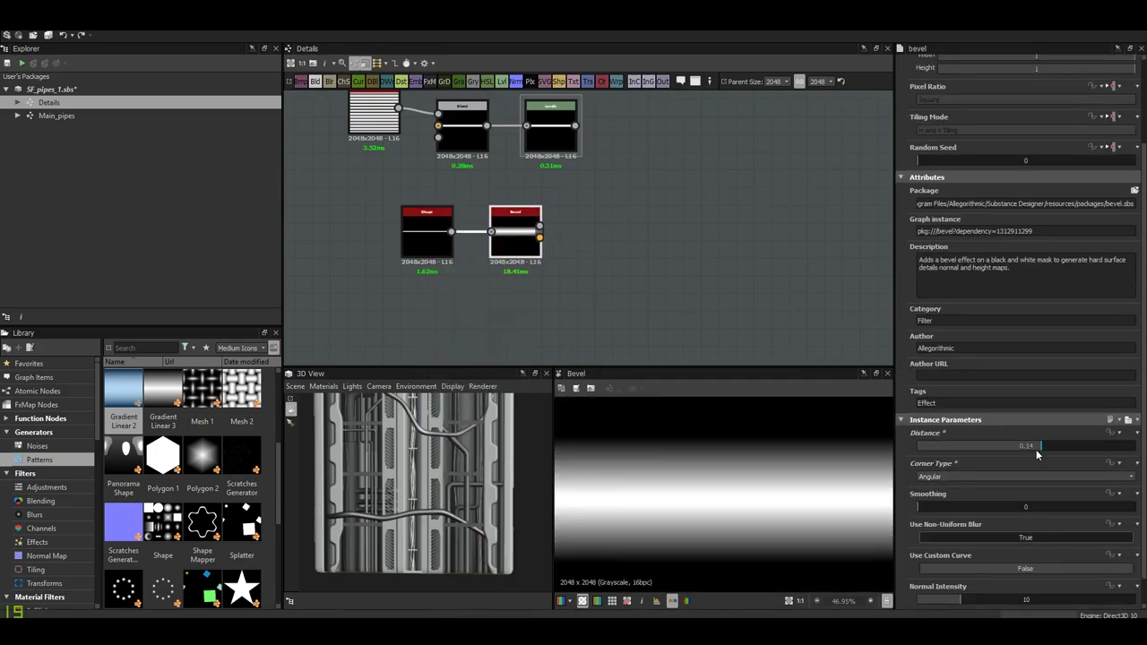
scroll(804, 530, up, 5)
middle_drag(572, 225, 581, 281)
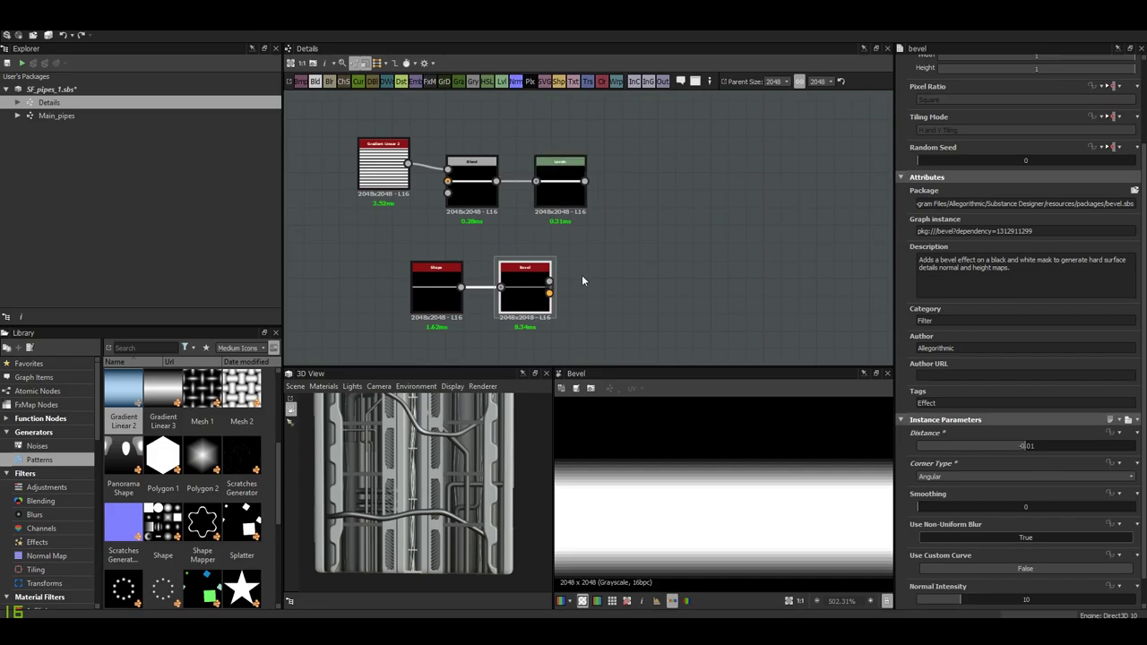
key(Delete)
middle_drag(526, 330, 438, 355)
- Feed a Histogram Scan at position 0.79 into the Blend's mask
click(475, 220)
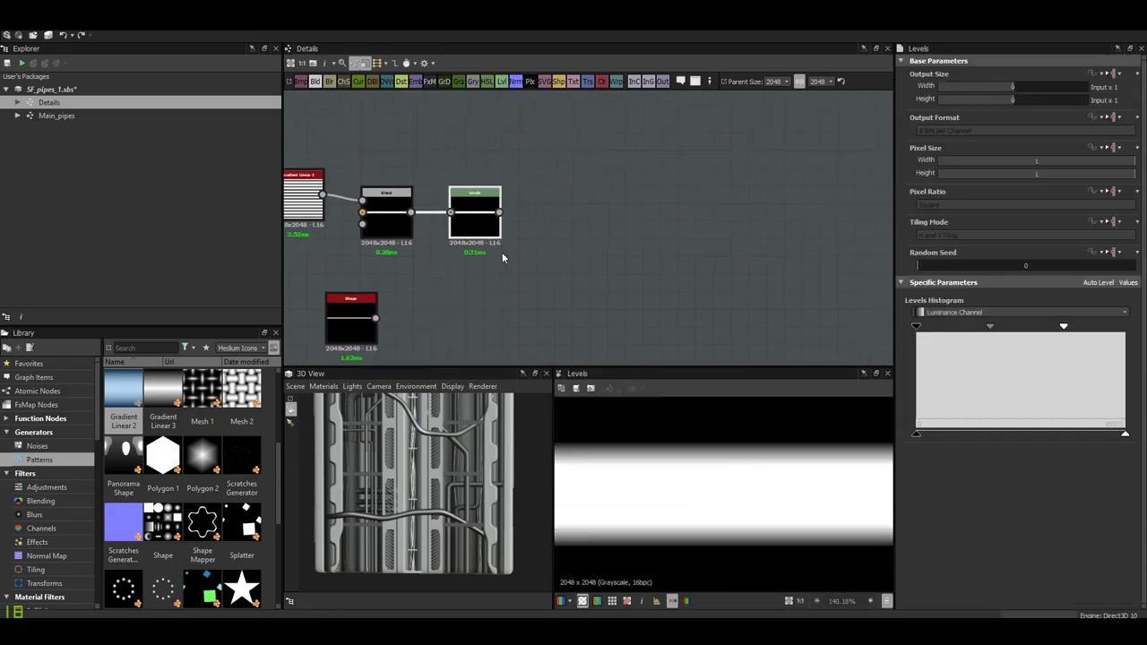
right_click(492, 213)
key(Escape)
click(386, 215)
drag(385, 215, 534, 235)
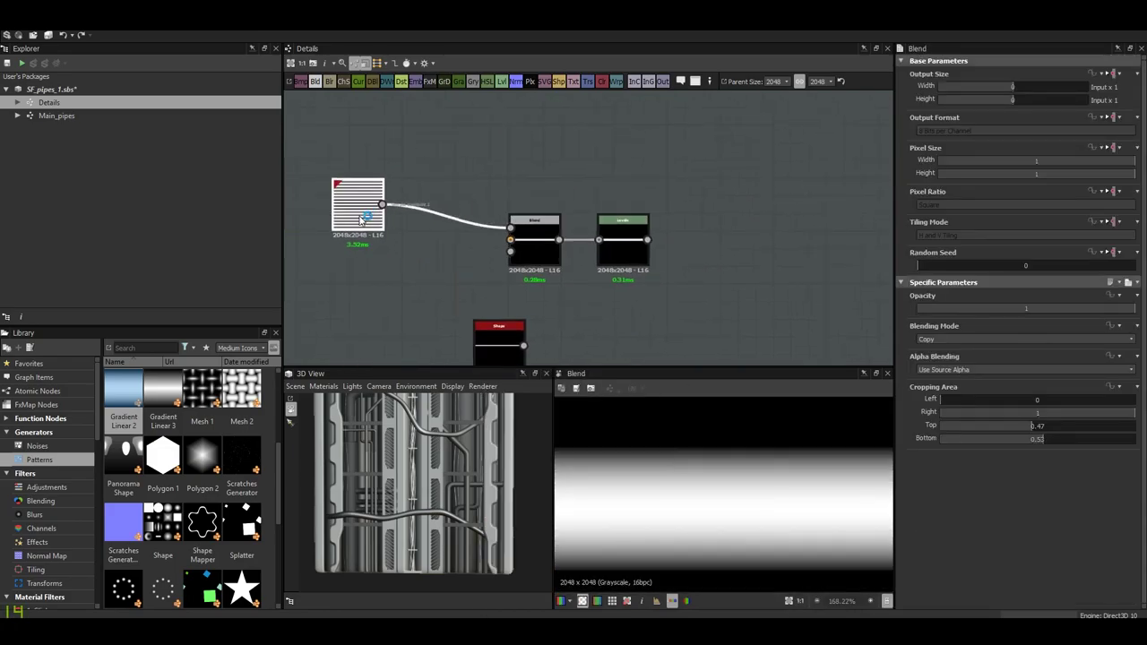
text(hhistogram s)
key(Return)
mouse_move(377, 268)
mouse_down()
mouse_move(446, 271)
mouse_move(510, 252)
mouse_up()
drag(949, 552, 1088, 552)
drag(919, 581, 1093, 586)
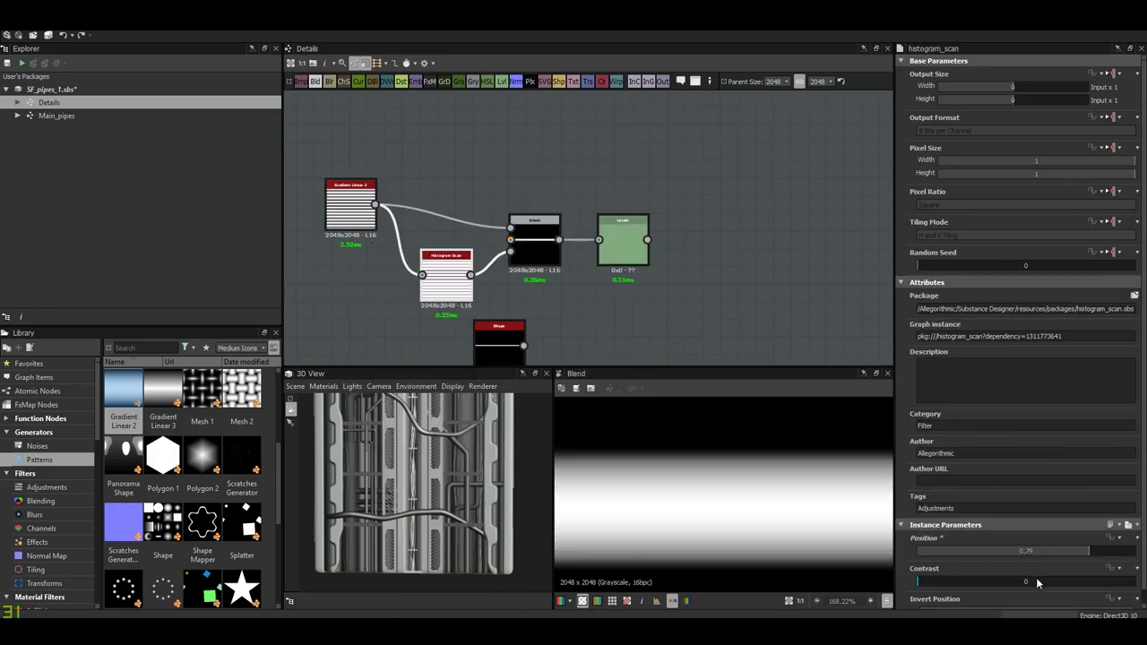
- Adjust the Levels midtone and bring in a Gradient Linear 2 node
double_click(618, 250)
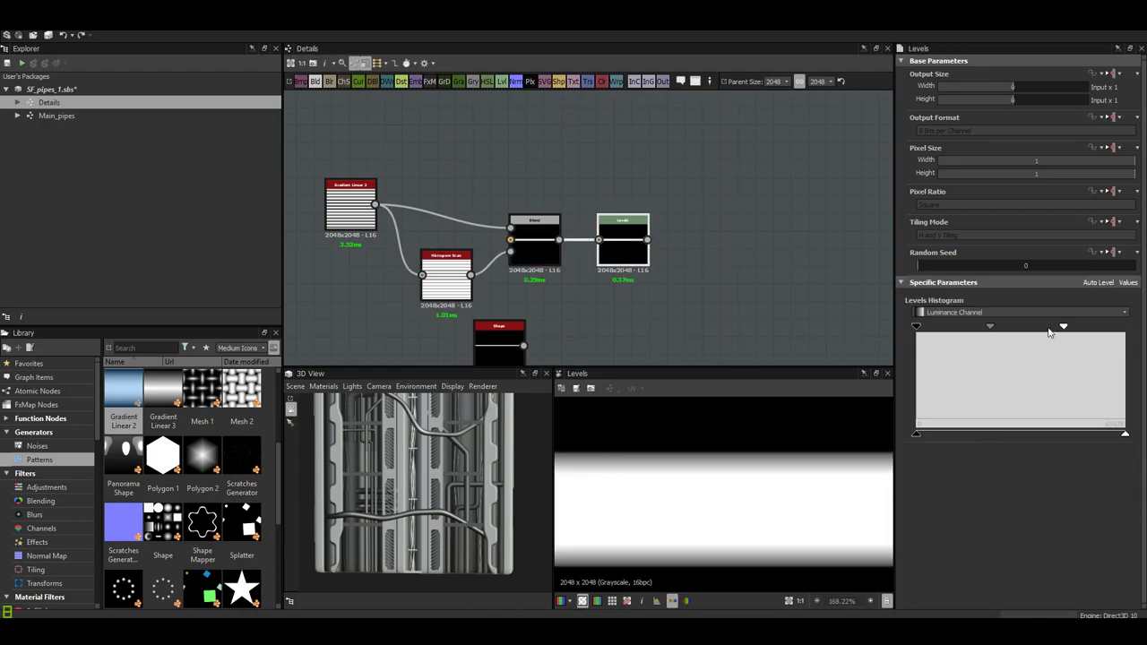
mouse_move(988, 326)
mouse_down()
mouse_move(979, 343)
mouse_move(988, 333)
mouse_up()
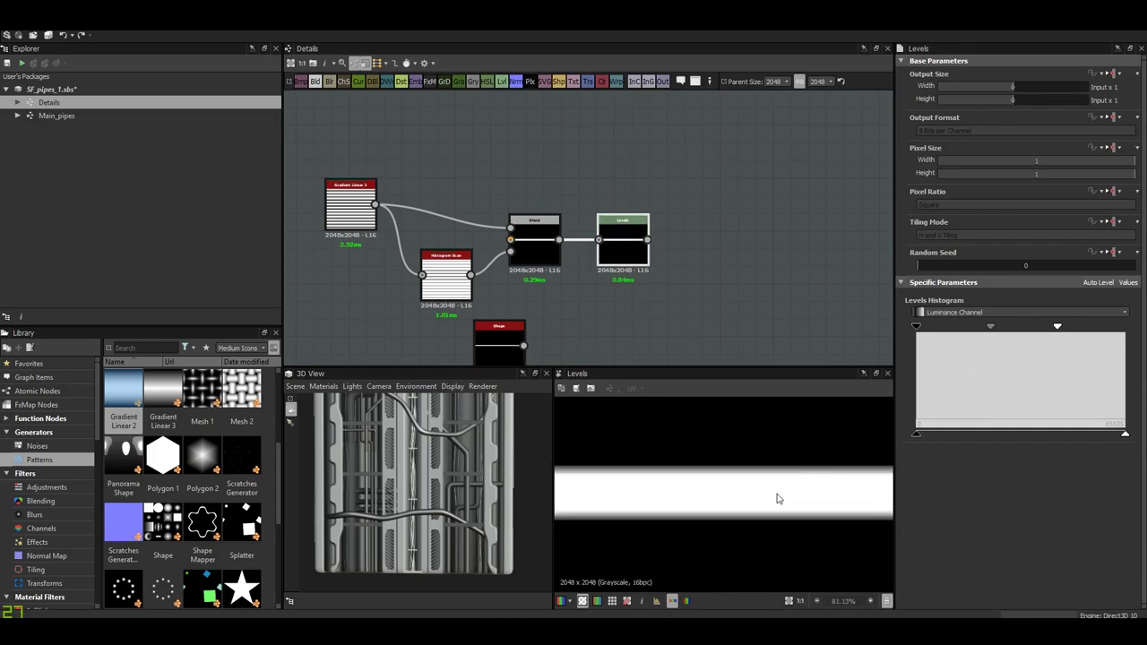
scroll(733, 506, down, 5)
double_click(554, 267)
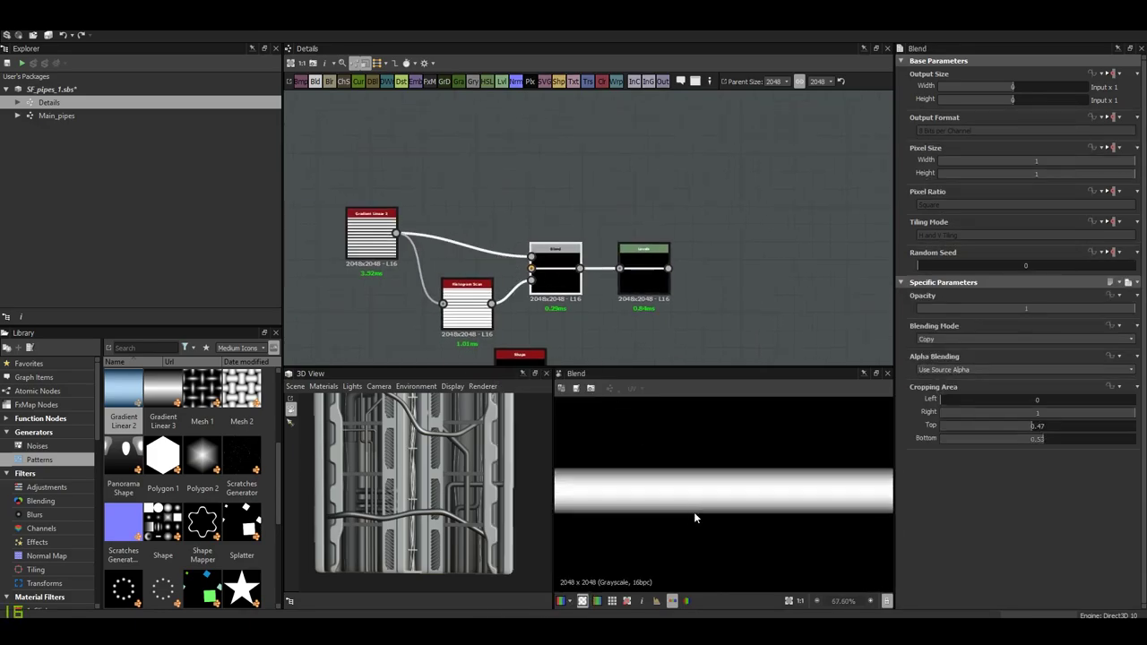
drag(120, 383, 399, 139)
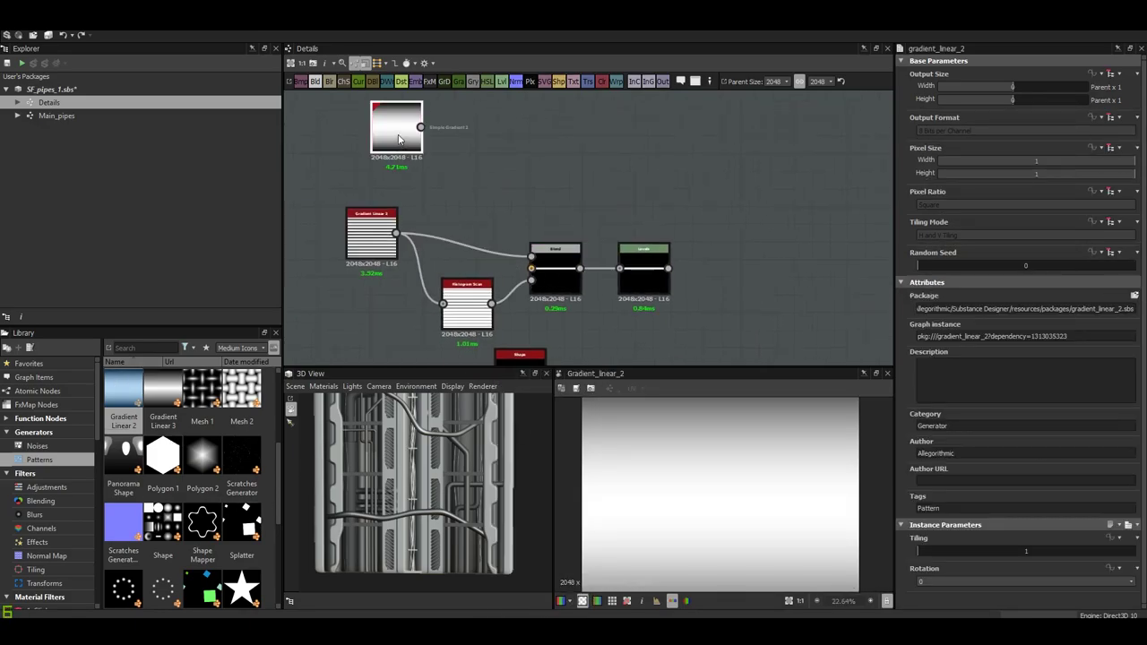
- Rotate the gradient 90° and wire it into a new Blend after Levels
click(968, 583)
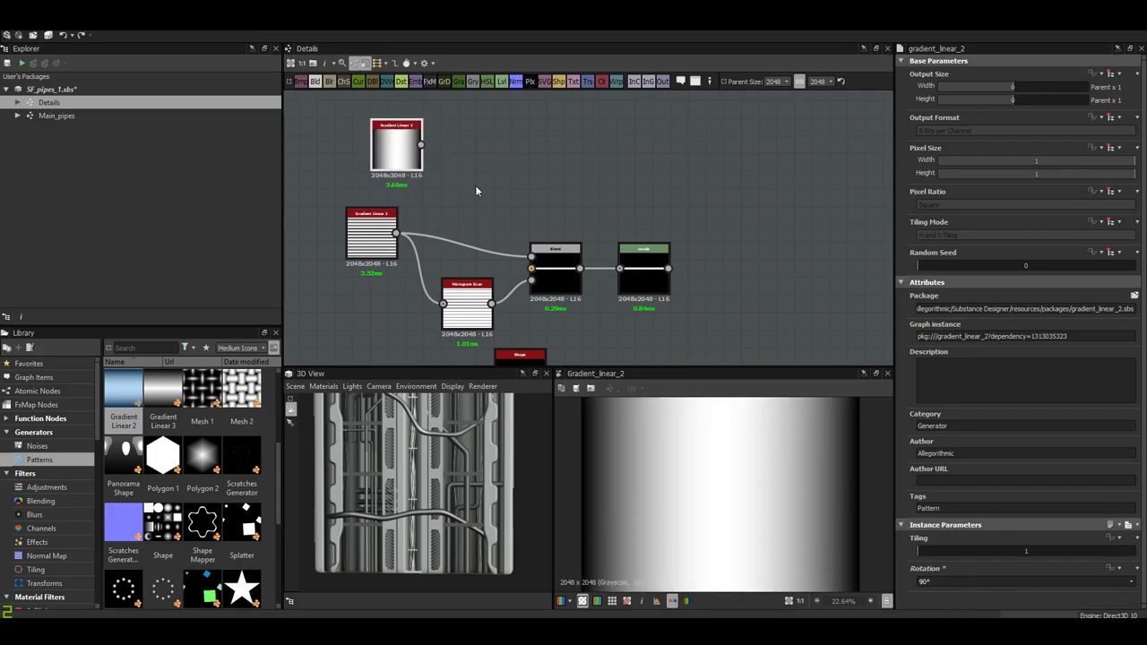
drag(396, 144, 589, 199)
middle_drag(688, 225, 552, 236)
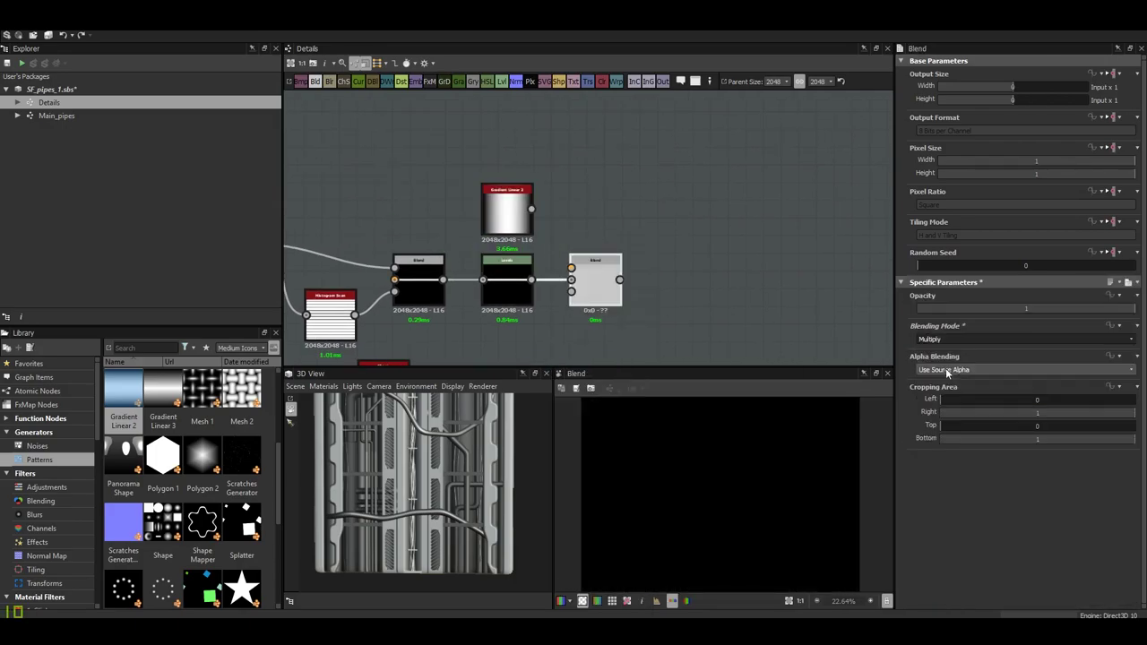
drag(532, 208, 571, 267)
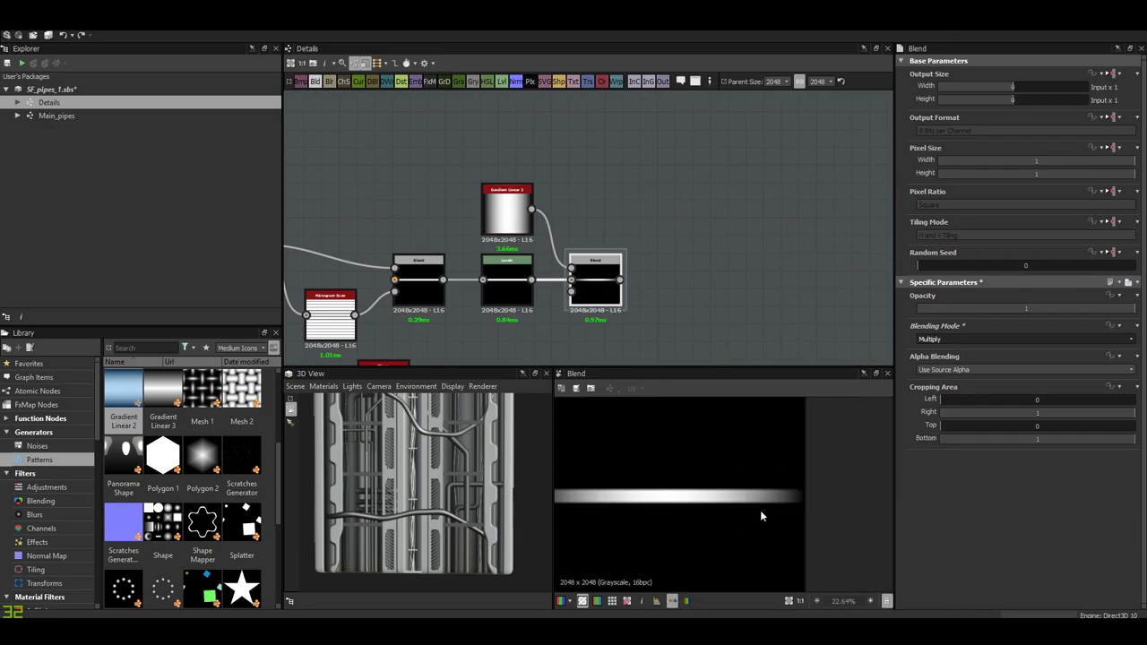
- Delete the stripes gradient and histogram scan nodes
scroll(760, 512, down, 2)
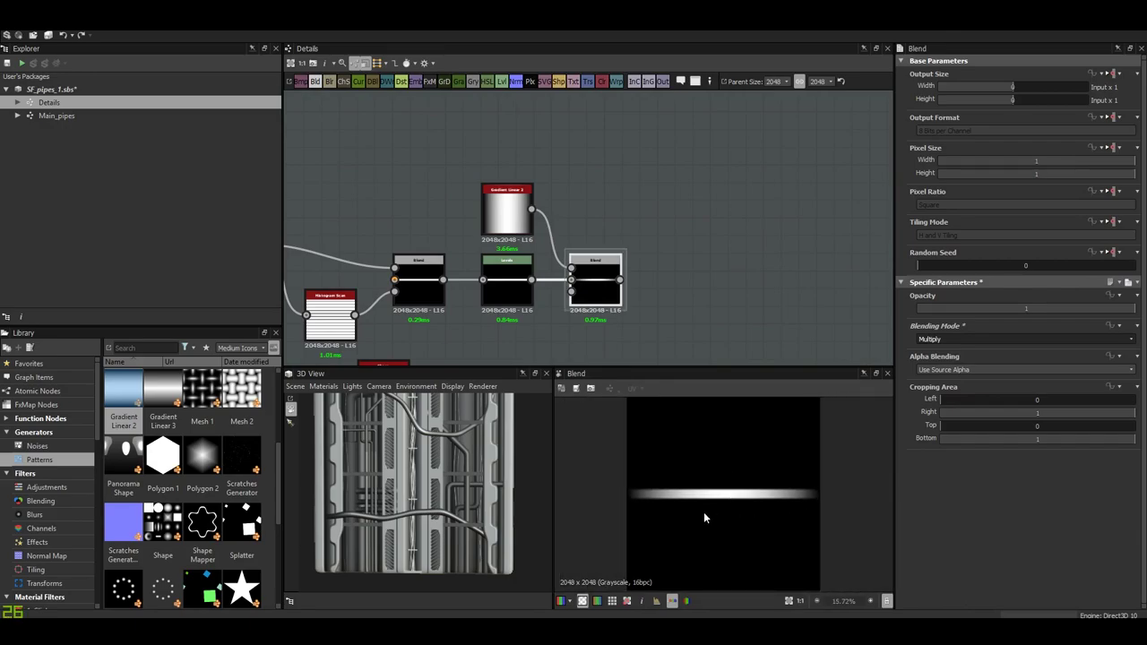
middle_drag(407, 291, 592, 287)
click(424, 255)
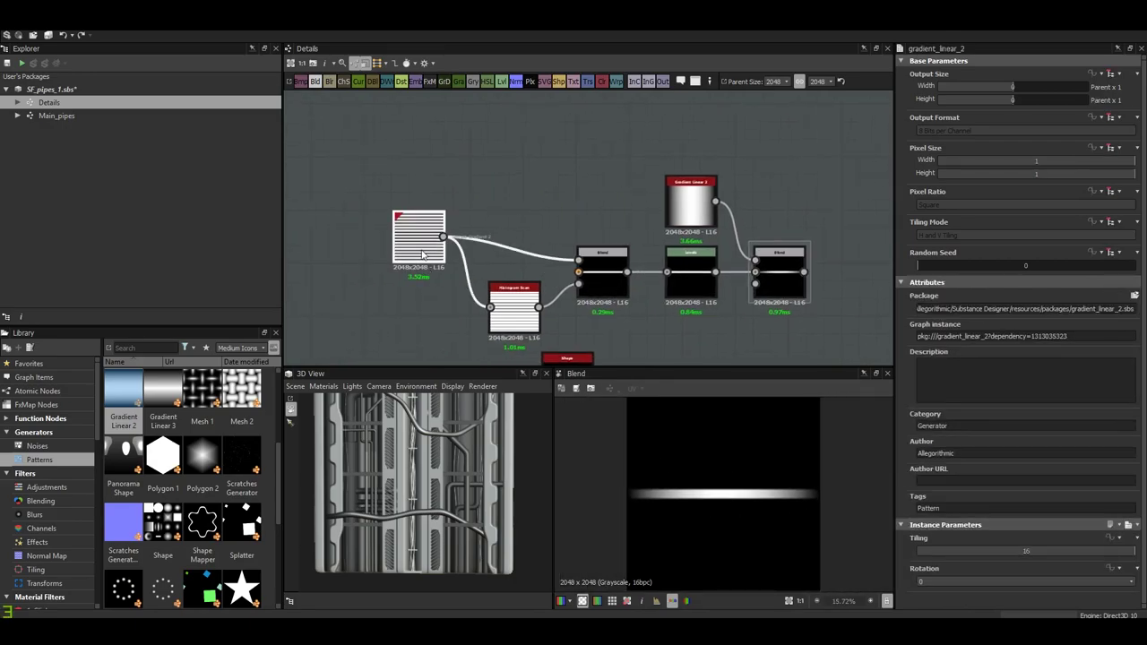
middle_drag(489, 259, 470, 227)
drag(386, 166, 504, 284)
key(Delete)
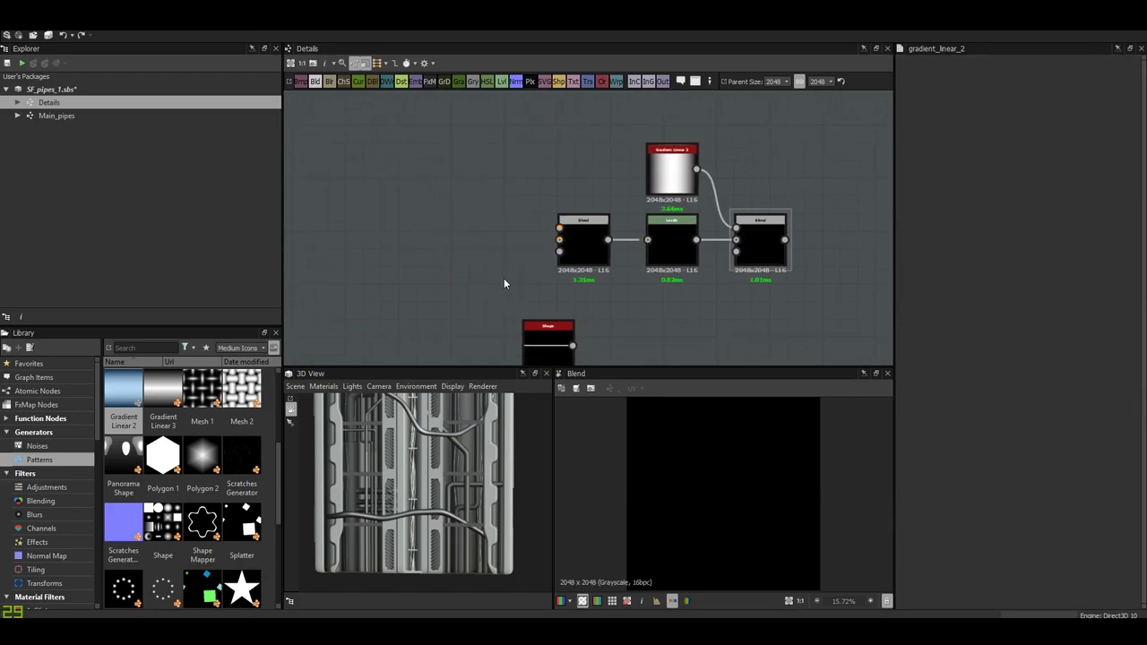
key(space)
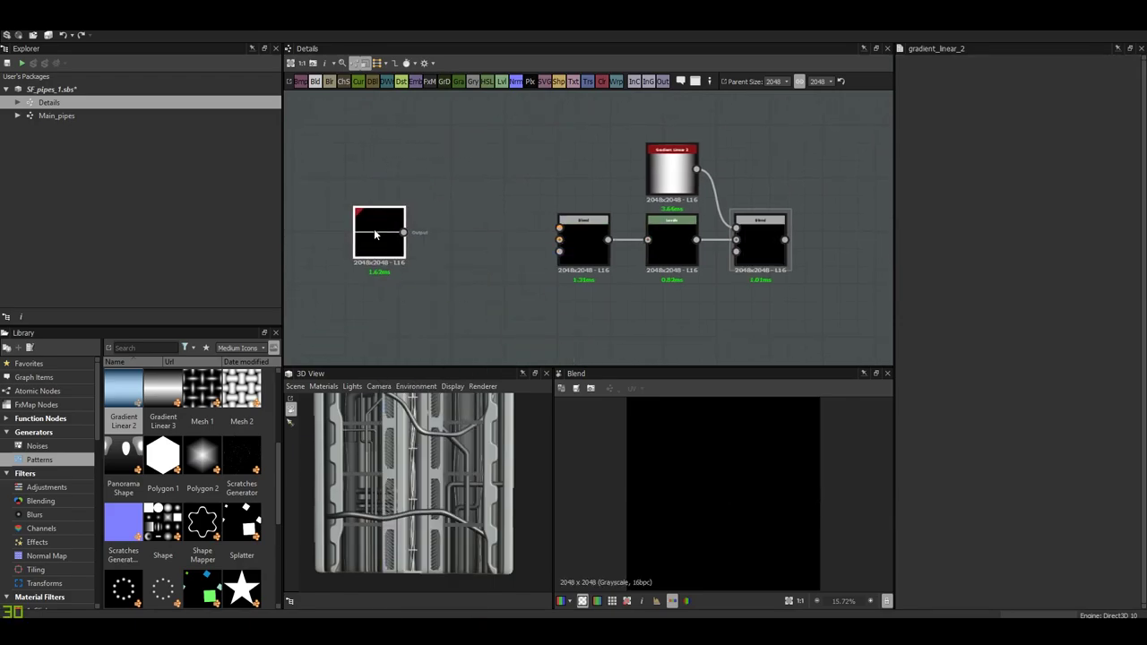
key(space)
text(Bl)
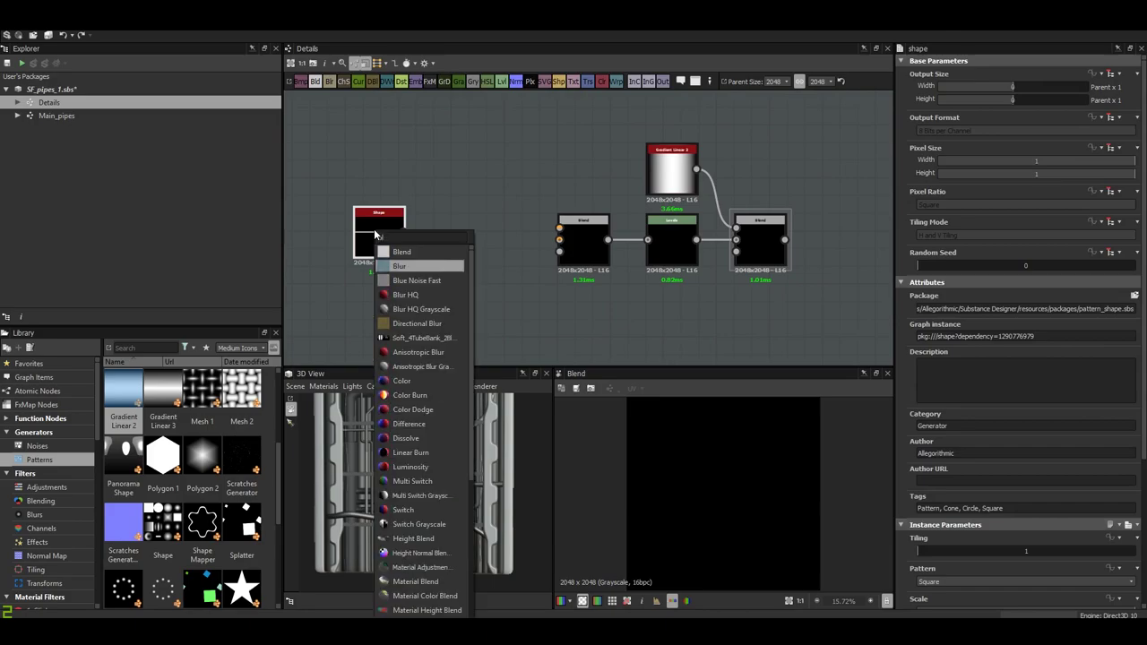
key(Escape)
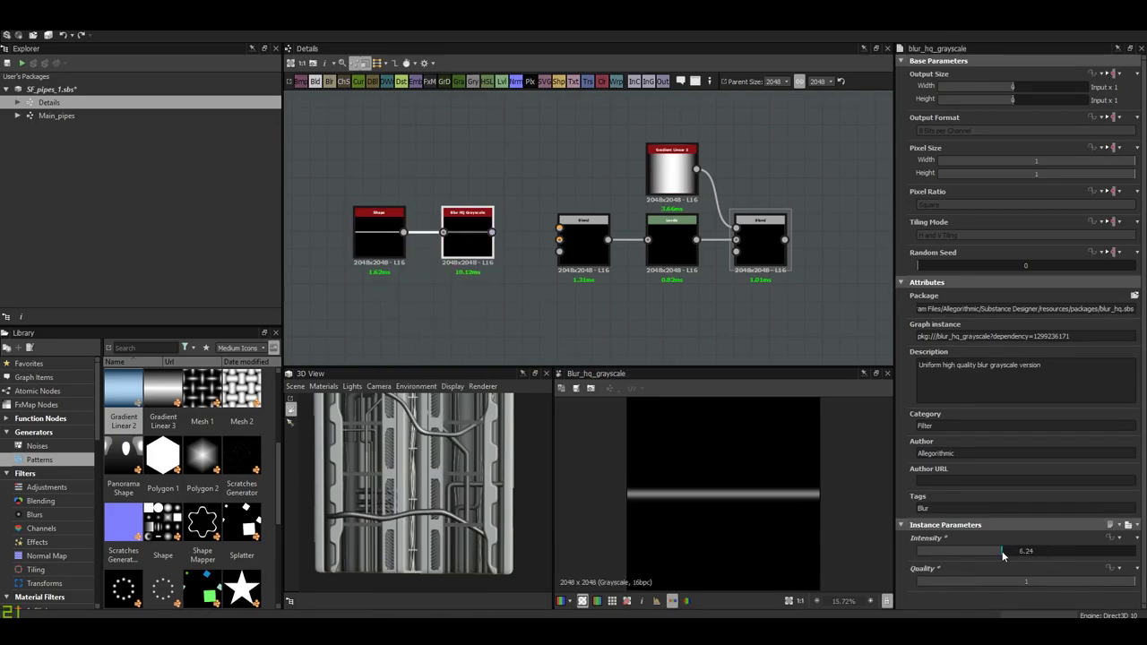
- Wire the Blur HQ bar into Levels and brighten it
scroll(496, 235, up, 3)
scroll(590, 238, down, 3)
drag(444, 261, 579, 266)
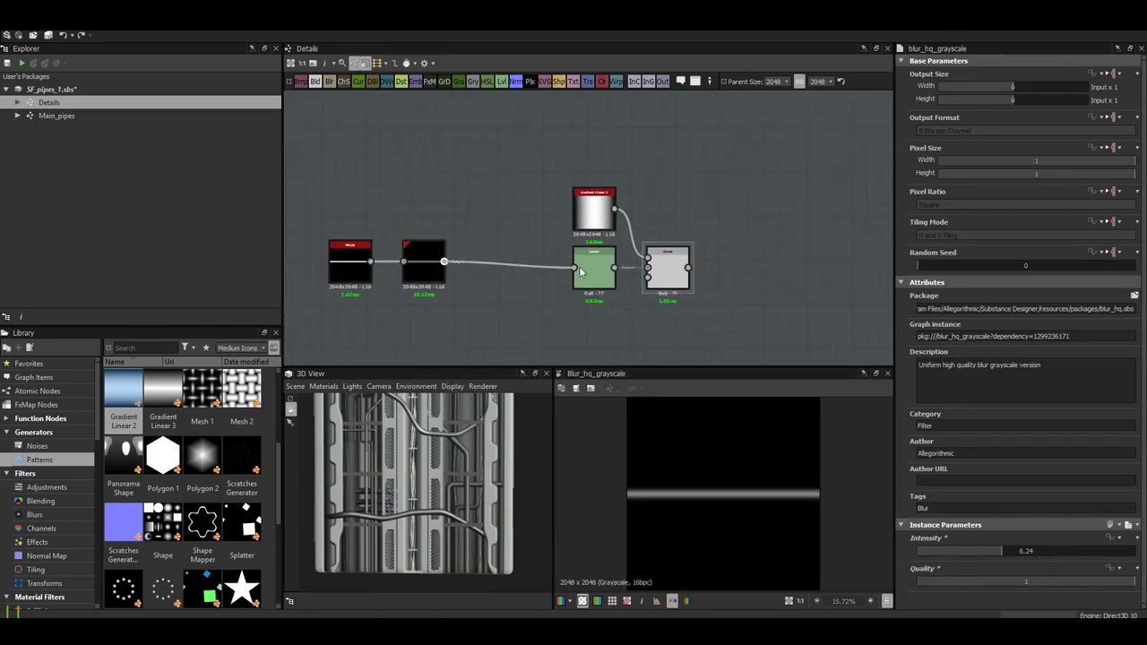
drag(427, 275, 480, 280)
double_click(666, 269)
click(594, 269)
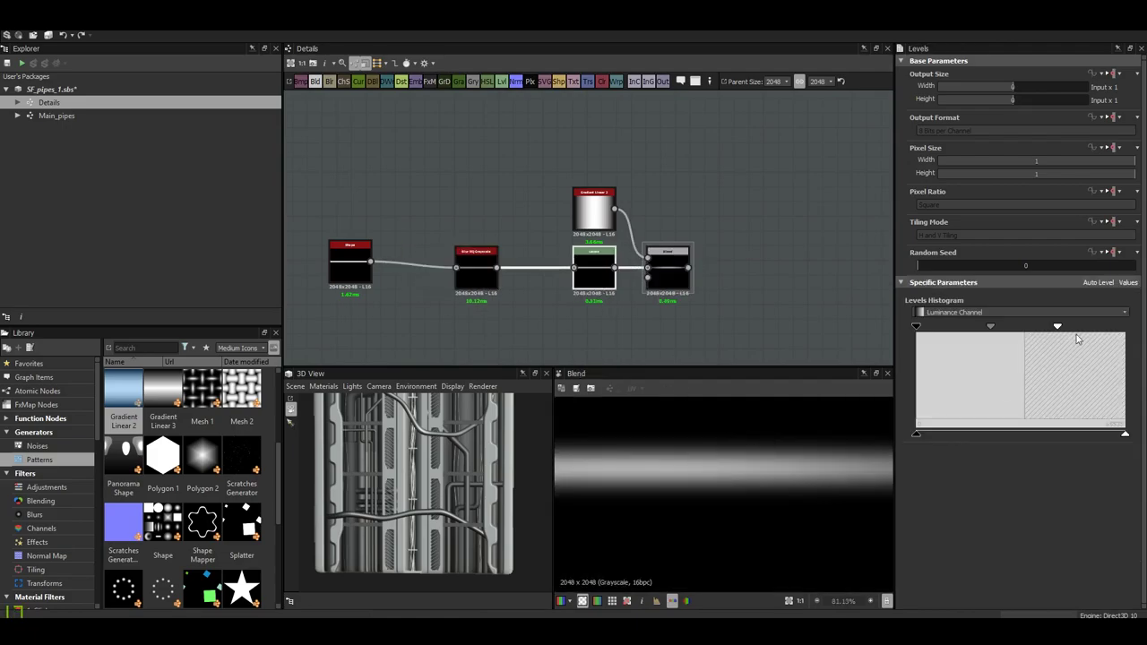
drag(1027, 326, 993, 326)
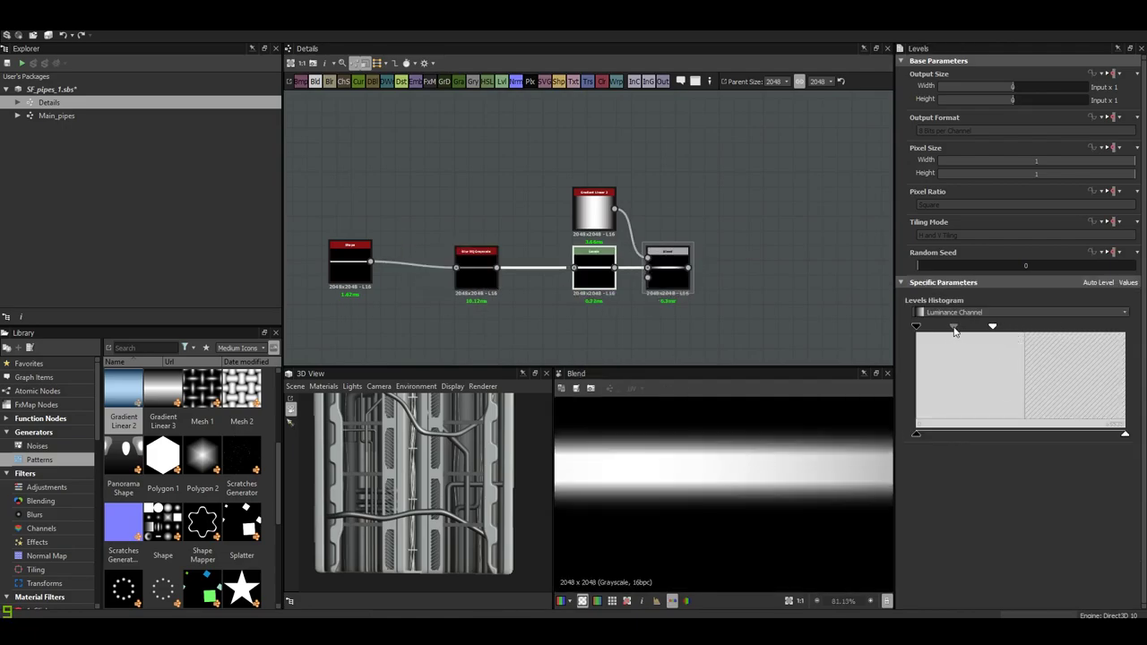
scroll(743, 473, down, 2)
- Add a Histogram Scan node branching off the Levels output via 'hist' search
key(space)
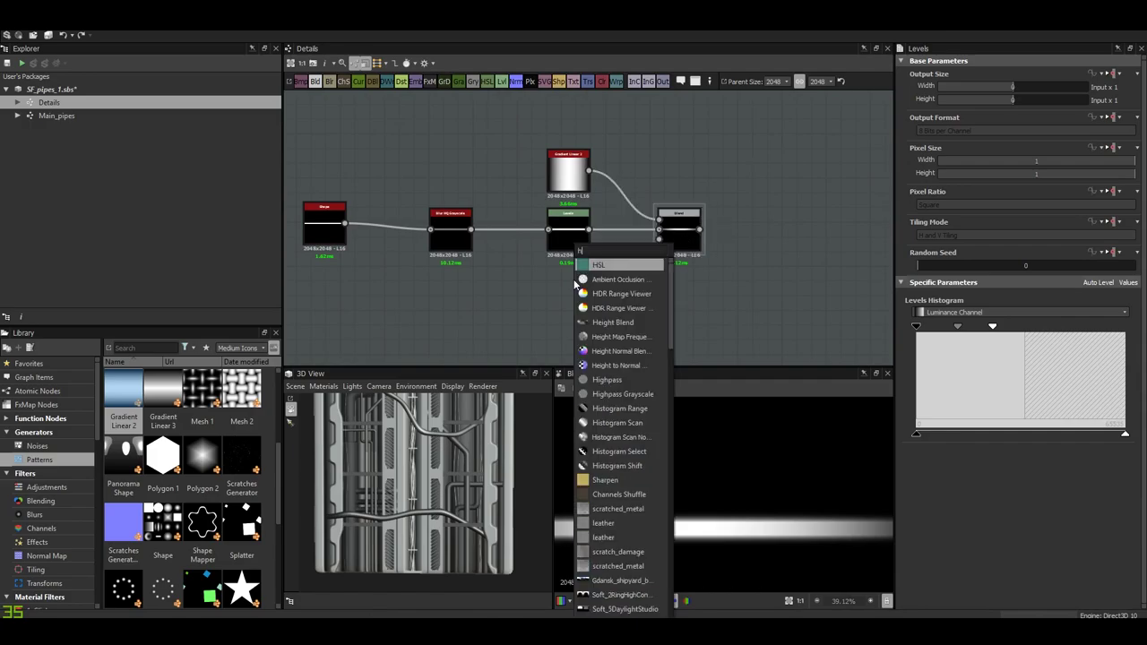
text(hi)
scroll(685, 495, down, 2)
key(space)
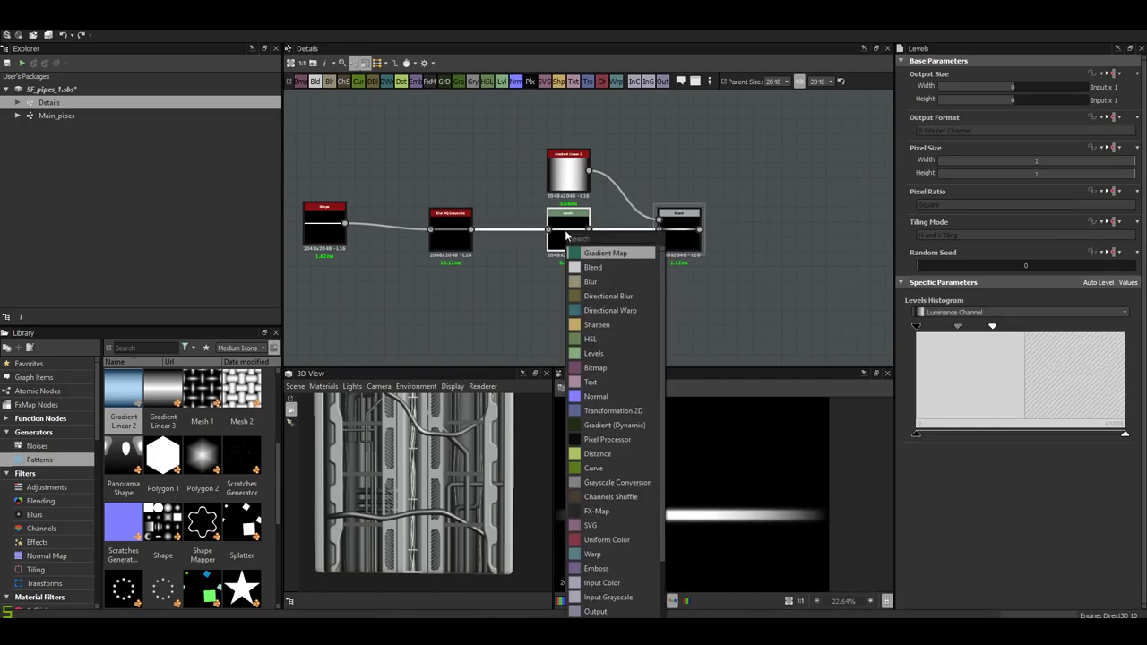
text(hist)
click(574, 293)
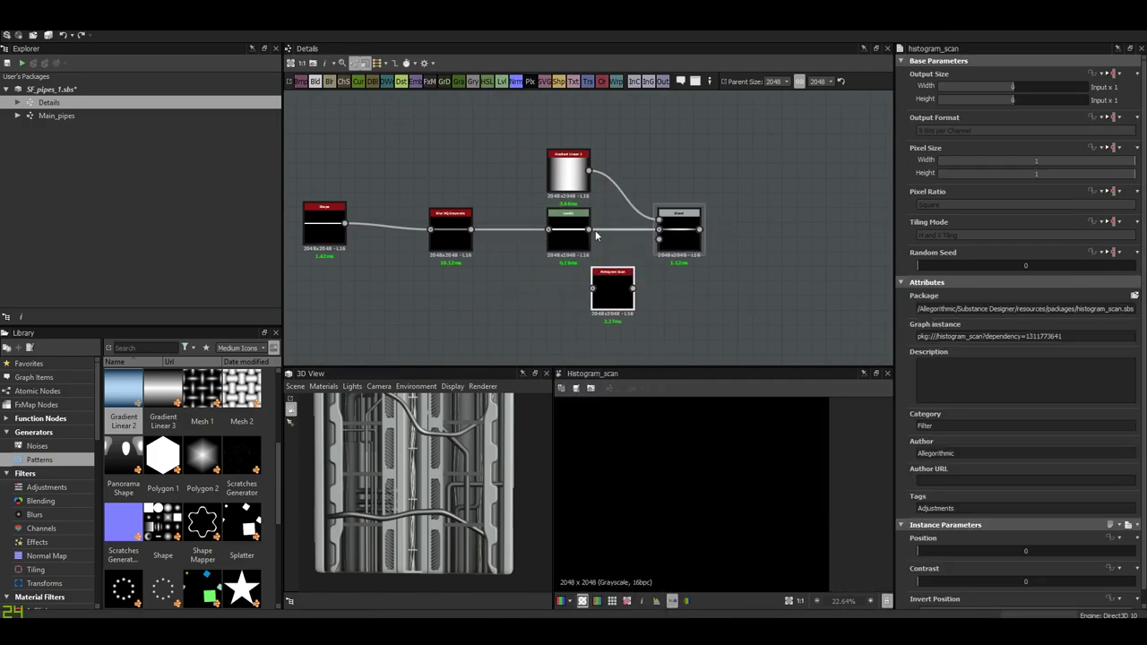
scroll(454, 261, up, 3)
- Feed Histogram Scan into the Blend's opacity, with Position 0.93 and Contrast 0.77
scroll(531, 285, down, 2)
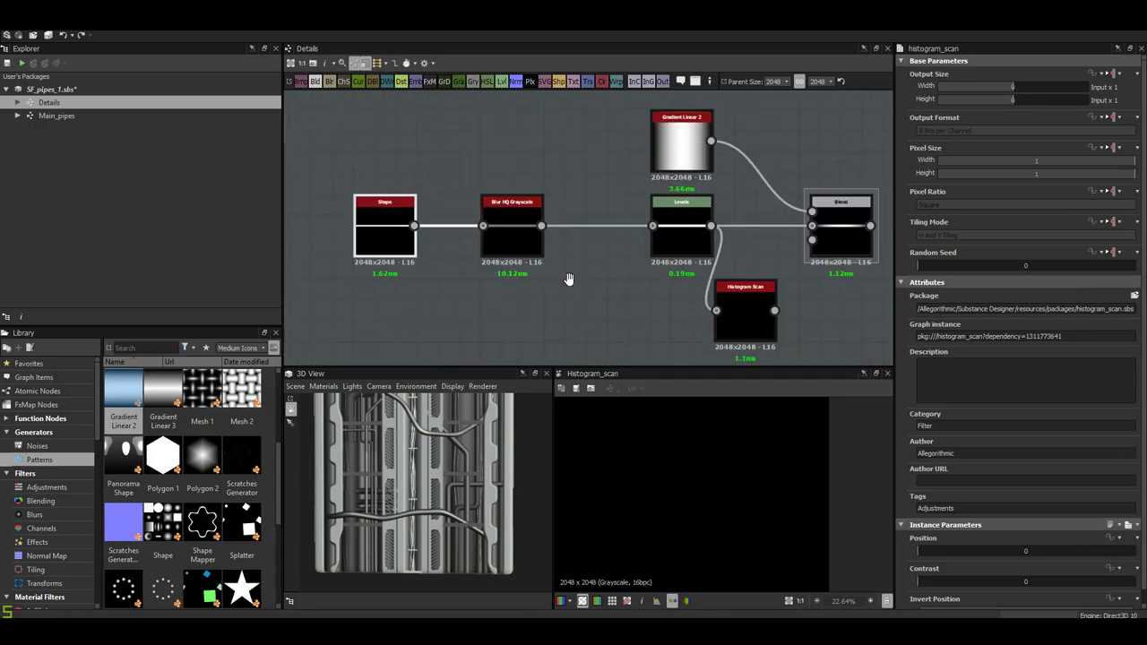
drag(731, 313, 769, 242)
click(793, 233)
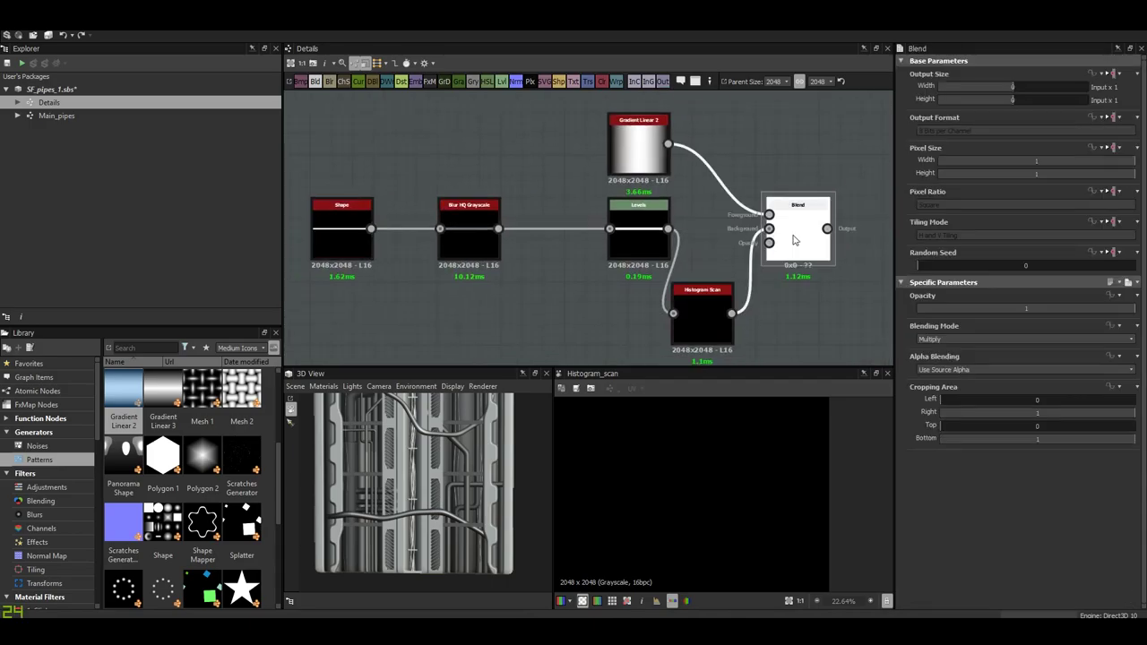
scroll(717, 471, up, 5)
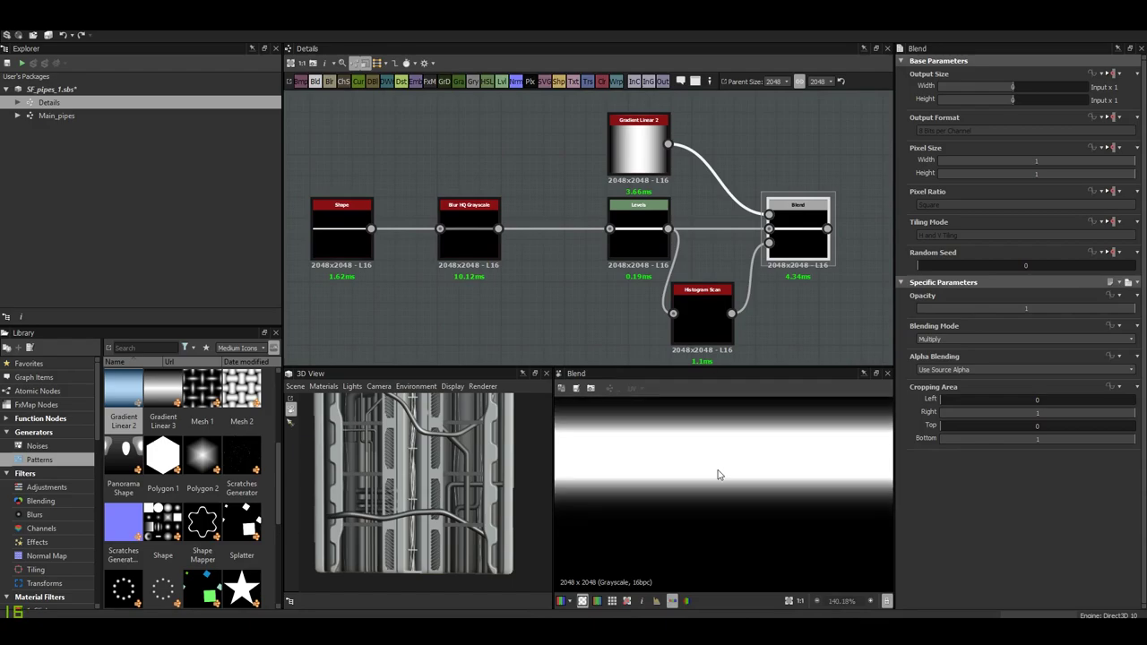
click(703, 318)
click(968, 538)
drag(975, 541, 1116, 539)
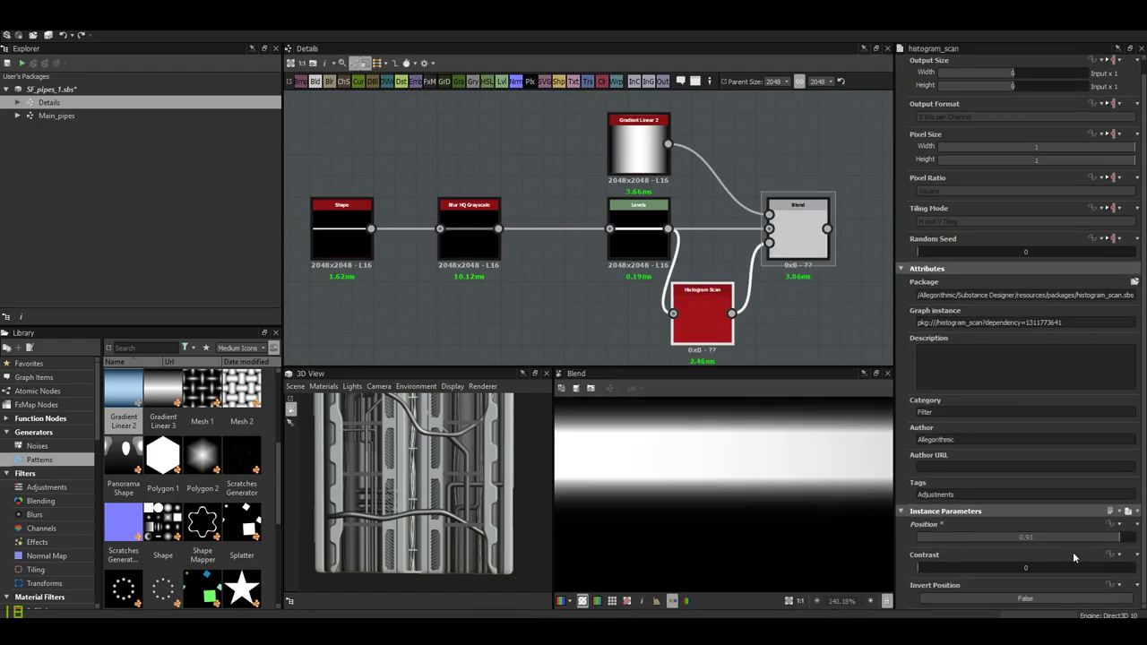
middle_drag(713, 291, 651, 296)
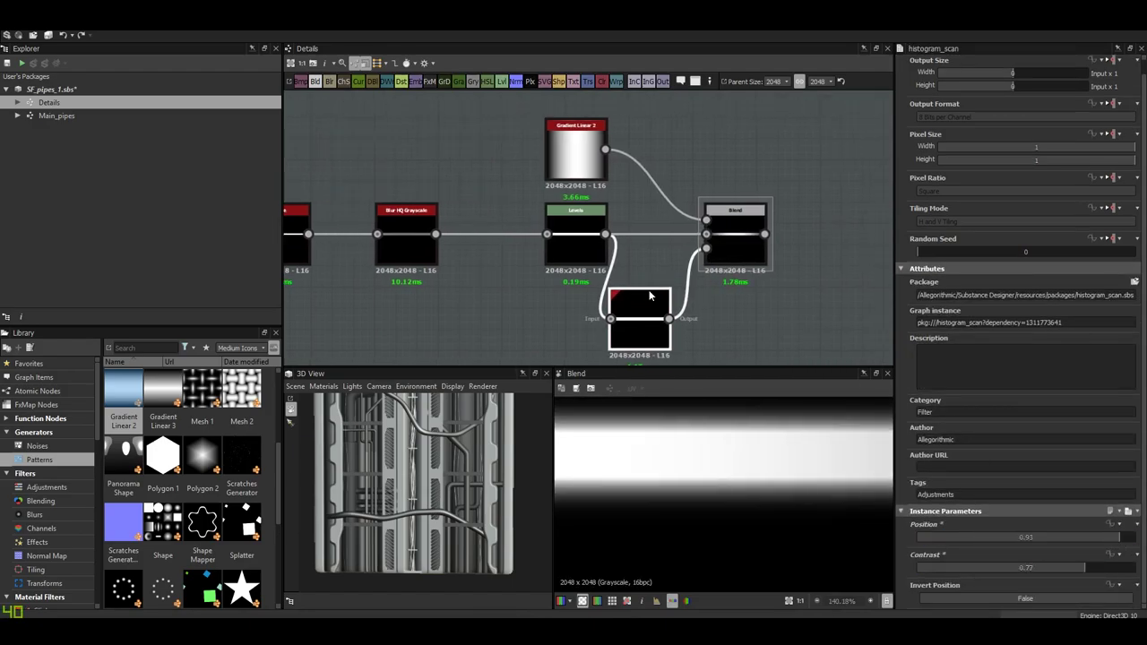
- Add a second Blend with Histogram Scan as its opacity; set scan Contrast 0.87, Position 0.76
click(692, 231)
middle_drag(729, 351, 685, 355)
drag(710, 238, 691, 255)
click(730, 265)
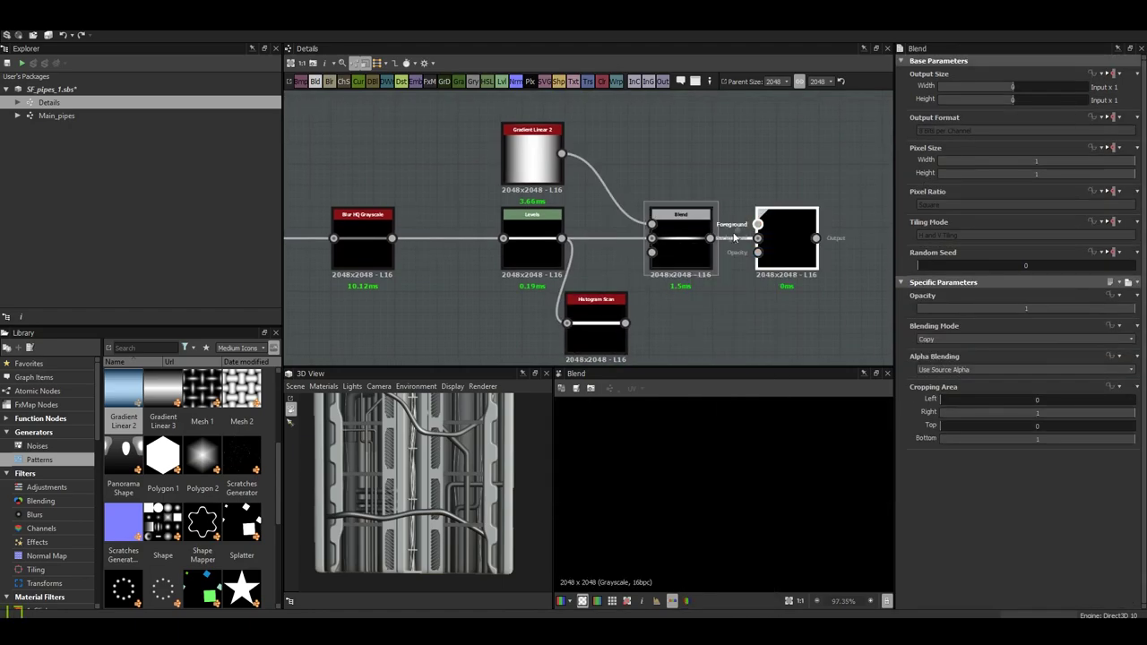
drag(624, 322, 682, 310)
drag(707, 267, 717, 290)
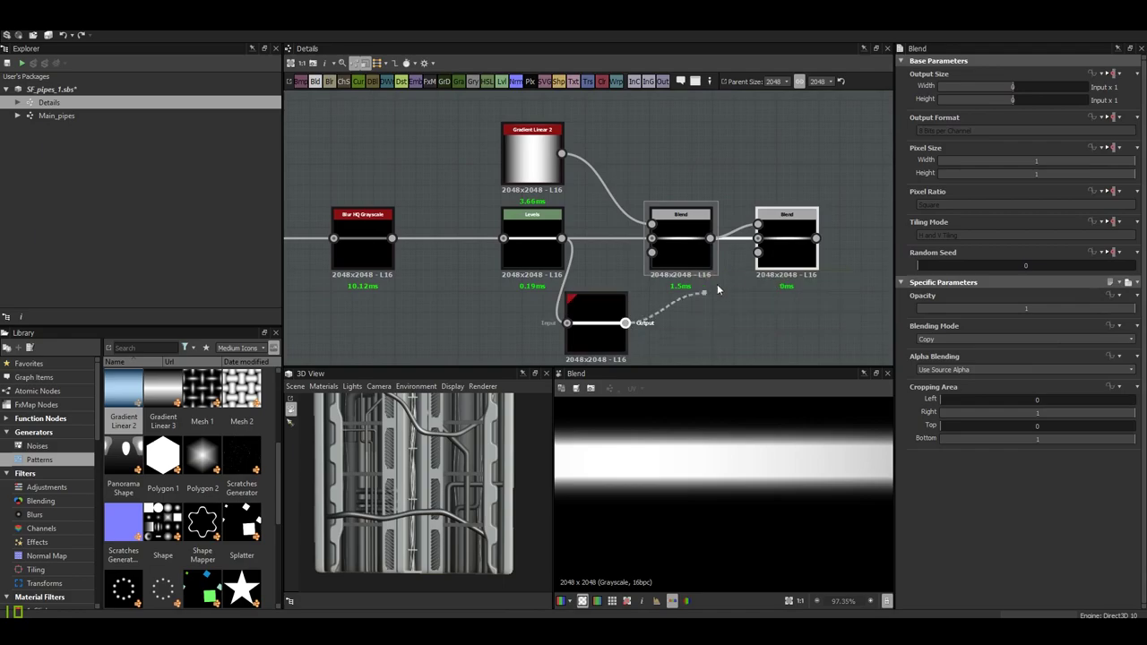
drag(762, 260, 757, 252)
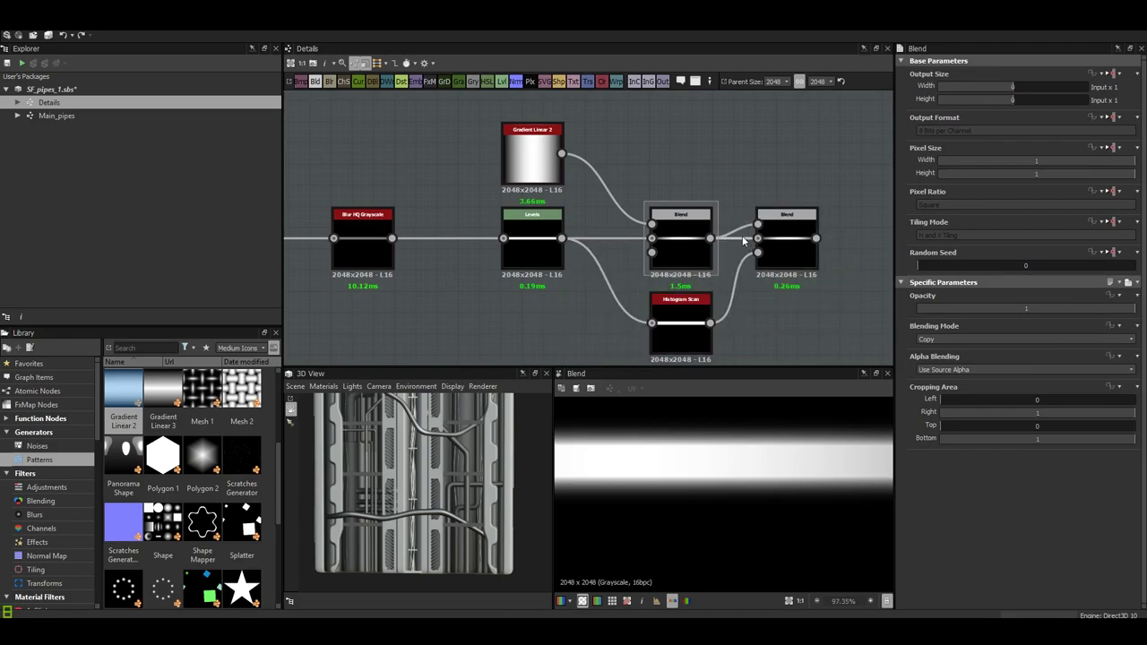
scroll(753, 445, up, 2)
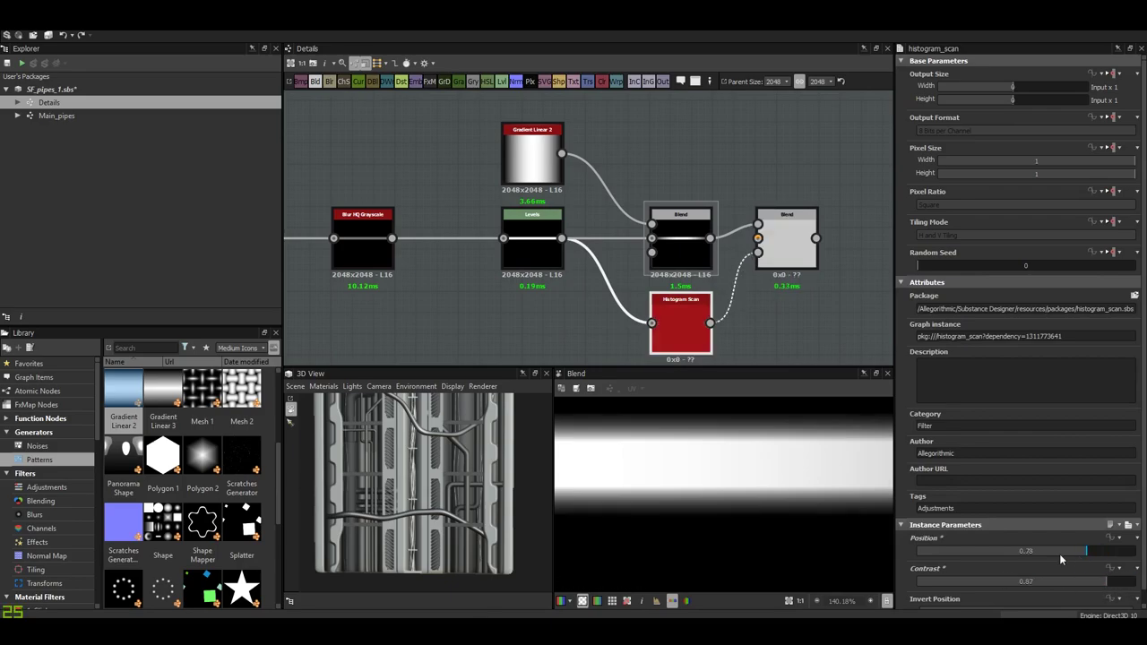
drag(1001, 582, 1106, 581)
drag(1026, 551, 1083, 550)
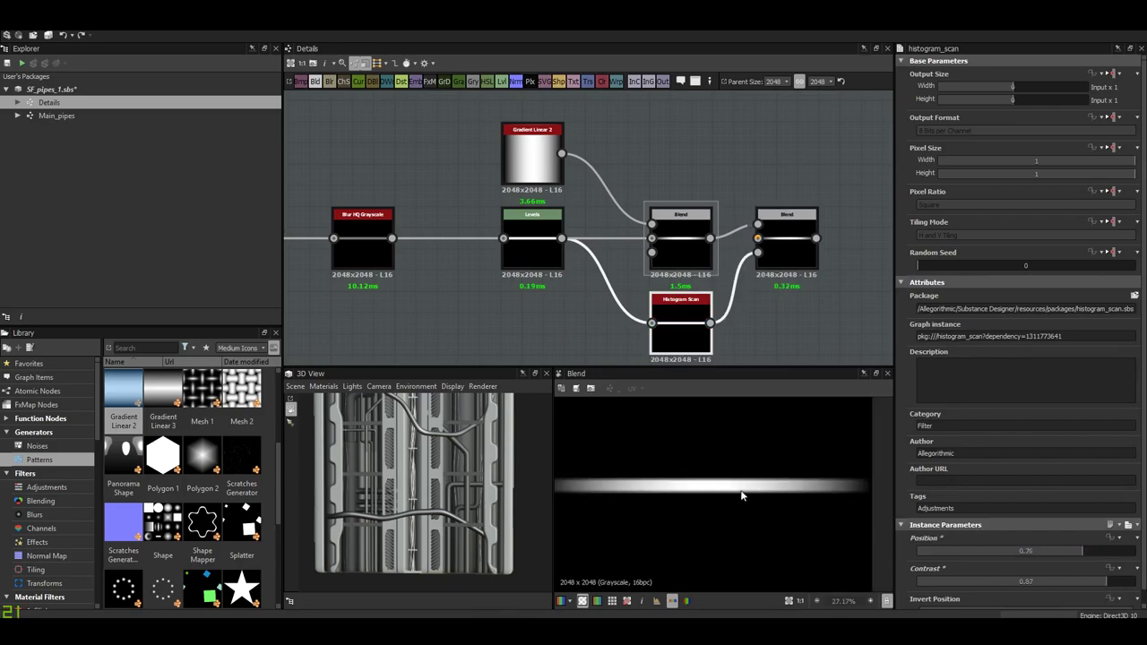
- Make the strip Shape taller by increasing its Size Y
middle_drag(845, 474, 750, 510)
scroll(748, 509, down, 10)
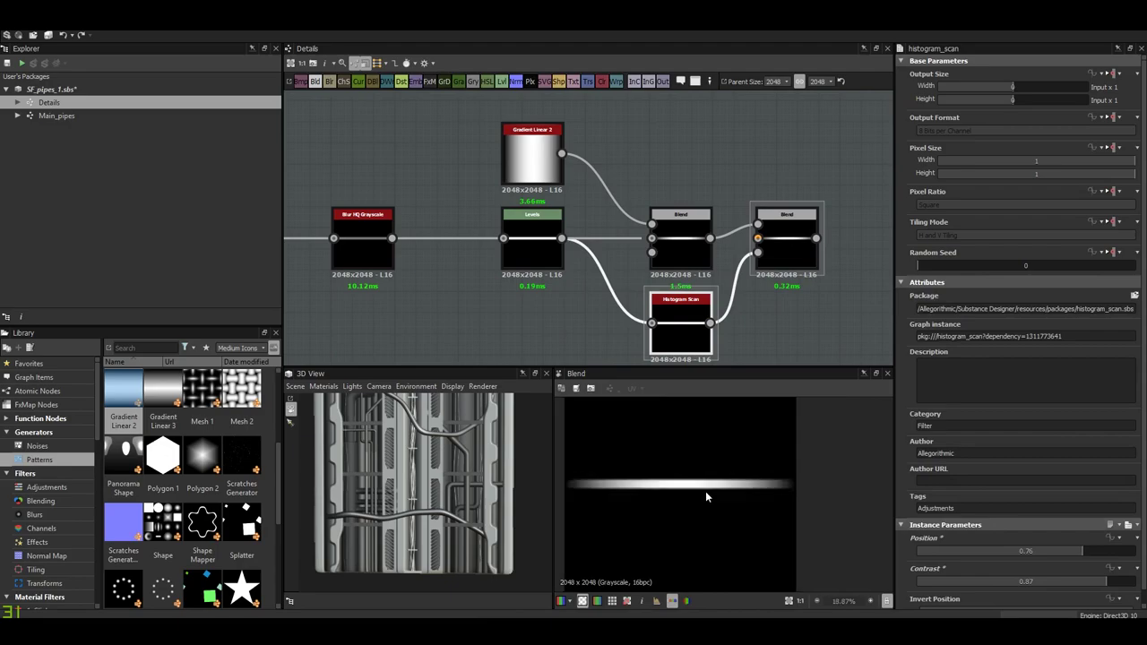
middle_drag(305, 251, 532, 280)
click(441, 277)
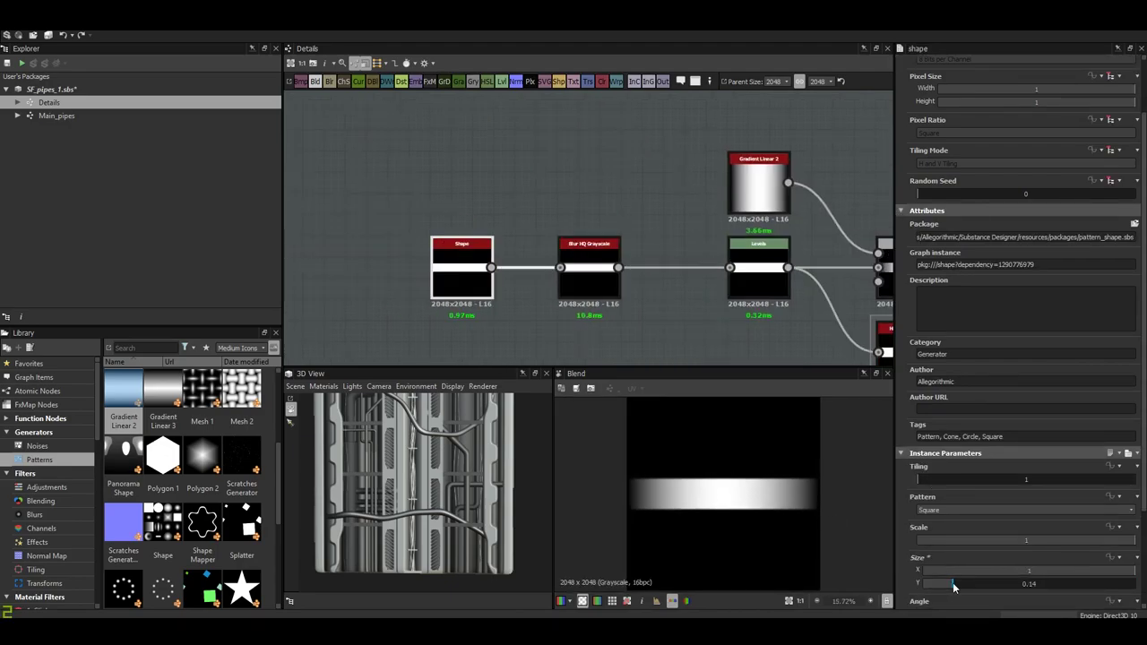
drag(945, 582, 968, 582)
- Raise the Blur HQ Grayscale intensity to 16 and adjust the Levels white point
scroll(755, 487, up, 4)
scroll(760, 477, up, 4)
click(589, 269)
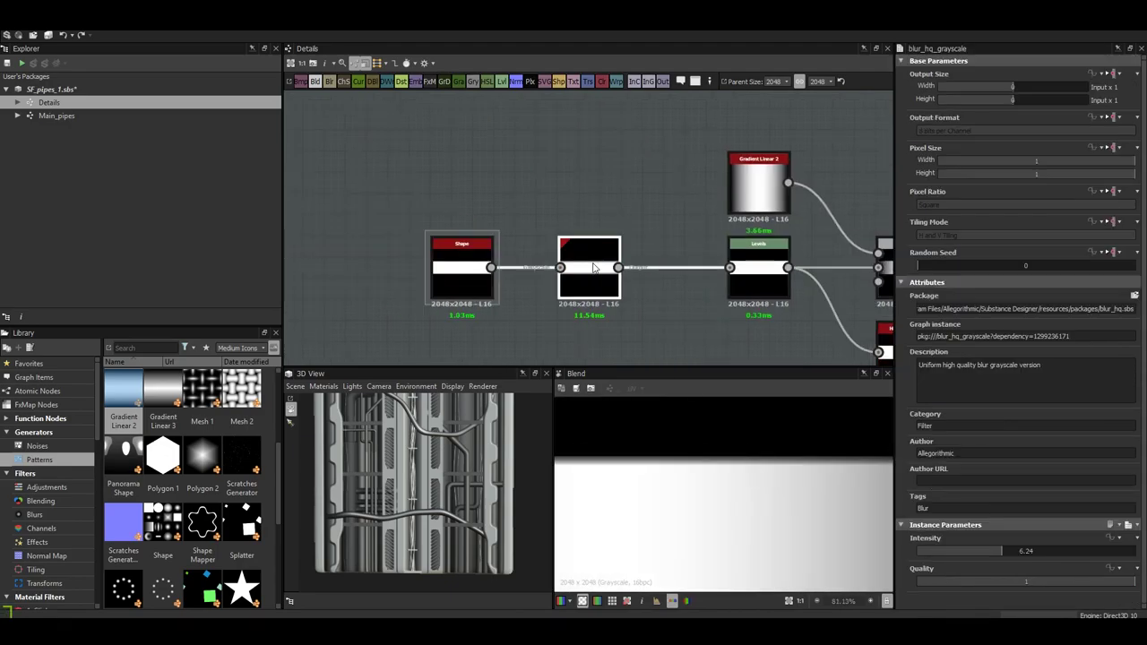
drag(1066, 551, 1135, 552)
scroll(735, 484, down, 6)
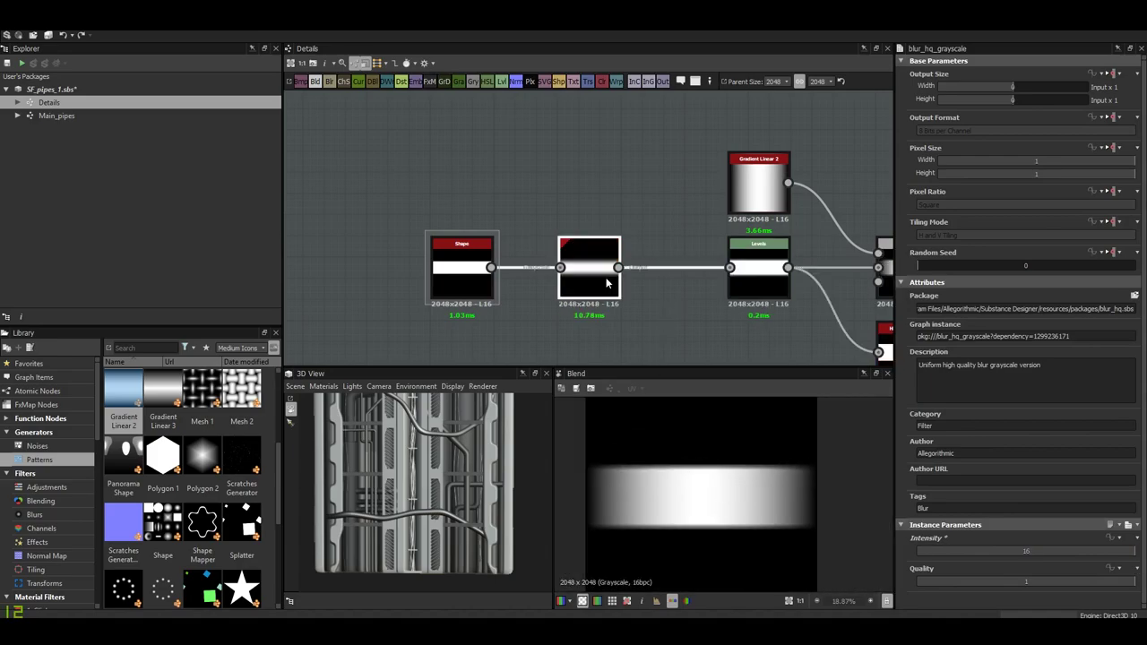
double_click(759, 269)
drag(1018, 330, 1095, 328)
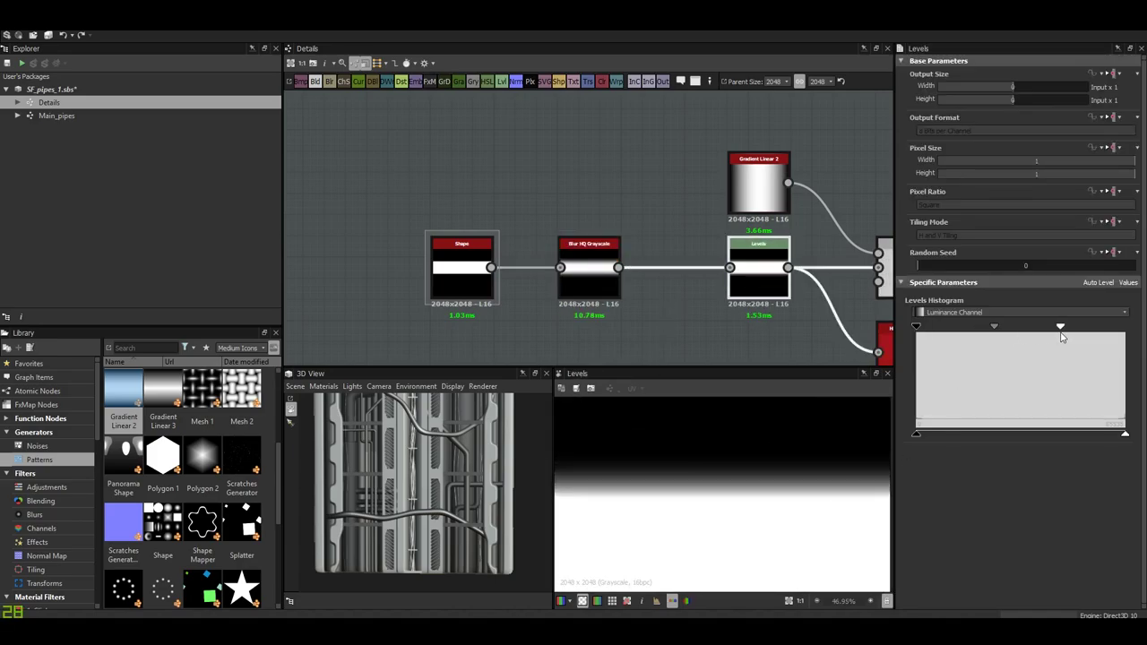
- Preview the final Blend result, then bring the Shape node area back into view
scroll(764, 538, down, 5)
middle_drag(789, 296, 526, 264)
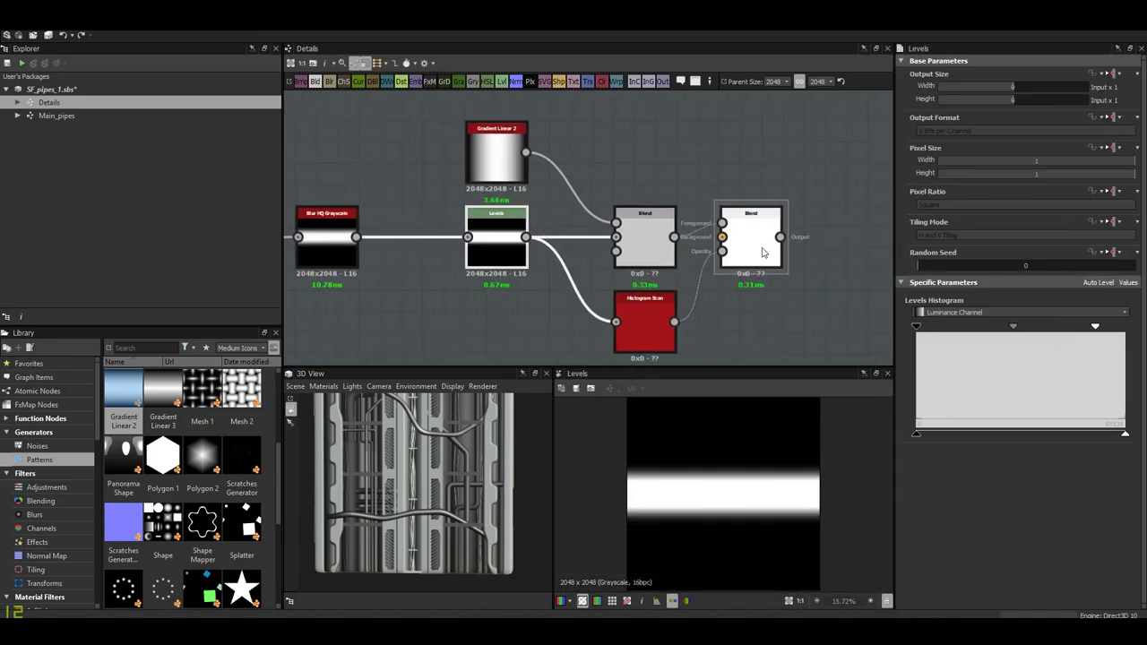
double_click(751, 237)
scroll(672, 482, up, 3)
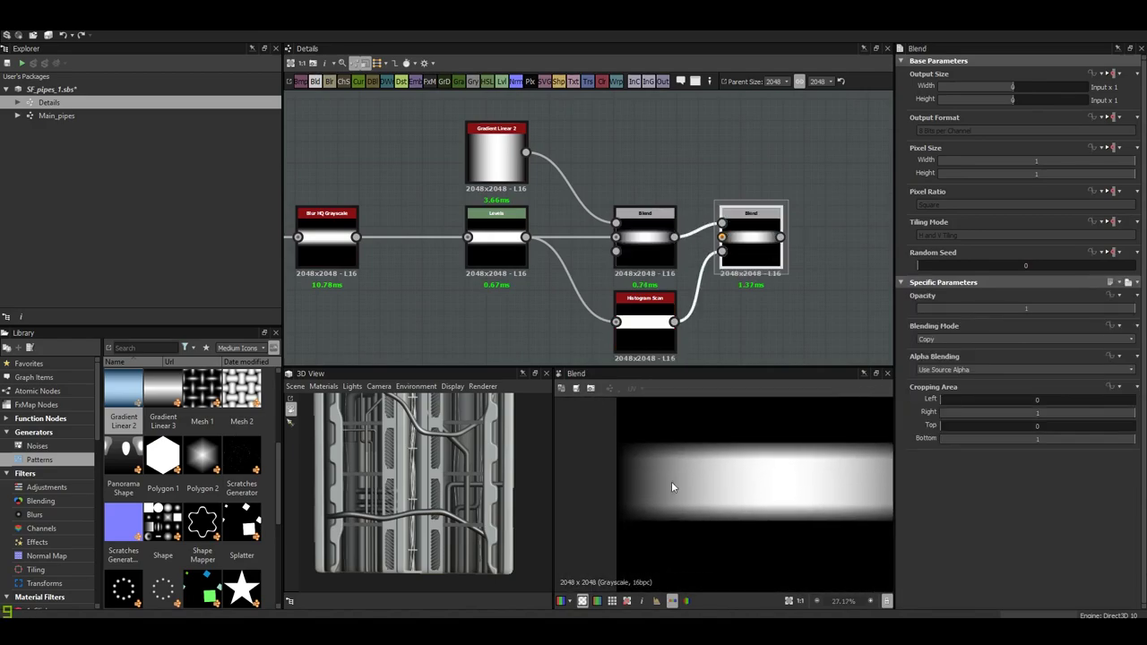
scroll(734, 518, down, 4)
scroll(733, 518, up, 3)
middle_drag(319, 318, 571, 302)
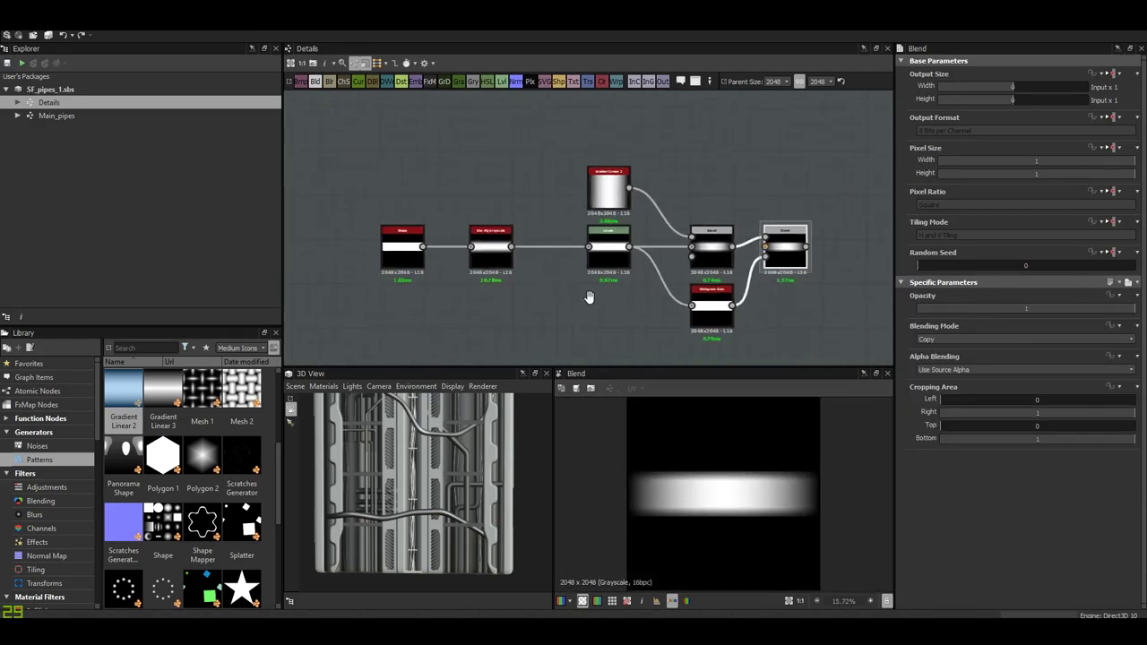
- Add a Bevel node fed by the Shape, with Distance lowered to about 0.18
key(space)
text(be)
click(597, 265)
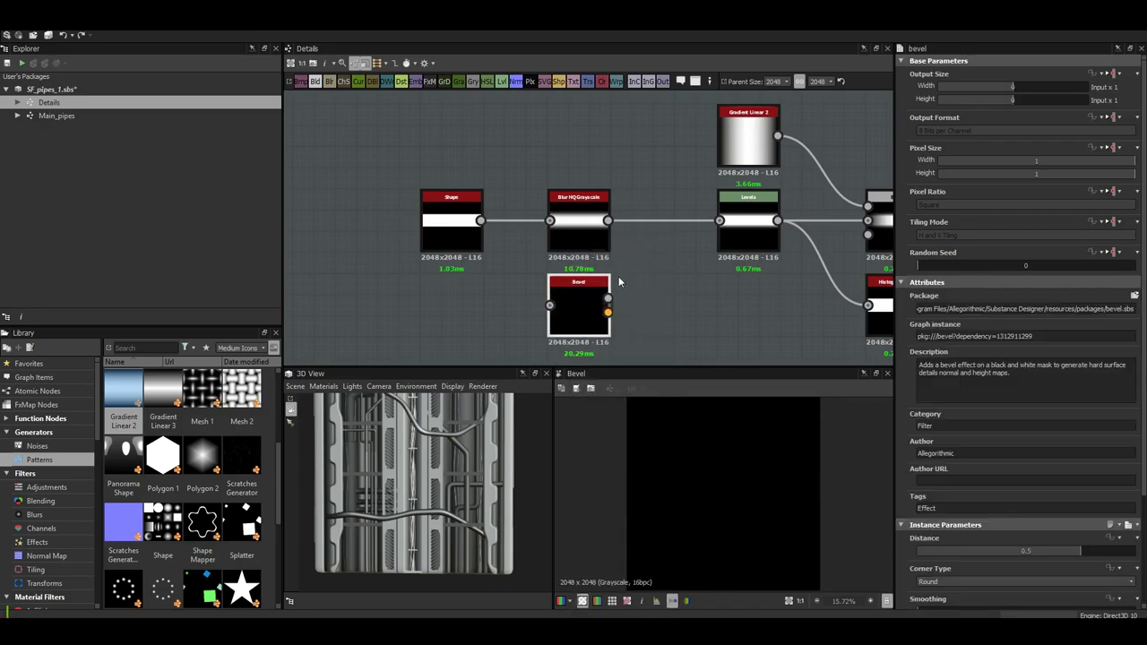
drag(481, 220, 550, 305)
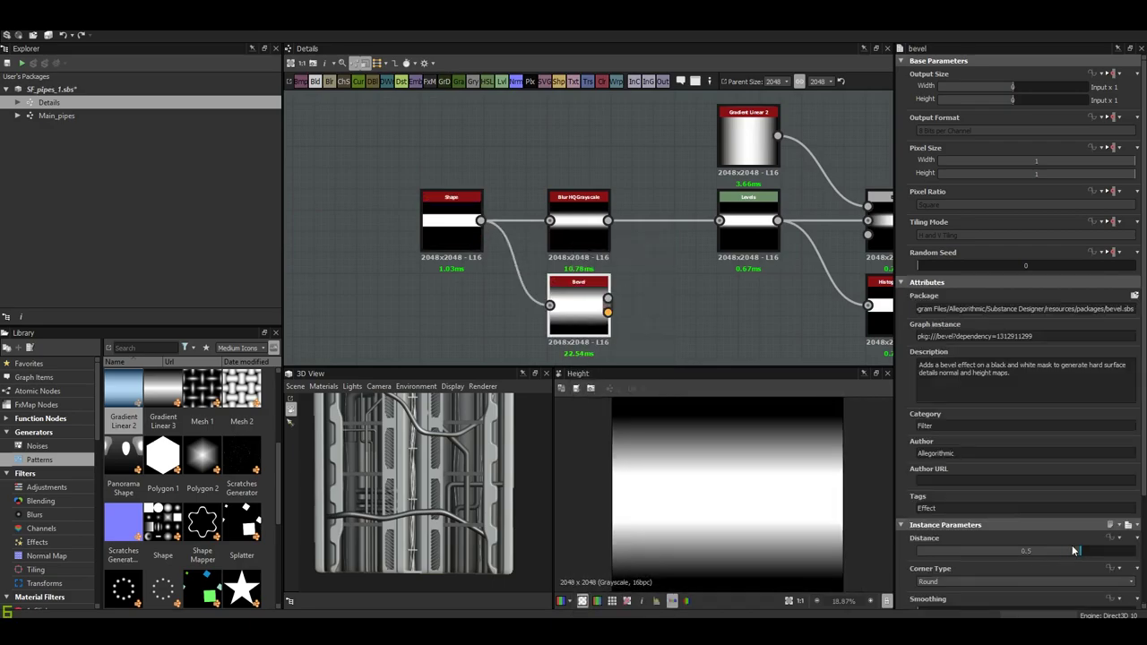
drag(1068, 554, 1045, 558)
middle_drag(577, 335, 545, 280)
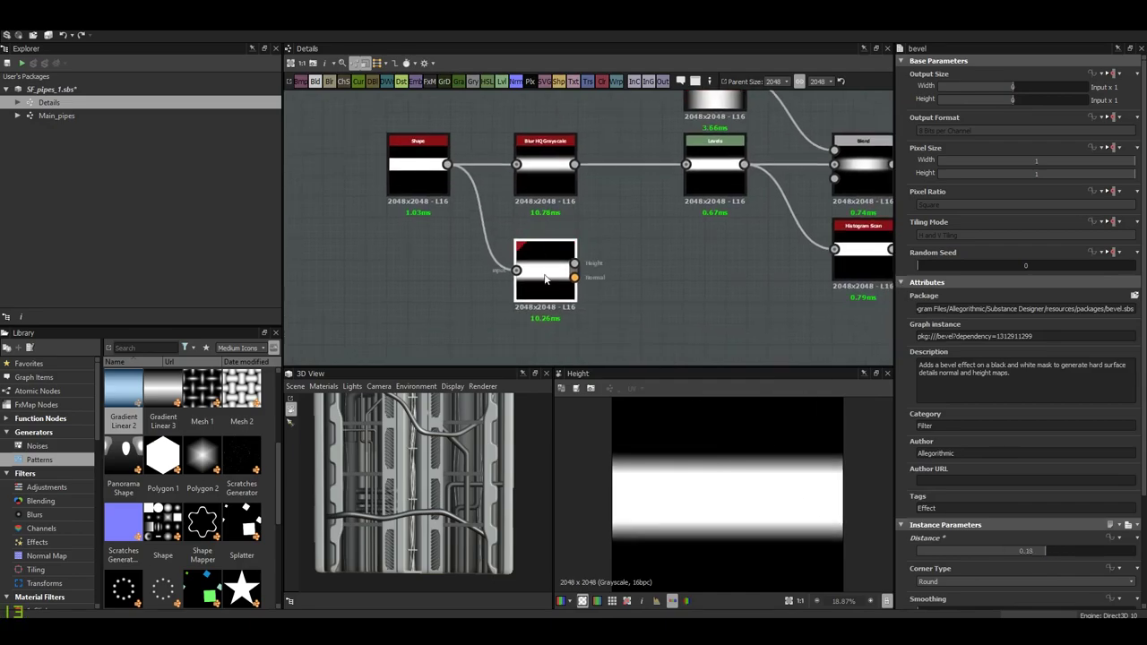
- Wire the Bevel output into Histogram Scan and the first Blend, and preview the final Blend
double_click(538, 171)
scroll(763, 504, up, 2)
scroll(640, 242, down, 2)
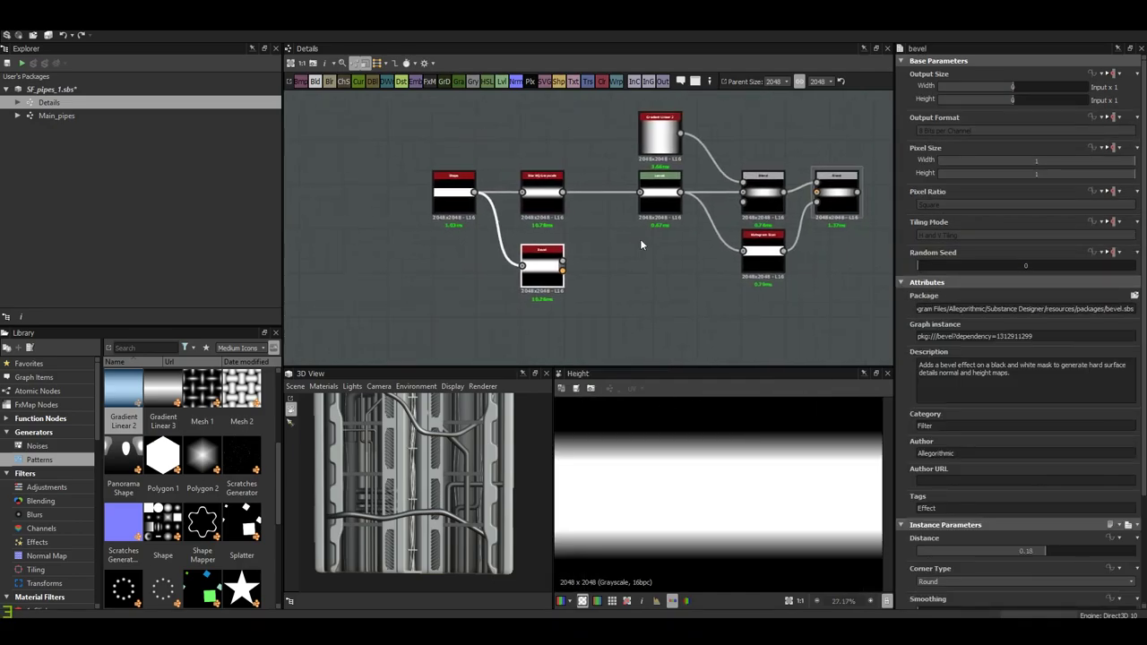
scroll(553, 282, up, 2)
middle_drag(541, 285, 458, 306)
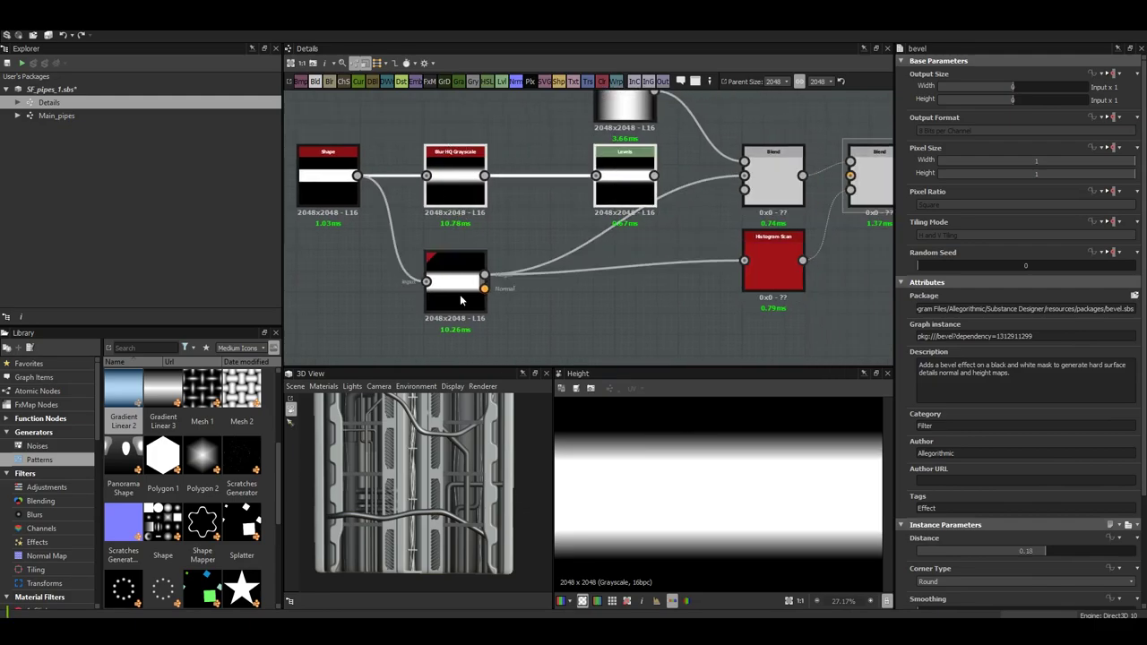
drag(460, 298, 531, 305)
middle_drag(884, 178, 705, 188)
click(705, 187)
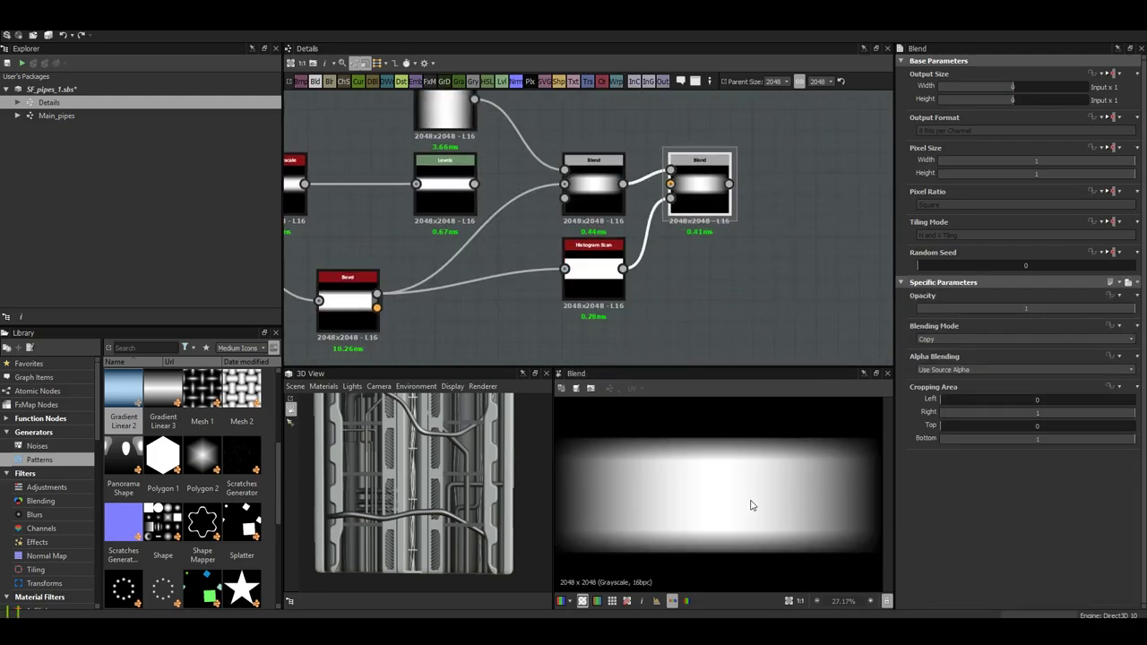
- Move the Shape node down beside the Bevel and frame the whole graph
scroll(743, 494, down, 2)
middle_drag(502, 268, 672, 273)
drag(325, 204, 363, 324)
click(391, 193)
key(f)
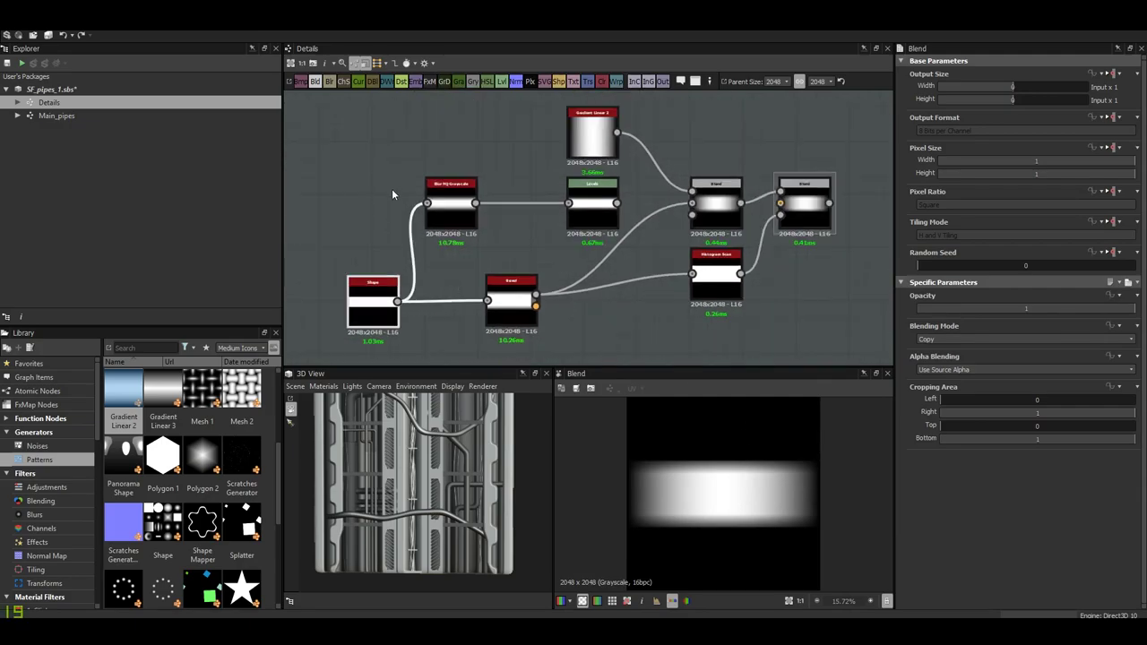
- Fine-tune the Bevel Distance to about 0.15
click(514, 318)
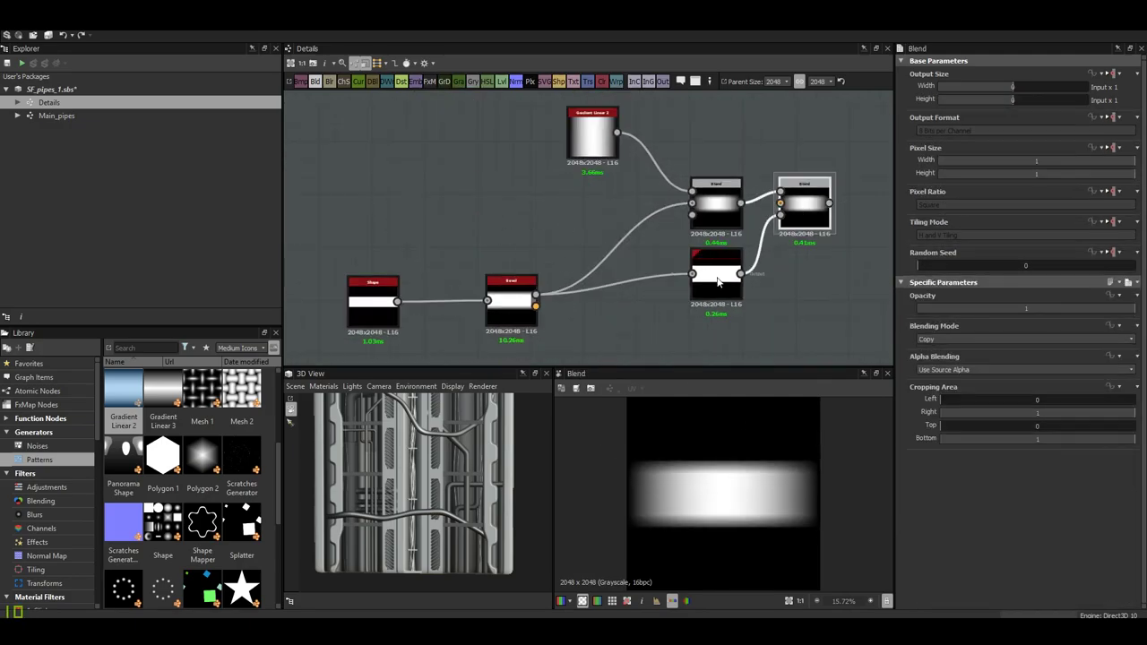
click(1040, 553)
drag(1039, 554, 1044, 559)
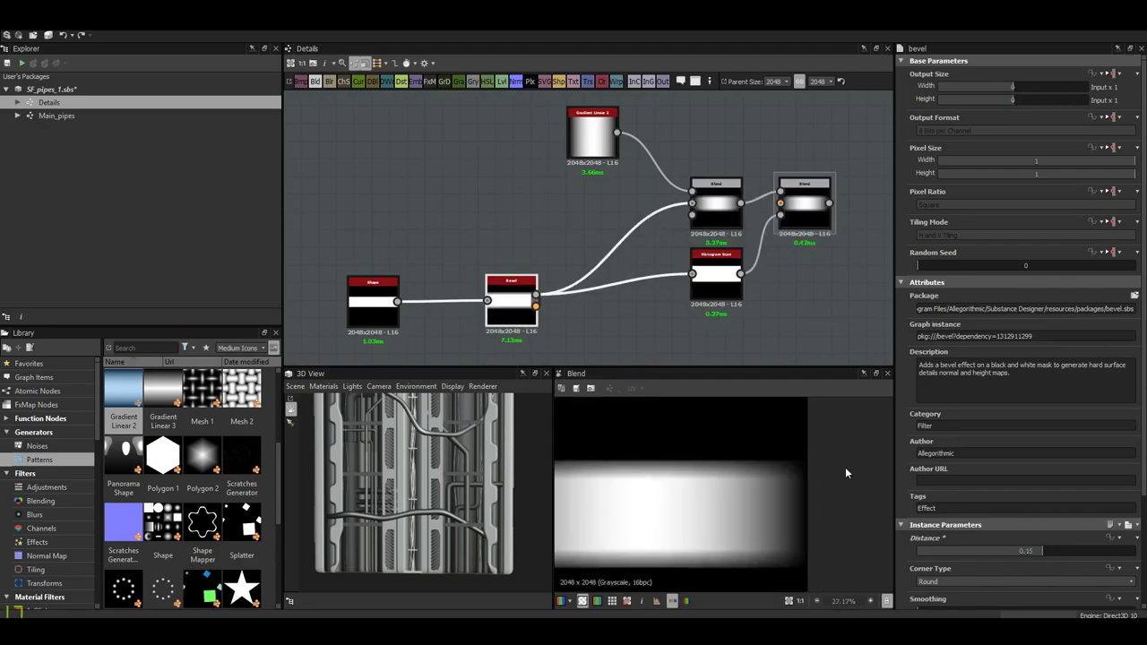
scroll(699, 273, down, 5)
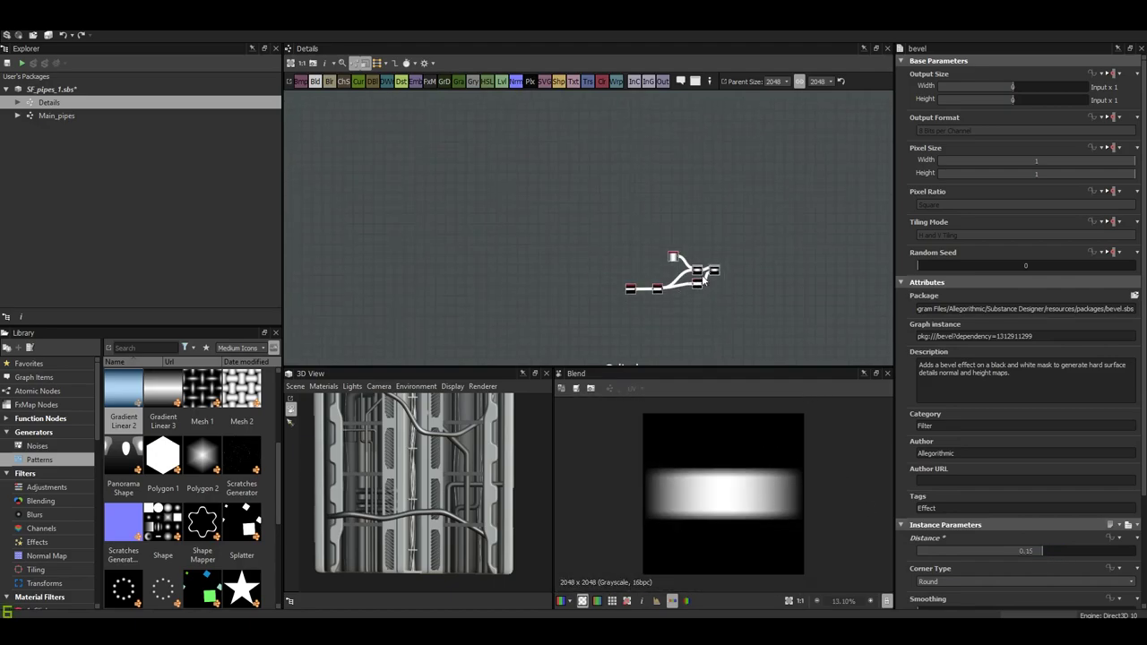
- Switch to the ArtStation Modular Sci-Fi Pipes page and scroll back through earlier reference images
key(alt+Tab)
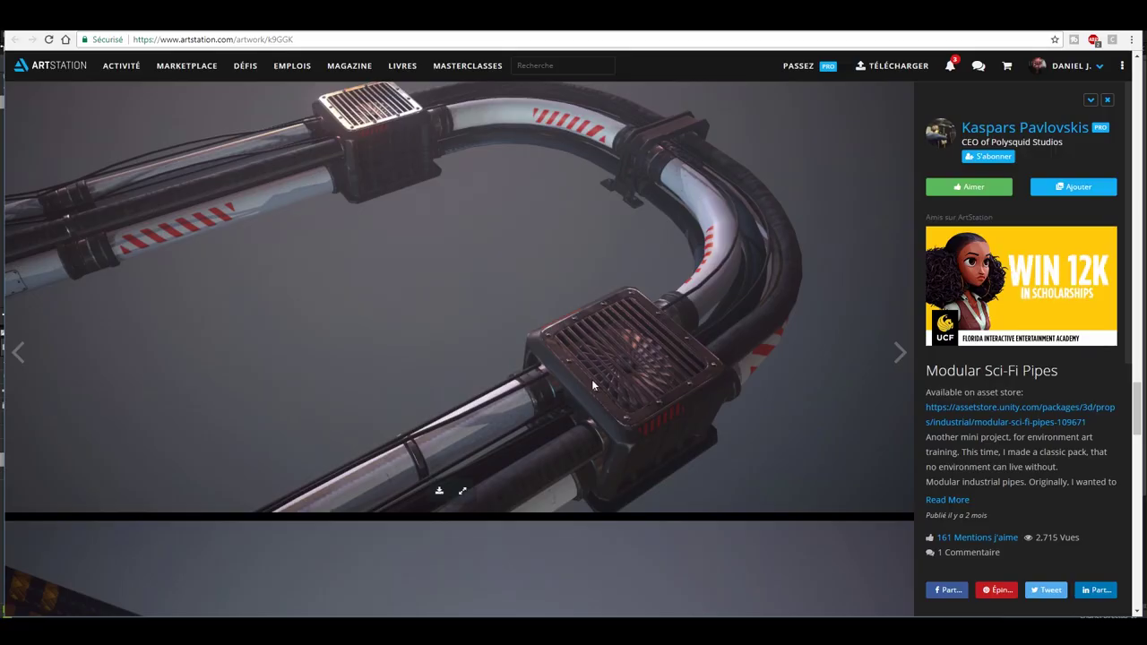
scroll(560, 410, up, 5)
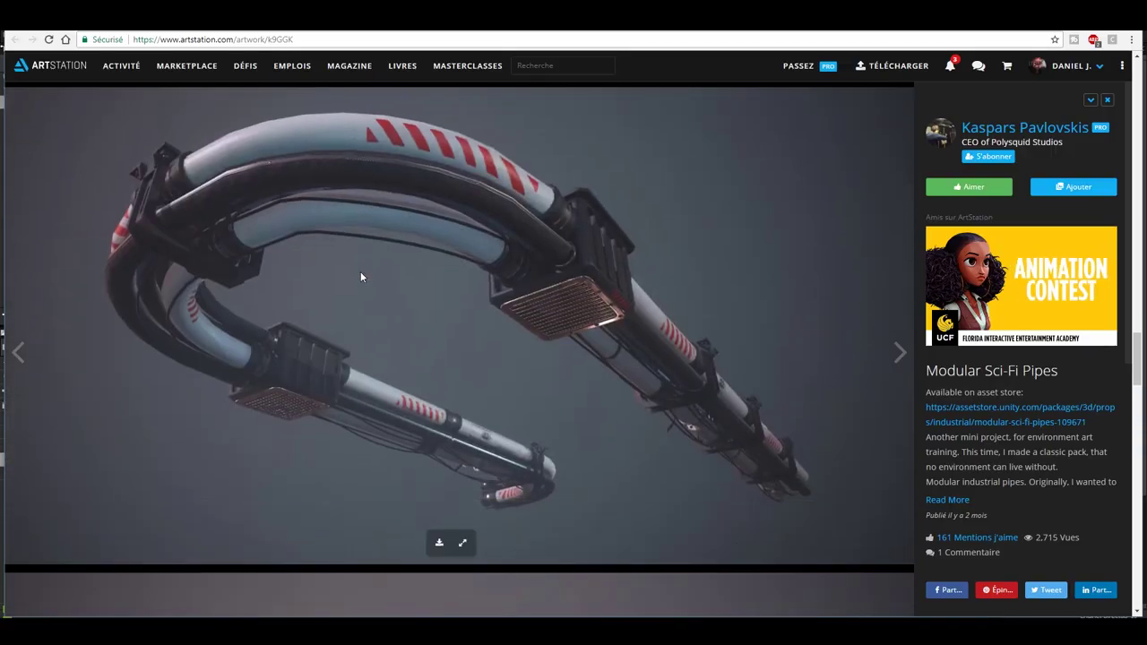
scroll(588, 310, up, 8)
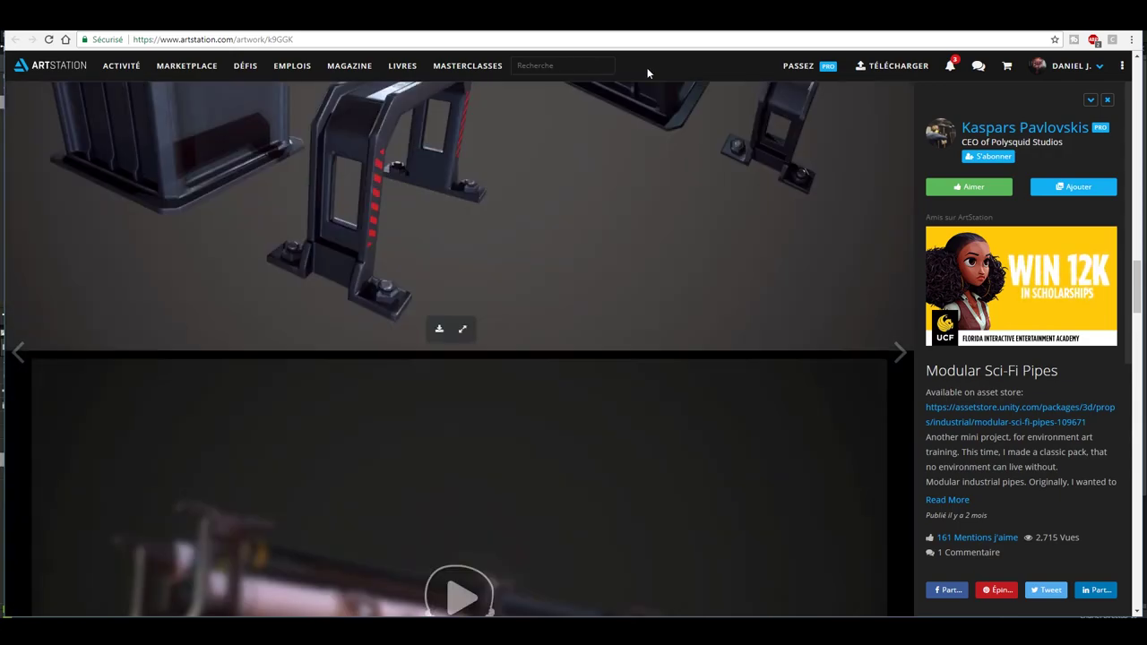
scroll(427, 411, up, 3)
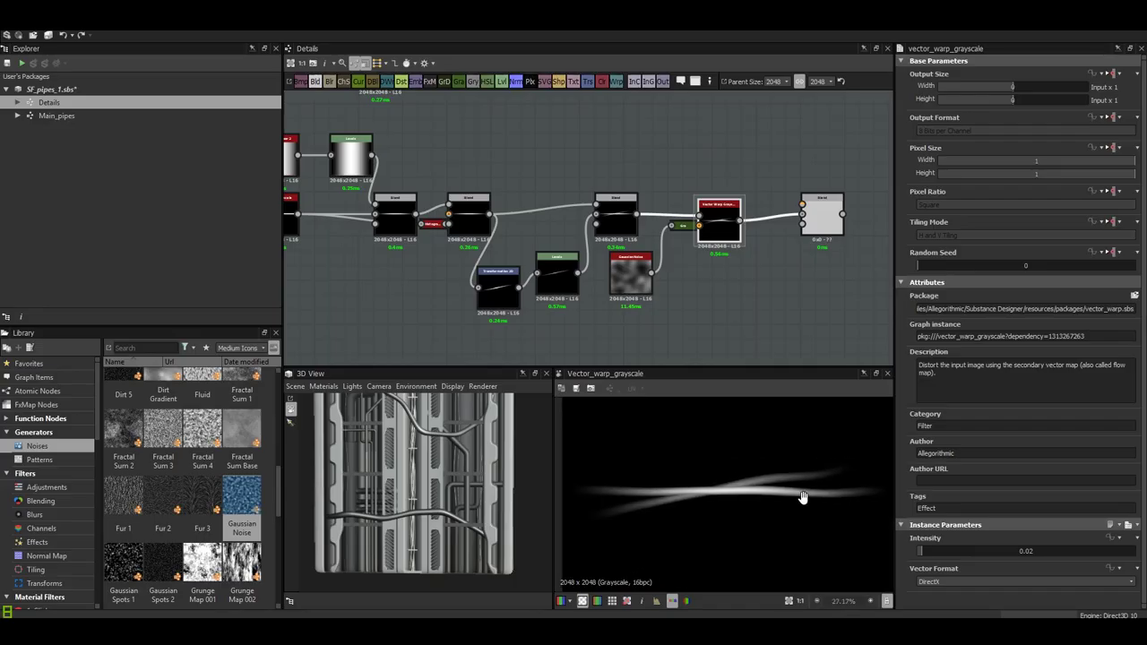
- Set the final Blend's blending mode to Max (Lighten)
scroll(674, 478, down, 5)
middle_drag(803, 273, 580, 278)
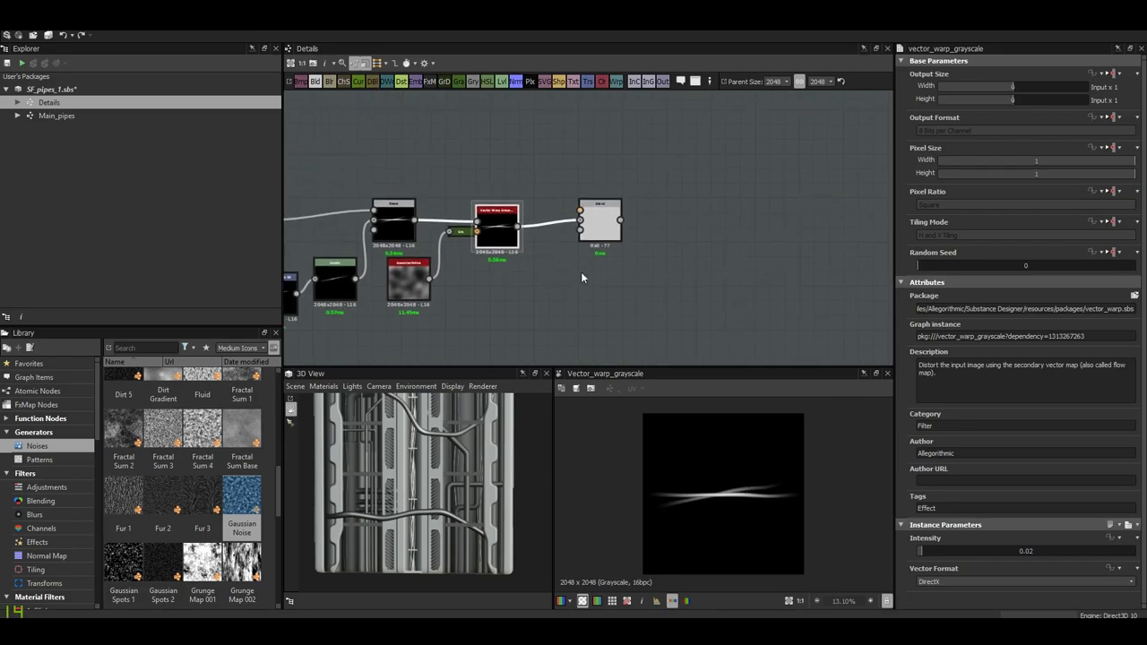
click(615, 242)
click(1022, 339)
click(952, 395)
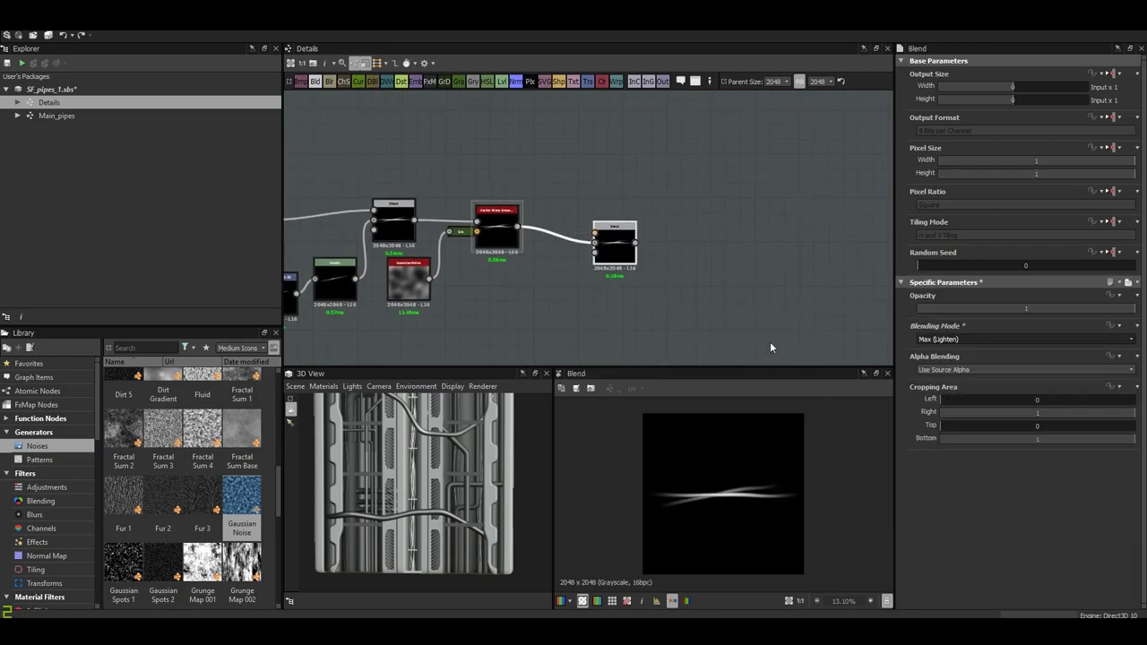
middle_drag(319, 253, 502, 279)
scroll(502, 279, down, 2)
- Add a narrow, No Tiling Transformation 2D band and connect it into the Blend
key(space)
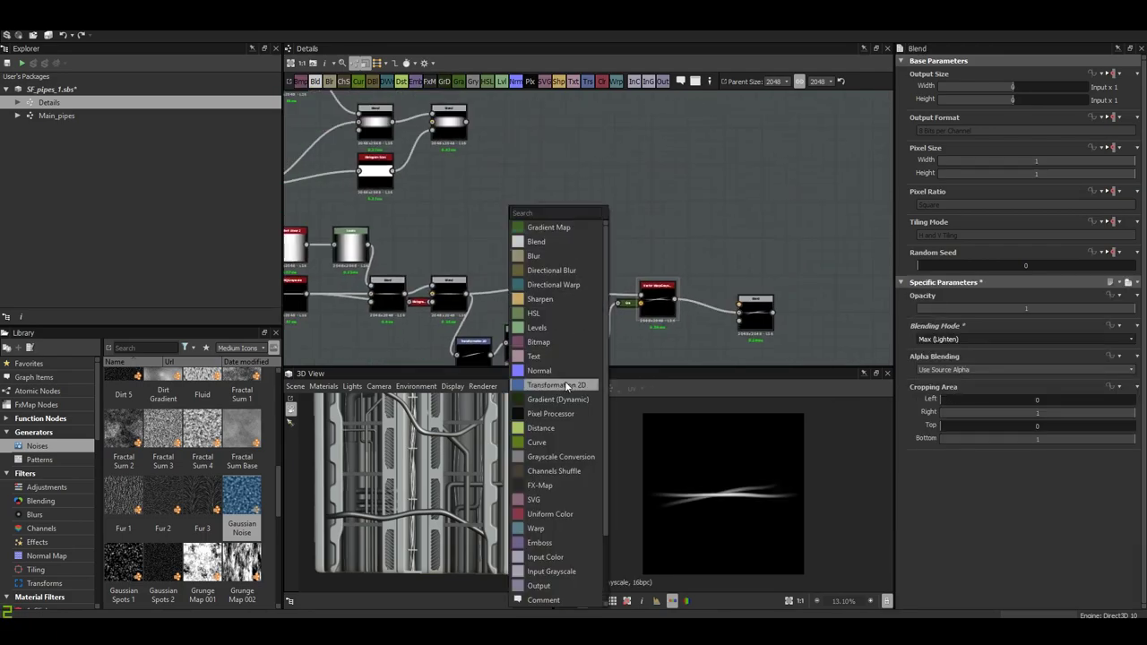
click(556, 386)
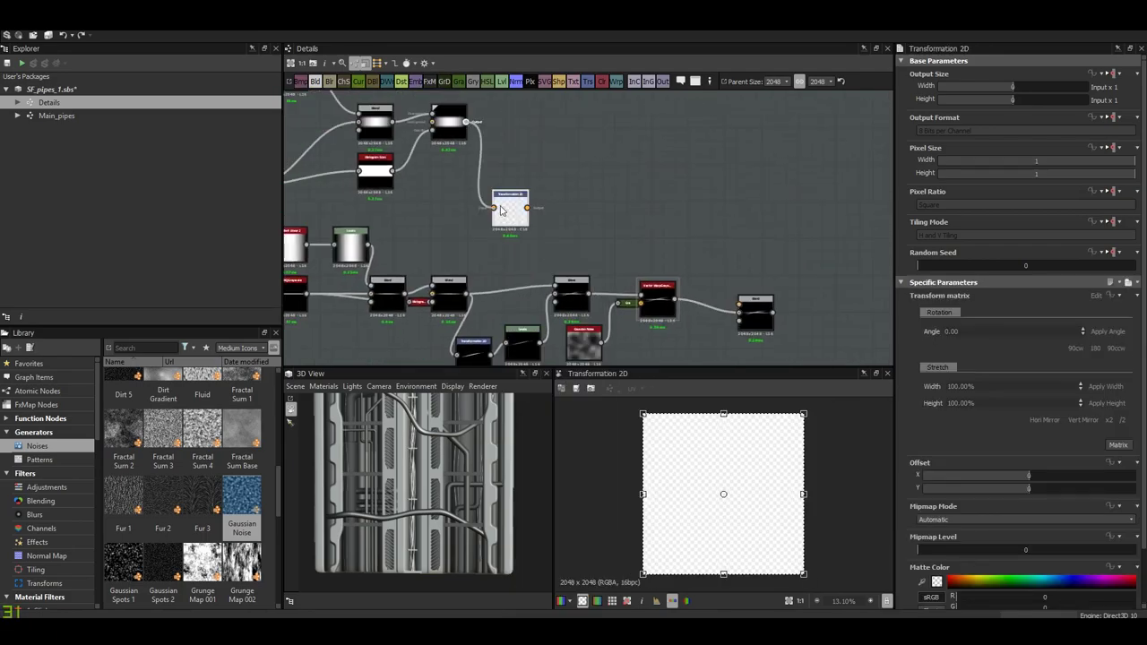
click(1123, 420)
click(1022, 235)
click(1019, 269)
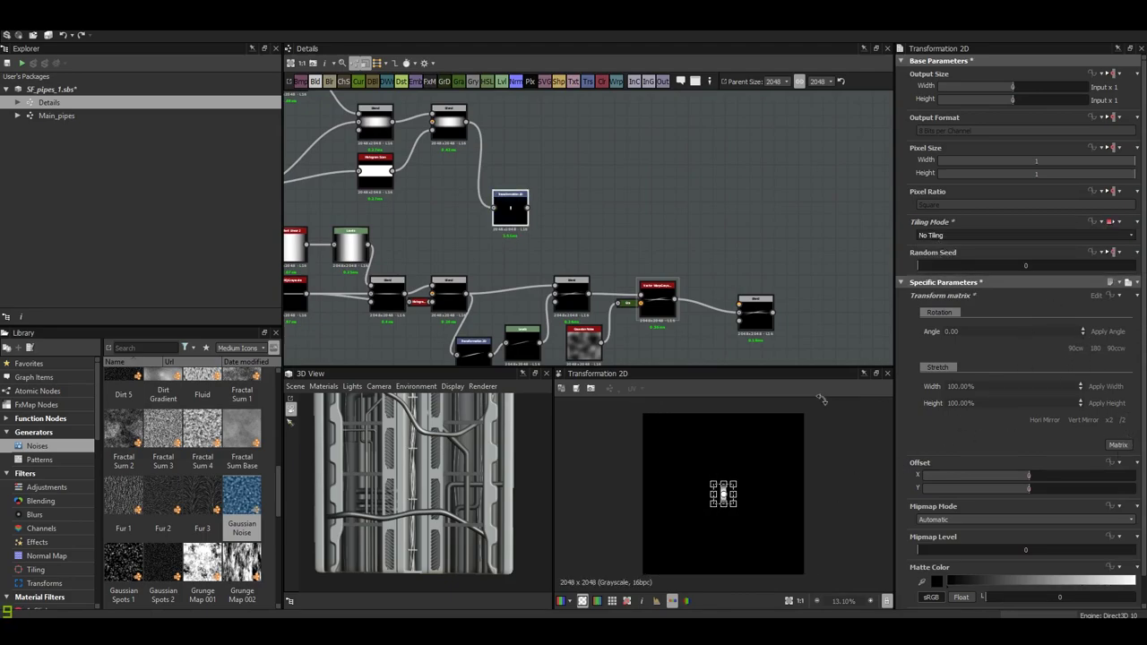
scroll(756, 505, up, 3)
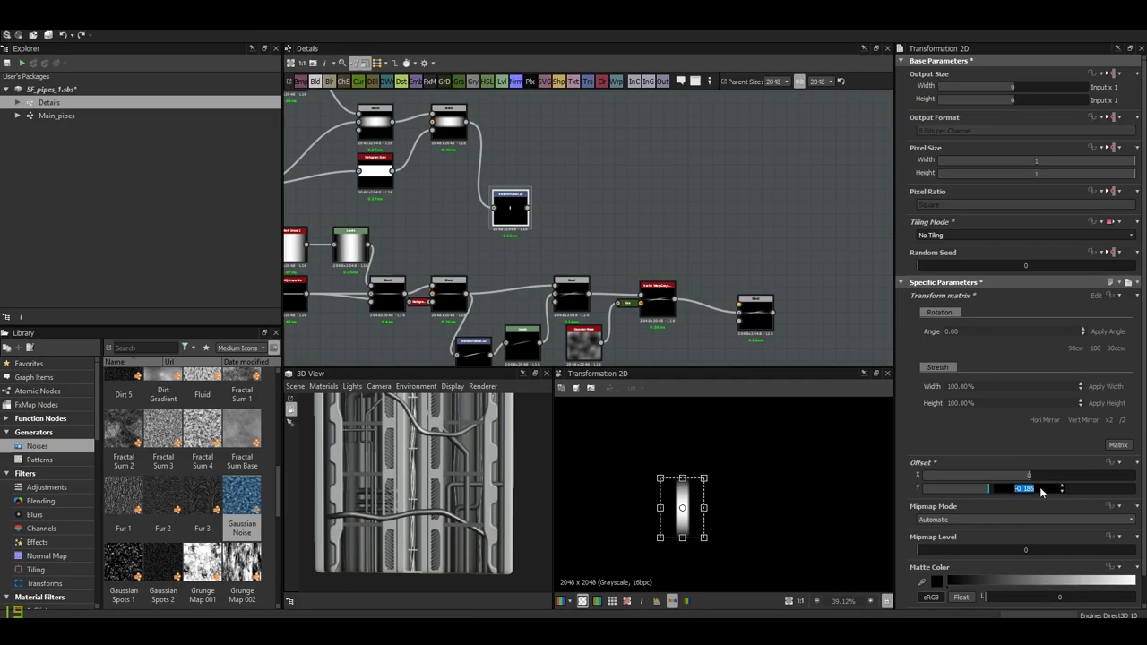
drag(743, 292, 739, 306)
double_click(755, 311)
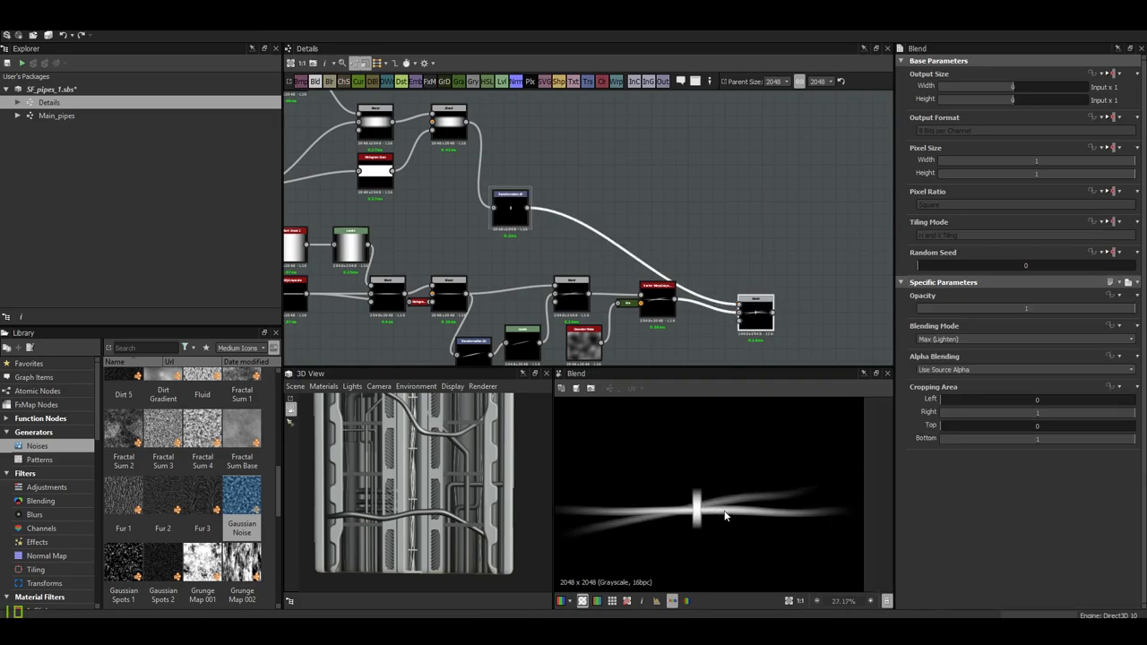
- Move Histogram Scan beneath the Blend, scale the ring band up by two and slide it onto the cables
scroll(708, 532, up, 1)
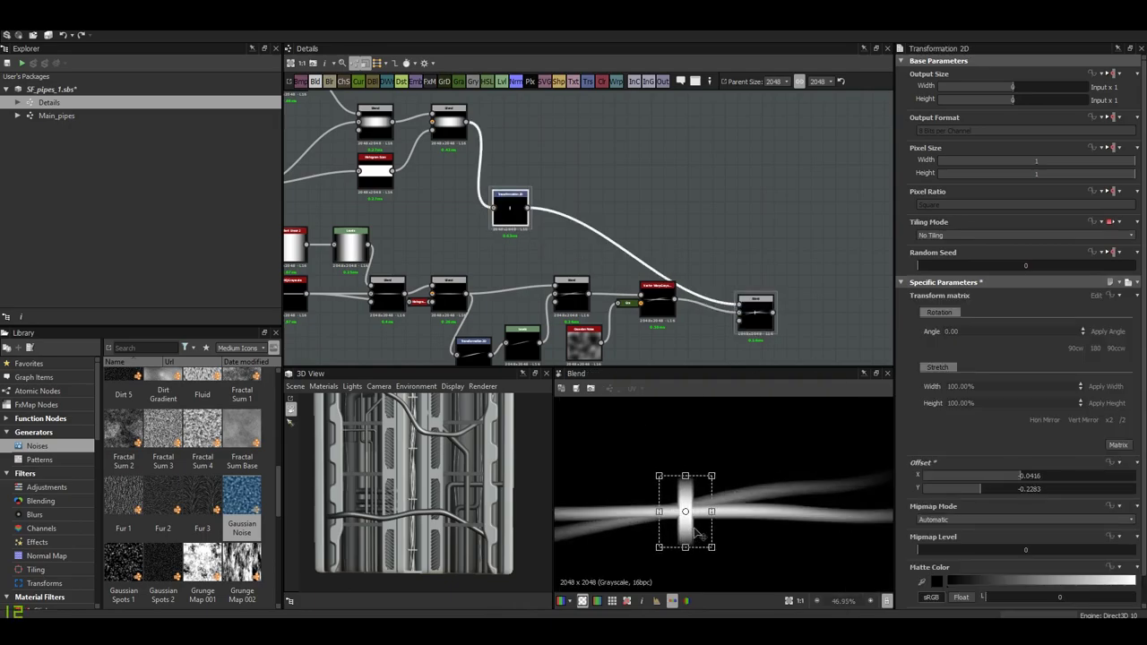
scroll(702, 535, up, 3)
click(753, 320)
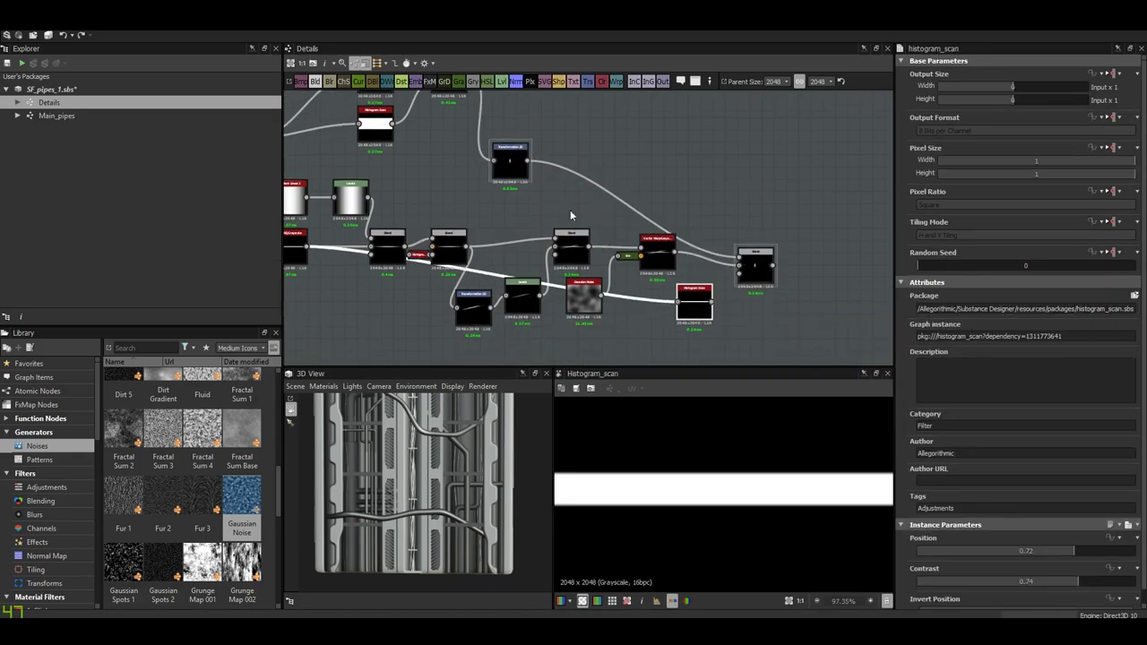
drag(689, 314, 726, 297)
click(755, 267)
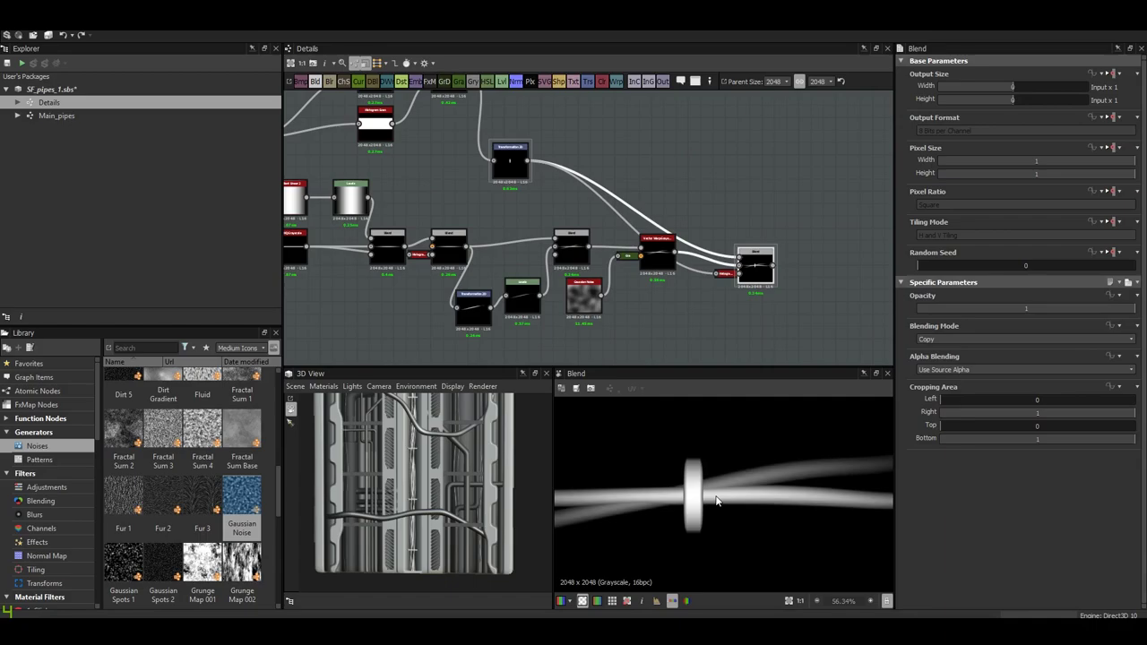
scroll(731, 498, up, 1)
click(1122, 422)
scroll(743, 507, up, 2)
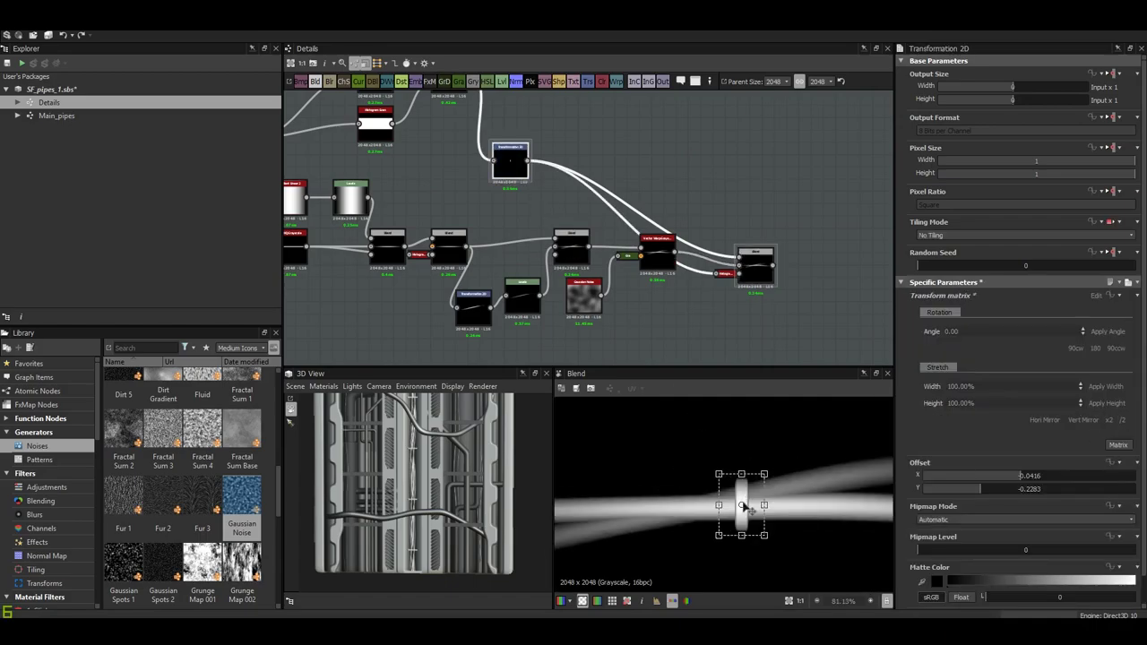
drag(729, 519, 752, 521)
- Add a new Blend, duplicate the ring band transform into it, and shift the copy's position
middle_drag(717, 269, 686, 270)
key(space)
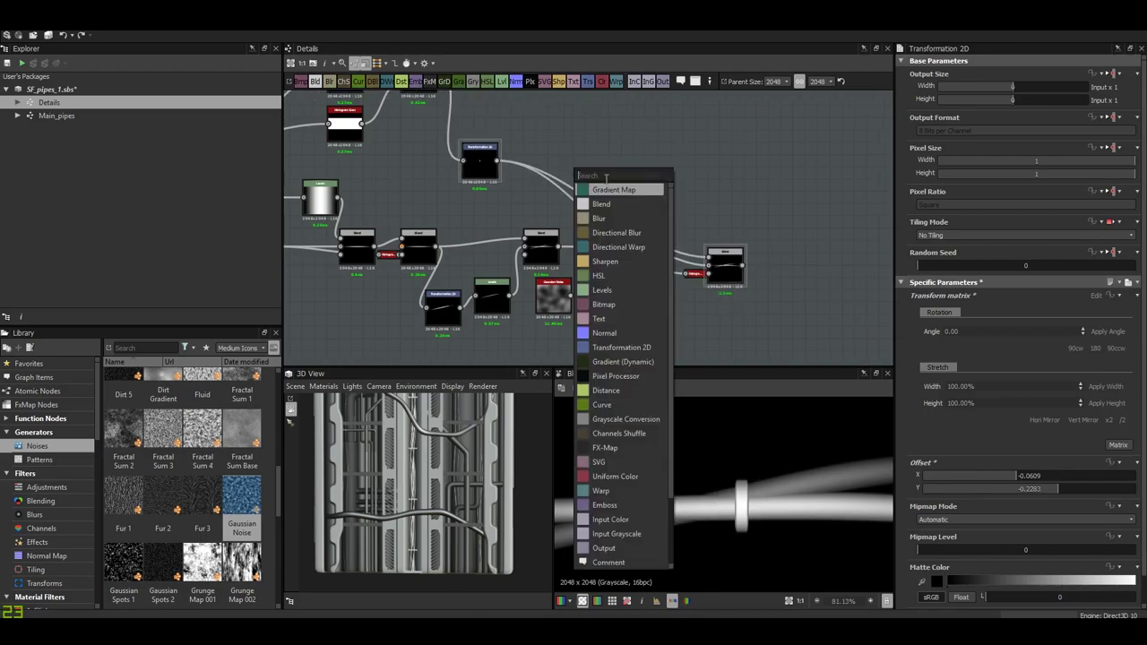
click(627, 187)
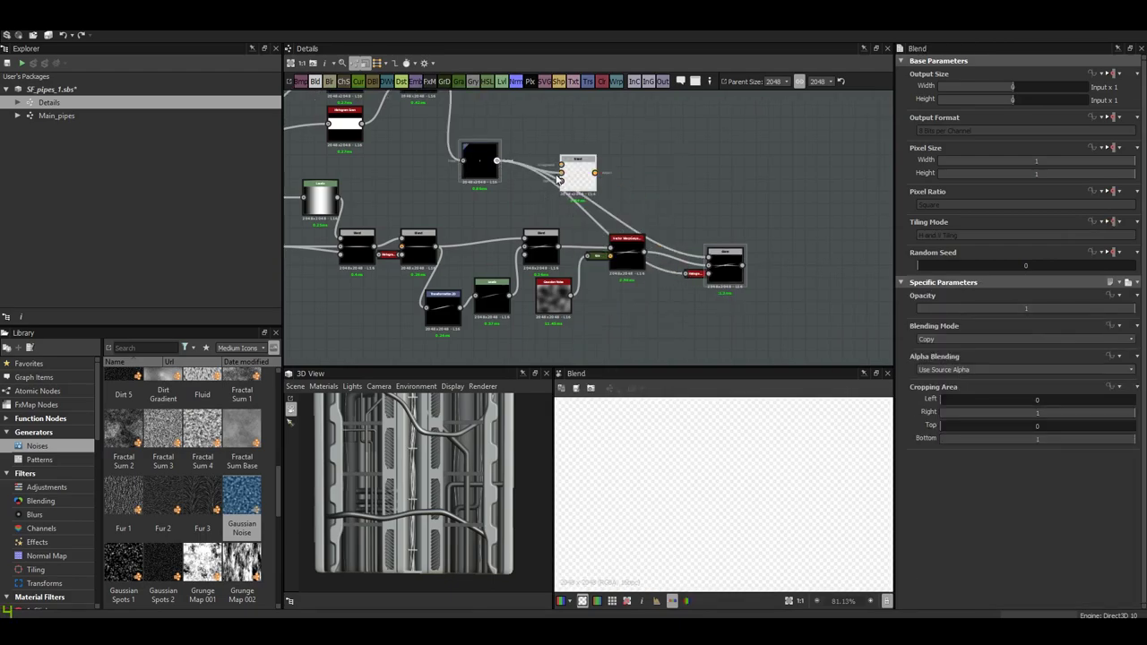
drag(557, 176, 562, 170)
click(480, 161)
key(ctrl+d)
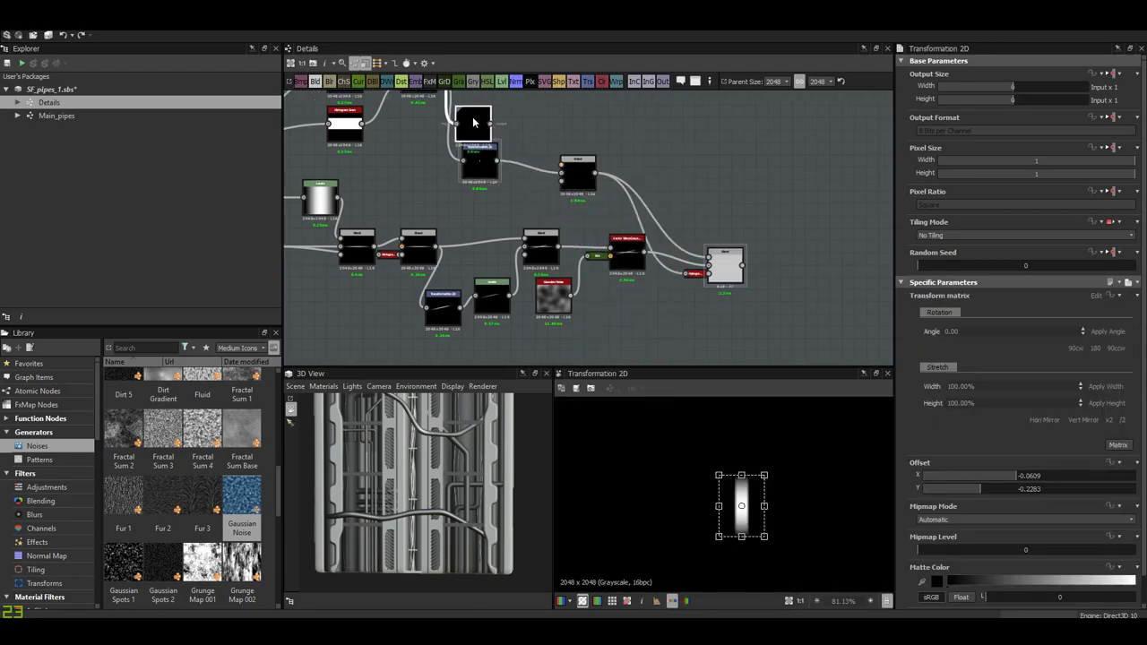
double_click(574, 172)
drag(562, 176, 498, 117)
click(480, 117)
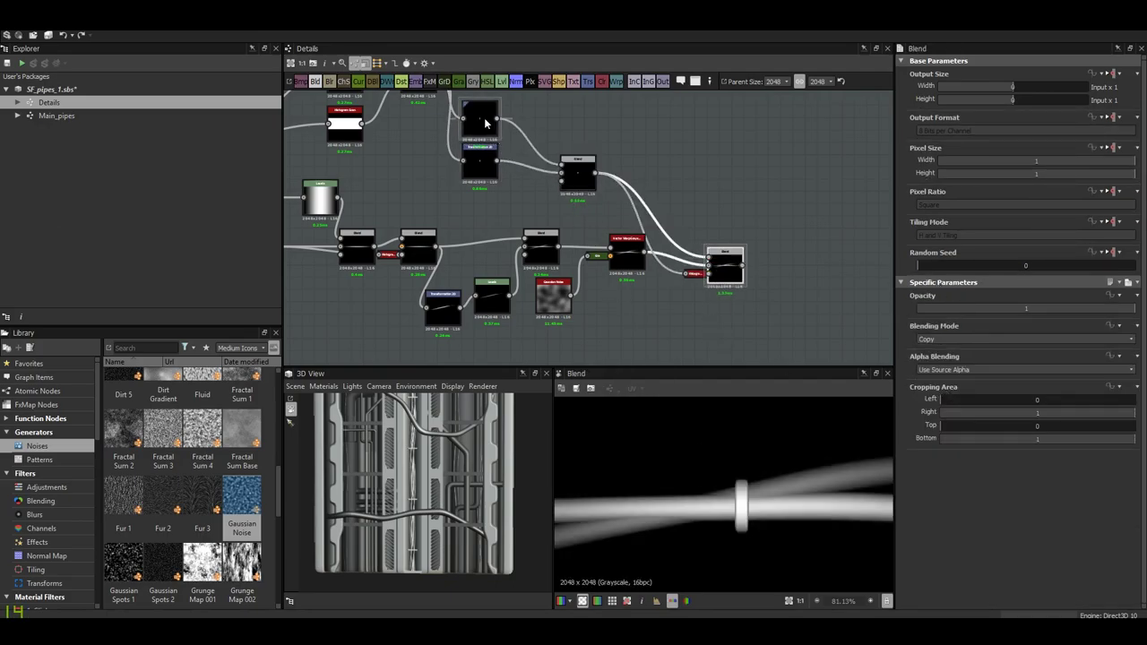
drag(776, 491, 717, 491)
- Adjust the offset of the duplicate ring band Transformation 2D
click(783, 303)
scroll(775, 522, down, 4)
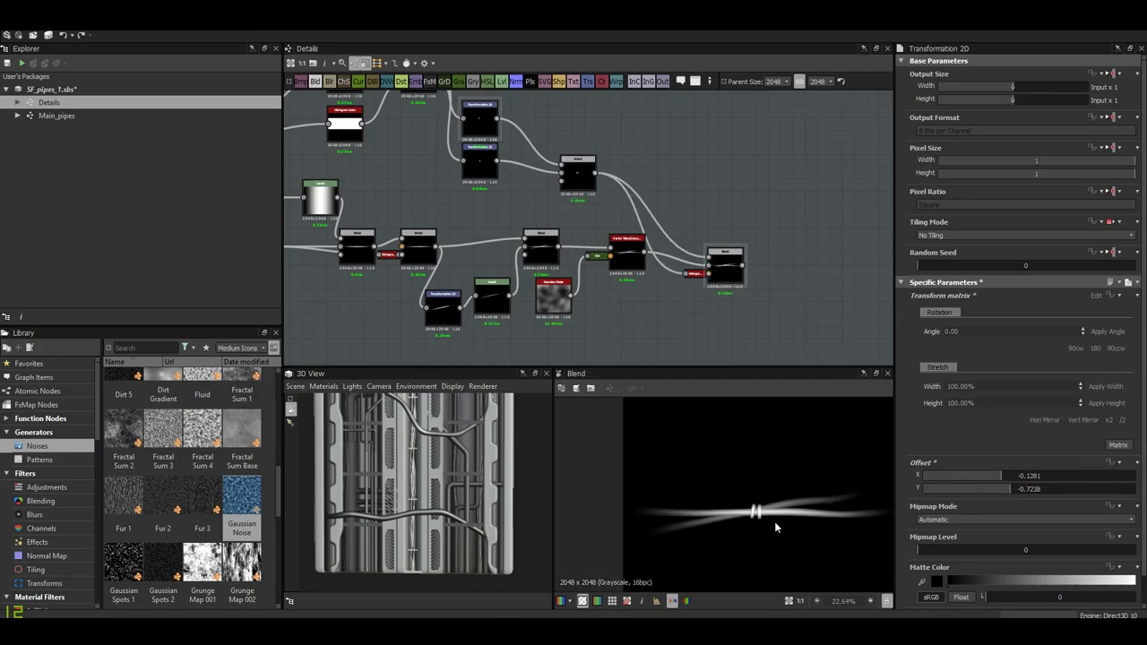
scroll(711, 495, up, 5)
click(479, 116)
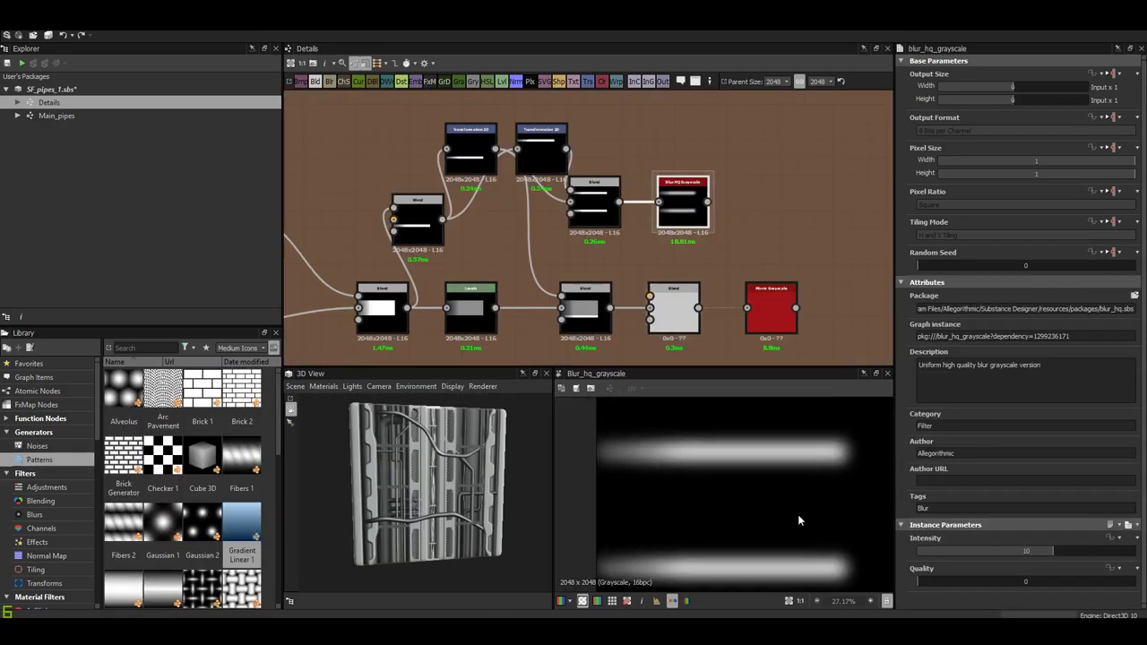
- Set the Blur HQ Grayscale Quality to 1 and Intensity to about 3.03
click(952, 581)
click(947, 550)
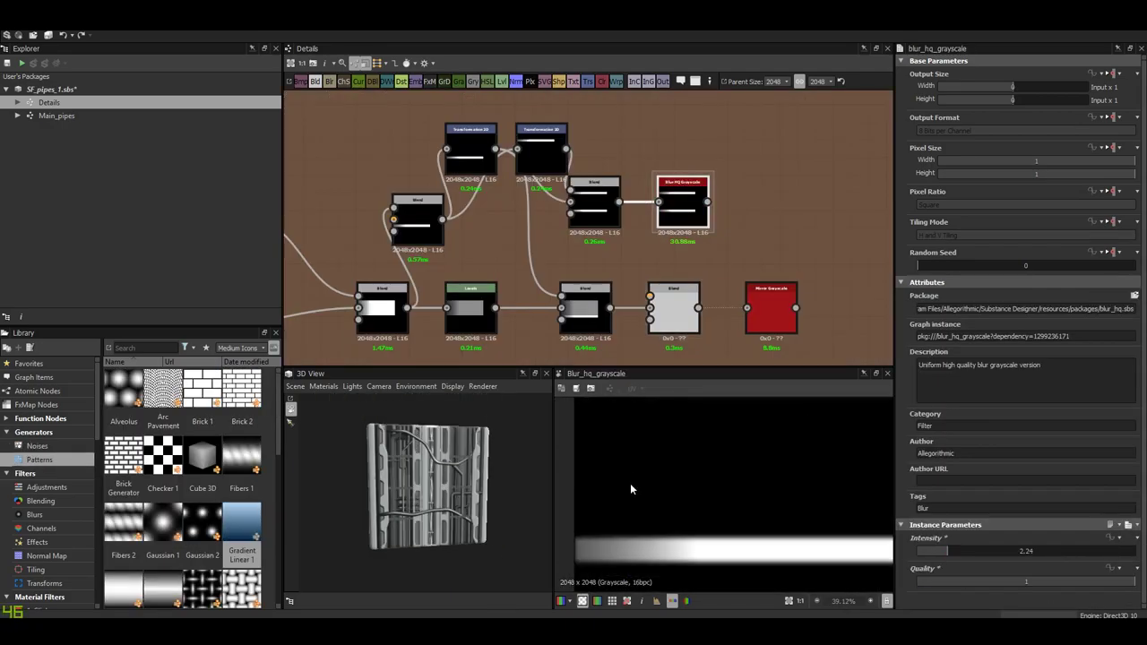
scroll(664, 509, up, 2)
click(955, 553)
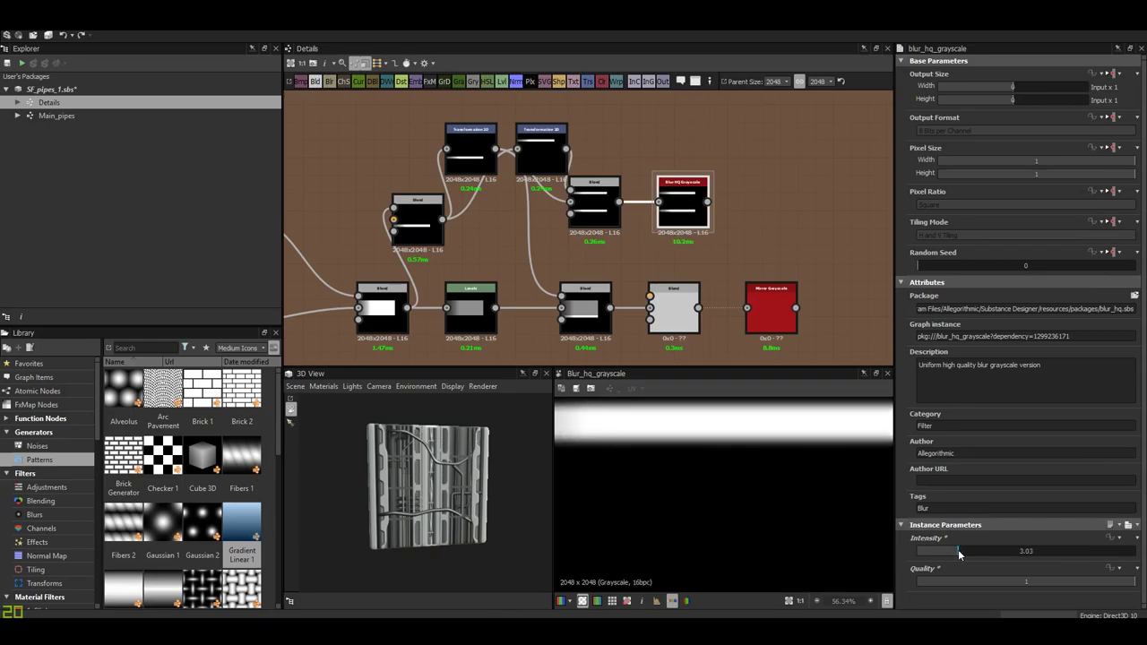
scroll(681, 484, down, 5)
- Tidy the graph, moving the blur and grey Blend nodes lower and centering the Mirror node
middle_drag(678, 292, 582, 269)
click(578, 287)
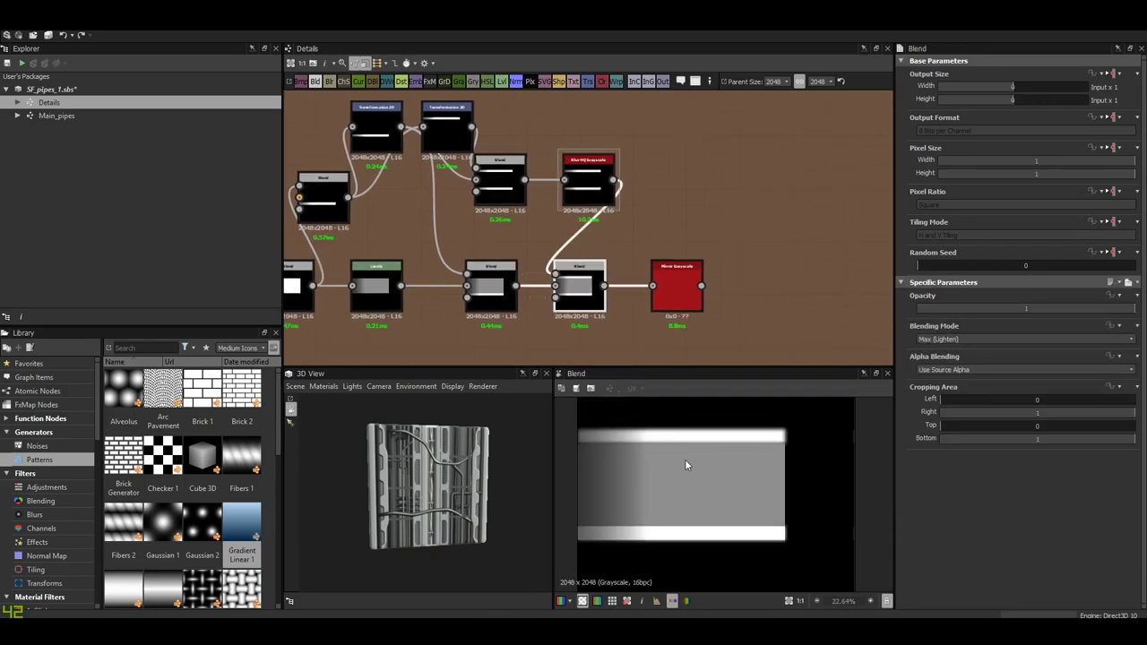
scroll(686, 466, up, 1)
click(579, 190)
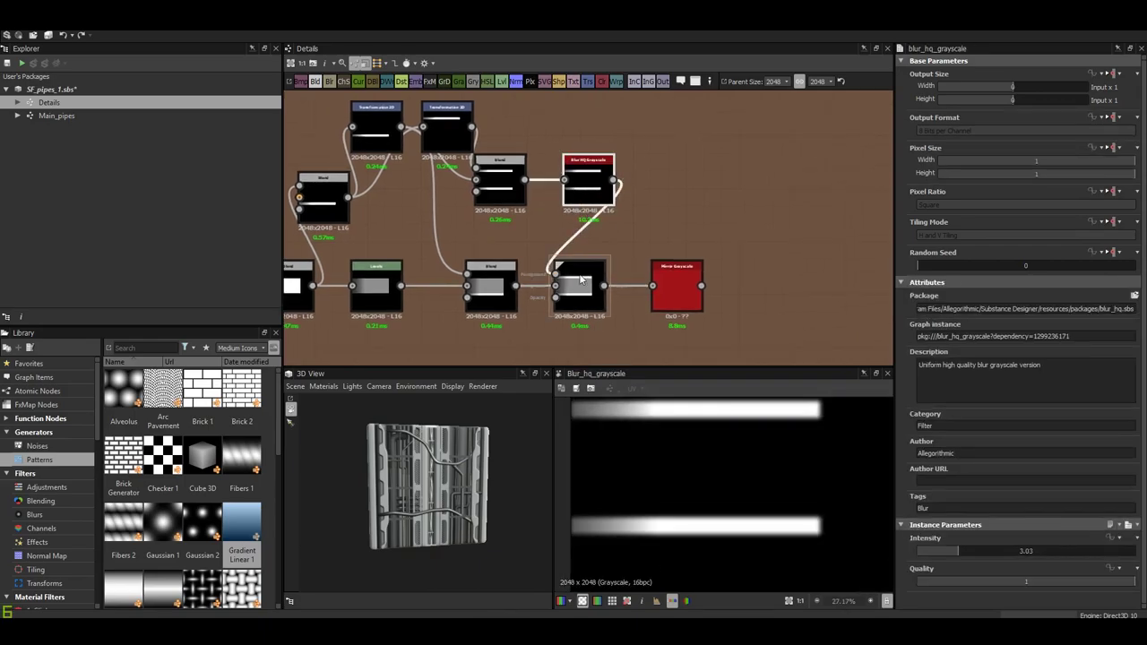
middle_drag(501, 300, 544, 289)
drag(541, 288, 523, 327)
click(615, 292)
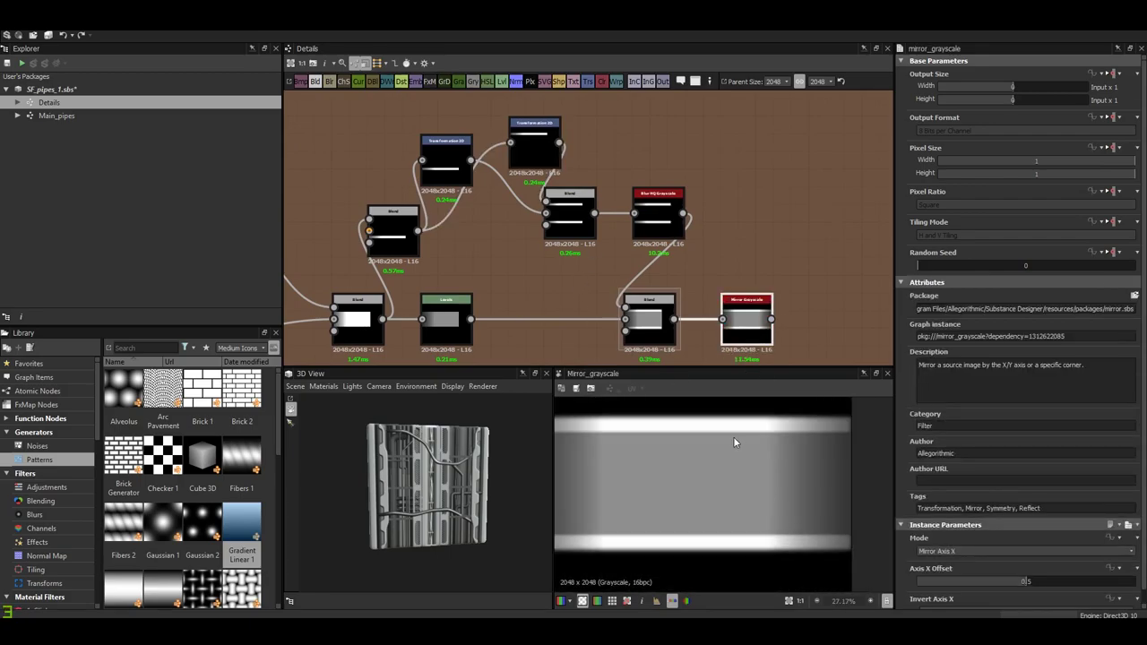
scroll(733, 436, up, 5)
mouse_move(715, 358)
middle_down()
mouse_move(511, 305)
mouse_move(661, 395)
middle_up()
- Remove a stray Blend node and add a Histogram Scan fed by the Blur HQ output
right_click(549, 190)
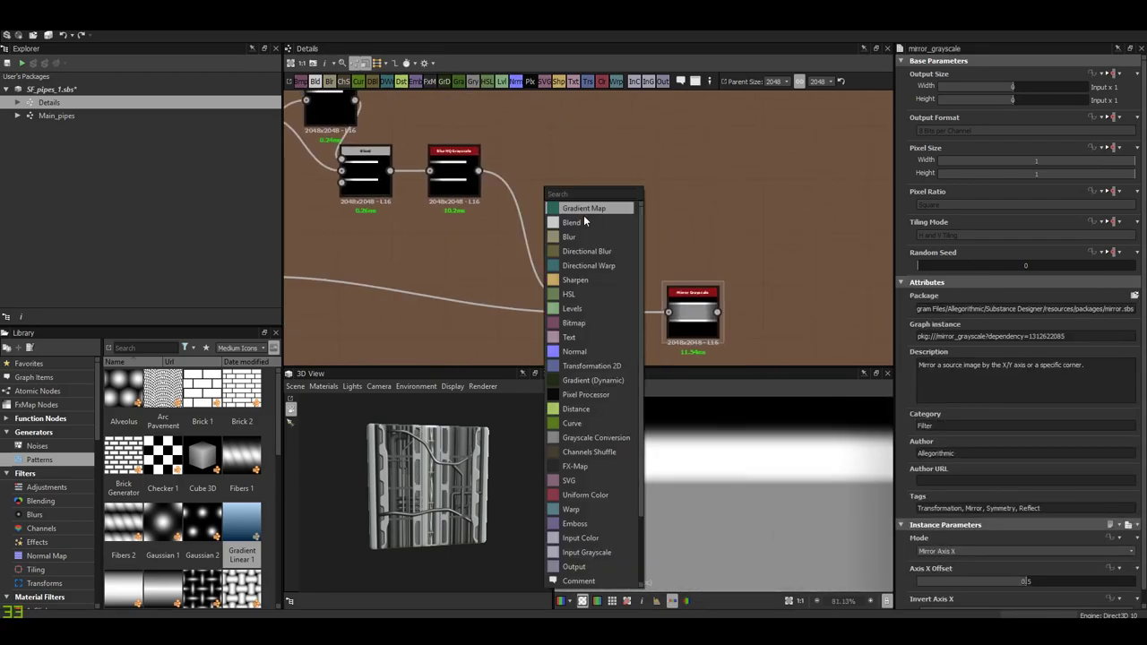
click(583, 220)
key(Delete)
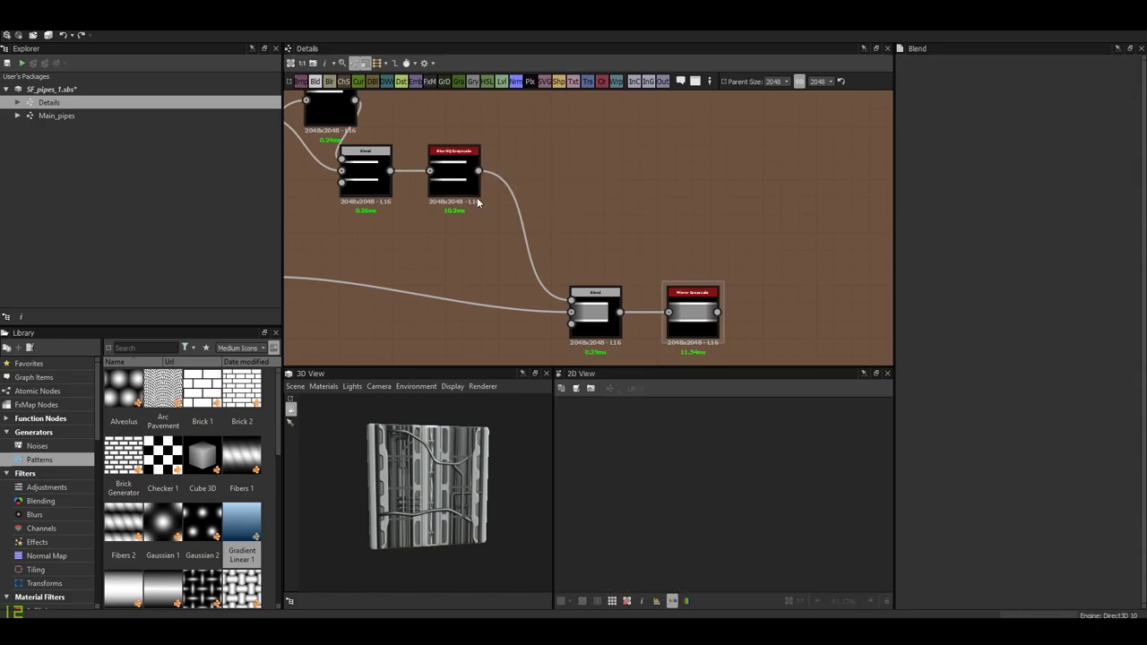
mouse_move(479, 170)
mouse_down()
mouse_move(457, 234)
mouse_move(489, 340)
mouse_move(571, 320)
mouse_up()
text(h)
key(Down)
key(Down)
key(Down)
key(Return)
- Wire the Histogram Scan into the ring Blend's opacity, with Position 0.78 and Contrast 0.94
click(601, 318)
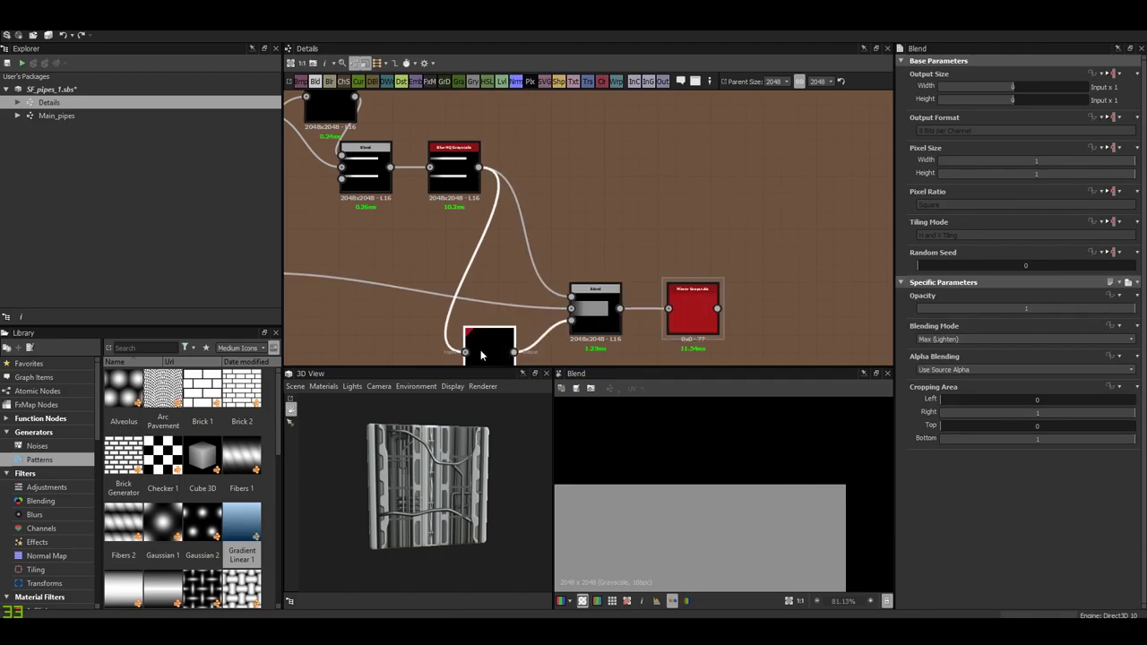
click(490, 345)
click(1019, 550)
drag(1022, 581, 1142, 593)
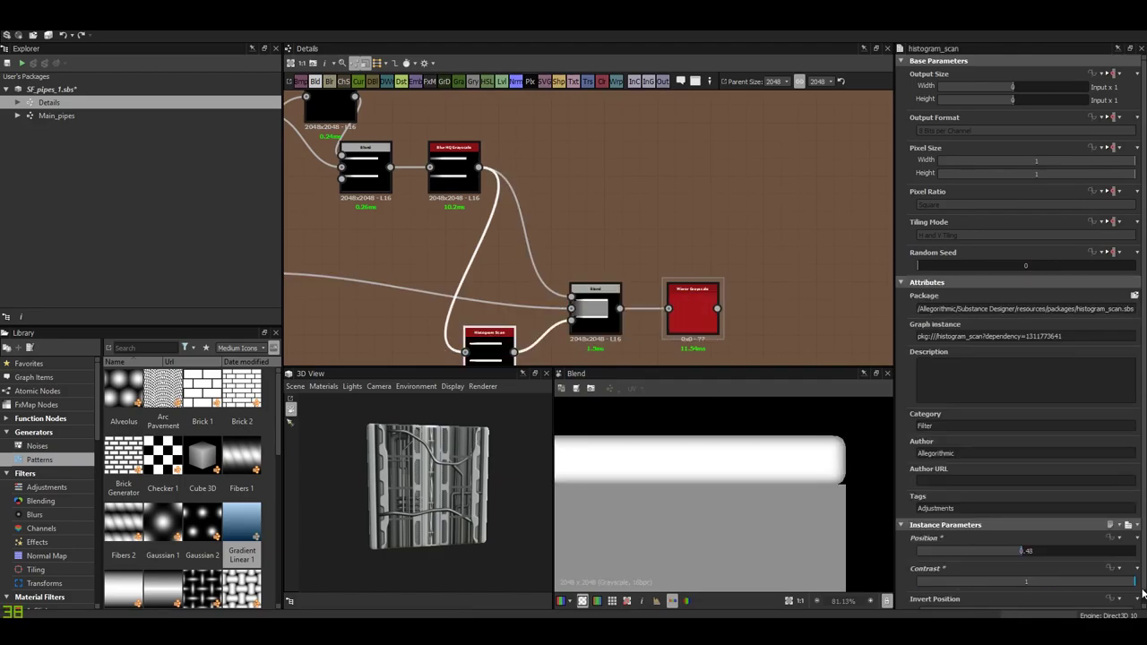
drag(1107, 550, 1087, 550)
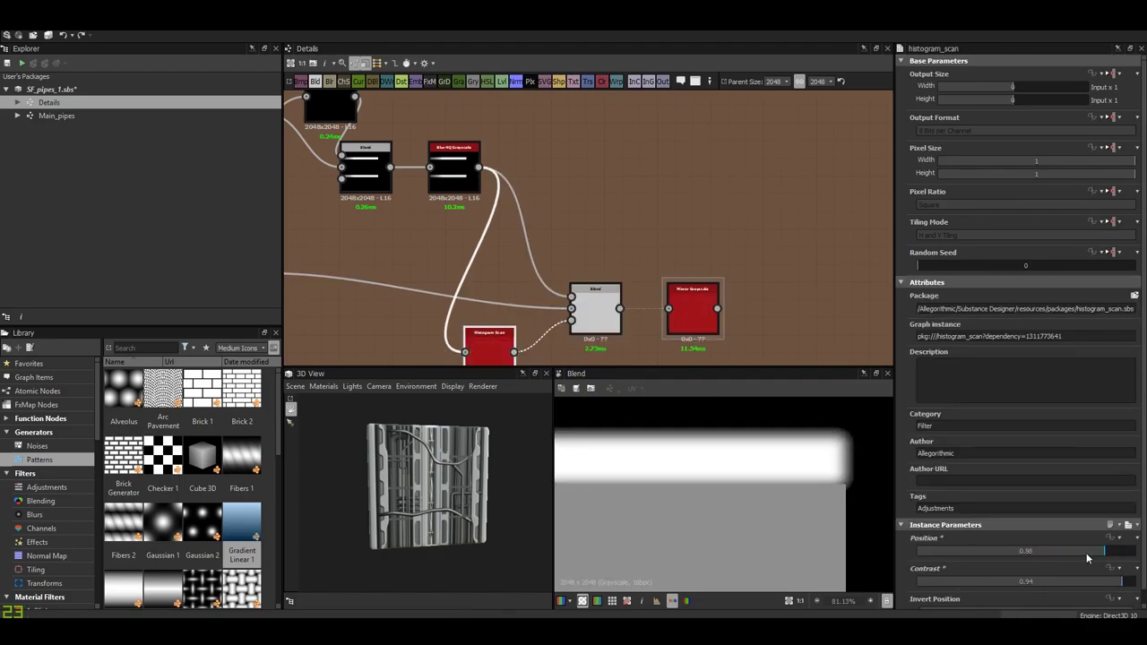
scroll(690, 471, down, 3)
scroll(689, 471, up, 2)
mouse_move(734, 535)
middle_down()
mouse_move(752, 509)
mouse_move(744, 523)
middle_up()
scroll(759, 492, down, 3)
scroll(760, 491, down, 1)
- Add a Transformation 2D after Blur HQ and preview the Mirror Grayscale output zoomed out
right_click(454, 182)
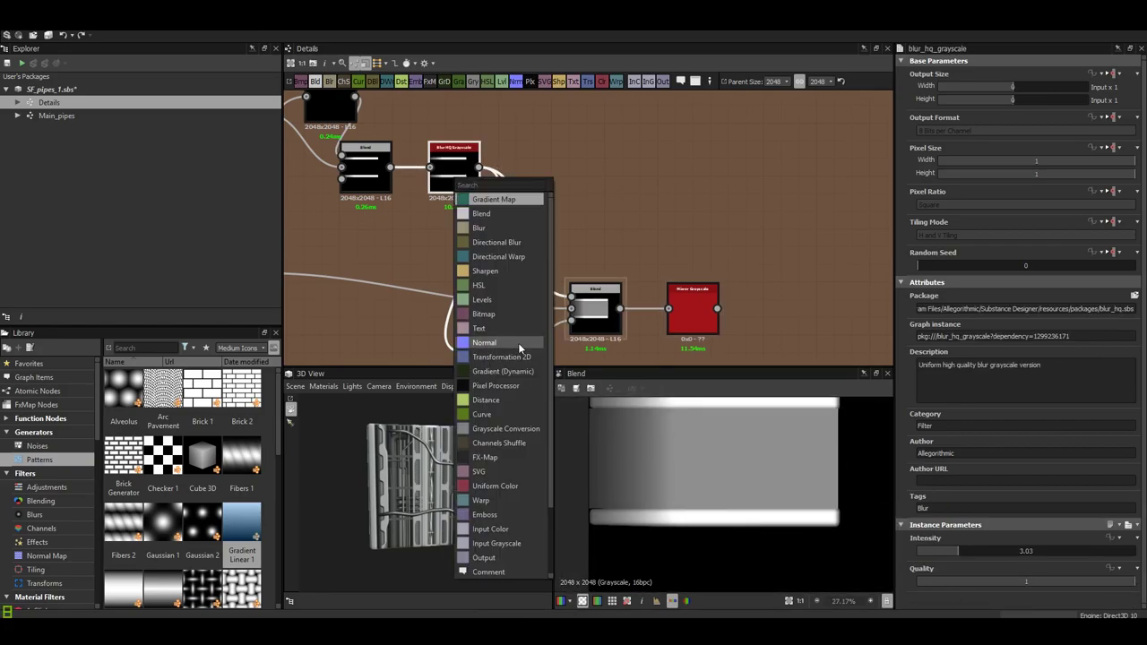
click(518, 342)
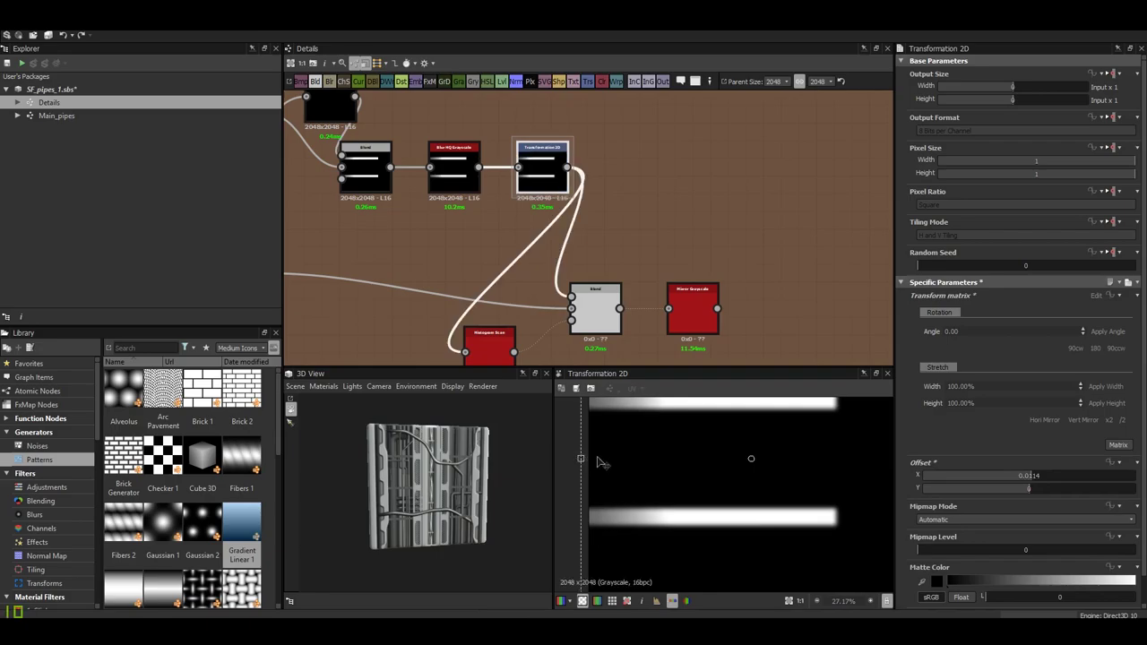
middle_drag(724, 486, 756, 494)
scroll(756, 494, down, 1)
click(678, 305)
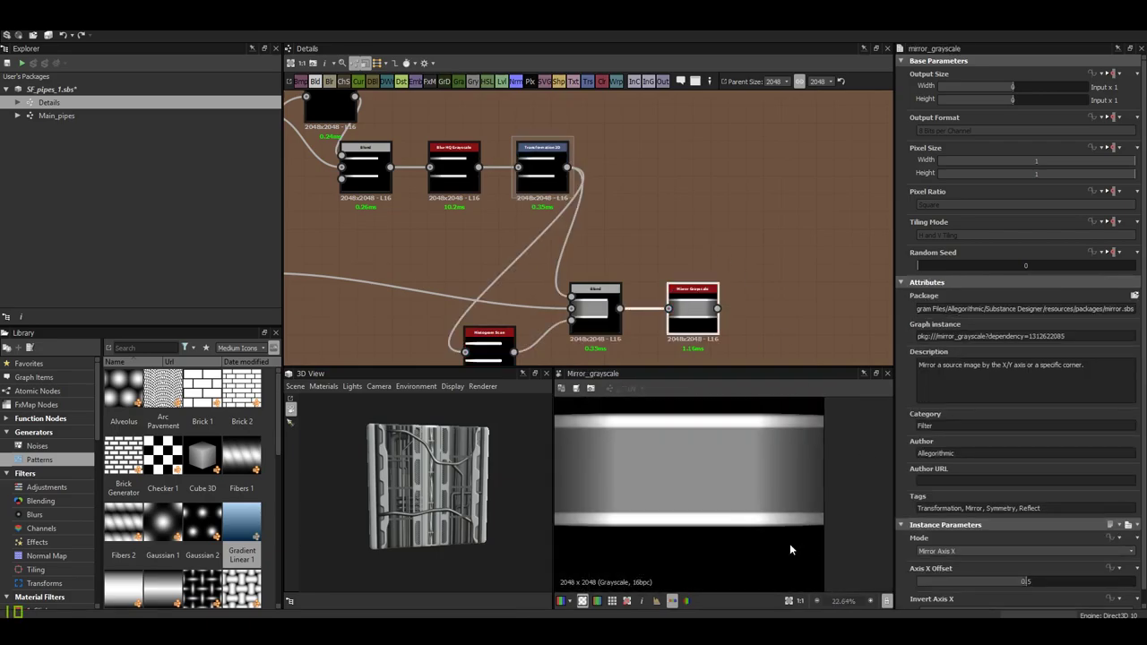
scroll(715, 488, down, 2)
middle_drag(686, 219, 671, 201)
scroll(671, 201, down, 2)
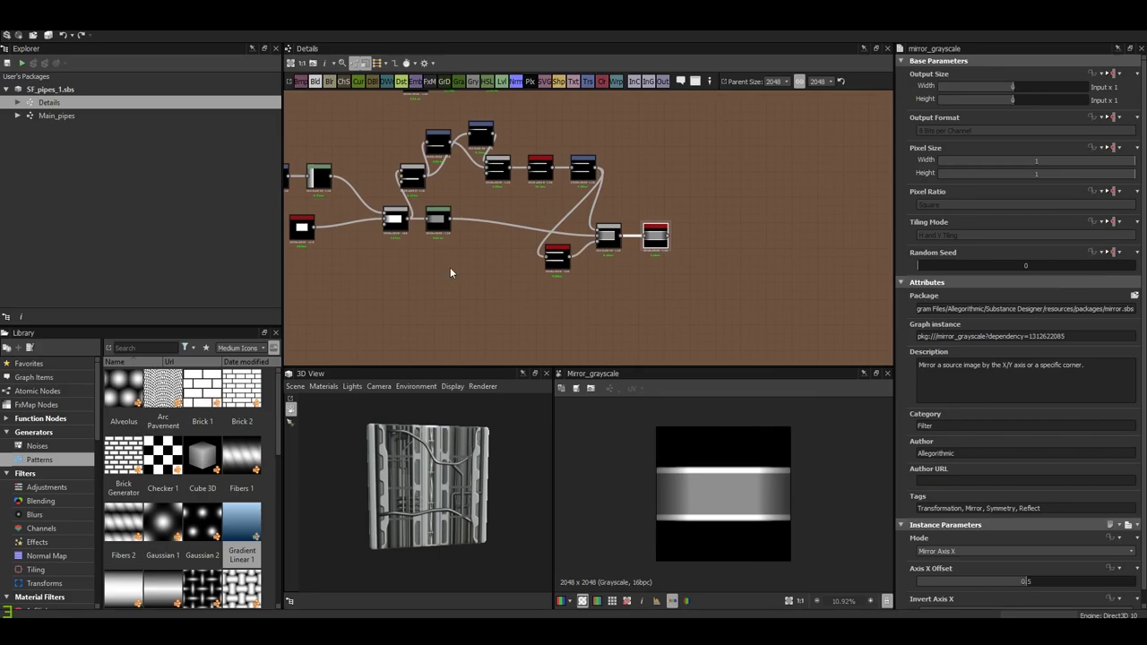
- Flatten the Shape node's rectangle to Size Y 0.2
middle_drag(450, 267, 604, 253)
scroll(604, 253, up, 3)
click(425, 249)
scroll(1001, 549, down, 3)
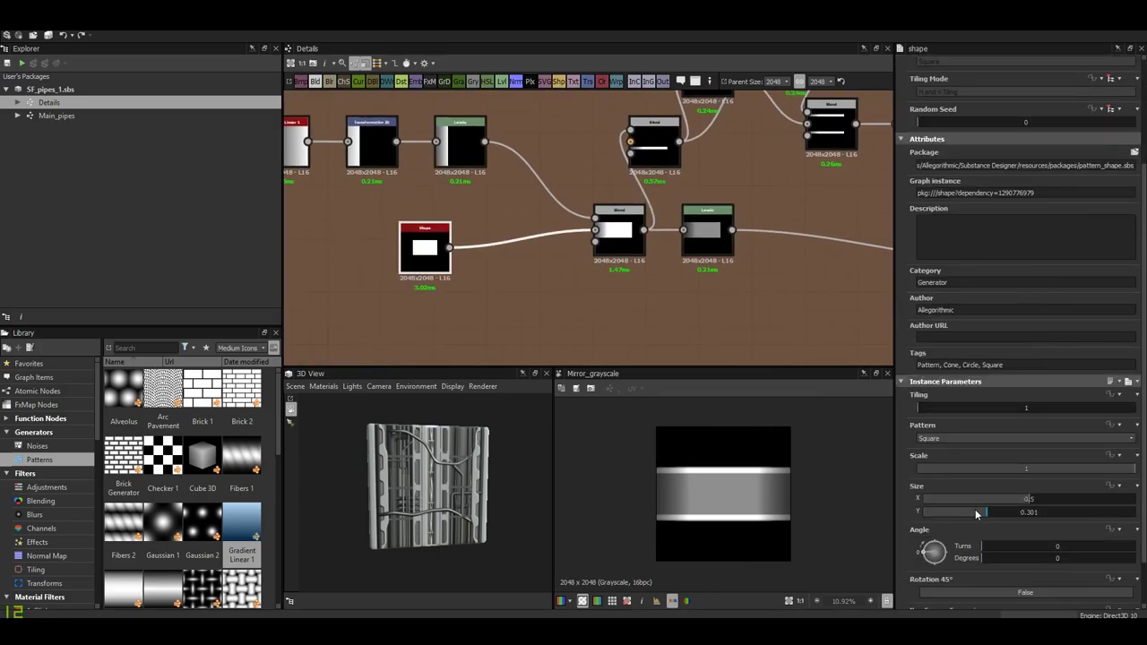
drag(978, 512, 965, 513)
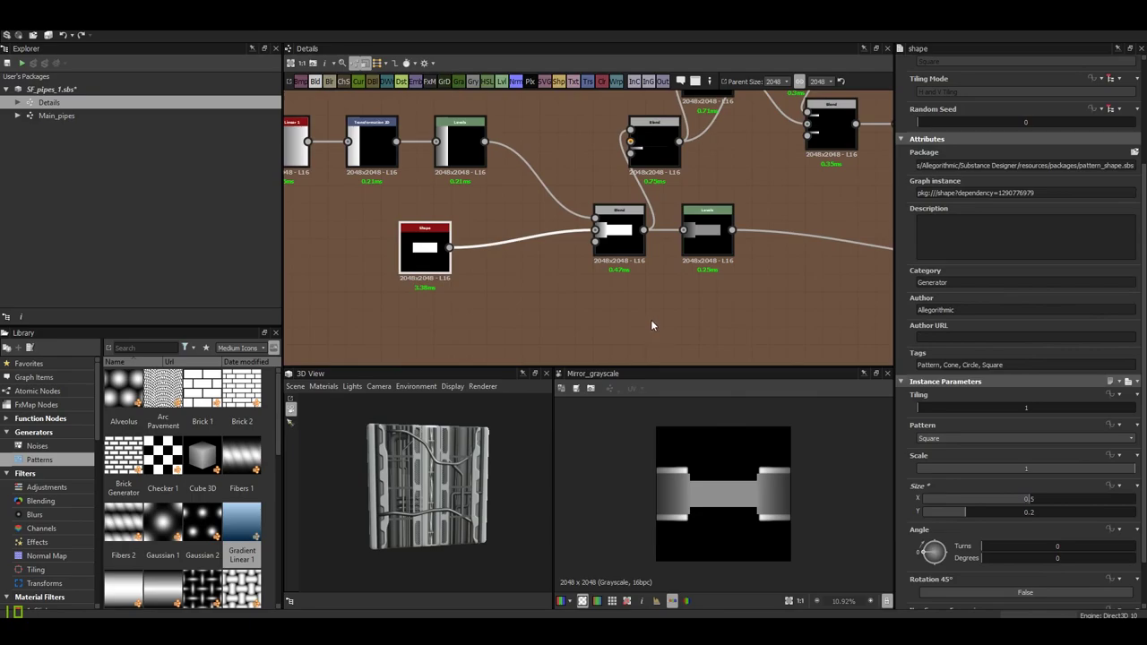
- Crop the shape-gradient Blend to Cropping Top 0.4 and Bottom 0.6005
double_click(619, 235)
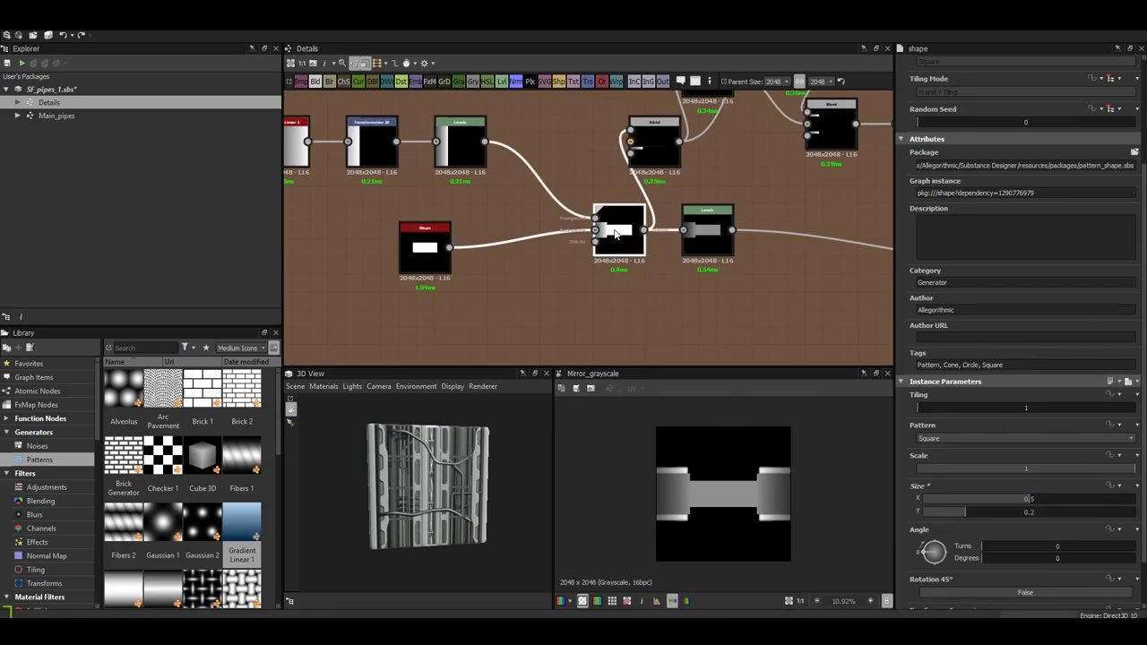
drag(1008, 431, 1018, 436)
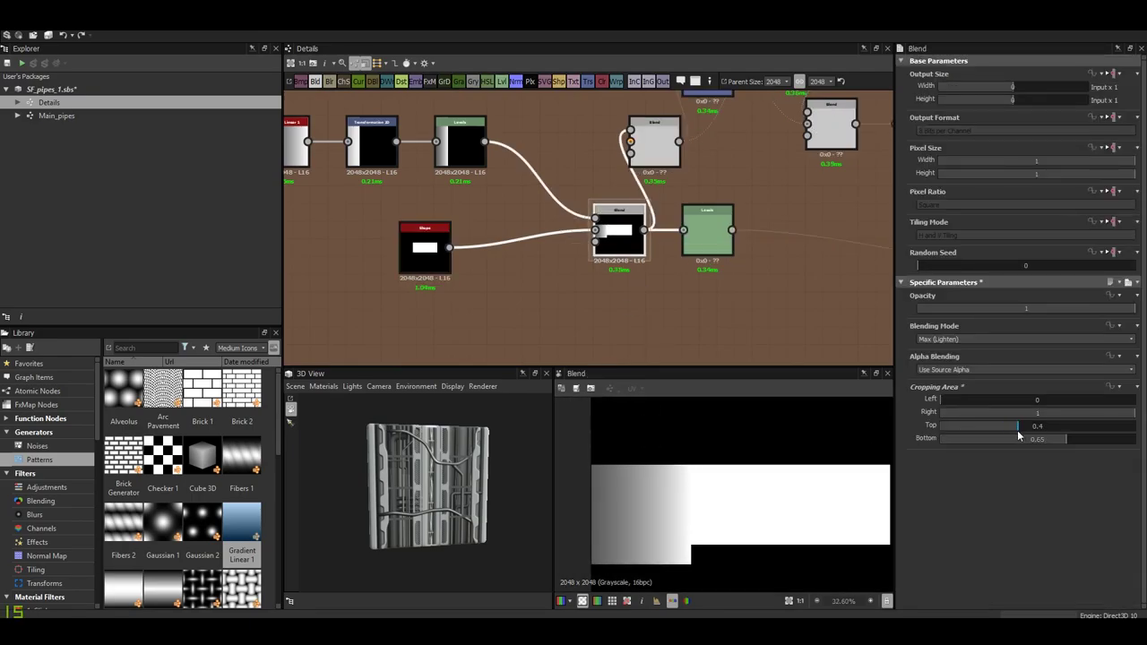
key(Return)
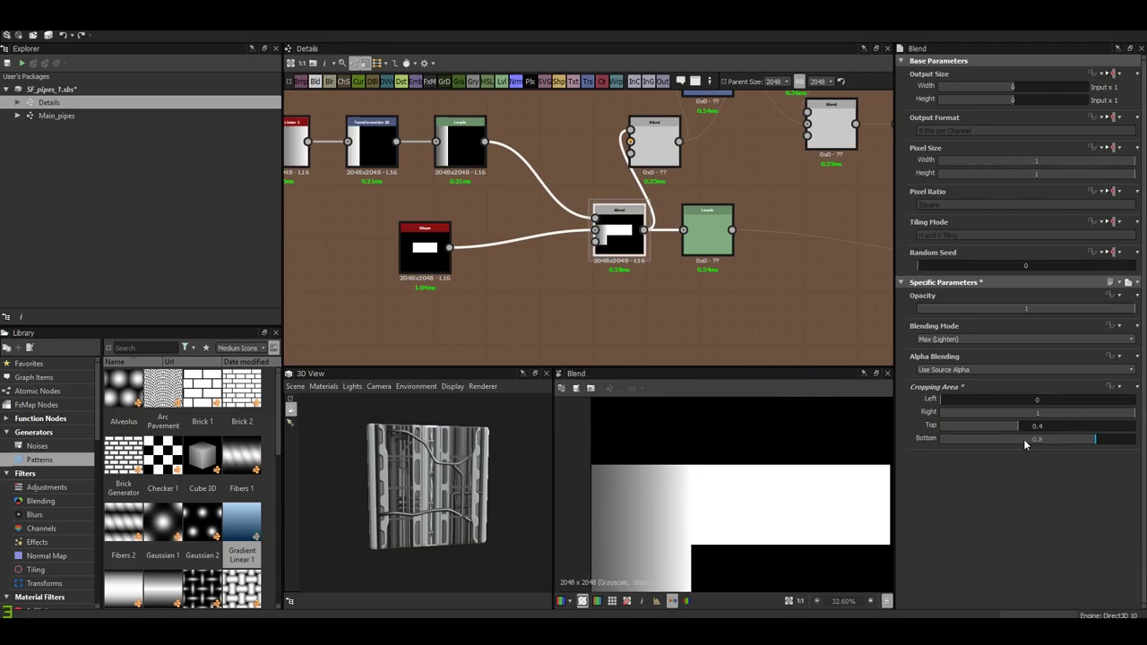
scroll(750, 500, up, 3)
scroll(737, 437, up, 2)
scroll(789, 503, up, 3)
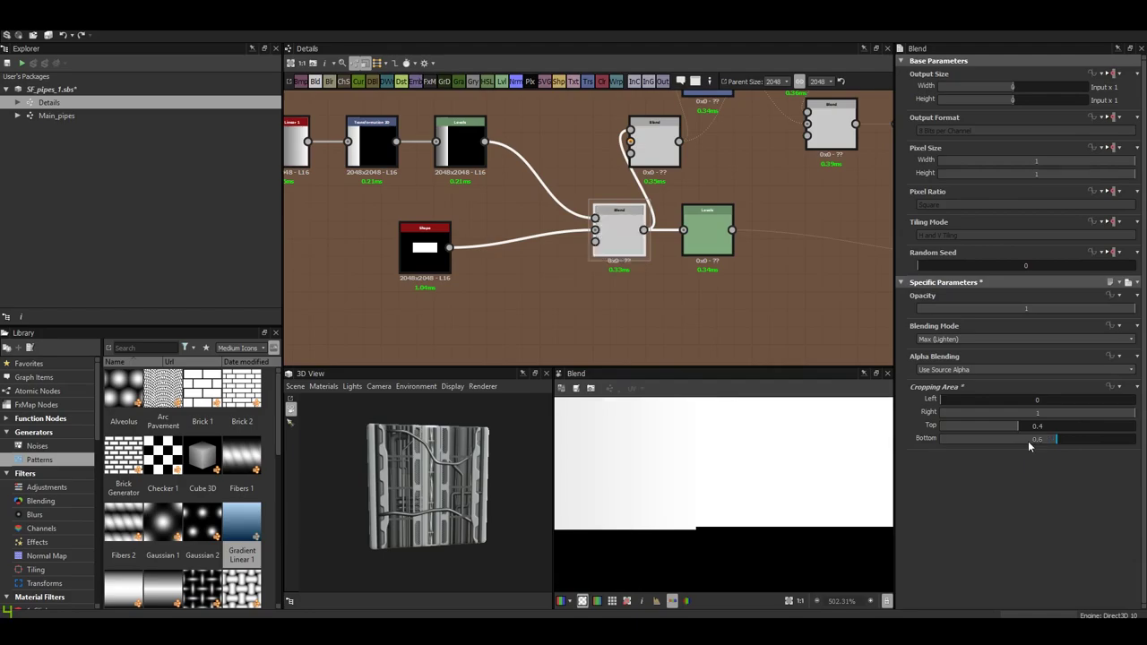
click(1030, 441)
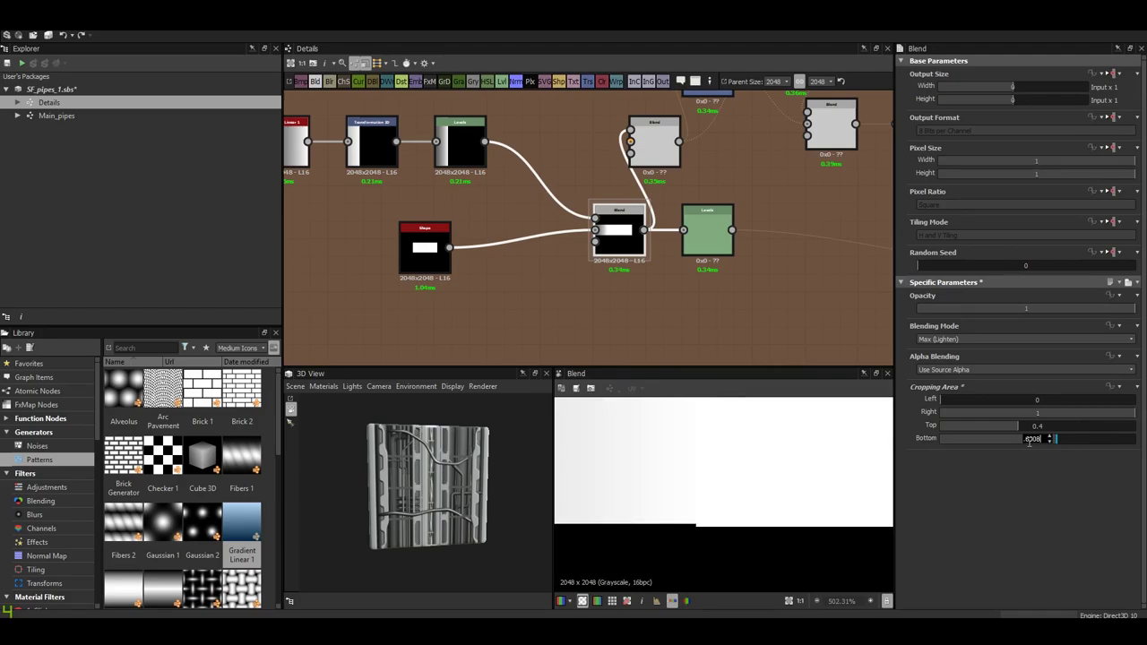
scroll(768, 502, down, 7)
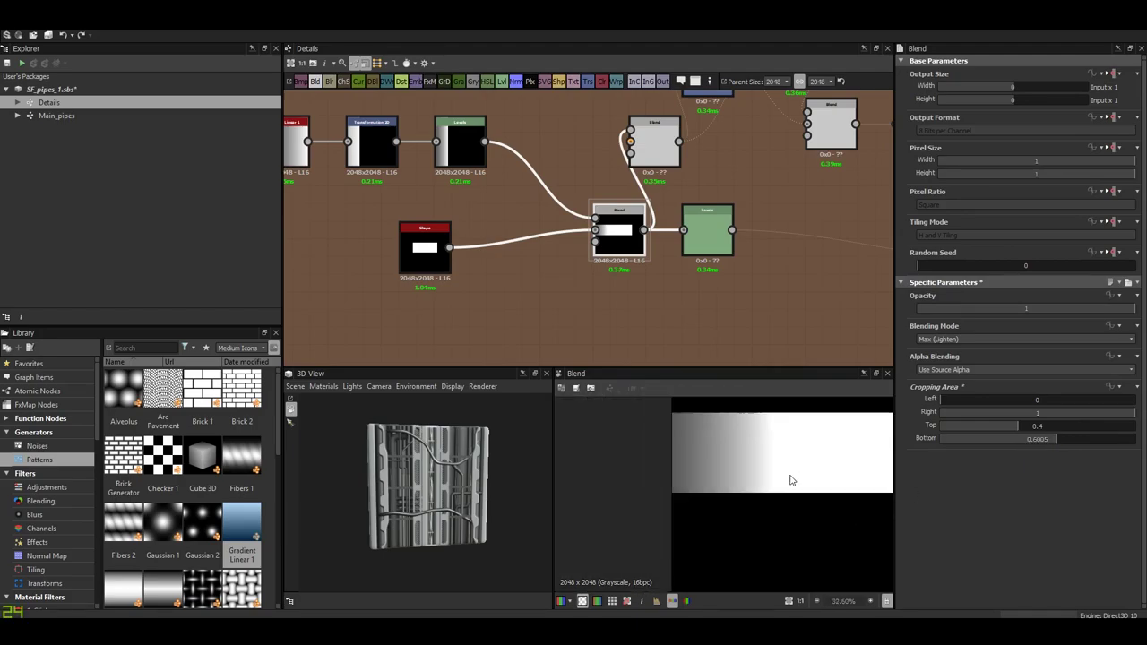
- Refine the Blend's crop top while checking the mirrored band result
middle_drag(766, 291, 632, 322)
scroll(593, 289, down, 2)
click(839, 298)
scroll(762, 287, up, 2)
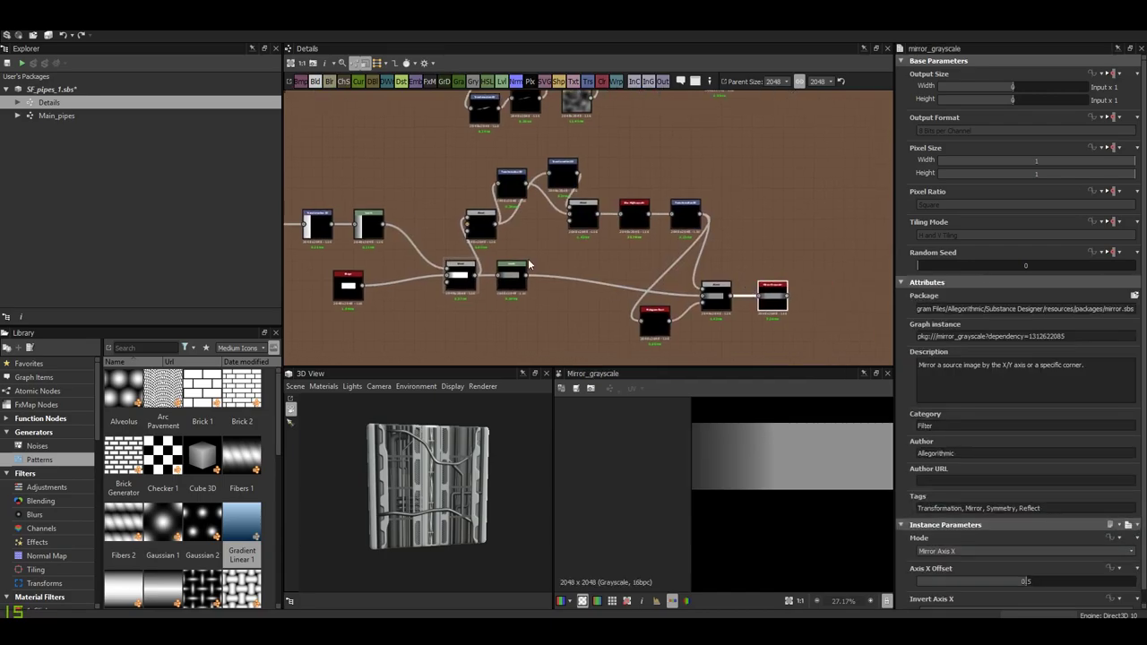
click(796, 309)
mouse_move(1044, 431)
mouse_down()
mouse_move(1019, 430)
mouse_move(1047, 434)
mouse_up()
middle_drag(879, 315, 788, 289)
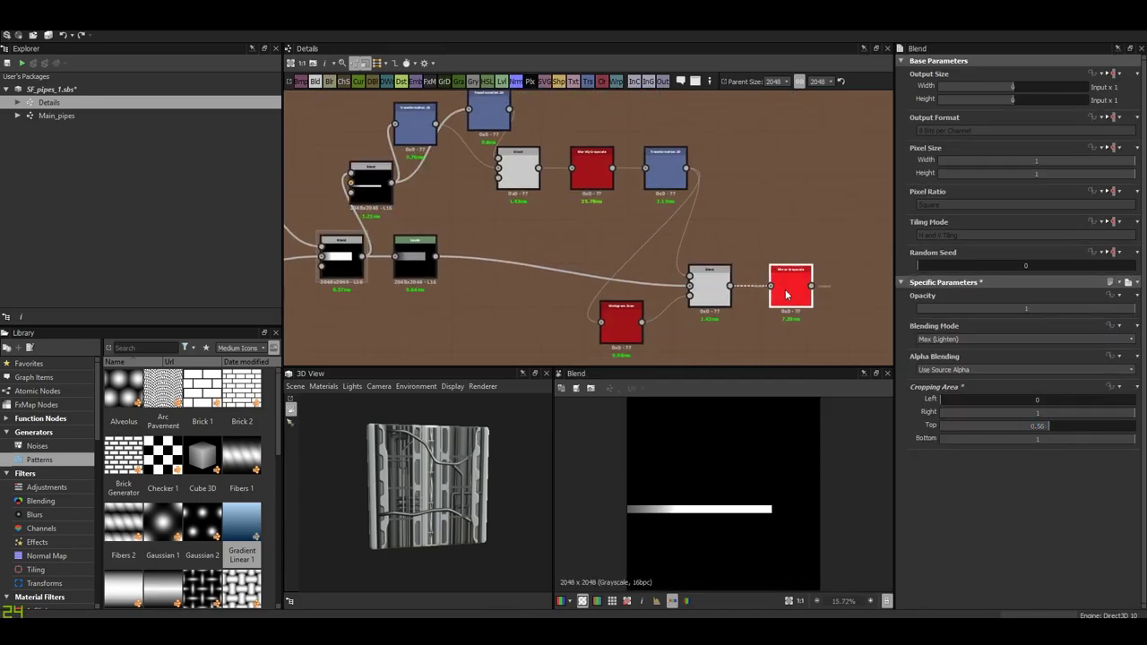
click(789, 290)
- Shift the strip vertically with Transformation 2D Offset Y 0.0427
middle_drag(481, 189, 567, 242)
click(496, 172)
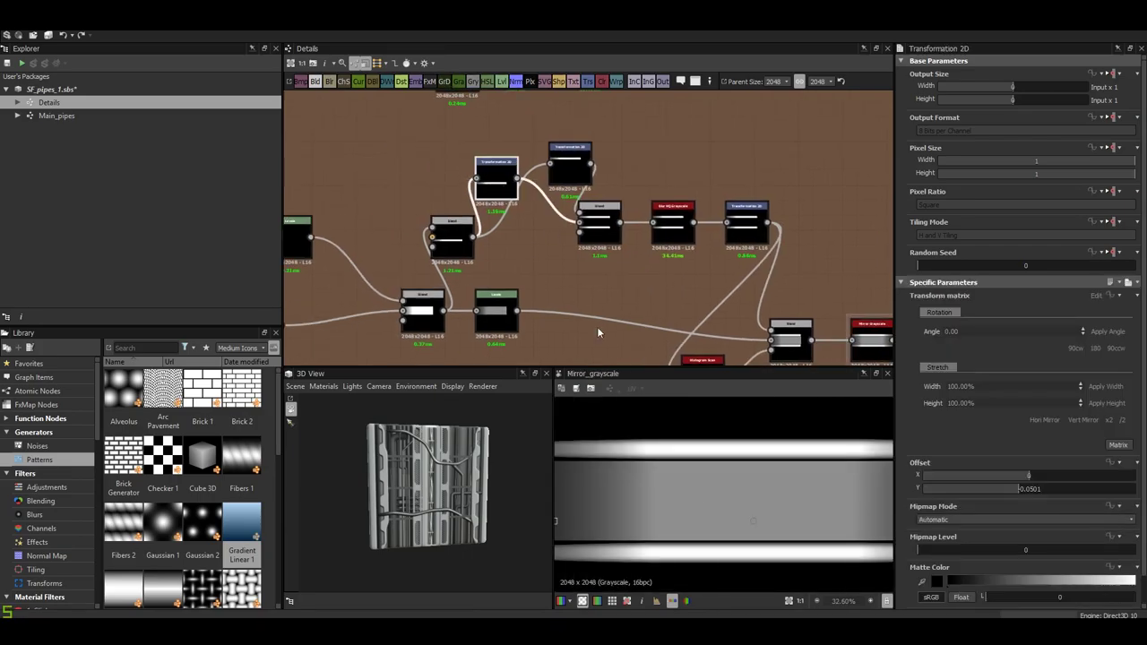
scroll(716, 528, up, 3)
drag(716, 528, 755, 458)
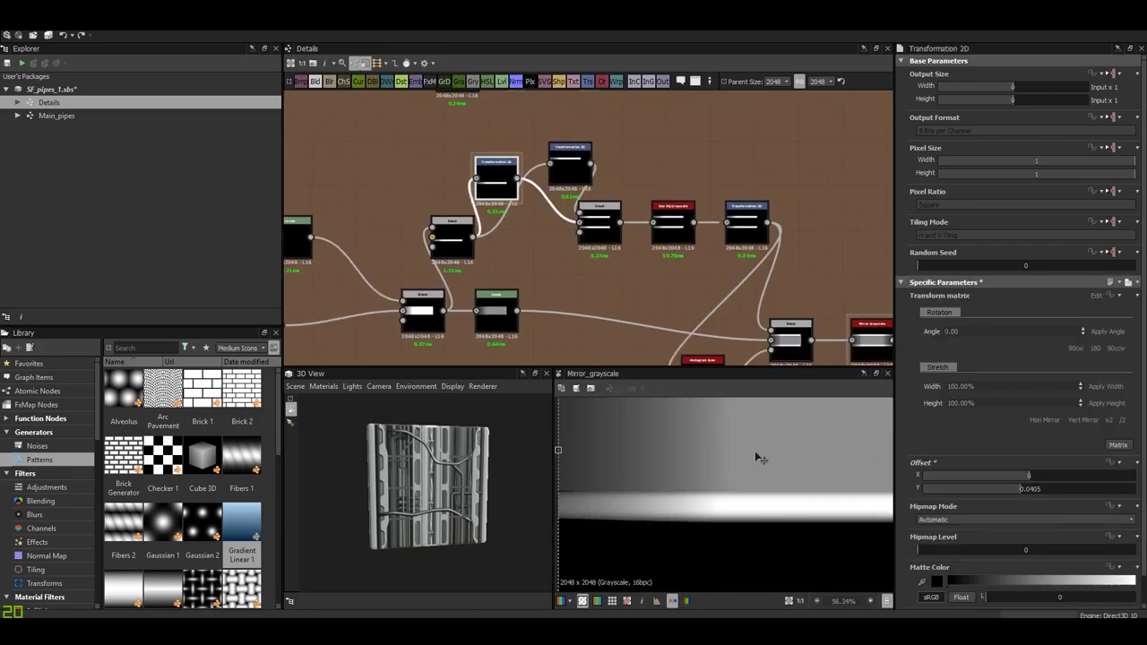
scroll(758, 464, down, 1)
drag(722, 448, 720, 451)
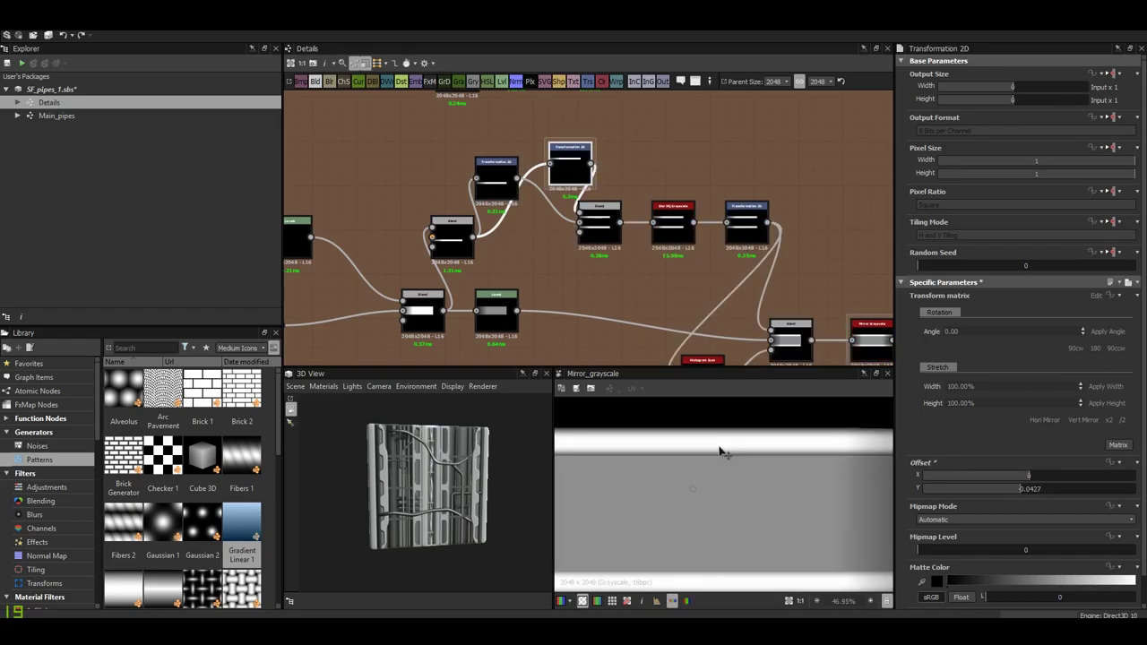
scroll(704, 543, down, 3)
scroll(704, 543, down, 3)
middle_drag(803, 229, 624, 247)
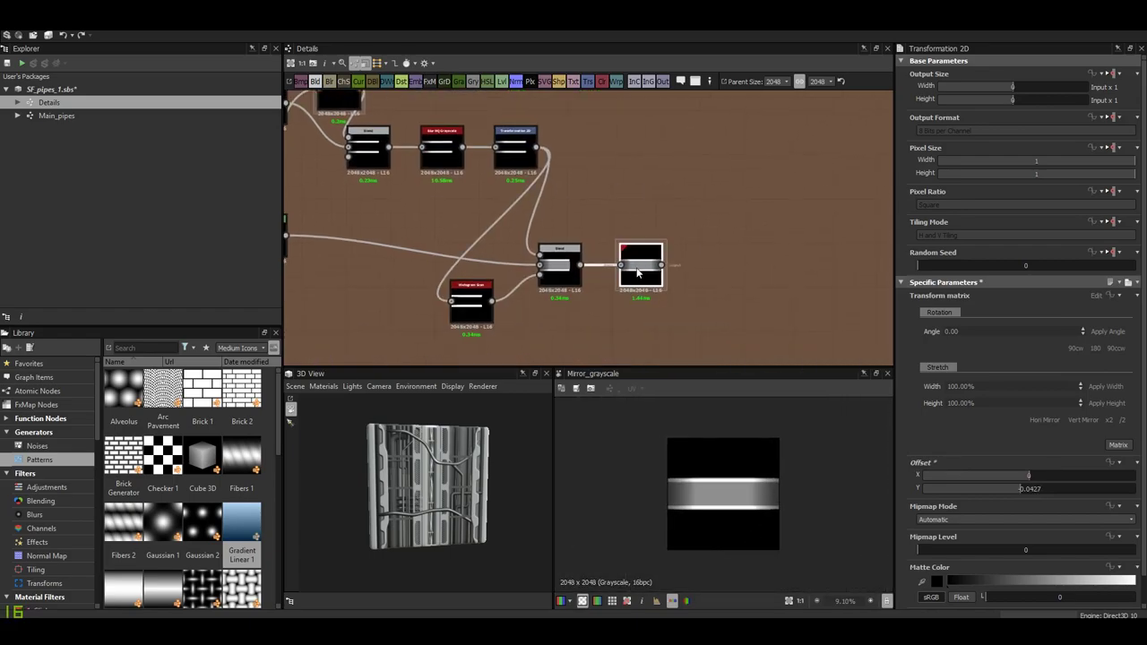
- Add a Multiply-mode Blend after the cropped Blend and widen the Small Details frame
middle_drag(565, 281, 550, 274)
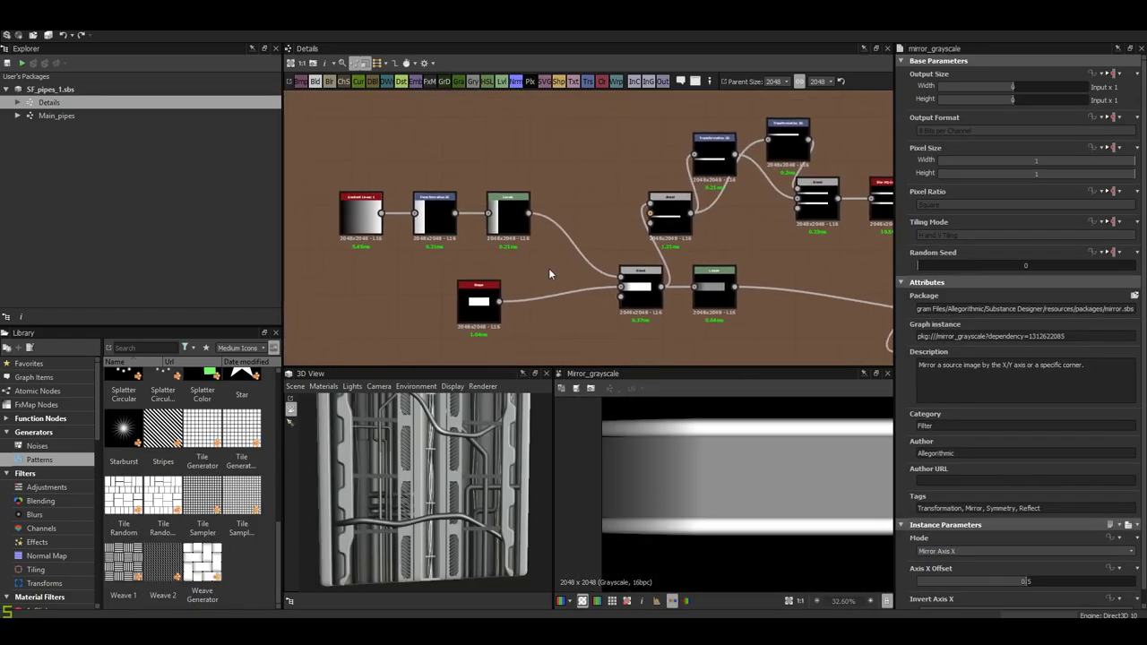
drag(512, 231, 335, 231)
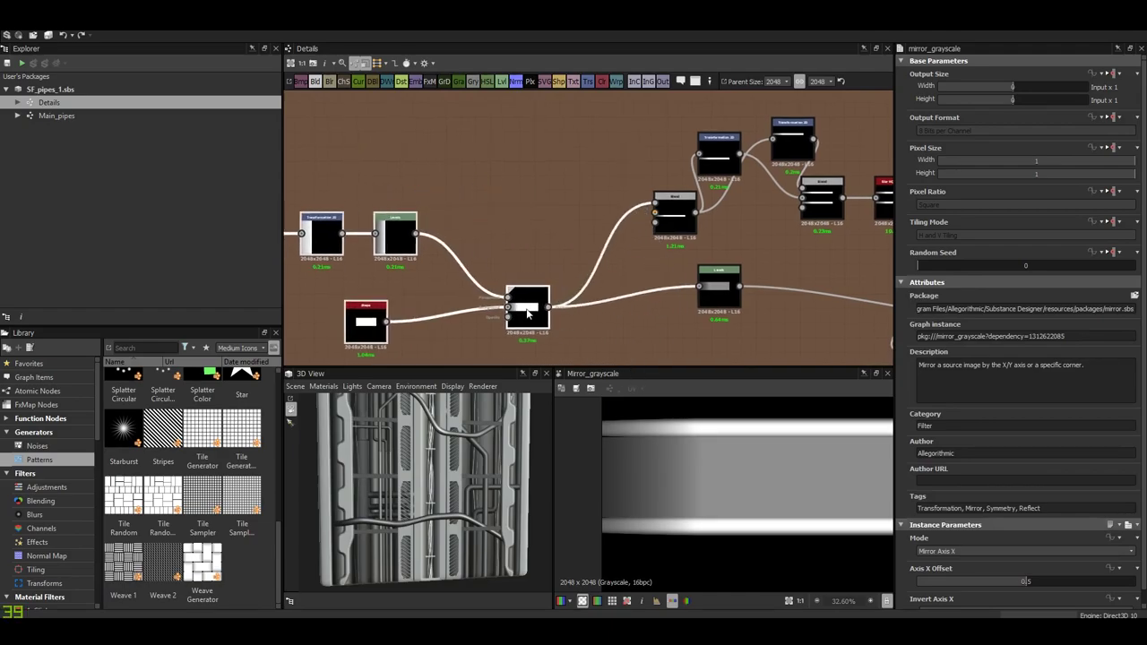
click(1022, 339)
click(951, 369)
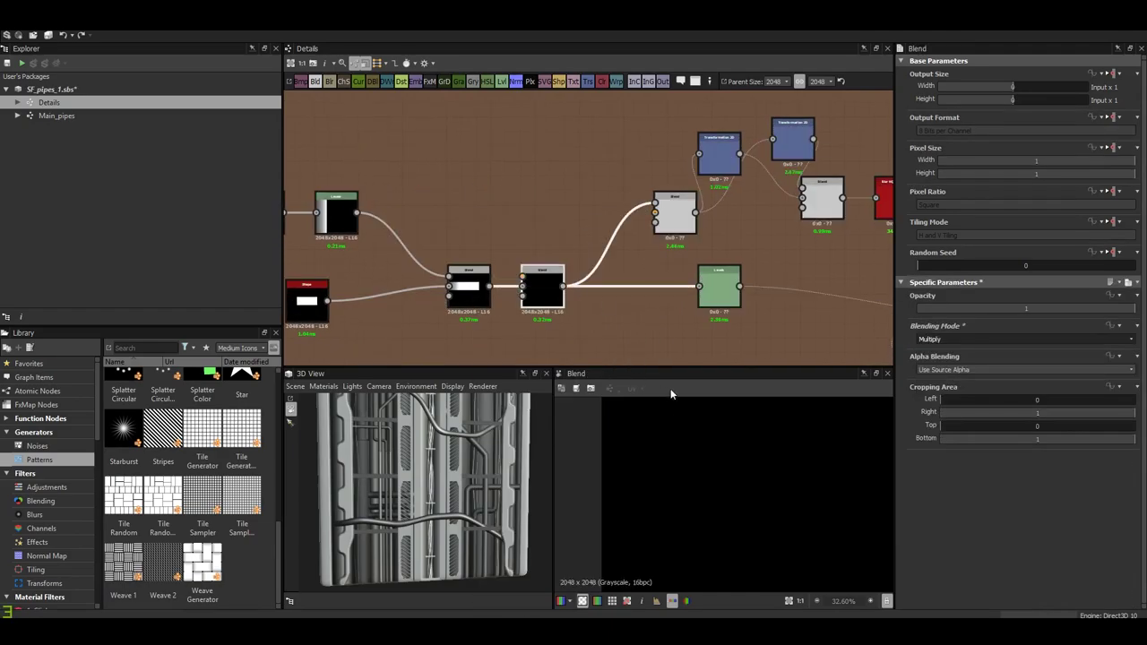
scroll(466, 267, down, 3)
drag(453, 234, 387, 234)
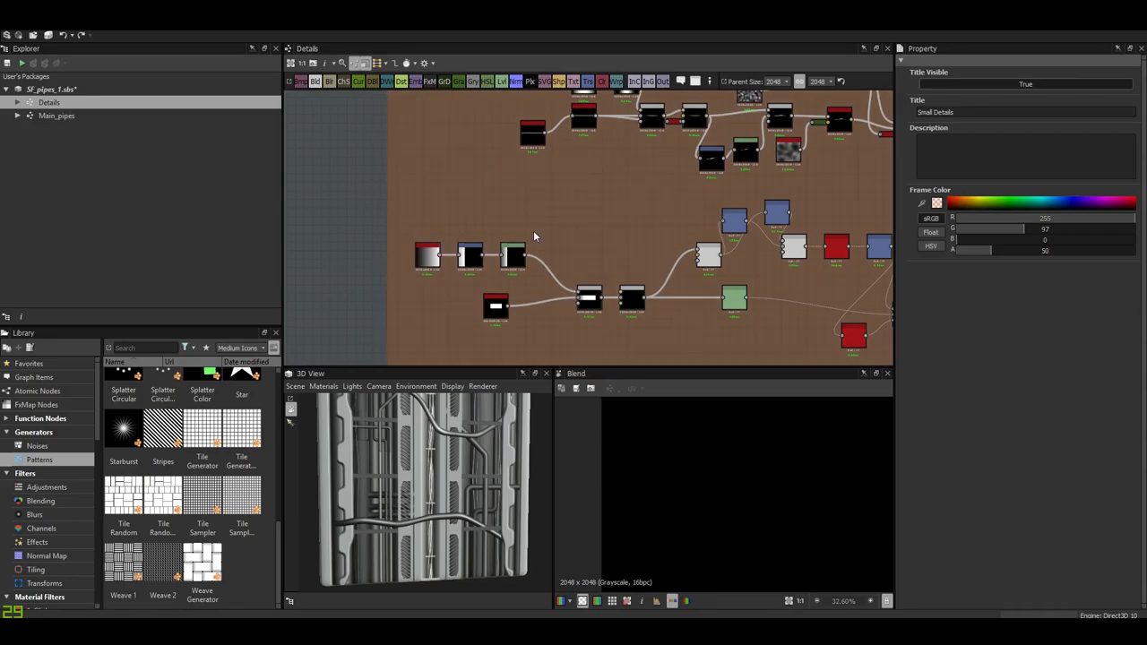
- Add a Stripes pattern node from the library to the graph
scroll(424, 495, up, 2)
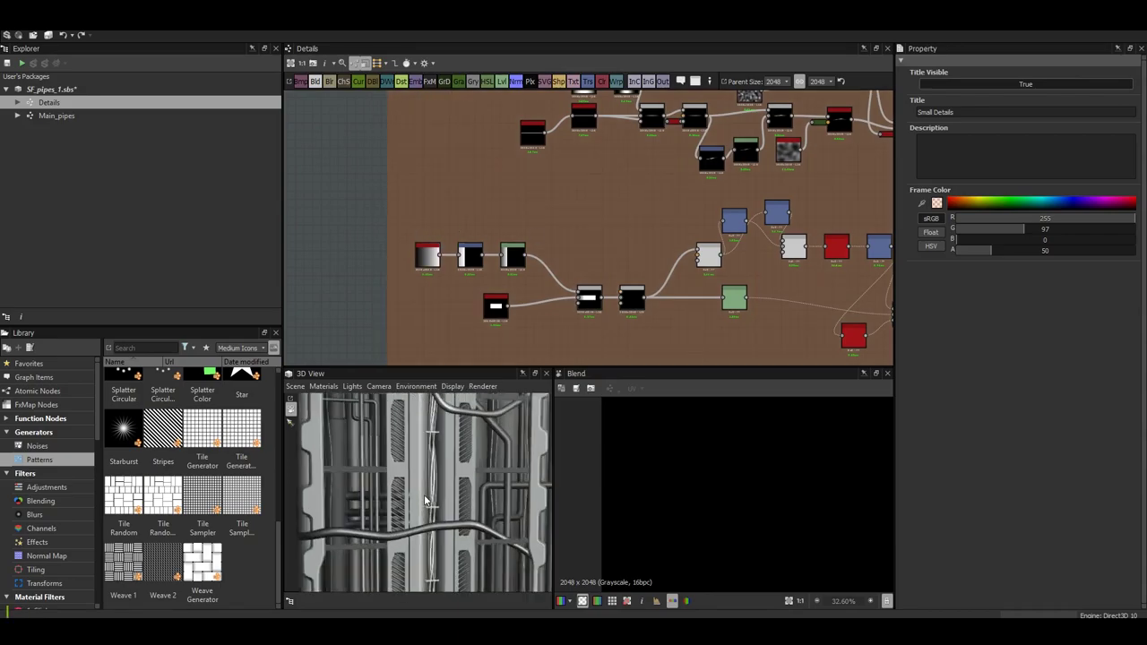
scroll(459, 489, up, 2)
scroll(463, 490, up, 3)
scroll(430, 491, up, 2)
mouse_move(430, 488)
mouse_down()
mouse_move(432, 558)
mouse_move(441, 503)
mouse_up()
scroll(441, 509, down, 3)
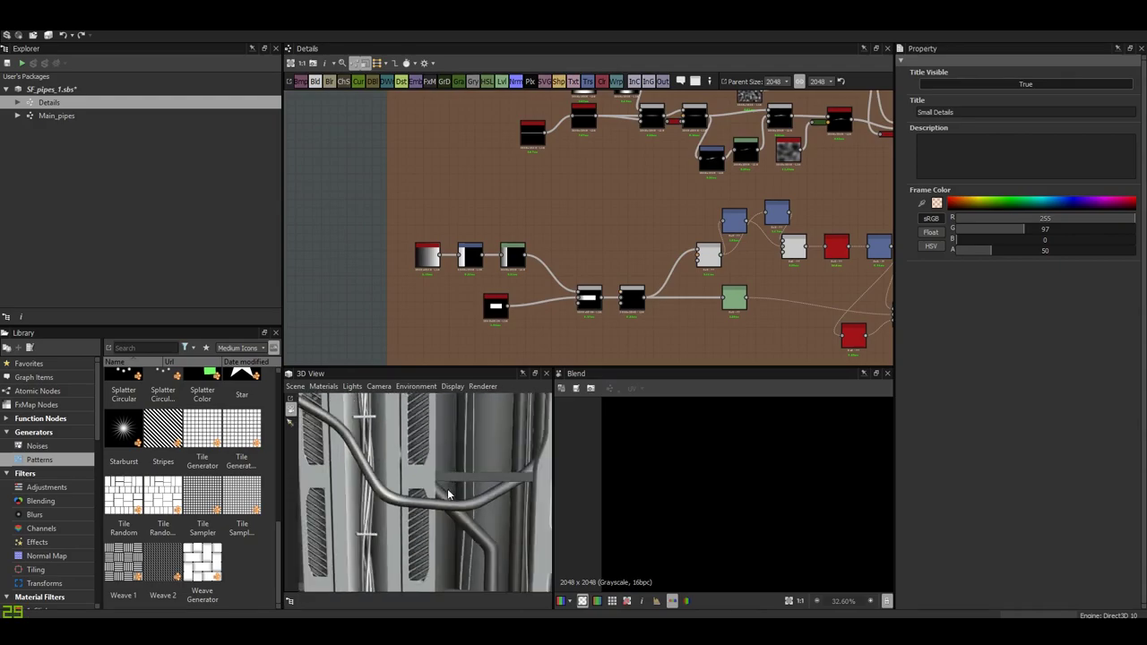
scroll(441, 509, down, 2)
middle_drag(547, 229, 530, 218)
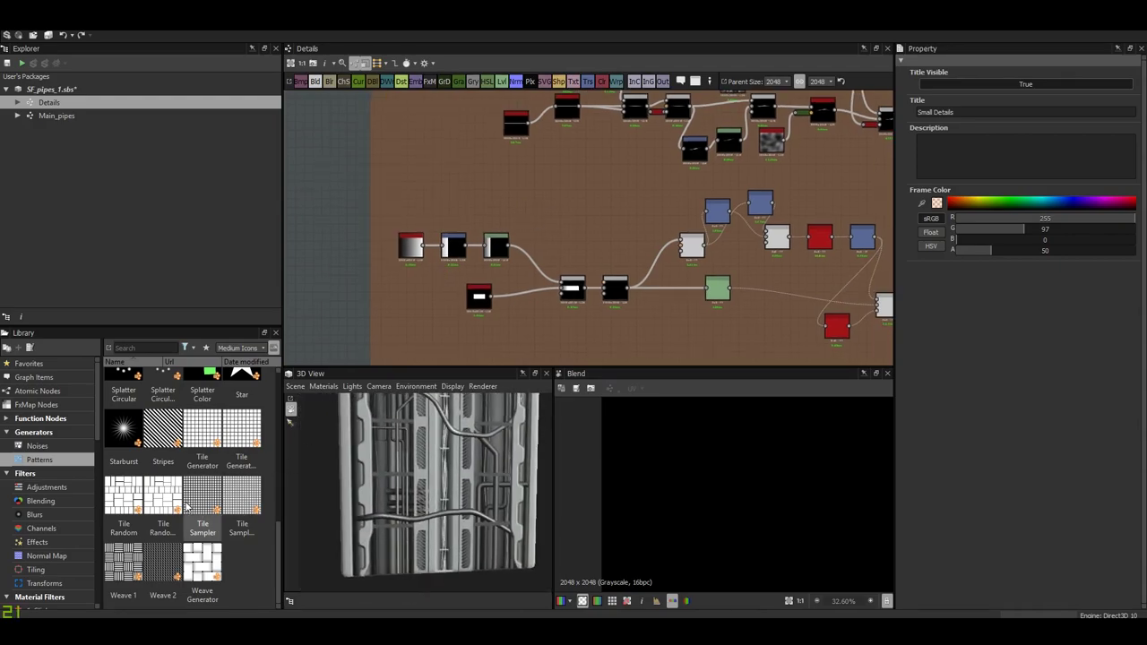
drag(163, 428, 502, 173)
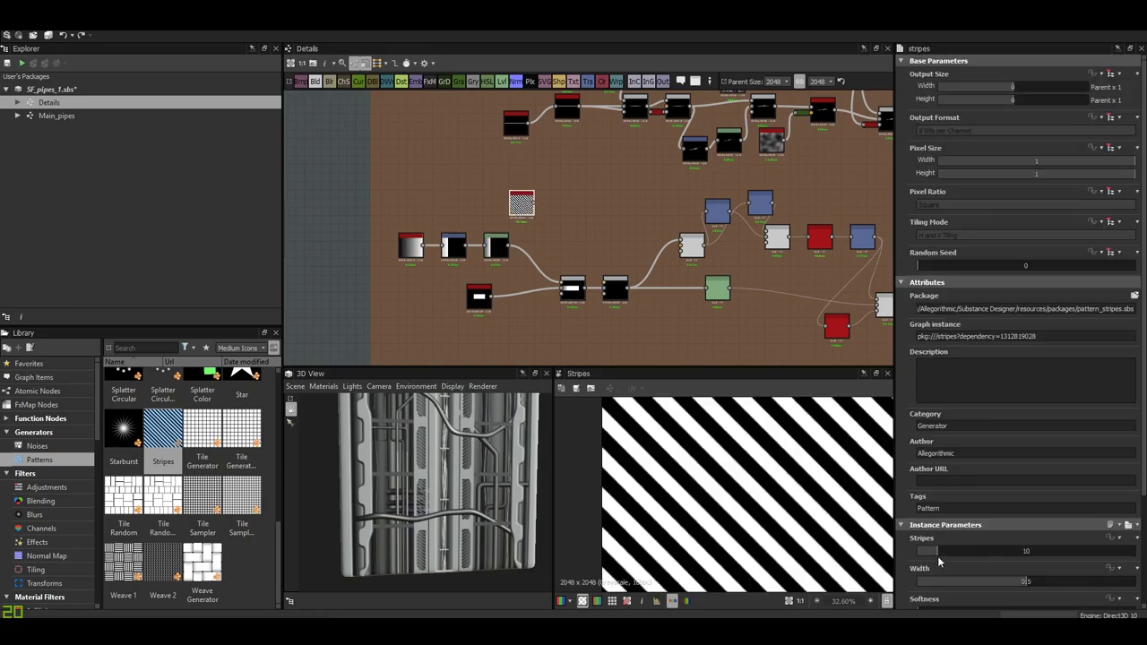
- Set the Stripes to 55 stripes, width 0.74 and shift 0
mouse_move(1013, 582)
mouse_down()
mouse_move(1053, 584)
mouse_move(953, 582)
mouse_up()
scroll(999, 572, down, 3)
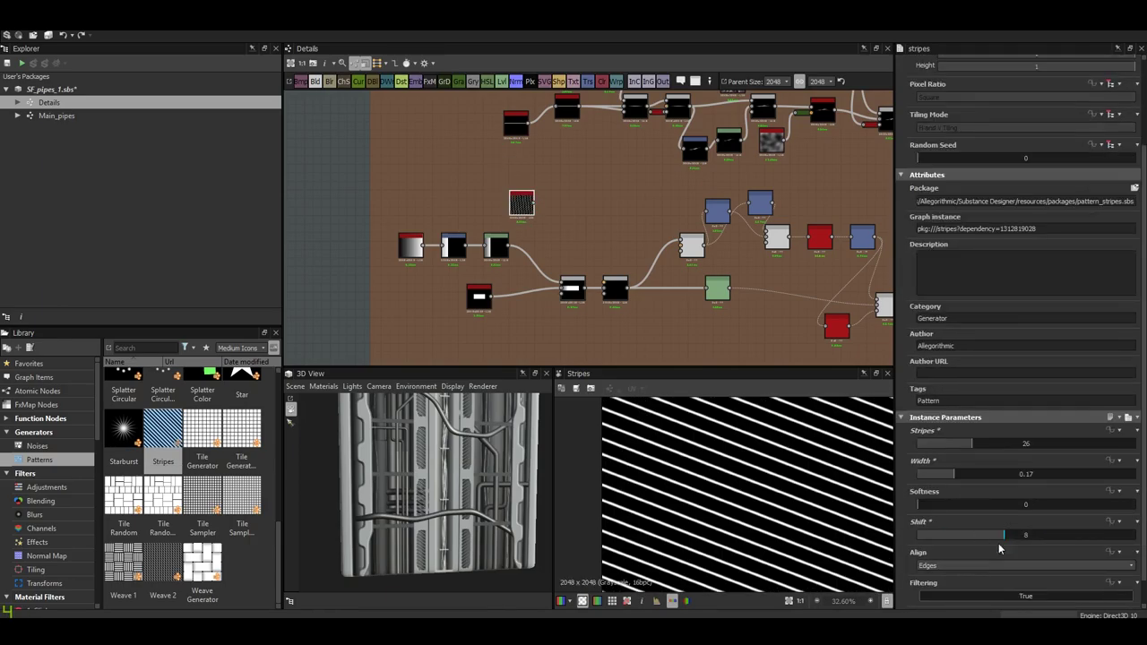
drag(1002, 535, 917, 535)
scroll(782, 515, up, 2)
drag(937, 475, 1082, 483)
drag(971, 443, 1034, 443)
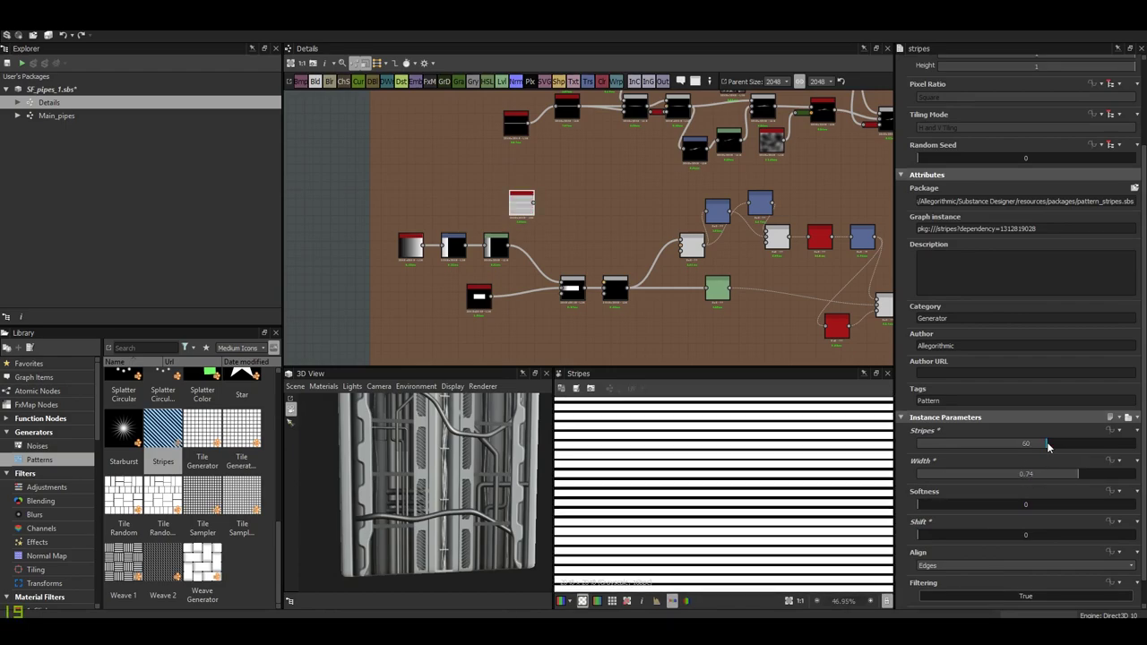
scroll(723, 493, down, 5)
- Turn the stripes vertical with a Transformation 2D rotated 90°
middle_drag(569, 227, 600, 257)
scroll(599, 257, up, 2)
scroll(1028, 544, down, 1)
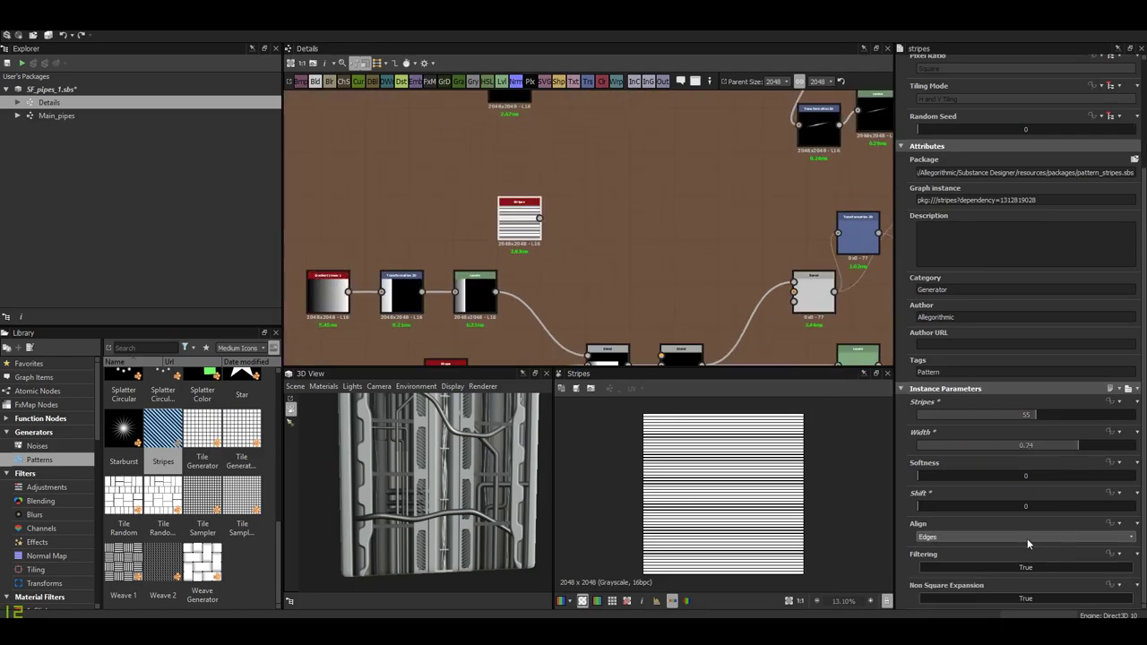
drag(522, 224, 345, 193)
drag(363, 189, 395, 190)
click(397, 366)
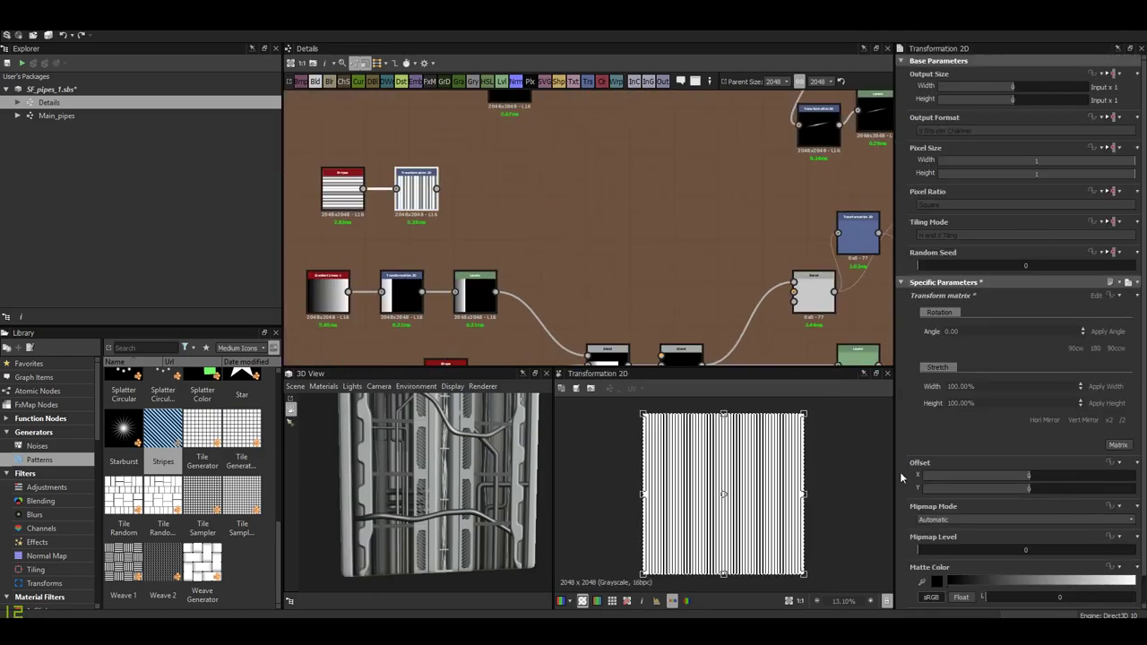
- Multiply the vertical stripes with the gradient mask using a new Blend node
scroll(613, 246, up, 1)
click(314, 81)
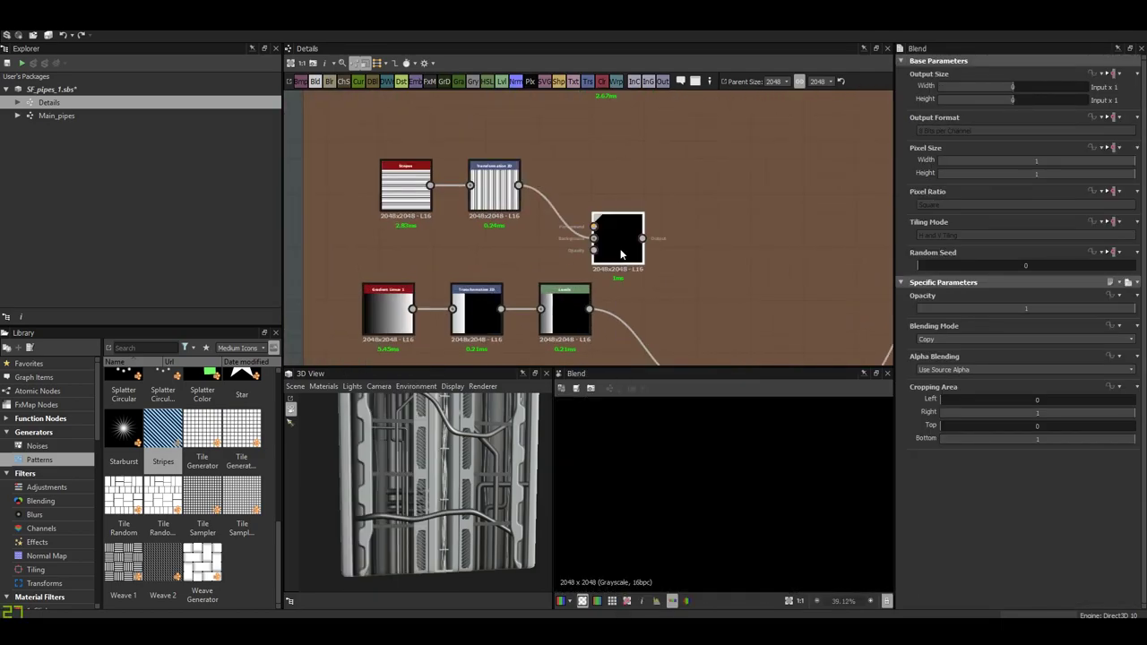
drag(615, 241, 705, 259)
drag(589, 309, 685, 257)
click(985, 339)
click(986, 375)
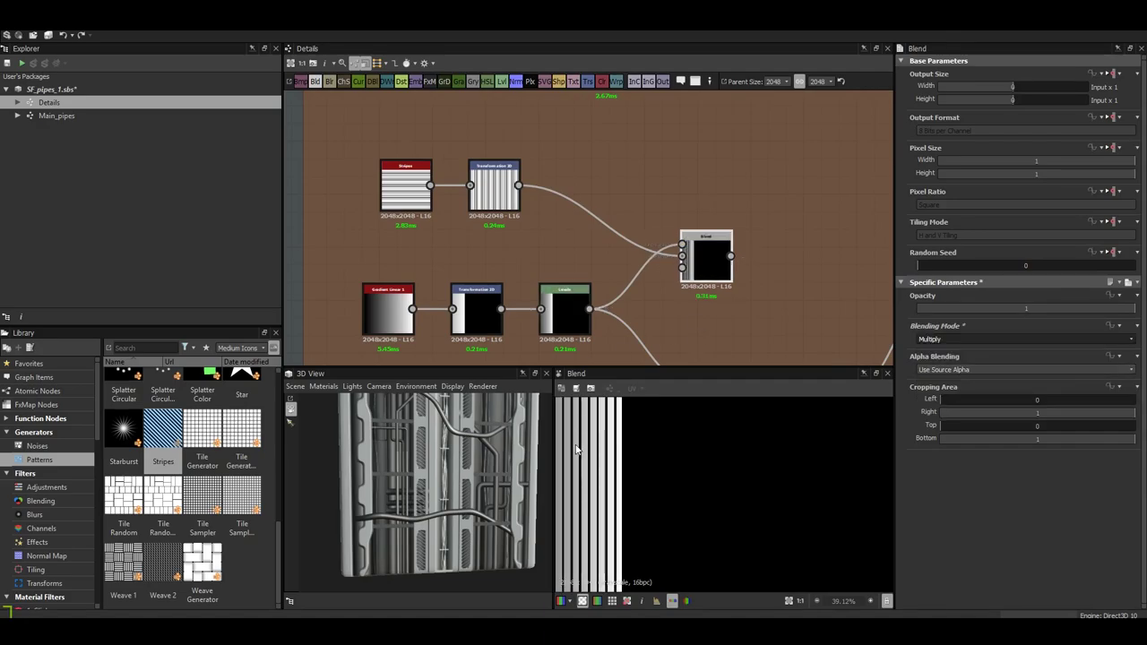
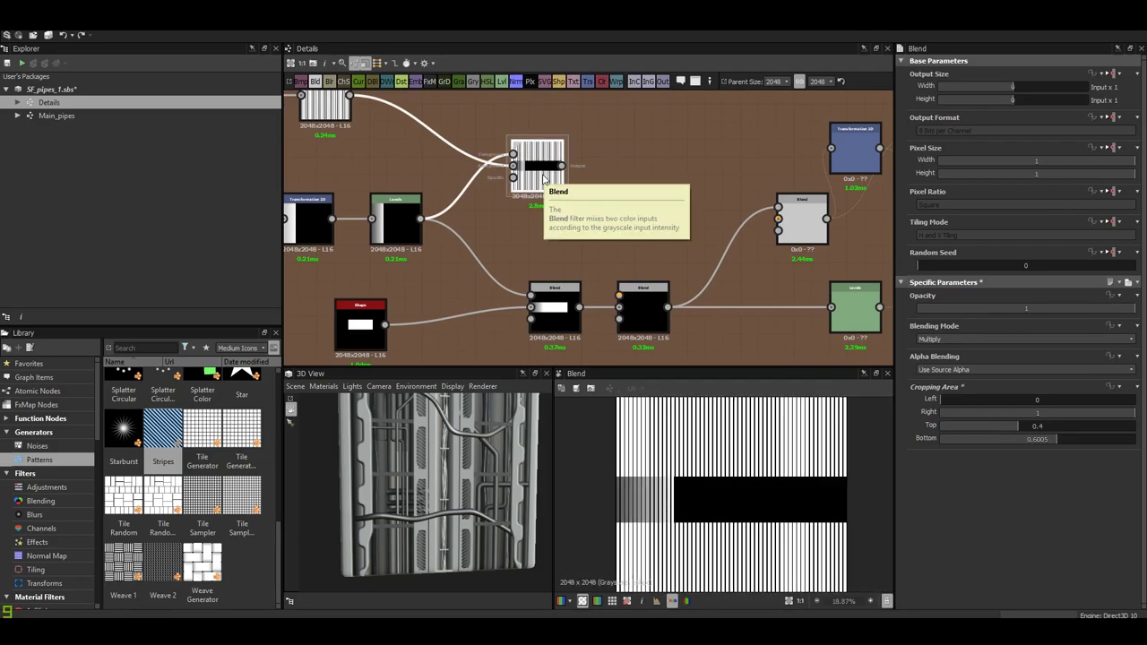
- Feed the top Blend result into the second Blend and lower its opacity to 0.43
middle_drag(399, 143, 500, 209)
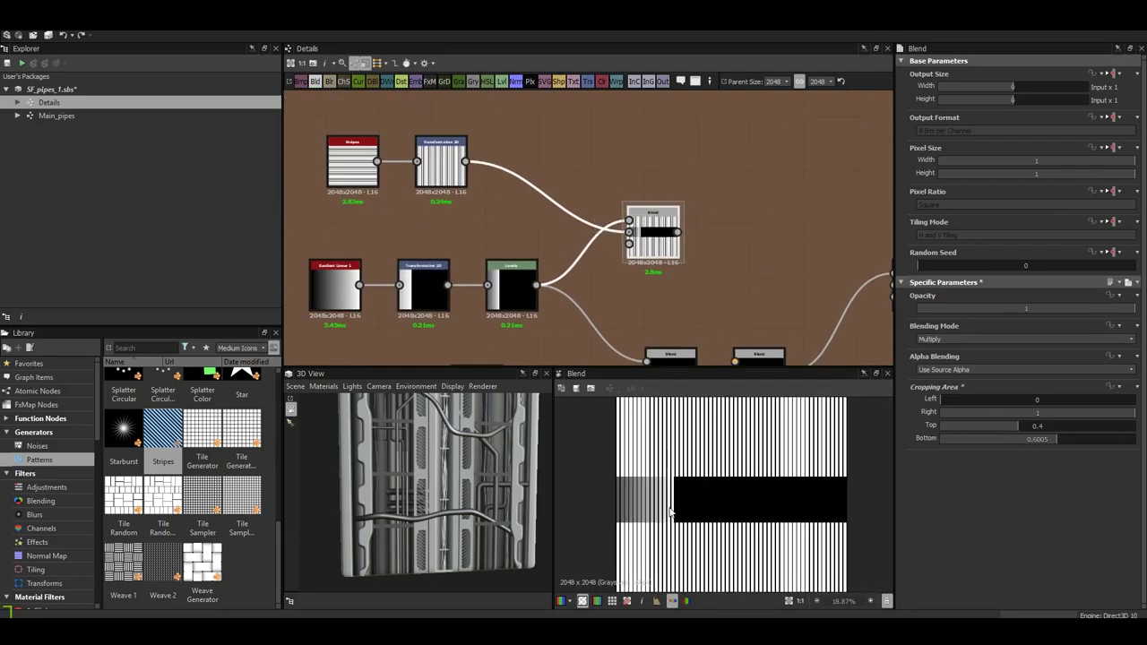
scroll(670, 511, up, 3)
middle_drag(531, 213, 506, 176)
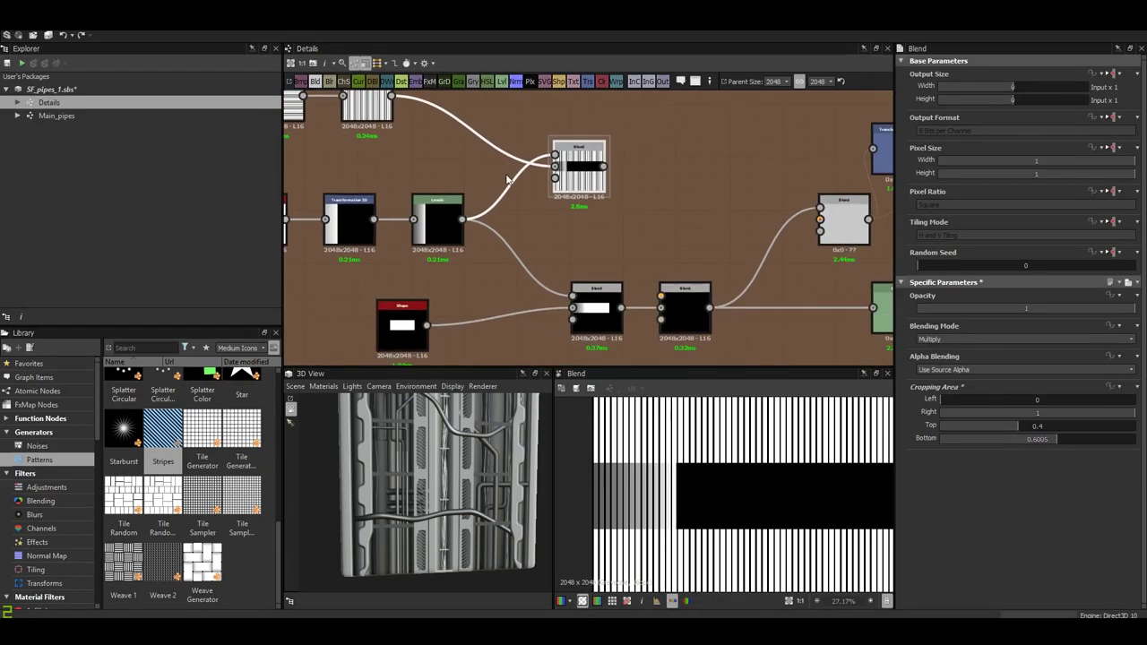
scroll(708, 589, up, 1)
click(661, 311)
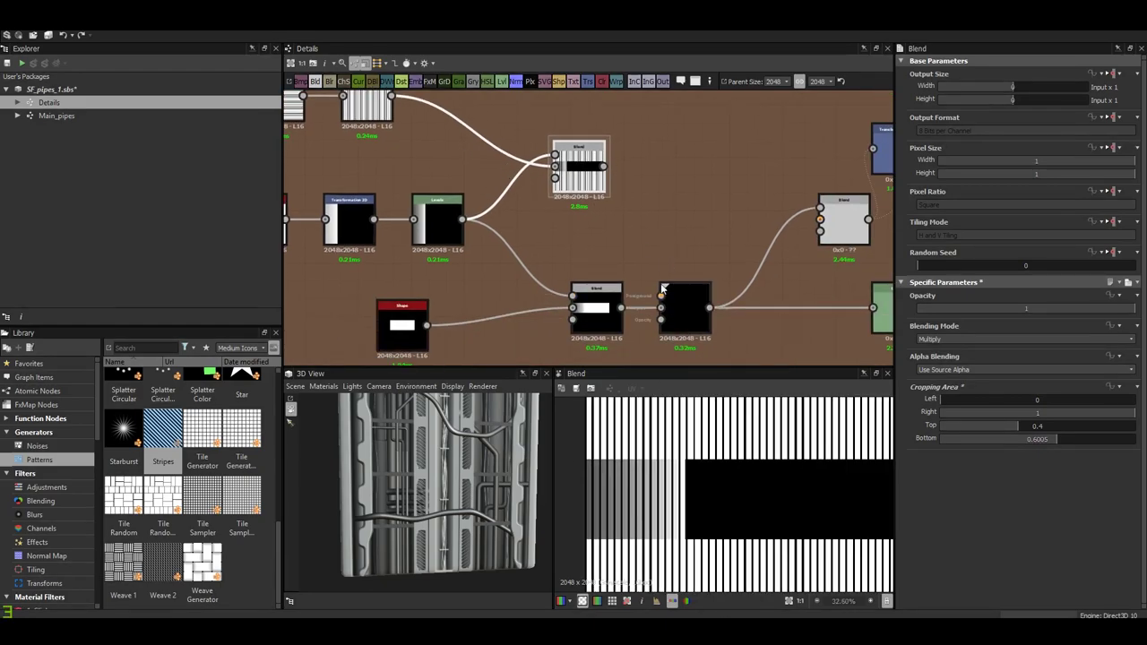
click(967, 341)
click(950, 367)
drag(644, 240, 676, 311)
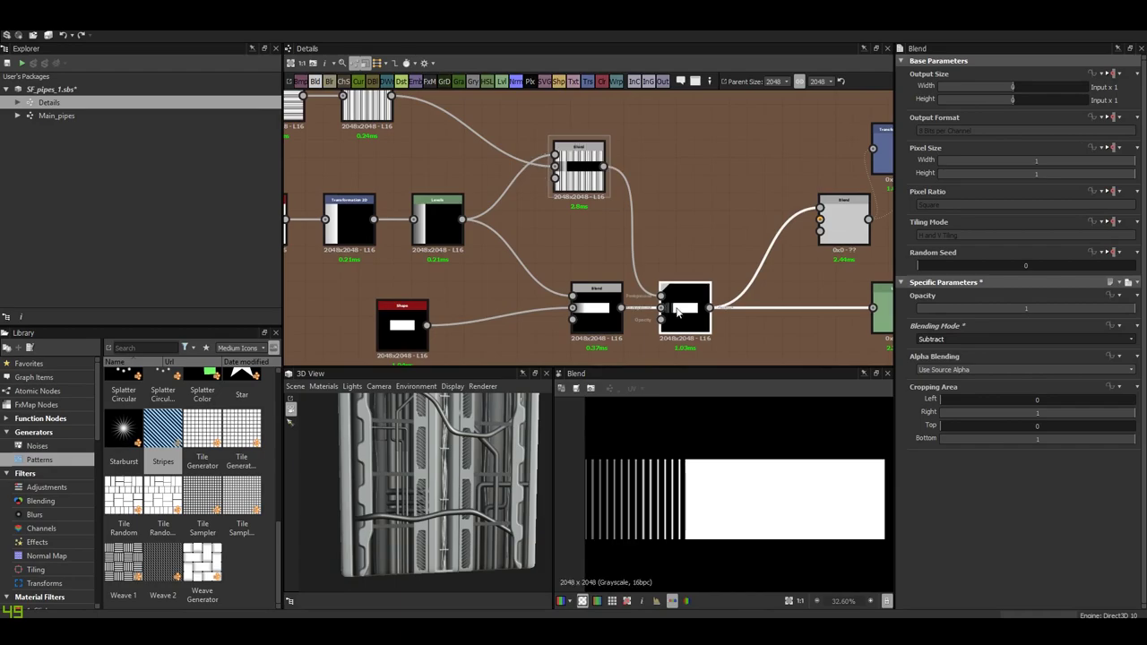
drag(1019, 307, 1011, 310)
- Insert a Blur HQ Grayscale node after the Stripes node
scroll(725, 510, up, 1)
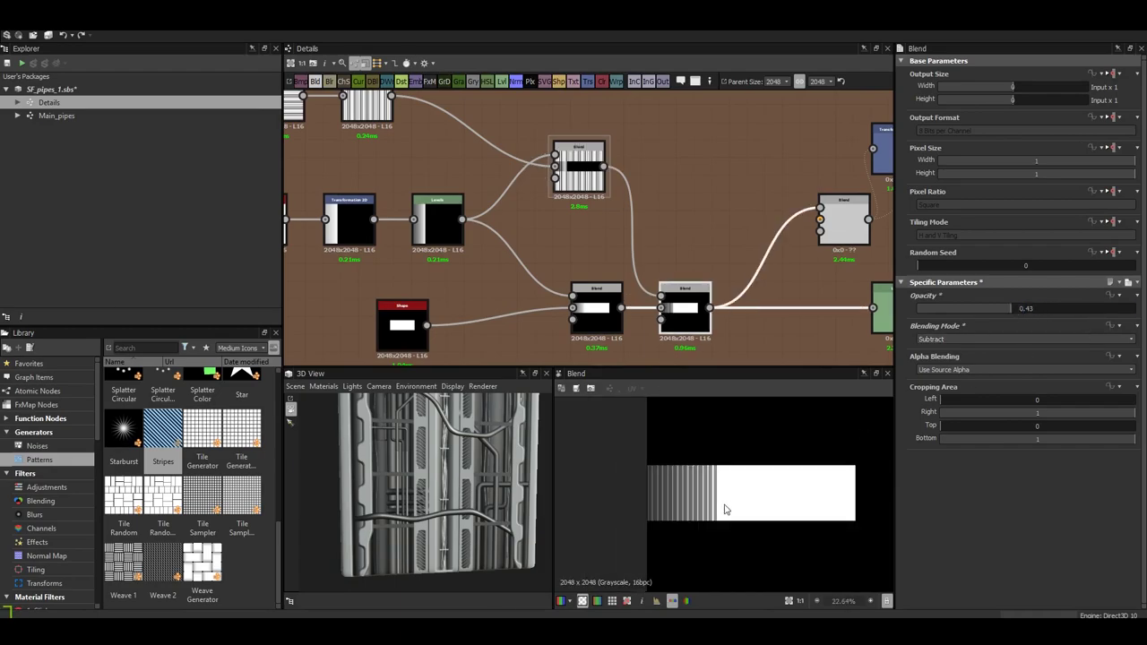
scroll(710, 502, up, 1)
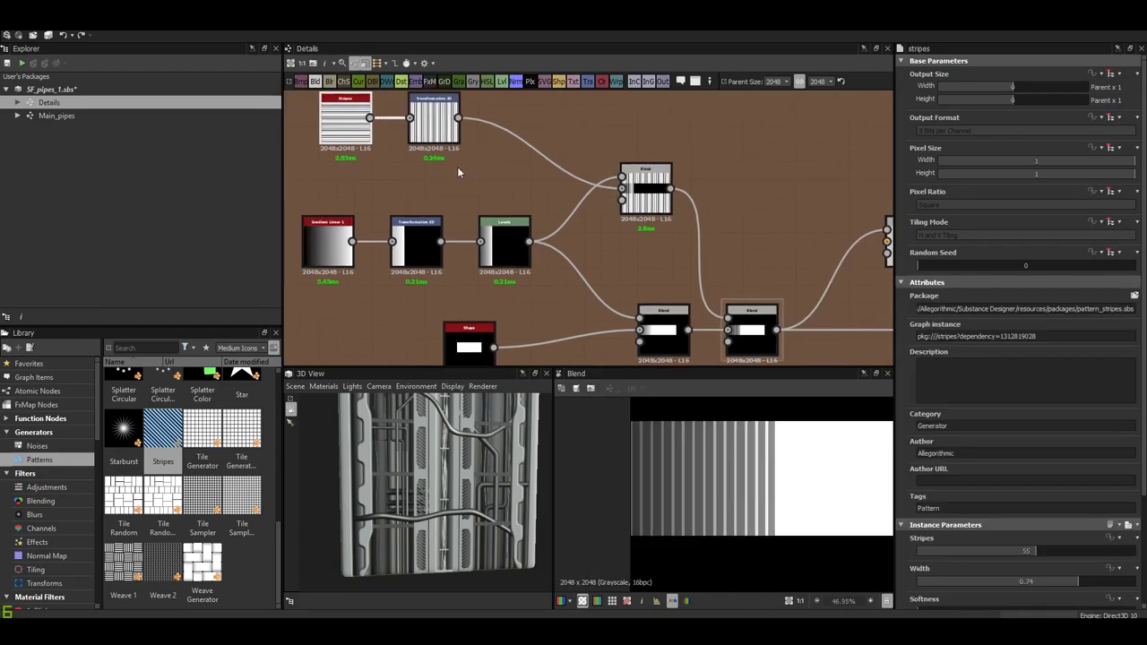
middle_drag(457, 171, 574, 239)
key(space)
text(blur)
key(Return)
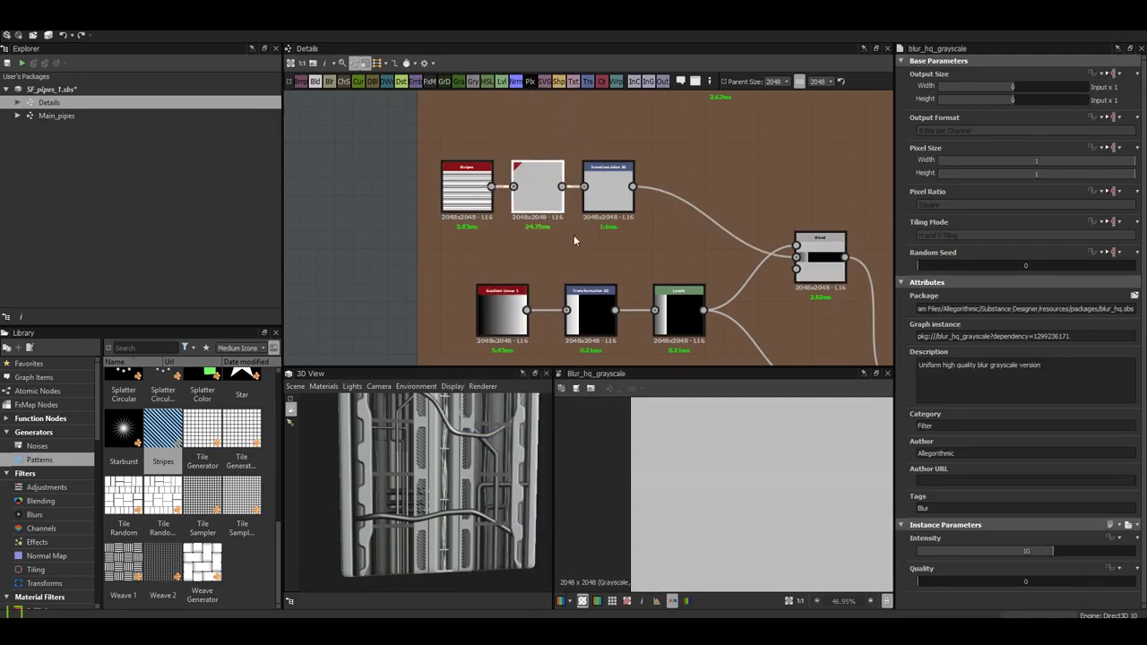
- Set the final Blend to Multiply blending at full opacity of 1
middle_drag(759, 295, 685, 223)
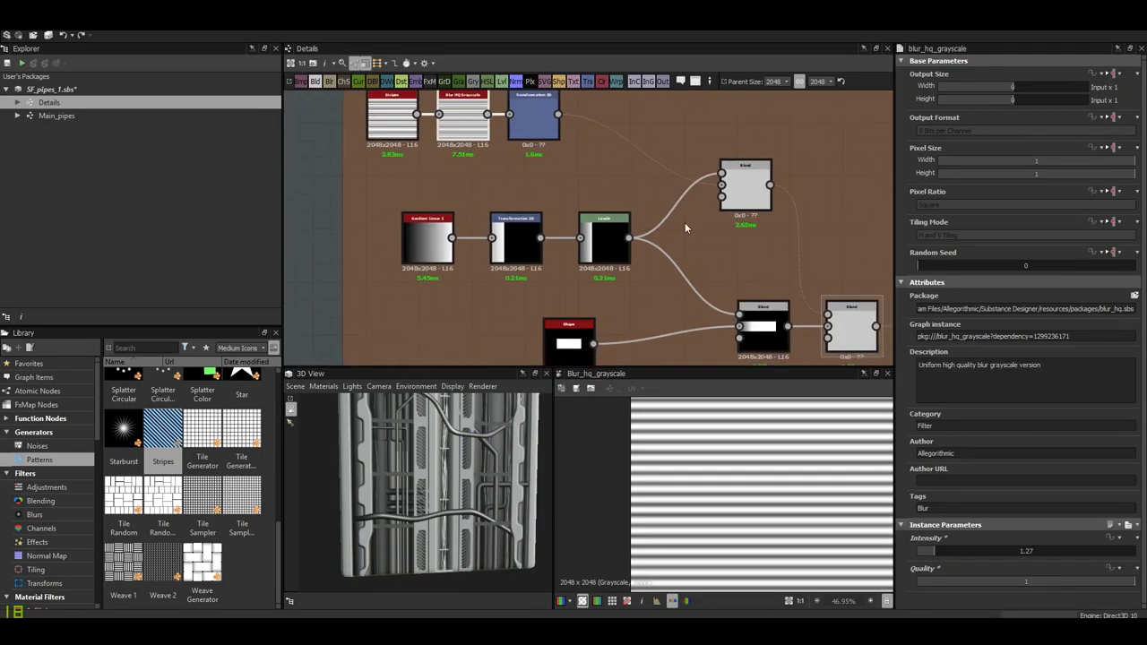
double_click(851, 327)
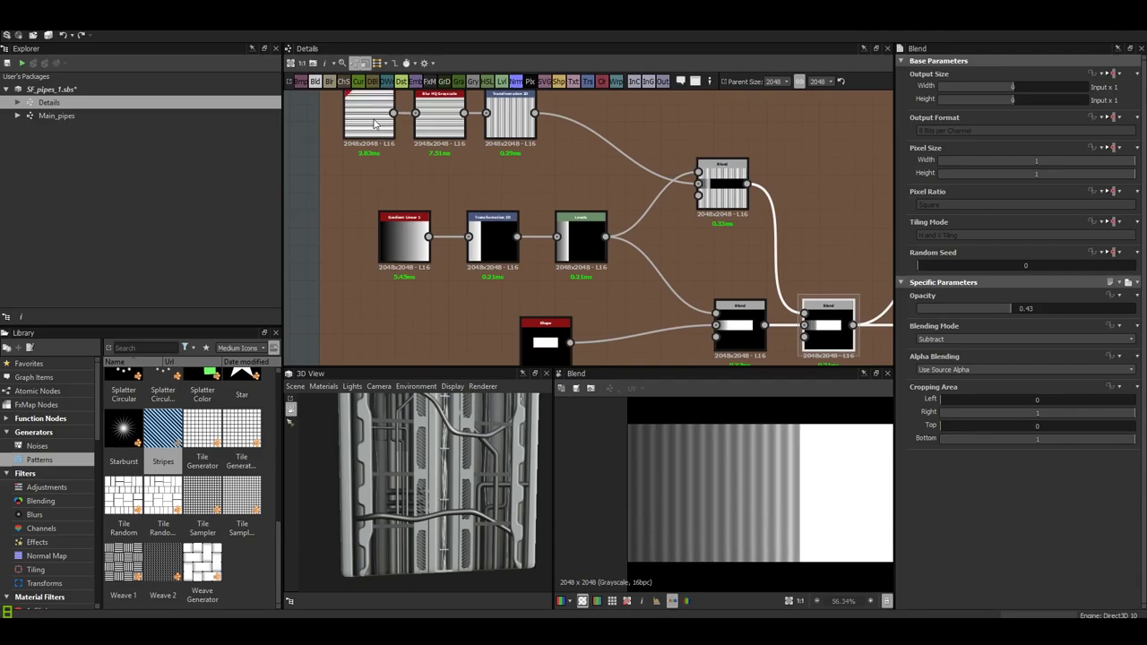
drag(1059, 316, 986, 317)
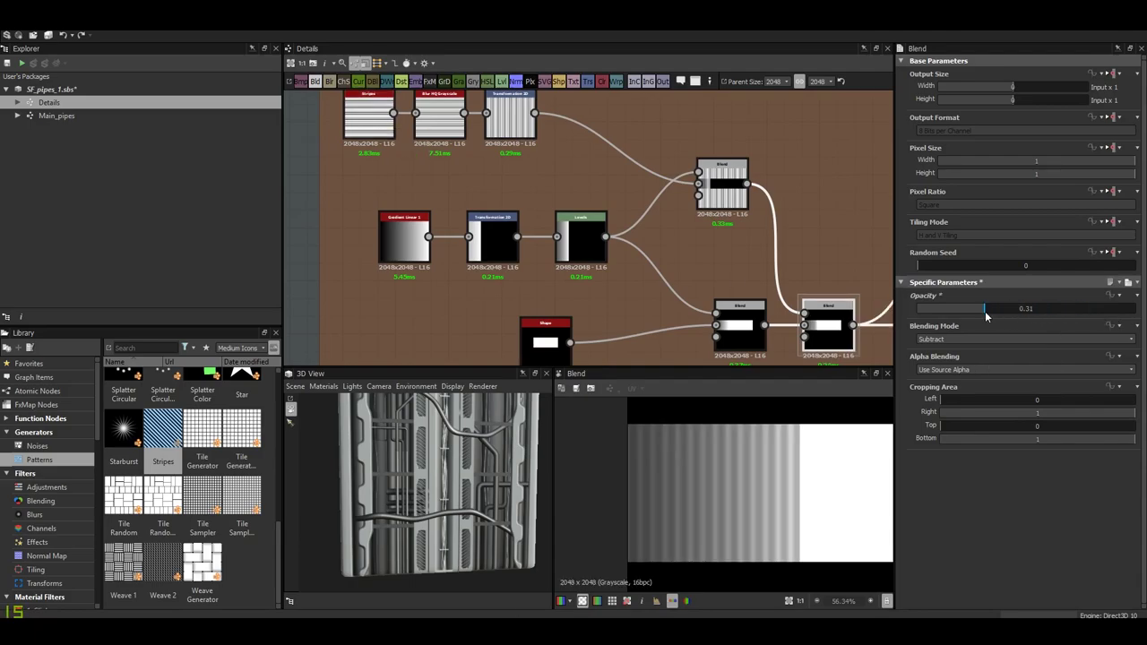
scroll(801, 324, down, 2)
middle_drag(800, 324, 702, 282)
scroll(714, 464, down, 3)
scroll(714, 464, up, 2)
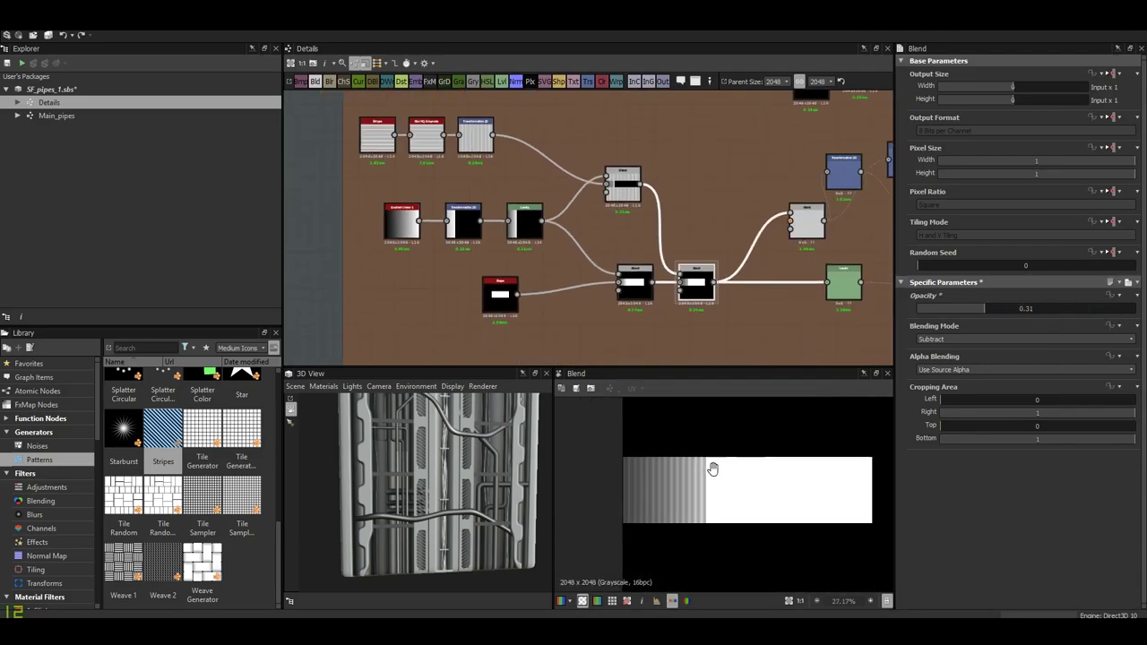
drag(986, 308, 1134, 307)
click(1022, 338)
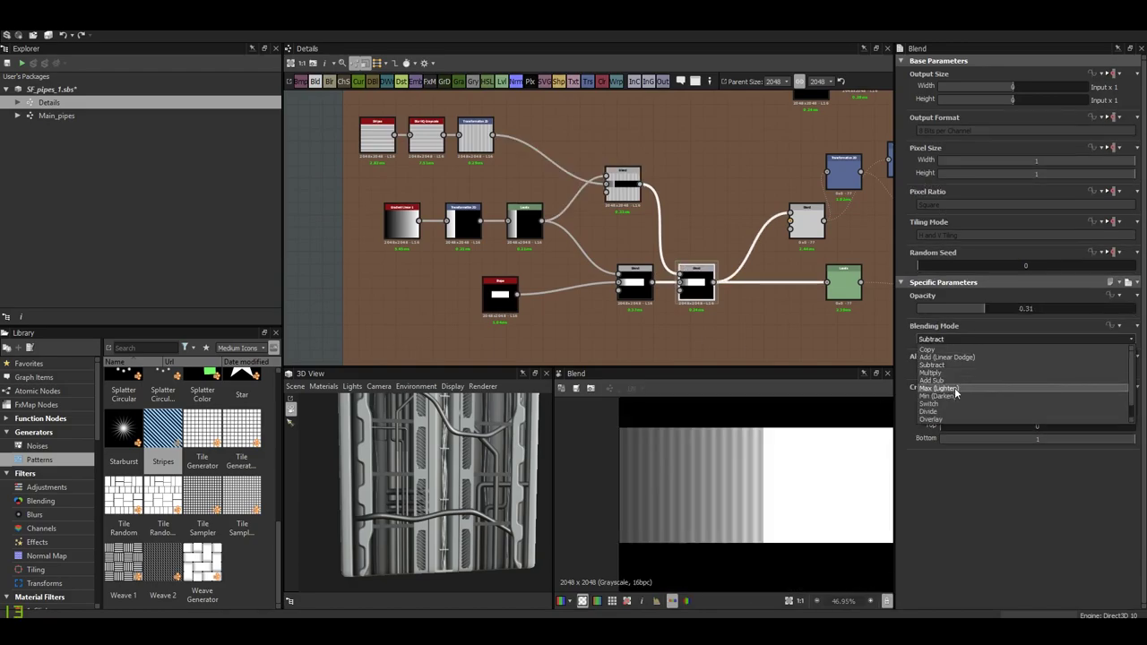
click(941, 392)
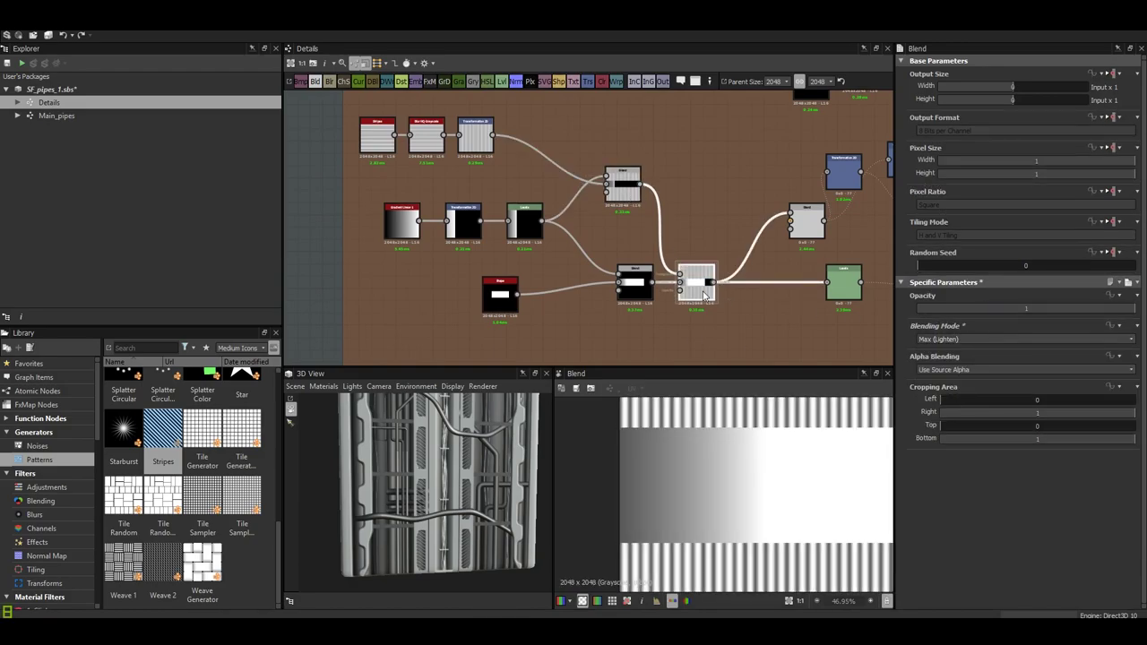
click(946, 341)
click(943, 371)
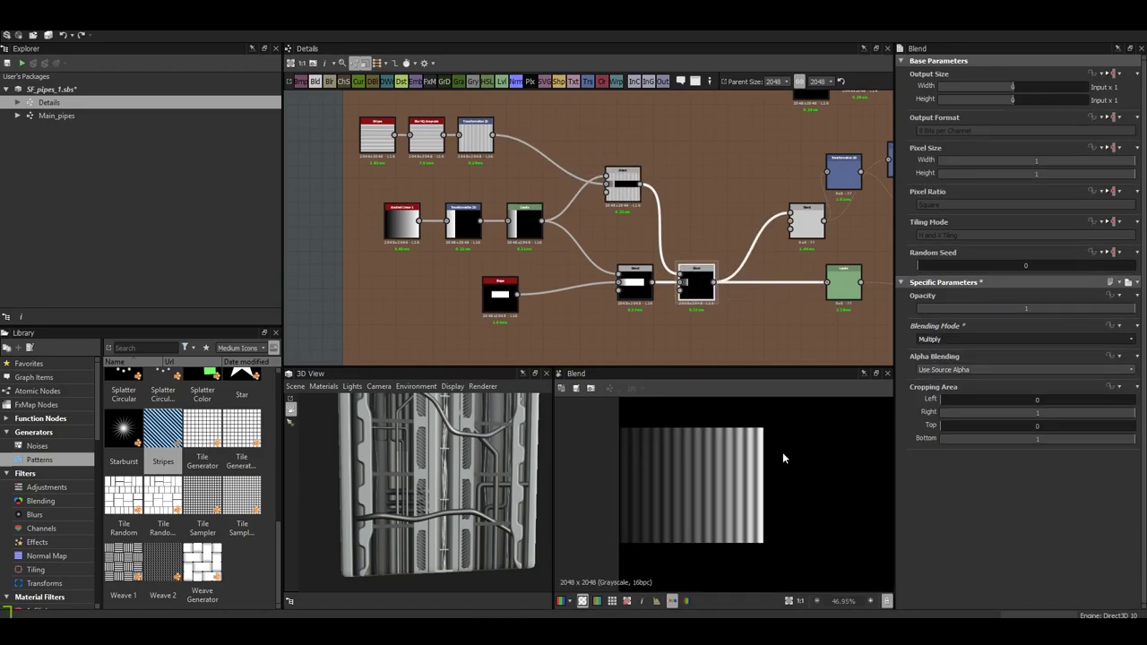
- Add a new Blend fed by the upper Blend output, reverting a Max (Lighten) trial
mouse_move(710, 283)
mouse_down()
mouse_move(703, 225)
mouse_move(683, 285)
mouse_up()
click(707, 280)
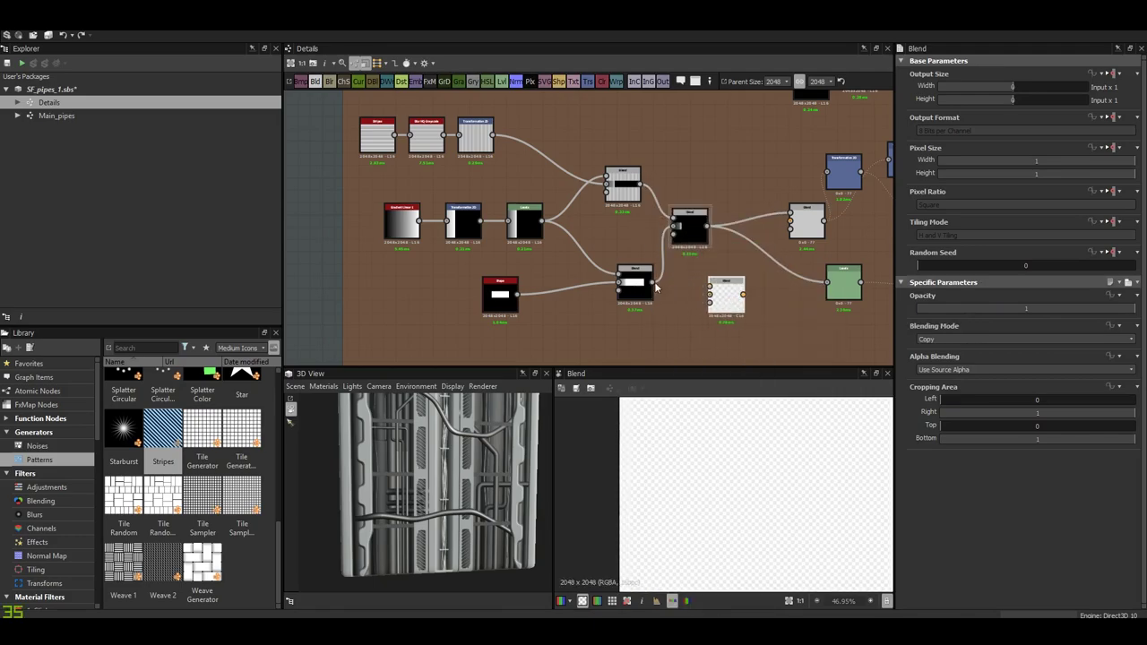
drag(707, 226, 710, 286)
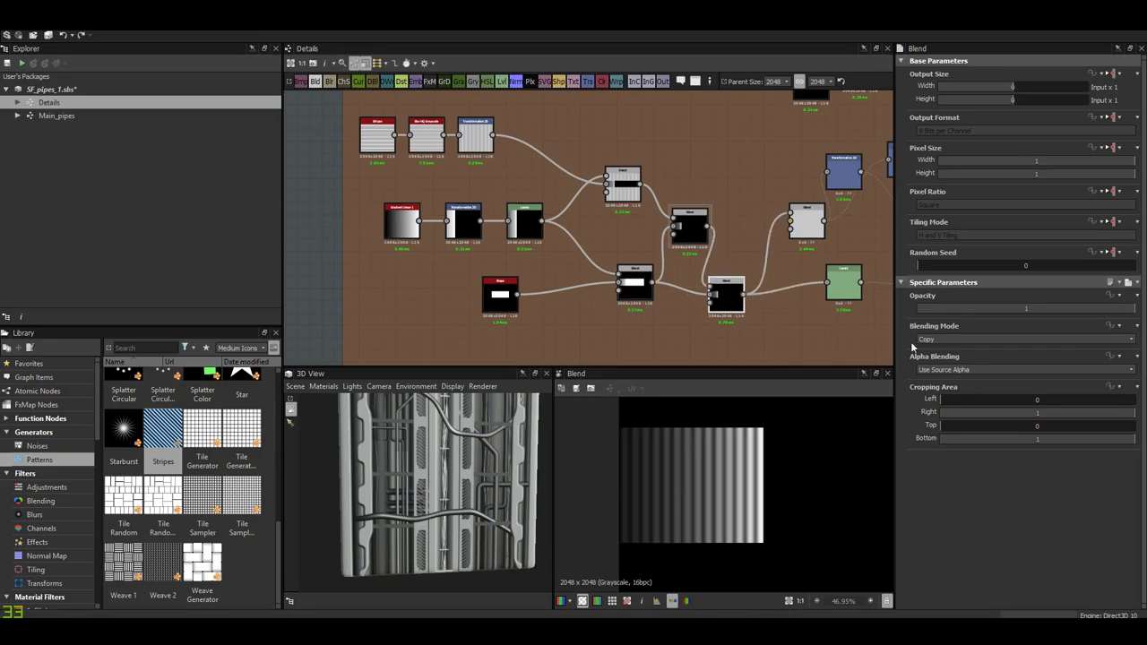
click(946, 340)
click(956, 391)
mouse_move(672, 290)
middle_down()
mouse_move(642, 290)
mouse_move(643, 221)
middle_up()
key(ctrl+z)
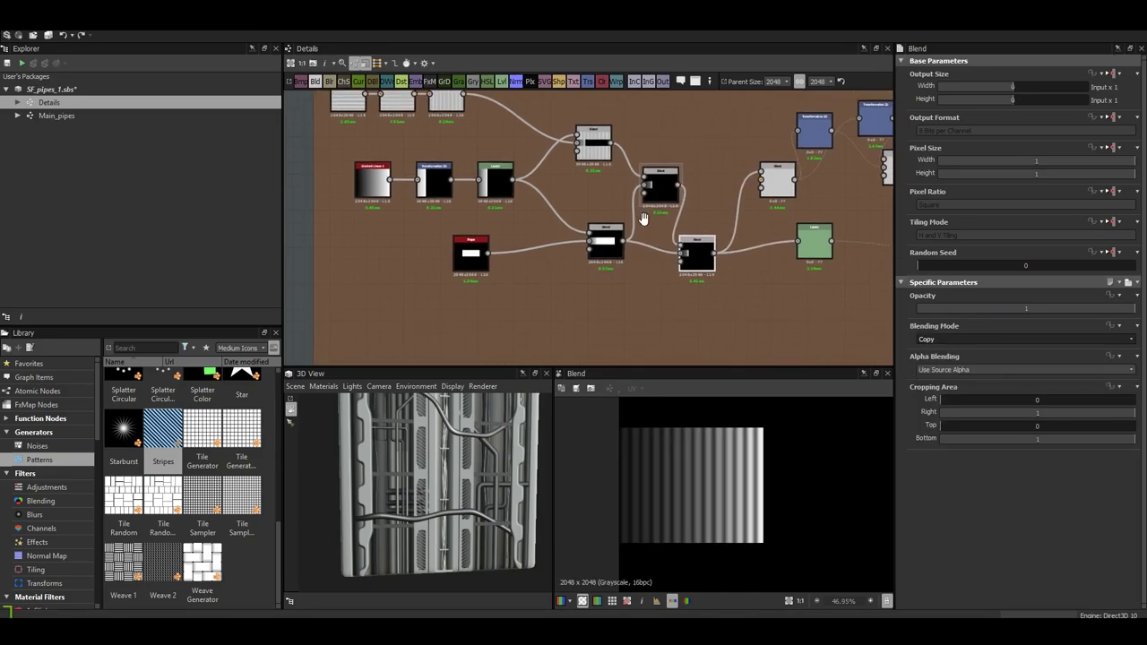
key(space)
- Add a Histogram Scan into the lower Blend and raise its Position to about 0.49
text(his)
click(639, 282)
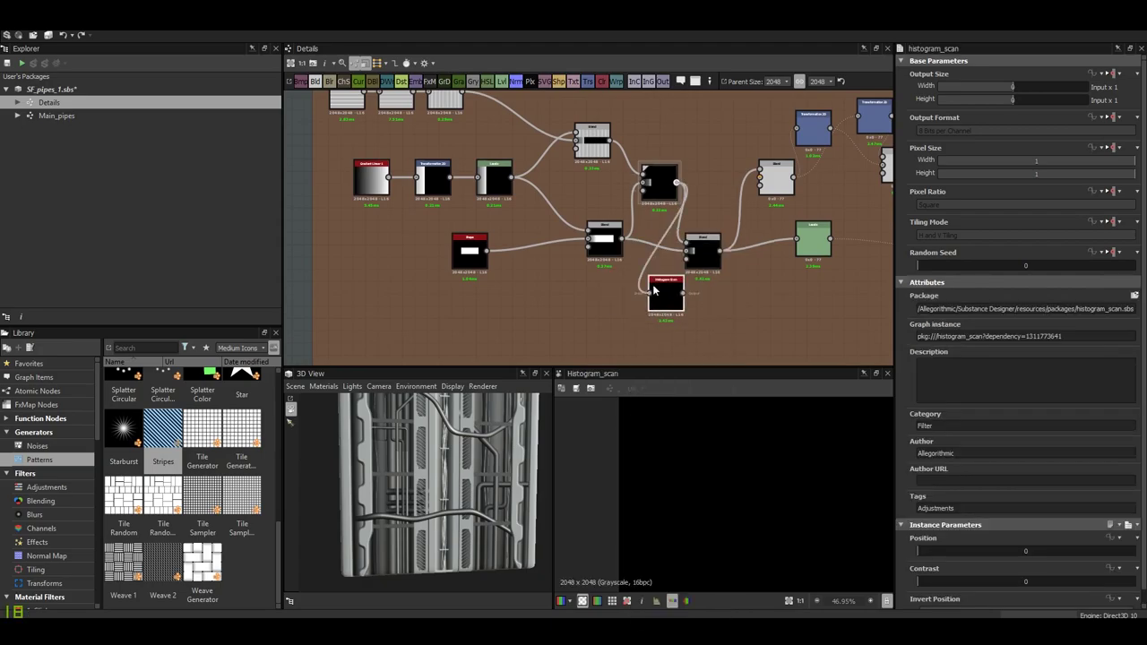
drag(684, 269, 686, 253)
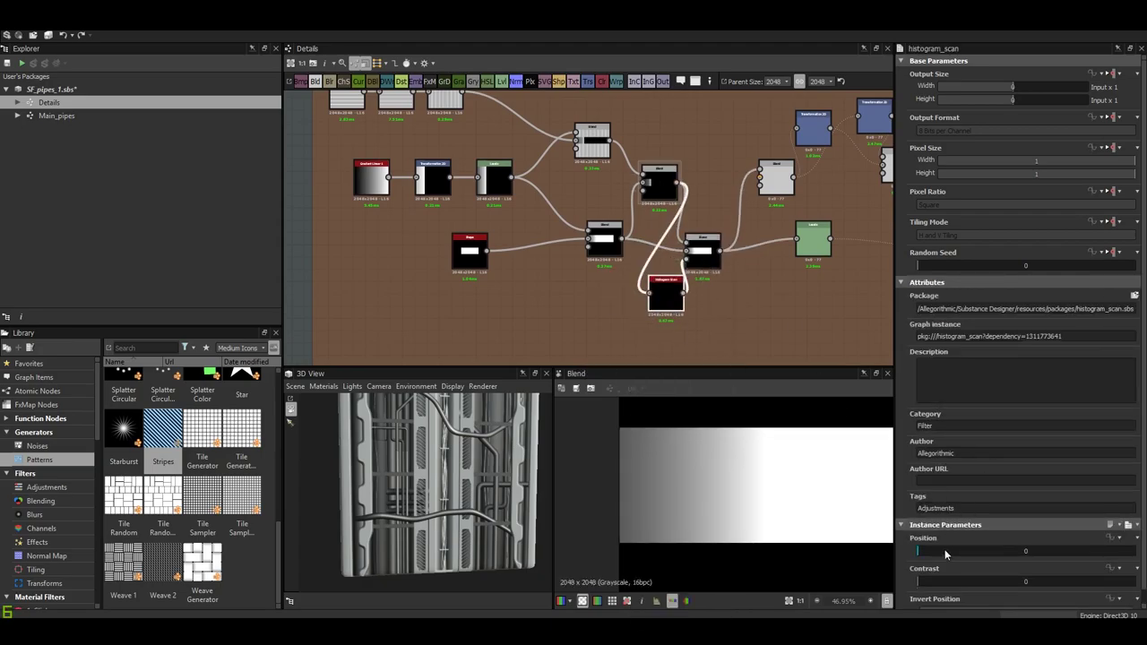
mouse_move(945, 555)
mouse_down()
mouse_move(1027, 562)
mouse_move(1060, 587)
mouse_move(1120, 555)
mouse_move(1125, 592)
mouse_up()
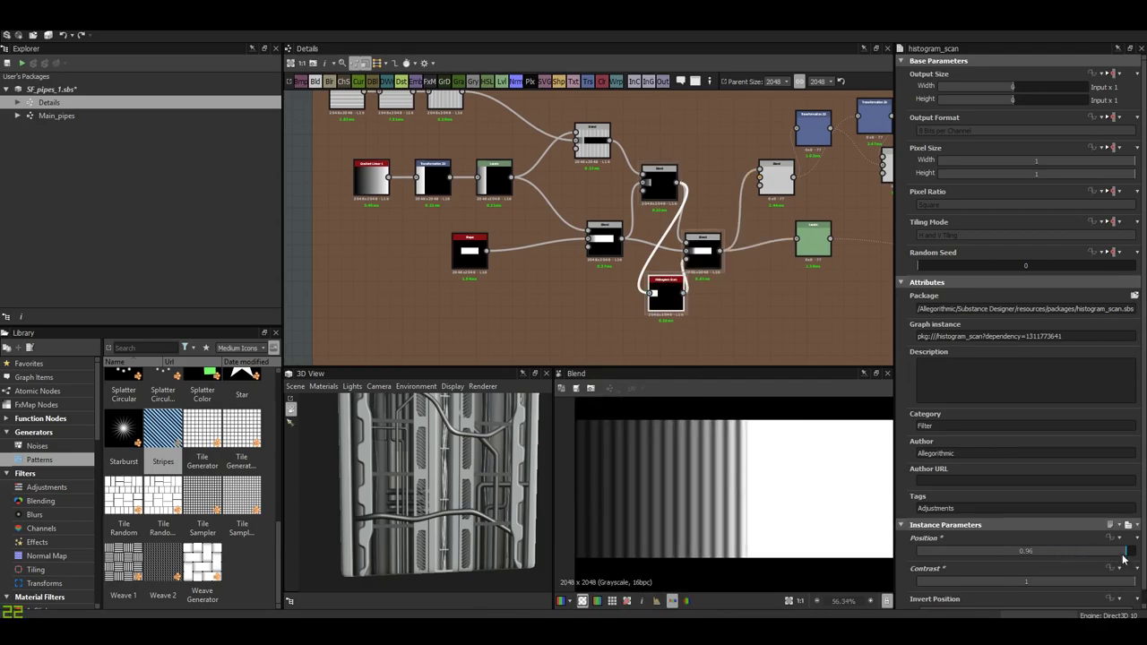
- Inspect the Blend node's preview and nudge the node slightly left and down
scroll(677, 500, down, 3)
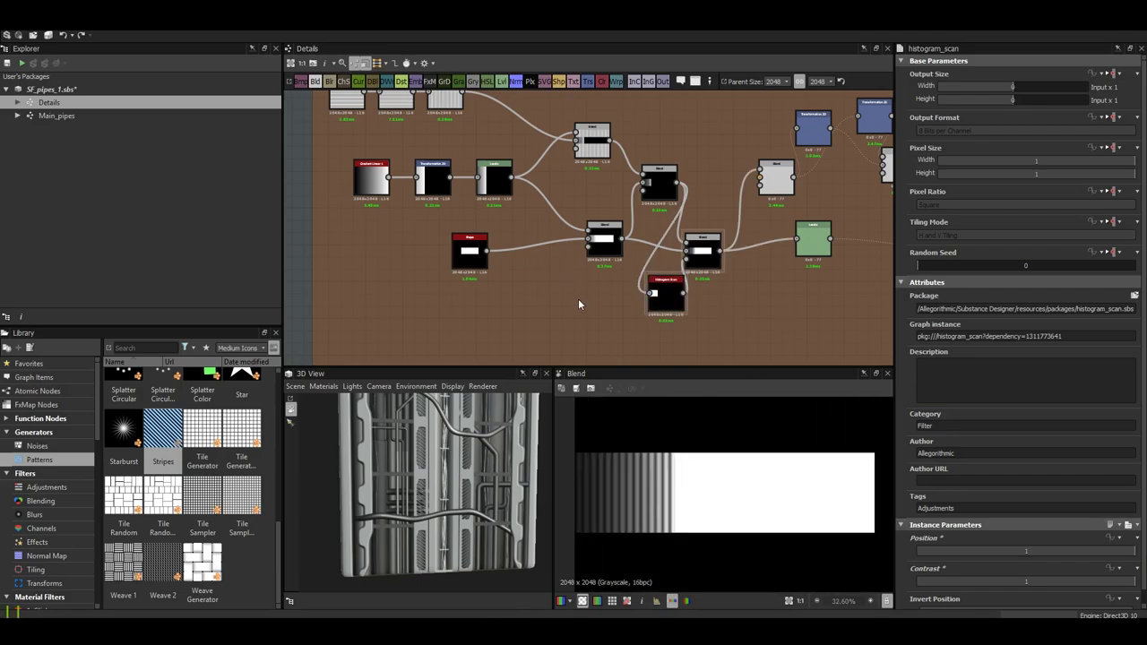
mouse_move(578, 300)
middle_down()
mouse_move(633, 339)
mouse_move(549, 279)
middle_up()
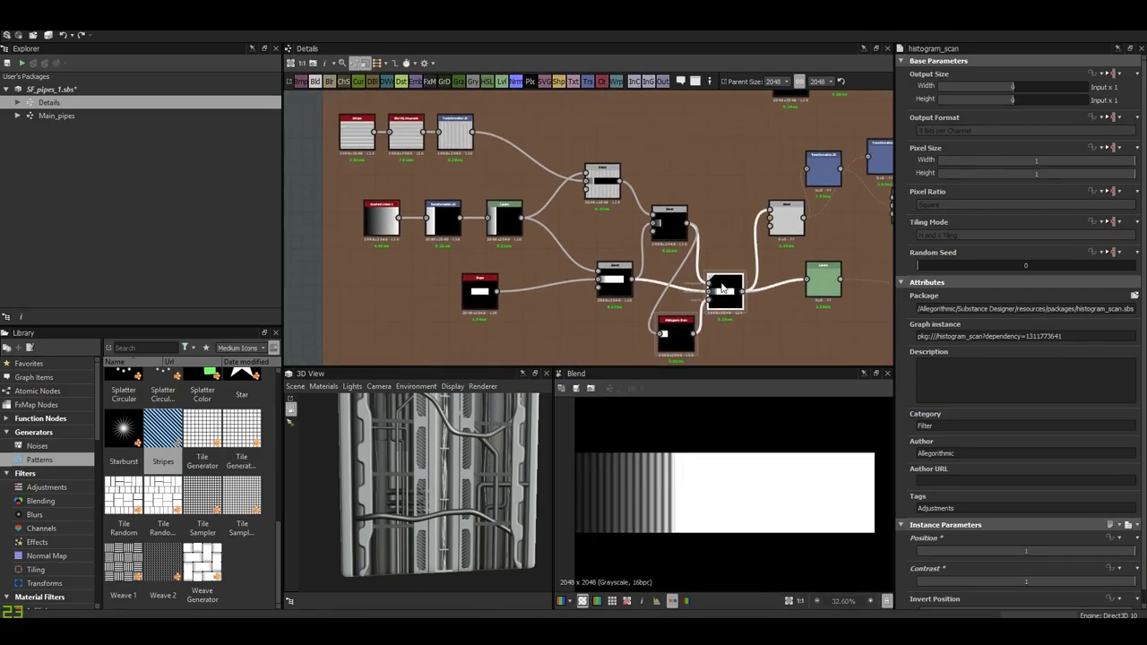
middle_drag(672, 326, 630, 232)
click(630, 230)
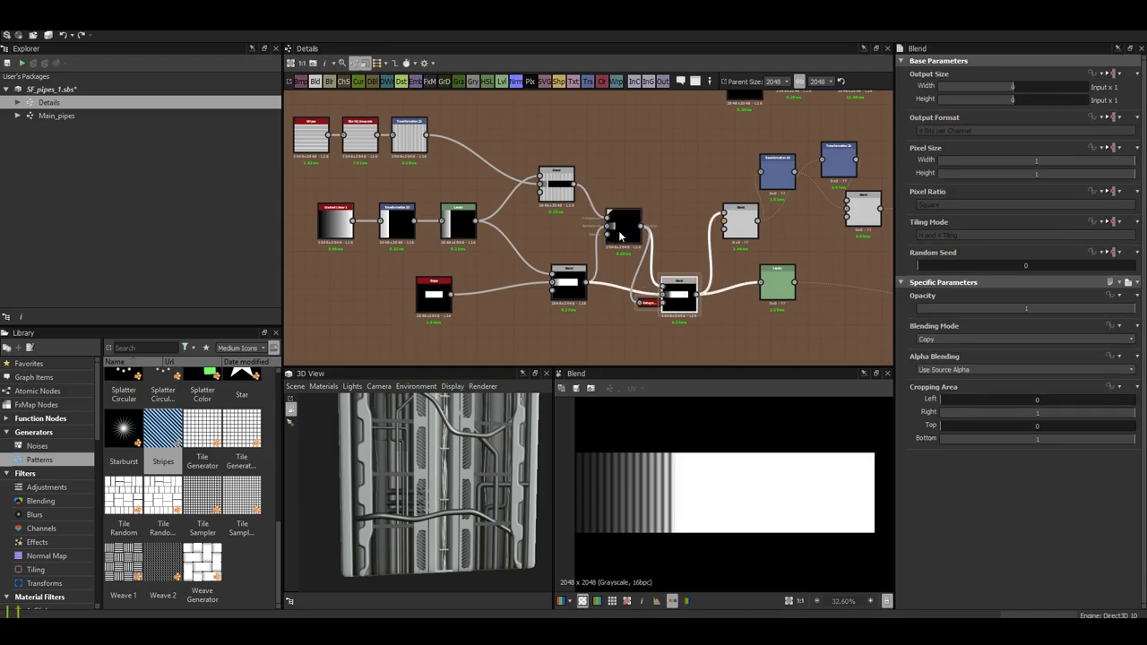
scroll(533, 251, up, 2)
drag(585, 320, 570, 324)
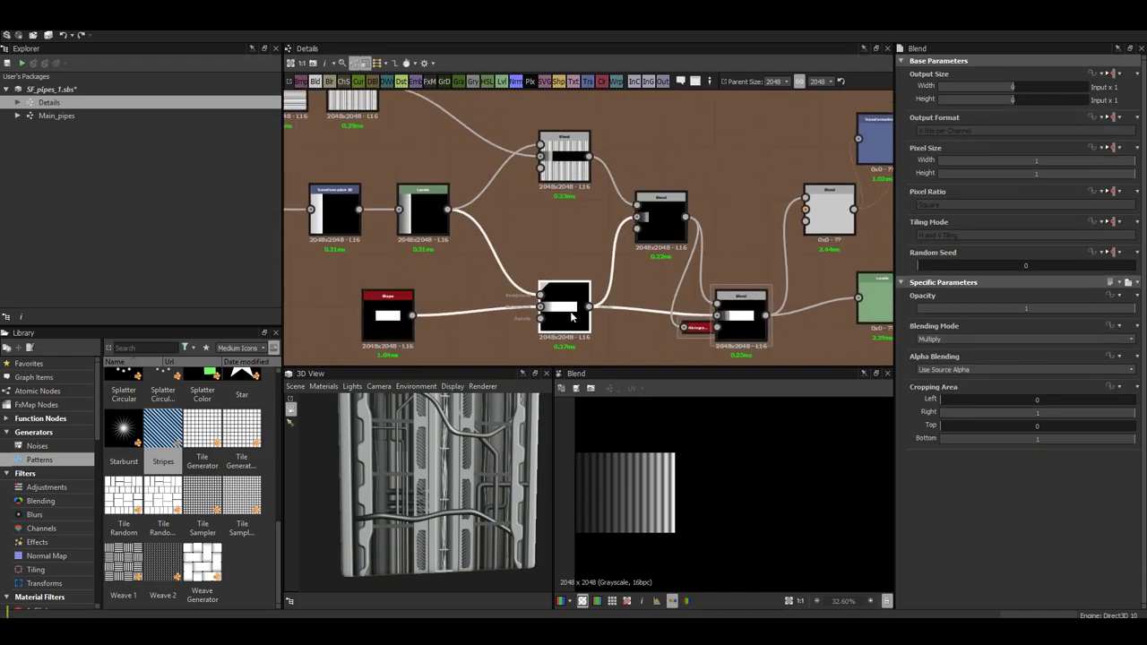
mouse_move(662, 215)
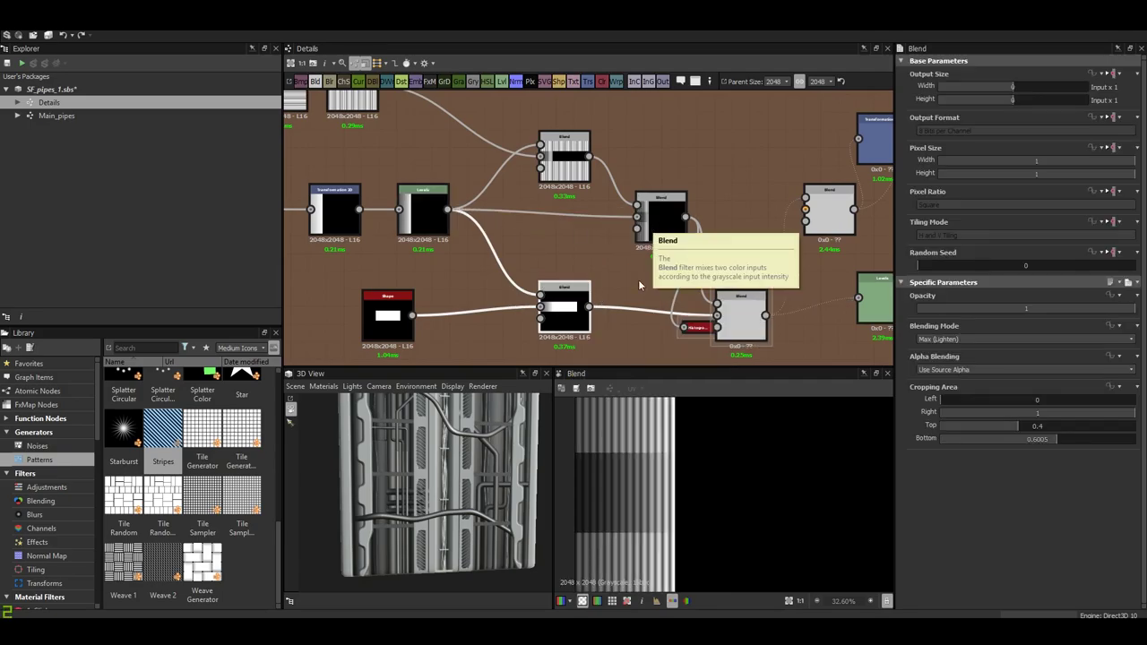
middle_drag(651, 339, 602, 300)
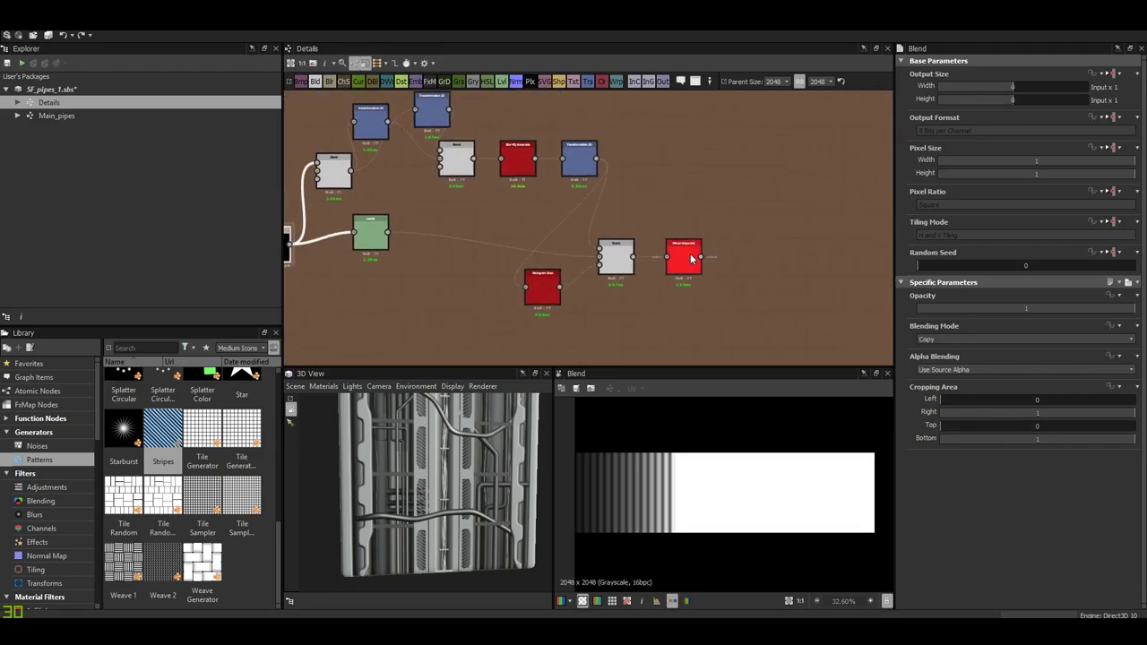
- Rewire the left node's output into the upper Blend and set central Blend opacity to 0.73
double_click(691, 259)
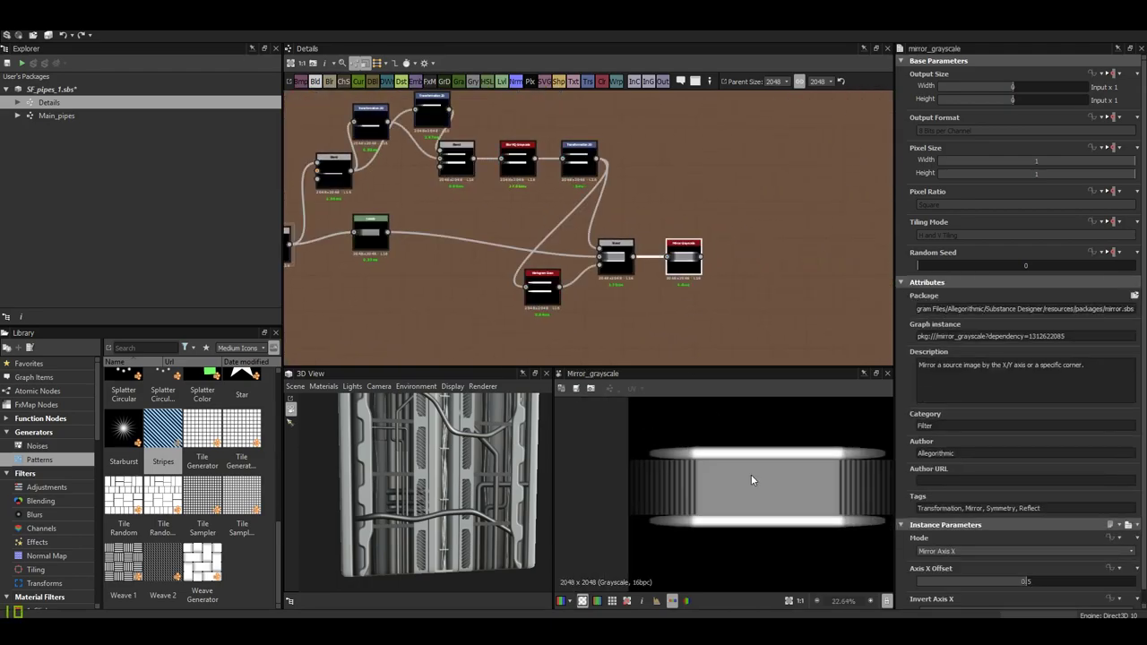
scroll(590, 312, up, 3)
scroll(537, 277, up, 3)
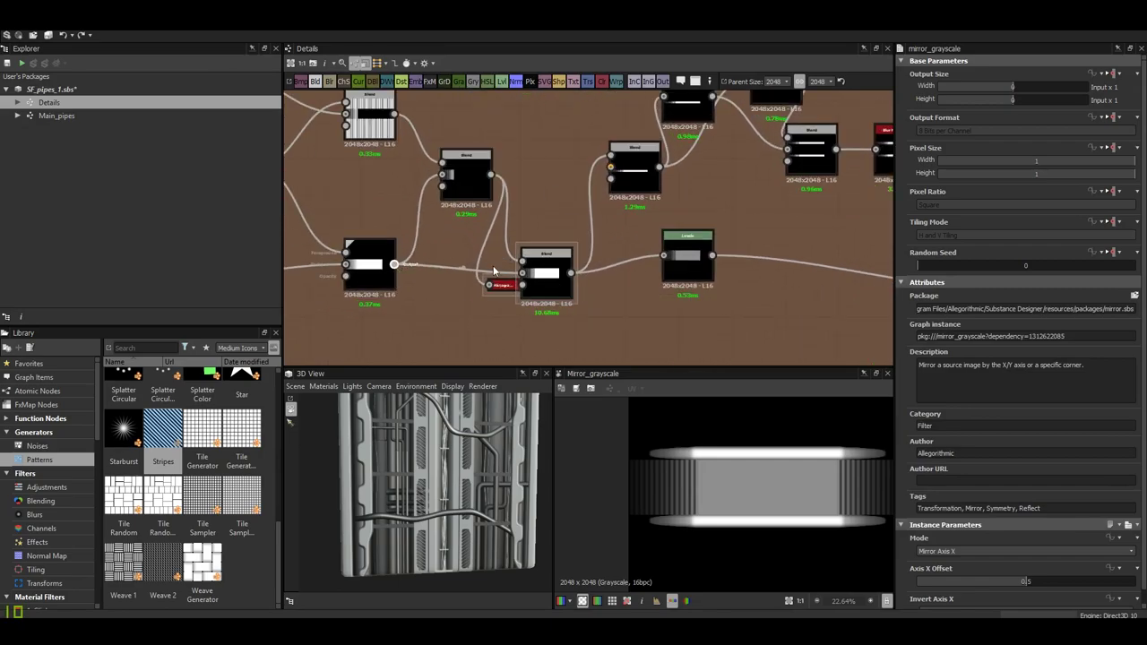
drag(494, 271, 610, 166)
middle_drag(729, 482, 676, 503)
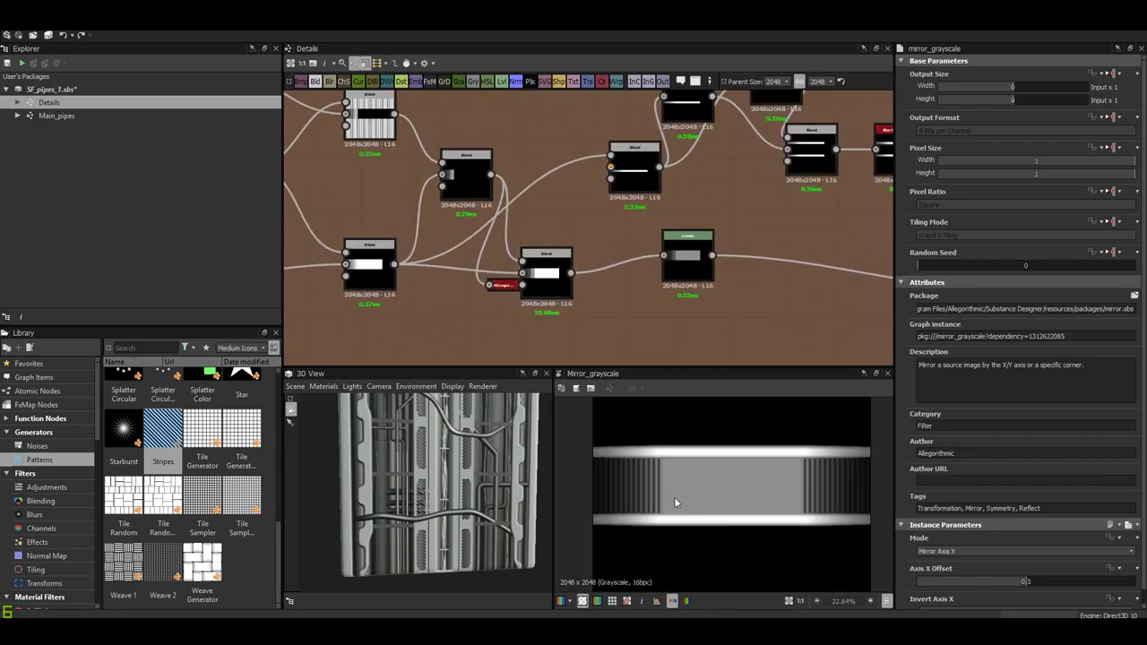
double_click(546, 271)
drag(1103, 311, 1071, 311)
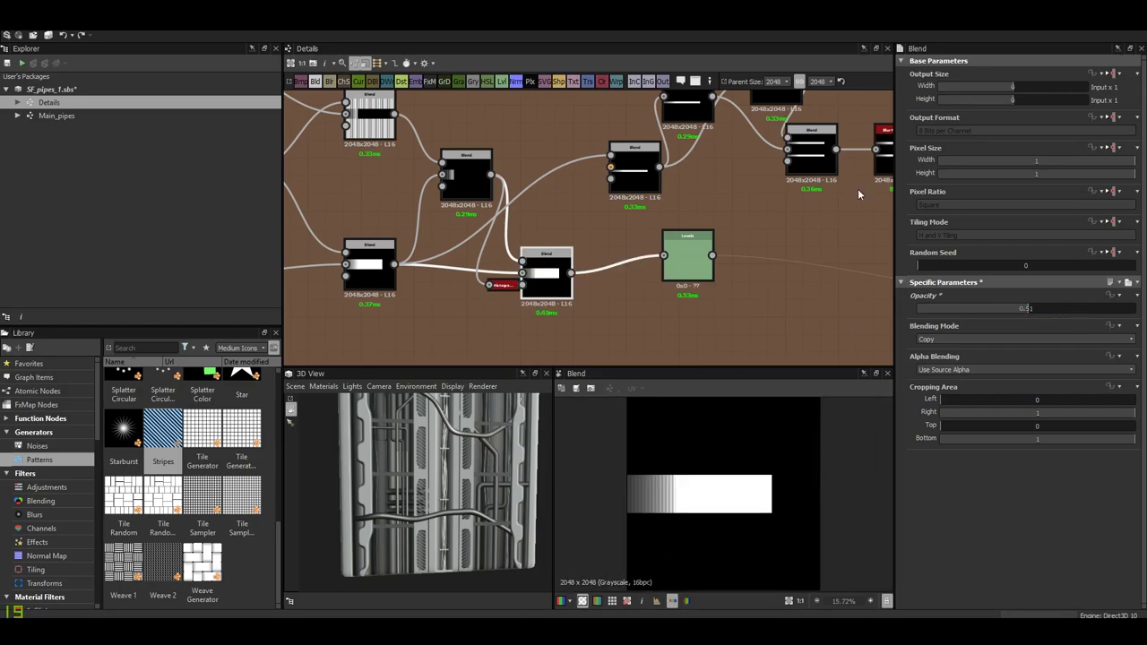
- Set the Stripes node's count to about 30
scroll(552, 253, down, 3)
double_click(834, 269)
scroll(695, 513, up, 1)
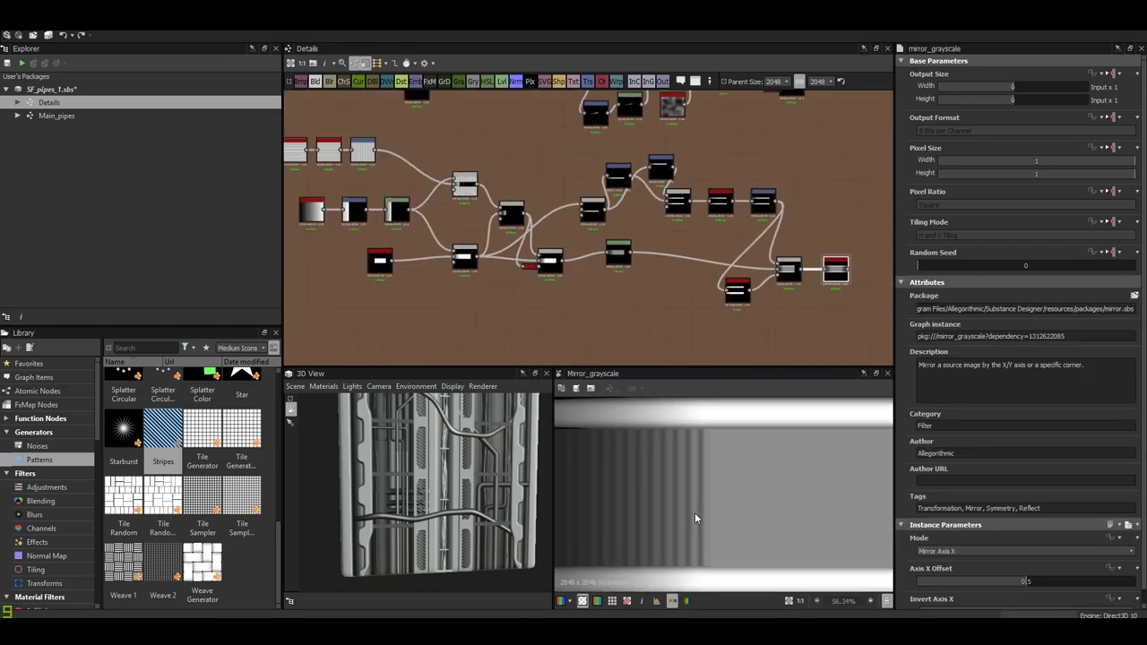
scroll(538, 224, up, 1)
click(496, 208)
drag(1026, 556, 984, 548)
- Switch the Blend node's blending mode to Subtract
scroll(630, 511, up, 4)
scroll(630, 511, down, 2)
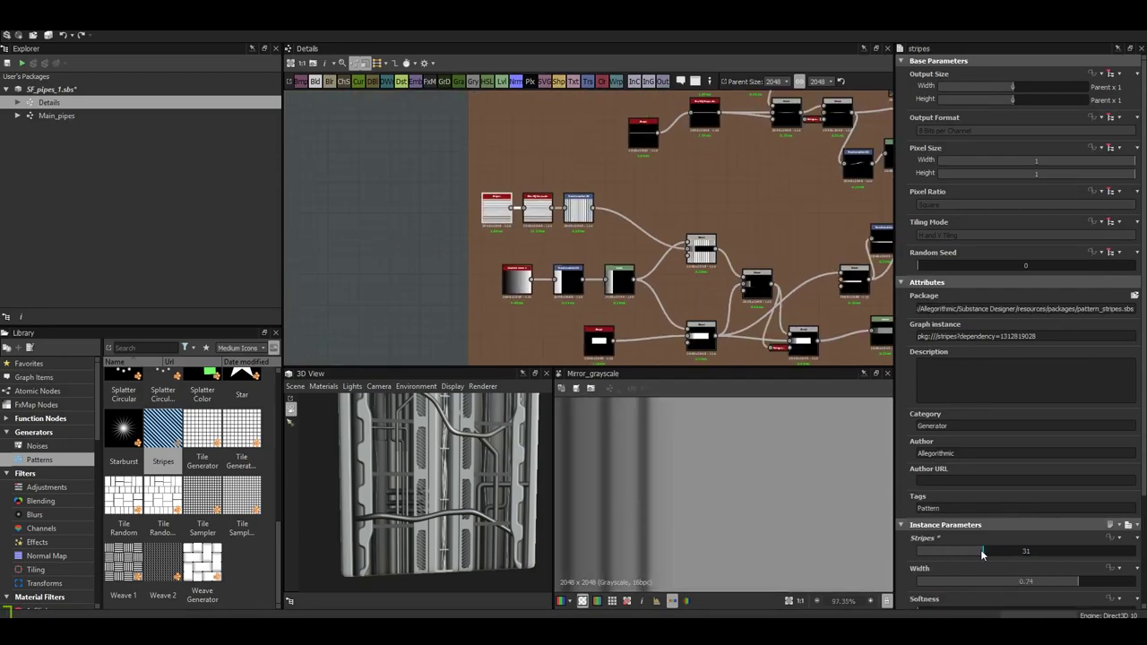
scroll(736, 493, down, 3)
scroll(737, 494, down, 4)
scroll(765, 262, down, 3)
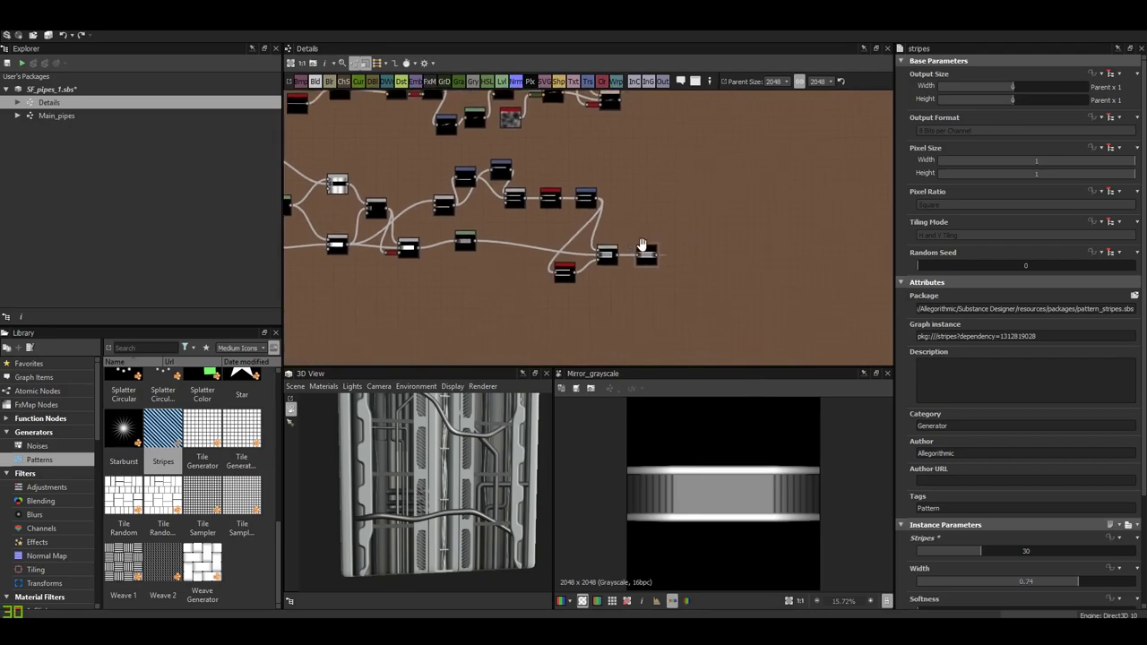
scroll(643, 249, up, 3)
double_click(613, 269)
click(1021, 339)
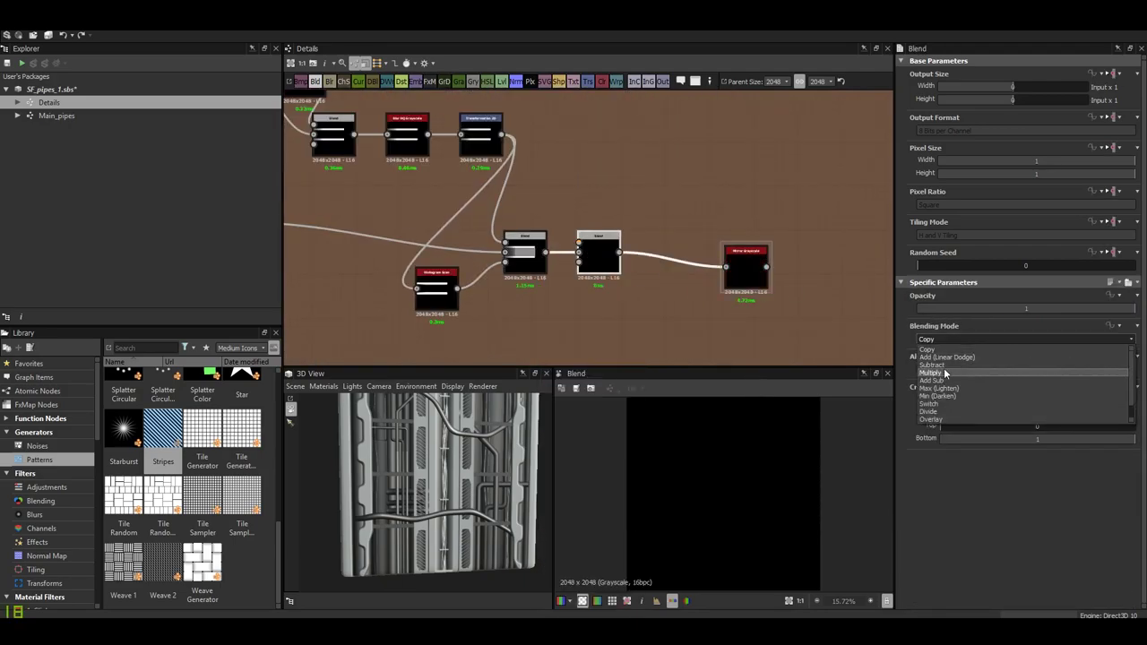
click(950, 361)
- Add a Transformation 2D node from the node list
scroll(550, 257, down, 3)
scroll(531, 332, up, 2)
key(space)
click(540, 423)
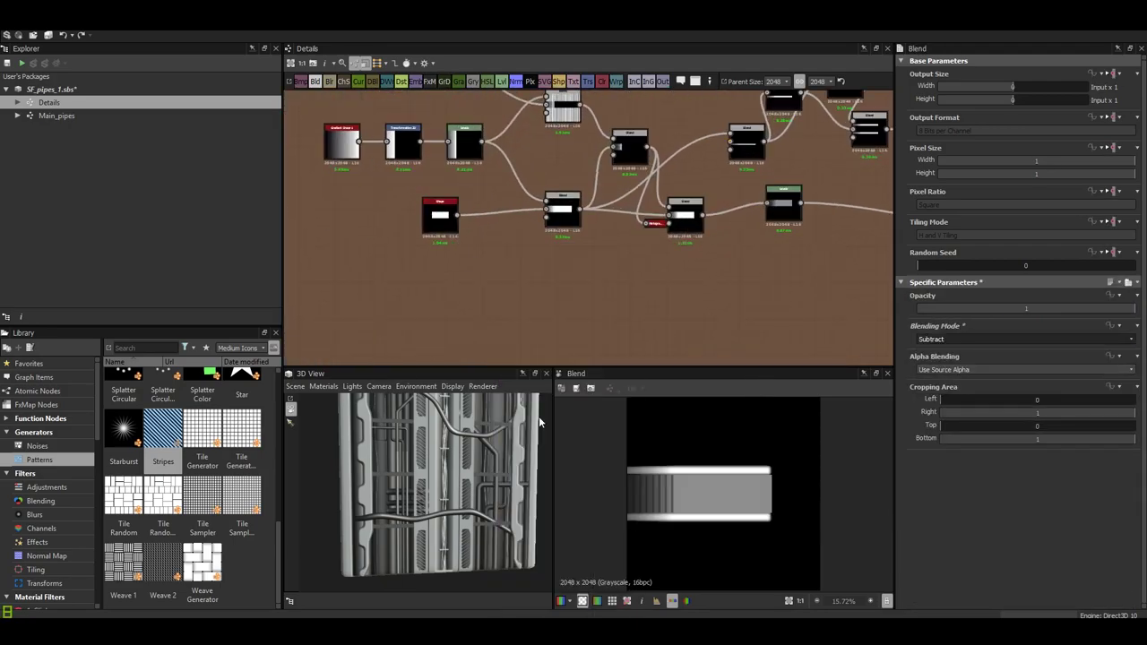
- Insert an Edge Detect node with Invert enabled and adjust its edge settings
key(space)
text(edge)
key(Return)
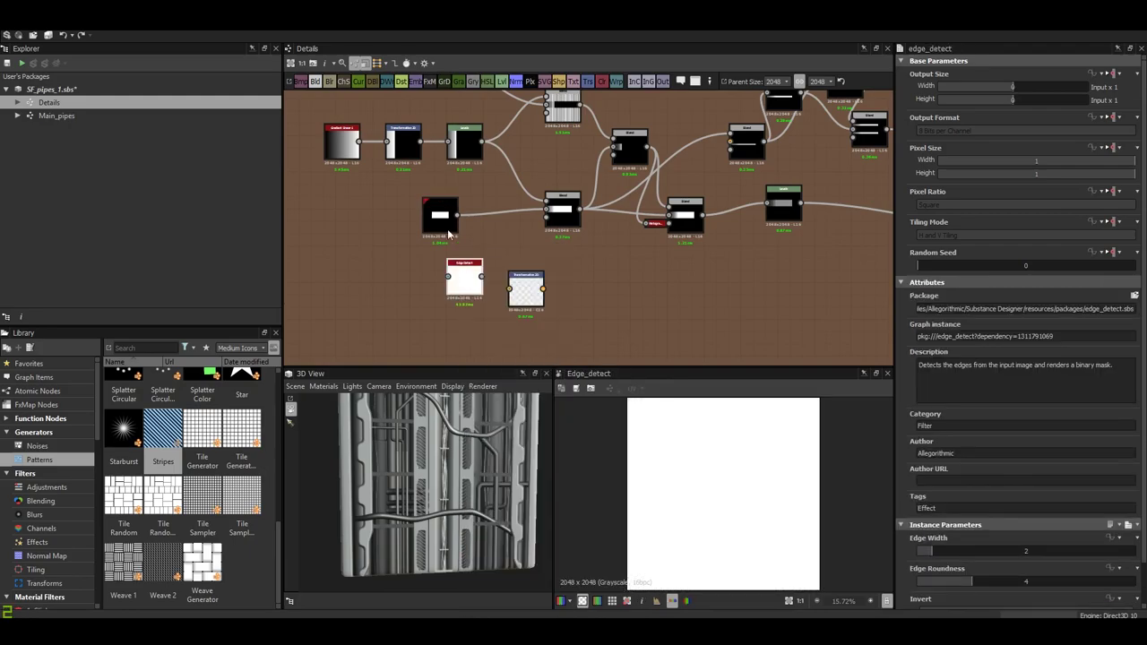
scroll(988, 578, down, 2)
click(1026, 568)
scroll(800, 513, up, 5)
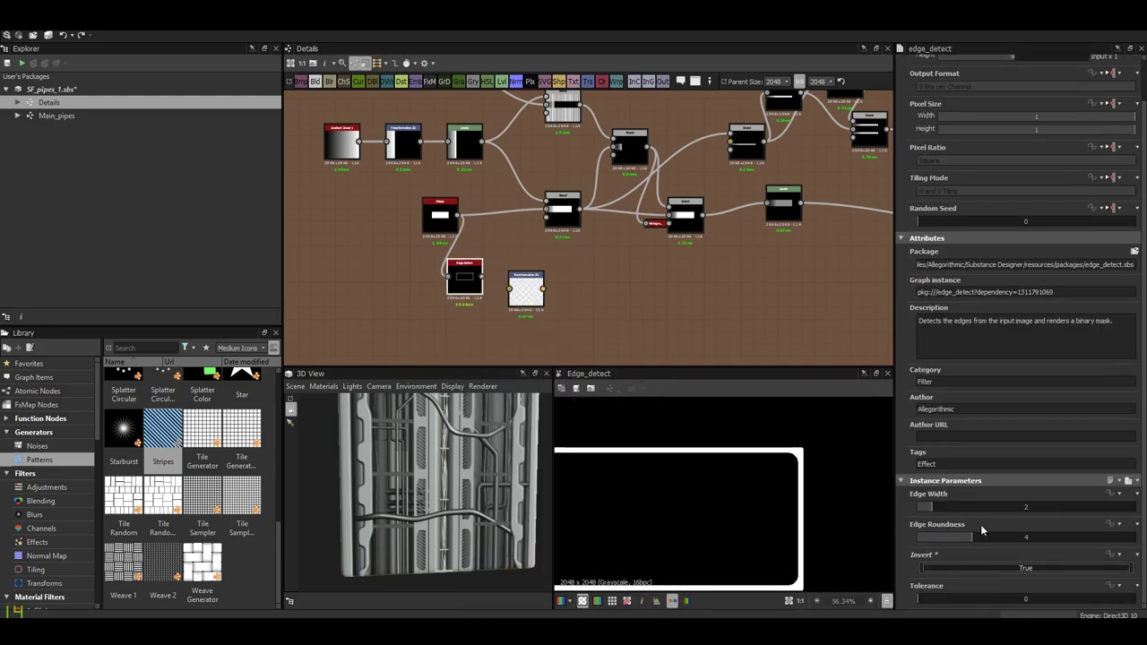
drag(932, 508, 946, 510)
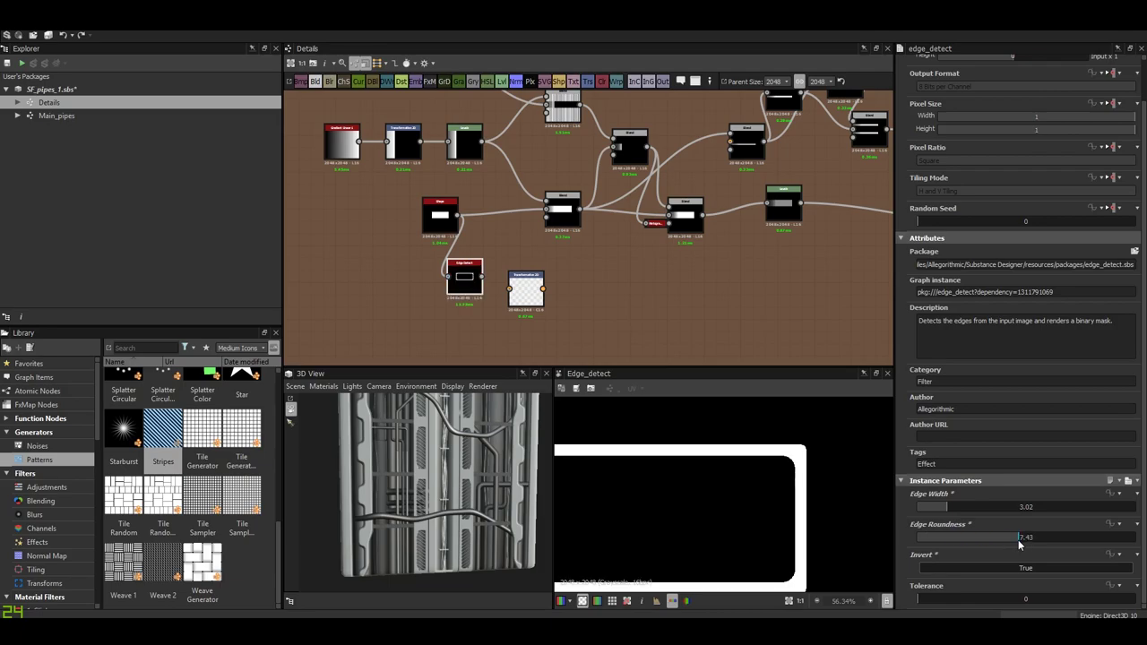
scroll(517, 298, down, 2)
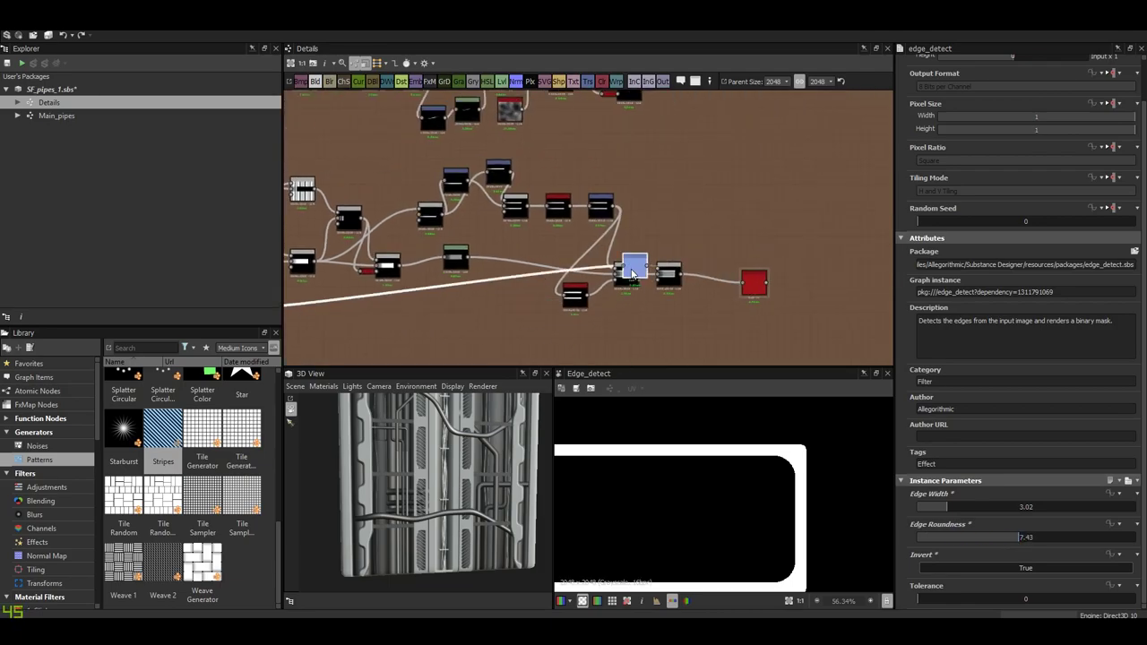
scroll(632, 268, up, 3)
- Lower the inset Blend's subtract opacity to 0.21 and fine-tune the Edge Detect
double_click(690, 309)
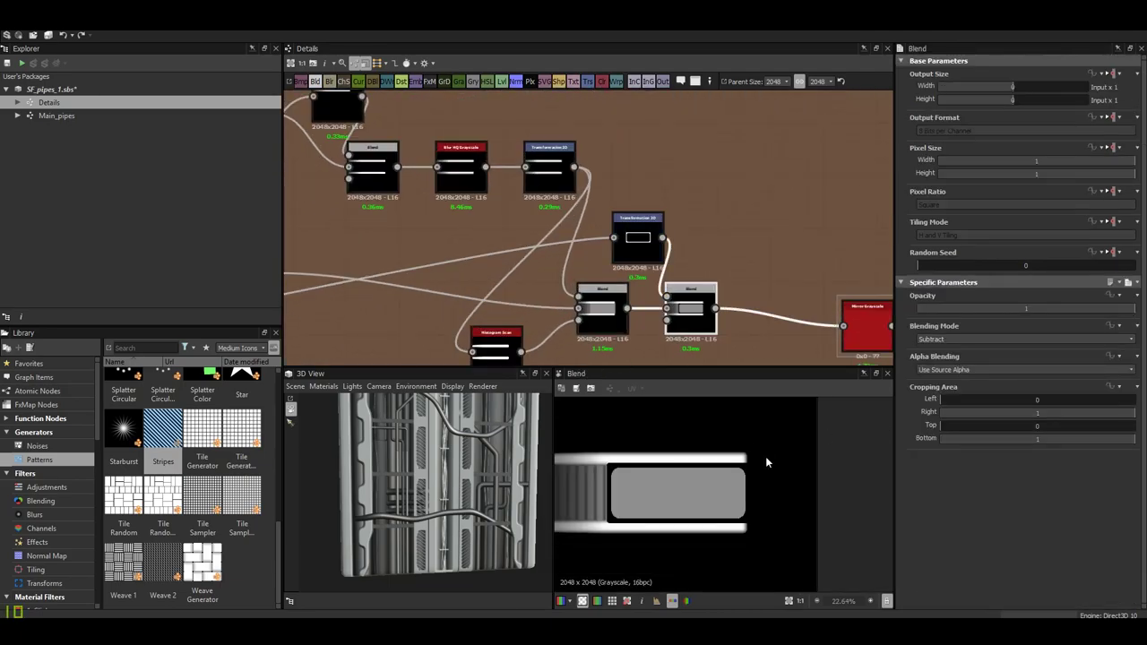
double_click(639, 237)
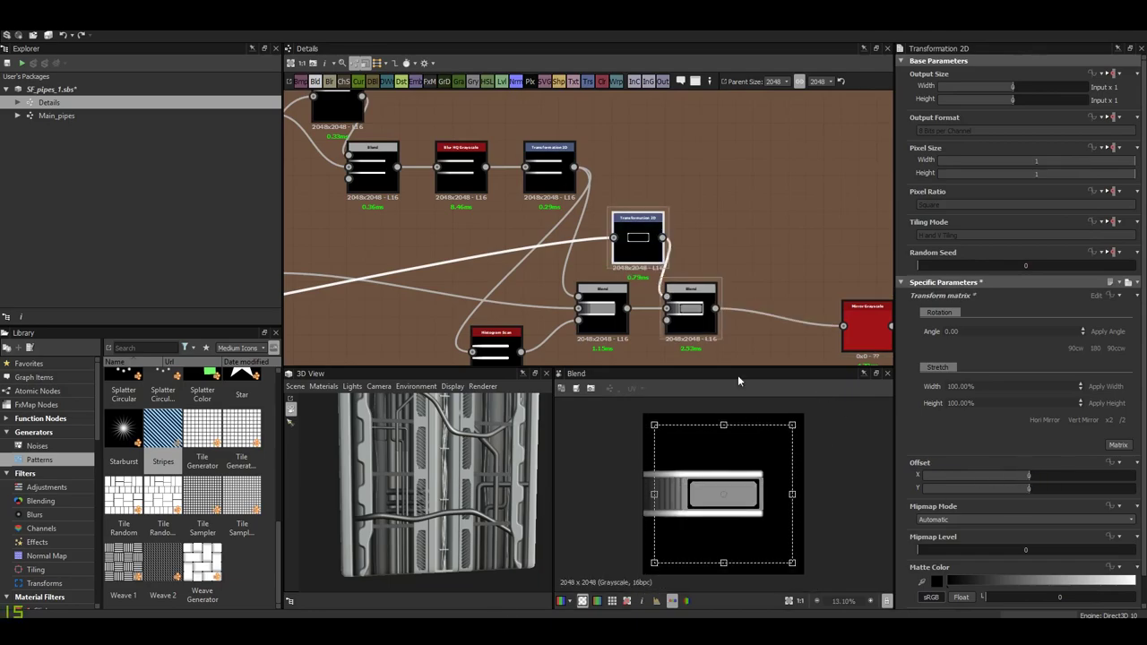
double_click(688, 310)
drag(992, 312, 964, 312)
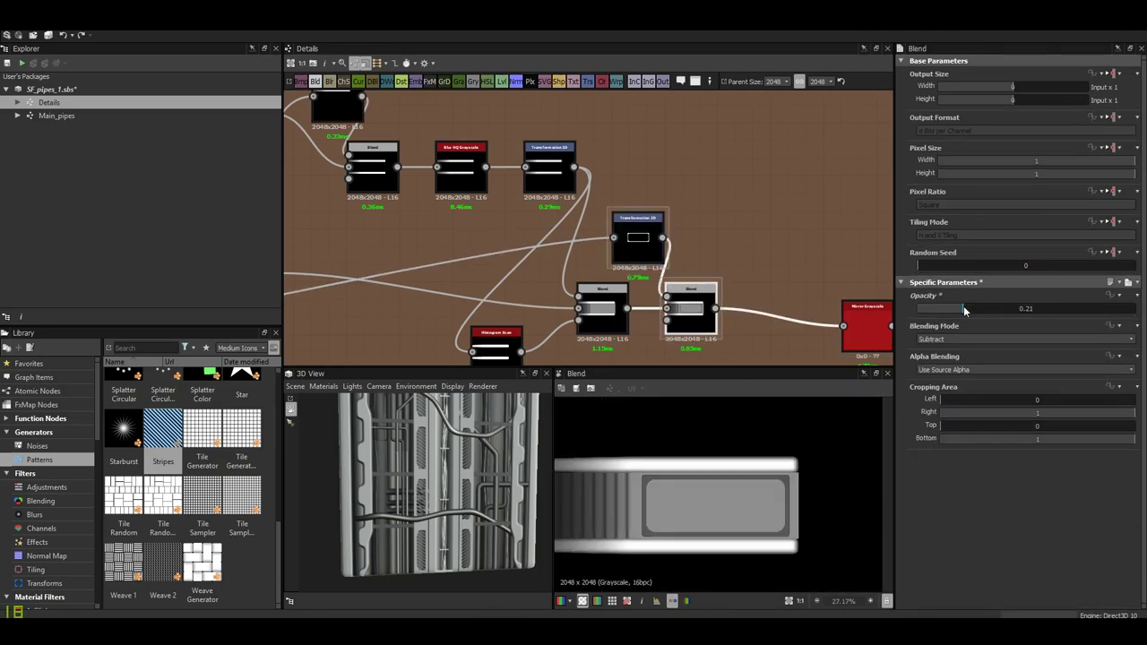
scroll(583, 233, down, 3)
scroll(627, 260, up, 3)
click(636, 254)
scroll(774, 536, up, 2)
scroll(986, 519, down, 1)
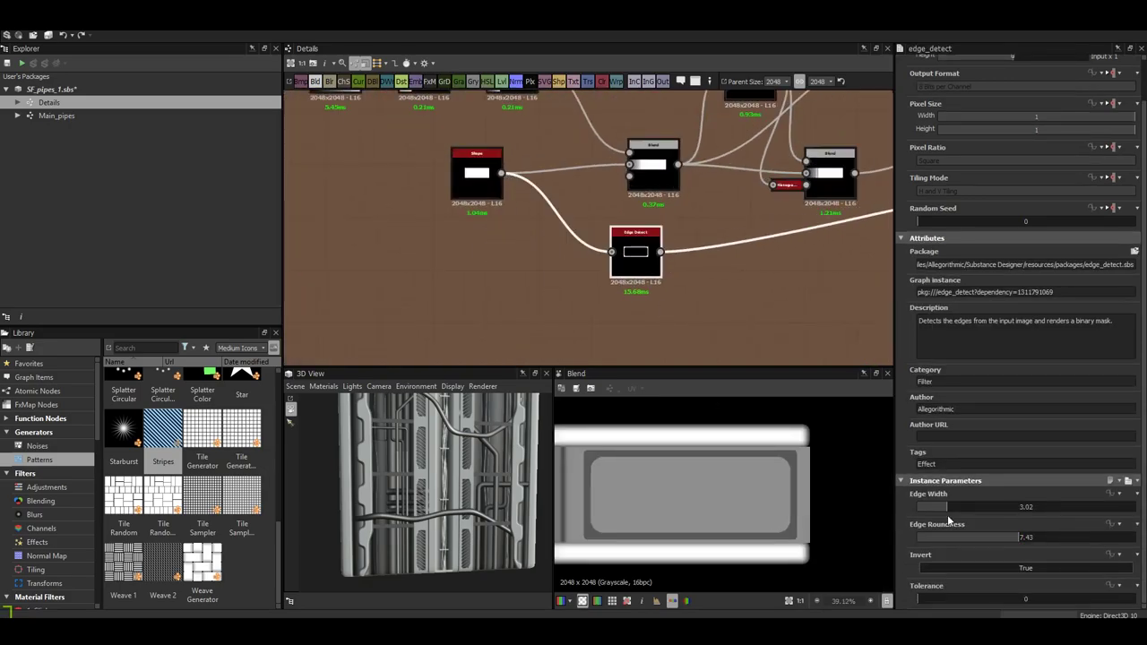
drag(946, 507, 931, 509)
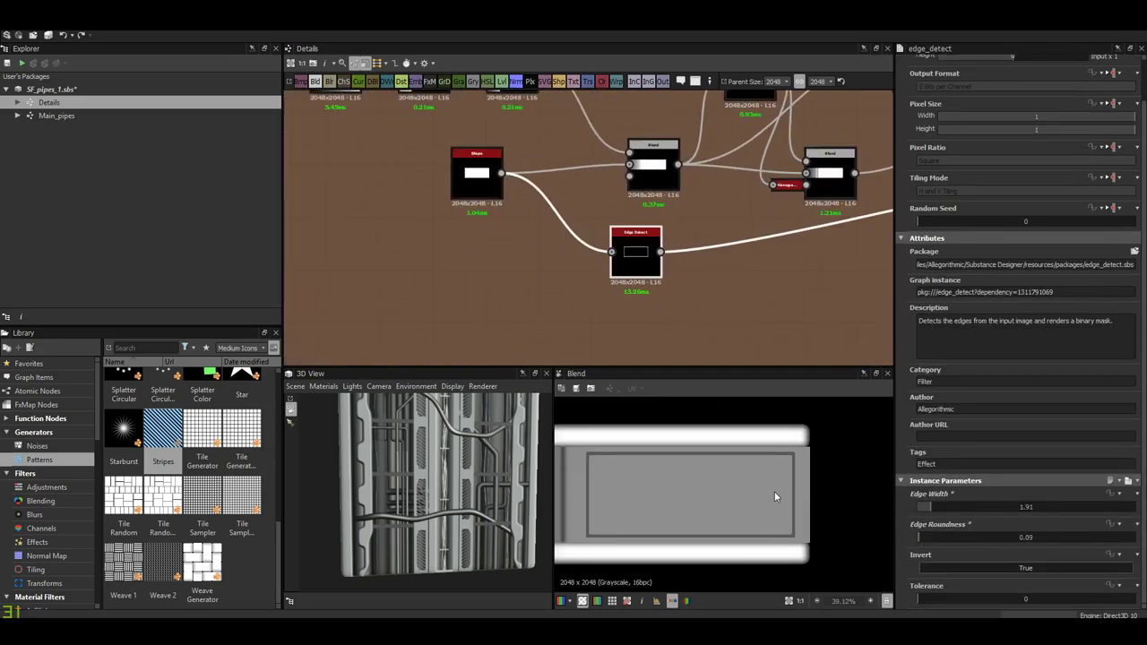
- Add a Blur HQ Grayscale node with intensity around 1.4
key(space)
text(blur)
key(Down)
key(Down)
key(Down)
key(Return)
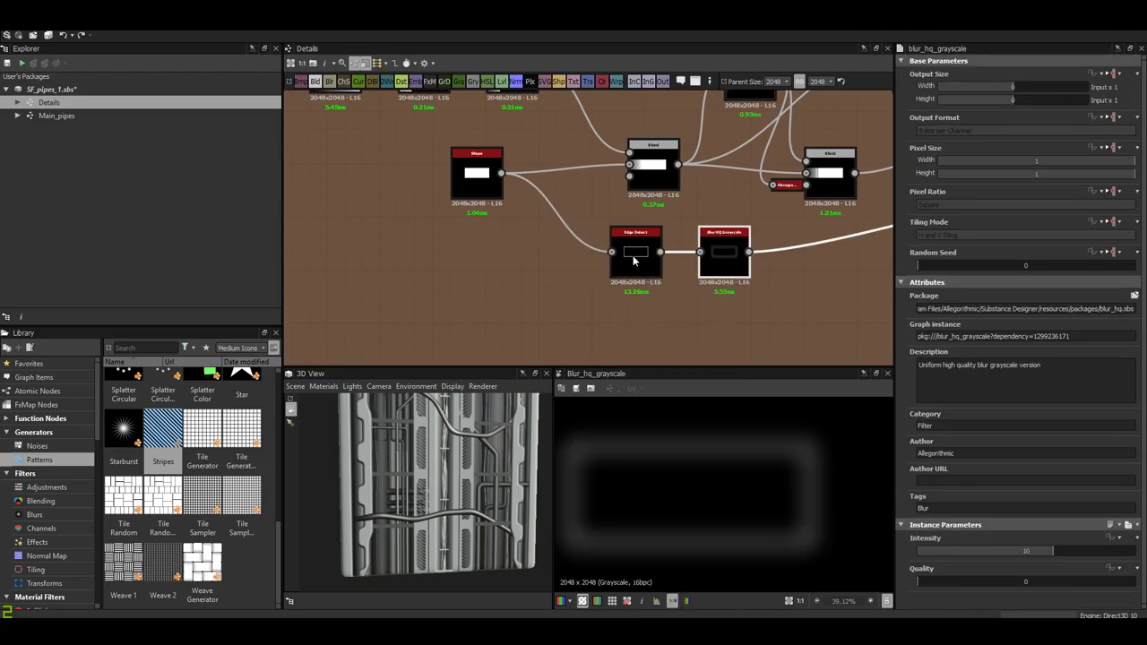
drag(1020, 559, 936, 558)
scroll(788, 260, down, 3)
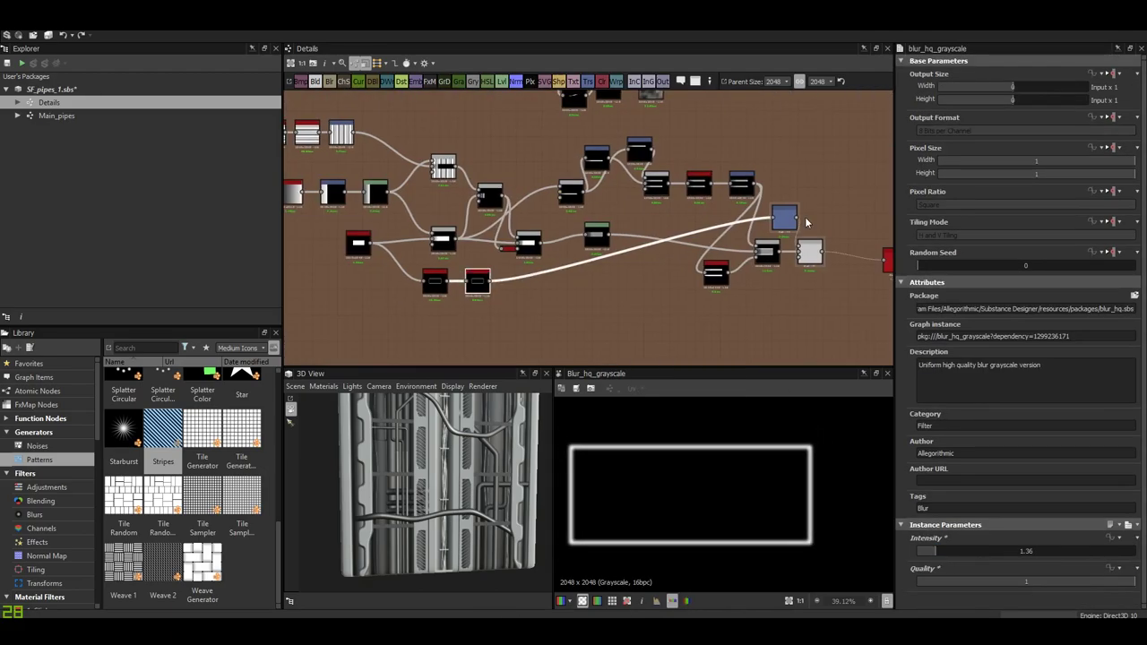
- Check the Blend and mirrored result, then increase the blur intensity slightly
double_click(809, 252)
scroll(676, 499, down, 1)
scroll(698, 485, down, 1)
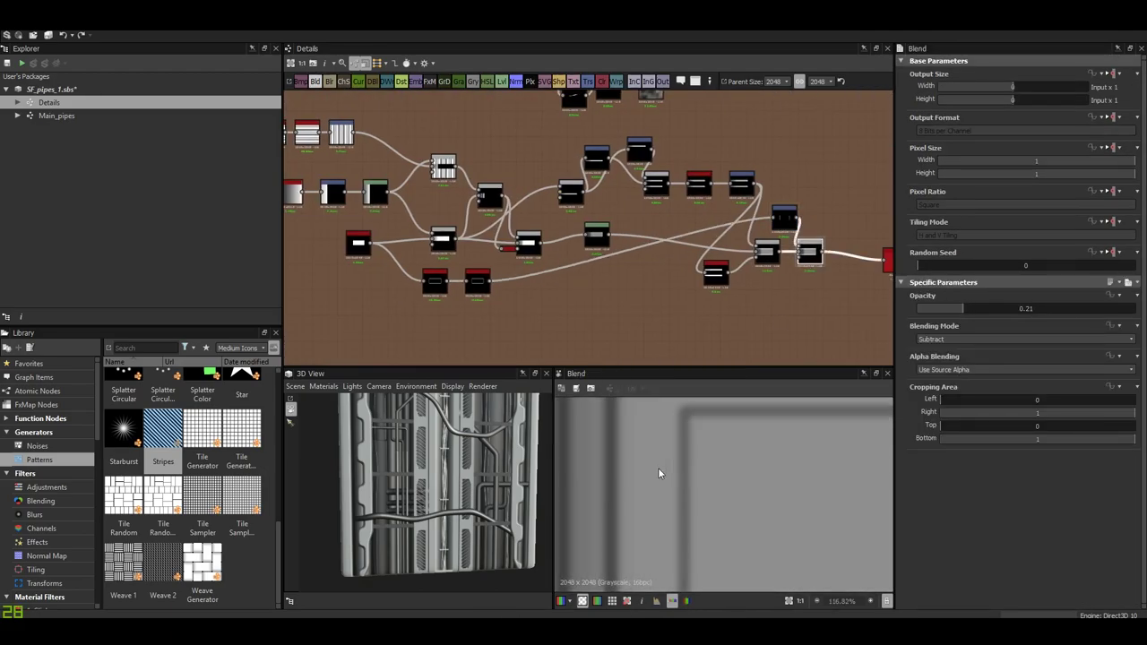
scroll(491, 266, down, 2)
double_click(658, 259)
scroll(808, 504, up, 1)
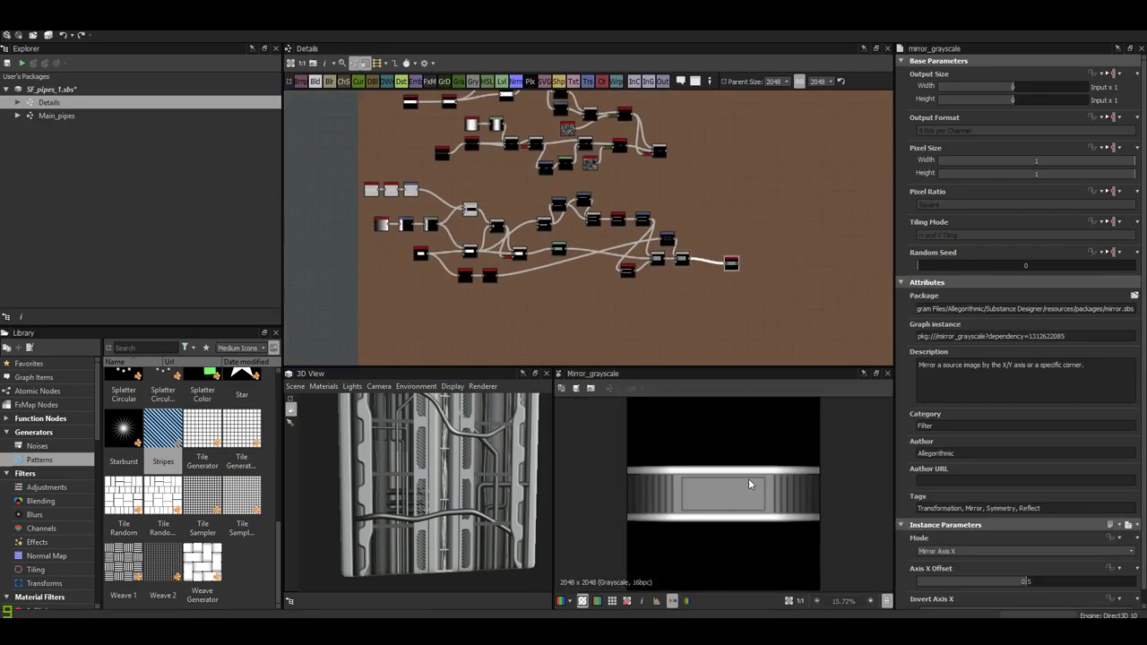
scroll(582, 314, up, 4)
click(636, 224)
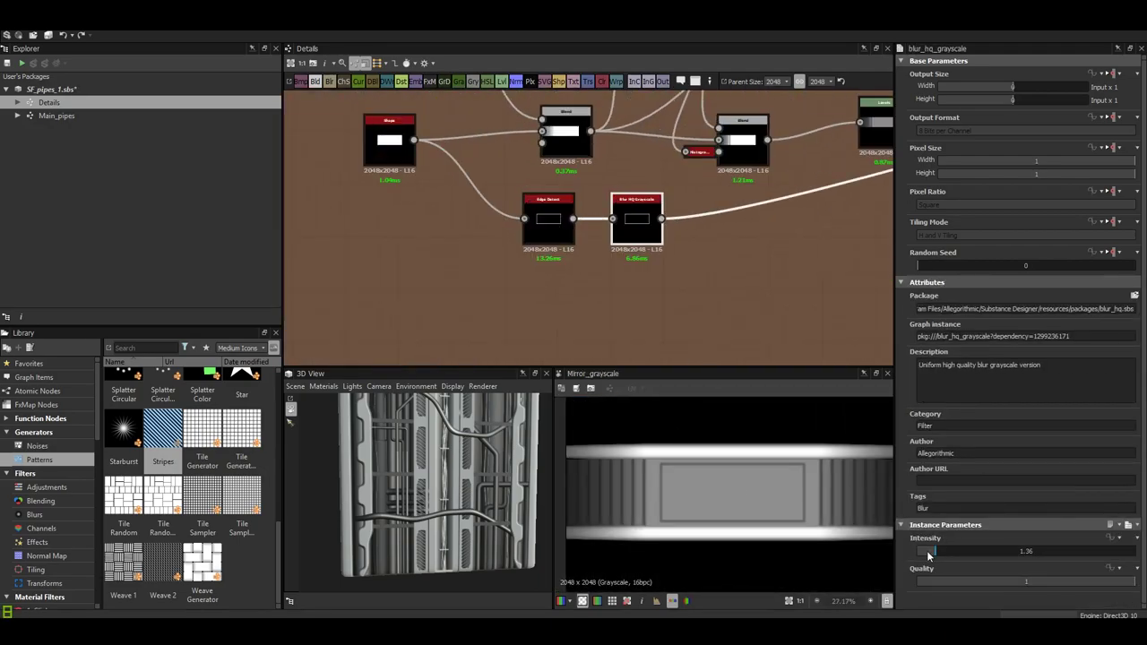
middle_drag(768, 359, 688, 386)
- Add a Histogram Scan after the blur with Position 0.74
key(space)
text(hist)
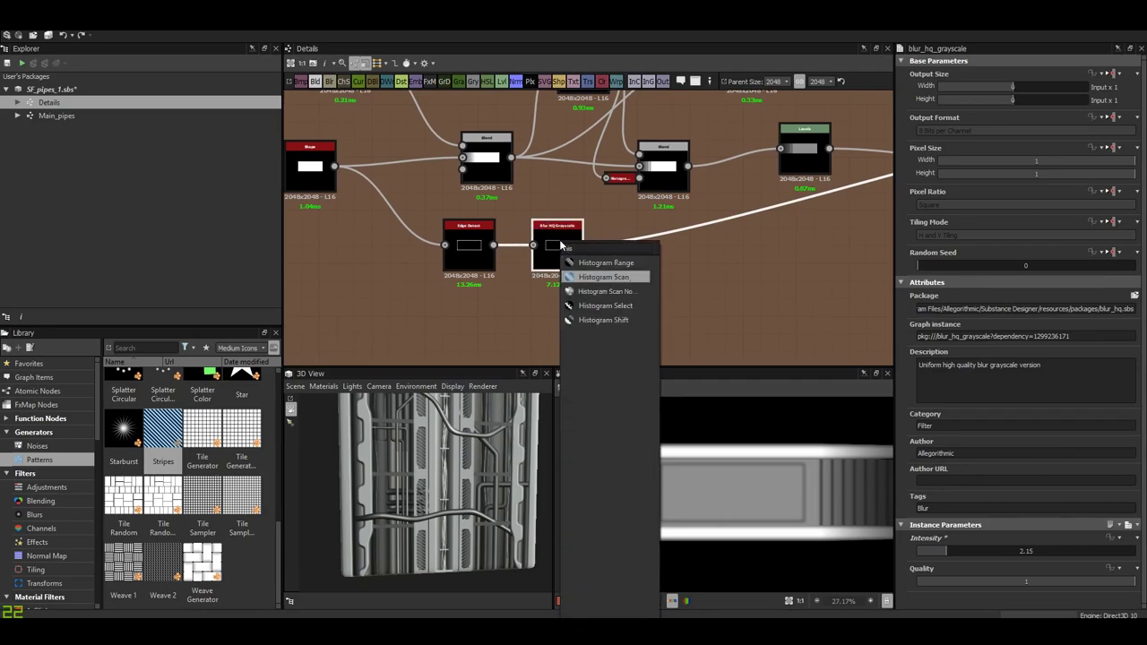
click(607, 274)
mouse_move(1017, 564)
mouse_down()
mouse_move(1081, 567)
mouse_move(1128, 589)
mouse_up()
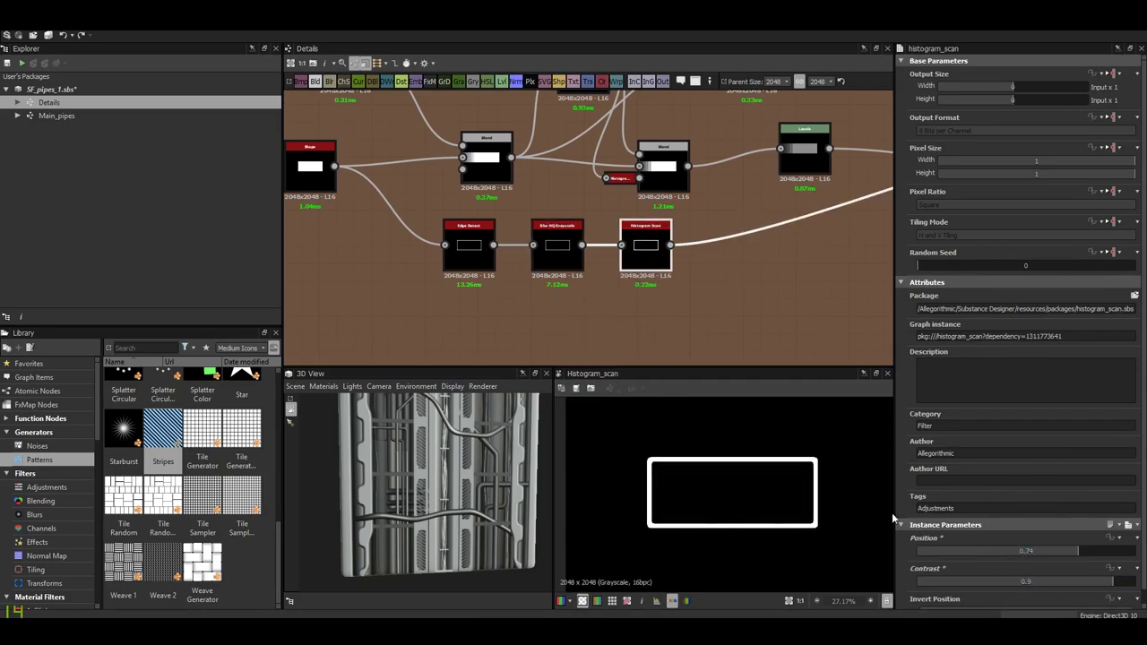
scroll(818, 247, down, 3)
double_click(852, 240)
- Reduce the Histogram Scan Position to 0.43
scroll(687, 472, up, 2)
scroll(708, 460, up, 2)
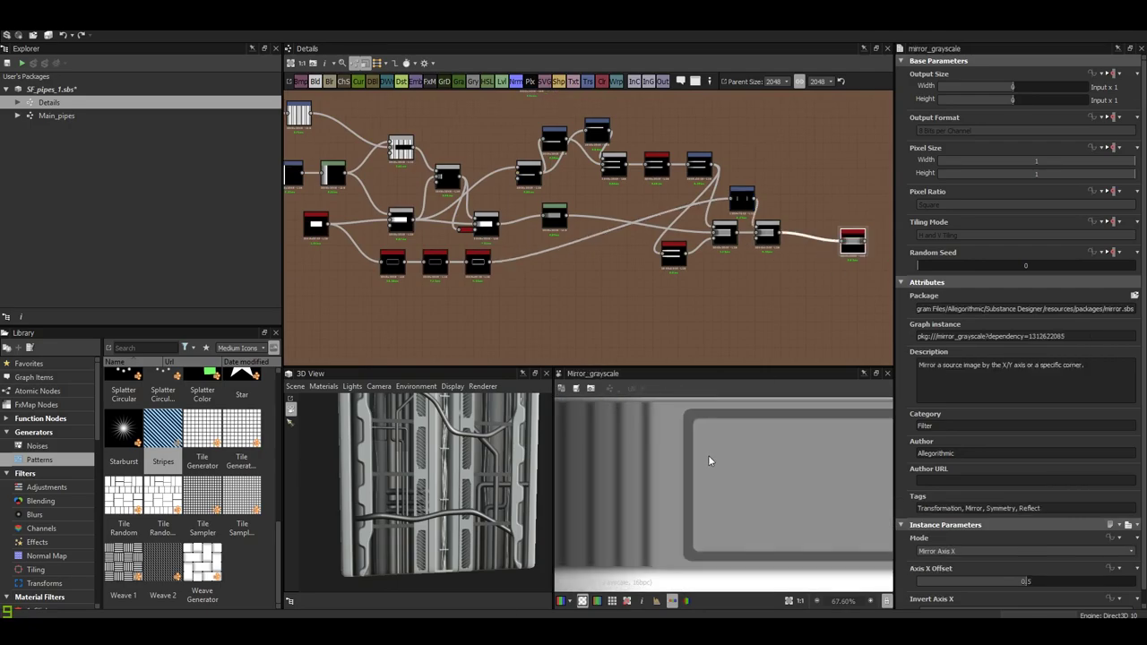
scroll(601, 283, up, 3)
click(615, 279)
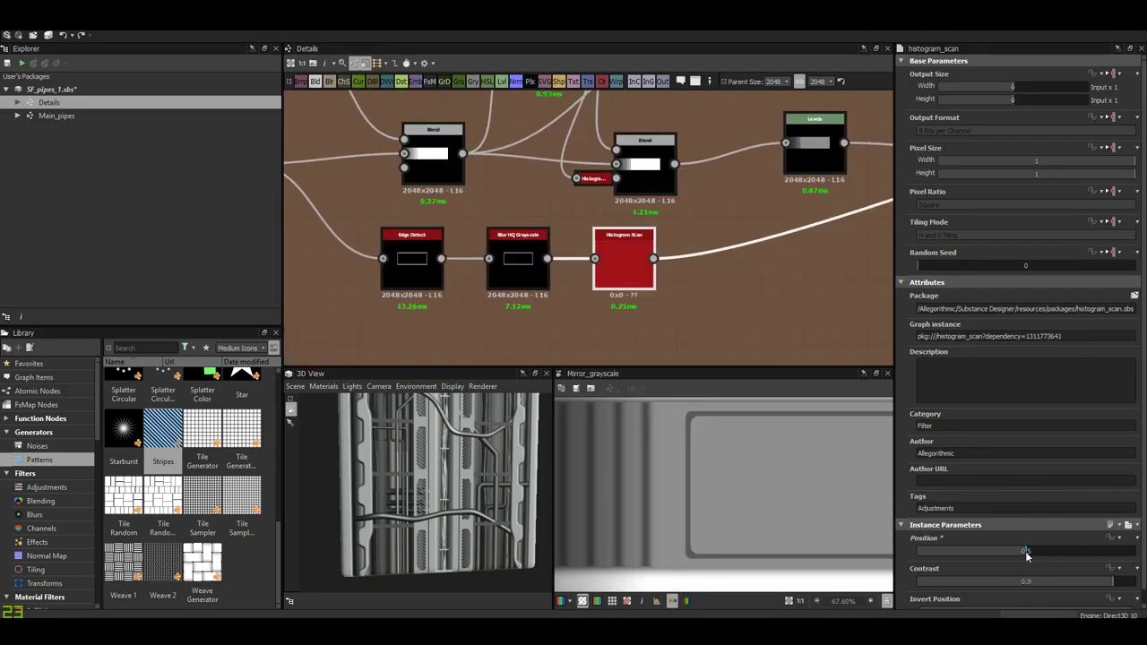
drag(1018, 559, 1010, 557)
scroll(690, 489, down, 6)
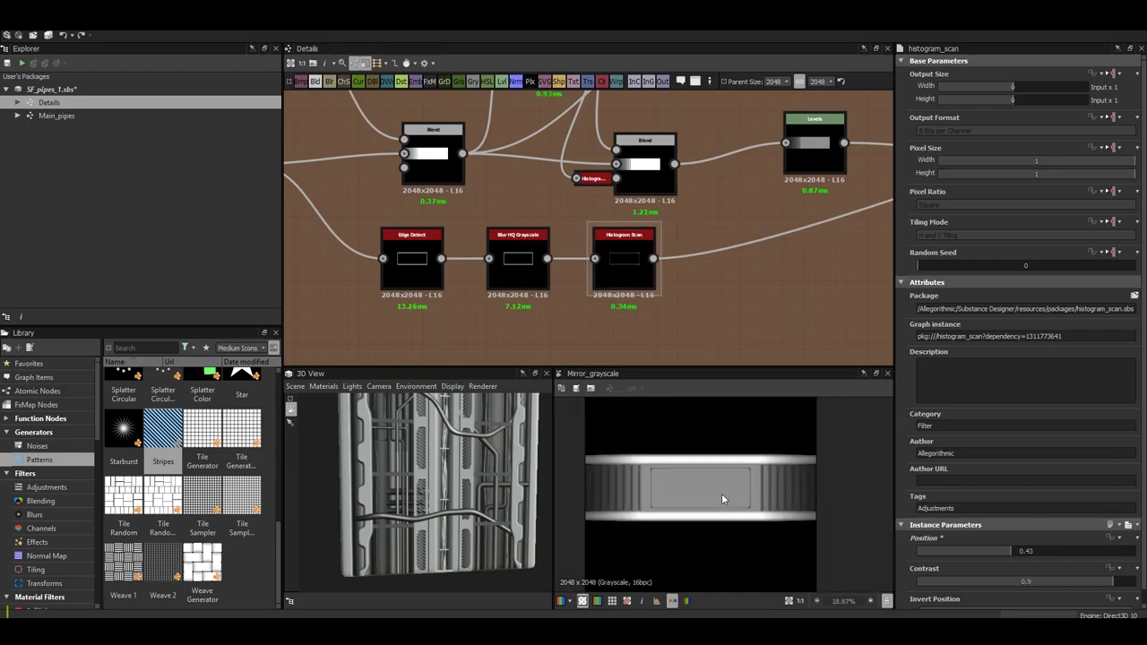
scroll(512, 230, down, 3)
scroll(512, 230, up, 3)
- Wire the Histogram Scan into the blend chain and offset the second Transformation 2D X to -0.0961
drag(569, 263, 761, 235)
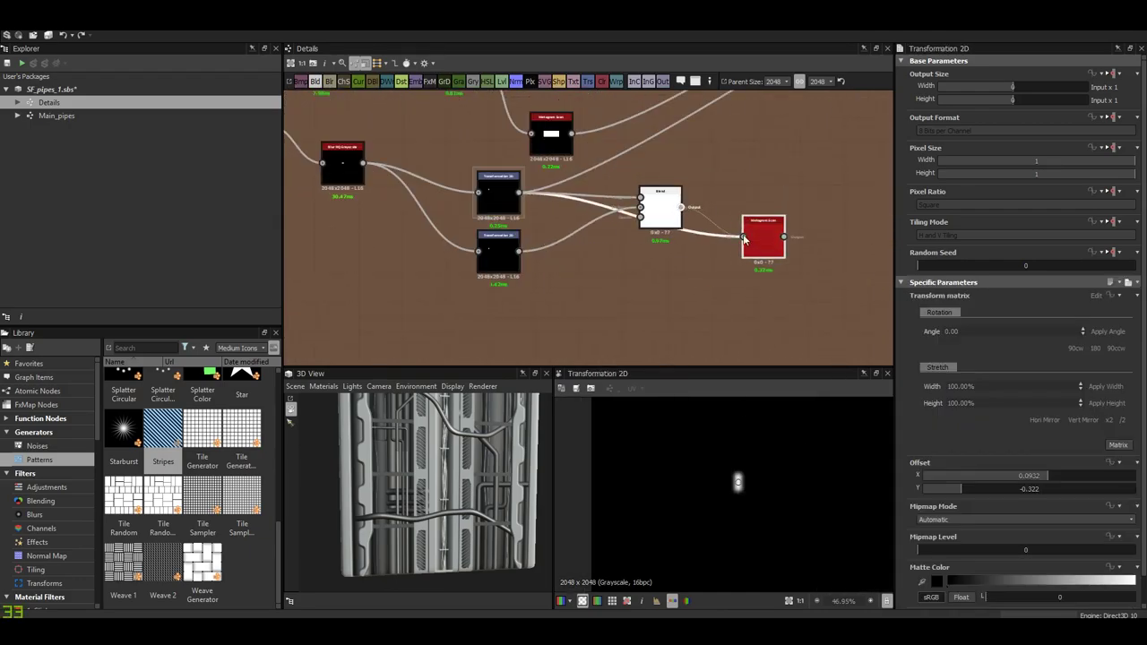
click(665, 210)
click(499, 259)
drag(748, 509, 753, 545)
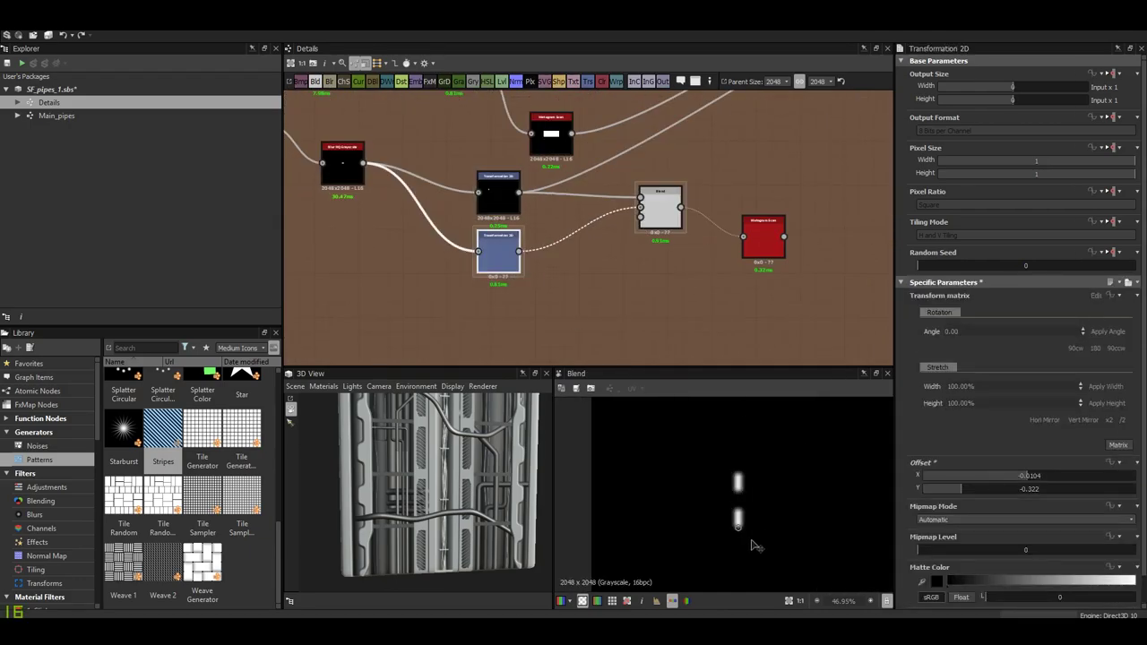
- Connect the small slot details into the Blend and preview the Mirror Grayscale connector output
middle_drag(681, 269, 589, 163)
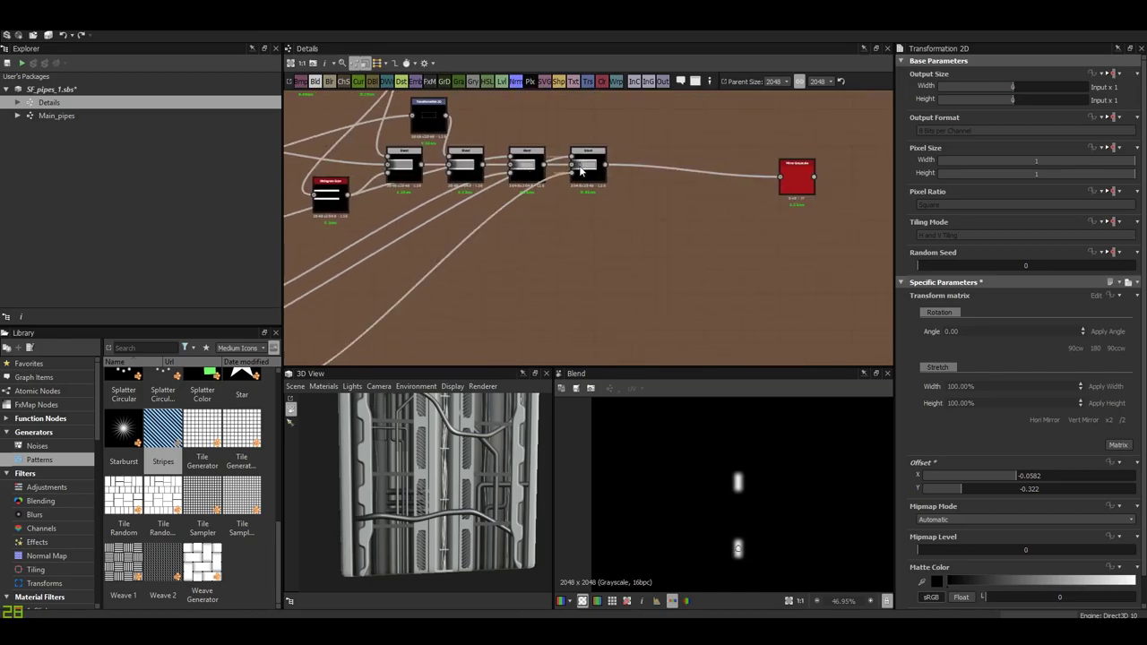
click(581, 170)
middle_drag(601, 271, 627, 220)
scroll(627, 220, down, 1)
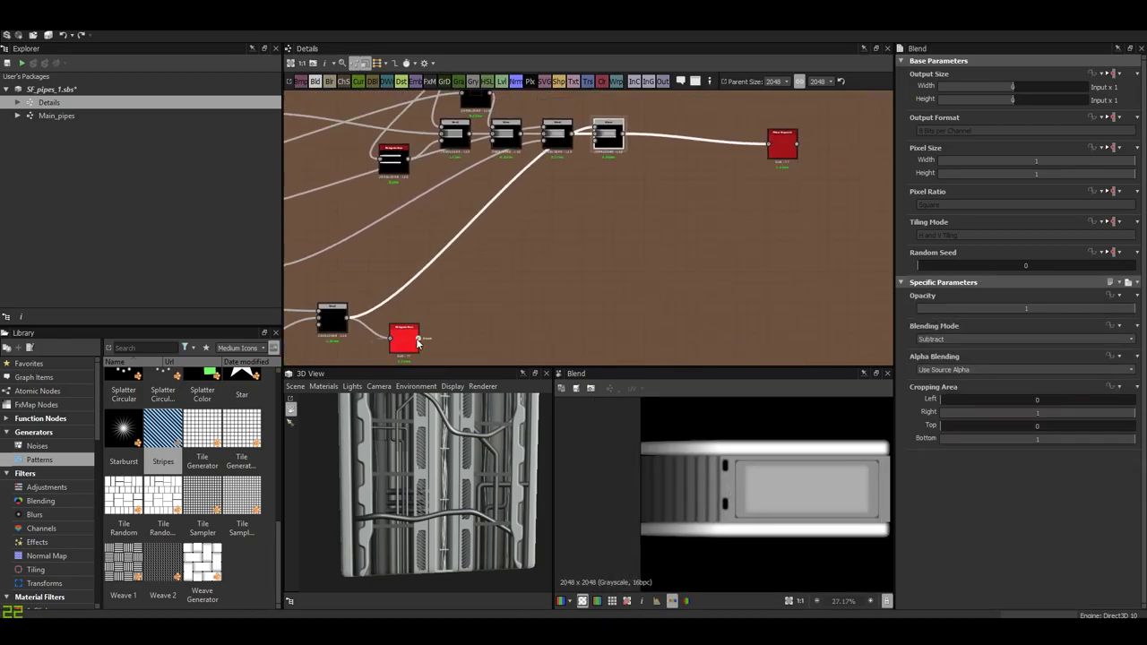
scroll(721, 393, up, 2)
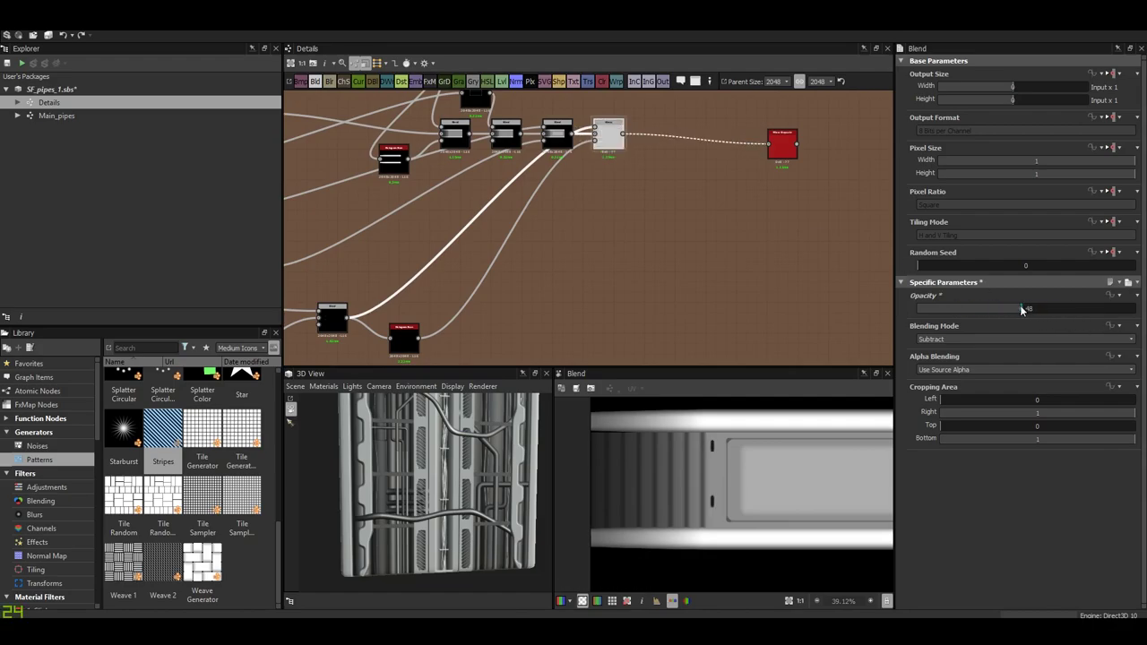
scroll(743, 476, up, 2)
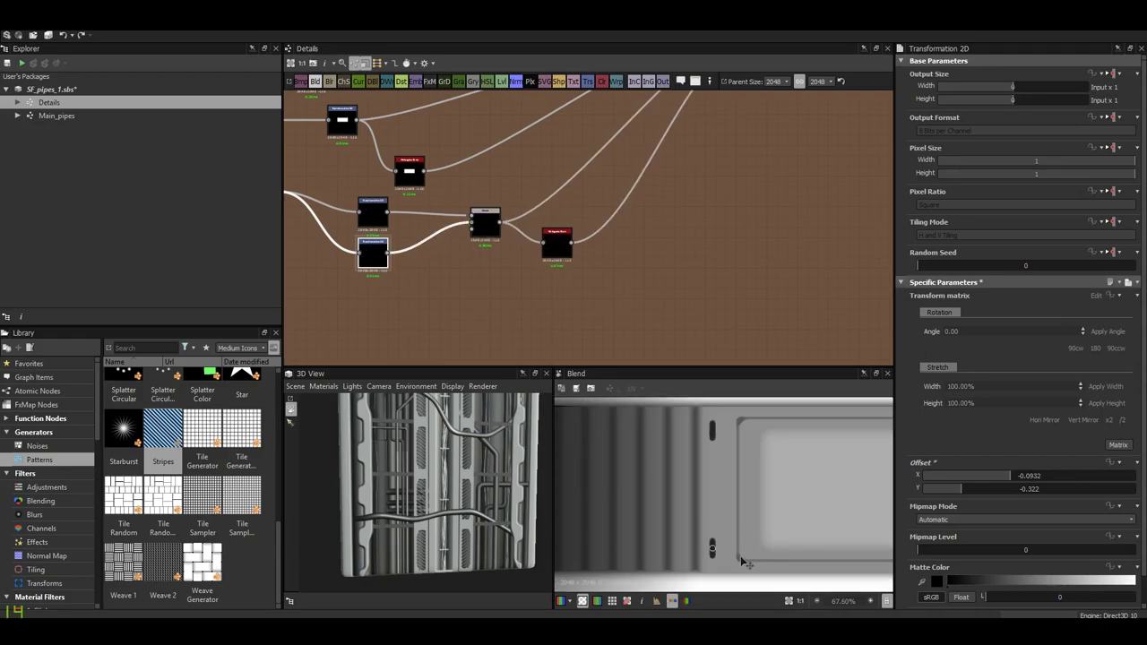
scroll(741, 558, down, 3)
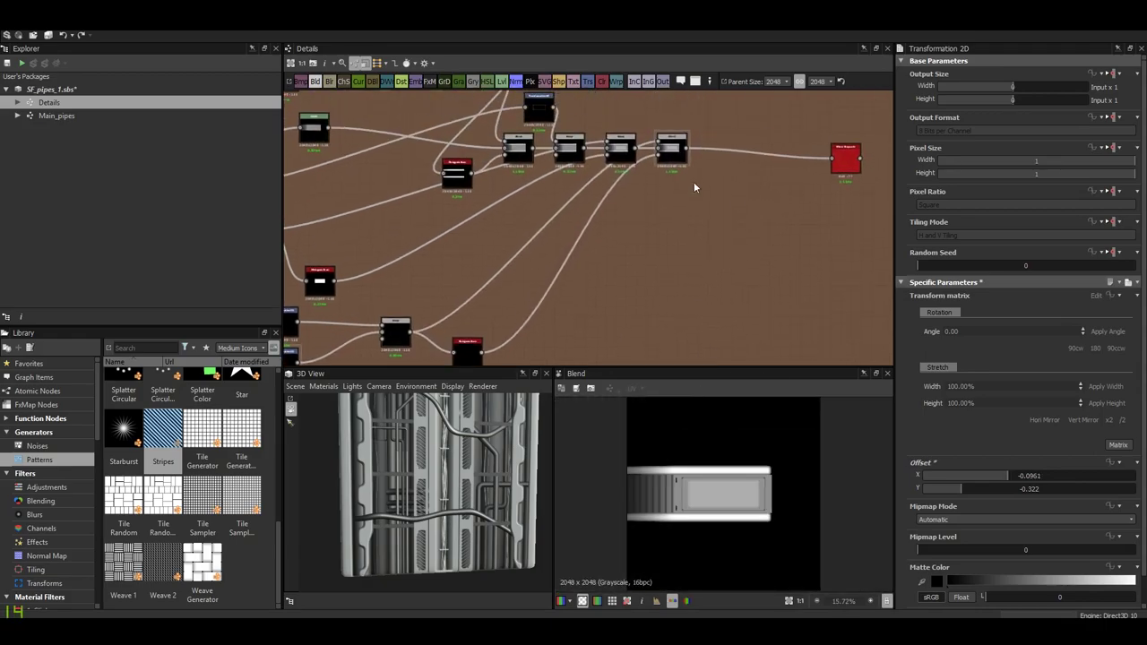
double_click(846, 159)
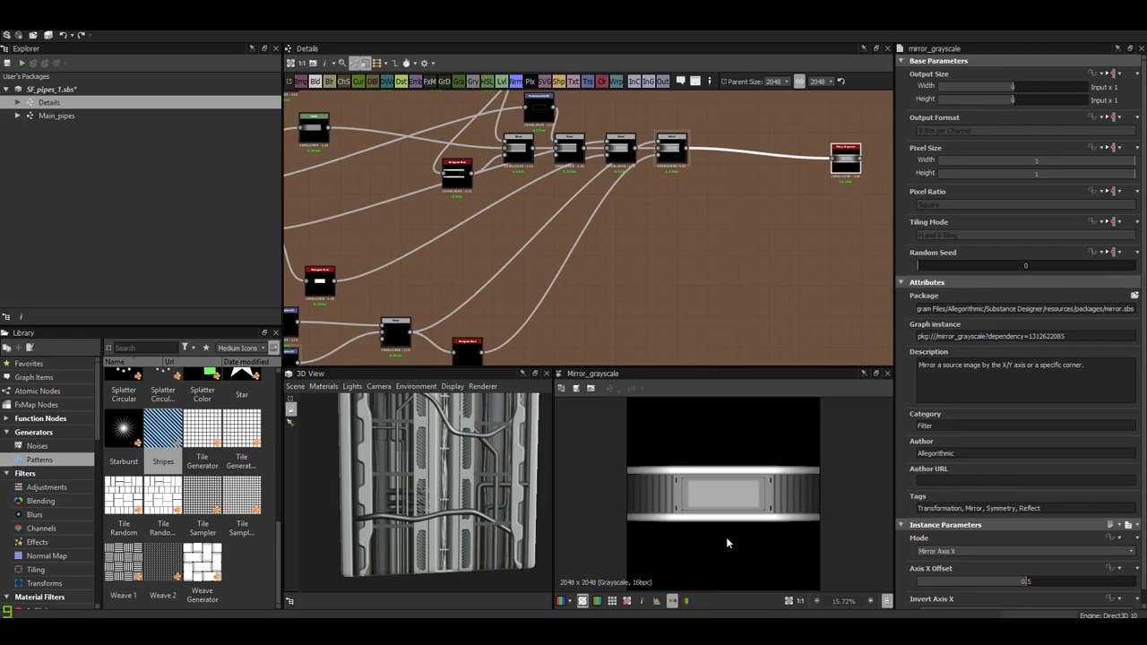
scroll(745, 521, down, 2)
scroll(697, 280, down, 2)
scroll(678, 275, down, 2)
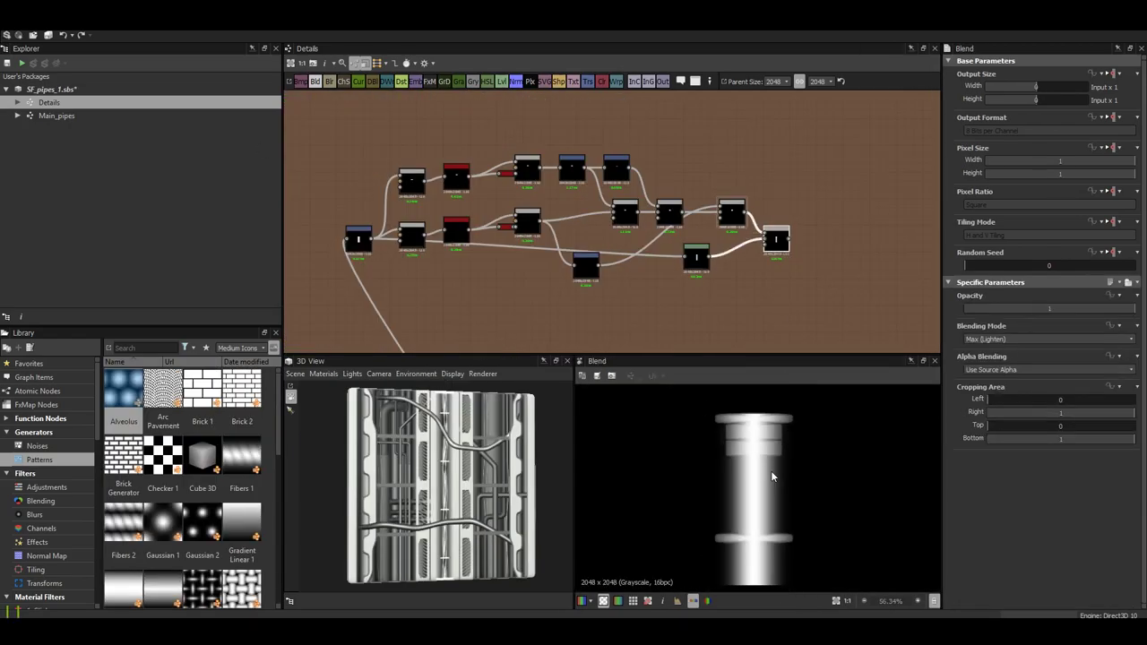
- Crop the pipe Blend's bottom to 0.59 and brighten it by lowering the Levels white point
scroll(787, 231, up, 2)
scroll(775, 253, up, 2)
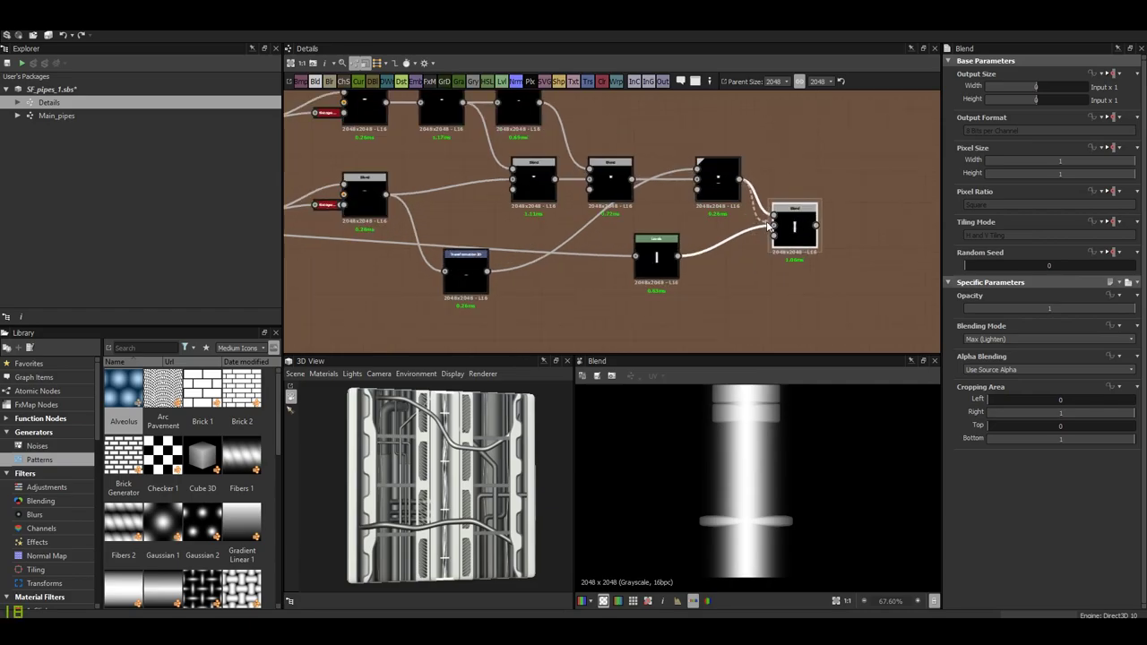
scroll(770, 462, down, 2)
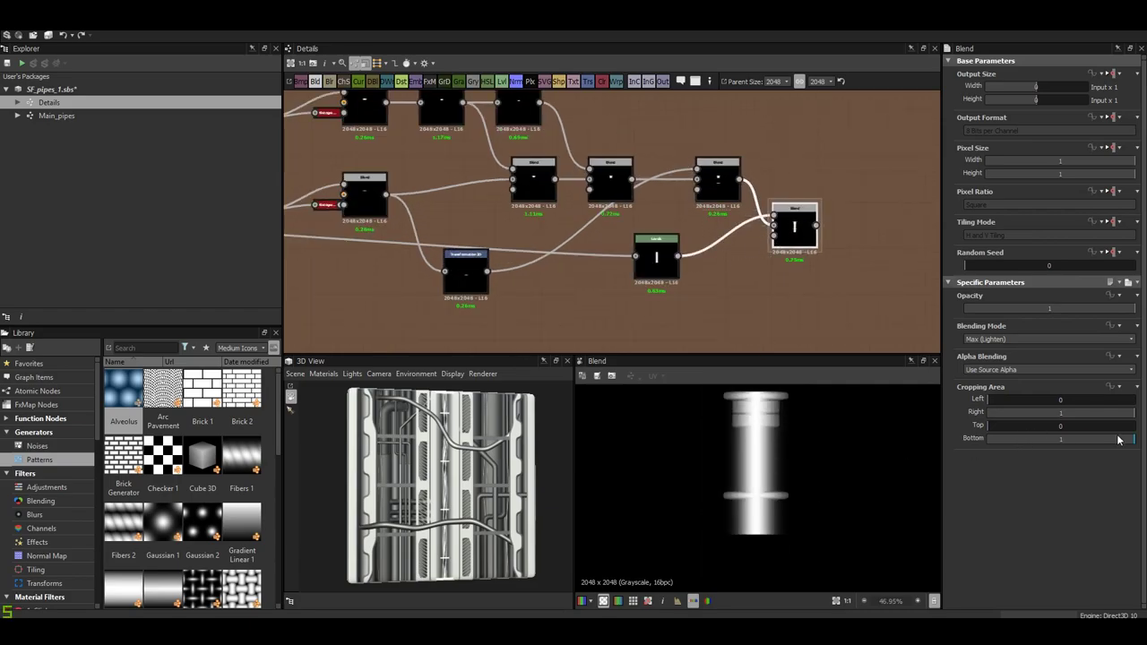
scroll(797, 481, up, 3)
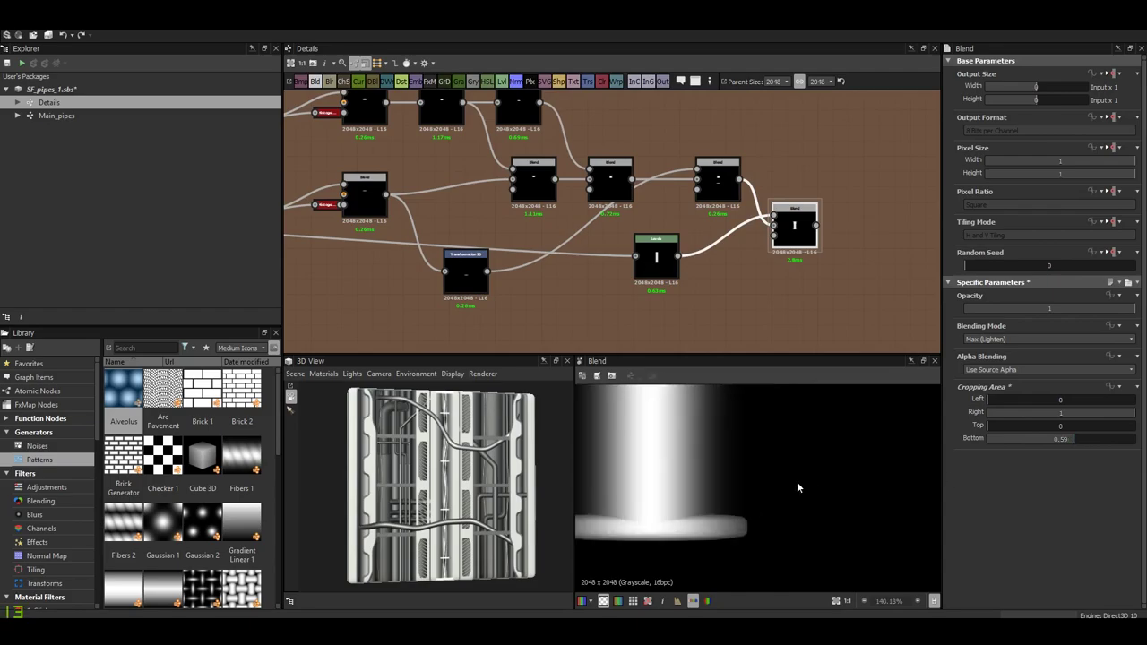
middle_drag(796, 481, 705, 400)
scroll(704, 400, up, 2)
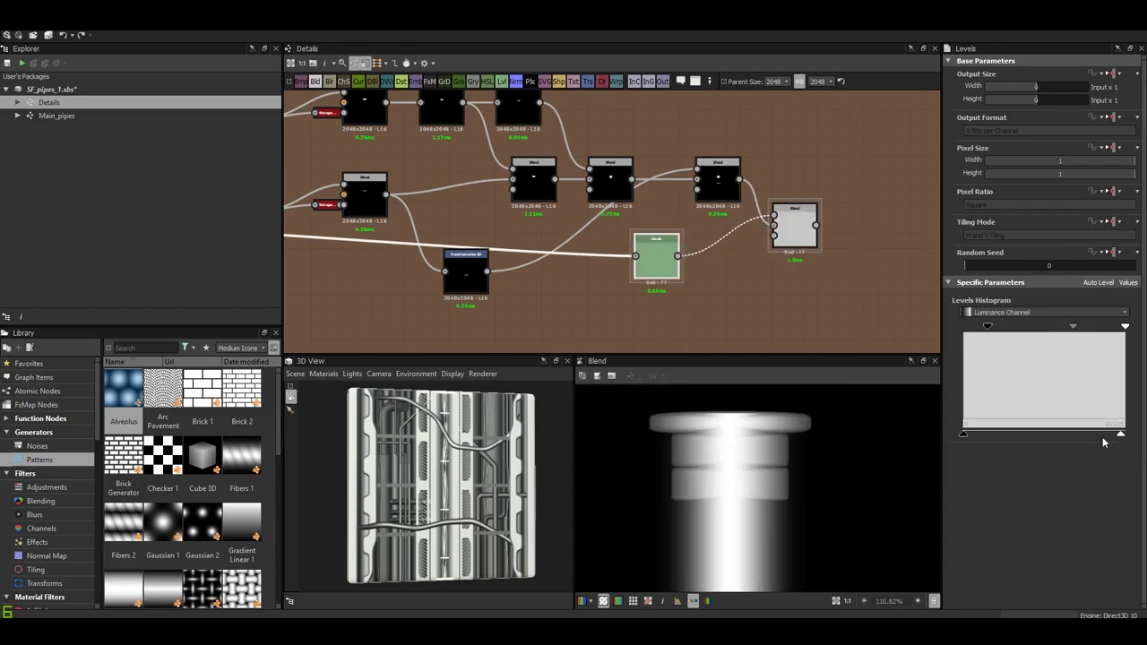
drag(1119, 437, 1041, 437)
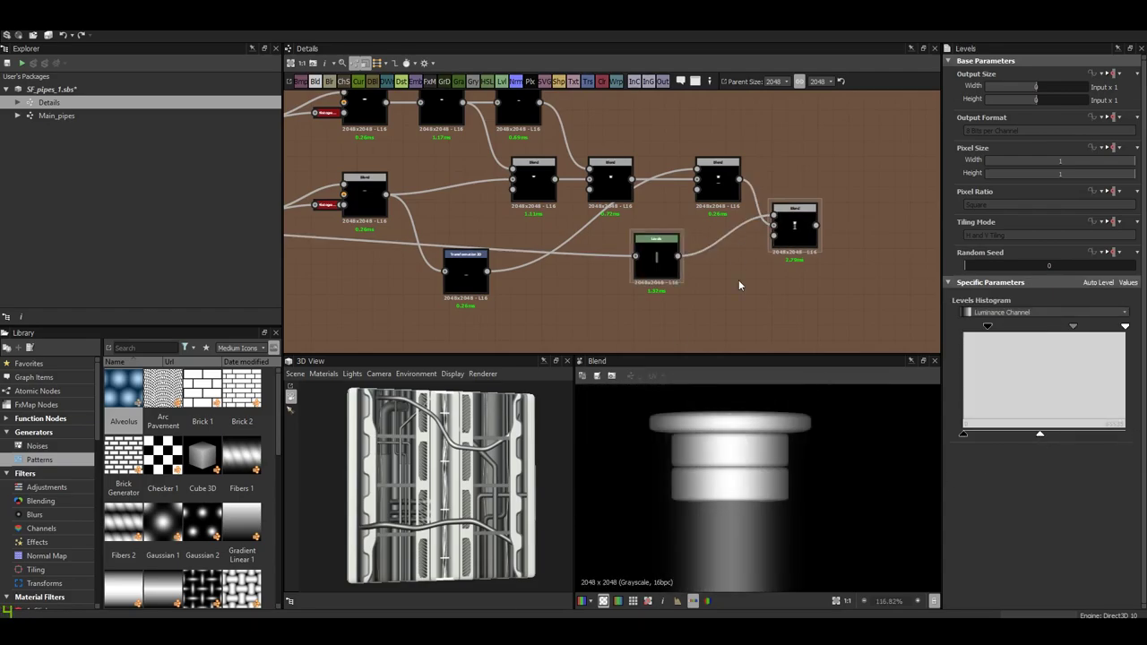
- Insert a Histogram Scan after Levels into the Blend input, with Position 0.93
key(space)
text(hist)
key(Down)
key(Down)
key(Down)
key(Return)
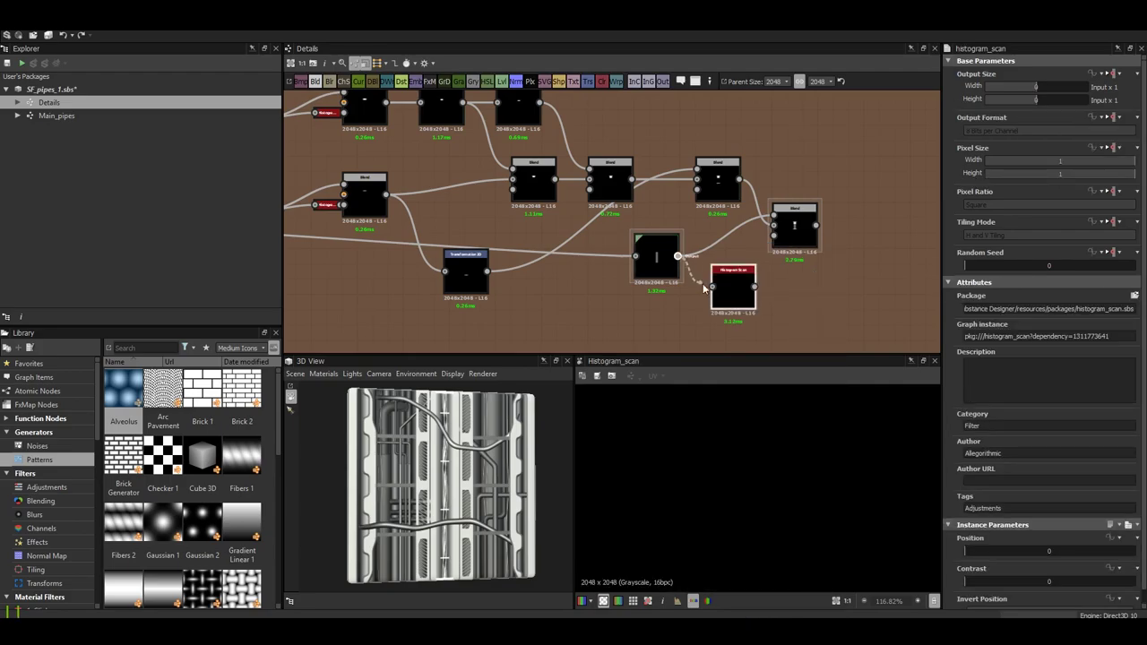
drag(733, 289, 763, 243)
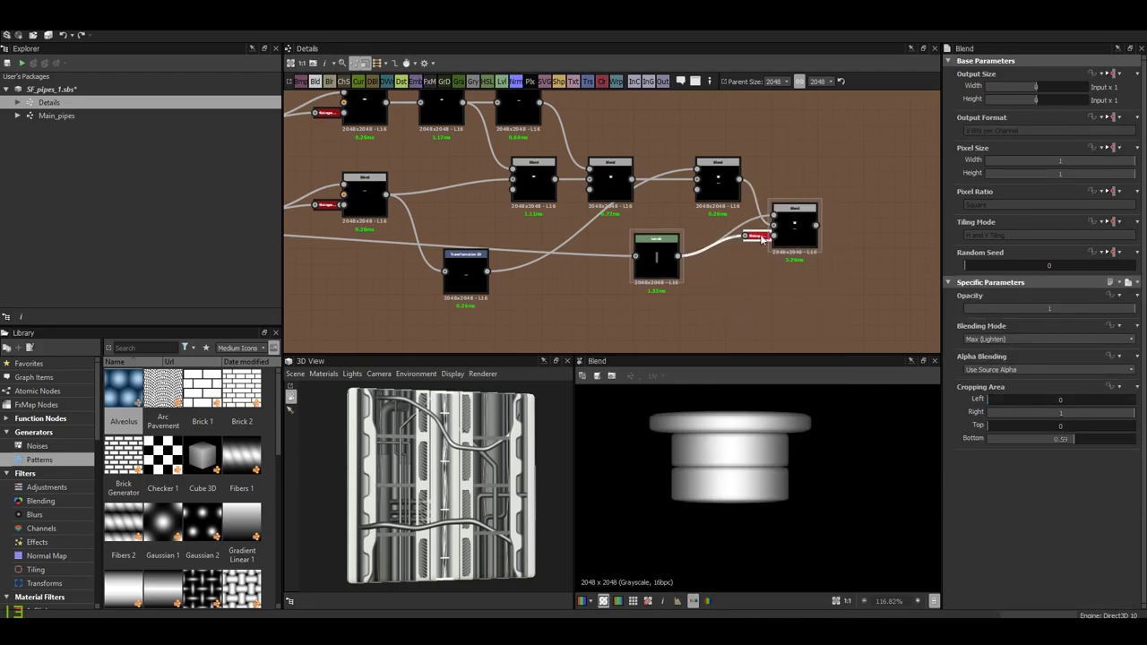
click(762, 239)
drag(1003, 548, 1120, 550)
- Raise the Levels white point again and plug the cylinder into the Blend background
scroll(792, 491, up, 4)
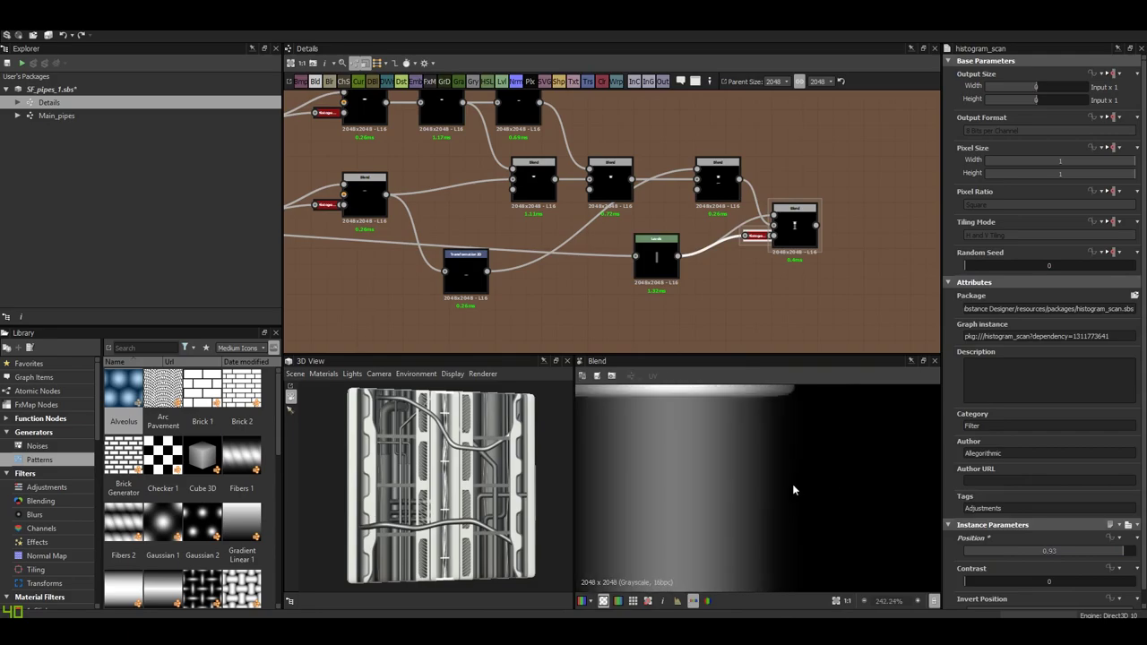
scroll(821, 432, down, 4)
scroll(781, 453, down, 2)
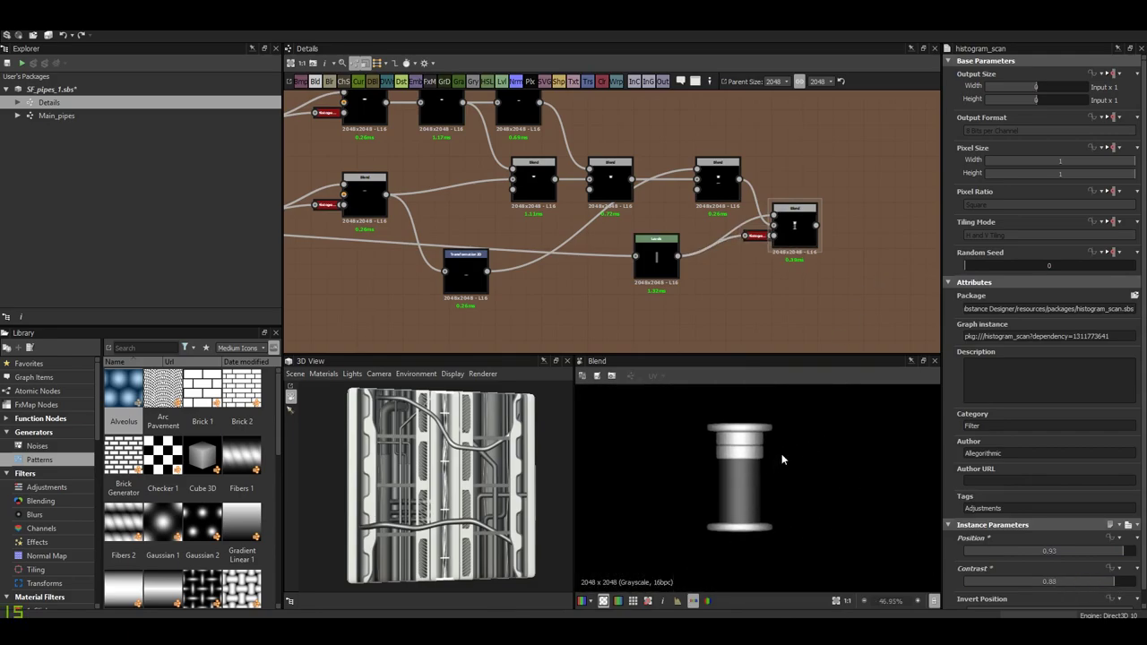
click(656, 255)
mouse_move(1040, 436)
mouse_down()
mouse_move(1094, 436)
mouse_move(1069, 438)
mouse_up()
click(810, 237)
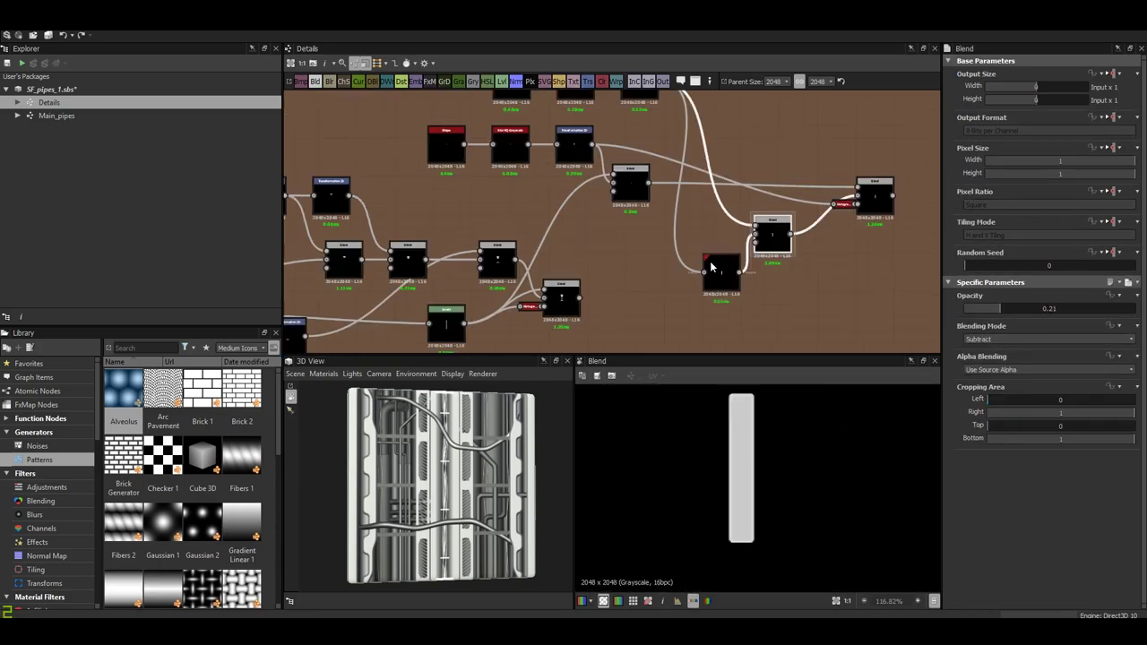
drag(749, 238, 753, 235)
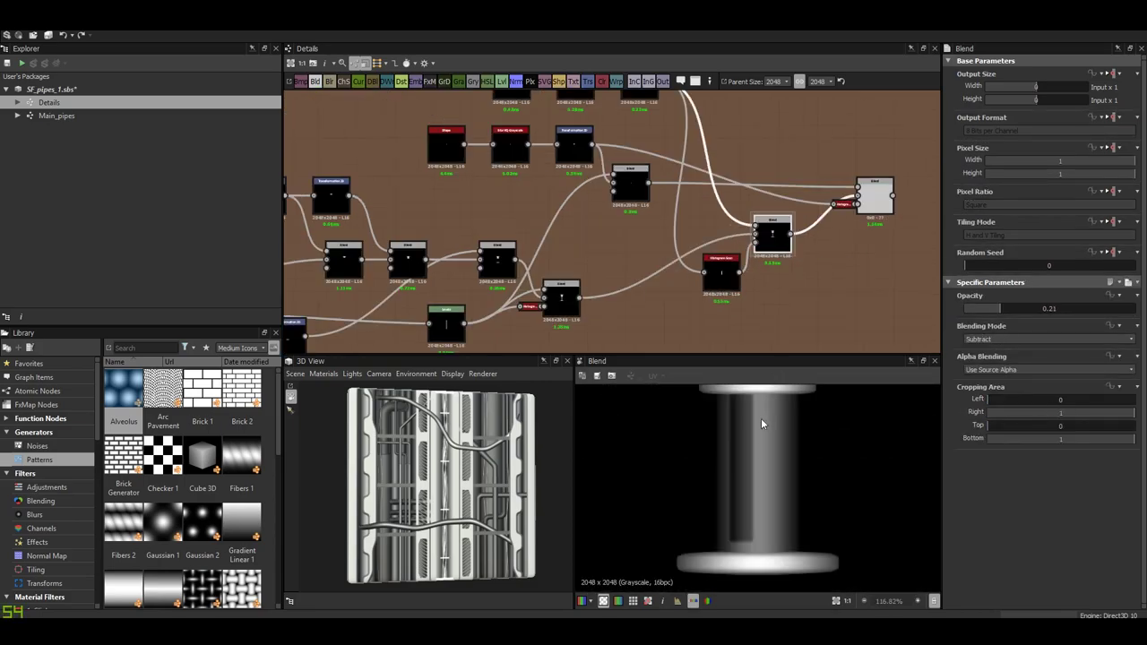
- Move the rectangular detail up the cylinder via its Transformation 2D offset and preview the result
click(881, 196)
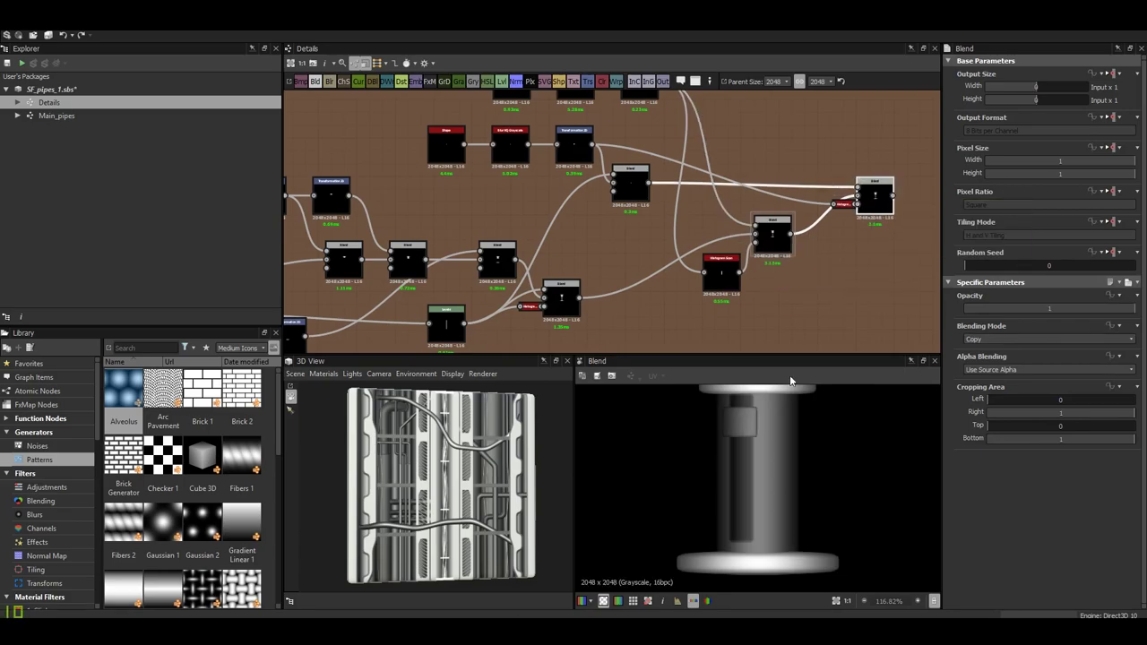
scroll(779, 451, up, 2)
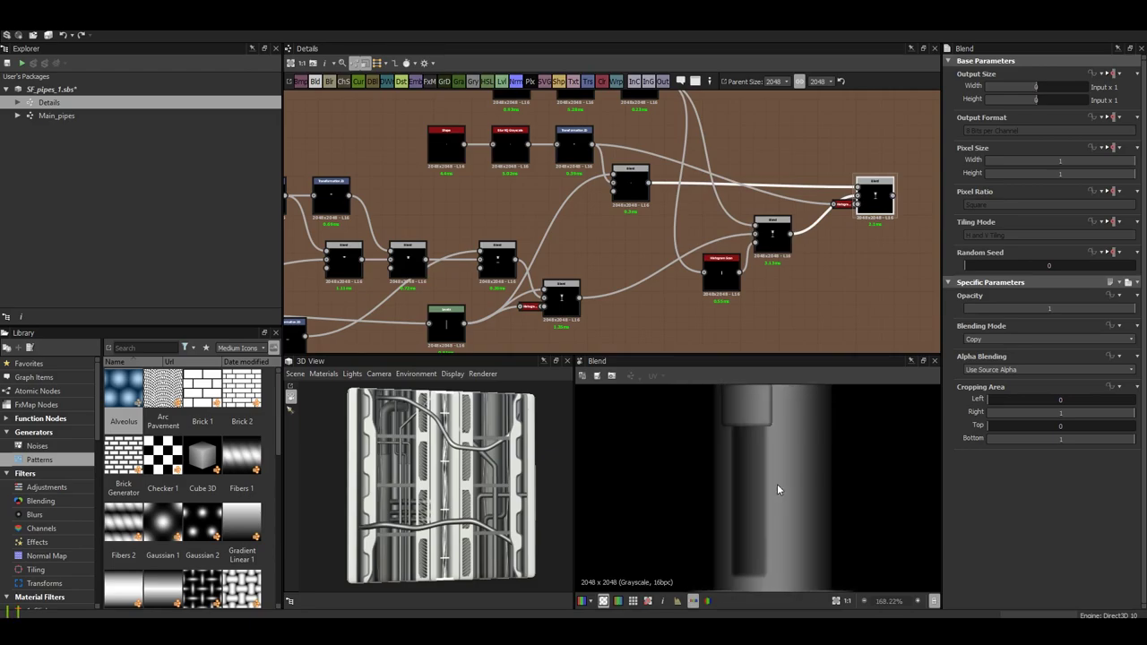
middle_drag(778, 489, 777, 520)
click(574, 144)
drag(773, 464, 772, 446)
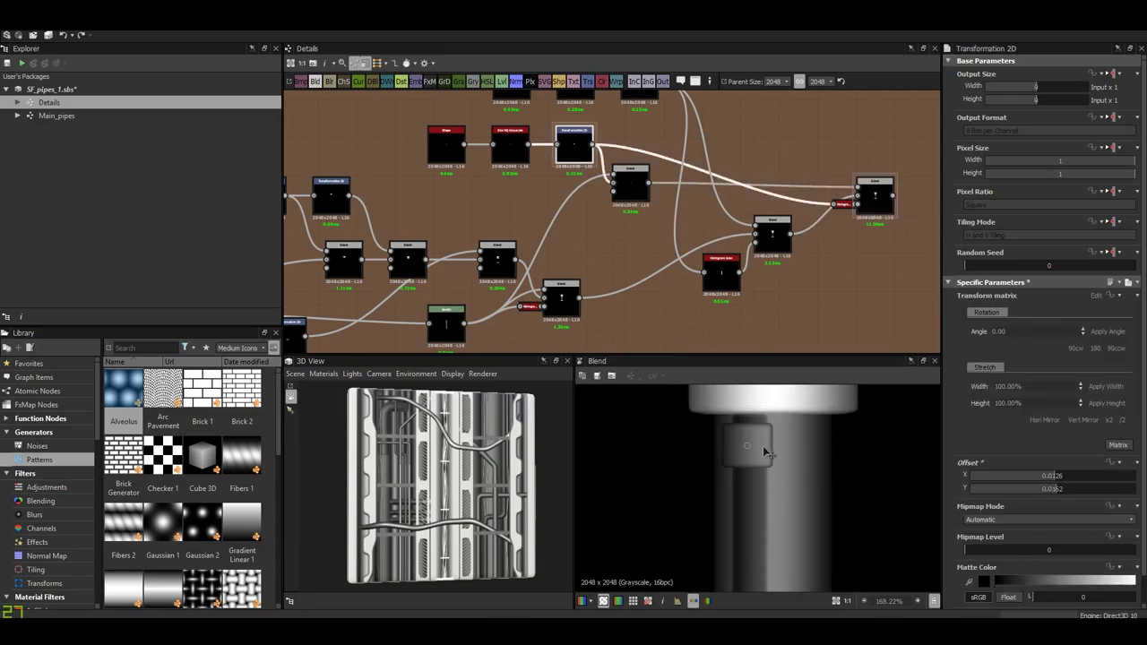
double_click(789, 254)
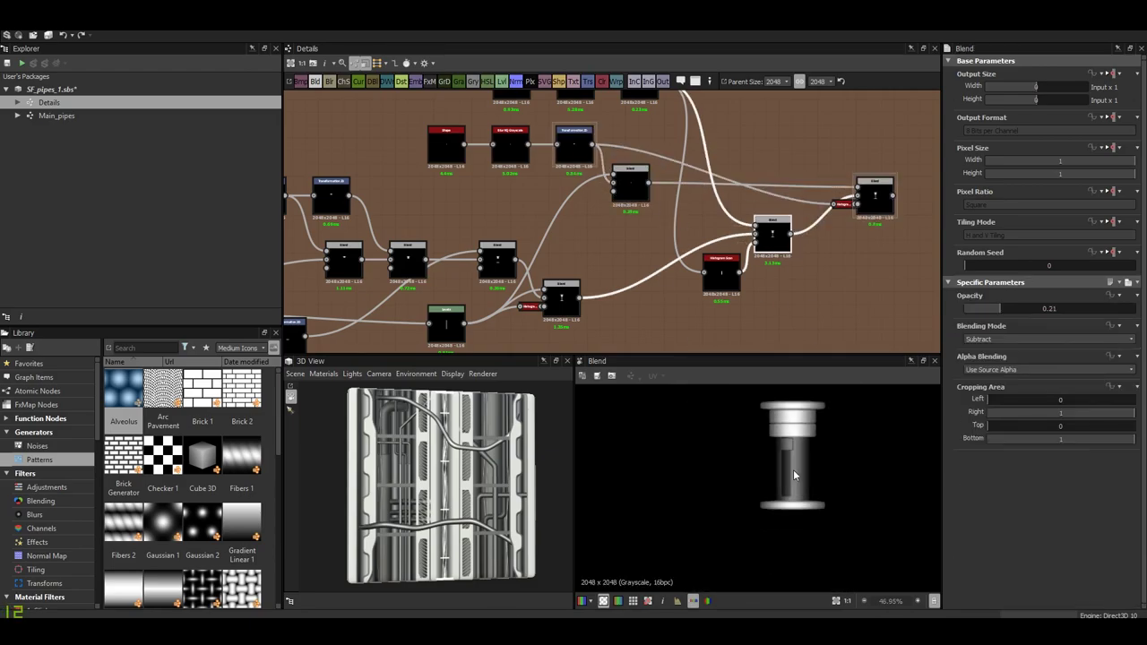
scroll(787, 465, up, 1)
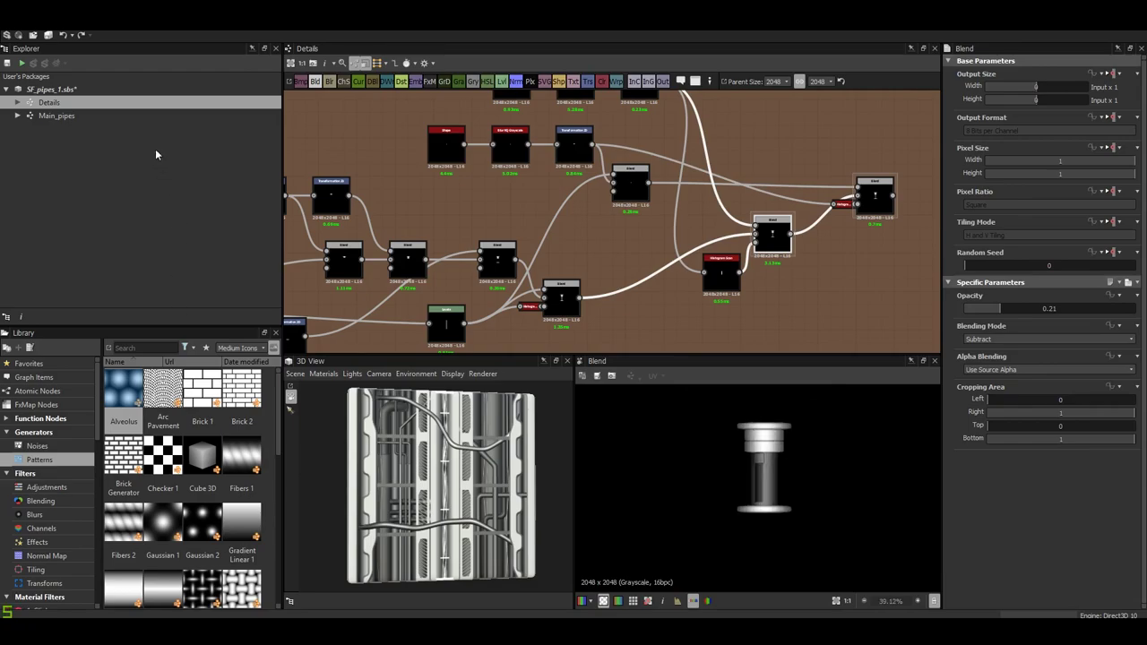
scroll(823, 258, down, 5)
- Set the ribbed connector's Blend mode to Max (Lighten)
scroll(824, 257, down, 2)
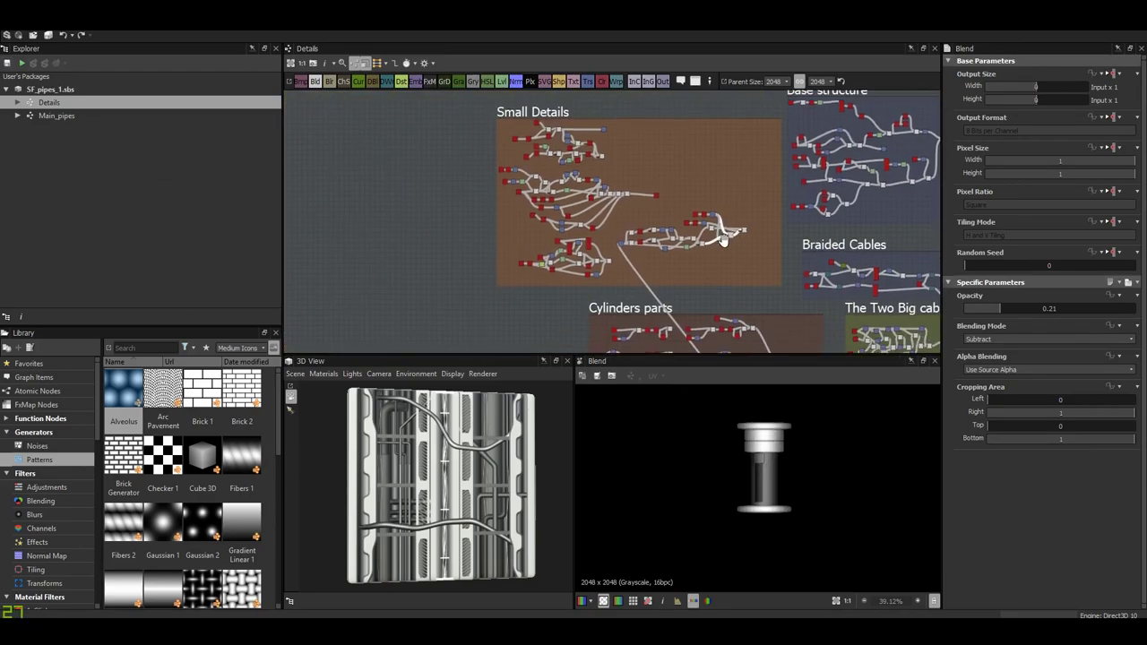
double_click(737, 242)
scroll(619, 220, up, 5)
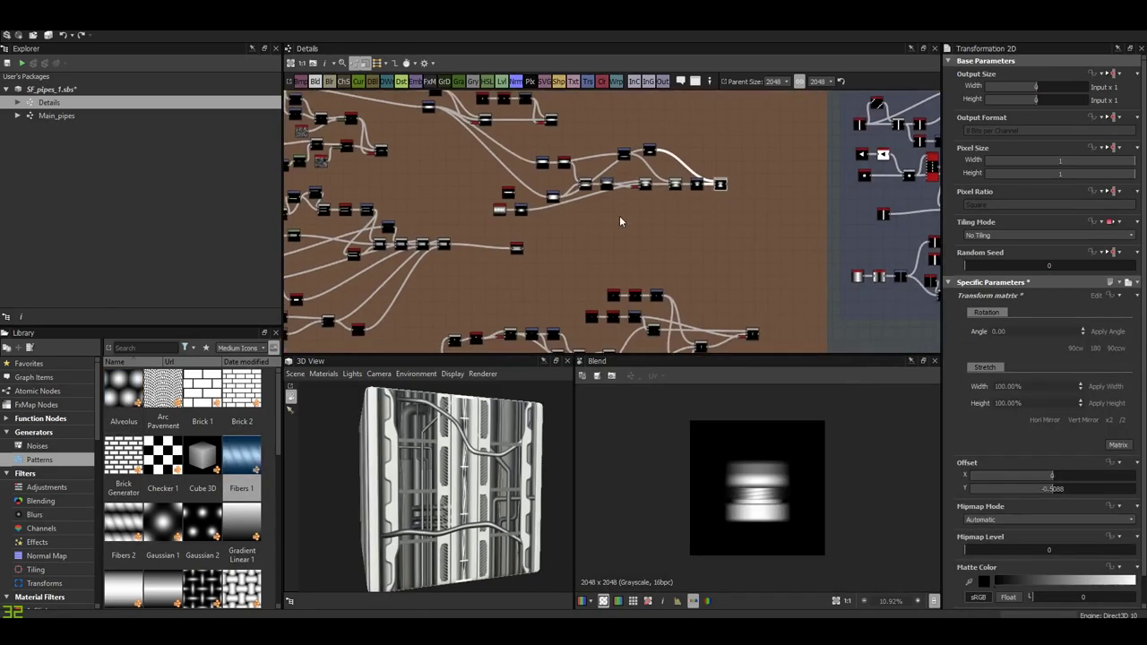
scroll(615, 243, up, 3)
middle_drag(793, 172, 674, 325)
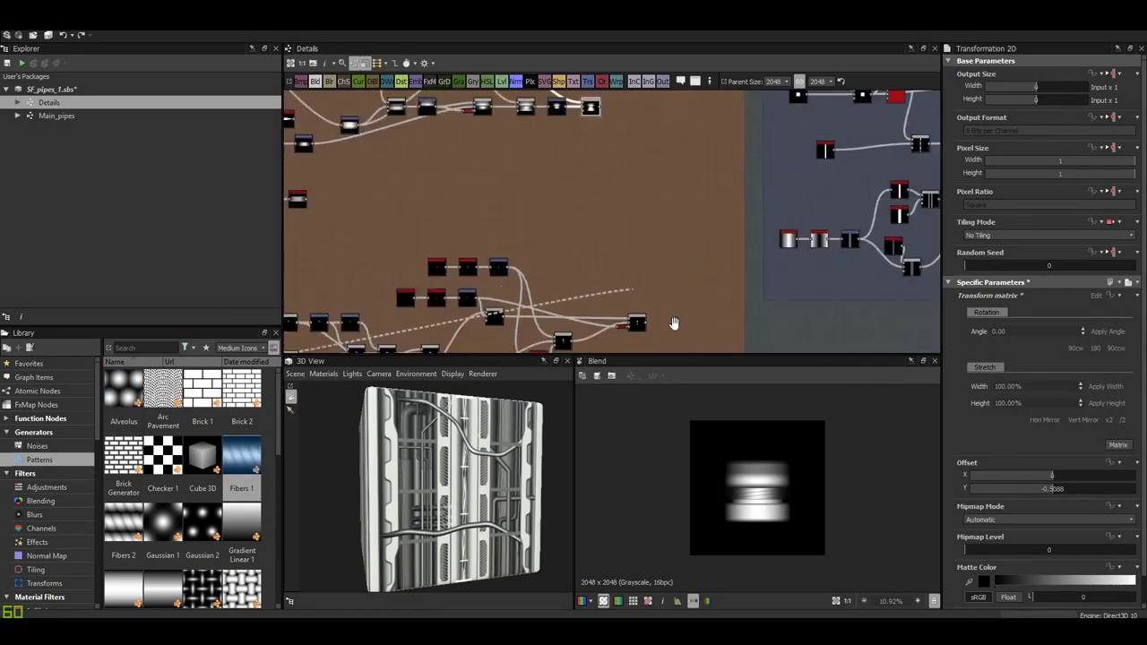
scroll(640, 151, up, 4)
click(639, 151)
click(1049, 338)
click(1048, 405)
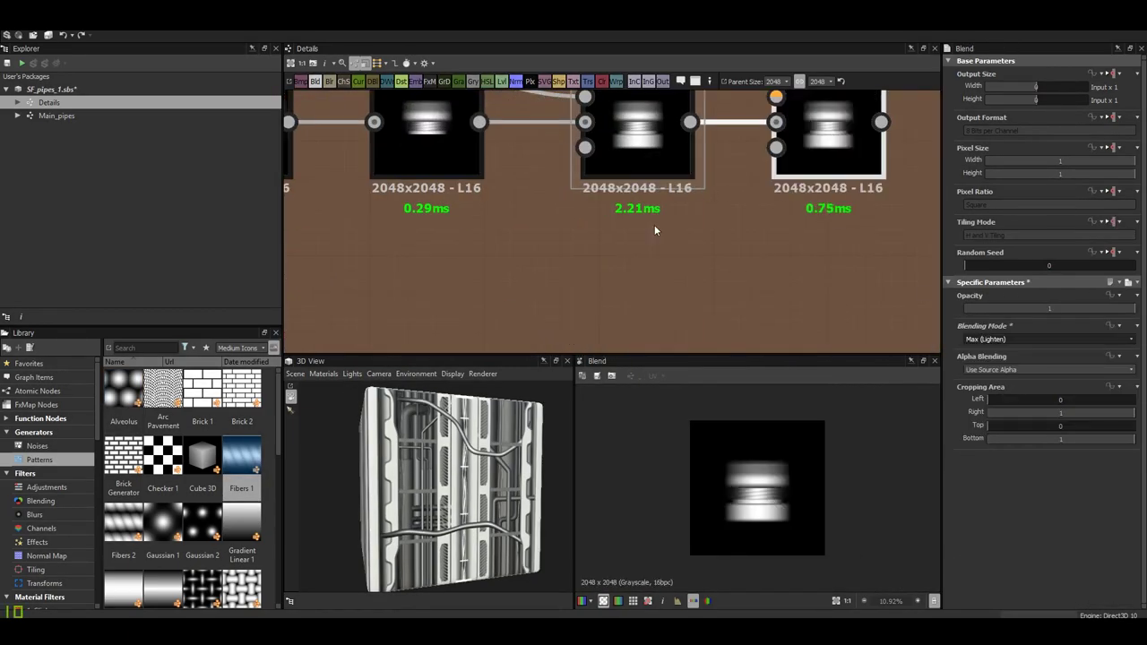
- Route the pipe shape into the Blend foreground through a new Transformation 2D node
scroll(654, 225, down, 5)
scroll(447, 179, up, 5)
drag(448, 180, 475, 169)
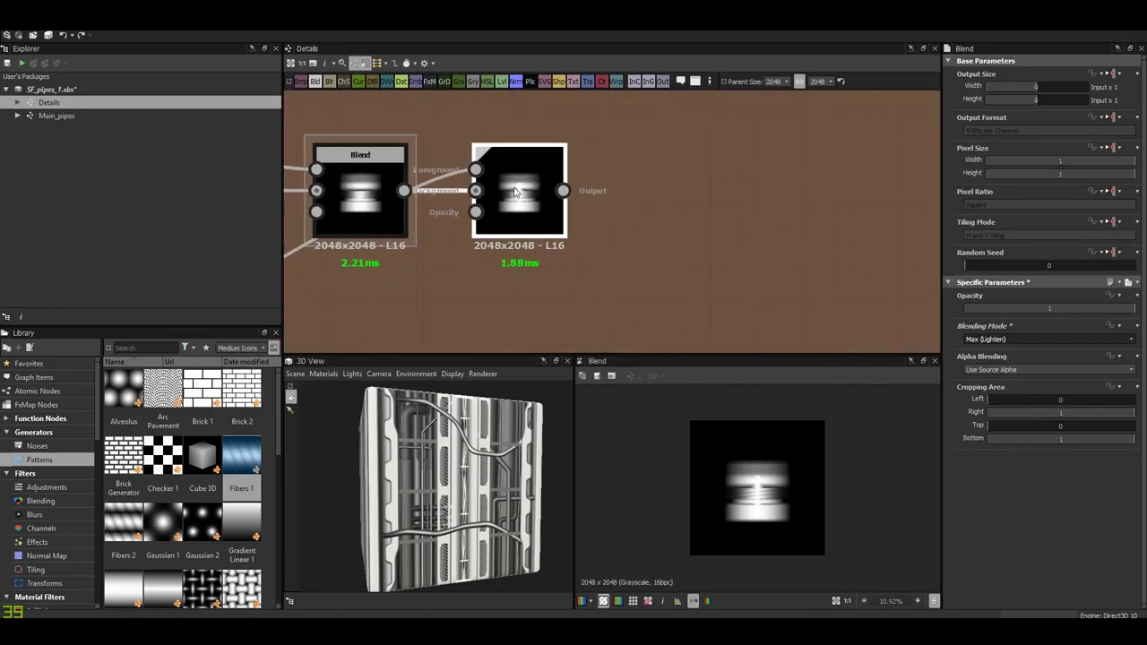
drag(530, 207, 736, 207)
drag(683, 169, 550, 248)
click(602, 425)
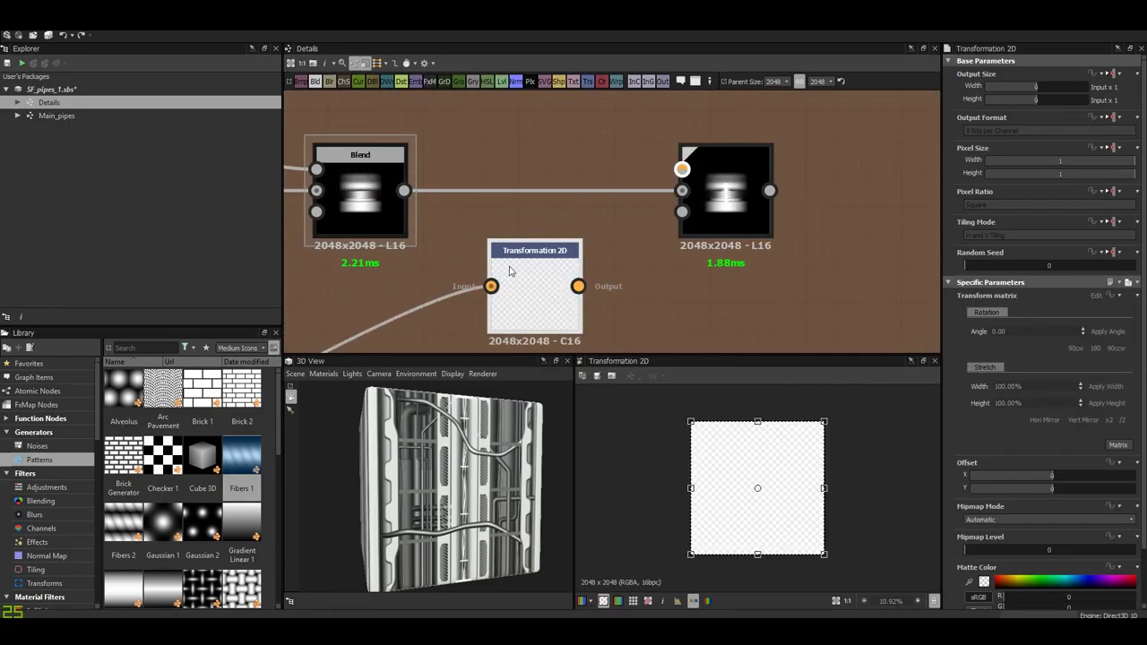
drag(579, 286, 682, 169)
double_click(717, 197)
- Scale the pipe stub x2 and shift it down to about Offset Y -0.17 beneath the connector
click(537, 310)
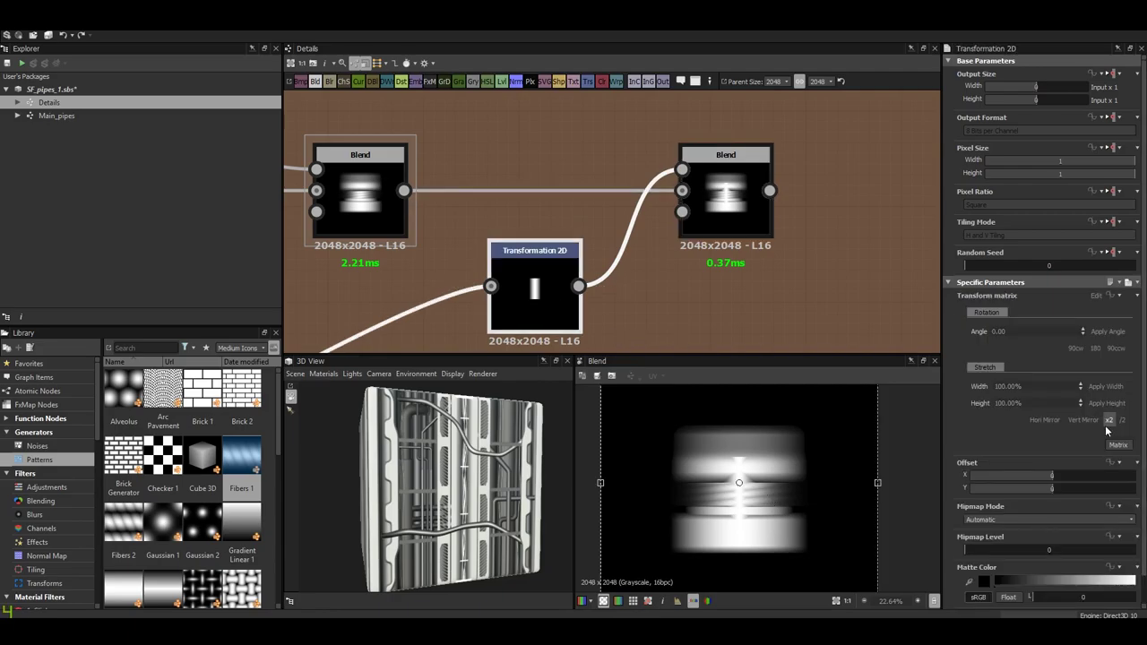
click(1110, 421)
scroll(820, 435, down, 5)
scroll(825, 426, down, 5)
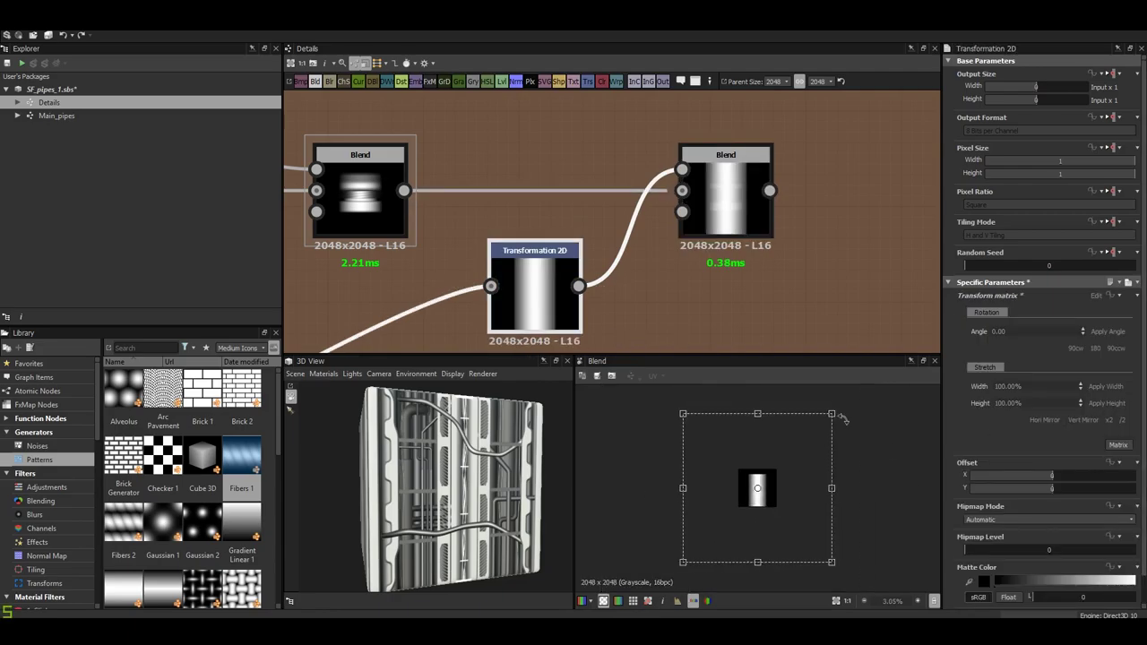
drag(832, 416, 806, 431)
drag(1040, 475, 1053, 476)
scroll(805, 555, up, 7)
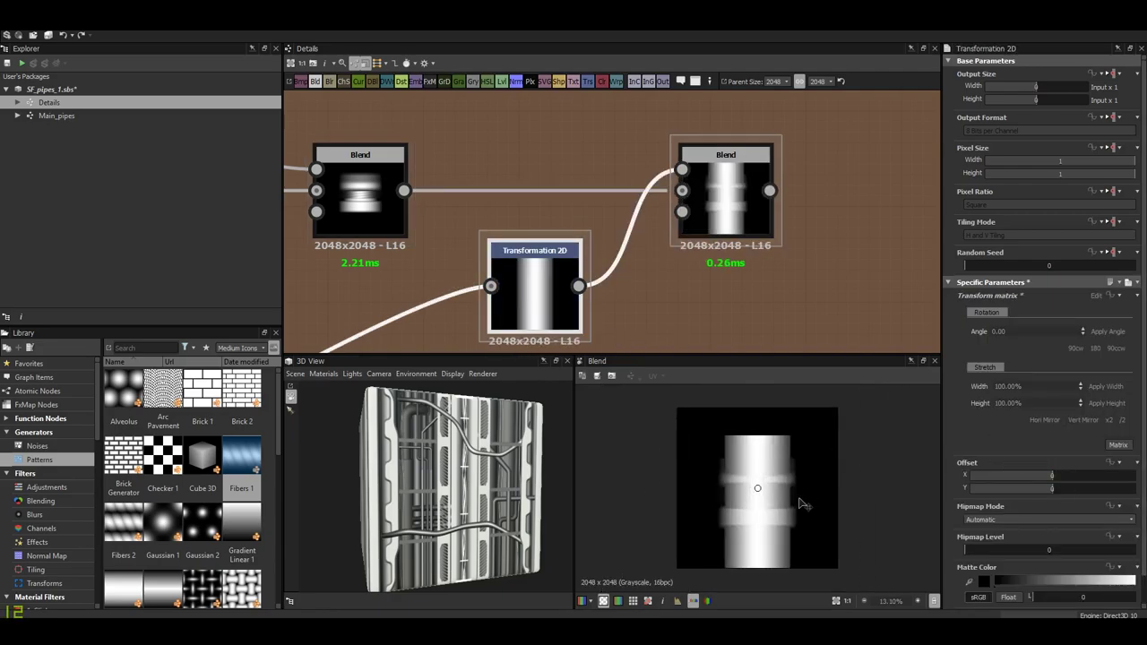
scroll(794, 561, up, 5)
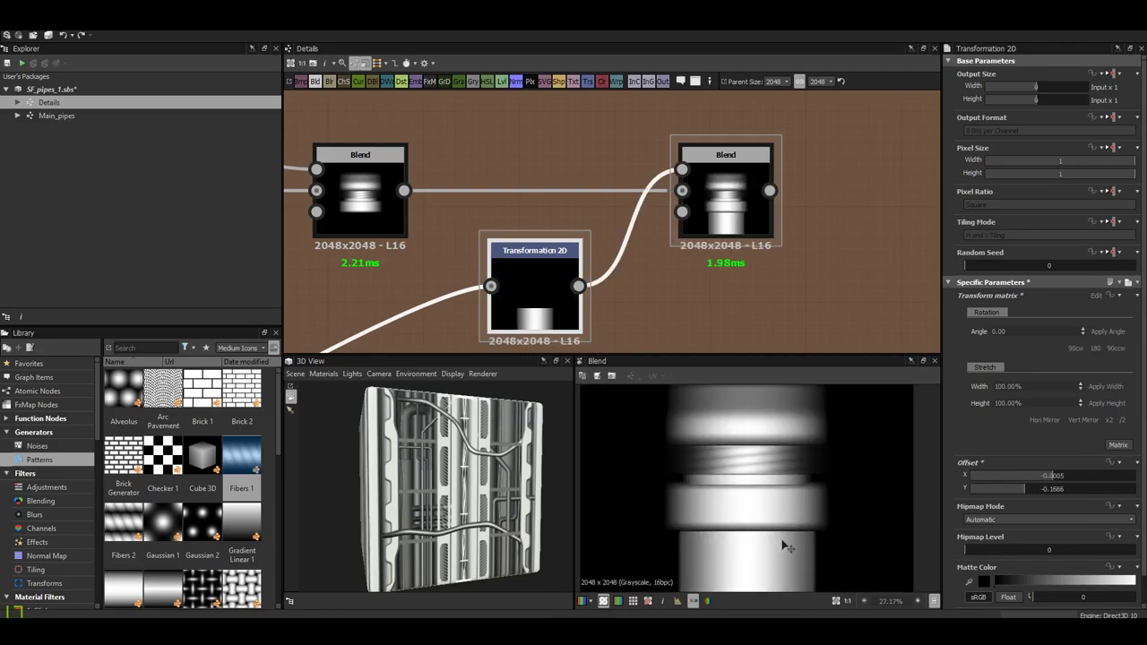
key(ctrl+z)
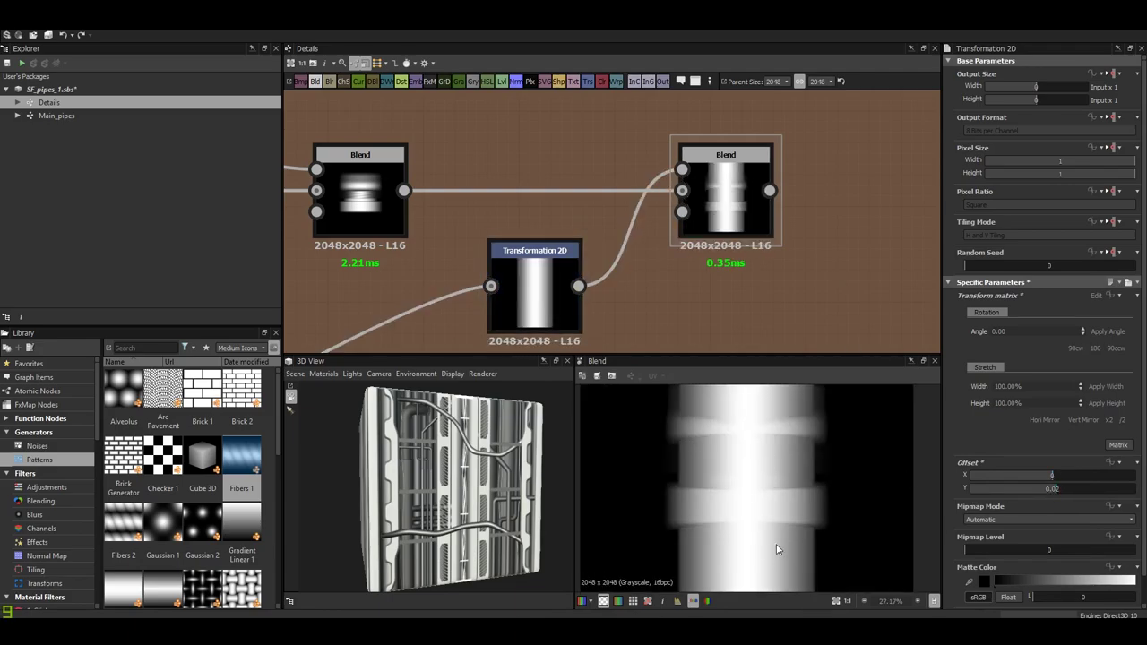
drag(796, 450, 789, 532)
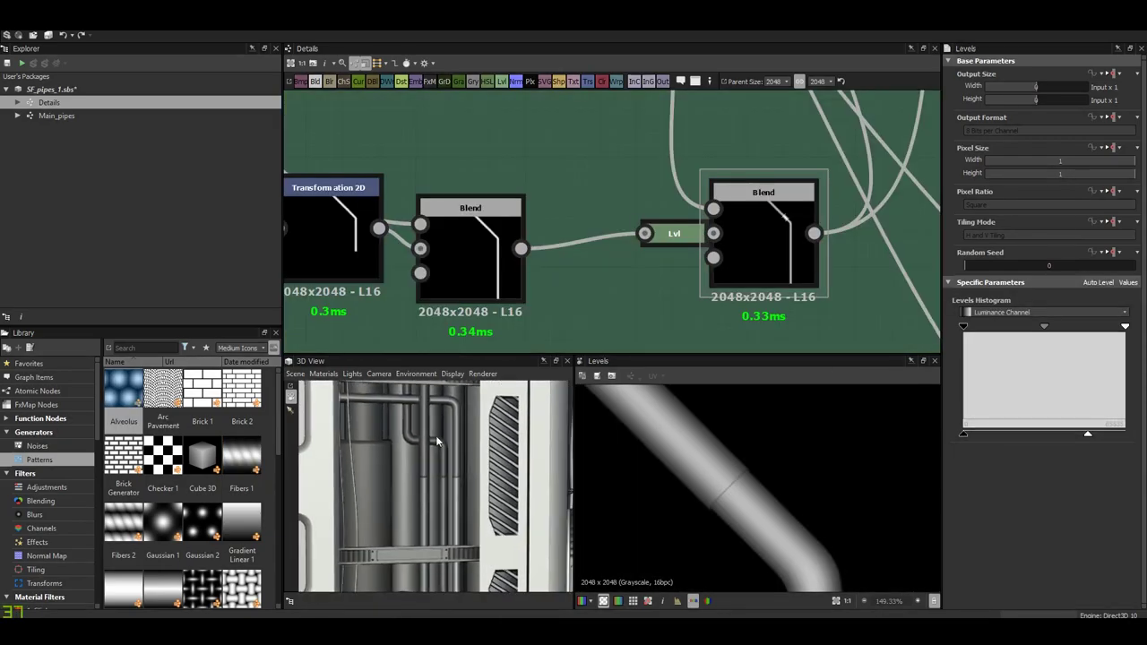
- Preview the Blend node's output and move the Blend node to the left
scroll(449, 466, down, 6)
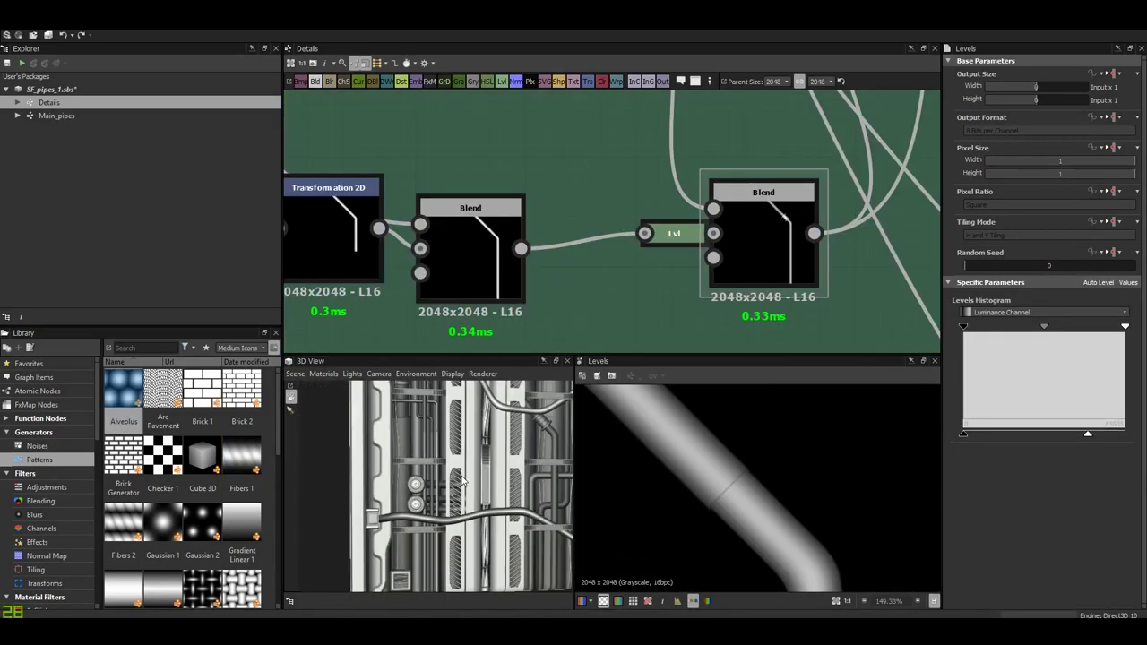
scroll(457, 506, up, 4)
scroll(563, 273, down, 5)
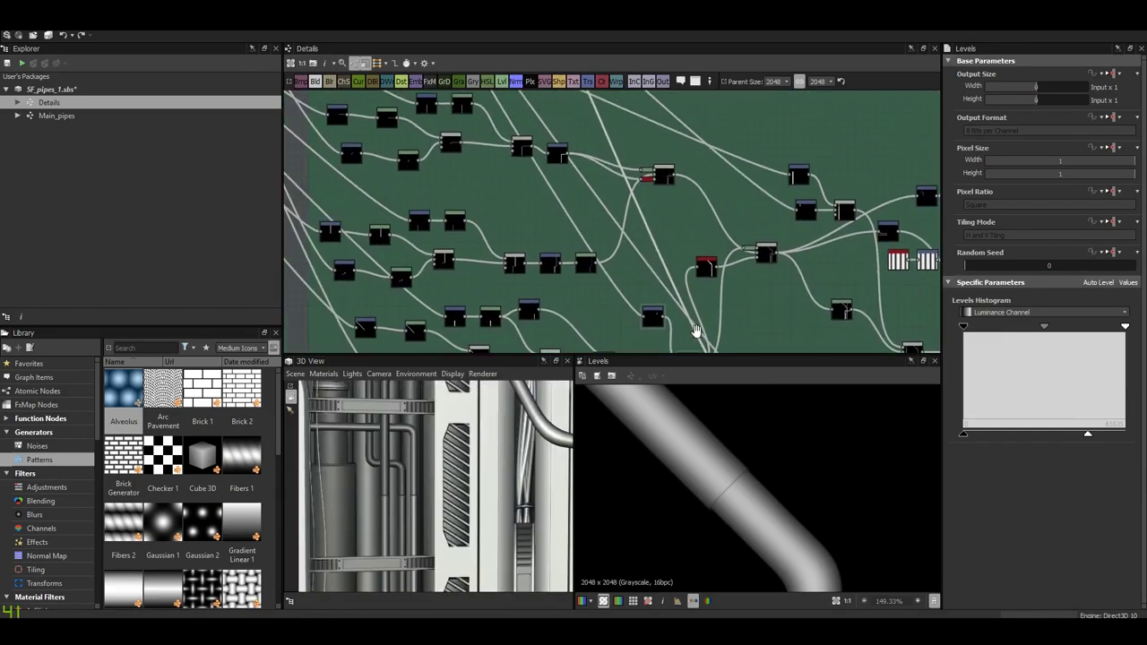
scroll(627, 260, down, 2)
scroll(428, 472, down, 2)
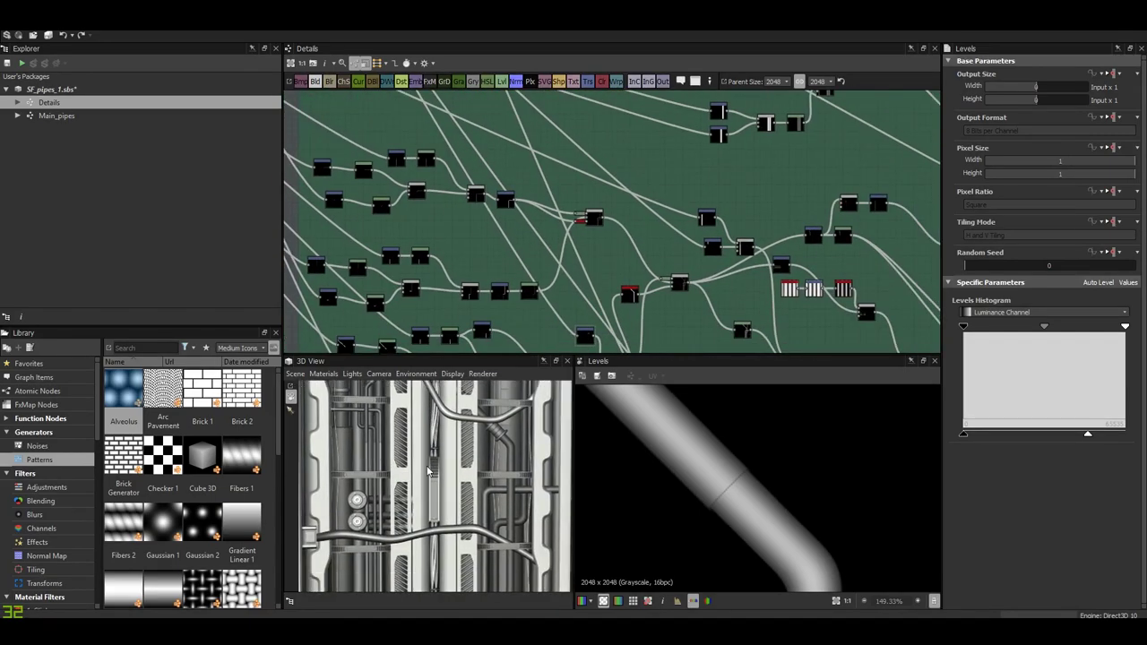
scroll(627, 242, up, 3)
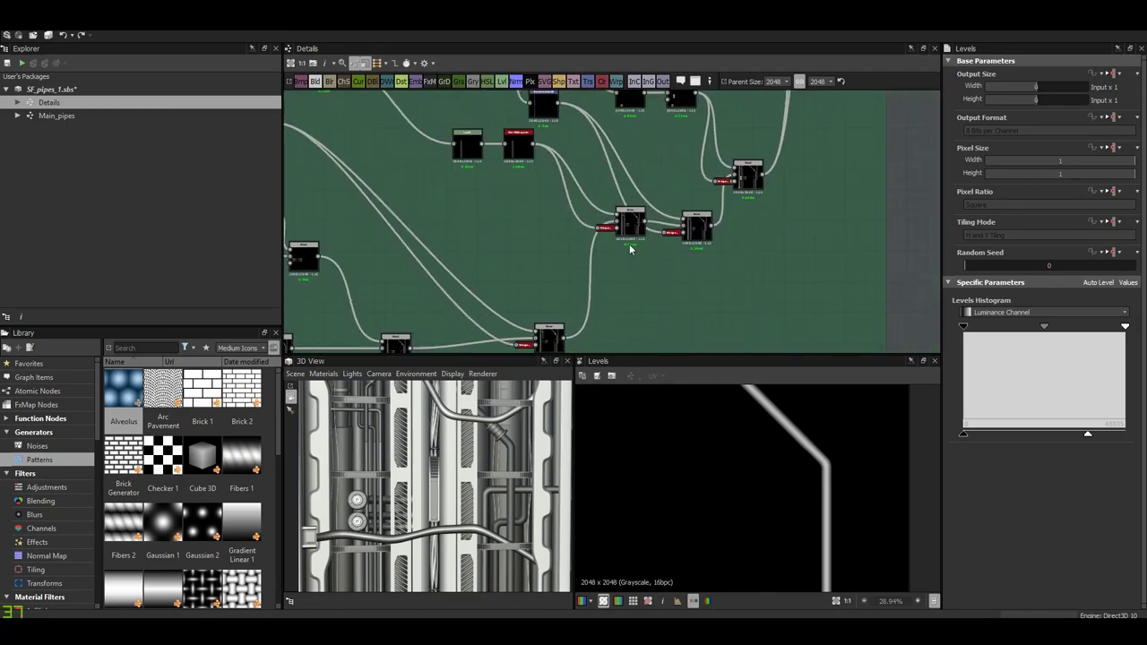
double_click(629, 222)
scroll(657, 459, up, 4)
click(730, 291)
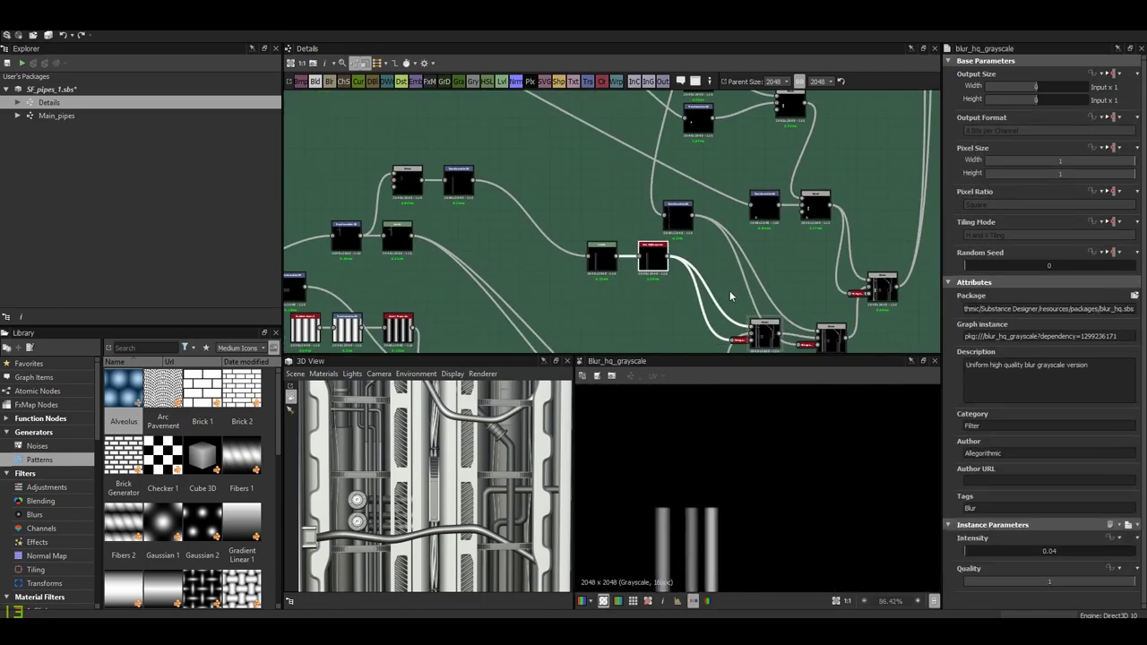
click(677, 253)
drag(677, 253, 568, 278)
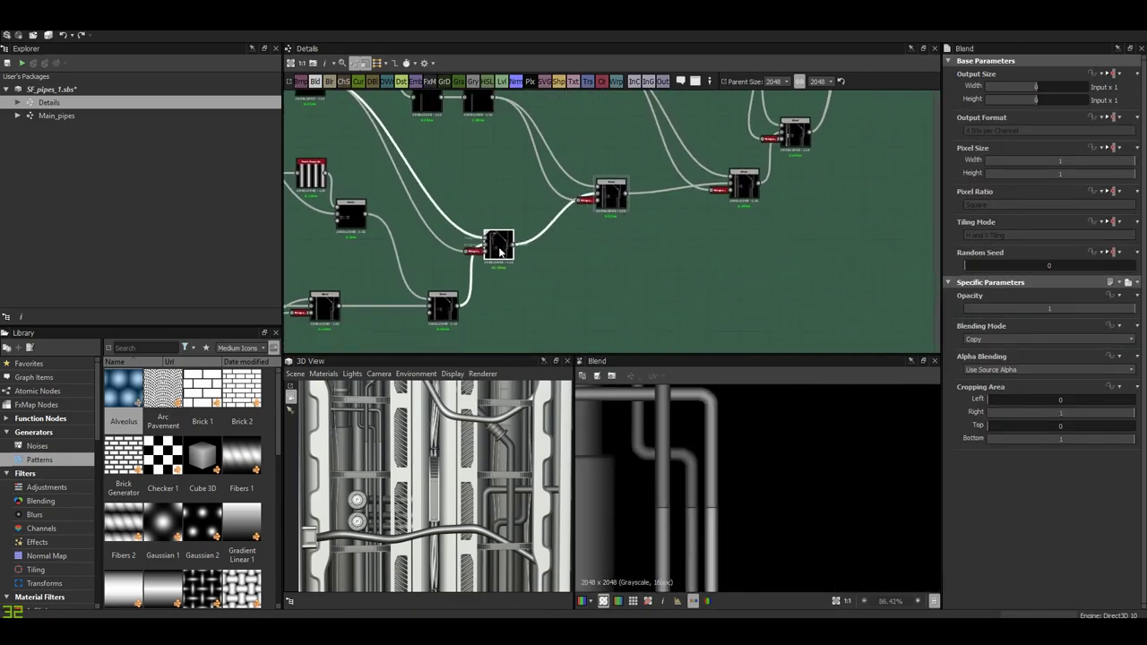
middle_drag(570, 281, 570, 210)
- Add a new Blend node after it set to Max (Lighten)
right_click(571, 210)
click(615, 239)
click(1044, 340)
click(1015, 376)
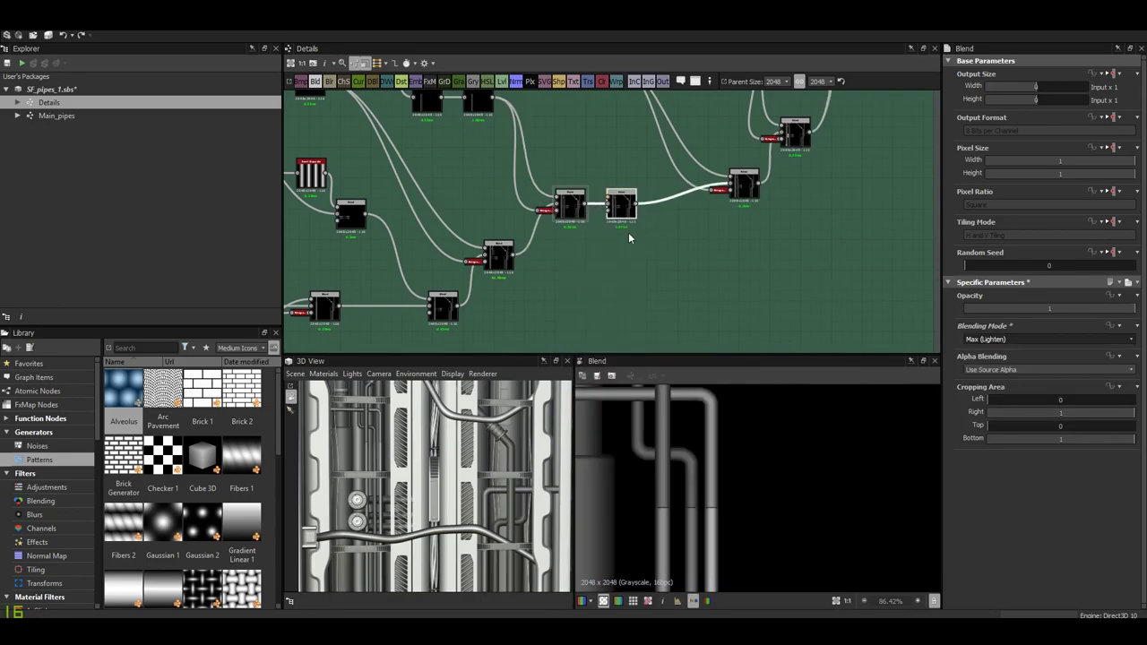
scroll(628, 232, down, 2)
scroll(391, 396, up, 5)
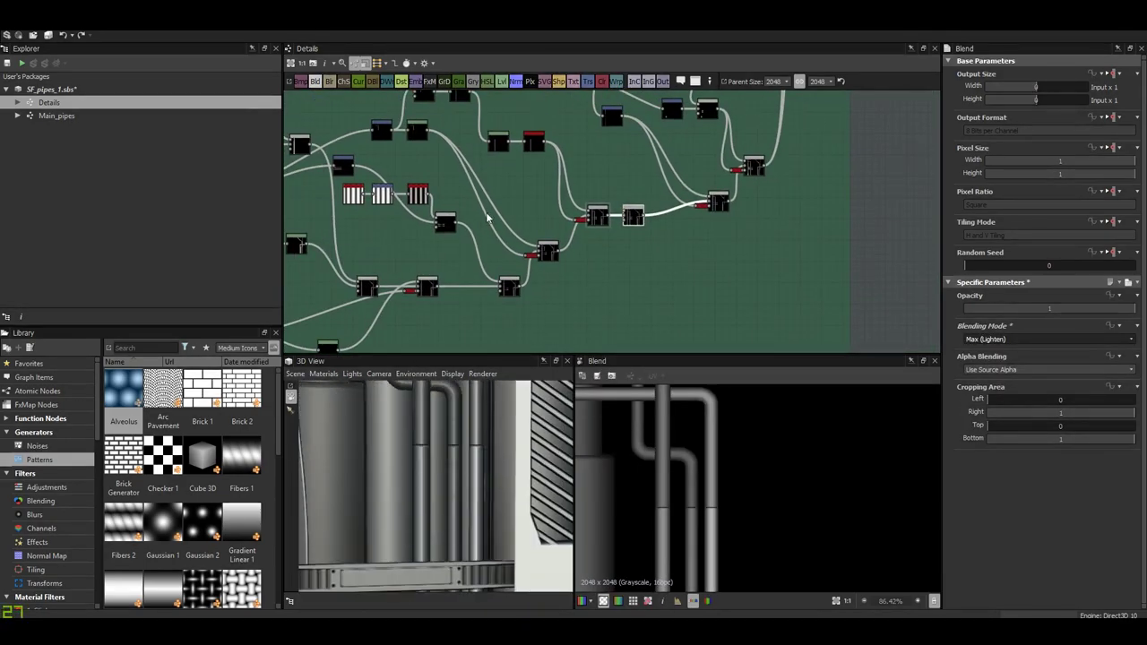
scroll(581, 256, down, 3)
scroll(581, 256, up, 5)
- Add a Transformation 2D with No Tiling after the connector Blend
click(600, 166)
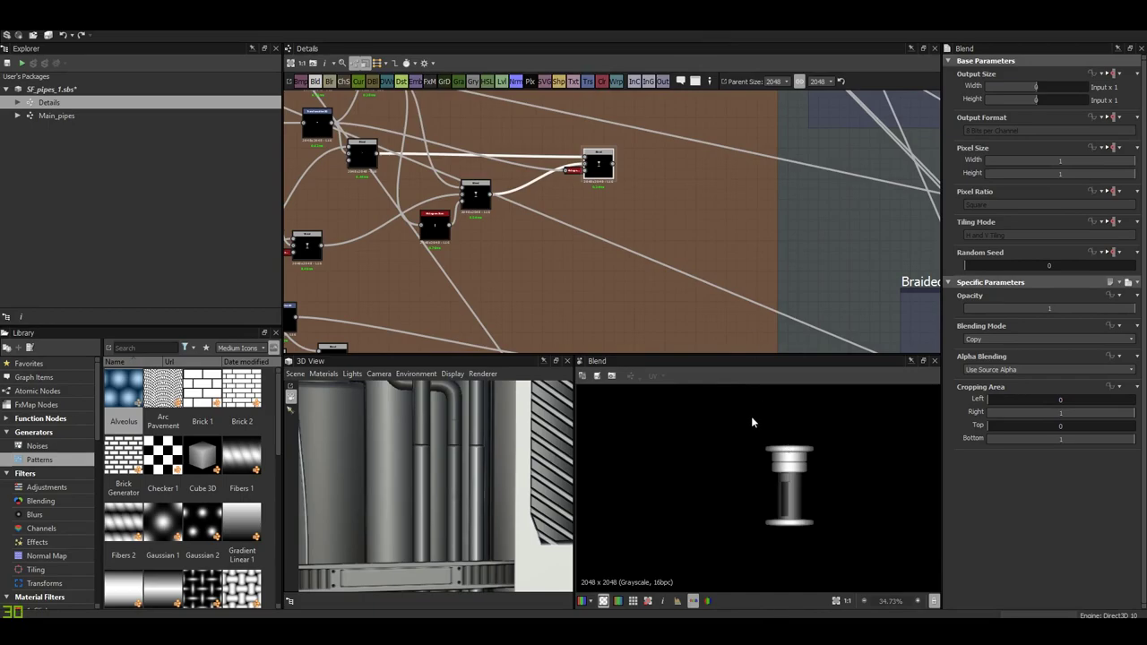
right_click(640, 198)
click(685, 537)
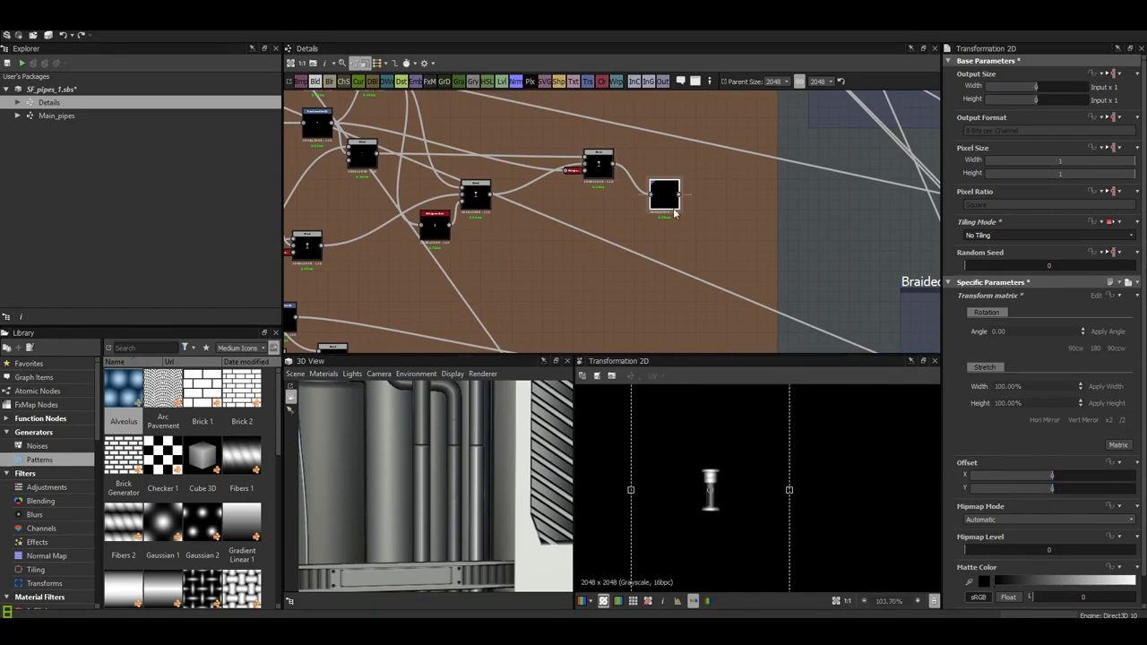
- Wire the transformed connector into the right Blend node and preview its result
scroll(674, 213, down, 5)
scroll(674, 215, up, 2)
scroll(674, 215, up, 2)
scroll(675, 218, up, 1)
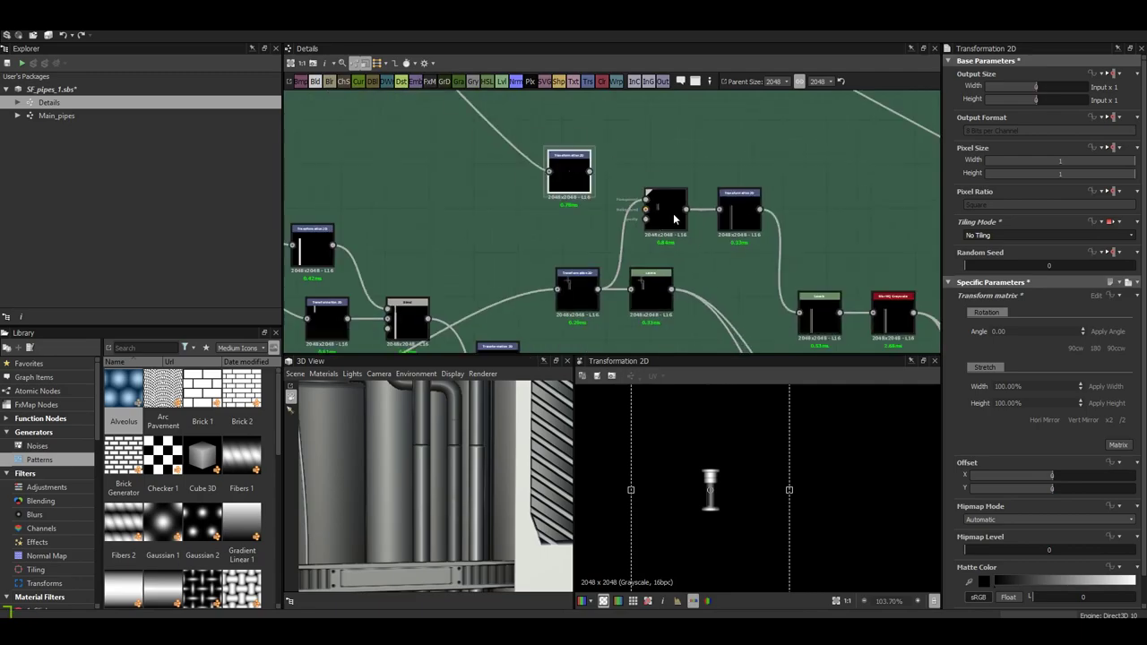
scroll(628, 197, down, 2)
scroll(599, 182, down, 2)
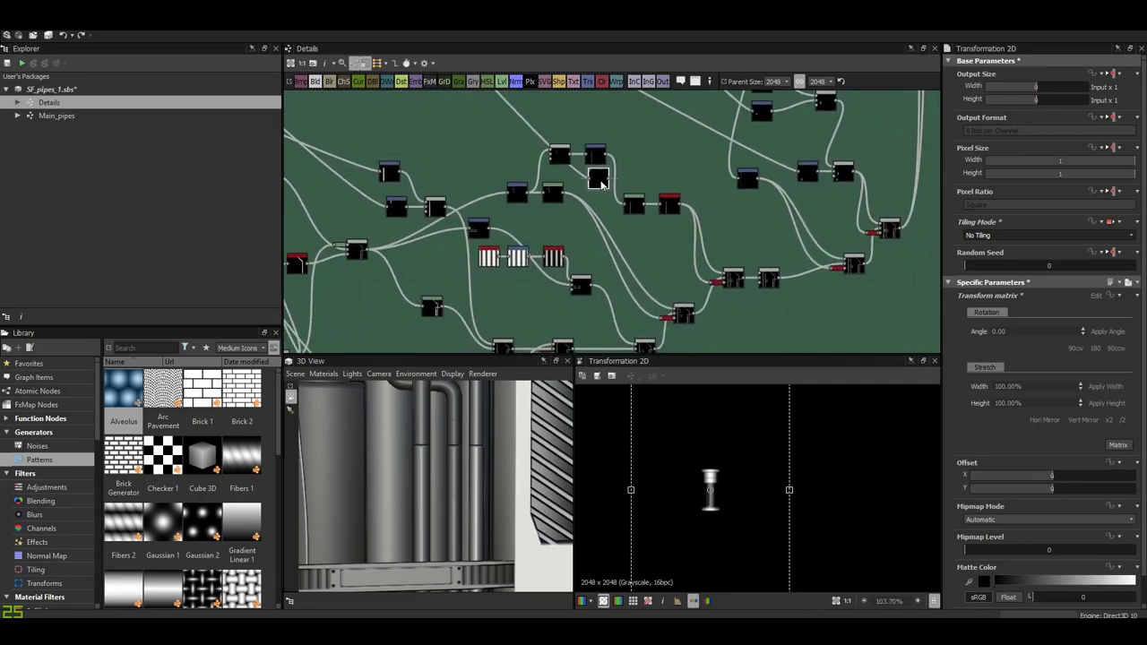
scroll(605, 184, up, 2)
scroll(628, 188, up, 2)
scroll(682, 197, down, 2)
scroll(714, 204, down, 1)
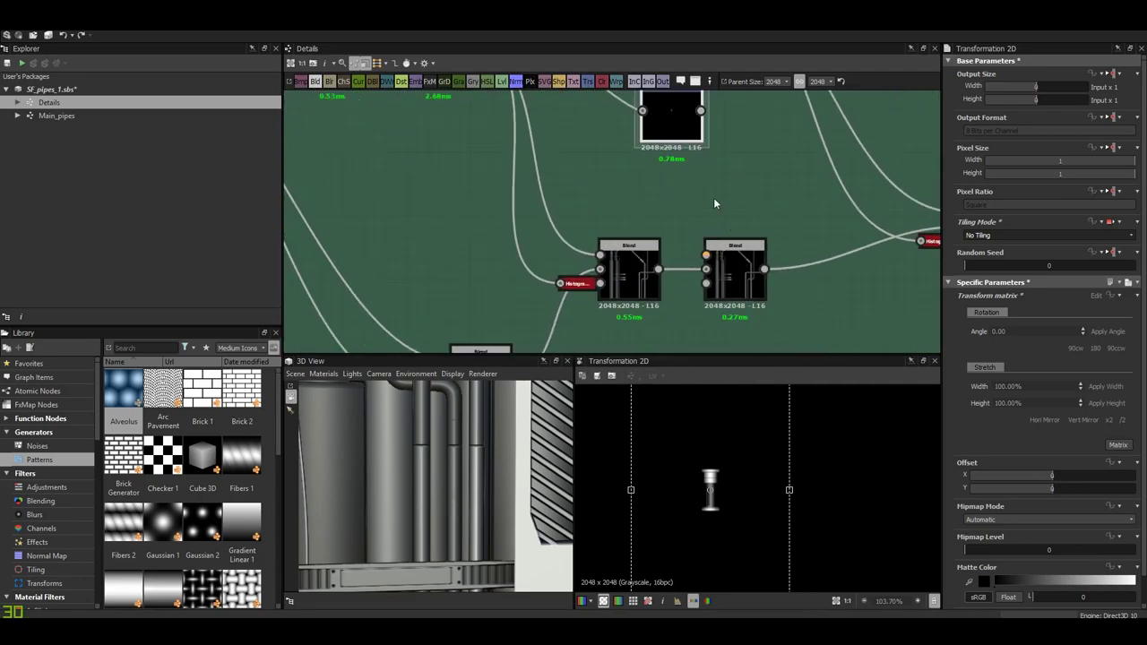
mouse_move(672, 125)
mouse_down()
mouse_move(630, 135)
mouse_move(706, 255)
mouse_up()
double_click(730, 269)
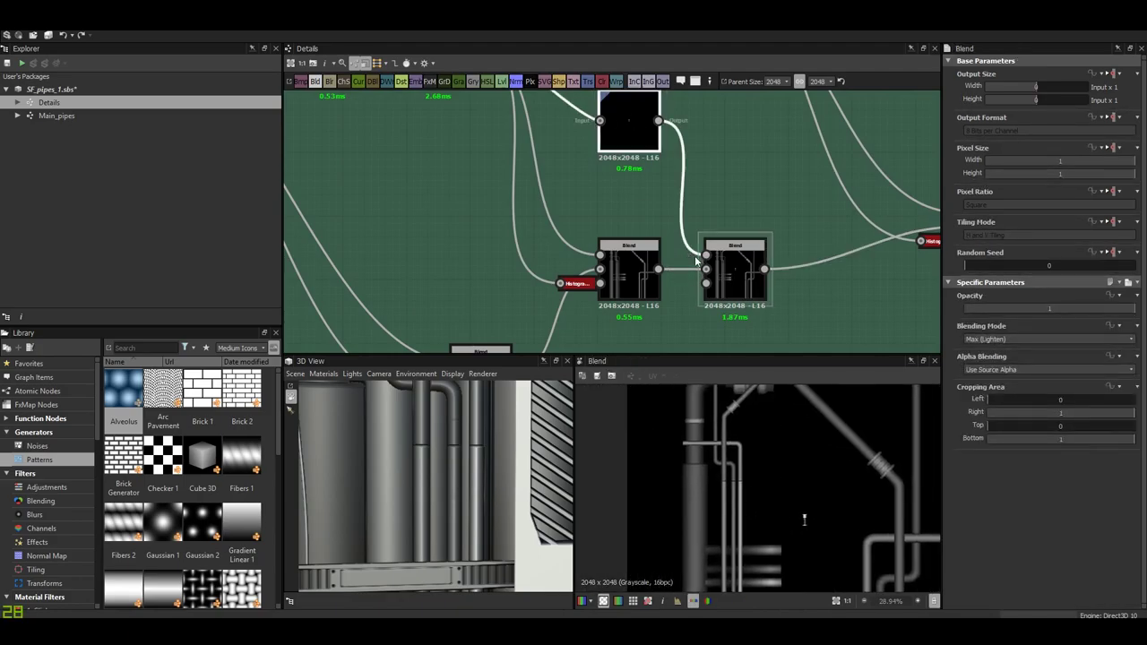
- Drag the connector's transform gizmo onto one of the pipes
click(629, 125)
drag(806, 532, 717, 476)
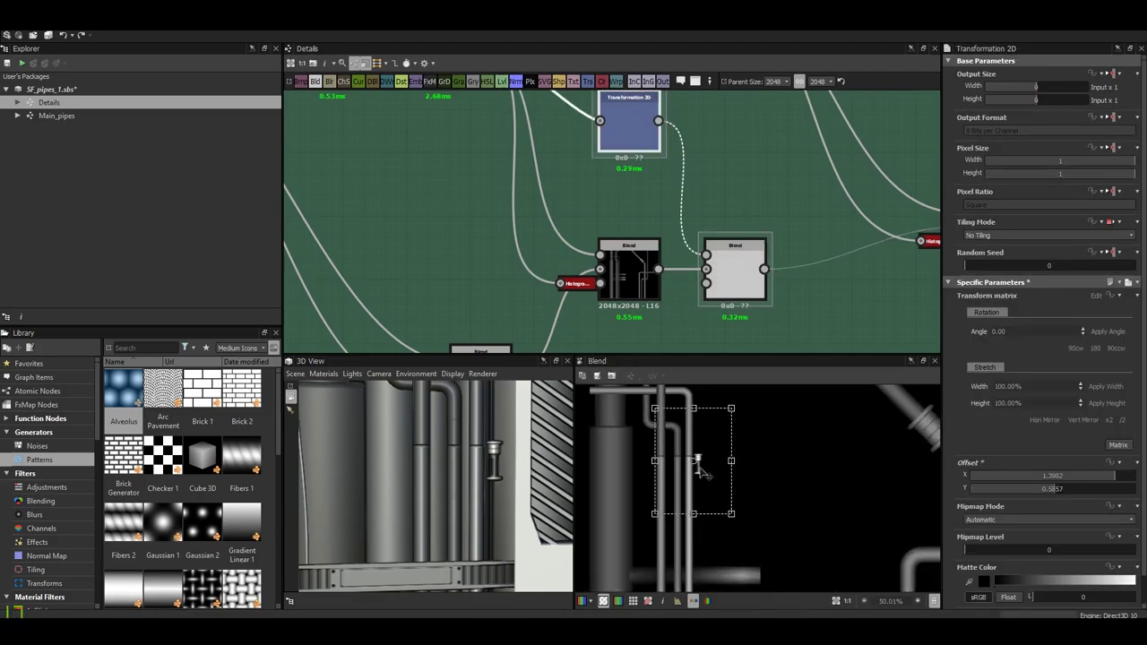
scroll(704, 473, up, 5)
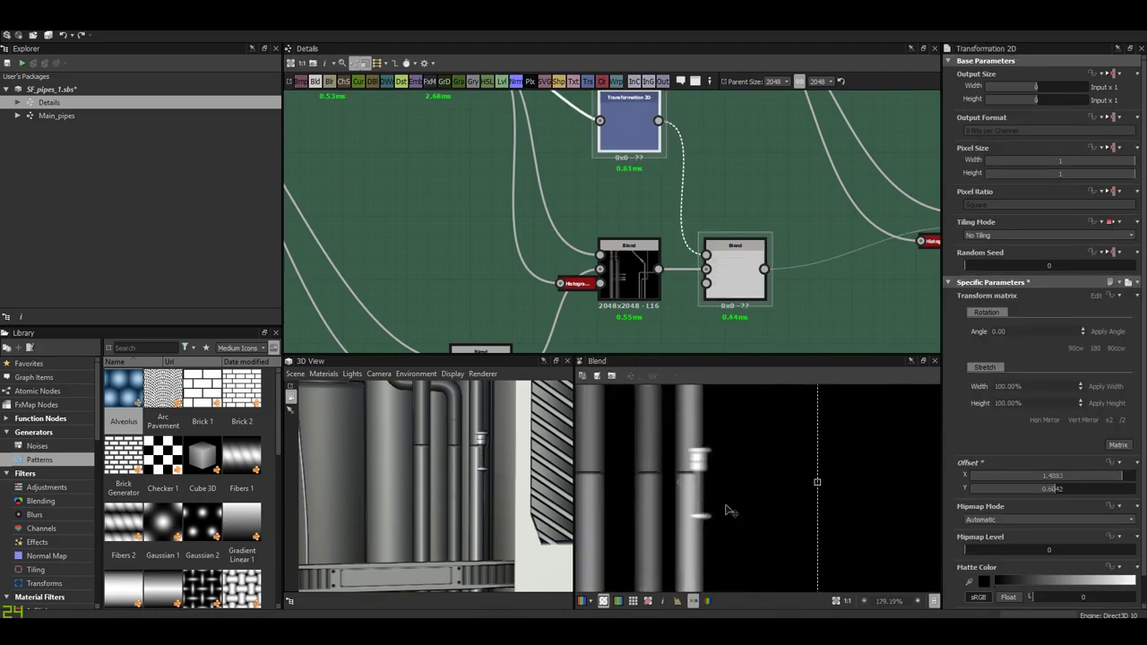
scroll(722, 506, up, 1)
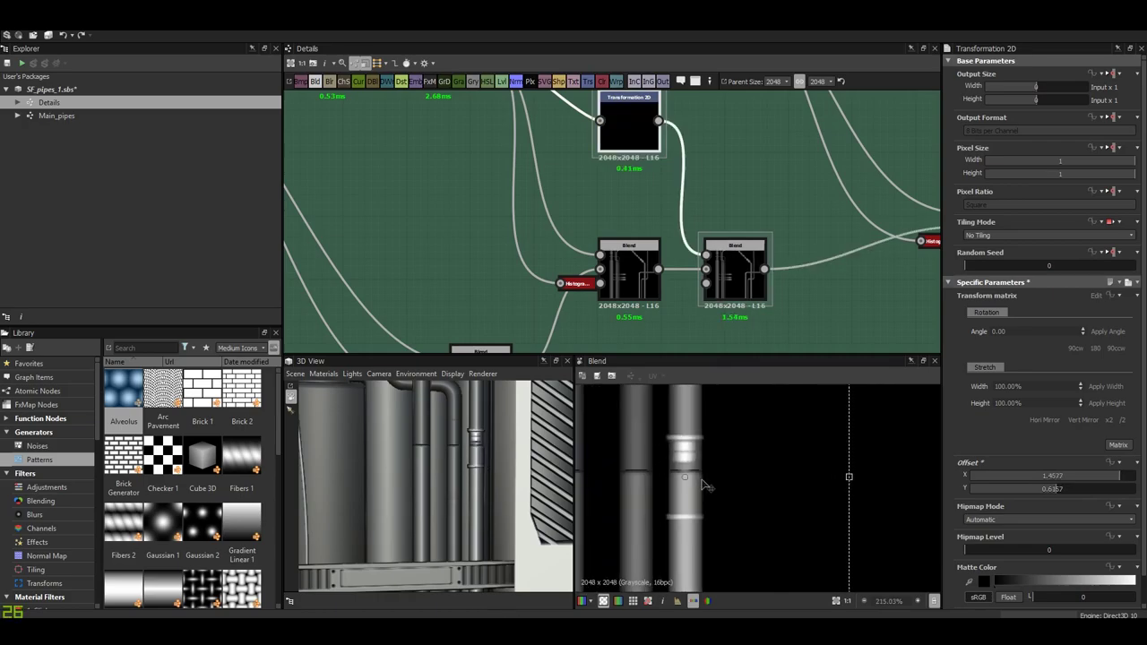
scroll(484, 444, up, 2)
scroll(475, 453, up, 2)
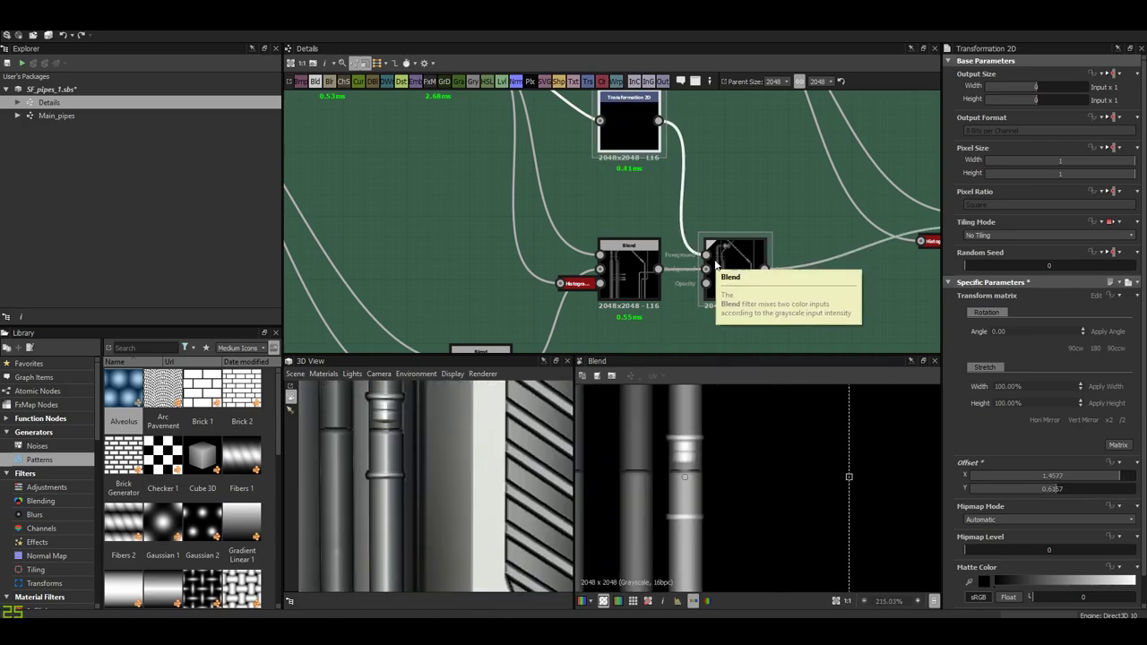
- Insert a Histogram Scan into the right Blend's opacity input
click(735, 260)
click(1049, 339)
click(995, 351)
key(space)
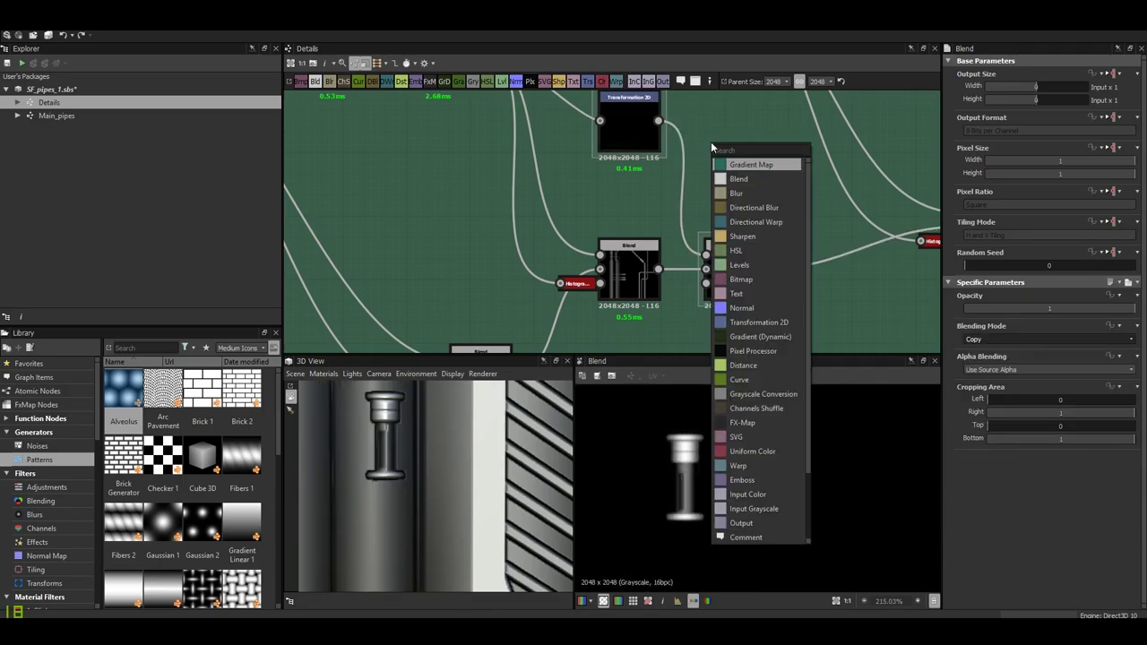
text(hist)
key(Return)
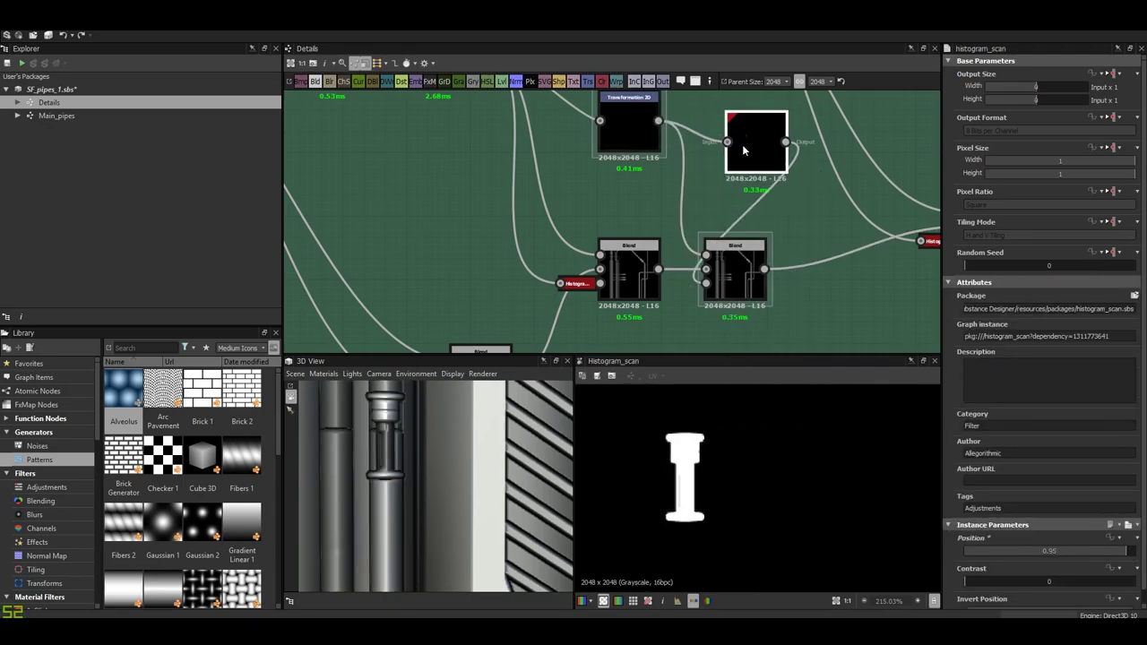
click(757, 296)
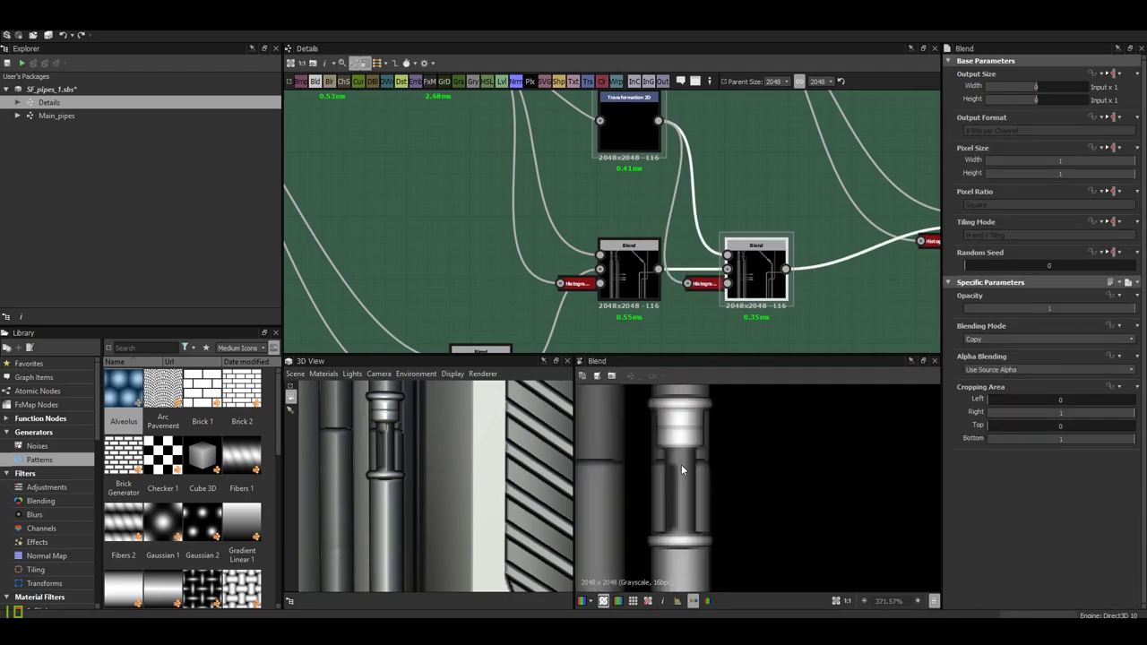
- Set the connector Transformation 2D to Offset X 1.1455, Y 0.5986 and align it with Levels and Blur
click(608, 130)
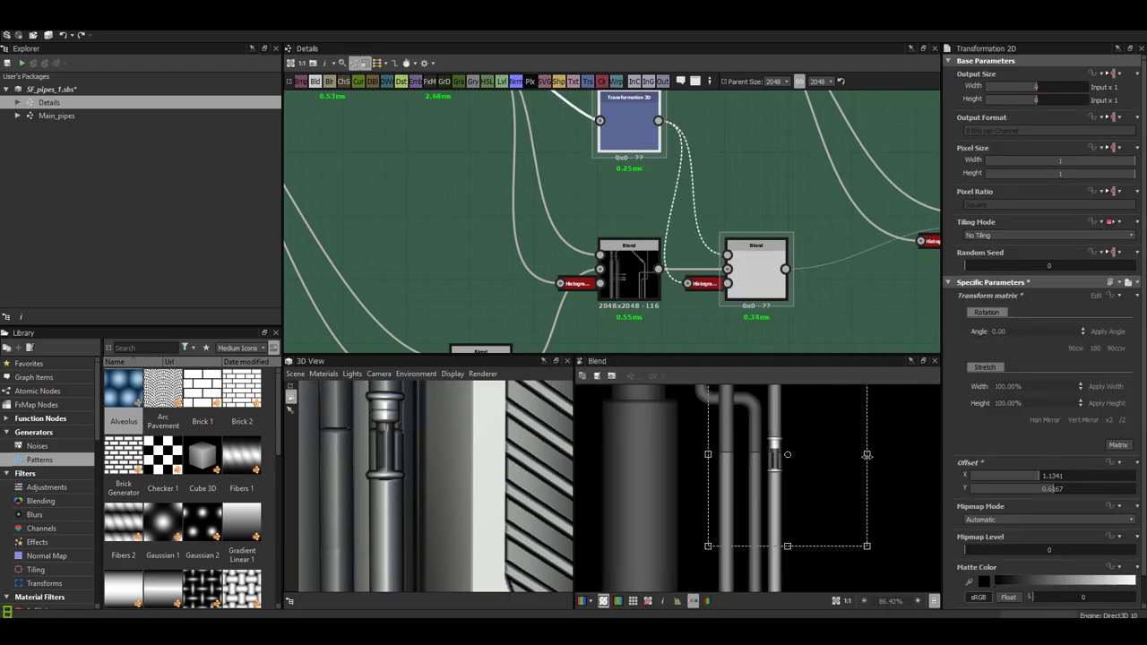
scroll(778, 446, up, 4)
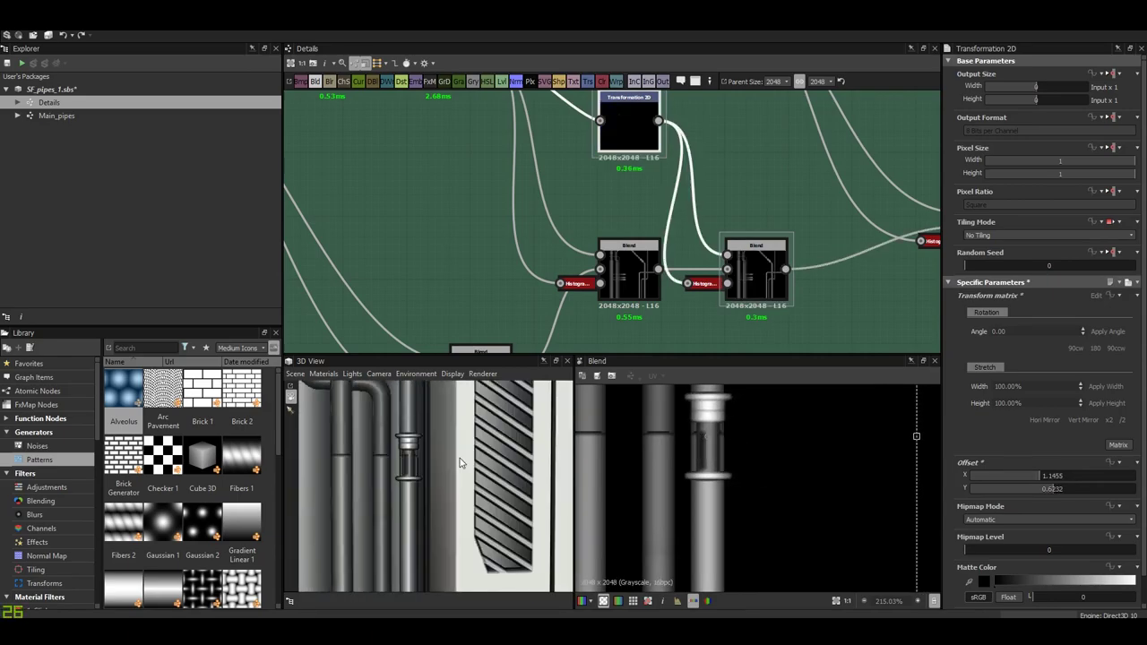
scroll(708, 458, up, 2)
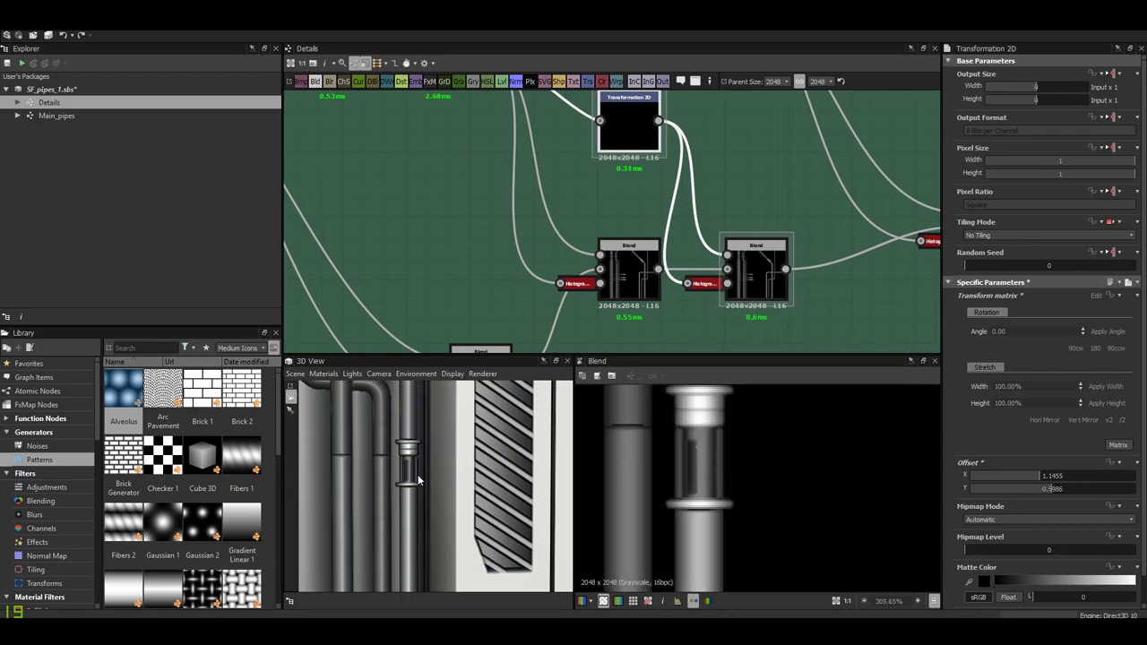
scroll(444, 475, up, 3)
scroll(444, 475, down, 3)
middle_drag(538, 224, 573, 286)
- Duplicate the connector Transformation 2D and shift the second copy onto the next pipe
drag(709, 251, 630, 190)
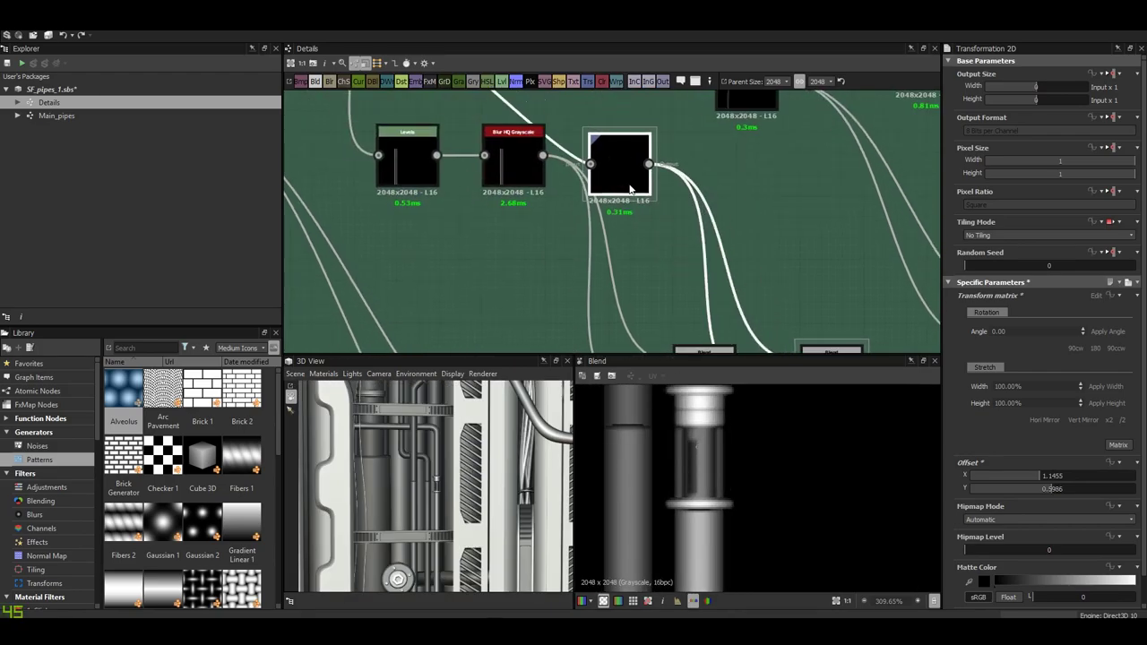
key(ctrl+d)
click(315, 81)
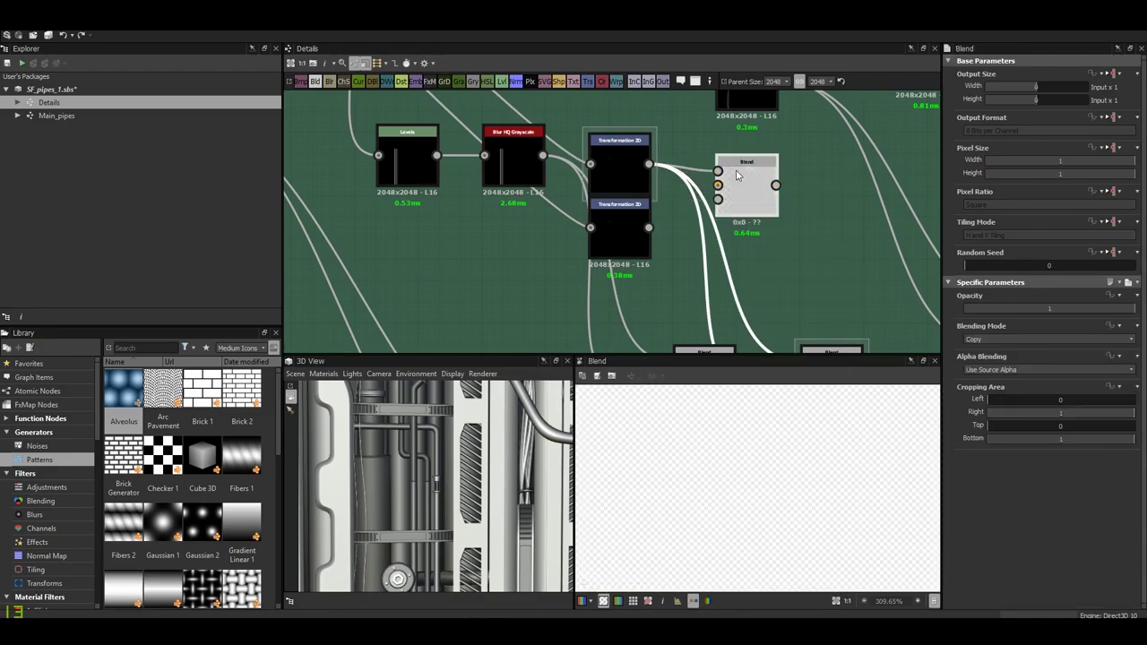
click(1049, 340)
middle_drag(795, 264, 728, 130)
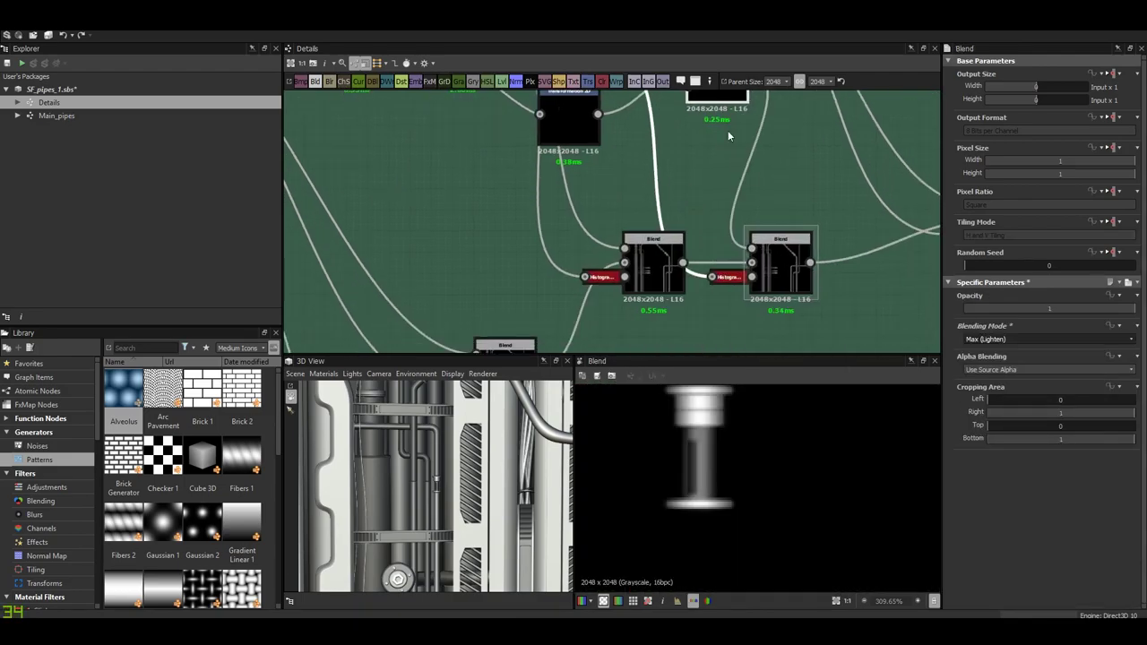
middle_drag(613, 142, 643, 187)
double_click(607, 218)
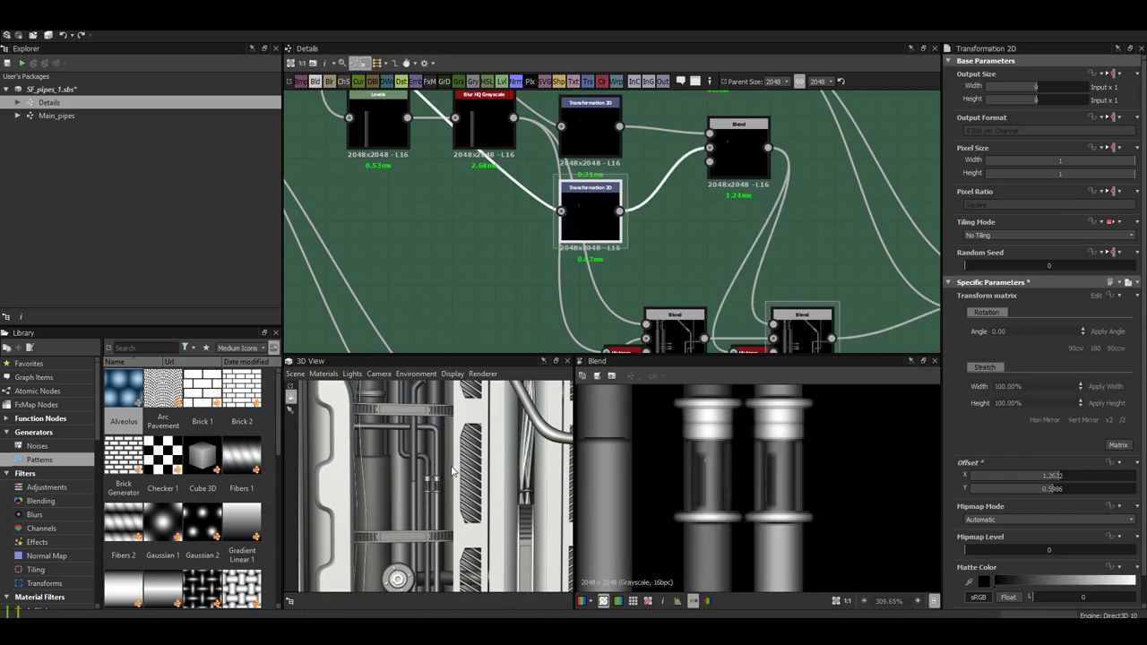
- Insert a new Blend node into the chain set to Add Sub
drag(452, 472, 502, 466)
scroll(563, 199, down, 2)
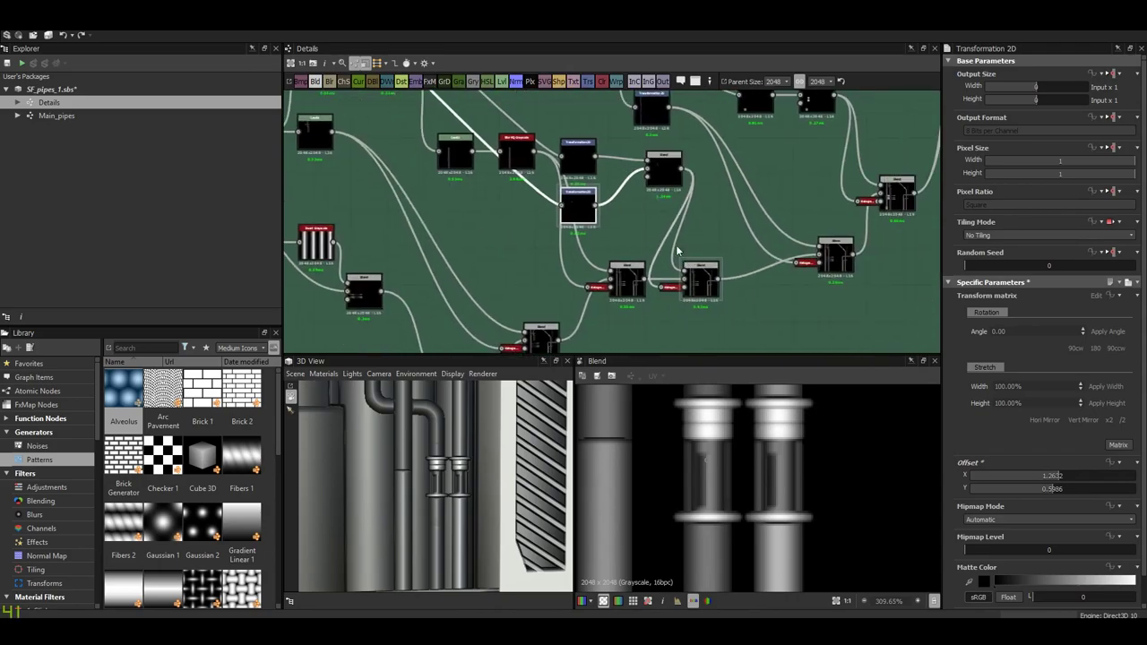
drag(681, 171, 678, 190)
click(699, 205)
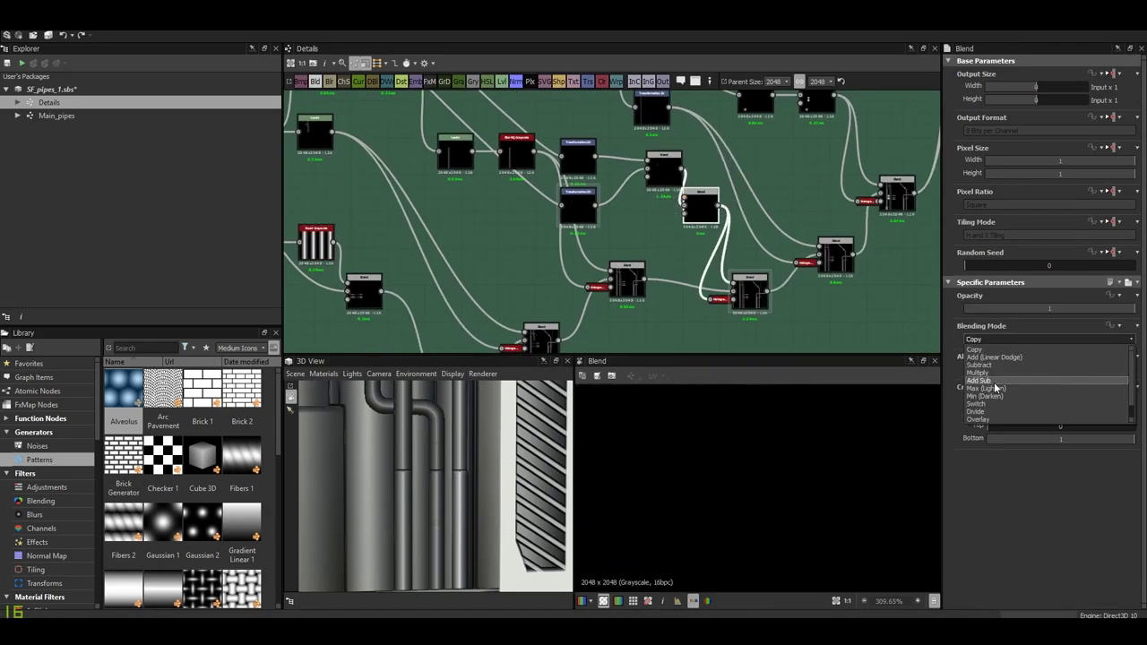
click(994, 382)
- Nudge the connector transform to Offset X 1.4366, Y 0.5992 and check it in 3D
click(581, 208)
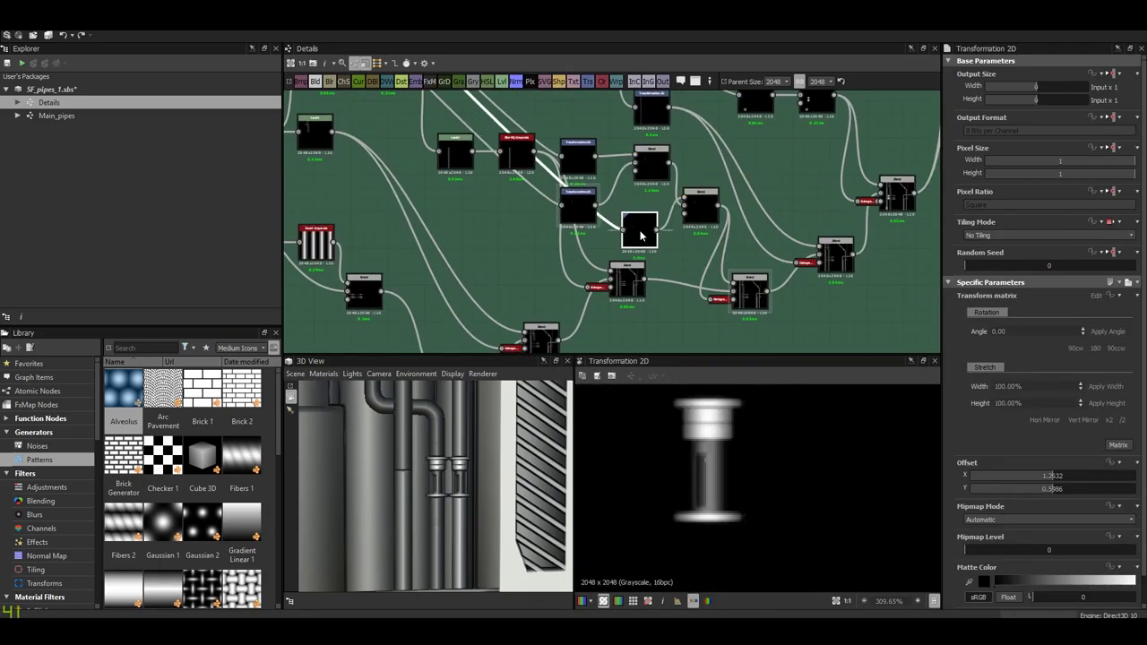
click(749, 291)
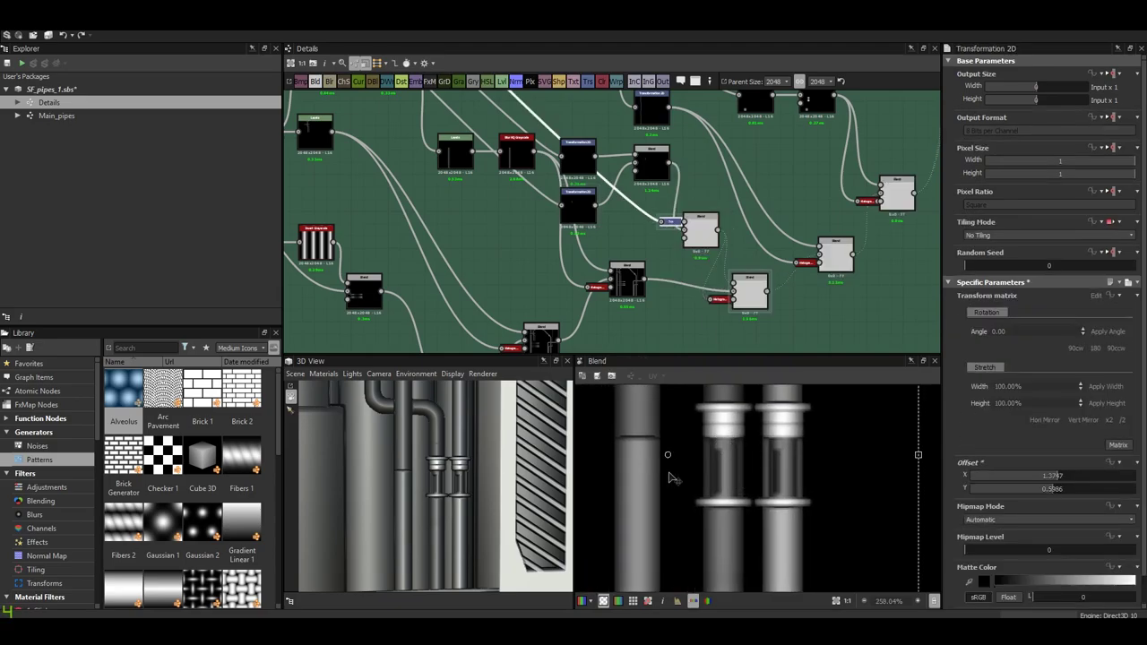
scroll(661, 469, up, 2)
scroll(672, 466, up, 1)
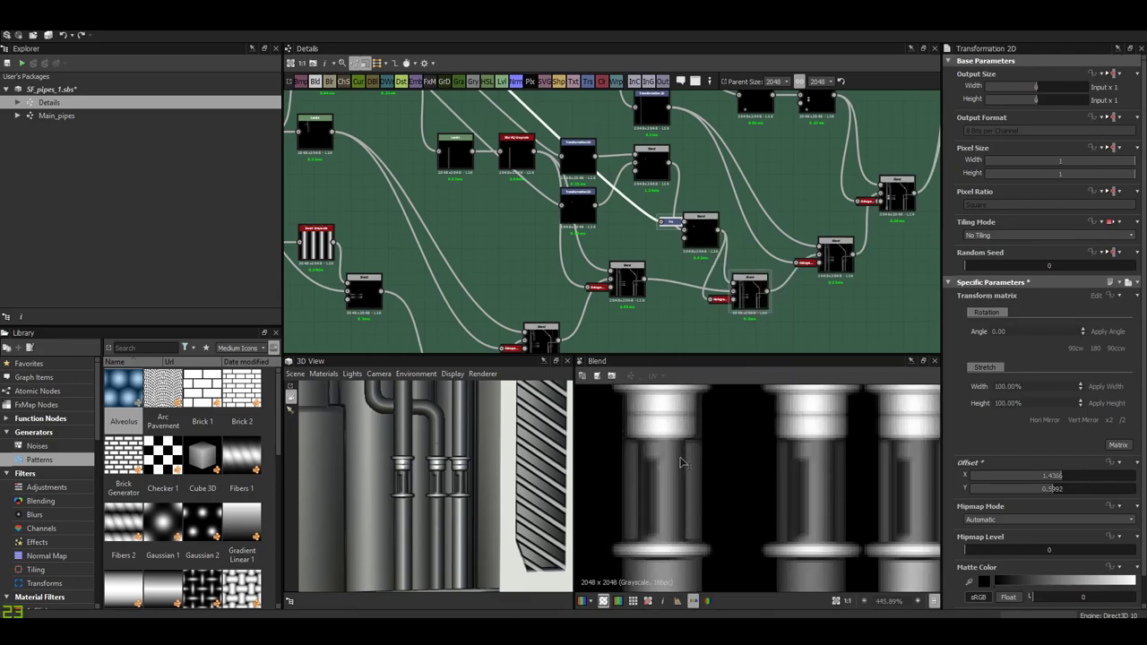
mouse_move(466, 475)
mouse_down()
mouse_move(424, 470)
mouse_move(453, 404)
mouse_move(467, 461)
mouse_move(502, 469)
mouse_move(466, 517)
mouse_move(483, 448)
mouse_move(470, 450)
mouse_move(509, 452)
mouse_up()
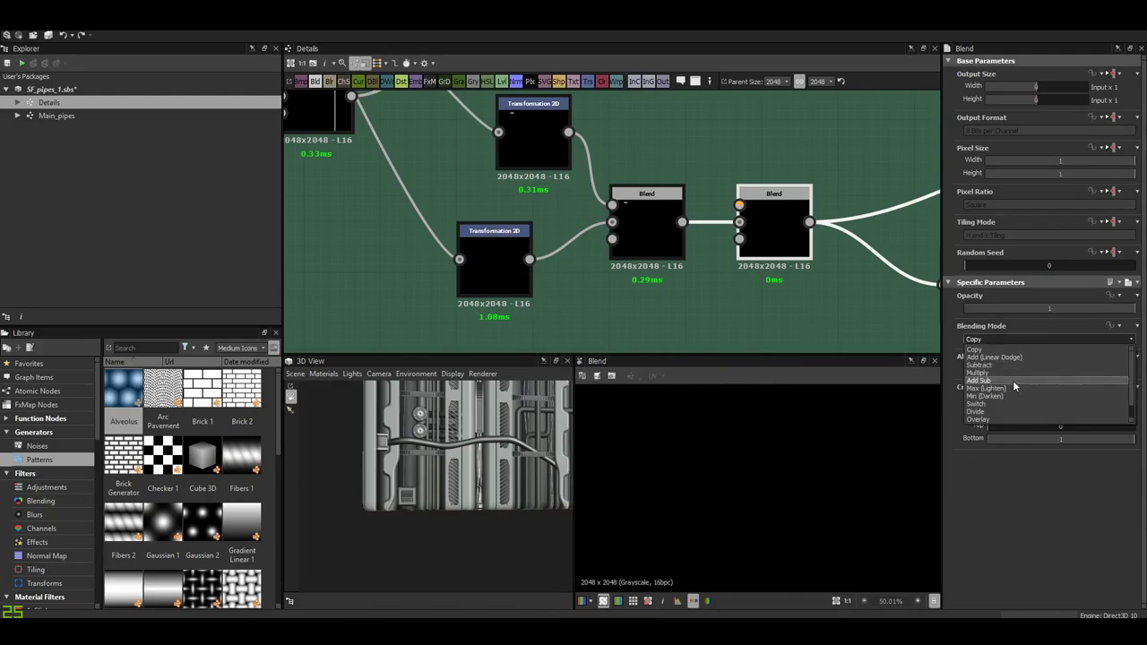
- Select the connector's Transformation 2D and drag the threaded connector toward the pipes
click(506, 287)
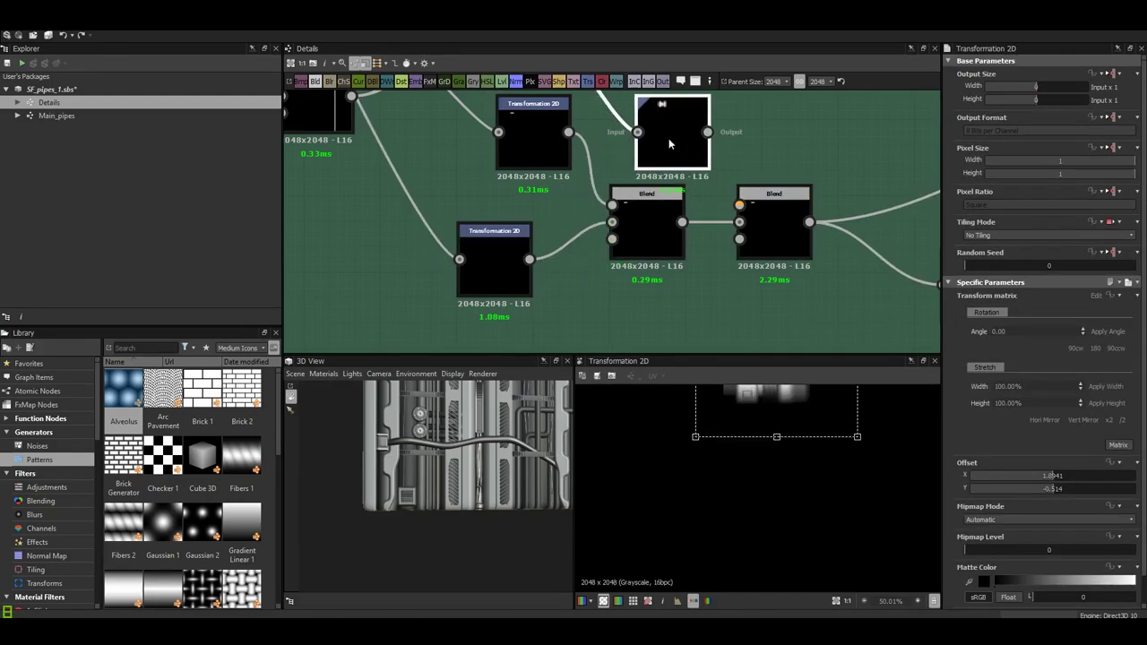
middle_drag(669, 138, 556, 147)
drag(443, 430, 461, 475)
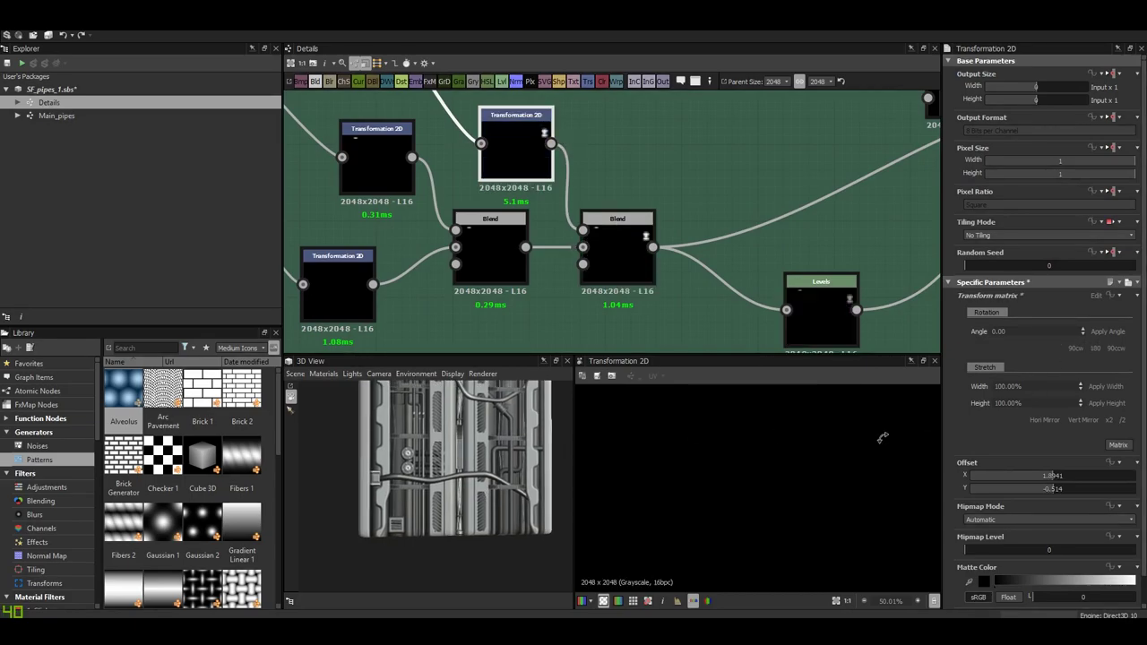
mouse_move(843, 462)
mouse_down()
mouse_move(784, 488)
mouse_move(761, 461)
mouse_move(759, 482)
mouse_up()
scroll(521, 455, up, 3)
scroll(452, 486, up, 3)
scroll(696, 486, up, 2)
mouse_move(520, 455)
mouse_down()
mouse_move(409, 464)
mouse_move(424, 441)
mouse_up()
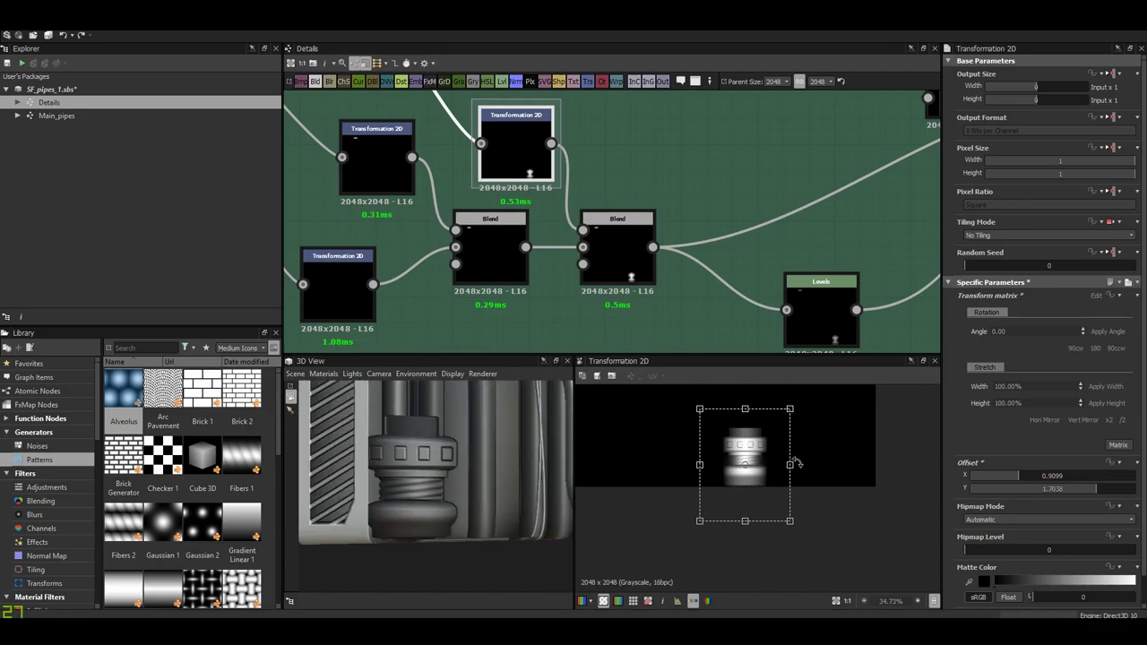
- Nudge the connector near the pipes' bottom, to an offset of about X 0.7886, Y -1.02
mouse_move(790, 465)
mouse_down()
mouse_move(807, 465)
mouse_move(754, 481)
mouse_up()
scroll(807, 465, up, 2)
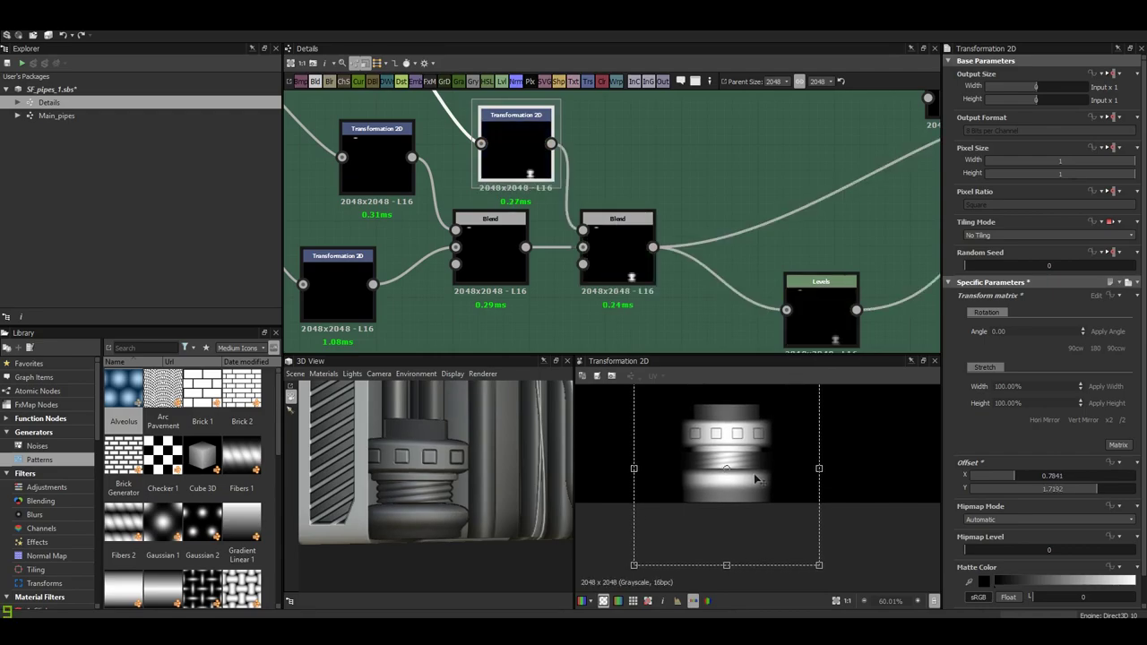
scroll(753, 481, up, 2)
scroll(748, 464, up, 2)
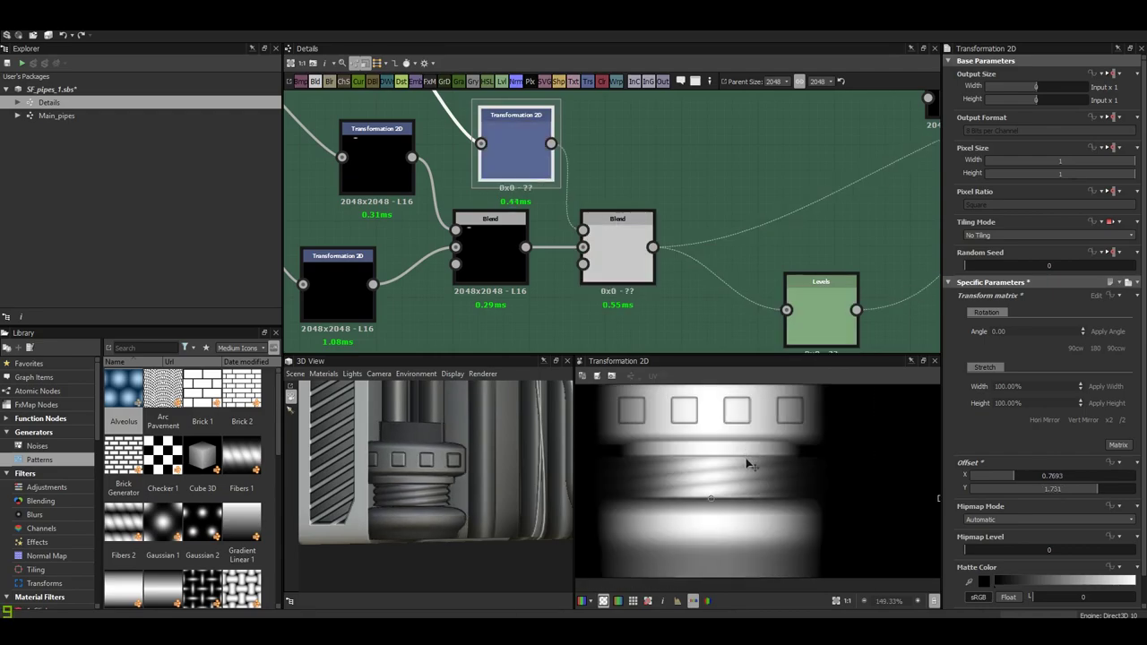
drag(748, 464, 751, 465)
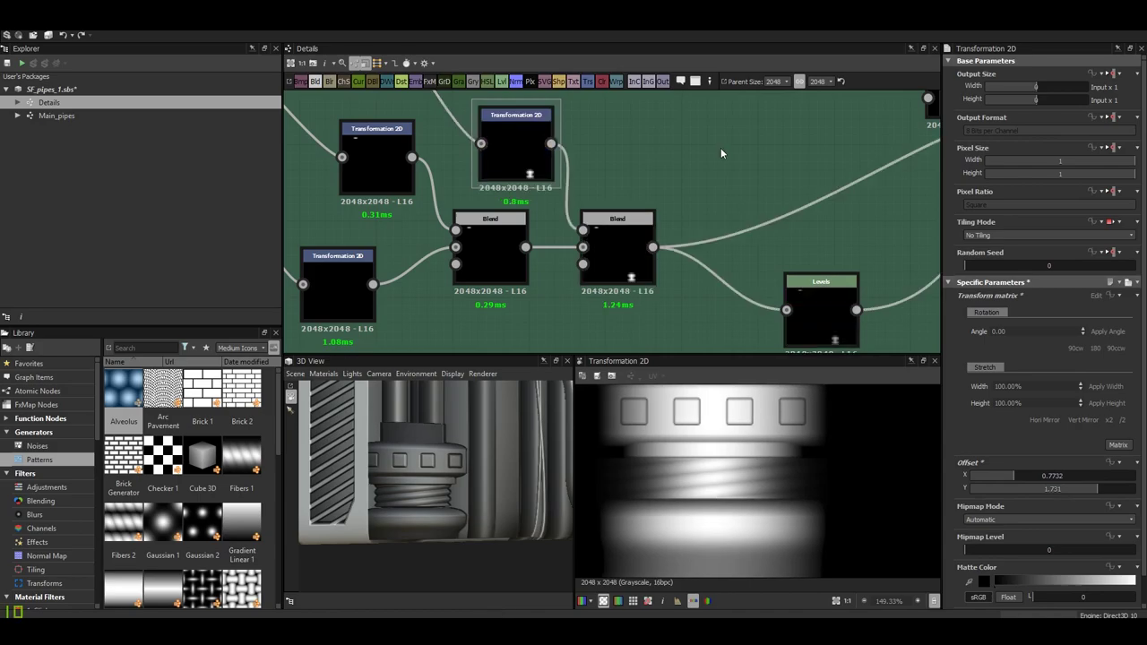
click(1082, 421)
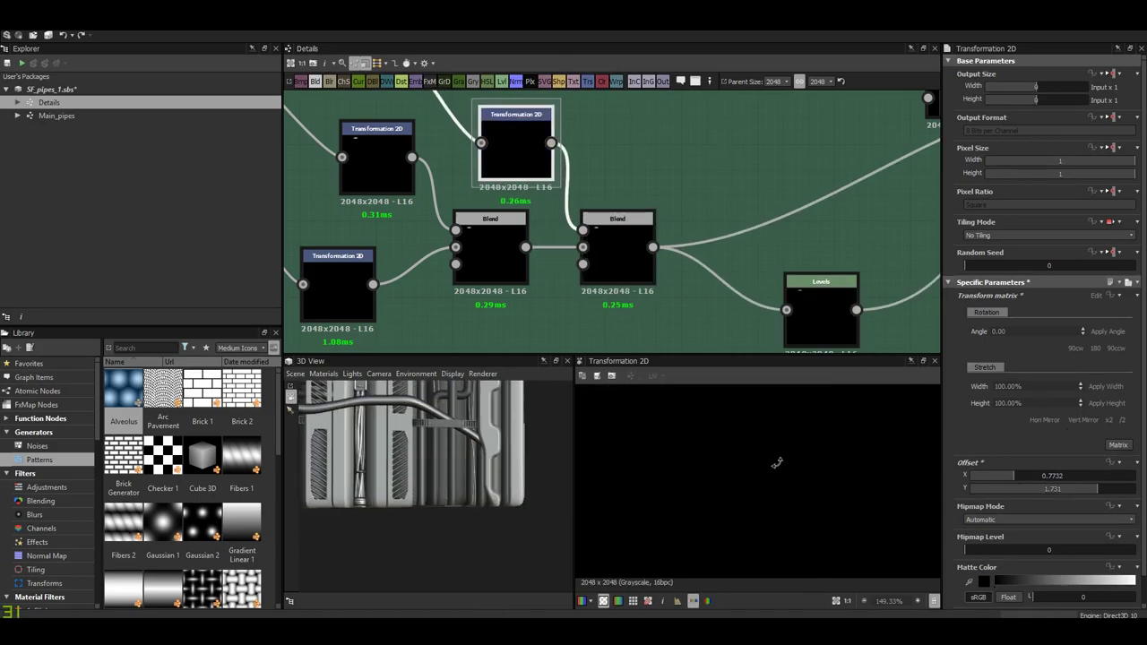
scroll(760, 446, down, 10)
drag(762, 445, 784, 553)
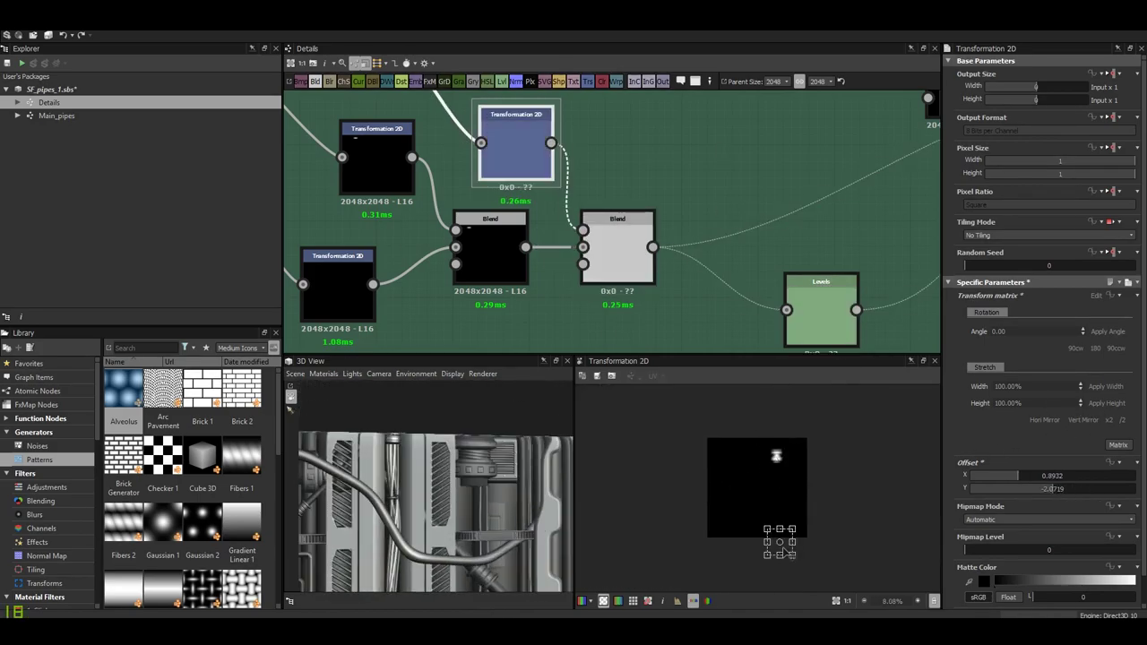
scroll(776, 490, up, 6)
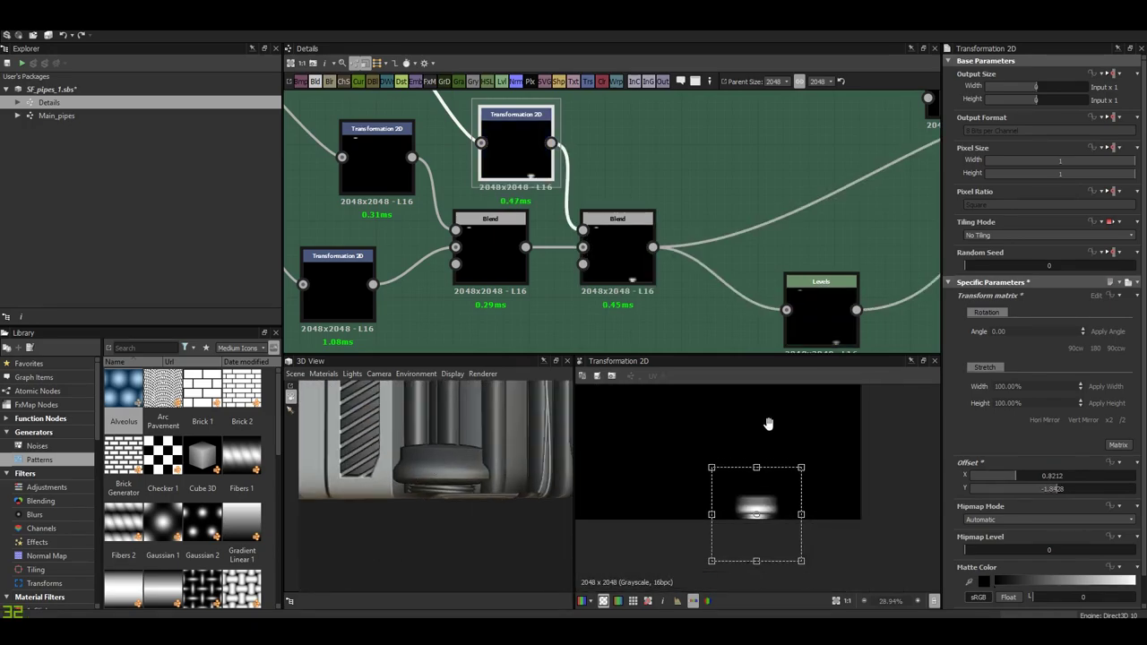
drag(776, 490, 769, 472)
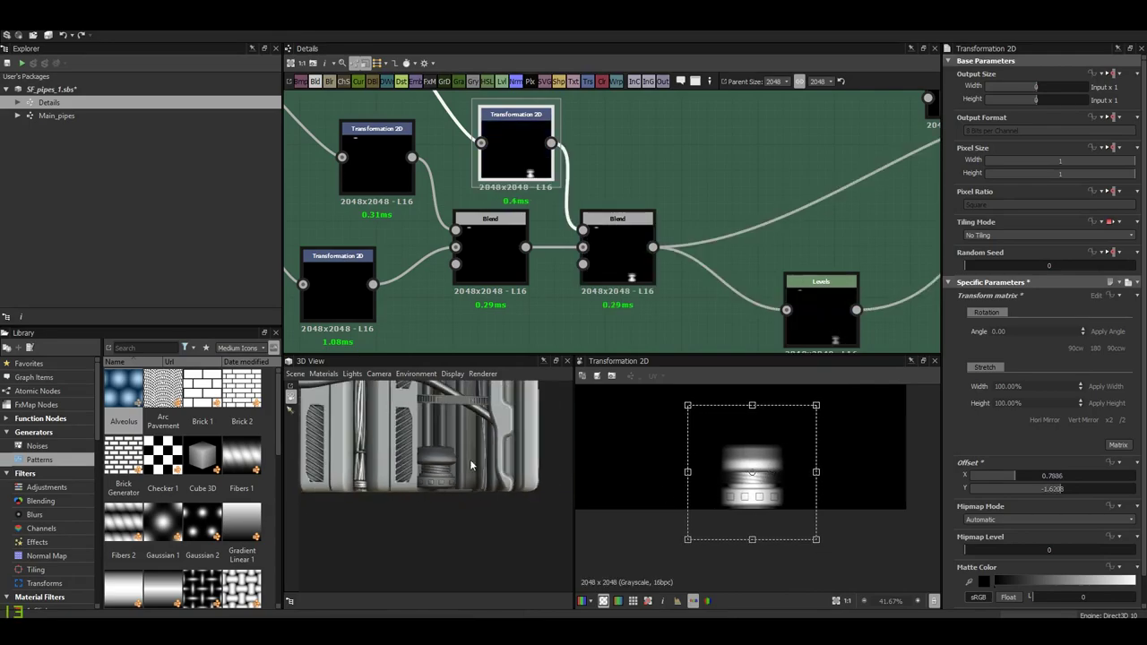
- Zoom and turn the 3D preview to face the panel up close
drag(469, 459, 446, 533)
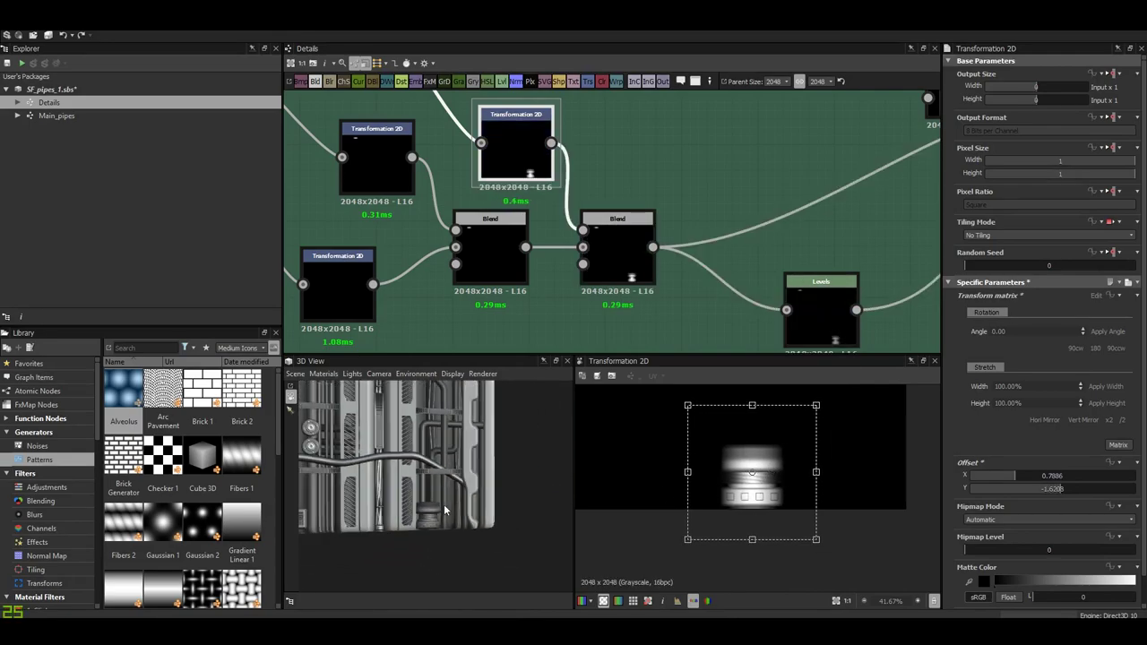
scroll(446, 533, down, 5)
scroll(445, 522, up, 5)
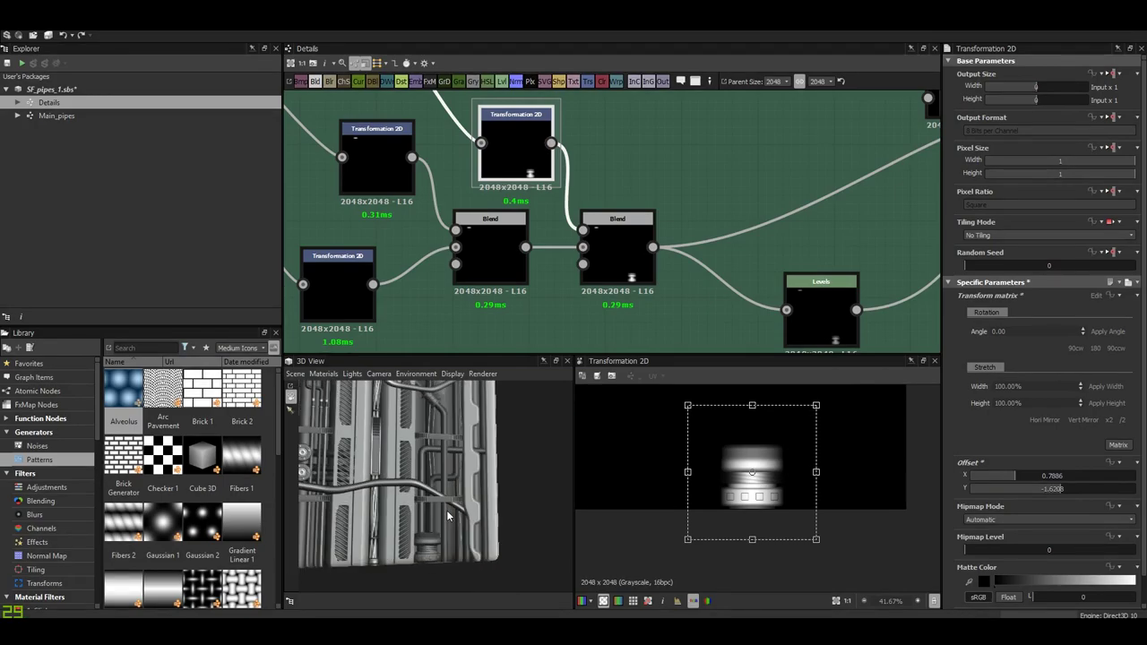
mouse_move(446, 521)
mouse_down()
mouse_move(454, 488)
mouse_move(425, 500)
mouse_up()
scroll(425, 500, up, 3)
scroll(425, 500, down, 4)
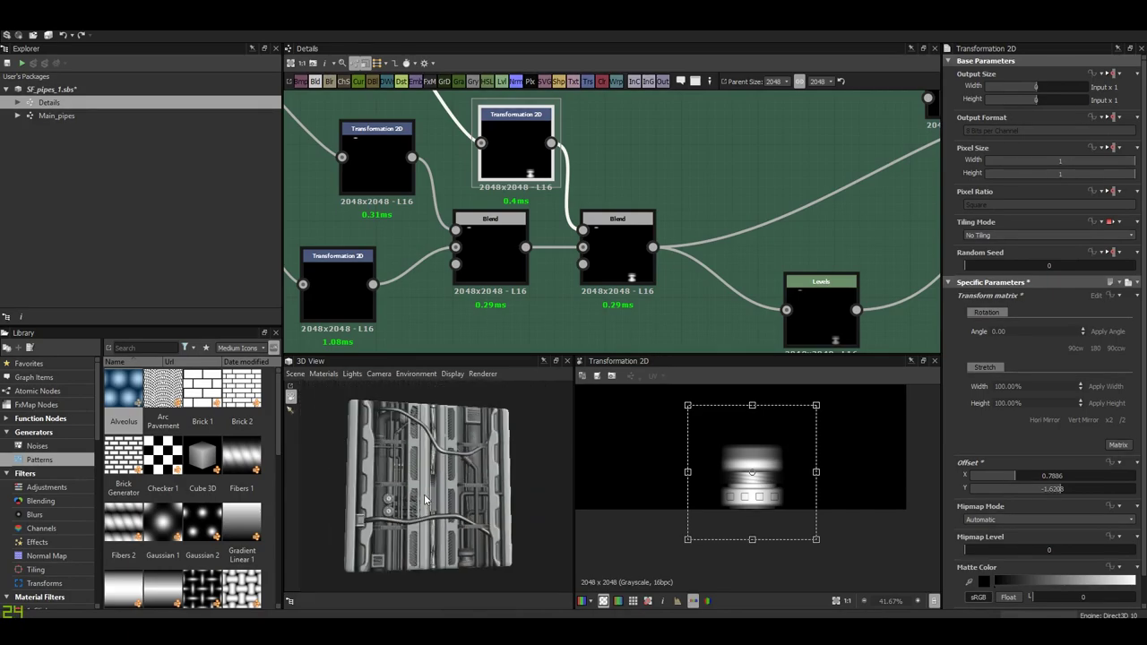
drag(398, 451, 341, 421)
scroll(313, 400, up, 3)
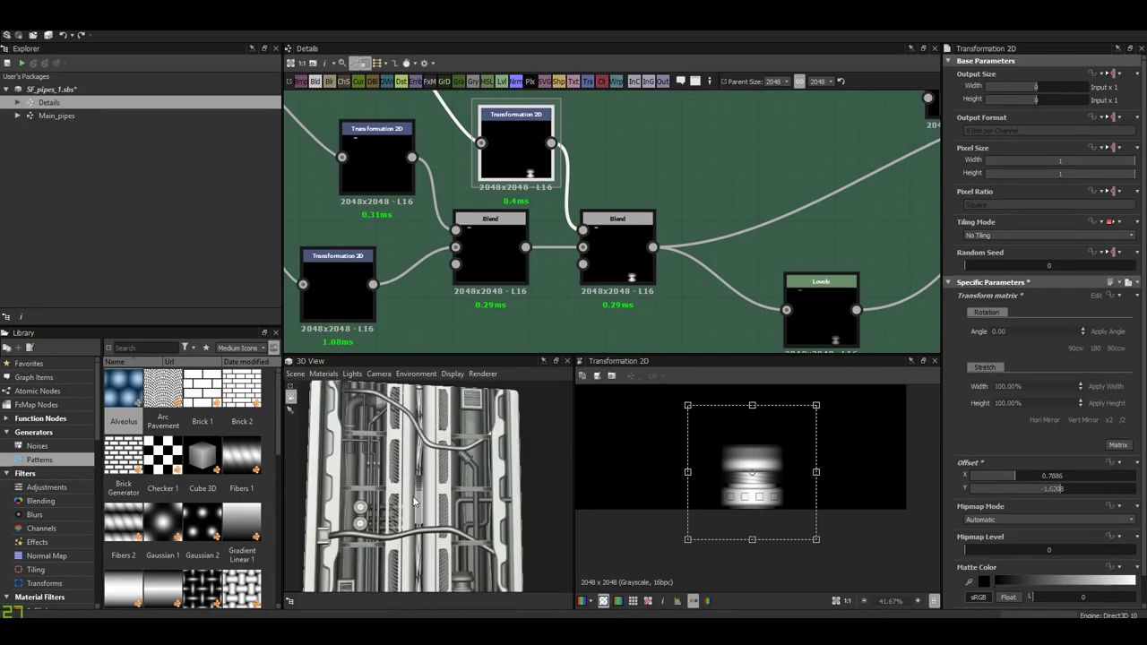
- Switch the 3D preview mesh to a cylinder and spin it to check the tiling
click(295, 374)
click(359, 523)
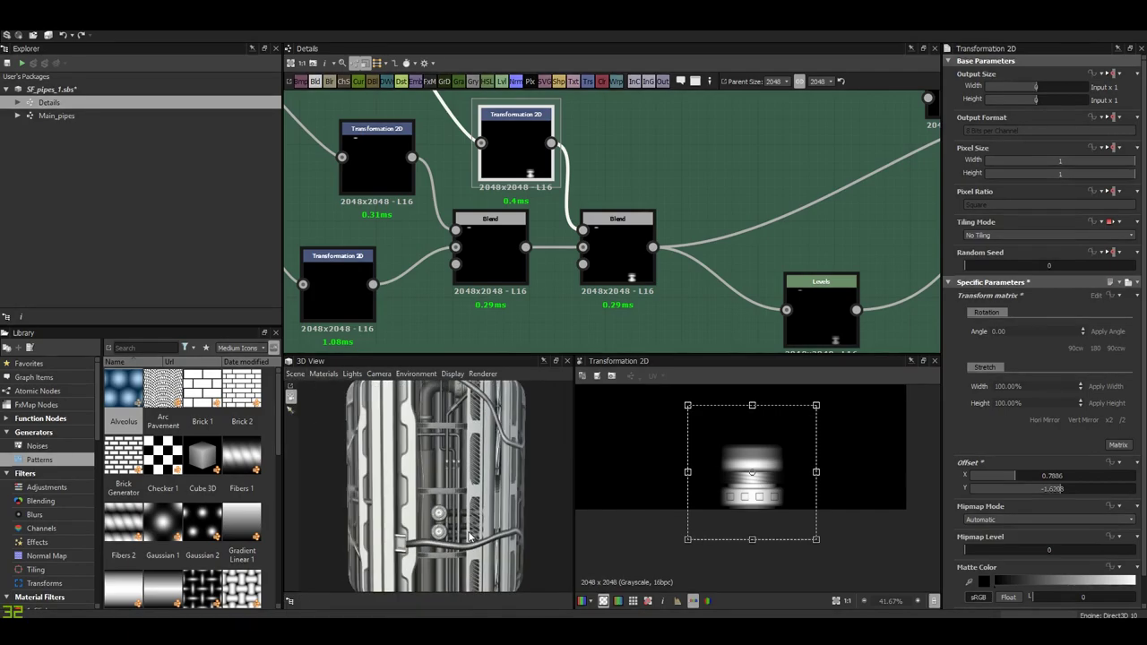
mouse_move(484, 529)
mouse_down()
mouse_move(442, 527)
mouse_move(457, 529)
mouse_up()
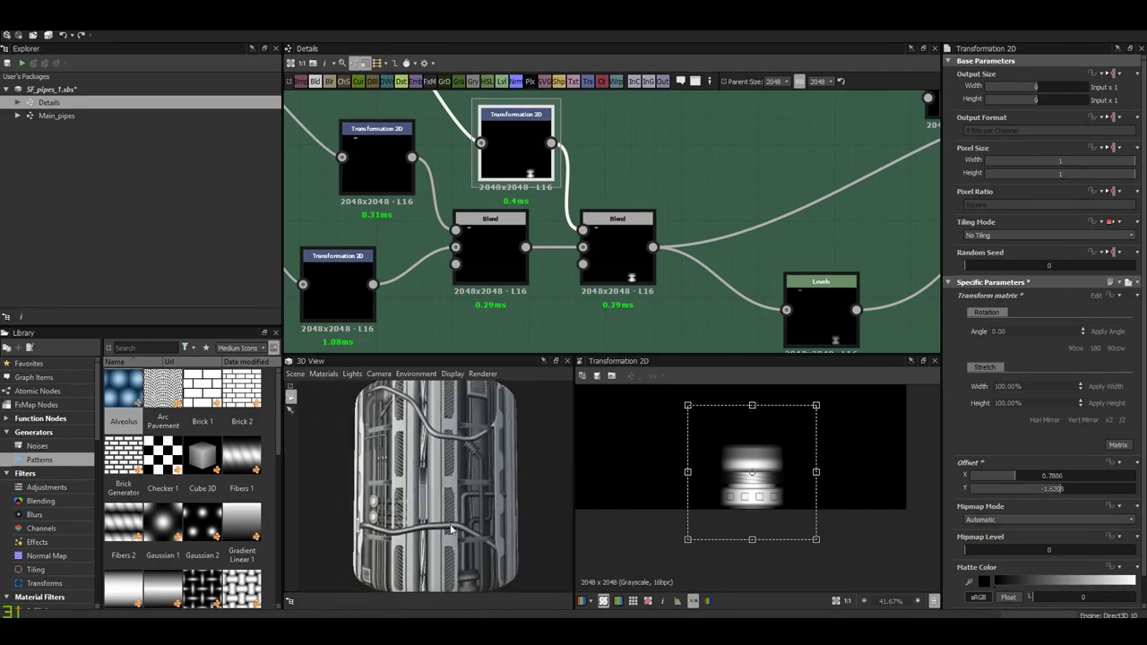
scroll(458, 529, up, 3)
scroll(458, 529, down, 3)
scroll(444, 511, up, 3)
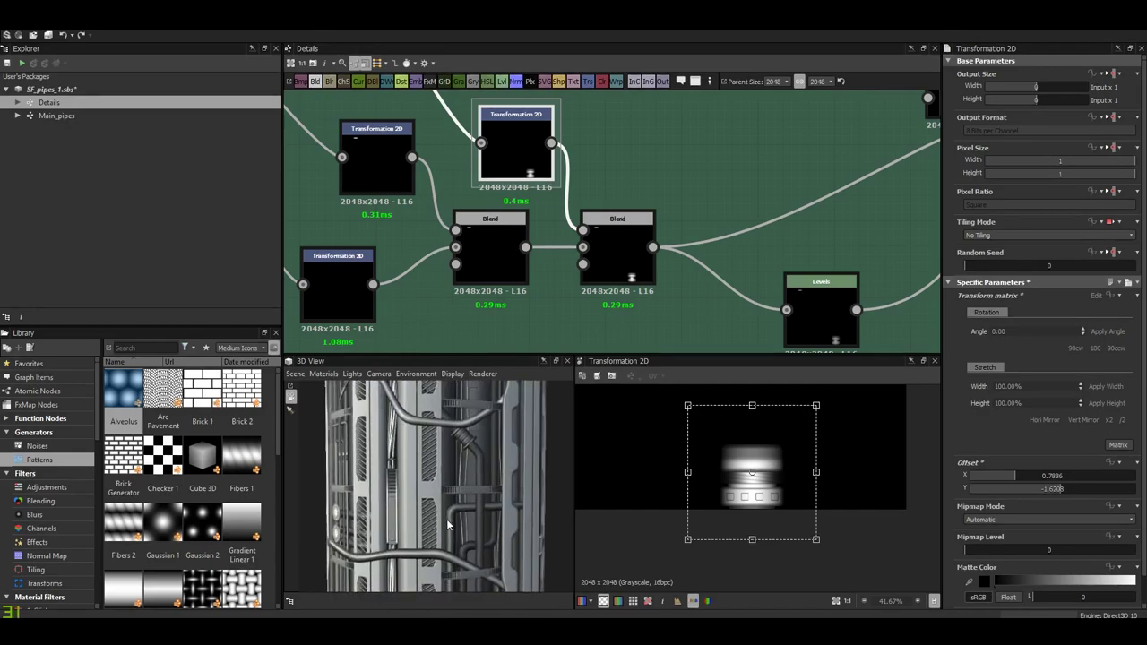
scroll(442, 505, down, 3)
scroll(605, 327, down, 5)
- Zoom the graph to the frame-border section around its Transformation 2D node
scroll(448, 484, down, 2)
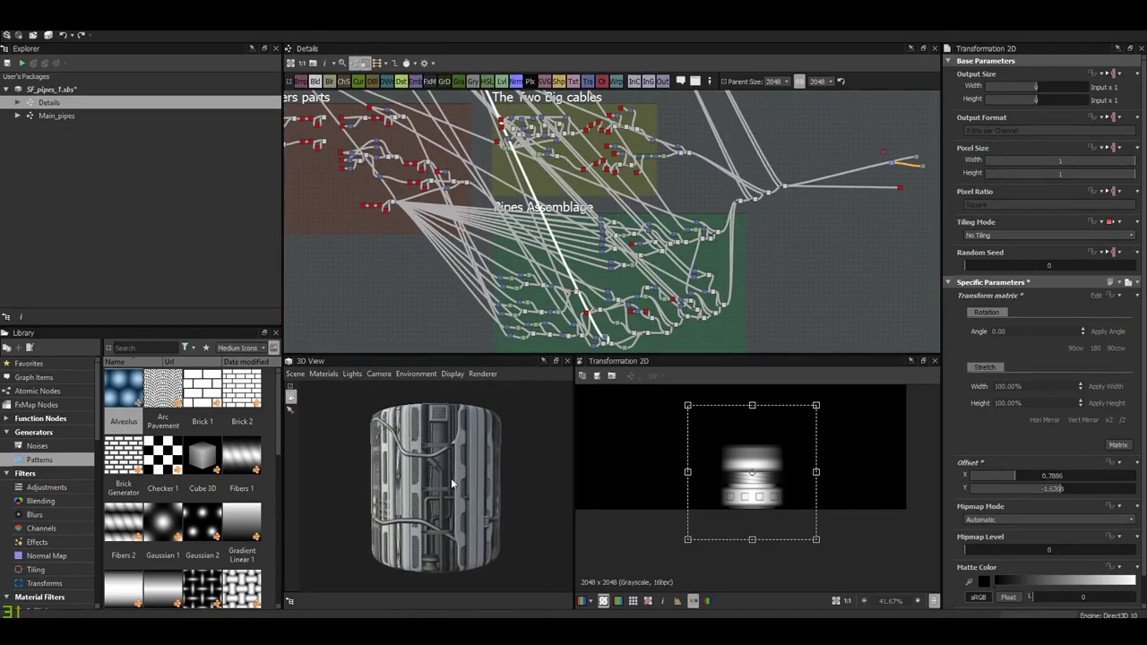
scroll(446, 466, up, 4)
scroll(455, 457, up, 2)
scroll(486, 462, up, 2)
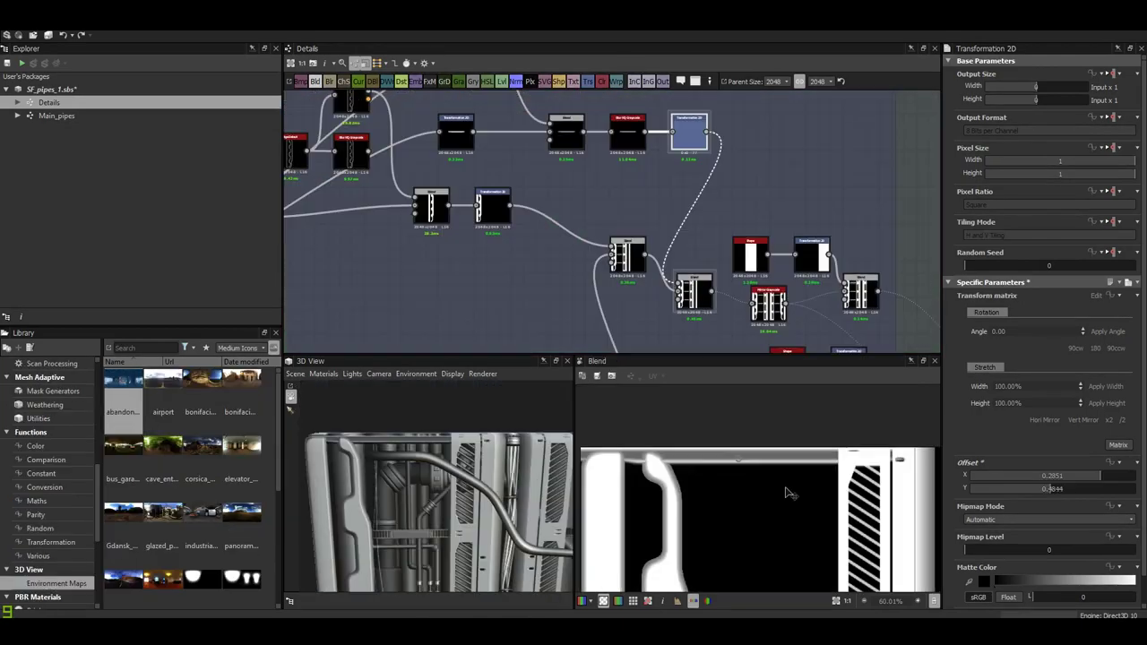
scroll(787, 492, down, 2)
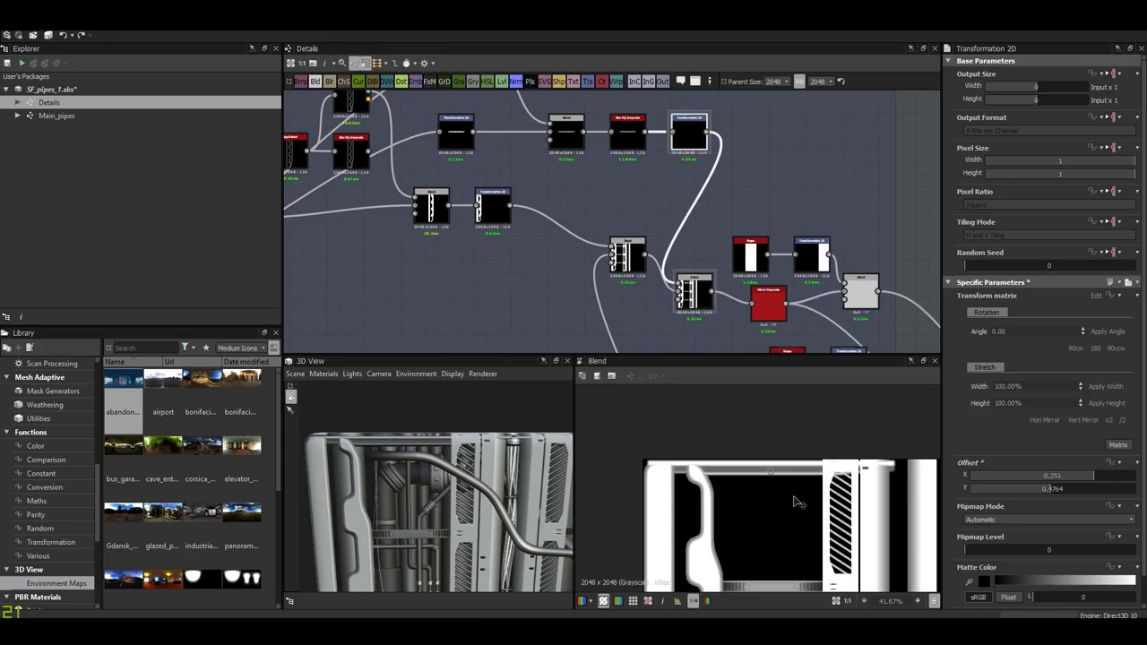
scroll(793, 500, up, 4)
scroll(781, 489, up, 1)
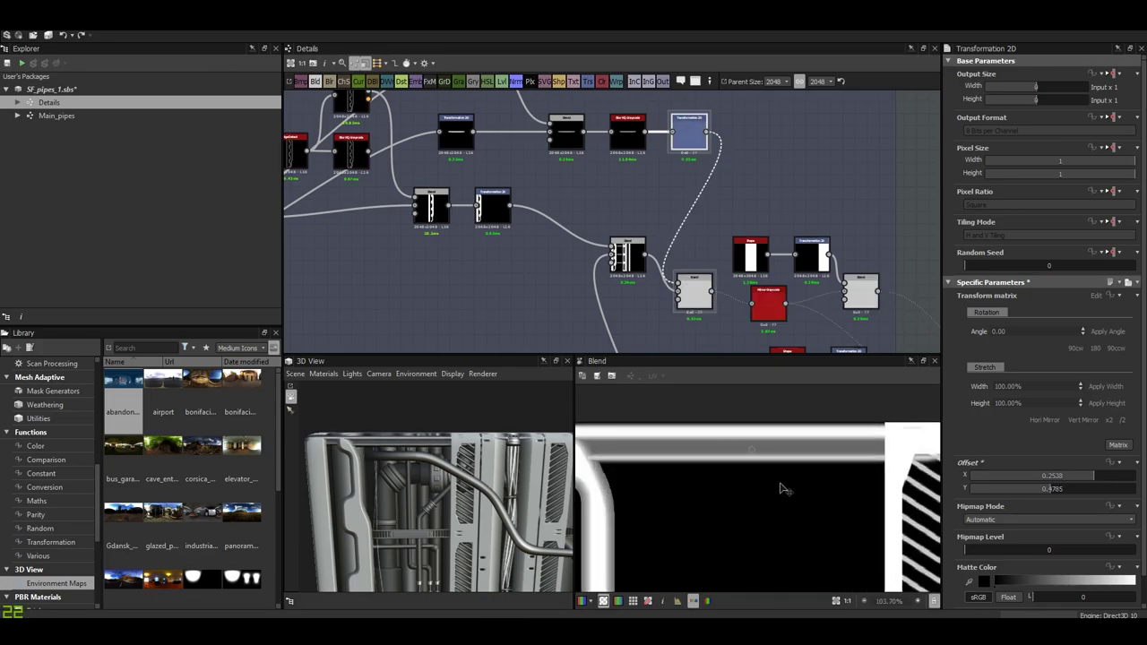
scroll(782, 489, down, 4)
- Insert a Levels node after the frame transform and shift the detail's offset to about X 0.241, Y 0.478
key(space)
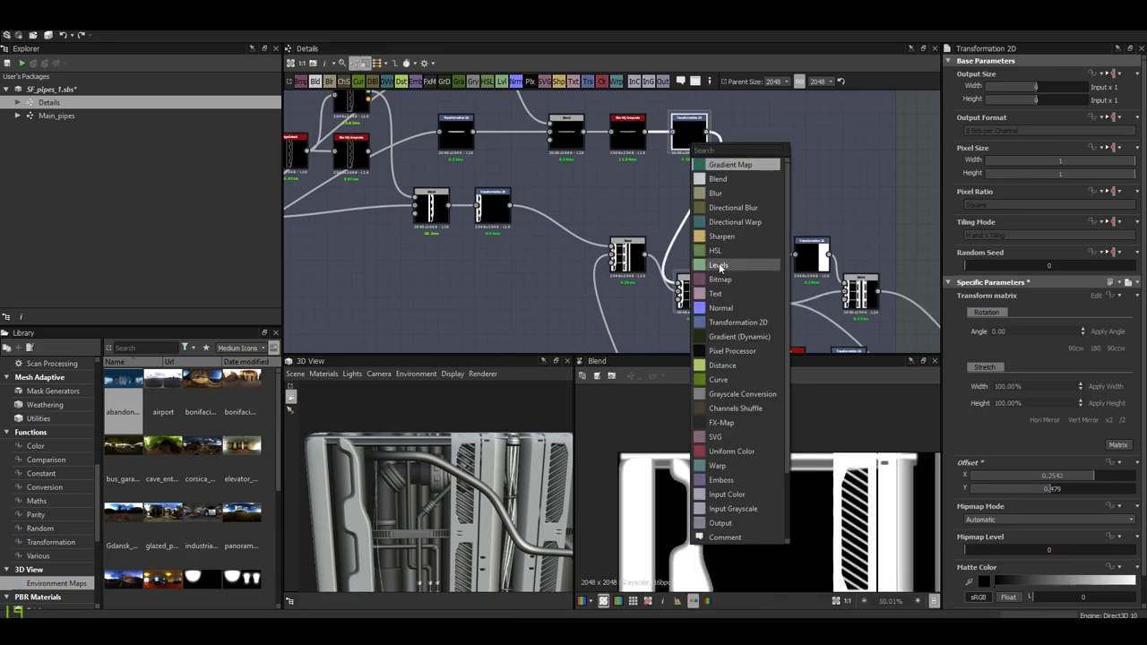
click(724, 267)
double_click(697, 296)
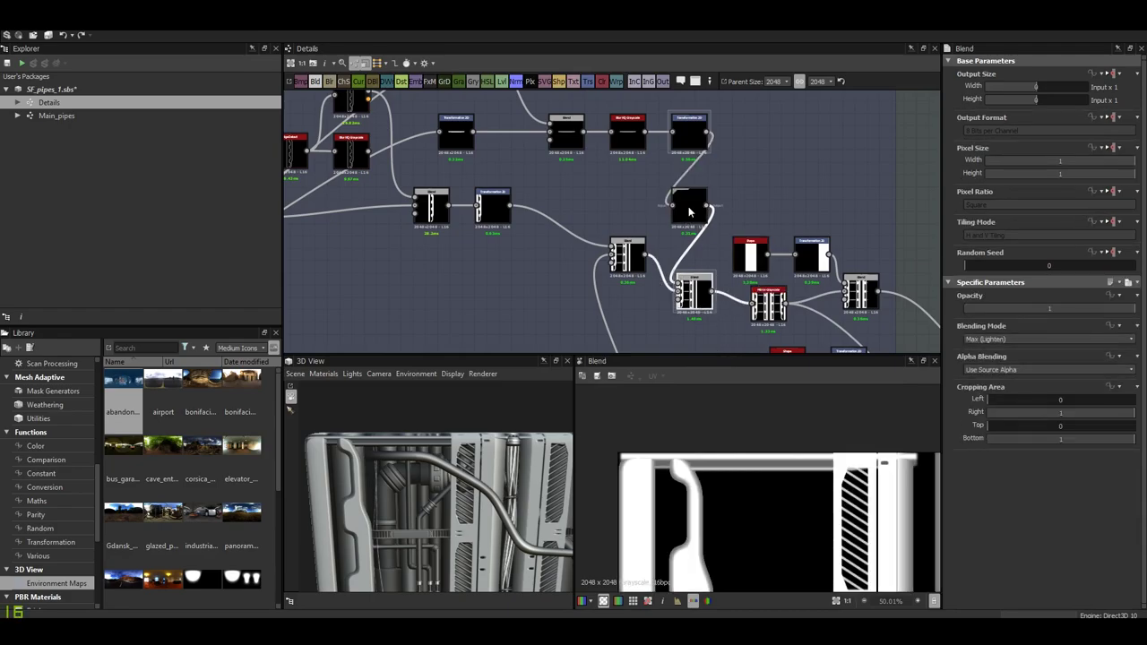
drag(1082, 431, 1055, 435)
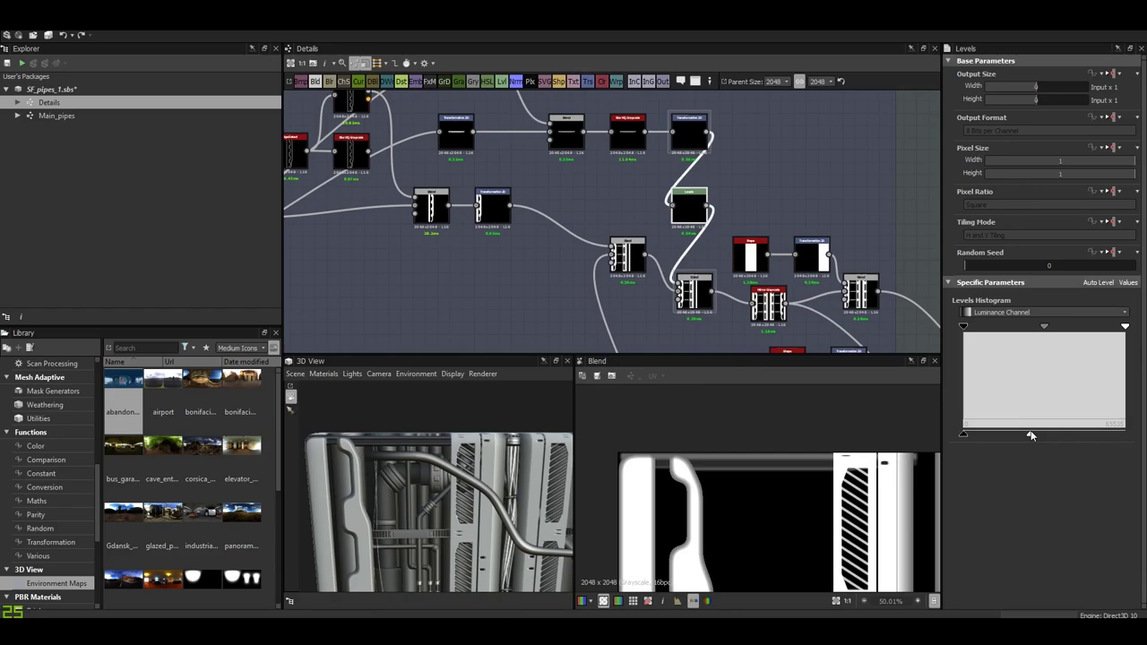
scroll(801, 434, up, 3)
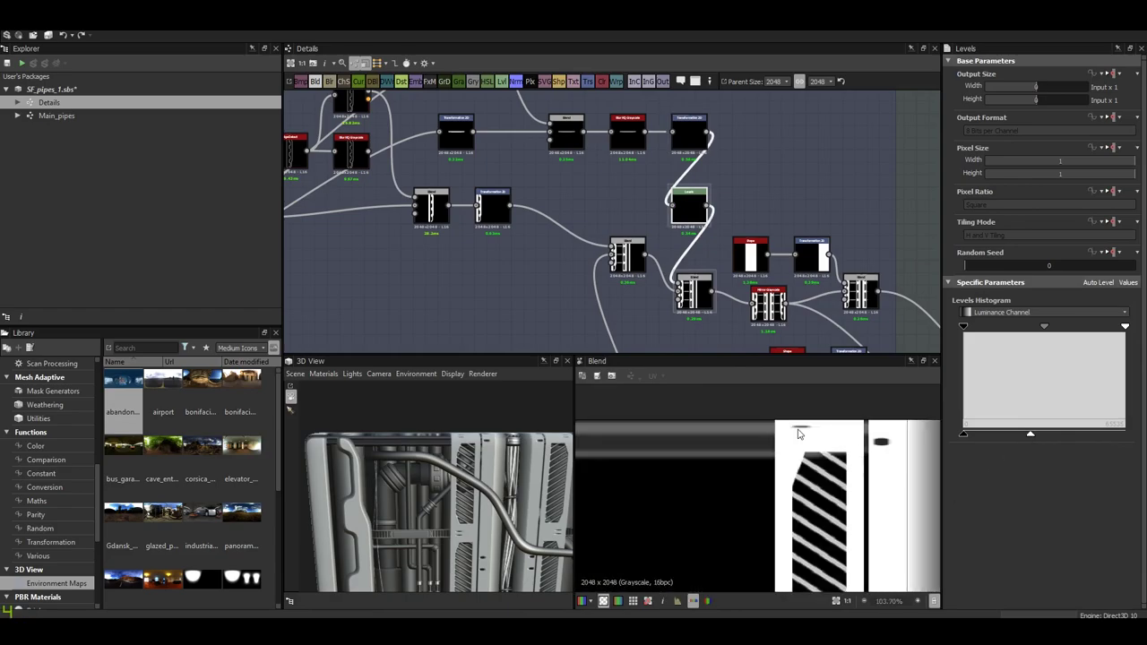
mouse_move(781, 451)
mouse_down()
mouse_move(716, 455)
mouse_move(715, 473)
mouse_up()
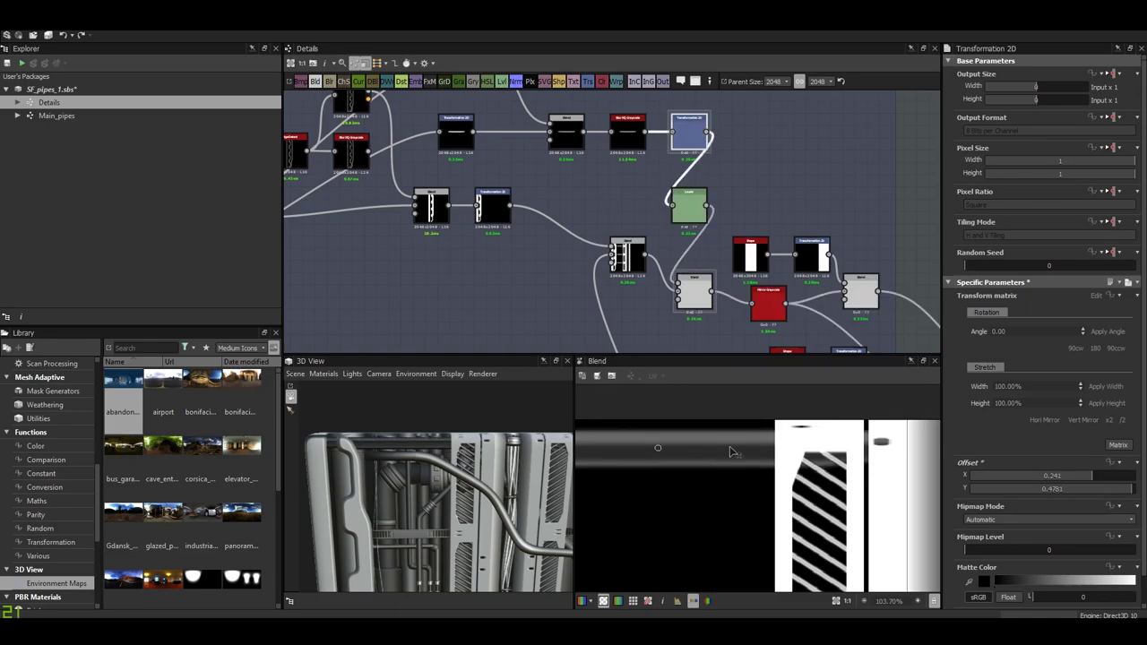
- Select the Levels node and orbit the 3D view to review the blended panel
scroll(768, 481, up, 5)
scroll(768, 481, down, 2)
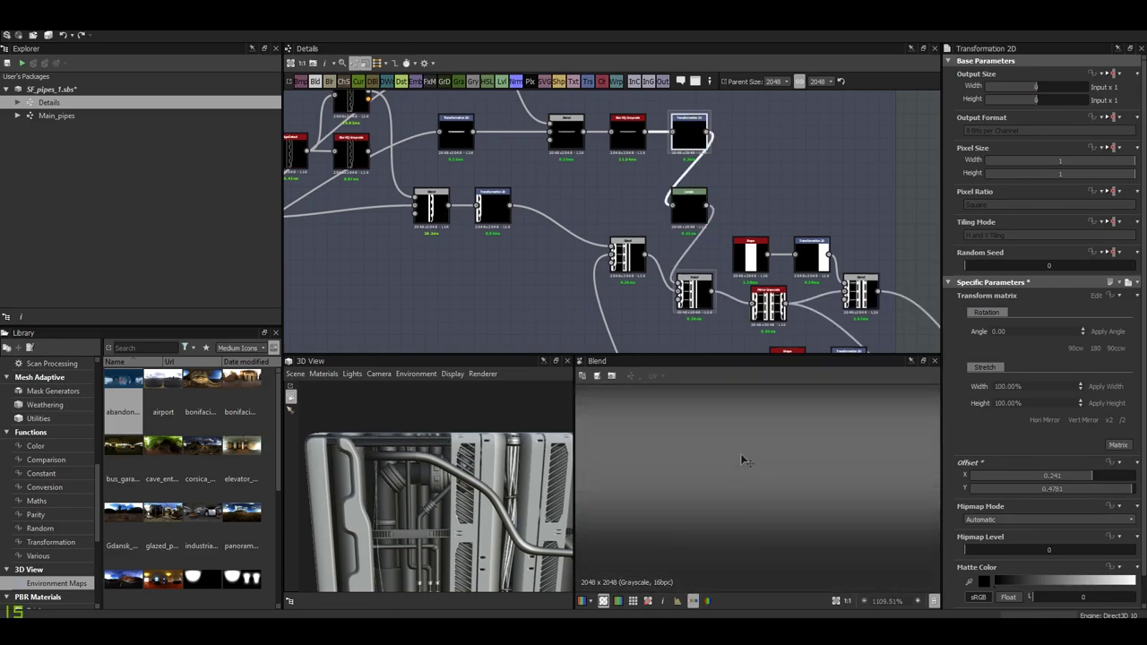
scroll(756, 506, down, 1)
scroll(786, 507, down, 3)
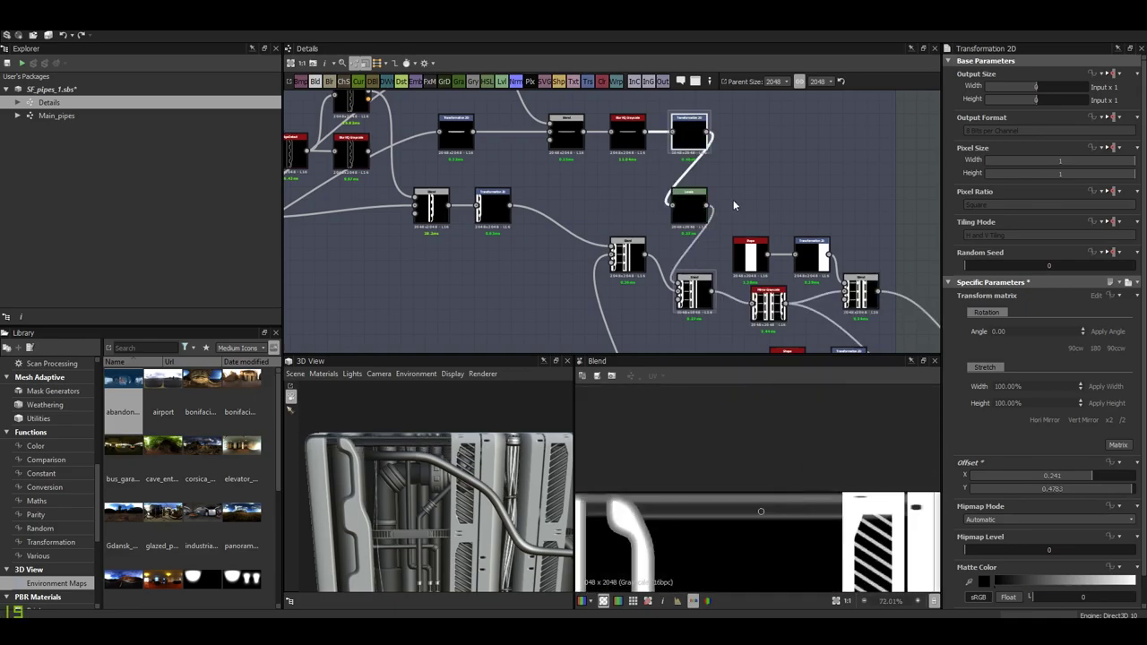
click(682, 204)
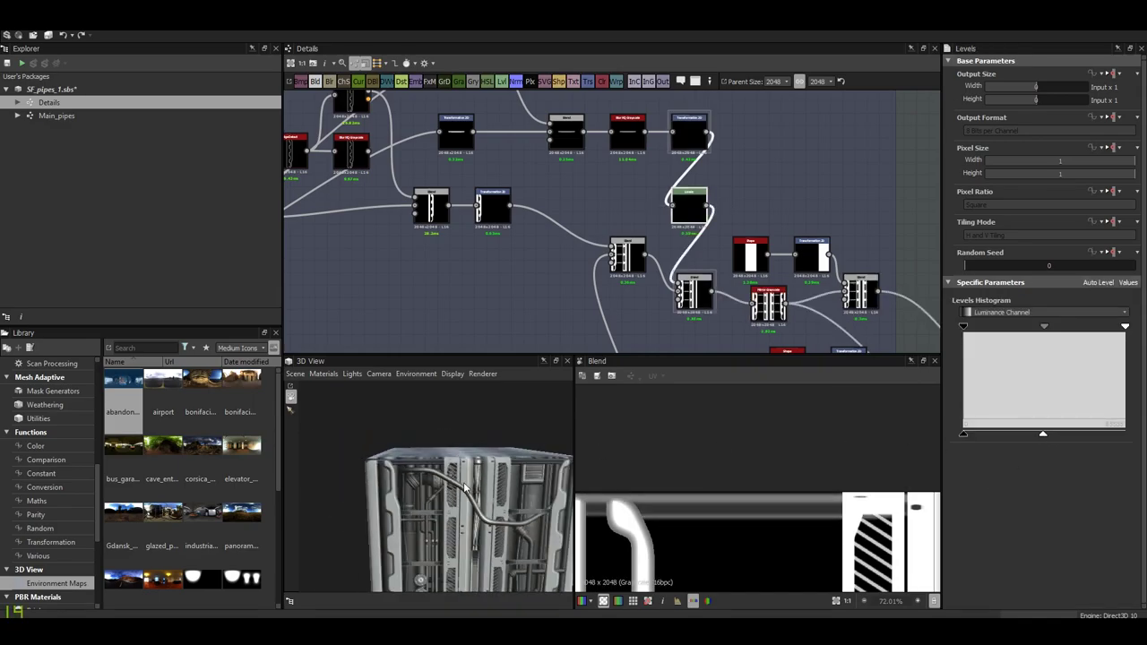
mouse_move(538, 444)
mouse_down()
mouse_move(477, 492)
mouse_move(484, 512)
mouse_move(501, 421)
mouse_move(492, 391)
mouse_up()
scroll(684, 212, down, 2)
middle_drag(684, 212, 676, 183)
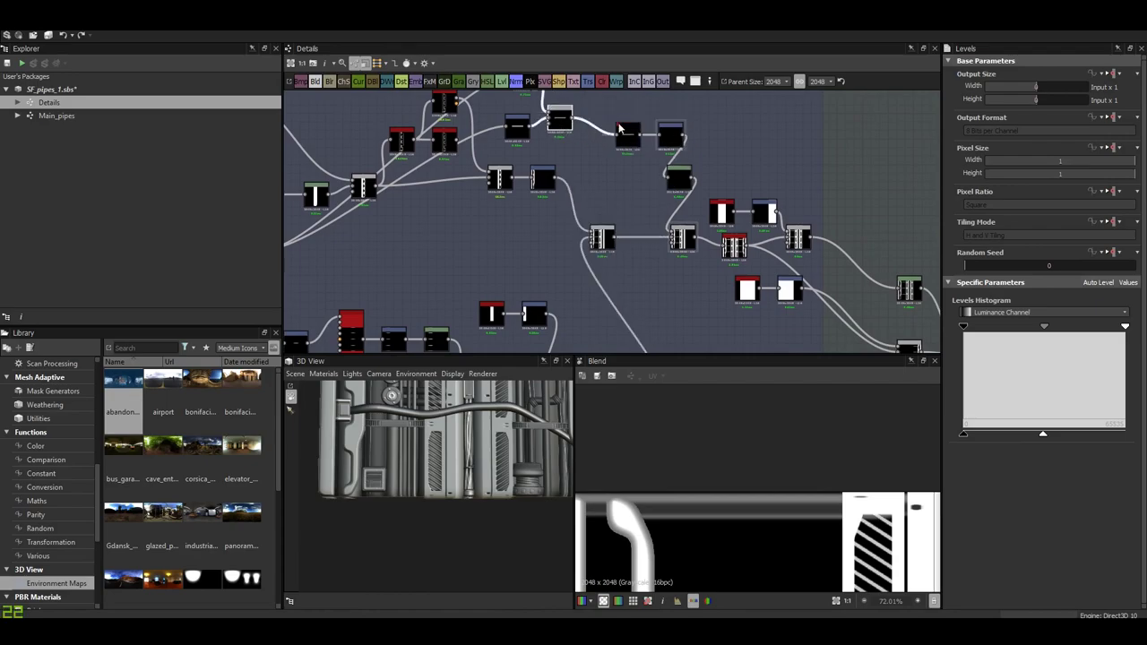
- Add a Mirror_grayscale node after Levels, mirroring along the Y axis
double_click(658, 165)
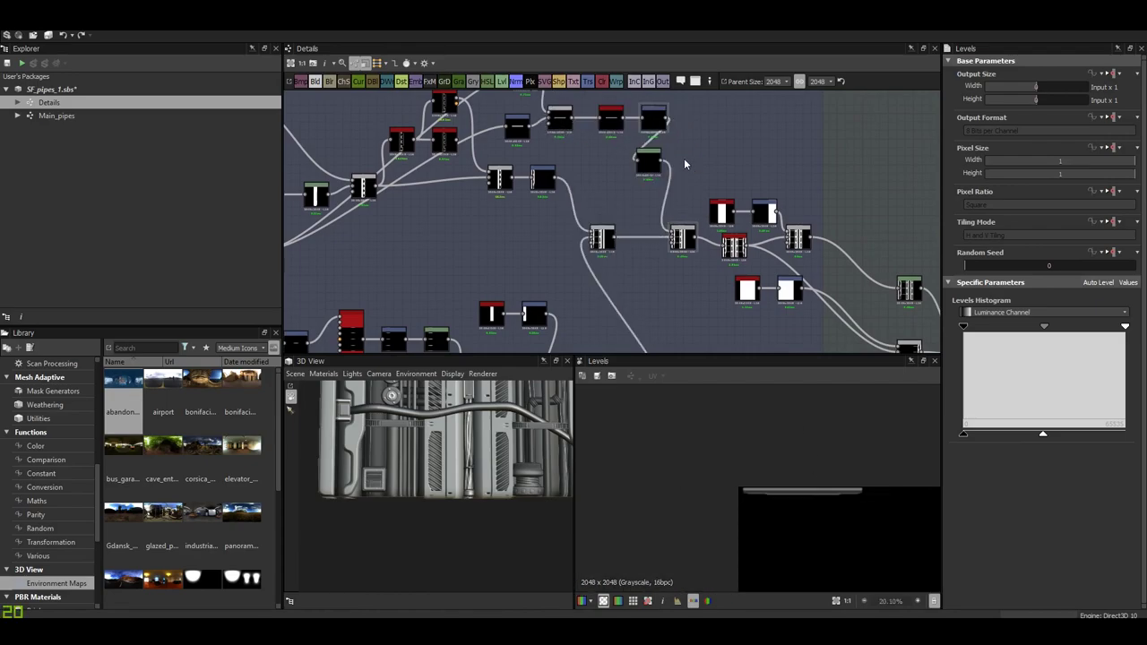
key(space)
text(mirror)
click(717, 195)
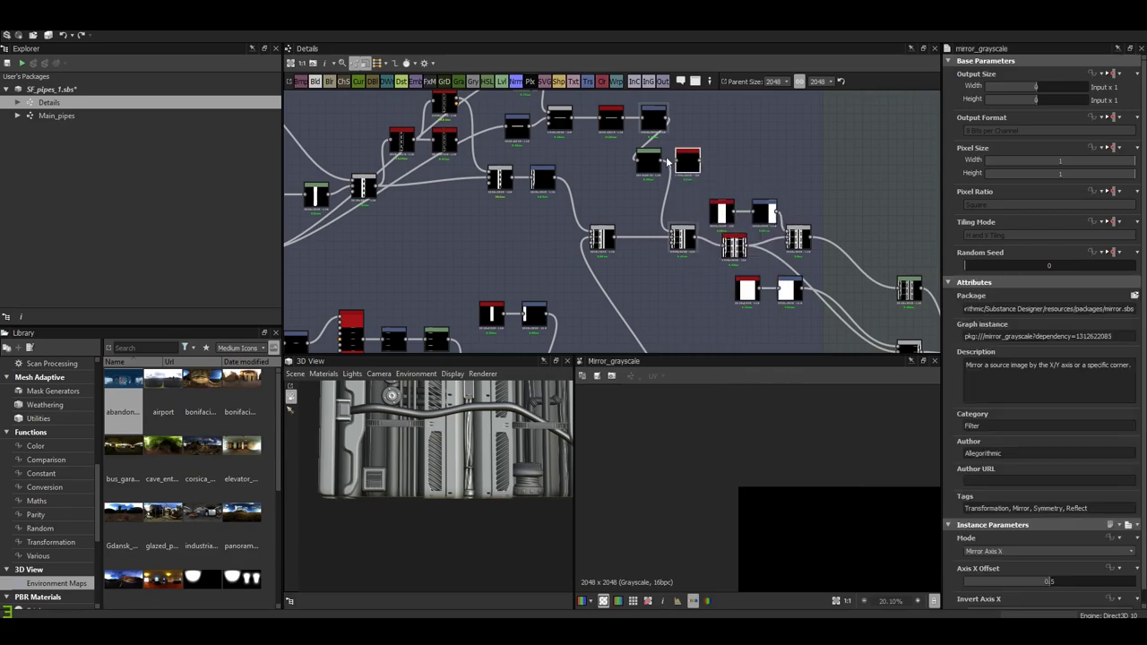
key(f)
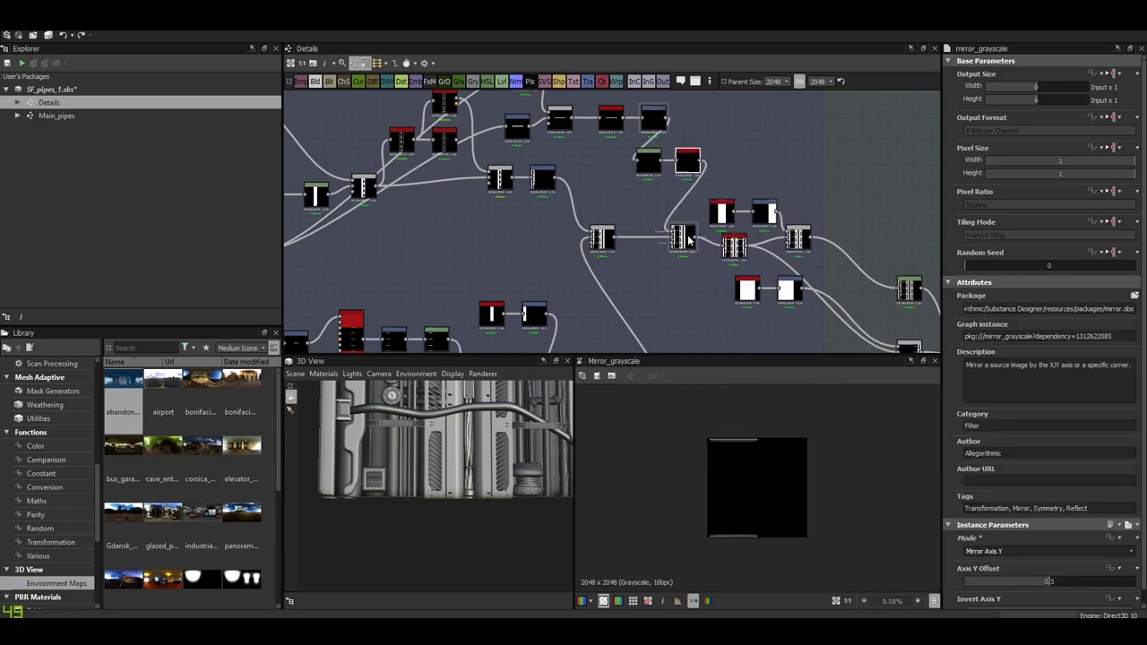
- Switch the 3D preview mesh to a plane and view the pipes at an angle
mouse_move(495, 487)
mouse_down()
mouse_move(440, 515)
mouse_move(462, 513)
mouse_move(448, 502)
mouse_up()
click(296, 373)
click(323, 473)
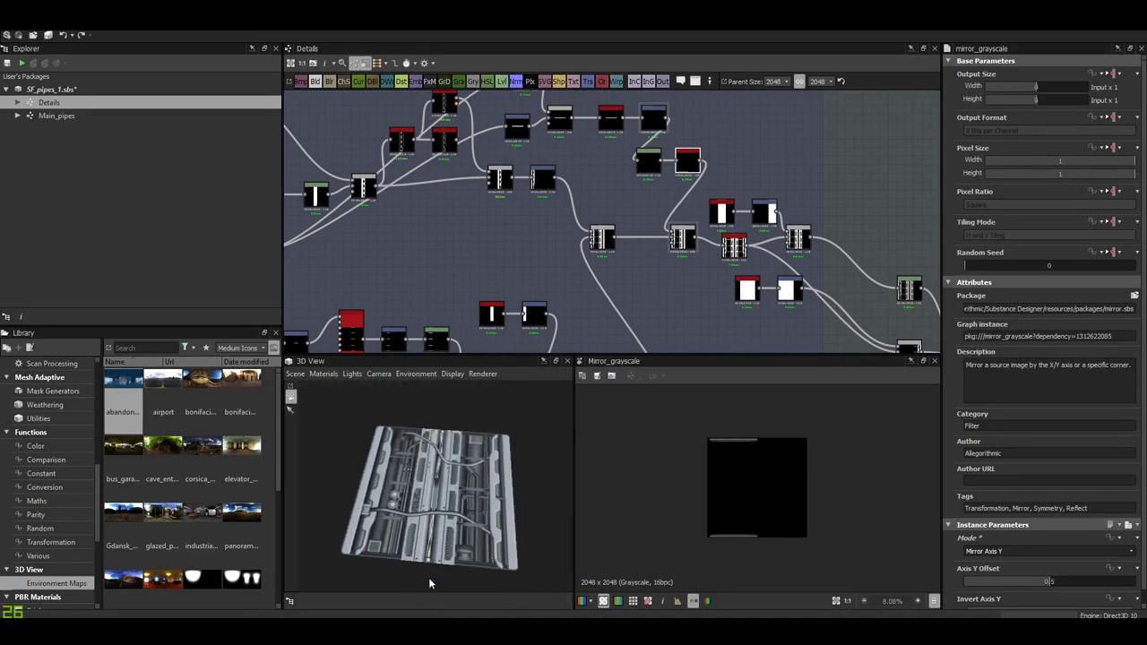
drag(323, 474, 454, 583)
mouse_move(454, 503)
mouse_down()
mouse_move(491, 491)
mouse_move(461, 493)
mouse_up()
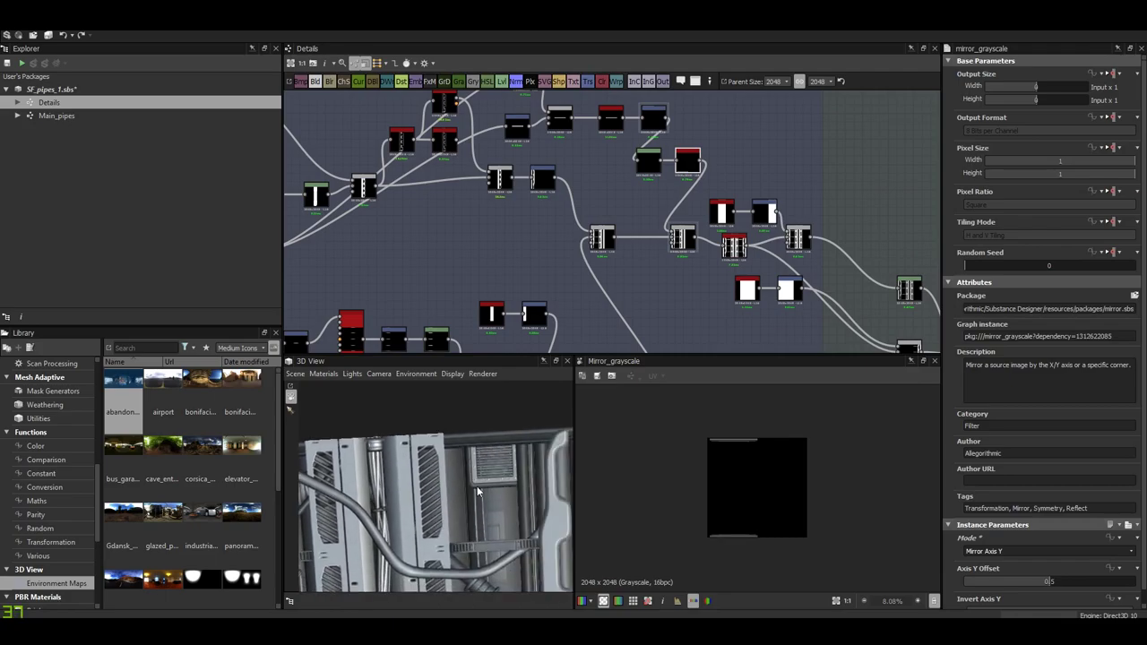
- Navigate to the Pipes Assemblage frame and select its Transformation 2D node
scroll(627, 224, down, 5)
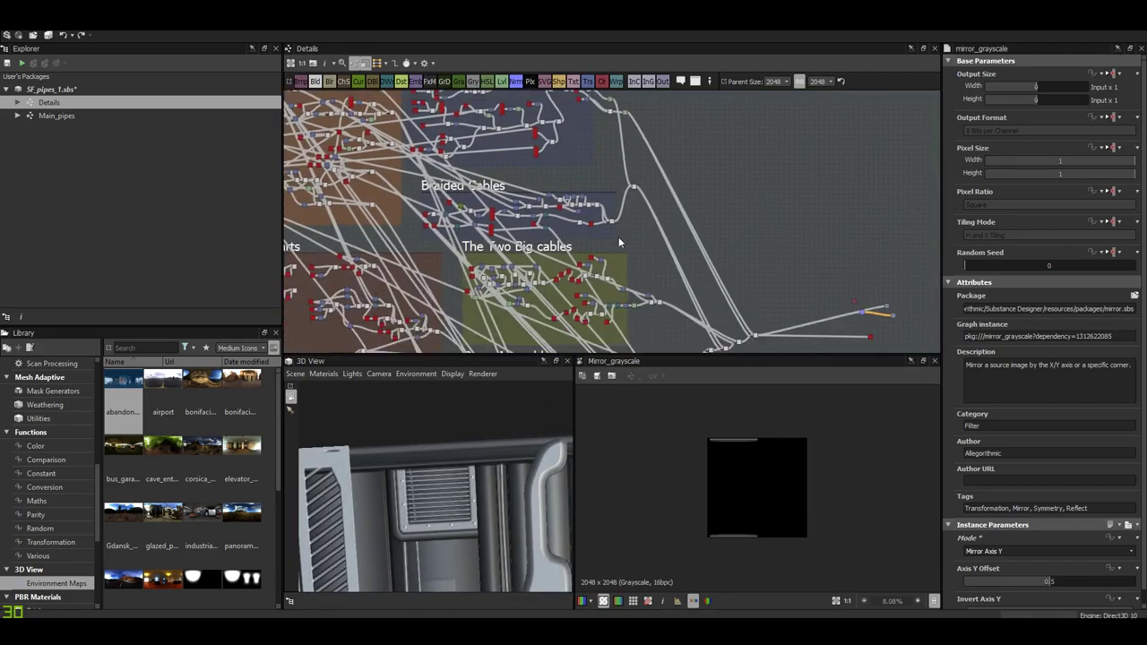
middle_drag(646, 283, 650, 244)
scroll(650, 245, up, 2)
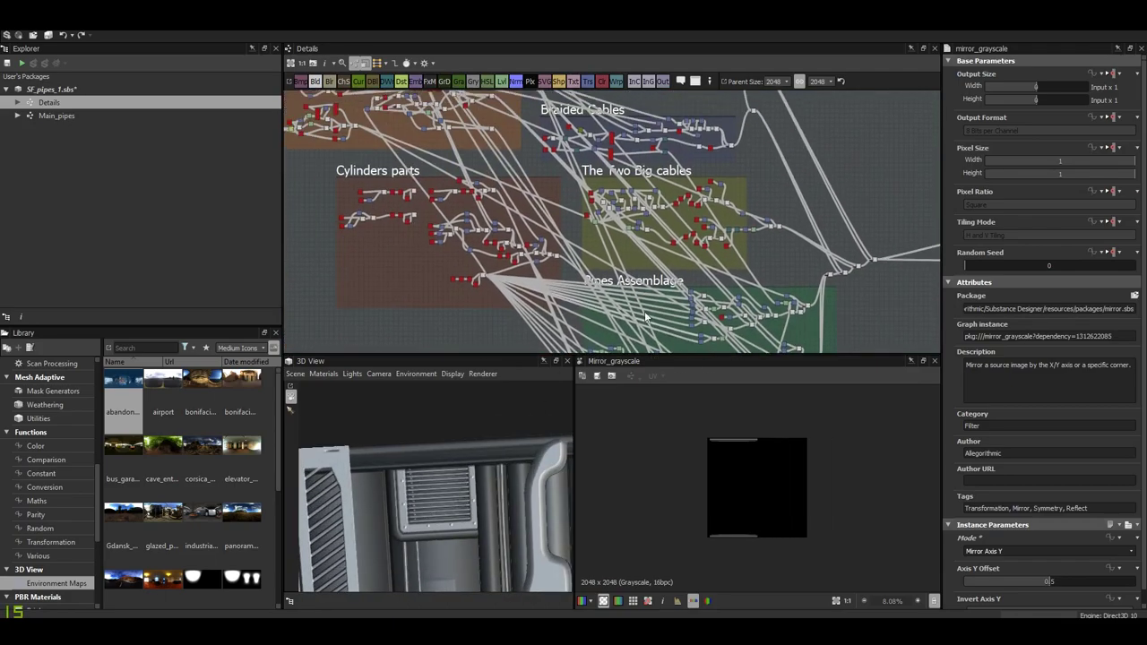
scroll(609, 224, up, 3)
scroll(569, 201, up, 3)
scroll(570, 201, down, 3)
middle_drag(582, 230, 696, 276)
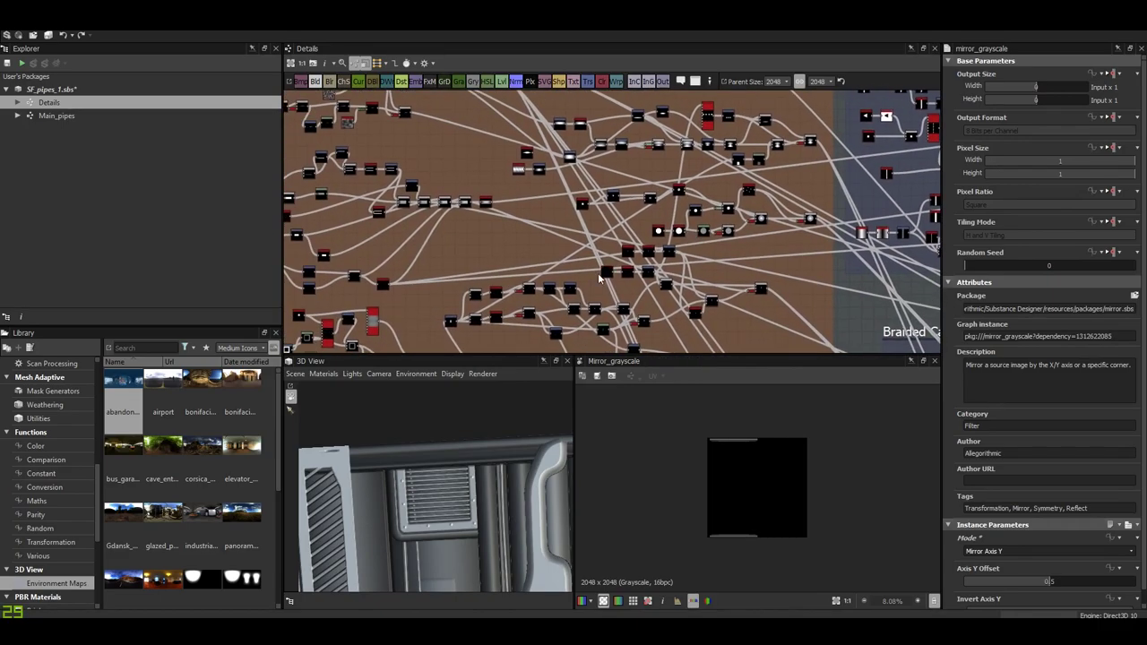
scroll(461, 288, up, 3)
scroll(531, 214, up, 1)
scroll(532, 214, down, 3)
middle_drag(556, 251, 340, 135)
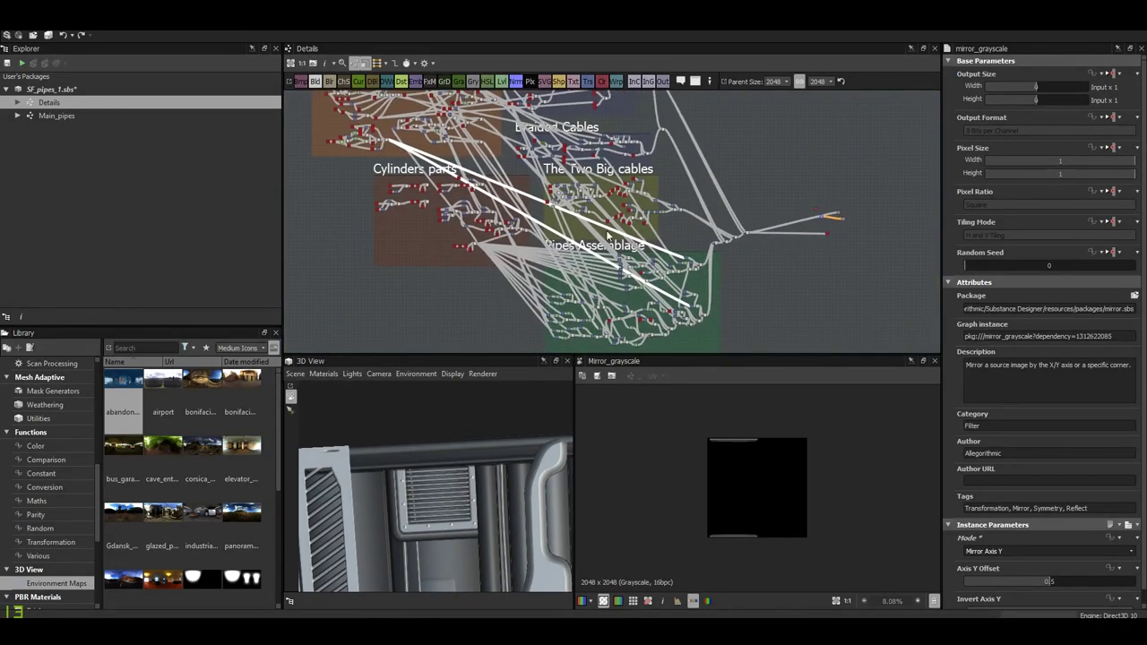
scroll(622, 236, up, 3)
scroll(645, 196, up, 2)
scroll(640, 222, down, 3)
middle_drag(482, 154, 429, 215)
scroll(429, 215, up, 3)
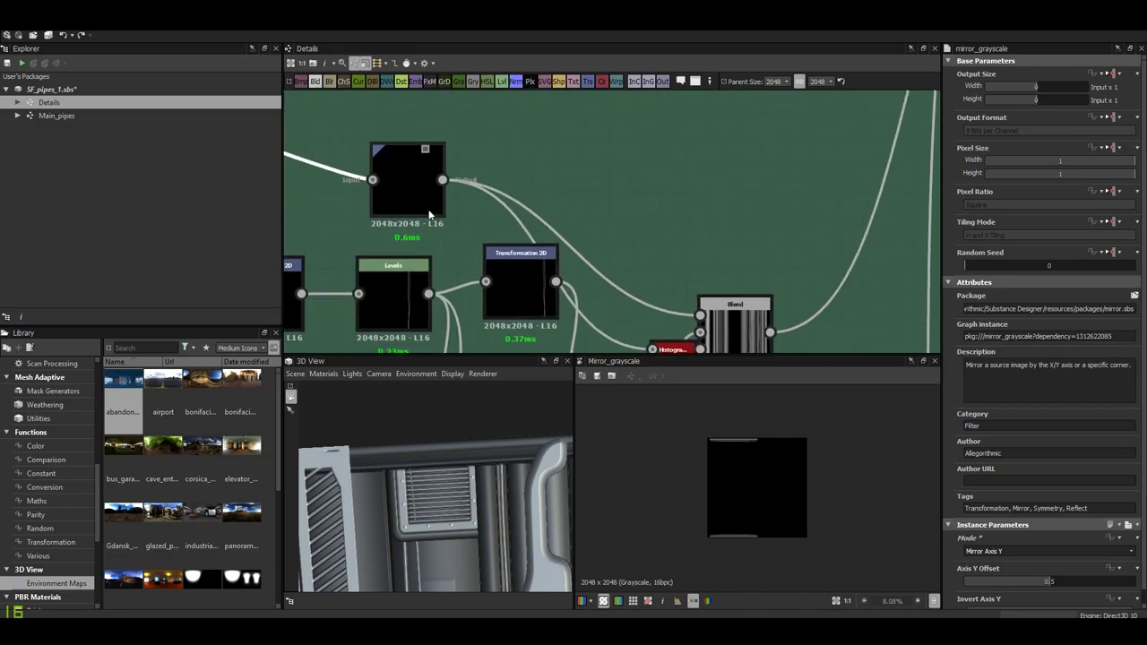
click(411, 196)
scroll(758, 510, up, 4)
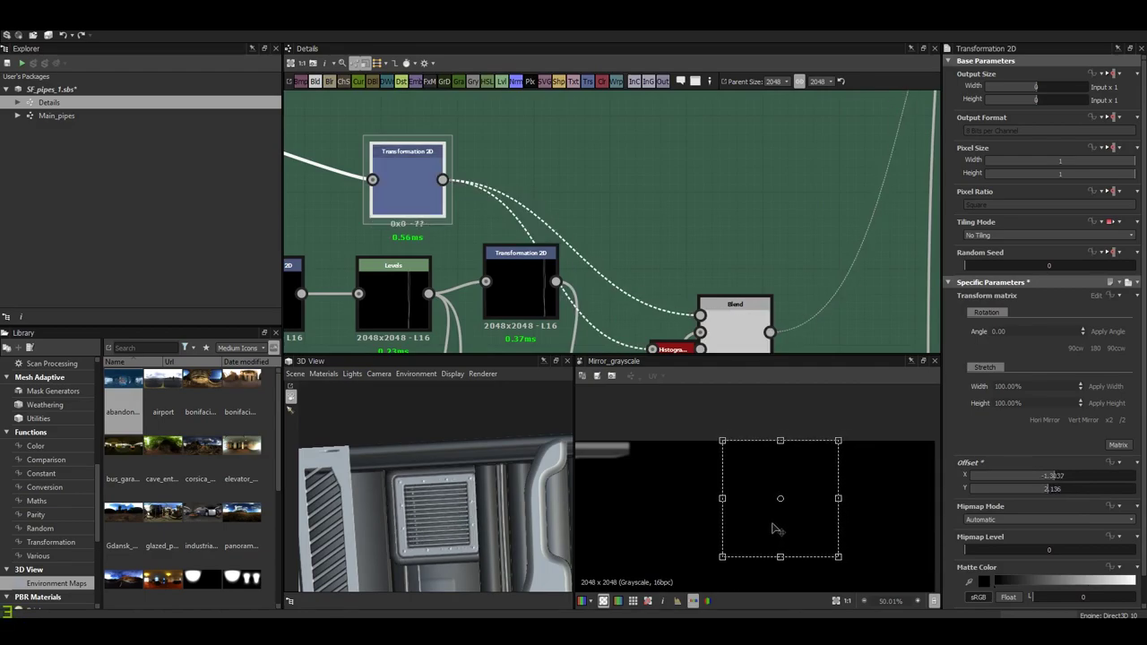
- Orbit the 3D plane to check the pipe offset to about X -2.52, Y -3.22
mouse_move(502, 515)
mouse_down()
mouse_move(525, 508)
mouse_move(484, 493)
mouse_move(448, 502)
mouse_move(457, 488)
mouse_up()
scroll(502, 224, down, 2)
scroll(493, 219, down, 3)
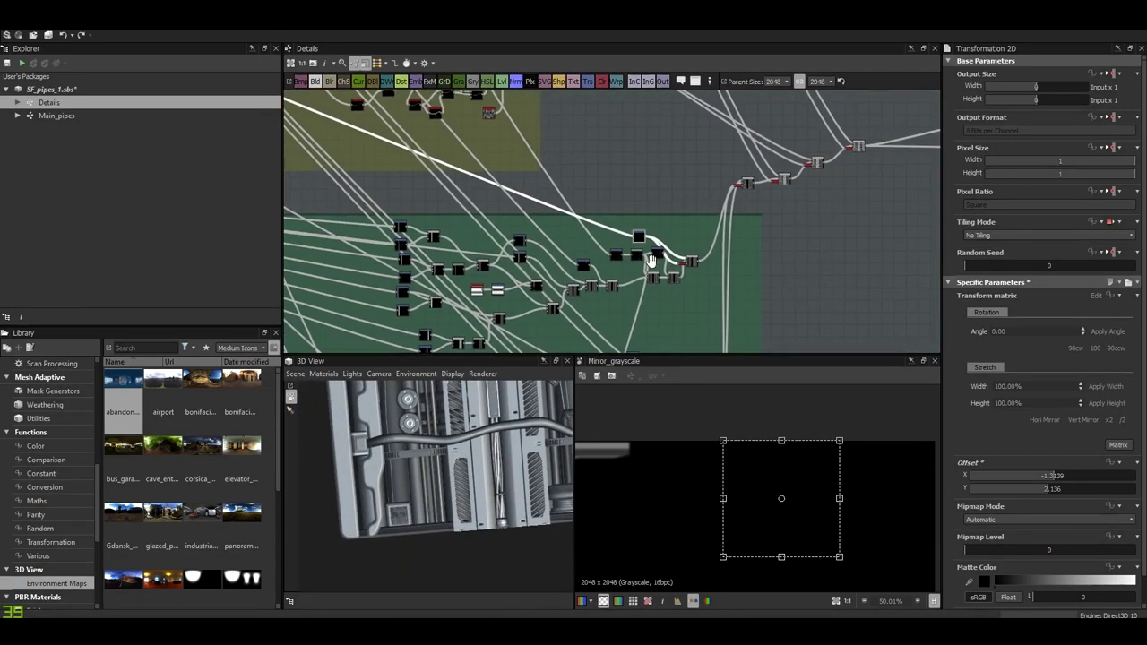
scroll(488, 215, down, 3)
scroll(479, 213, down, 3)
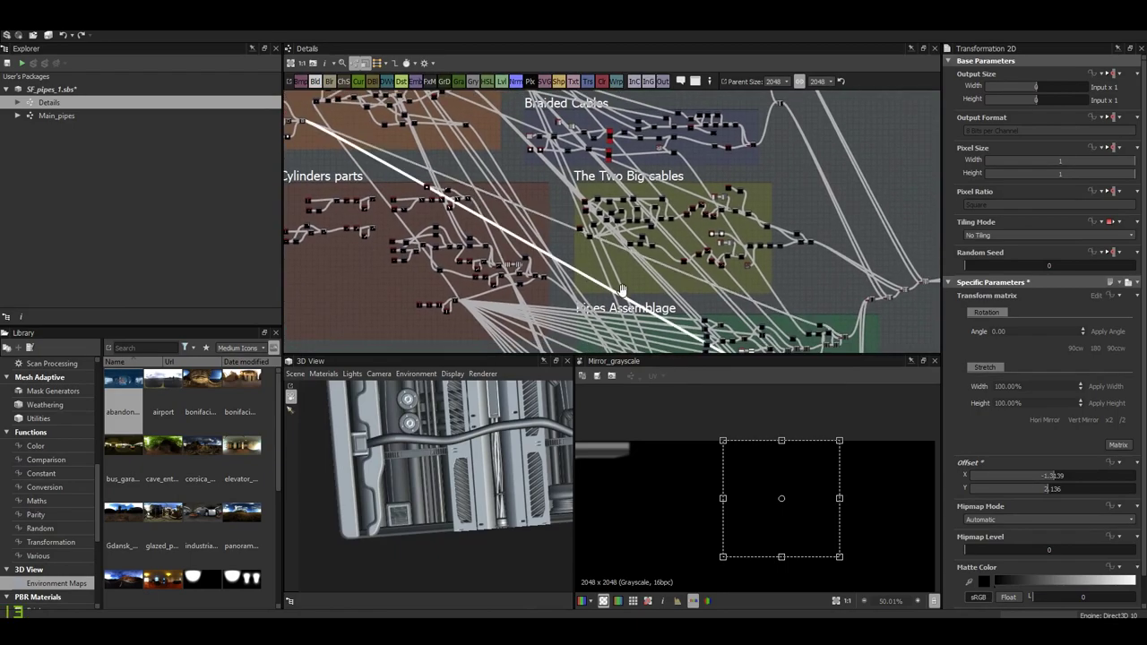
scroll(621, 289, up, 5)
scroll(621, 289, up, 4)
scroll(621, 290, up, 3)
mouse_move(402, 520)
mouse_down()
mouse_move(453, 453)
mouse_move(659, 488)
mouse_up()
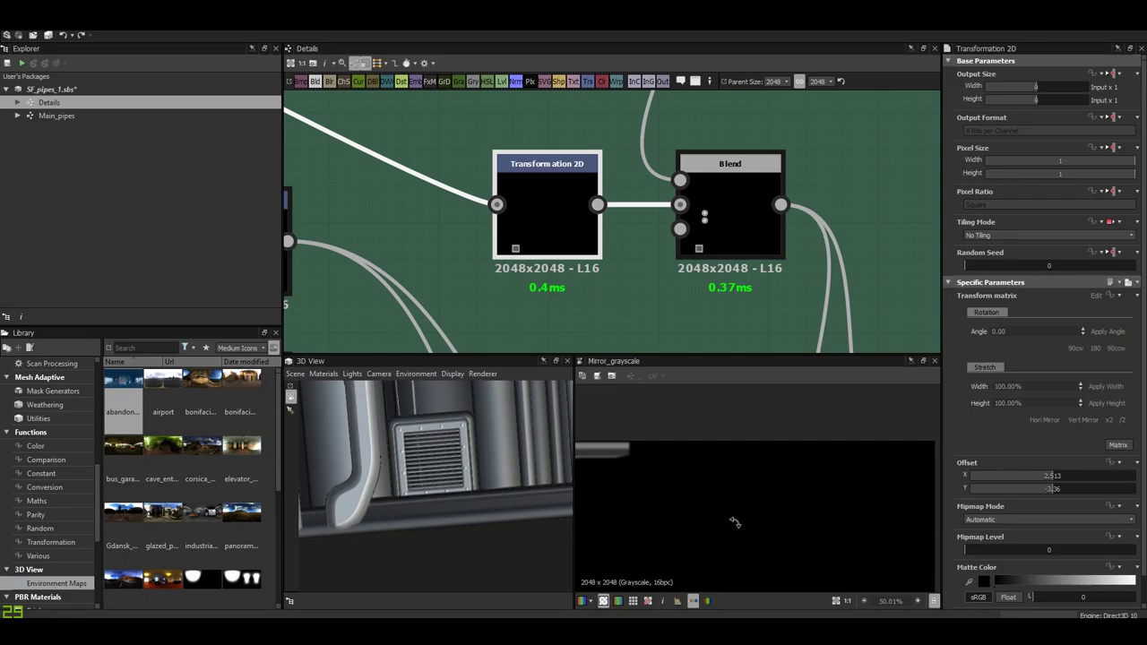
scroll(717, 522, up, 2)
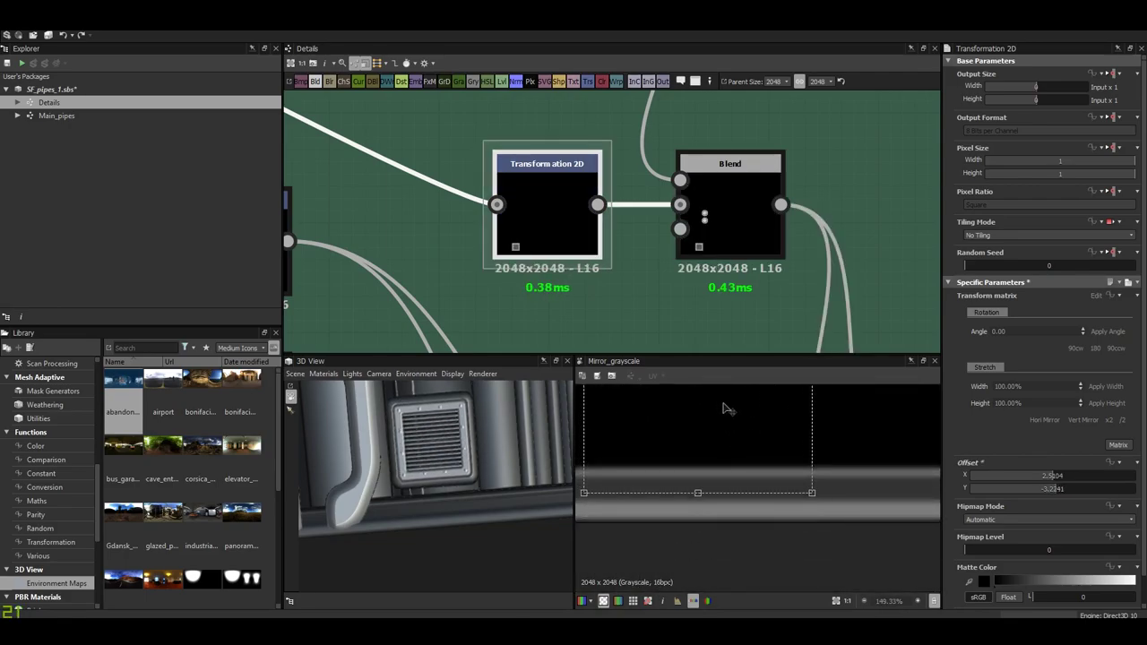
mouse_move(475, 434)
mouse_down()
mouse_move(450, 475)
mouse_move(463, 461)
mouse_move(428, 471)
mouse_move(448, 498)
mouse_move(480, 495)
mouse_move(452, 467)
mouse_move(438, 471)
mouse_move(440, 498)
mouse_move(467, 475)
mouse_move(442, 493)
mouse_move(449, 532)
mouse_move(466, 539)
mouse_move(459, 549)
mouse_up()
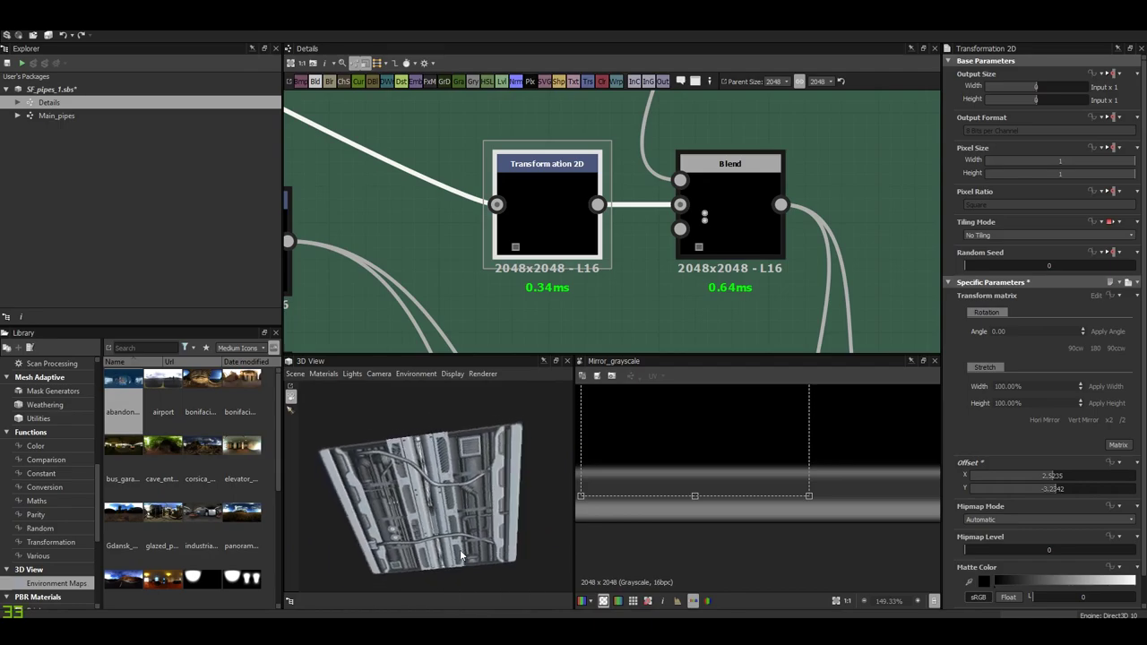
- Set the preview material's Global Tiling to 2 and inspect the repeated panel
click(385, 390)
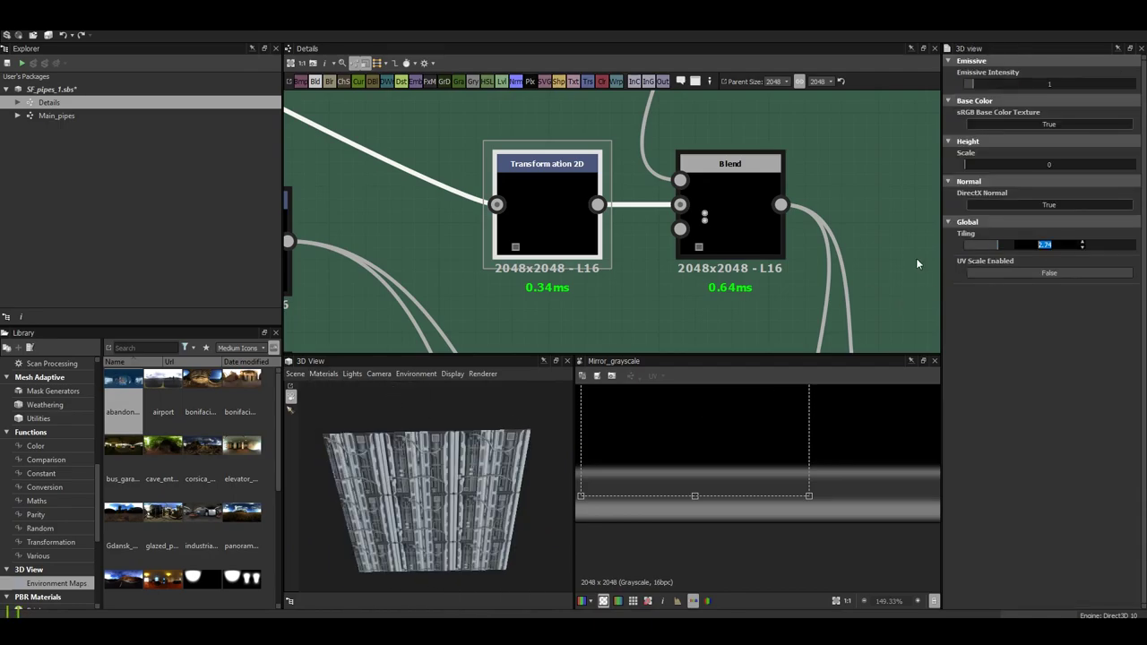
scroll(429, 469, up, 3)
scroll(428, 470, up, 2)
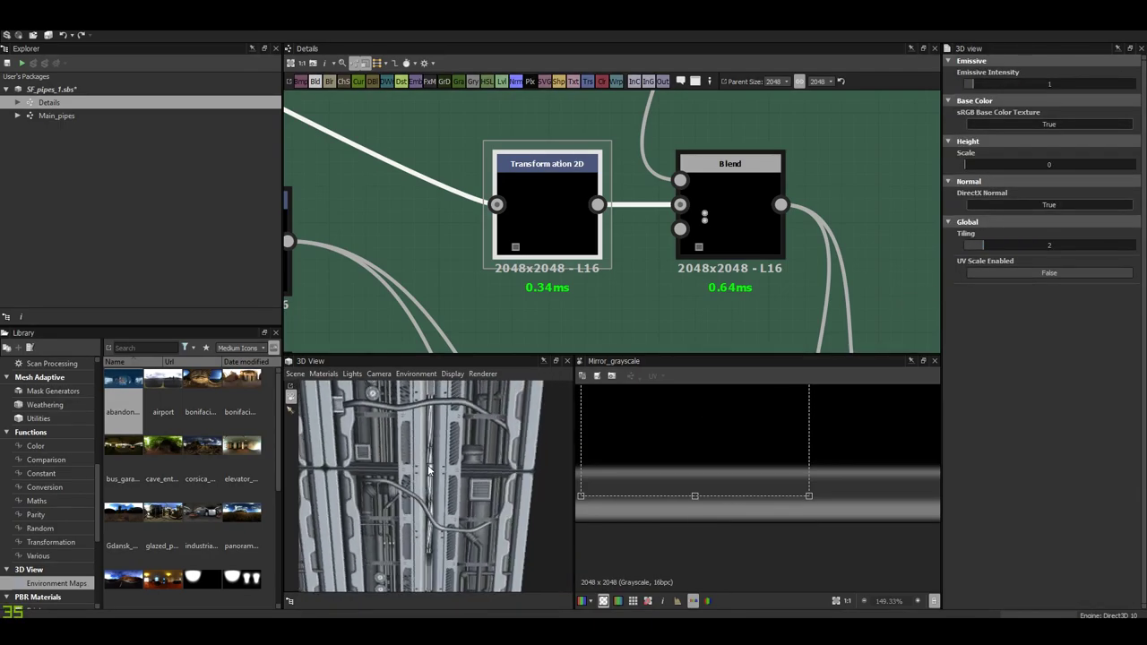
mouse_move(447, 498)
mouse_down()
mouse_move(455, 509)
mouse_move(522, 472)
mouse_move(436, 475)
mouse_move(499, 536)
mouse_move(476, 520)
mouse_move(488, 480)
mouse_move(431, 509)
mouse_move(468, 514)
mouse_move(477, 491)
mouse_move(499, 505)
mouse_move(507, 532)
mouse_move(477, 468)
mouse_move(475, 481)
mouse_up()
scroll(465, 474, up, 2)
scroll(466, 472, up, 2)
scroll(437, 481, down, 2)
scroll(436, 480, down, 2)
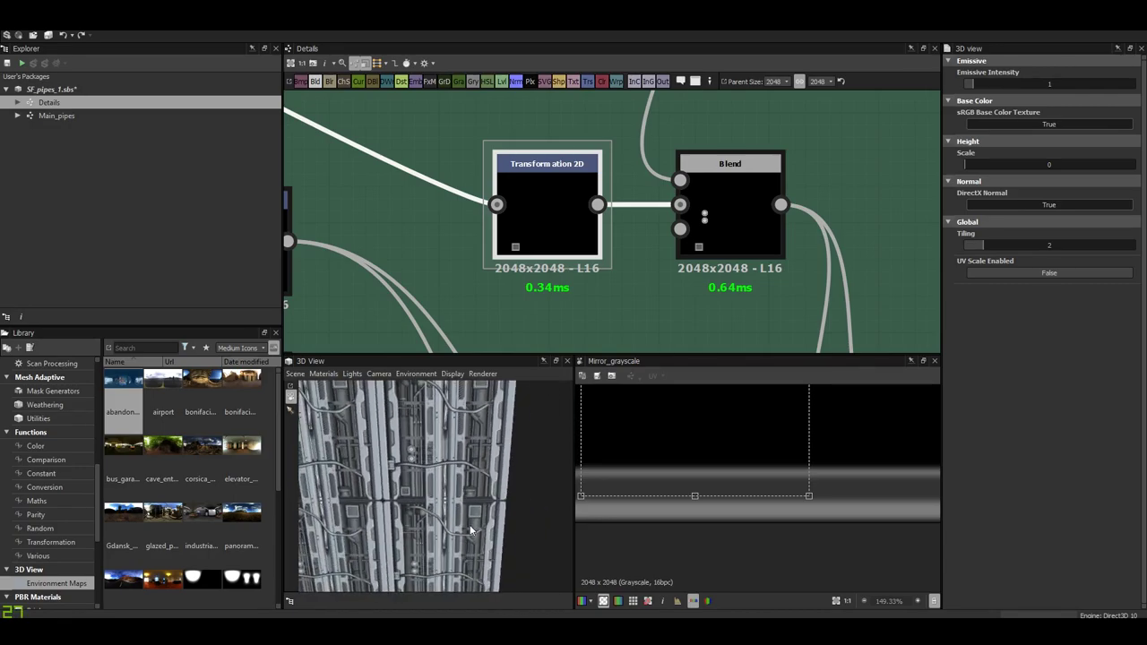
mouse_move(470, 531)
mouse_down()
mouse_move(412, 488)
mouse_move(447, 492)
mouse_move(427, 486)
mouse_move(427, 466)
mouse_move(426, 527)
mouse_up()
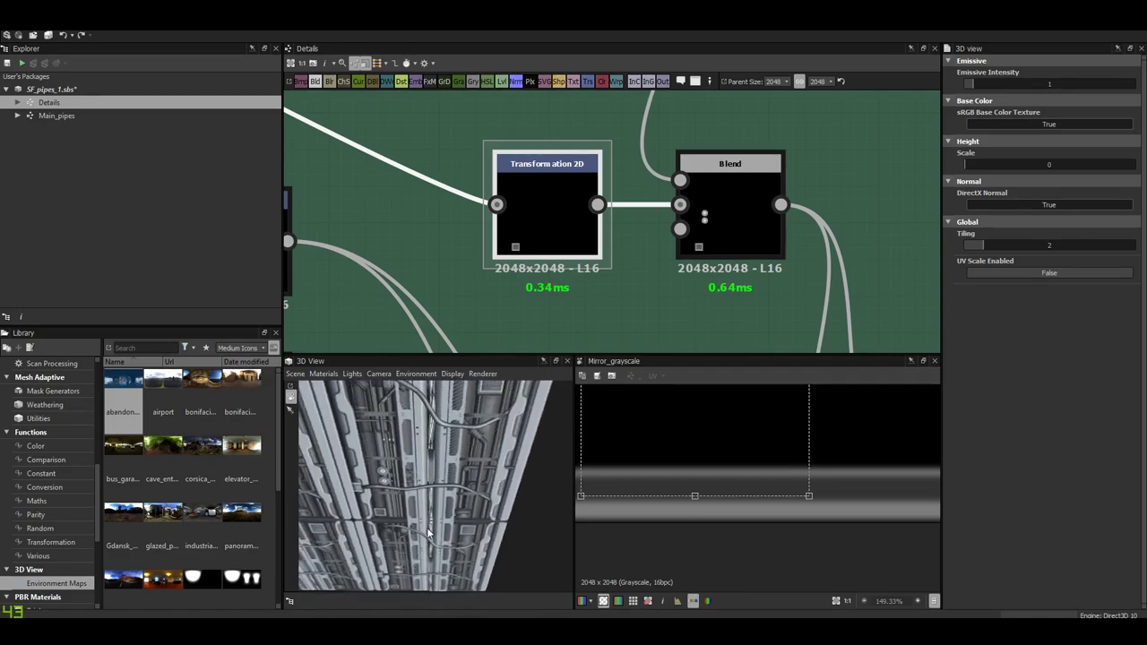
- Switch the preview mesh to a cube and return the material tiling to 1
click(296, 374)
click(351, 506)
mouse_move(351, 506)
mouse_down()
mouse_move(347, 543)
mouse_move(433, 518)
mouse_move(399, 511)
mouse_move(394, 494)
mouse_move(400, 517)
mouse_up()
scroll(408, 527, up, 3)
click(395, 388)
scroll(400, 517, down, 2)
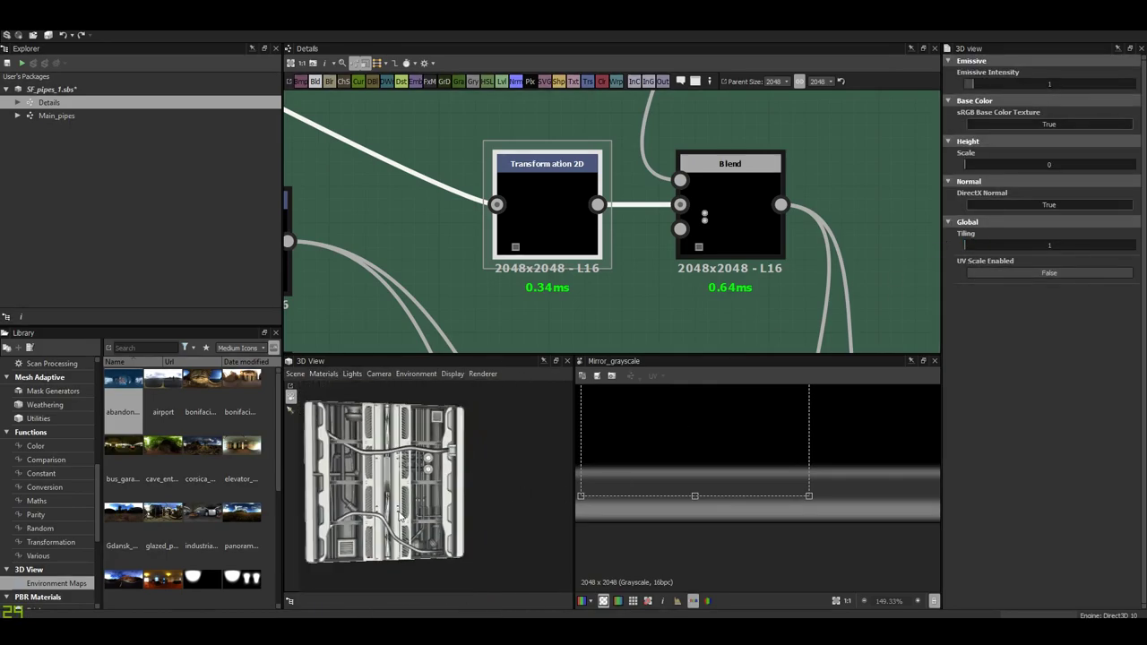